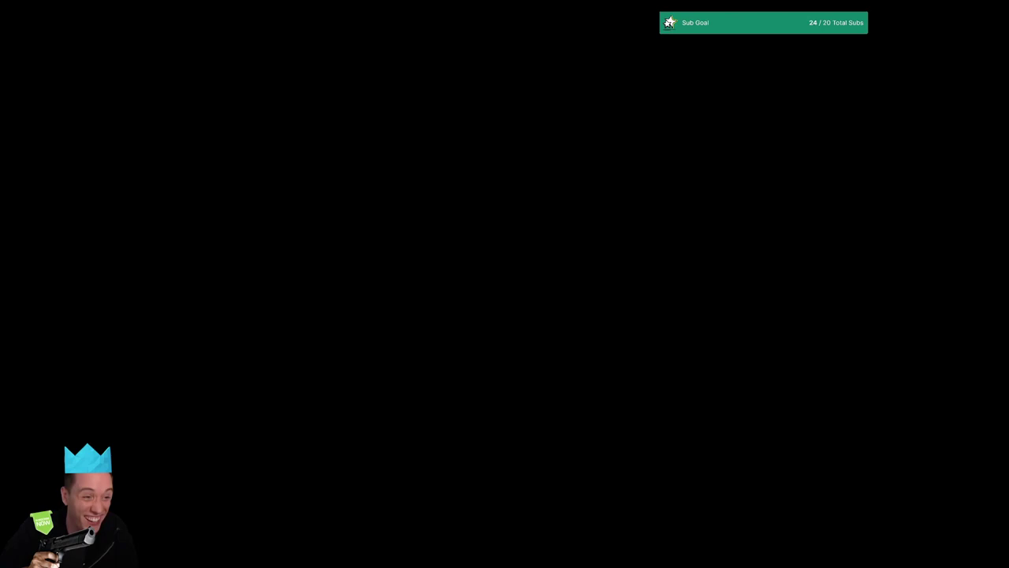
# Fade in the start of the Video 1, Audio 1, Audio 2 and Audio 3 clips, then play it back to check
pyautogui.press('space')
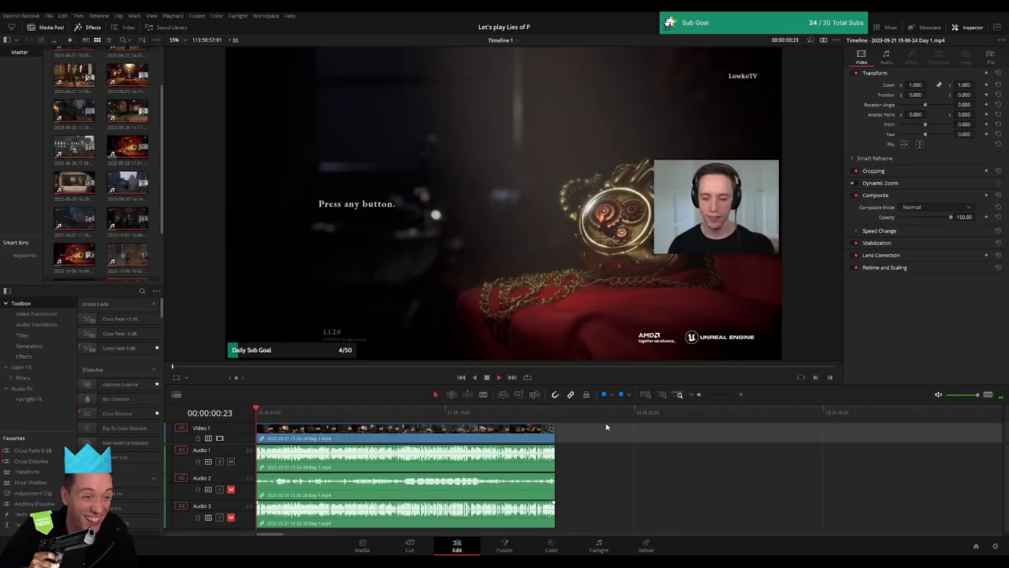
pyautogui.moveTo(698, 394); pyautogui.dragTo(725, 397)
pyautogui.press('Home')
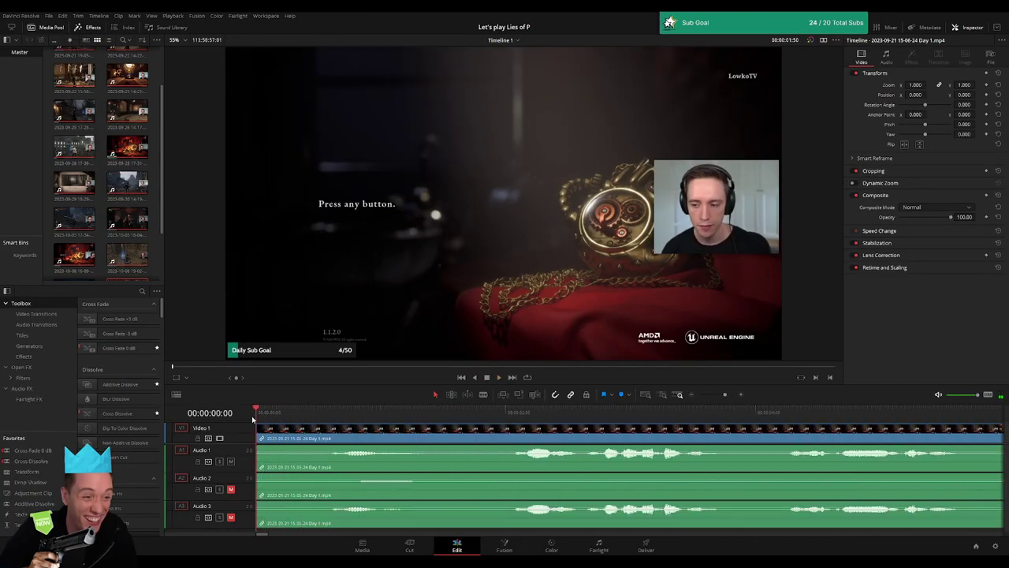
pyautogui.moveTo(257, 448); pyautogui.dragTo(383, 448)
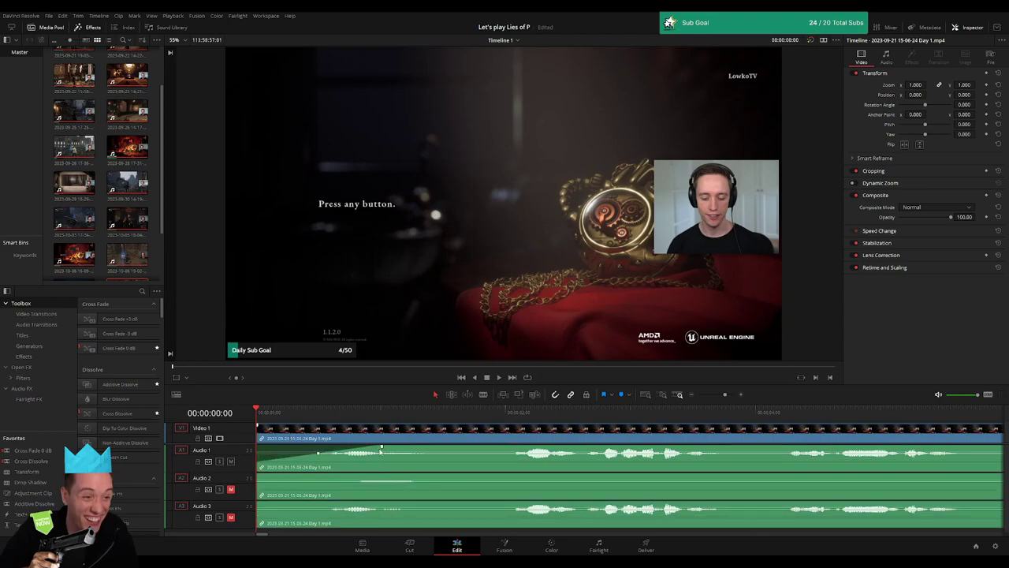
pyautogui.moveTo(257, 425); pyautogui.dragTo(383, 426)
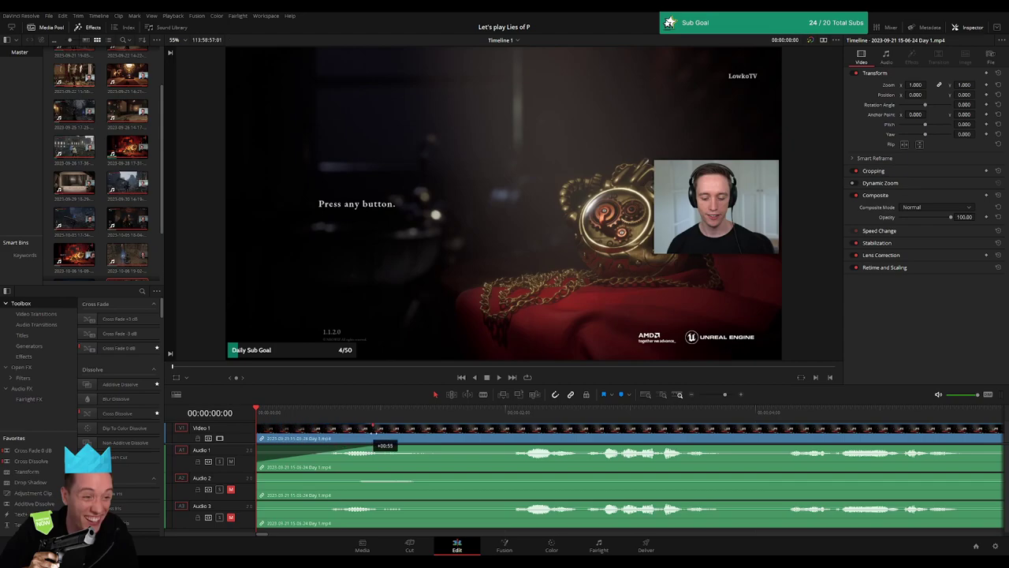
pyautogui.moveTo(263, 479); pyautogui.dragTo(381, 474)
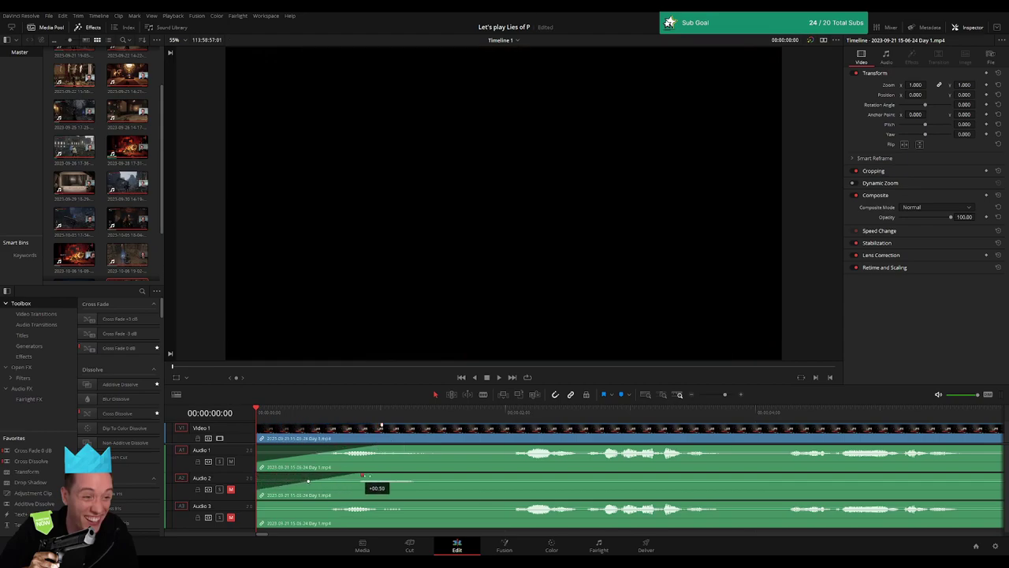
pyautogui.moveTo(267, 507); pyautogui.dragTo(392, 513)
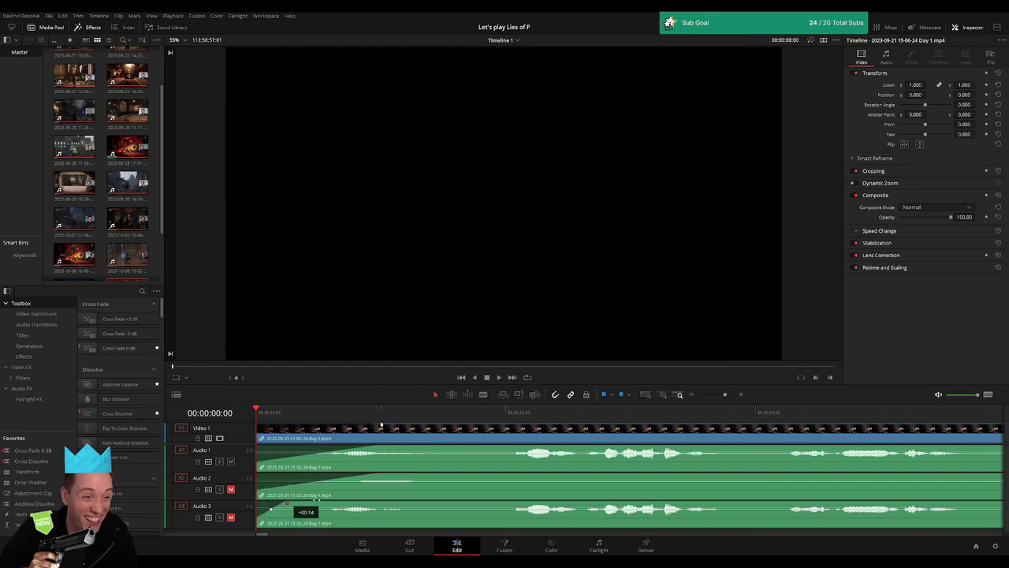
pyautogui.press('space')
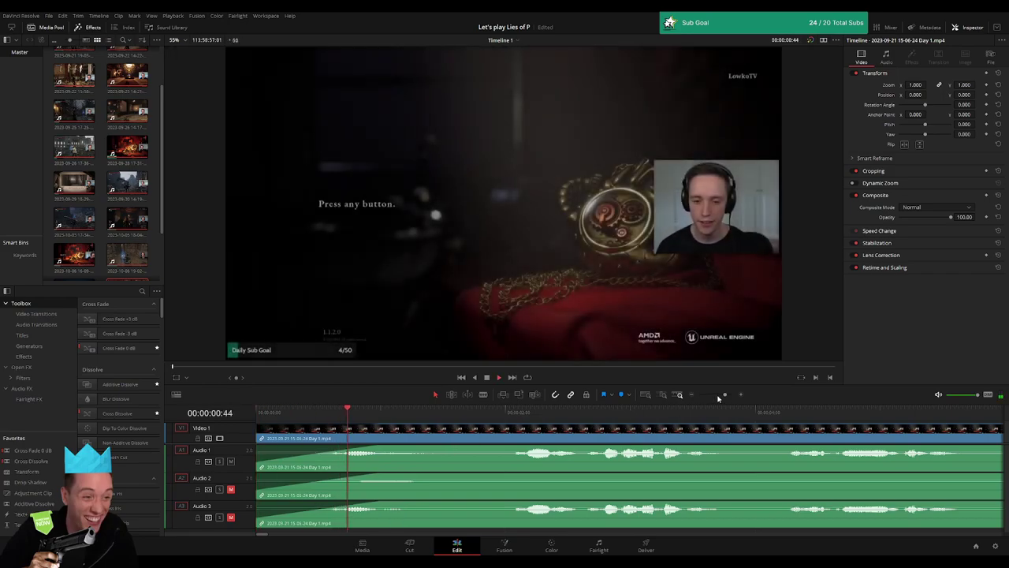
pyautogui.moveTo(725, 394); pyautogui.dragTo(698, 394)
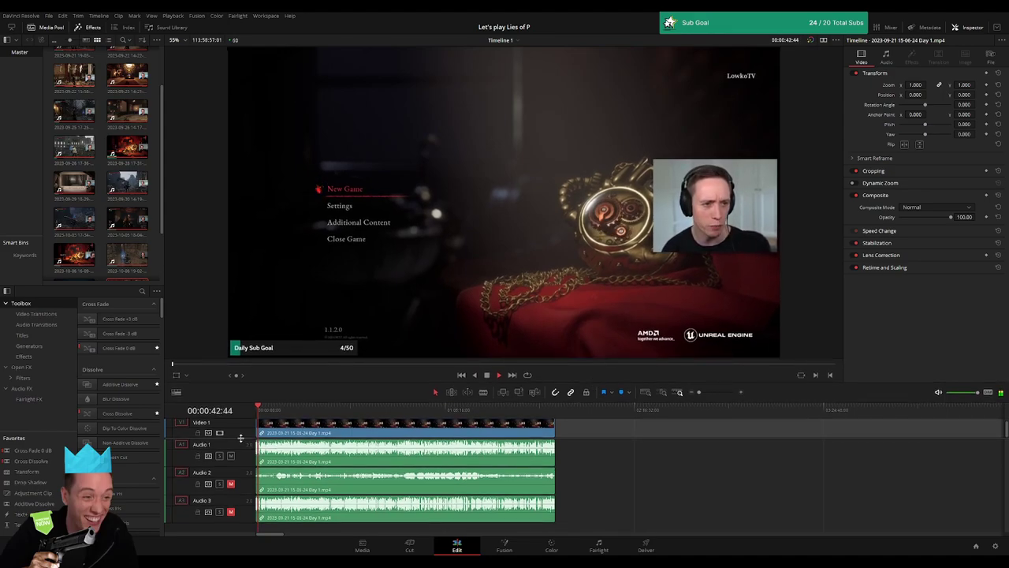
# Enlarge the tracks, zoom in and out on the Day 1 clip, and jump ahead toward gameplay
pyautogui.moveTo(241, 437); pyautogui.dragTo(241, 444)
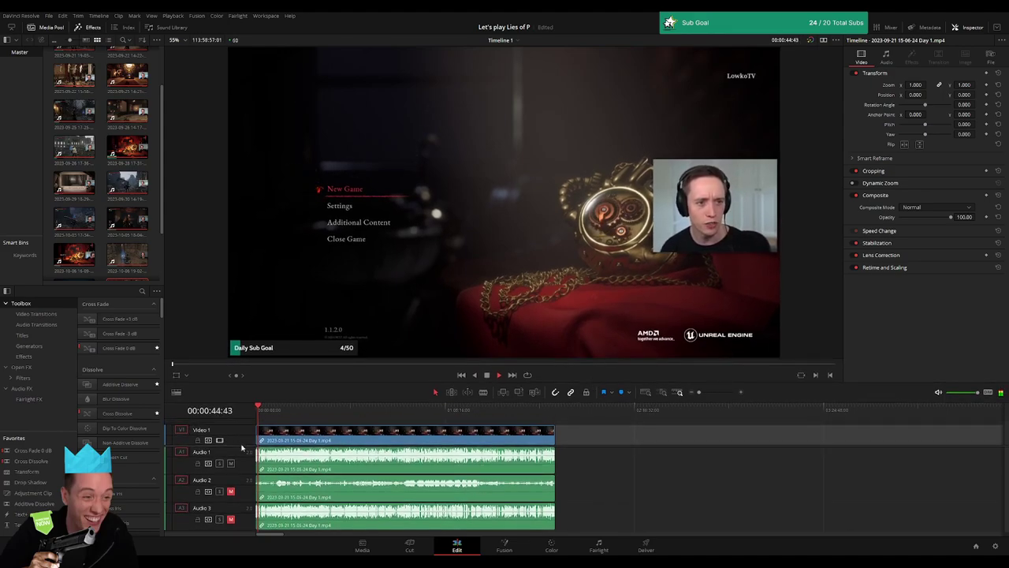
pyautogui.click(710, 393)
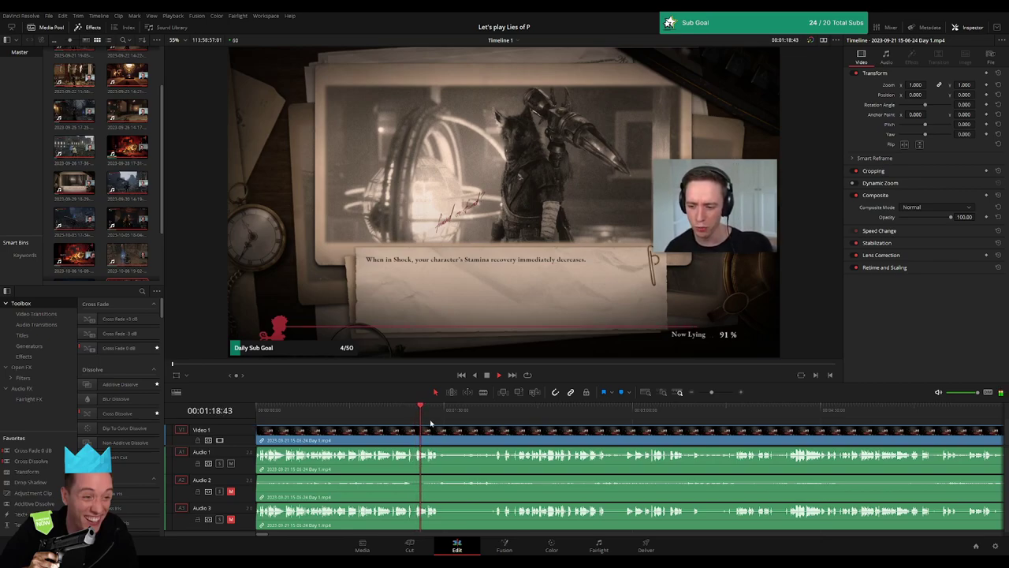
pyautogui.scroll(2, 639, 431)
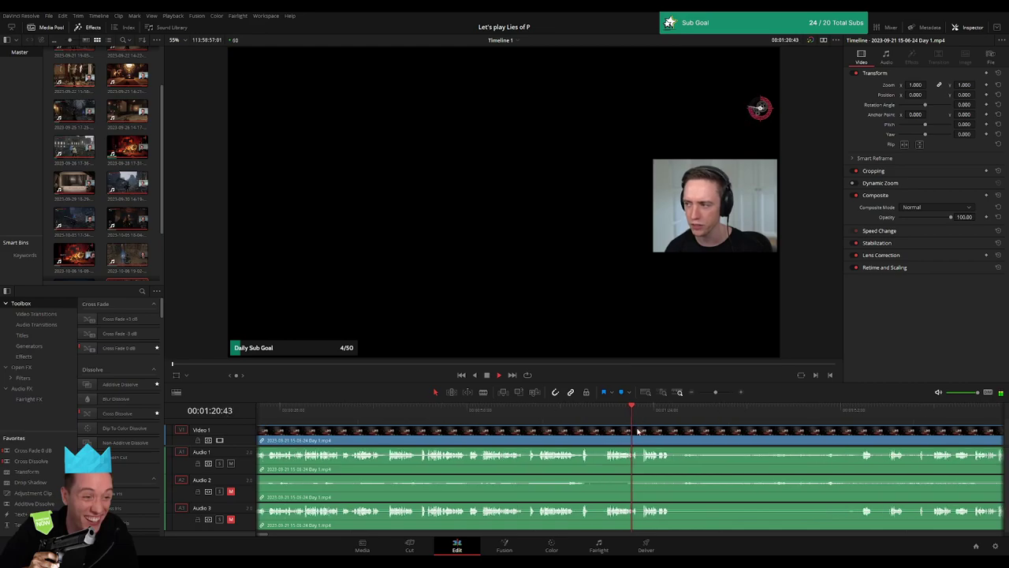
pyautogui.hscroll(3, 381, 424)
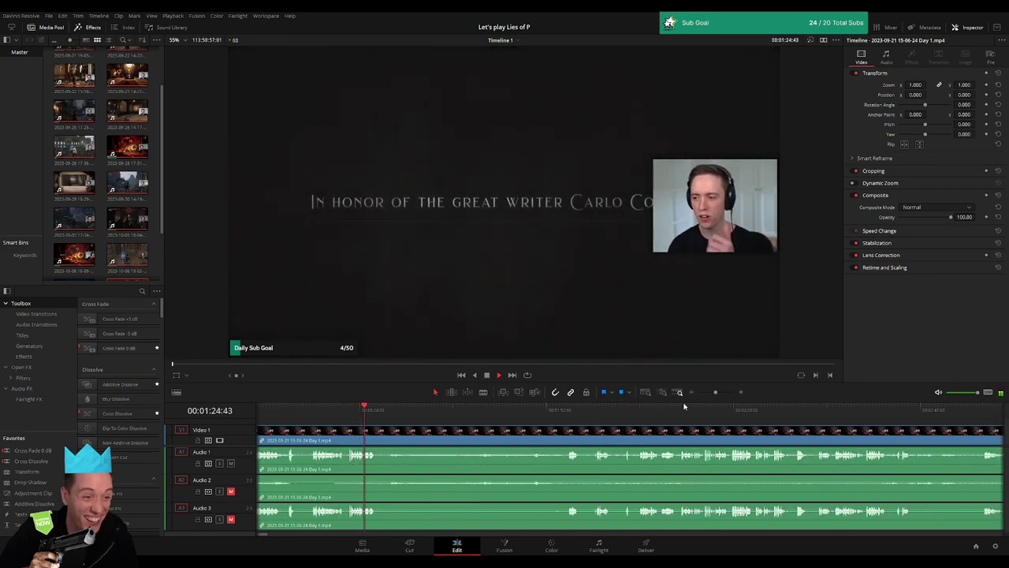
pyautogui.moveTo(716, 392); pyautogui.dragTo(710, 396)
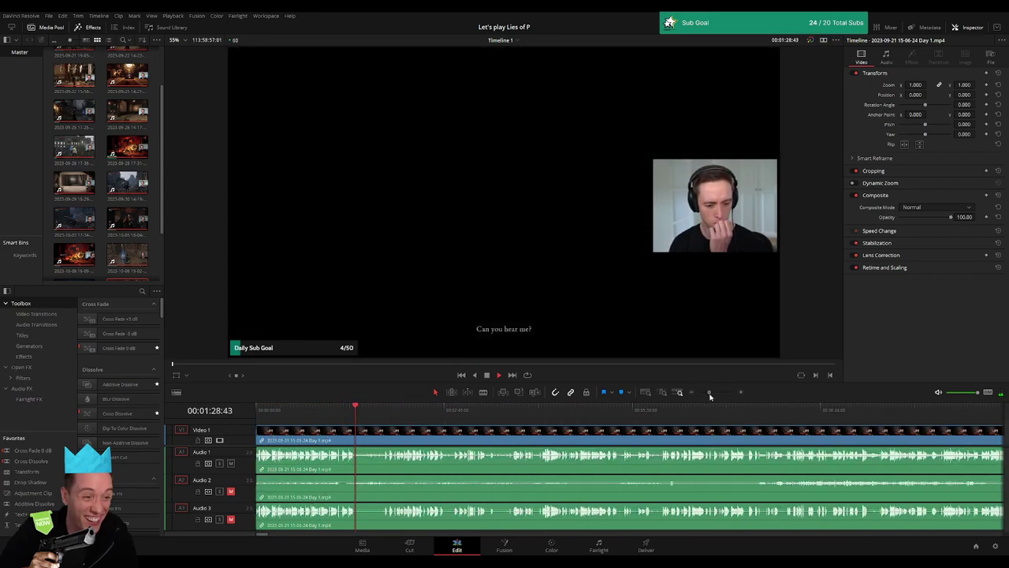
pyautogui.moveTo(710, 396); pyautogui.dragTo(696, 398)
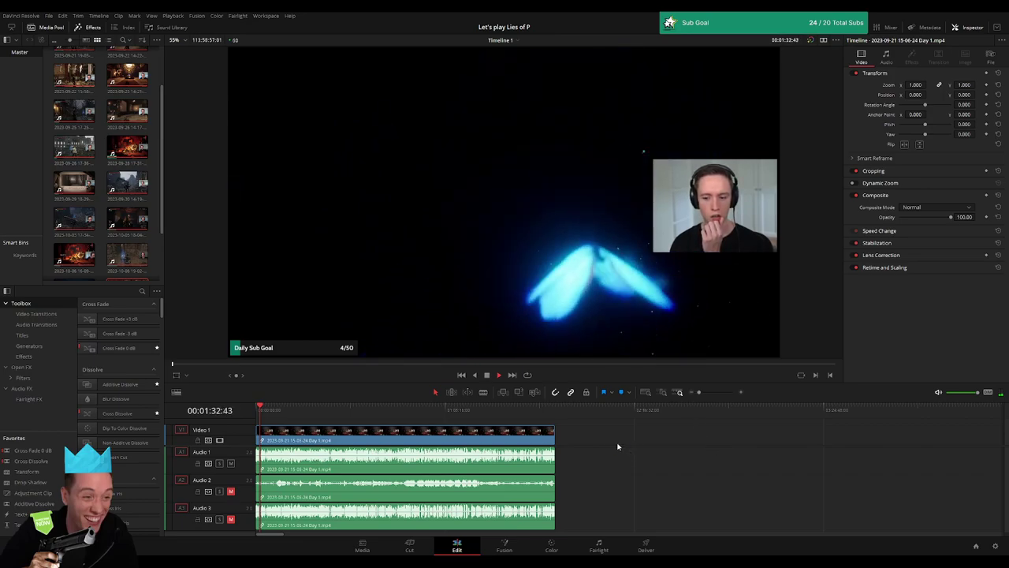
pyautogui.moveTo(699, 394); pyautogui.dragTo(708, 397)
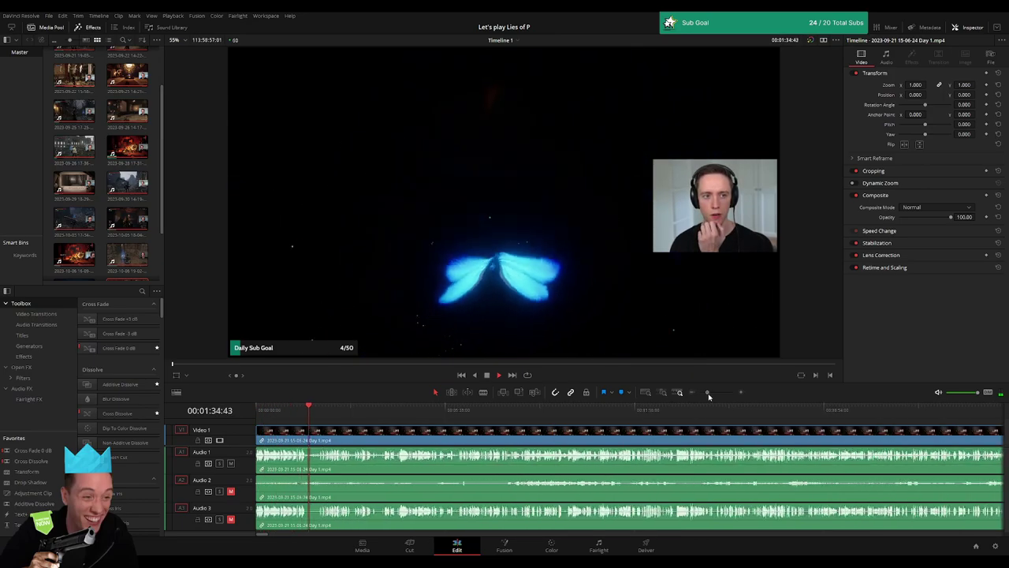
pyautogui.moveTo(538, 422); pyautogui.dragTo(591, 420)
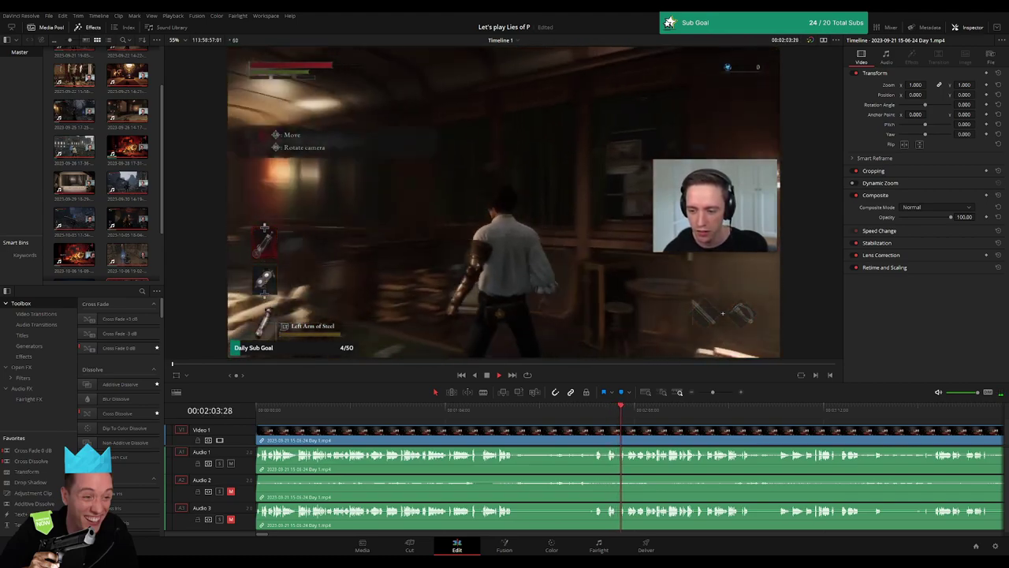
# Scrub forward past the 51-minute mark to the inventory scene around 00:52:05
pyautogui.click(680, 392)
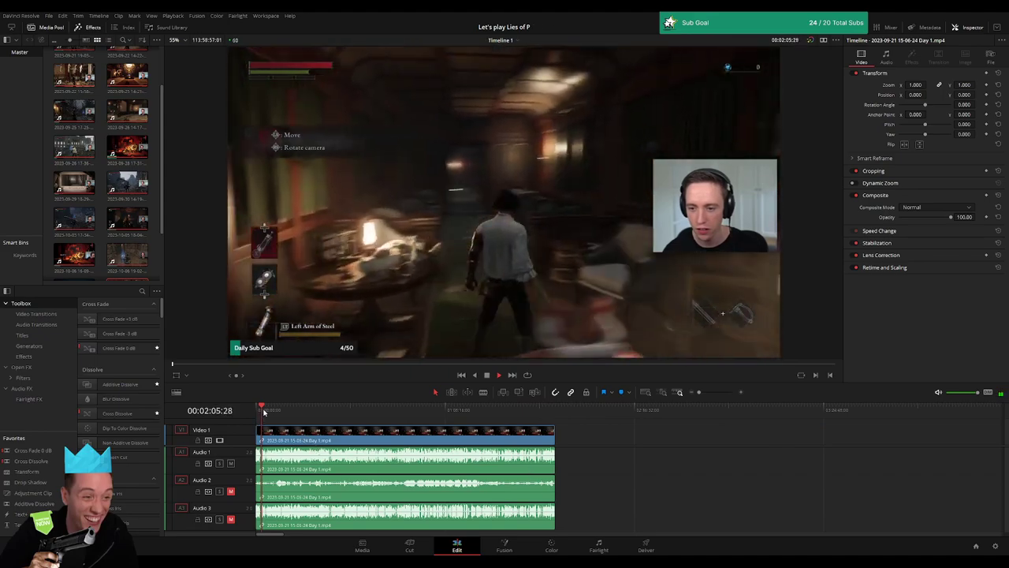
pyautogui.moveTo(264, 411); pyautogui.dragTo(285, 412)
pyautogui.moveTo(310, 409); pyautogui.dragTo(399, 409)
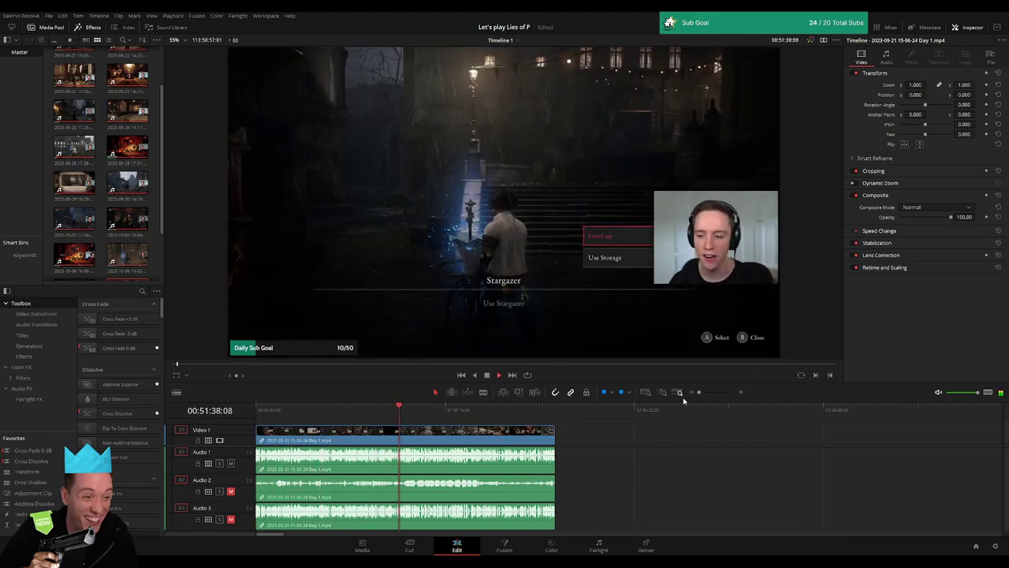
pyautogui.moveTo(699, 392); pyautogui.dragTo(719, 392)
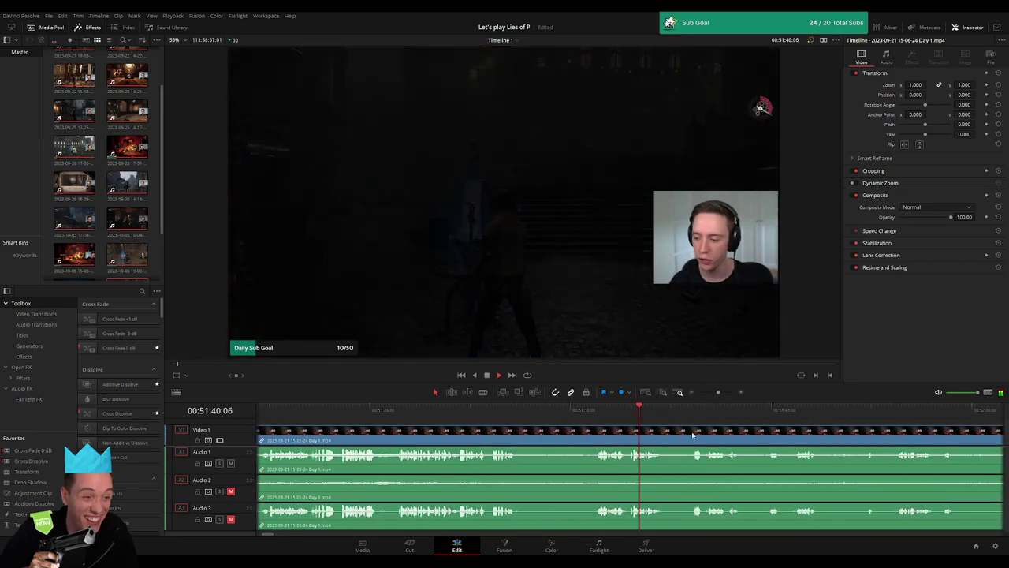
pyautogui.moveTo(478, 410)
pyautogui.mouseDown()
pyautogui.moveTo(519, 412)
pyautogui.moveTo(445, 414)
pyautogui.mouseUp()
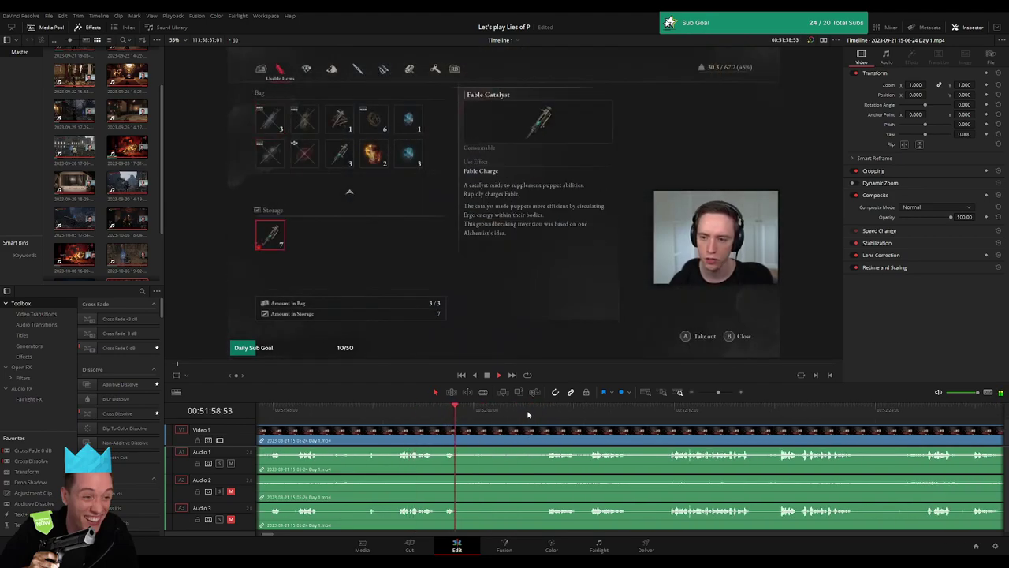
pyautogui.moveTo(528, 415)
pyautogui.mouseDown()
pyautogui.moveTo(569, 416)
pyautogui.moveTo(499, 429)
pyautogui.moveTo(558, 414)
pyautogui.mouseUp()
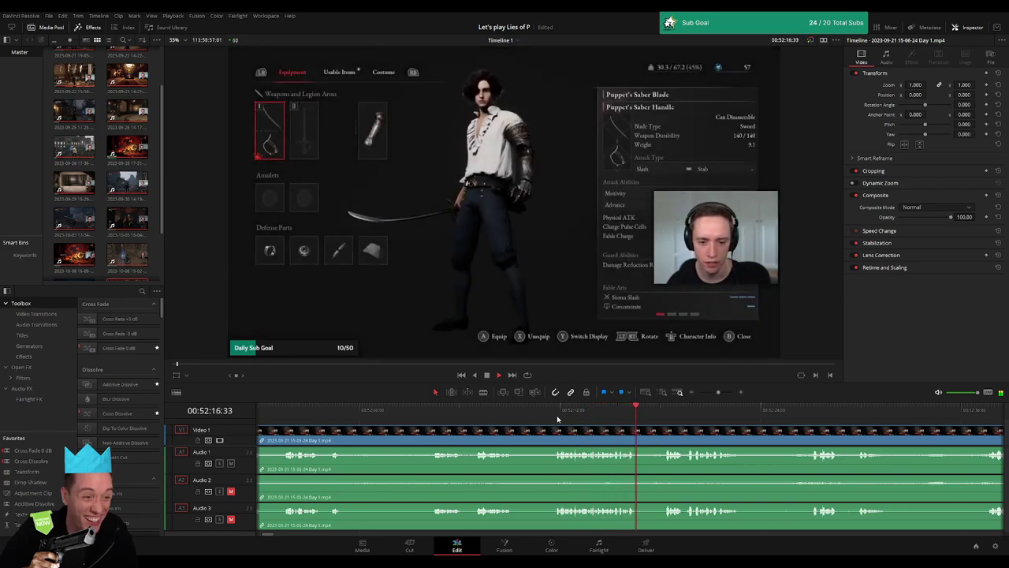
pyautogui.press('space')
# Cut all tracks at 00:52:11:00, just before the bag menu appears
pyautogui.scroll(2, 656, 417)
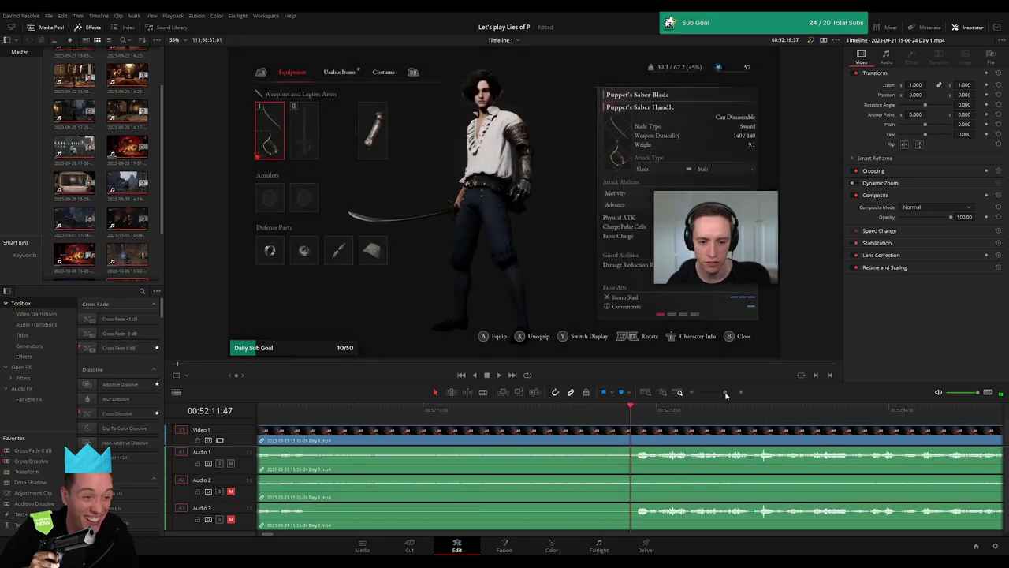
pyautogui.click(644, 413)
pyautogui.moveTo(577, 421); pyautogui.dragTo(480, 445)
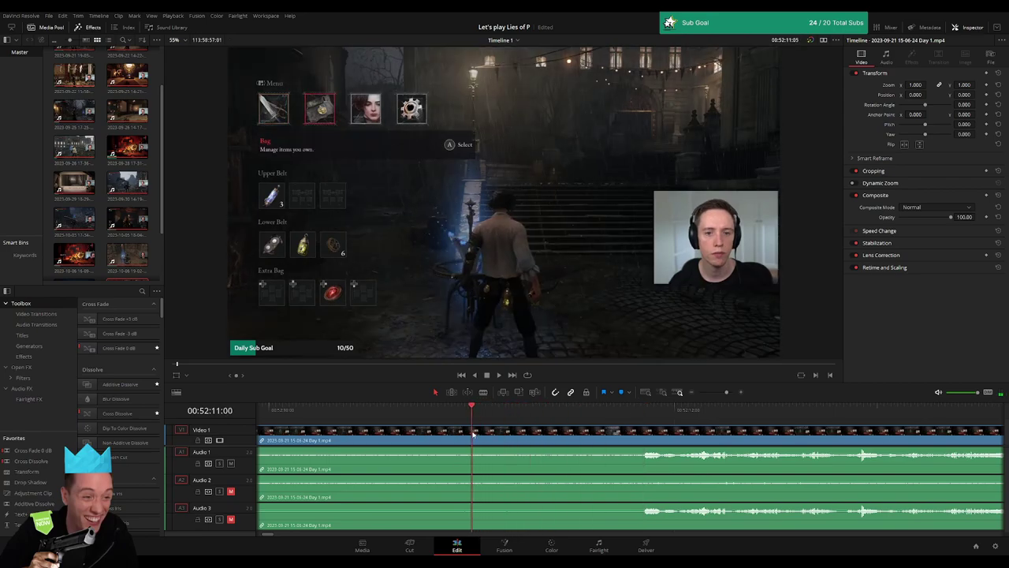
pyautogui.press('b')
pyautogui.click(479, 435)
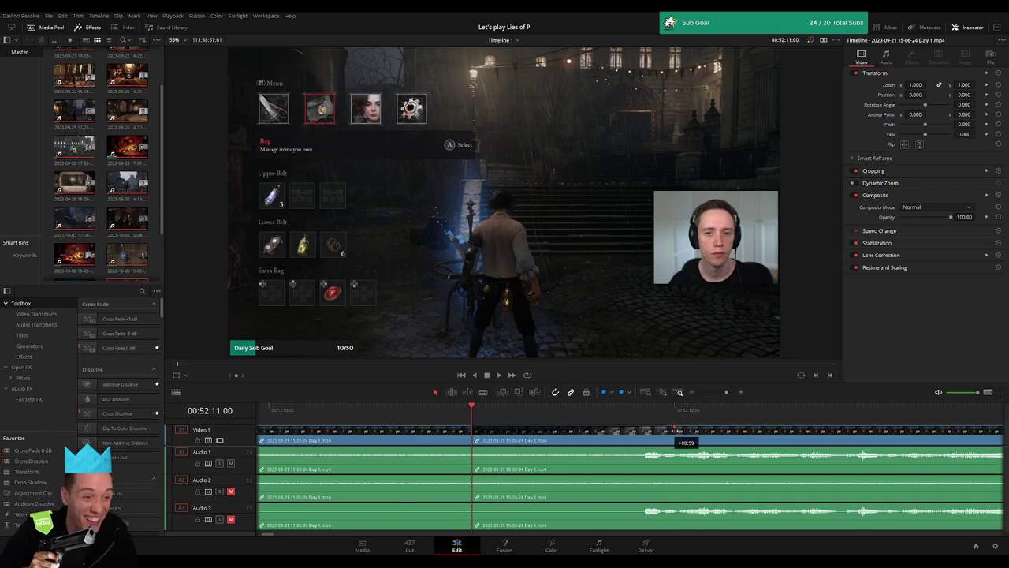
# Fade Audio 1 out before the 00:52:11:00 cut and fade Audio 2 out and back in
pyautogui.click(675, 434)
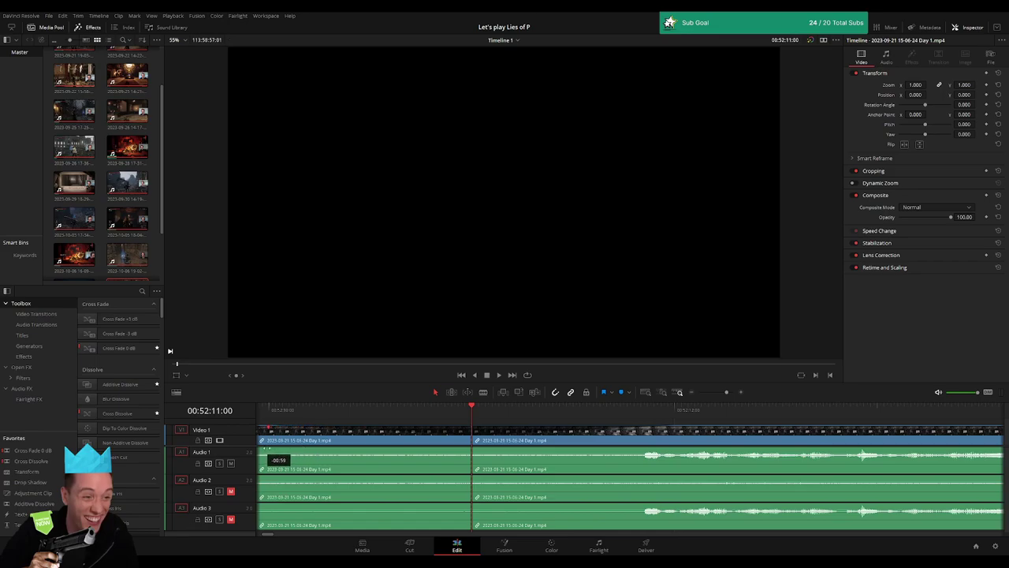
pyautogui.hotkey('ctrl', '-')
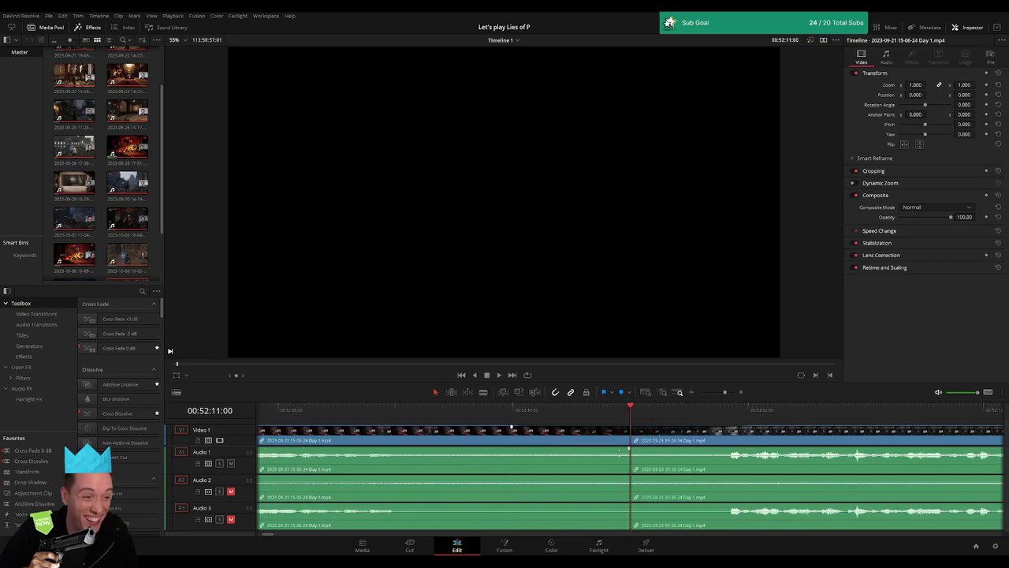
pyautogui.moveTo(629, 448); pyautogui.dragTo(527, 450)
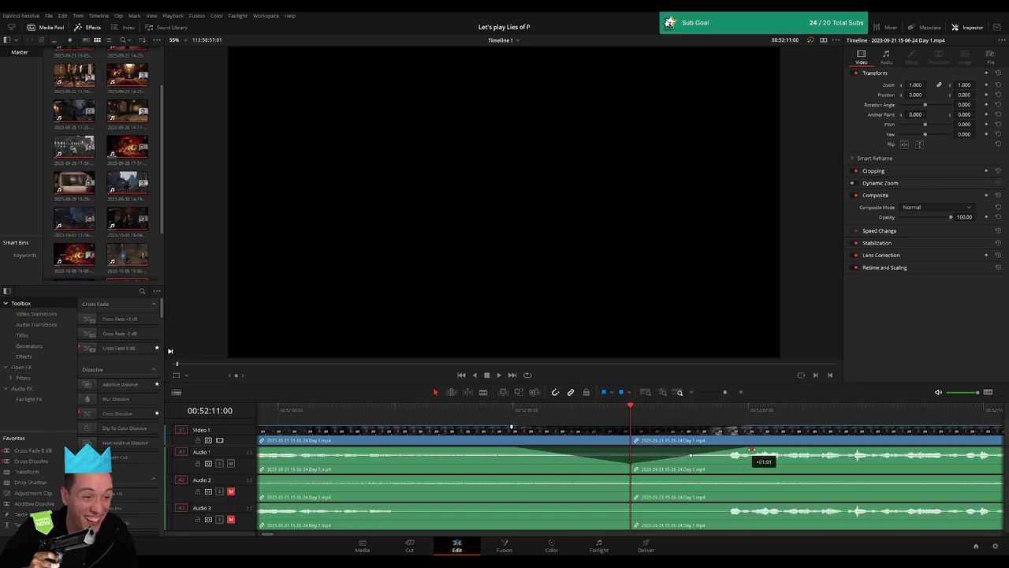
pyautogui.click(626, 476)
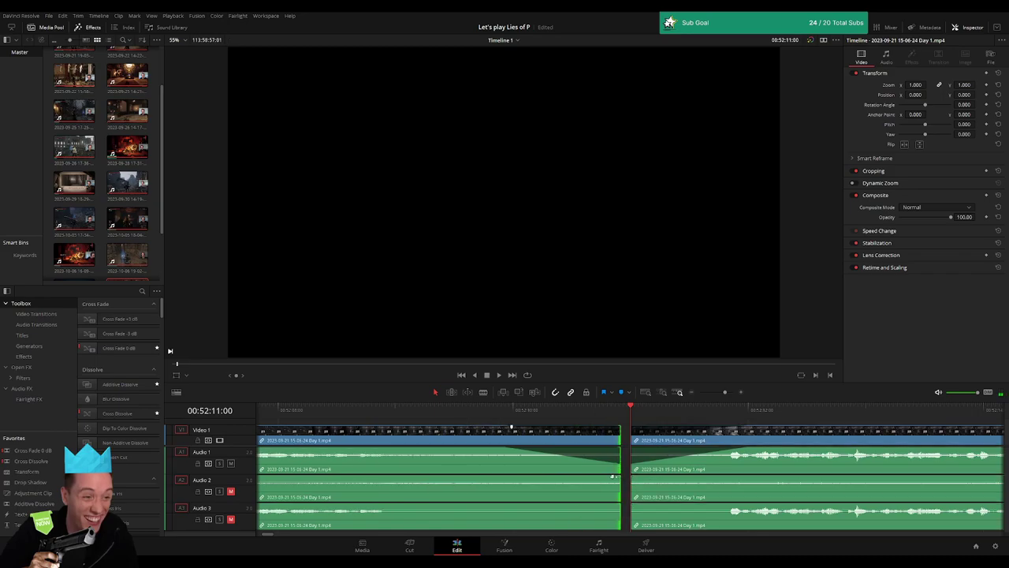
pyautogui.moveTo(628, 476); pyautogui.dragTo(495, 475)
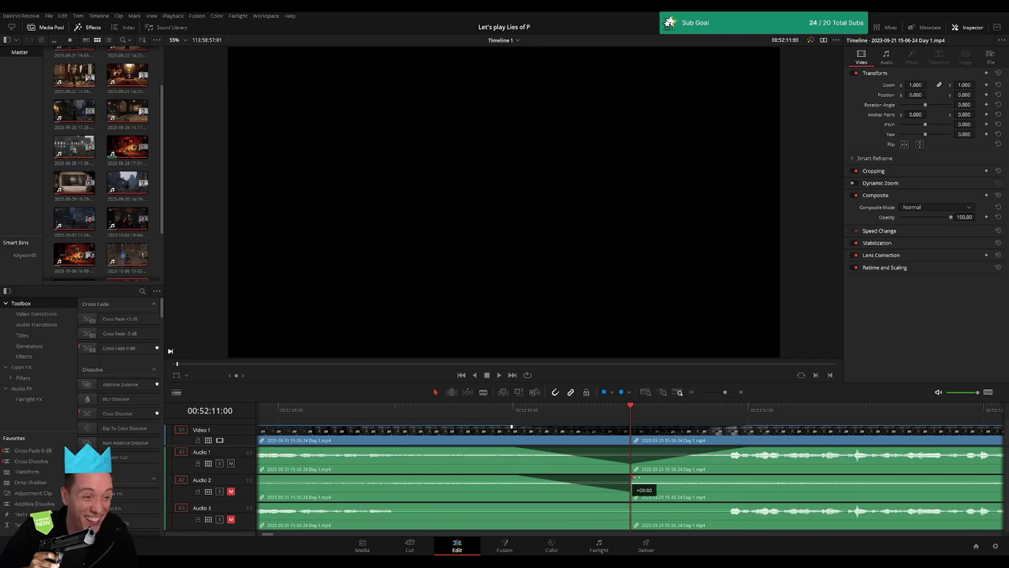
pyautogui.moveTo(634, 478); pyautogui.dragTo(749, 478)
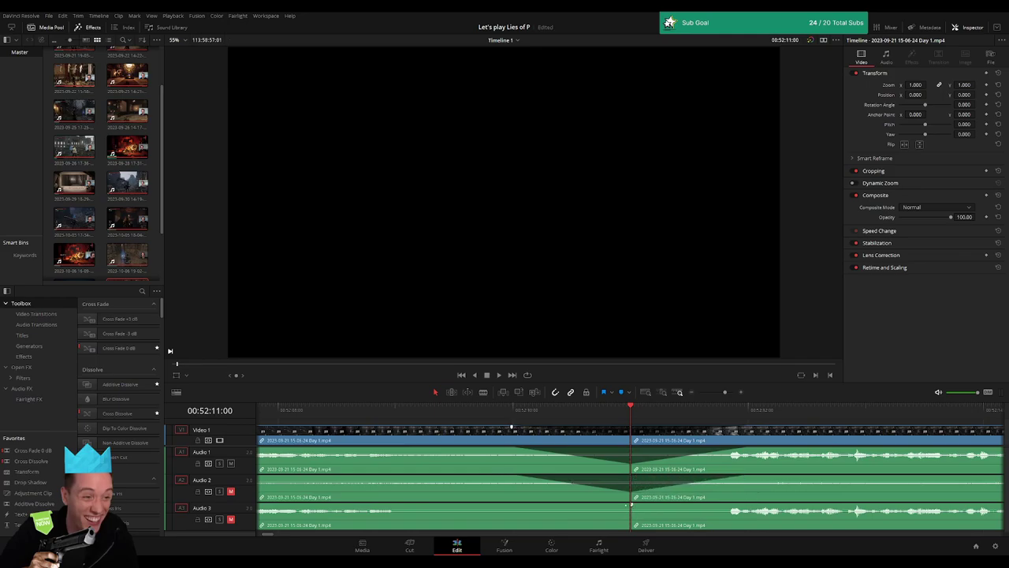
# Fade out the left Audio 3 clip and fade in the right Audio 3 clip at the cut
pyautogui.moveTo(630, 504); pyautogui.dragTo(528, 505)
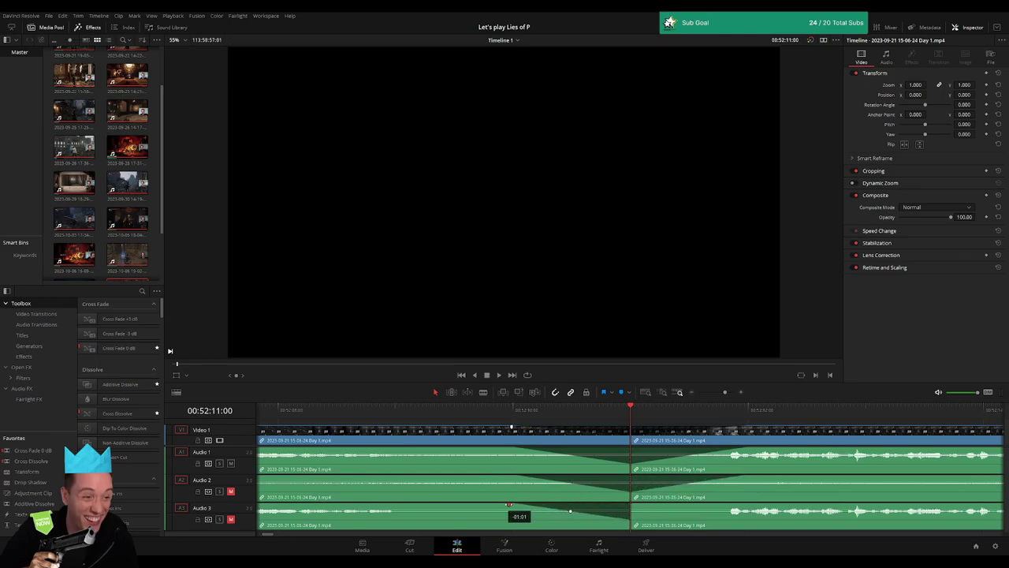
pyautogui.moveTo(635, 505); pyautogui.dragTo(742, 504)
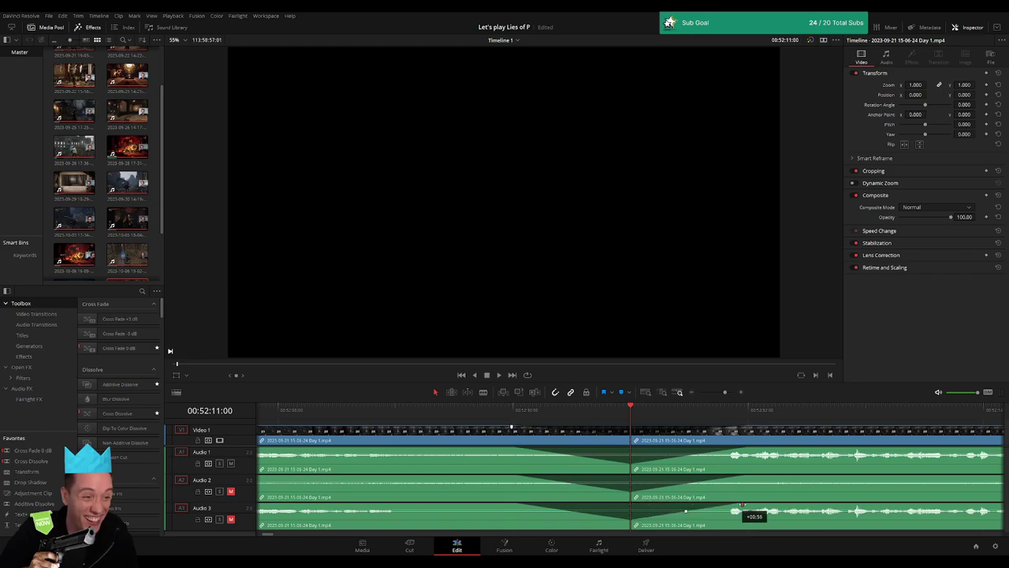
pyautogui.moveTo(746, 395); pyautogui.dragTo(658, 436)
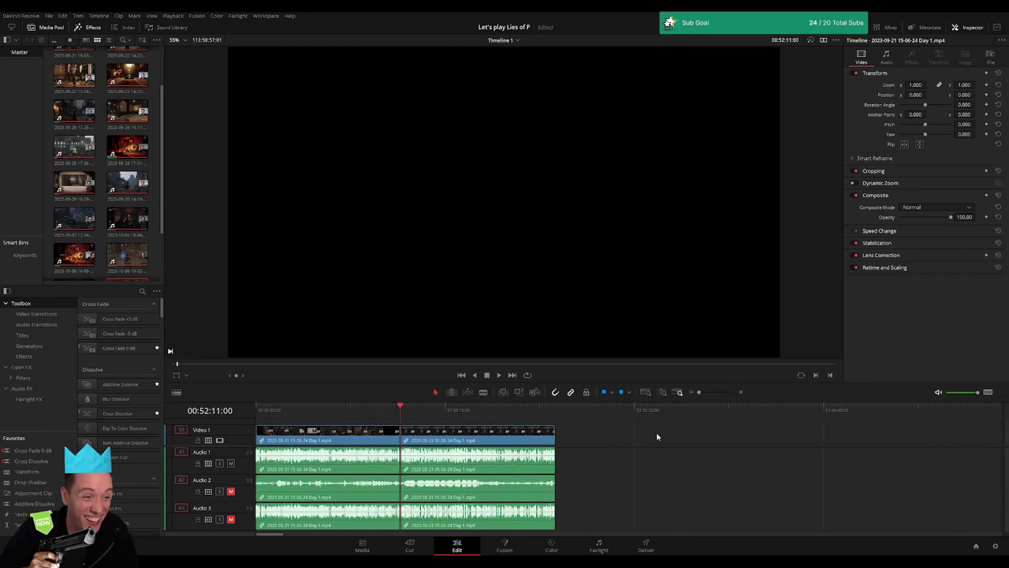
# Slide the later clip so it snaps to the playhead, then play back the edit
pyautogui.moveTo(484, 436); pyautogui.dragTo(738, 436)
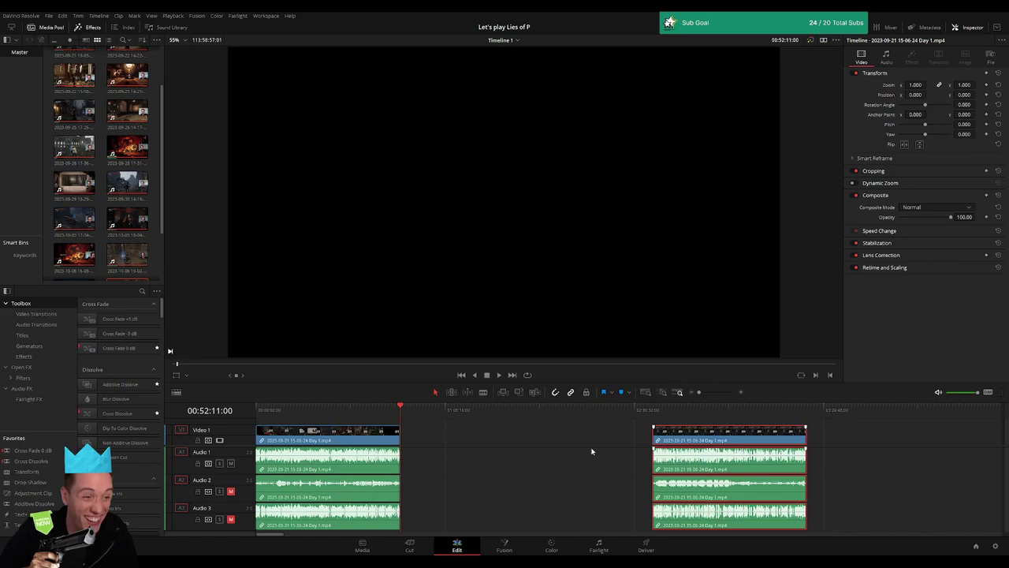
pyautogui.click(478, 410)
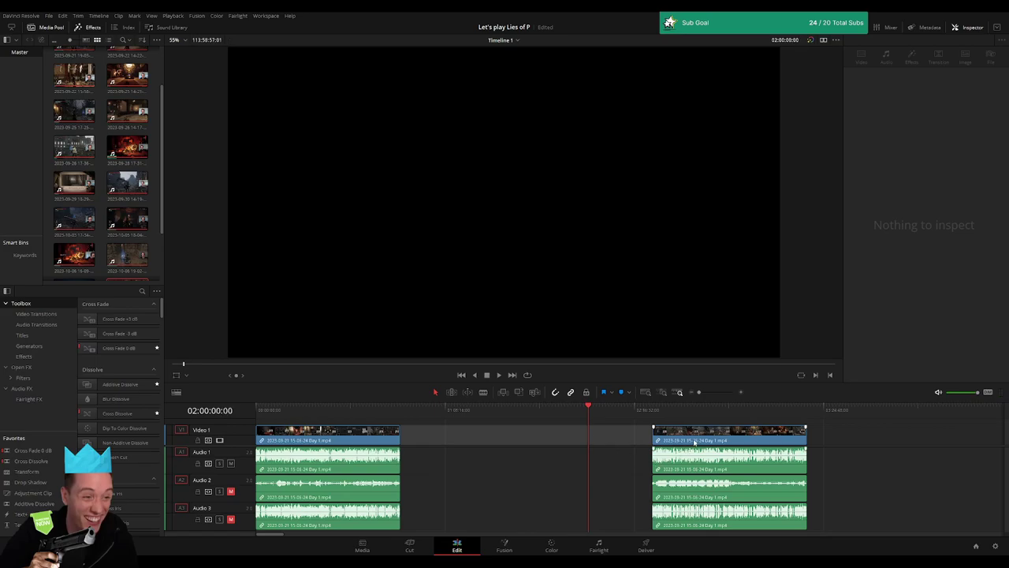
pyautogui.moveTo(694, 441); pyautogui.dragTo(630, 442)
pyautogui.press('space')
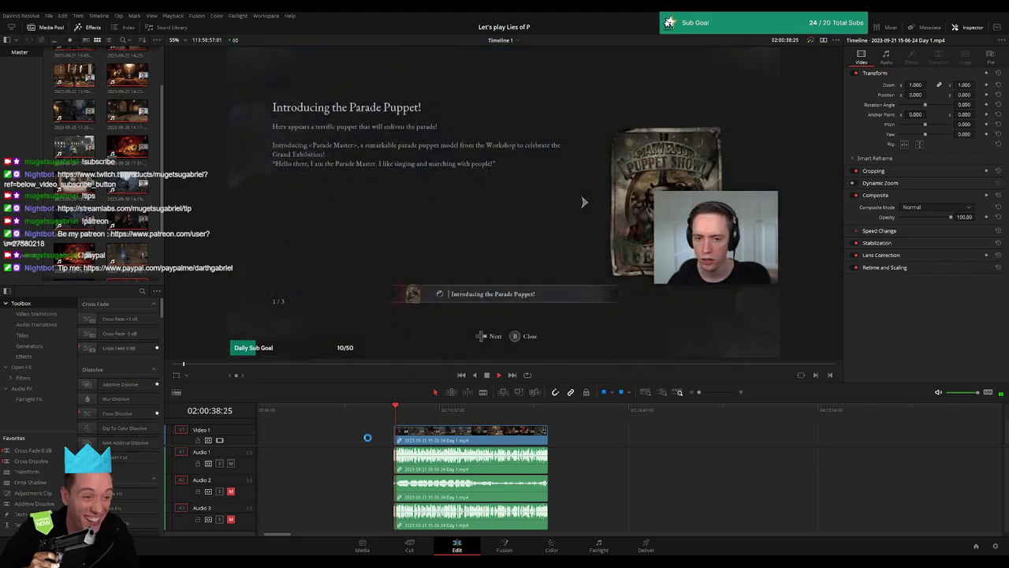
# Scrub ahead through the footage from about 02:16:07 to around 02:44:10
pyautogui.moveTo(699, 392); pyautogui.dragTo(701, 392)
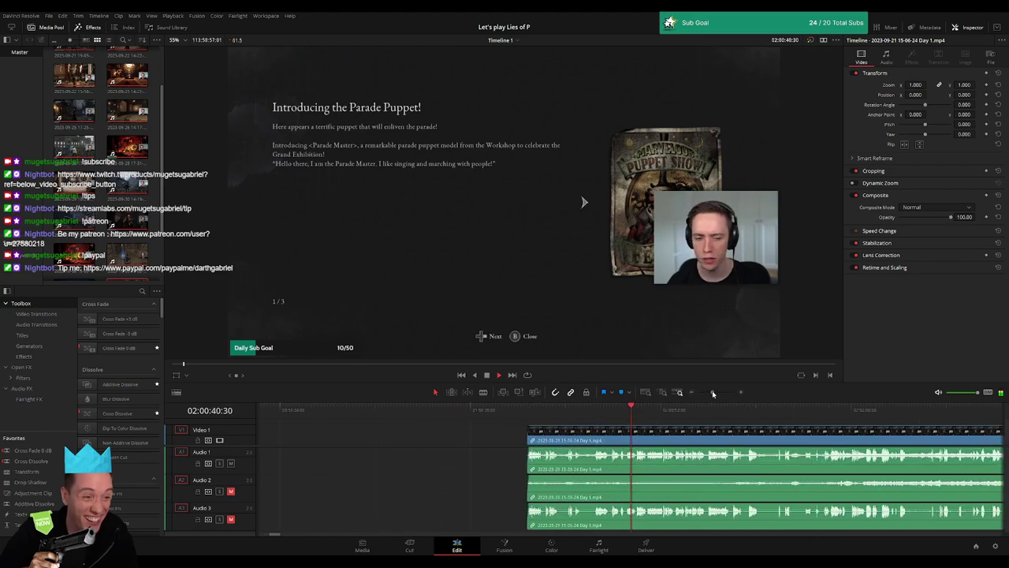
pyautogui.scroll(-5, 260, 481)
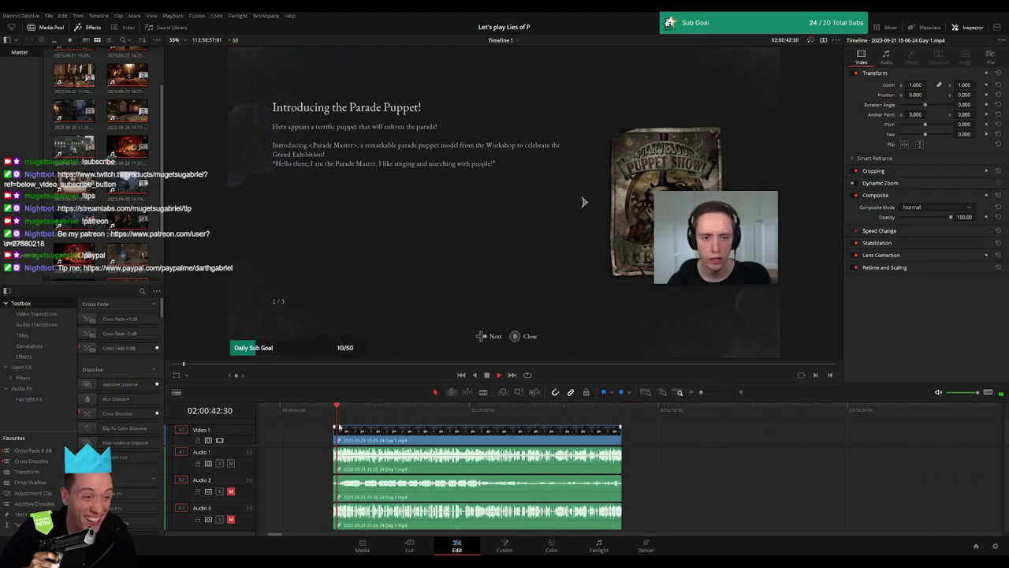
pyautogui.click(361, 409)
pyautogui.moveTo(363, 410); pyautogui.dragTo(432, 410)
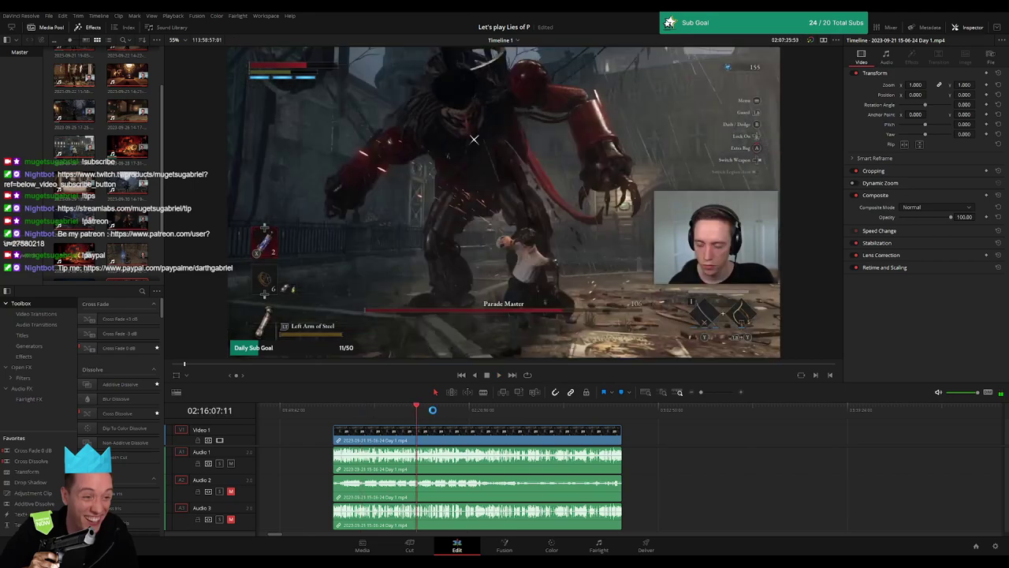
pyautogui.click(451, 410)
pyautogui.press('space')
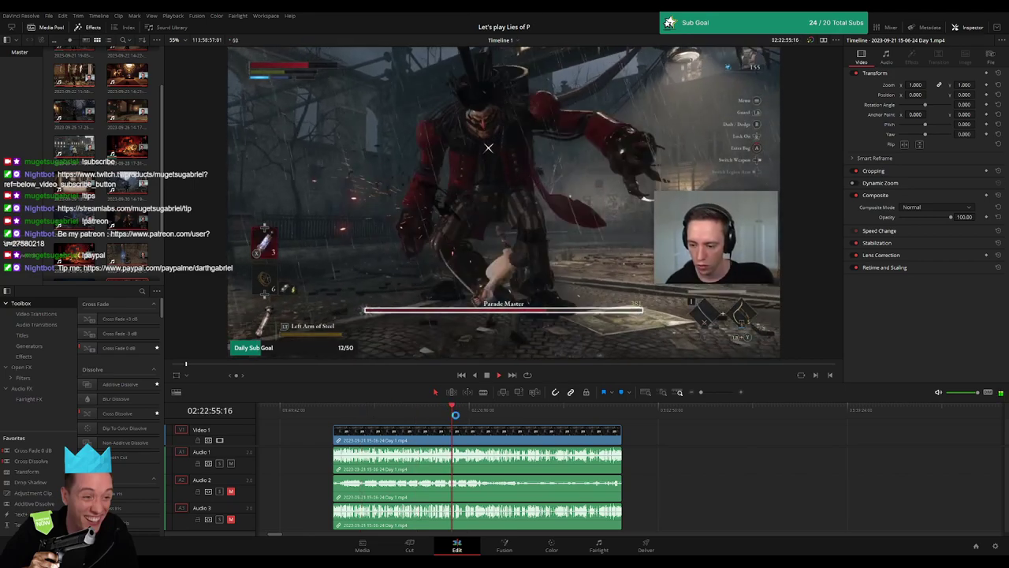
pyautogui.moveTo(461, 411); pyautogui.dragTo(592, 427)
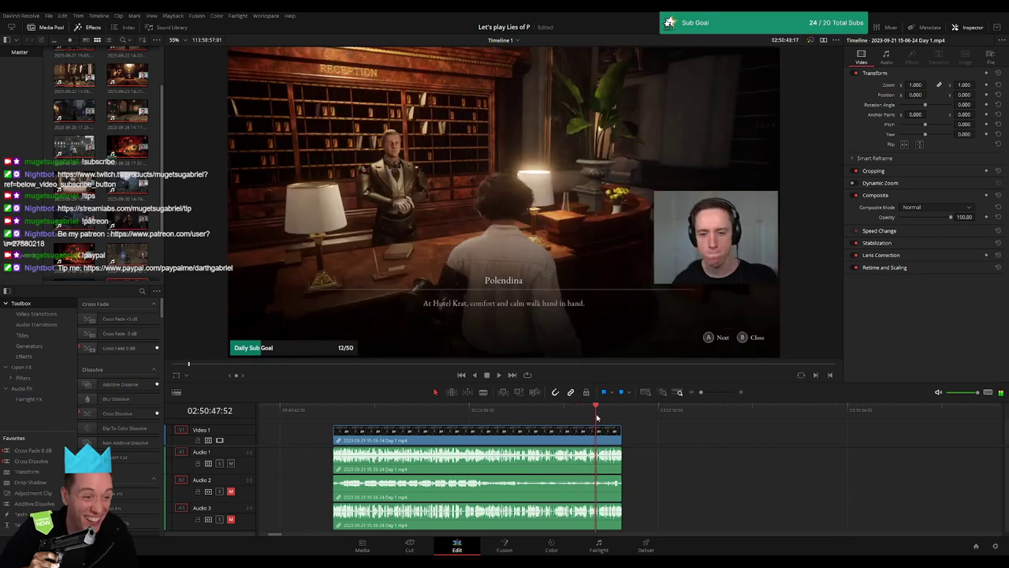
# Zoom closer and review the footage from 02:51:18 through the shop screen to about 02:52:34
pyautogui.moveTo(701, 392); pyautogui.dragTo(709, 392)
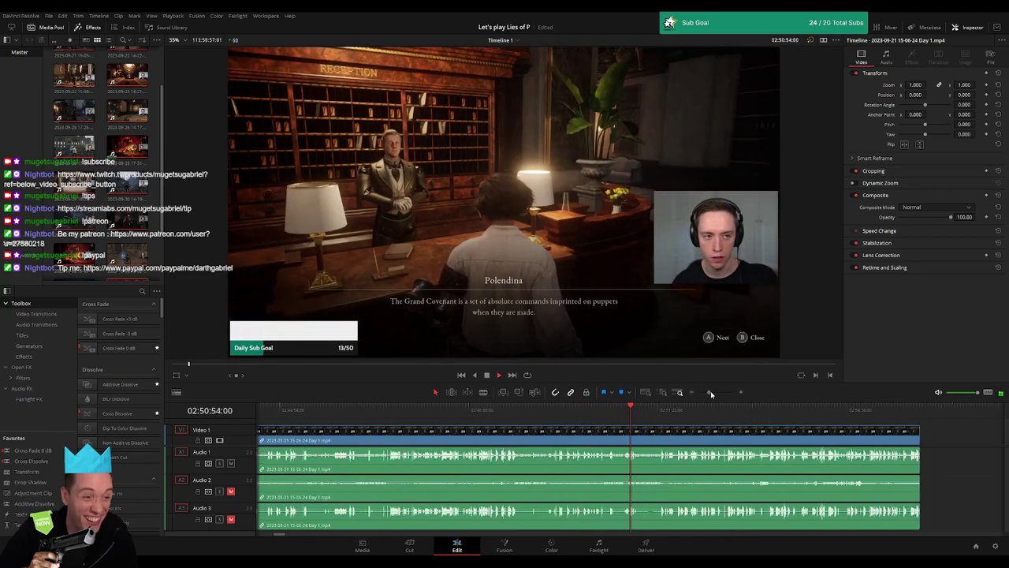
pyautogui.click(653, 415)
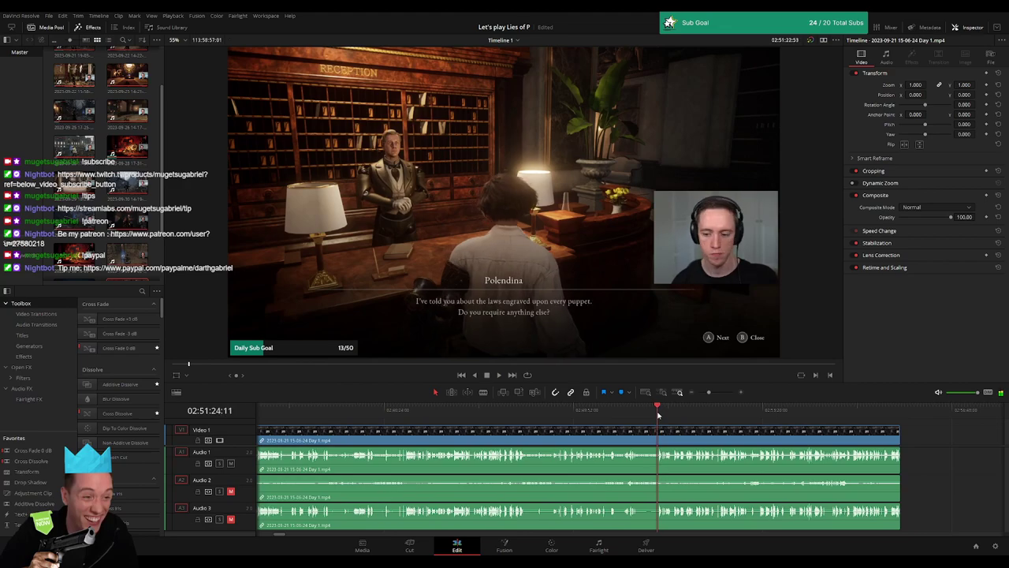
pyautogui.moveTo(659, 414)
pyautogui.mouseDown()
pyautogui.moveTo(701, 415)
pyautogui.moveTo(719, 392)
pyautogui.mouseUp()
pyautogui.press('space')
pyautogui.click(504, 411)
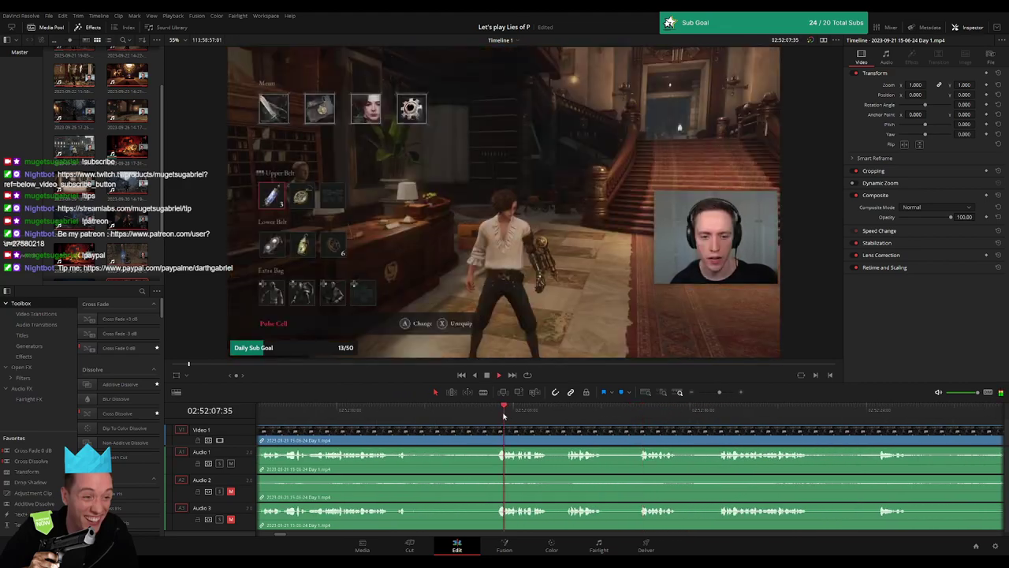
pyautogui.click(390, 414)
pyautogui.press('space')
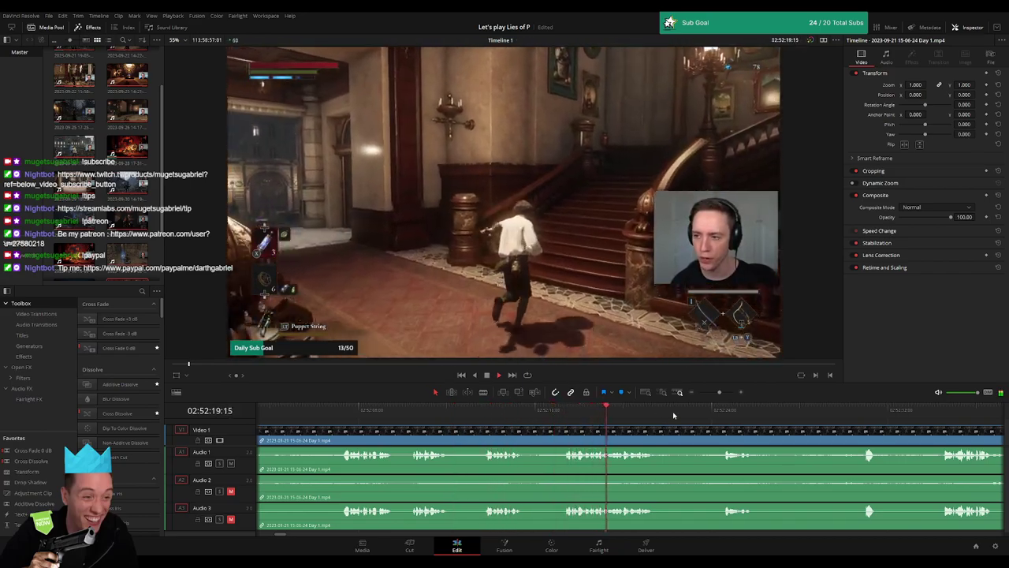
pyautogui.moveTo(685, 416); pyautogui.dragTo(661, 413)
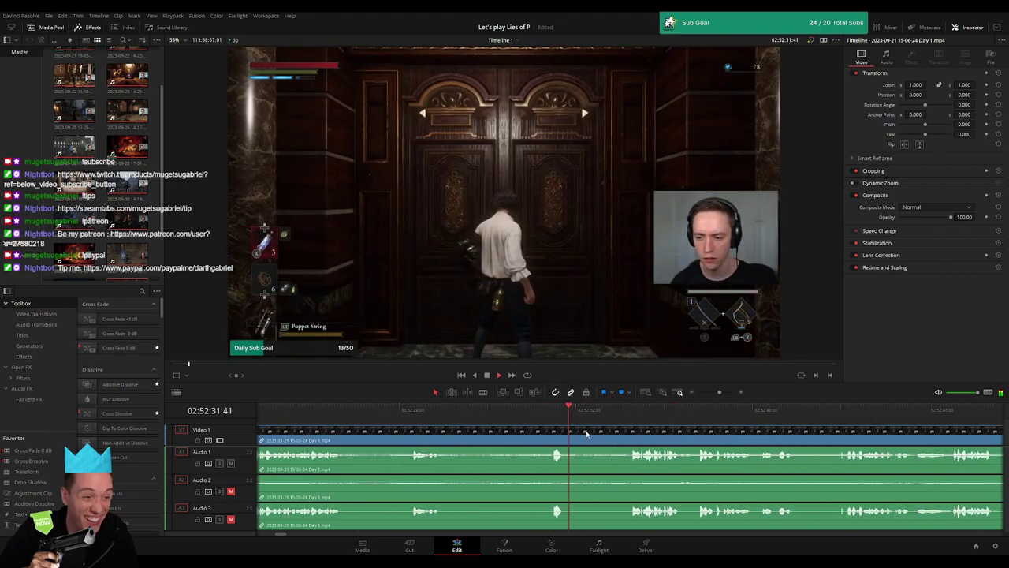
pyautogui.moveTo(661, 413); pyautogui.dragTo(629, 412)
pyautogui.press('space')
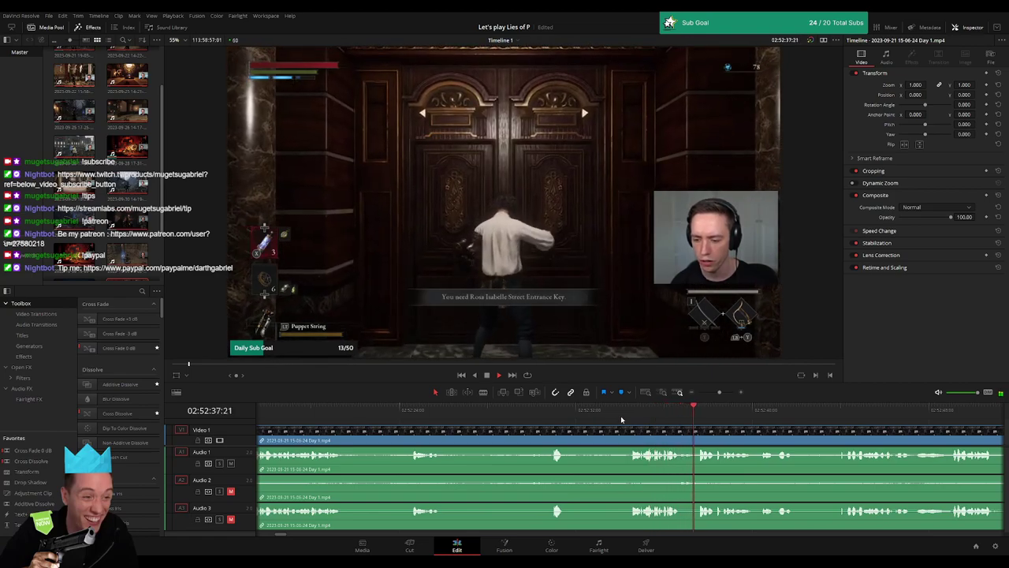
# Skip ahead past the hallway scene, then return to about 02:52:44 and zoom in
pyautogui.hscroll(2, 710, 441)
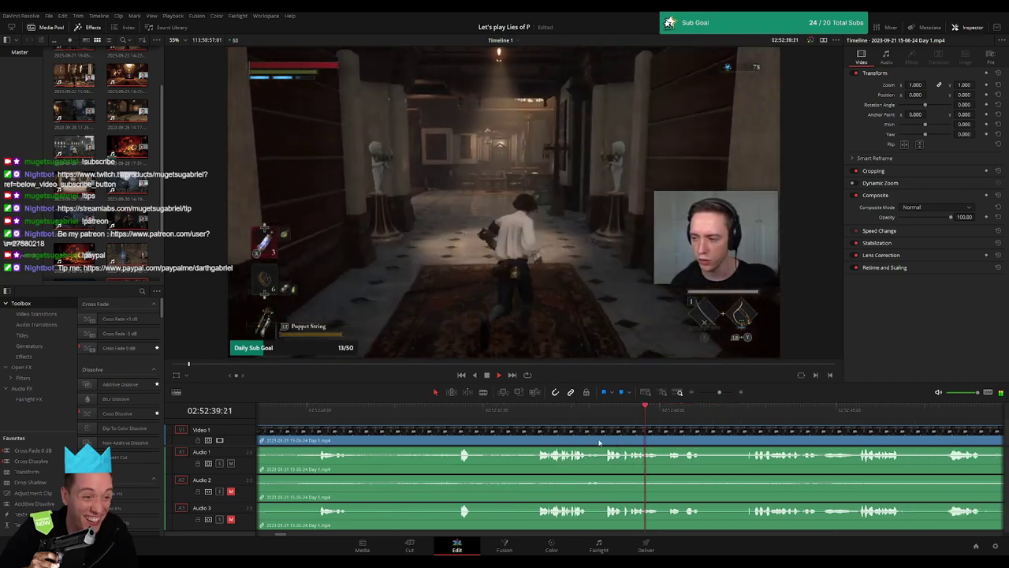
pyautogui.hscroll(3, 631, 430)
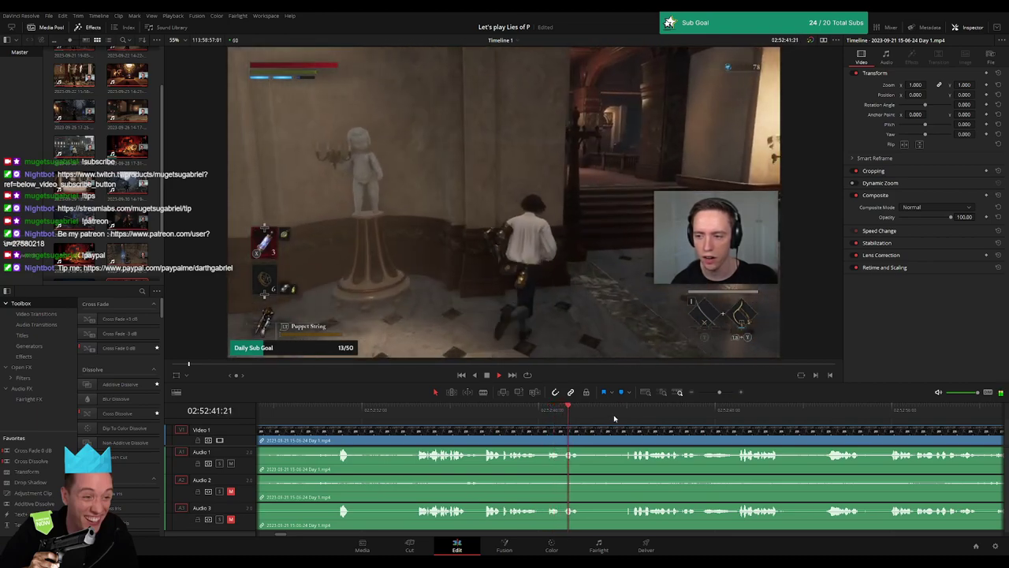
pyautogui.click(623, 410)
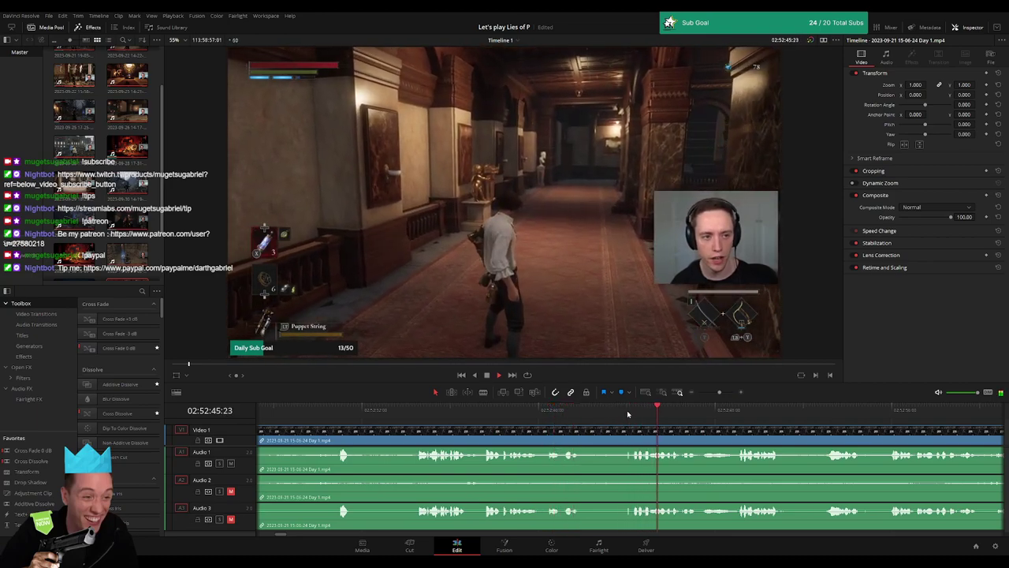
pyautogui.click(741, 411)
pyautogui.click(836, 411)
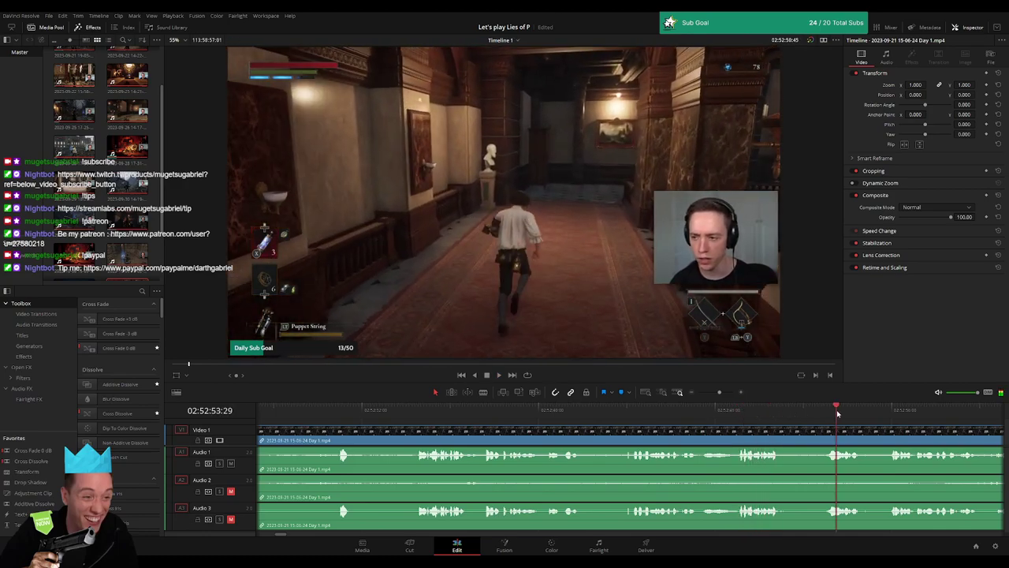
pyautogui.click(631, 410)
pyautogui.click(726, 392)
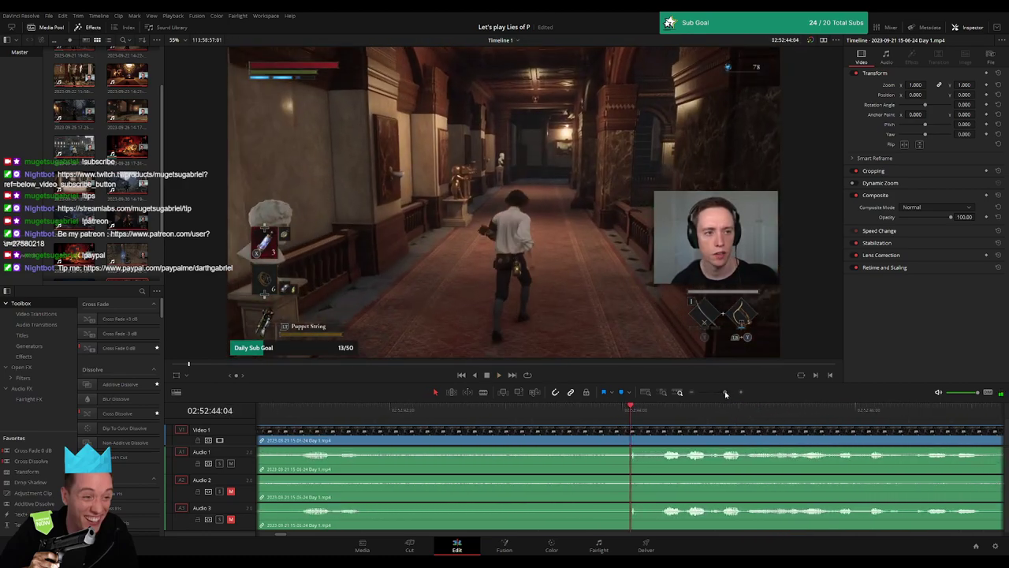
# Split all tracks at 02:52:43:20 and fade Audio 1 out before and back in after the cut
pyautogui.moveTo(667, 418)
pyautogui.mouseDown()
pyautogui.moveTo(546, 430)
pyautogui.moveTo(615, 442)
pyautogui.moveTo(544, 428)
pyautogui.mouseUp()
pyautogui.hotkey('ctrl', 'b')
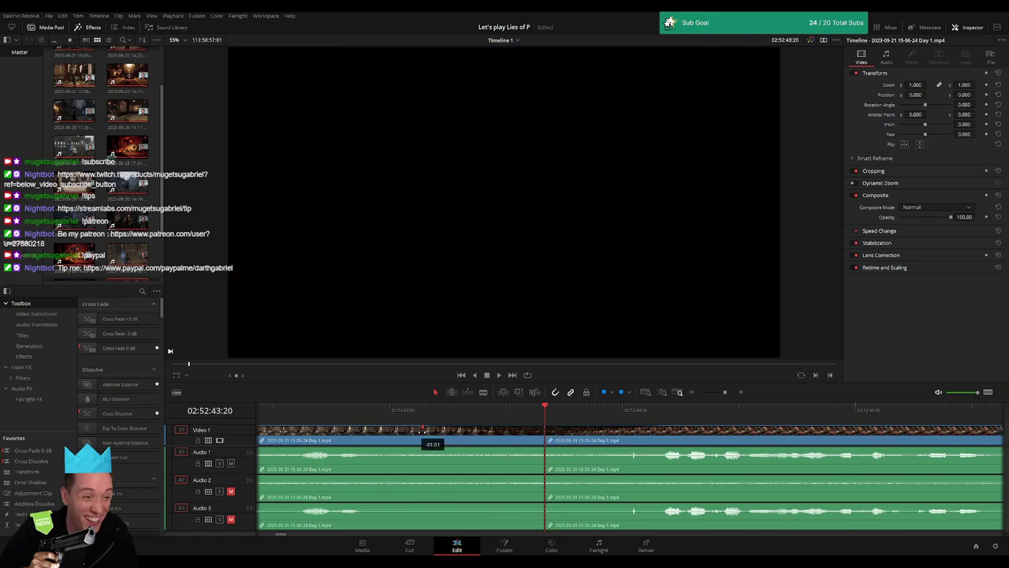
pyautogui.moveTo(541, 447); pyautogui.dragTo(438, 450)
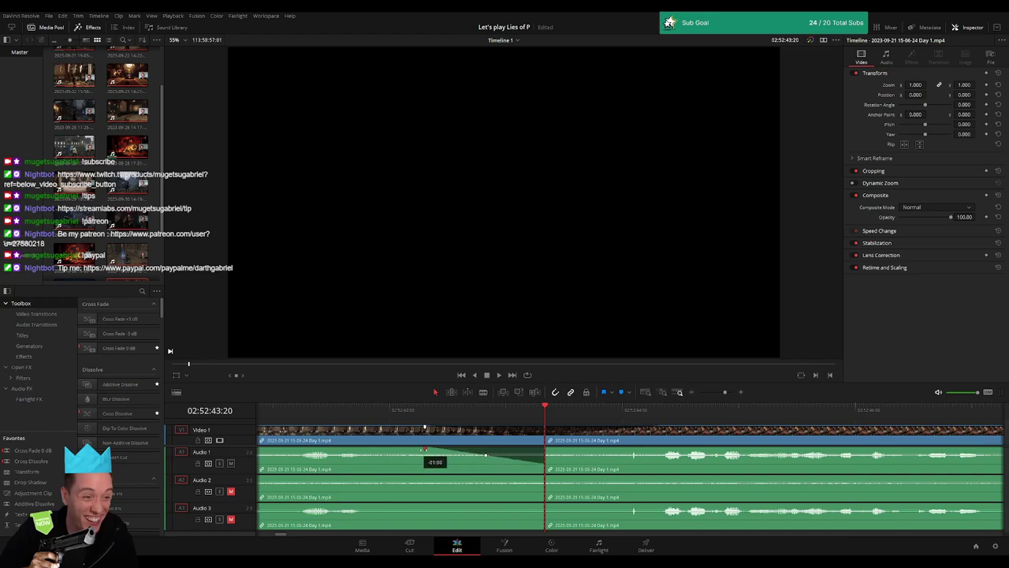
pyautogui.moveTo(546, 448); pyautogui.dragTo(645, 451)
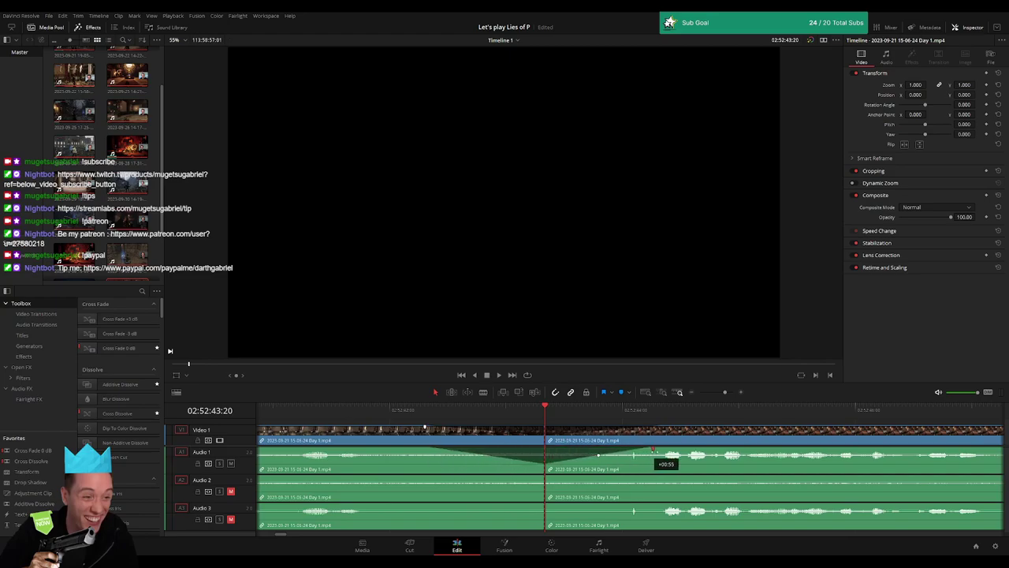
# Fade Audio 2 and Audio 3 out before and back in after the cut, then play it back
pyautogui.moveTo(544, 479); pyautogui.dragTo(451, 476)
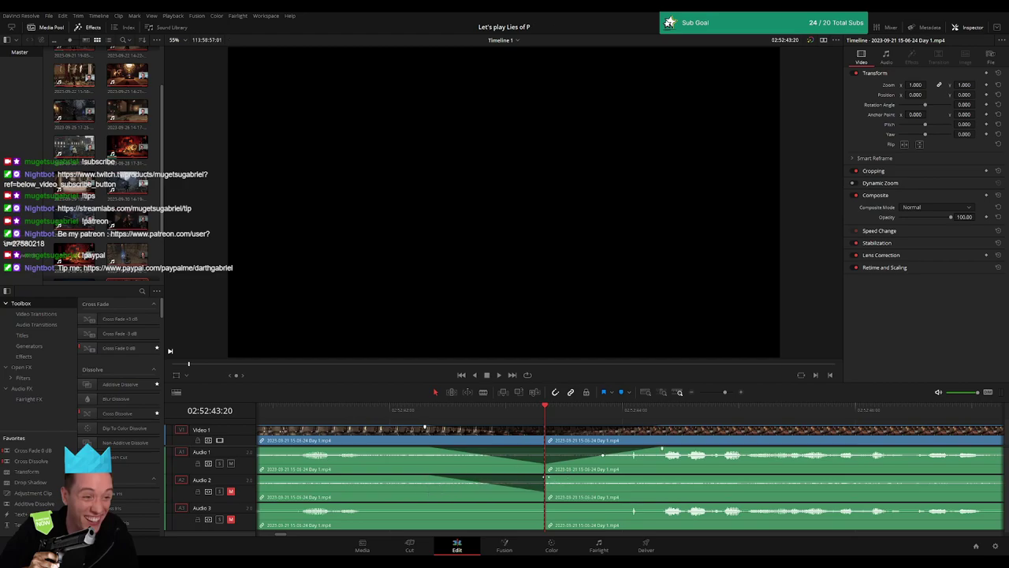
pyautogui.moveTo(546, 478); pyautogui.dragTo(640, 477)
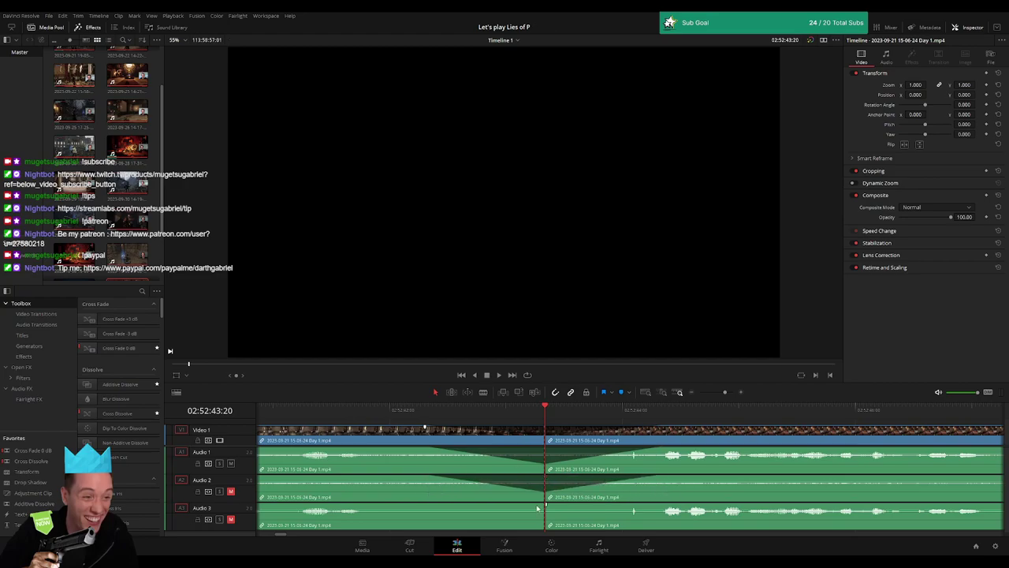
pyautogui.moveTo(542, 503); pyautogui.dragTo(437, 505)
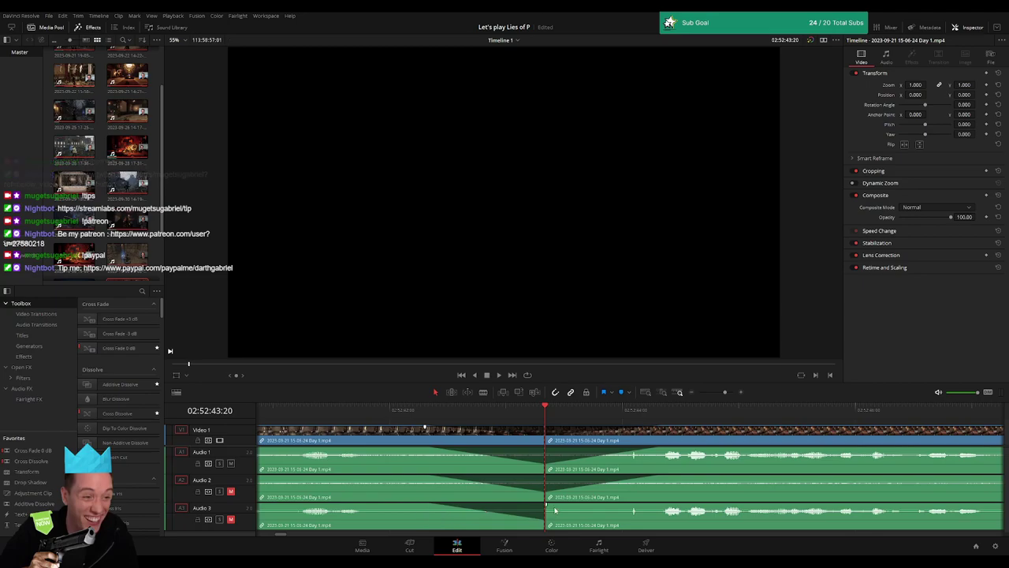
pyautogui.moveTo(548, 503)
pyautogui.mouseDown()
pyautogui.moveTo(677, 505)
pyautogui.moveTo(664, 505)
pyautogui.mouseUp()
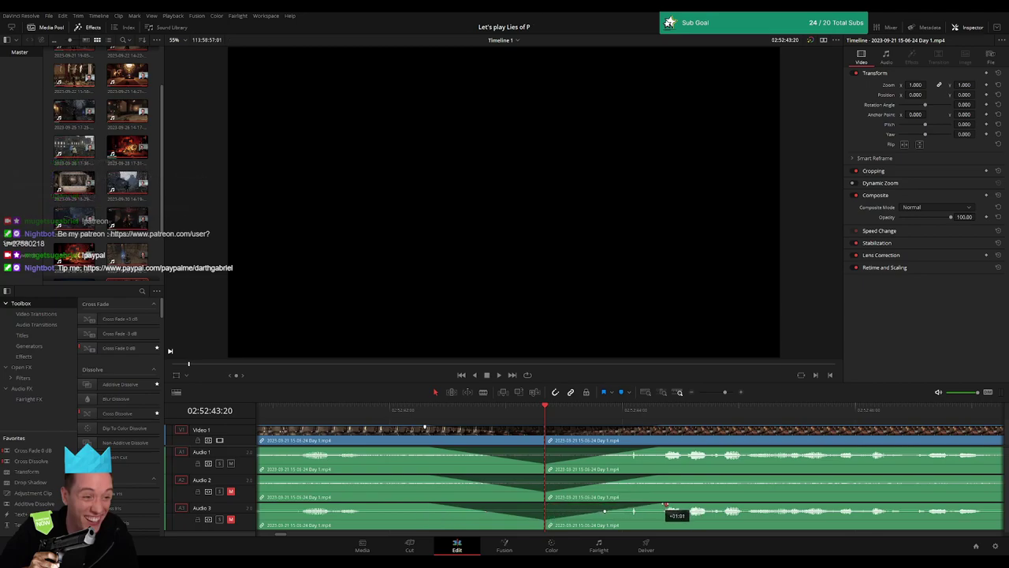
pyautogui.press('space')
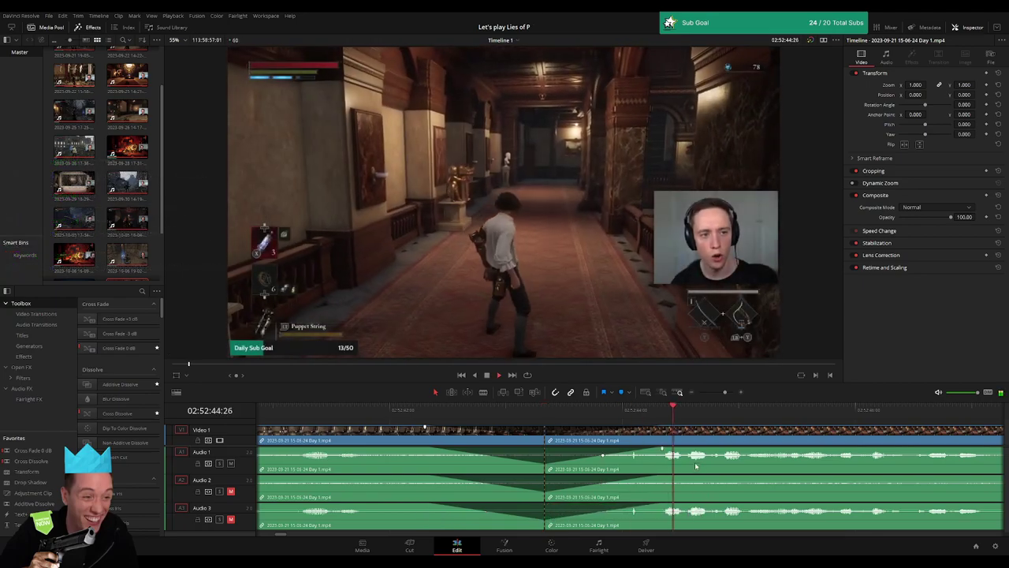
# Park the playhead at 04:00:00:00 and slide the Day 1 part 2 clips left to close the gap
pyautogui.moveTo(726, 394); pyautogui.dragTo(699, 393)
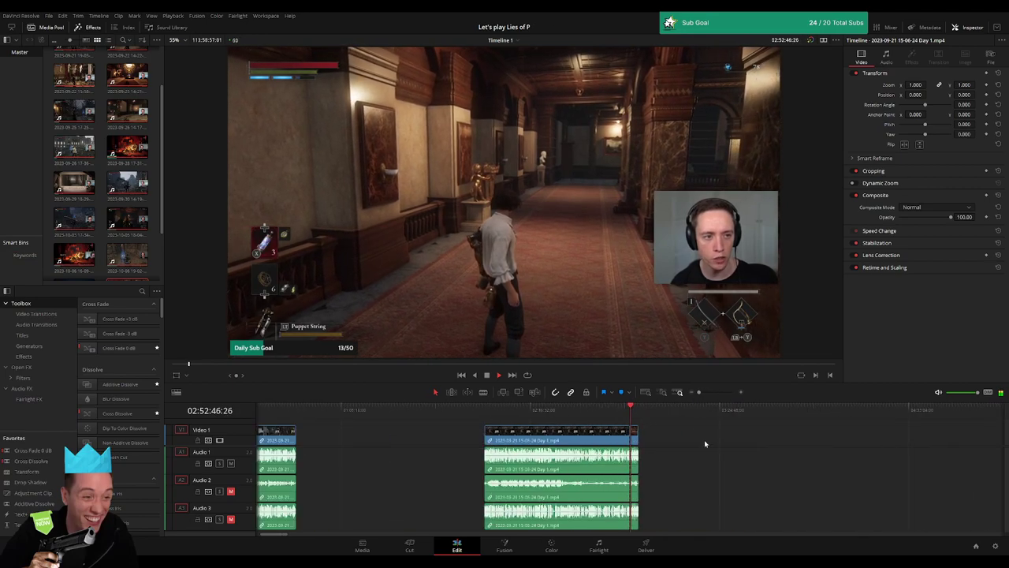
pyautogui.press('space')
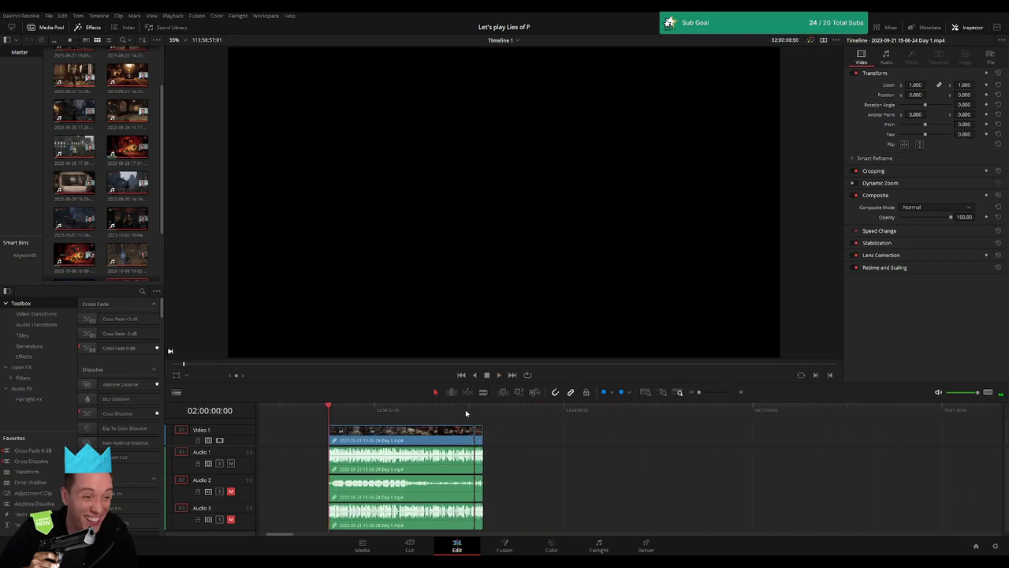
pyautogui.click(466, 410)
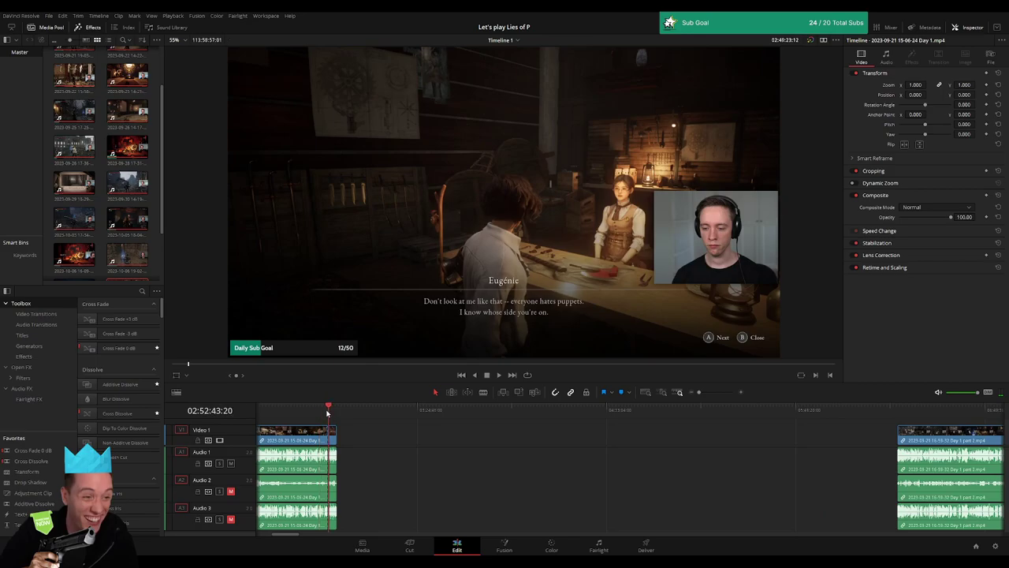
pyautogui.moveTo(332, 433); pyautogui.dragTo(895, 436)
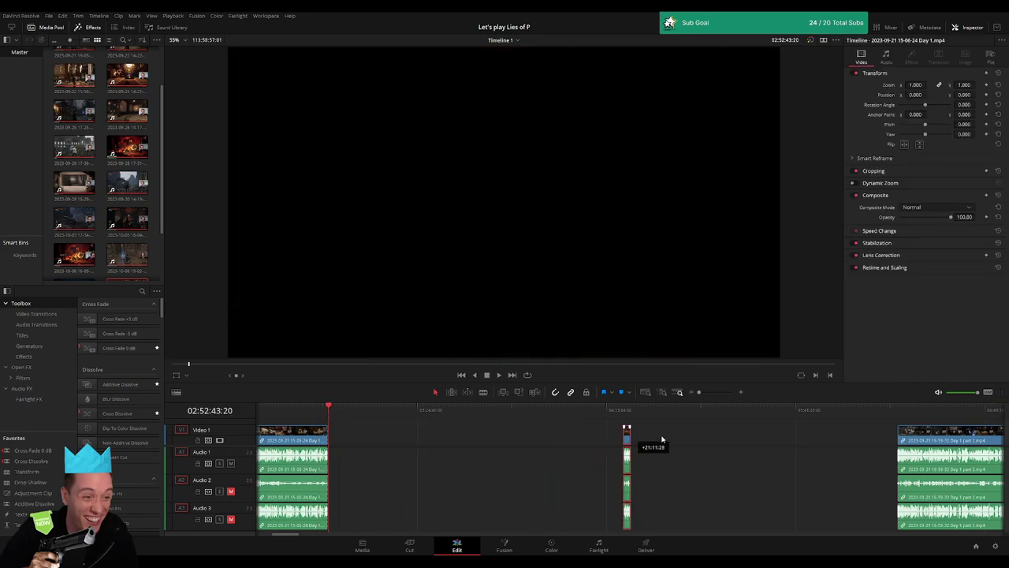
pyautogui.click(705, 446)
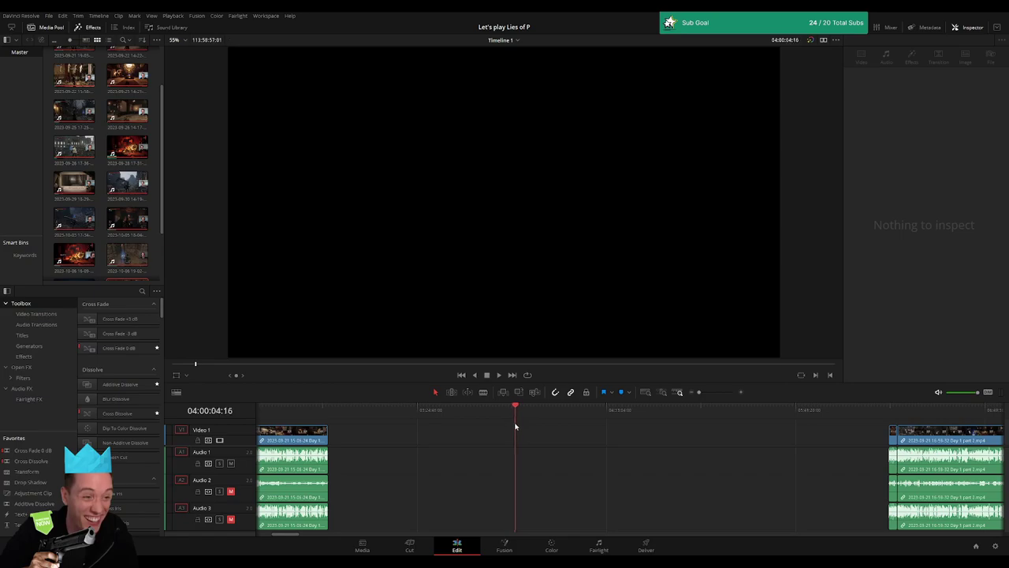
pyautogui.click(709, 392)
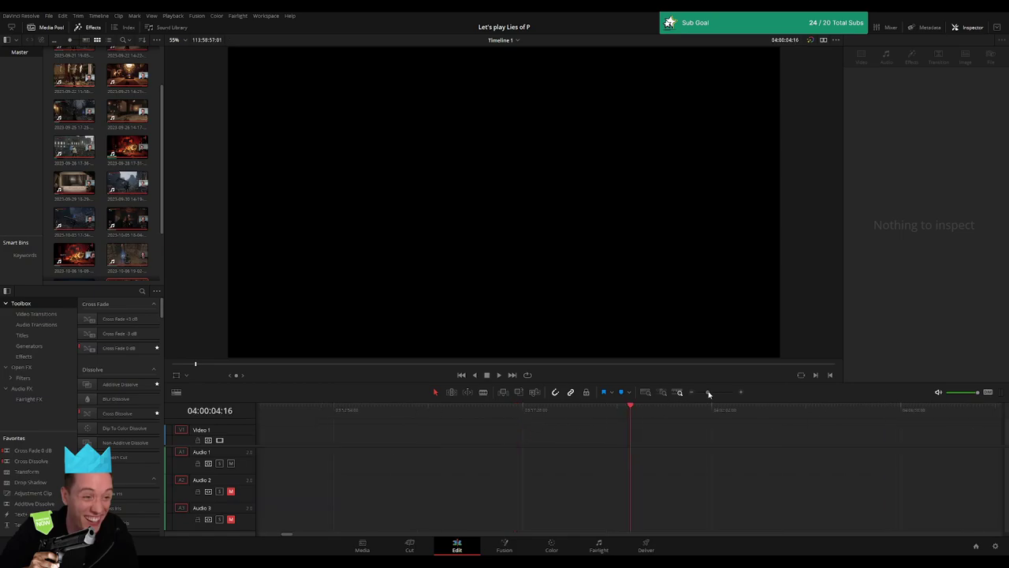
pyautogui.click(627, 413)
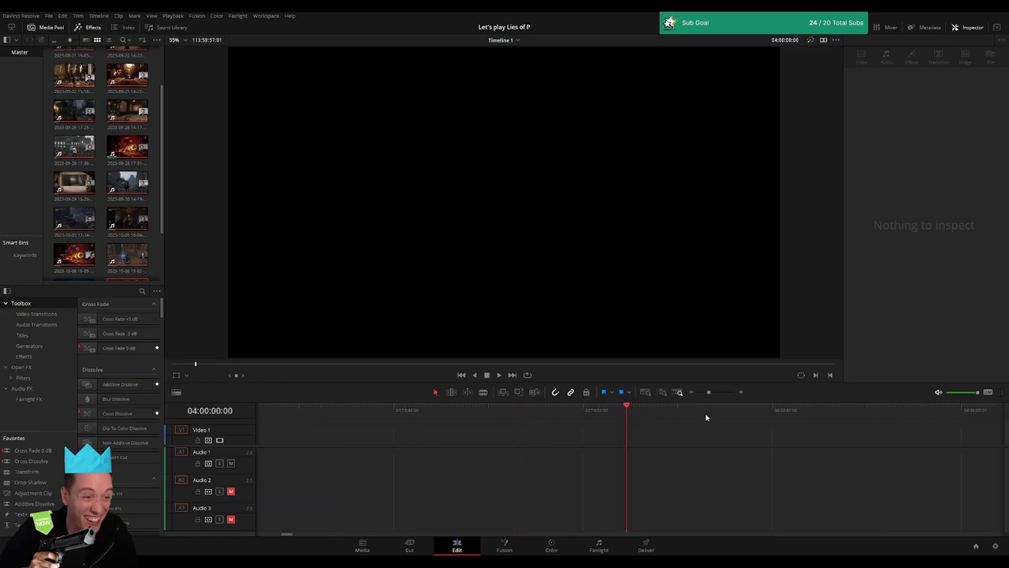
pyautogui.moveTo(797, 447); pyautogui.dragTo(401, 447)
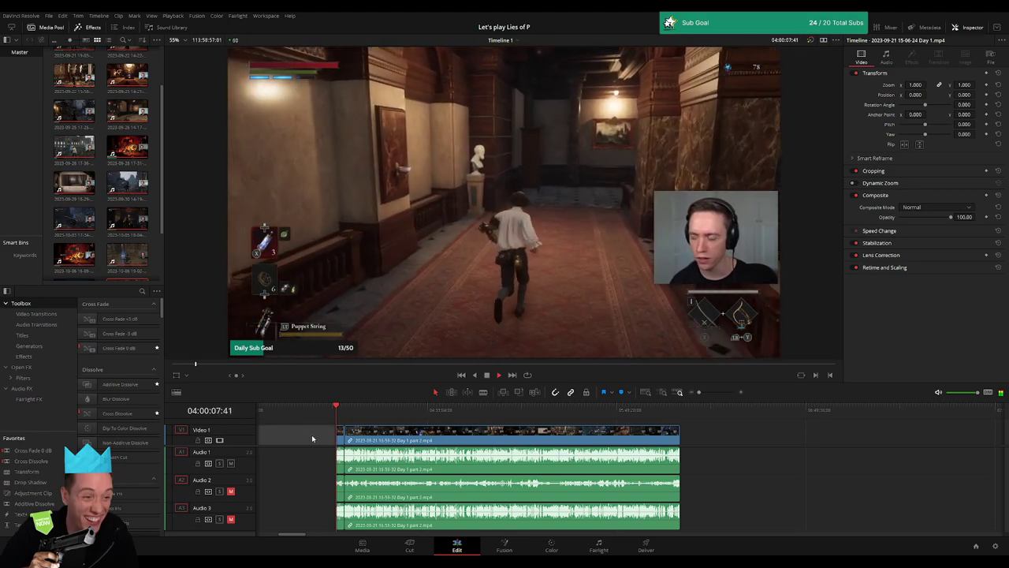
# Zoom in on the Day 1 / Day 1 part 2 join and add the default cross fade there
pyautogui.moveTo(699, 392); pyautogui.dragTo(709, 394)
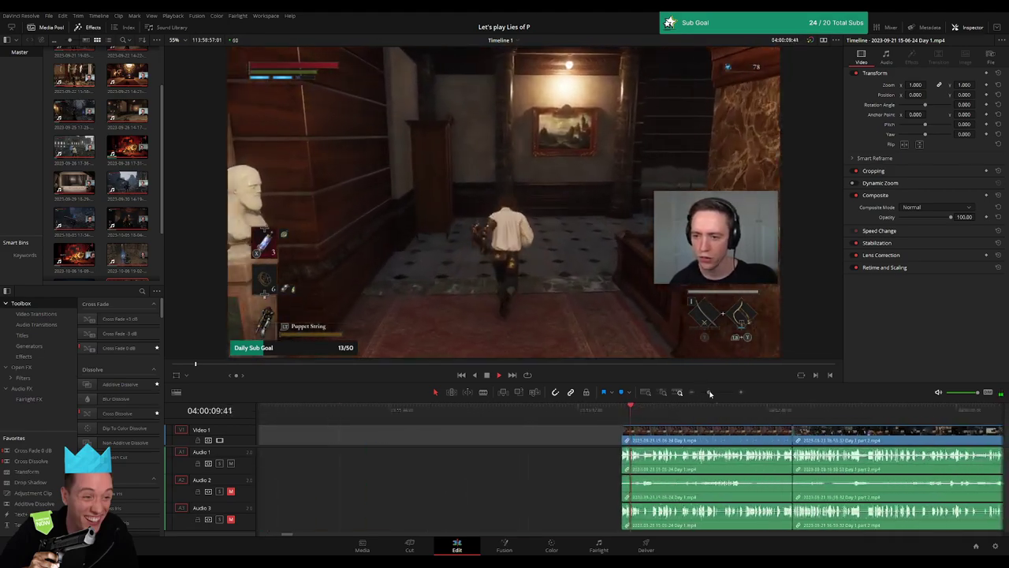
pyautogui.moveTo(656, 409); pyautogui.dragTo(894, 451)
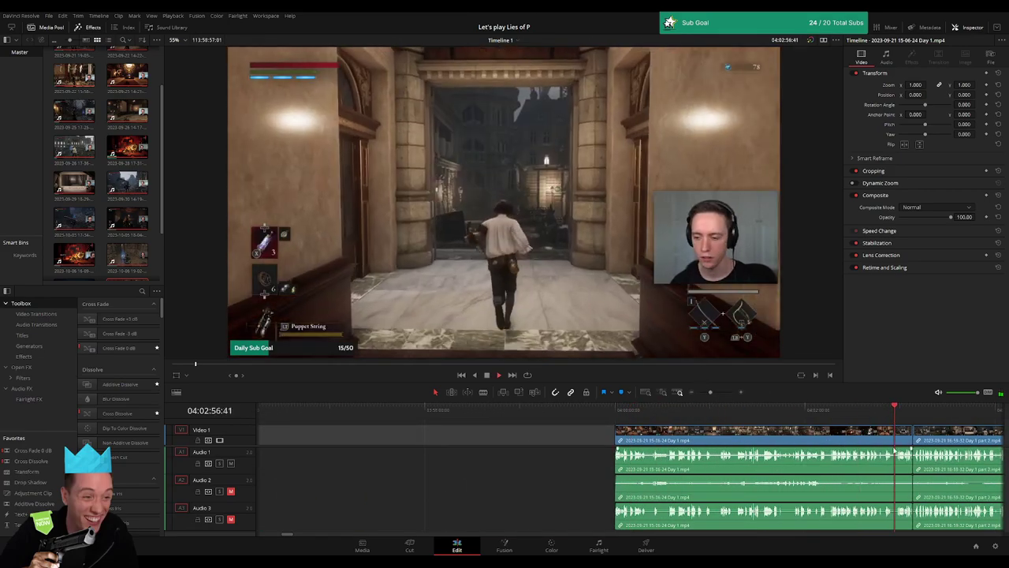
pyautogui.moveTo(710, 393); pyautogui.dragTo(719, 392)
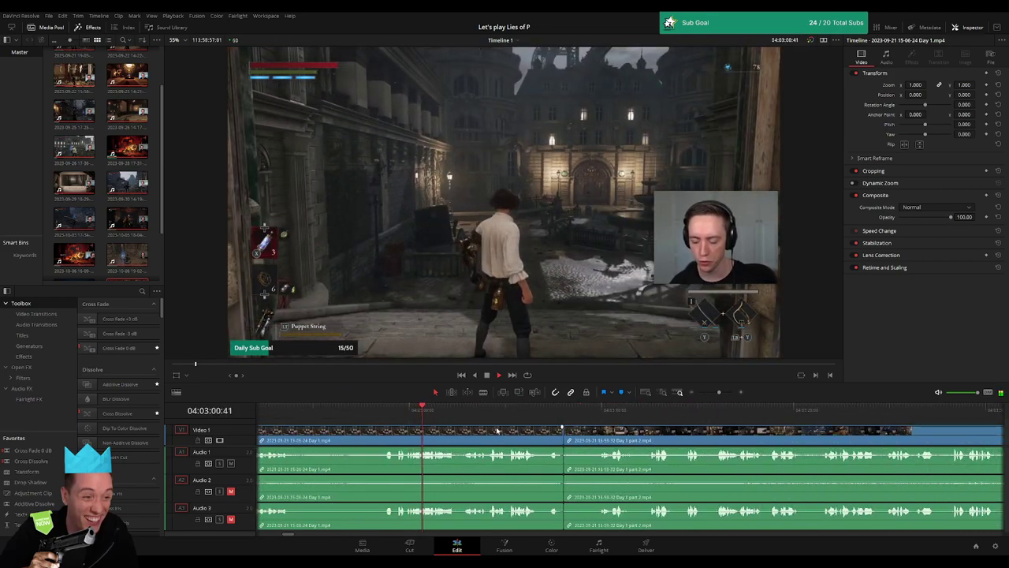
pyautogui.moveTo(521, 410); pyautogui.dragTo(546, 416)
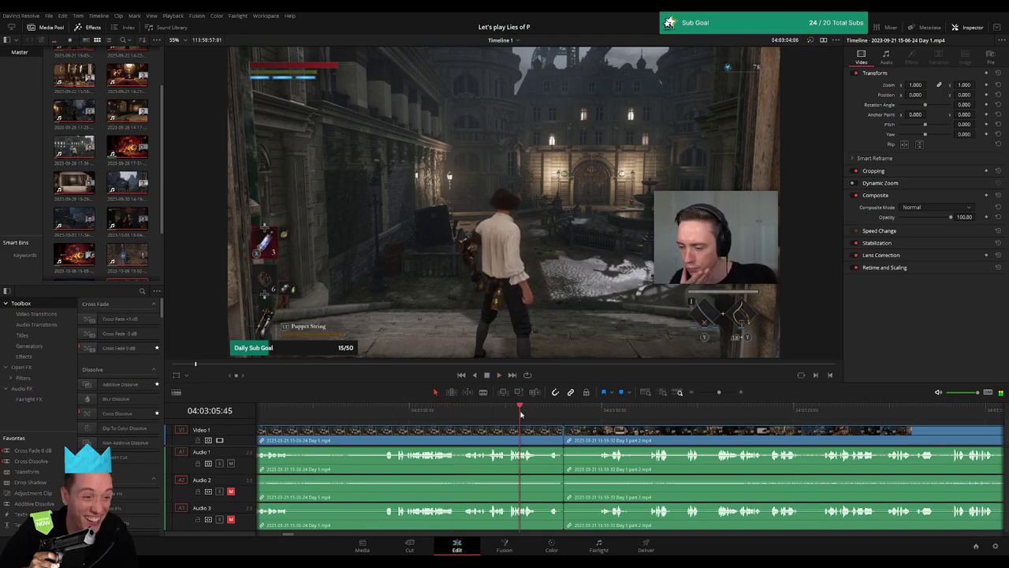
pyautogui.click(563, 439)
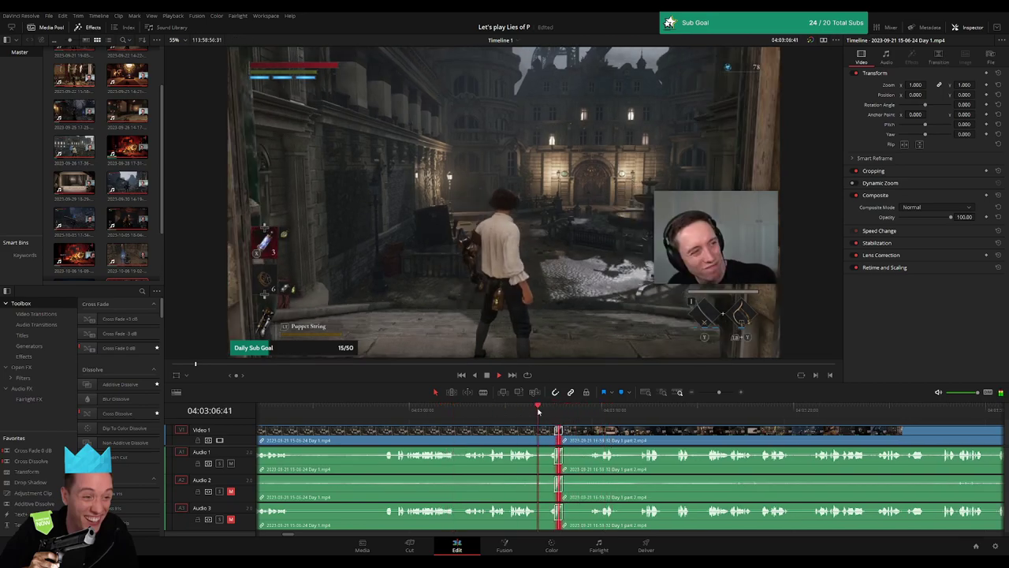
# Replay the new transition, then zoom out to see both clip groups
pyautogui.click(536, 411)
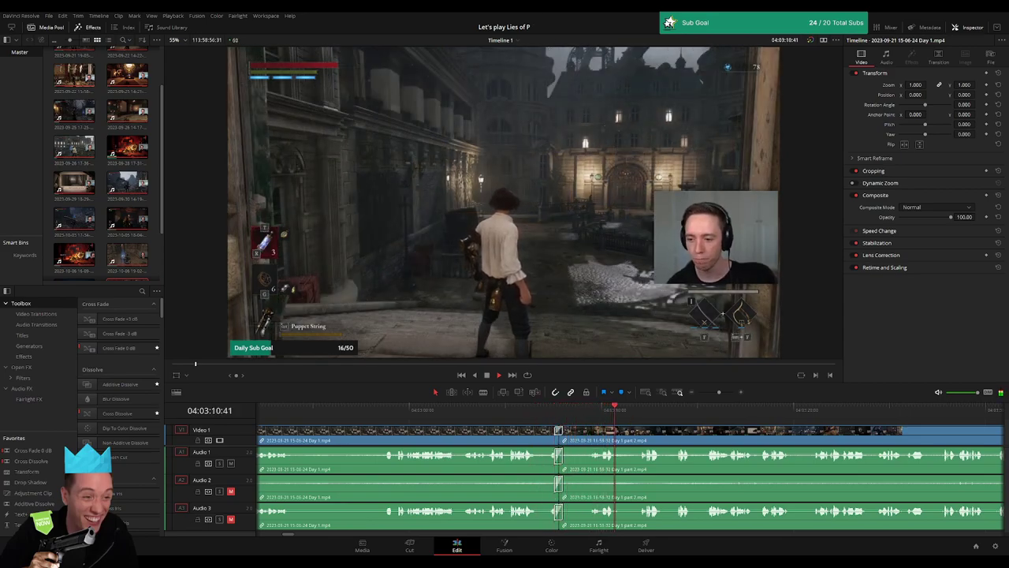
pyautogui.hscroll(1, 497, 432)
pyautogui.hscroll(4, 497, 431)
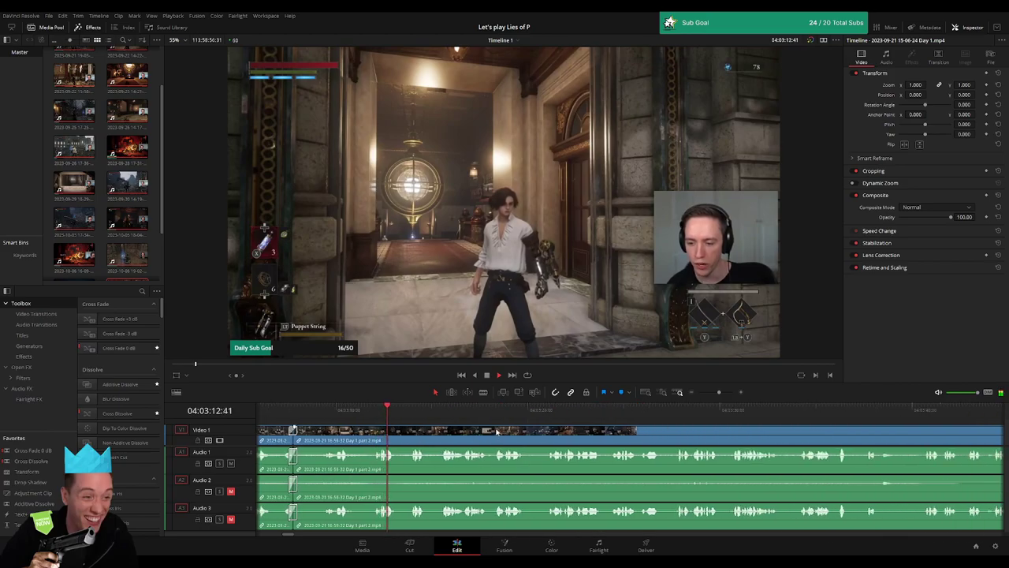
pyautogui.moveTo(719, 391); pyautogui.dragTo(698, 397)
pyautogui.click(582, 440)
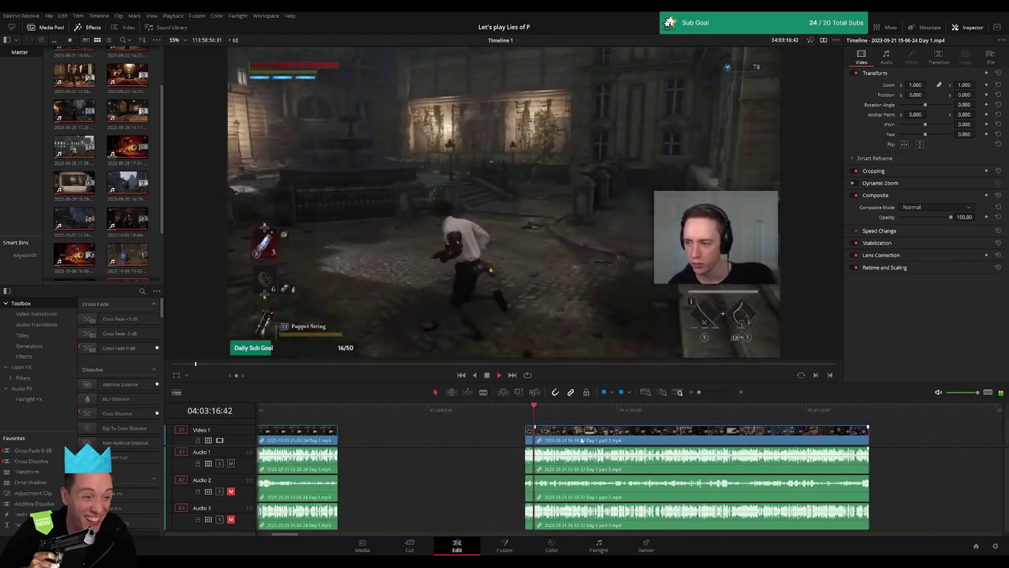
pyautogui.hscroll(4, 581, 440)
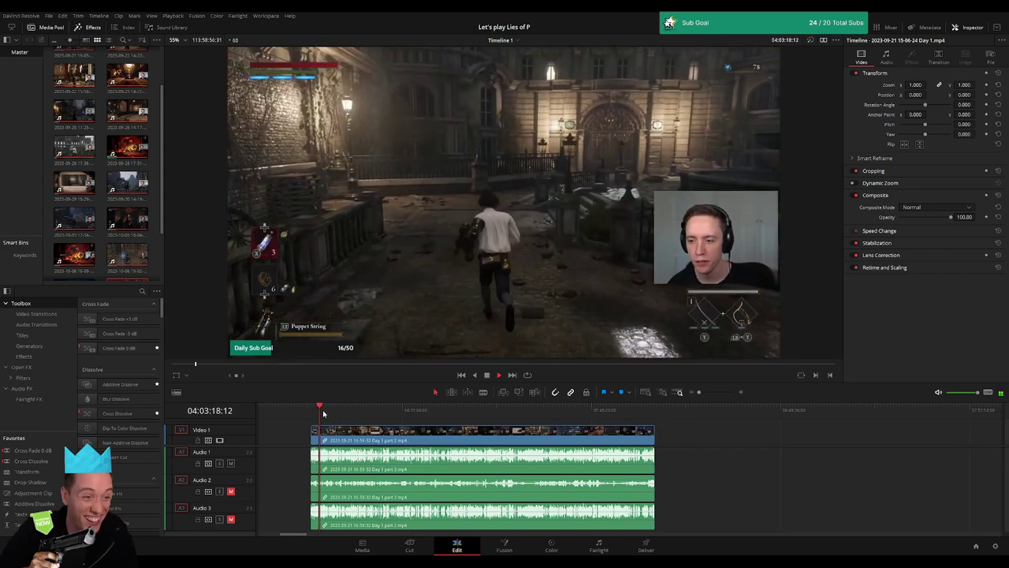
# Scrub and play through the Day 1 part 2 footage to find the next cut point
pyautogui.click(329, 412)
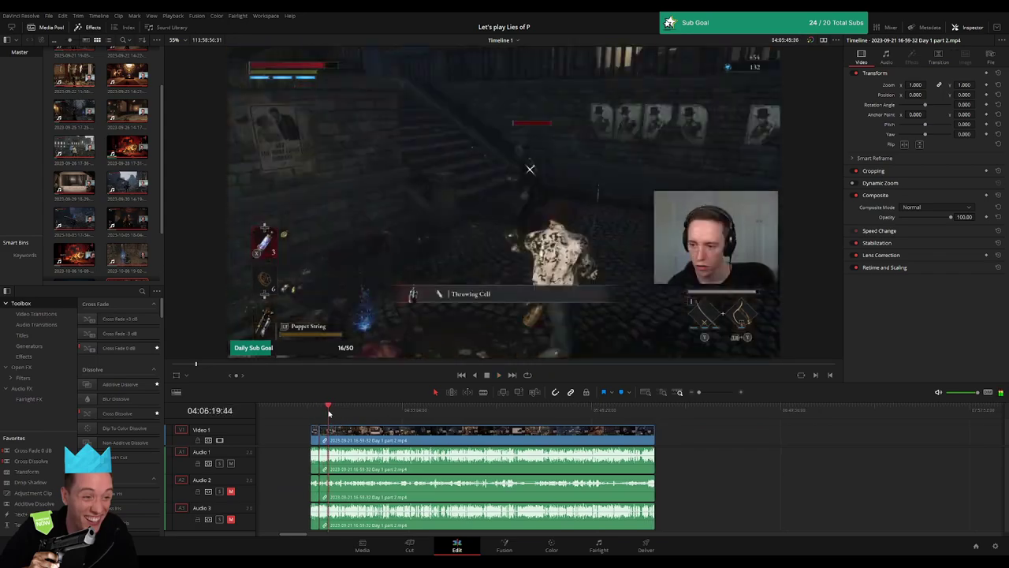
pyautogui.moveTo(330, 413); pyautogui.dragTo(454, 422)
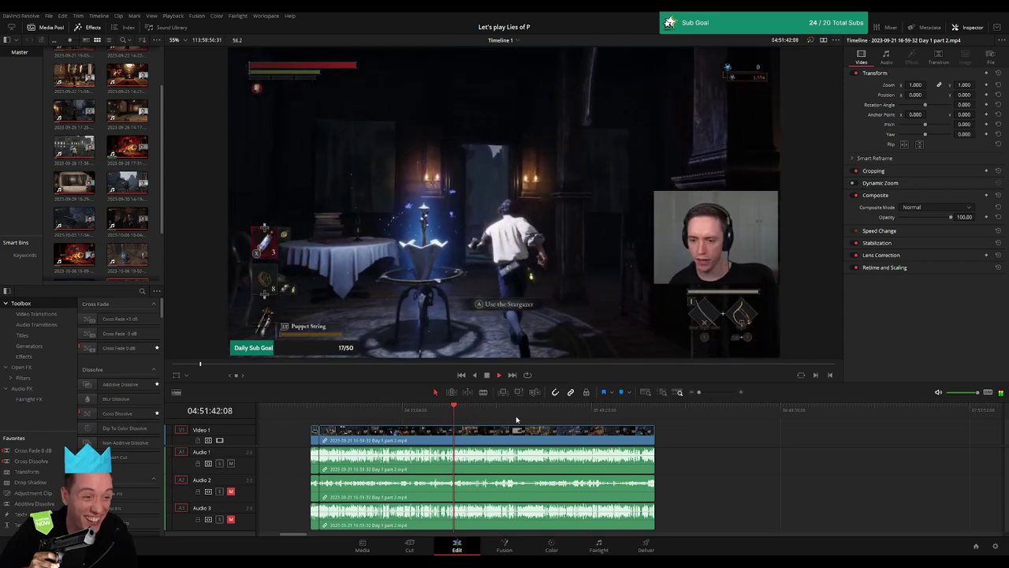
pyautogui.scroll(3, 600, 422)
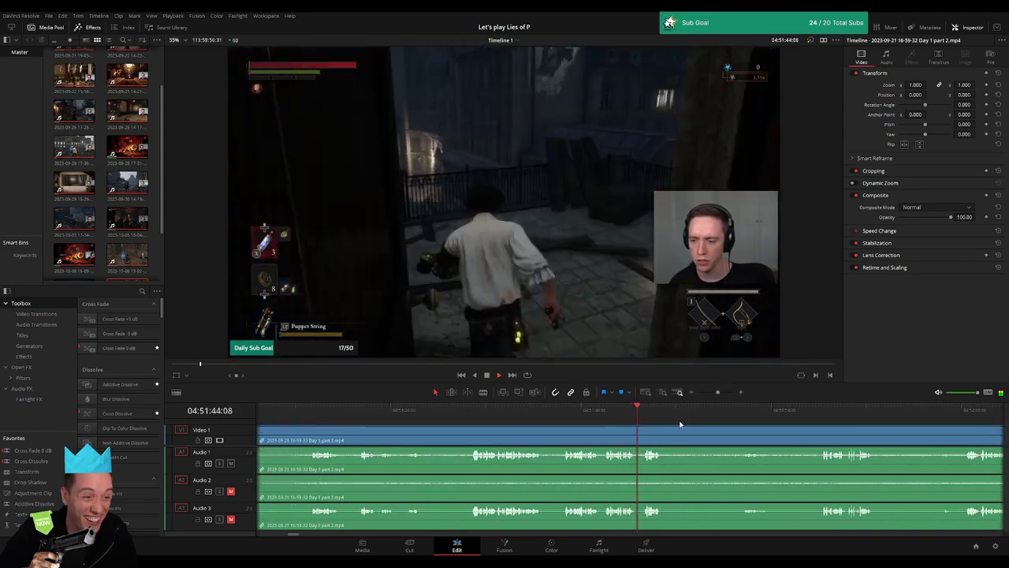
pyautogui.moveTo(557, 418); pyautogui.dragTo(640, 408)
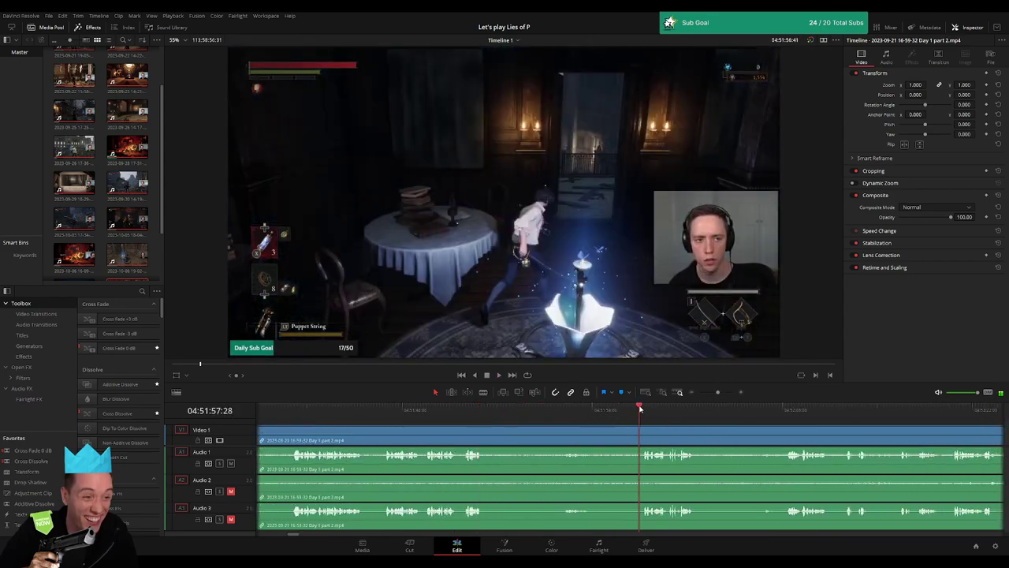
pyautogui.press('space')
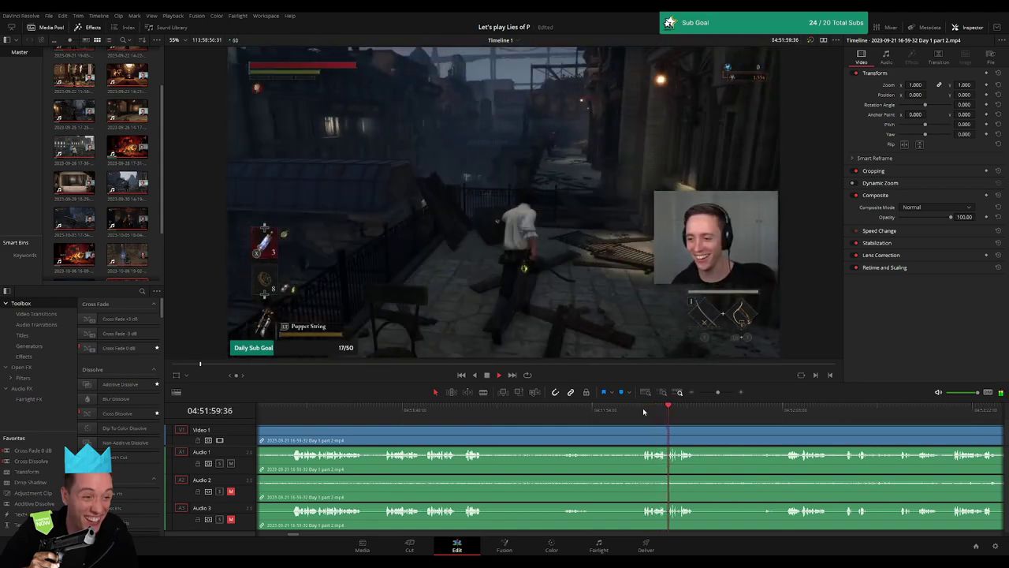
pyautogui.moveTo(644, 412); pyautogui.dragTo(619, 413)
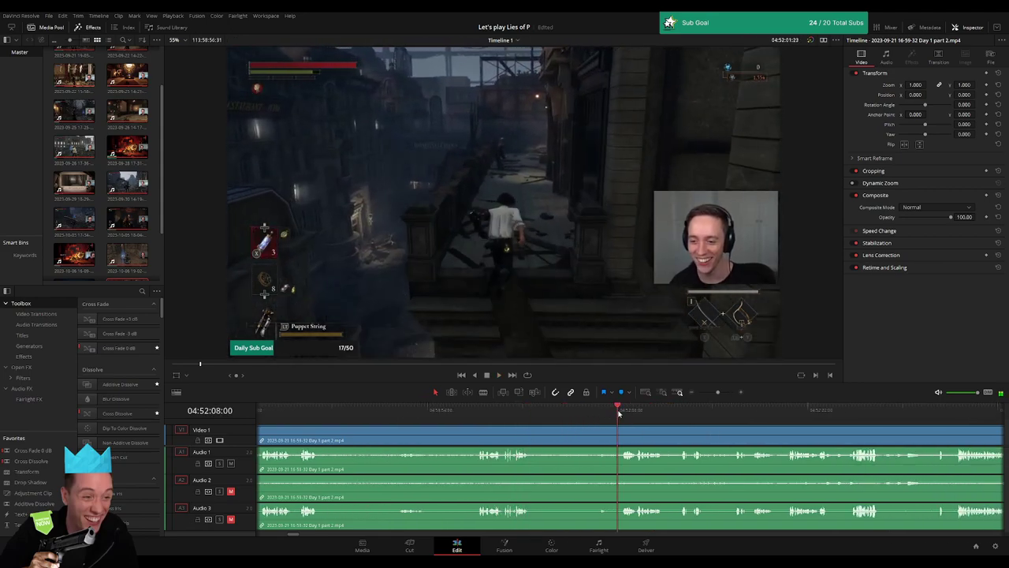
pyautogui.press('space')
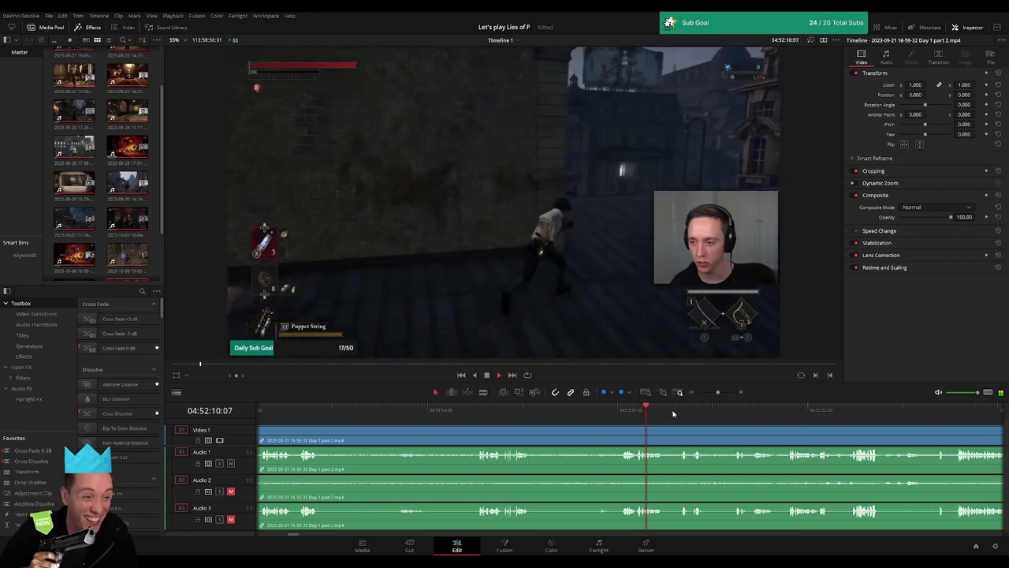
pyautogui.hscroll(2, 597, 428)
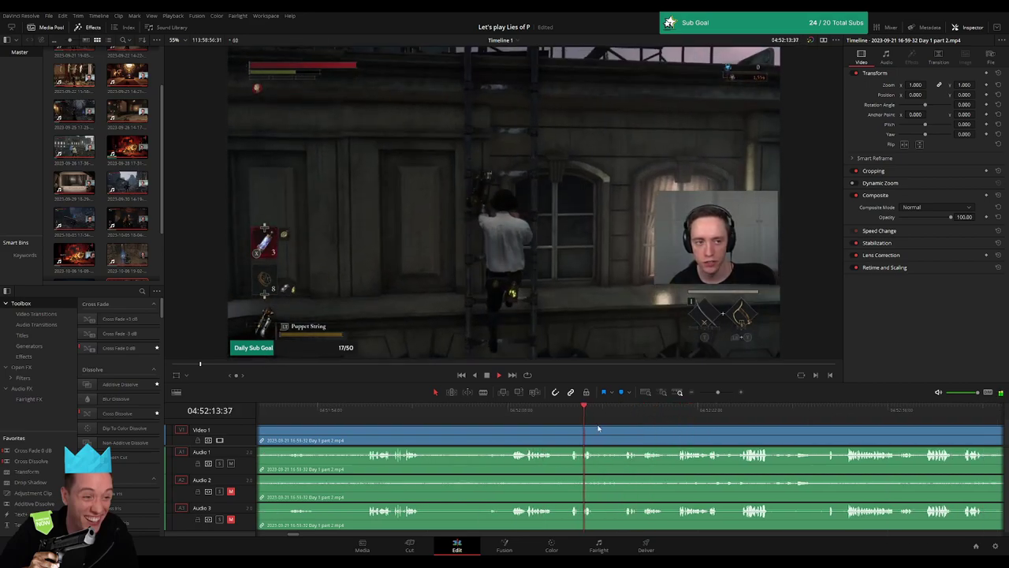
pyautogui.moveTo(624, 410); pyautogui.dragTo(669, 412)
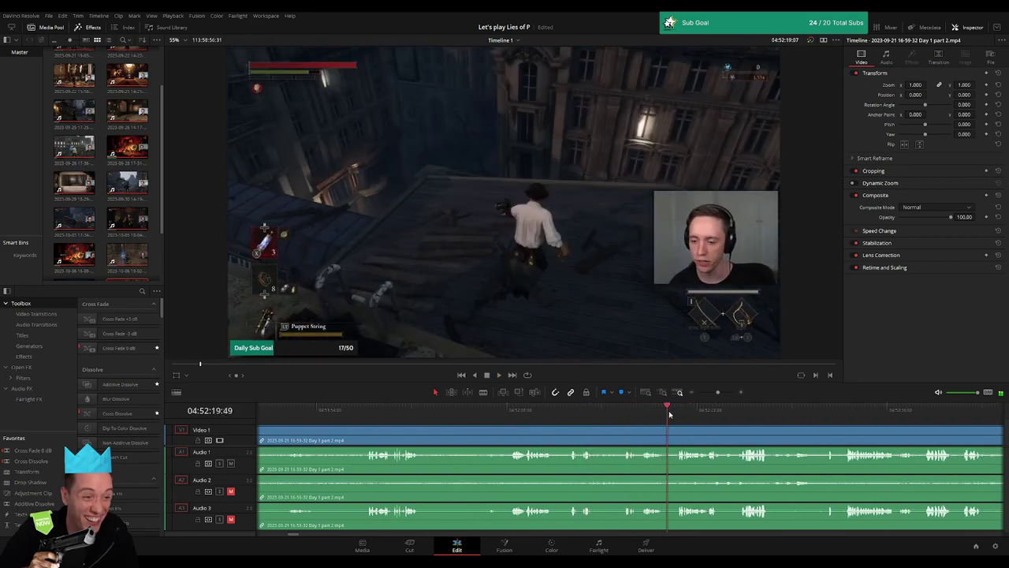
pyautogui.press('space')
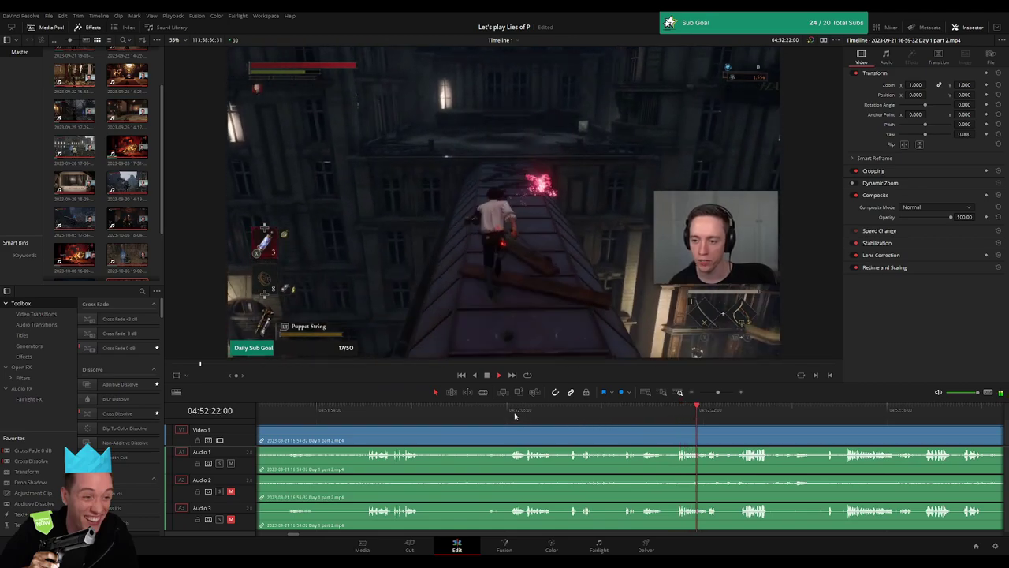
# Split all tracks at 04:52:07:30 and trim away the start of the right clip
pyautogui.click(506, 410)
pyautogui.moveTo(718, 392); pyautogui.dragTo(726, 395)
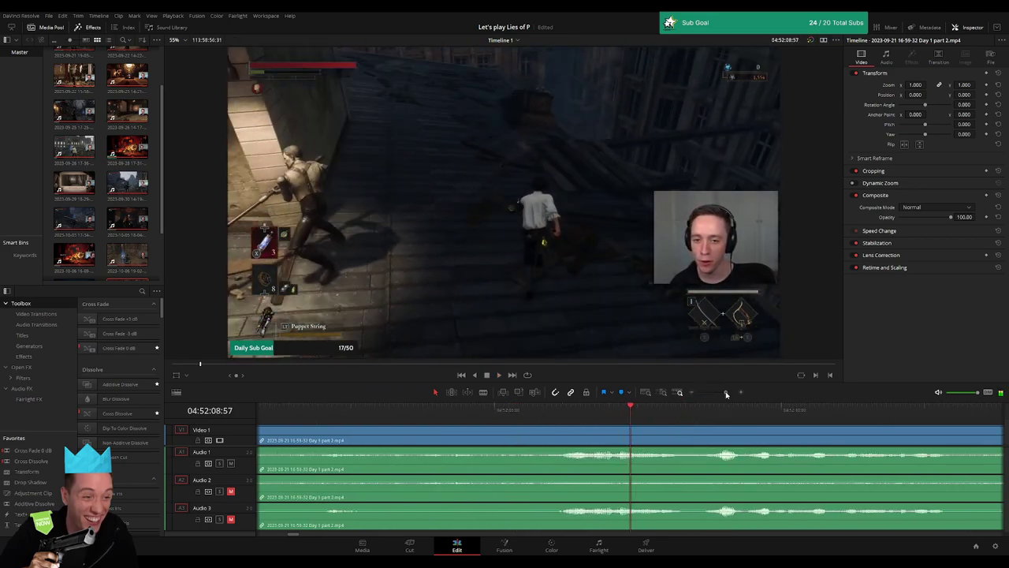
pyautogui.moveTo(551, 411); pyautogui.dragTo(546, 412)
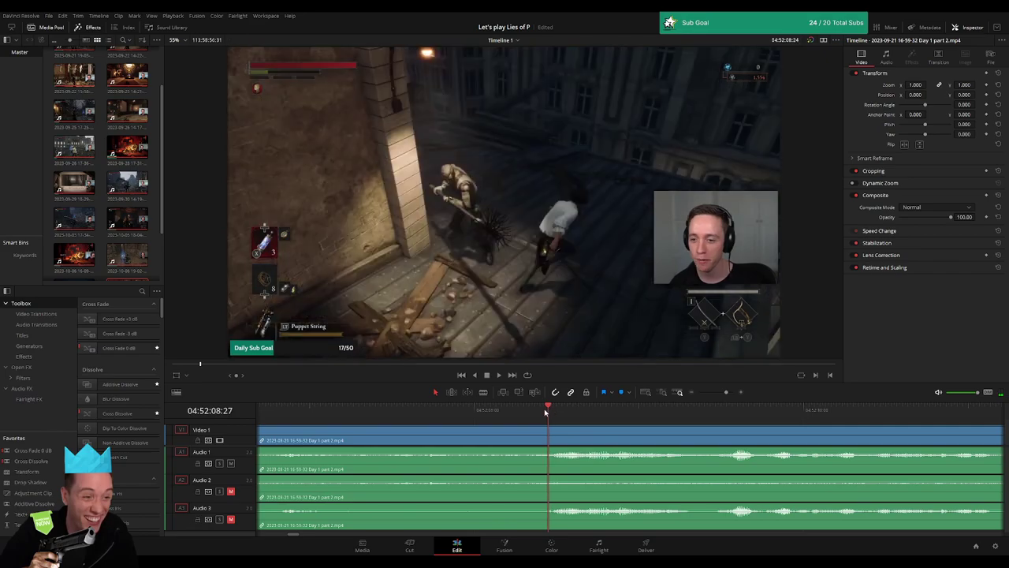
pyautogui.moveTo(472, 419); pyautogui.dragTo(392, 431)
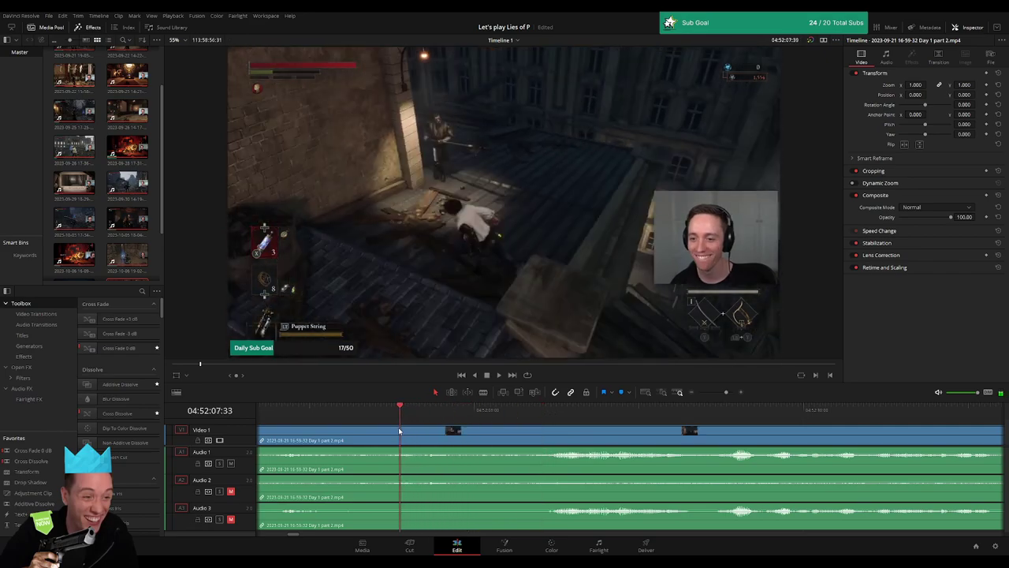
pyautogui.hotkey('ctrl', 'b')
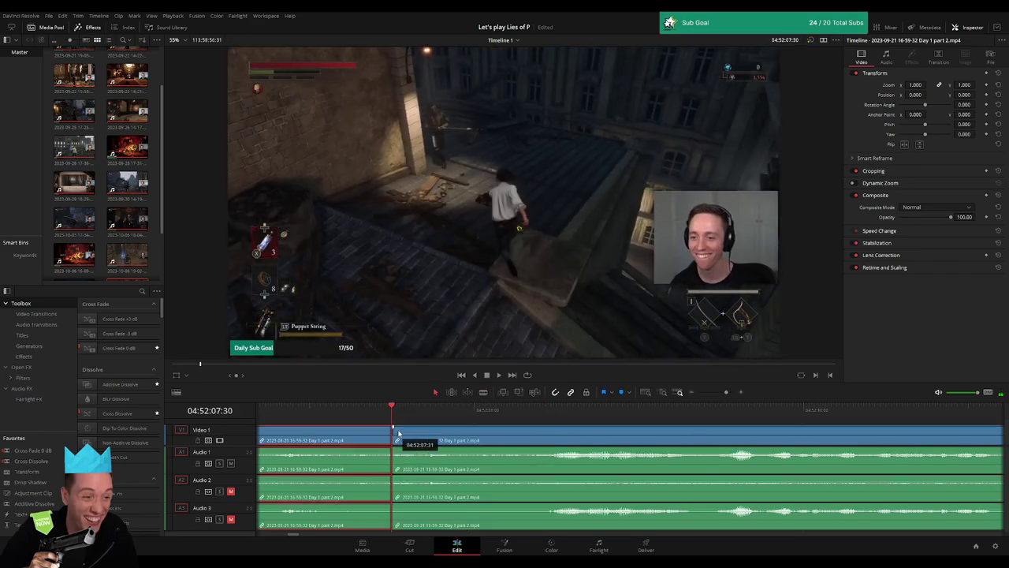
pyautogui.moveTo(392, 436); pyautogui.dragTo(540, 439)
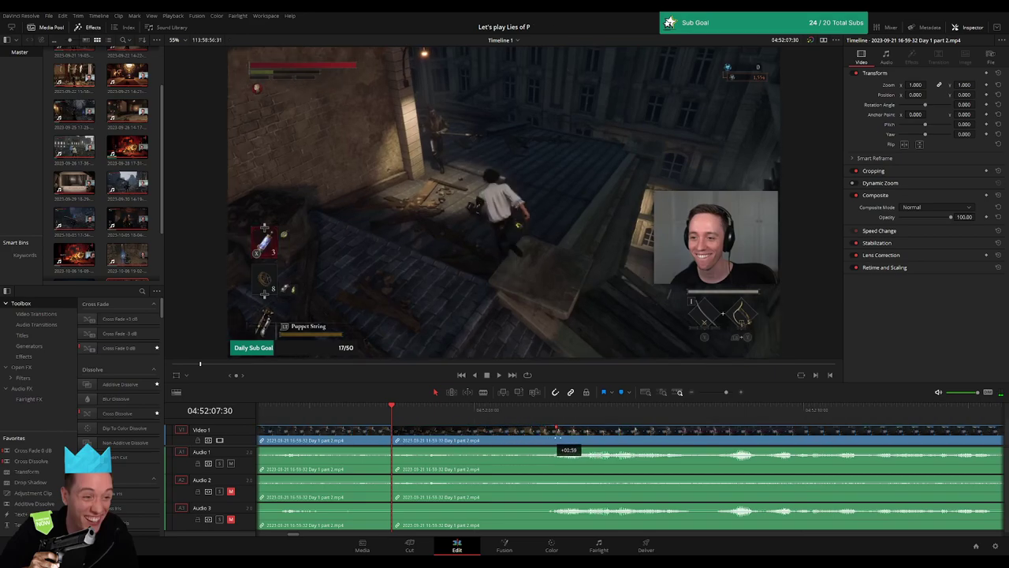
# Trim the right clip's start and slide it left to meet the left clip at 04:52:07:30
pyautogui.moveTo(613, 427); pyautogui.dragTo(623, 430)
pyautogui.moveTo(727, 392); pyautogui.dragTo(723, 392)
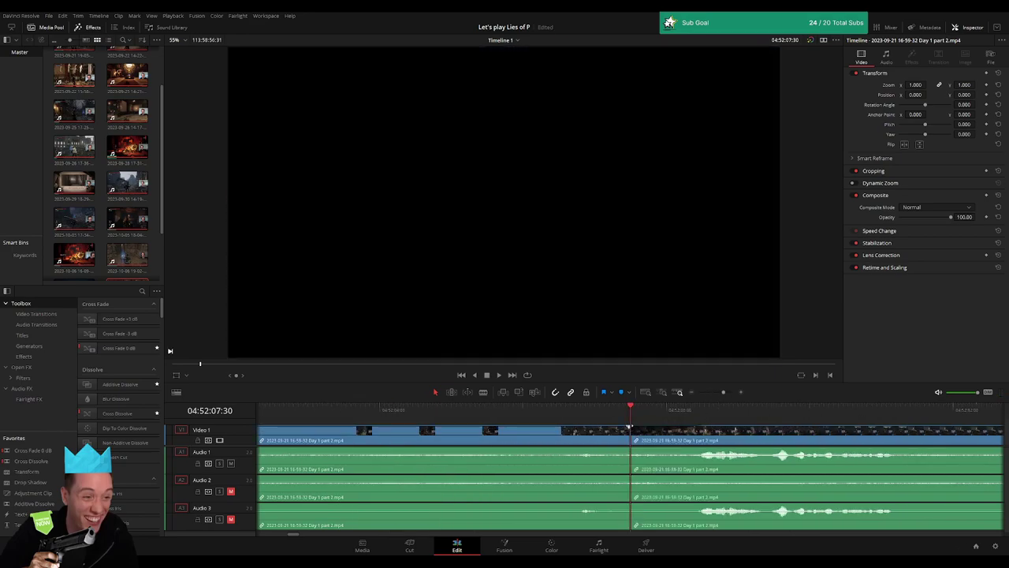
pyautogui.moveTo(628, 427)
pyautogui.mouseDown()
pyautogui.moveTo(559, 427)
pyautogui.moveTo(528, 443)
pyautogui.moveTo(558, 451)
pyautogui.mouseUp()
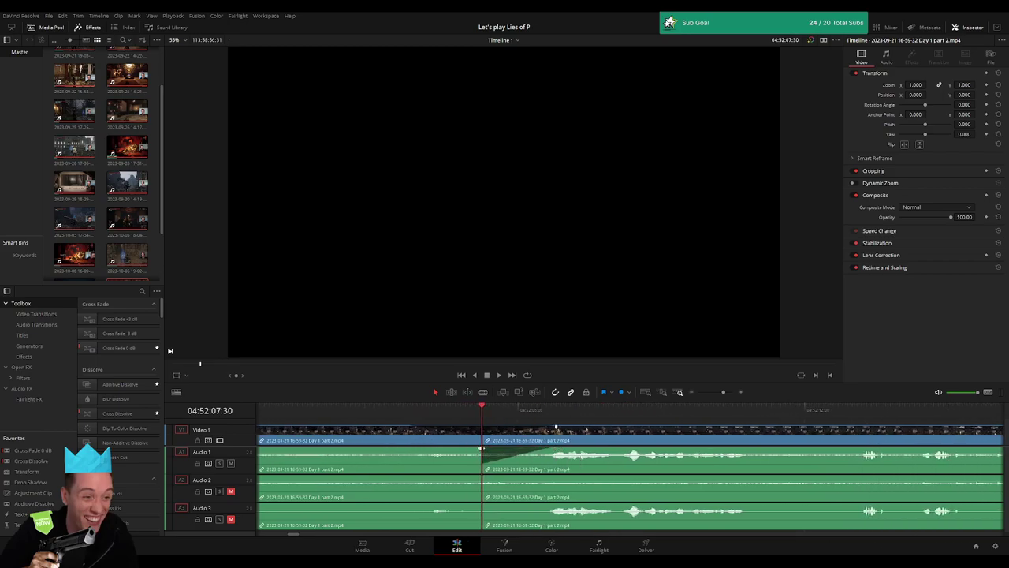
# Add fade-outs before and fade-ins after the 04:52:07:30 cut on audio tracks A1–A3
pyautogui.moveTo(480, 448); pyautogui.dragTo(415, 449)
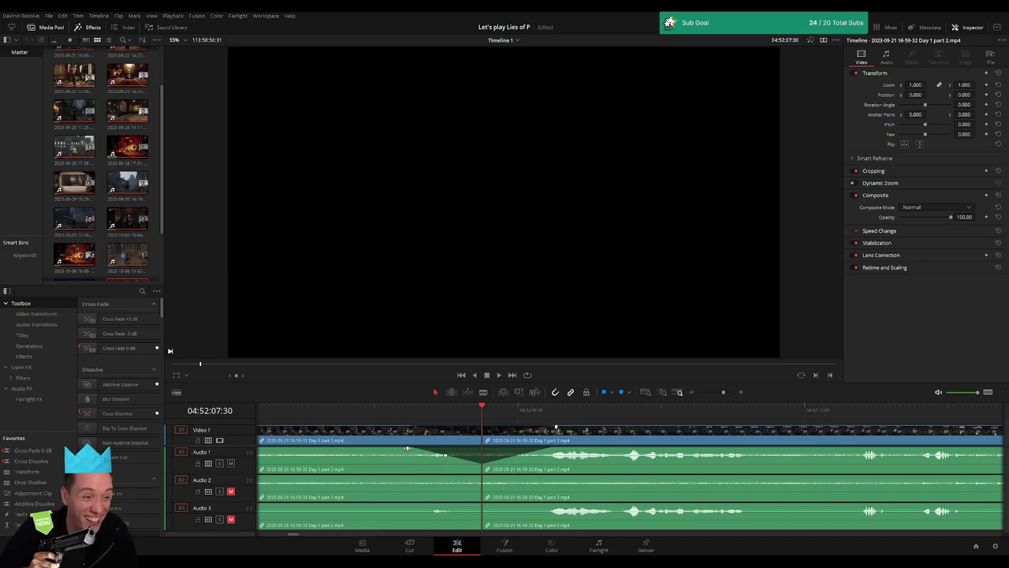
pyautogui.moveTo(480, 474); pyautogui.dragTo(414, 476)
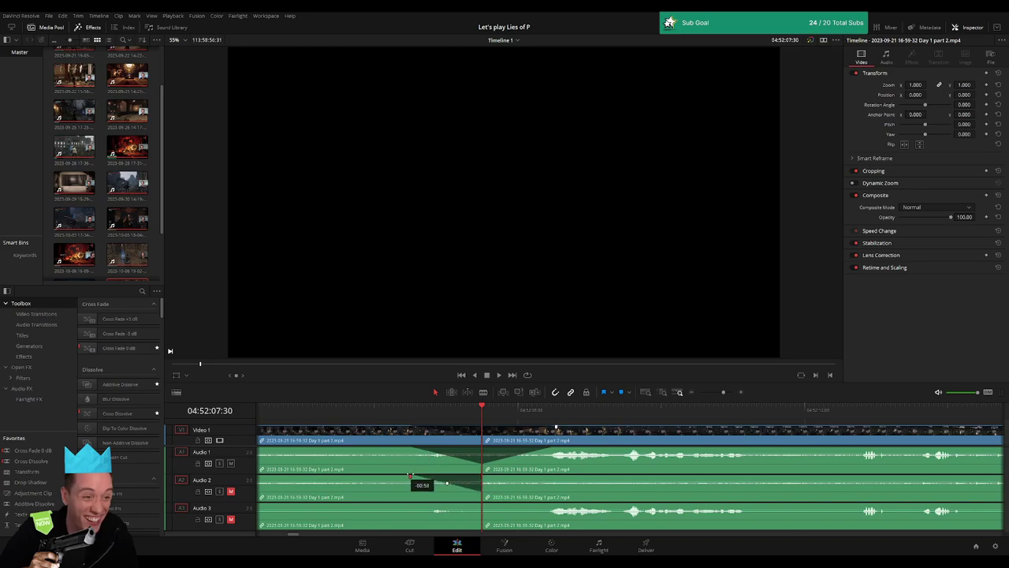
pyautogui.moveTo(484, 476); pyautogui.dragTo(545, 478)
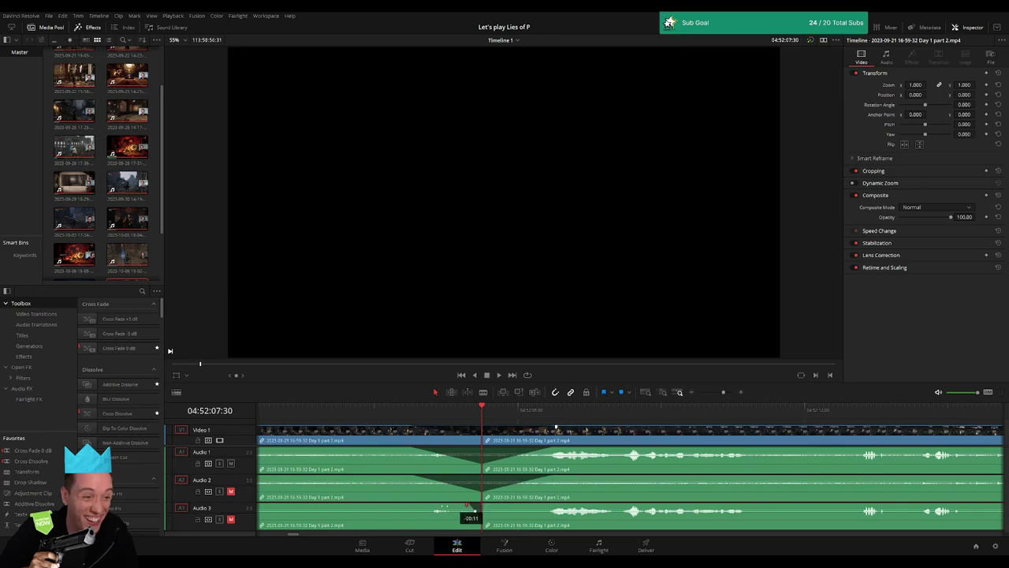
pyautogui.moveTo(472, 508); pyautogui.dragTo(410, 504)
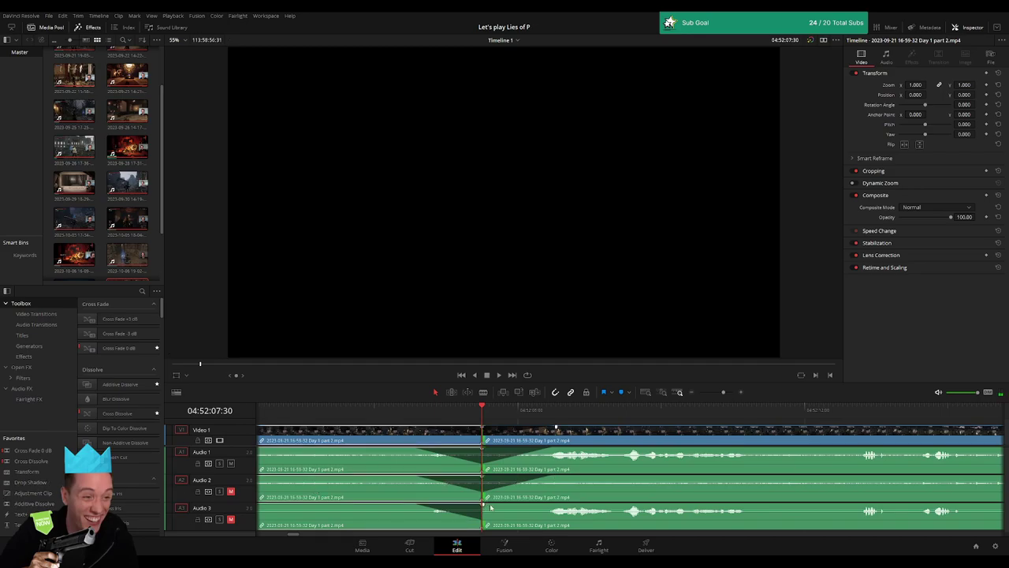
pyautogui.moveTo(483, 505); pyautogui.dragTo(553, 505)
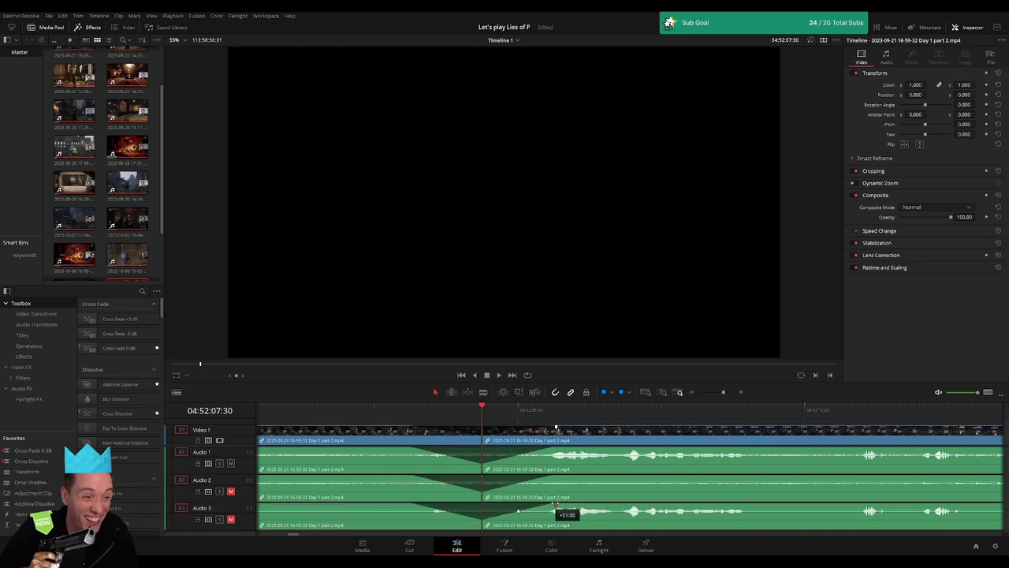
pyautogui.moveTo(725, 393); pyautogui.dragTo(698, 393)
# Move the Day 1 part 2 clip further along the timeline, away from the edited clips
pyautogui.hscroll(2, 727, 446)
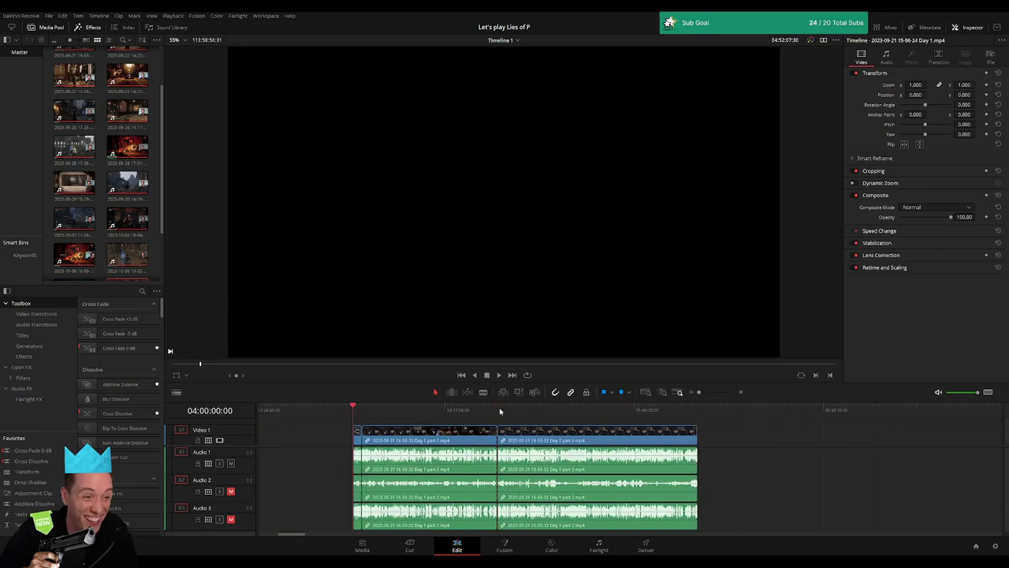
pyautogui.hscroll(5, 498, 442)
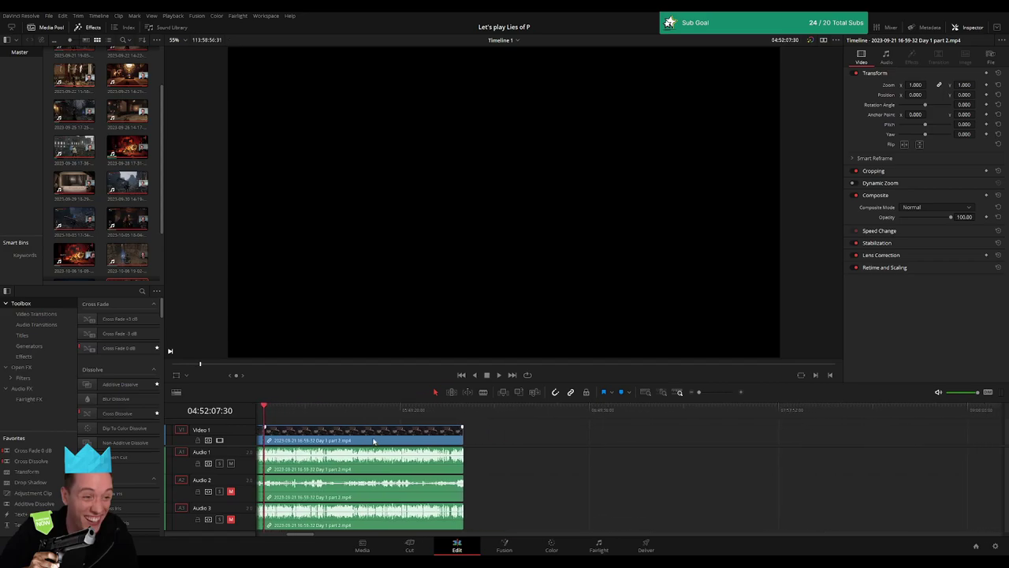
pyautogui.moveTo(373, 439); pyautogui.dragTo(672, 438)
pyautogui.click(473, 437)
# Reposition the Day 1 part 2 clip to start near 06:00:00:00 and play the timeline
pyautogui.hscroll(-3, 500, 434)
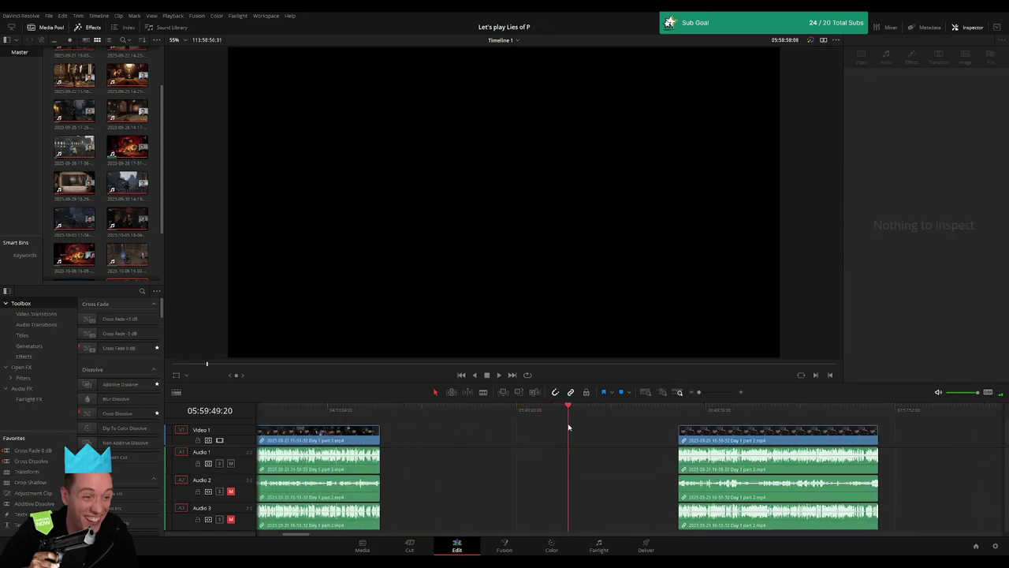
pyautogui.scroll(2, 633, 422)
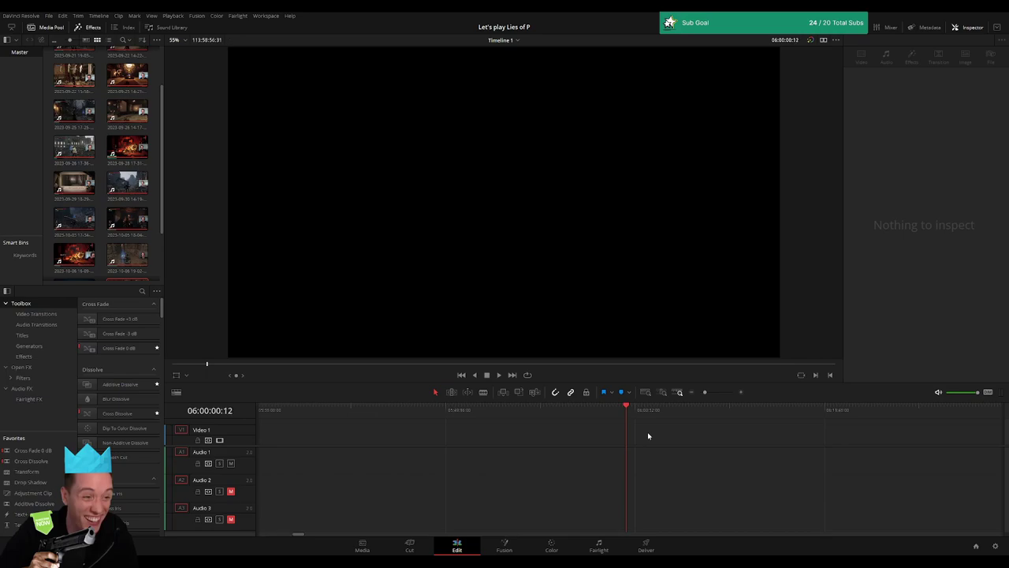
pyautogui.scroll(-2, 697, 411)
pyautogui.hscroll(3, 647, 426)
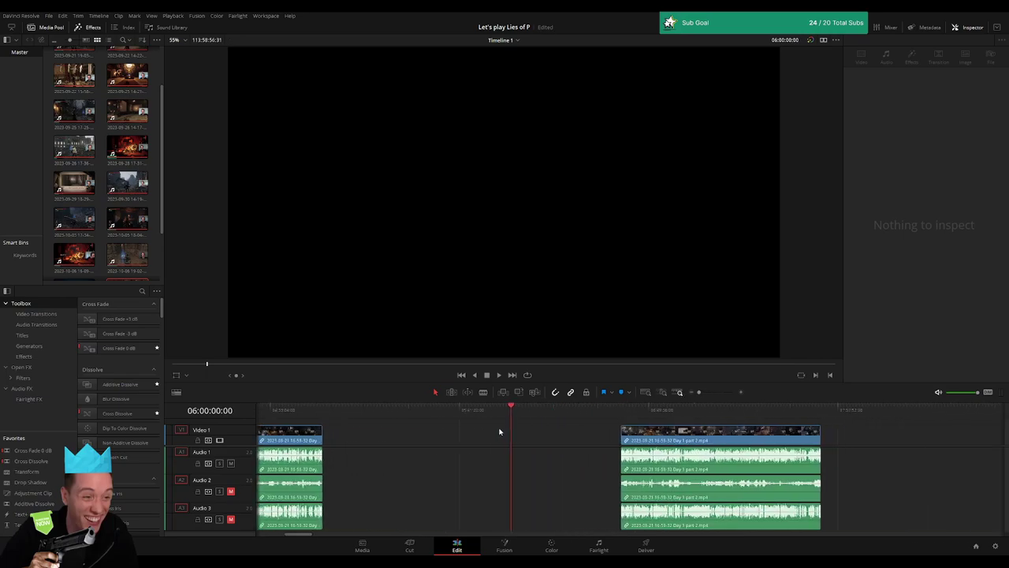
pyautogui.hscroll(2, 615, 434)
pyautogui.moveTo(589, 436); pyautogui.dragTo(475, 439)
pyautogui.click(665, 439)
pyautogui.press('space')
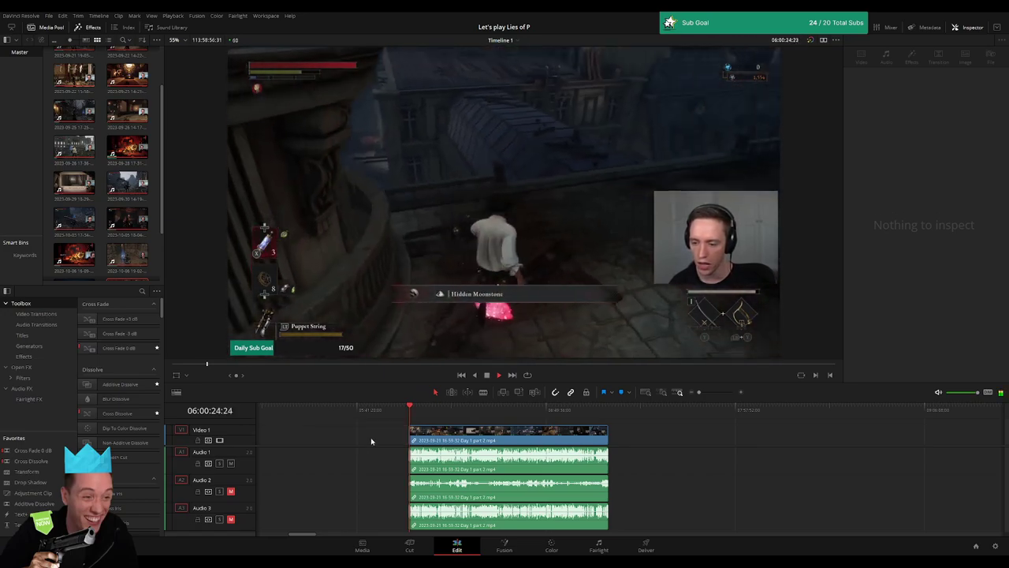
# Scrub and play through the Day 1 part 2 footage to locate the letter cutscene
pyautogui.moveTo(370, 437); pyautogui.dragTo(281, 440)
pyautogui.moveTo(698, 392); pyautogui.dragTo(705, 392)
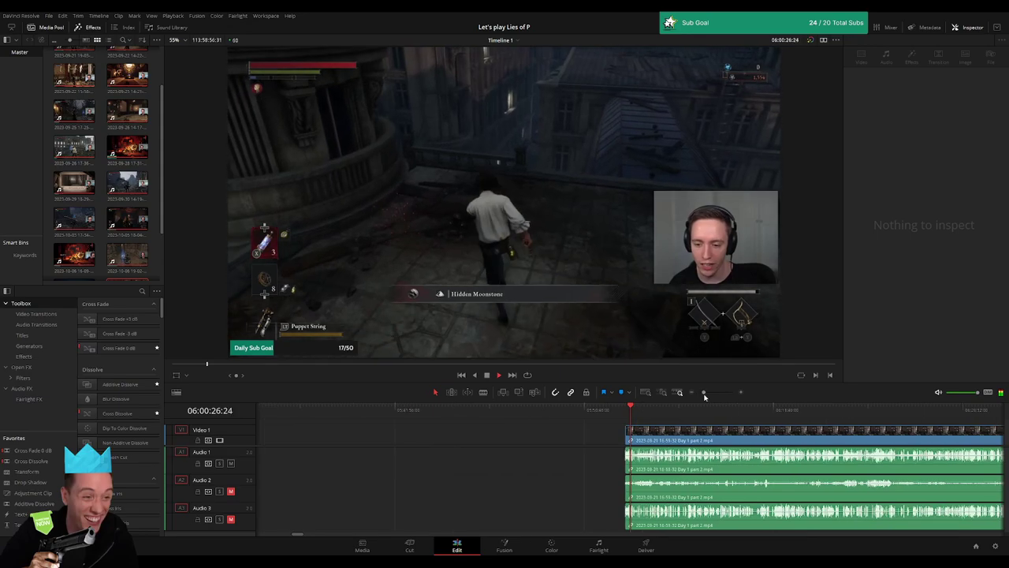
pyautogui.moveTo(720, 440); pyautogui.dragTo(439, 440)
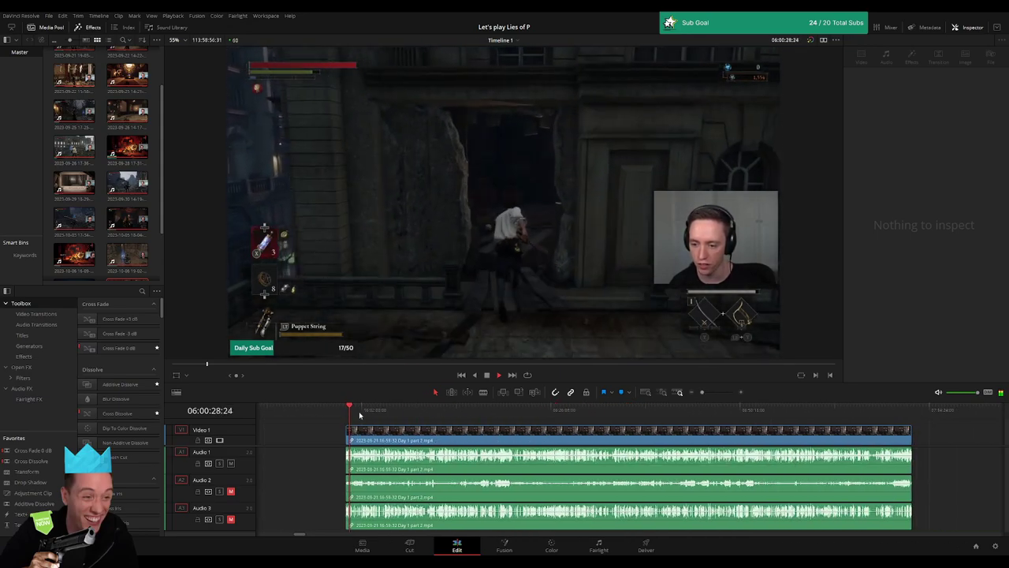
pyautogui.moveTo(367, 410); pyautogui.dragTo(610, 421)
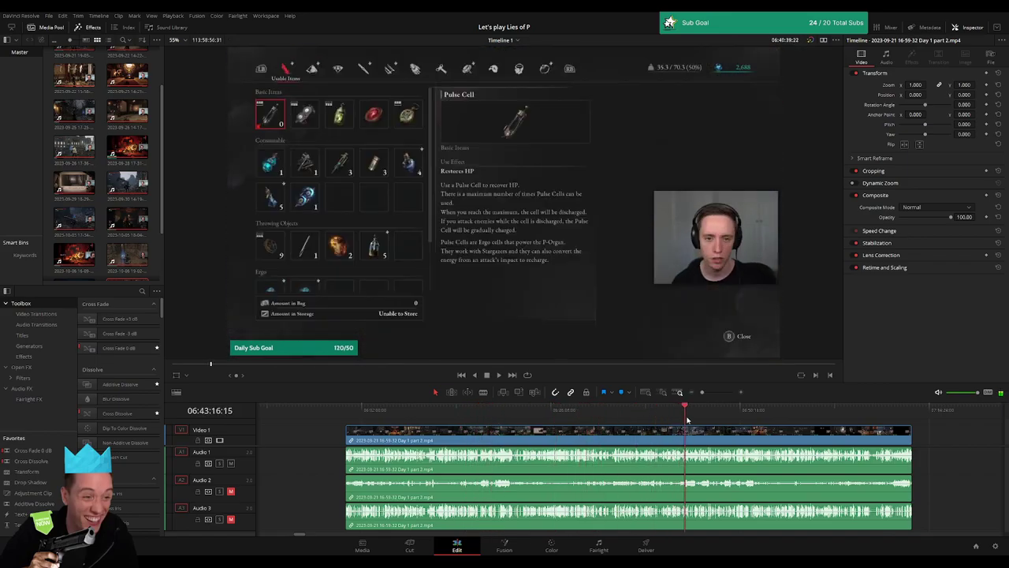
pyautogui.moveTo(610, 422); pyautogui.dragTo(727, 418)
pyautogui.moveTo(349, 410); pyautogui.dragTo(754, 412)
pyautogui.press('space')
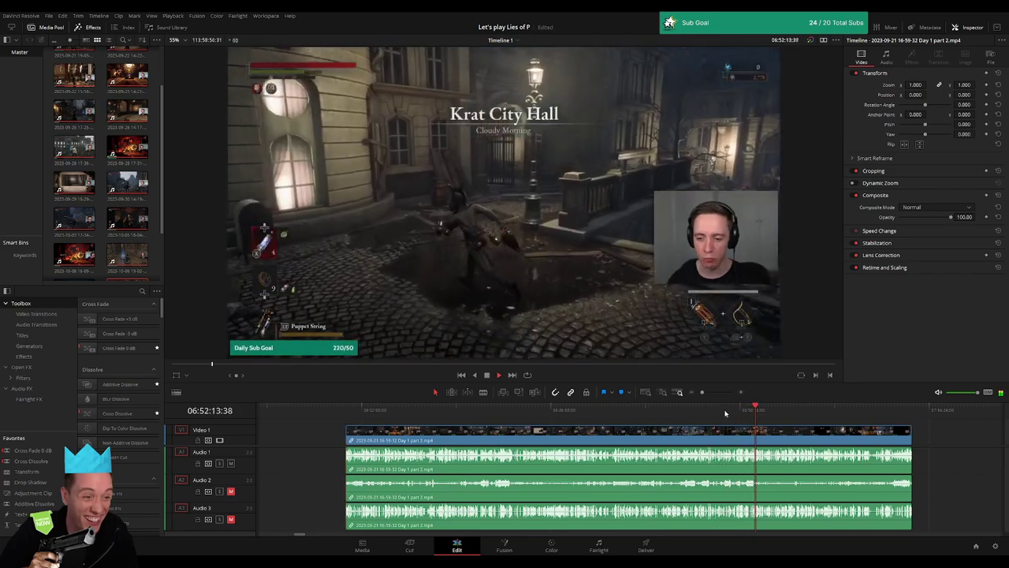
# Place the playhead at 06:52:02:00 and blade the clip there on all tracks
pyautogui.moveTo(702, 392); pyautogui.dragTo(714, 395)
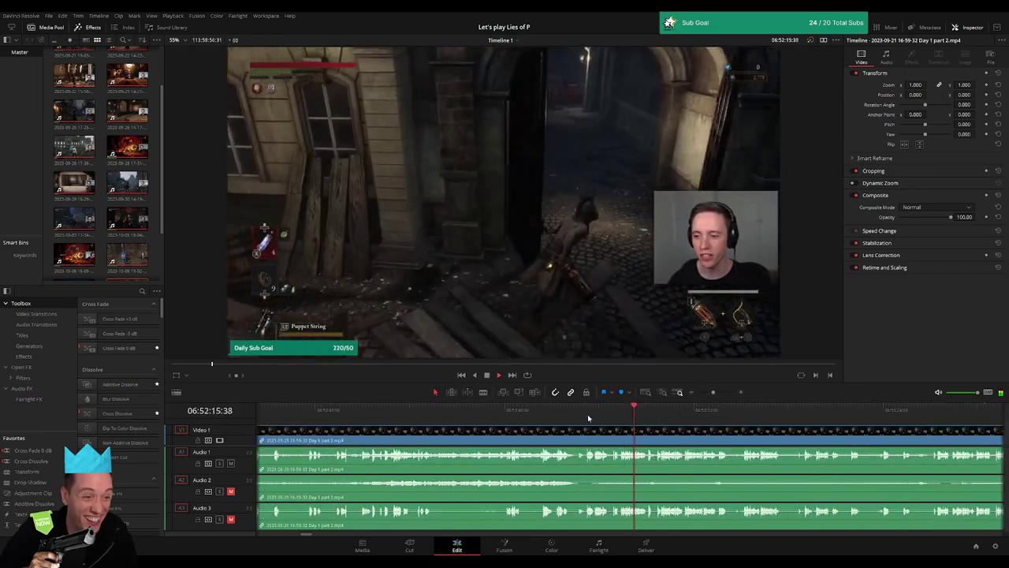
pyautogui.click(588, 413)
pyautogui.moveTo(712, 392); pyautogui.dragTo(718, 395)
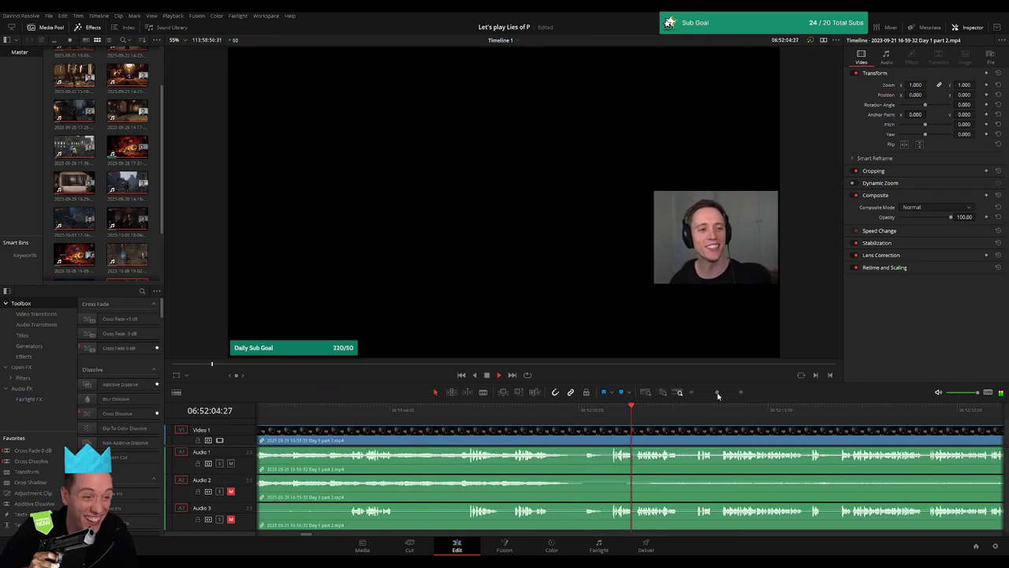
pyautogui.click(587, 420)
pyautogui.moveTo(550, 418); pyautogui.dragTo(608, 418)
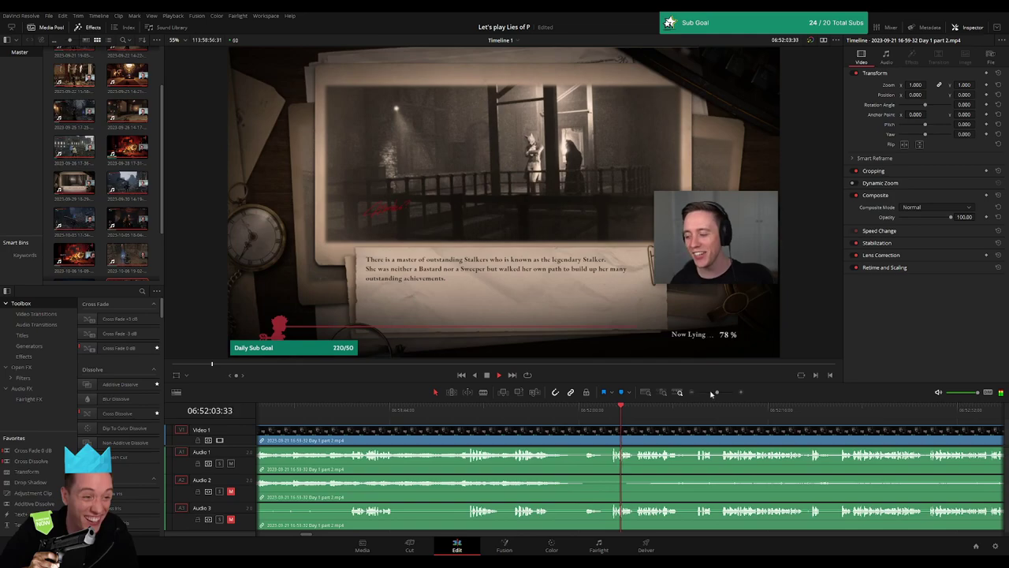
pyautogui.moveTo(712, 394); pyautogui.dragTo(721, 393)
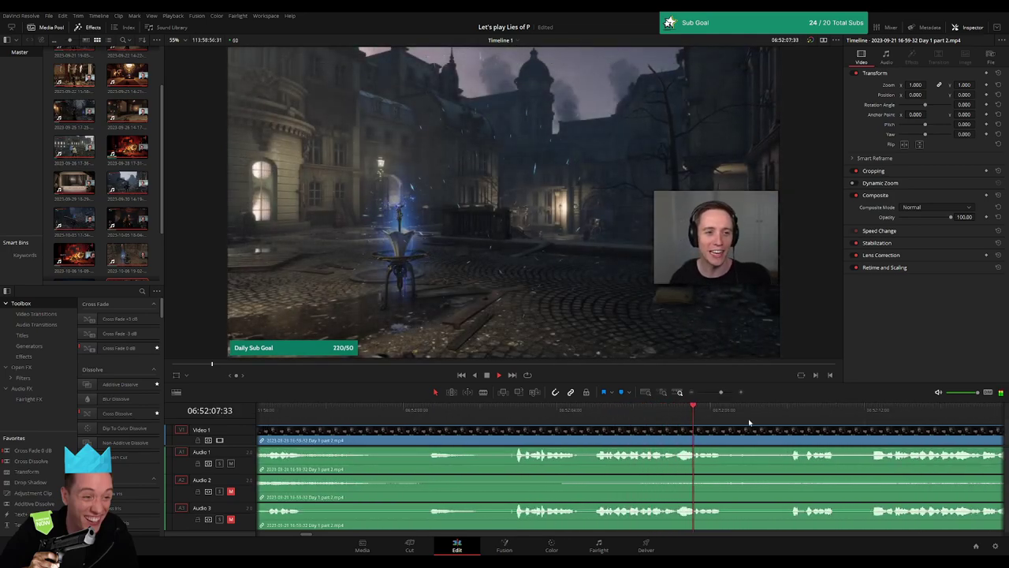
pyautogui.click(790, 409)
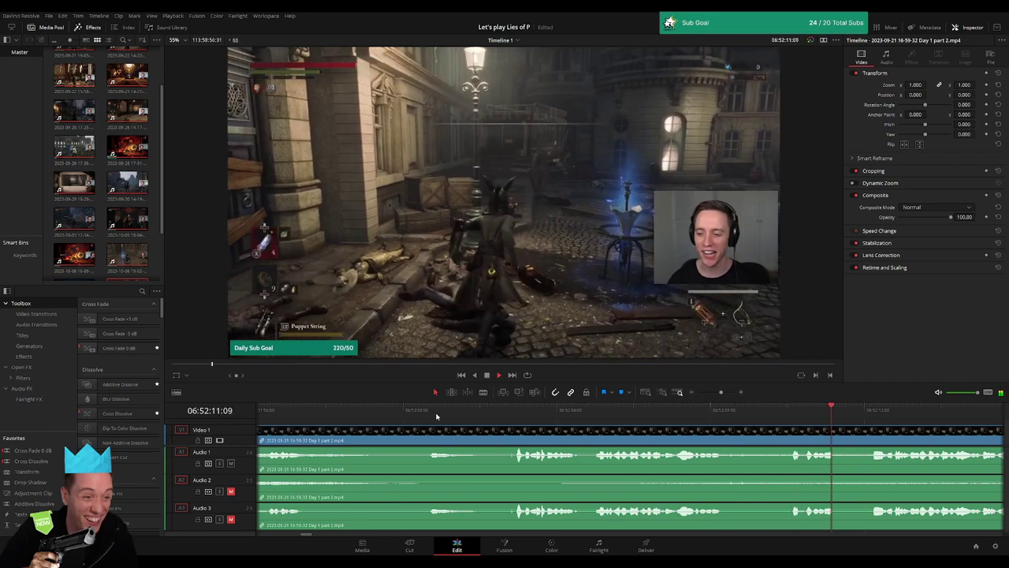
pyautogui.click(436, 415)
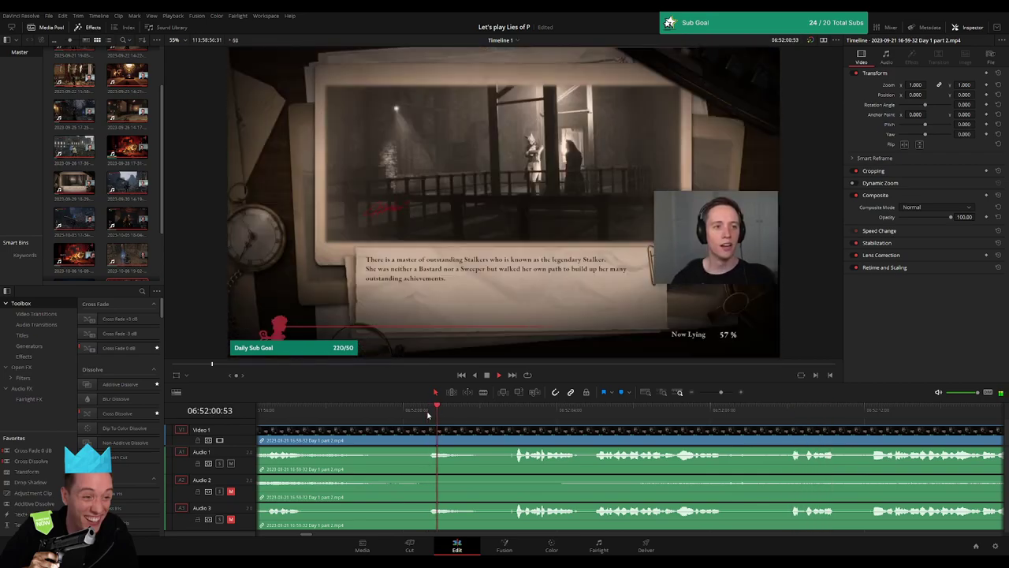
pyautogui.click(516, 411)
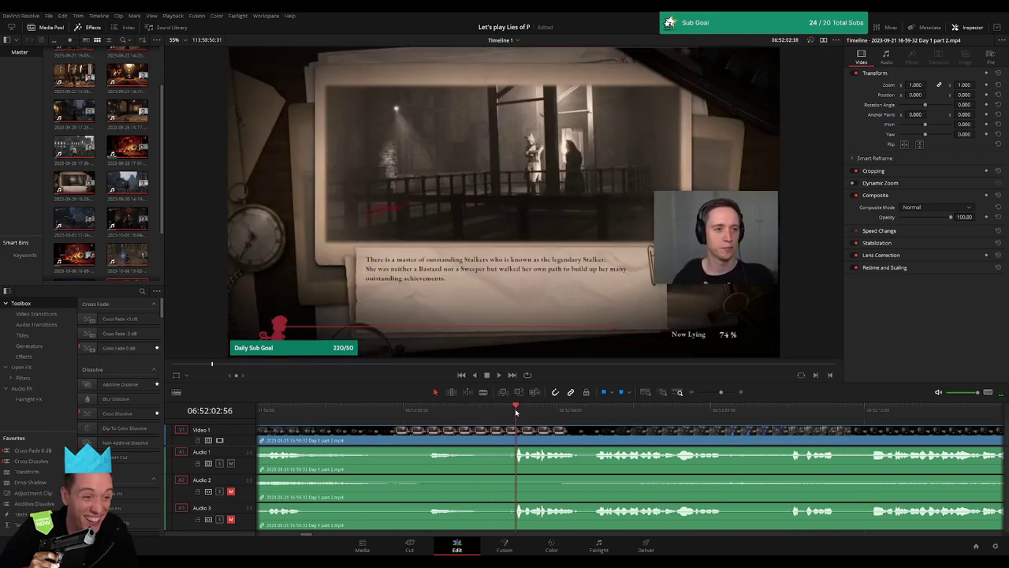
pyautogui.moveTo(515, 410); pyautogui.dragTo(493, 415)
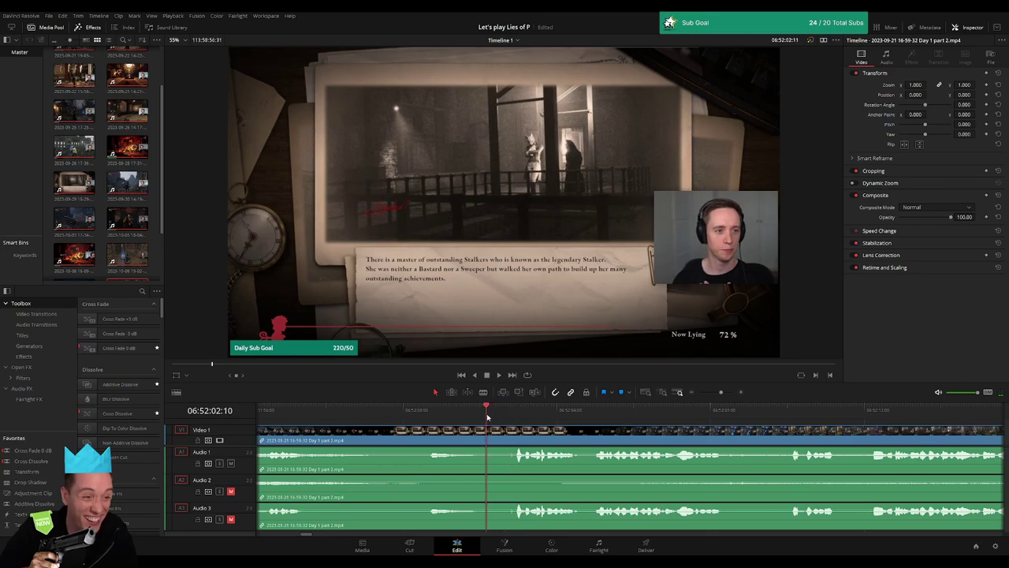
pyautogui.hotkey('ctrl', 'b')
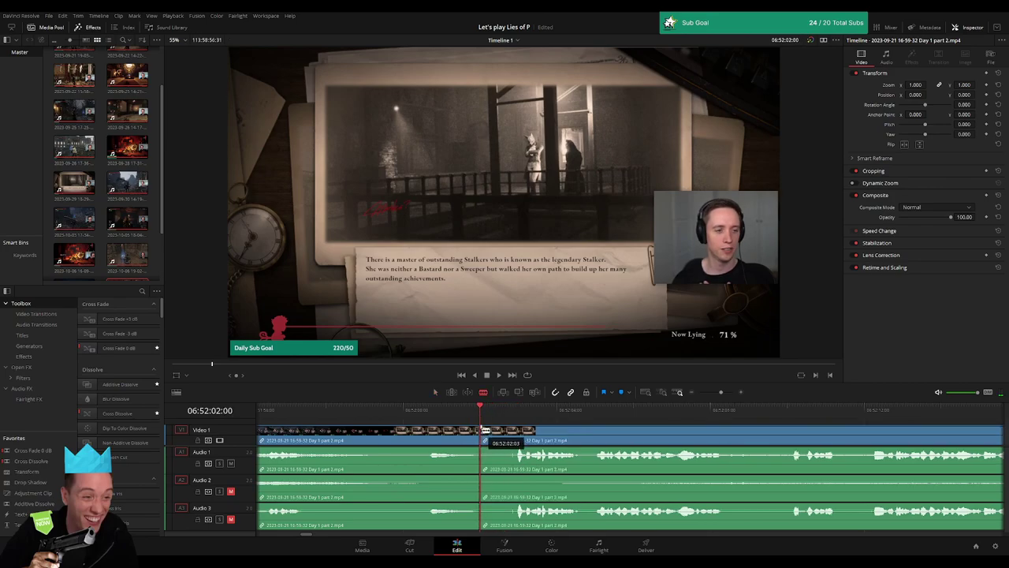
# Trim the start of the right piece at the 06:52:02:00 cut
pyautogui.moveTo(485, 434)
pyautogui.mouseDown()
pyautogui.moveTo(512, 430)
pyautogui.moveTo(480, 431)
pyautogui.mouseUp()
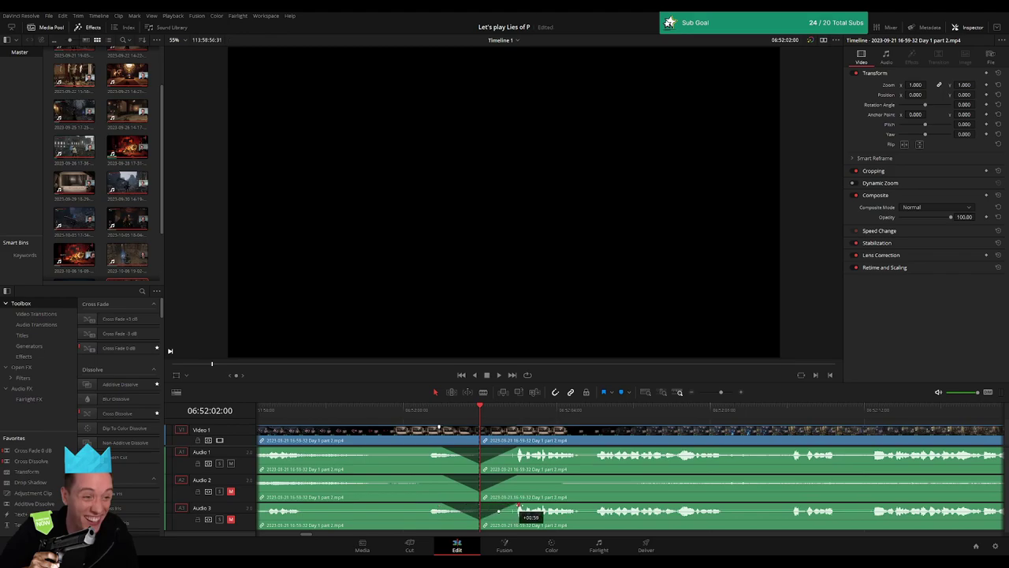
pyautogui.scroll(-5, 712, 397)
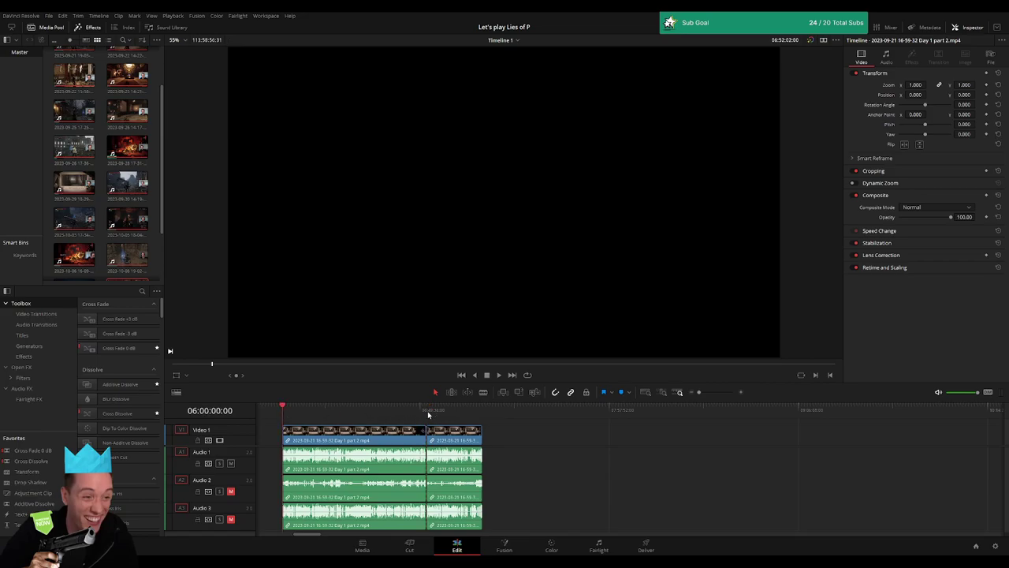
# Slide the part 2 clip to the playhead and butt part 3 against it near 08:00:00:00, then play
pyautogui.scroll(-3, 406, 439)
pyautogui.moveTo(312, 441); pyautogui.dragTo(731, 441)
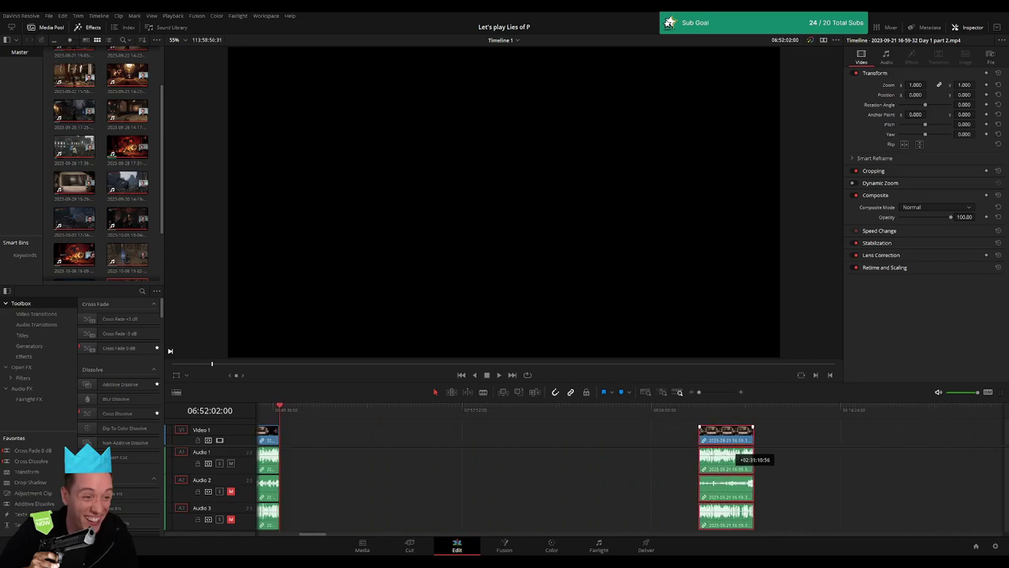
pyautogui.click(469, 446)
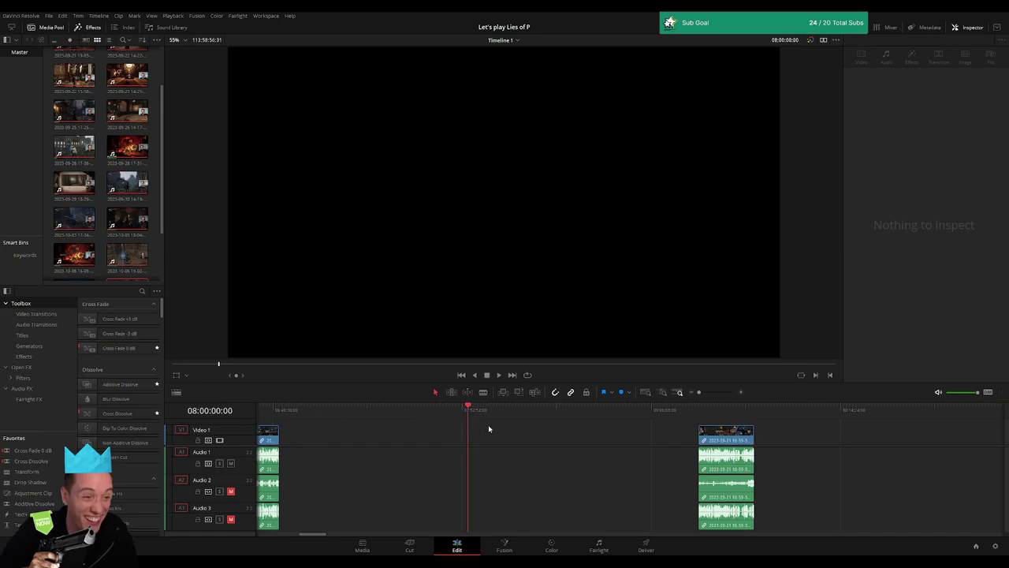
pyautogui.moveTo(733, 440); pyautogui.dragTo(502, 440)
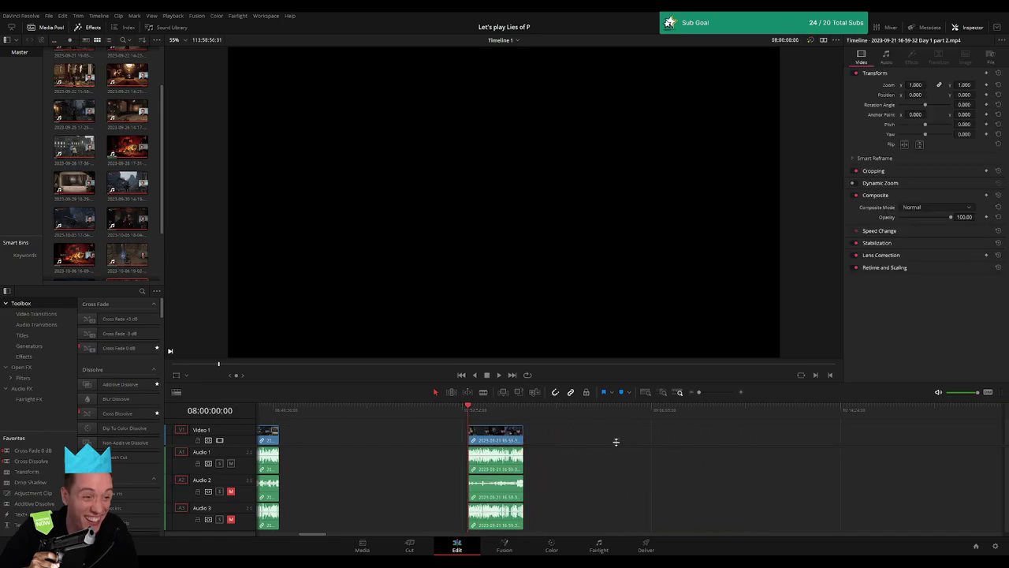
pyautogui.hscroll(5, 526, 423)
pyautogui.moveTo(911, 436); pyautogui.dragTo(332, 425)
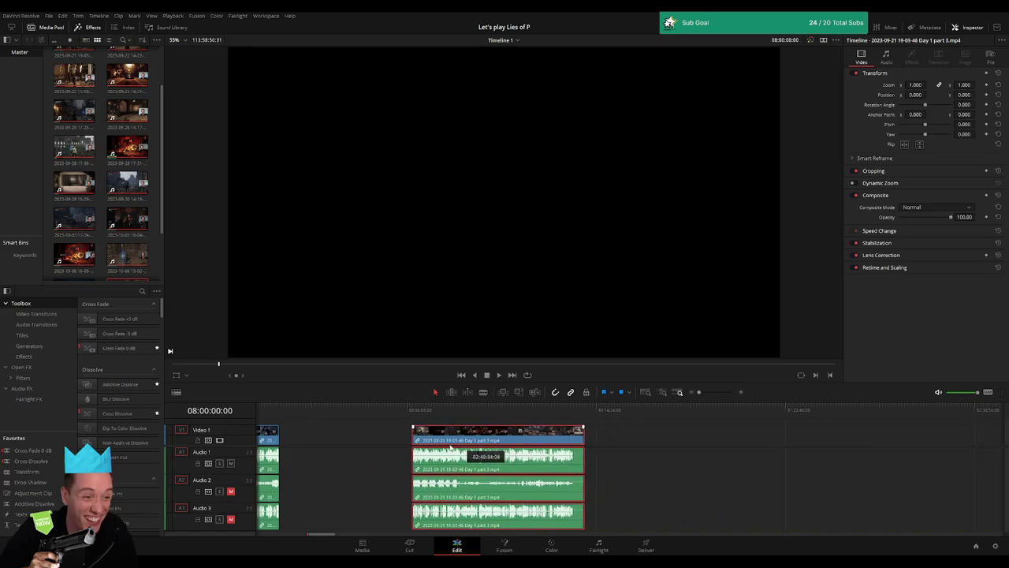
pyautogui.press('space')
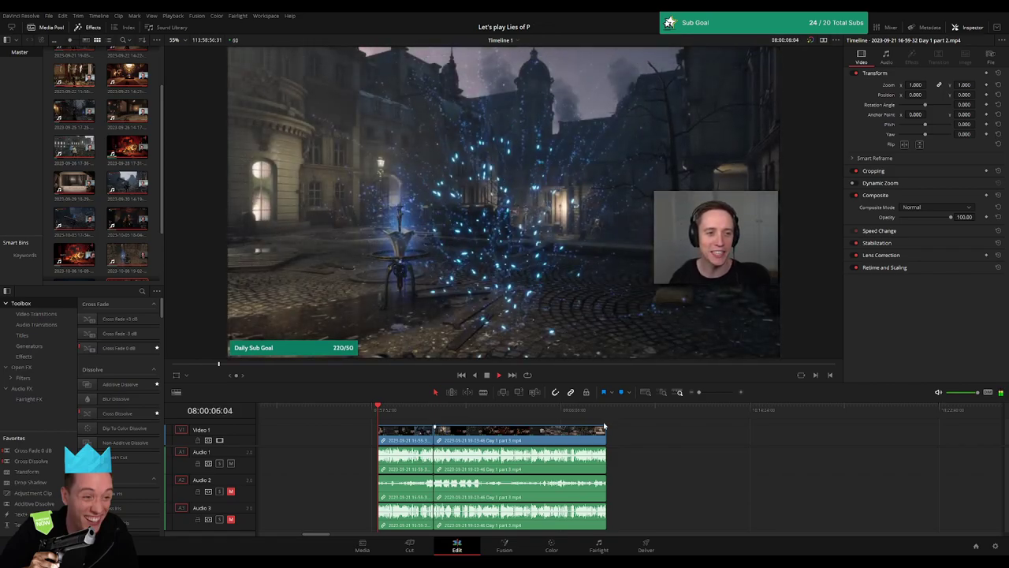
# Add a cross-fade transition at the part 2/part 3 join near 08:20:11 with Ctrl+T
pyautogui.moveTo(704, 392); pyautogui.dragTo(707, 392)
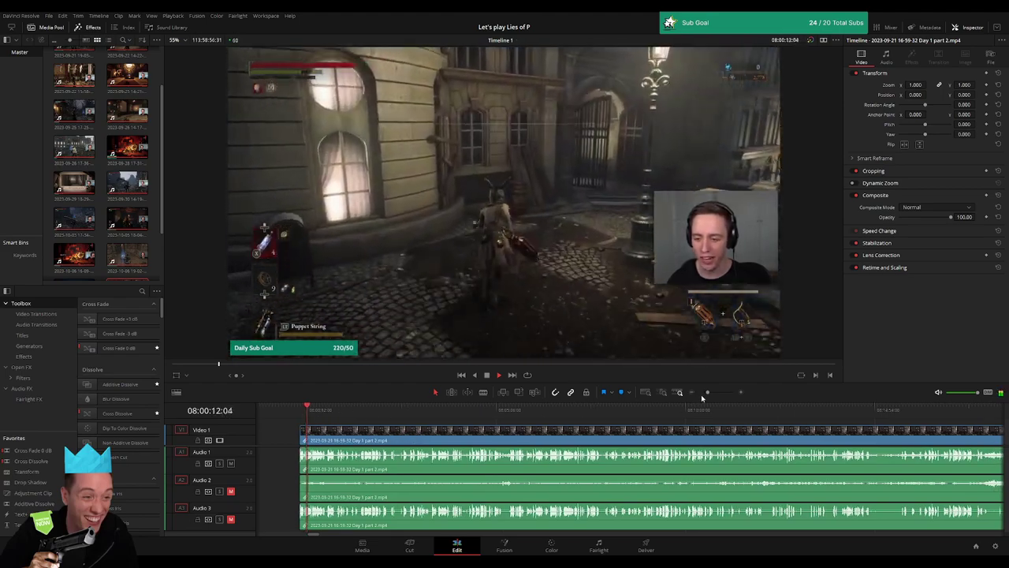
pyautogui.click(703, 394)
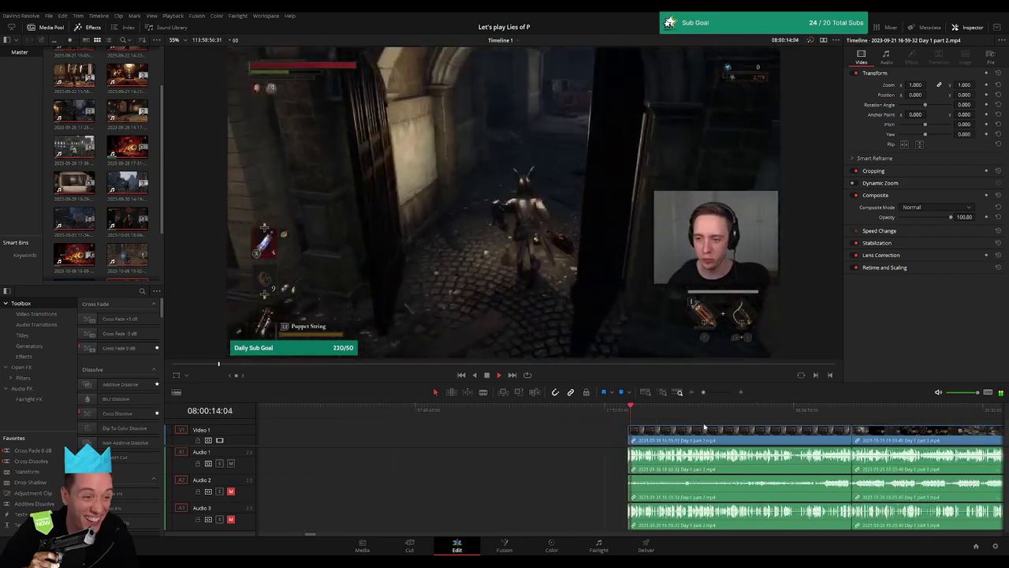
pyautogui.hscroll(5, 364, 417)
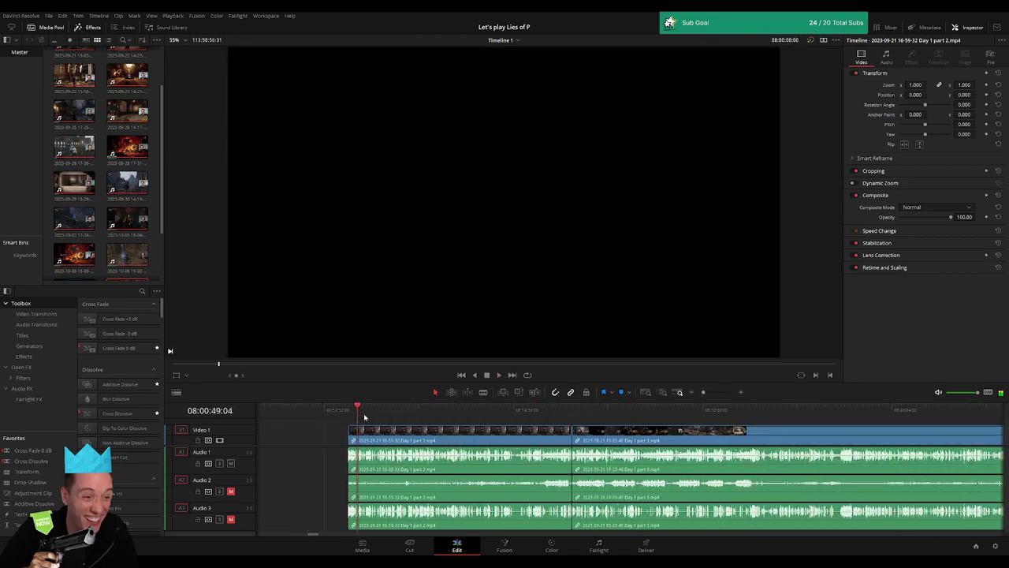
pyautogui.moveTo(364, 416); pyautogui.dragTo(584, 417)
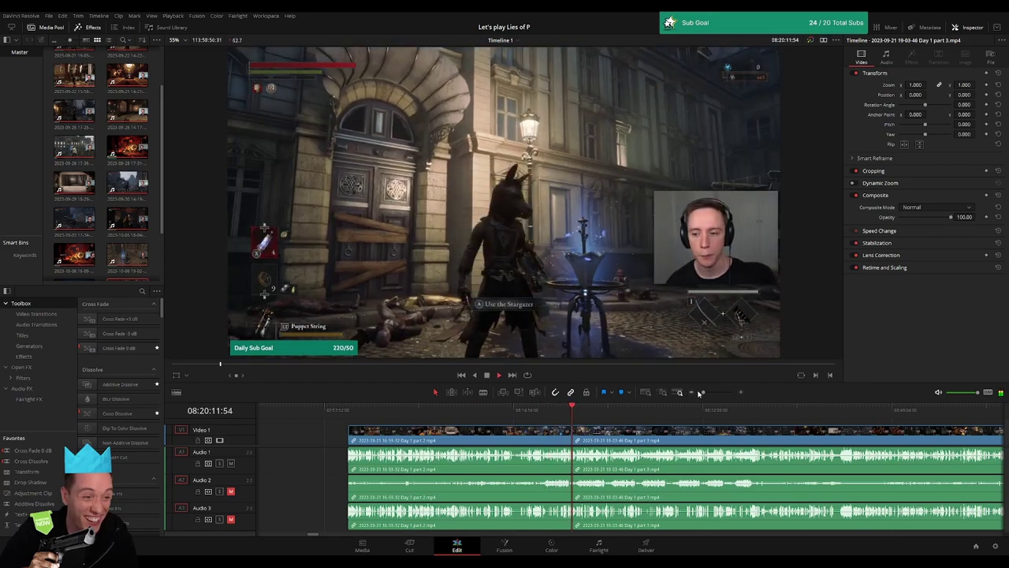
pyautogui.click(719, 391)
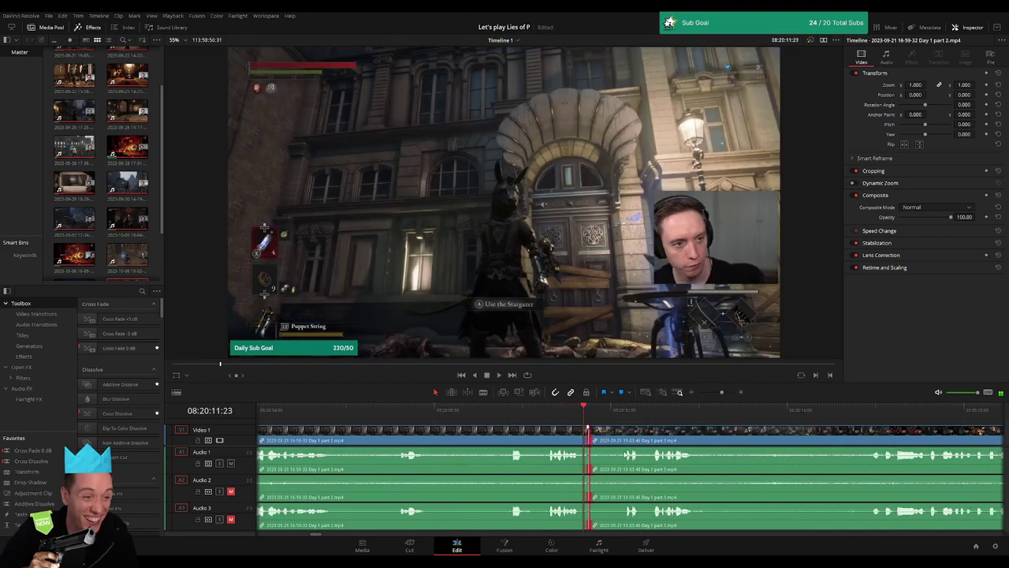
pyautogui.hotkey('ctrl', 't')
pyautogui.press('space')
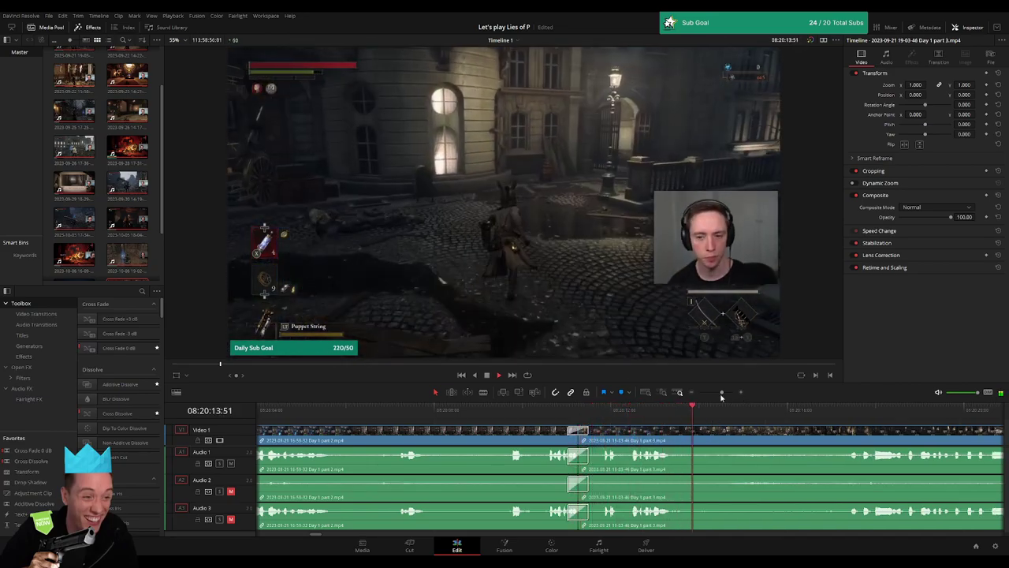
pyautogui.scroll(-2, 673, 439)
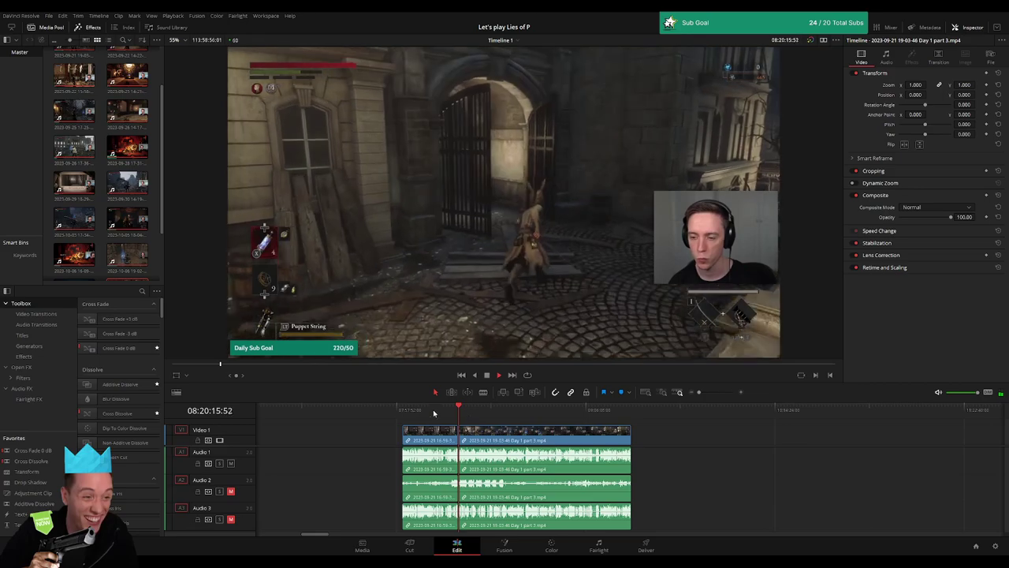
# Scrub and play through part 3 to just before the level-up stats screen opens
pyautogui.click(448, 410)
pyautogui.moveTo(448, 412); pyautogui.dragTo(615, 414)
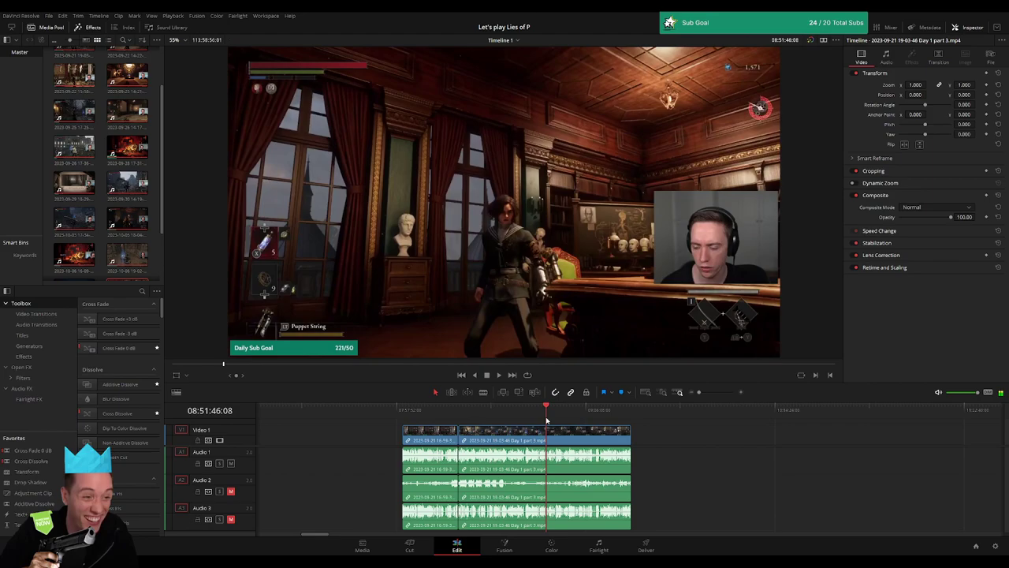
pyautogui.press('space')
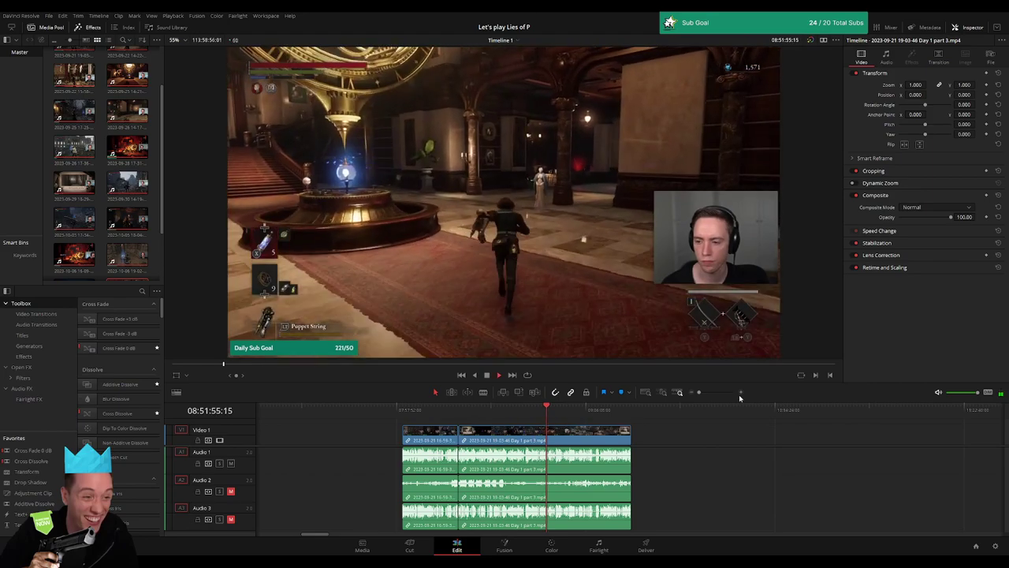
pyautogui.moveTo(699, 392); pyautogui.dragTo(715, 394)
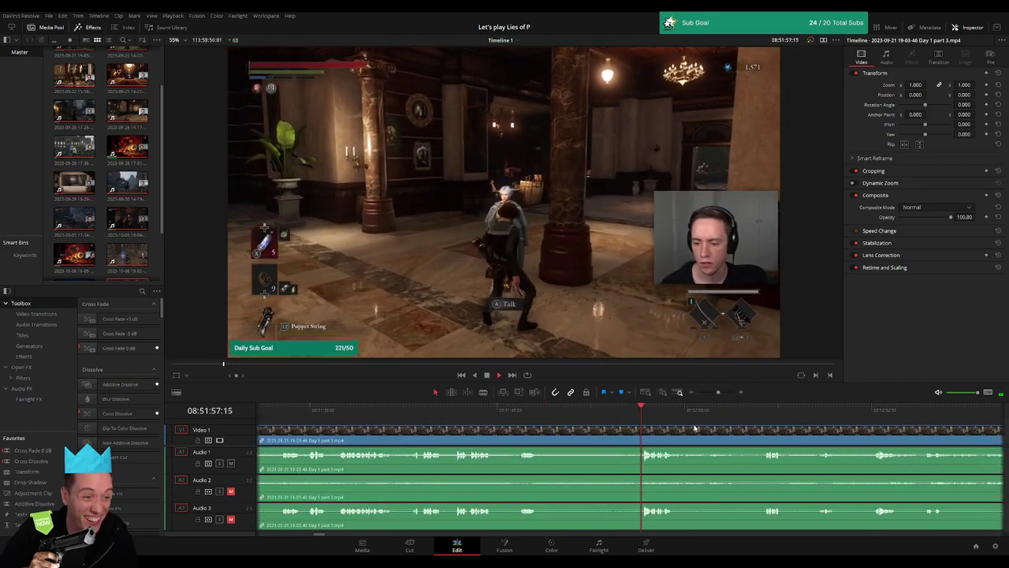
pyautogui.hscroll(3, 504, 433)
pyautogui.click(594, 411)
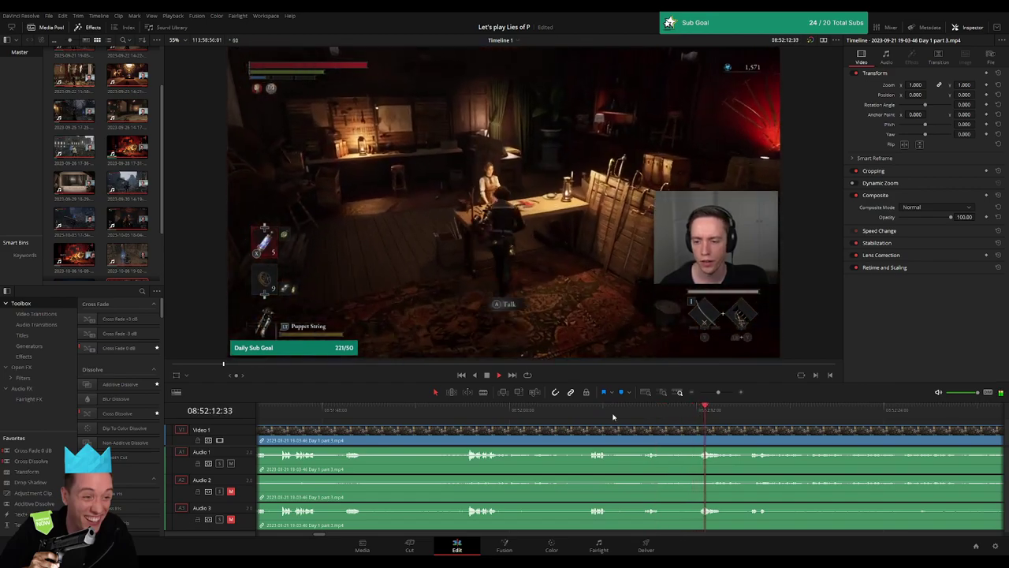
pyautogui.click(590, 412)
pyautogui.scroll(2, 589, 410)
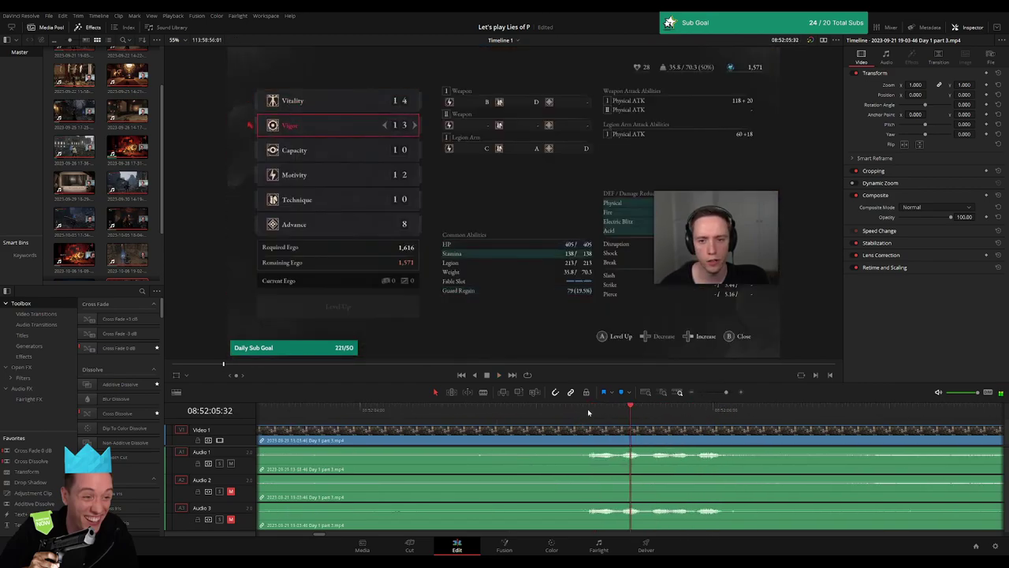
pyautogui.moveTo(587, 411); pyautogui.dragTo(506, 424)
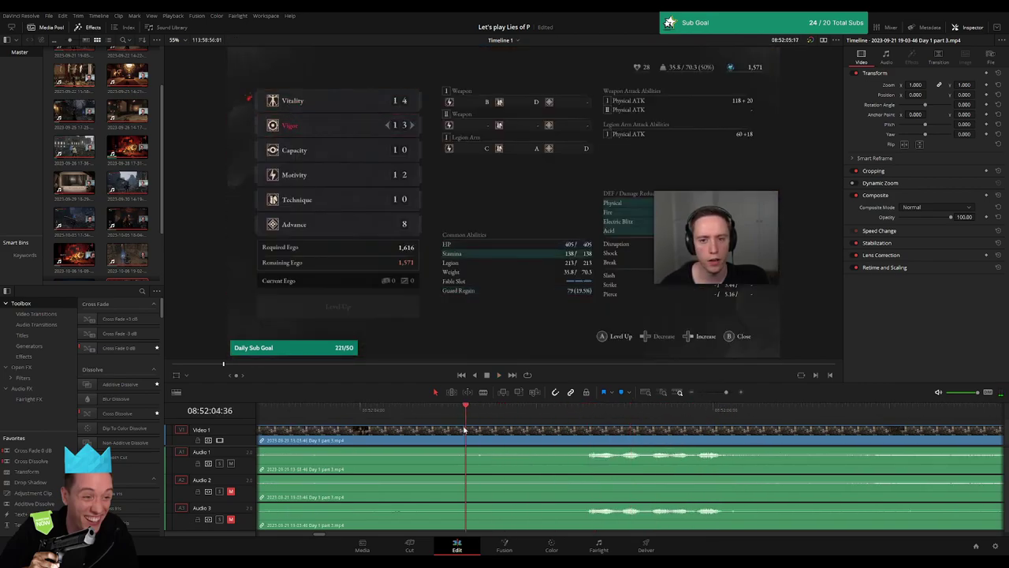
# Blade all tracks at 08:52:04:00 and add audio fade-outs and fade-ins at the new cut
pyautogui.moveTo(365, 447); pyautogui.dragTo(362, 448)
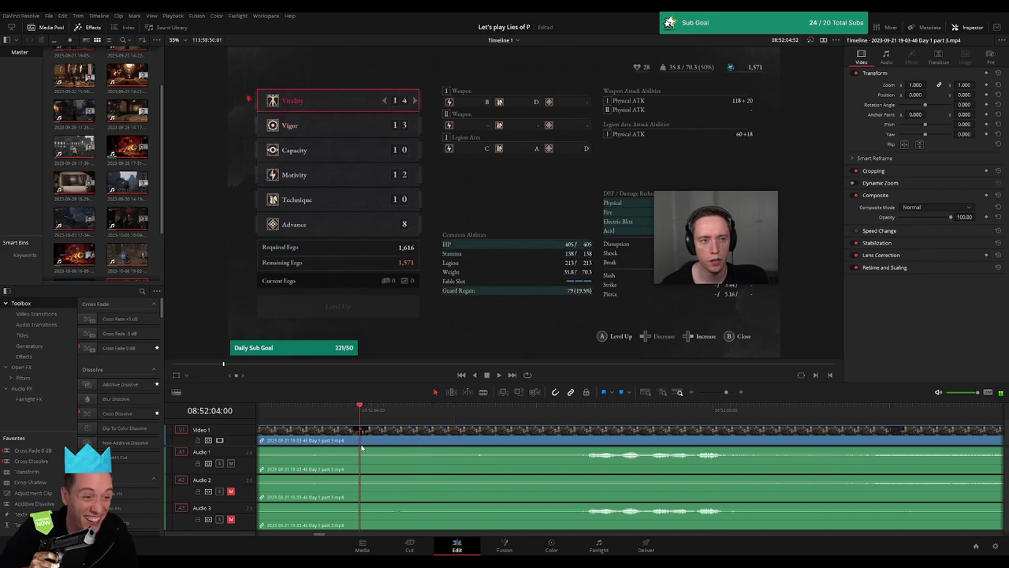
pyautogui.hotkey('ctrl', 'b')
pyautogui.moveTo(718, 397); pyautogui.dragTo(723, 396)
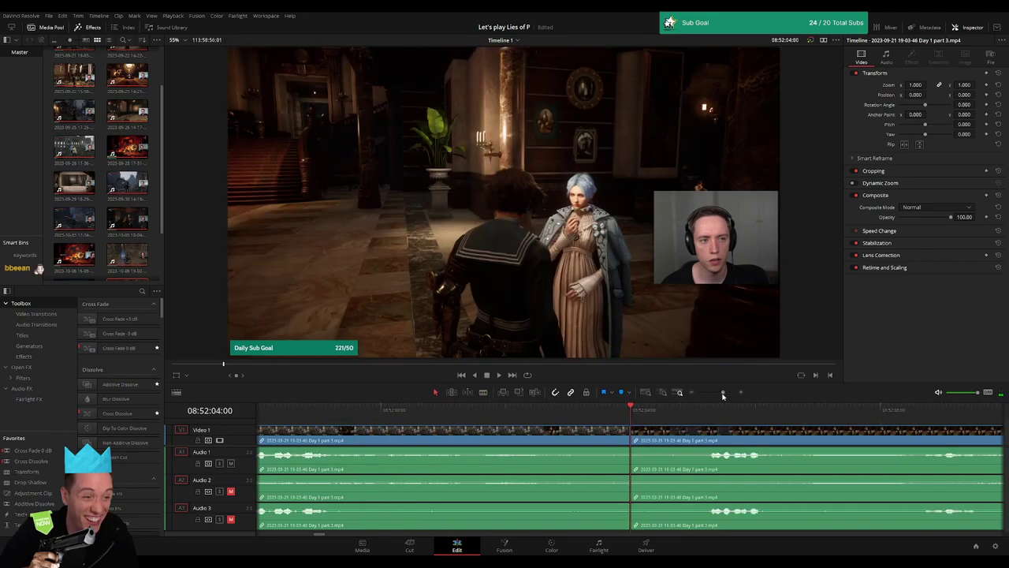
pyautogui.hscroll(5, 634, 430)
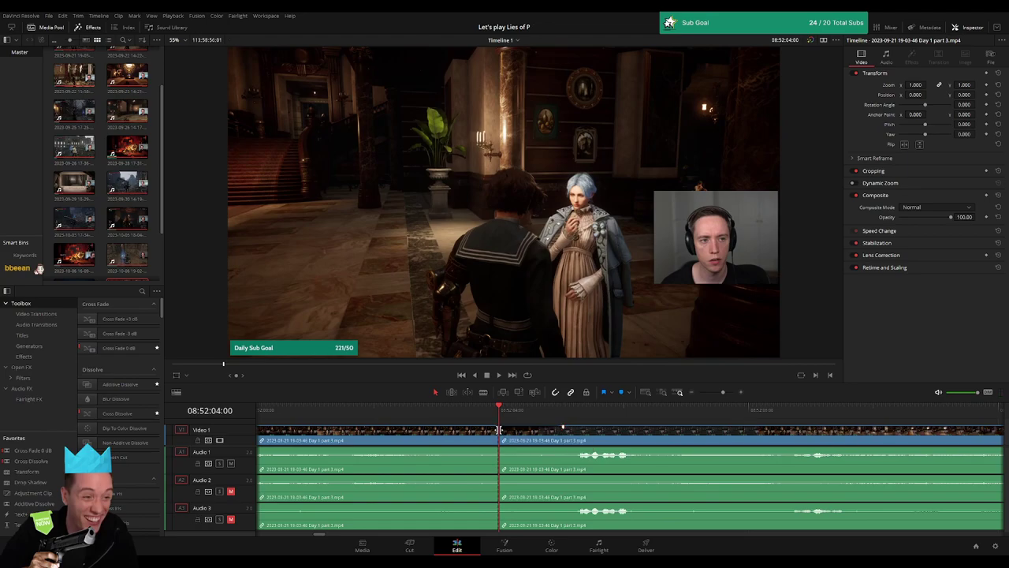
pyautogui.moveTo(499, 430); pyautogui.dragTo(495, 427)
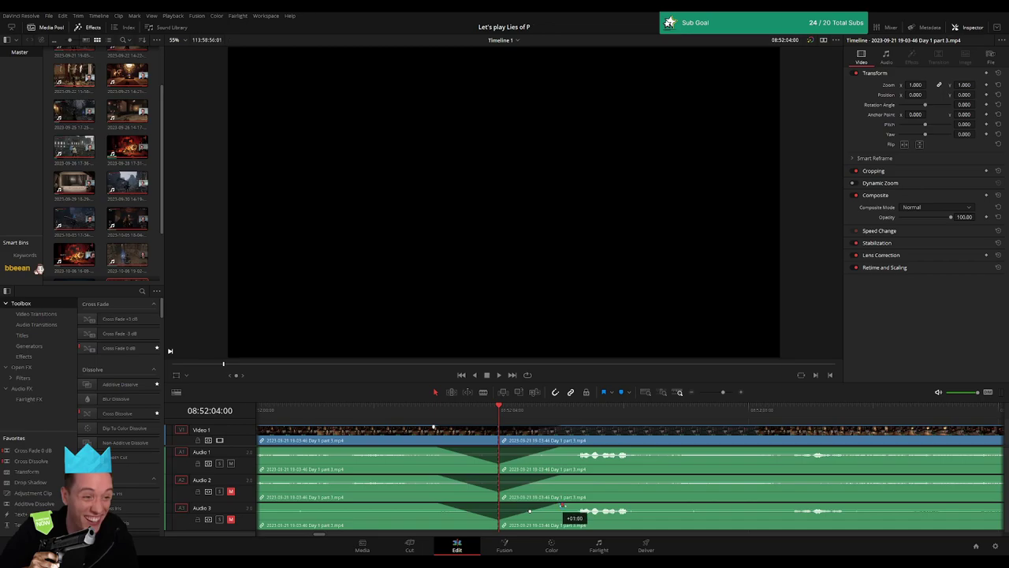
pyautogui.moveTo(722, 392); pyautogui.dragTo(699, 393)
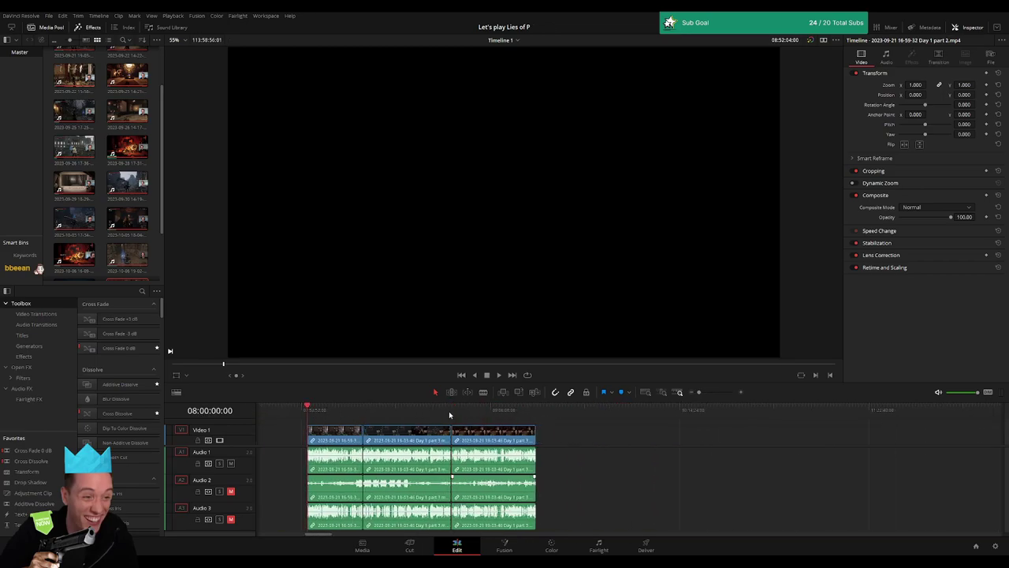
# Snap the Day 2 clip left to the playhead right after the last Day 1 part 3 piece, then play
pyautogui.moveTo(457, 433); pyautogui.dragTo(437, 436)
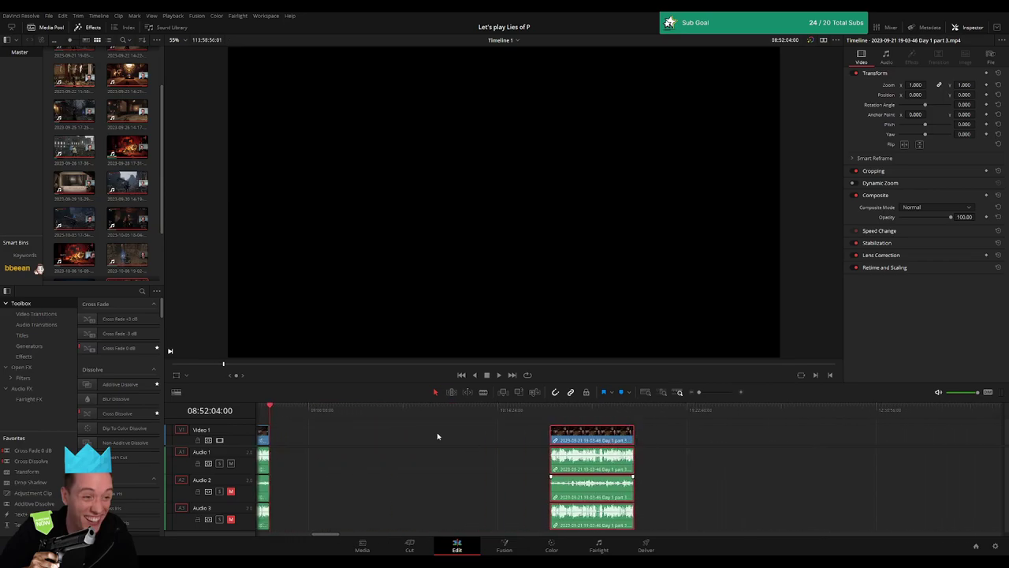
pyautogui.click(406, 436)
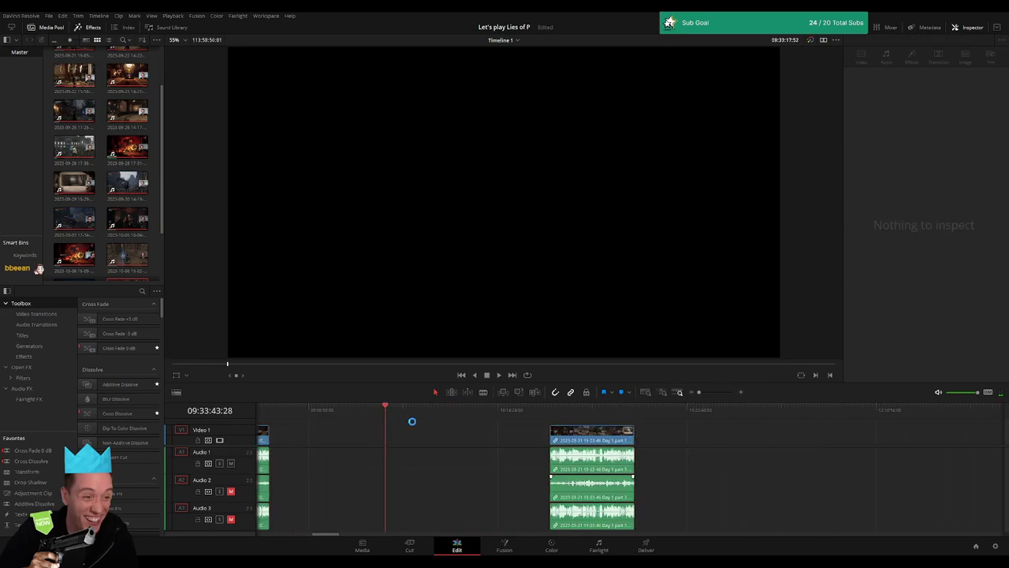
pyautogui.click(458, 426)
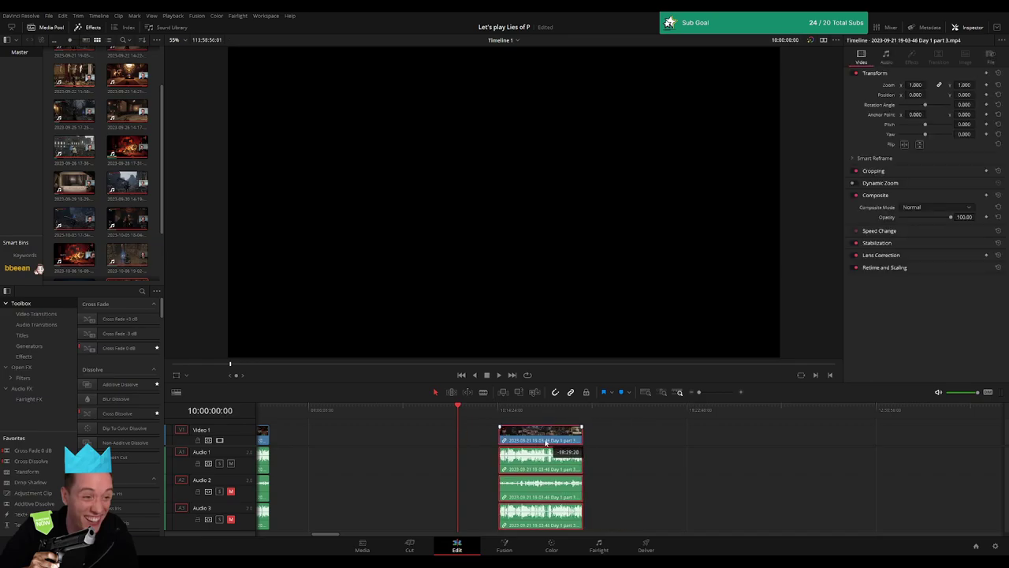
pyautogui.moveTo(597, 445); pyautogui.dragTo(505, 446)
pyautogui.hscroll(5, 484, 432)
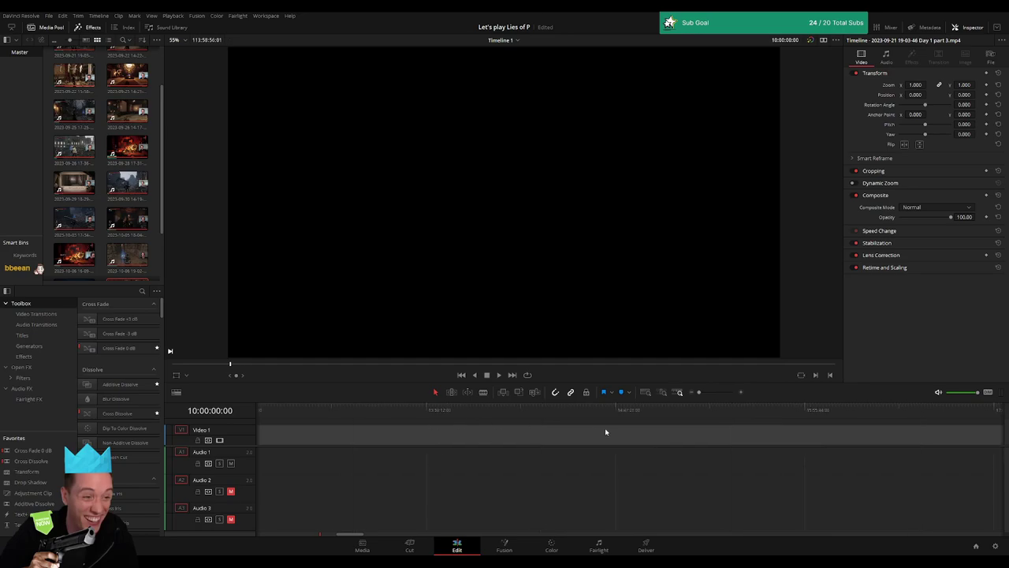
pyautogui.hscroll(-3, 419, 430)
pyautogui.hscroll(-5, 500, 435)
pyautogui.hscroll(-5, 599, 439)
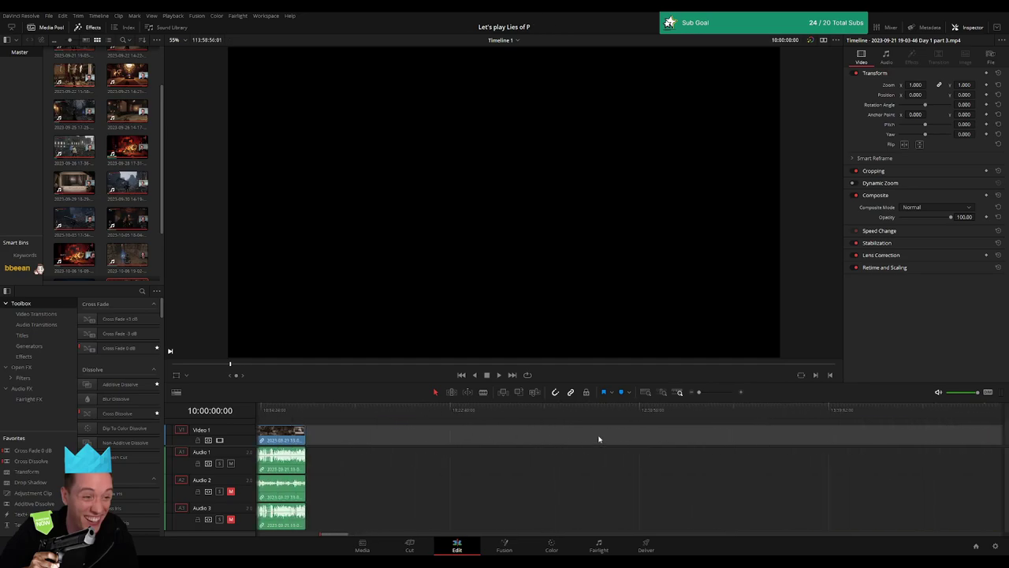
pyautogui.scroll(3, 444, 438)
pyautogui.hscroll(-3, 410, 446)
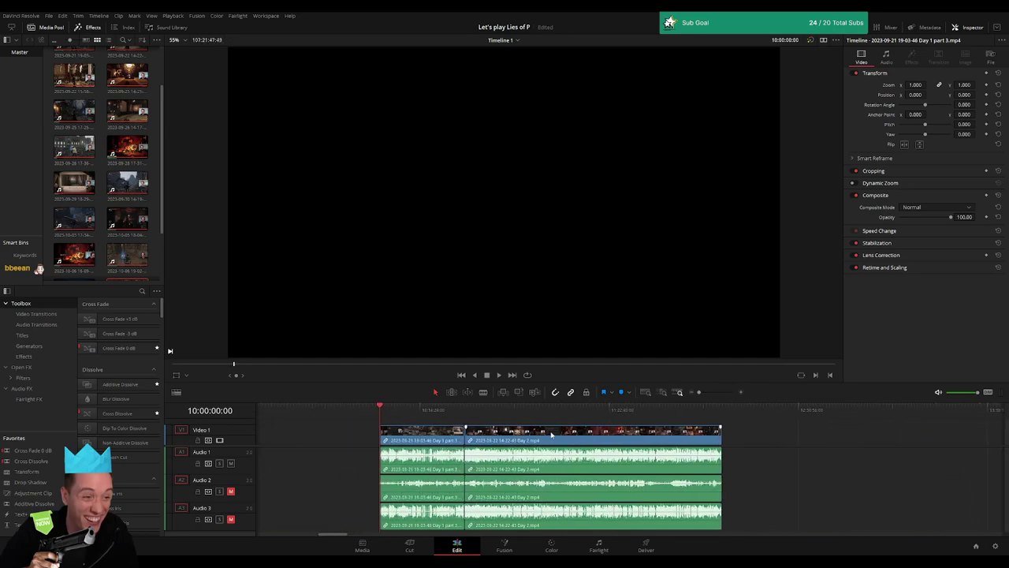
pyautogui.press('space')
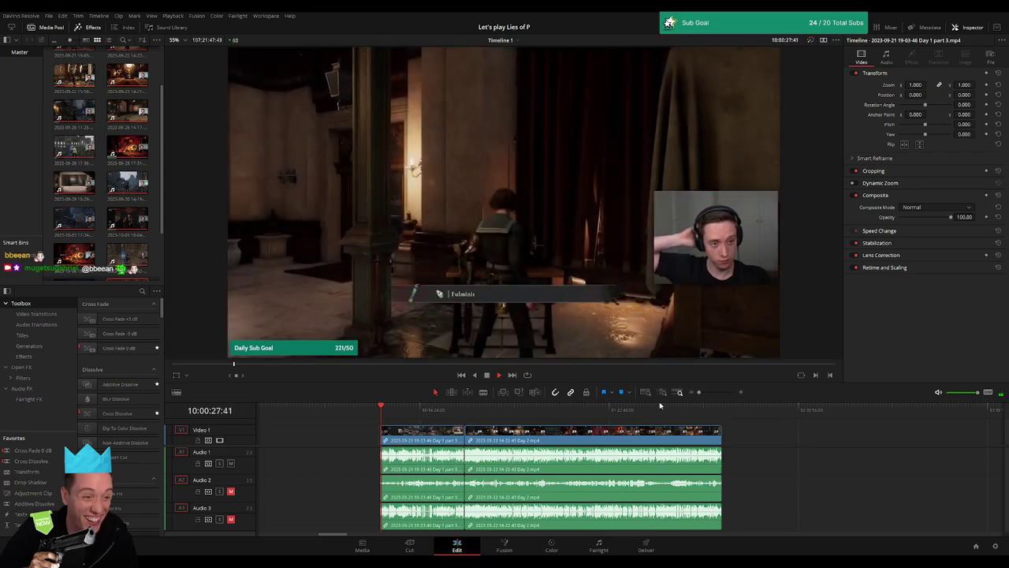
# Locate the Day 1 part 3 to Day 2 join and add the default transition with Ctrl+T
pyautogui.moveTo(699, 392); pyautogui.dragTo(707, 394)
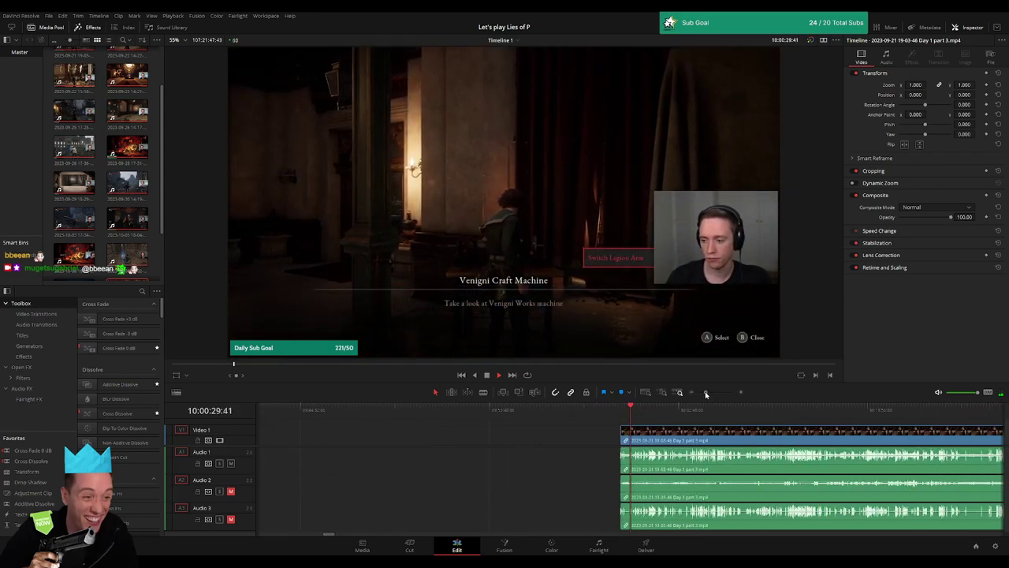
pyautogui.hscroll(5, 383, 428)
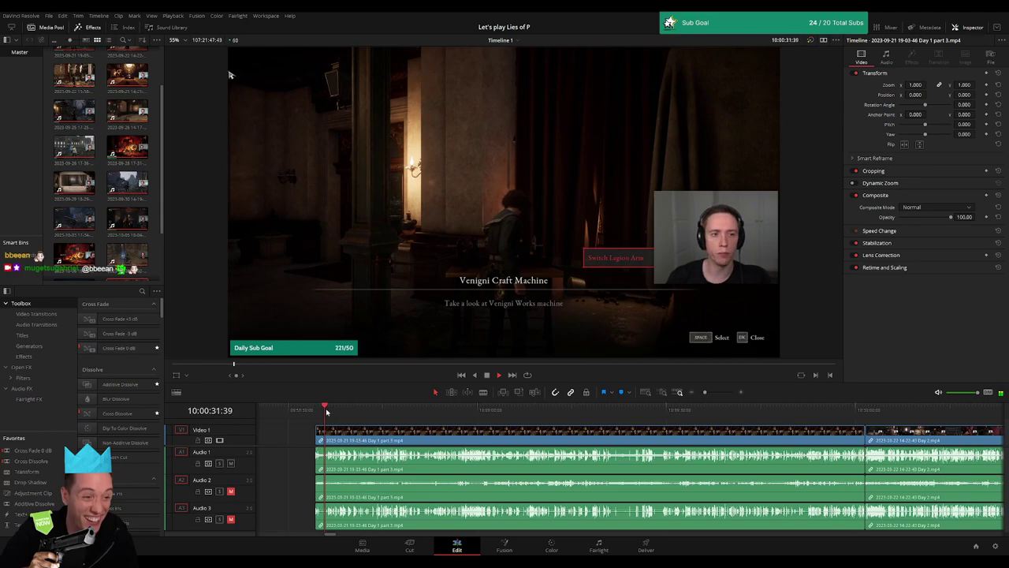
pyautogui.moveTo(327, 411); pyautogui.dragTo(867, 414)
pyautogui.press('space')
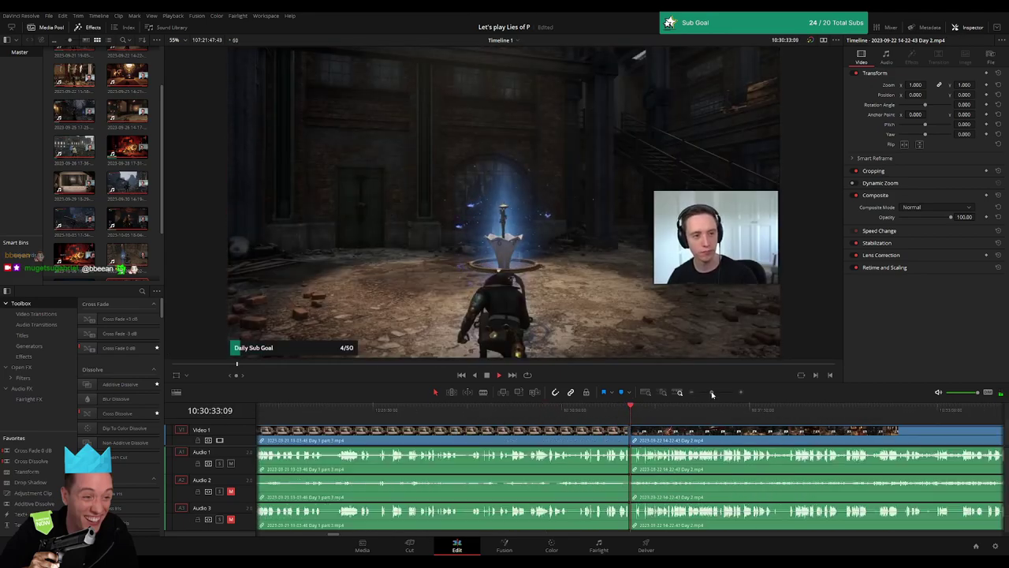
pyautogui.moveTo(548, 416); pyautogui.dragTo(627, 426)
pyautogui.click(521, 418)
pyautogui.moveTo(512, 418); pyautogui.dragTo(351, 424)
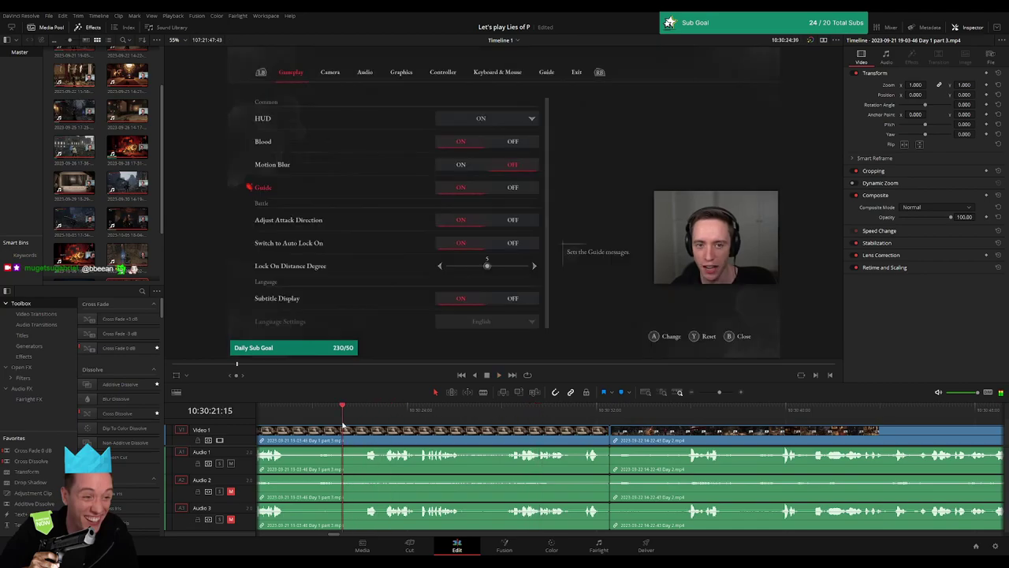
pyautogui.click(526, 417)
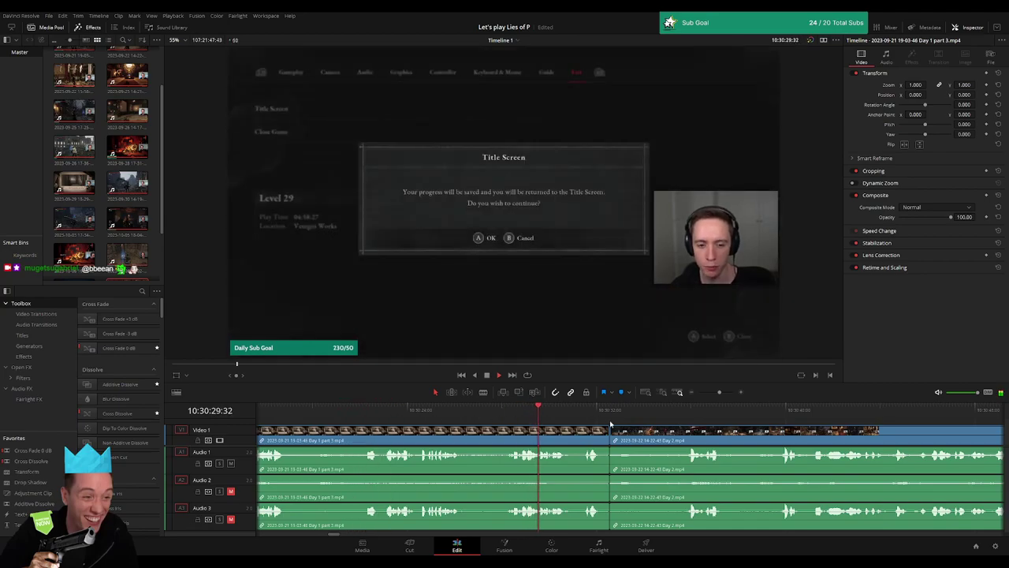
pyautogui.press('space')
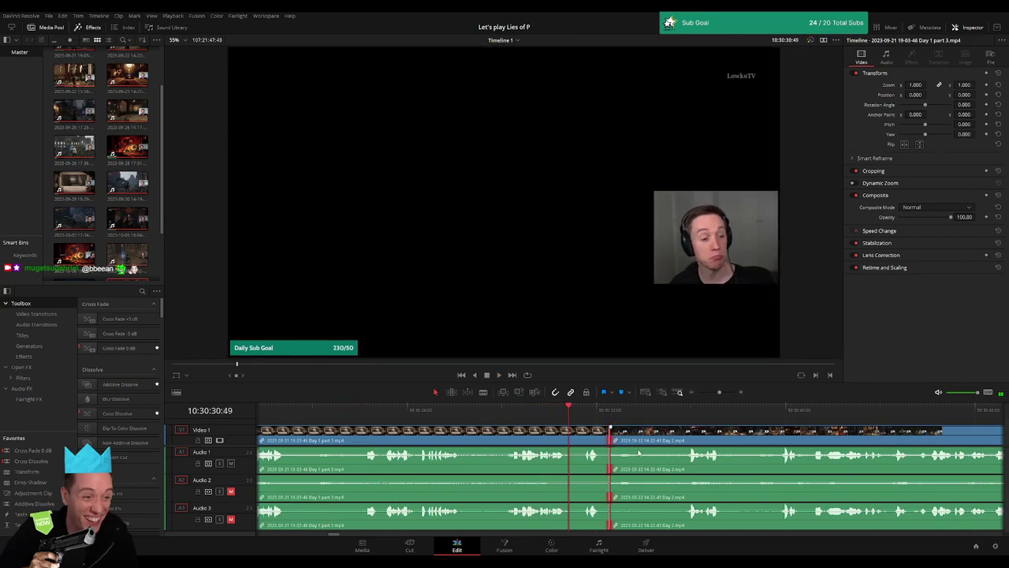
pyautogui.hotkey('ctrl', 't')
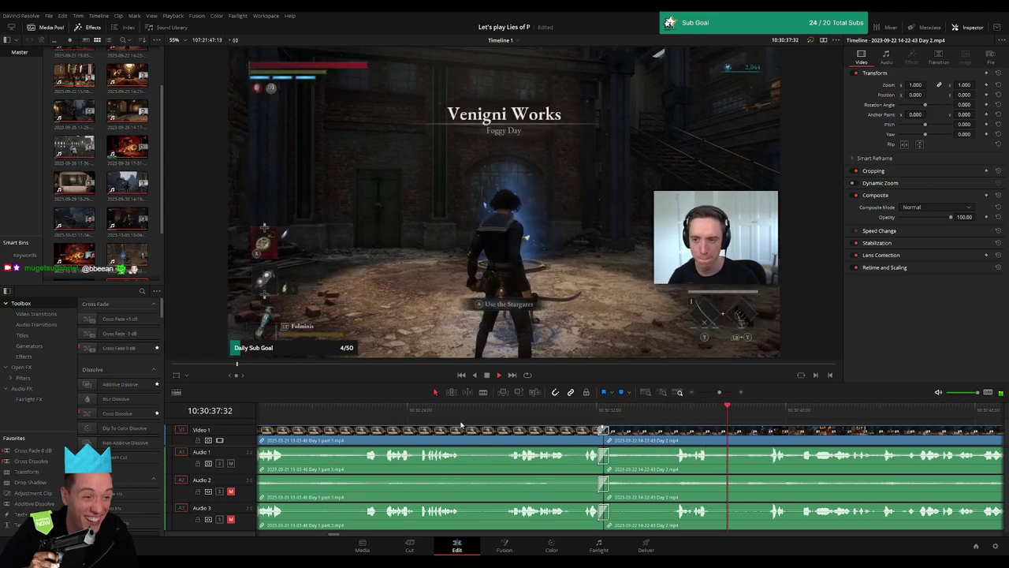
# Review the settings menu and gameplay footage leading up to the join
pyautogui.click(315, 410)
pyautogui.moveTo(350, 414); pyautogui.dragTo(405, 417)
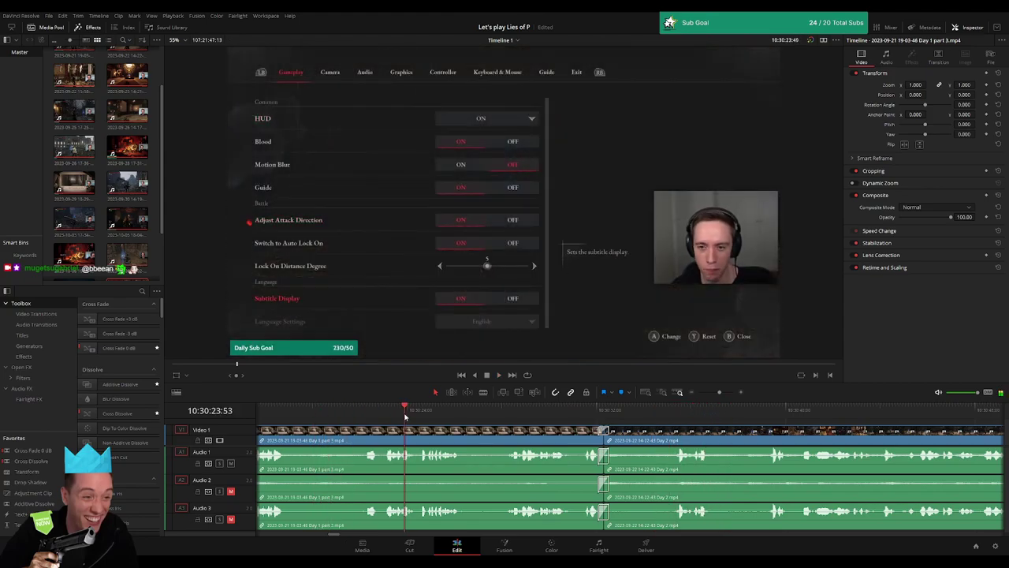
pyautogui.moveTo(727, 394); pyautogui.dragTo(715, 392)
pyautogui.moveTo(516, 410); pyautogui.dragTo(478, 414)
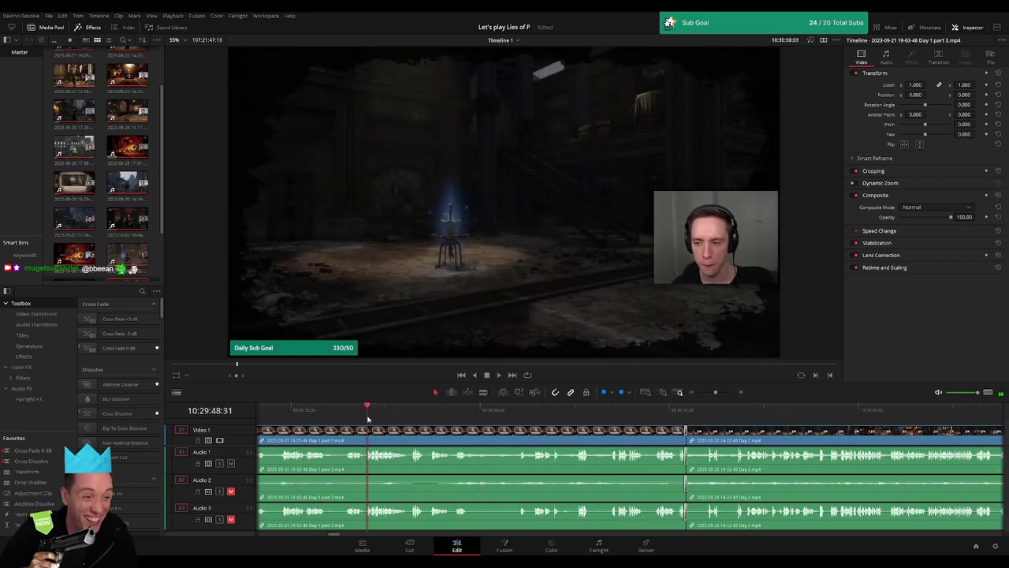
pyautogui.moveTo(445, 416); pyautogui.dragTo(302, 410)
pyautogui.press('space')
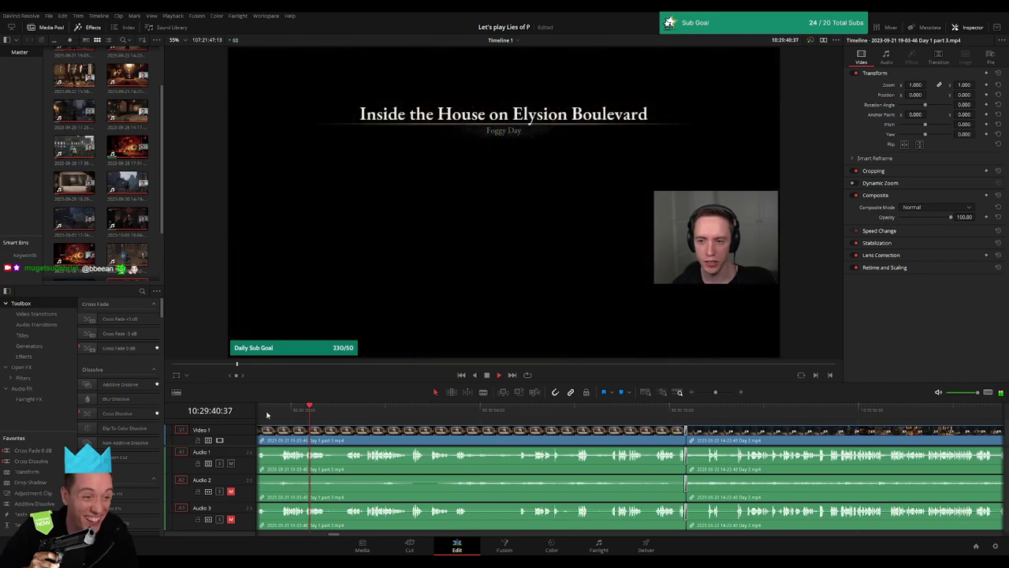
# Jump to the Day 1/Day 2 edit point and play across it into the Day 2 footage
pyautogui.click(277, 411)
pyautogui.click(312, 411)
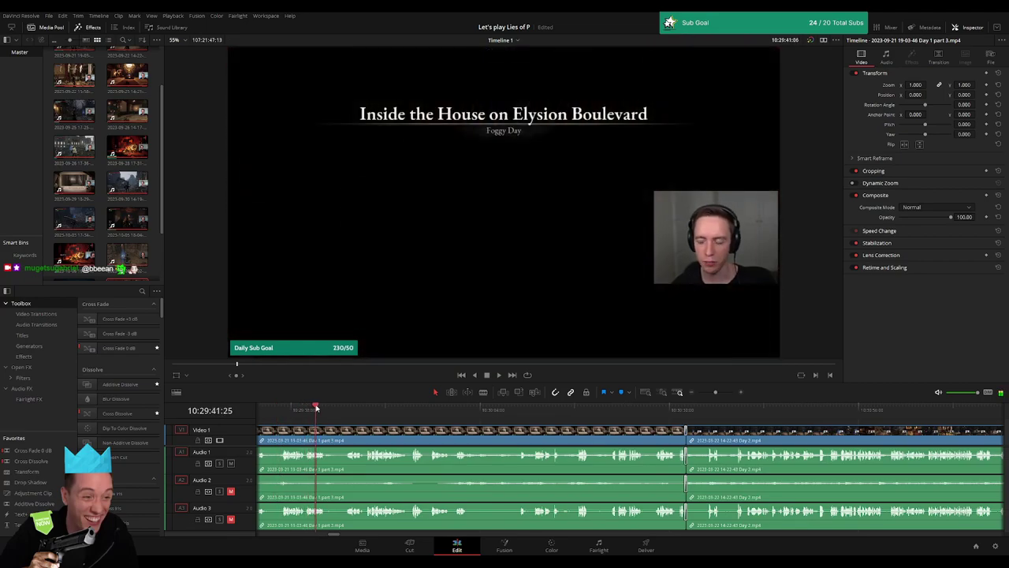
pyautogui.hscroll(-3, 379, 416)
pyautogui.click(379, 411)
pyautogui.press('space')
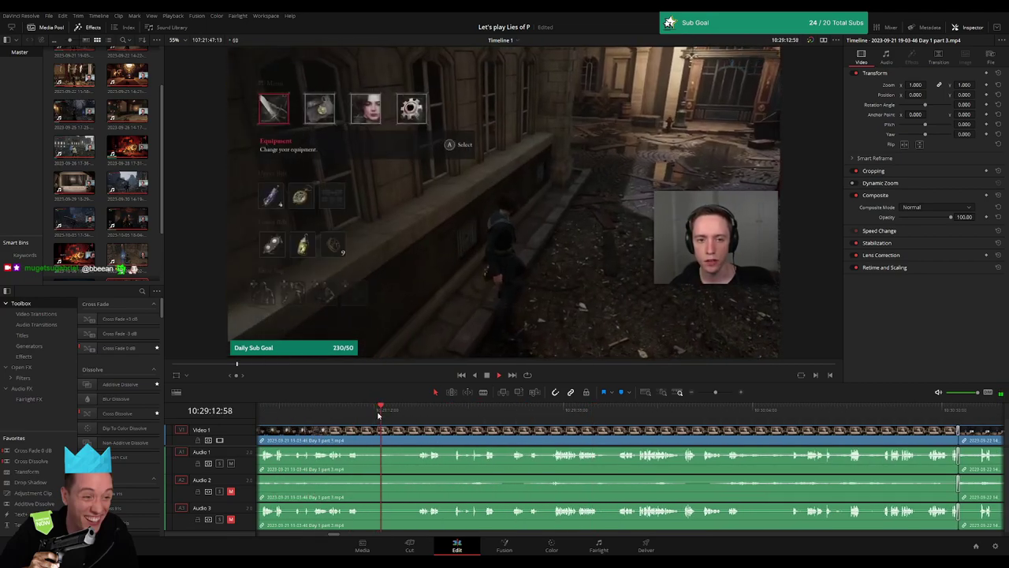
pyautogui.click(353, 411)
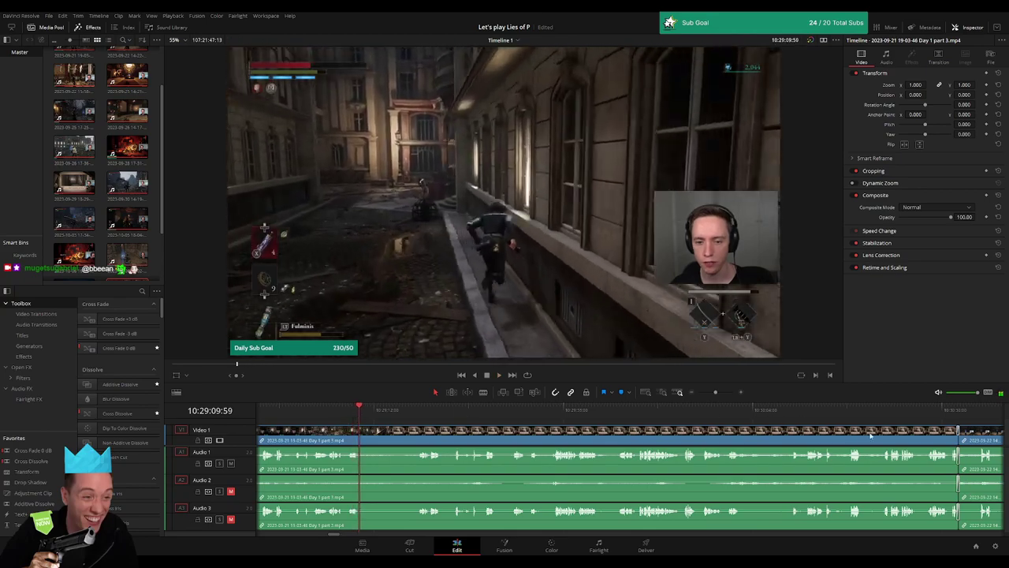
pyautogui.press('Down')
pyautogui.press('space')
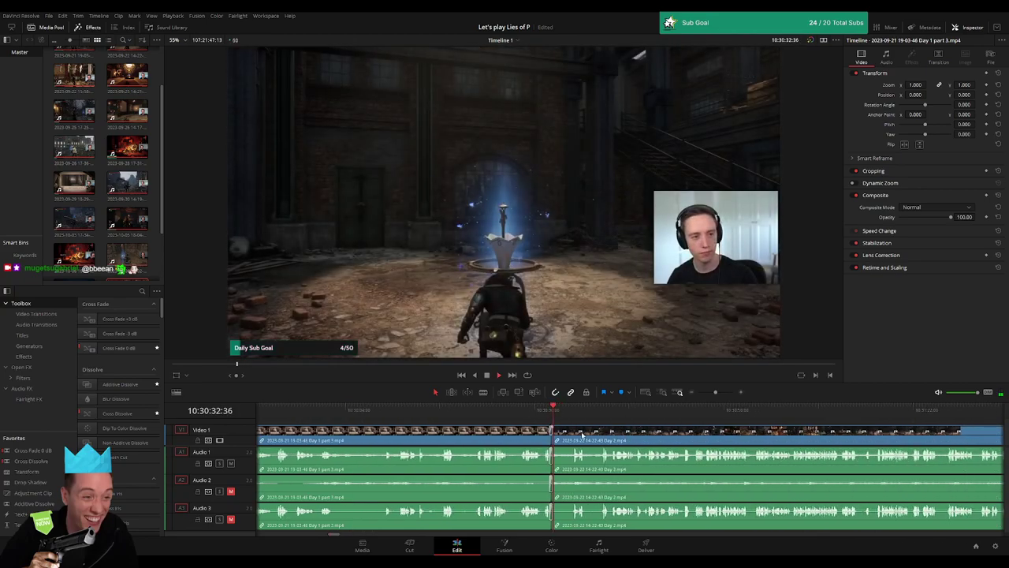
pyautogui.click(698, 393)
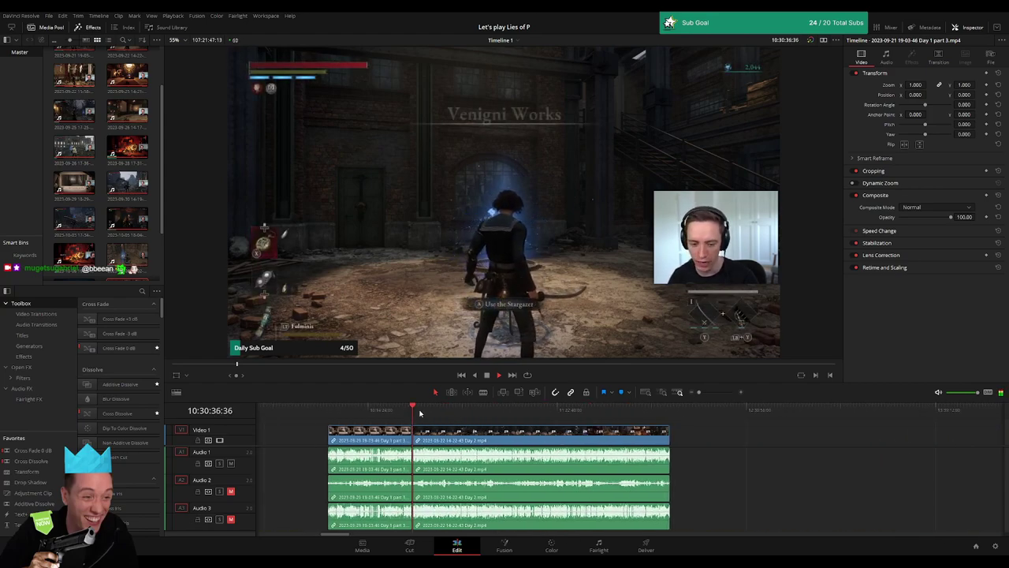
# Zoom in on the Day 2 footage and park the playhead at about 10:52:01
pyautogui.moveTo(442, 410); pyautogui.dragTo(468, 427)
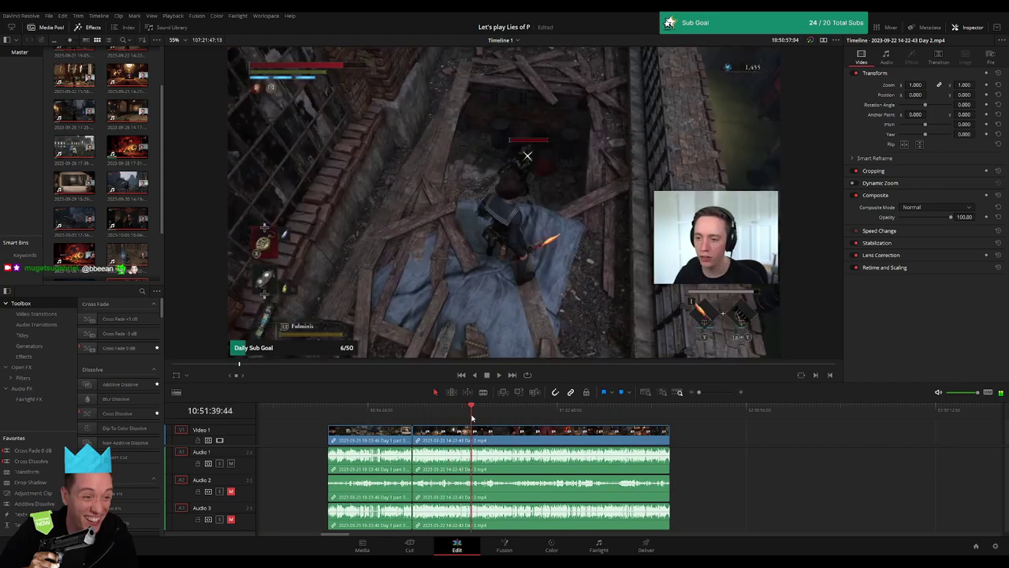
pyautogui.moveTo(711, 395); pyautogui.dragTo(722, 394)
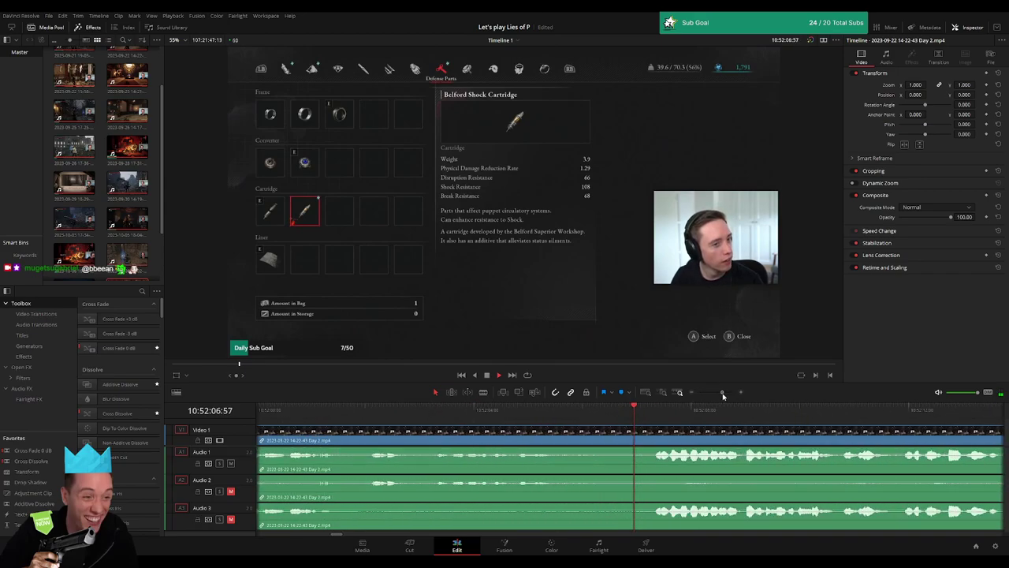
pyautogui.click(370, 410)
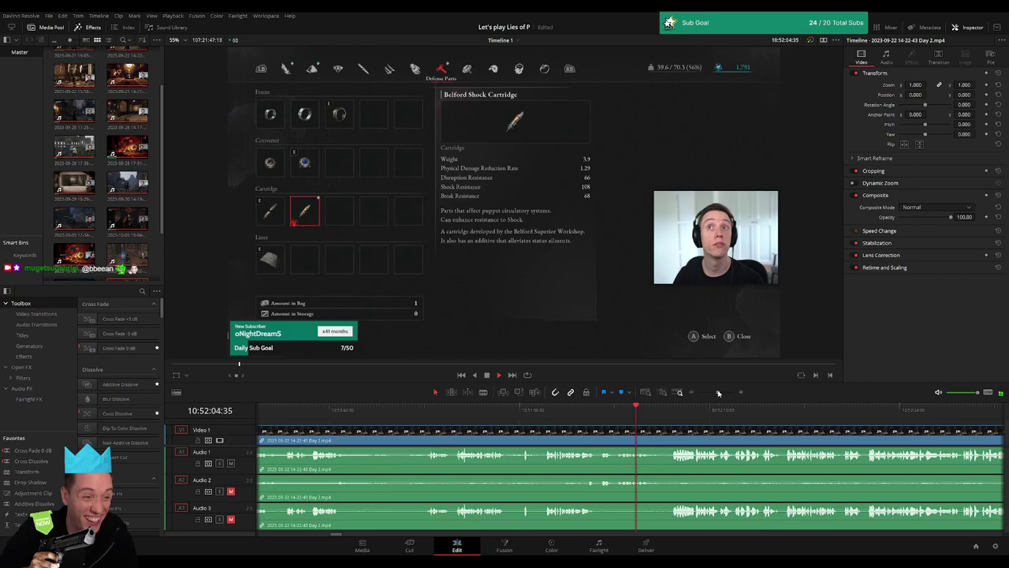
pyautogui.press('space')
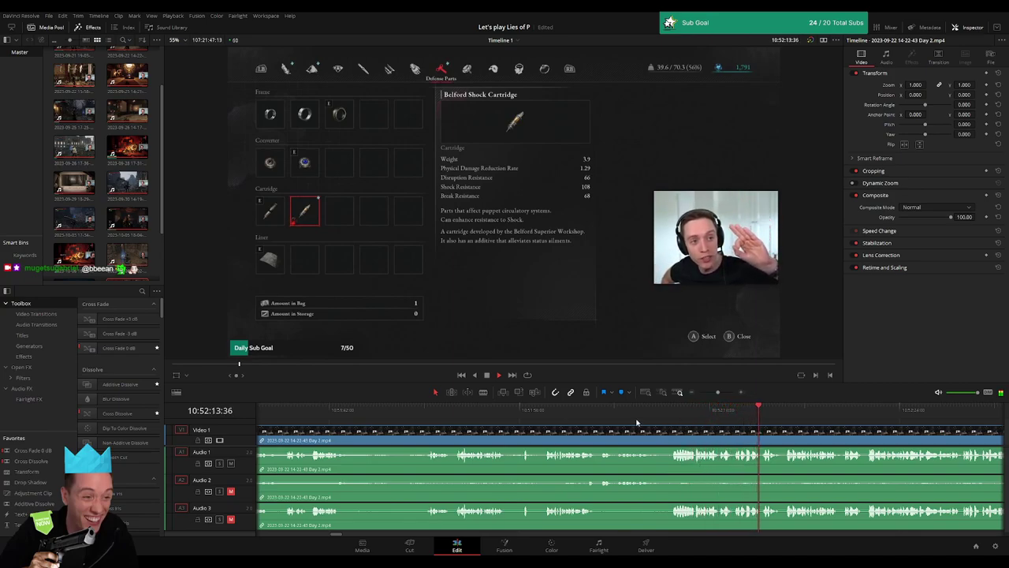
pyautogui.click(605, 412)
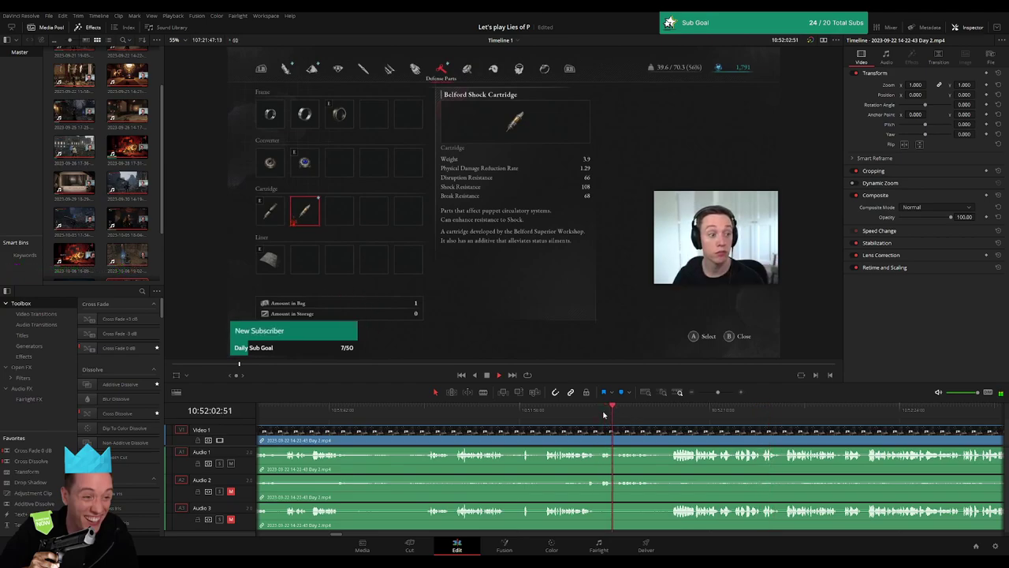
pyautogui.click(590, 412)
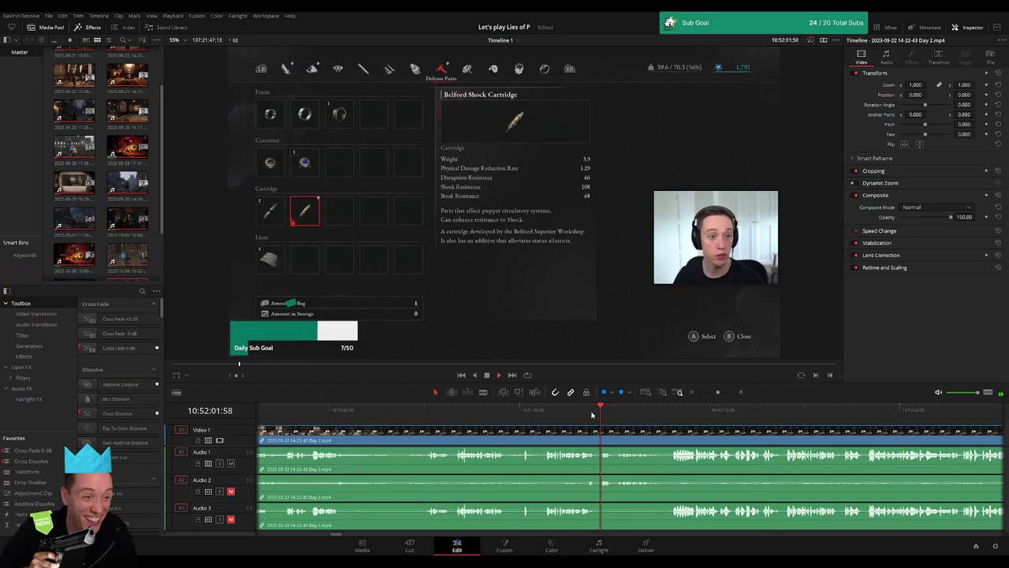
pyautogui.moveTo(715, 394); pyautogui.dragTo(722, 393)
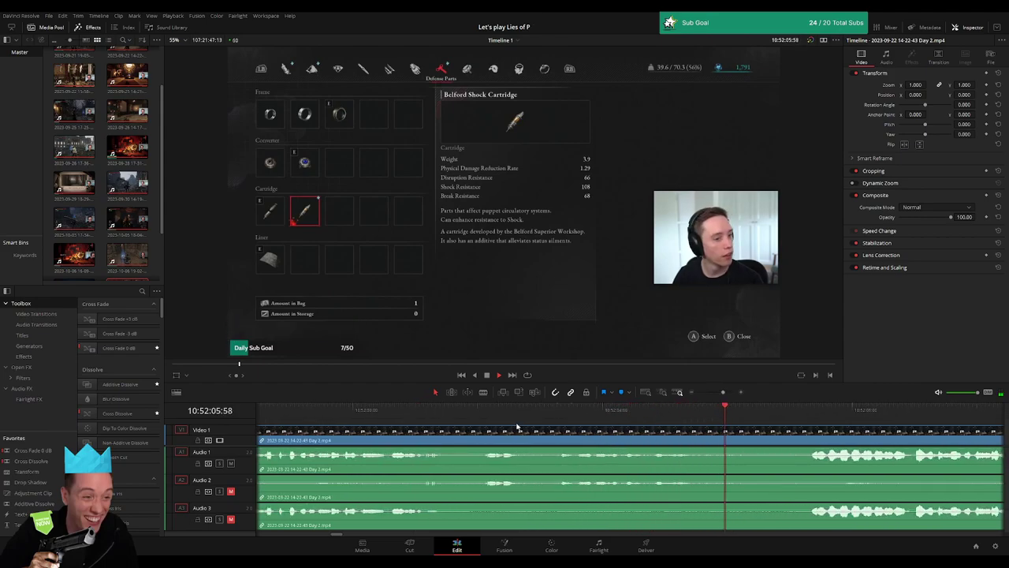
pyautogui.click(483, 411)
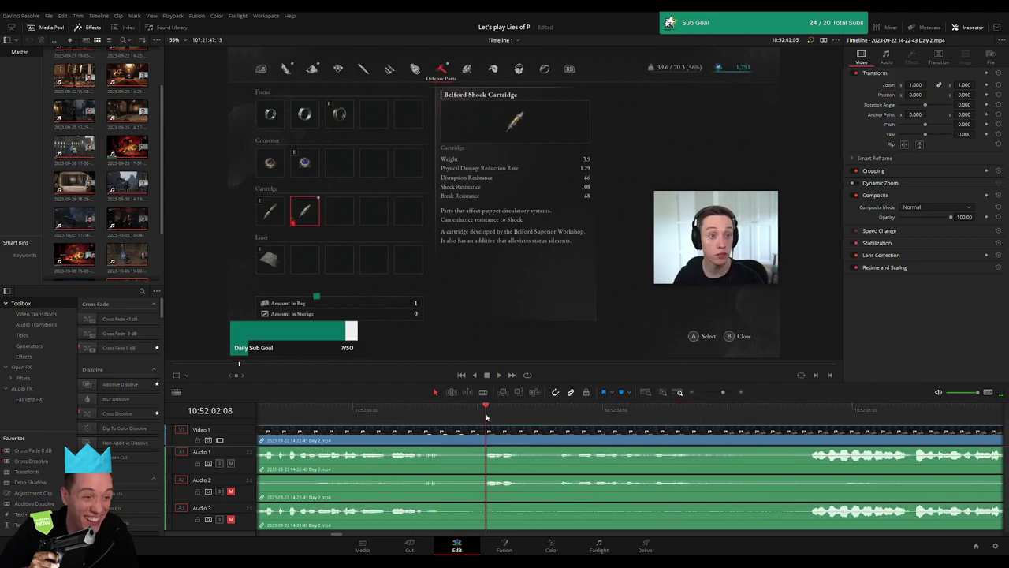
pyautogui.moveTo(486, 416); pyautogui.dragTo(457, 419)
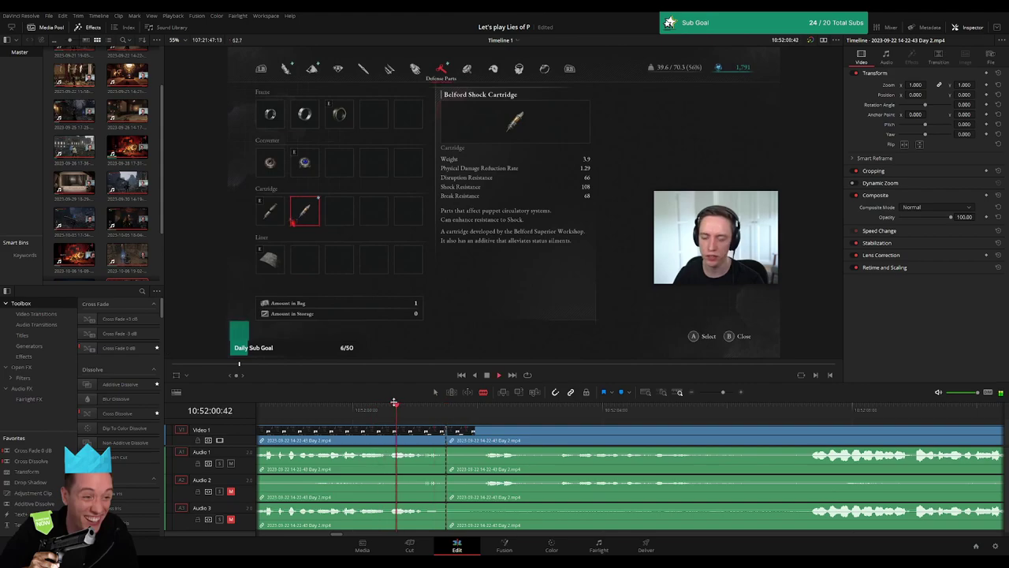
# Split Day 2 at 10:52:01 and fade out the video and all three audio tracks before the cut
pyautogui.hotkey('ctrl', 'b')
pyautogui.moveTo(436, 426); pyautogui.dragTo(387, 432)
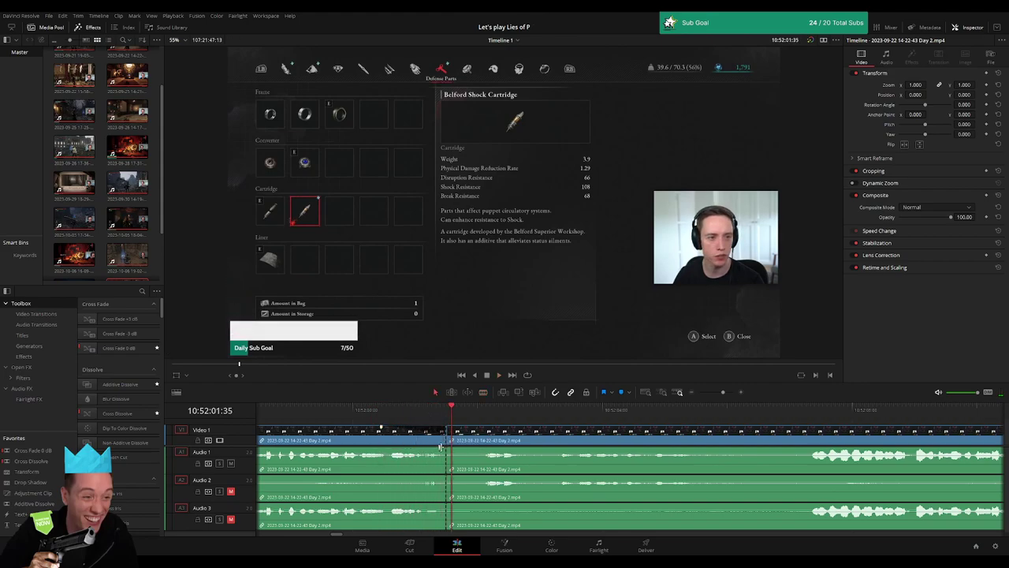
pyautogui.moveTo(446, 448); pyautogui.dragTo(387, 448)
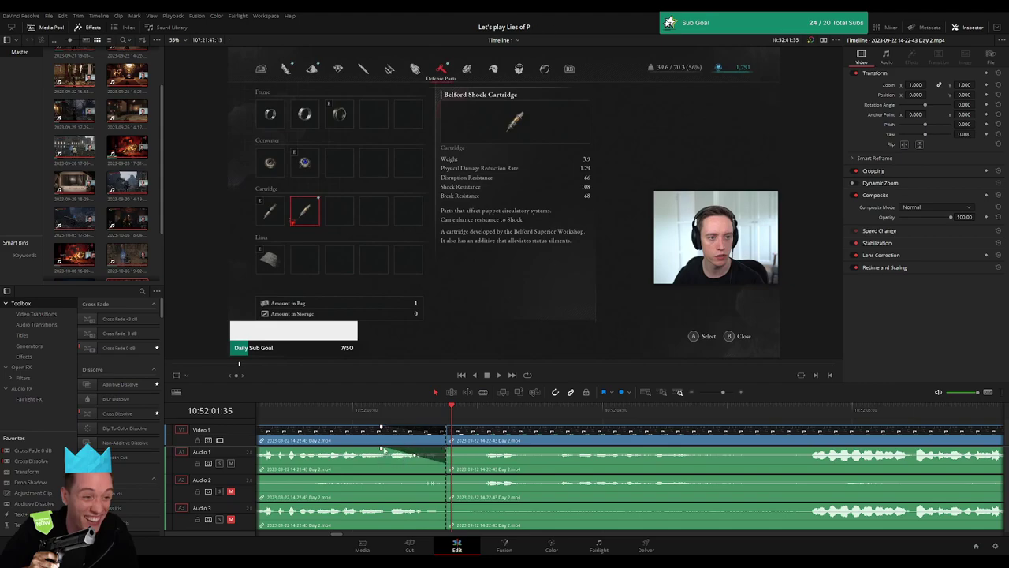
pyautogui.moveTo(446, 476); pyautogui.dragTo(392, 477)
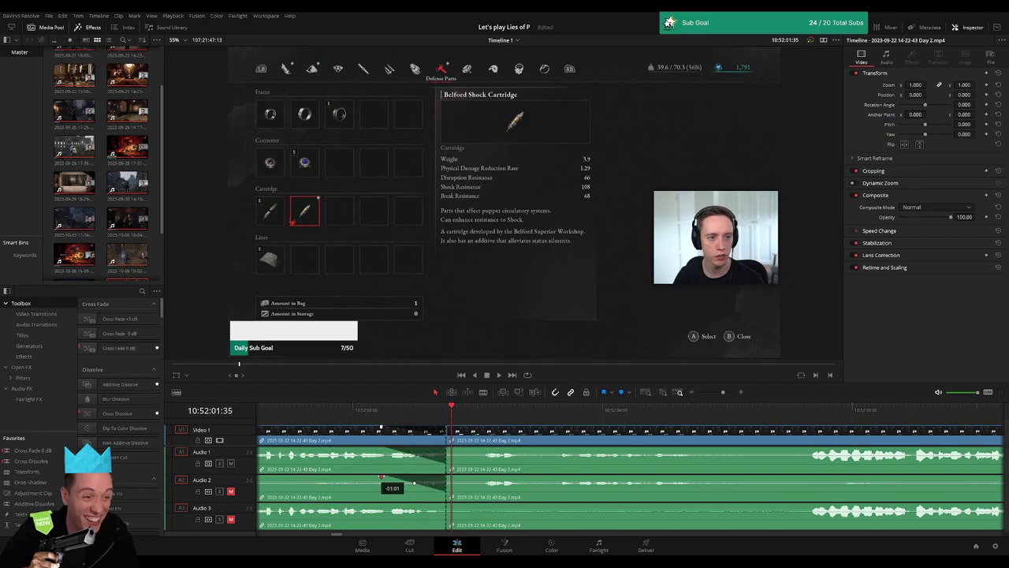
pyautogui.moveTo(446, 506); pyautogui.dragTo(378, 507)
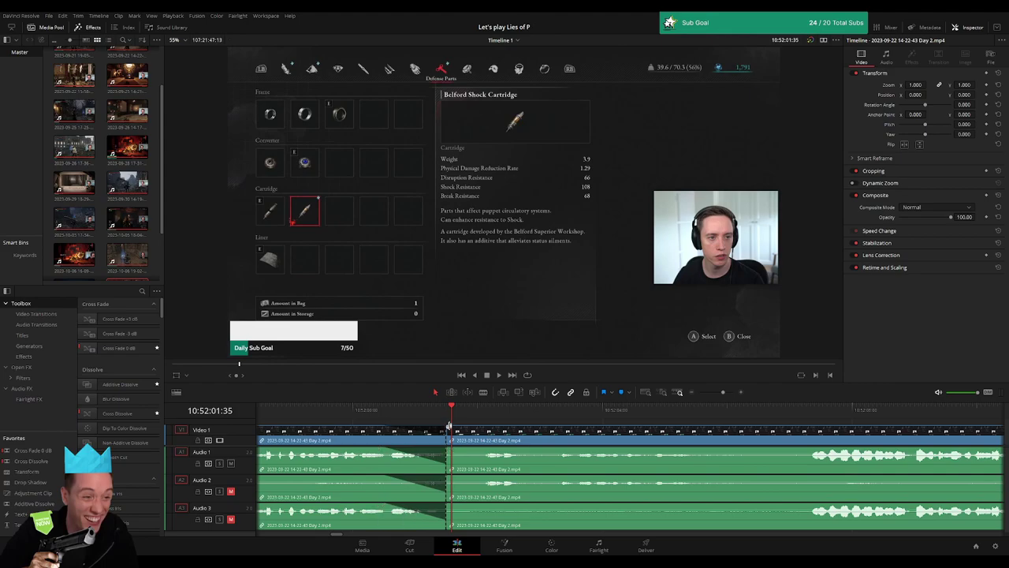
# Fade the video and all three audio tracks back in after the cut, then play it back
pyautogui.moveTo(456, 429); pyautogui.dragTo(511, 428)
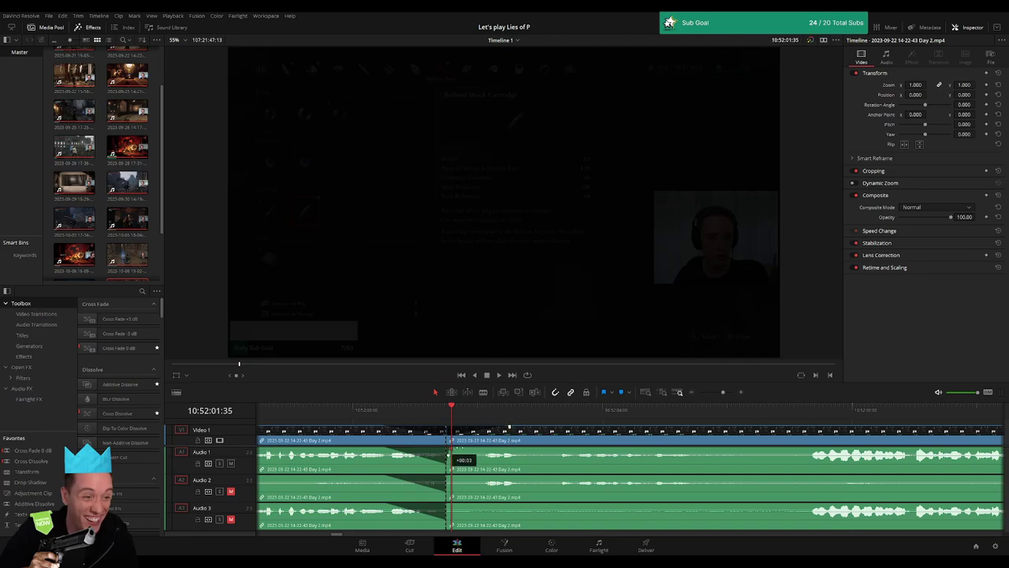
pyautogui.moveTo(453, 455); pyautogui.dragTo(514, 449)
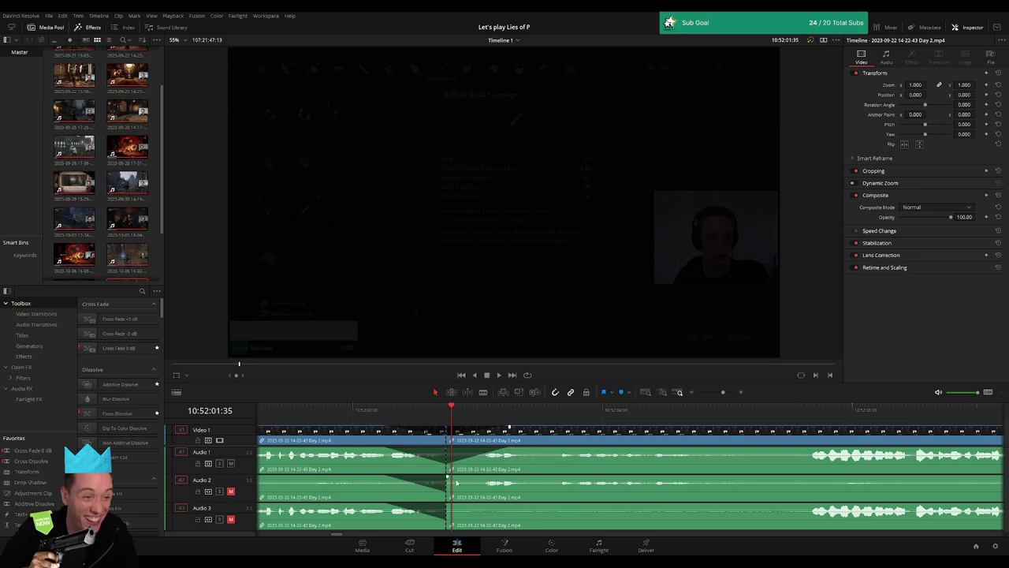
pyautogui.moveTo(474, 477); pyautogui.dragTo(512, 477)
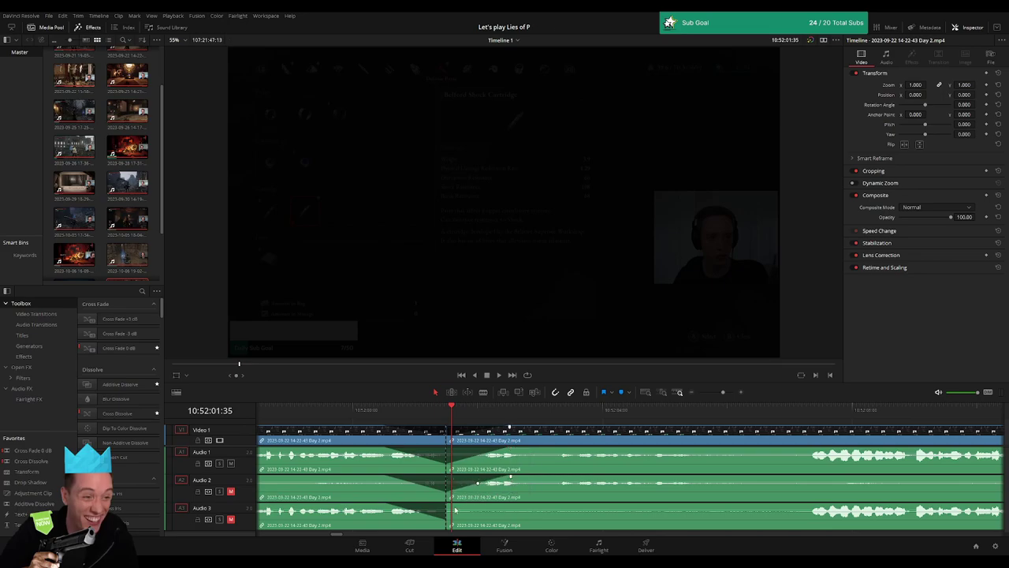
pyautogui.moveTo(455, 510); pyautogui.dragTo(509, 507)
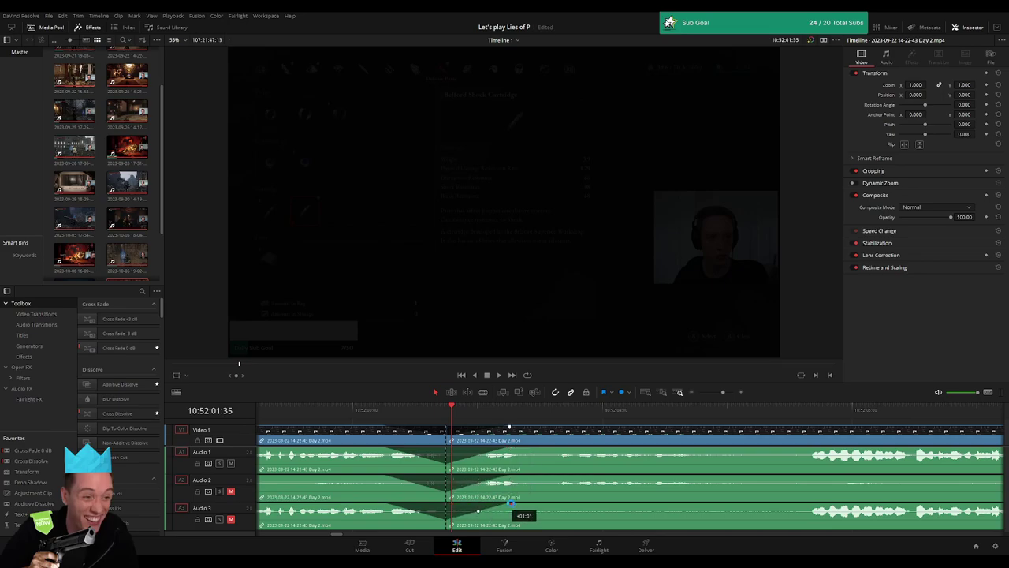
pyautogui.press('space')
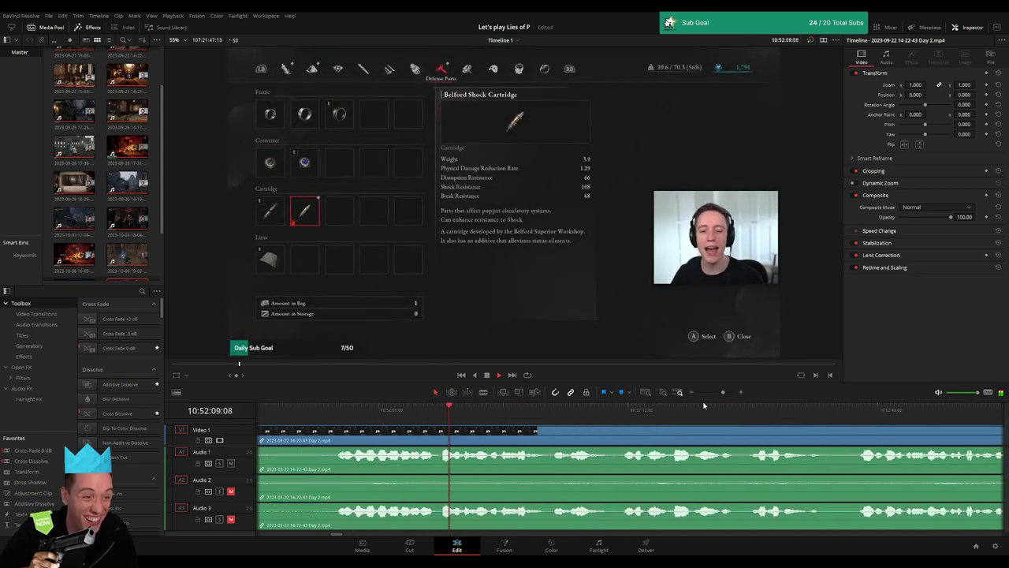
# Skim ahead through Day 2 to the in-game menu and zoom out to see all clips
pyautogui.moveTo(723, 392); pyautogui.dragTo(716, 392)
pyautogui.hscroll(3, 697, 442)
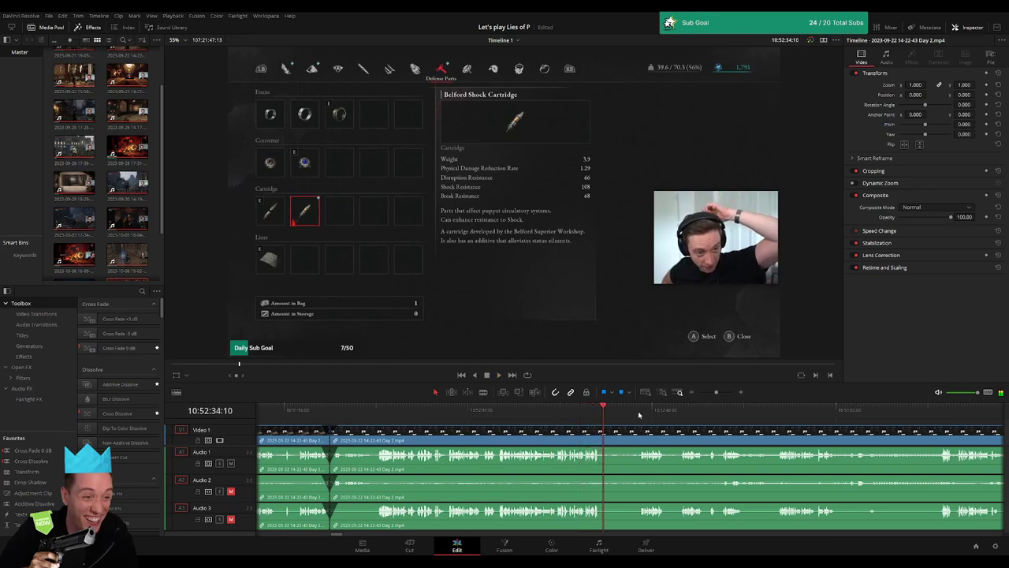
pyautogui.click(642, 411)
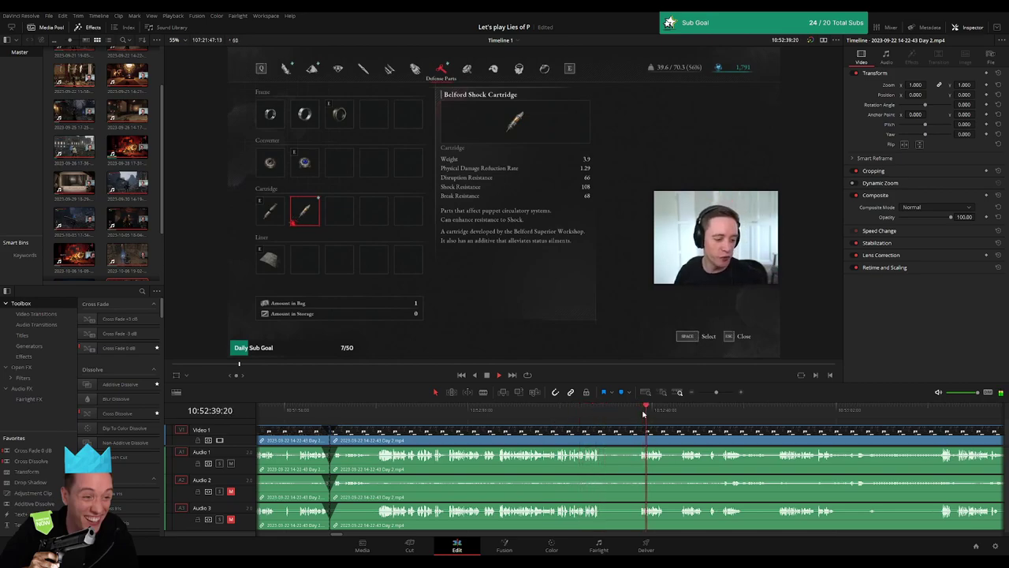
pyautogui.click(717, 411)
pyautogui.click(792, 410)
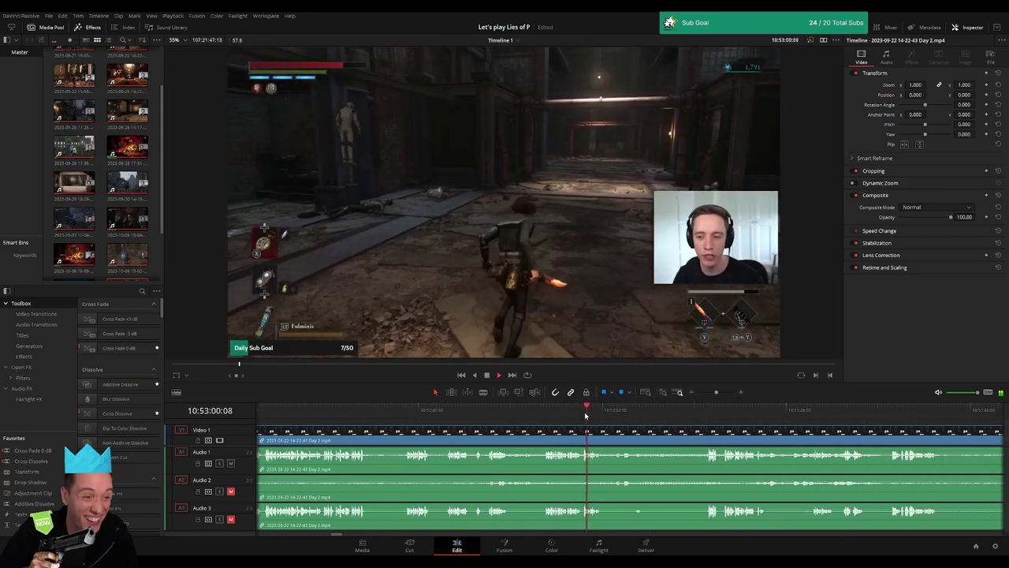
pyautogui.click(693, 411)
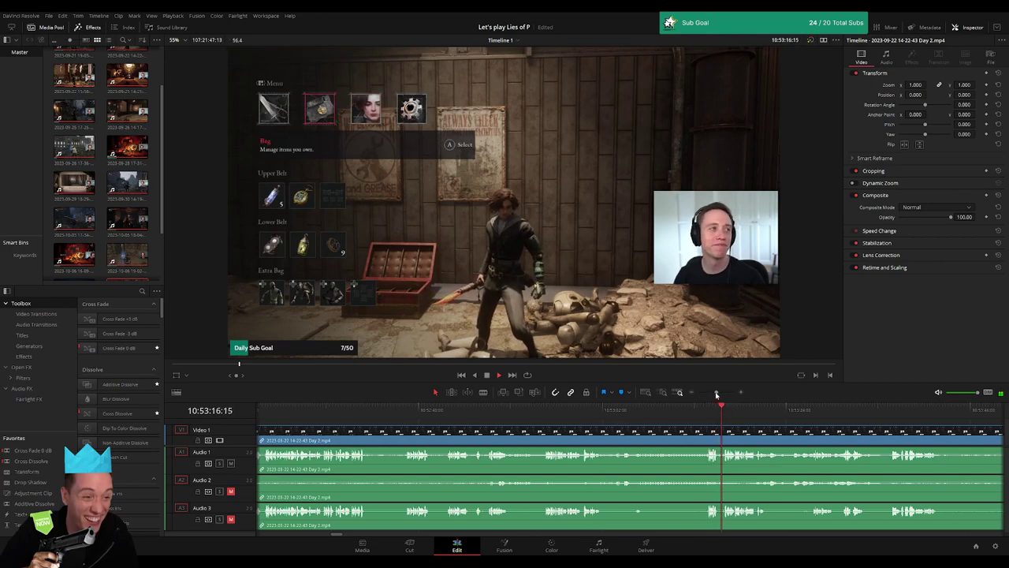
pyautogui.moveTo(717, 394); pyautogui.dragTo(696, 399)
pyautogui.hscroll(5, 714, 438)
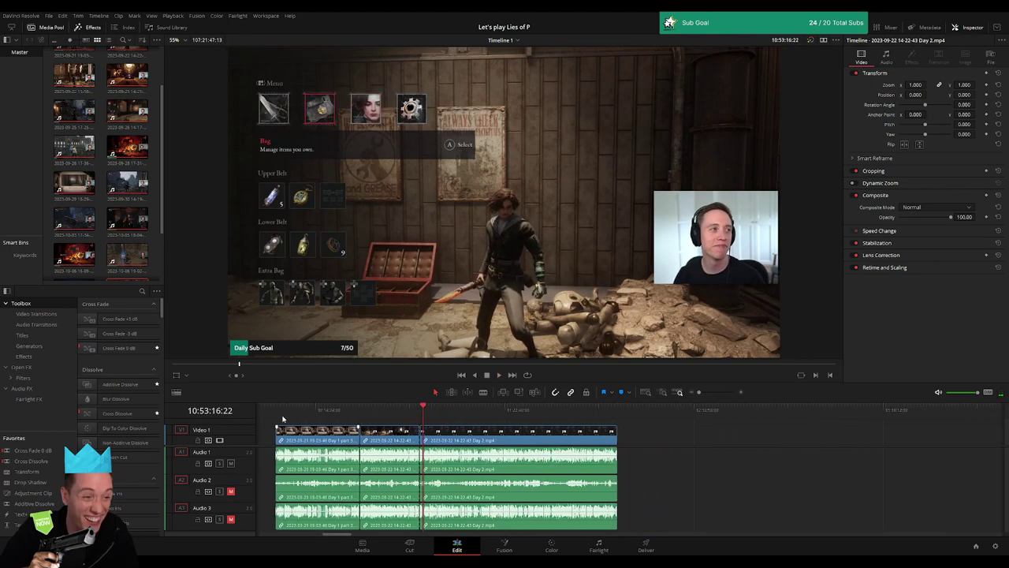
# Drag the later Day 2 clip rightward, leaving a gap after the earlier clips
pyautogui.press('Home')
pyautogui.click(420, 410)
pyautogui.hscroll(4, 419, 442)
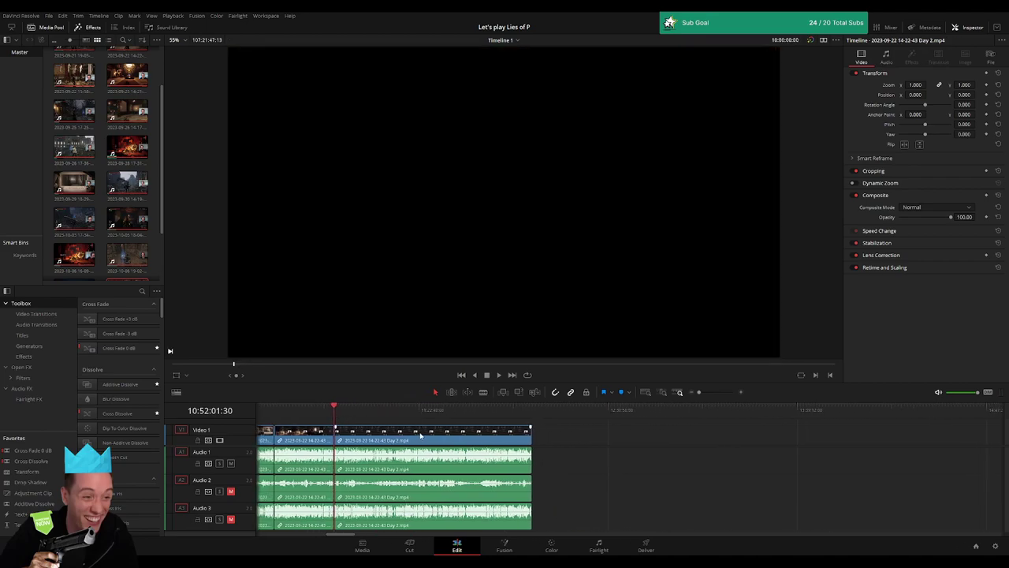
pyautogui.moveTo(398, 435); pyautogui.dragTo(630, 440)
pyautogui.click(378, 440)
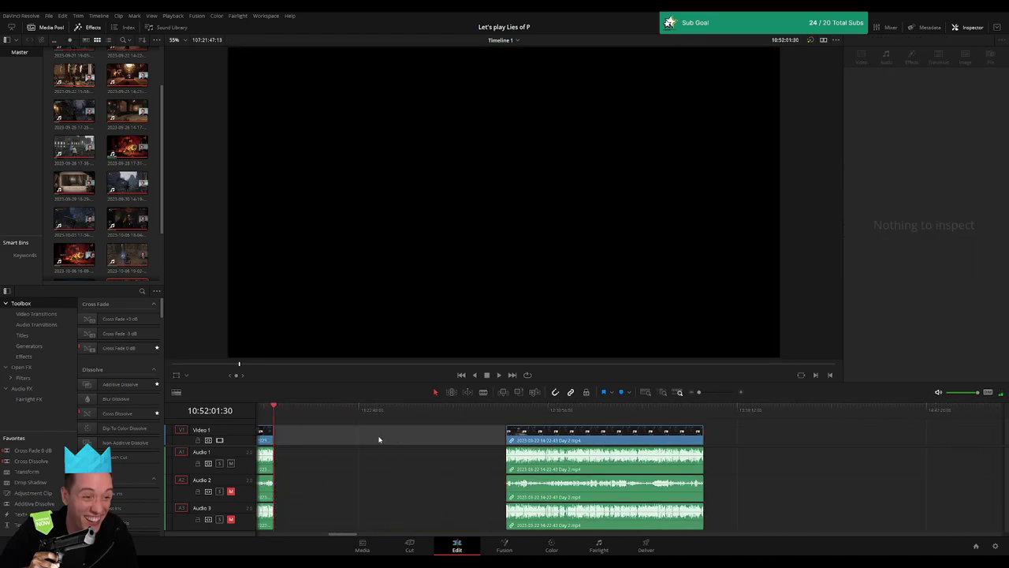
pyautogui.hscroll(-1, 437, 438)
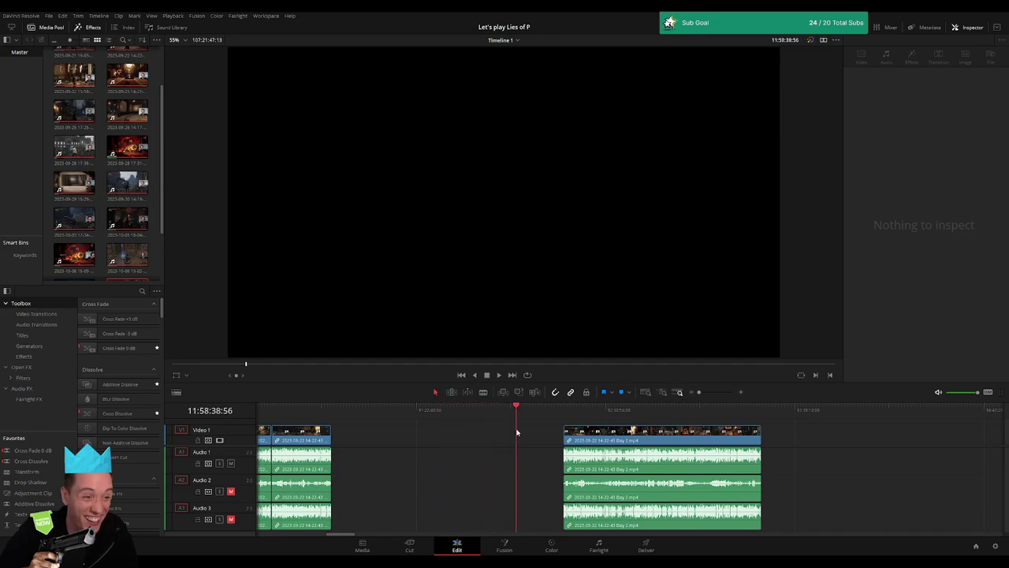
# Snap the moved Day 2 clip to the playhead so it starts at 12:00:00:00
pyautogui.moveTo(699, 392); pyautogui.dragTo(708, 393)
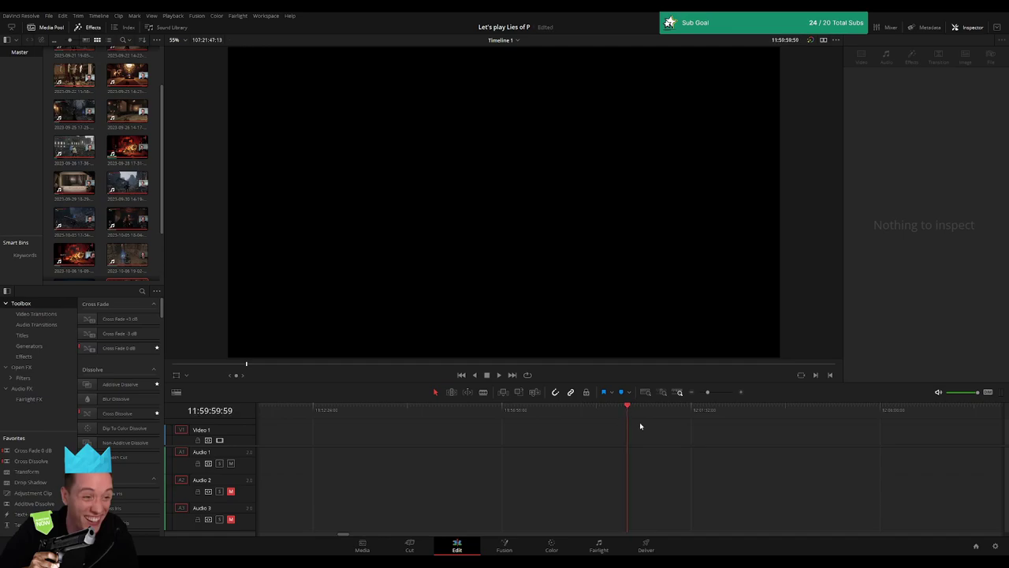
pyautogui.moveTo(708, 392); pyautogui.dragTo(699, 392)
pyautogui.click(668, 440)
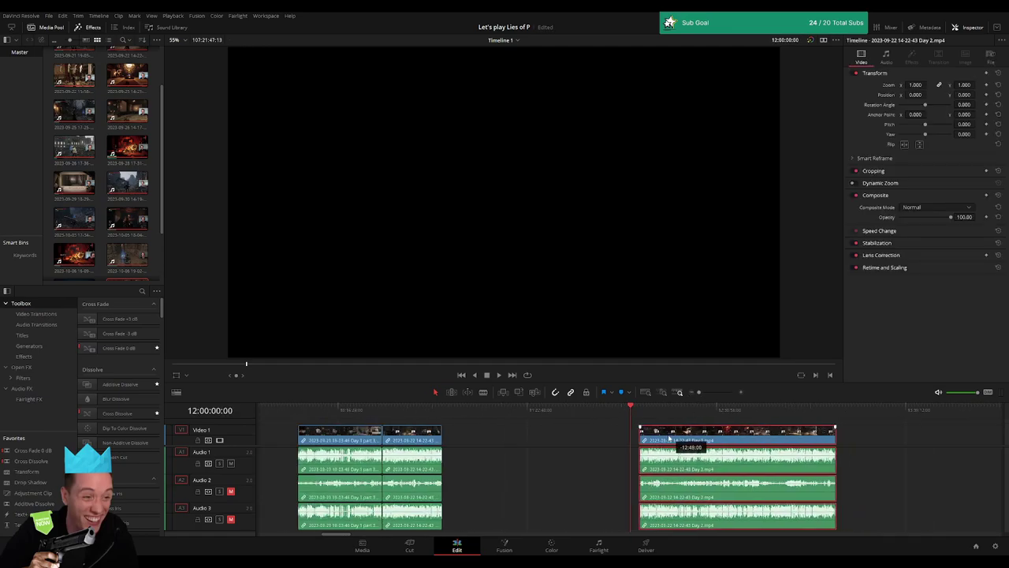
pyautogui.moveTo(669, 440); pyautogui.dragTo(661, 440)
pyautogui.press('space')
pyautogui.click(879, 445)
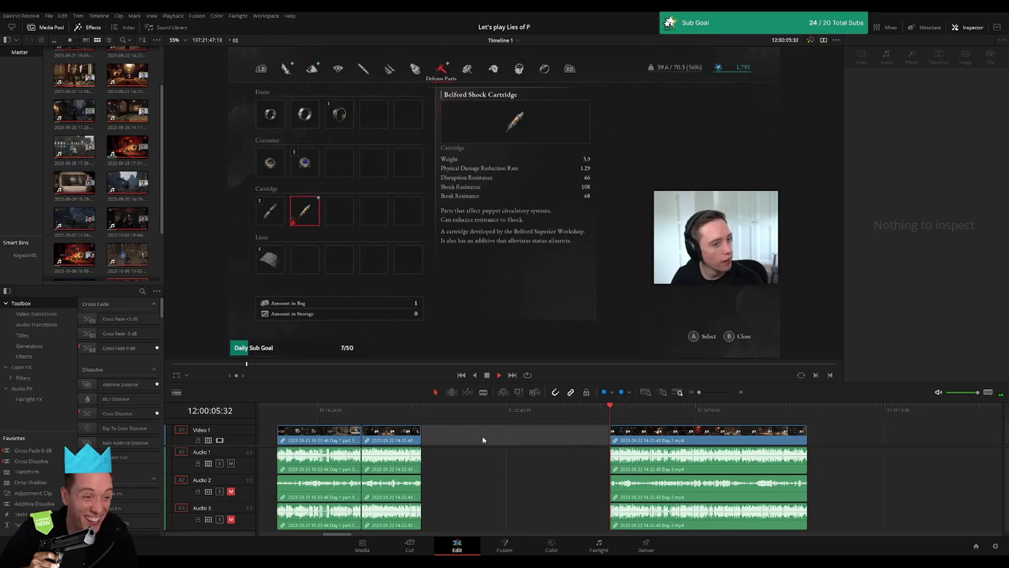
# Preview the separated Day 2 clip around the Stargazer fountain section, zoomed in
pyautogui.hscroll(3, 337, 428)
pyautogui.click(400, 410)
pyautogui.moveTo(400, 410); pyautogui.dragTo(521, 416)
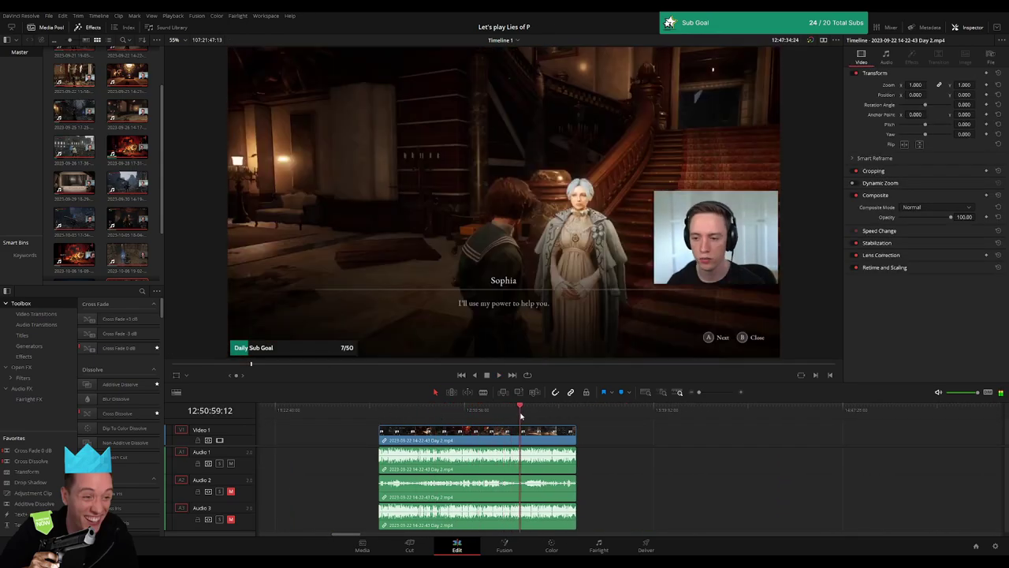
pyautogui.press('space')
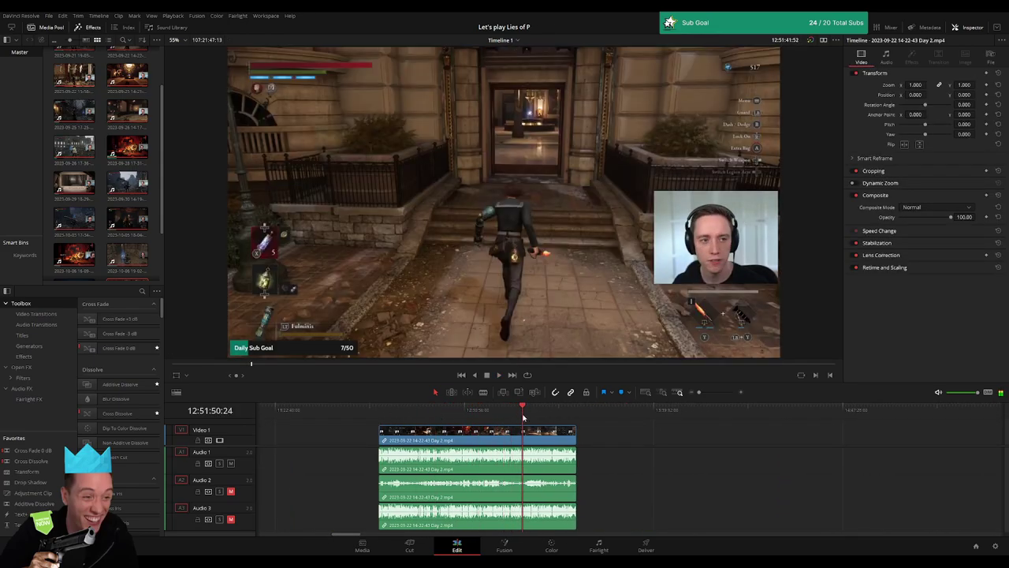
pyautogui.moveTo(699, 392); pyautogui.dragTo(716, 392)
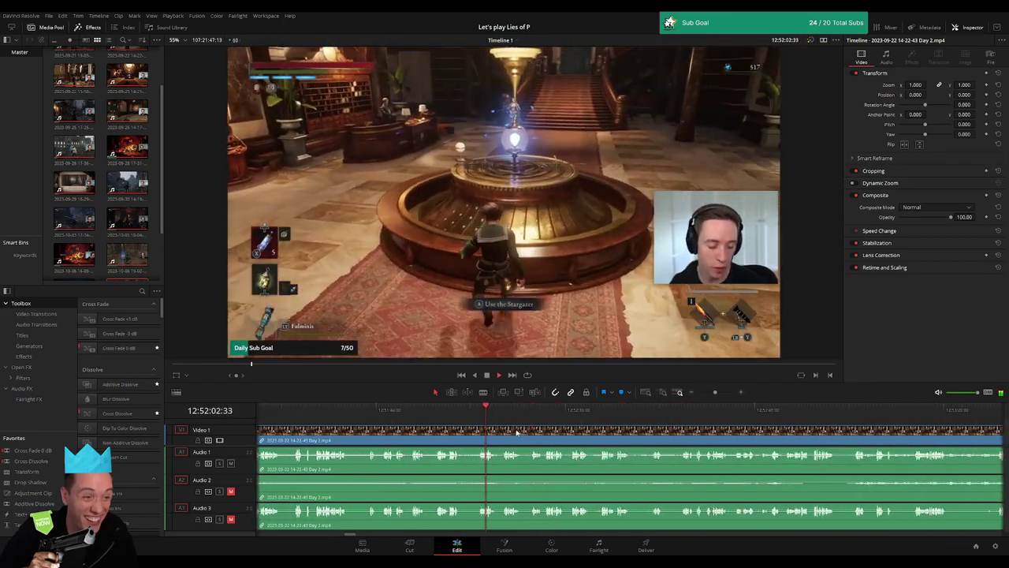
pyautogui.moveTo(712, 397); pyautogui.dragTo(721, 394)
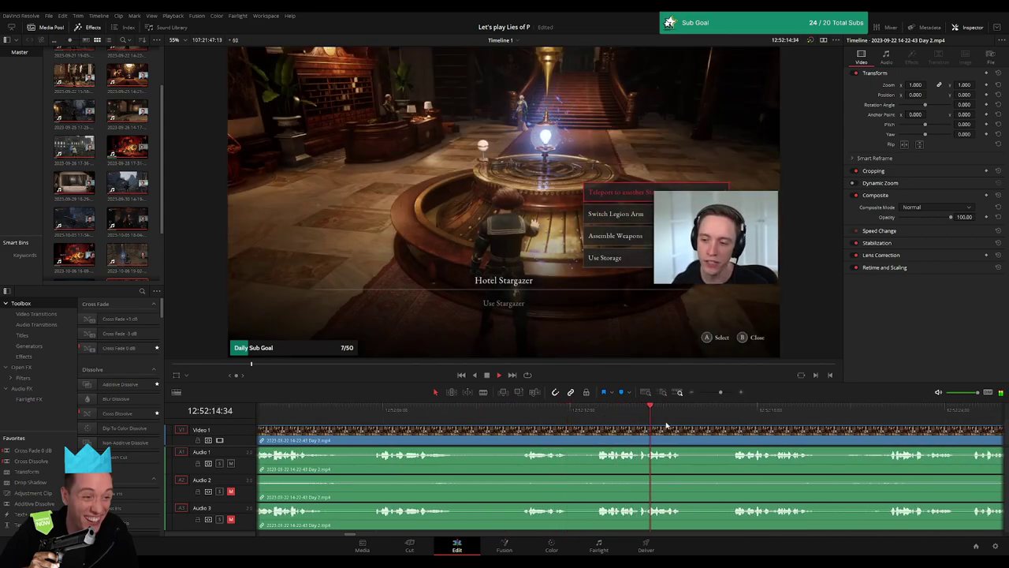
pyautogui.moveTo(723, 396); pyautogui.dragTo(716, 395)
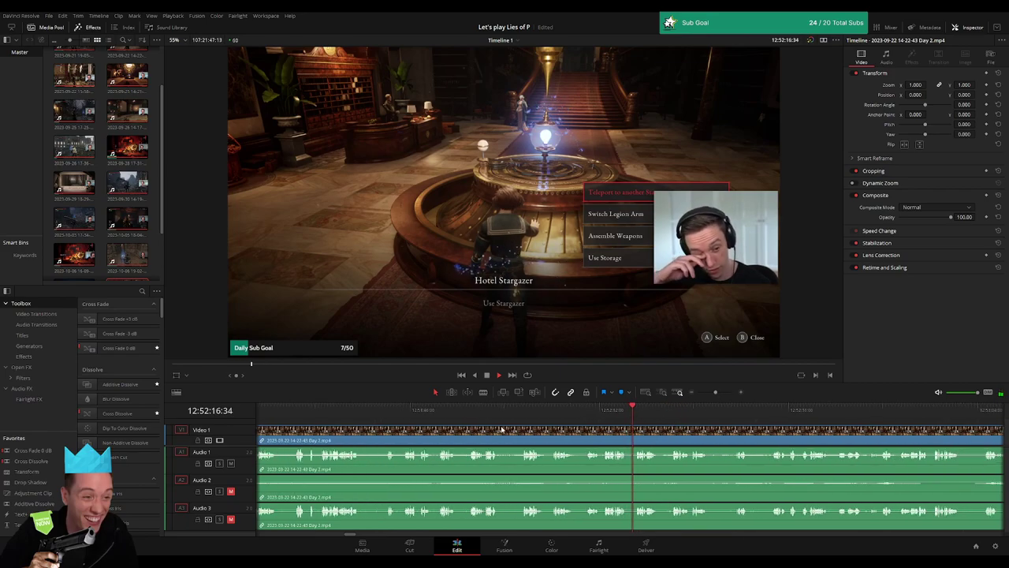
pyautogui.click(479, 409)
pyautogui.click(529, 409)
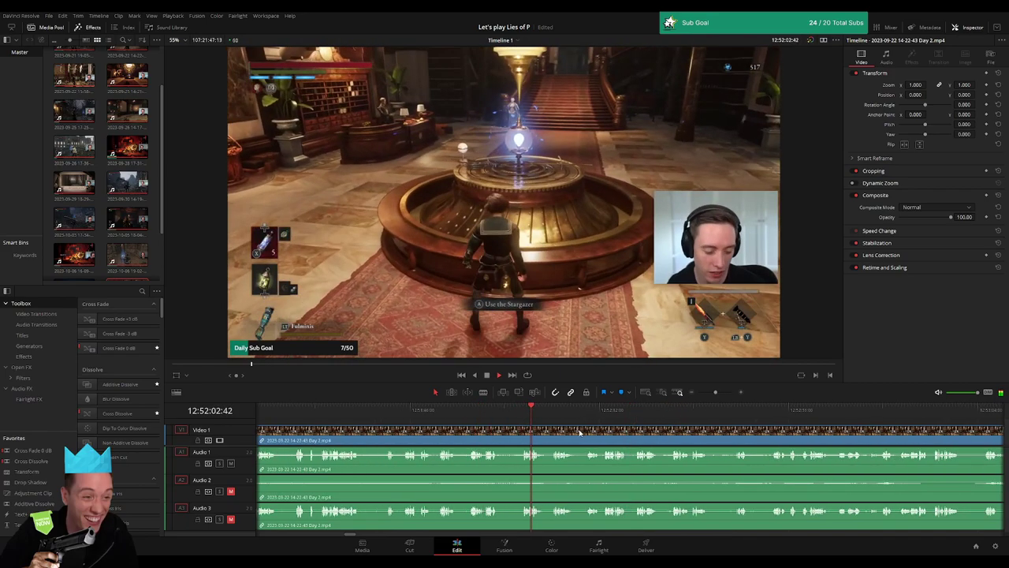
pyautogui.moveTo(710, 394); pyautogui.dragTo(715, 394)
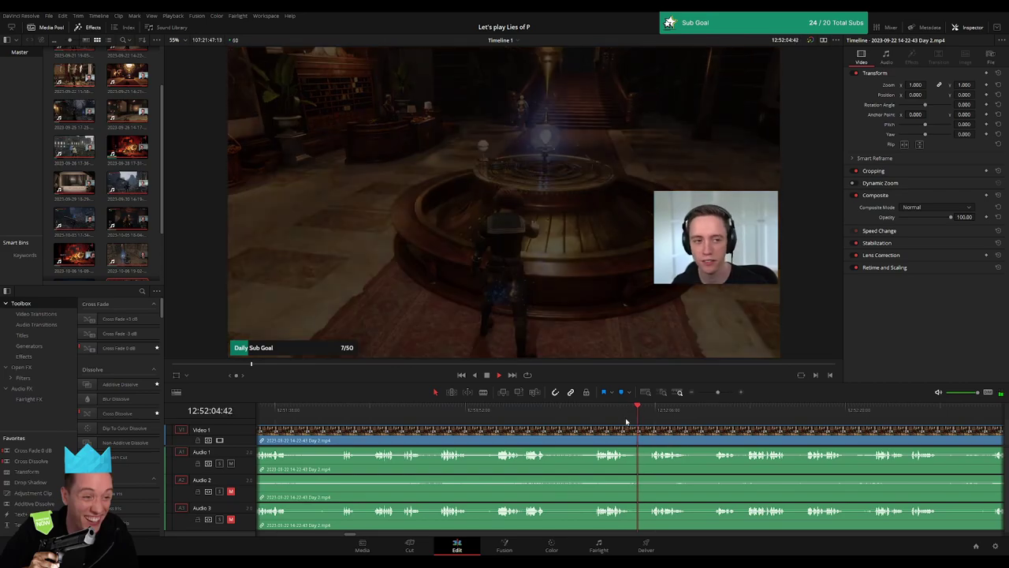
pyautogui.click(594, 412)
# Locate where the character runs off at 12:52:01 and split all tracks there
pyautogui.hscroll(5, 648, 432)
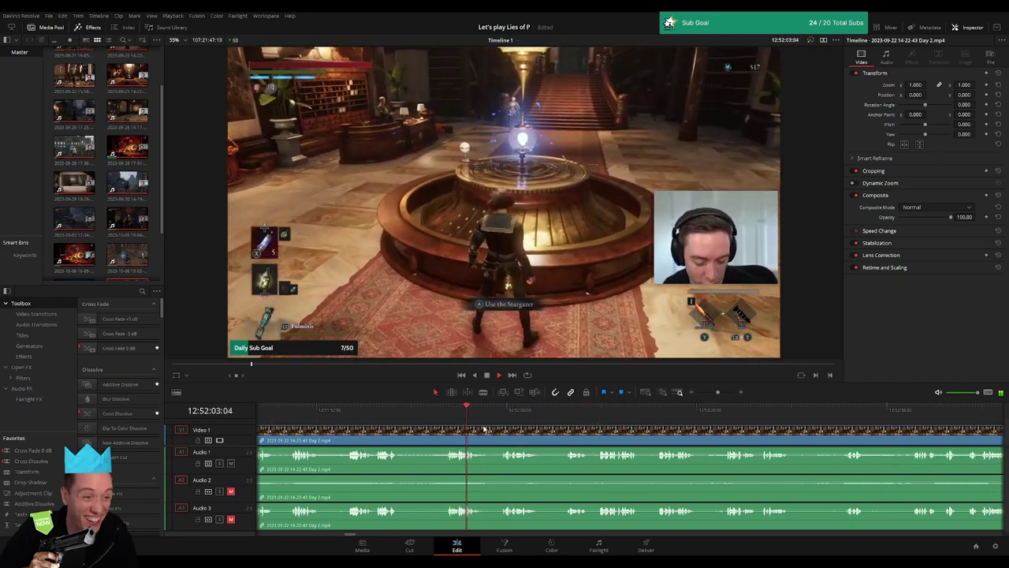
pyautogui.click(501, 410)
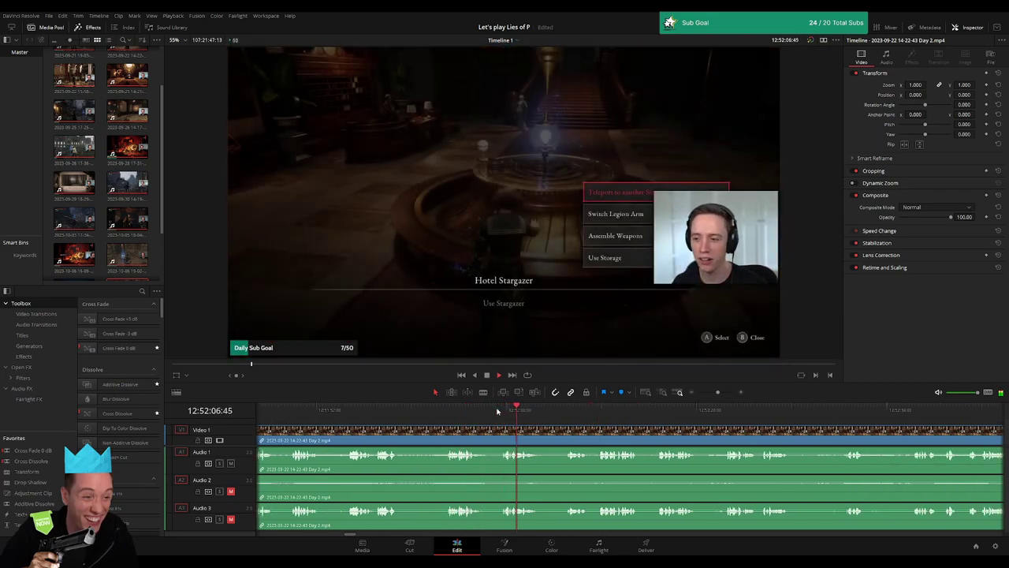
pyautogui.click(562, 411)
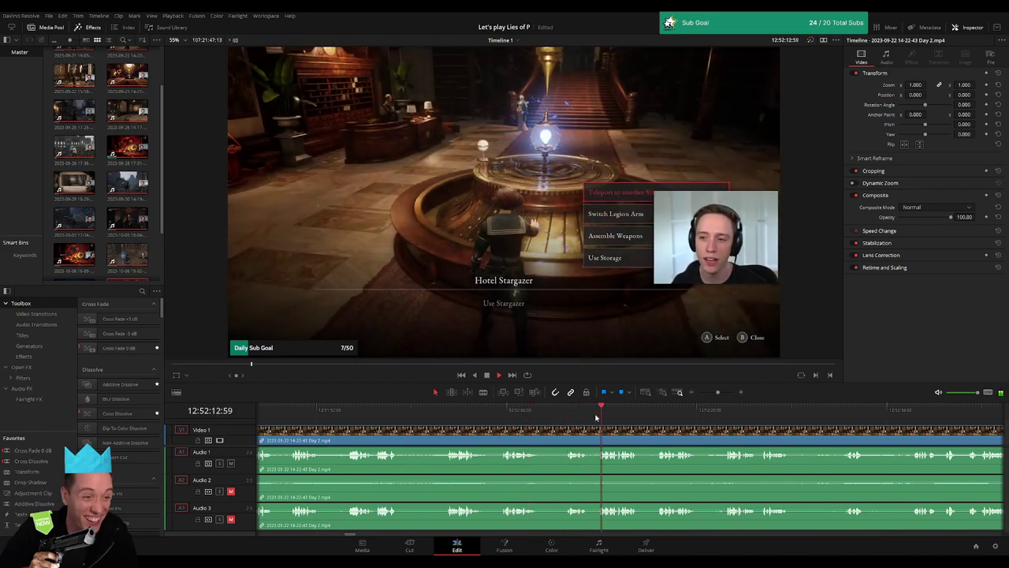
pyautogui.click(449, 410)
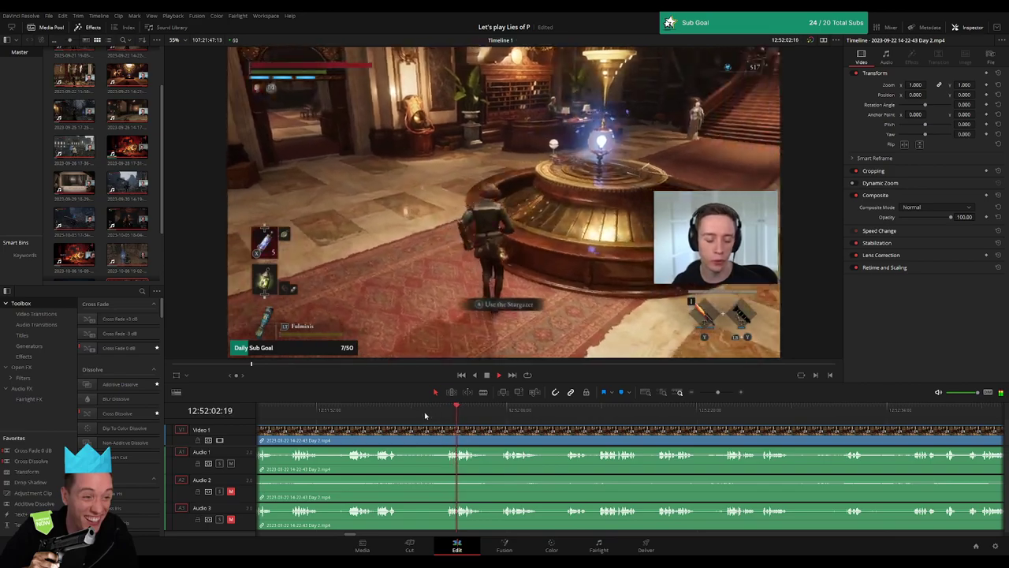
pyautogui.click(429, 411)
pyautogui.click(383, 411)
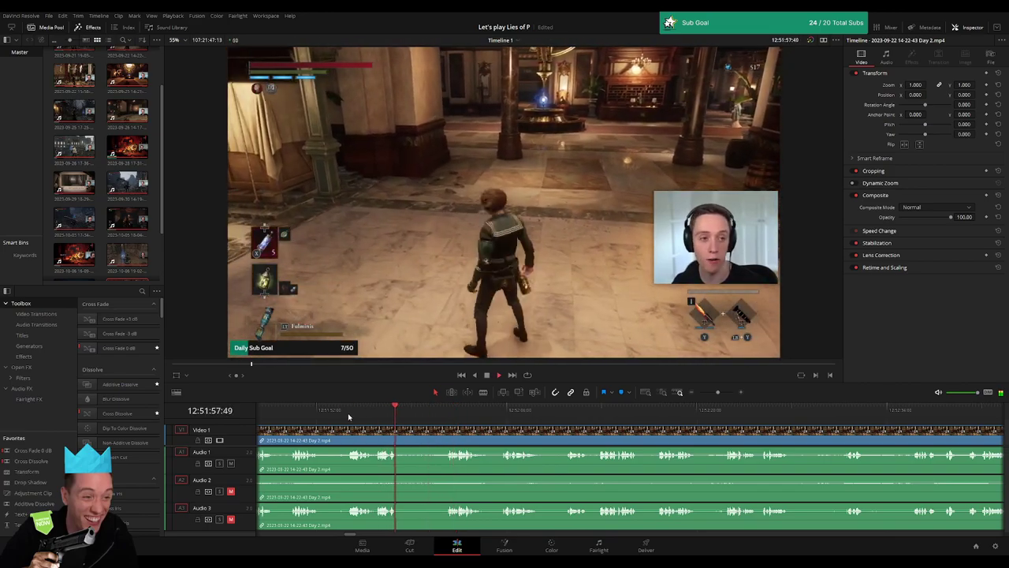
pyautogui.click(349, 411)
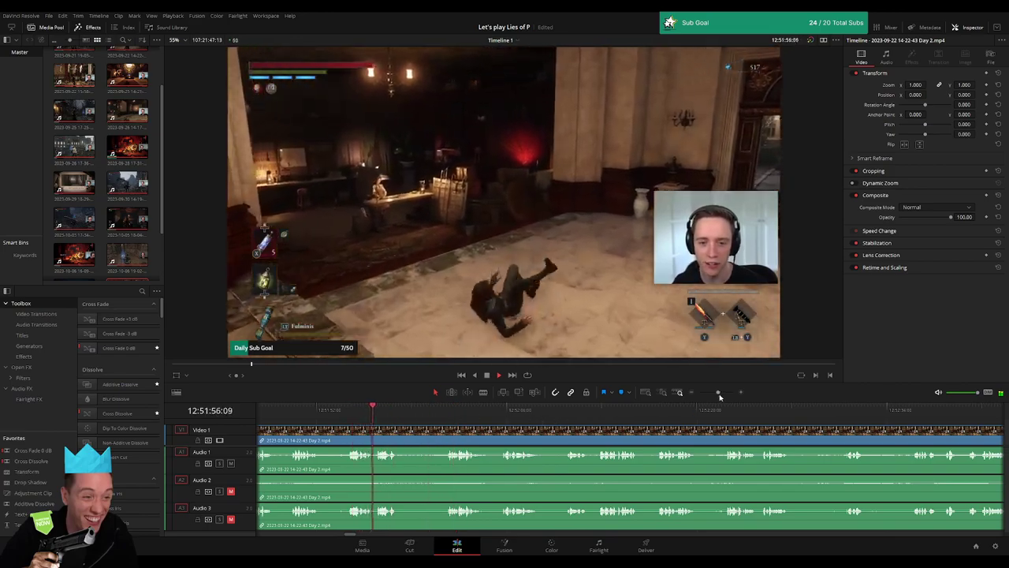
pyautogui.click(720, 392)
pyautogui.hscroll(3, 496, 423)
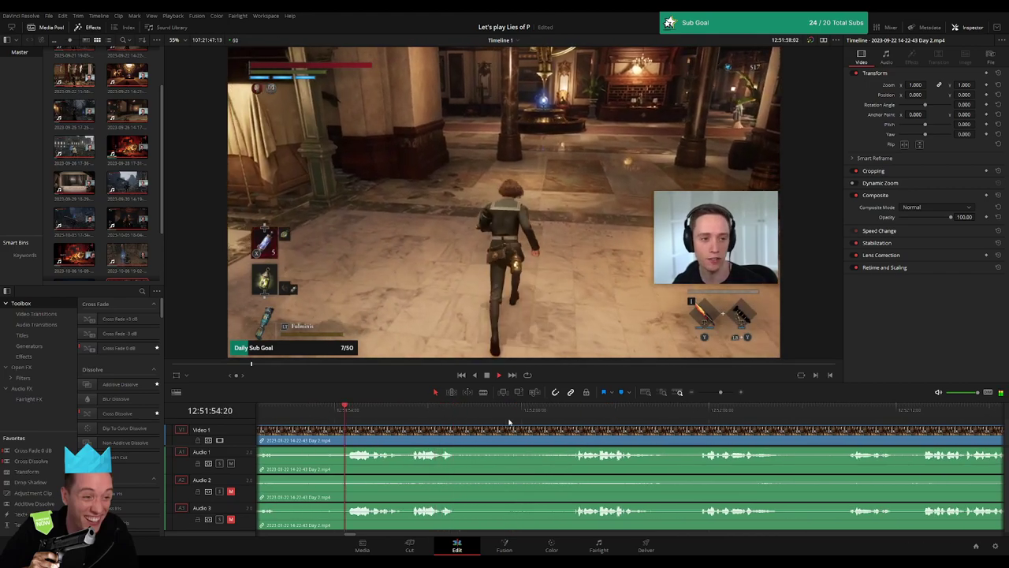
pyautogui.moveTo(573, 416); pyautogui.dragTo(553, 420)
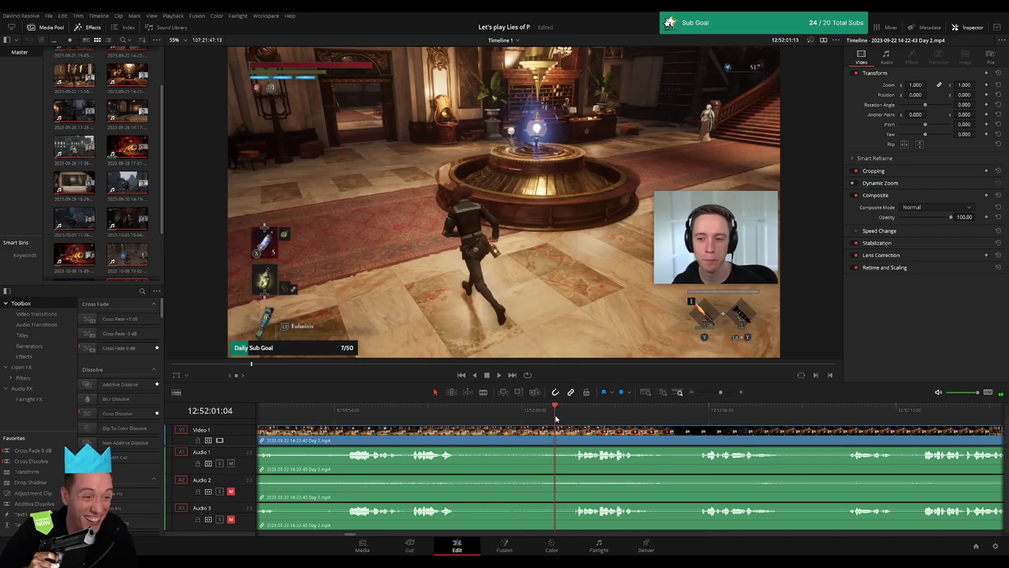
pyautogui.hotkey('ctrl', 'b')
# Add an audio fade-out before and a fade-in after the 12:52:01 cut, then preview it
pyautogui.moveTo(554, 439); pyautogui.dragTo(585, 429)
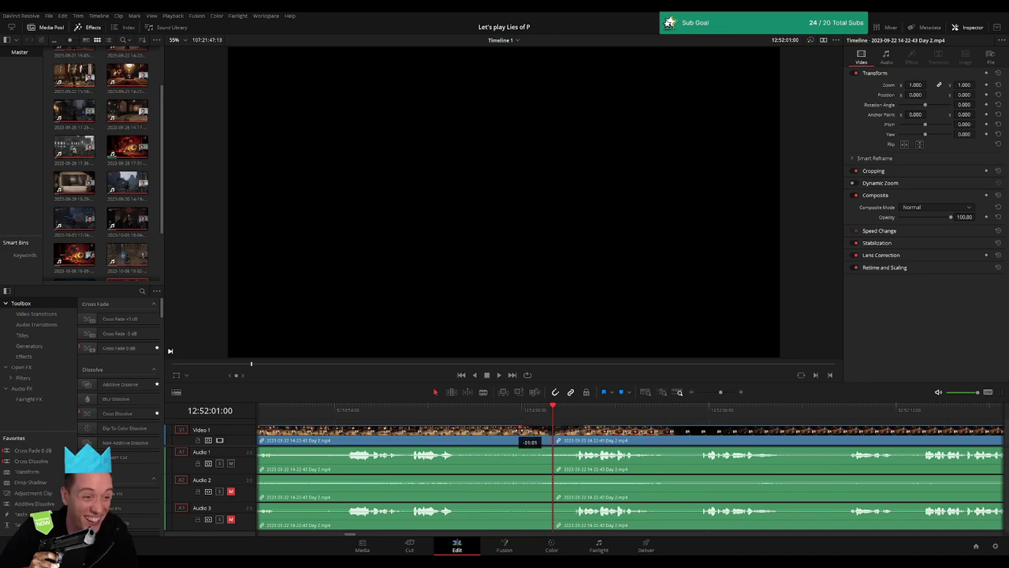
pyautogui.moveTo(550, 450); pyautogui.dragTo(514, 448)
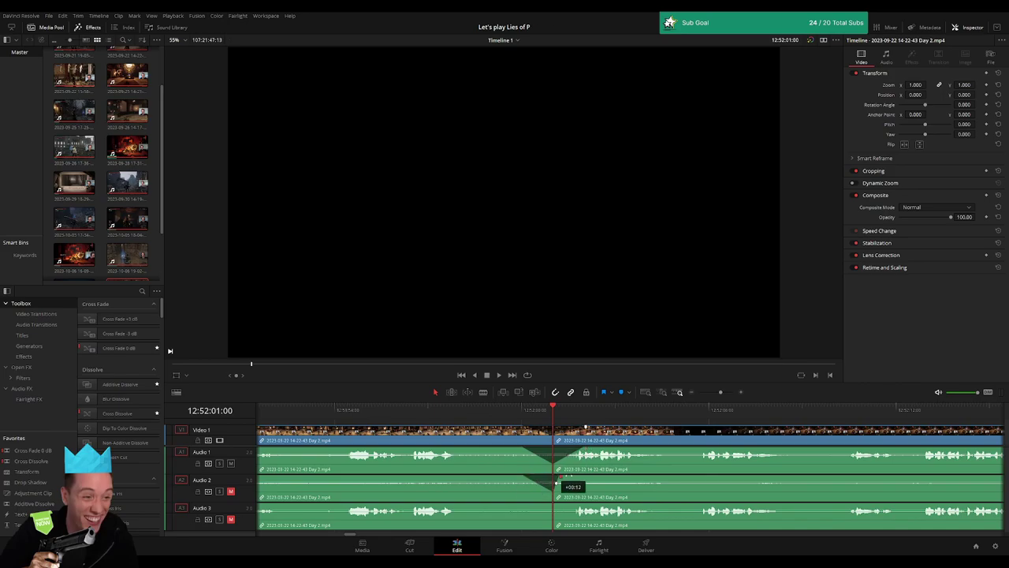
pyautogui.moveTo(561, 478); pyautogui.dragTo(587, 477)
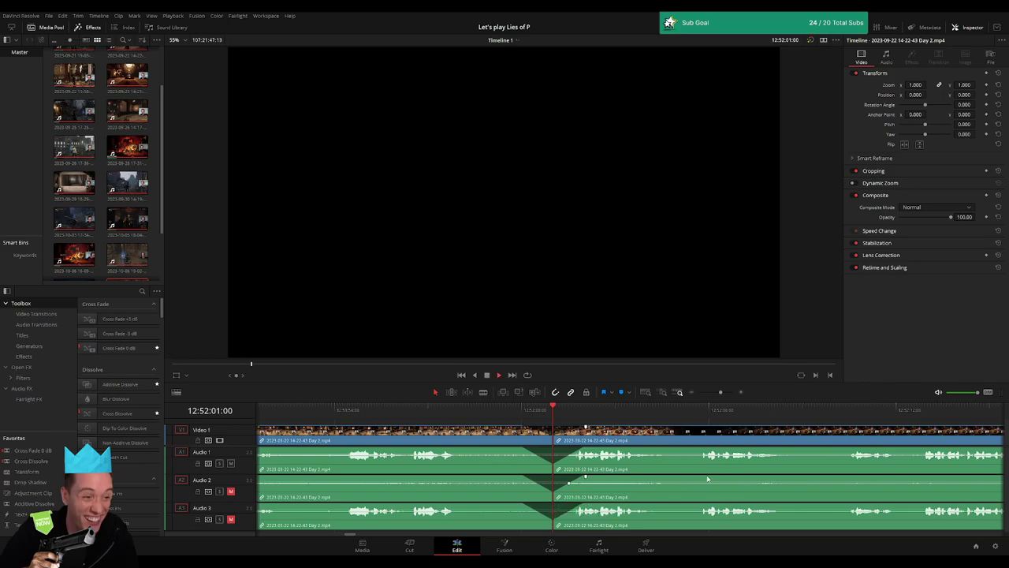
pyautogui.press('space')
pyautogui.click(687, 409)
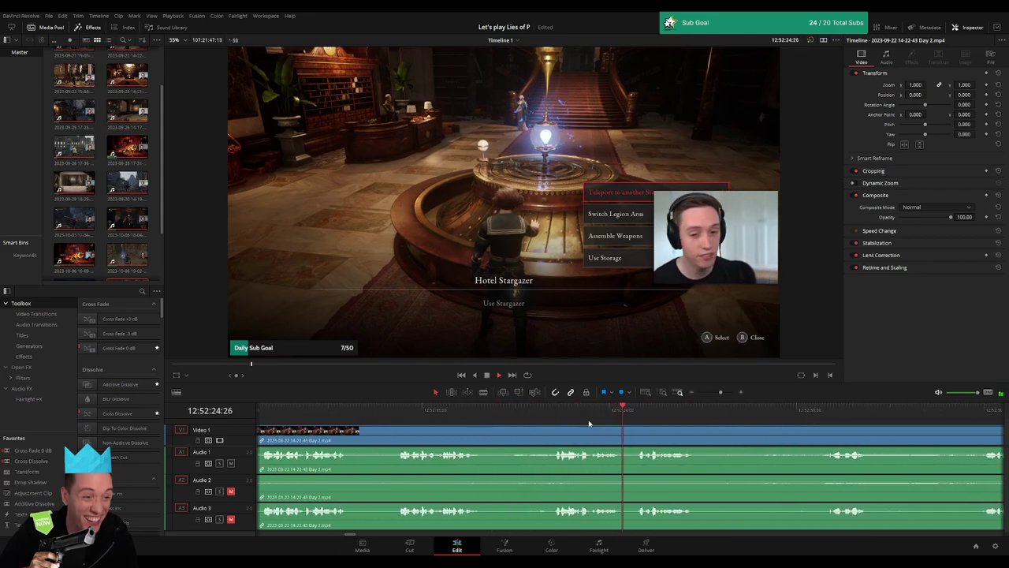
# Trim the first Day 2 clip's edit point to the chosen cut frame and play it back
pyautogui.click(554, 410)
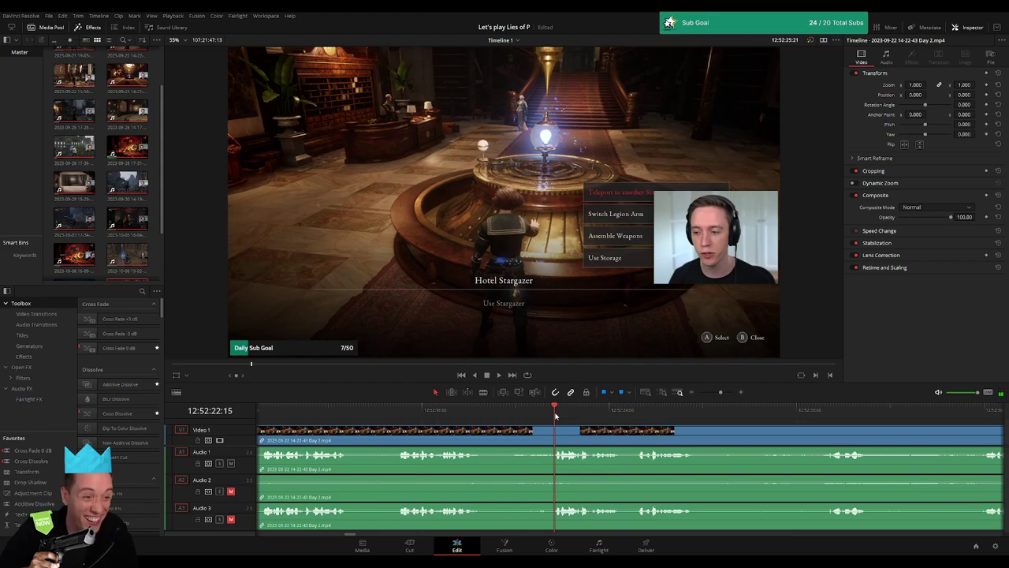
pyautogui.moveTo(556, 416); pyautogui.dragTo(532, 415)
pyautogui.moveTo(720, 392); pyautogui.dragTo(714, 392)
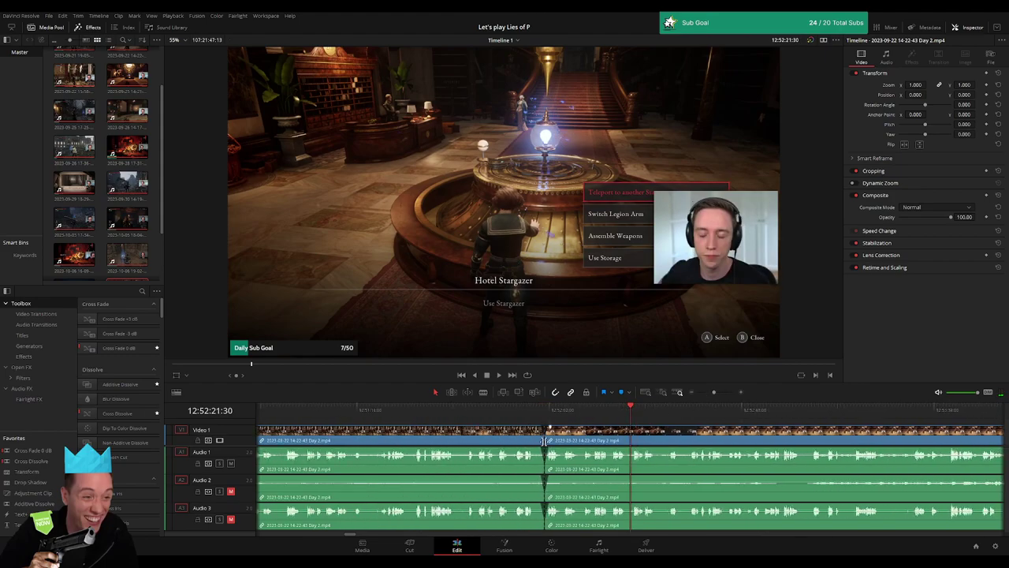
pyautogui.moveTo(542, 438); pyautogui.dragTo(630, 438)
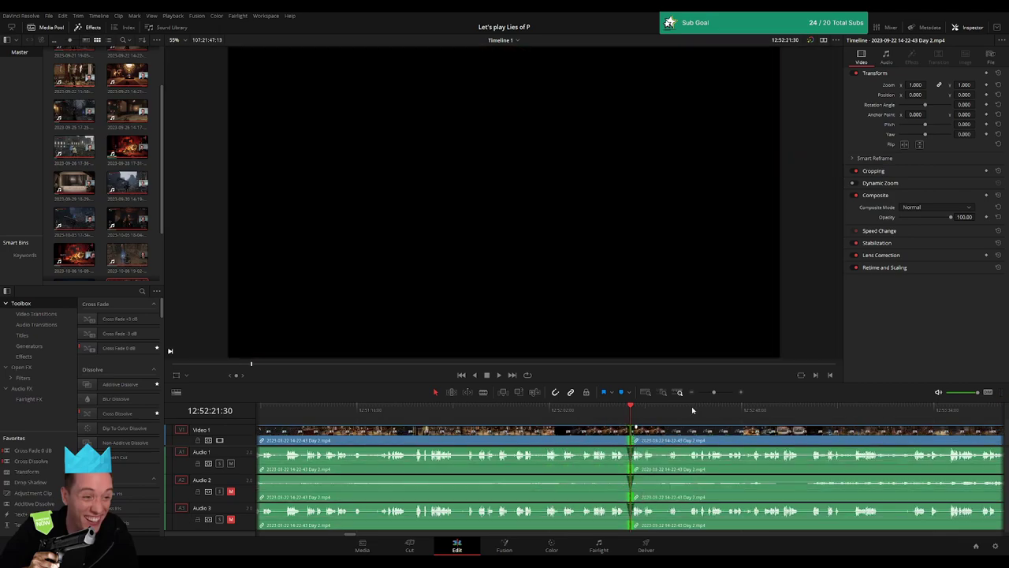
pyautogui.moveTo(718, 392); pyautogui.dragTo(717, 394)
pyautogui.press('space')
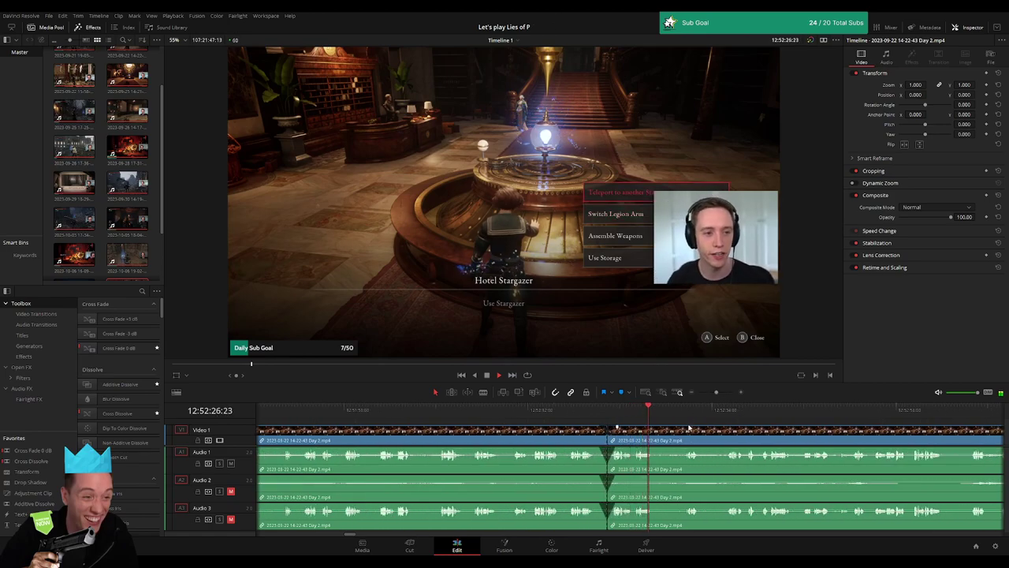
# Undo an accidental move of the next clip and zoom out to view the whole edit
pyautogui.click(690, 411)
pyautogui.moveTo(711, 432); pyautogui.dragTo(729, 424)
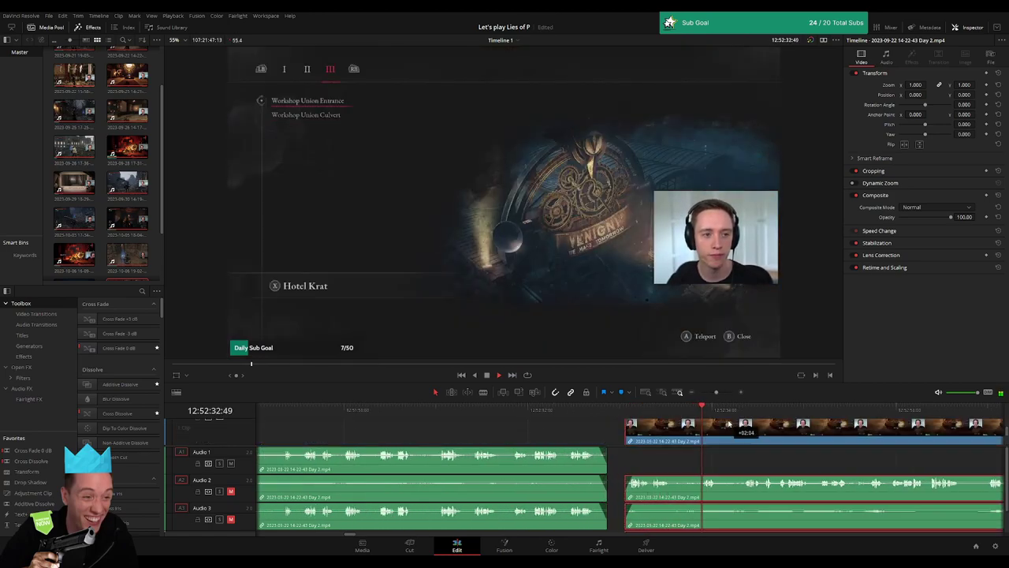
pyautogui.hotkey('ctrl', 'z')
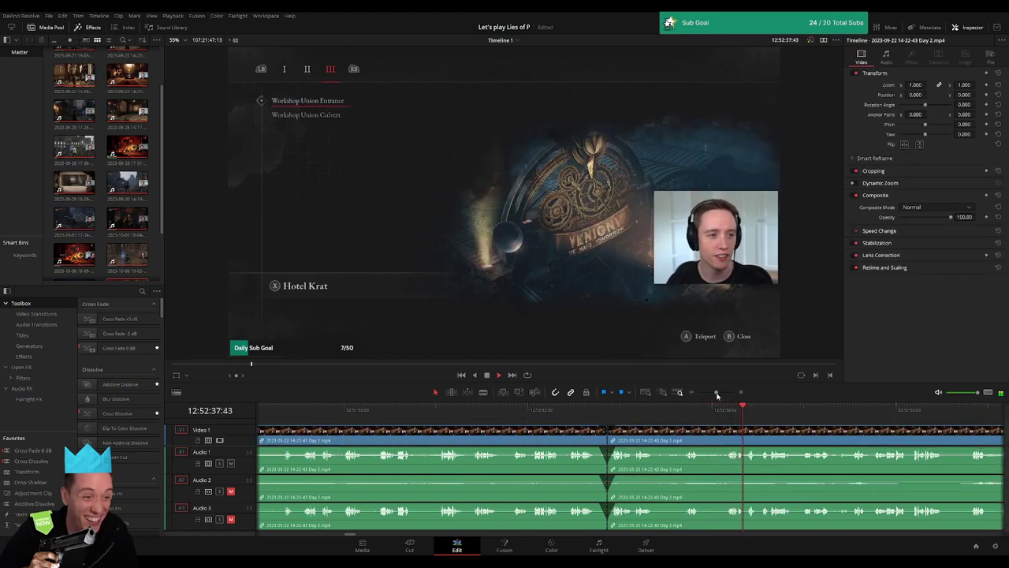
pyautogui.press('space')
pyautogui.moveTo(717, 395); pyautogui.dragTo(697, 395)
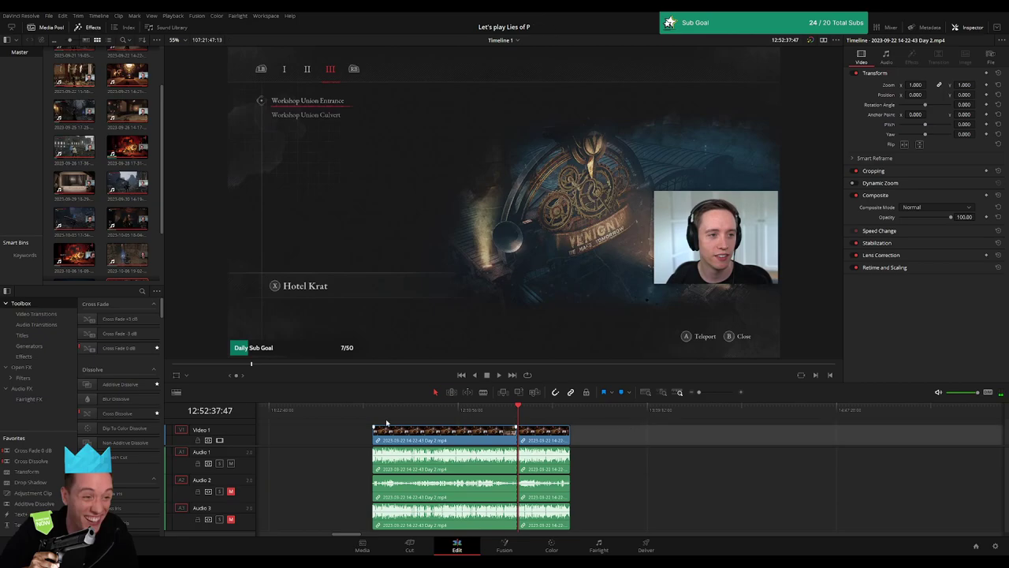
# Move the trimmed-off clip far down the timeline and box-select the part 2 clips at the end
pyautogui.hscroll(2, 616, 441)
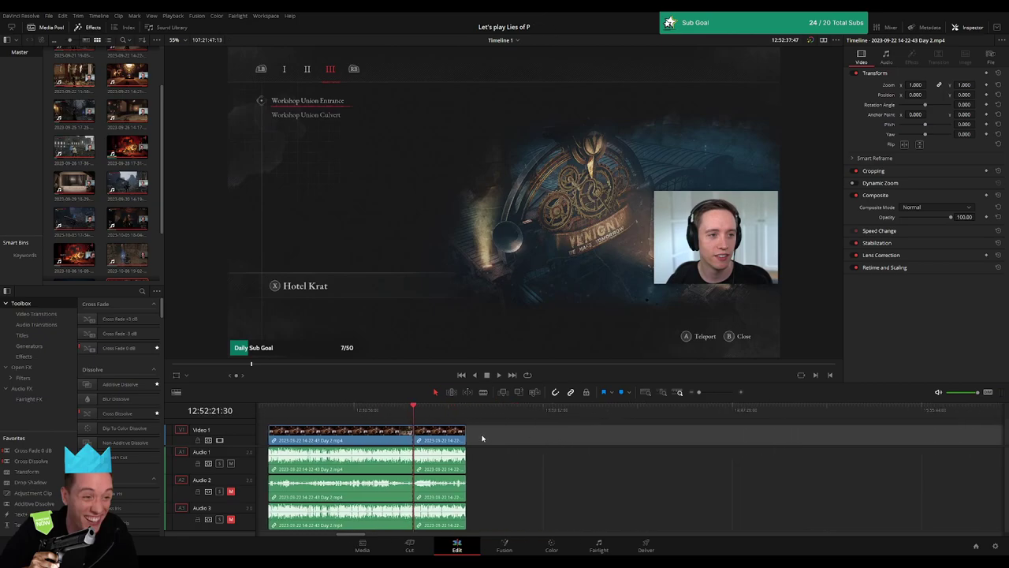
pyautogui.moveTo(424, 439); pyautogui.dragTo(963, 446)
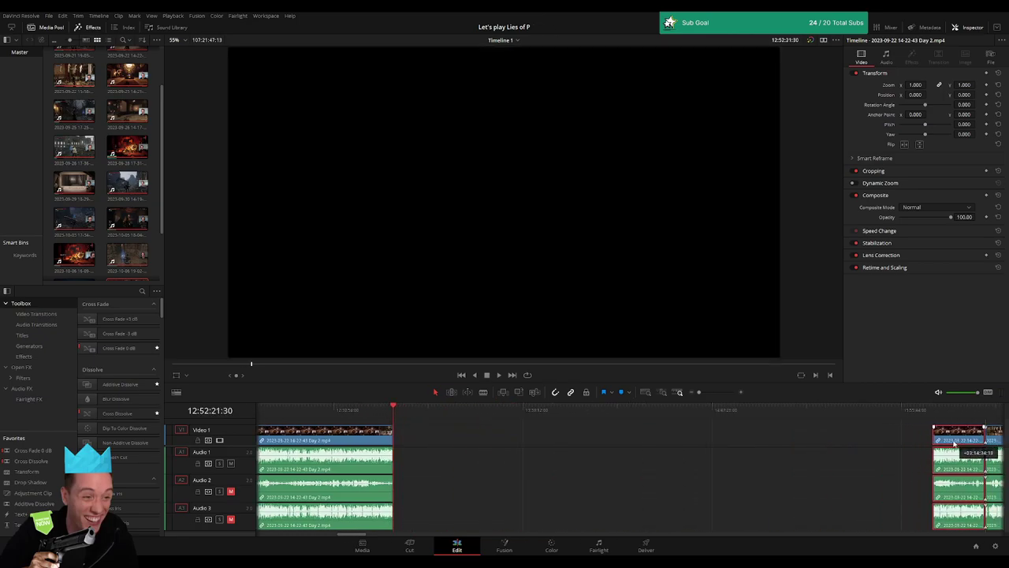
pyautogui.click(687, 452)
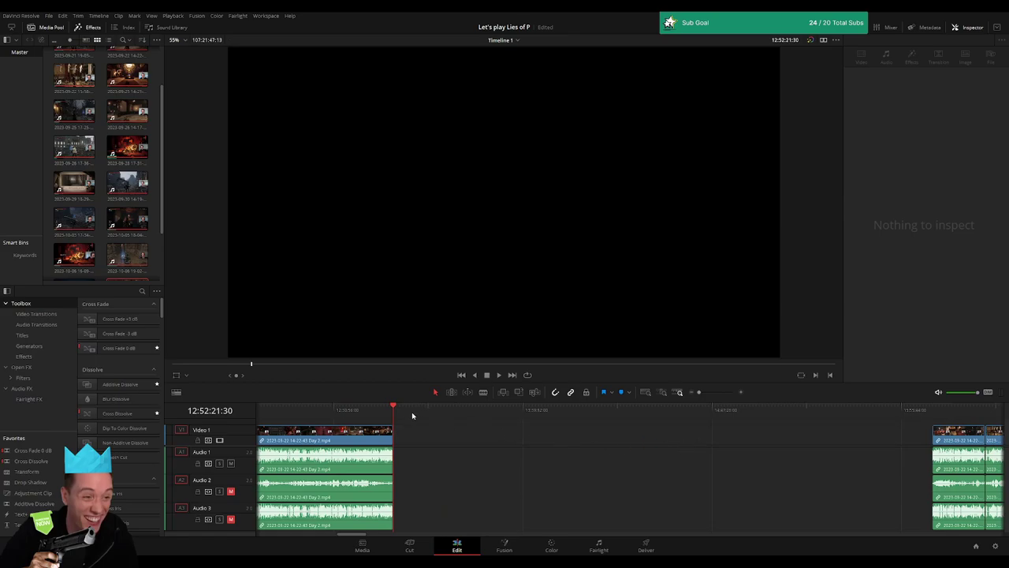
pyautogui.click(569, 427)
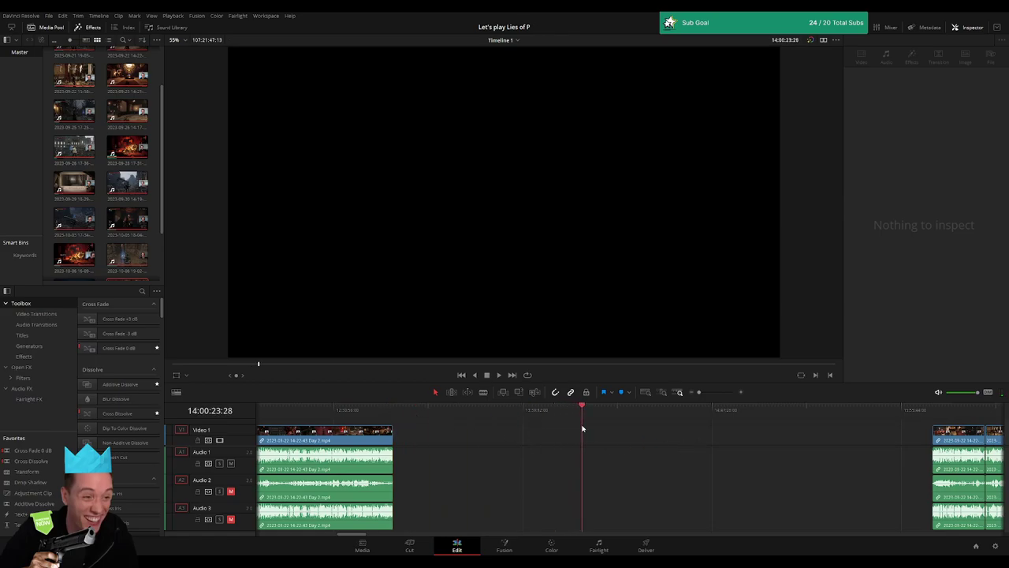
pyautogui.scroll(2, 712, 406)
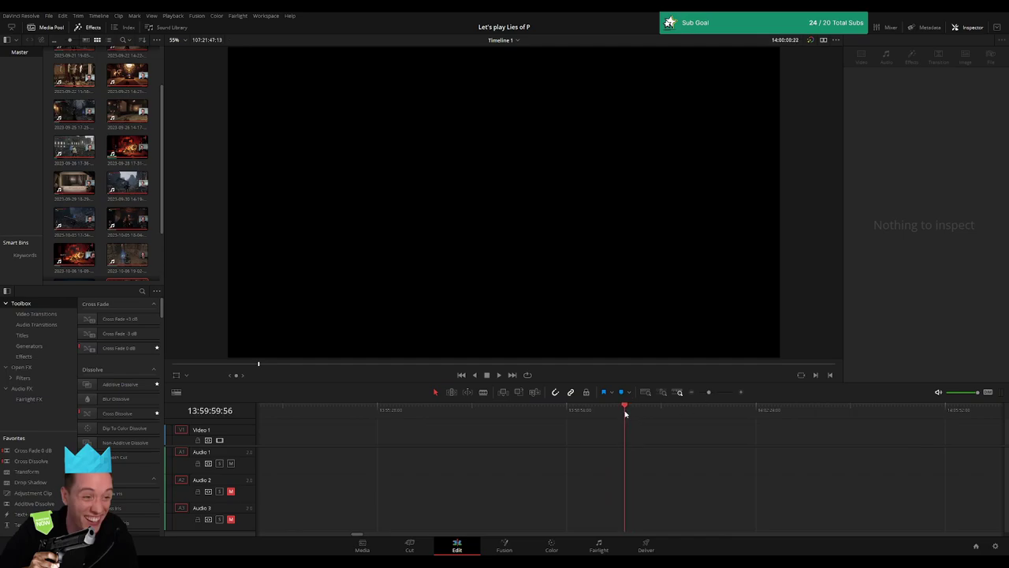
pyautogui.scroll(-3, 706, 396)
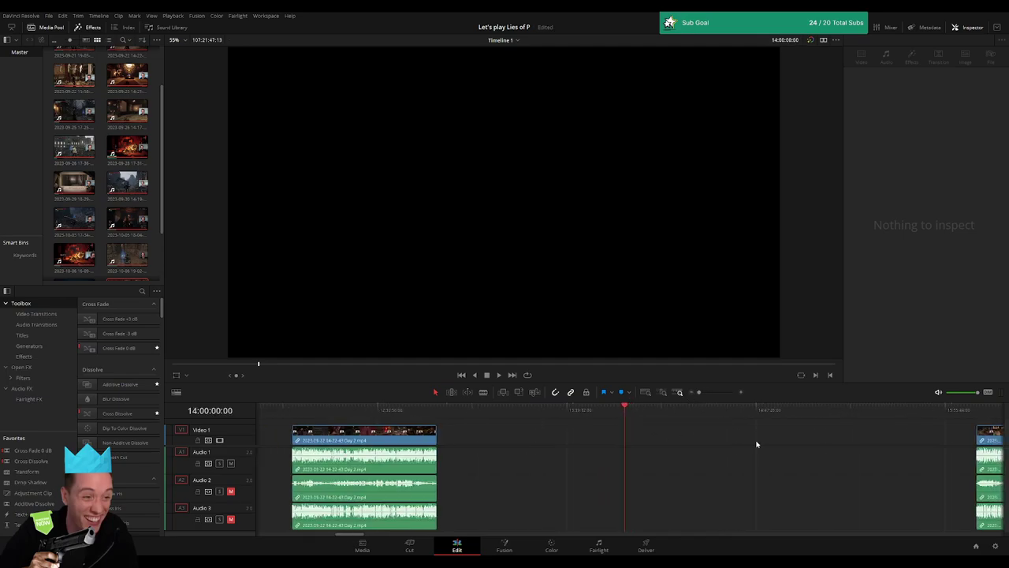
pyautogui.scroll(2, 757, 444)
pyautogui.moveTo(555, 433)
pyautogui.mouseDown()
pyautogui.moveTo(782, 446)
pyautogui.moveTo(319, 441)
pyautogui.mouseUp()
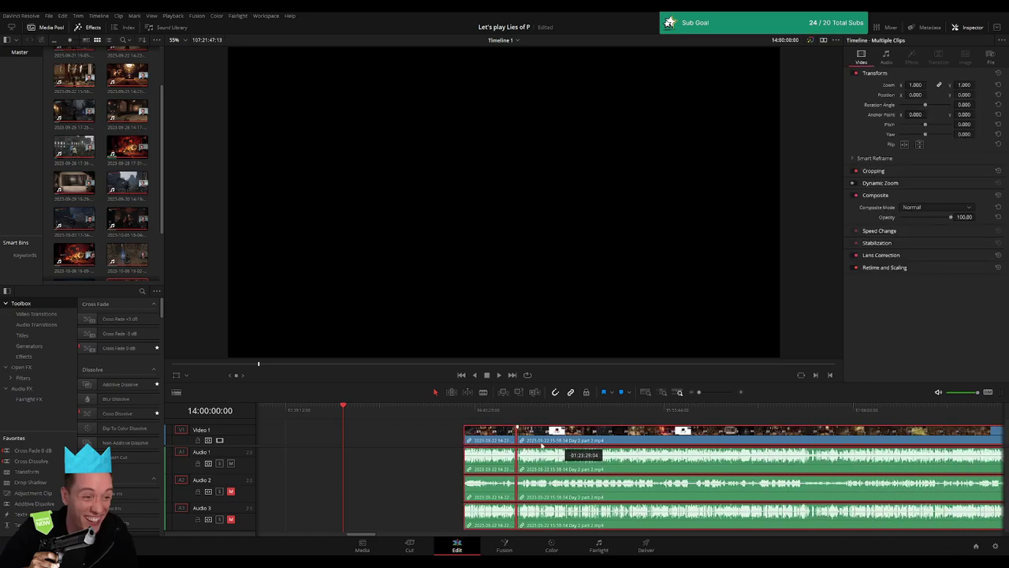
pyautogui.click(320, 442)
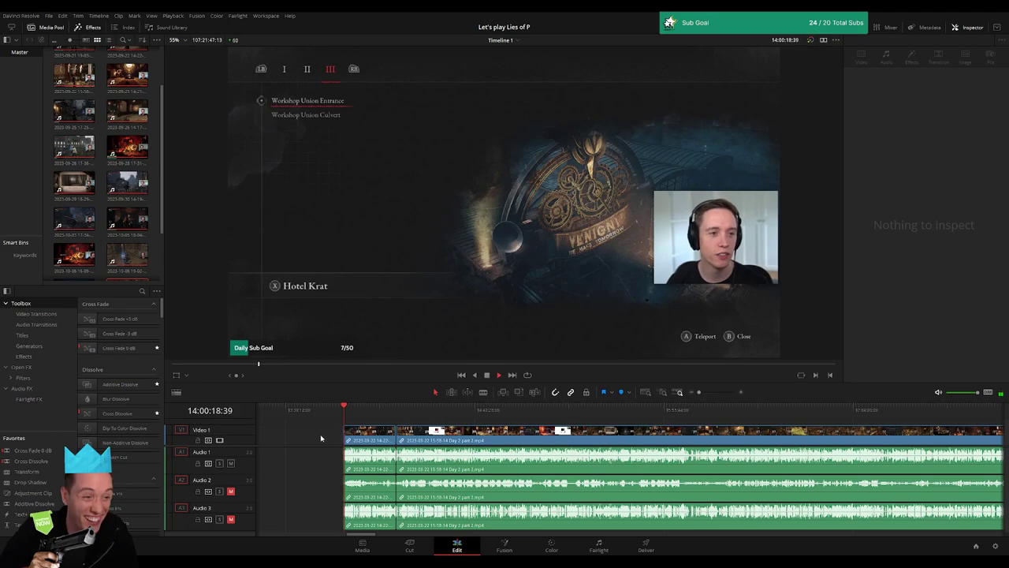
# Scrub across the join near 14:19:09 to confirm part 2 follows the Day 2 footage
pyautogui.moveTo(344, 408); pyautogui.dragTo(396, 409)
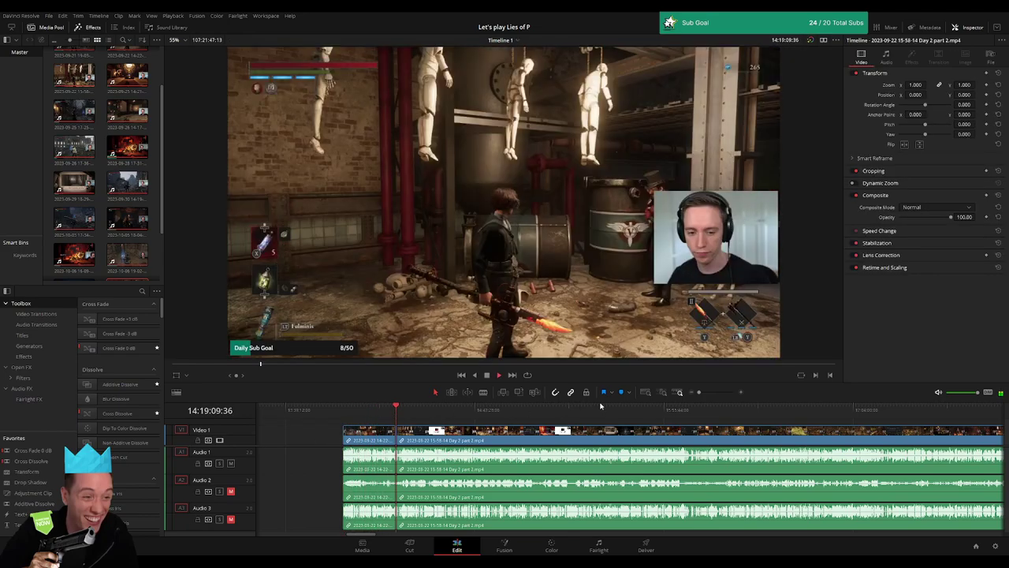
pyautogui.scroll(3, 600, 405)
pyautogui.click(597, 419)
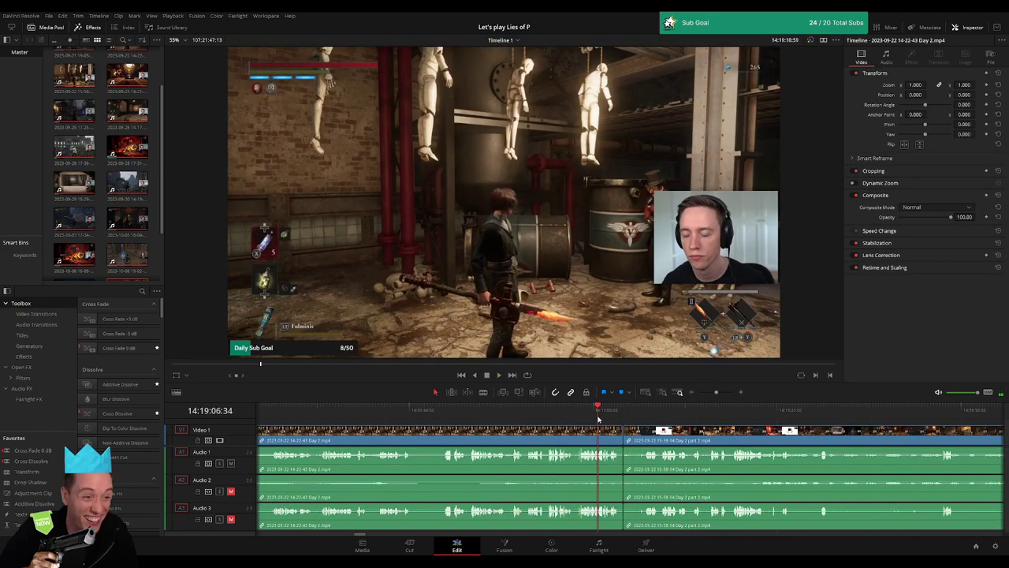
pyautogui.moveTo(598, 419); pyautogui.dragTo(607, 416)
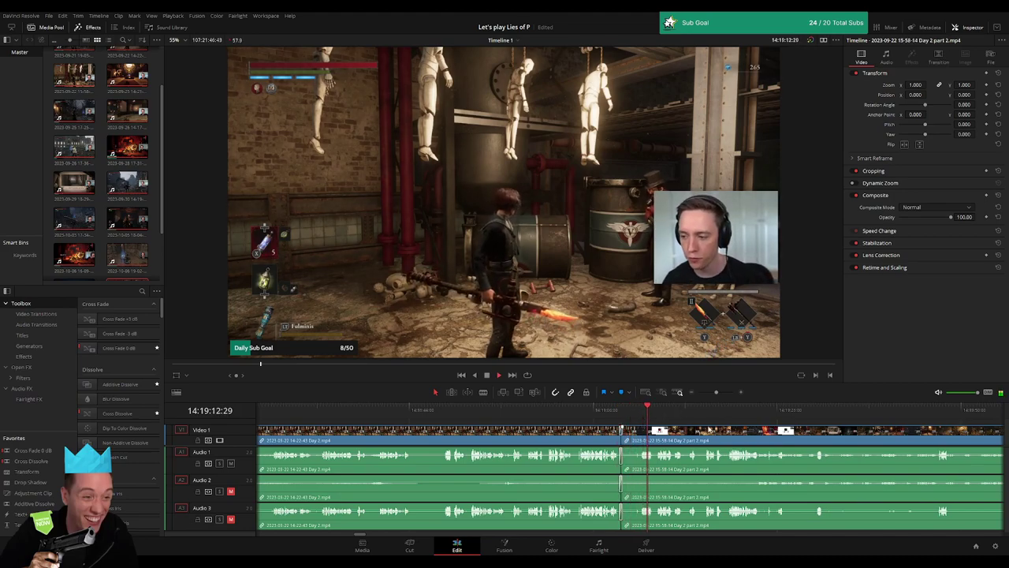
pyautogui.click(630, 421)
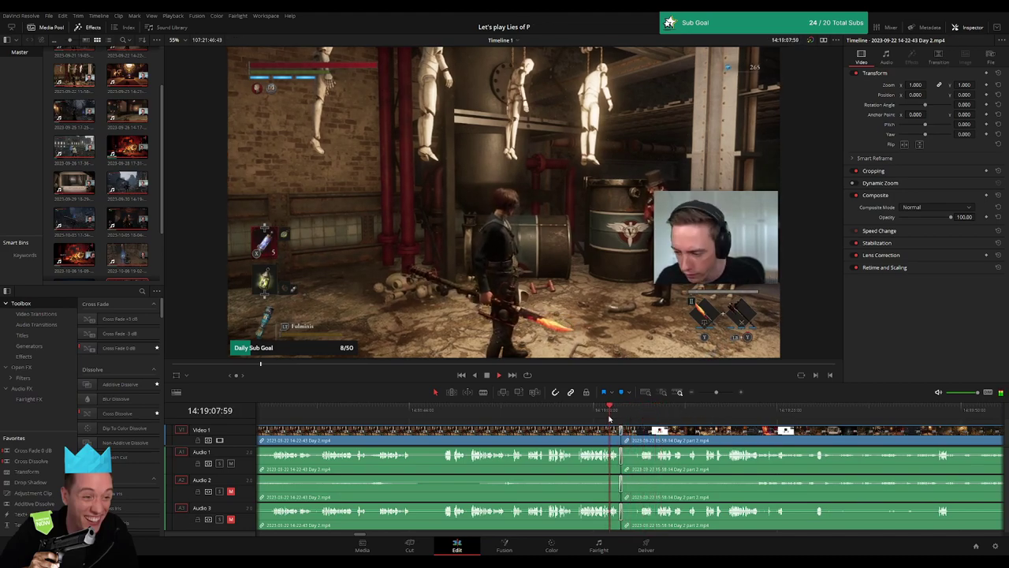
pyautogui.scroll(-3, 679, 433)
pyautogui.hscroll(3, 679, 430)
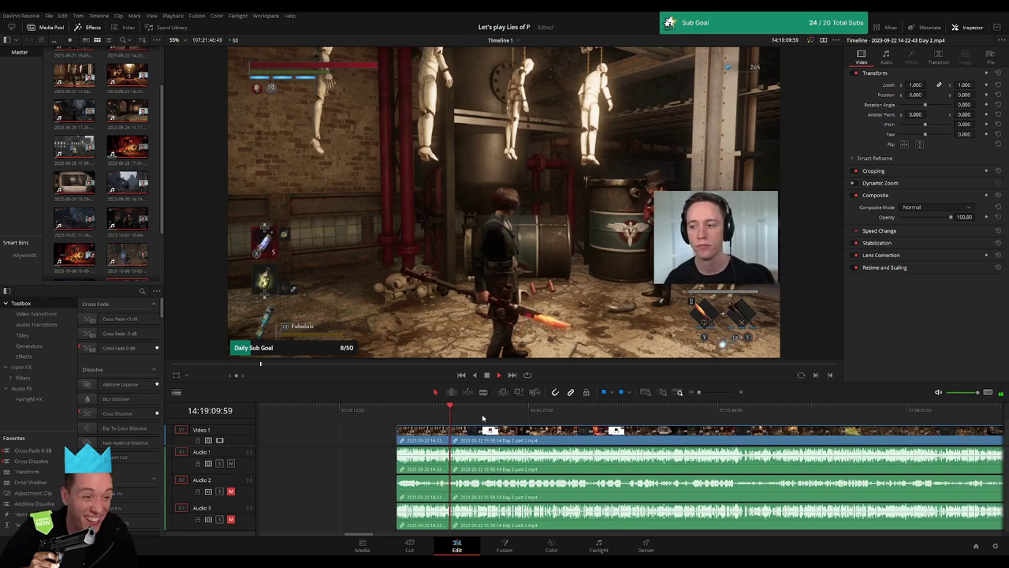
pyautogui.hscroll(-3, 415, 415)
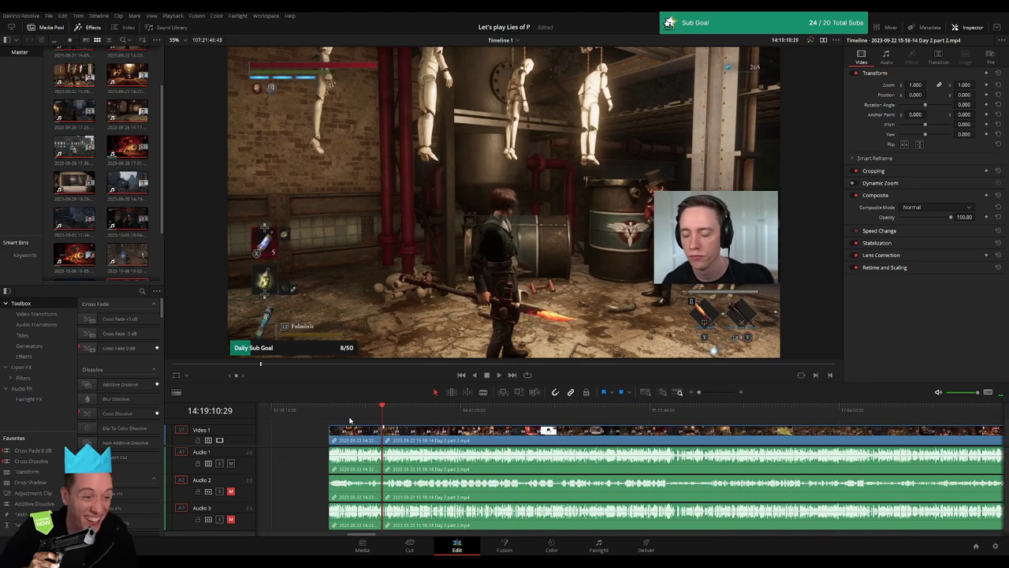
pyautogui.press('Home')
pyautogui.moveTo(387, 412)
pyautogui.mouseDown()
pyautogui.moveTo(477, 422)
pyautogui.moveTo(473, 412)
pyautogui.mouseUp()
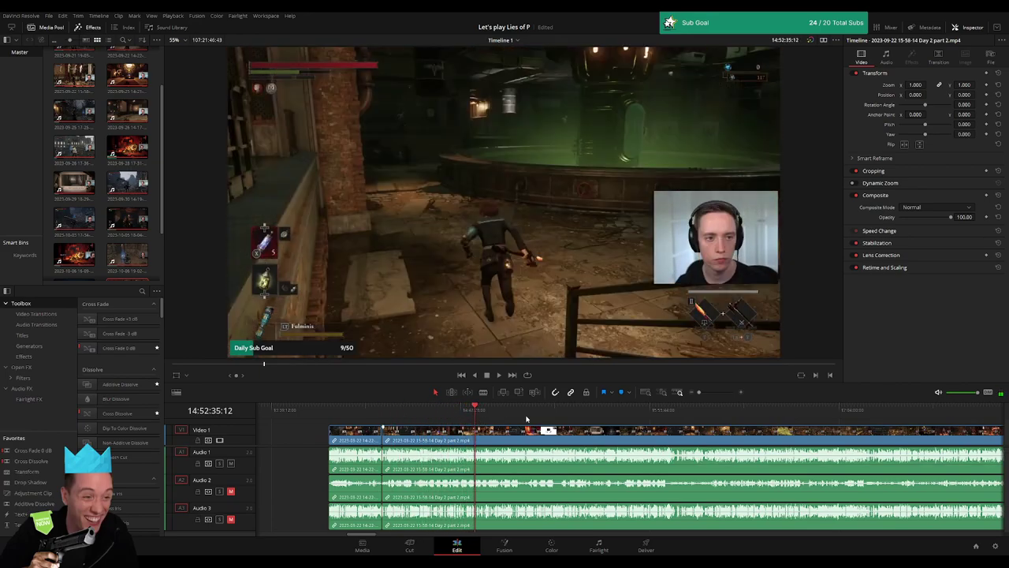
pyautogui.moveTo(691, 392); pyautogui.dragTo(715, 394)
pyautogui.click(593, 411)
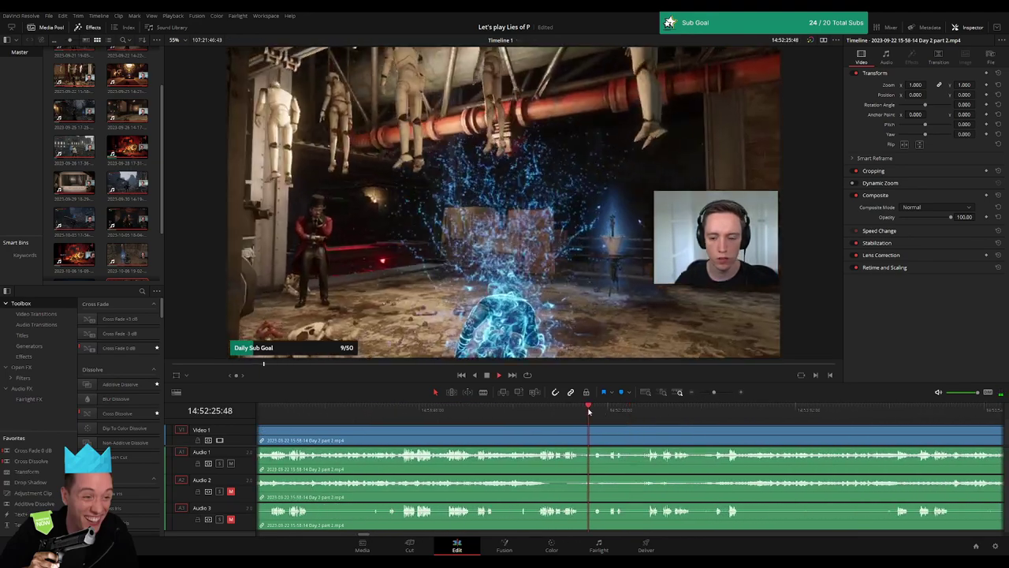
pyautogui.press('space')
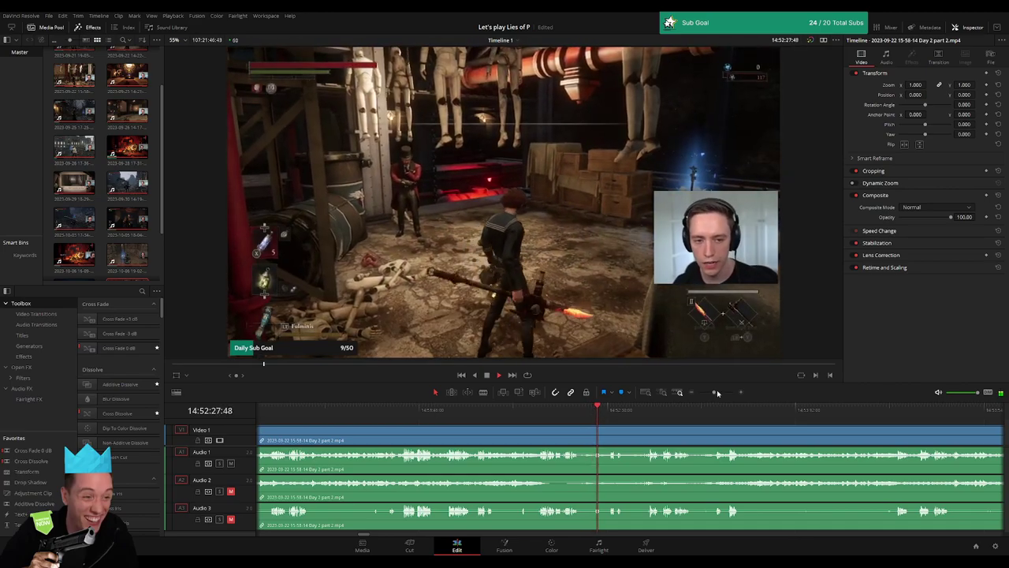
pyautogui.scroll(1, 470, 412)
pyautogui.click(470, 412)
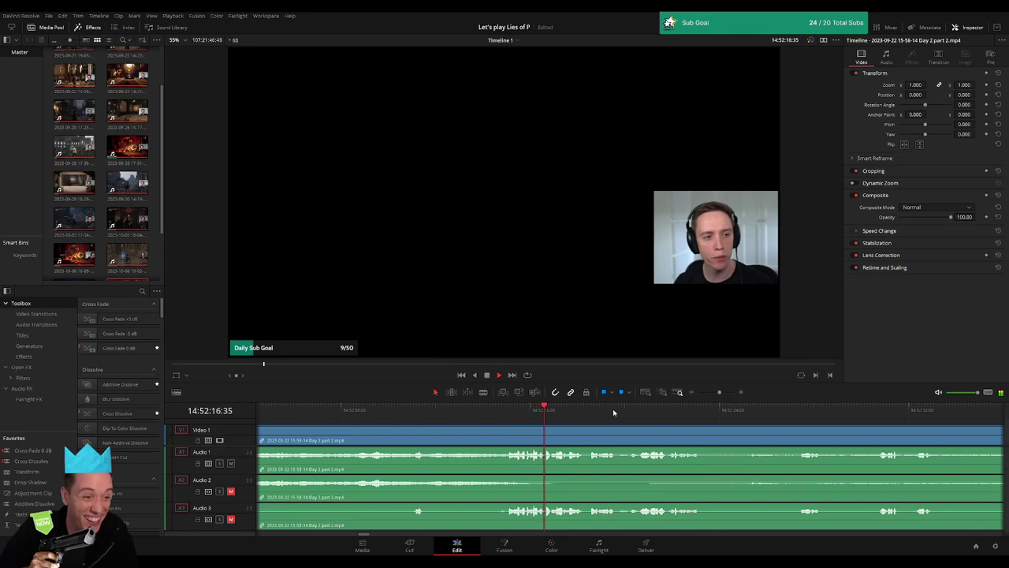
pyautogui.click(770, 410)
pyautogui.hscroll(3, 836, 433)
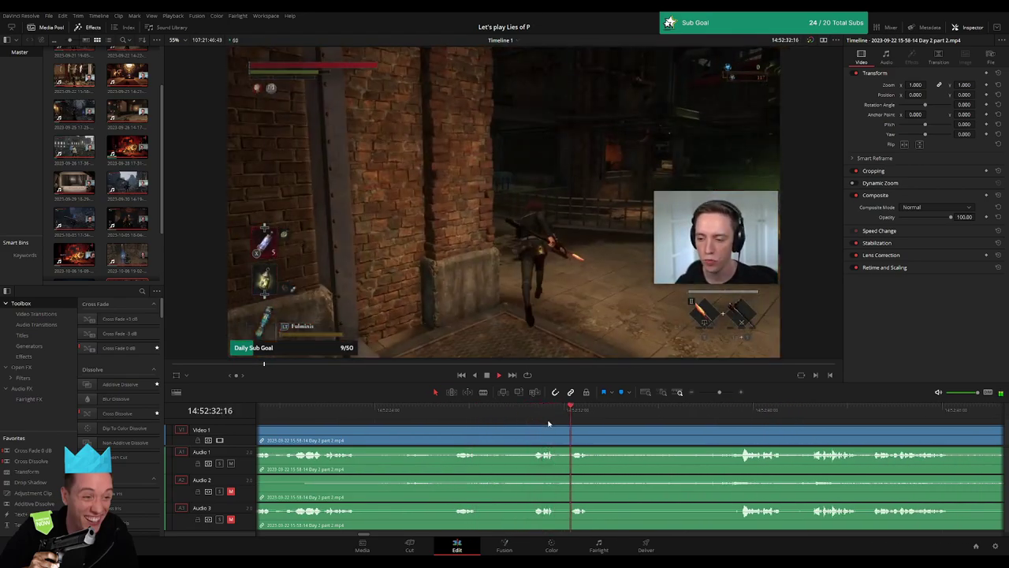
pyautogui.click(530, 416)
pyautogui.click(723, 392)
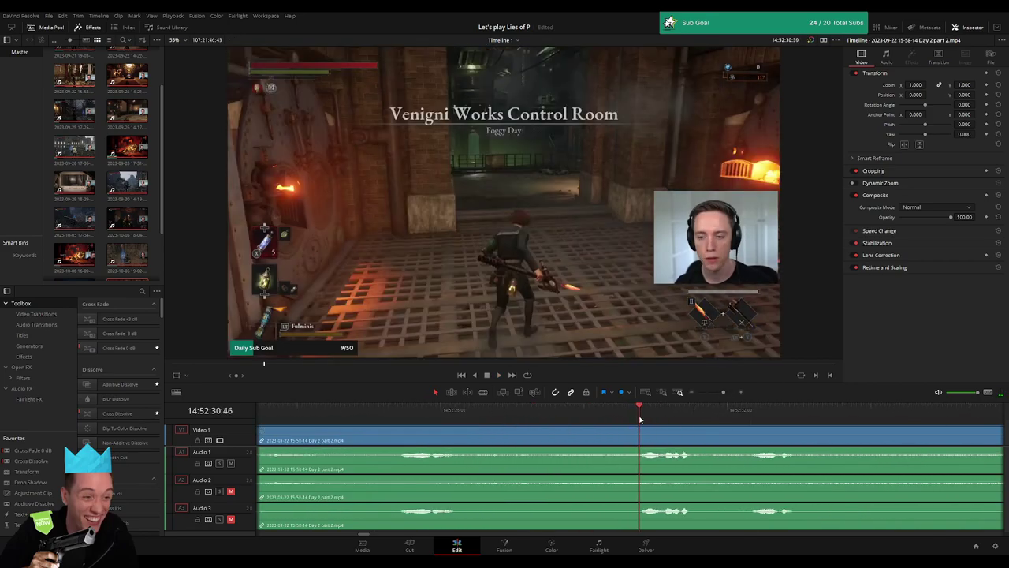
pyautogui.moveTo(639, 419)
pyautogui.mouseDown()
pyautogui.moveTo(553, 433)
pyautogui.moveTo(548, 449)
pyautogui.moveTo(633, 432)
pyautogui.moveTo(552, 436)
pyautogui.mouseUp()
# Split the clip at 14:52:29:30 and fade Audio 1 out and back in at the cut
pyautogui.click(552, 436)
pyautogui.press('a')
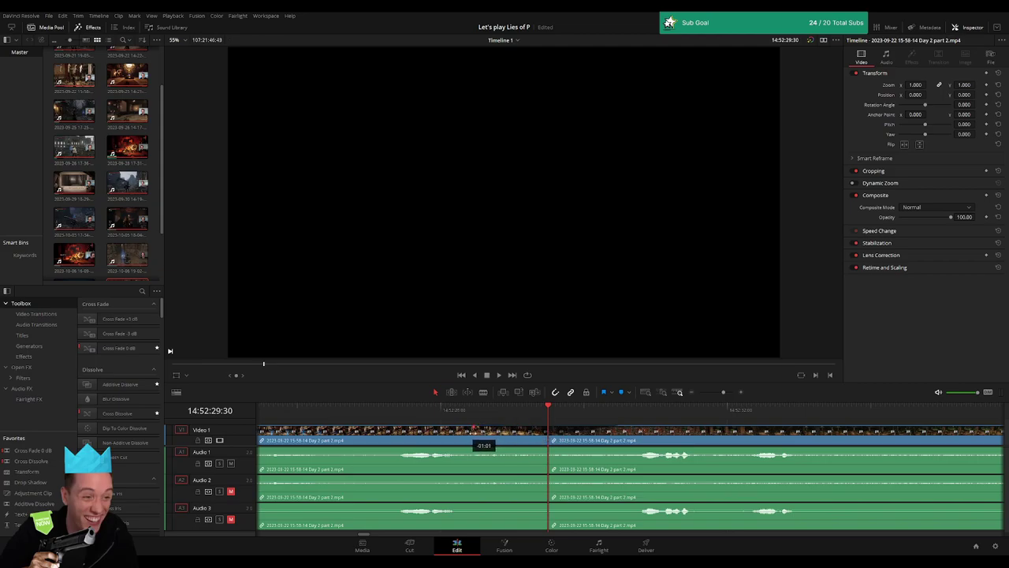
pyautogui.moveTo(544, 449); pyautogui.dragTo(476, 450)
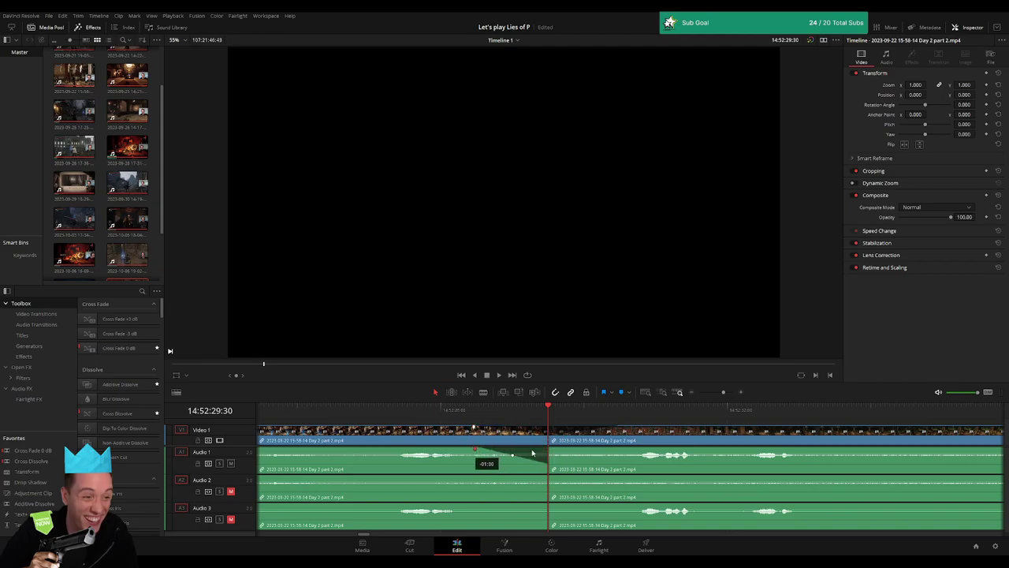
pyautogui.moveTo(549, 450); pyautogui.dragTo(626, 449)
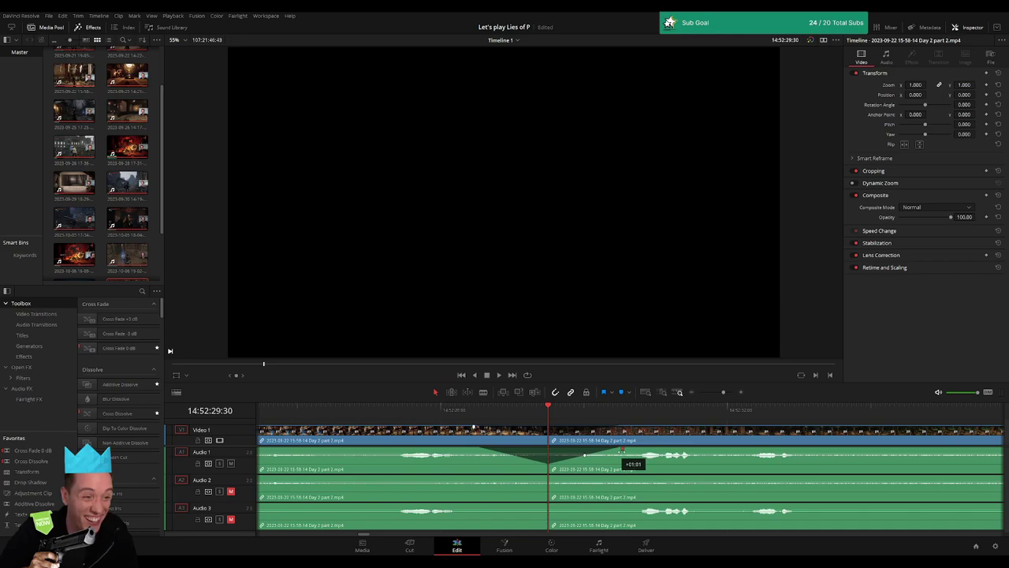
# Add matching fade-out and fade-in ramps on Audio 2 and Audio 3, then play across the cut
pyautogui.moveTo(548, 477); pyautogui.dragTo(488, 477)
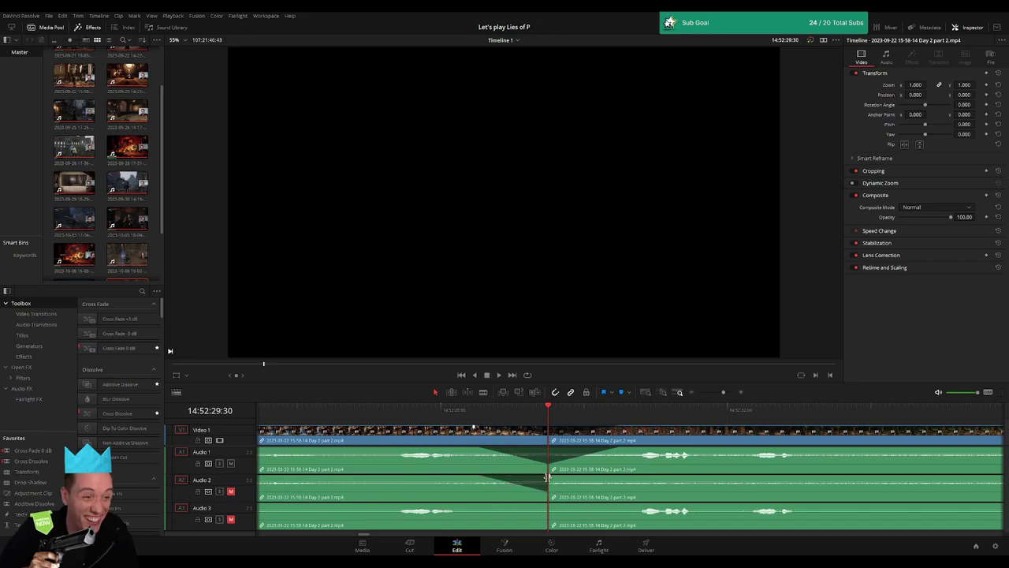
pyautogui.moveTo(549, 477); pyautogui.dragTo(612, 478)
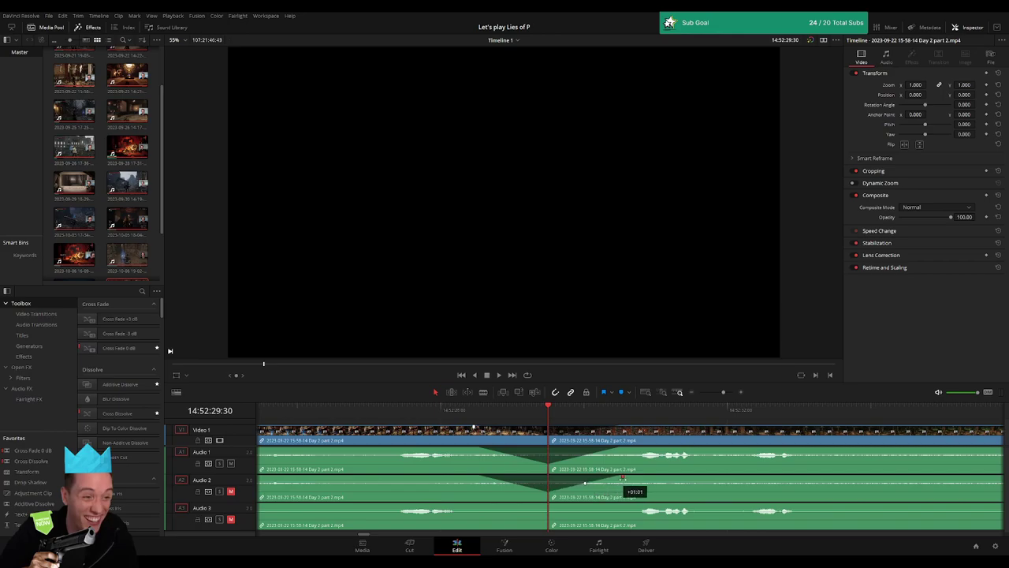
pyautogui.moveTo(545, 505); pyautogui.dragTo(500, 505)
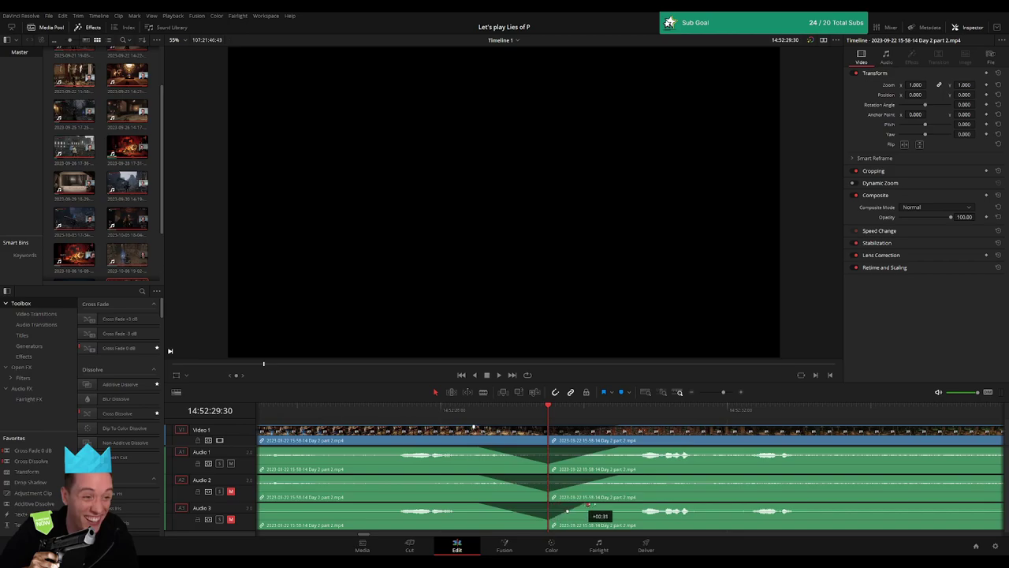
pyautogui.moveTo(591, 505); pyautogui.dragTo(617, 506)
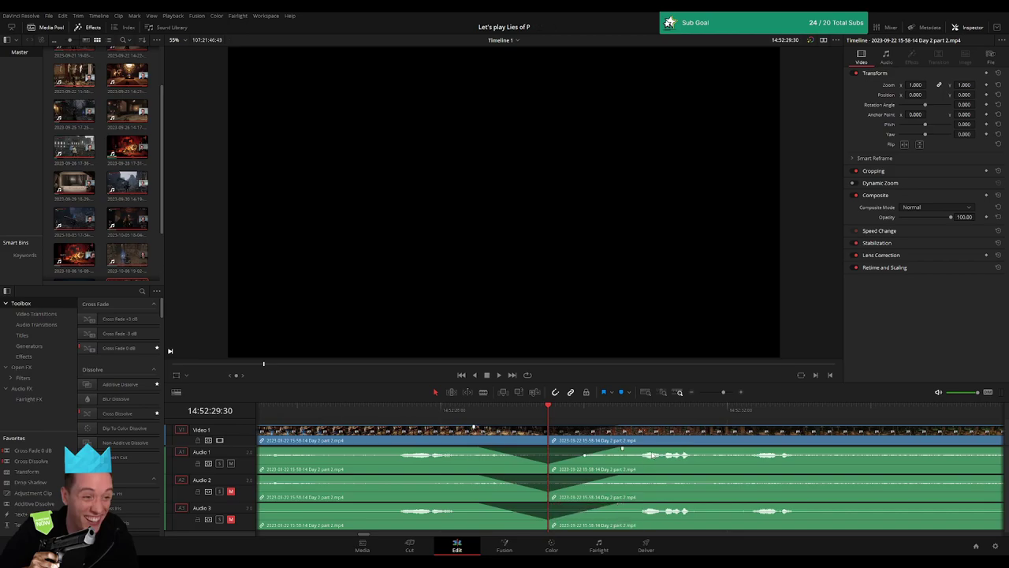
pyautogui.press('space')
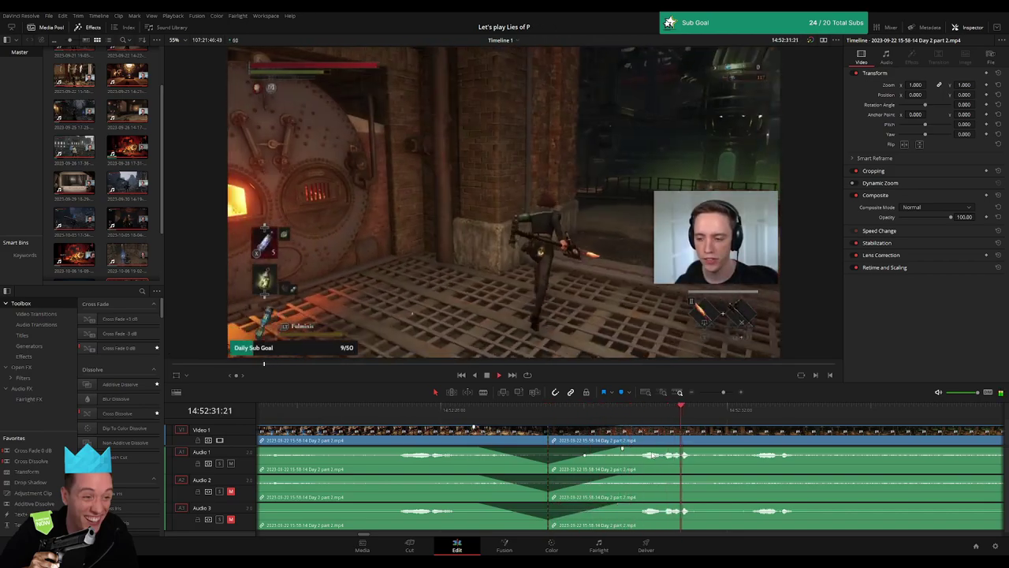
# Slide the long Day 2 part 2 clip left to start at 16:00:00:00 and play from there
pyautogui.moveTo(723, 392); pyautogui.dragTo(699, 392)
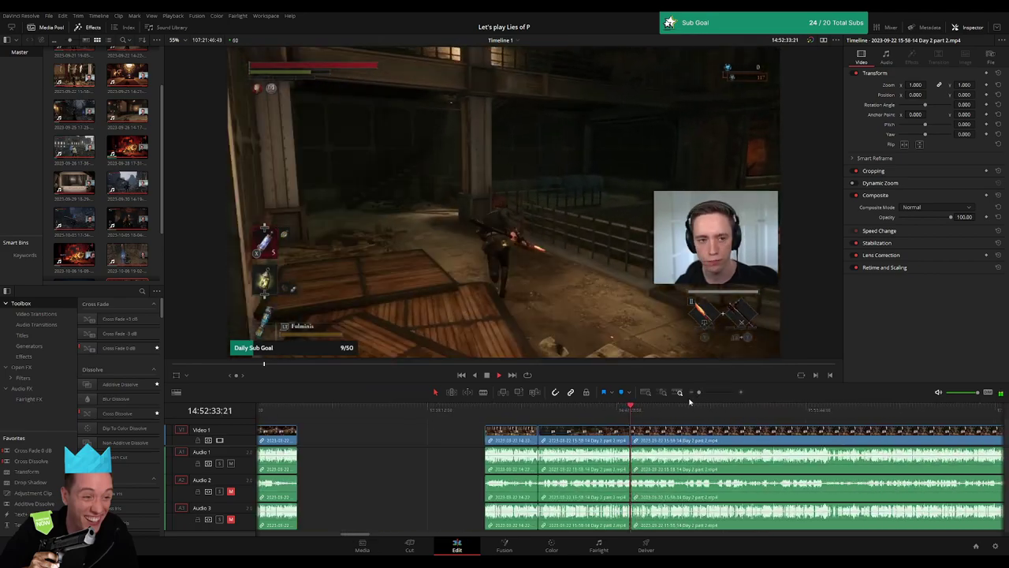
pyautogui.hscroll(3, 689, 402)
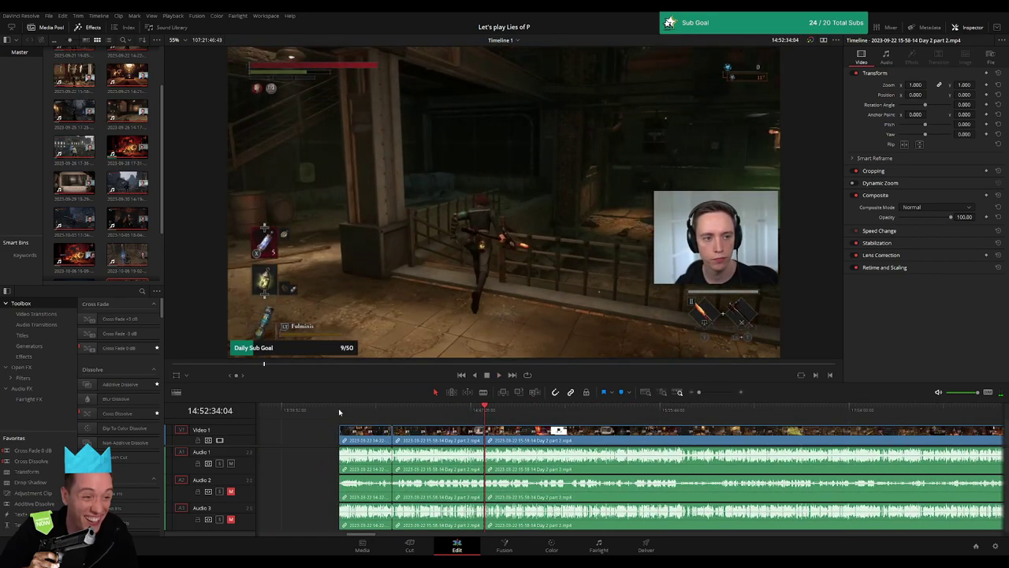
pyautogui.click(340, 410)
pyautogui.hscroll(3, 704, 444)
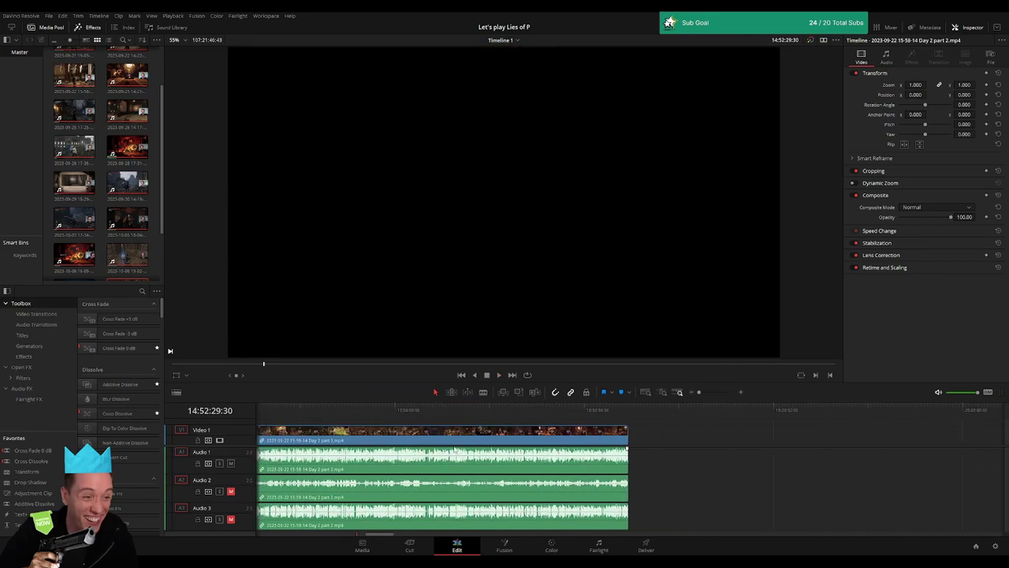
pyautogui.moveTo(684, 440); pyautogui.dragTo(598, 446)
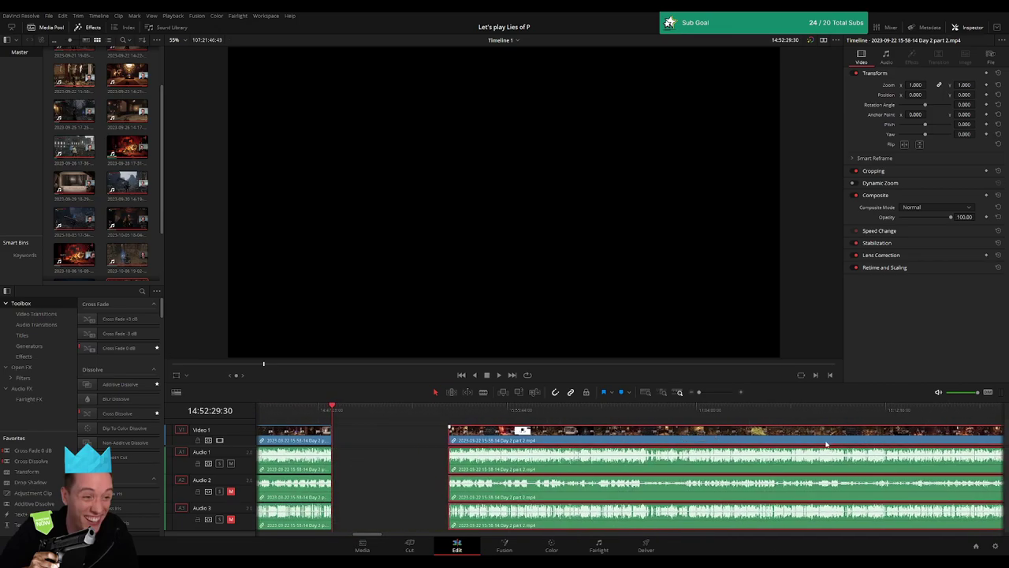
pyautogui.hotkey('ctrl', 'z')
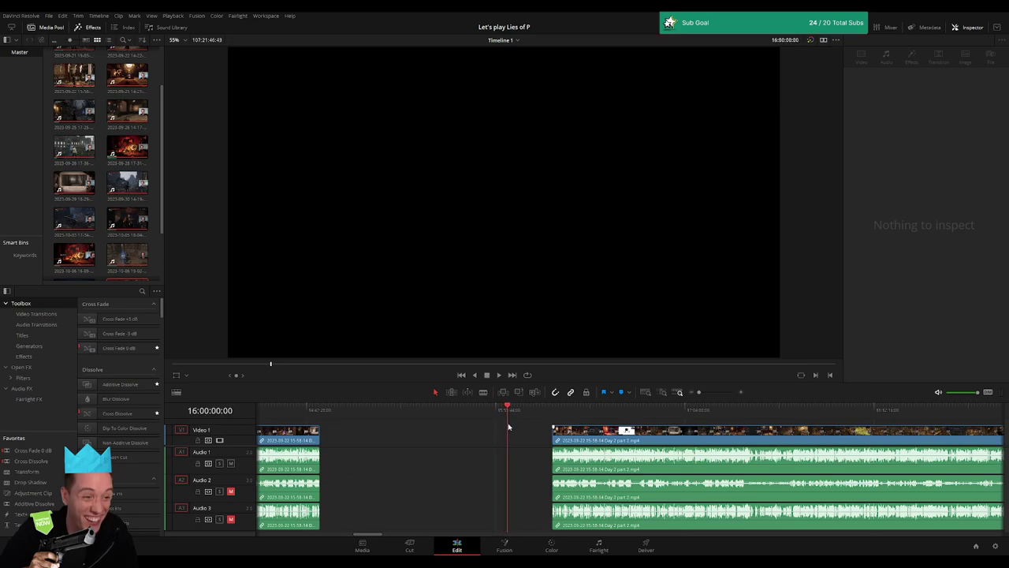
pyautogui.moveTo(558, 432); pyautogui.dragTo(514, 432)
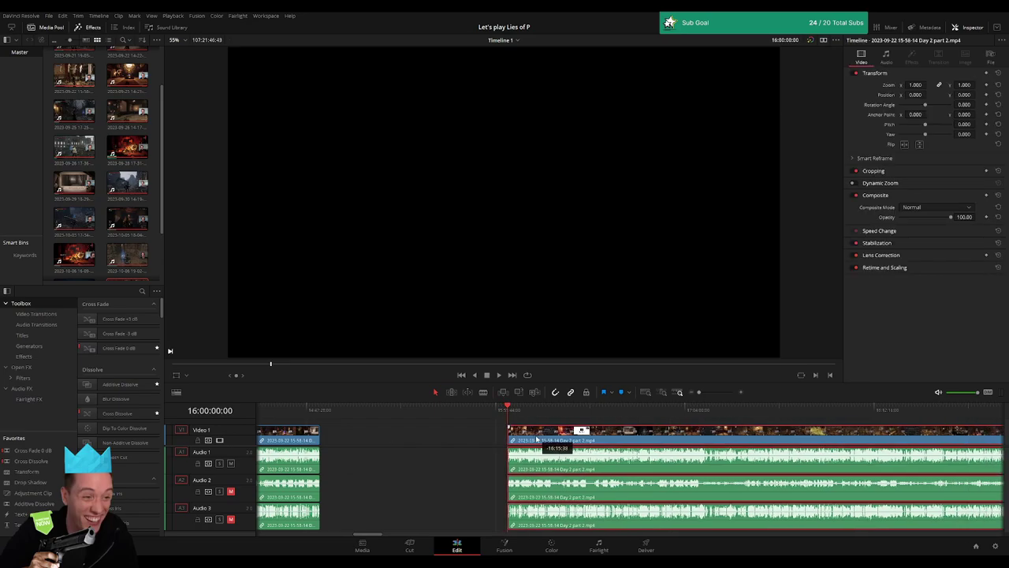
pyautogui.press('space')
pyautogui.hscroll(3, 483, 432)
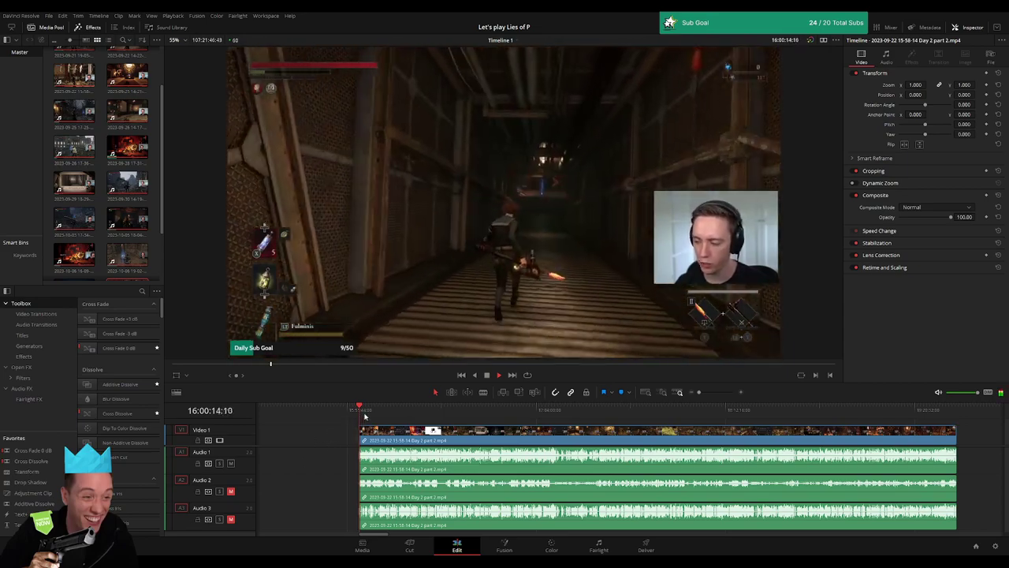
# Scrub and zoom in to park the playhead on the cut point at 16:52:10:00
pyautogui.moveTo(366, 423); pyautogui.dragTo(504, 419)
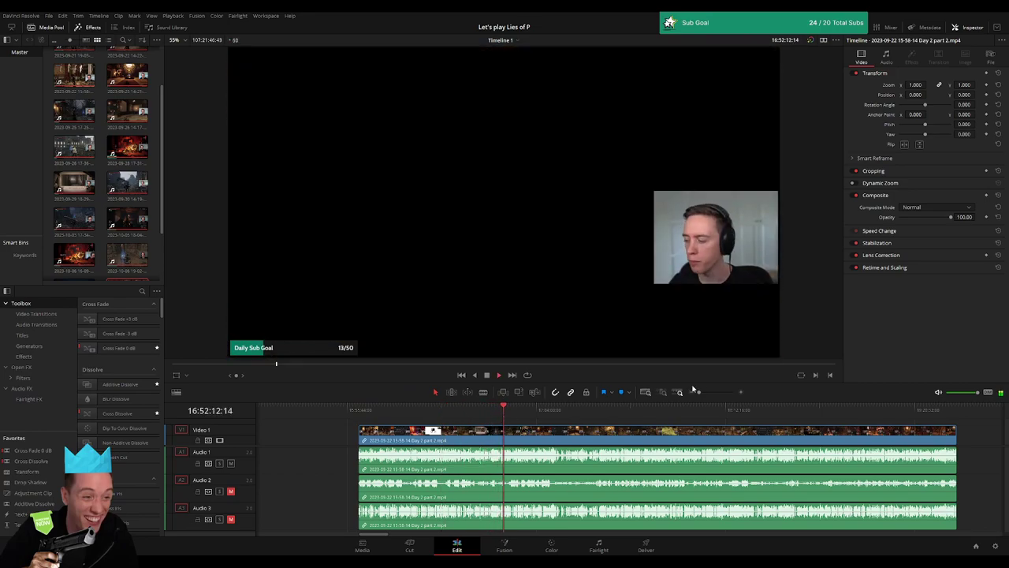
pyautogui.moveTo(693, 389); pyautogui.dragTo(718, 393)
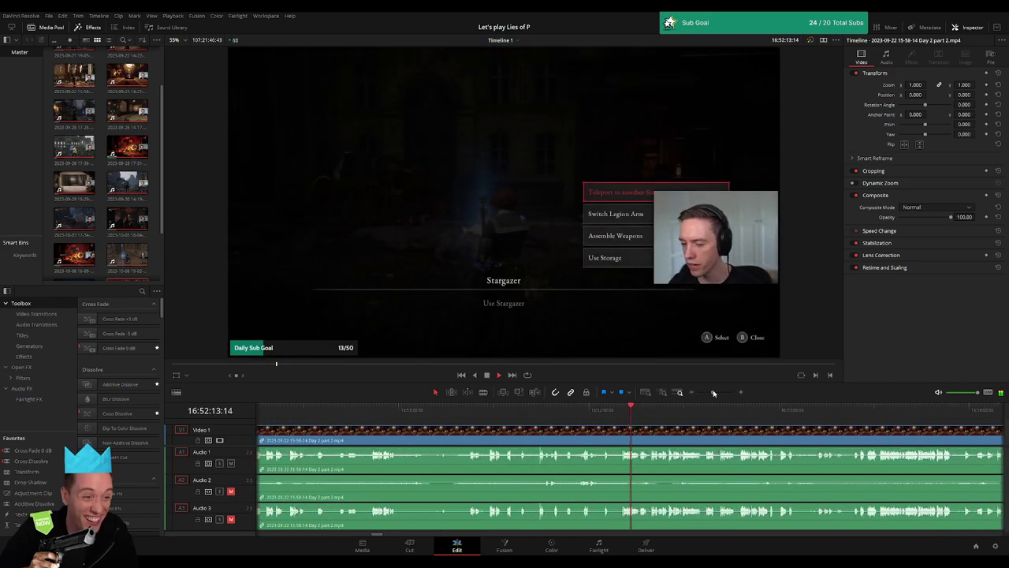
pyautogui.click(591, 420)
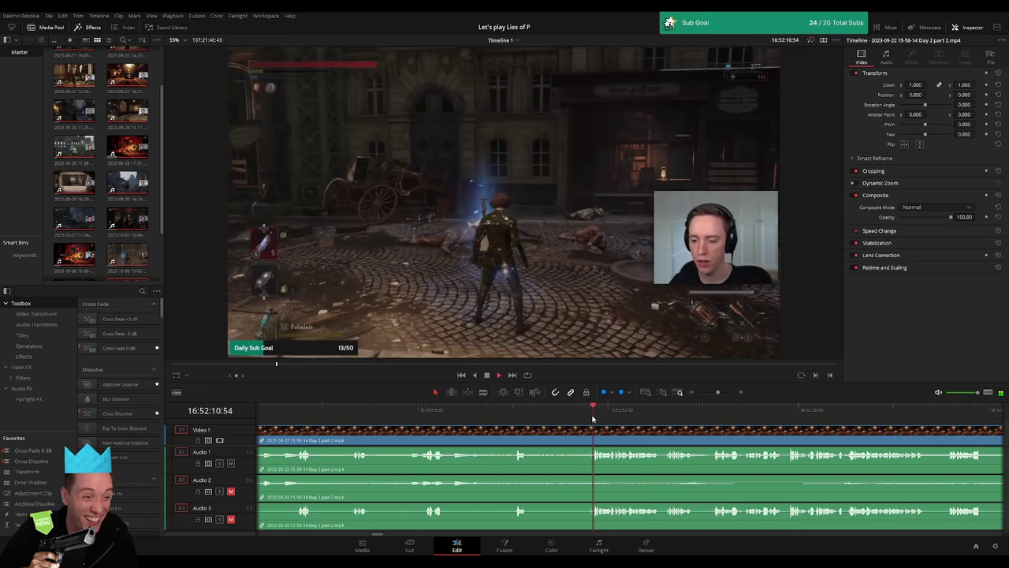
pyautogui.click(518, 419)
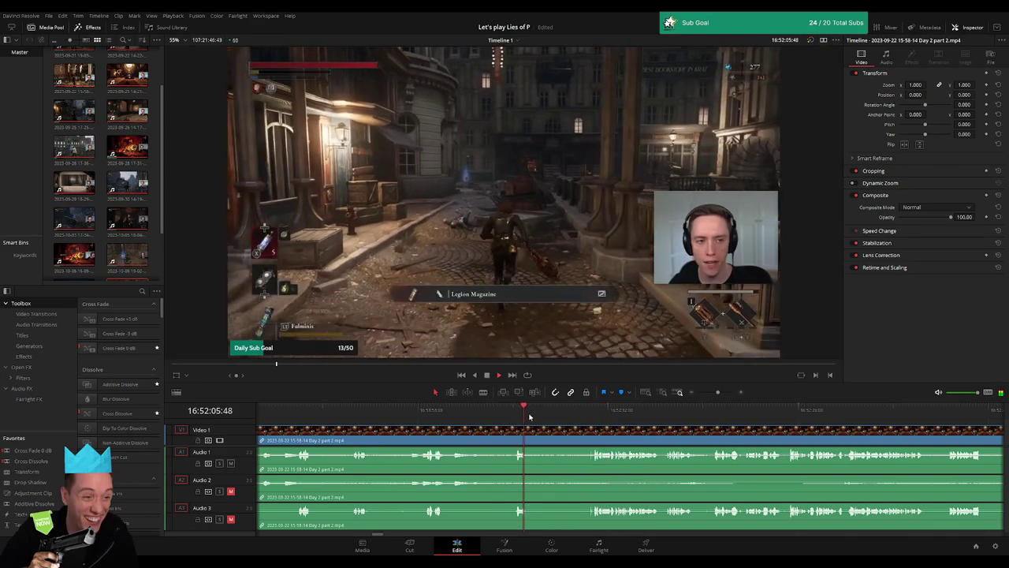
pyautogui.click(580, 417)
pyautogui.moveTo(716, 392); pyautogui.dragTo(720, 392)
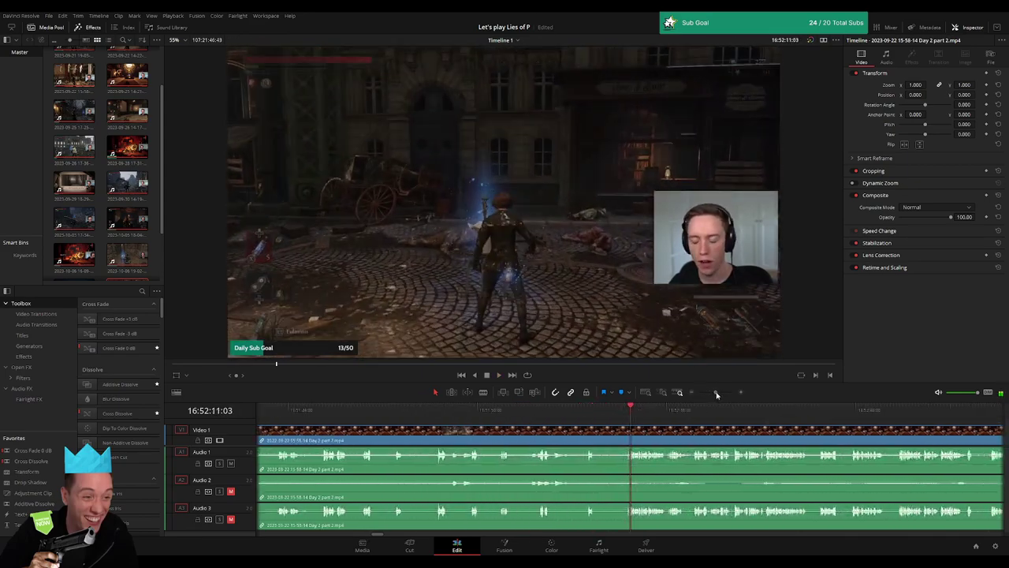
pyautogui.click(625, 413)
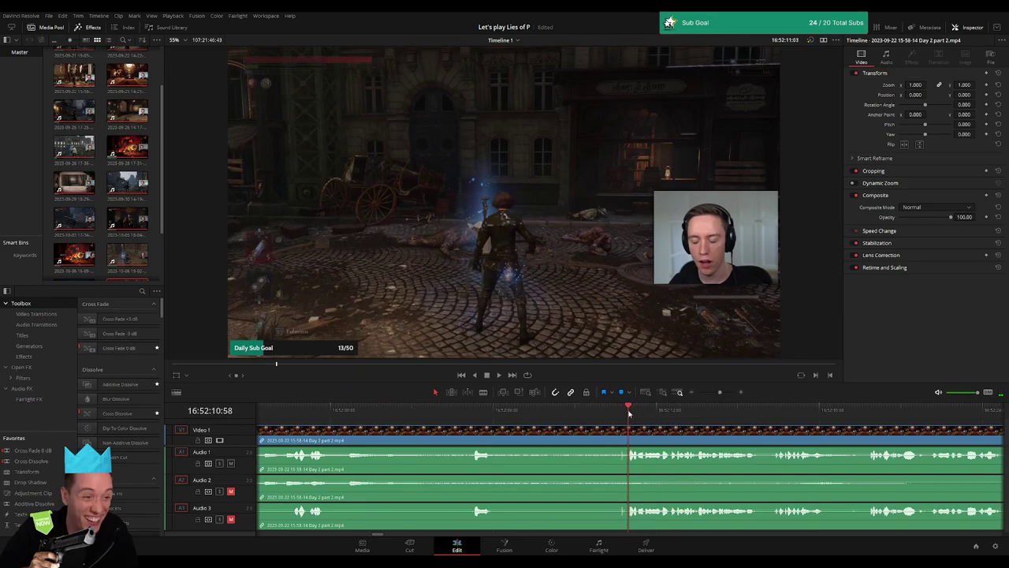
pyautogui.click(602, 413)
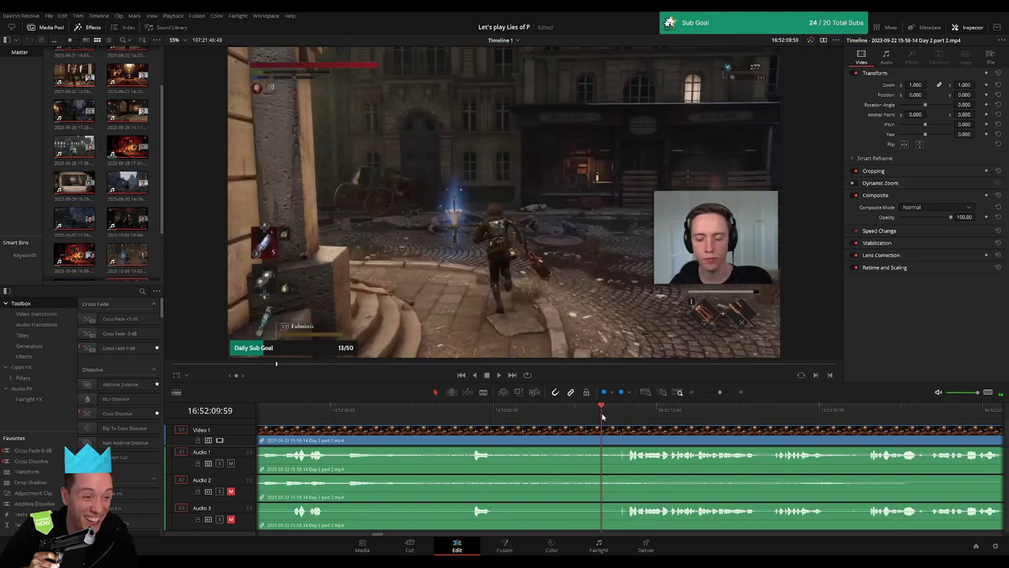
# Blade all tracks at 16:52:10:00 and add fade-out and fade-in handles on the three audio tracks at the cut
pyautogui.hotkey('ctrl', 'b')
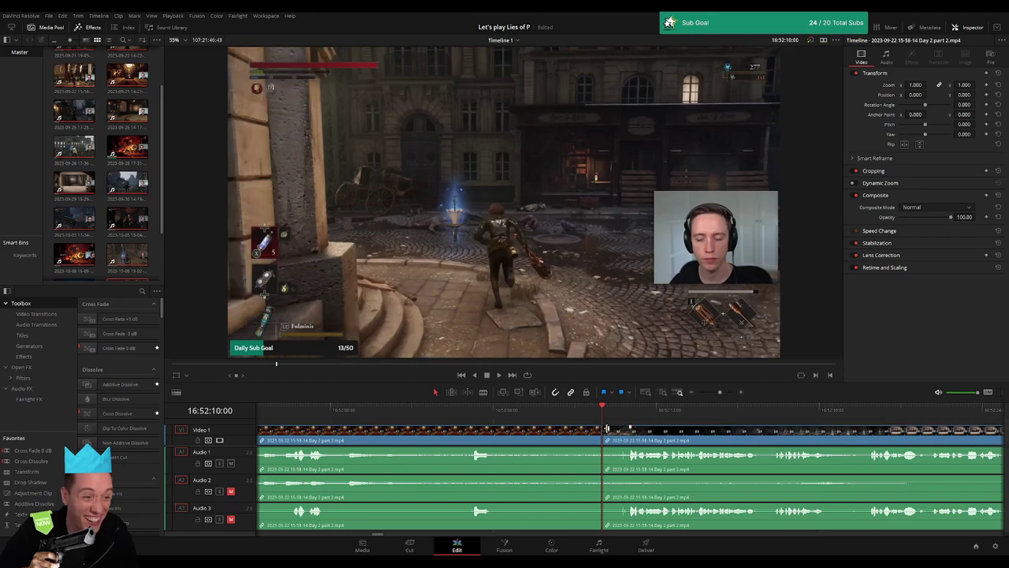
pyautogui.moveTo(604, 430); pyautogui.dragTo(588, 432)
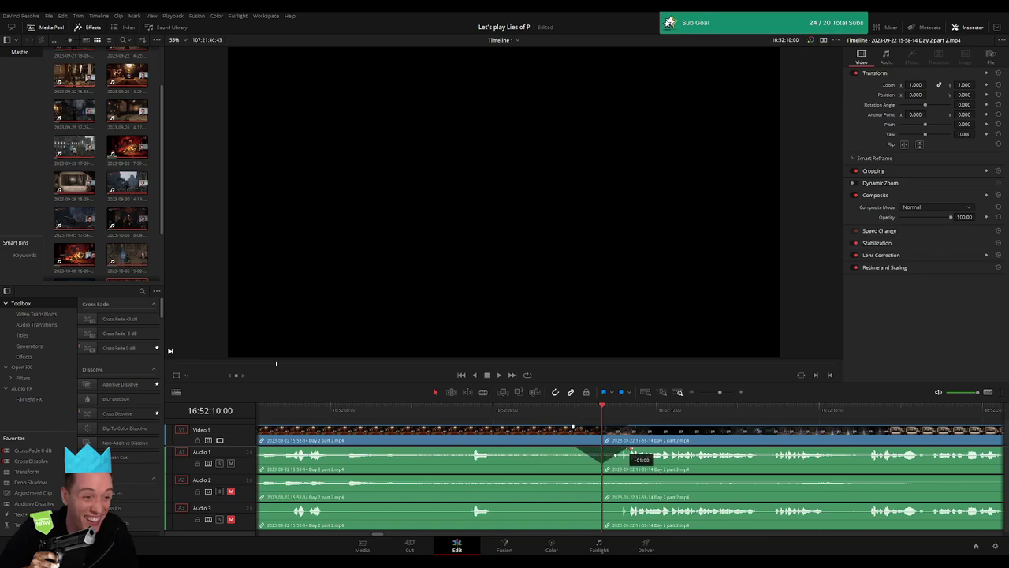
pyautogui.moveTo(602, 477); pyautogui.dragTo(588, 478)
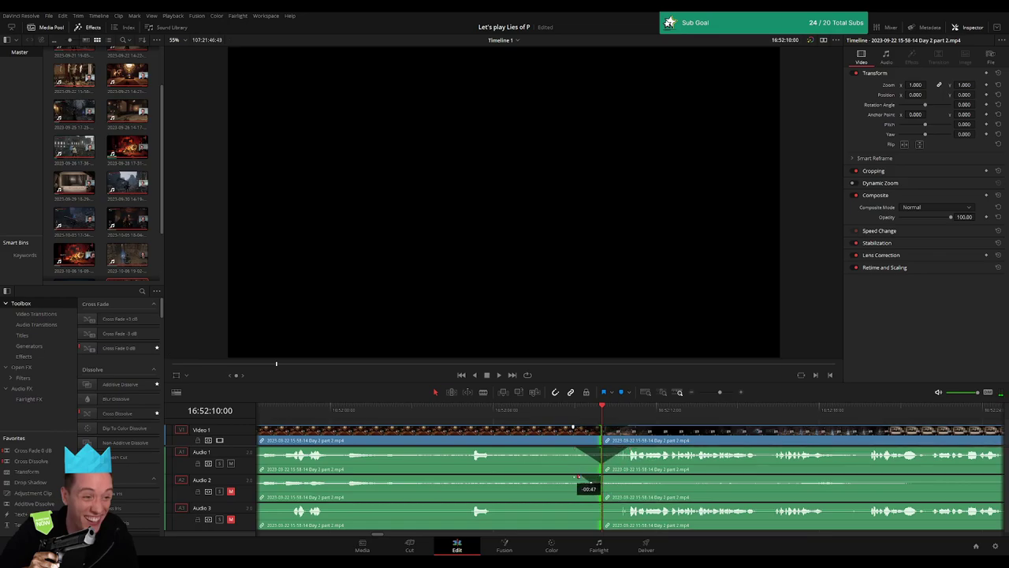
pyautogui.moveTo(603, 477); pyautogui.dragTo(628, 479)
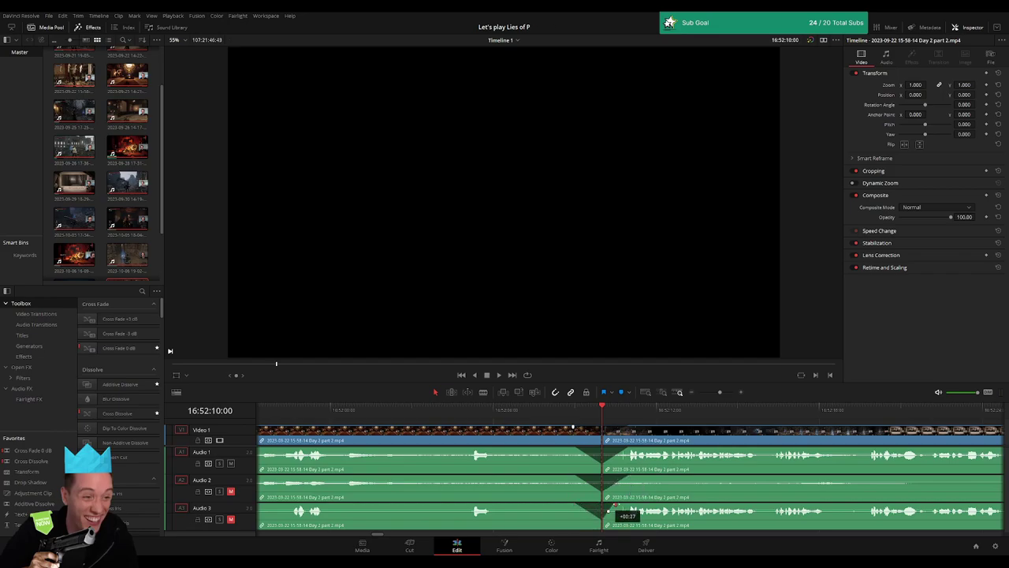
pyautogui.click(701, 392)
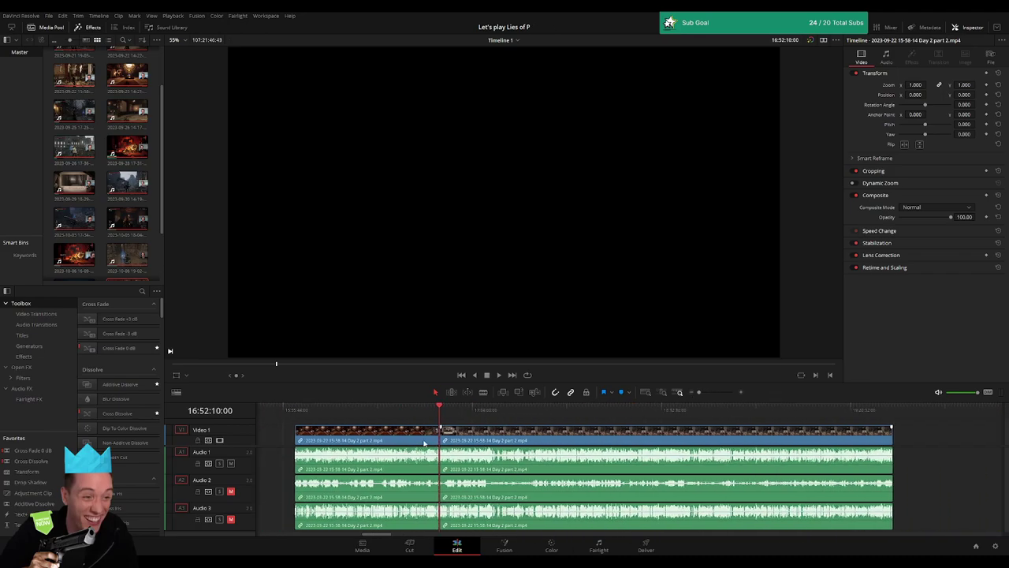
# Shift the clips after the cut later on the timeline, leaving a gap
pyautogui.hscroll(3, 440, 414)
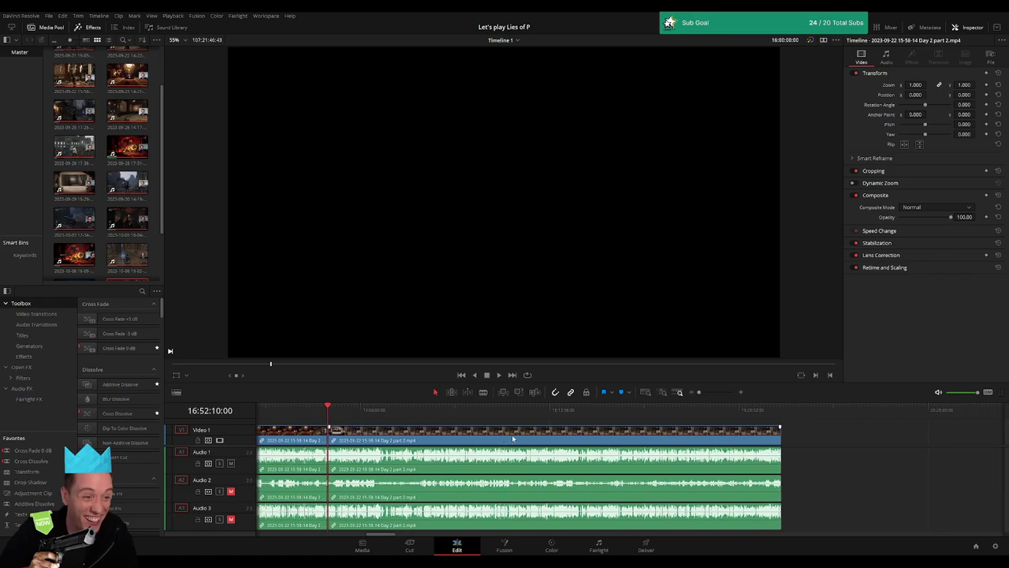
pyautogui.moveTo(544, 442); pyautogui.dragTo(865, 441)
pyautogui.click(418, 439)
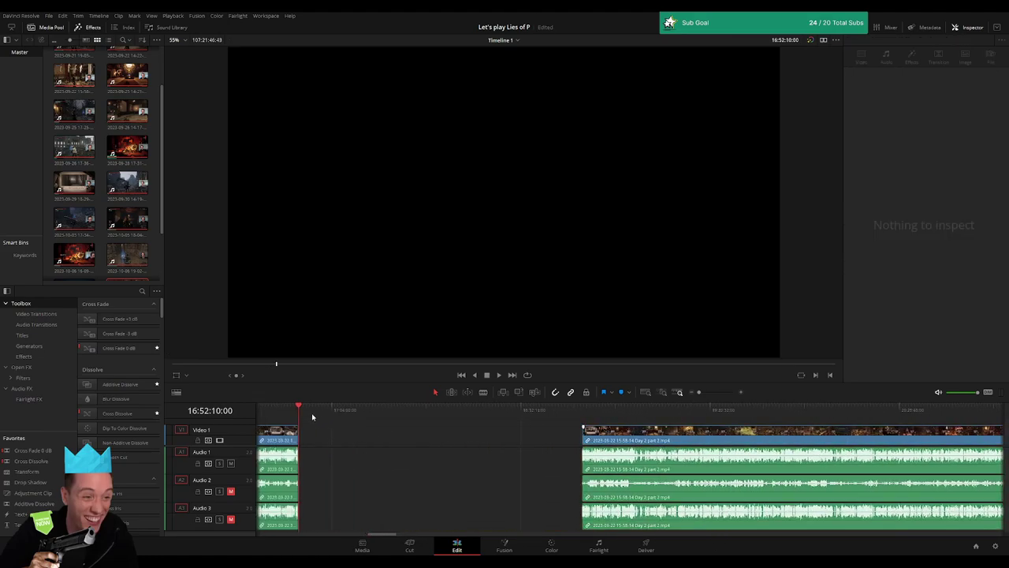
# Snap the long clip's start to the playhead at 18:00:00:00 and play from there
pyautogui.moveTo(303, 414); pyautogui.dragTo(359, 416)
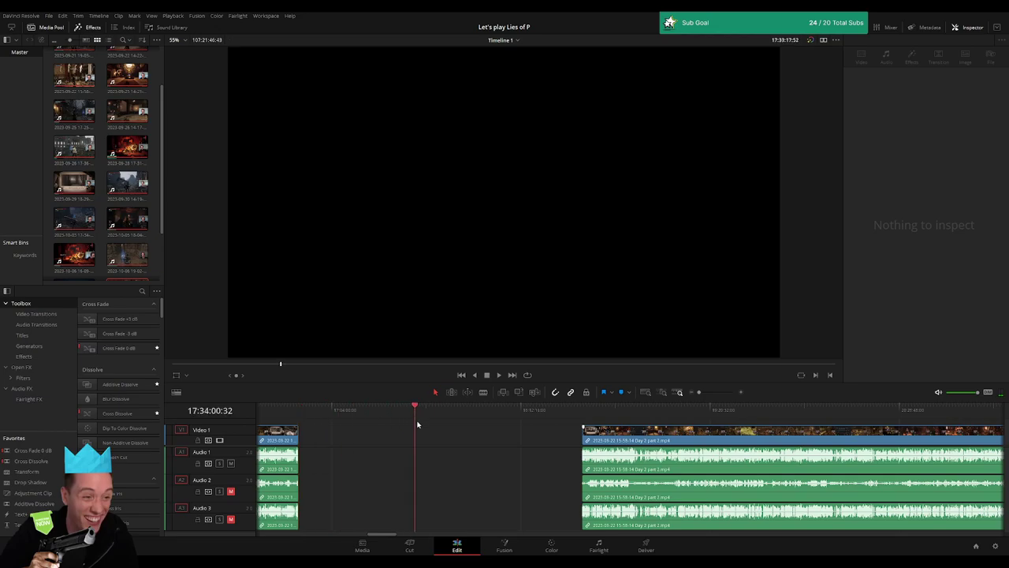
pyautogui.moveTo(418, 425); pyautogui.dragTo(456, 428)
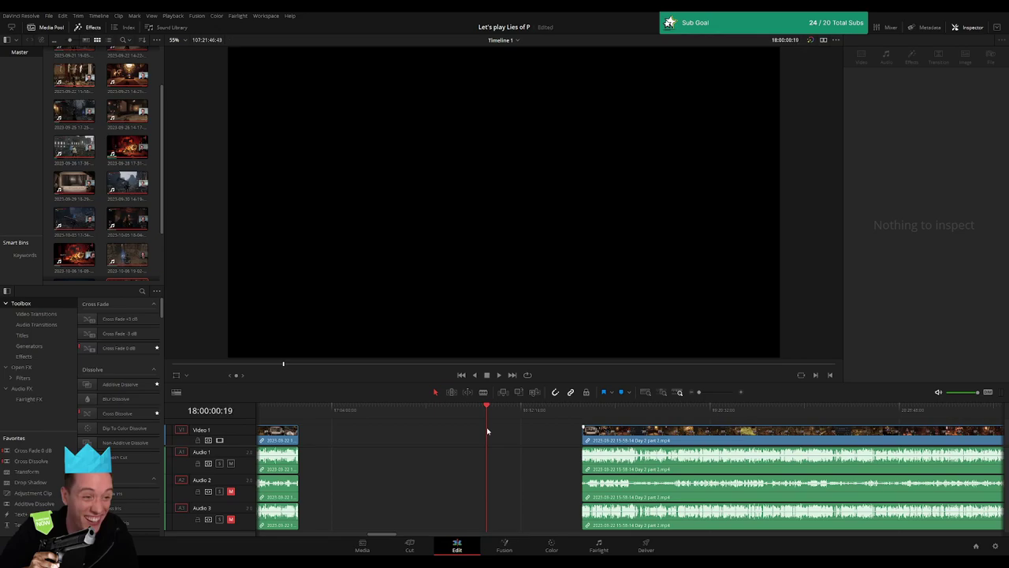
pyautogui.moveTo(666, 447); pyautogui.dragTo(572, 447)
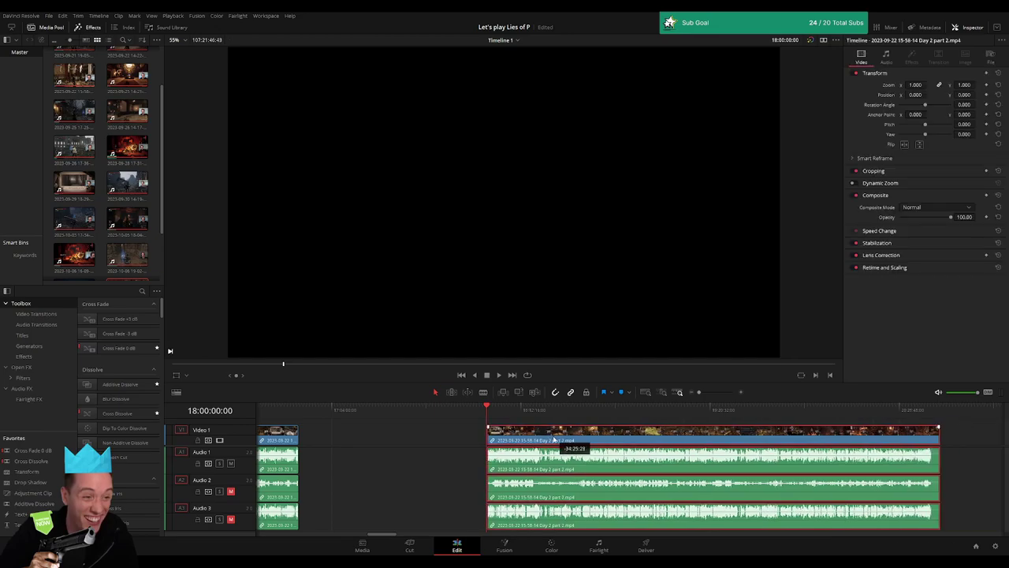
pyautogui.press('space')
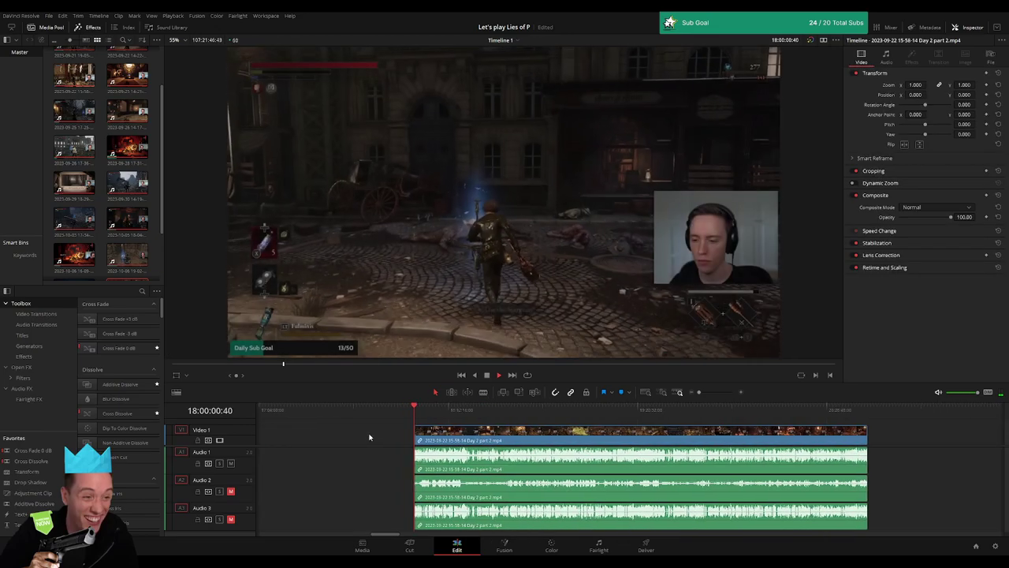
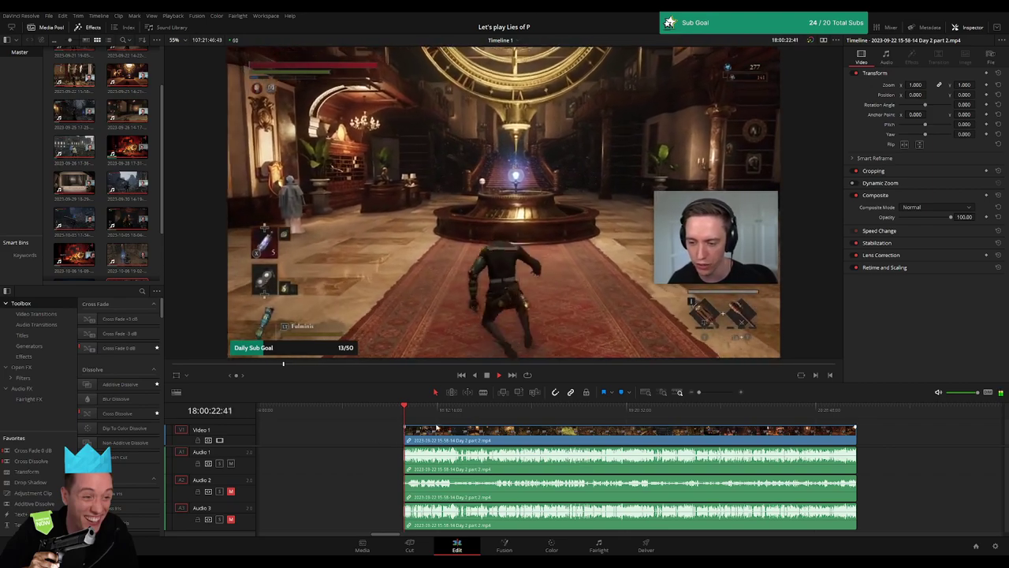
# Scrub and play through the recording to find where the character runs into the rocky tunnel
pyautogui.hscroll(3, 436, 427)
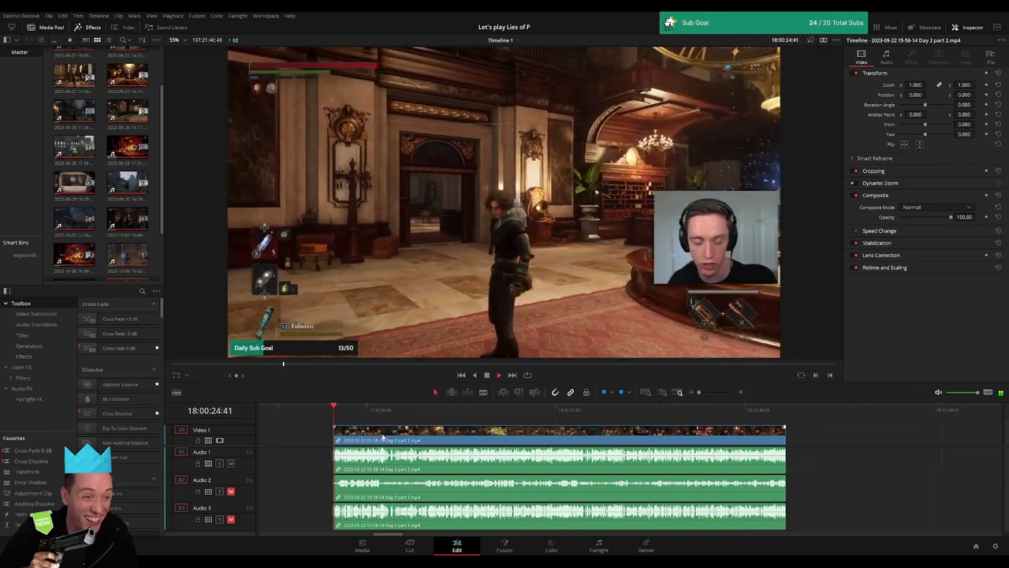
pyautogui.hscroll(2, 383, 438)
pyautogui.moveTo(295, 413); pyautogui.dragTo(436, 424)
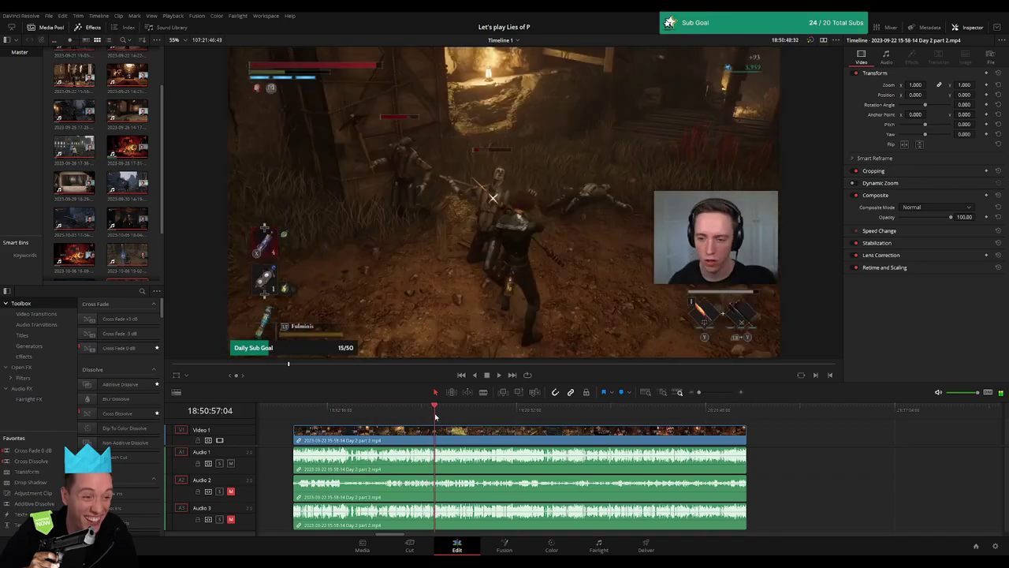
pyautogui.press('space')
pyautogui.scroll(3, 532, 421)
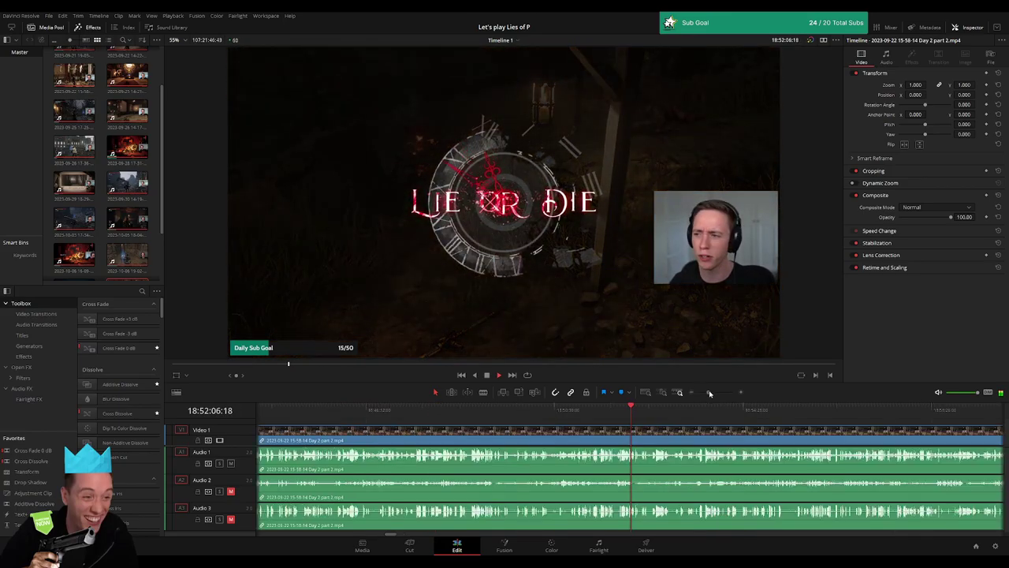
pyautogui.click(477, 409)
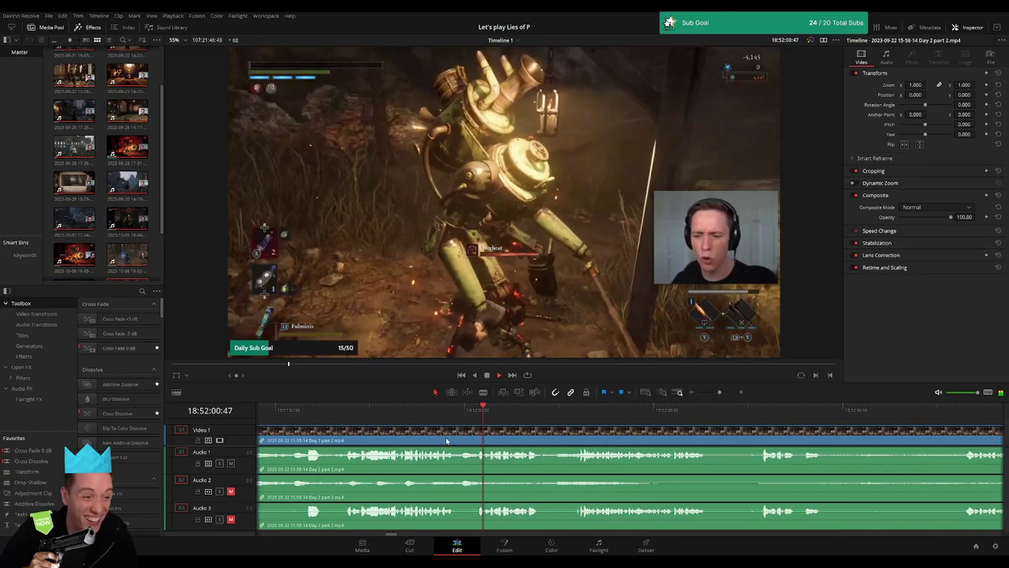
pyautogui.click(587, 410)
pyautogui.click(755, 410)
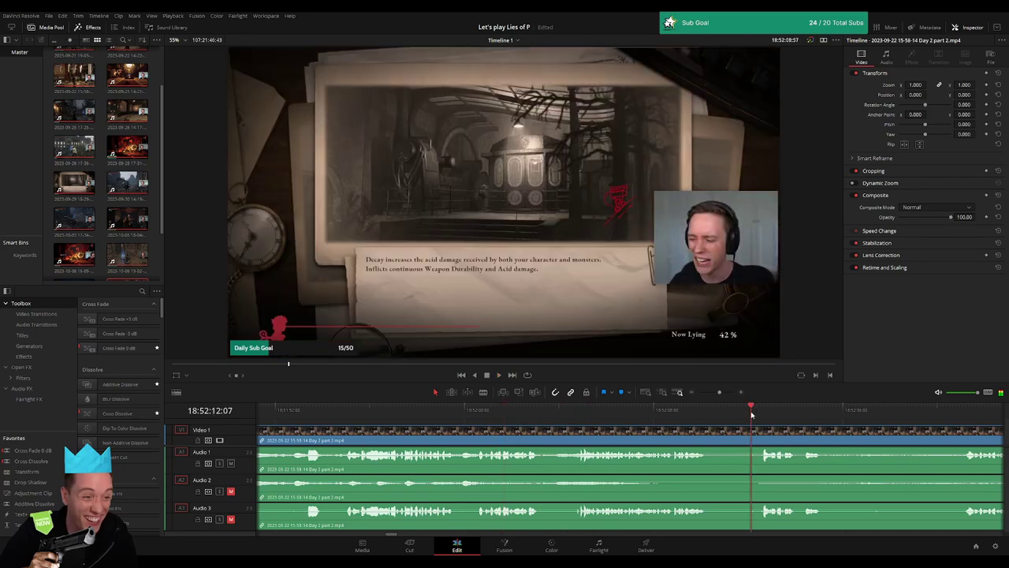
pyautogui.hscroll(3, 517, 433)
pyautogui.click(552, 409)
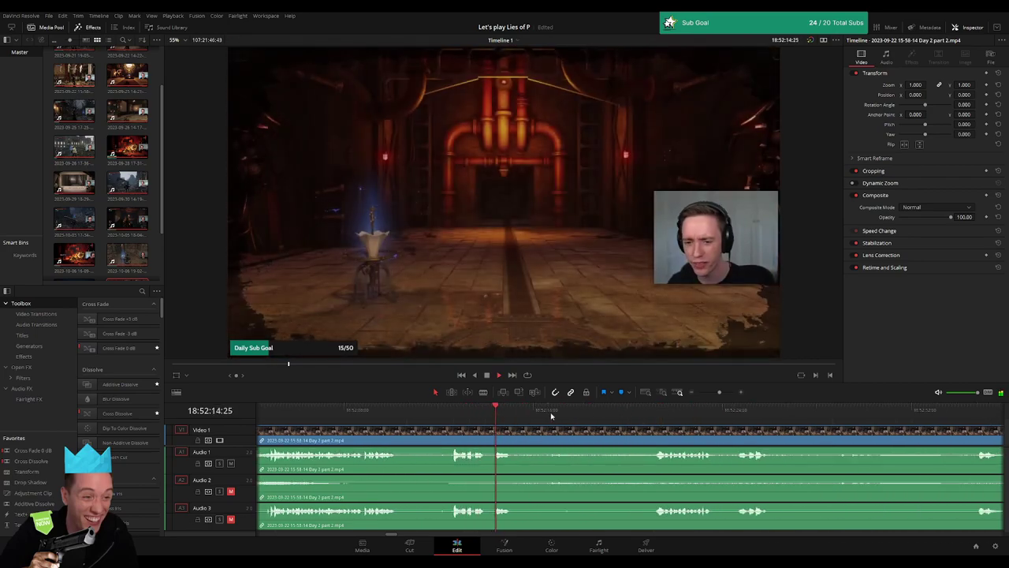
pyautogui.click(654, 410)
pyautogui.hscroll(3, 545, 439)
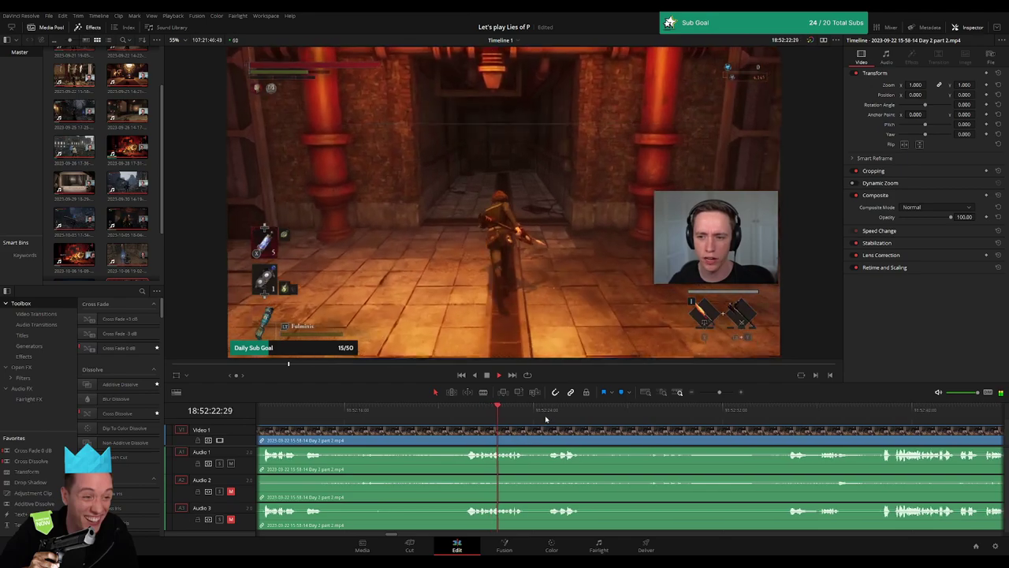
pyautogui.click(598, 410)
pyautogui.hscroll(3, 642, 415)
pyautogui.click(649, 410)
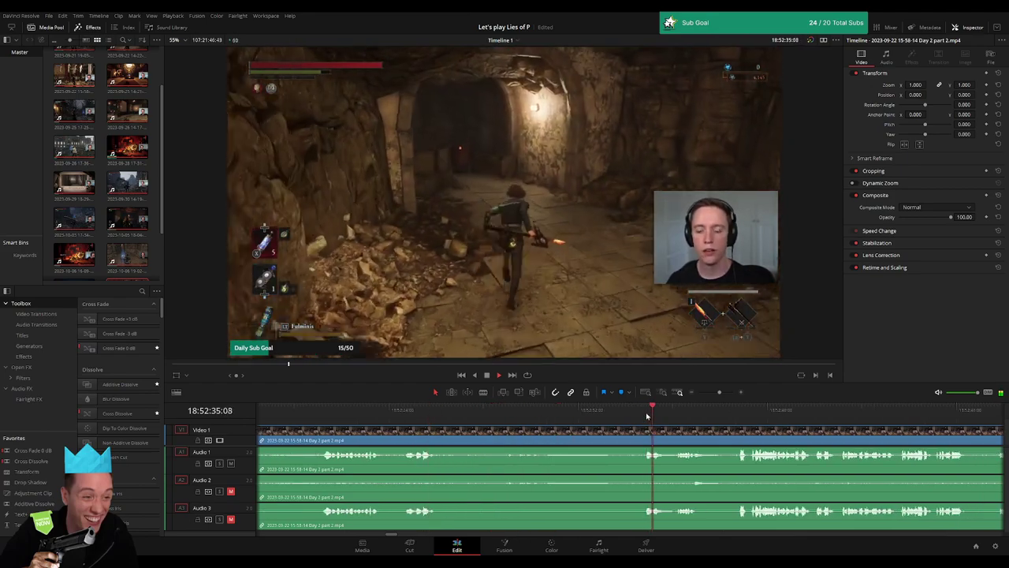
pyautogui.hscroll(3, 536, 434)
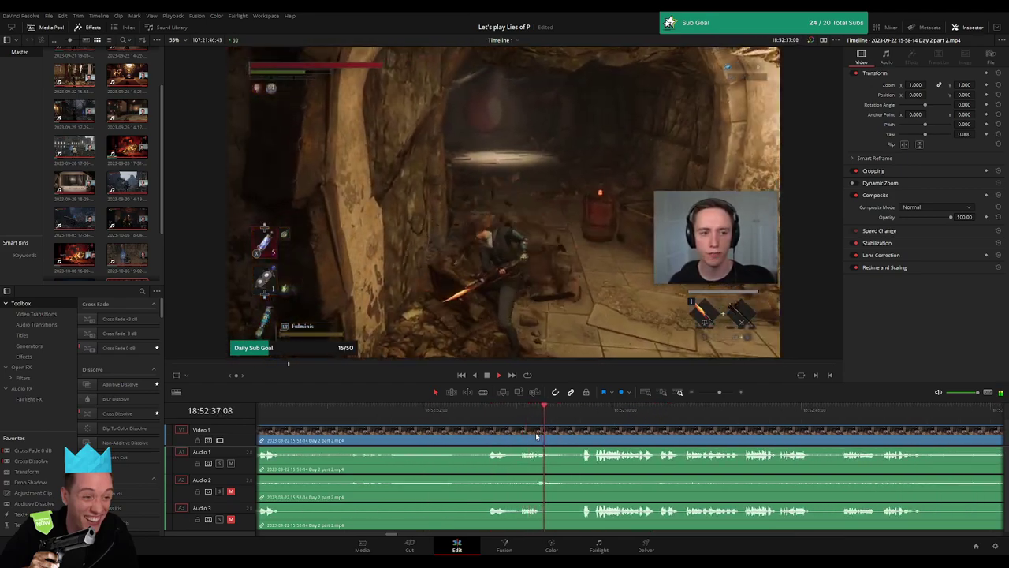
pyautogui.click(582, 411)
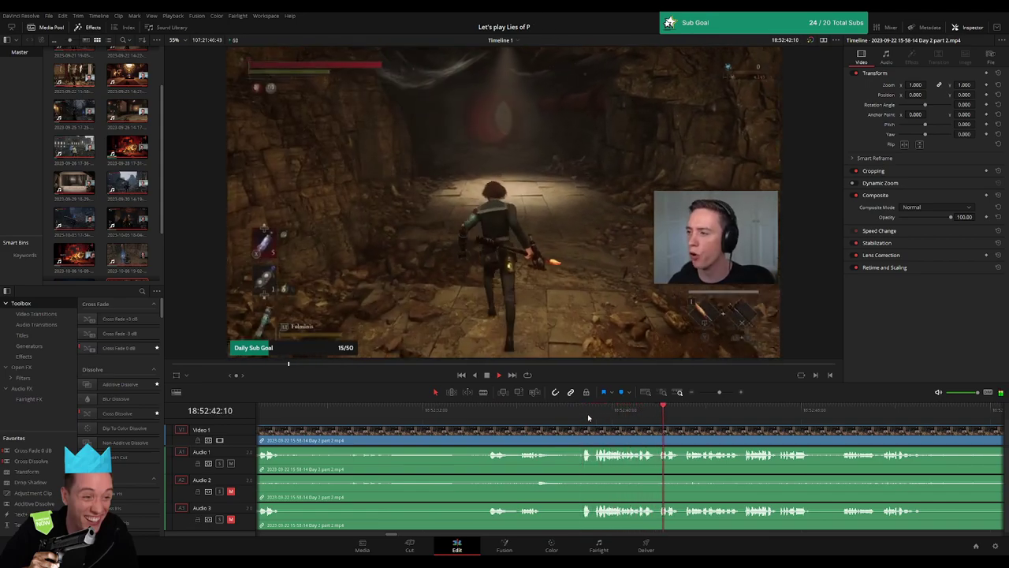
pyautogui.click(523, 412)
pyautogui.click(484, 419)
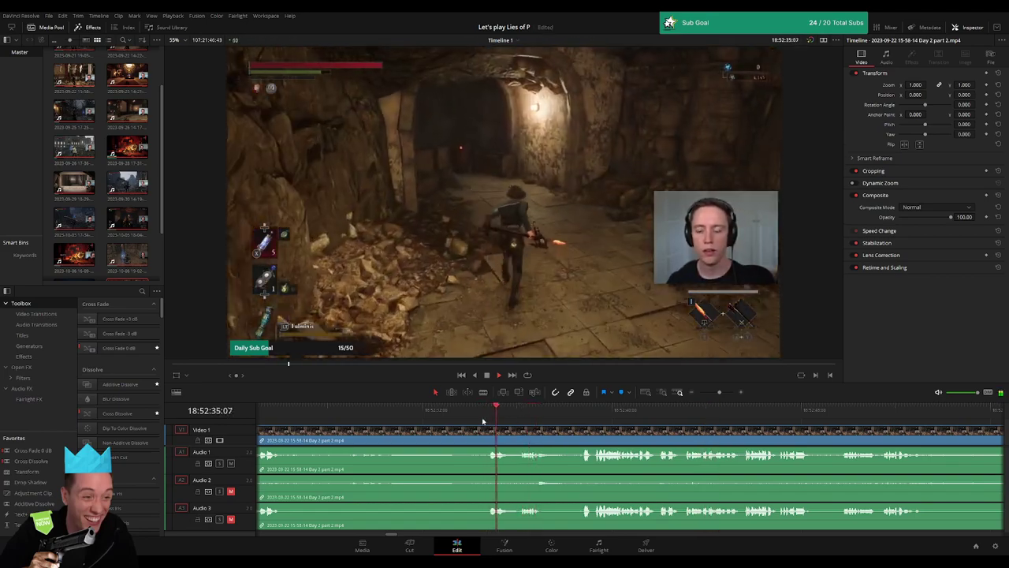
# Zoom in, park the playhead at 18:52:34:40 and blade all tracks there
pyautogui.moveTo(720, 392); pyautogui.dragTo(726, 392)
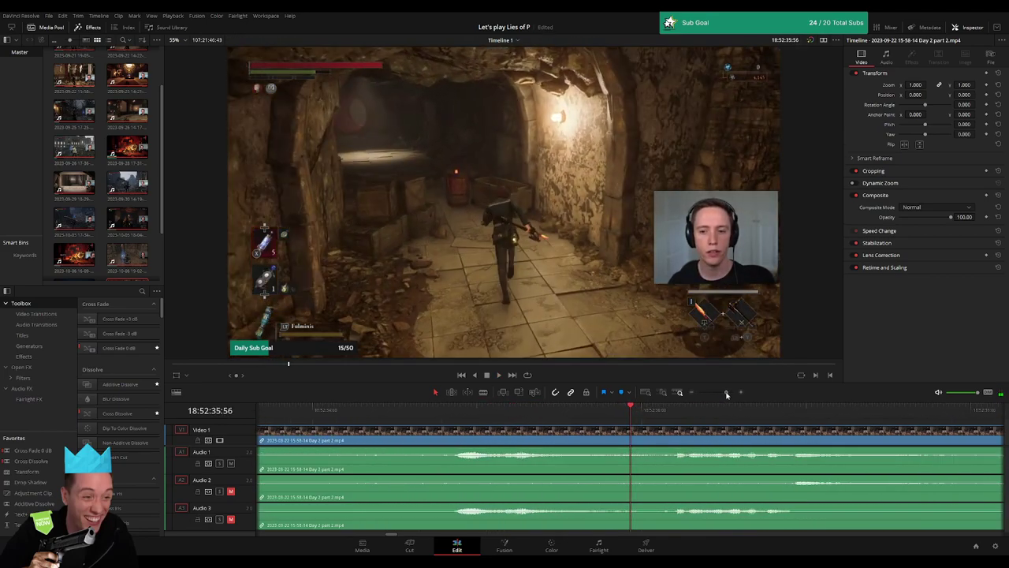
pyautogui.click(586, 413)
pyautogui.click(449, 428)
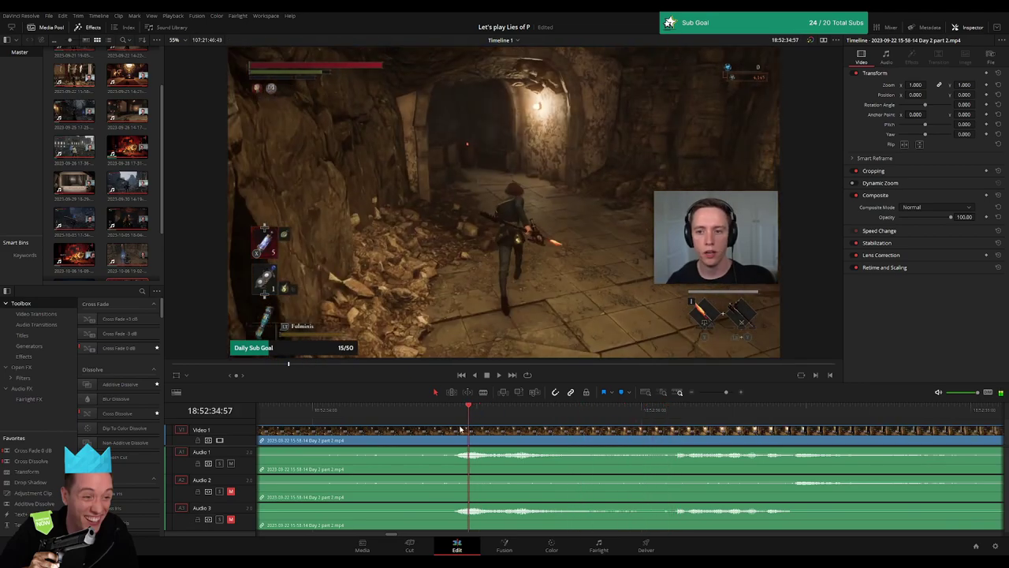
pyautogui.click(432, 428)
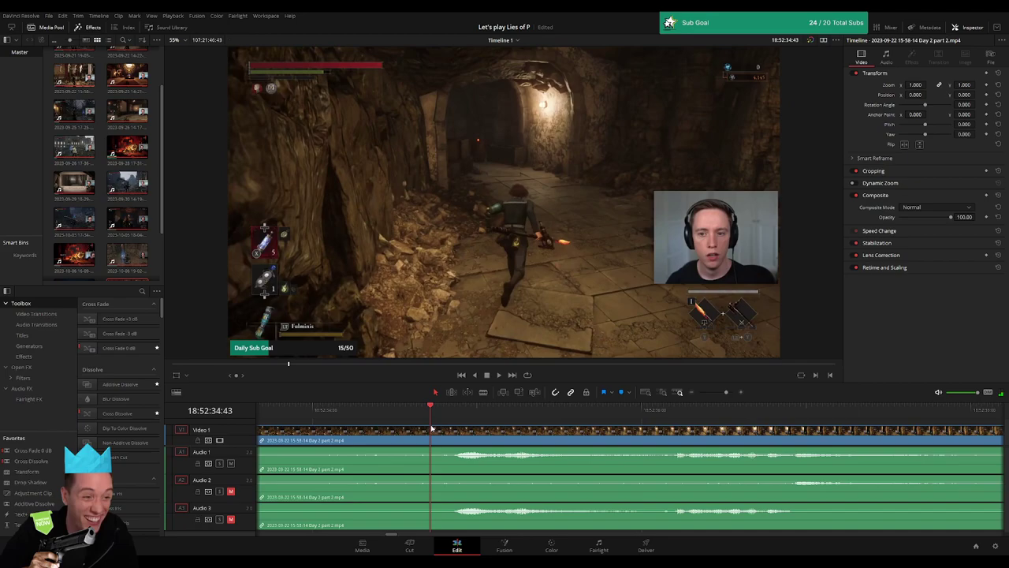
pyautogui.click(423, 428)
pyautogui.hotkey('ctrl', 'b')
# Add fade-outs and fade-ins around the 18:52:34:40 cut on Audio 1, 2 and 3, then preview them
pyautogui.moveTo(424, 430)
pyautogui.mouseDown()
pyautogui.moveTo(560, 433)
pyautogui.moveTo(724, 395)
pyautogui.mouseUp()
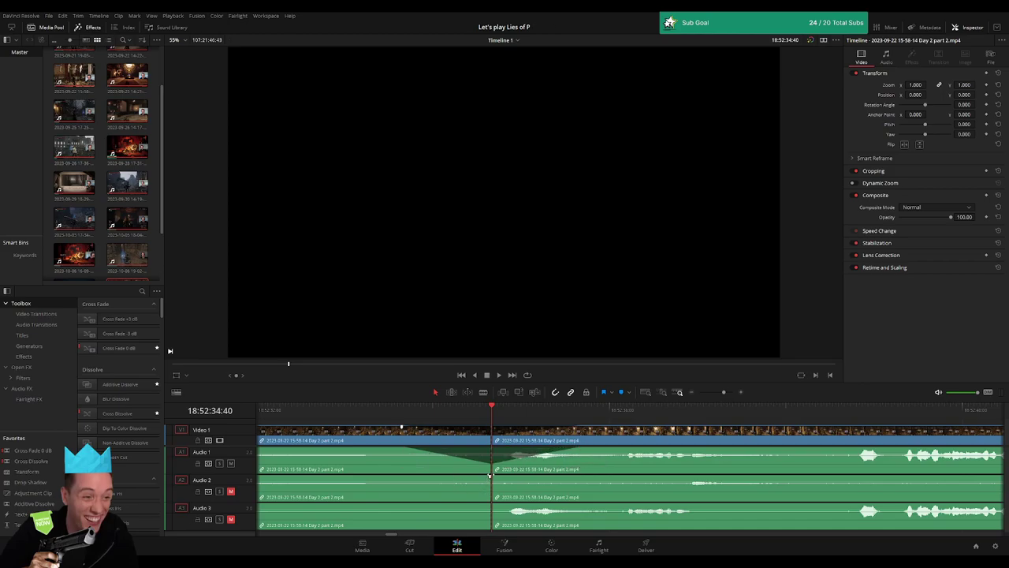
pyautogui.moveTo(490, 475); pyautogui.dragTo(404, 476)
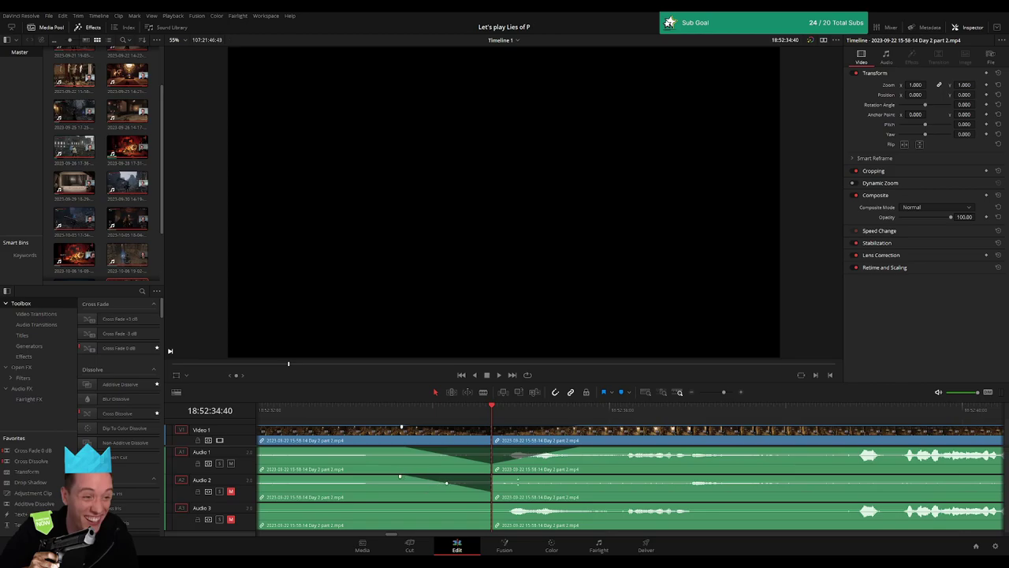
pyautogui.moveTo(492, 477); pyautogui.dragTo(585, 478)
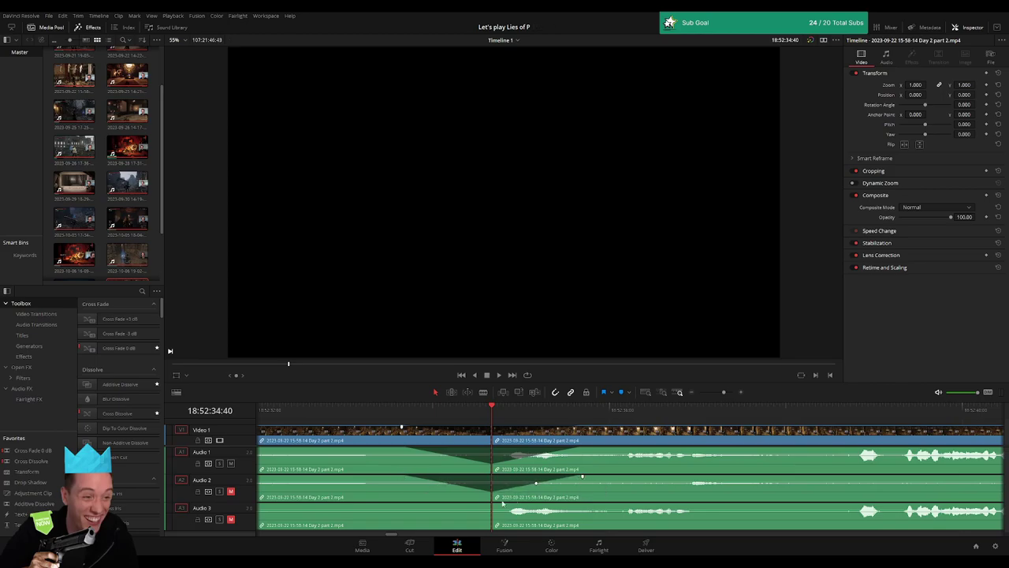
pyautogui.moveTo(487, 503); pyautogui.dragTo(412, 504)
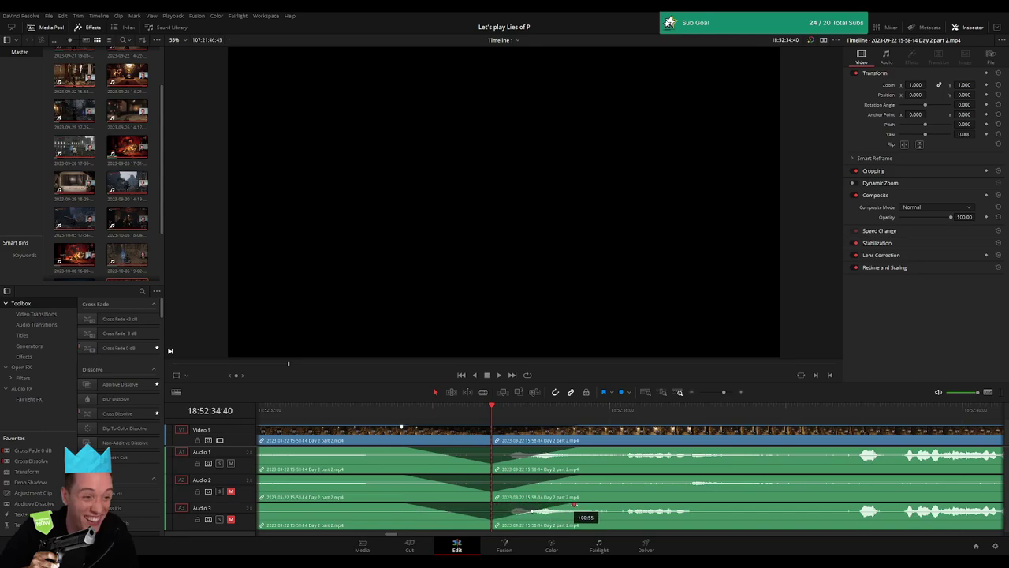
pyautogui.press('space')
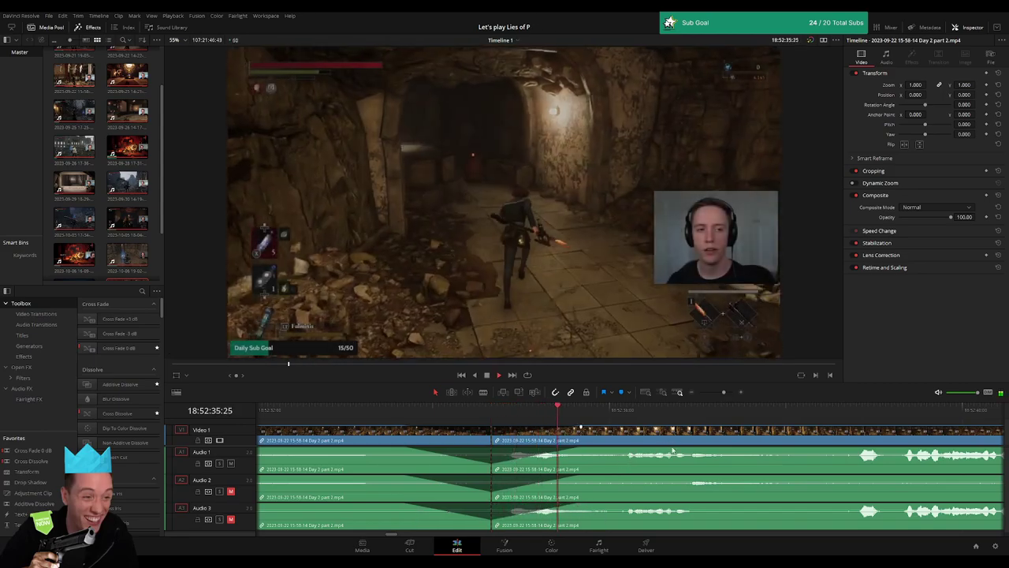
pyautogui.moveTo(724, 391); pyautogui.dragTo(699, 392)
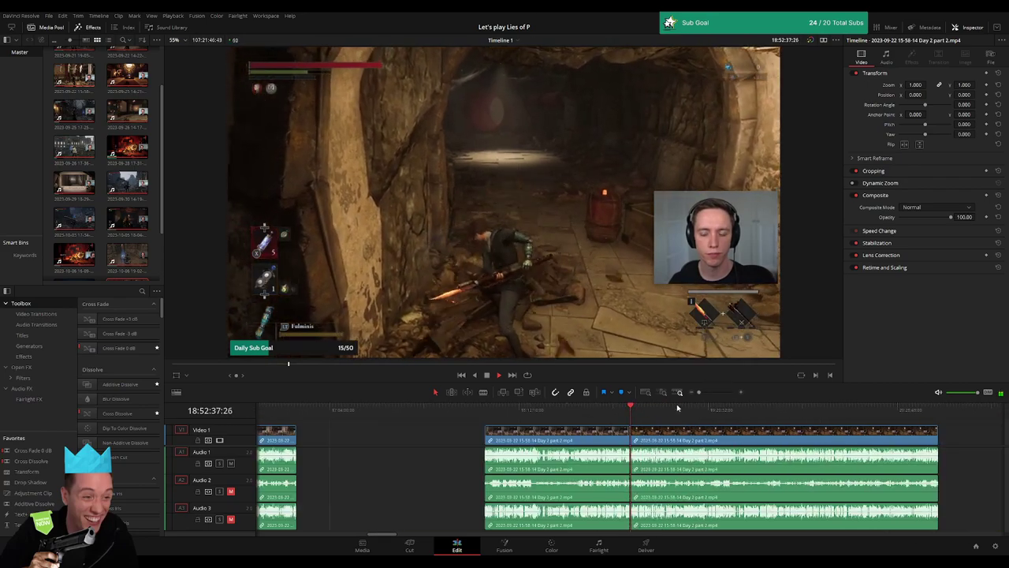
# Drag the second half of the recording later to leave a gap after the cut
pyautogui.click(275, 412)
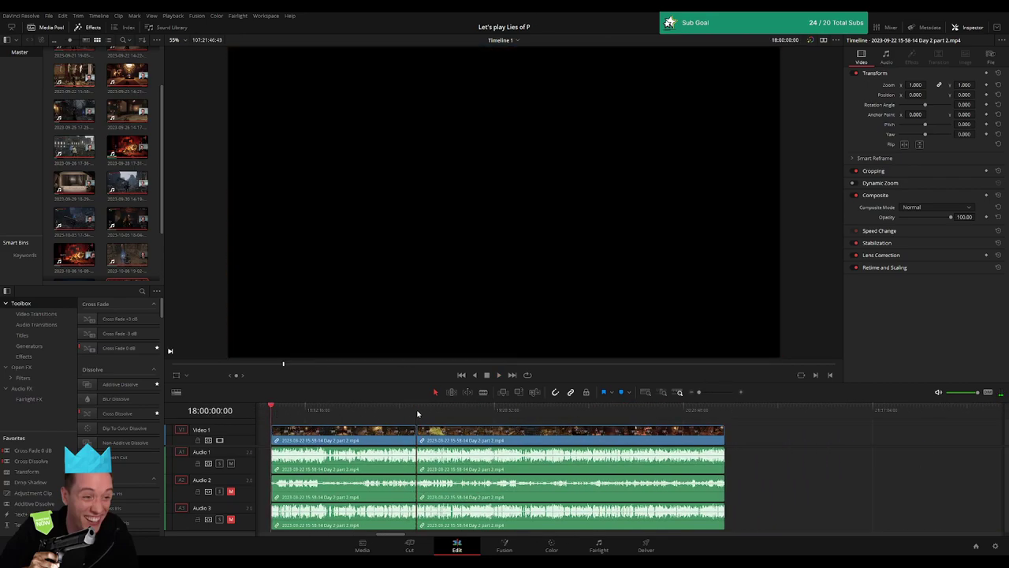
pyautogui.moveTo(532, 447); pyautogui.dragTo(599, 447)
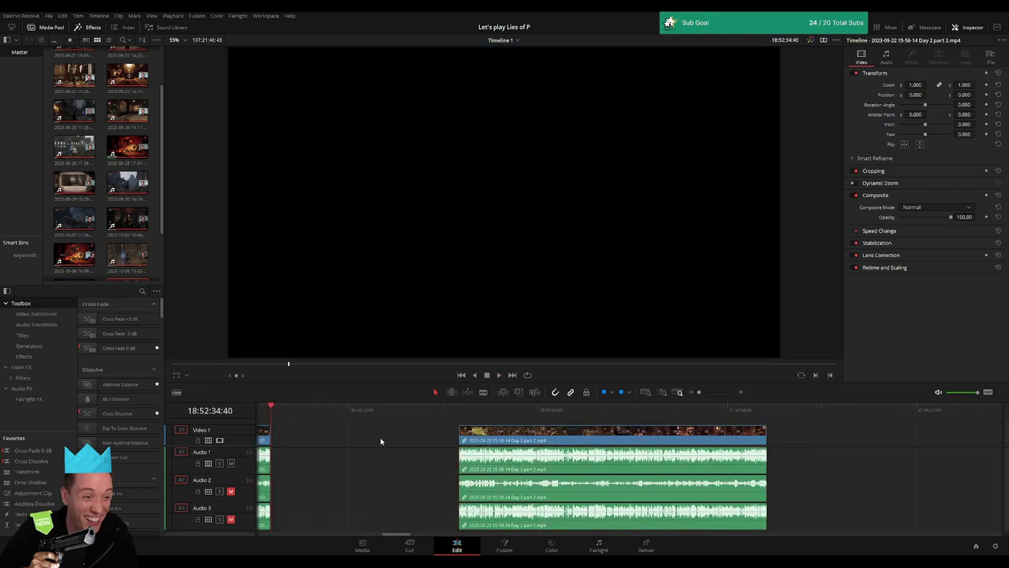
pyautogui.click(509, 438)
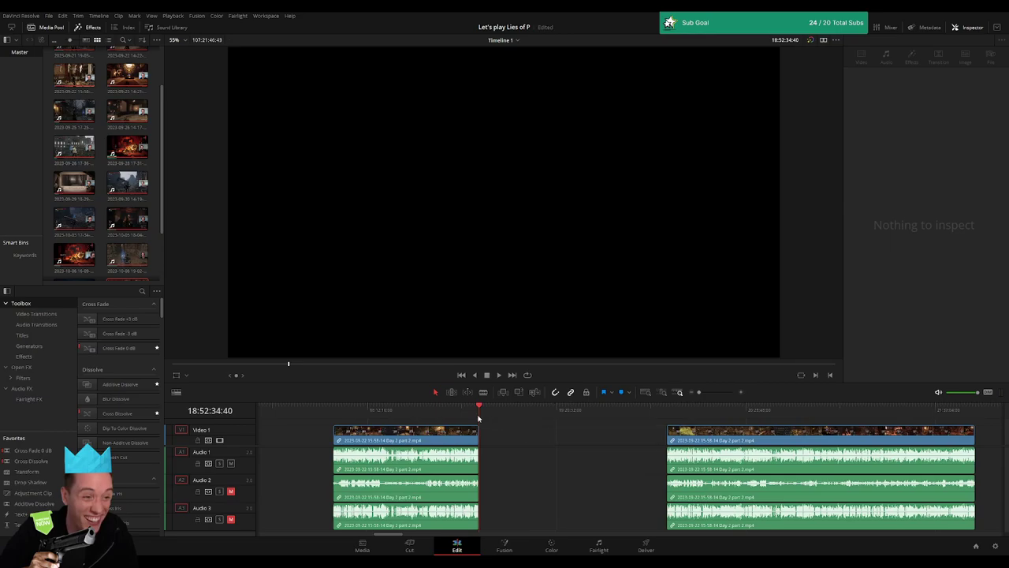
# Add a marker named '10 episodes' at the cut and park the playhead in the gap
pyautogui.press('m')
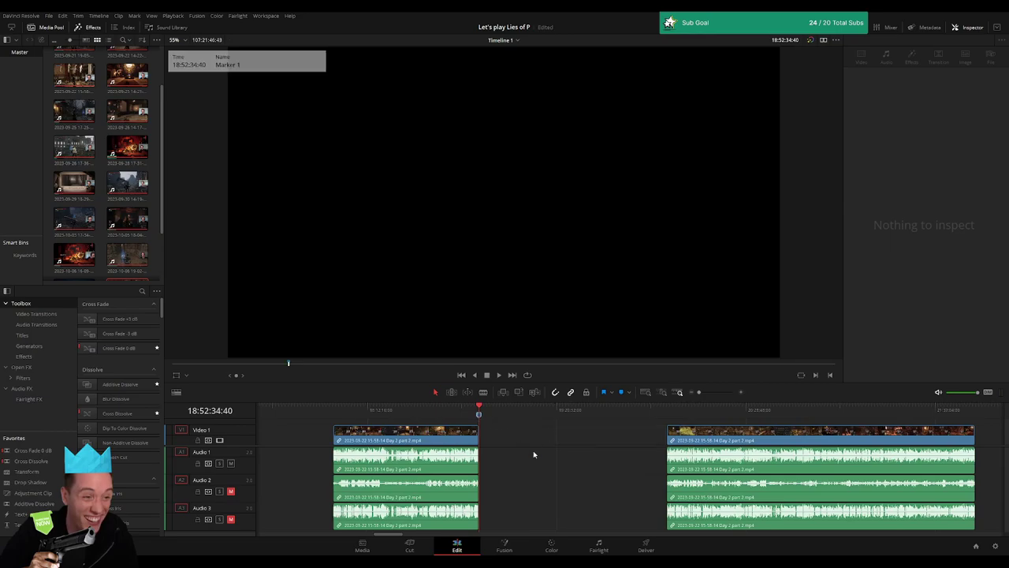
pyautogui.click(544, 437)
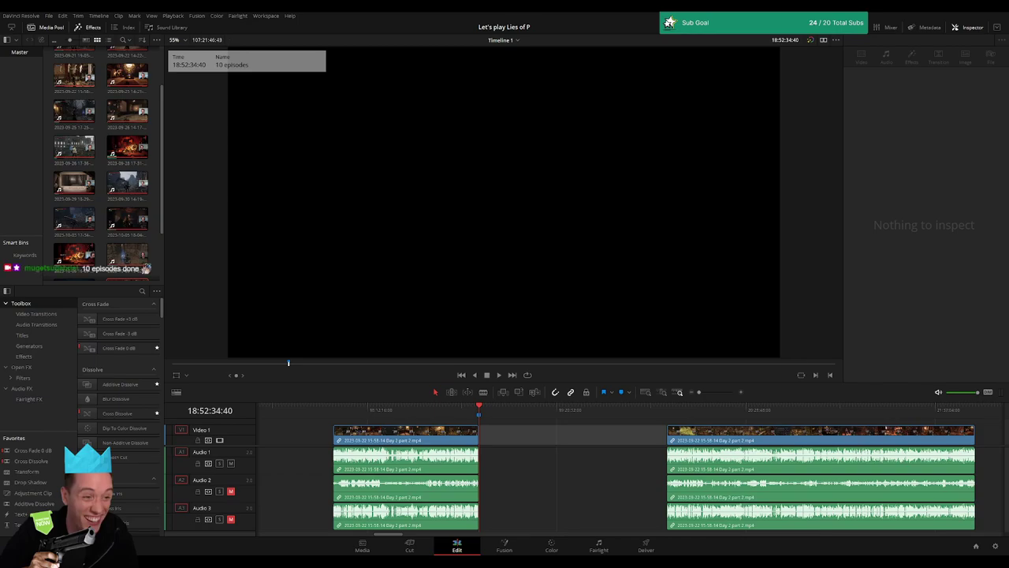
pyautogui.click(563, 442)
pyautogui.hscroll(2, 512, 443)
pyautogui.hscroll(2, 473, 443)
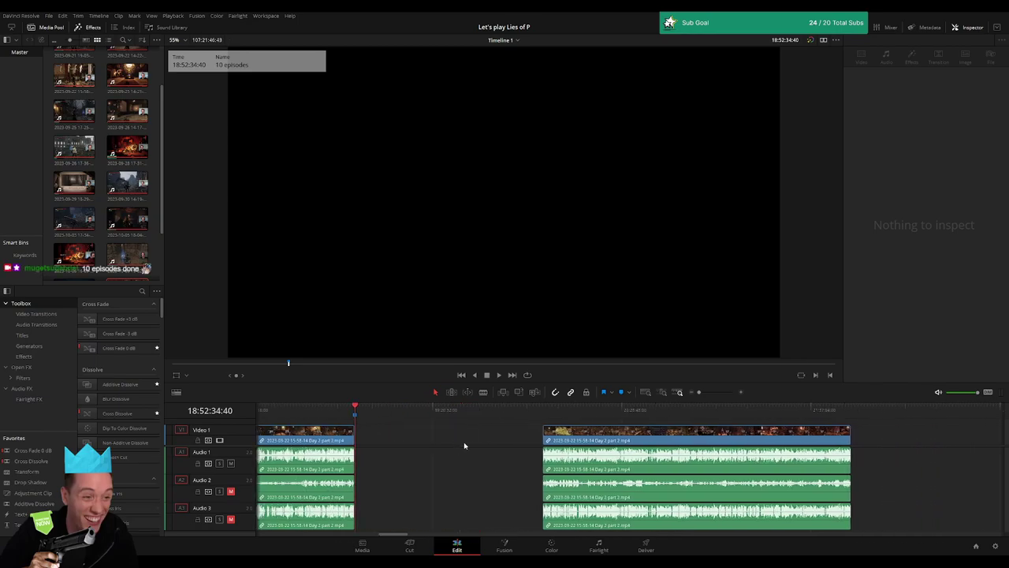
pyautogui.click(394, 413)
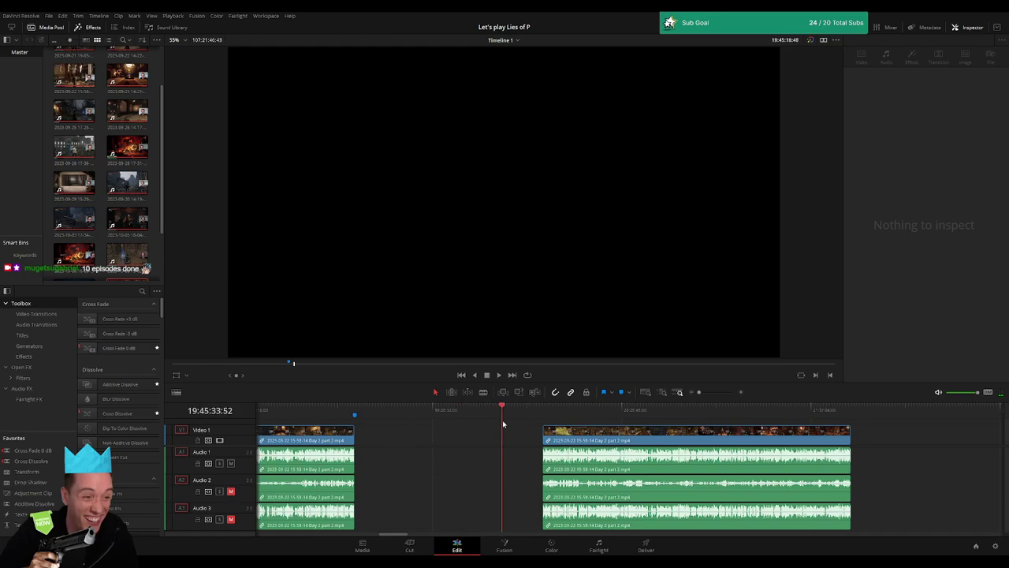
# Slide the Day 2 part 2 clip left to start at 20:00:00:00, then play it back
pyautogui.click(544, 430)
pyautogui.moveTo(699, 392); pyautogui.dragTo(706, 392)
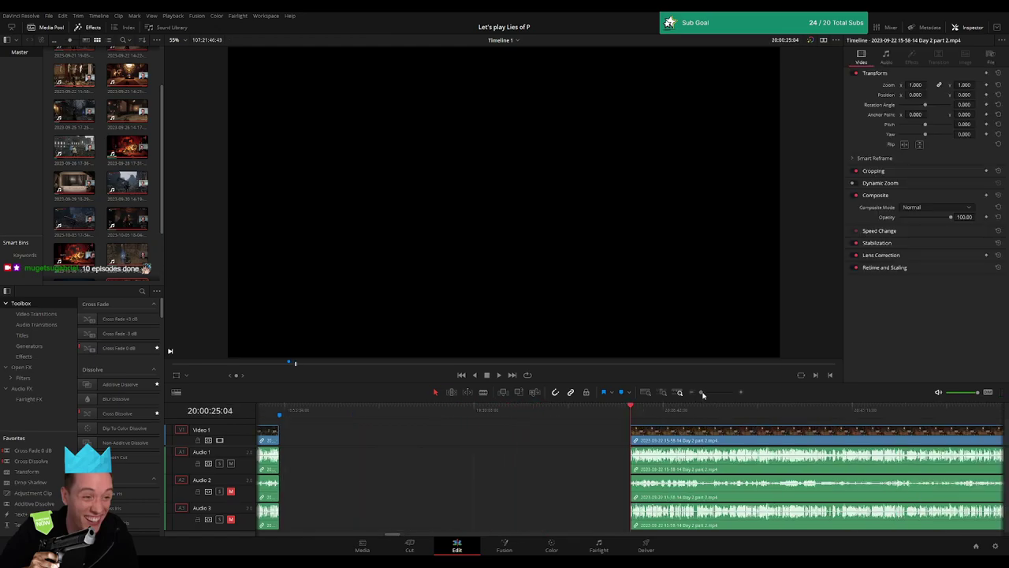
pyautogui.click(595, 412)
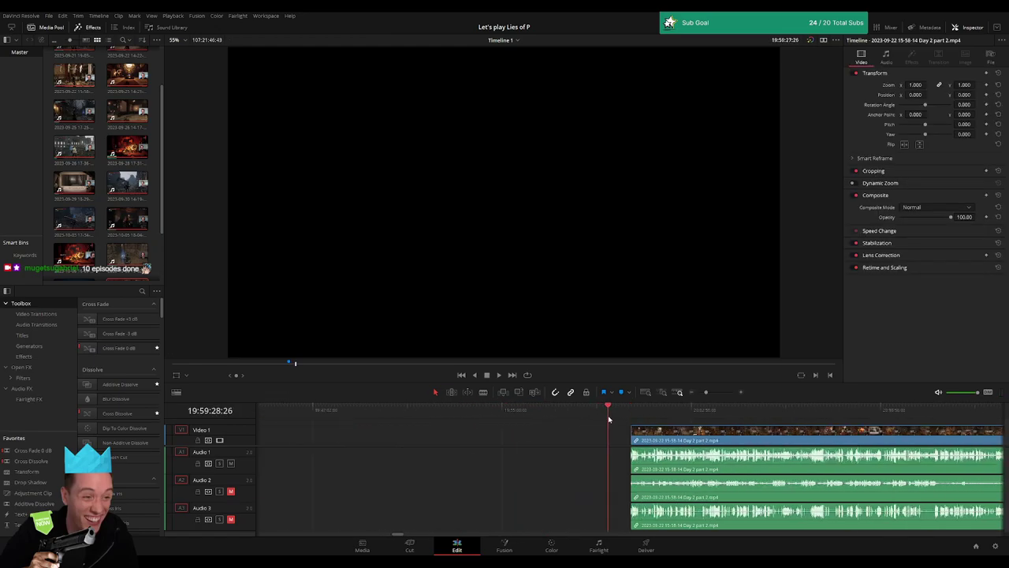
pyautogui.scroll(3, 696, 407)
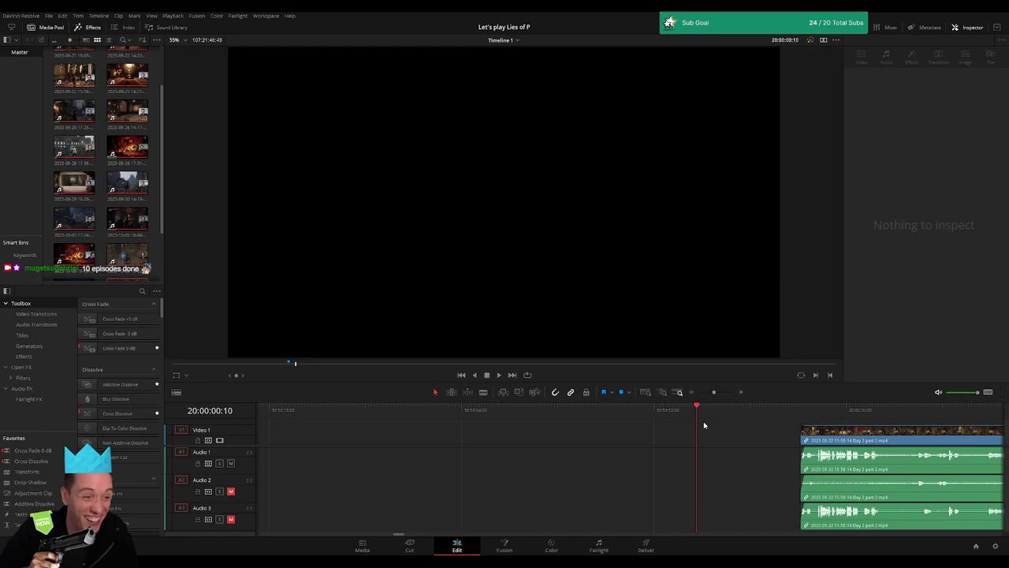
pyautogui.moveTo(830, 439); pyautogui.dragTo(729, 440)
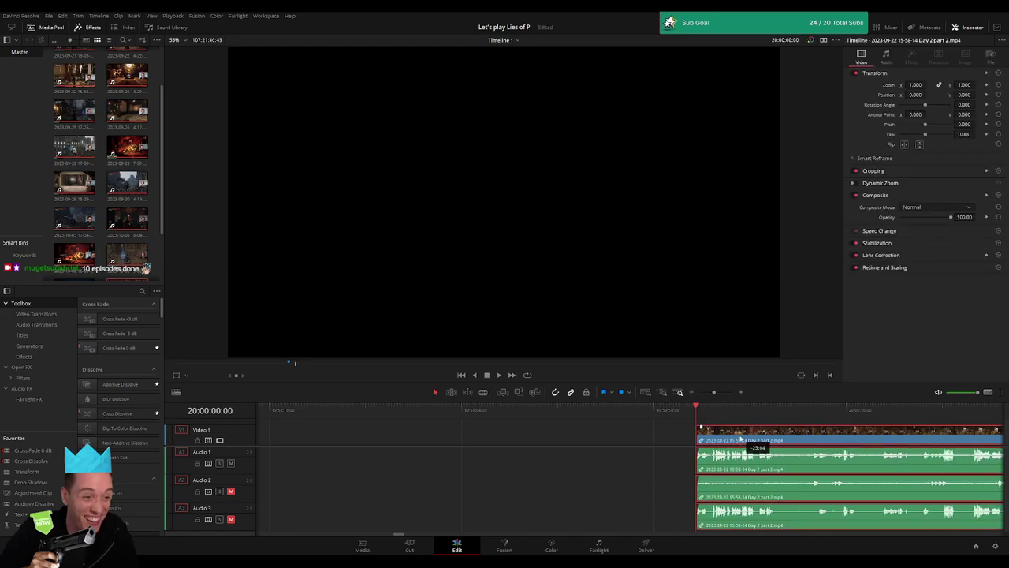
pyautogui.press('space')
pyautogui.click(700, 394)
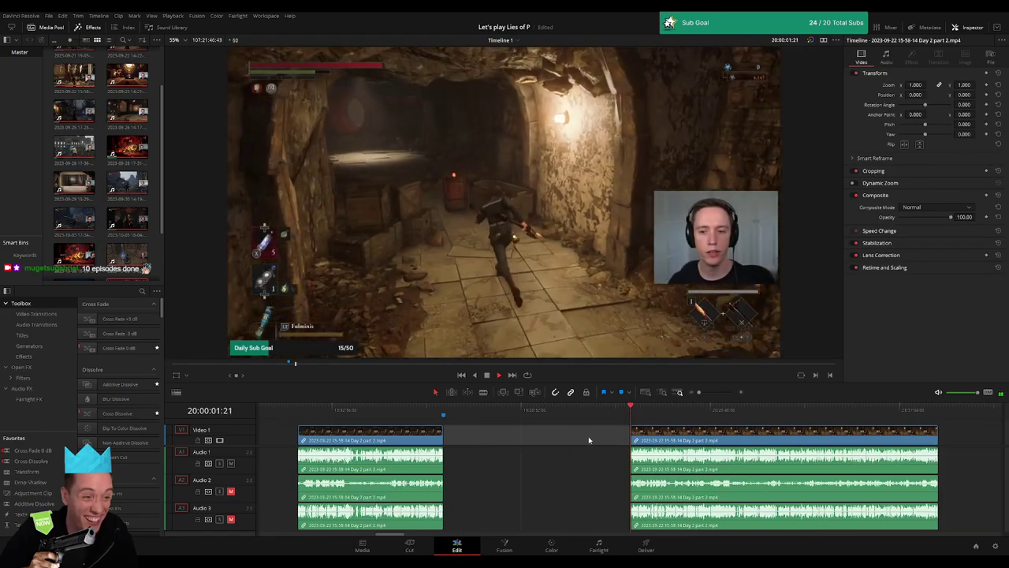
# Zoom in and scrub and play through the opening of the Day 2 part 2 clip
pyautogui.scroll(-3, 561, 424)
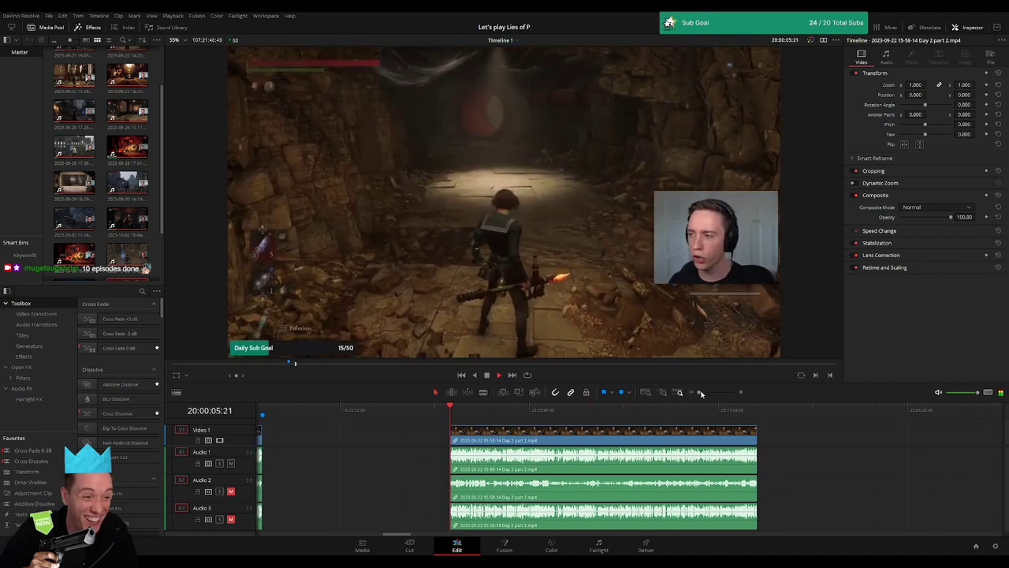
pyautogui.moveTo(699, 392); pyautogui.dragTo(698, 394)
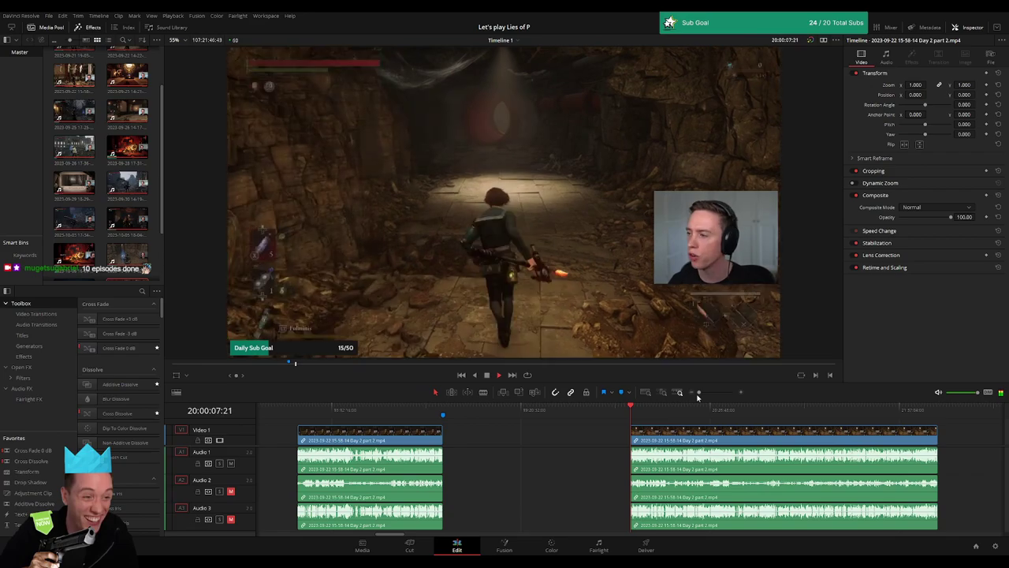
pyautogui.hscroll(3, 542, 430)
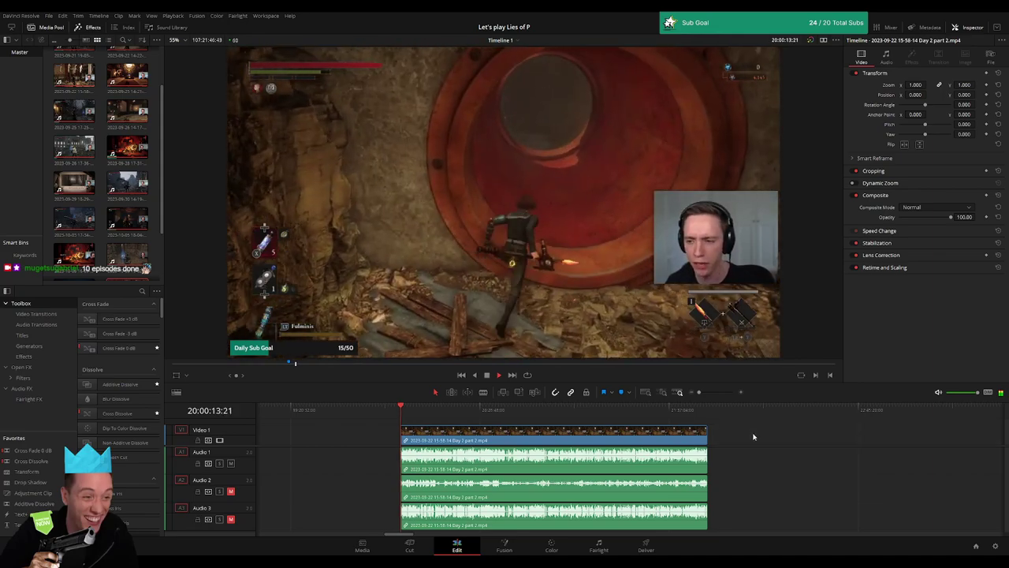
pyautogui.hscroll(2, 754, 436)
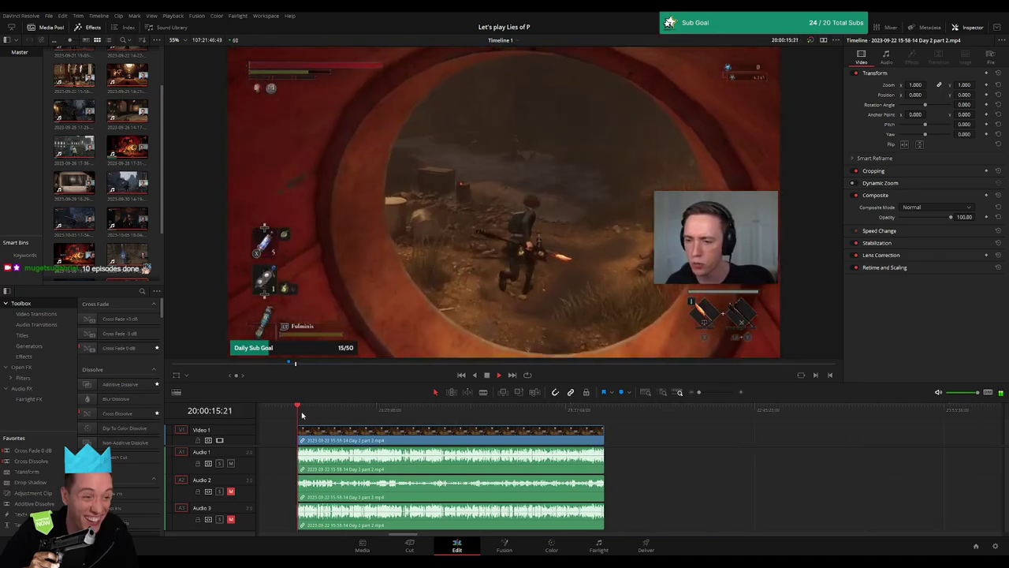
pyautogui.click(306, 412)
pyautogui.moveTo(306, 411); pyautogui.dragTo(393, 415)
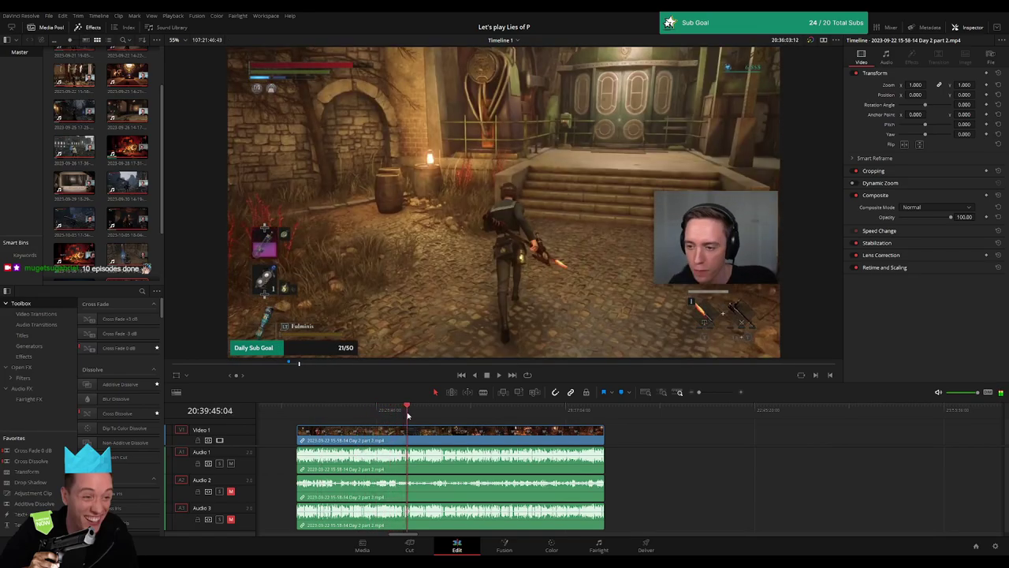
pyautogui.moveTo(392, 416); pyautogui.dragTo(441, 412)
pyautogui.press('space')
pyautogui.scroll(3, 522, 430)
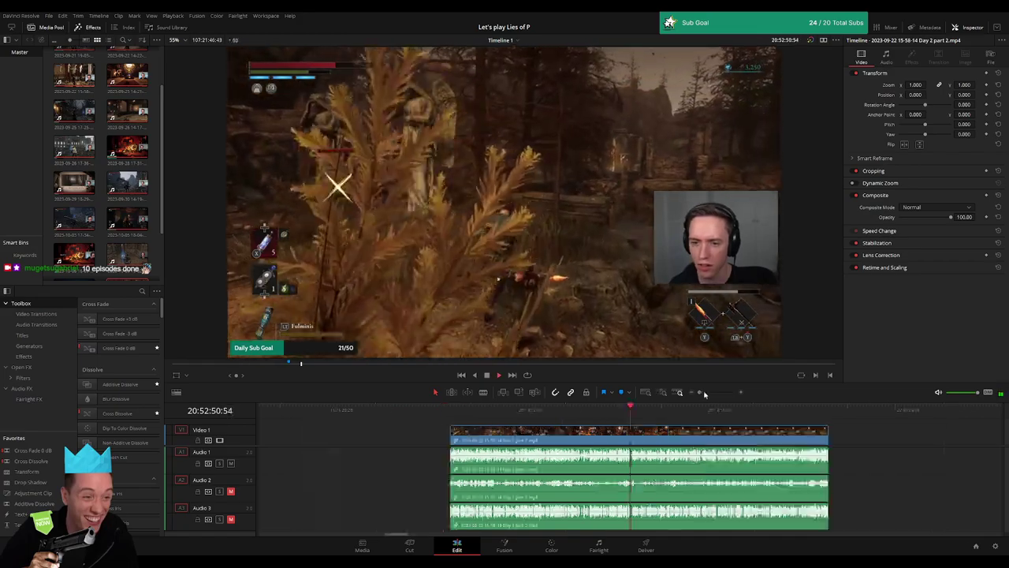
pyautogui.scroll(2, 522, 429)
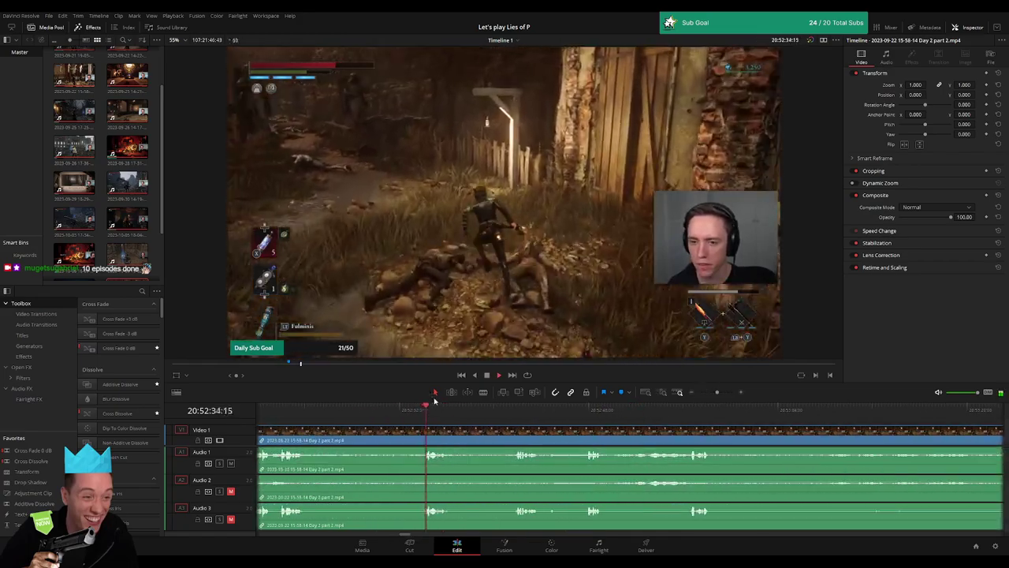
pyautogui.hscroll(-3, 418, 418)
pyautogui.click(417, 418)
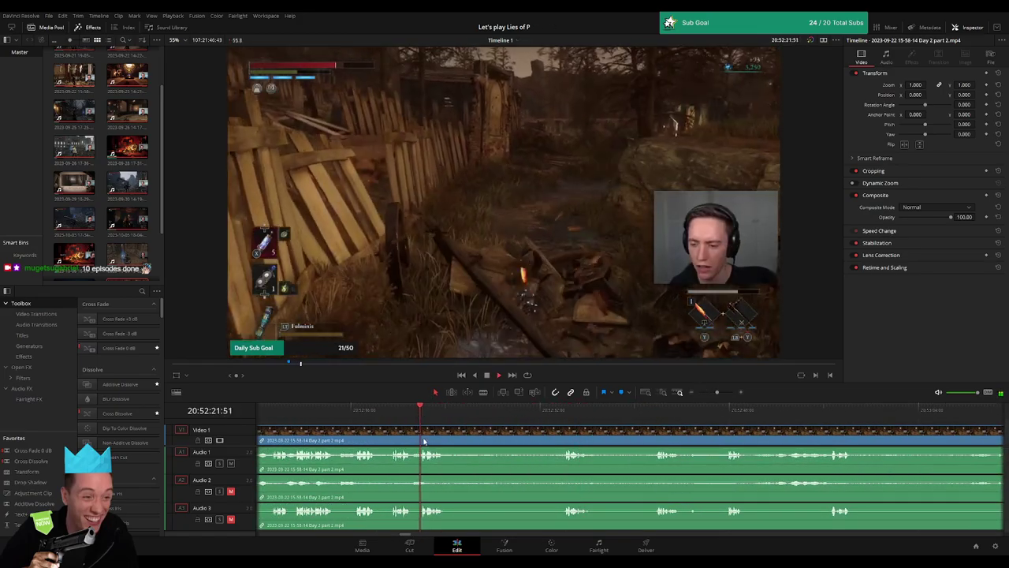
pyautogui.hscroll(-3, 417, 418)
pyautogui.click(402, 416)
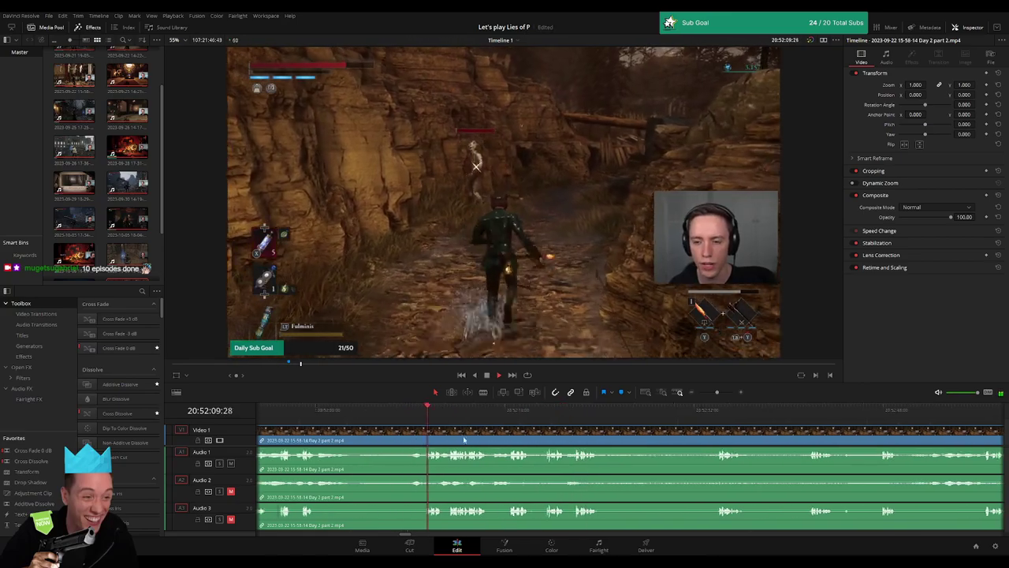
pyautogui.hscroll(-3, 404, 422)
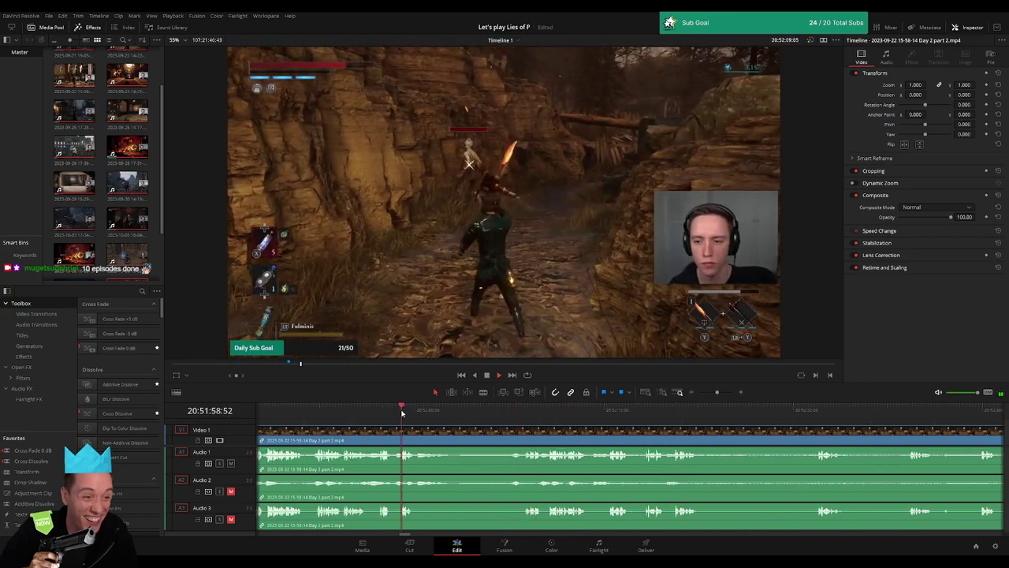
pyautogui.click(366, 410)
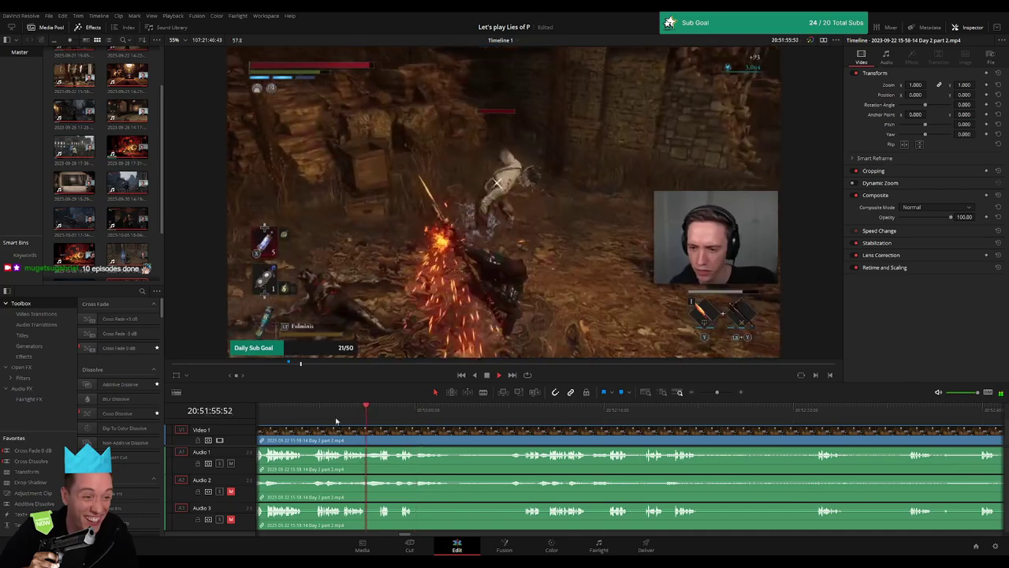
pyautogui.click(307, 410)
# Narrow the playhead down from 20:52:09 to the cut point near 20:52:41
pyautogui.click(526, 410)
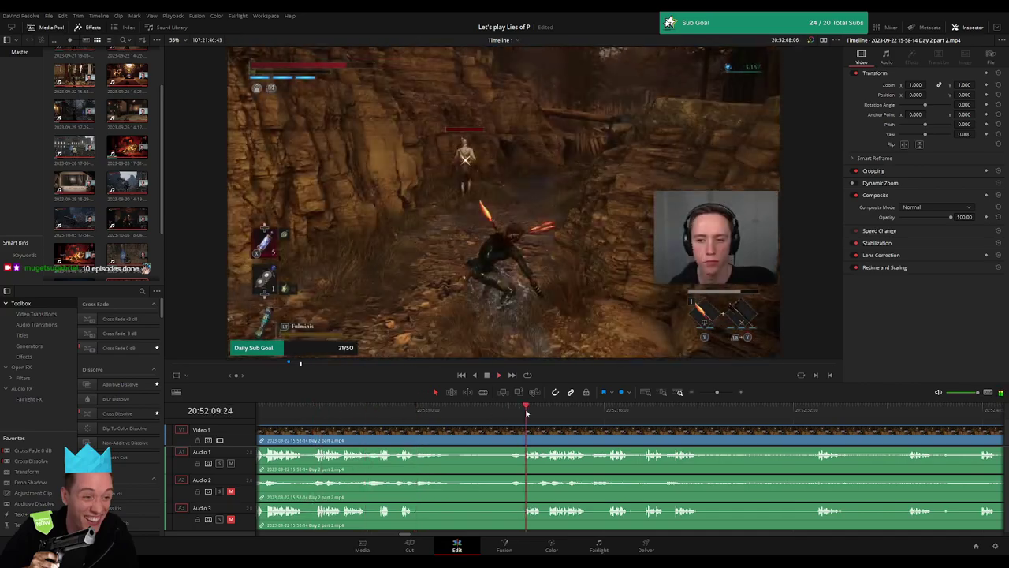
pyautogui.moveTo(717, 392); pyautogui.dragTo(717, 392)
pyautogui.click(654, 414)
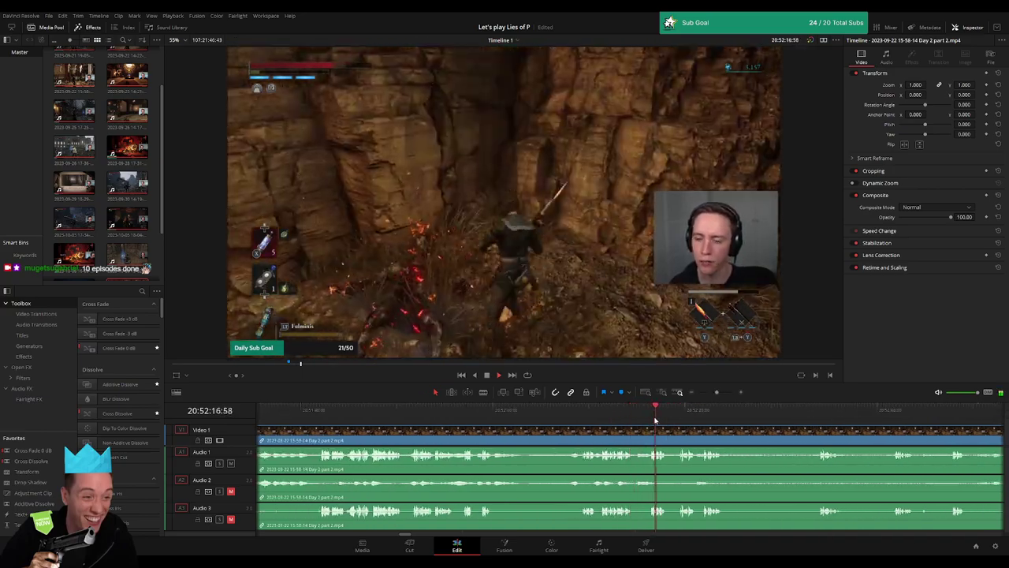
pyautogui.hscroll(2, 592, 433)
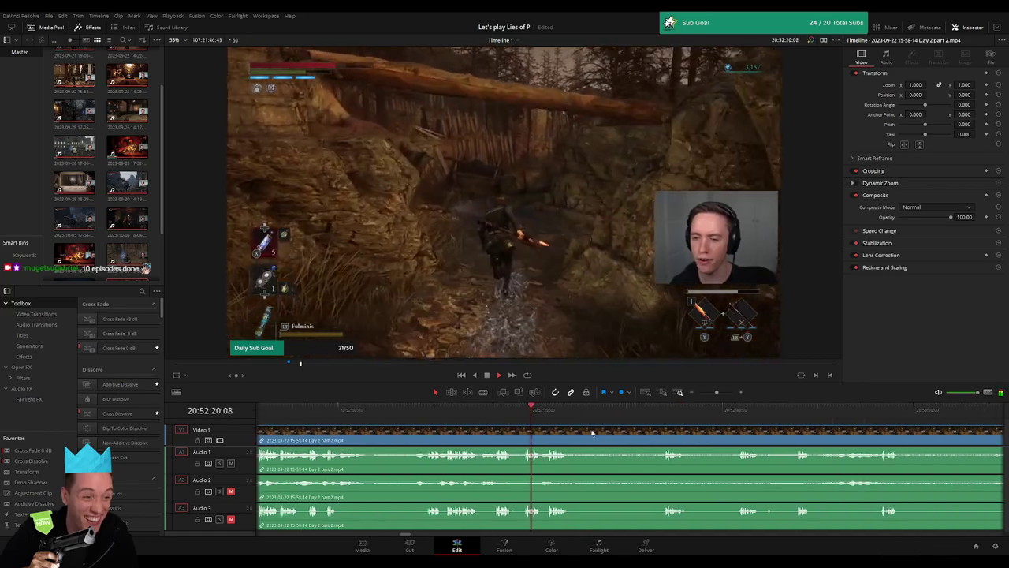
pyautogui.click(665, 414)
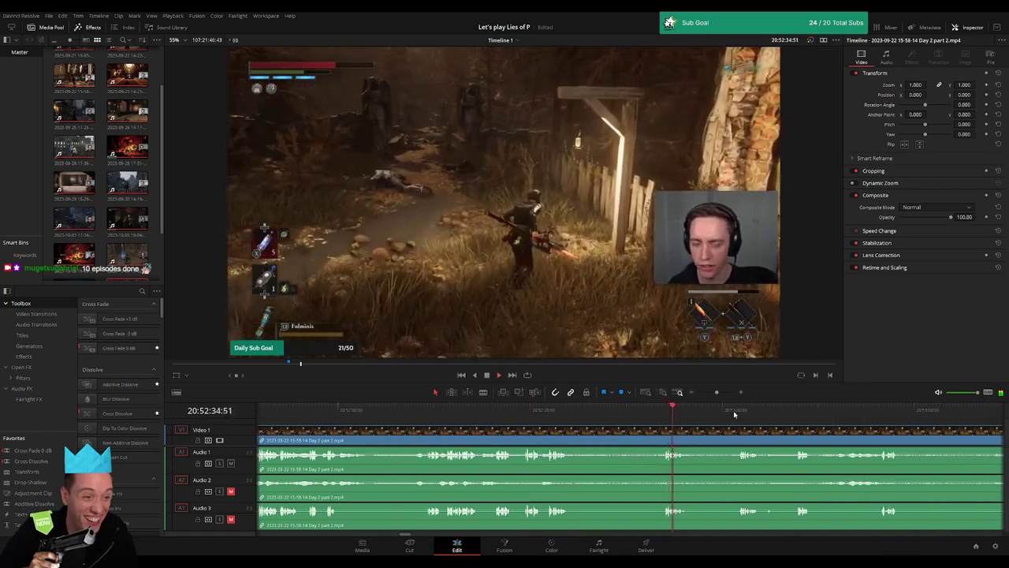
pyautogui.click(741, 414)
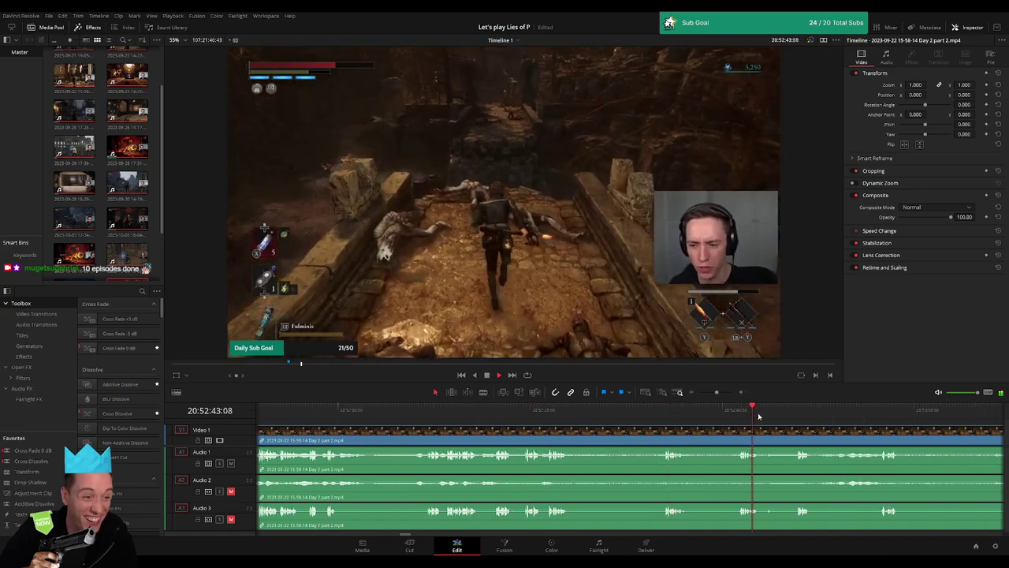
pyautogui.click(738, 413)
pyautogui.click(747, 414)
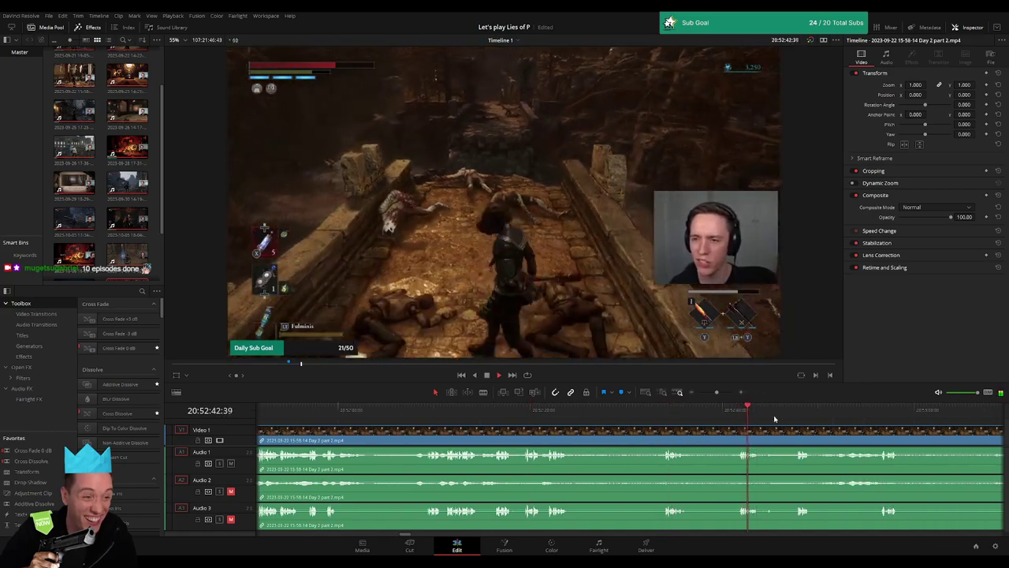
pyautogui.click(793, 411)
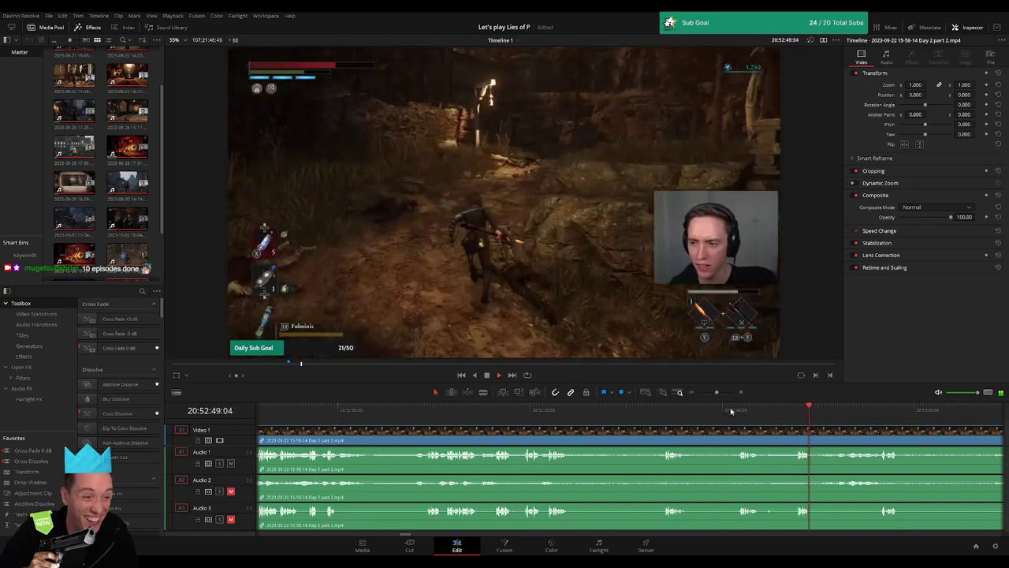
pyautogui.click(731, 411)
pyautogui.click(631, 414)
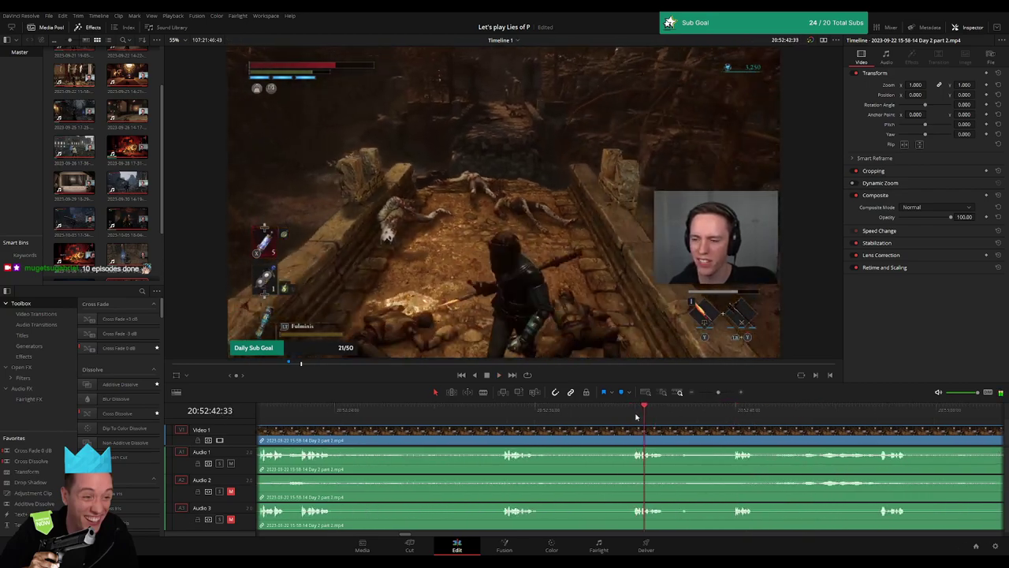
pyautogui.click(629, 414)
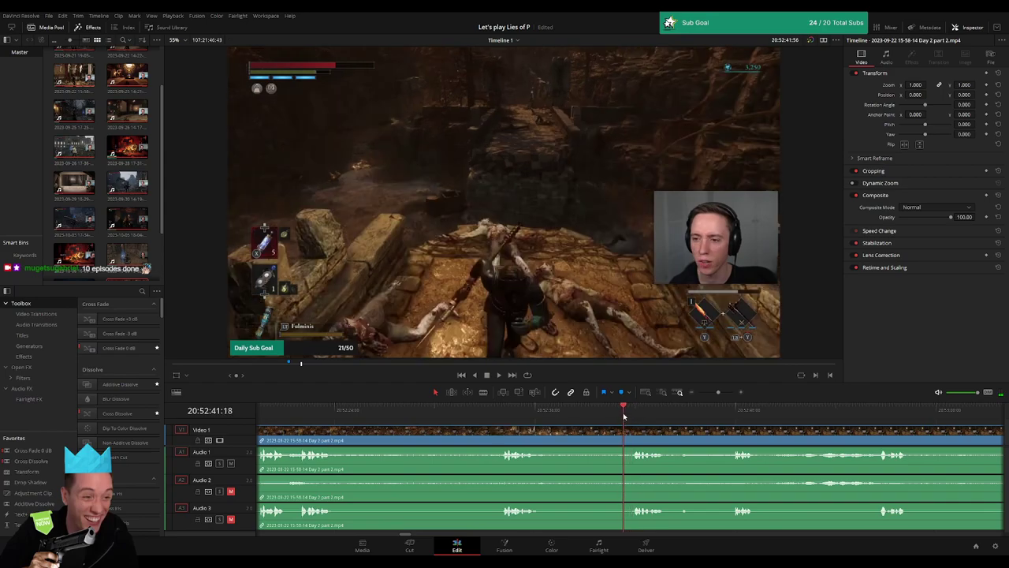
pyautogui.moveTo(624, 416); pyautogui.dragTo(619, 417)
# Split all tracks at 20:52:41:00, add an audio fade at the cut, and preview it
pyautogui.hotkey('ctrl', 'b')
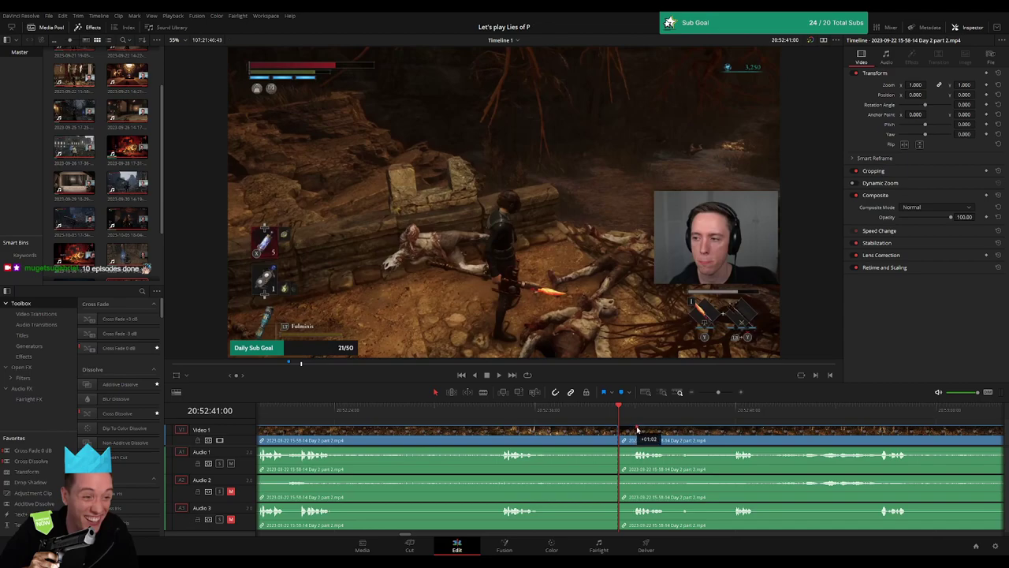
pyautogui.moveTo(637, 428); pyautogui.dragTo(610, 428)
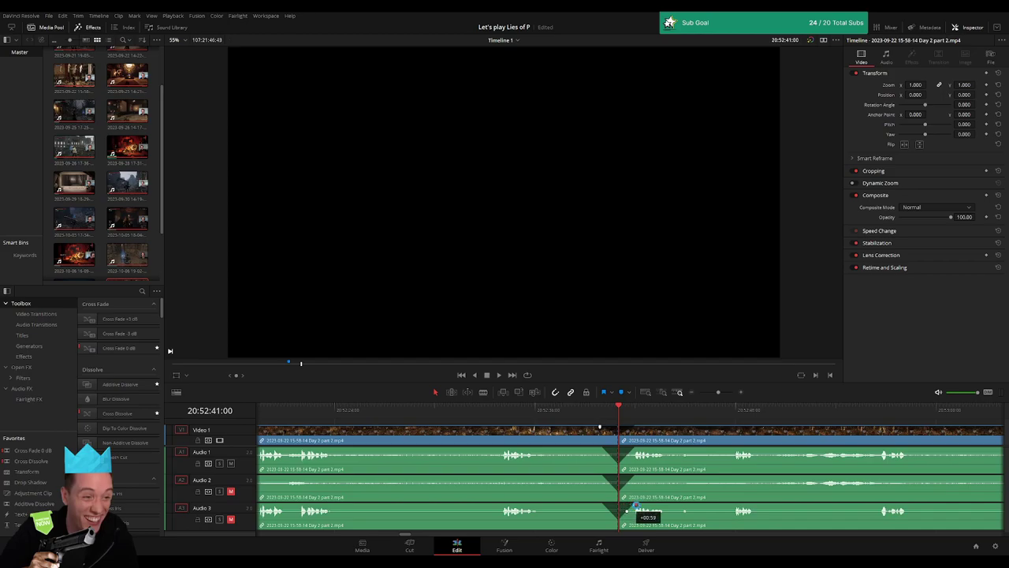
pyautogui.press('space')
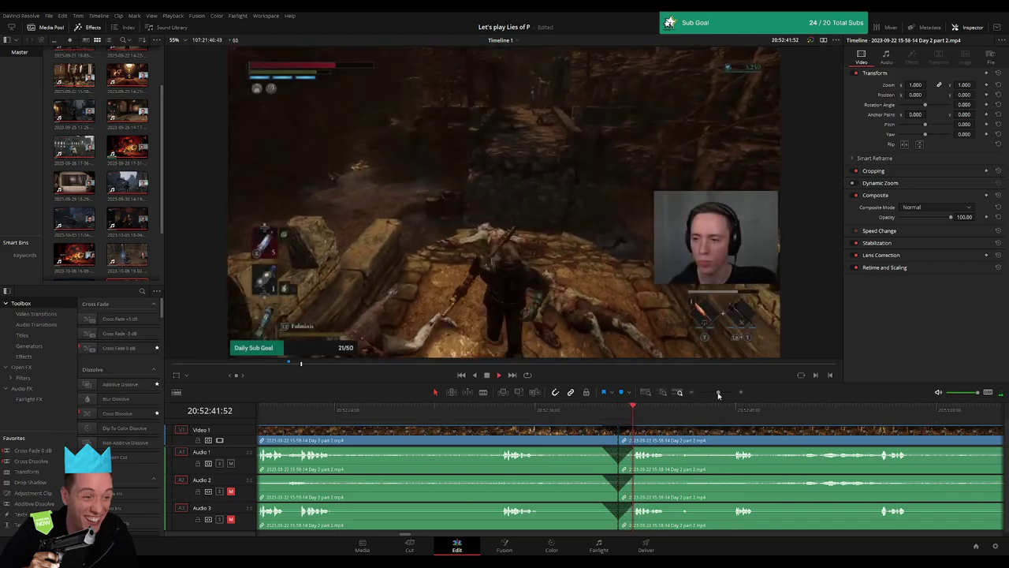
pyautogui.moveTo(717, 392); pyautogui.dragTo(691, 398)
# Stop the preview and drag the clip after the 20:52:41 cut later to open a gap
pyautogui.hscroll(3, 505, 474)
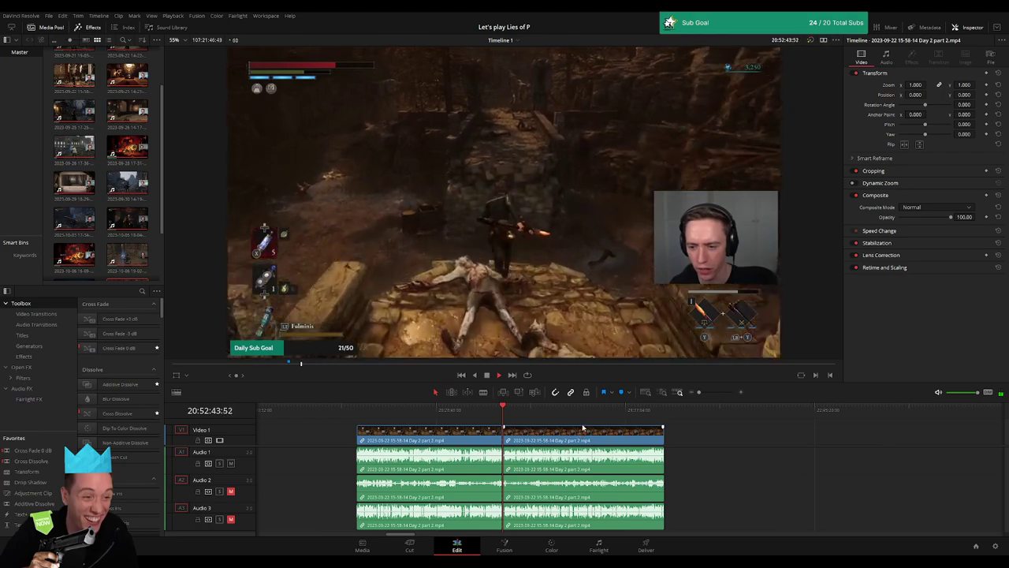
pyautogui.press('space')
pyautogui.press('Home')
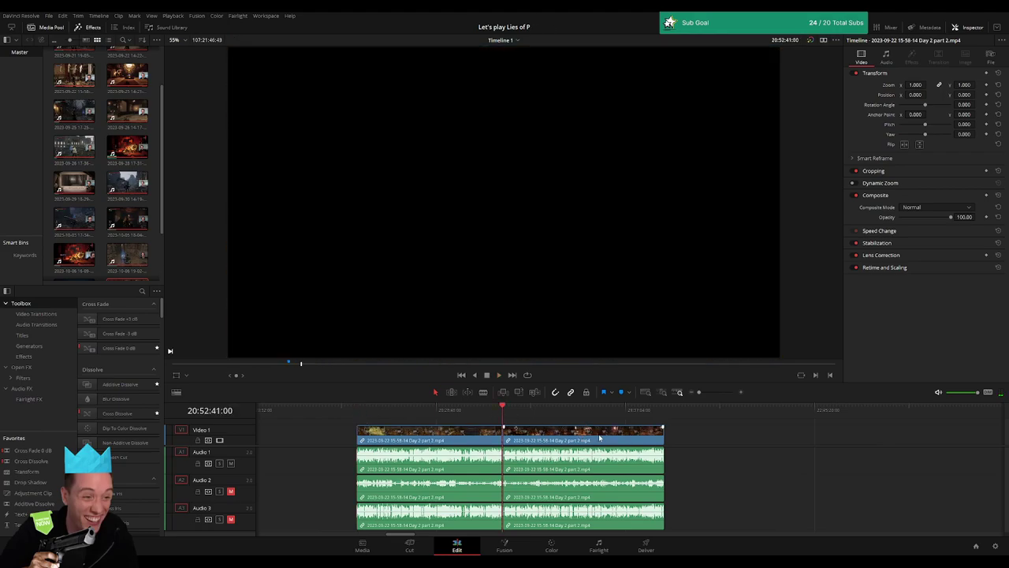
pyautogui.hscroll(5, 599, 437)
pyautogui.moveTo(599, 437); pyautogui.dragTo(687, 437)
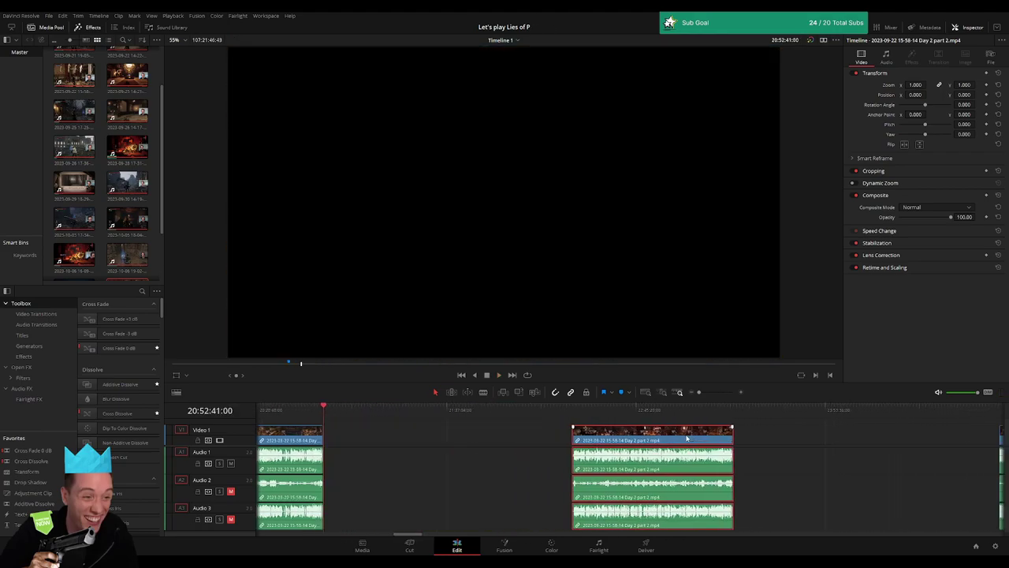
pyautogui.click(470, 440)
pyautogui.hscroll(-3, 529, 436)
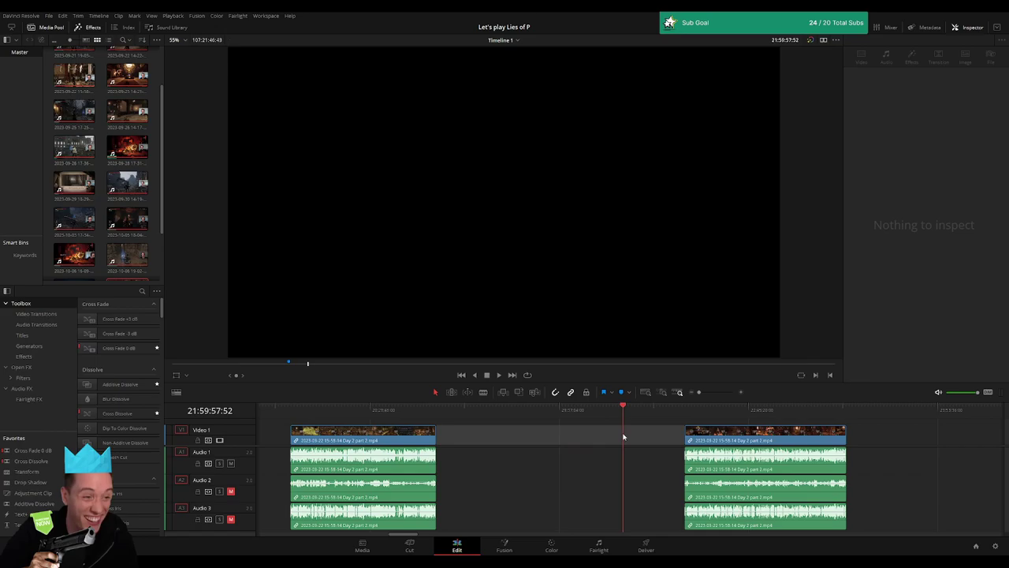
# Move that clip left so it starts at 22:00:00:00, then play it
pyautogui.click(702, 394)
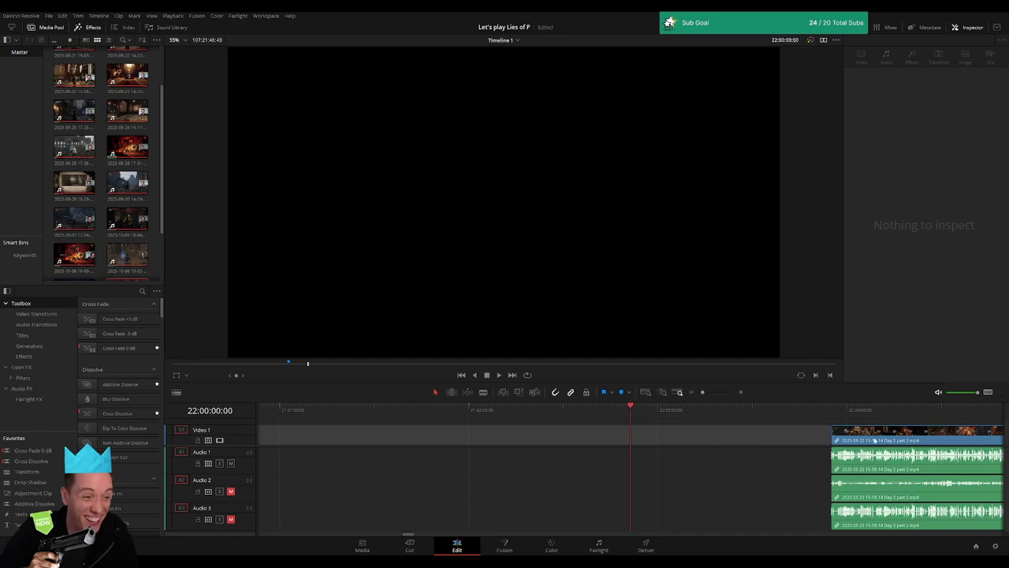
pyautogui.moveTo(875, 440); pyautogui.dragTo(638, 437)
pyautogui.press('space')
pyautogui.click(422, 424)
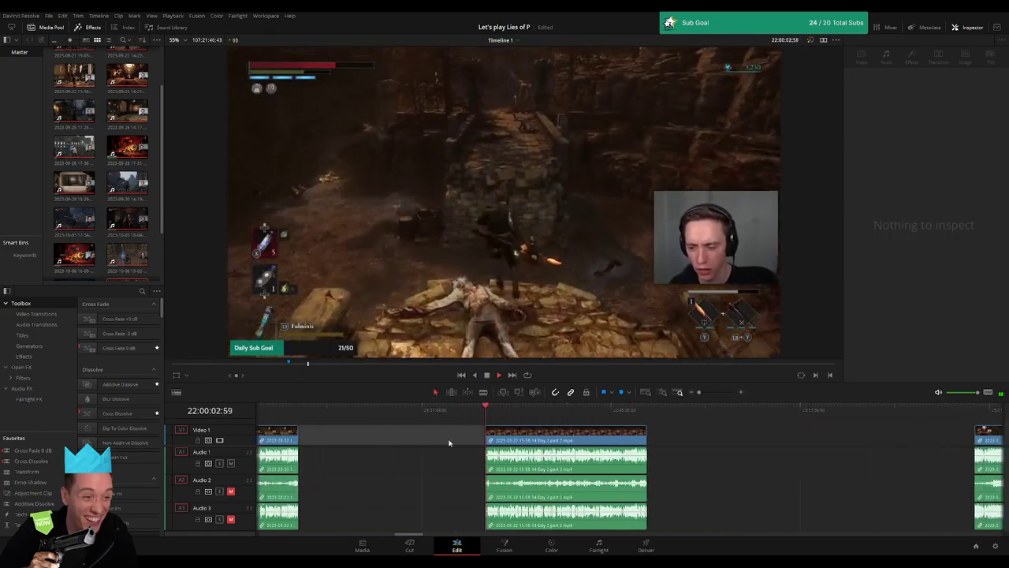
# Scrub into the Day 2 part 2 clip and zoom the timeline in around the playhead
pyautogui.click(532, 419)
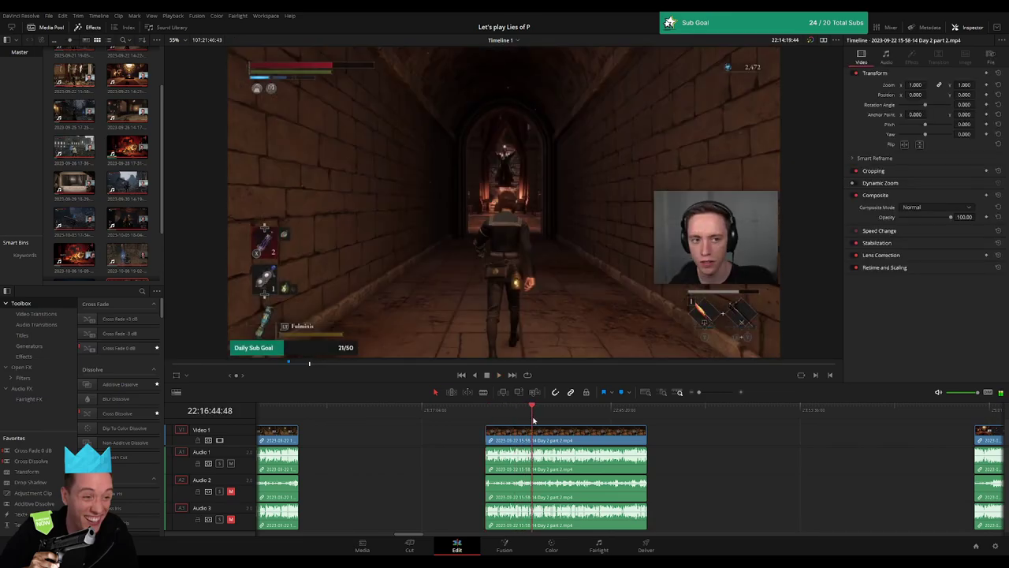
pyautogui.moveTo(532, 419); pyautogui.dragTo(621, 426)
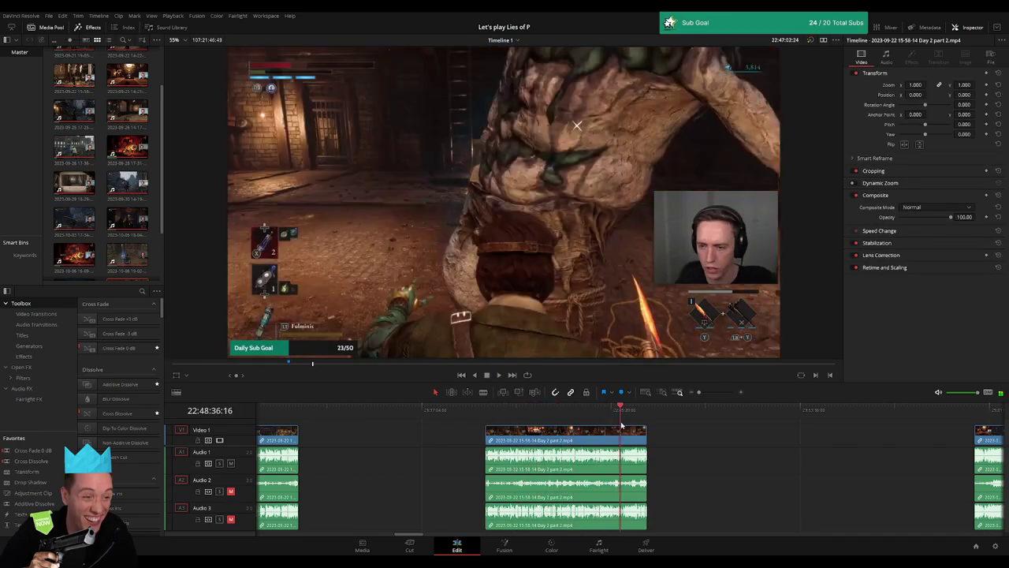
pyautogui.press('space')
pyautogui.click(709, 393)
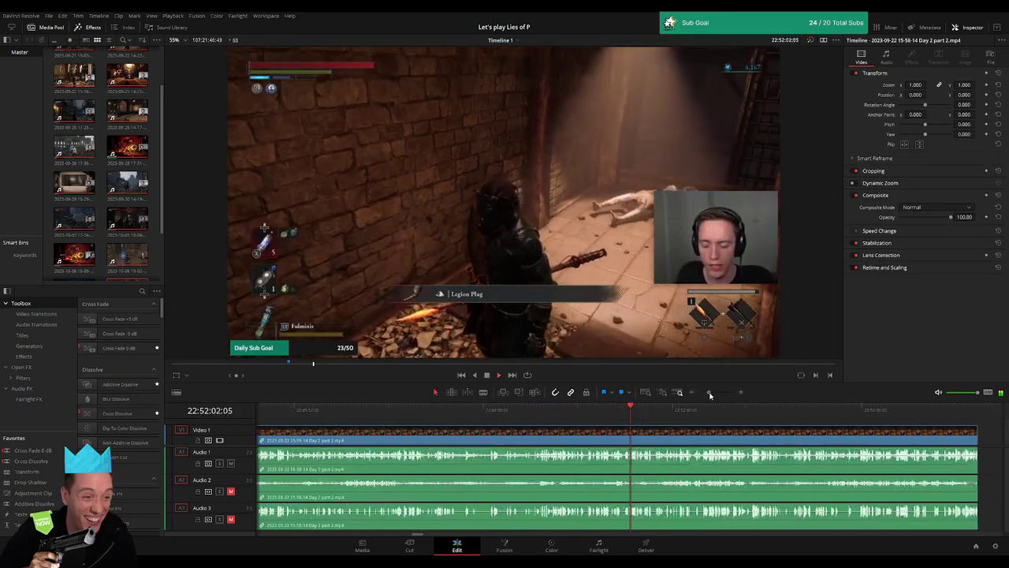
pyautogui.moveTo(710, 393); pyautogui.dragTo(719, 393)
pyautogui.moveTo(647, 410); pyautogui.dragTo(628, 412)
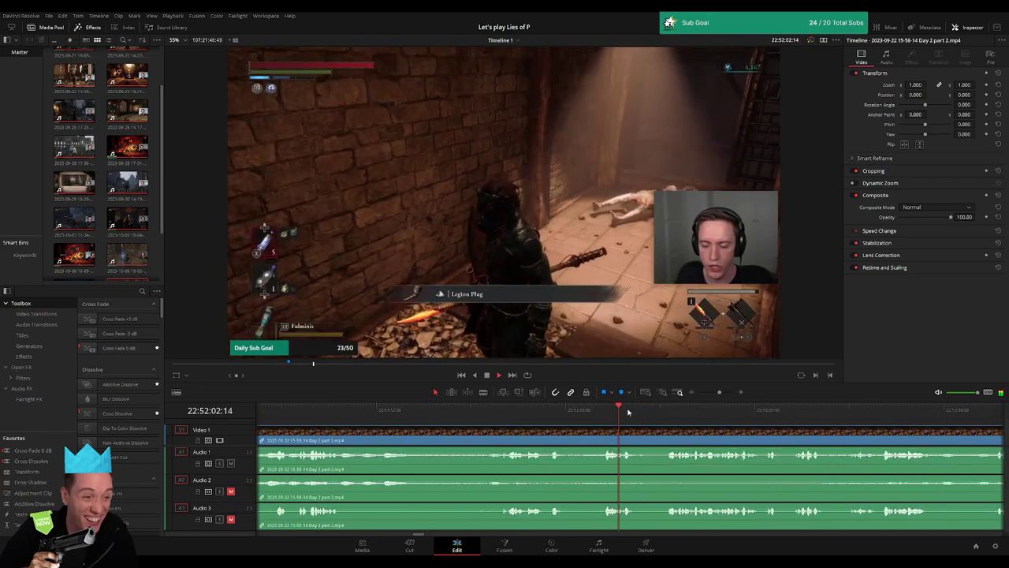
pyautogui.click(570, 410)
pyautogui.moveTo(719, 392); pyautogui.dragTo(719, 392)
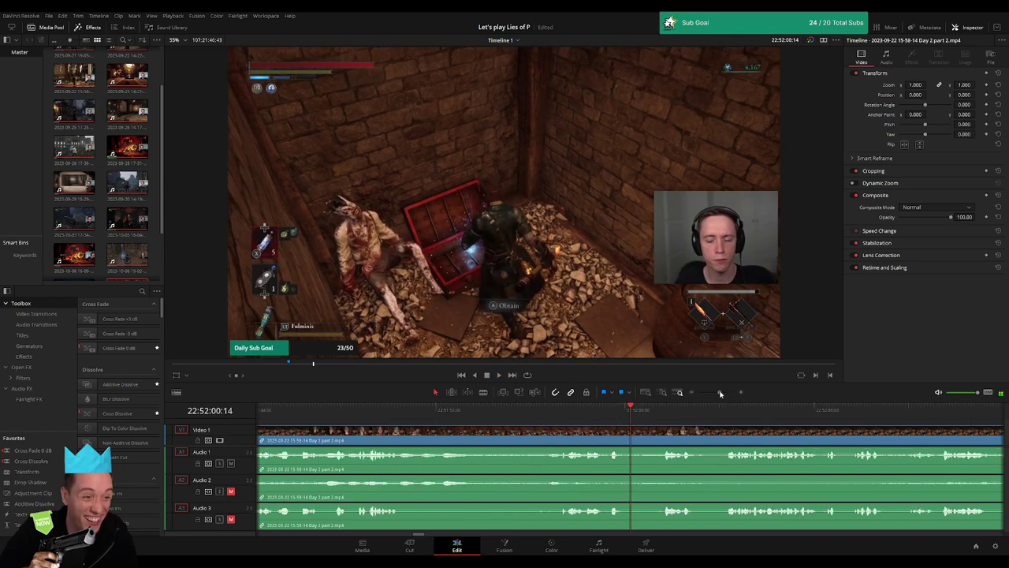
# Replay the chest moment and park the playhead at 22:52:00:00
pyautogui.click(576, 410)
pyautogui.press('space')
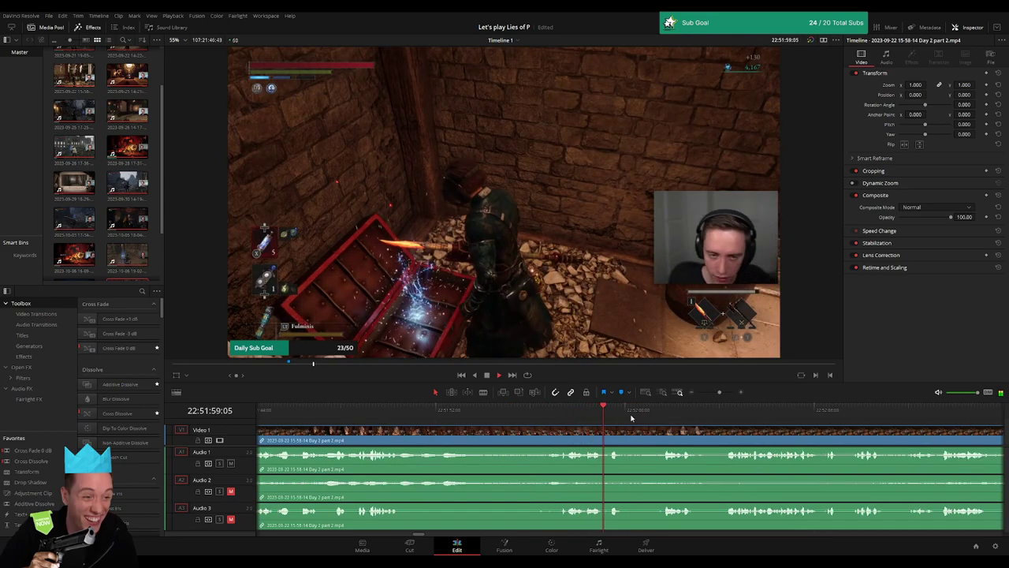
pyautogui.click(653, 414)
pyautogui.click(718, 414)
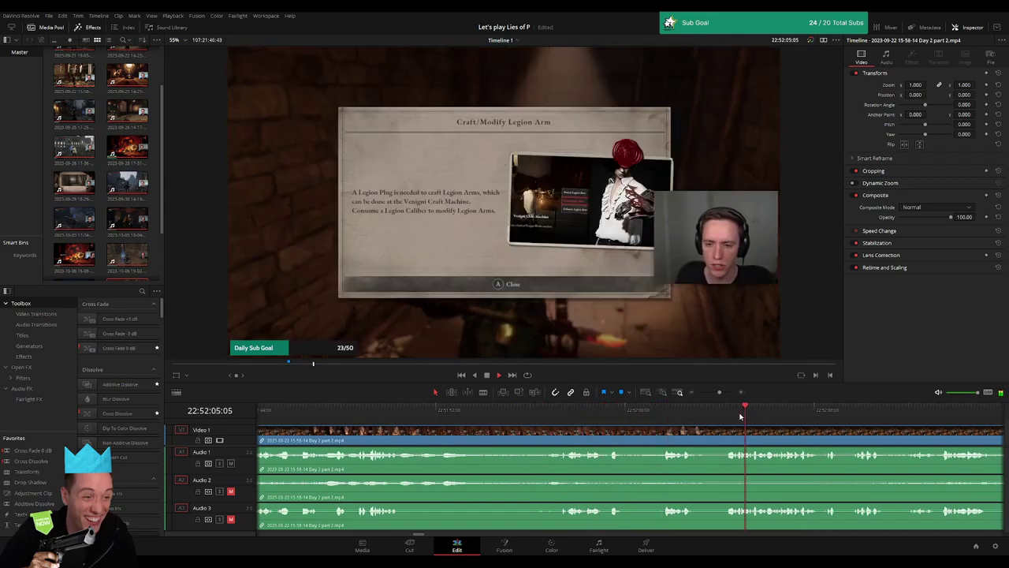
pyautogui.click(726, 414)
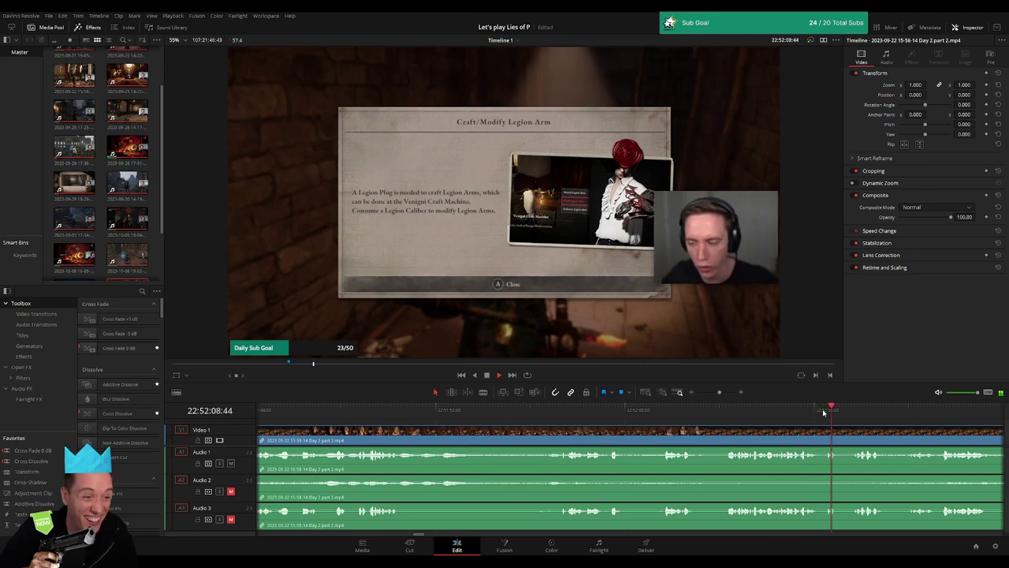
pyautogui.click(858, 413)
pyautogui.click(665, 411)
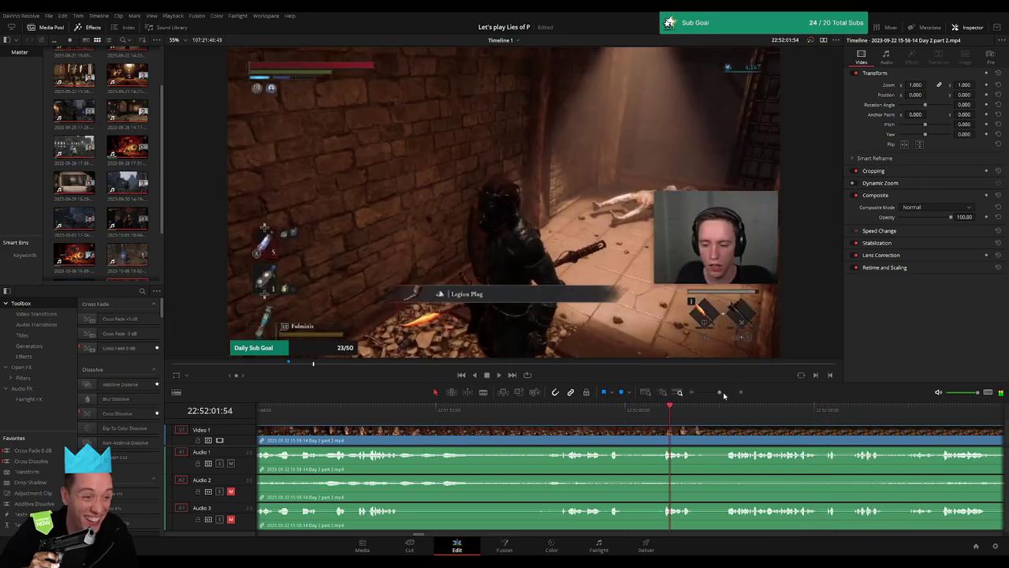
pyautogui.press('space')
pyautogui.moveTo(614, 416); pyautogui.dragTo(397, 437)
# Split all tracks at 22:52:00:00 and fade Audio 1, 2 and 3 out before the cut
pyautogui.hotkey('ctrl', 'b')
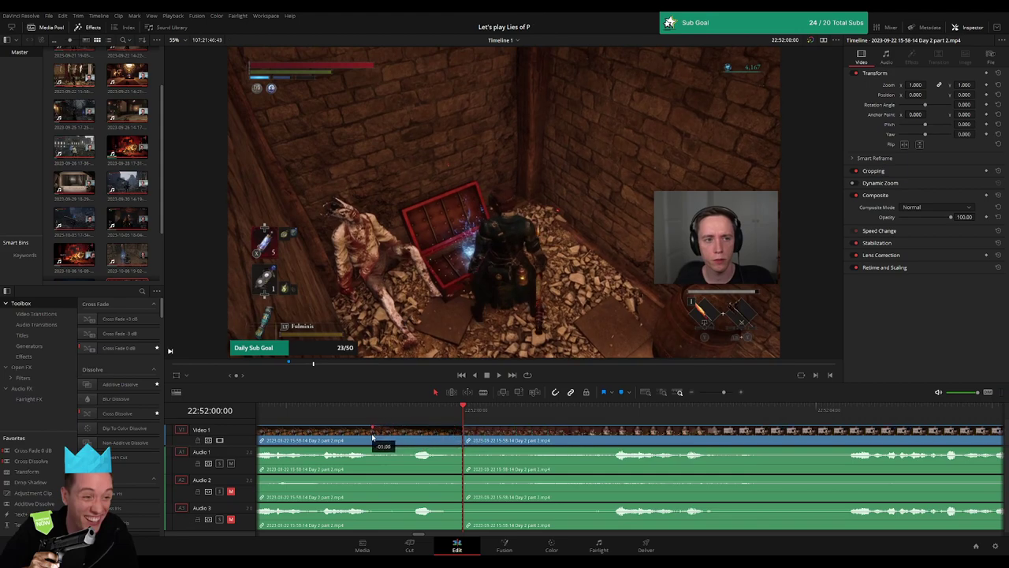
pyautogui.moveTo(382, 424); pyautogui.dragTo(387, 449)
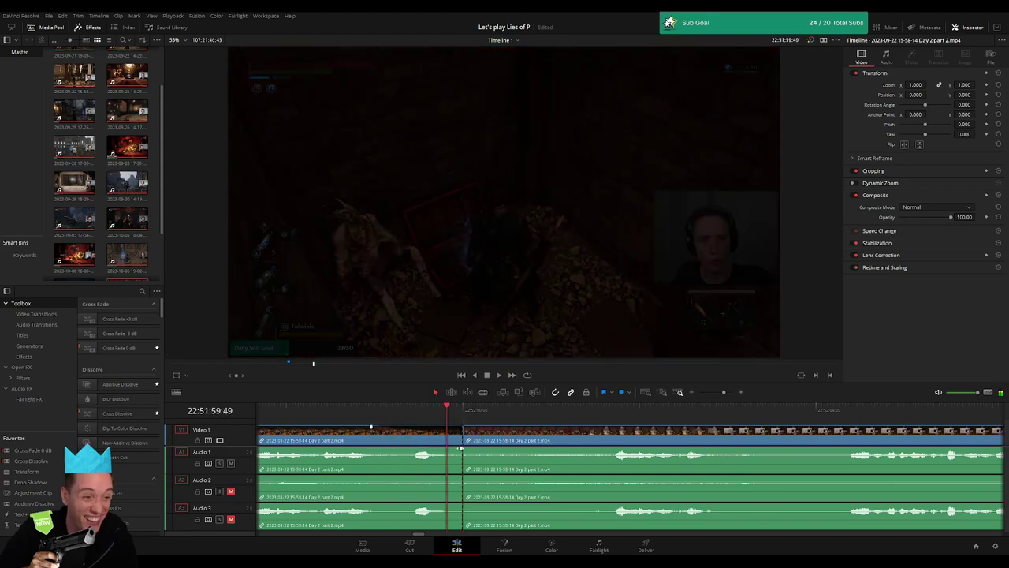
pyautogui.click(409, 413)
pyautogui.press('space')
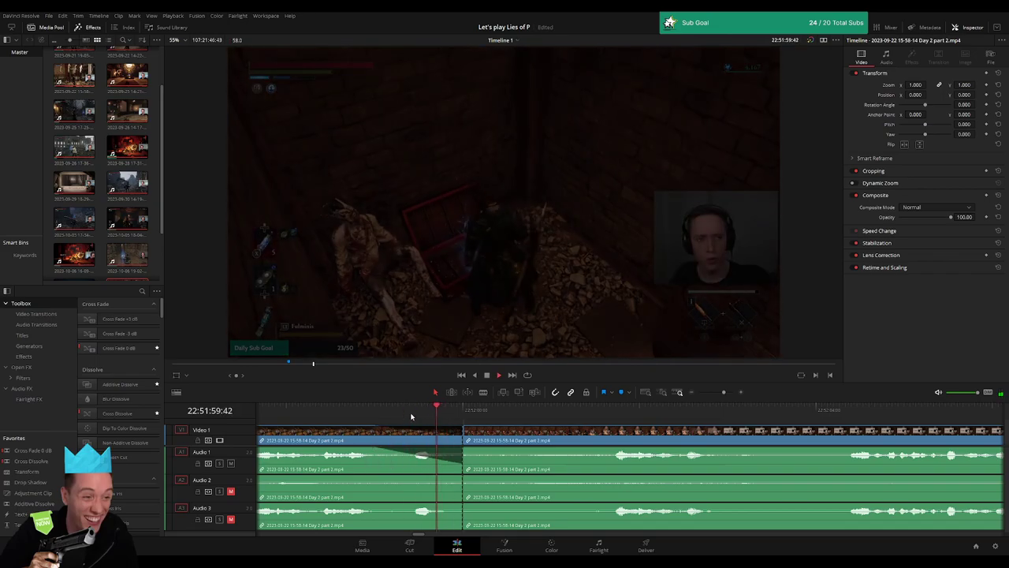
pyautogui.moveTo(456, 477); pyautogui.dragTo(378, 478)
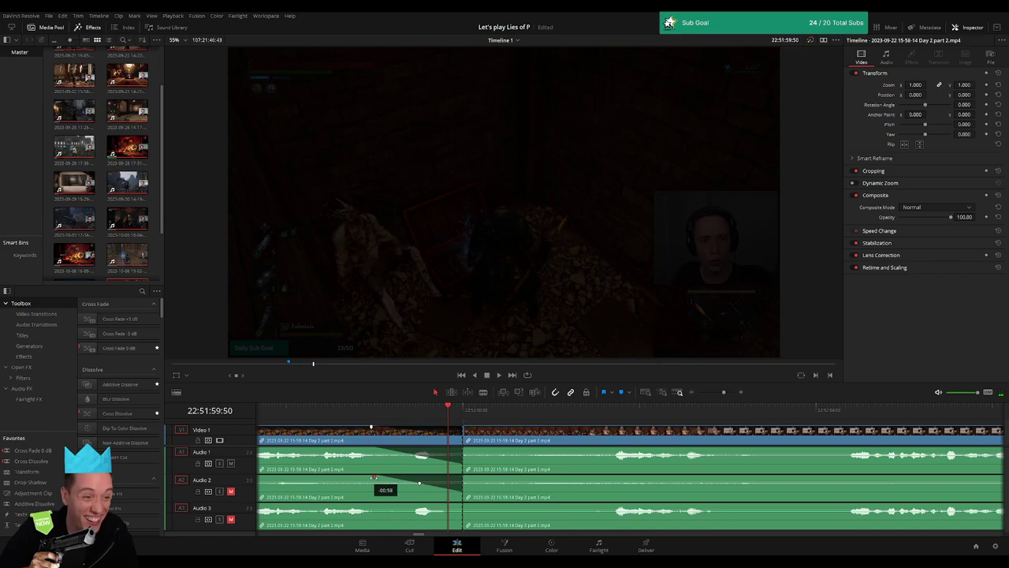
pyautogui.click(457, 502)
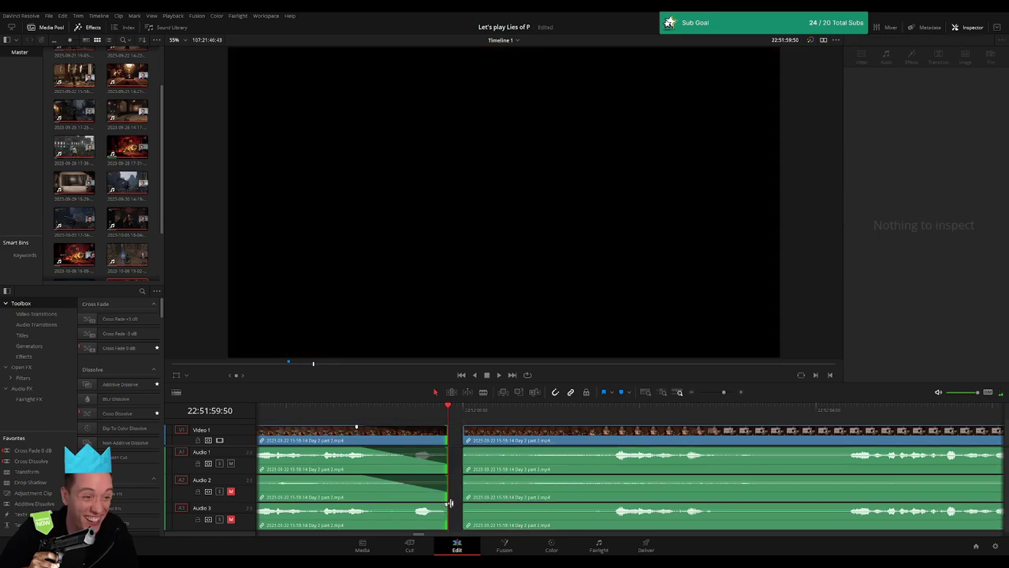
pyautogui.moveTo(453, 503); pyautogui.dragTo(401, 505)
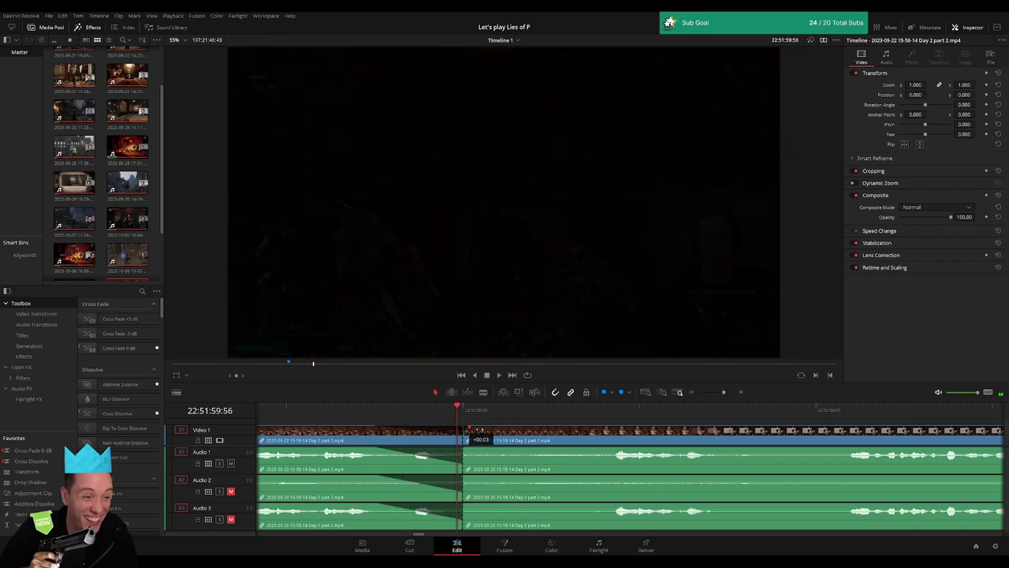
# Fade Audio 1, 2 and 3 back in after the cut
pyautogui.moveTo(479, 432); pyautogui.dragTo(580, 434)
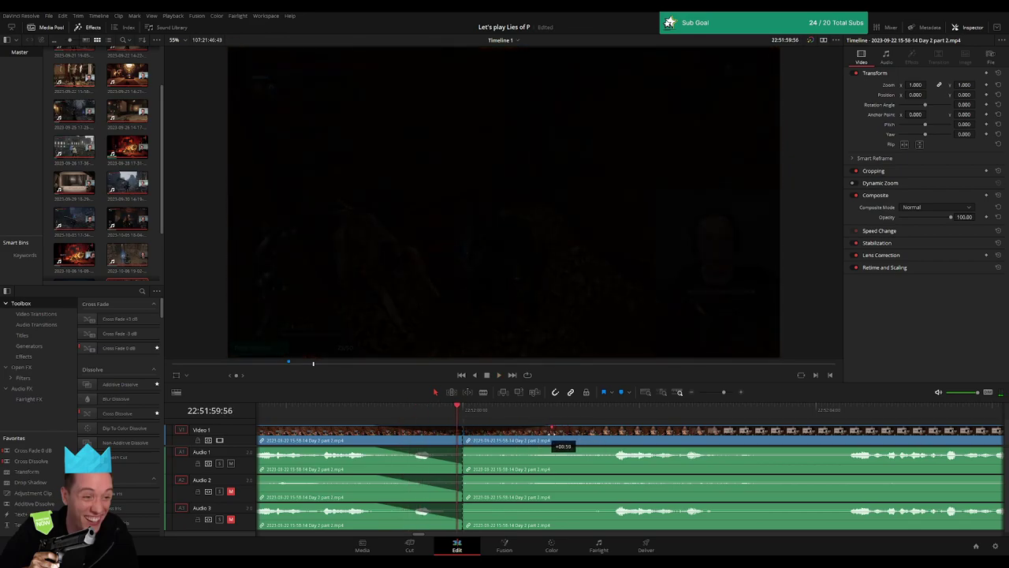
pyautogui.moveTo(465, 447); pyautogui.dragTo(550, 450)
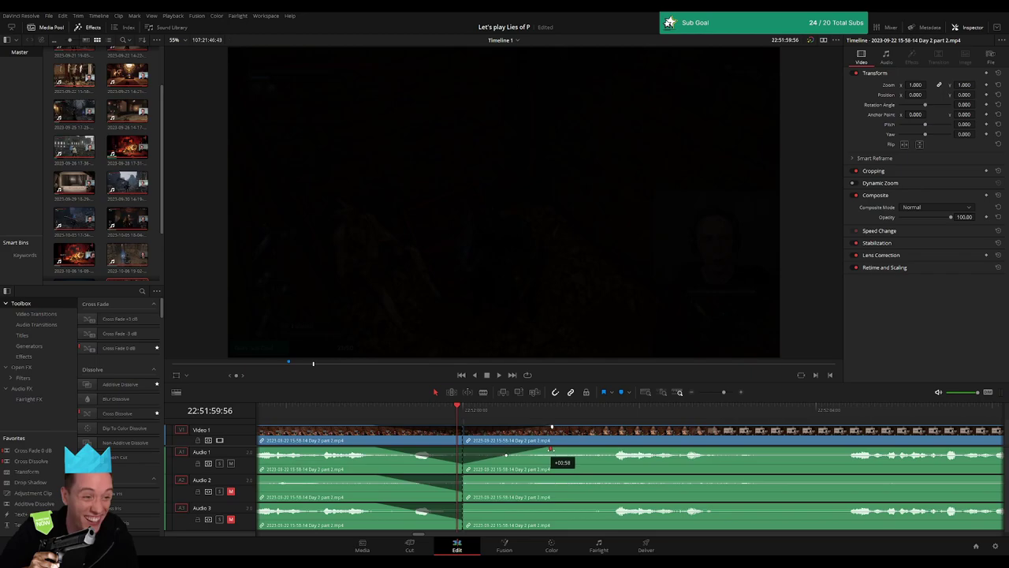
pyautogui.moveTo(492, 477); pyautogui.dragTo(547, 478)
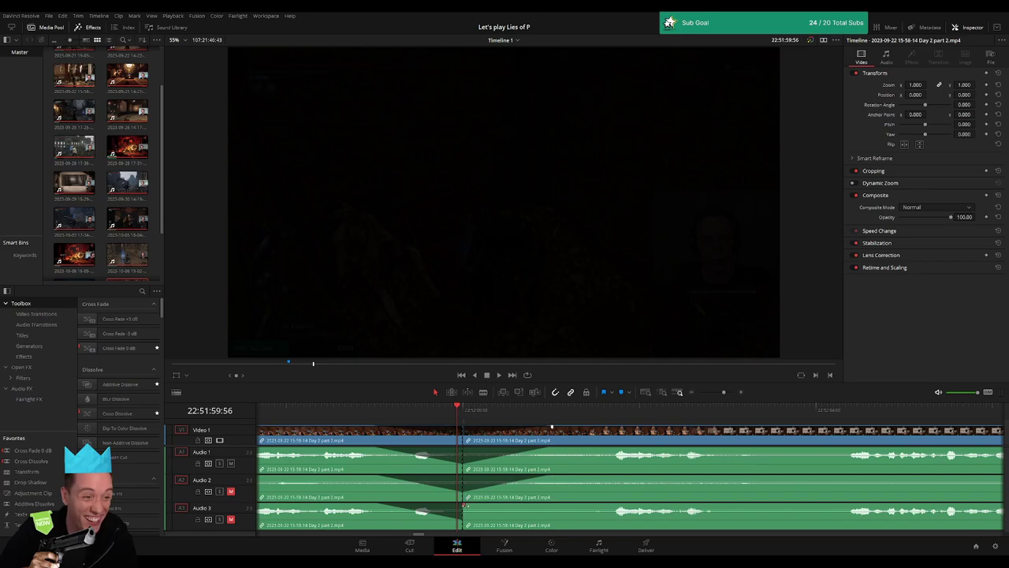
pyautogui.moveTo(465, 506); pyautogui.dragTo(540, 506)
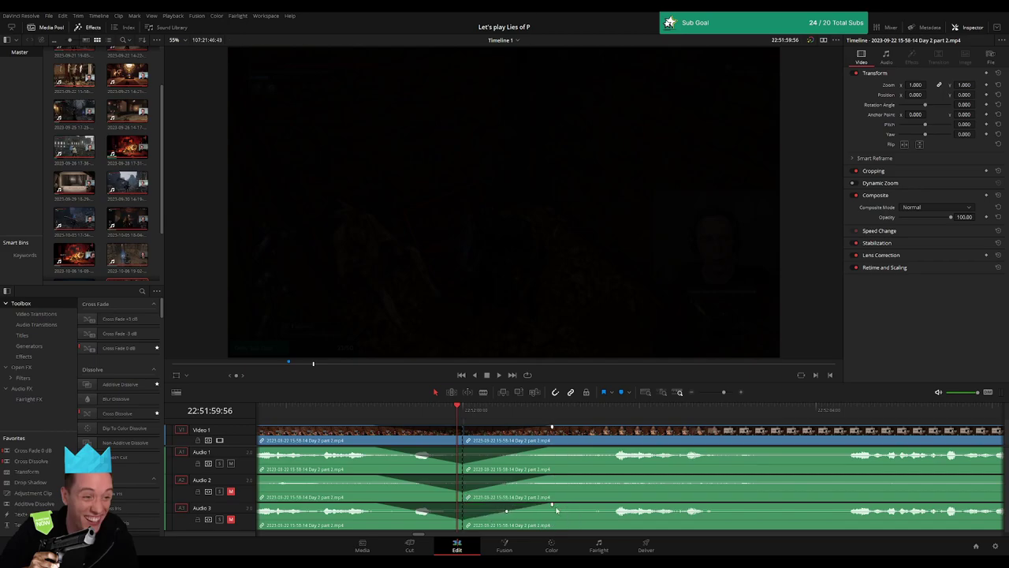
# Replay the transition through the cut to check the fades, then zoom out
pyautogui.click(408, 416)
pyautogui.press('space')
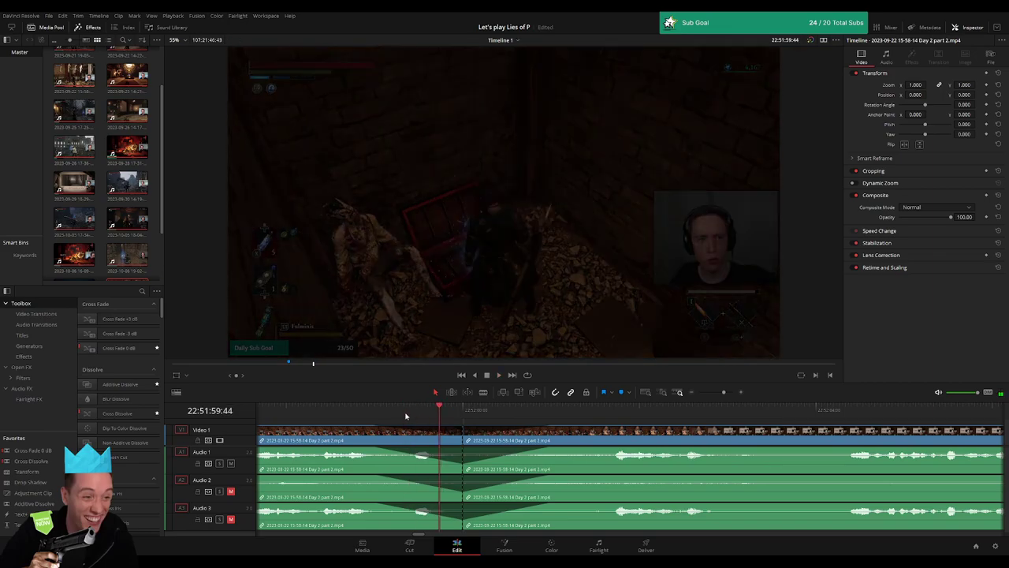
pyautogui.click(406, 415)
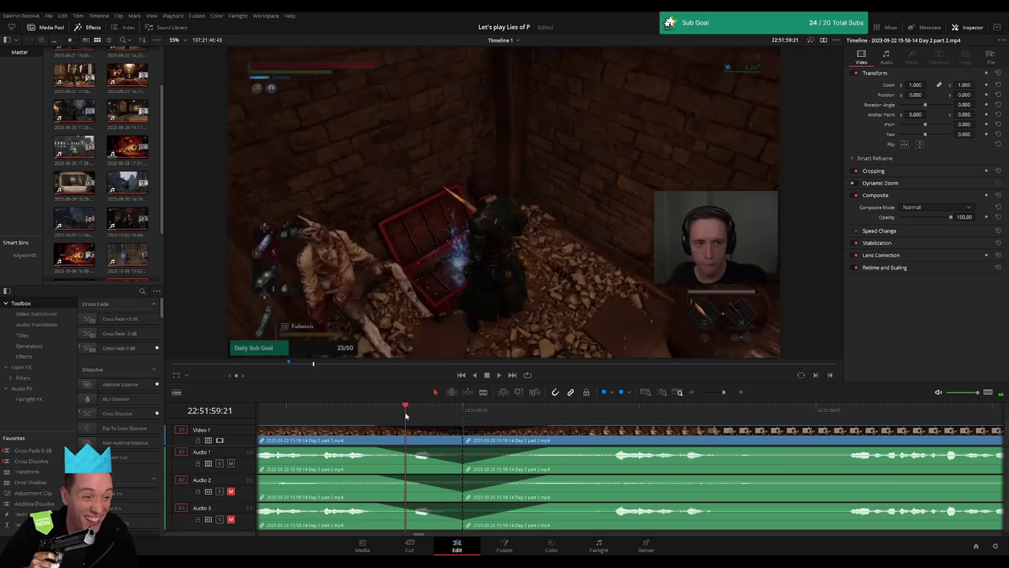
pyautogui.press('space')
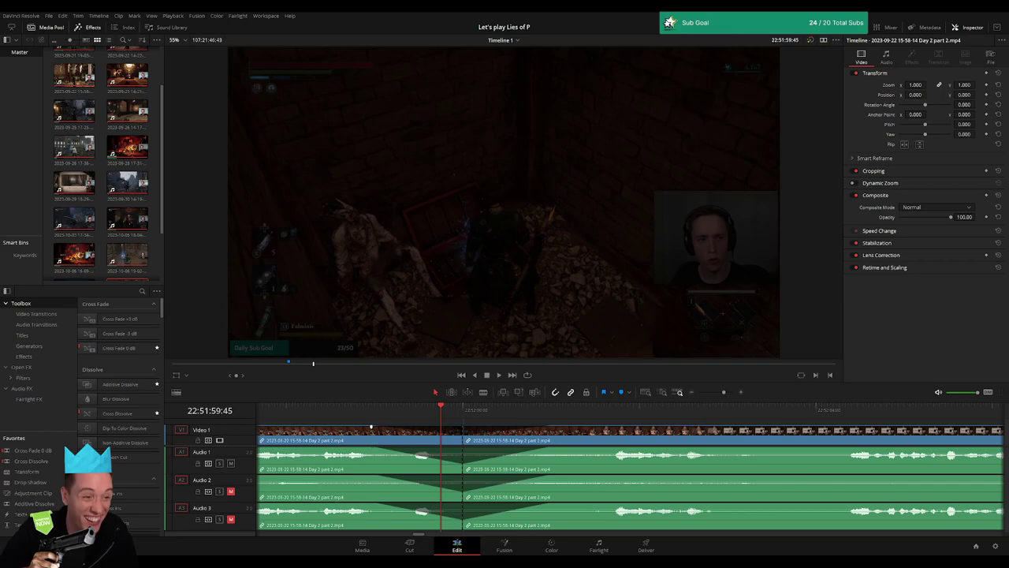
pyautogui.moveTo(725, 391); pyautogui.dragTo(698, 392)
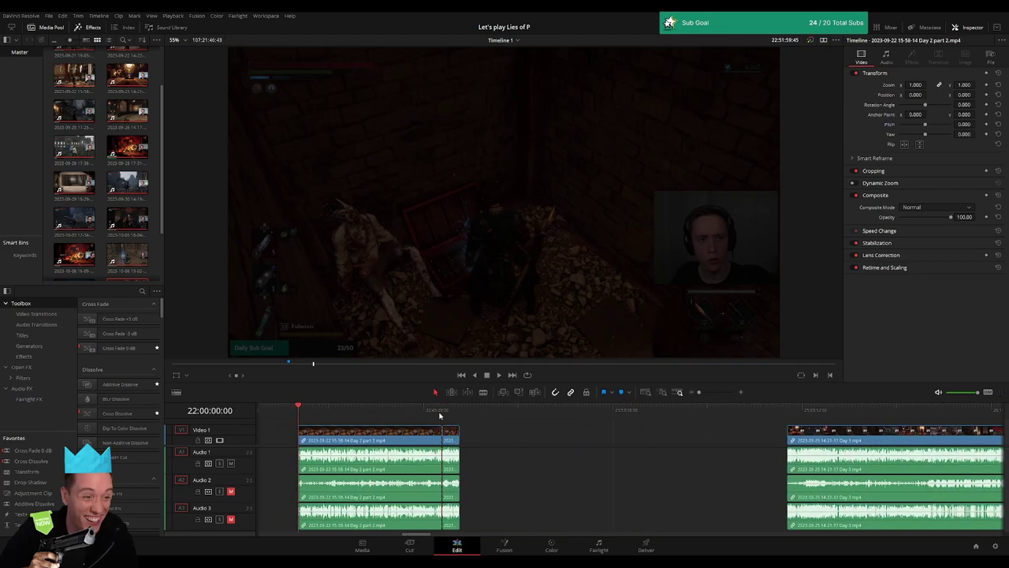
pyautogui.click(440, 415)
pyautogui.scroll(-3, 385, 435)
# Butt the short piece against the Day 3 clip and slide both left to 24:00:00:00
pyautogui.moveTo(335, 436); pyautogui.dragTo(657, 440)
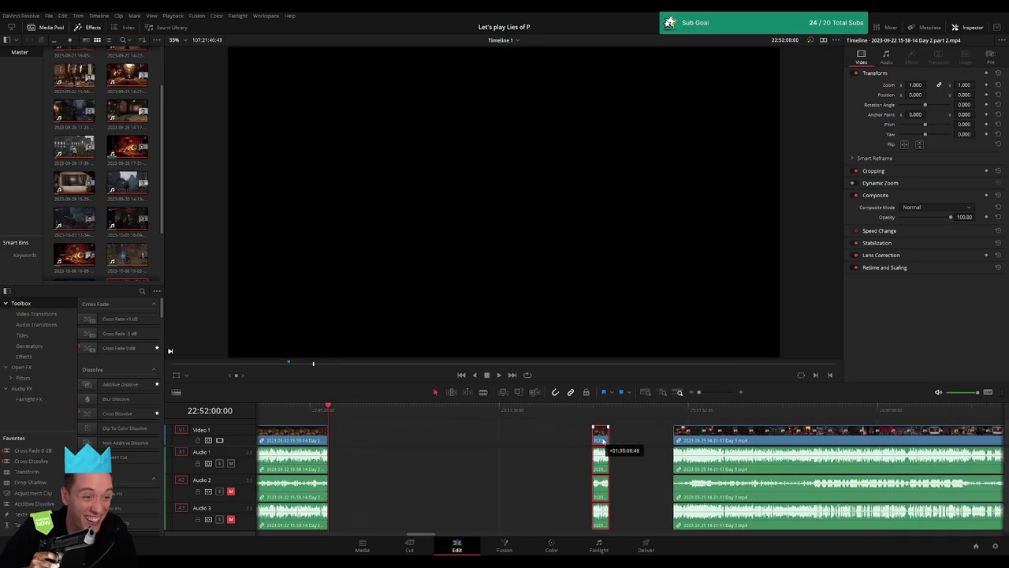
pyautogui.click(522, 439)
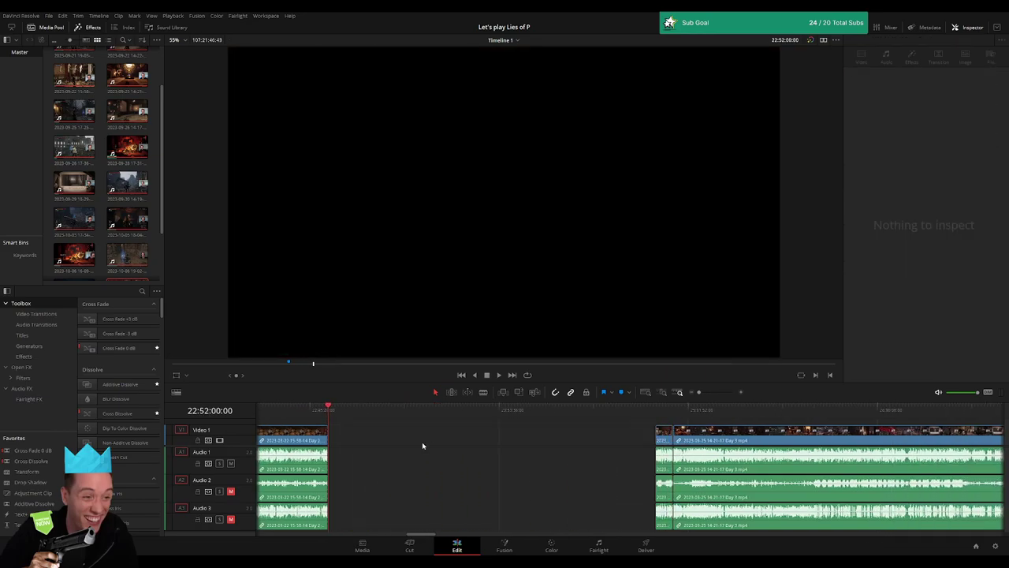
pyautogui.click(339, 416)
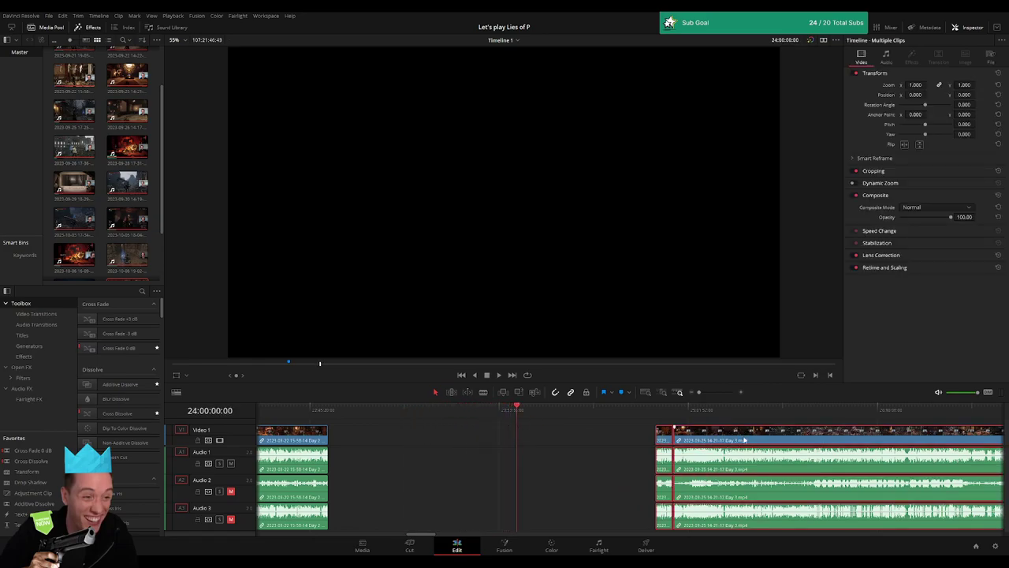
pyautogui.moveTo(672, 447); pyautogui.dragTo(532, 447)
pyautogui.click(463, 438)
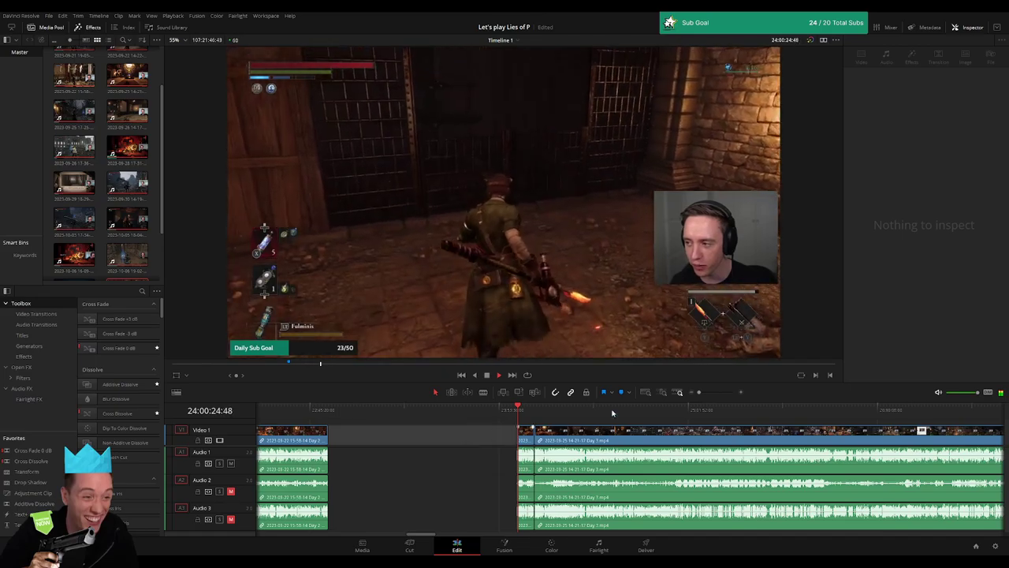
pyautogui.moveTo(719, 391); pyautogui.dragTo(709, 396)
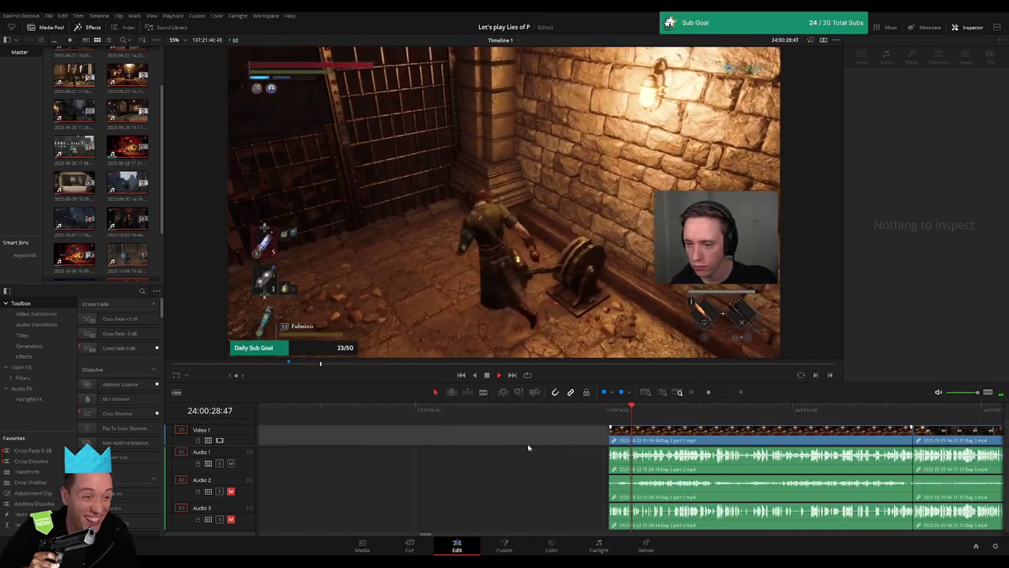
pyautogui.hscroll(3, 442, 433)
pyautogui.press('Down')
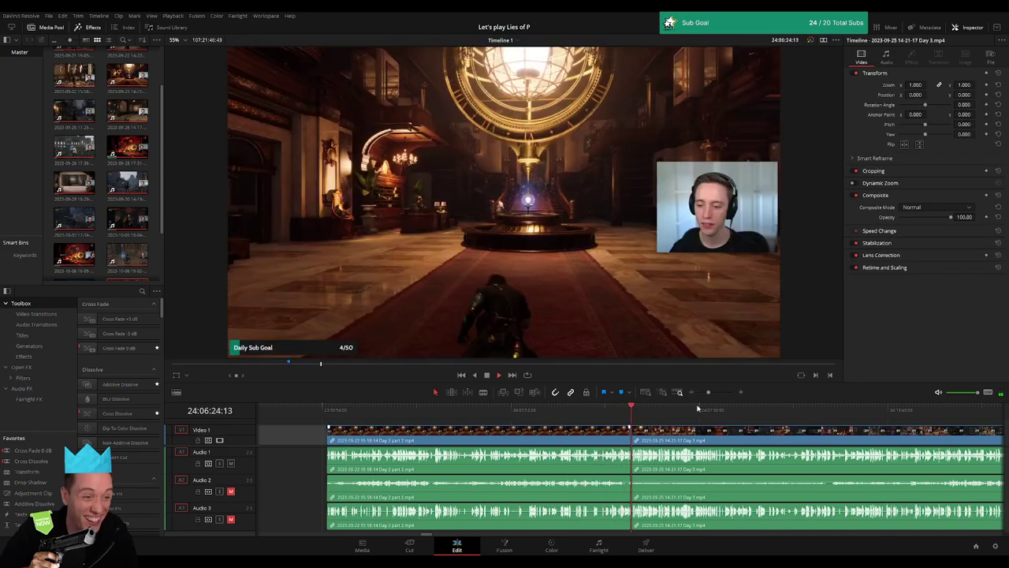
# Add the default Cross Fade at the join between the Day 2 part 2 and Day 3 clips
pyautogui.moveTo(708, 392); pyautogui.dragTo(727, 398)
pyautogui.click(335, 410)
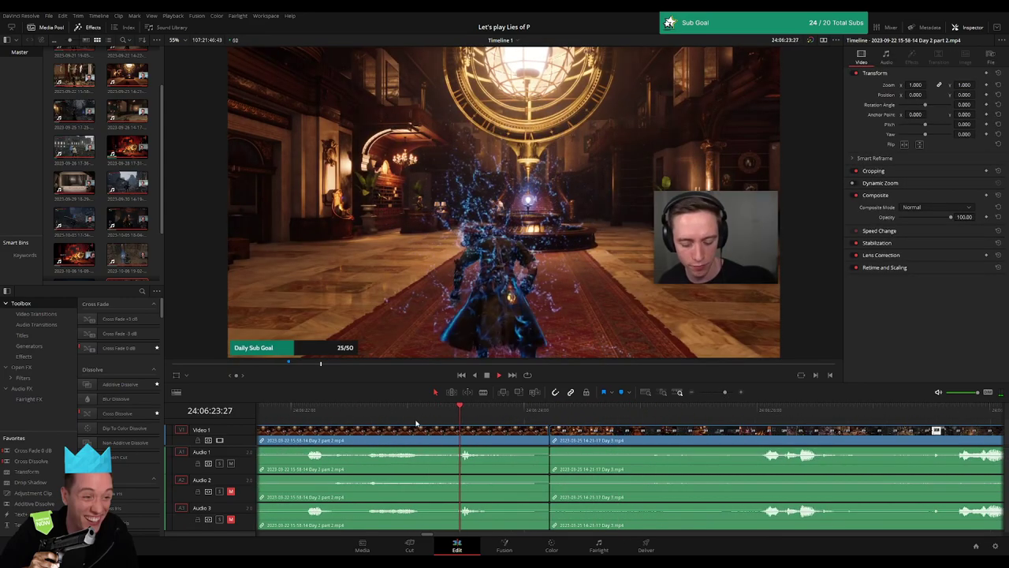
pyautogui.click(550, 436)
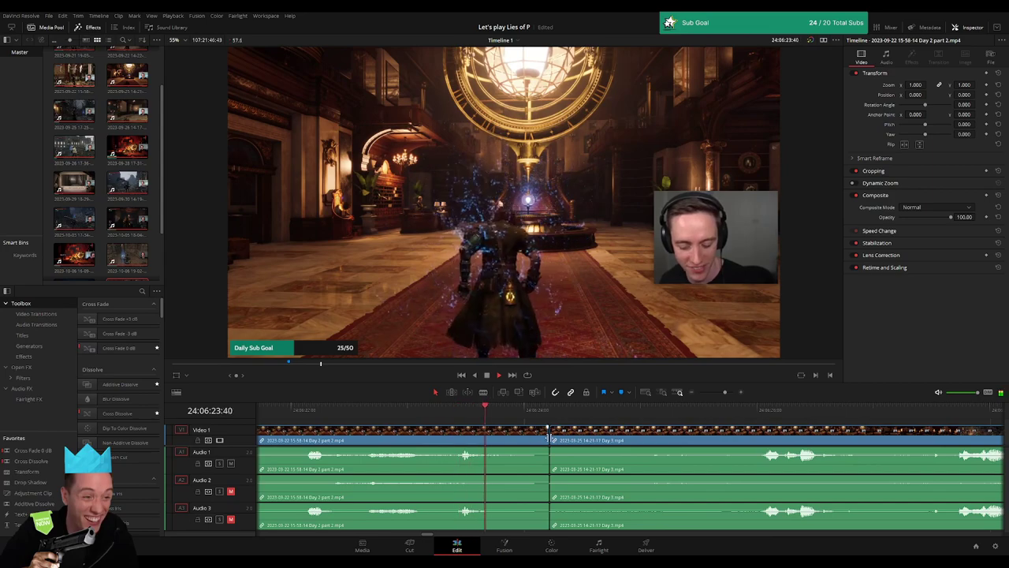
pyautogui.hotkey('ctrl', 't')
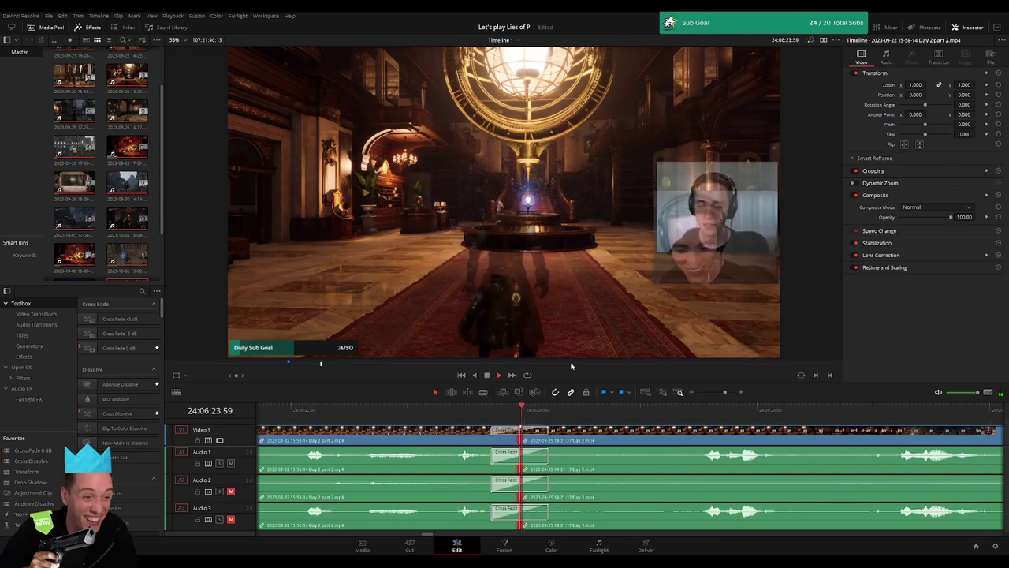
# Play back around the 24:06:24 join to check the new cross fade
pyautogui.moveTo(726, 392); pyautogui.dragTo(716, 392)
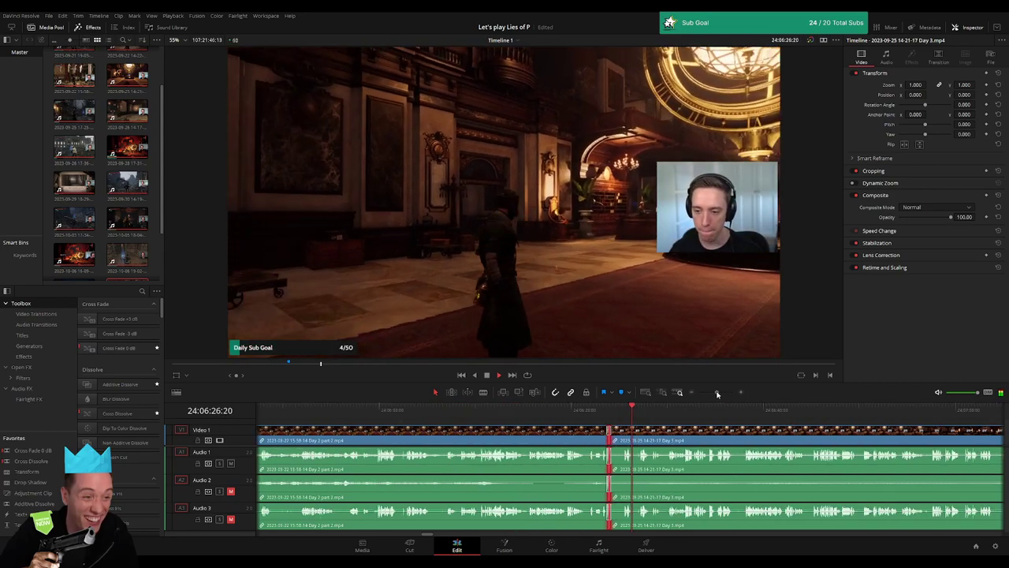
pyautogui.click(586, 408)
pyautogui.moveTo(542, 414); pyautogui.dragTo(417, 418)
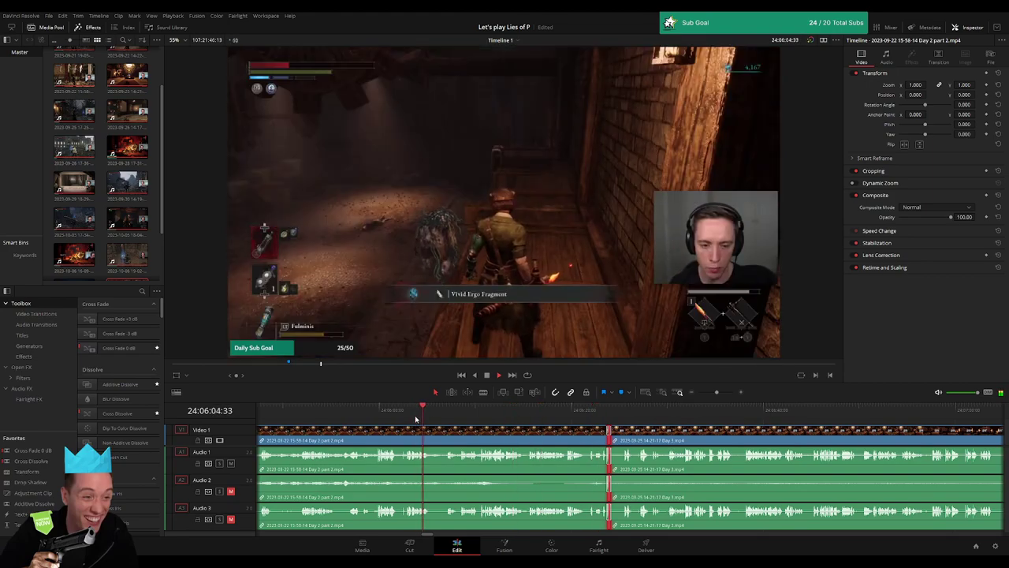
pyautogui.moveTo(626, 414); pyautogui.dragTo(648, 419)
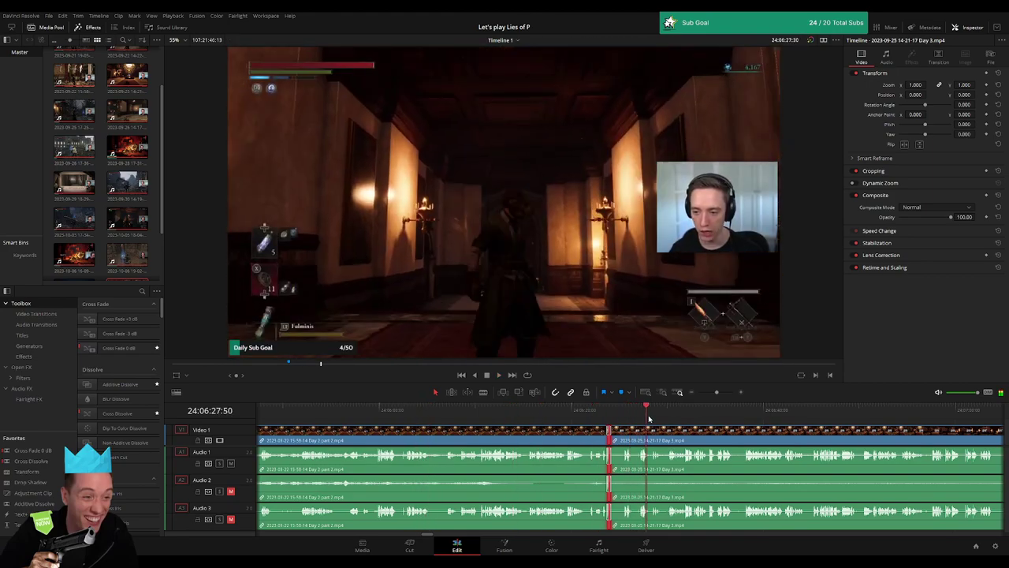
pyautogui.press('space')
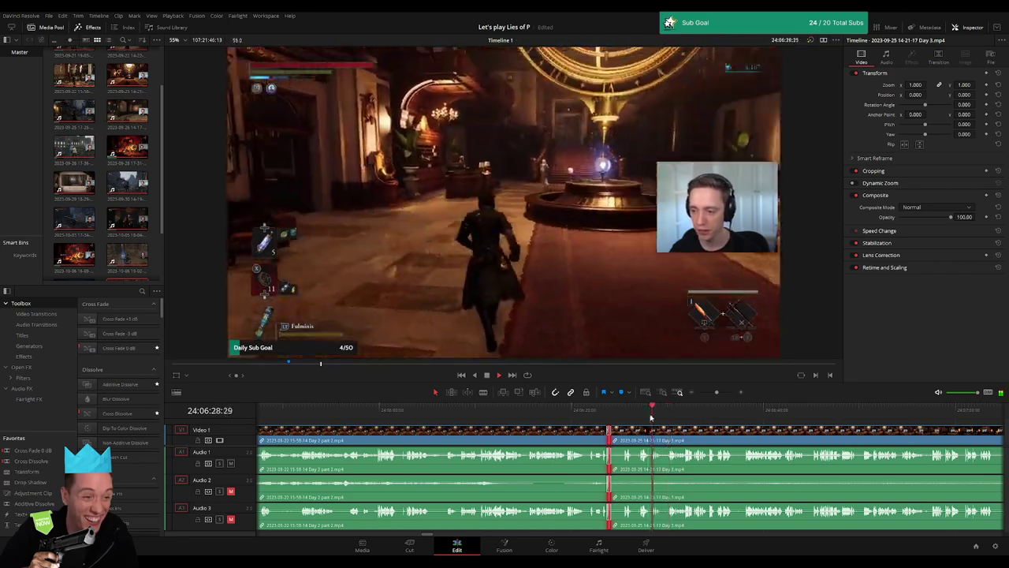
pyautogui.click(713, 393)
pyautogui.moveTo(713, 392); pyautogui.dragTo(699, 393)
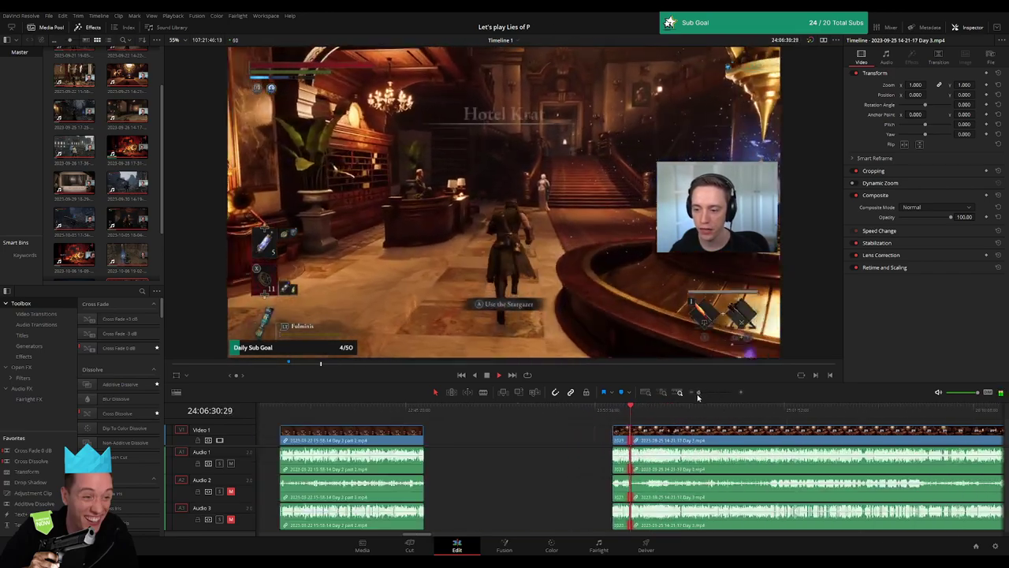
# Stop playback and scrub back through Day 3 to the weapon assembly screen near 24:52:12:14
pyautogui.click(359, 411)
pyautogui.moveTo(381, 416); pyautogui.dragTo(505, 423)
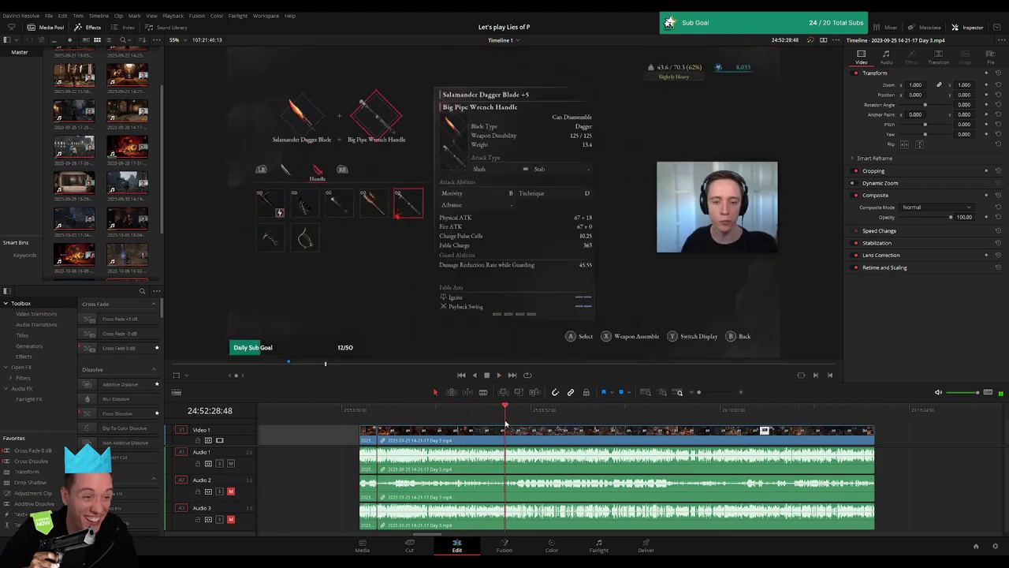
pyautogui.moveTo(704, 394); pyautogui.dragTo(716, 392)
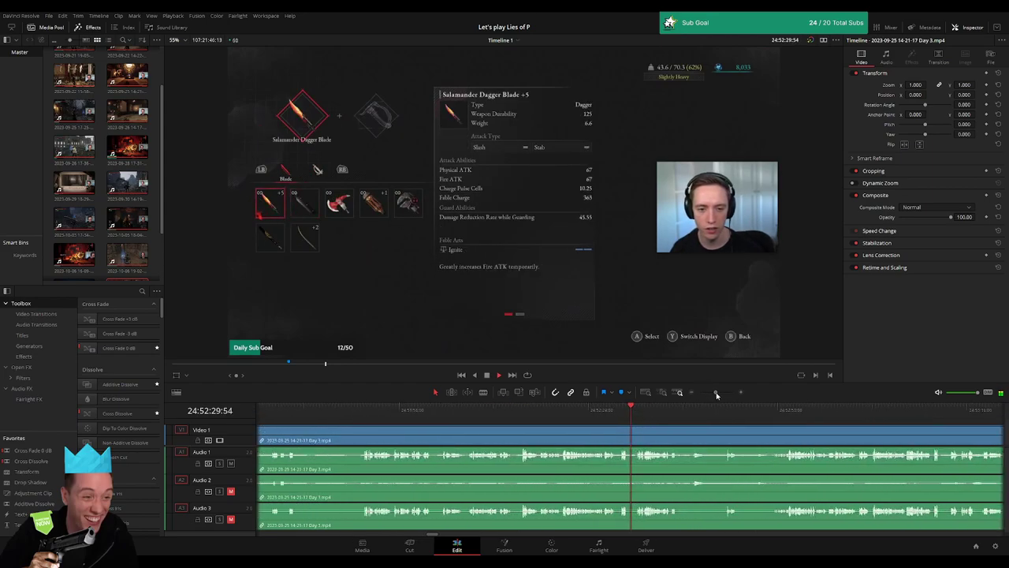
pyautogui.moveTo(635, 410); pyautogui.dragTo(610, 412)
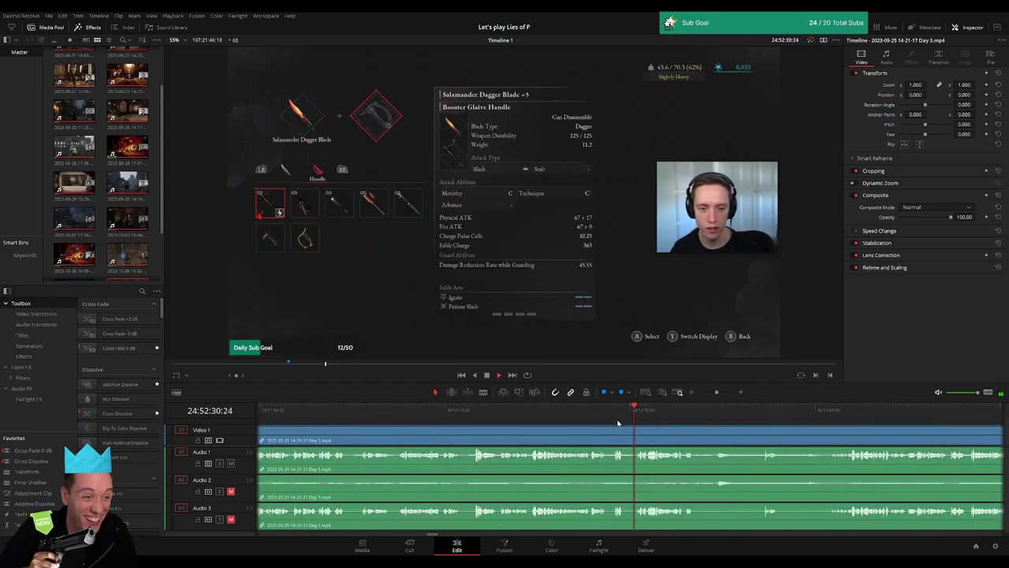
pyautogui.click(519, 412)
pyautogui.click(476, 419)
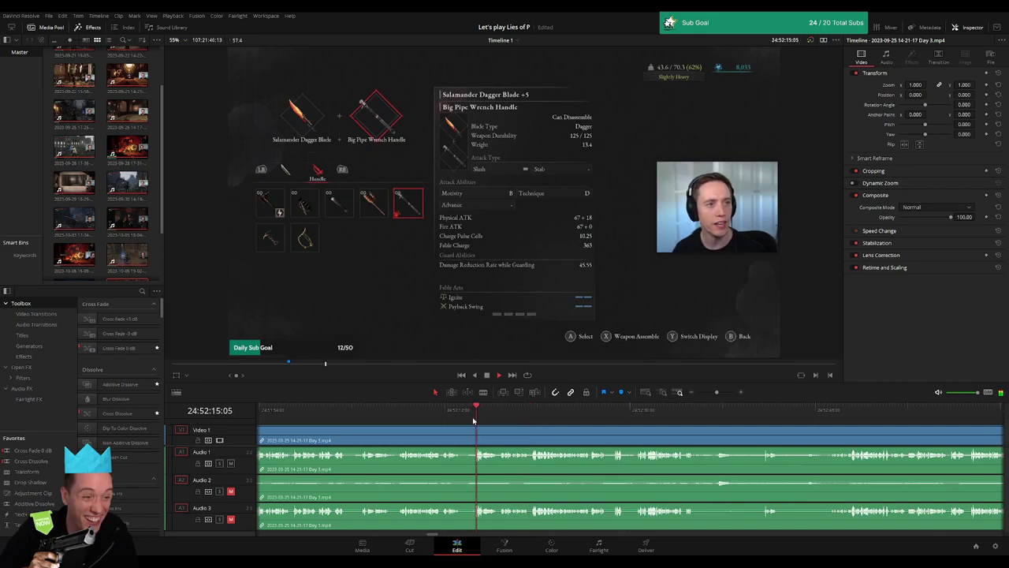
pyautogui.click(446, 422)
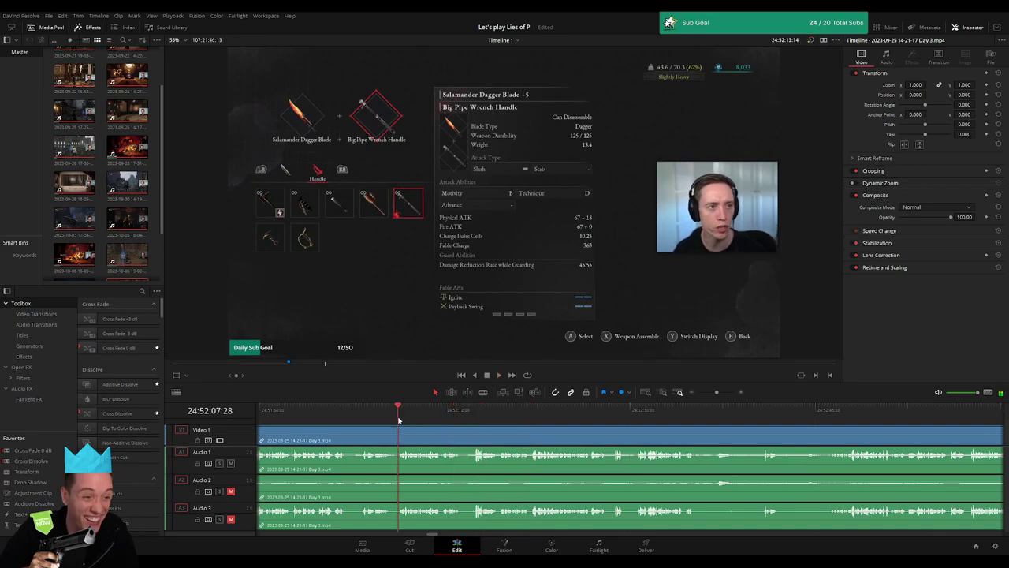
# Fine-tune the playhead to 24:52:14:00 on the weapon assembly screen
pyautogui.click(363, 412)
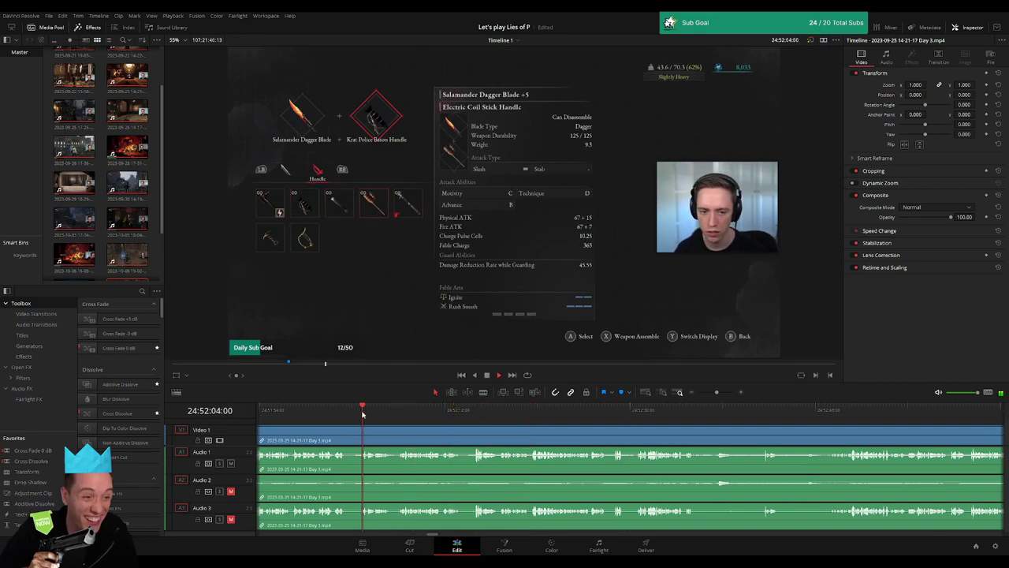
pyautogui.click(323, 411)
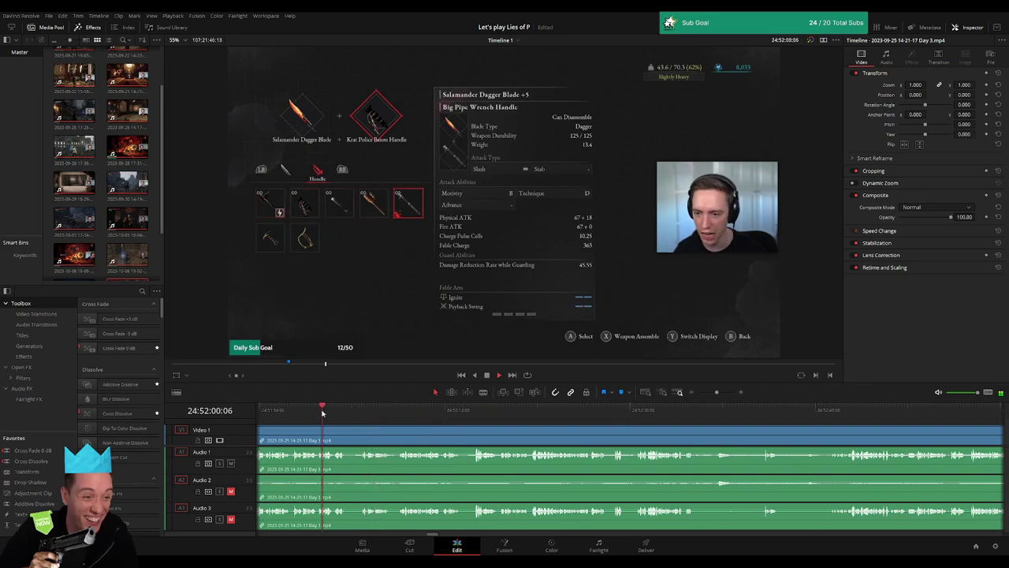
pyautogui.click(427, 410)
pyautogui.click(469, 410)
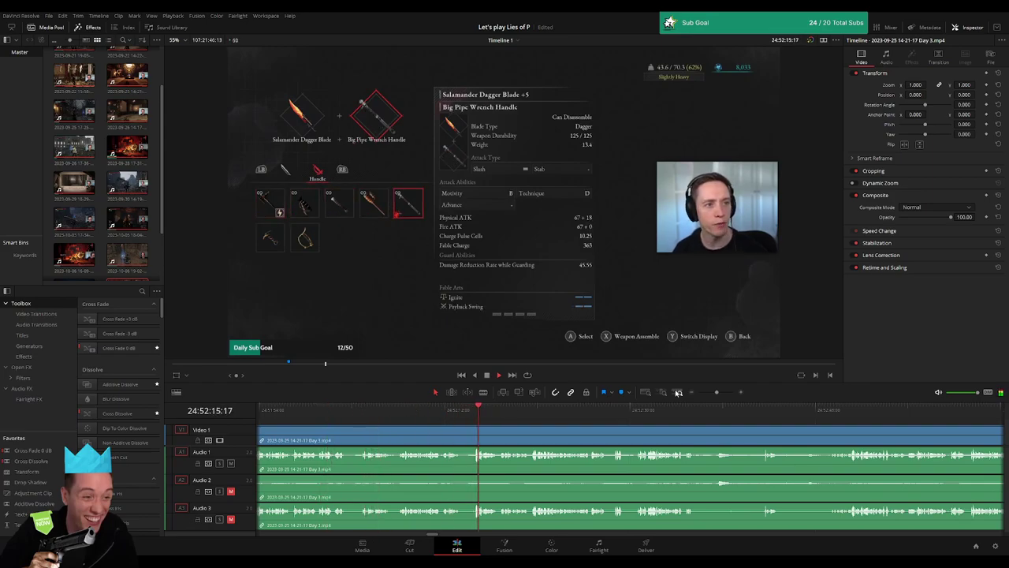
pyautogui.click(720, 392)
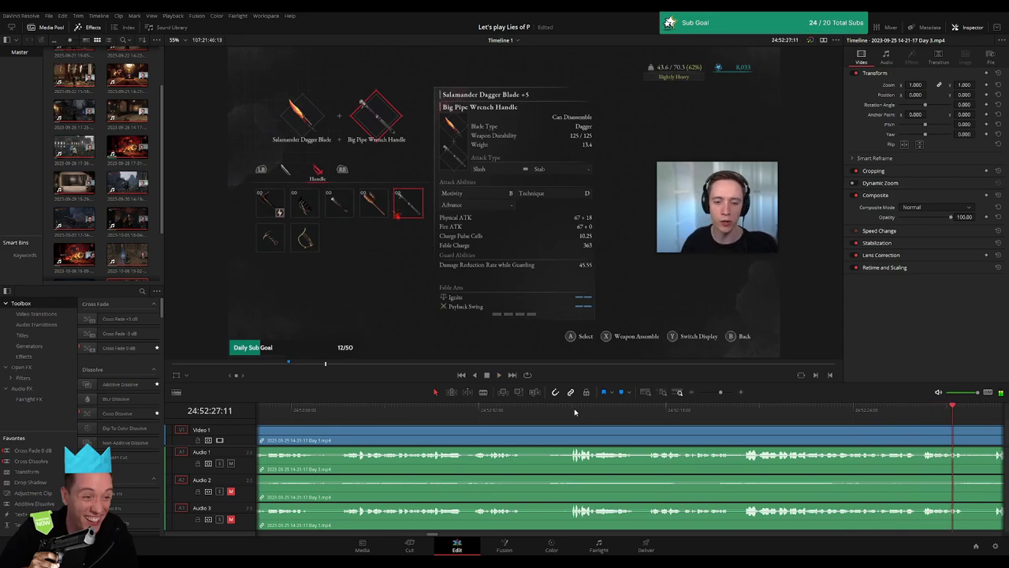
pyautogui.click(573, 410)
pyautogui.moveTo(572, 410); pyautogui.dragTo(541, 415)
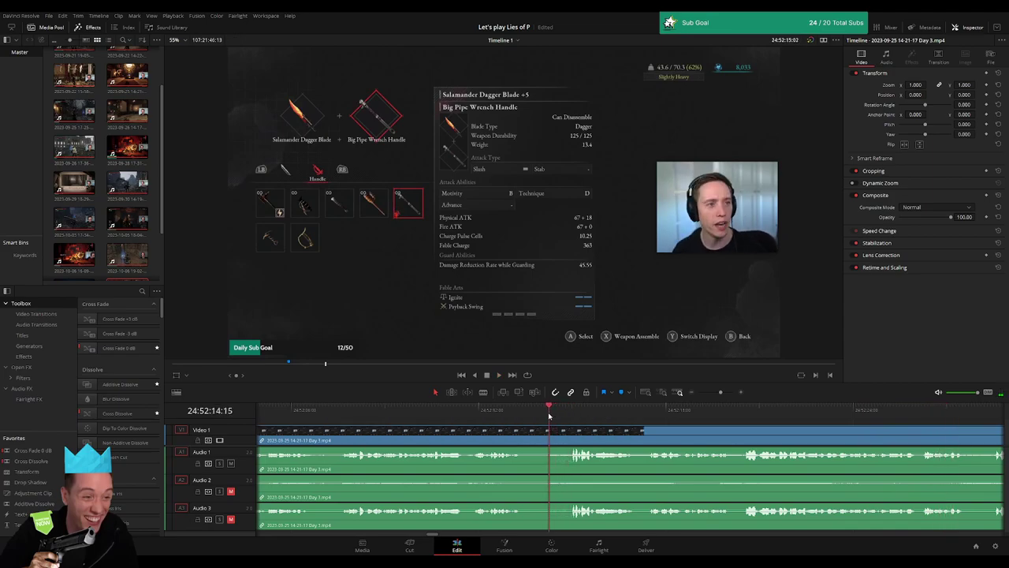
# Blade all tracks at 24:52:14:00 and add fade-out/fade-in handles on Audio 1–3 around the cut
pyautogui.press('b')
pyautogui.click(544, 433)
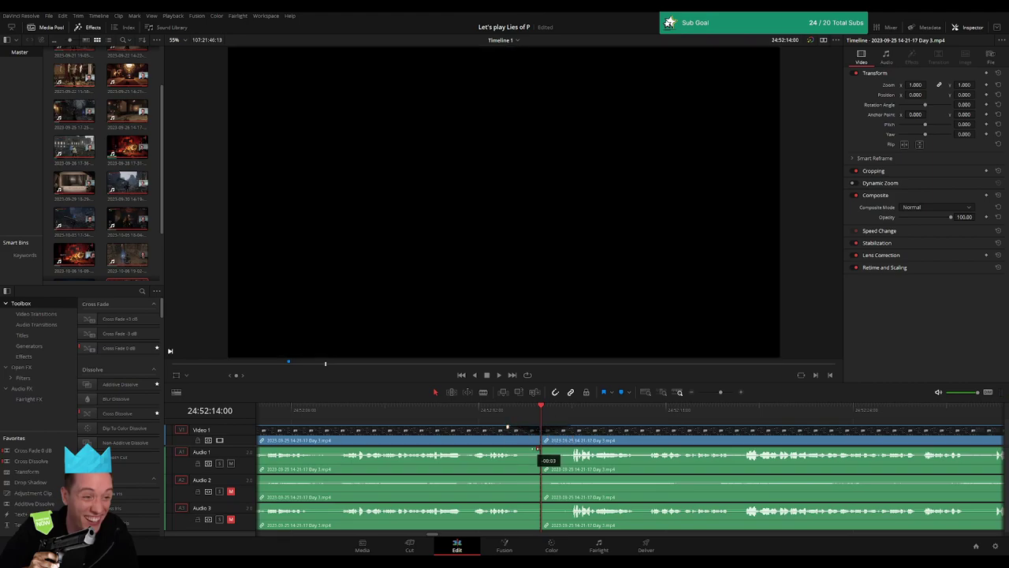
pyautogui.moveTo(536, 449); pyautogui.dragTo(511, 451)
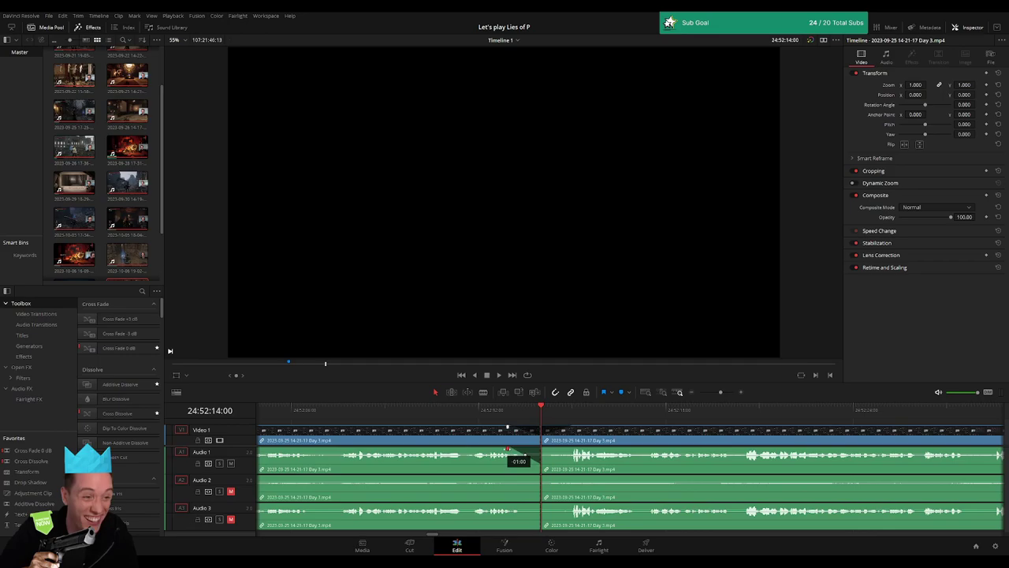
pyautogui.click(507, 448)
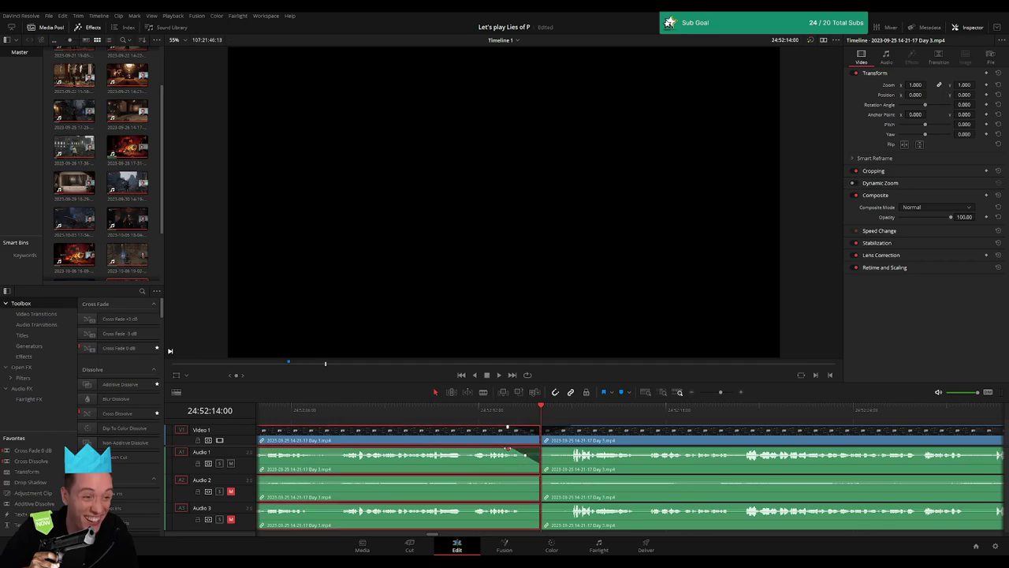
pyautogui.click(541, 448)
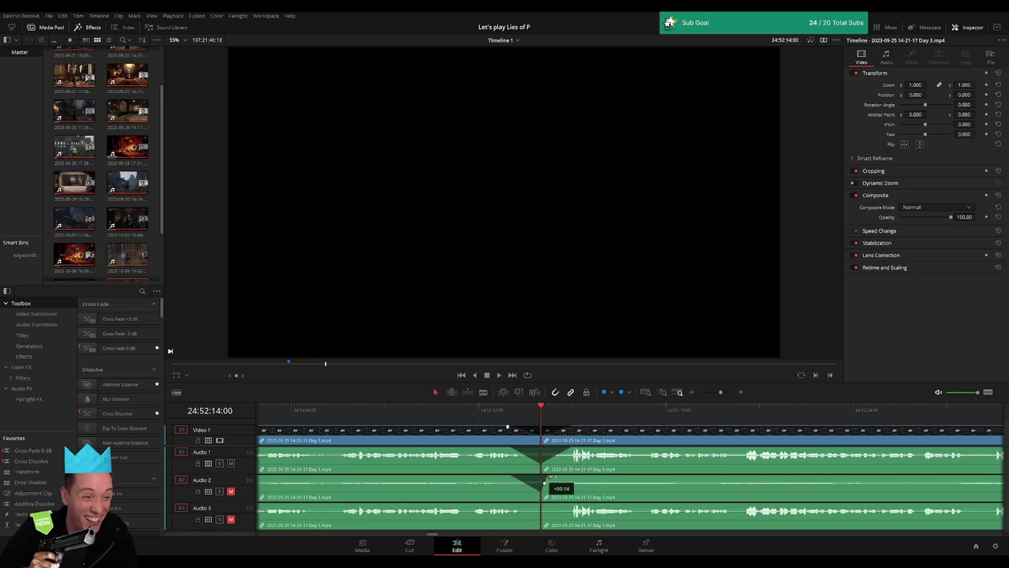
pyautogui.moveTo(549, 478); pyautogui.dragTo(576, 477)
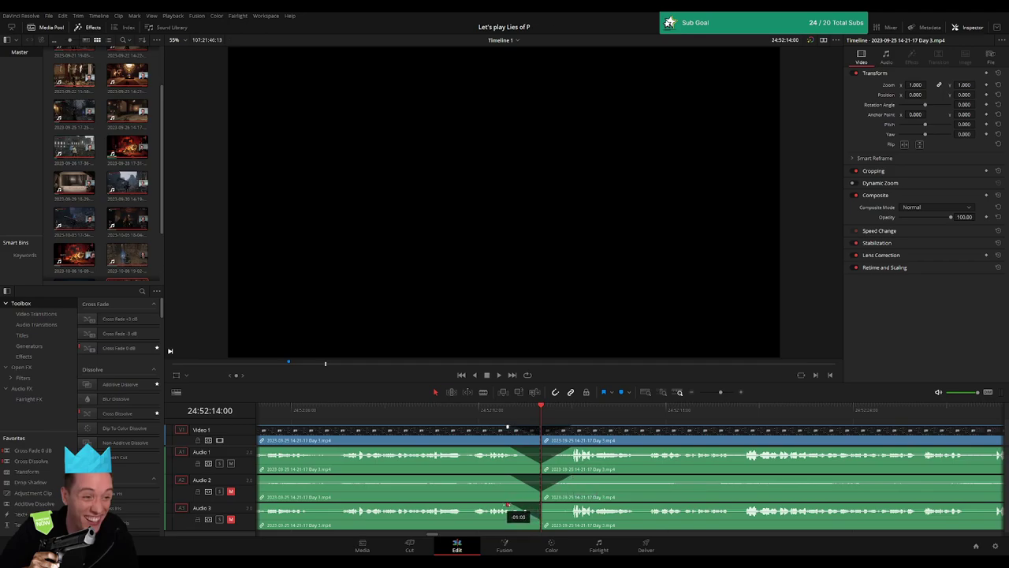
pyautogui.moveTo(542, 504); pyautogui.dragTo(565, 505)
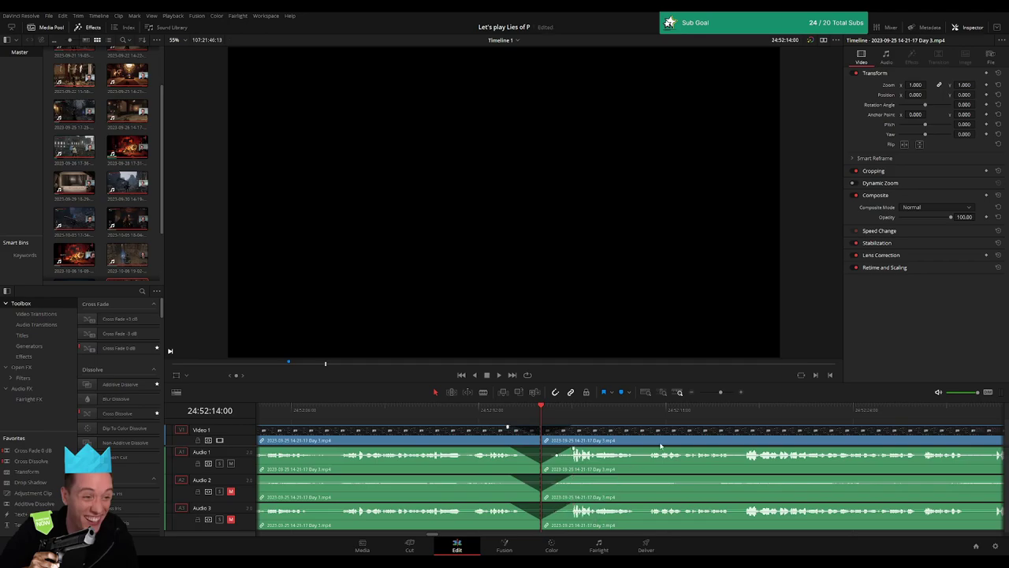
pyautogui.scroll(-2, 694, 446)
pyautogui.scroll(-2, 748, 446)
# Drag the Day 3 clip after the cut to the right, opening a gap
pyautogui.hscroll(4, 668, 446)
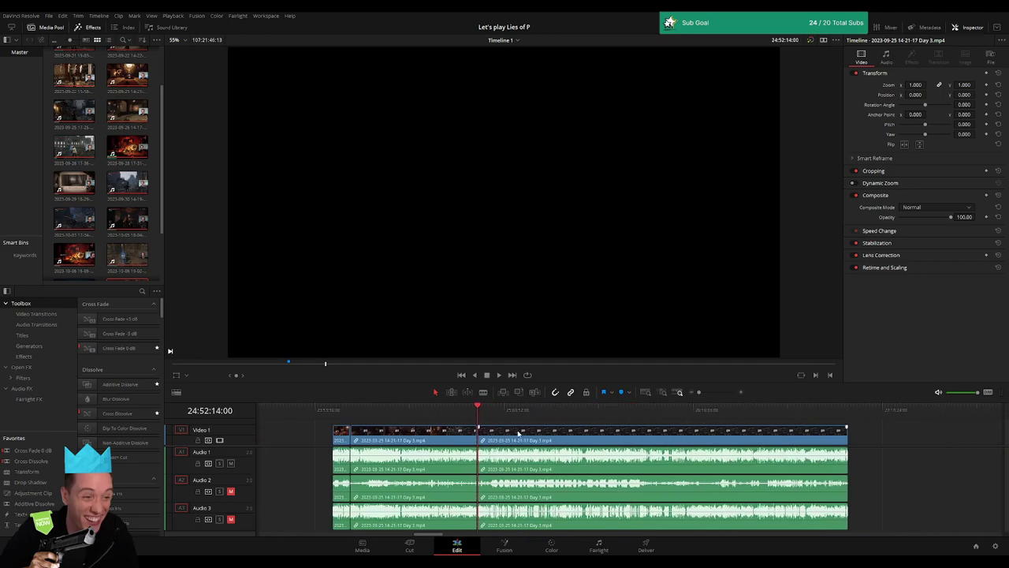
pyautogui.press('Home')
pyautogui.moveTo(481, 435); pyautogui.dragTo(736, 438)
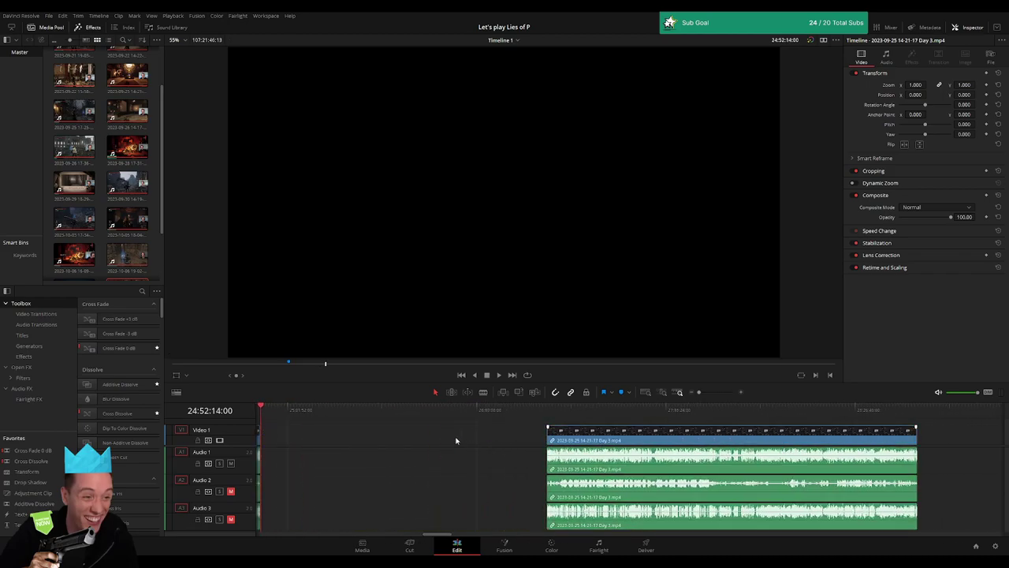
pyautogui.hscroll(-4, 473, 437)
pyautogui.click(507, 434)
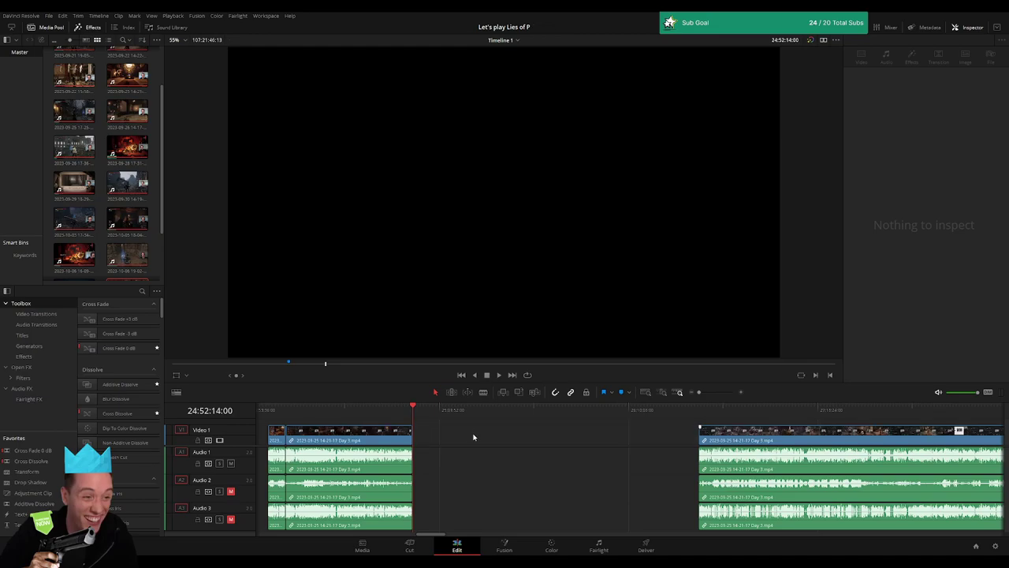
# Snap that clip's start to the playhead at 26:00:00:00 and play it back
pyautogui.moveTo(415, 416); pyautogui.dragTo(601, 435)
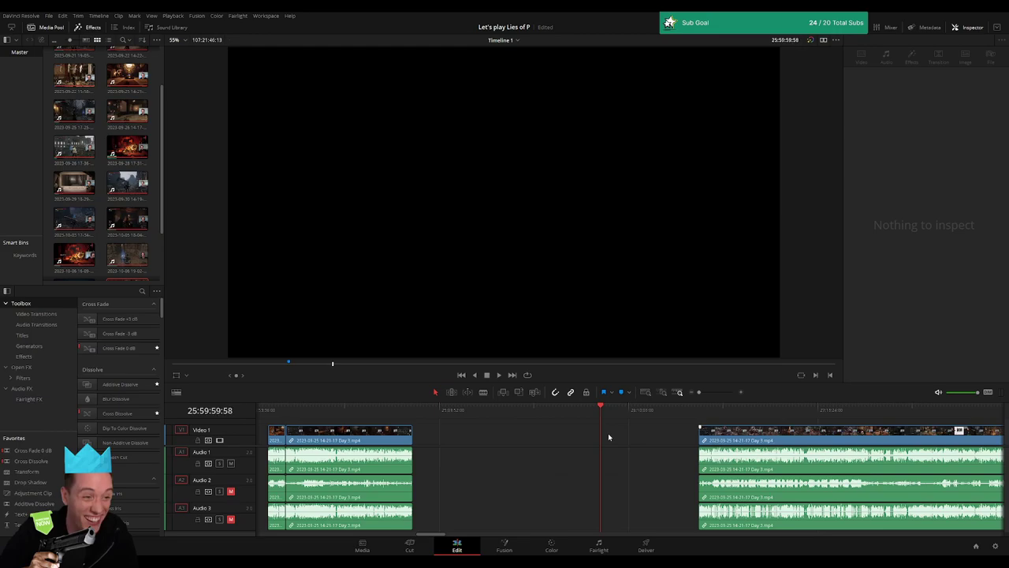
pyautogui.scroll(-3, 609, 437)
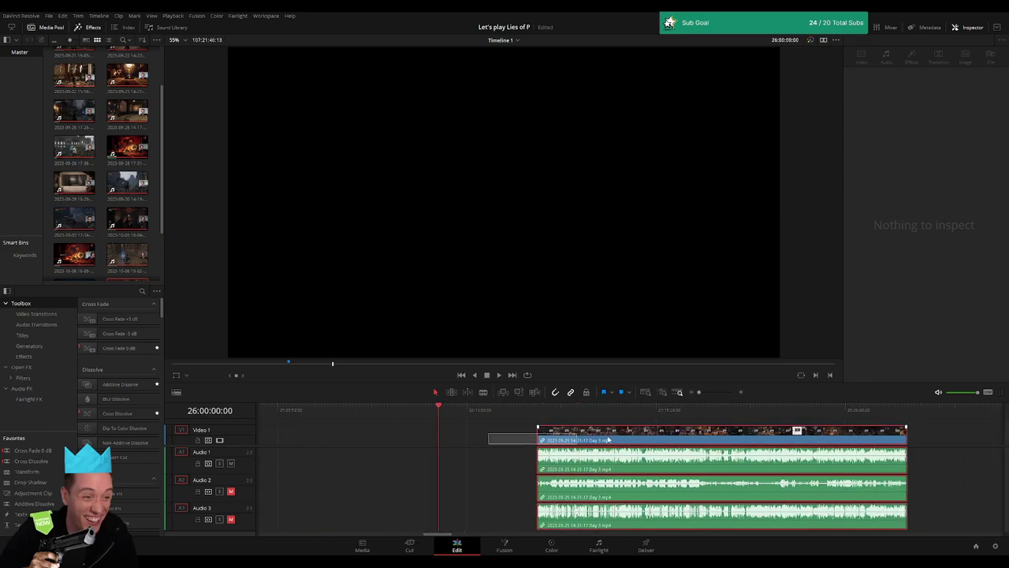
pyautogui.moveTo(612, 440); pyautogui.dragTo(515, 440)
pyautogui.moveTo(434, 410); pyautogui.dragTo(585, 426)
pyautogui.press('space')
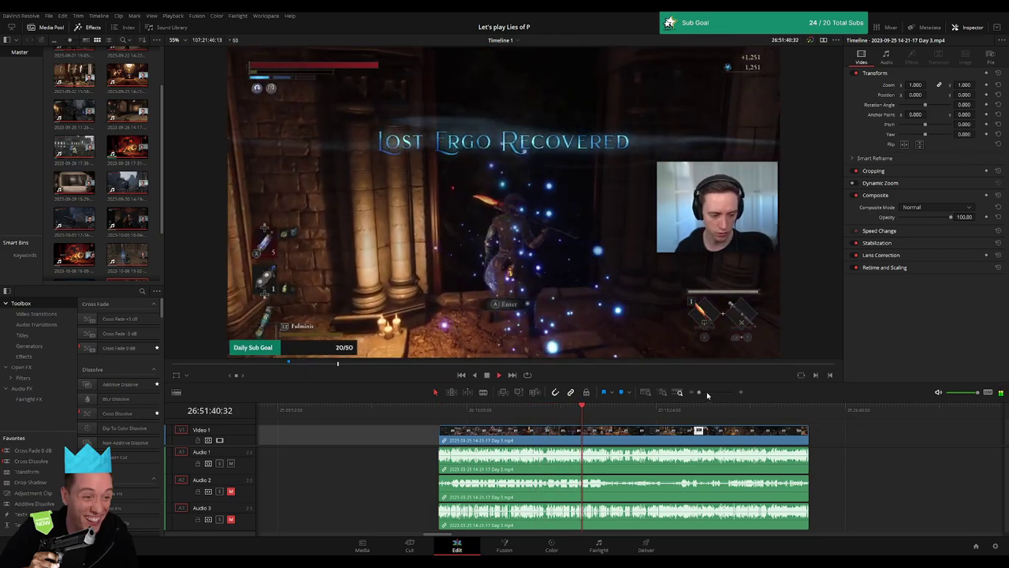
# Scrub back and forth through the Fallen Archbishop Andreus fight to rewatch the key moment
pyautogui.moveTo(699, 391); pyautogui.dragTo(712, 394)
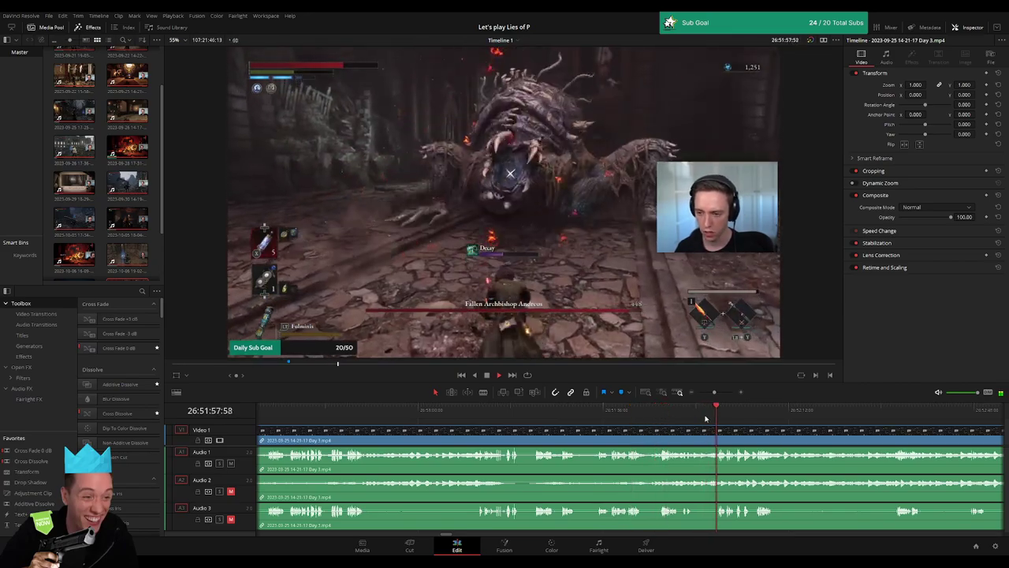
pyautogui.click(570, 410)
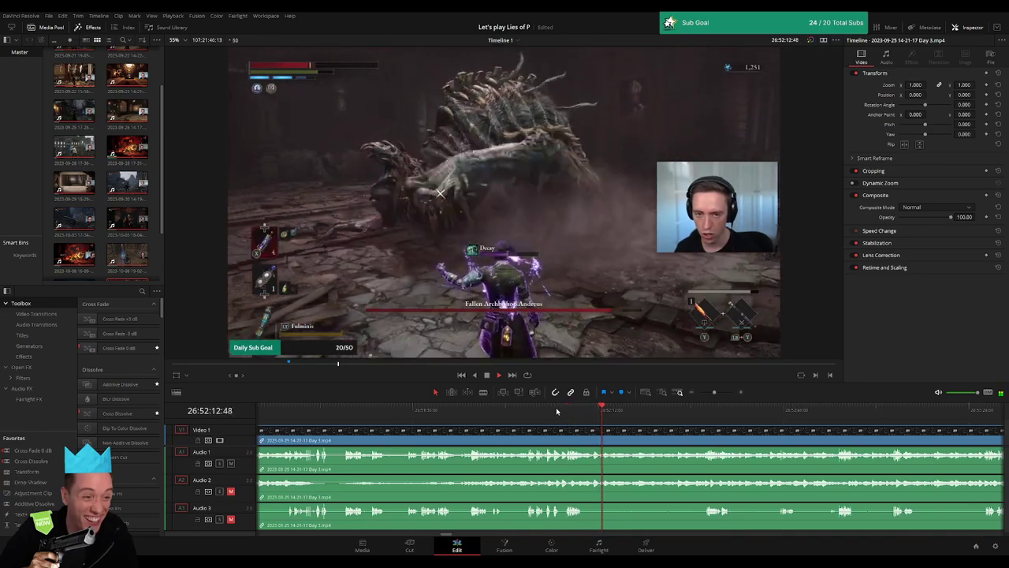
pyautogui.click(551, 410)
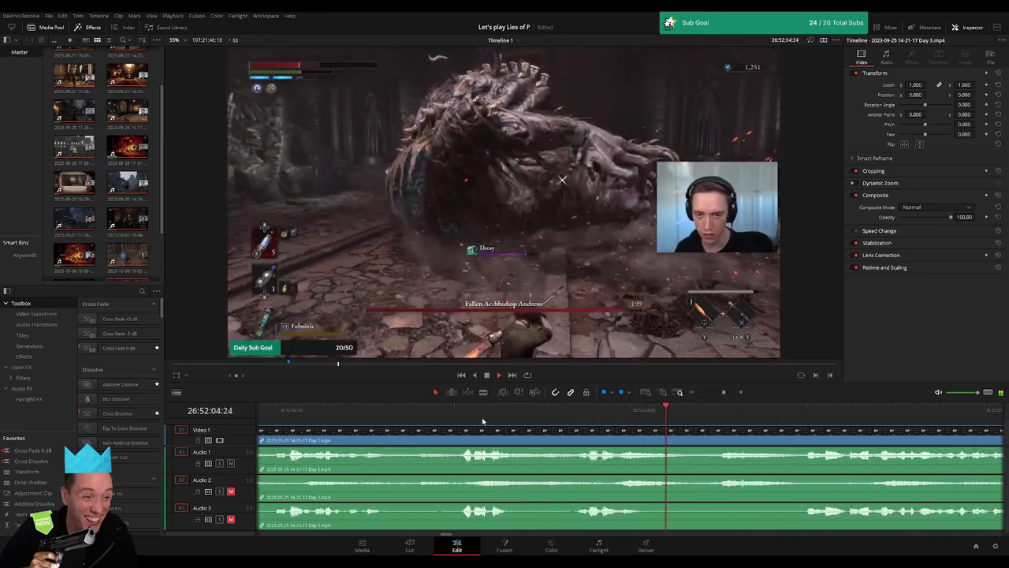
pyautogui.click(472, 411)
pyautogui.click(388, 410)
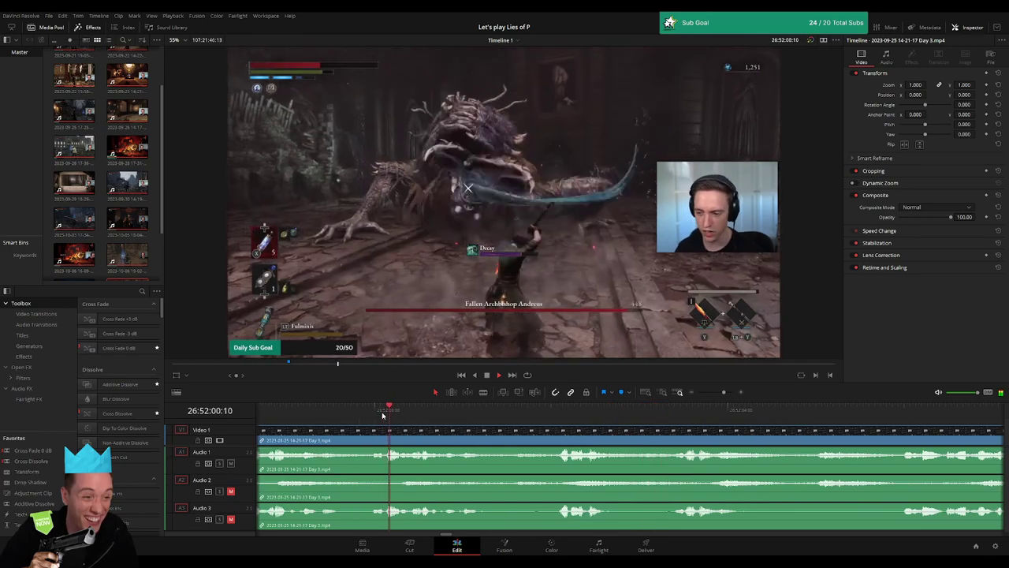
pyautogui.click(521, 412)
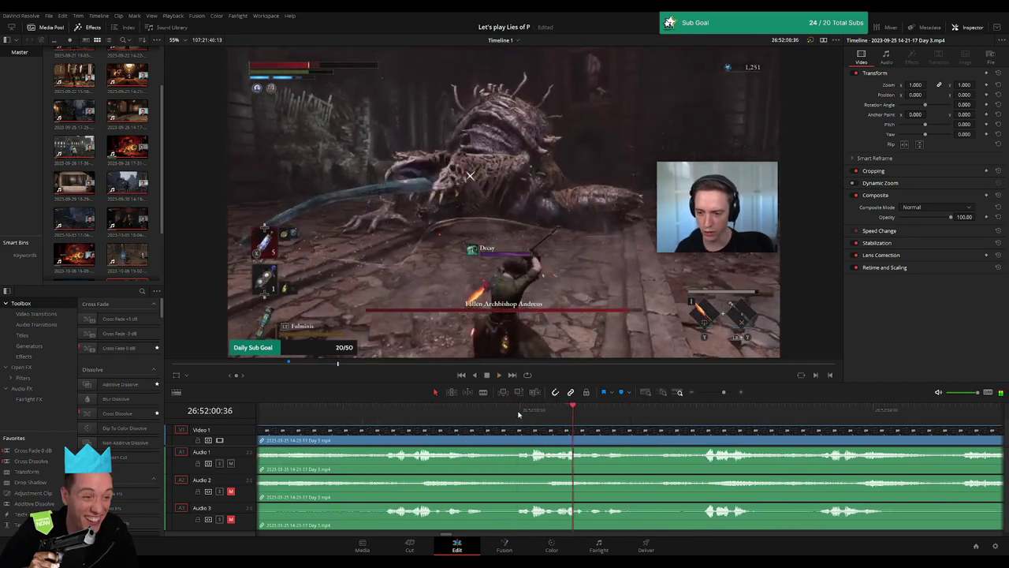
pyautogui.click(516, 411)
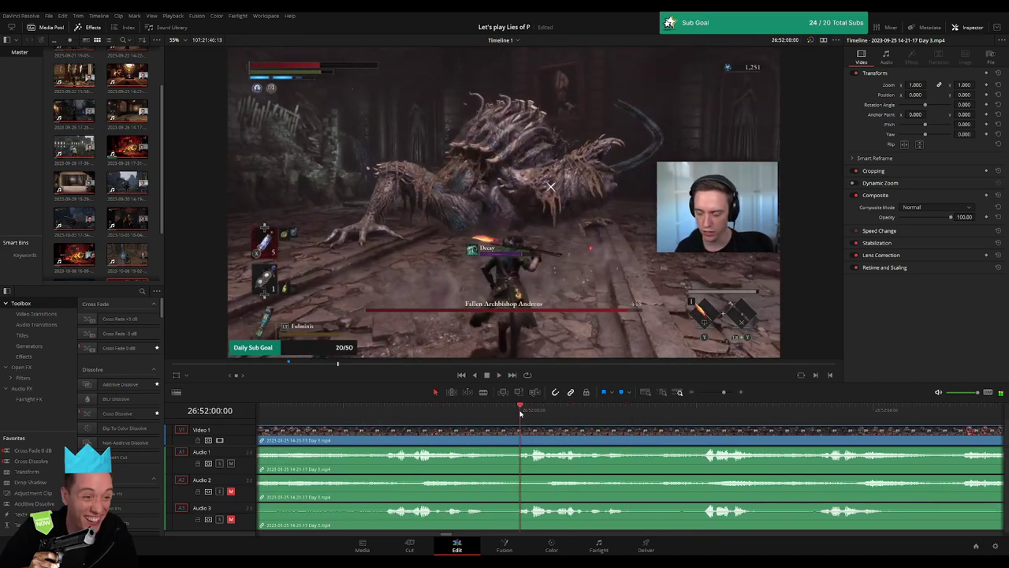
pyautogui.click(709, 410)
# Rezoom the timeline and drag the playhead to the chosen split point in the fight
pyautogui.hscroll(5, 639, 410)
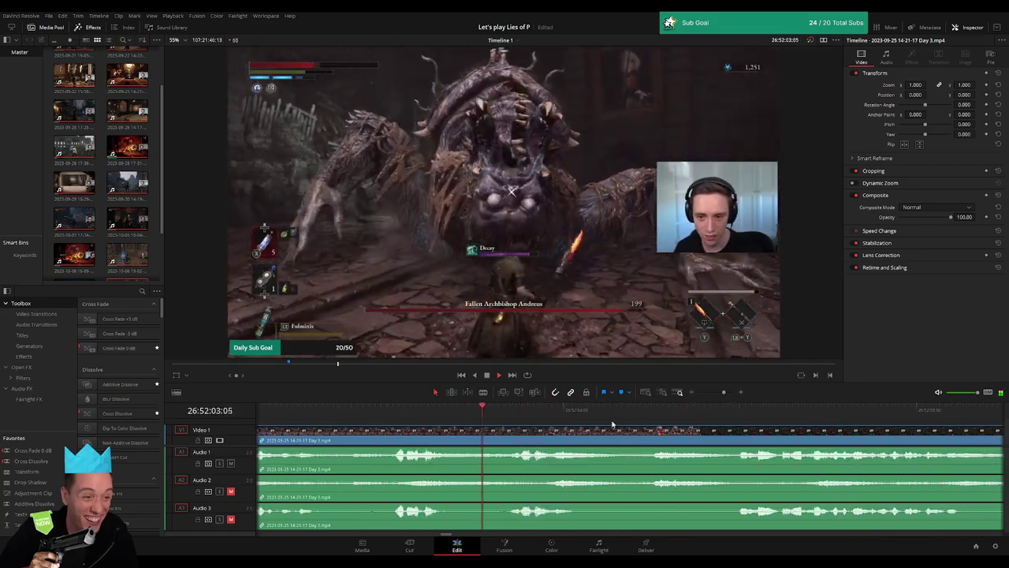
pyautogui.hscroll(3, 550, 426)
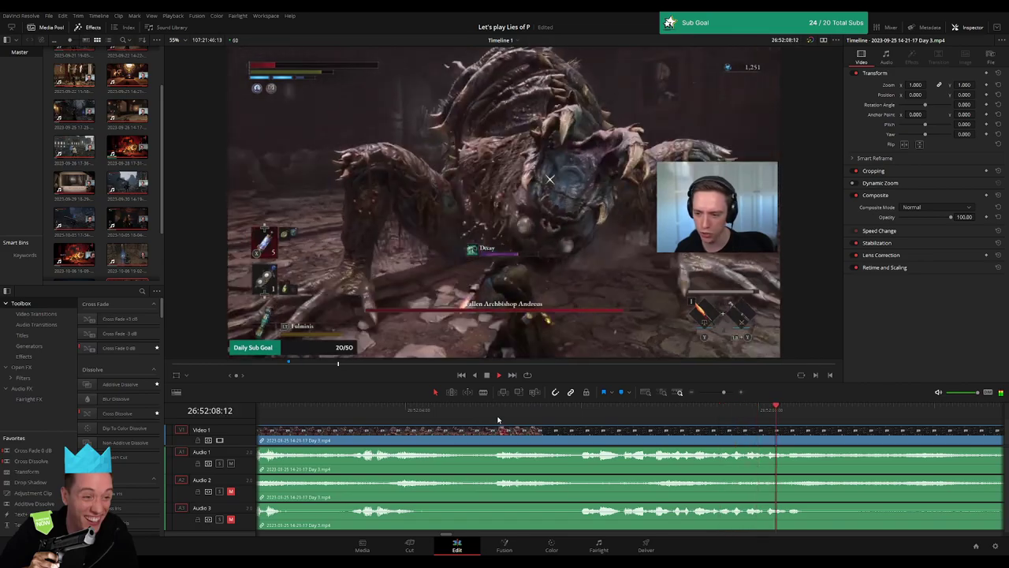
pyautogui.moveTo(722, 398); pyautogui.dragTo(713, 399)
pyautogui.click(721, 411)
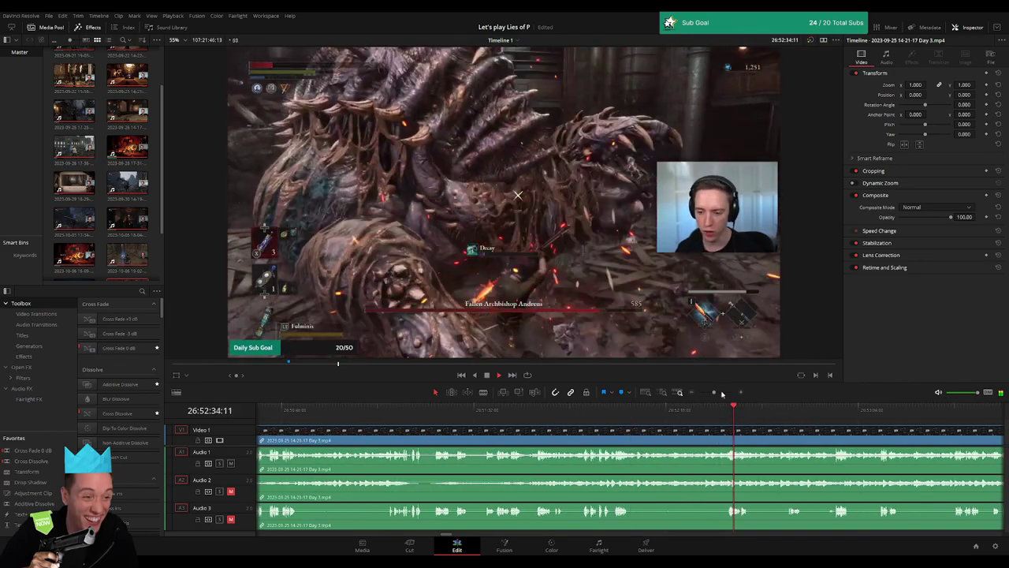
pyautogui.moveTo(719, 392); pyautogui.dragTo(719, 392)
pyautogui.click(457, 410)
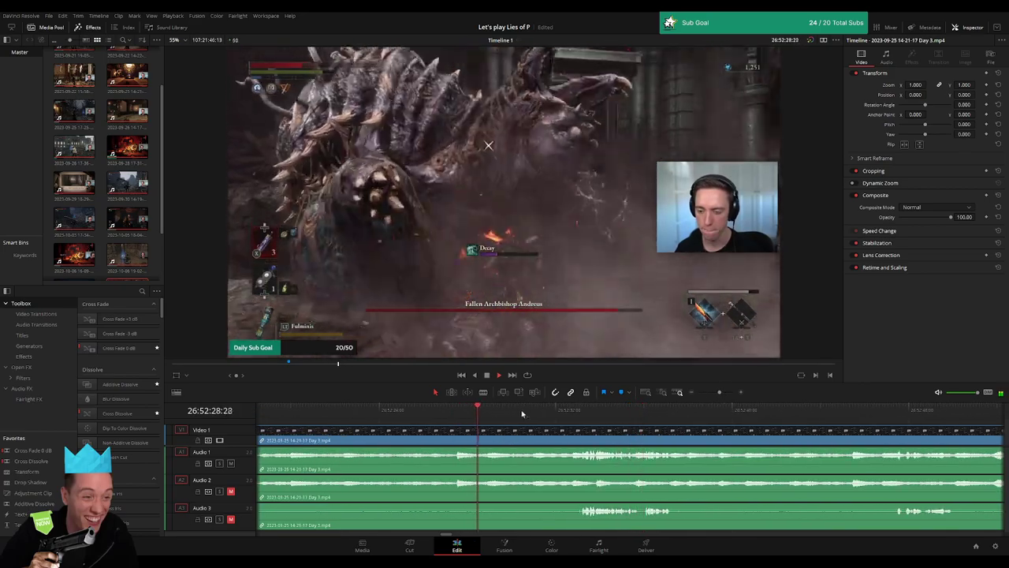
pyautogui.moveTo(457, 412)
pyautogui.mouseDown()
pyautogui.moveTo(581, 411)
pyautogui.moveTo(547, 421)
pyautogui.moveTo(559, 438)
pyautogui.mouseUp()
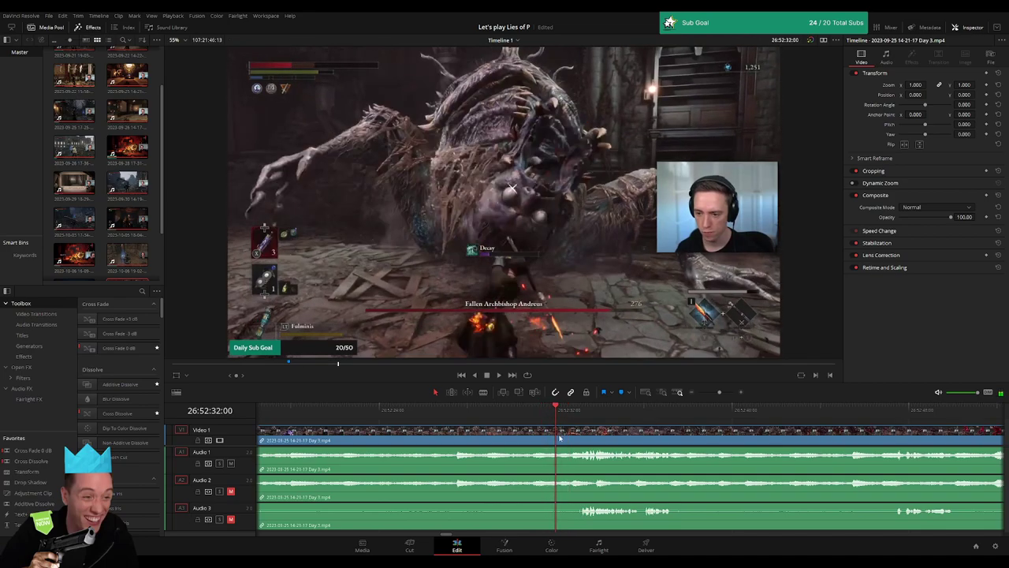
# Split the Day 3 clip at 26:52:31:48 and fade video and audio out and in around the cut
pyautogui.click(561, 439)
pyautogui.press('a')
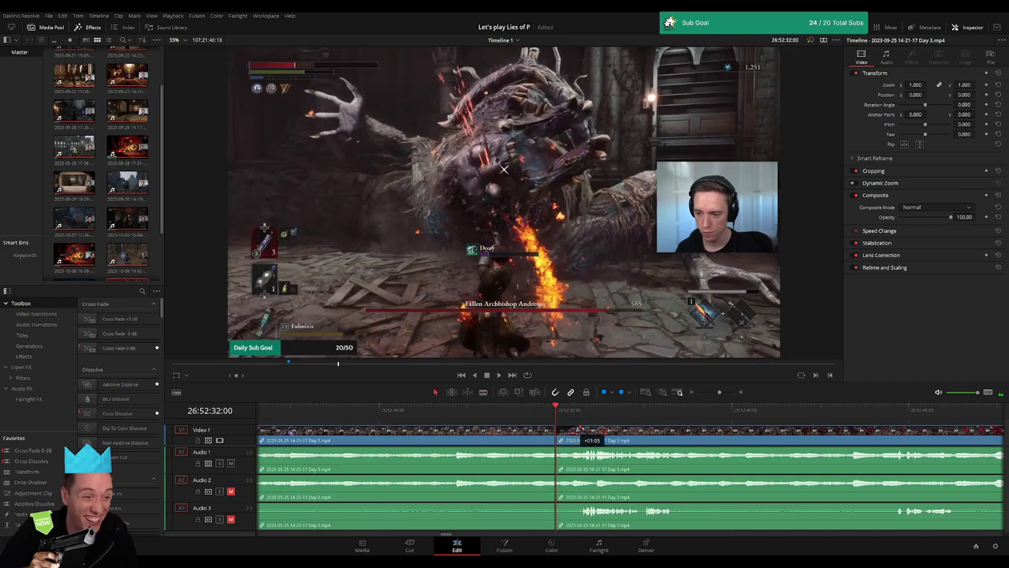
pyautogui.moveTo(578, 430); pyautogui.dragTo(571, 432)
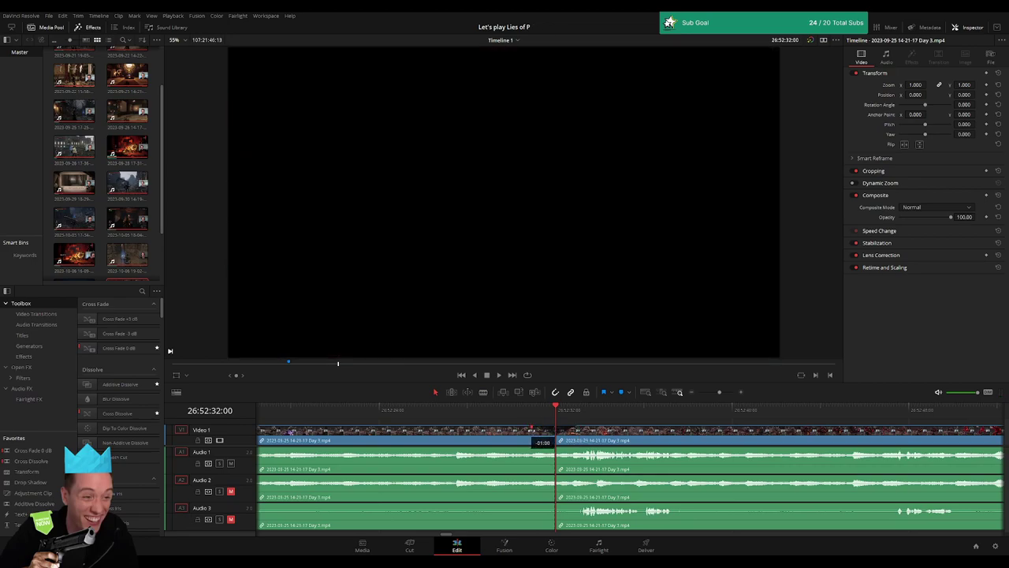
pyautogui.moveTo(533, 431); pyautogui.dragTo(531, 427)
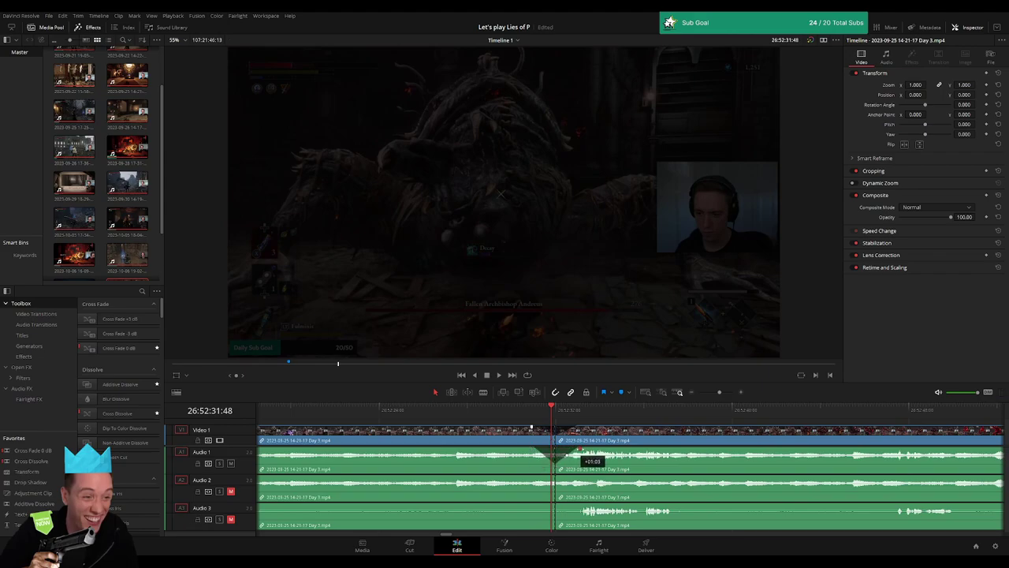
pyautogui.moveTo(551, 474); pyautogui.dragTo(540, 478)
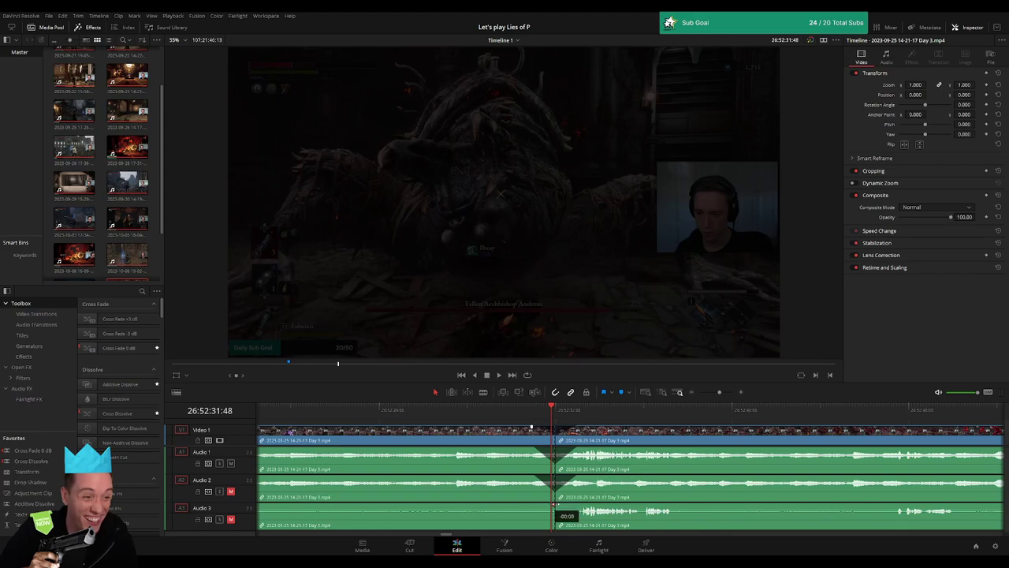
pyautogui.moveTo(562, 507); pyautogui.dragTo(578, 505)
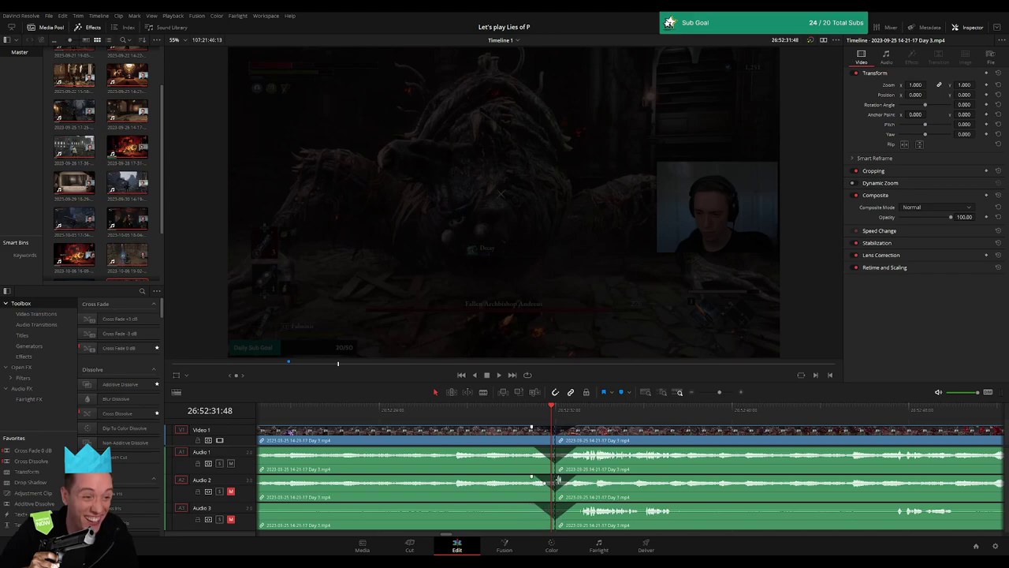
pyautogui.press('space')
# Drag the part after the 26:52:31:48 cut right to leave a gap after the first part
pyautogui.scroll(-5, 678, 408)
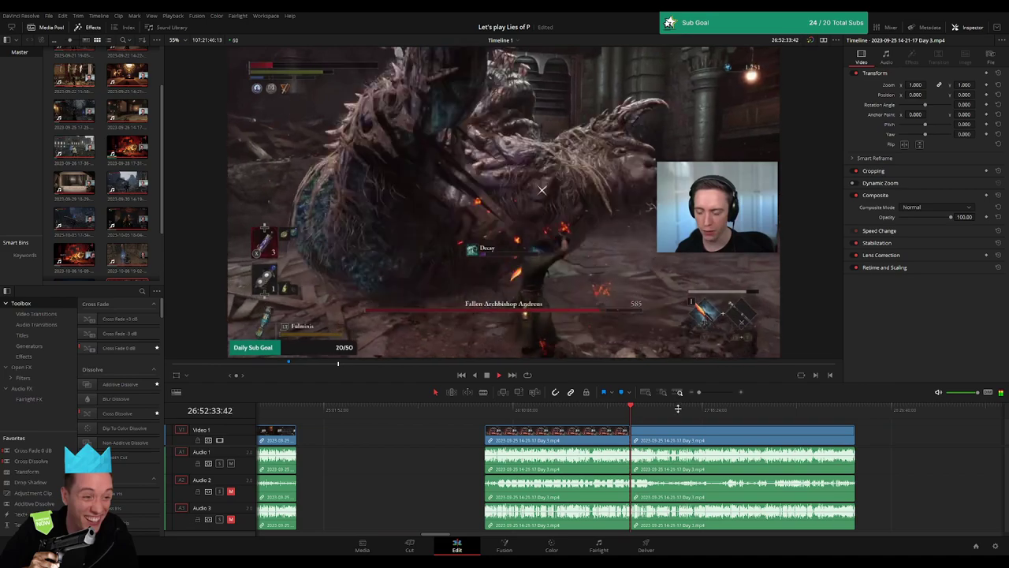
pyautogui.hscroll(3, 529, 431)
pyautogui.press('space')
pyautogui.press('Home')
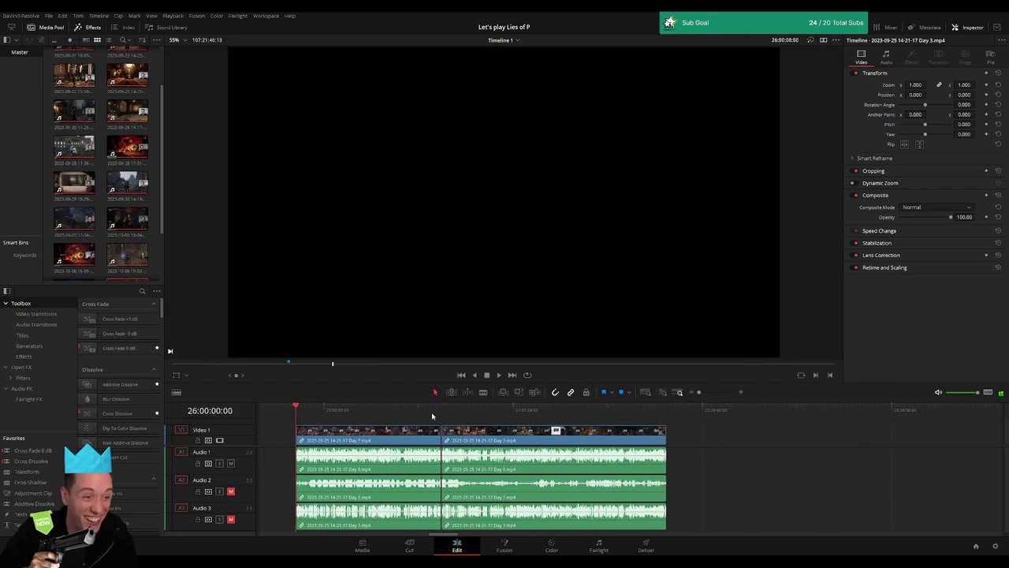
pyautogui.hscroll(3, 487, 427)
pyautogui.moveTo(383, 434); pyautogui.dragTo(596, 442)
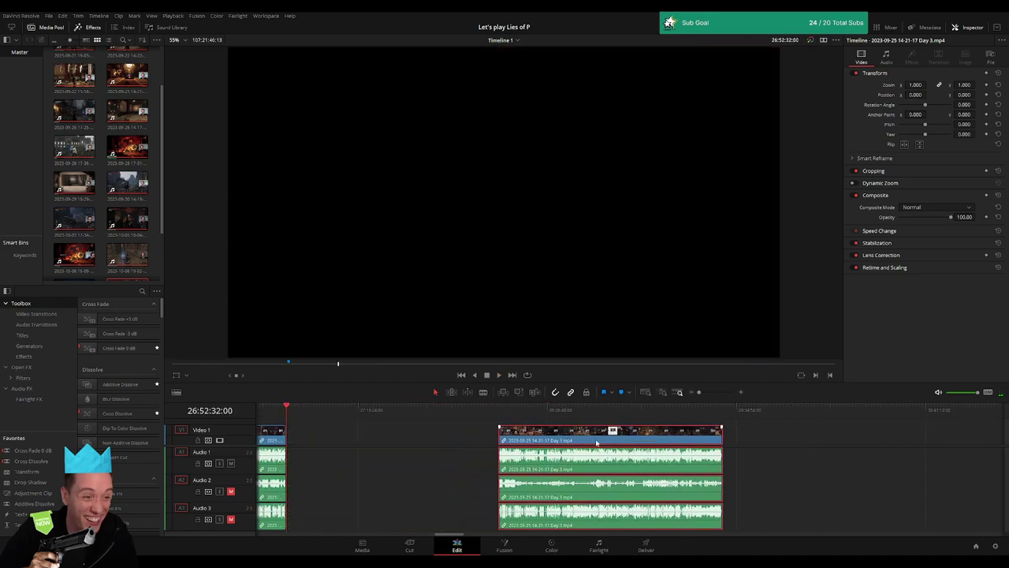
pyautogui.click(411, 443)
# Align that part's start to 28:00:00:00 and play it back
pyautogui.moveTo(287, 411); pyautogui.dragTo(440, 431)
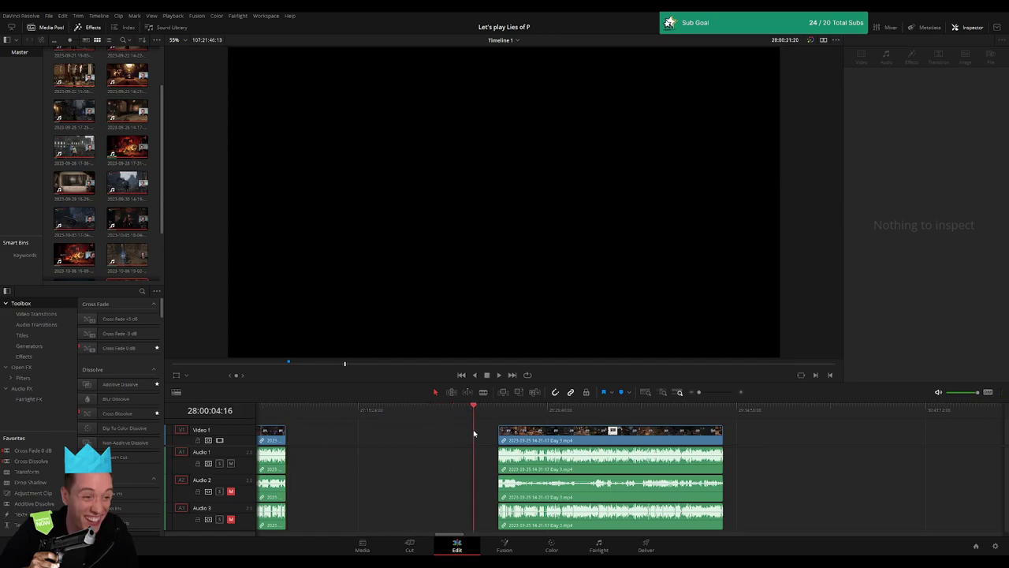
pyautogui.scroll(3, 631, 410)
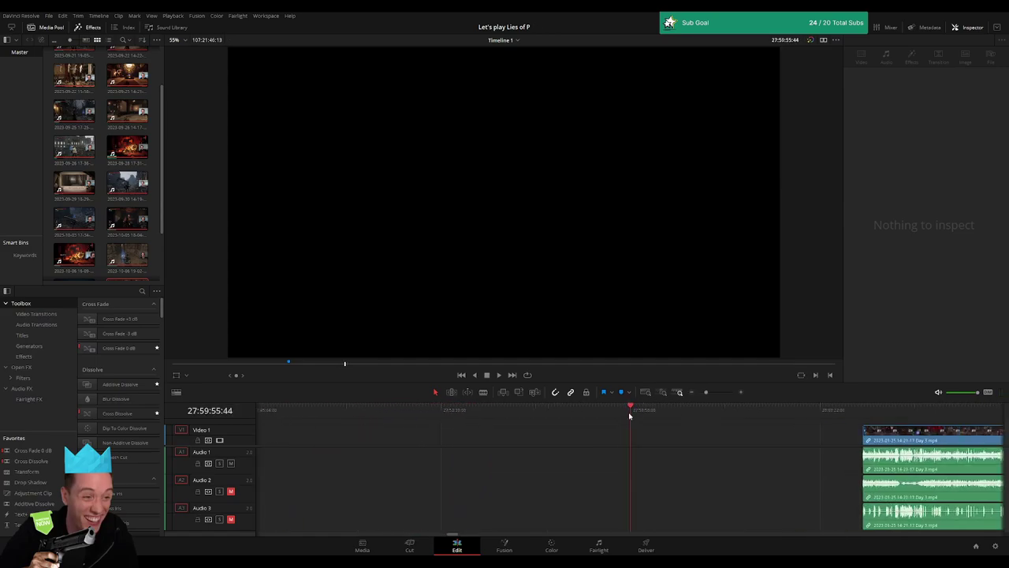
pyautogui.moveTo(899, 440); pyautogui.dragTo(669, 441)
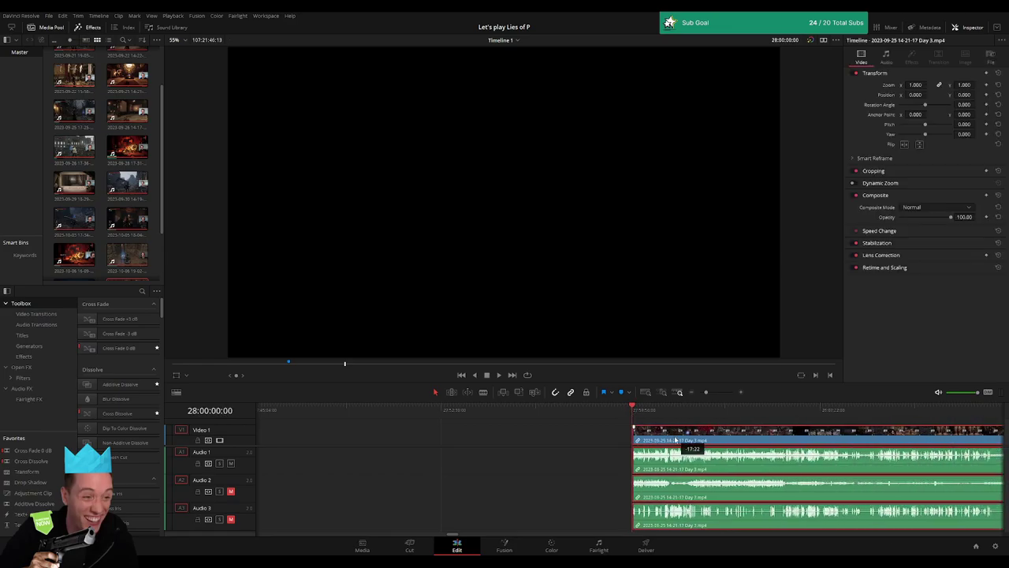
pyautogui.press('space')
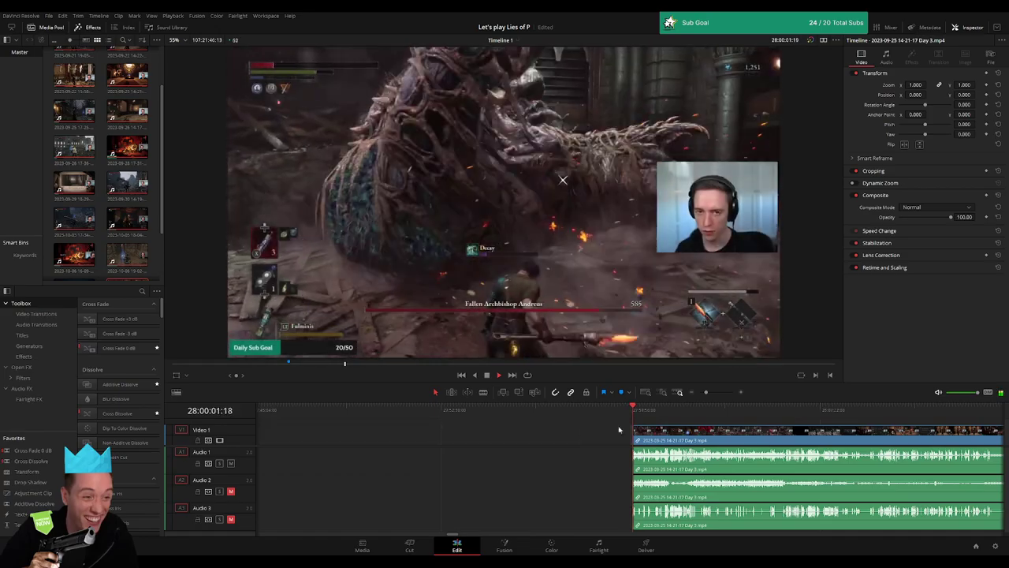
# Scrub through the episode starting at 28:00:00:00, zooming in to pinpoint the next split moment
pyautogui.scroll(-2, 584, 440)
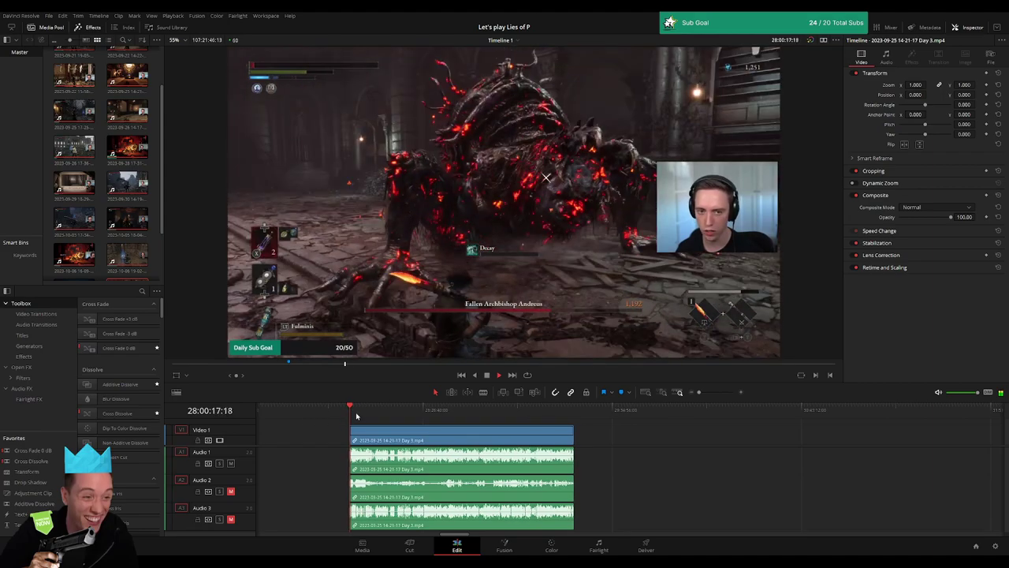
pyautogui.moveTo(352, 410); pyautogui.dragTo(497, 414)
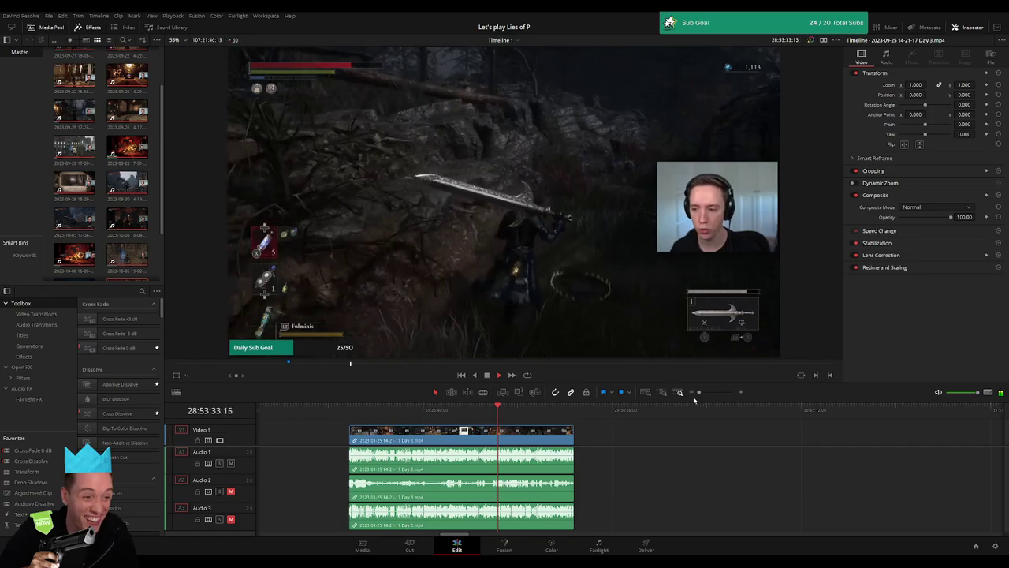
pyautogui.moveTo(699, 391); pyautogui.dragTo(713, 392)
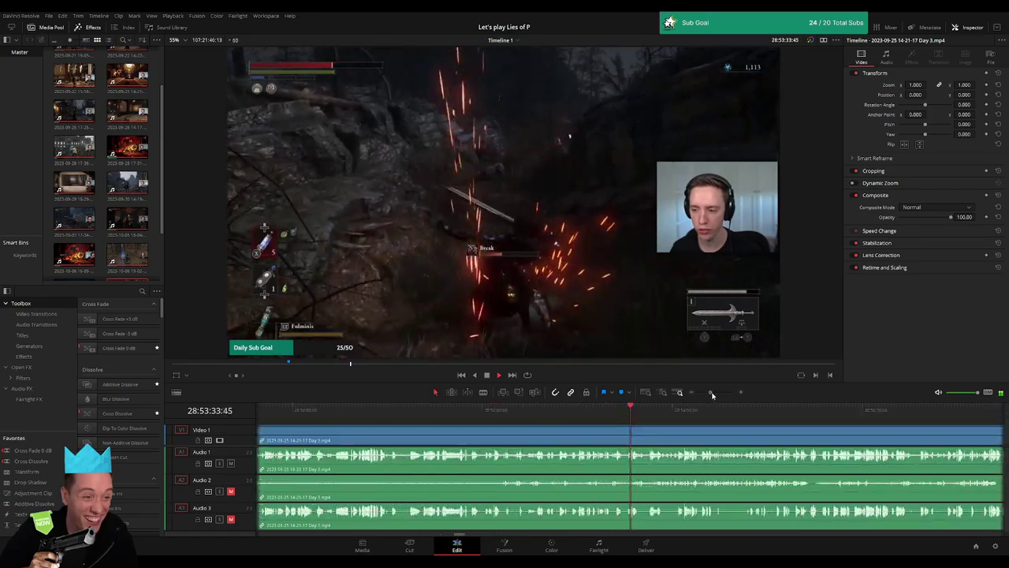
pyautogui.click(516, 408)
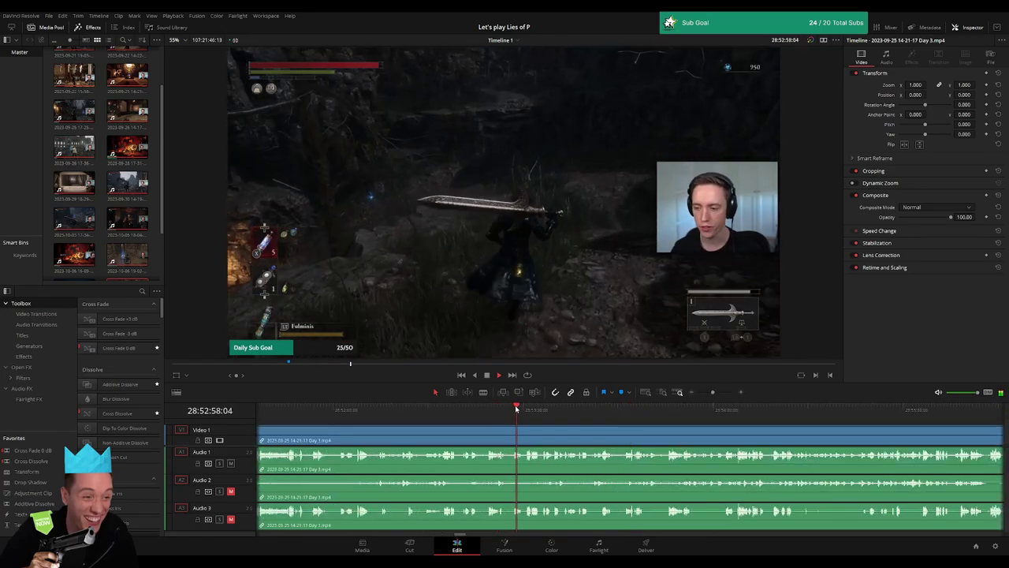
pyautogui.click(418, 408)
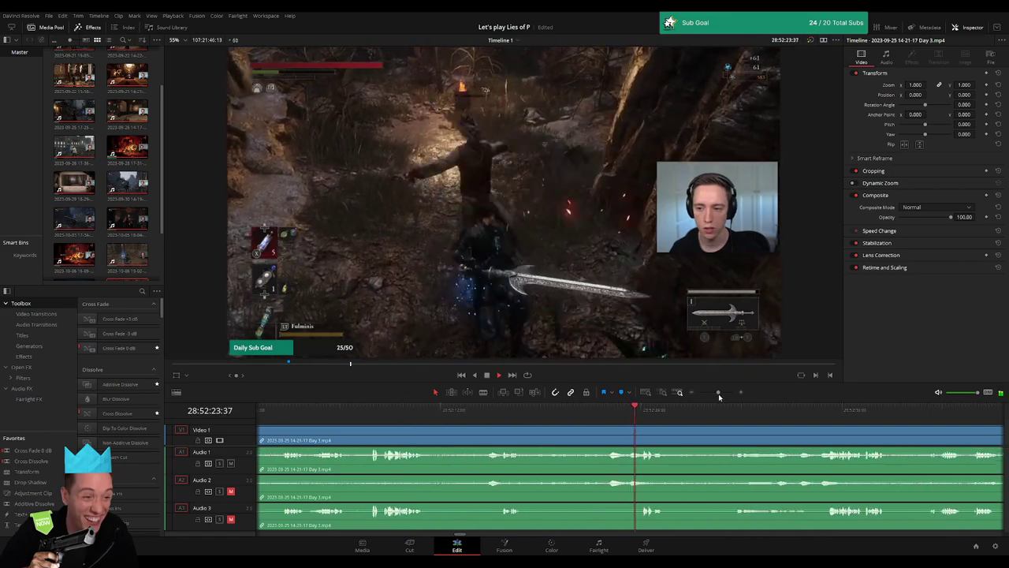
pyautogui.click(491, 409)
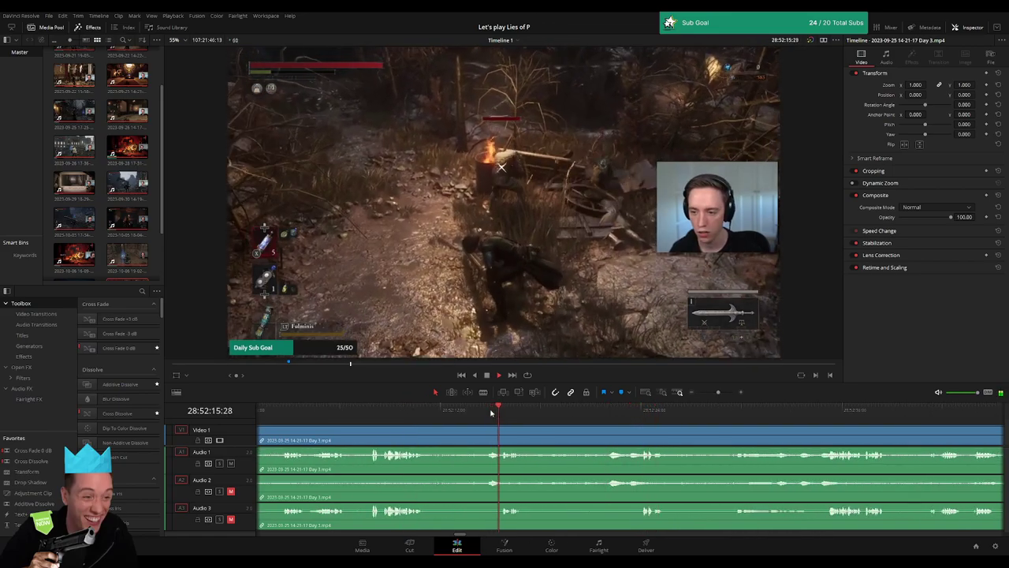
pyautogui.click(468, 410)
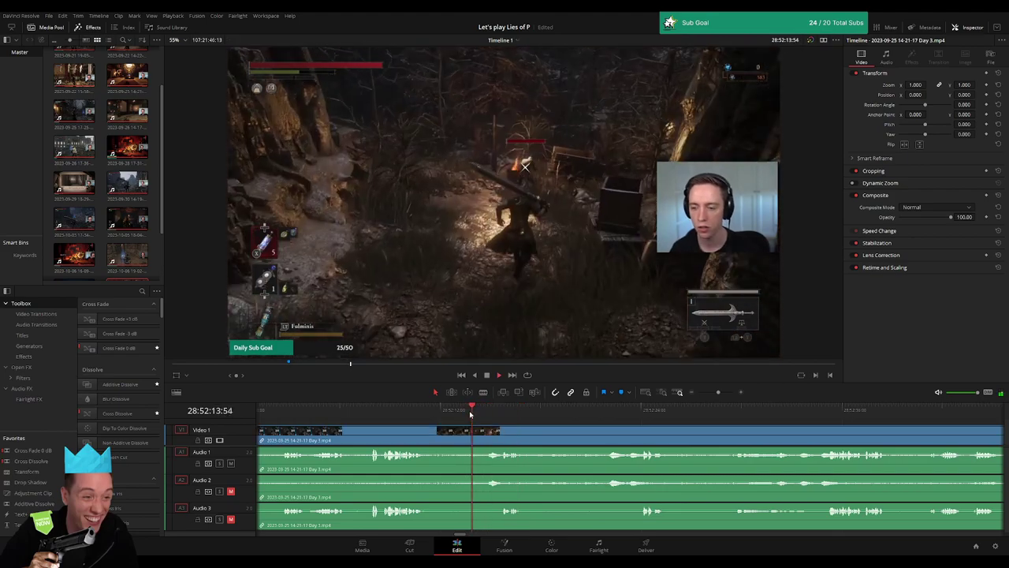
pyautogui.moveTo(713, 394); pyautogui.dragTo(717, 394)
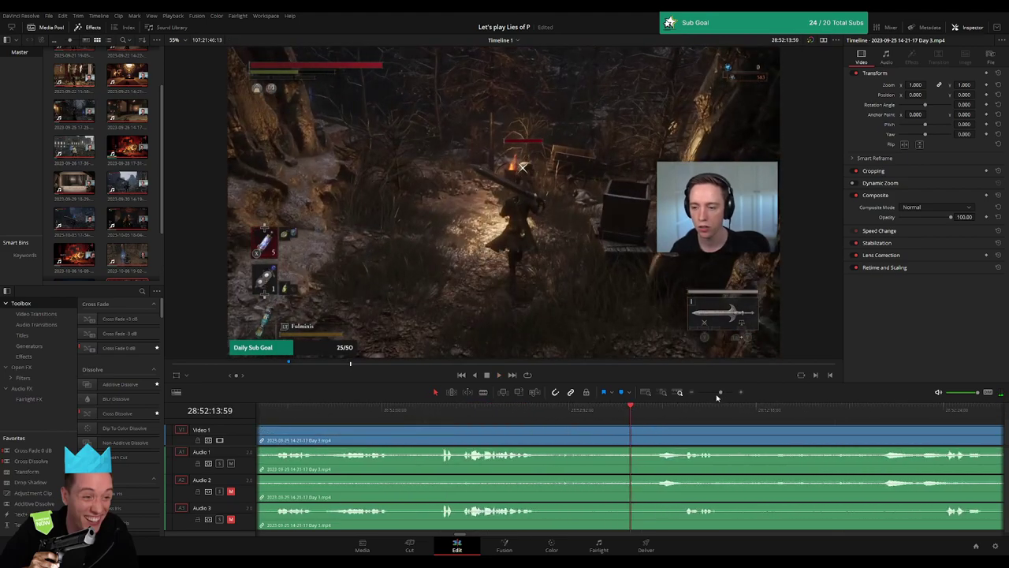
# Blade all tracks at 28:52:14:00, trim the edit, and lengthen the audio fades at the cut
pyautogui.hotkey('ctrl', 'b')
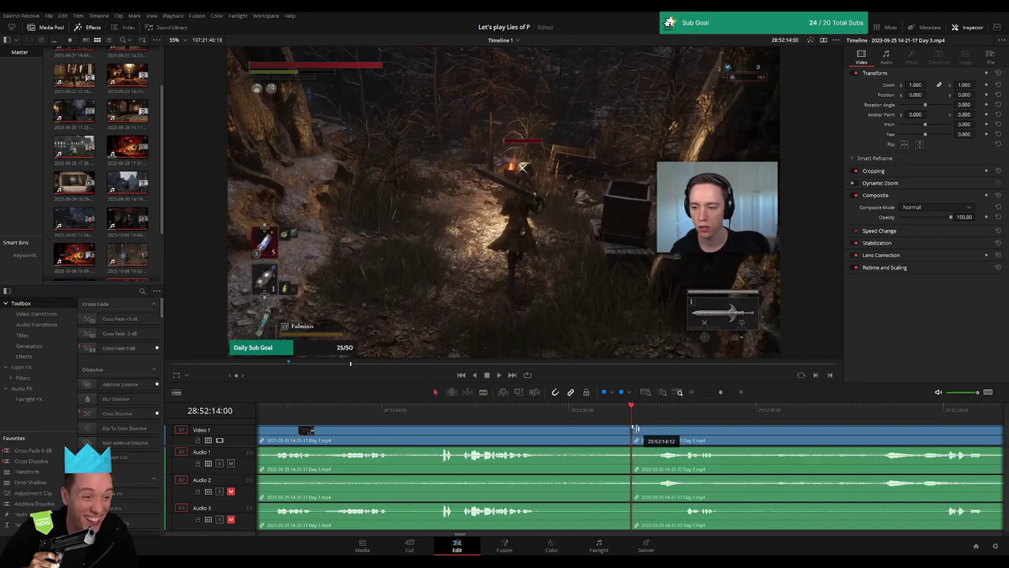
pyautogui.moveTo(633, 427)
pyautogui.mouseDown()
pyautogui.moveTo(666, 427)
pyautogui.moveTo(592, 428)
pyautogui.moveTo(594, 451)
pyautogui.moveTo(665, 450)
pyautogui.mouseUp()
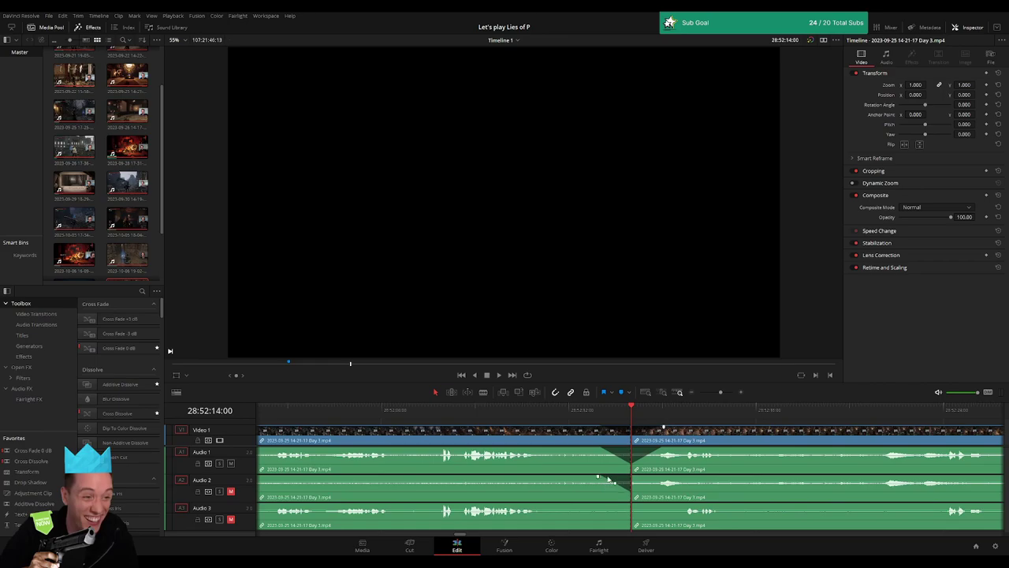
pyautogui.moveTo(632, 477)
pyautogui.mouseDown()
pyautogui.moveTo(661, 477)
pyautogui.moveTo(601, 505)
pyautogui.moveTo(659, 504)
pyautogui.mouseUp()
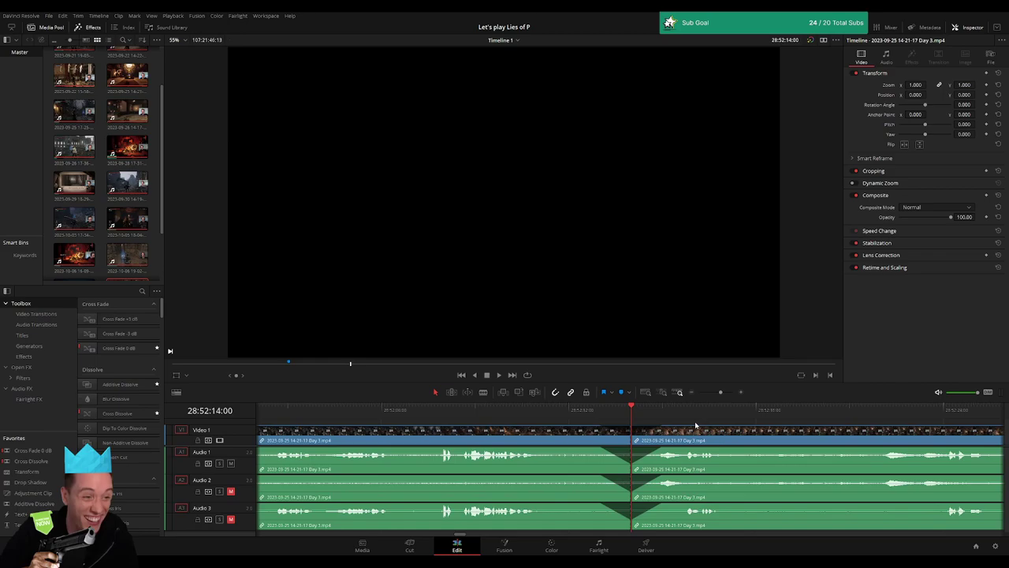
# Drag the piece after the 28:52:14:00 cut away from the first episode
pyautogui.moveTo(720, 392); pyautogui.dragTo(698, 394)
pyautogui.moveTo(728, 446); pyautogui.dragTo(563, 446)
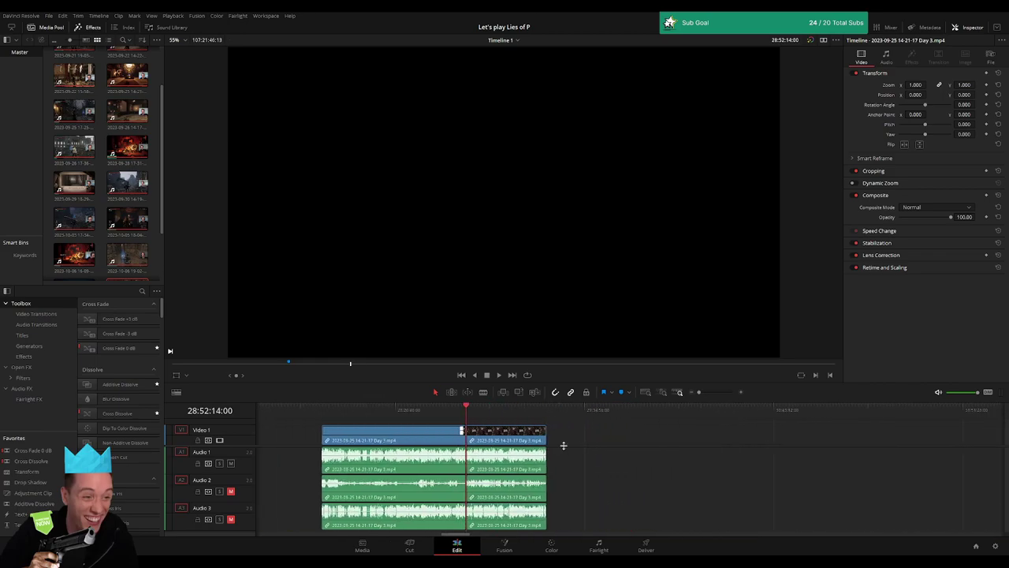
pyautogui.click(320, 416)
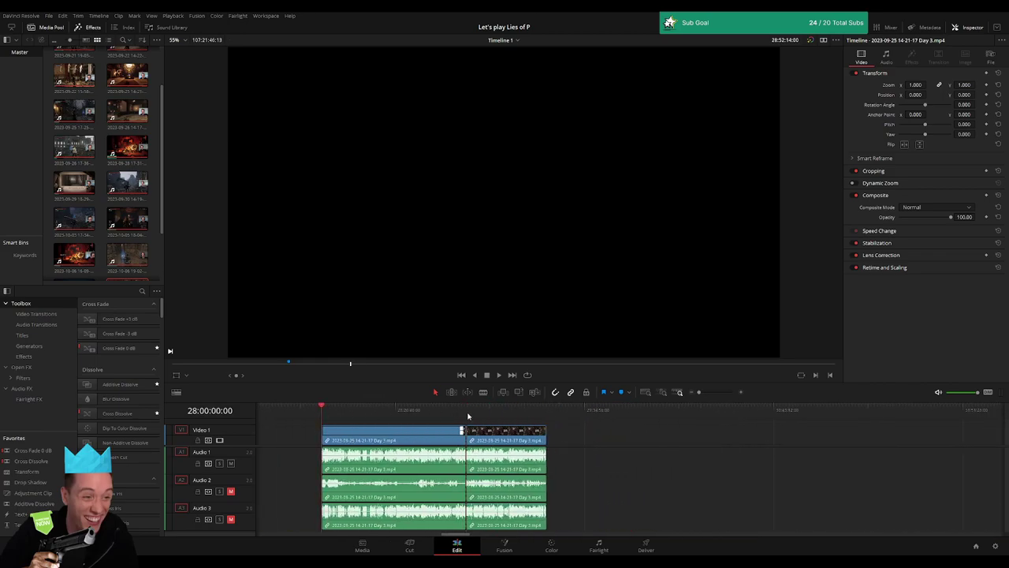
pyautogui.click(468, 416)
pyautogui.moveTo(608, 444); pyautogui.dragTo(466, 435)
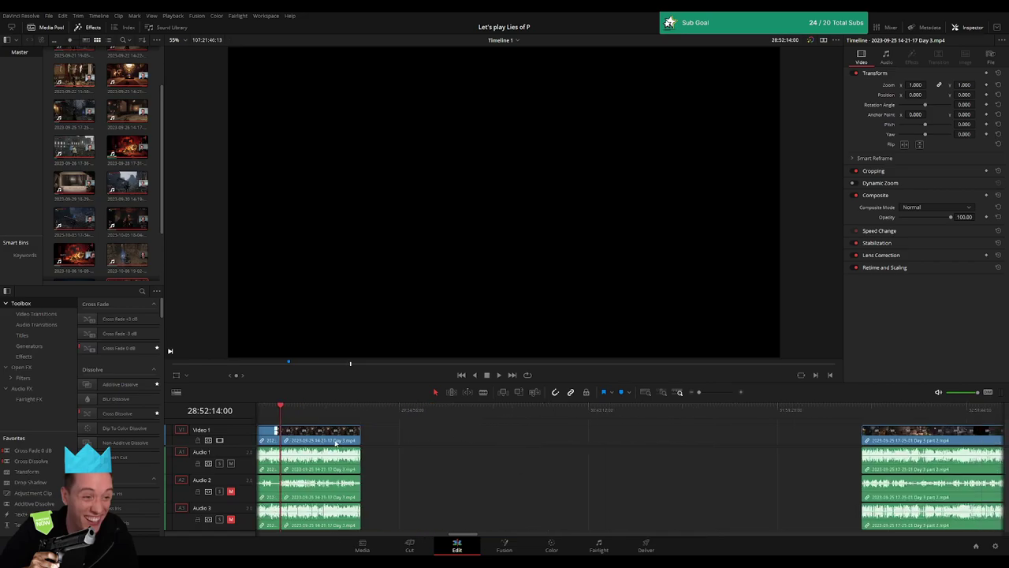
pyautogui.moveTo(336, 443); pyautogui.dragTo(614, 443)
pyautogui.click(343, 435)
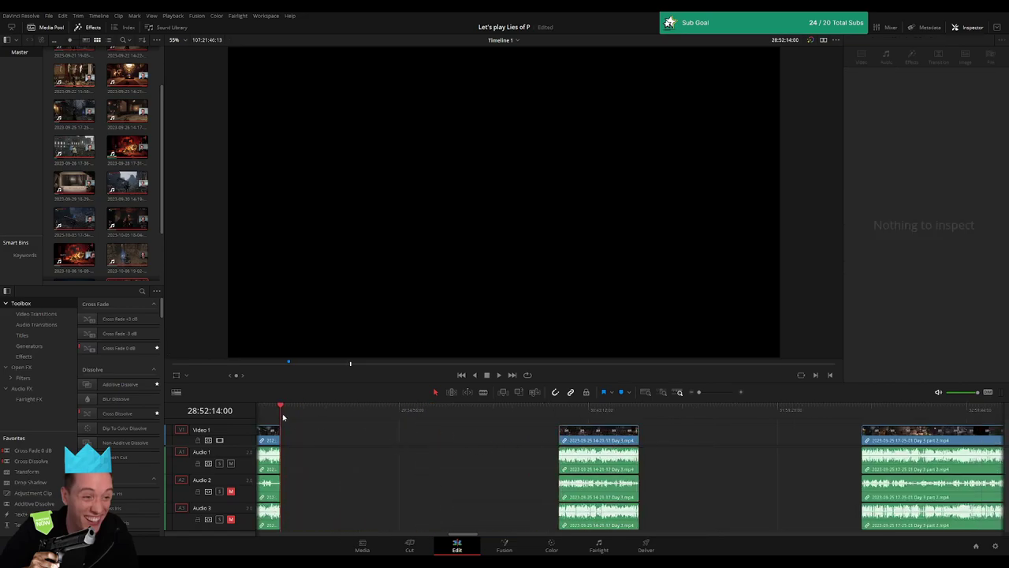
# Start the piece at 30:00:00:00 and butt the Day 3 part 2 clip directly against it
pyautogui.moveTo(321, 416); pyautogui.dragTo(470, 425)
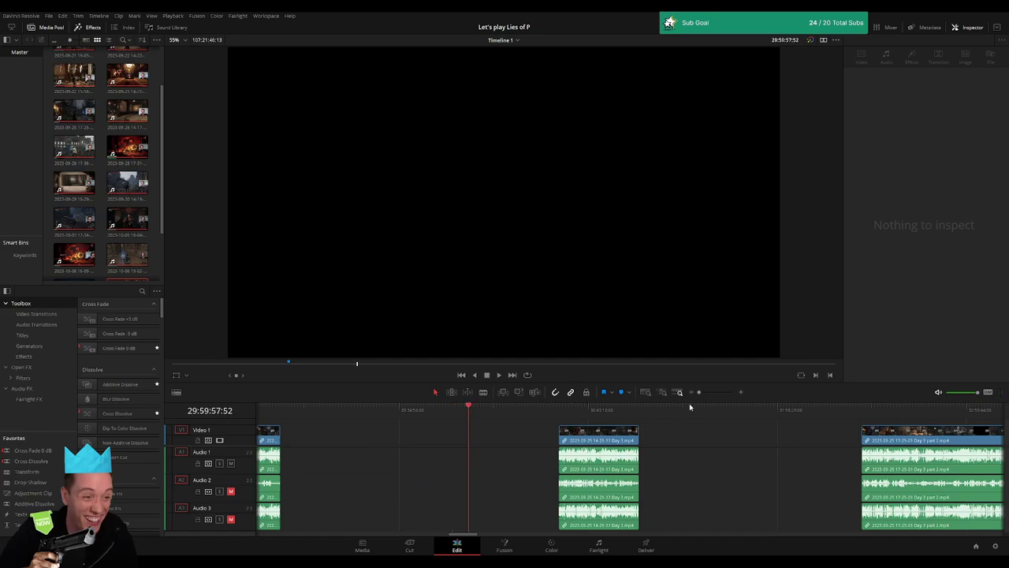
pyautogui.moveTo(698, 392); pyautogui.dragTo(706, 392)
pyautogui.click(638, 417)
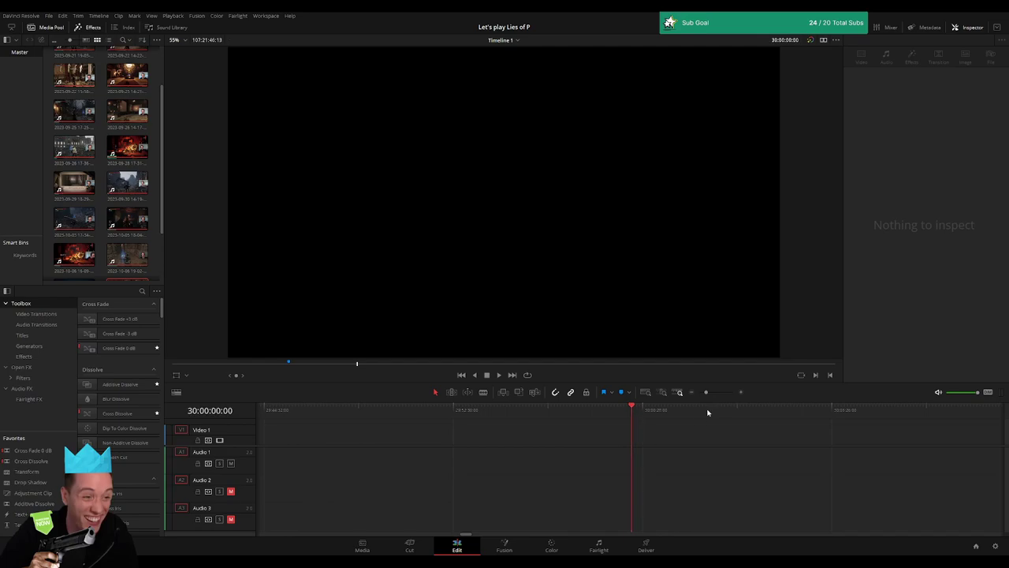
pyautogui.moveTo(706, 392); pyautogui.dragTo(698, 392)
pyautogui.hscroll(3, 532, 440)
pyautogui.hscroll(5, 531, 439)
pyautogui.moveTo(538, 439); pyautogui.dragTo(448, 439)
pyautogui.moveTo(840, 439); pyautogui.dragTo(552, 446)
pyautogui.click(353, 436)
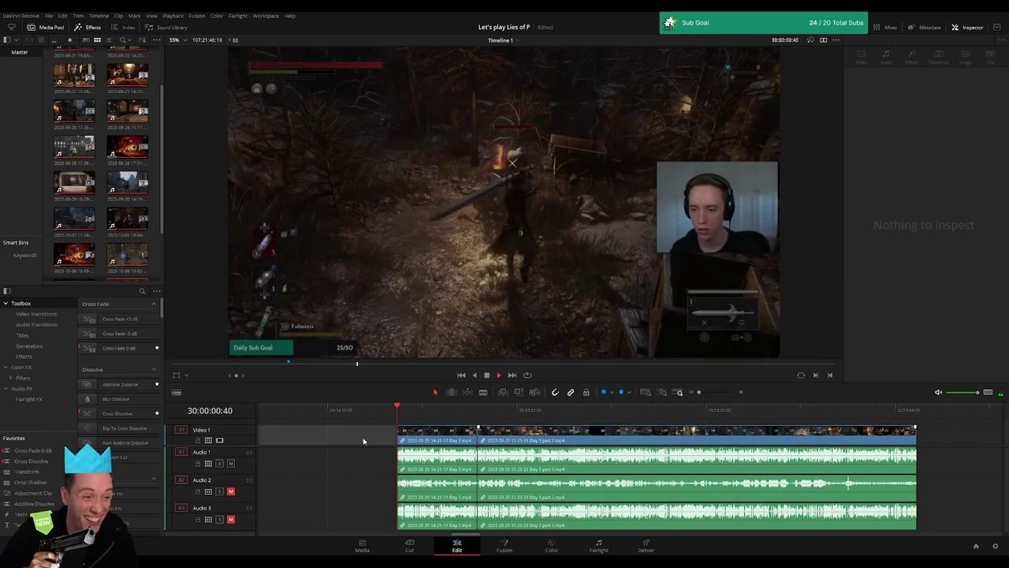
pyautogui.hscroll(-5, 439, 441)
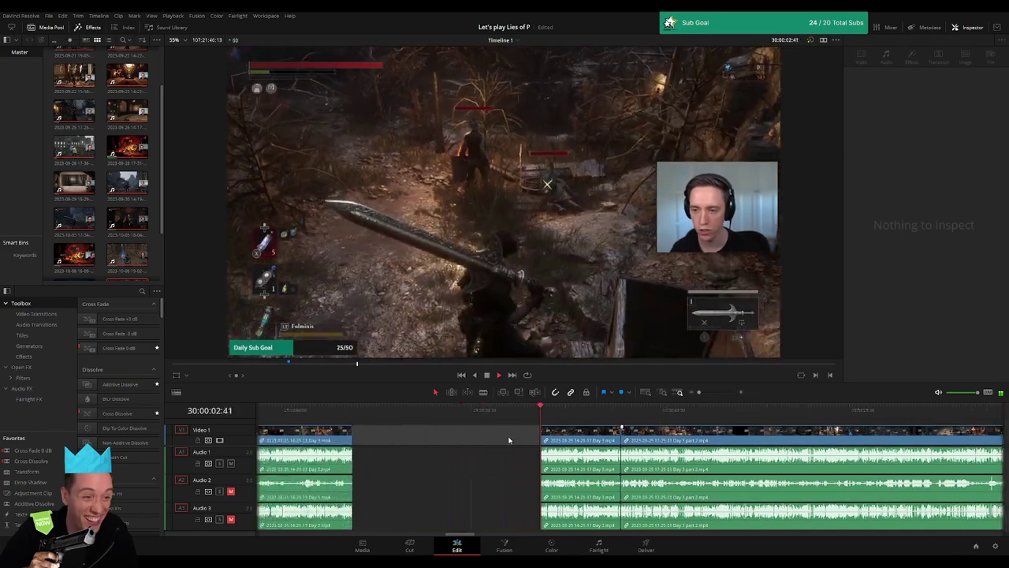
pyautogui.hscroll(5, 356, 435)
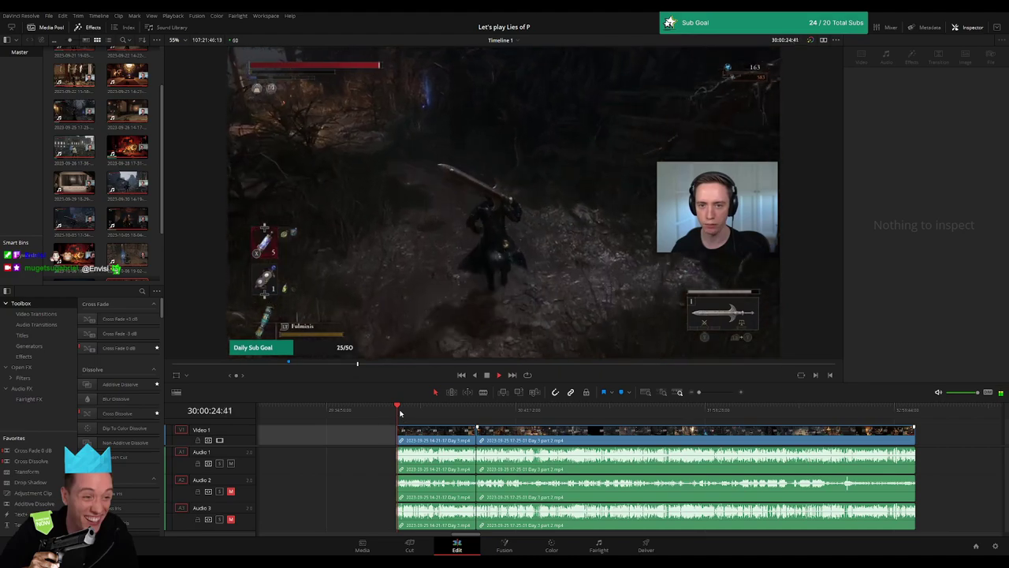
pyautogui.click(430, 412)
pyautogui.moveTo(431, 411); pyautogui.dragTo(465, 412)
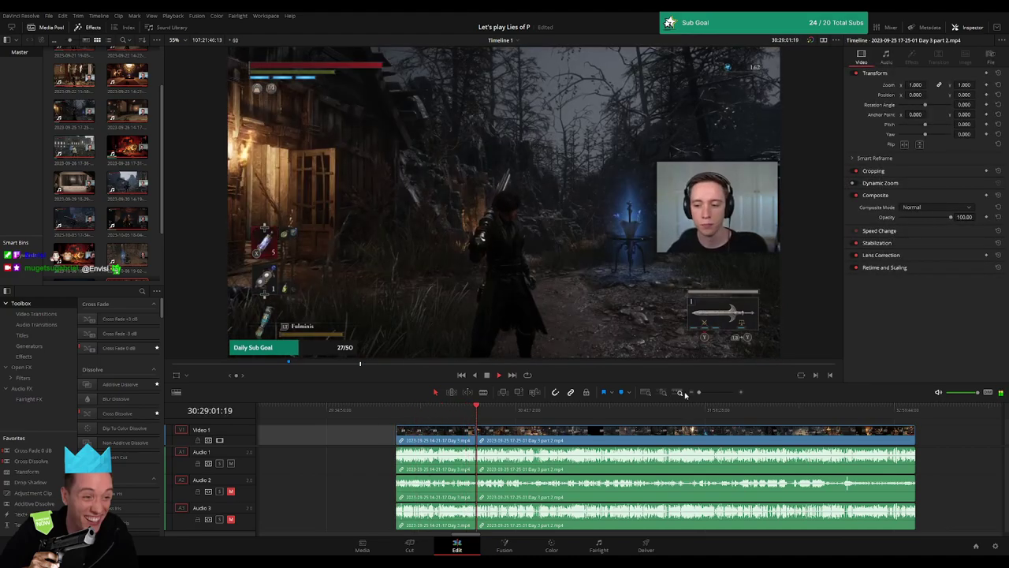
pyautogui.moveTo(699, 392); pyautogui.dragTo(716, 392)
pyautogui.press('j')
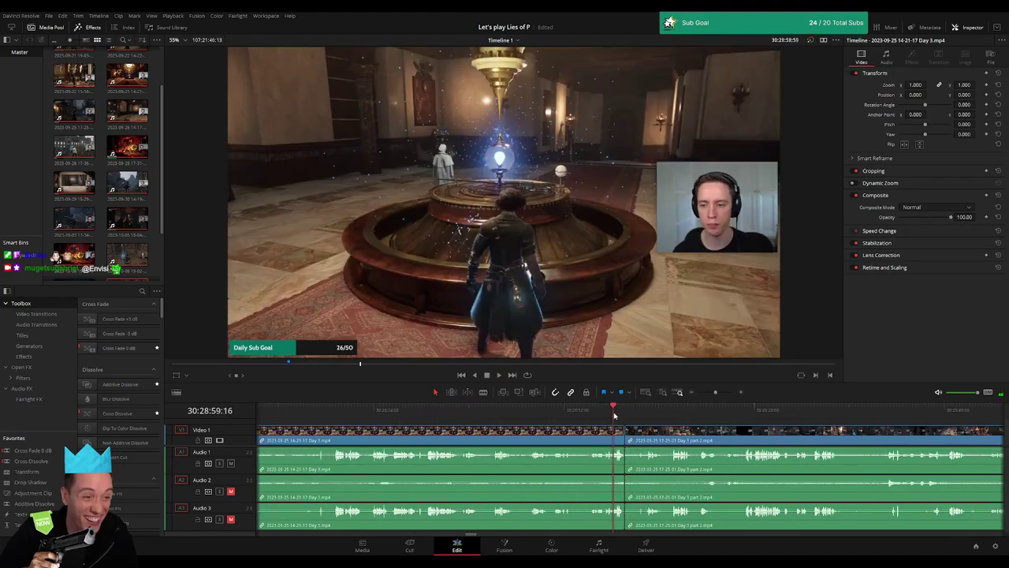
pyautogui.press('k')
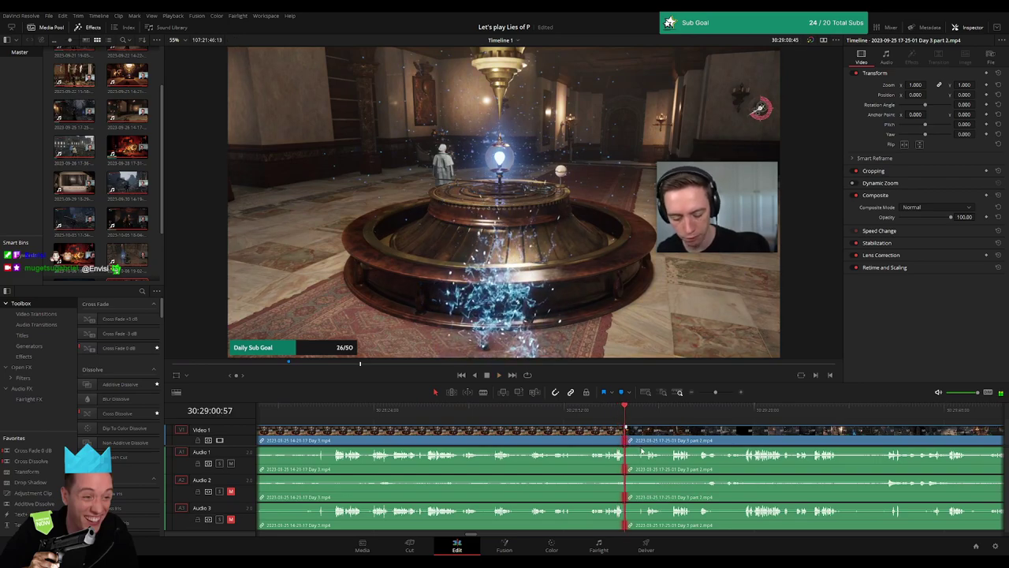
pyautogui.click(613, 409)
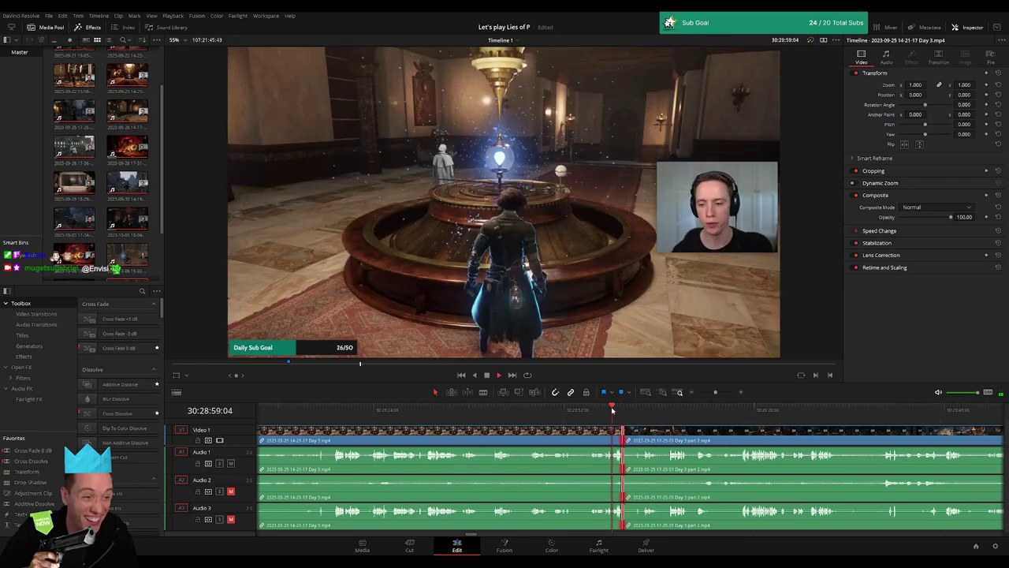
pyautogui.press('l')
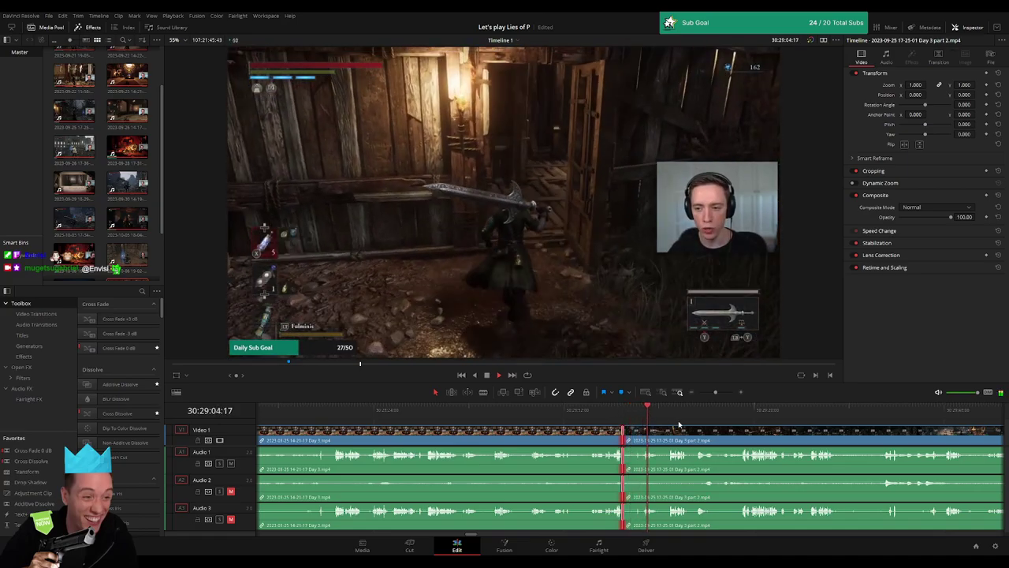
pyautogui.click(624, 410)
pyautogui.click(561, 409)
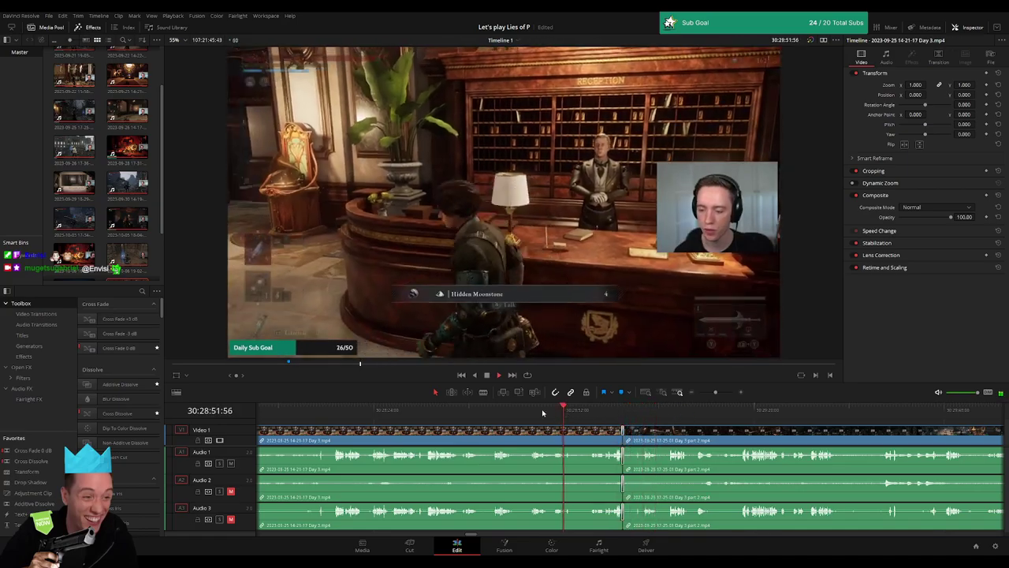
pyautogui.click(523, 412)
pyautogui.click(475, 416)
pyautogui.click(299, 416)
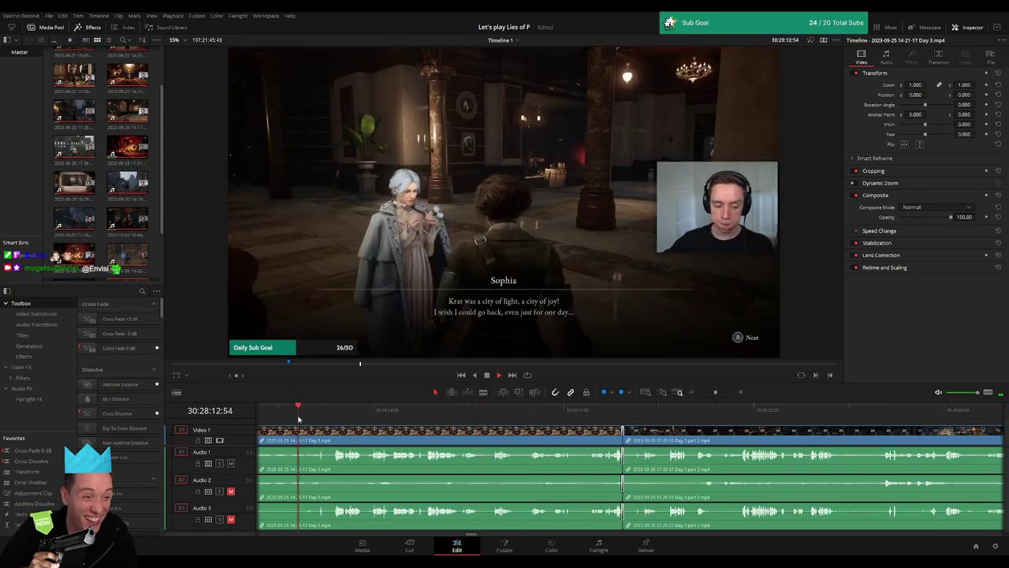
pyautogui.hscroll(-3, 279, 414)
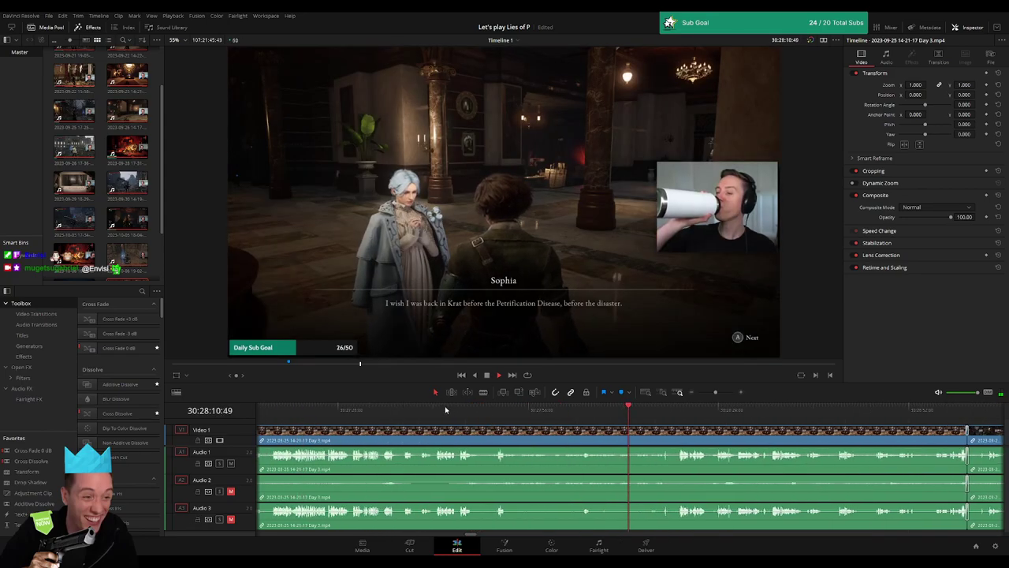
pyautogui.click(441, 411)
pyautogui.click(404, 411)
pyautogui.click(312, 411)
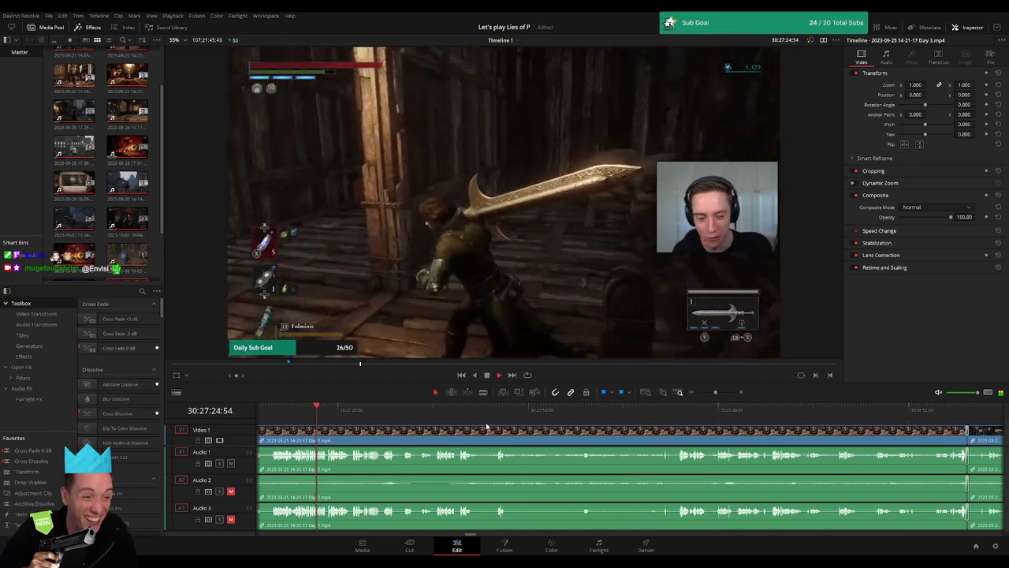
pyautogui.moveTo(344, 411); pyautogui.dragTo(673, 410)
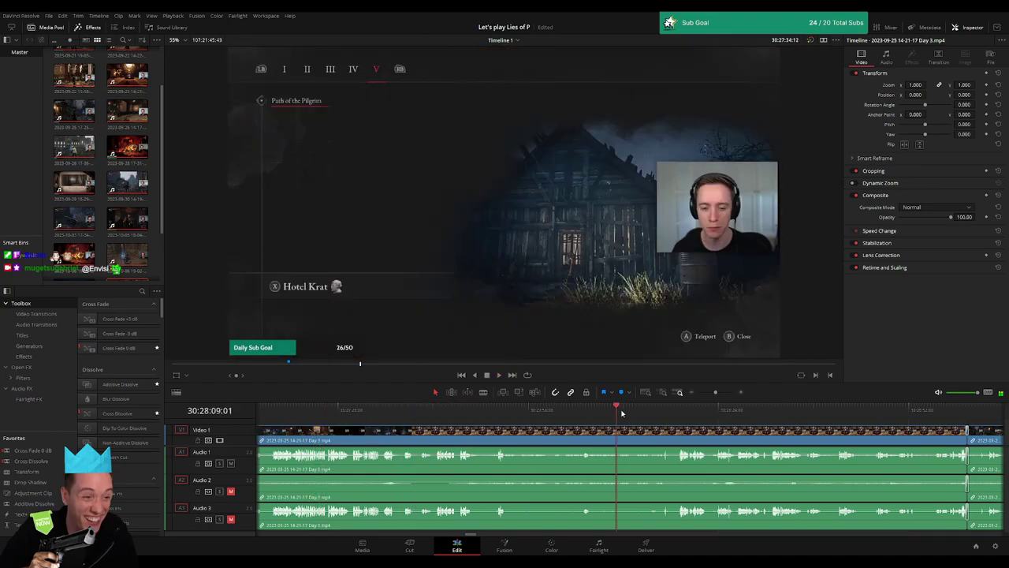
pyautogui.hscroll(3, 734, 429)
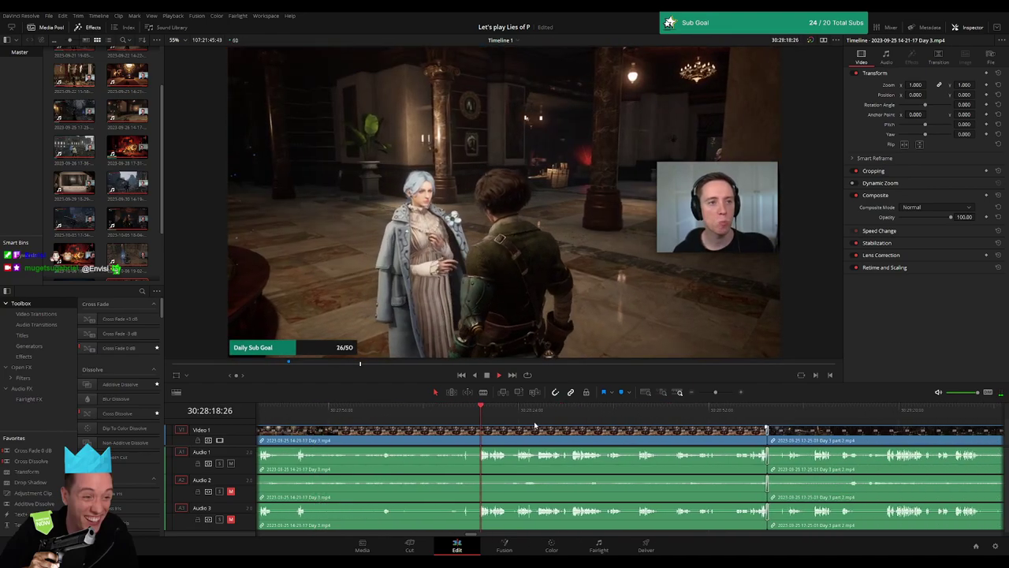
pyautogui.moveTo(480, 410); pyautogui.dragTo(684, 411)
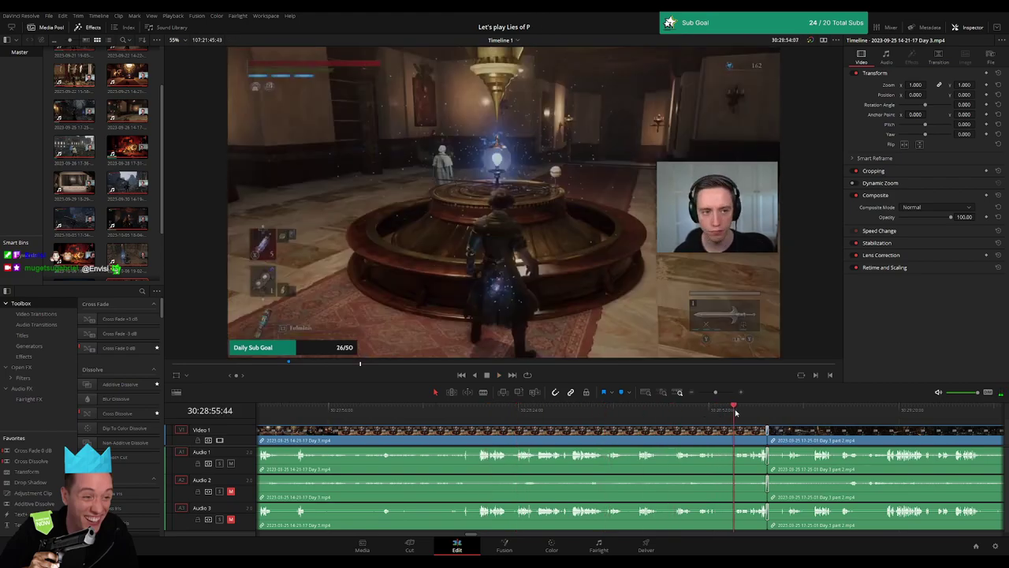
pyautogui.press('space')
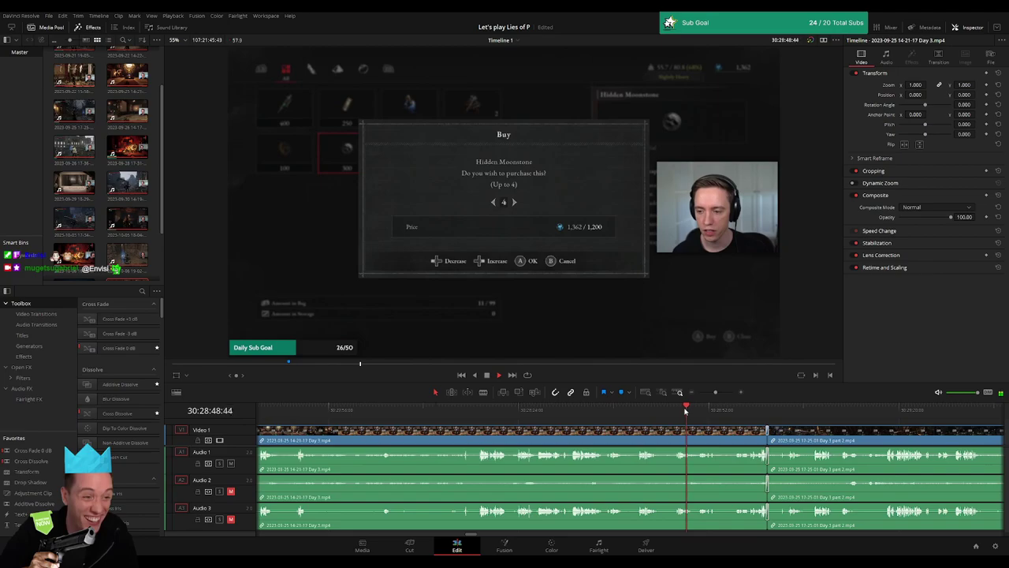
pyautogui.click(781, 427)
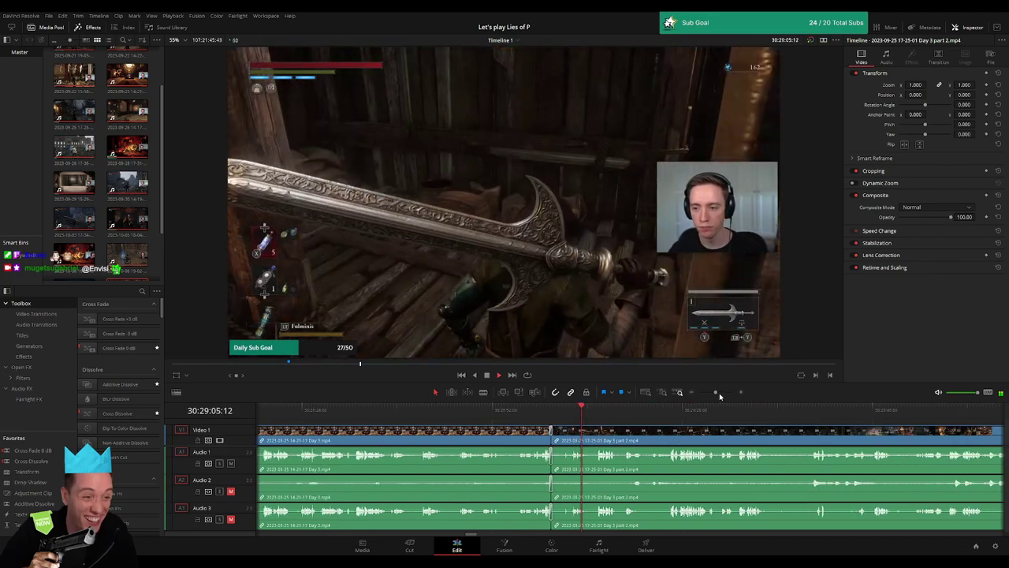
pyautogui.scroll(-3, 678, 418)
# Stop playback, zoom in, and scan the Day 3 part 2 footage for the next scene change
pyautogui.press('Home')
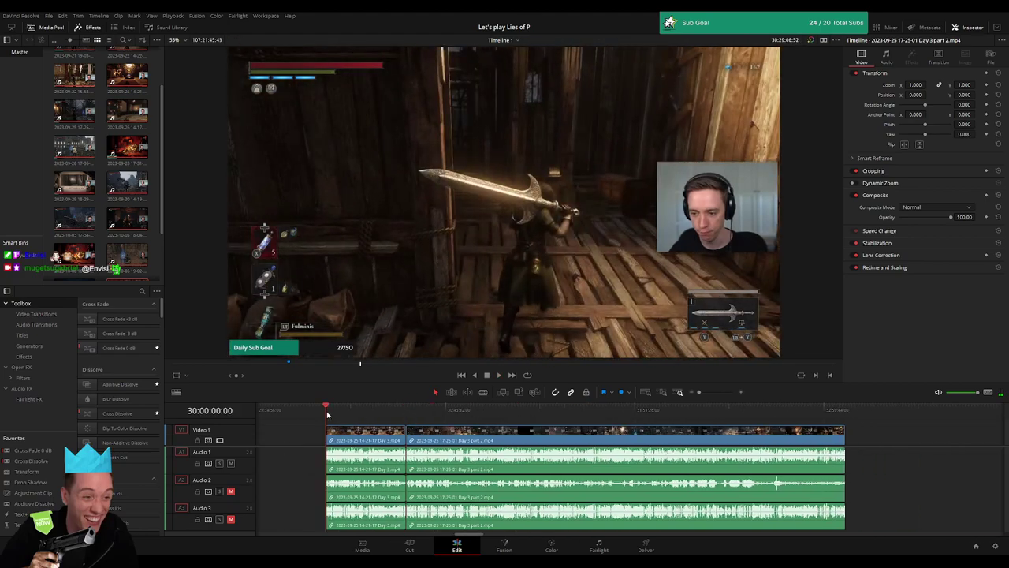
pyautogui.moveTo(408, 413); pyautogui.dragTo(472, 416)
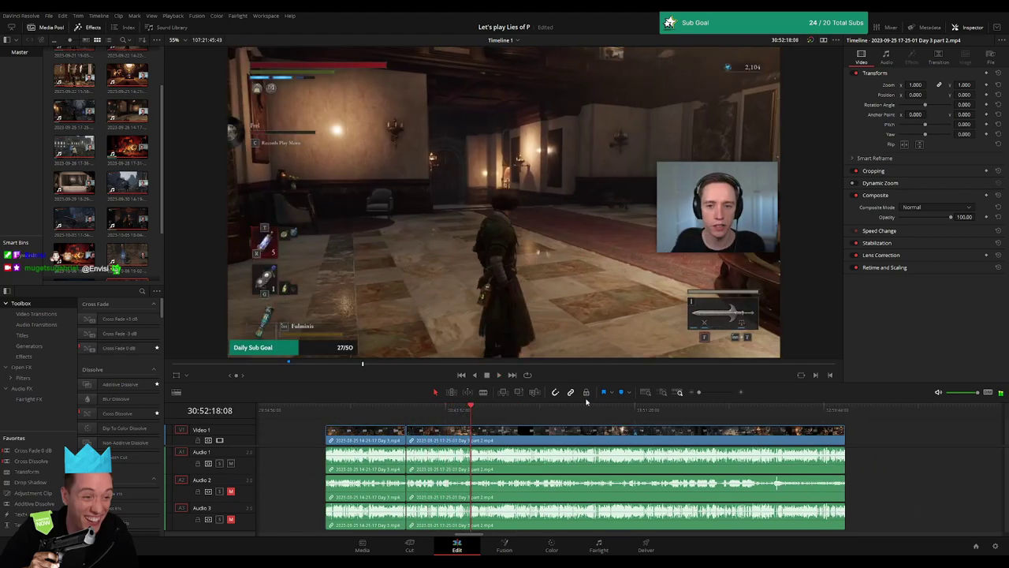
pyautogui.moveTo(699, 393); pyautogui.dragTo(717, 394)
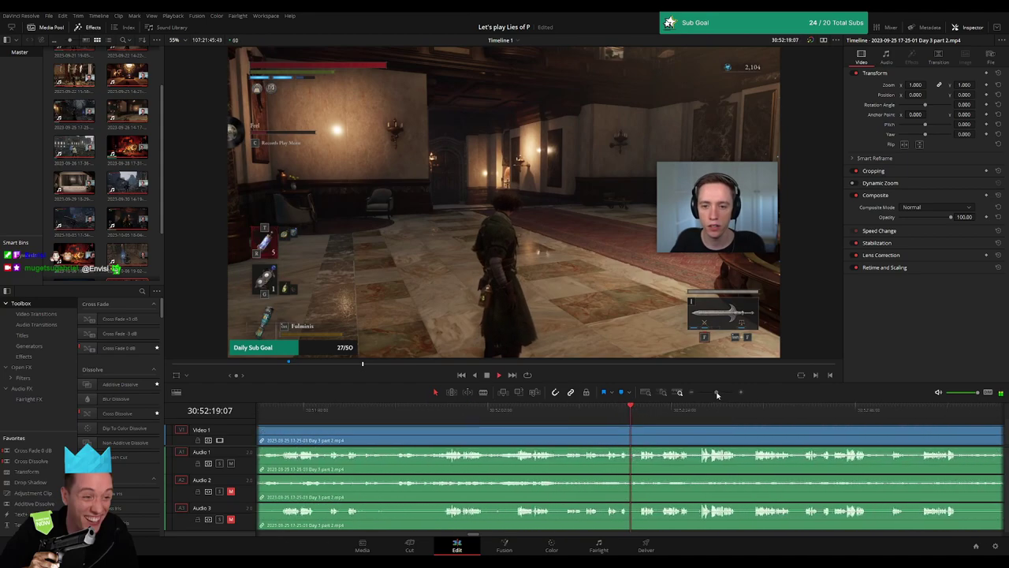
pyautogui.click(537, 410)
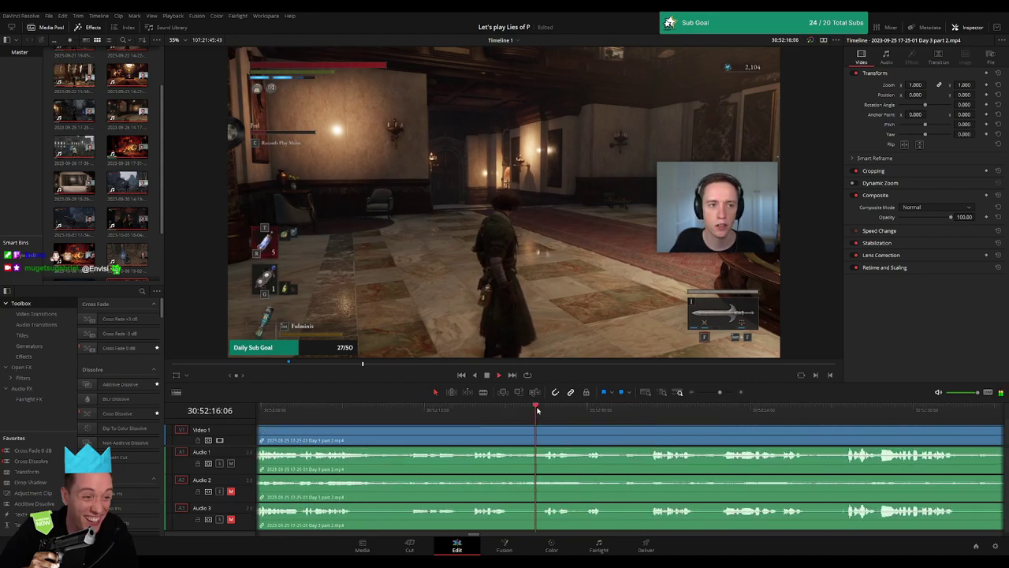
pyautogui.click(399, 418)
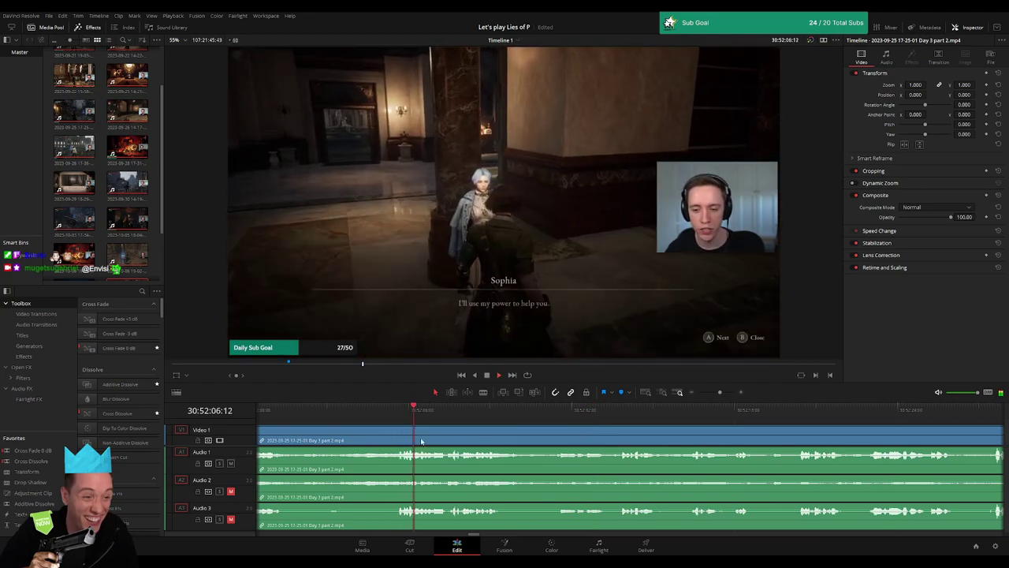
pyautogui.click(399, 409)
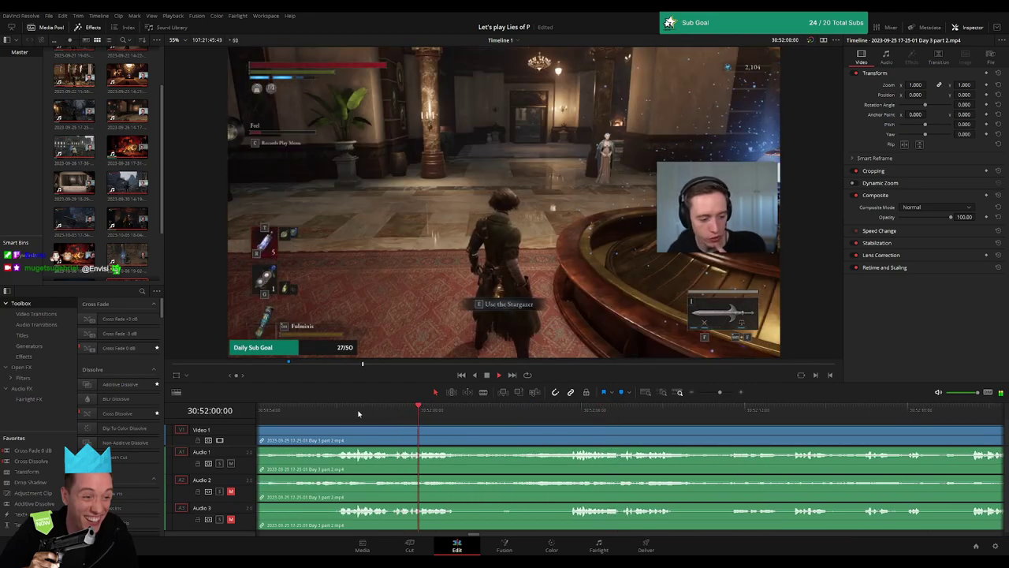
# Park the playhead on the new scene's first frame and split every track at 30:52:04:30
pyautogui.click(333, 409)
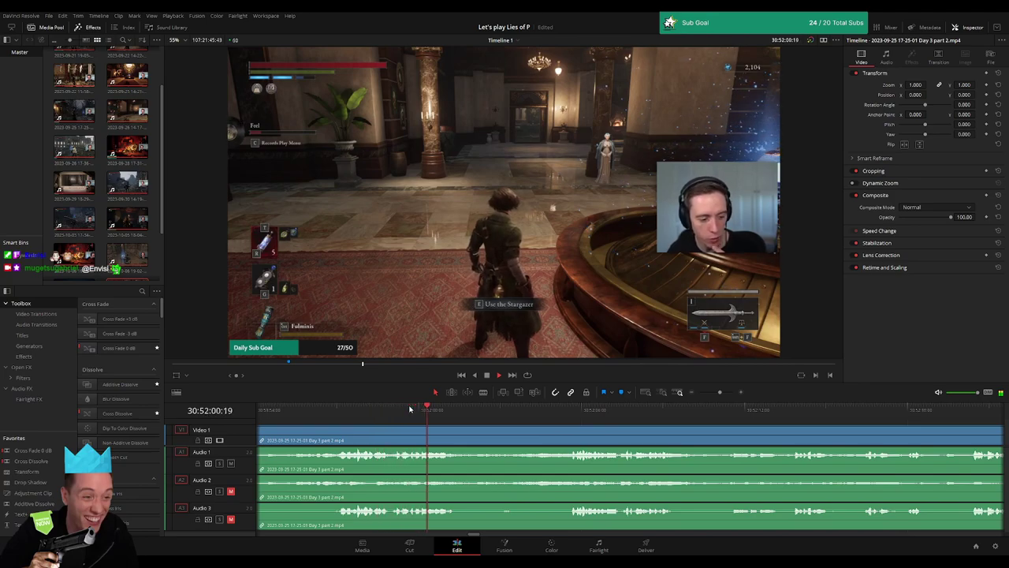
pyautogui.click(557, 408)
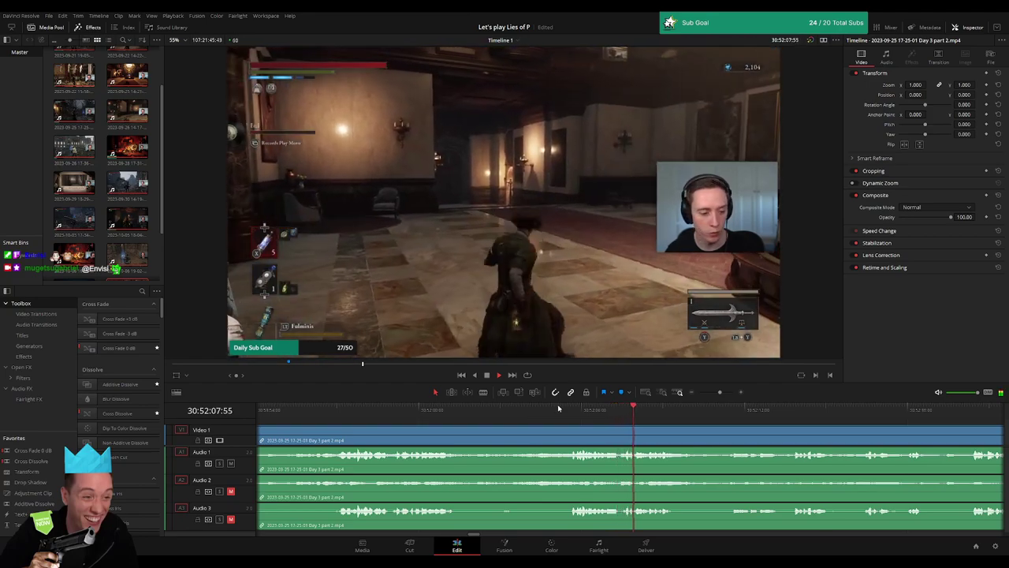
pyautogui.click(572, 409)
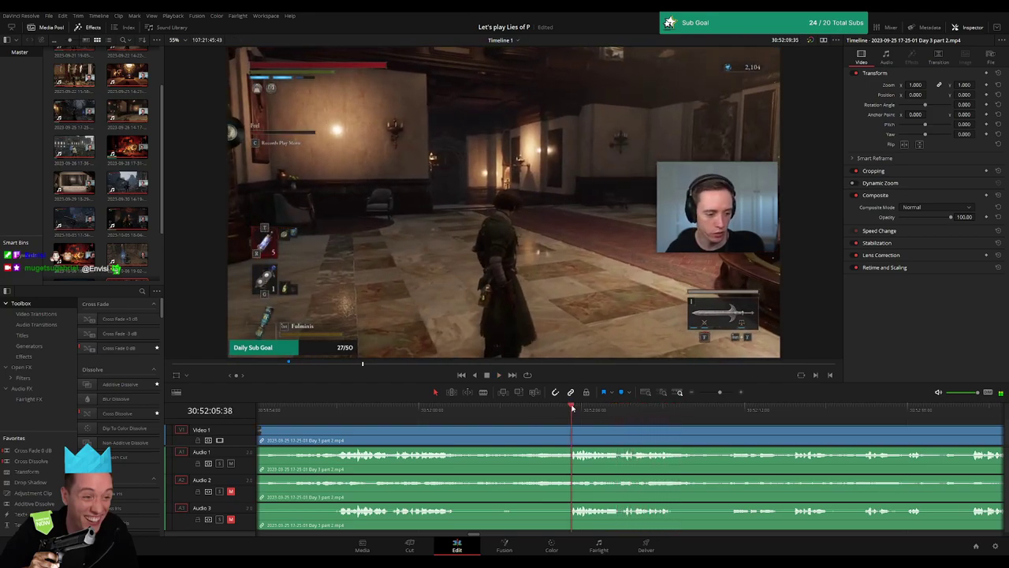
pyautogui.moveTo(573, 409); pyautogui.dragTo(541, 409)
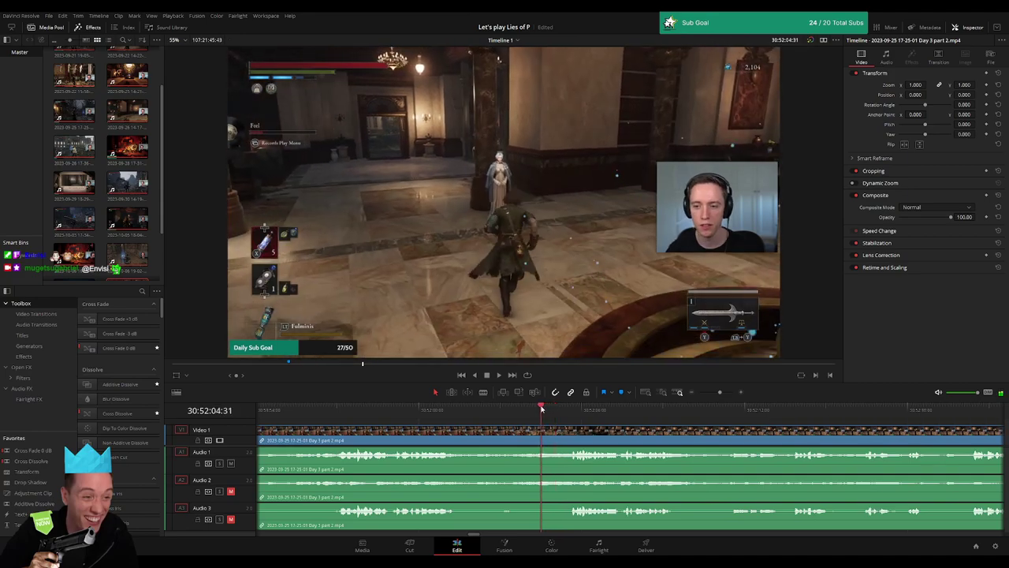
pyautogui.click(544, 434)
pyautogui.press('a')
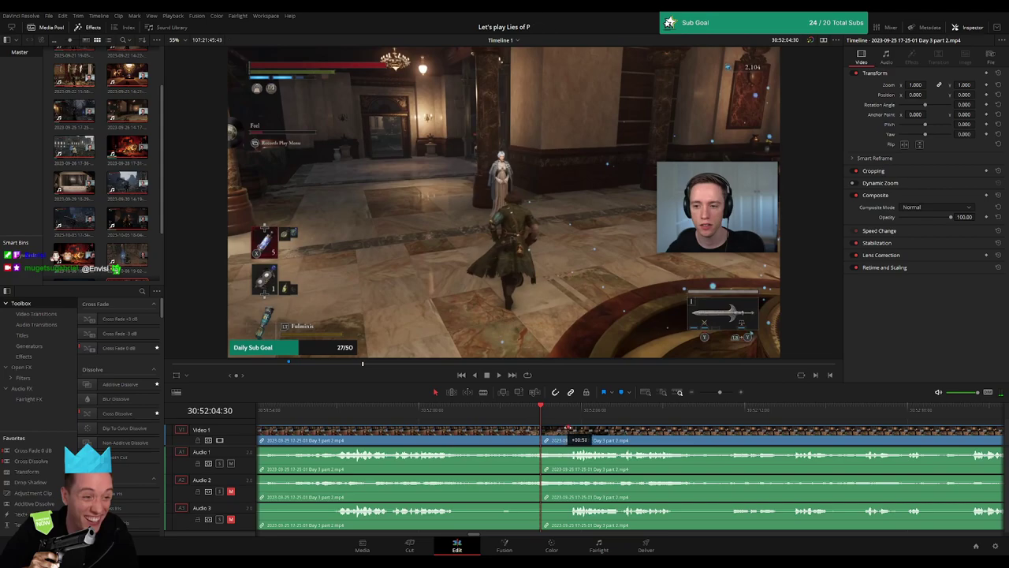
# Add fade-outs before the 30:52:04:30 cut on Video 1 and Audio 1, 2 and 3, then play it back
pyautogui.moveTo(567, 429); pyautogui.dragTo(525, 428)
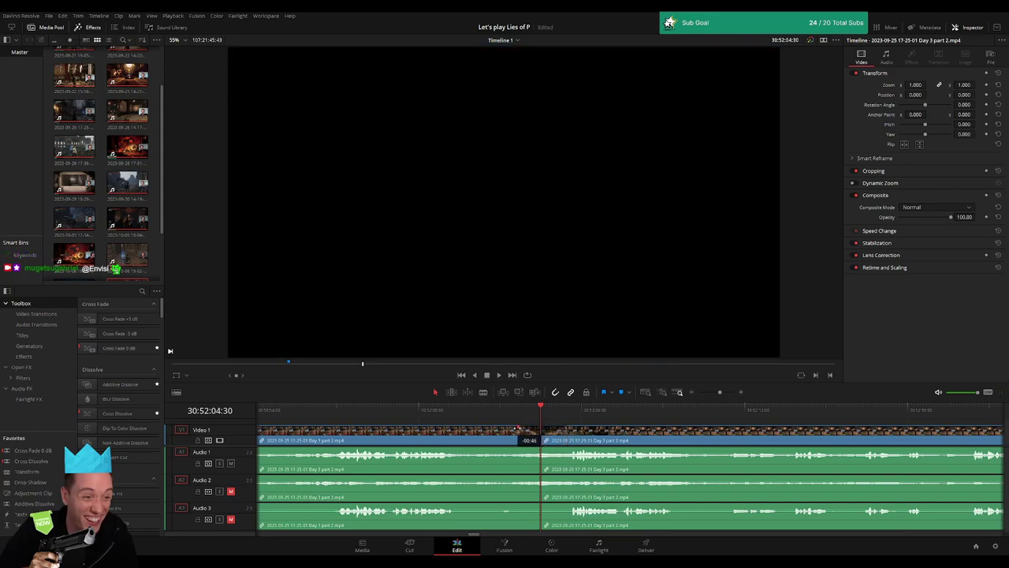
pyautogui.moveTo(540, 450); pyautogui.dragTo(503, 448)
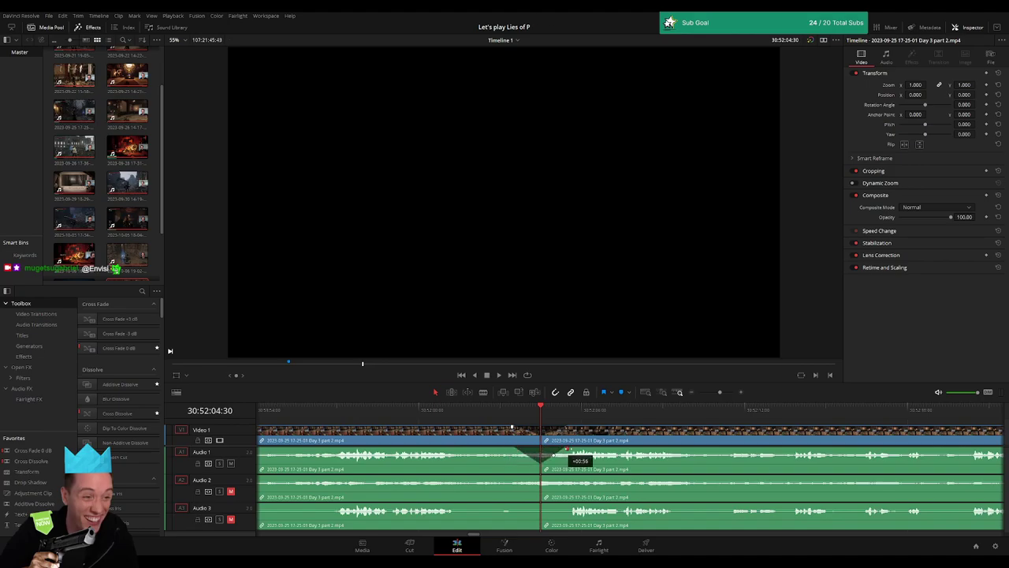
pyautogui.moveTo(540, 474); pyautogui.dragTo(515, 477)
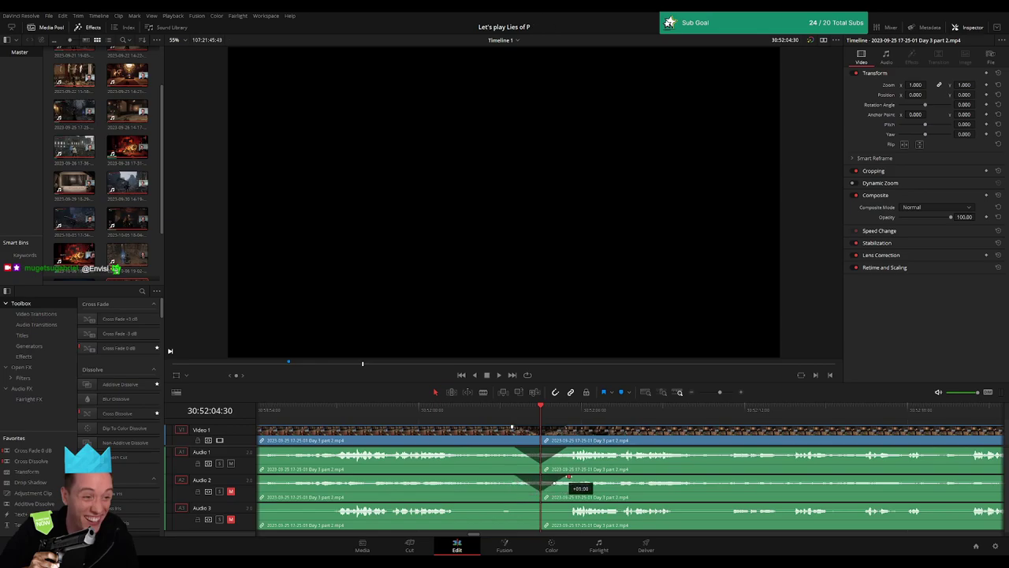
pyautogui.moveTo(517, 505); pyautogui.dragTo(511, 505)
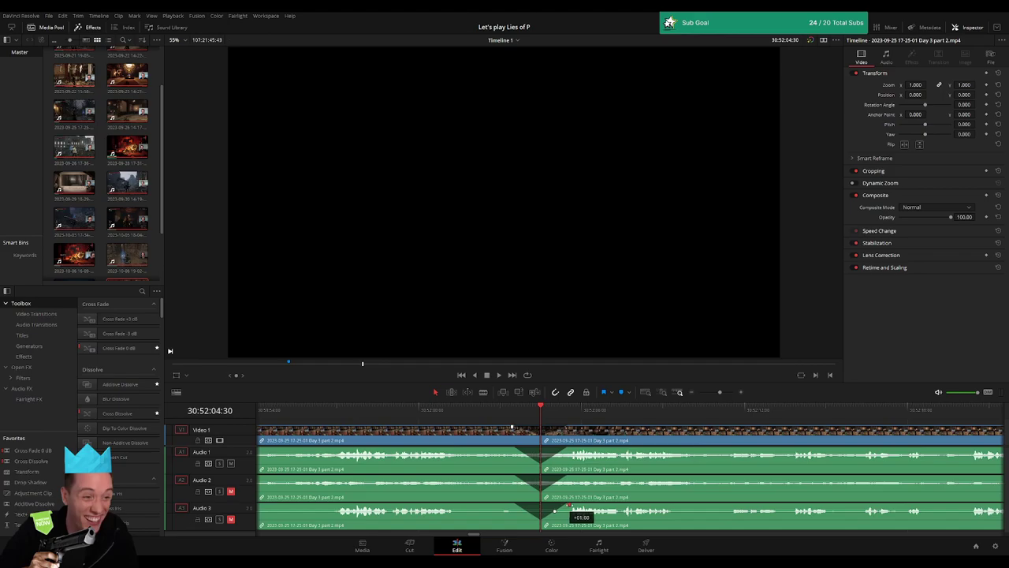
pyautogui.press('space')
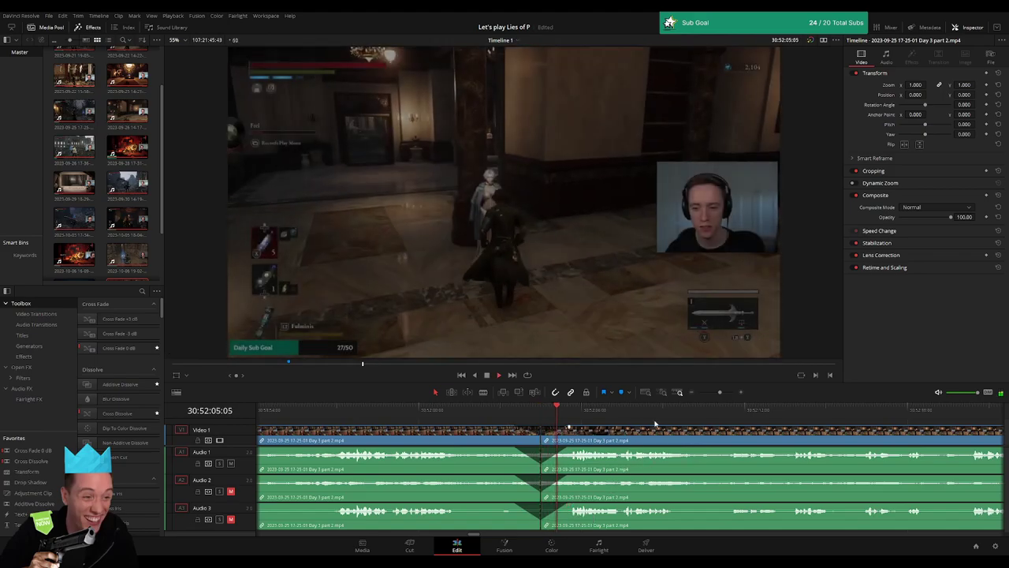
# Push the post-cut piece later and snap its start to 32:00:00:00, leaving a gap before it
pyautogui.moveTo(719, 393); pyautogui.dragTo(699, 392)
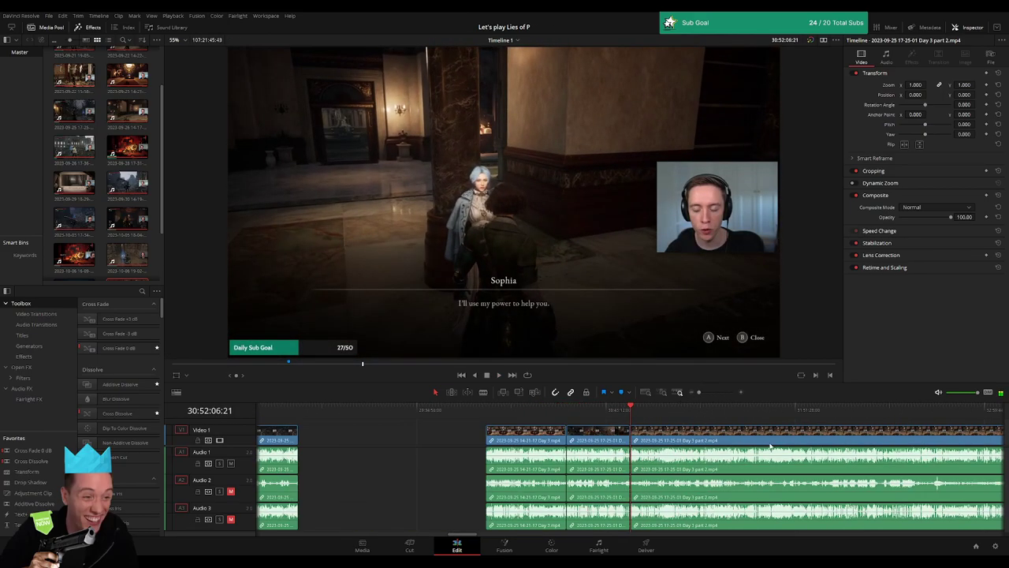
pyautogui.hscroll(3, 471, 432)
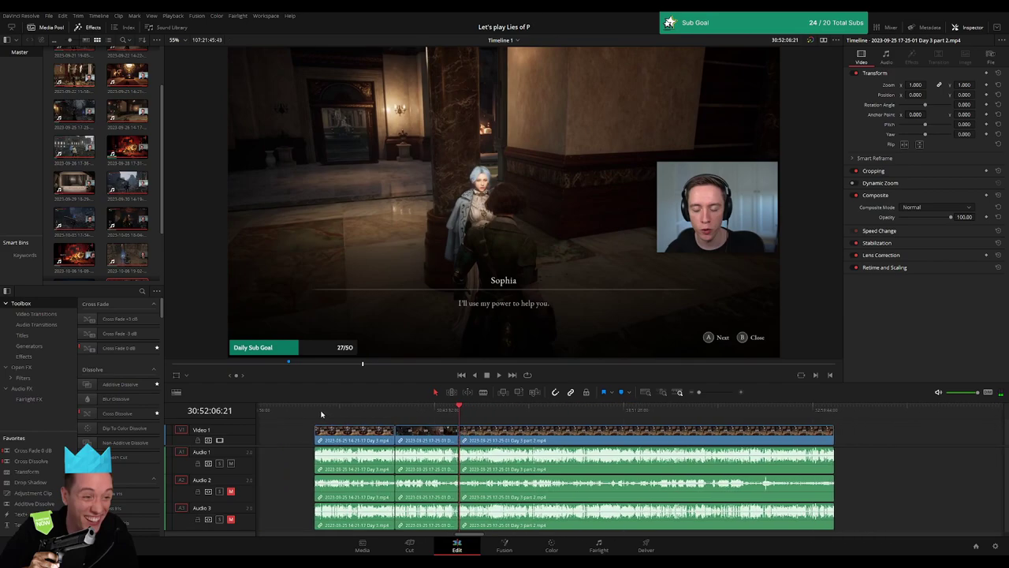
pyautogui.press('space')
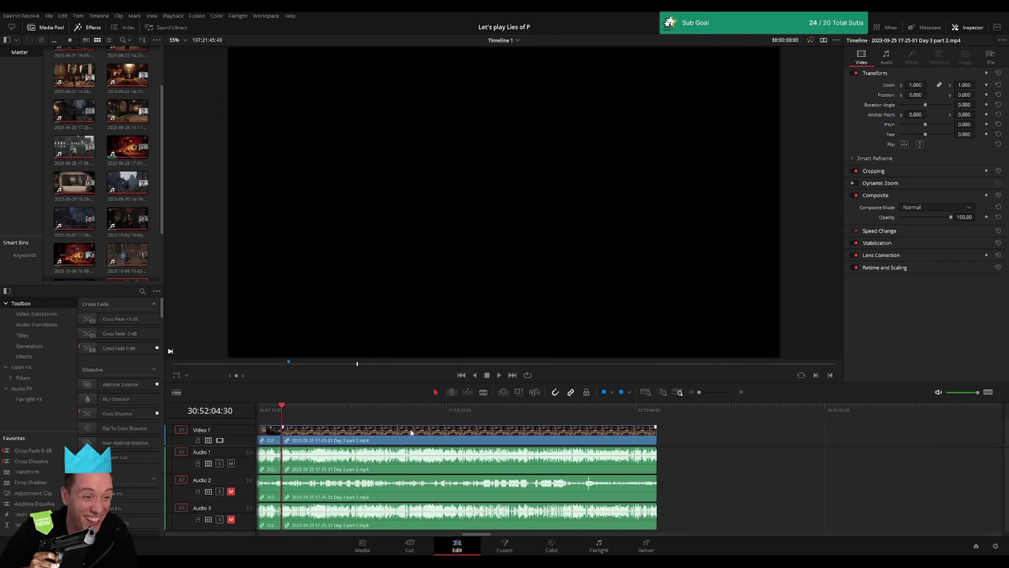
pyautogui.moveTo(411, 440); pyautogui.dragTo(637, 440)
pyautogui.hscroll(-2, 450, 441)
pyautogui.click(451, 442)
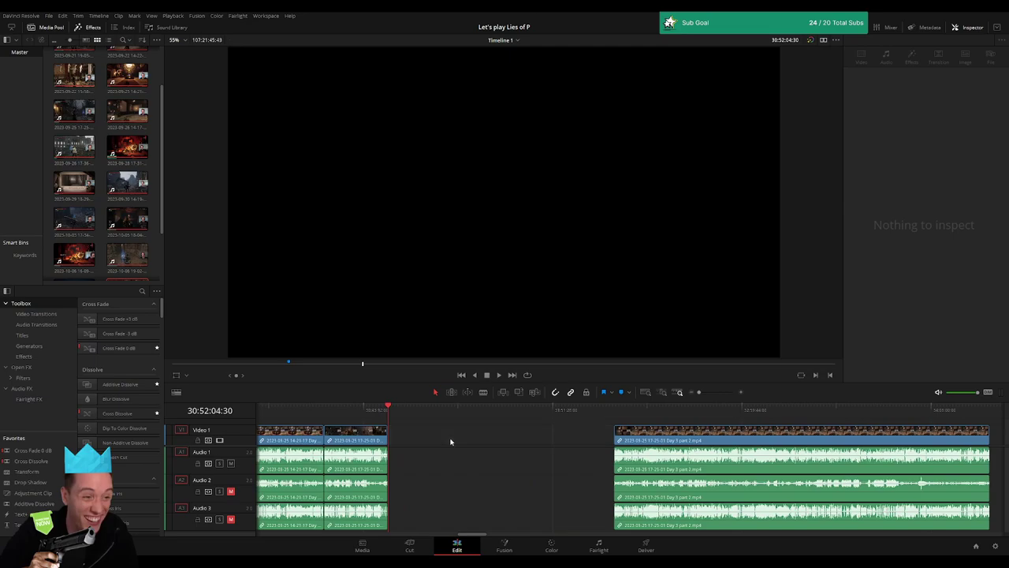
pyautogui.click(474, 418)
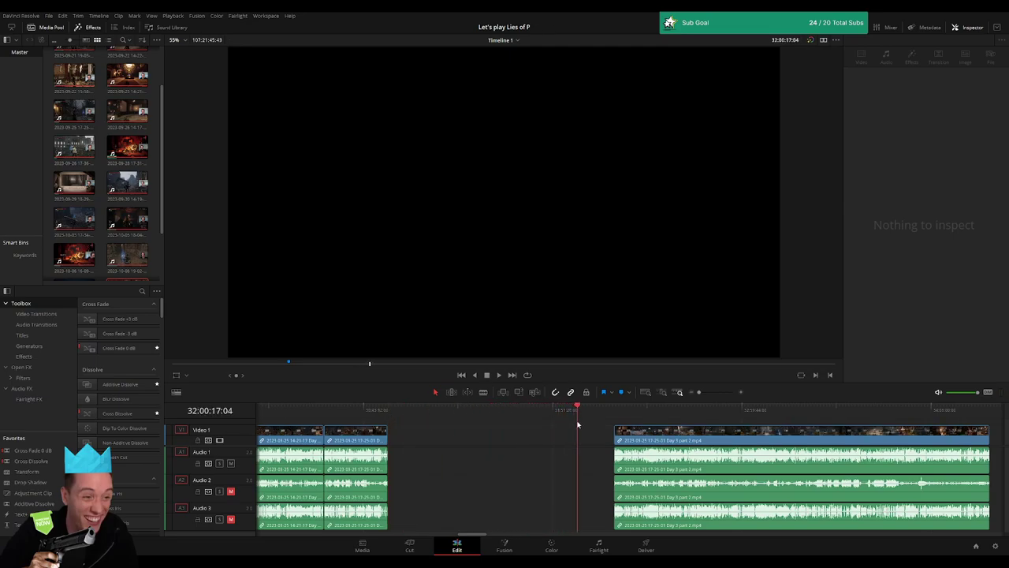
pyautogui.moveTo(676, 438); pyautogui.dragTo(636, 439)
pyautogui.press('space')
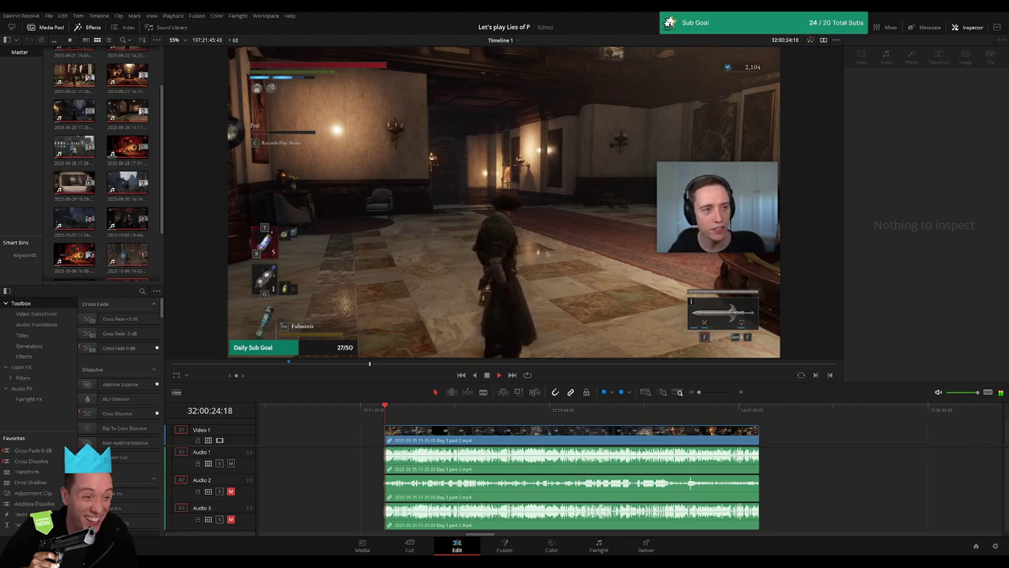
# Zoom in and scrub through the 32:00:00:00 episode's footage looking for the next break
pyautogui.hscroll(4, 347, 434)
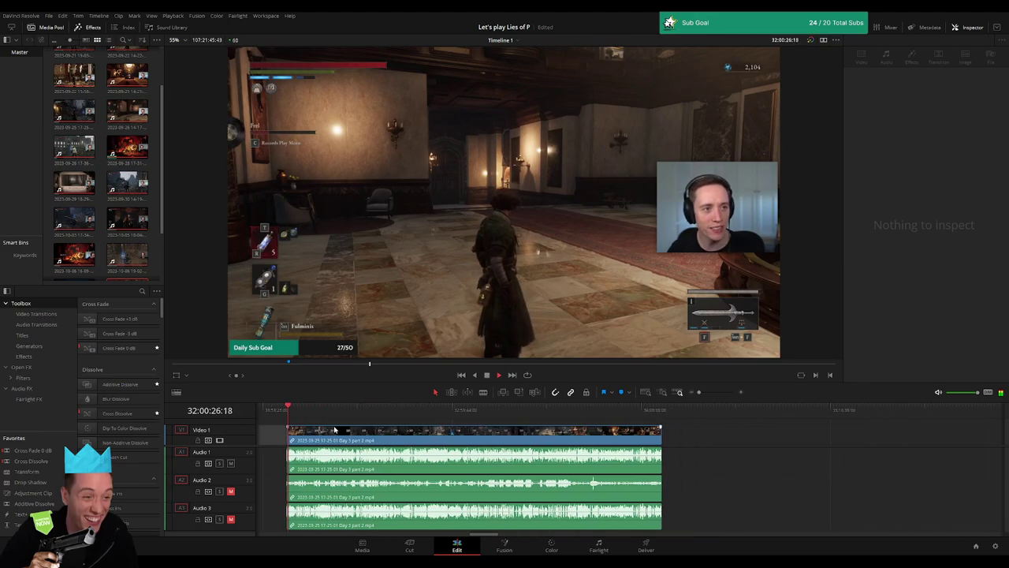
pyautogui.moveTo(288, 415); pyautogui.dragTo(429, 415)
pyautogui.press('space')
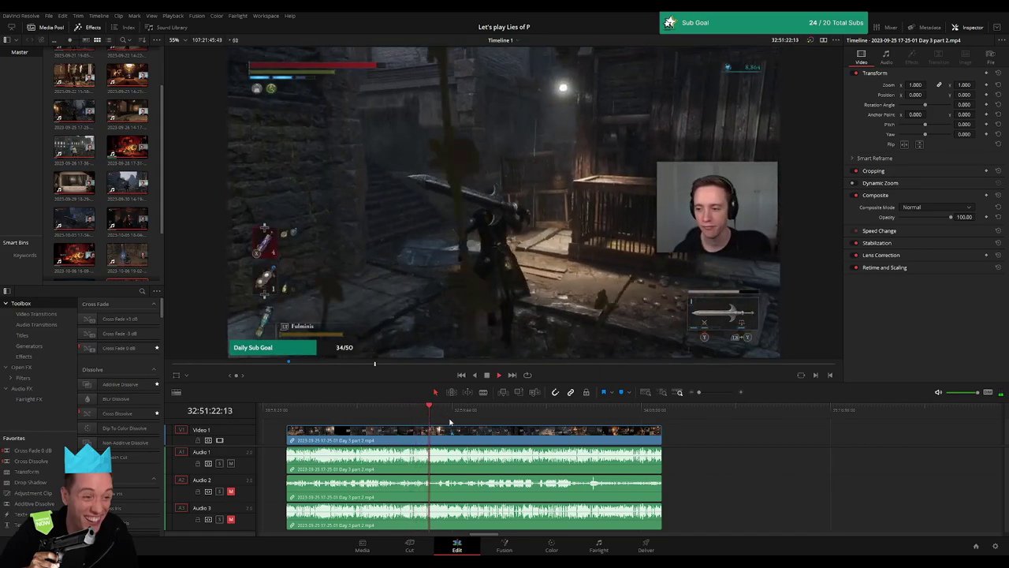
pyautogui.moveTo(699, 392); pyautogui.dragTo(715, 394)
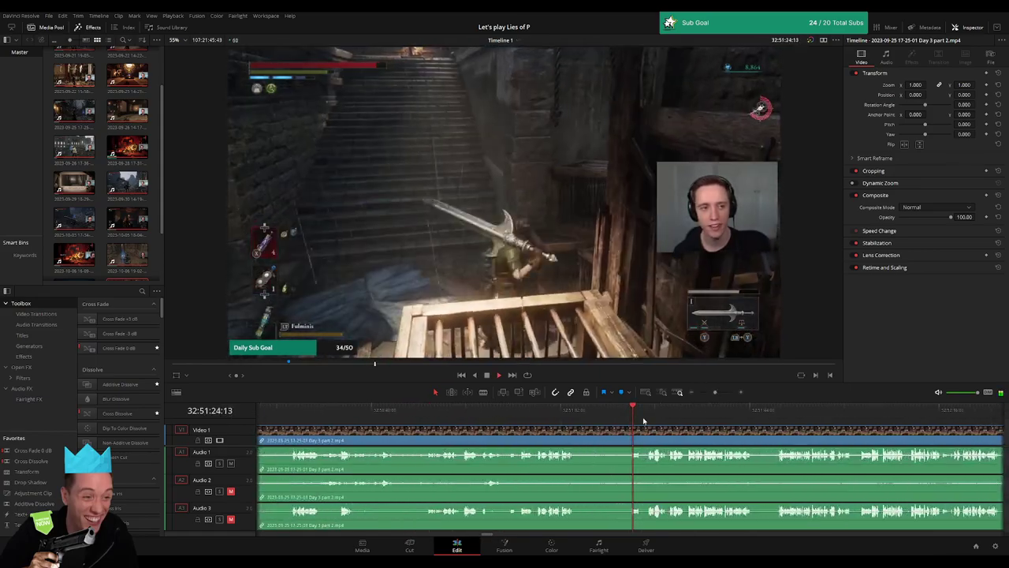
pyautogui.scroll(-3, 466, 437)
pyautogui.click(526, 416)
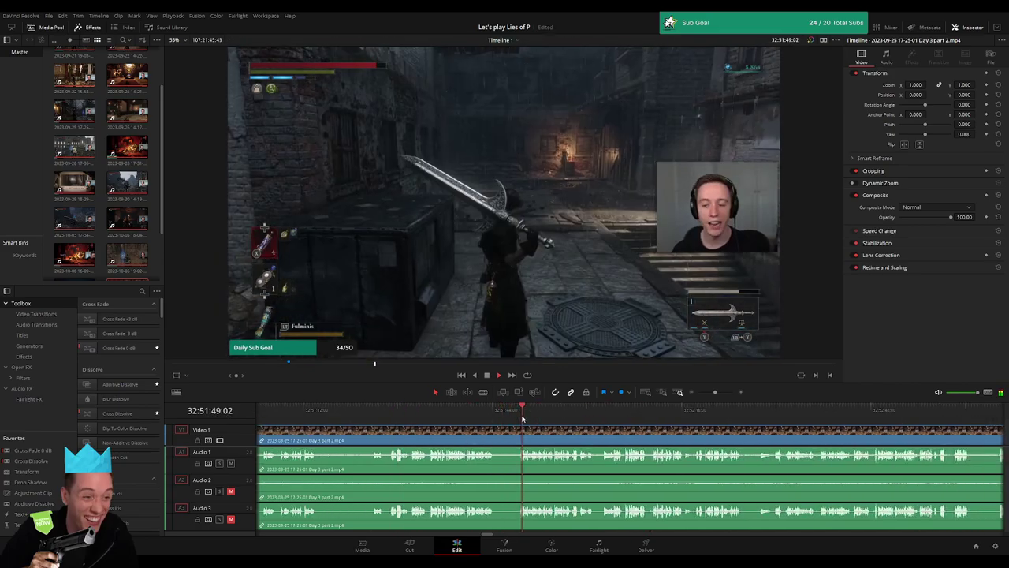
pyautogui.click(605, 416)
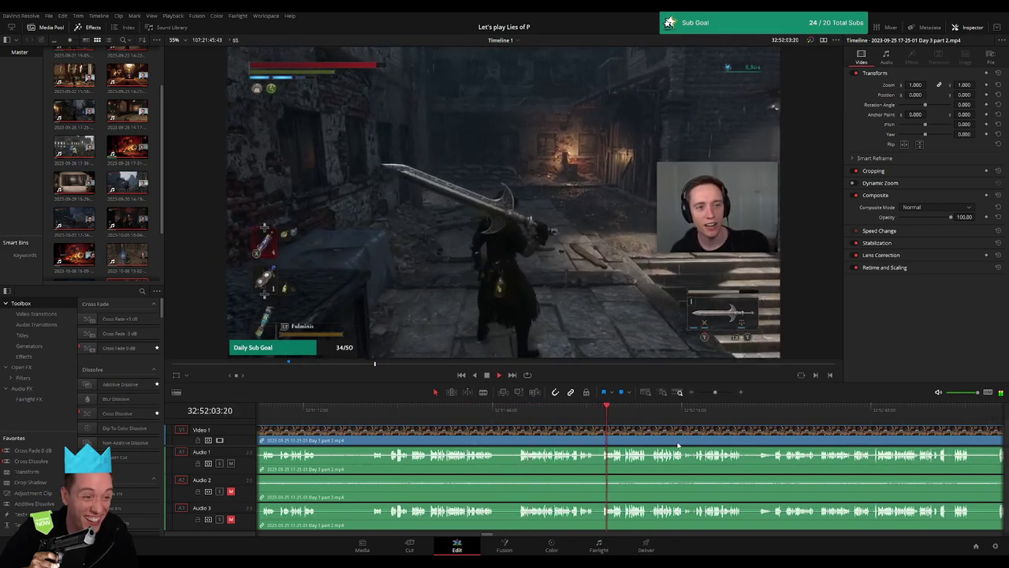
pyautogui.scroll(-3, 398, 424)
pyautogui.click(396, 423)
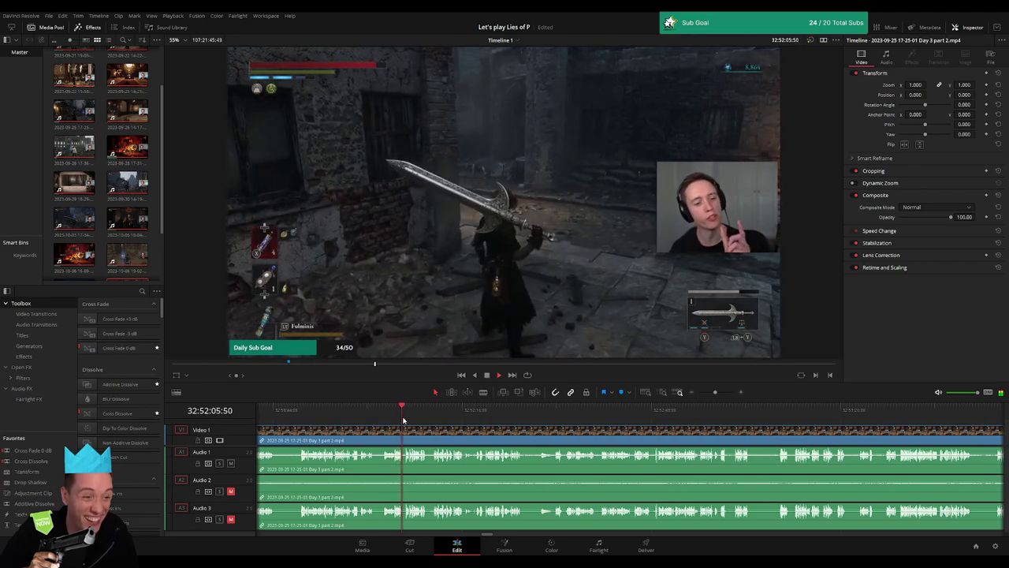
pyautogui.moveTo(446, 417); pyautogui.dragTo(557, 417)
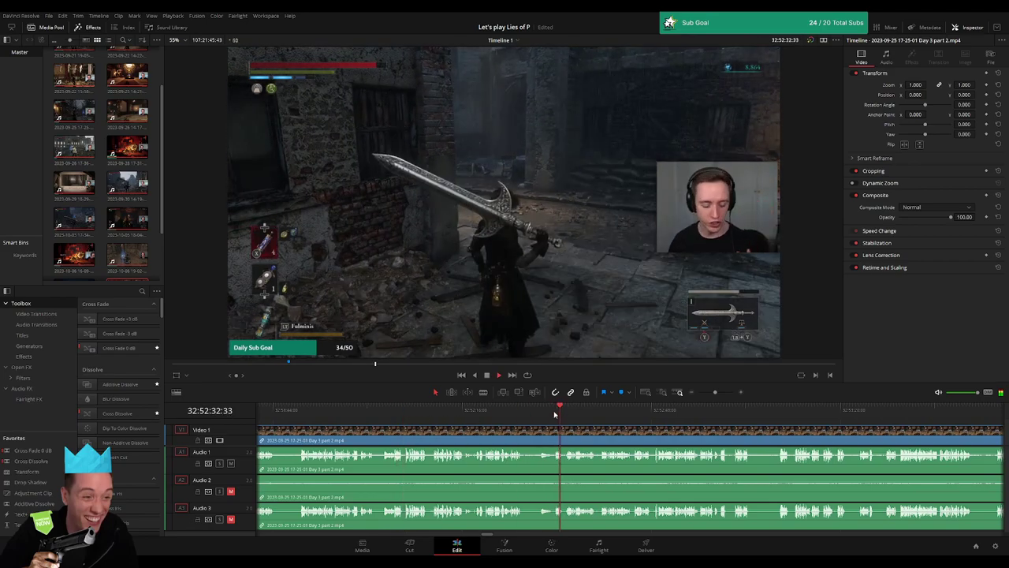
pyautogui.moveTo(714, 392); pyautogui.dragTo(717, 392)
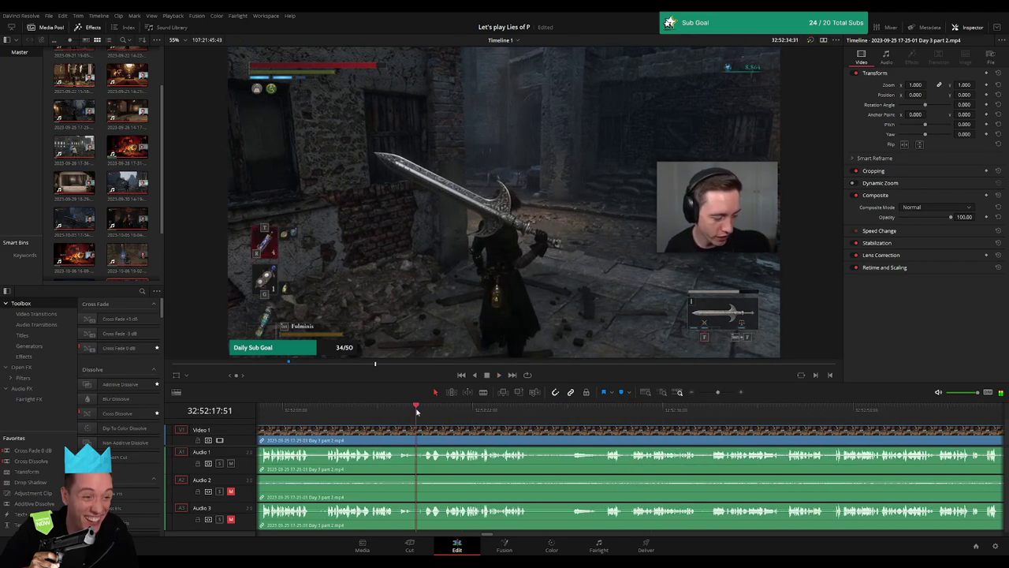
pyautogui.press('space')
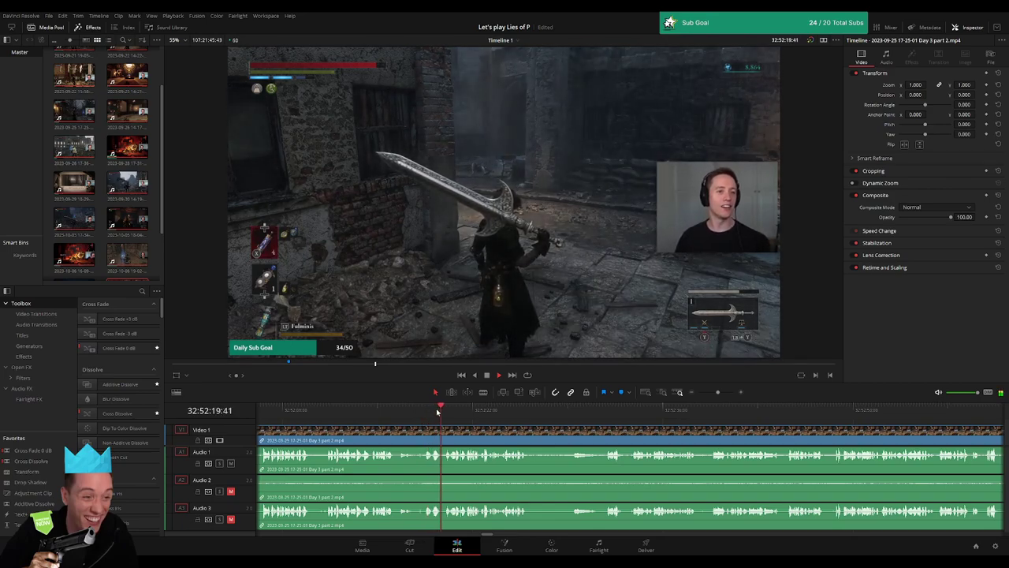
# Replay the sections around the break and park the playhead at 32:52:02:00
pyautogui.click(325, 412)
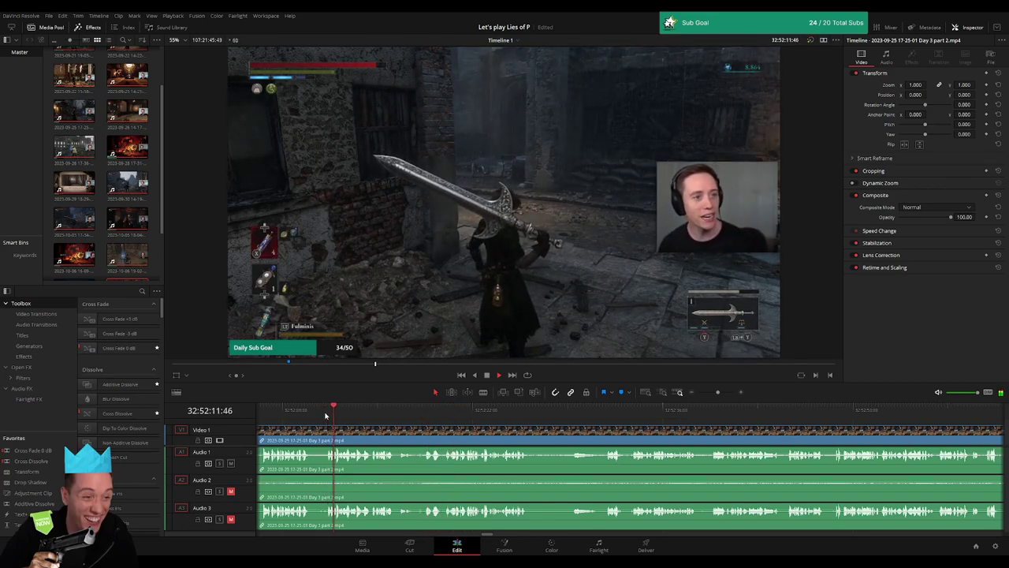
pyautogui.click(437, 417)
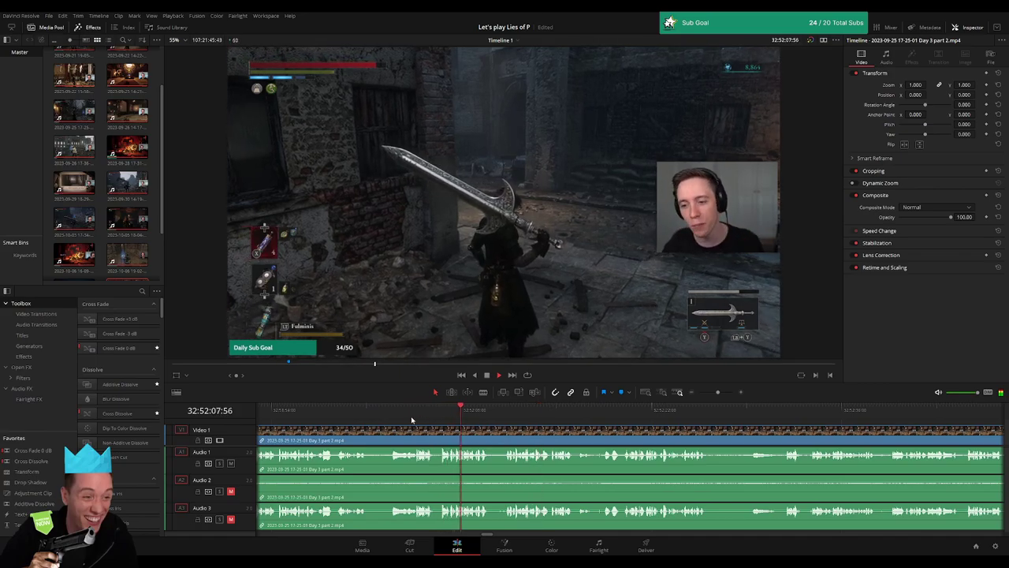
pyautogui.click(400, 418)
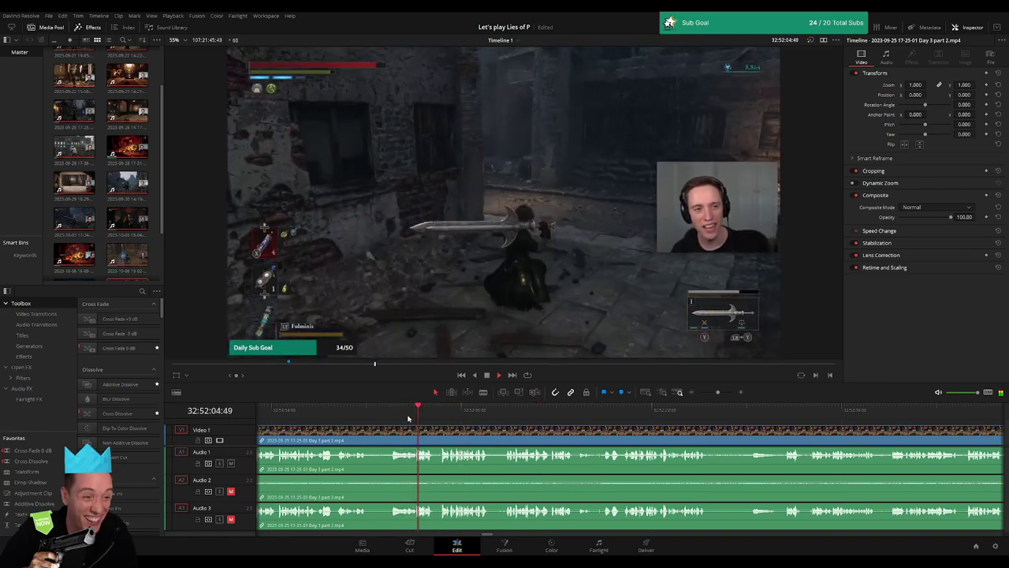
pyautogui.click(334, 416)
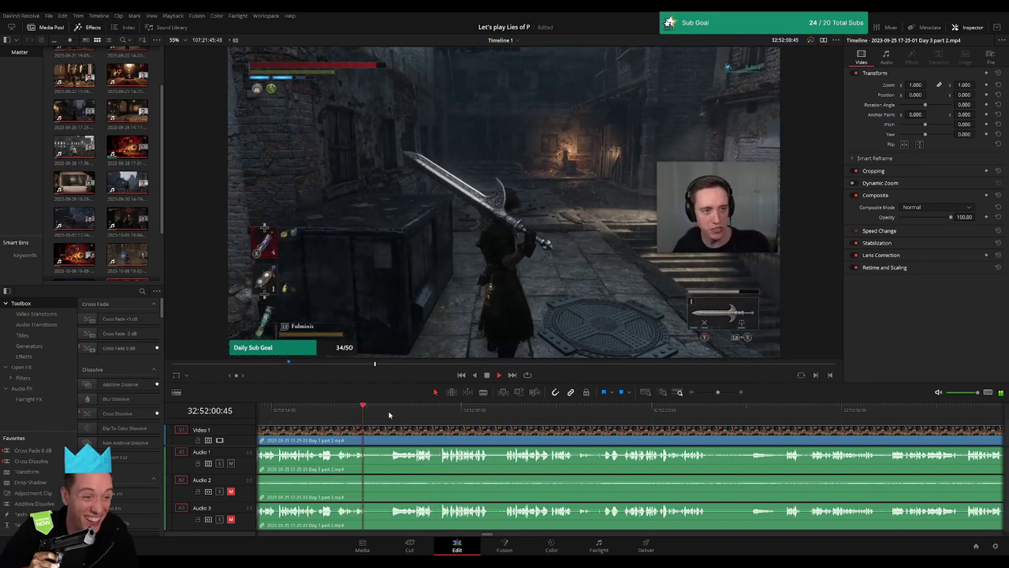
pyautogui.click(390, 415)
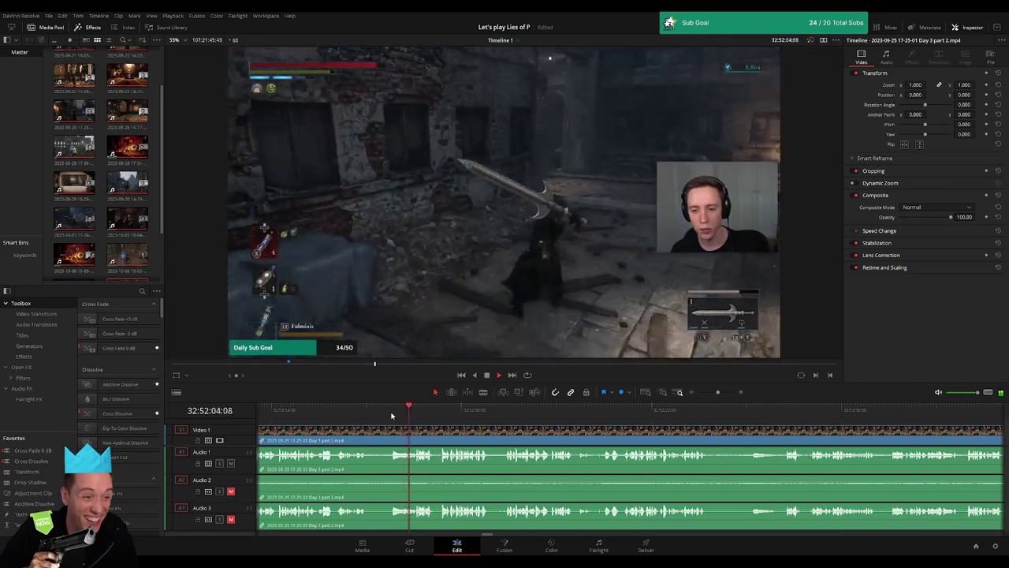
pyautogui.moveTo(718, 392); pyautogui.dragTo(724, 393)
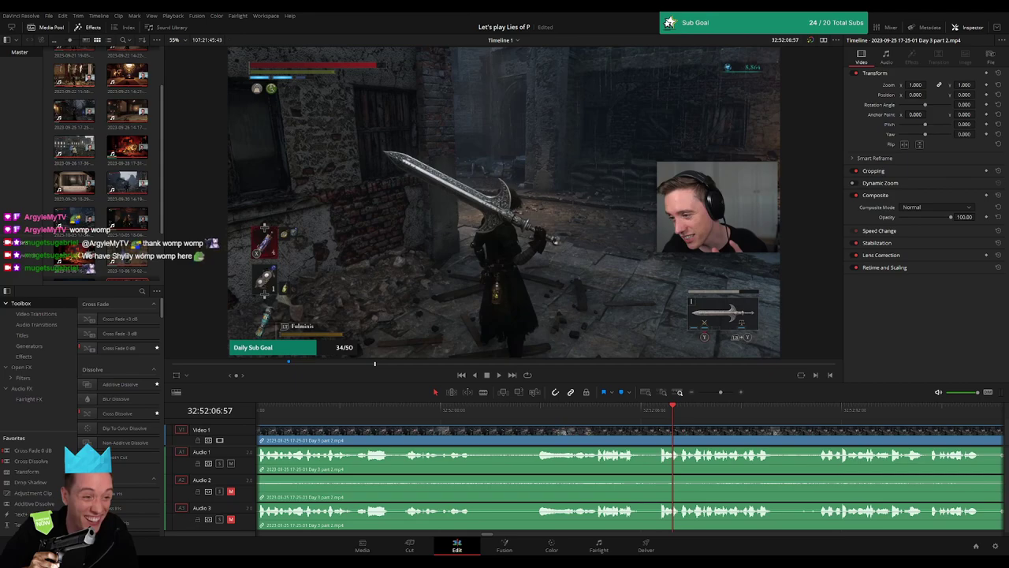
pyautogui.moveTo(539, 410); pyautogui.dragTo(649, 409)
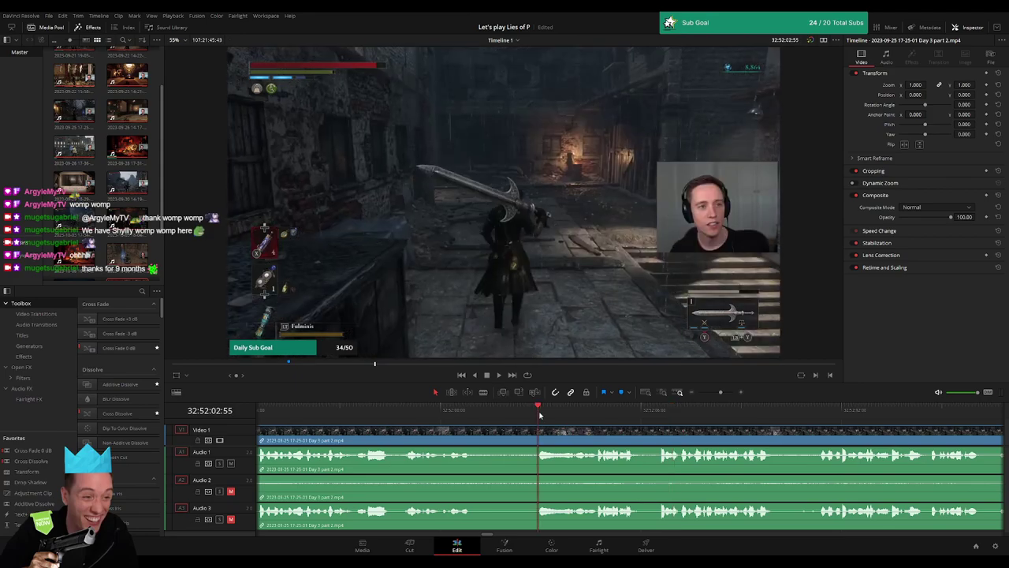
pyautogui.press('space')
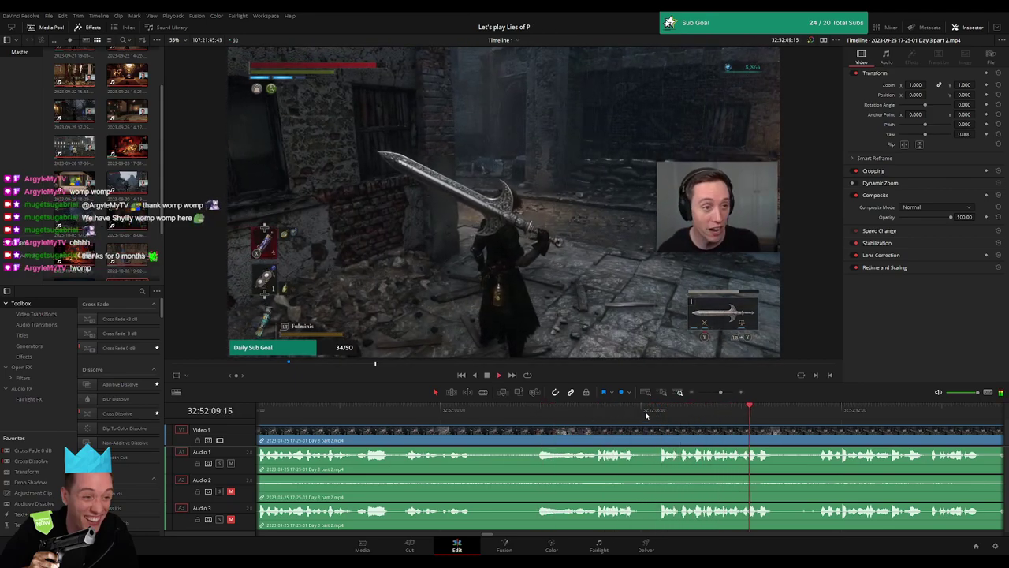
pyautogui.click(821, 416)
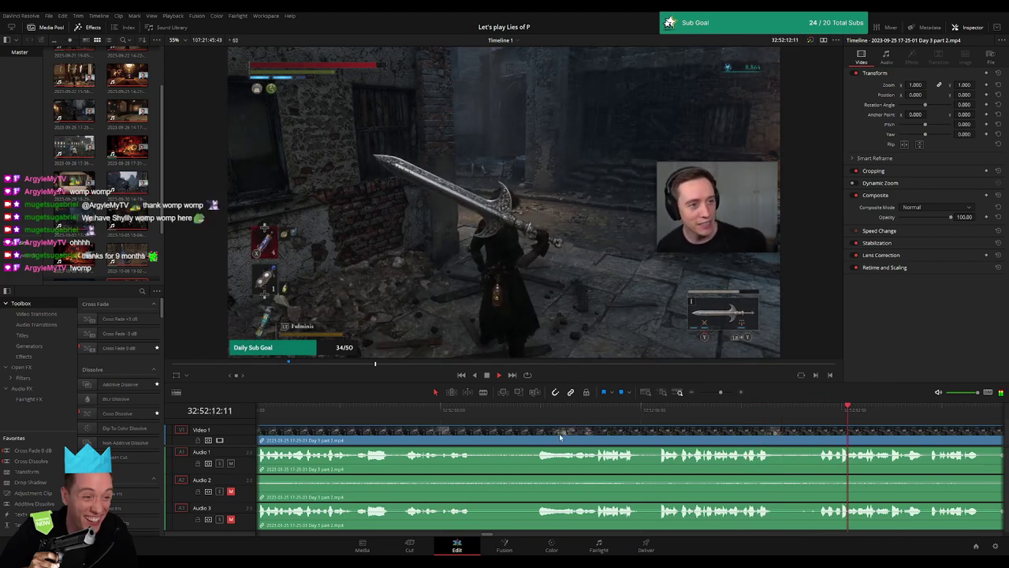
pyautogui.click(538, 416)
pyautogui.moveTo(538, 418); pyautogui.dragTo(507, 424)
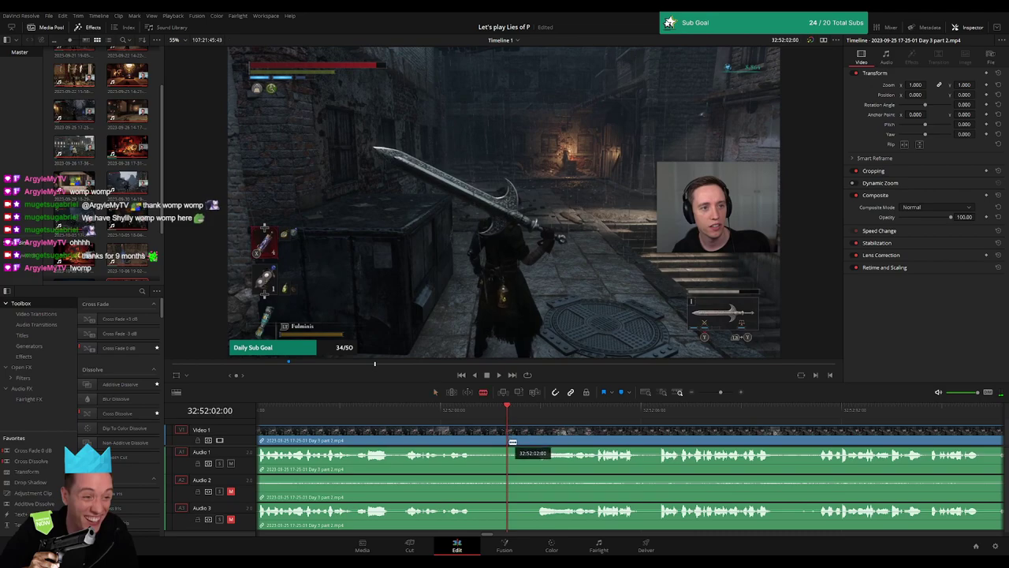
# Blade all tracks at 32:52:02:00 and shift the right clip later, leaving a small gap
pyautogui.hotkey('ctrl', 'b')
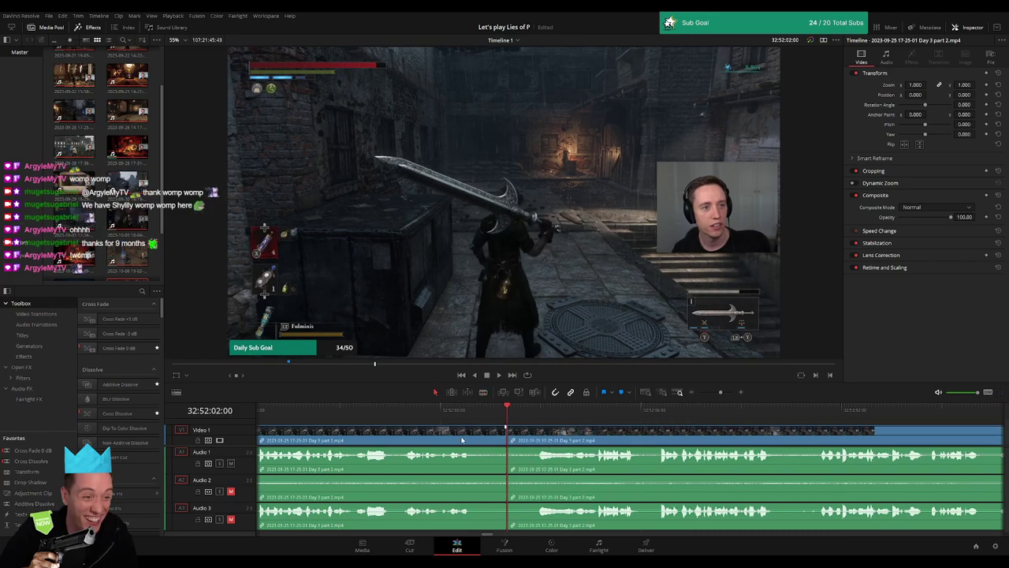
pyautogui.moveTo(513, 433); pyautogui.dragTo(542, 429)
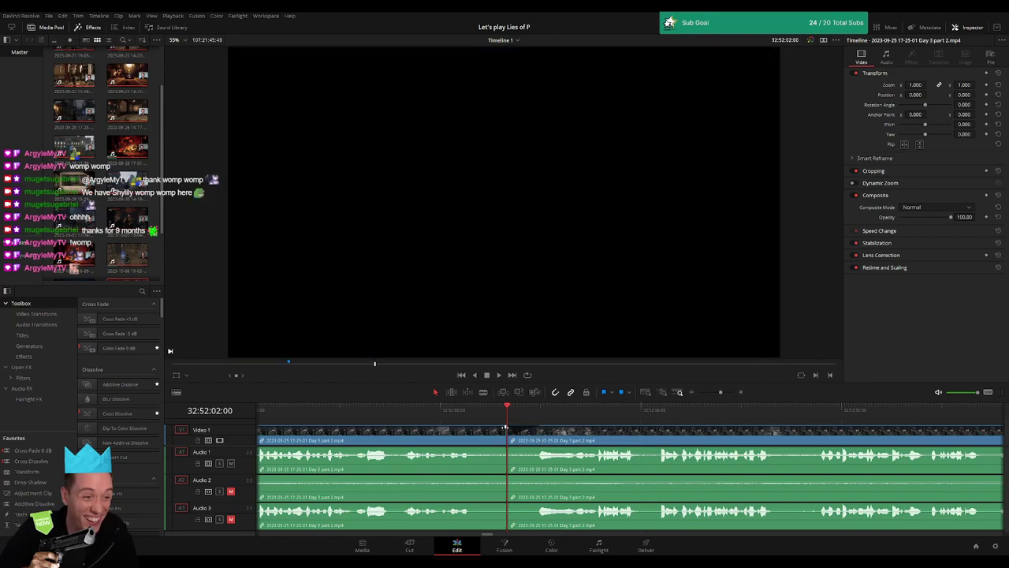
pyautogui.moveTo(508, 434)
pyautogui.mouseDown()
pyautogui.moveTo(504, 455)
pyautogui.moveTo(472, 450)
pyautogui.mouseUp()
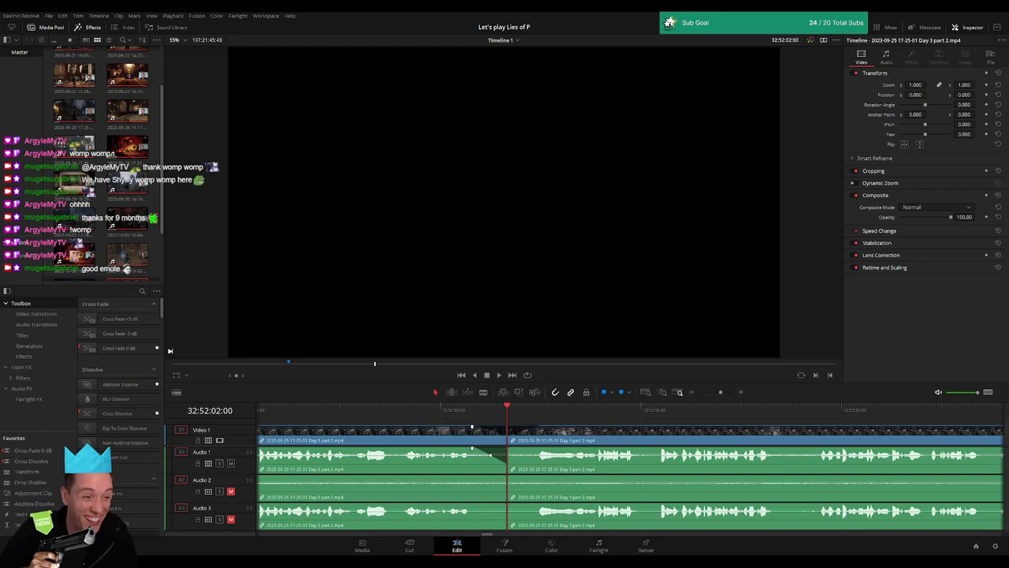
# Fade out Audio 1, 2 and 3 at the end of the left clip
pyautogui.moveTo(510, 447); pyautogui.dragTo(542, 447)
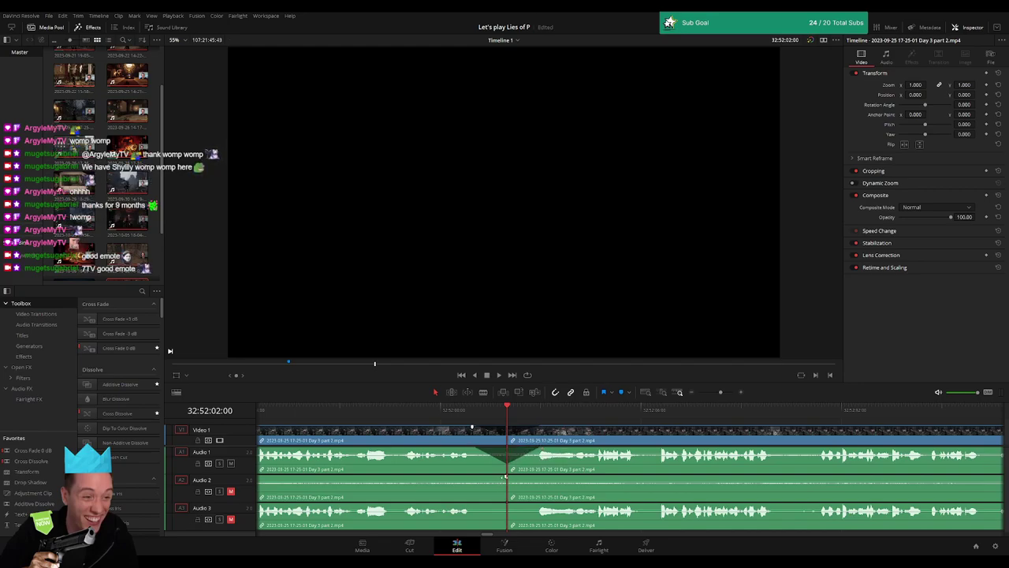
pyautogui.moveTo(506, 476)
pyautogui.mouseDown()
pyautogui.moveTo(473, 478)
pyautogui.moveTo(540, 477)
pyautogui.mouseUp()
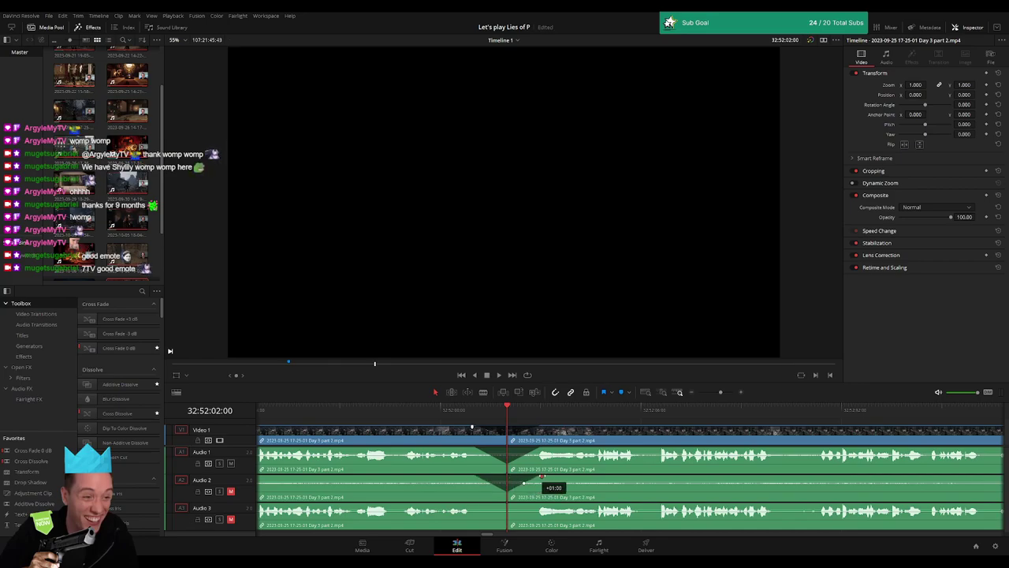
pyautogui.moveTo(505, 505)
pyautogui.mouseDown()
pyautogui.moveTo(476, 506)
pyautogui.moveTo(542, 504)
pyautogui.mouseUp()
# Push the post-cut clip further along and snap its start to the playhead at 34:00:00:00
pyautogui.moveTo(719, 397); pyautogui.dragTo(699, 392)
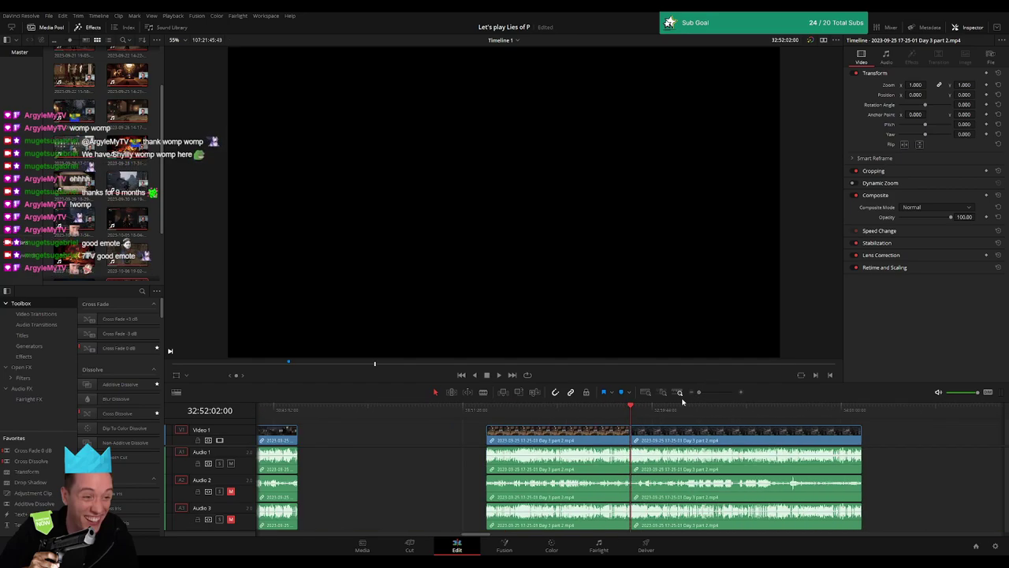
pyautogui.click(298, 412)
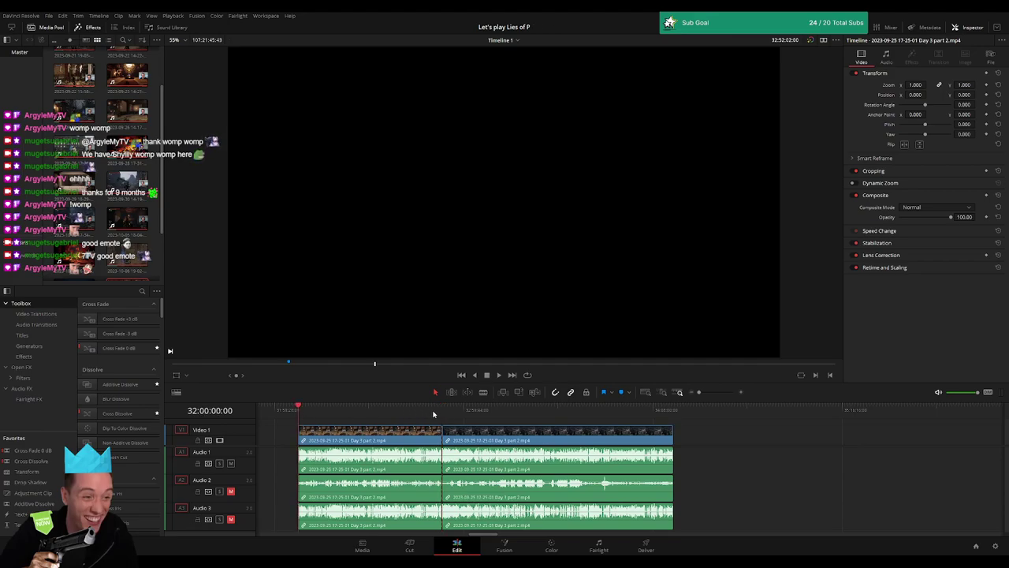
pyautogui.moveTo(422, 438); pyautogui.dragTo(683, 437)
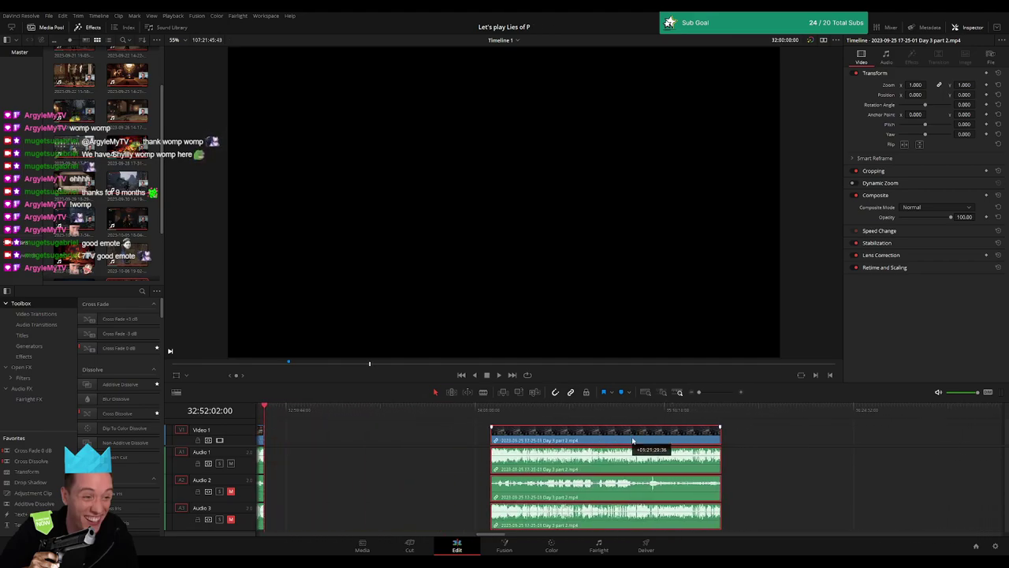
pyautogui.click(450, 440)
pyautogui.hscroll(-2, 469, 440)
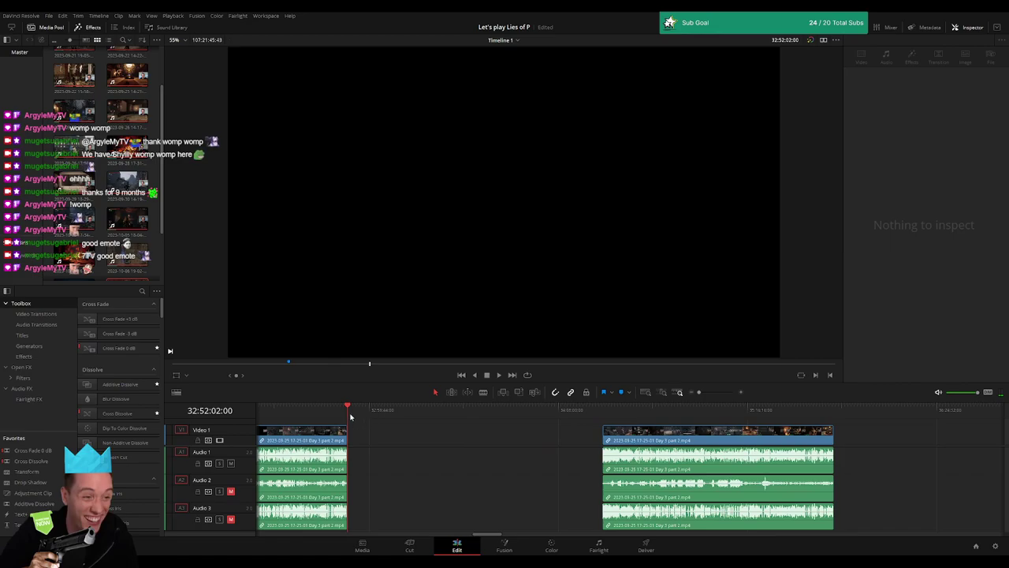
pyautogui.moveTo(351, 416); pyautogui.dragTo(533, 424)
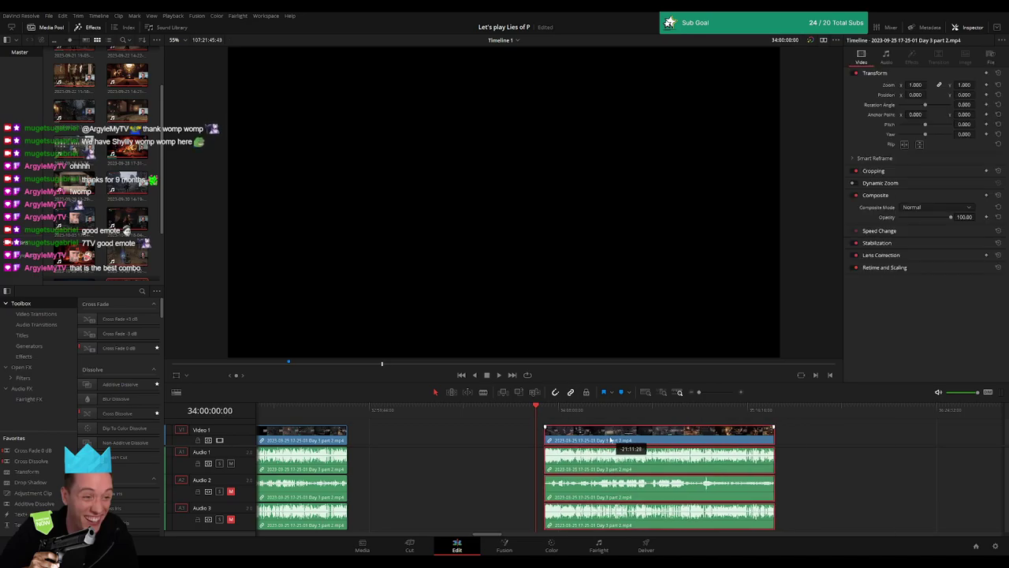
pyautogui.moveTo(672, 446); pyautogui.dragTo(606, 445)
pyautogui.press('space')
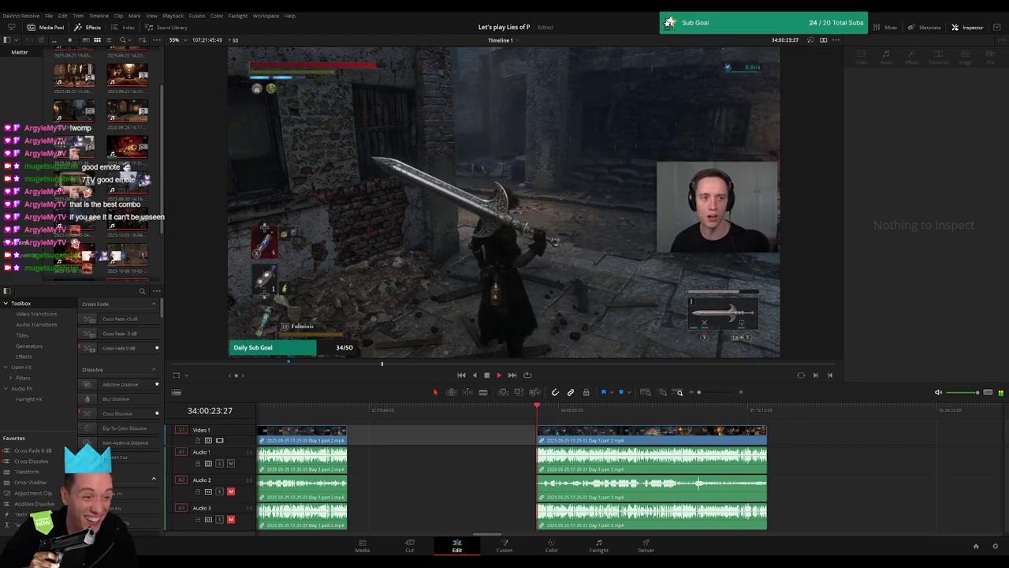
# Scrub and play through the 34:00:00:00 clip to find the barrel-room scene
pyautogui.hscroll(3, 359, 438)
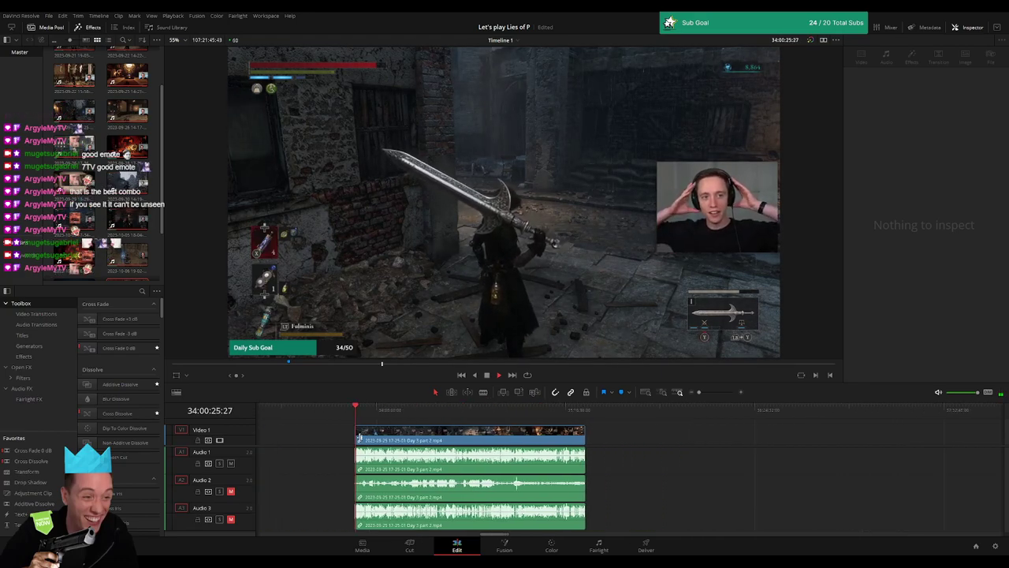
pyautogui.hscroll(2, 288, 424)
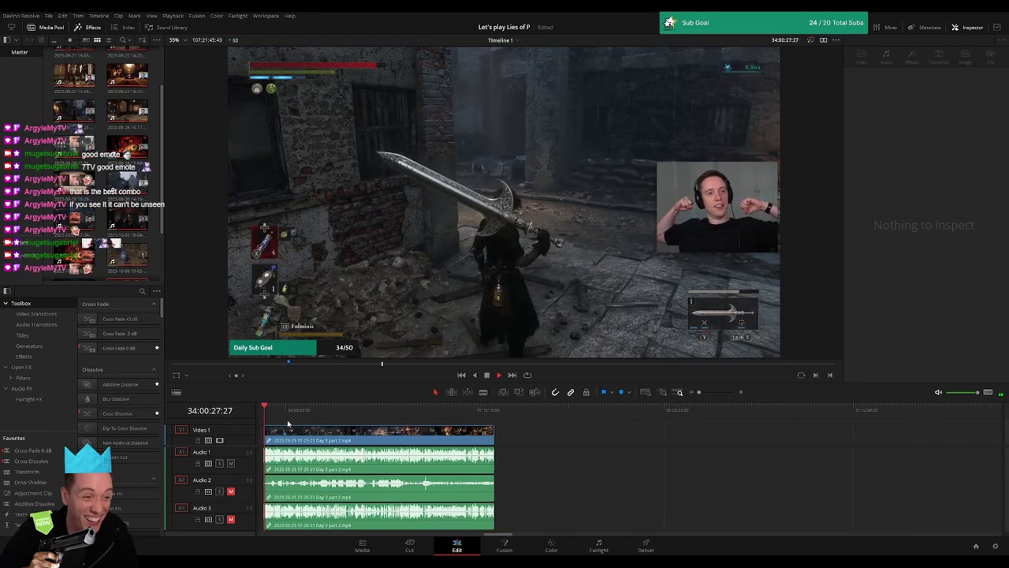
pyautogui.hscroll(-3, 288, 424)
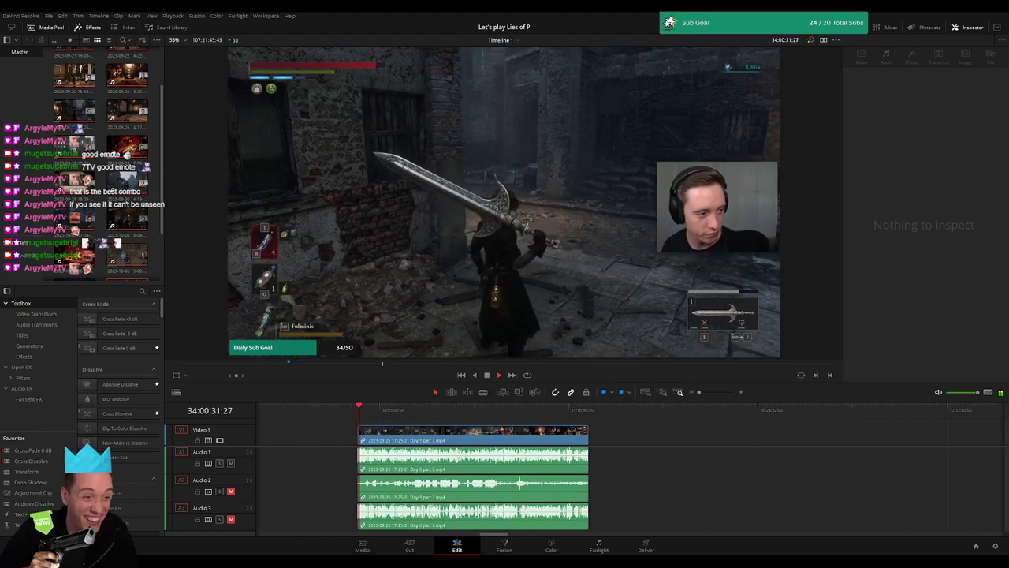
pyautogui.hscroll(2, 334, 434)
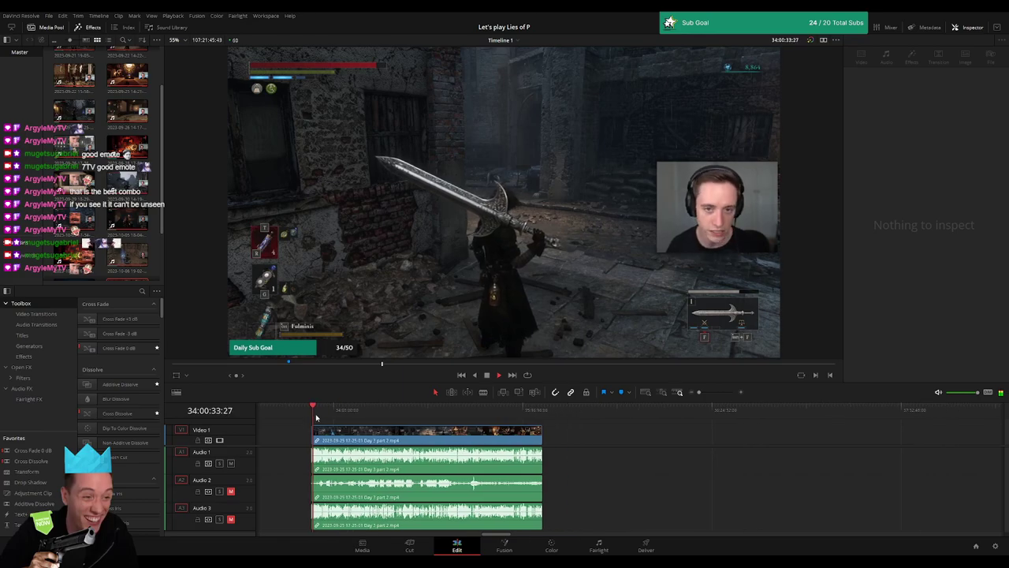
pyautogui.moveTo(316, 418); pyautogui.dragTo(458, 424)
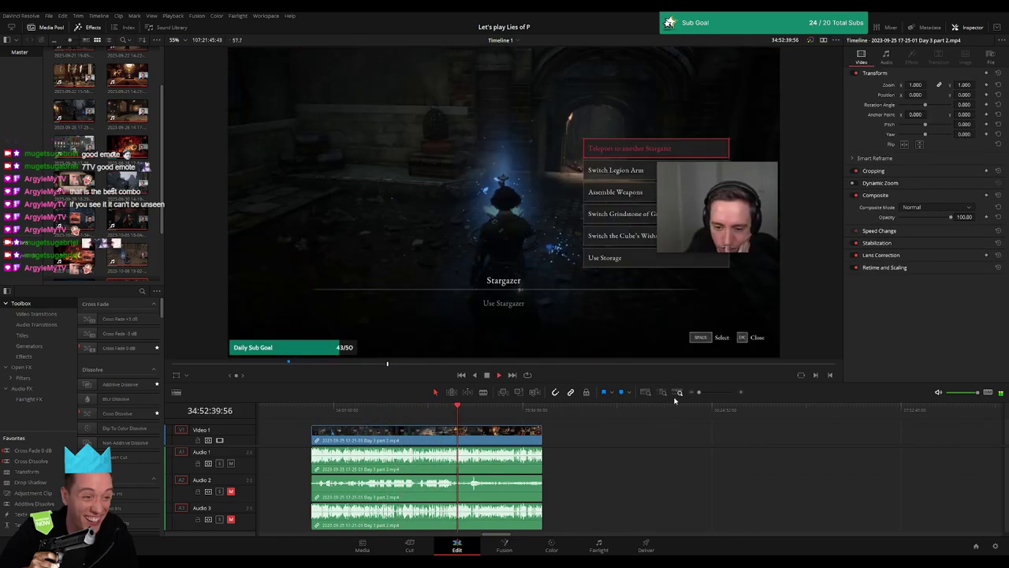
pyautogui.moveTo(708, 395); pyautogui.dragTo(714, 392)
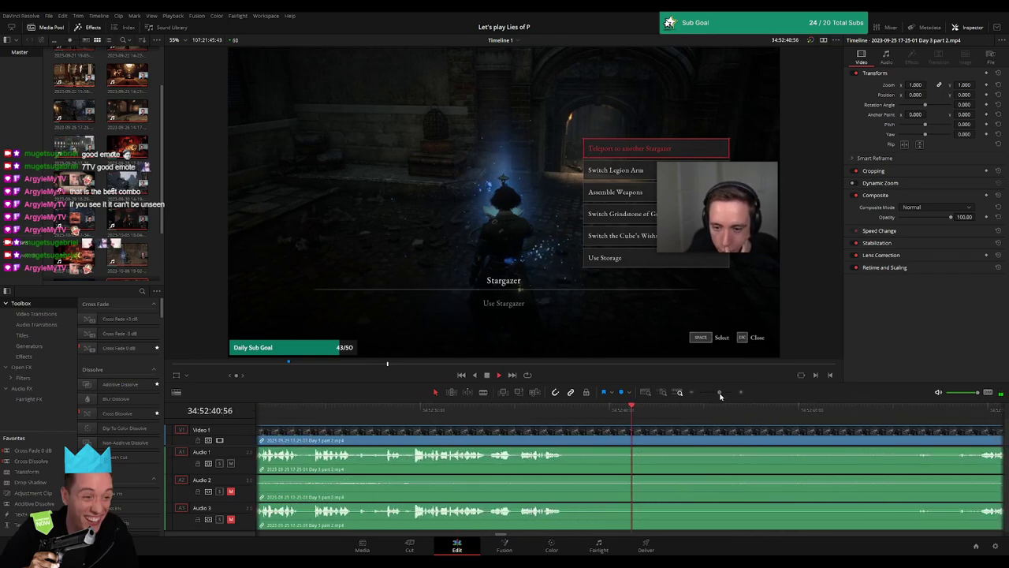
pyautogui.click(563, 412)
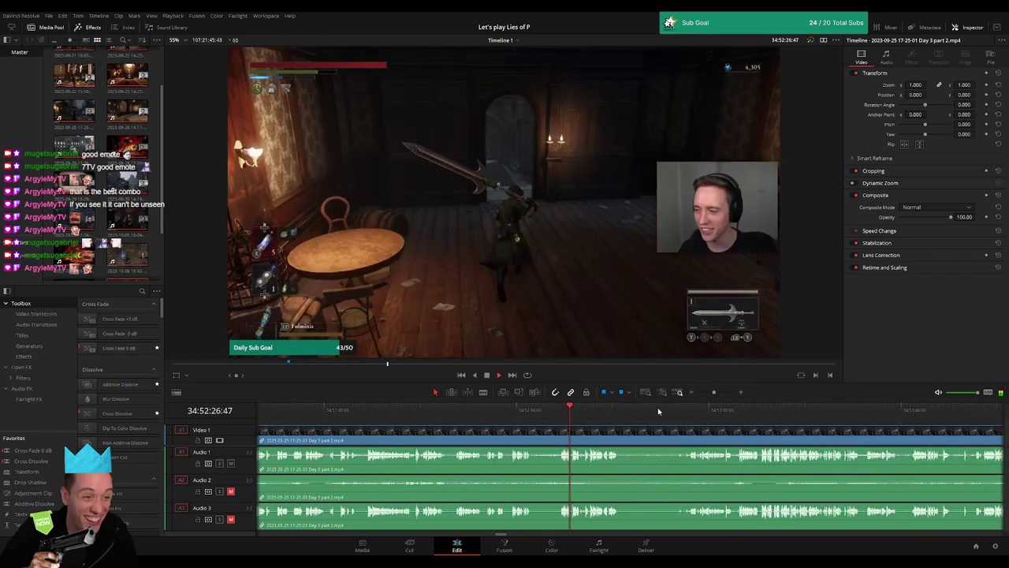
pyautogui.click(689, 409)
pyautogui.press('space')
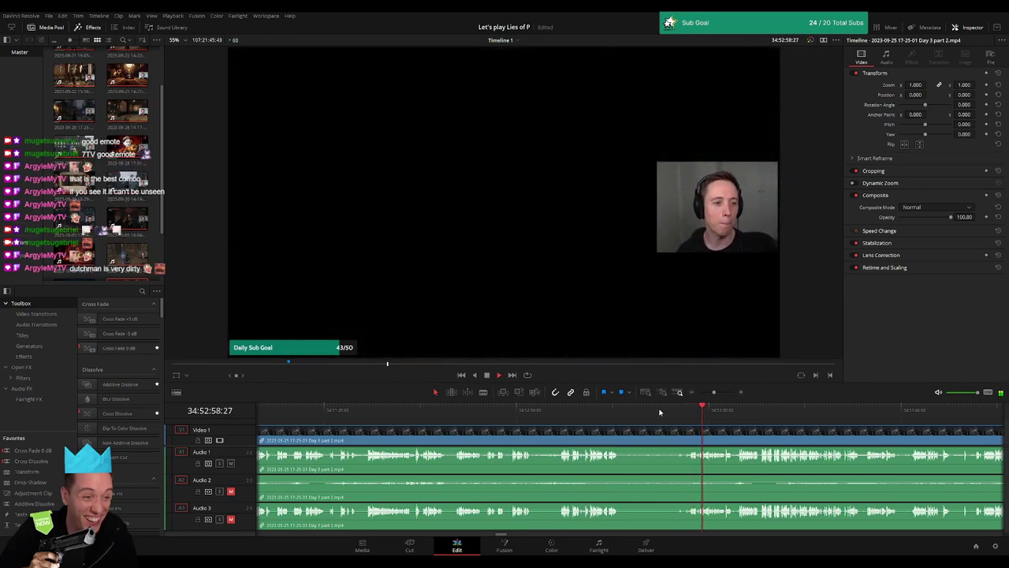
# Pinpoint the barrel-room frame and split every track at 34:52:23:30
pyautogui.moveTo(618, 410); pyautogui.dragTo(602, 412)
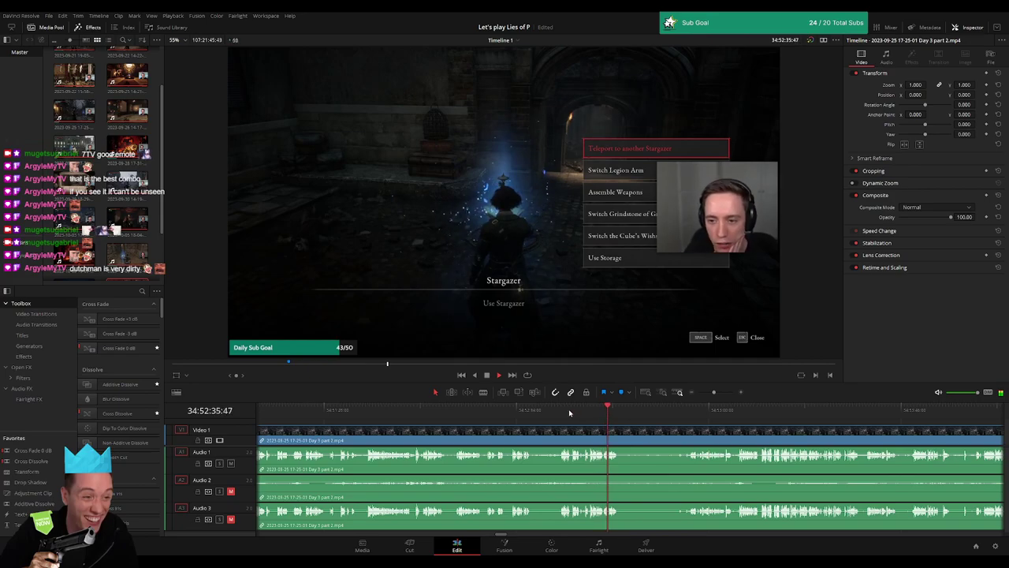
pyautogui.moveTo(629, 412); pyautogui.dragTo(737, 409)
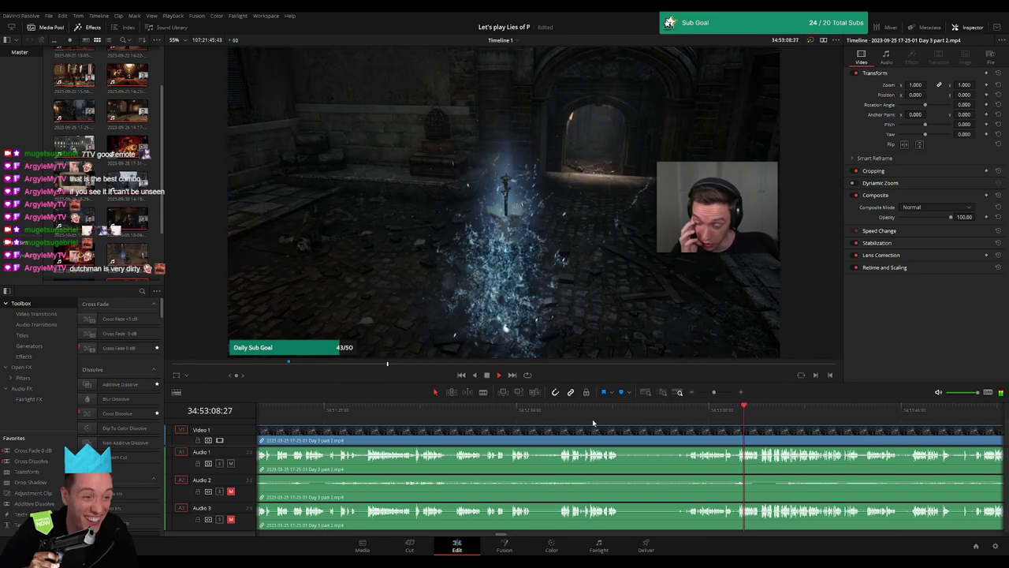
pyautogui.click(560, 411)
pyautogui.moveTo(712, 393); pyautogui.dragTo(719, 394)
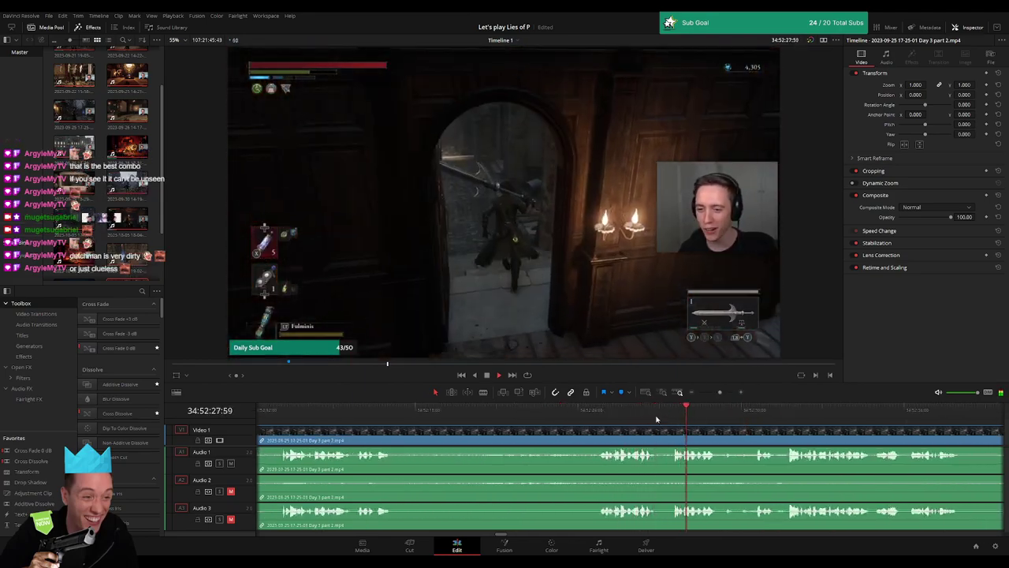
pyautogui.click(598, 417)
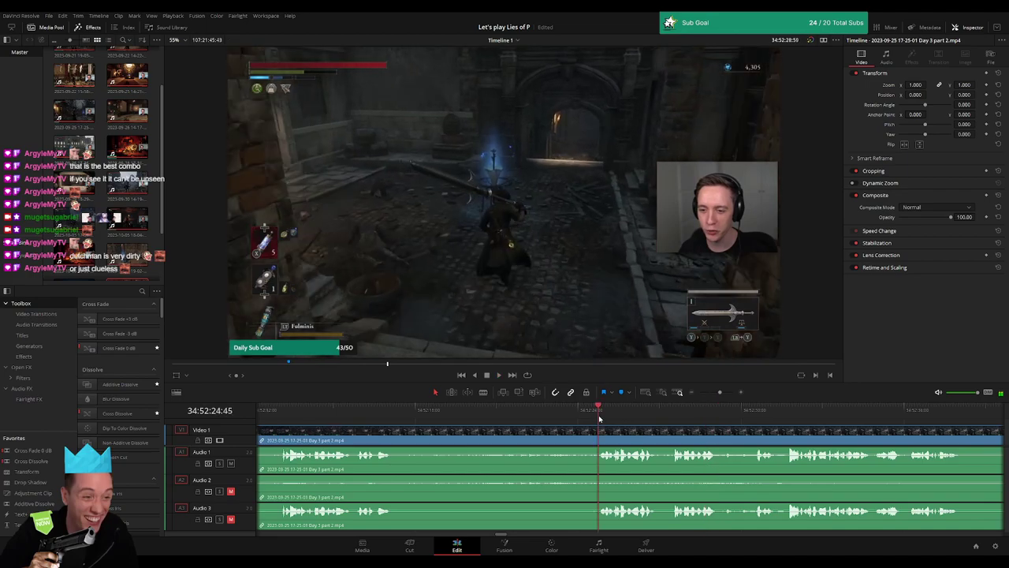
pyautogui.moveTo(598, 418); pyautogui.dragTo(564, 423)
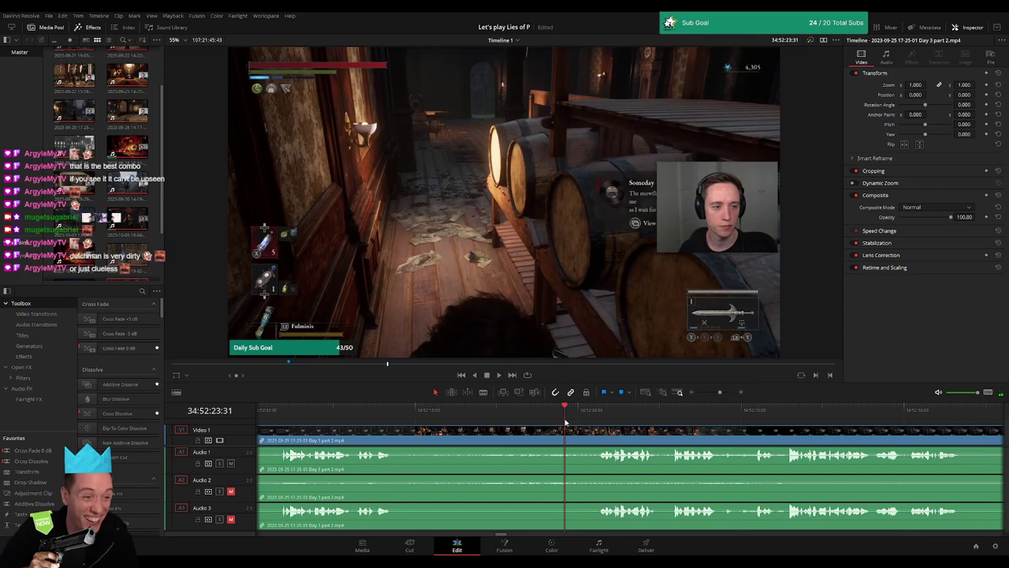
pyautogui.hotkey('ctrl', 'b')
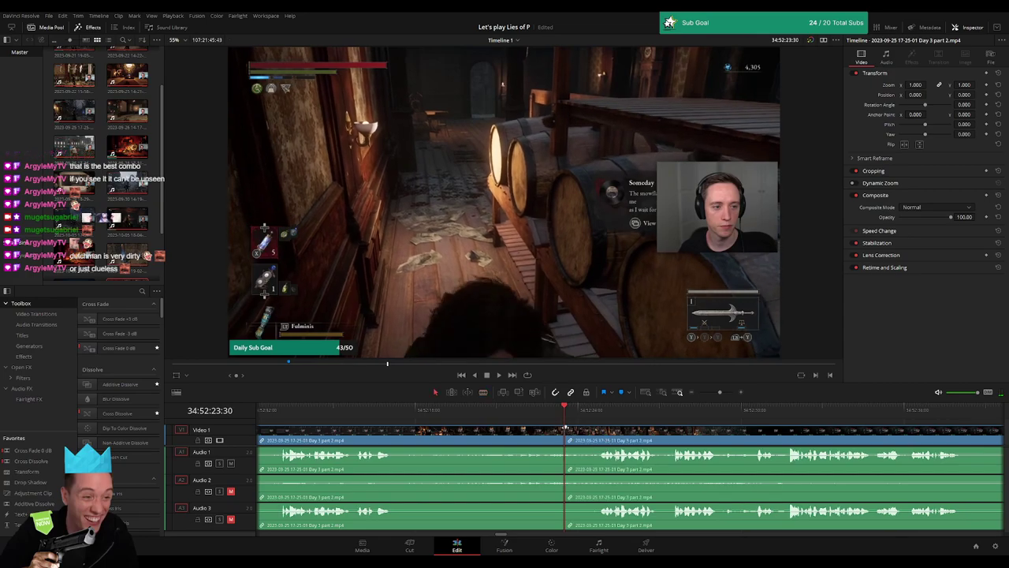
# Fade the video to black and fade the audio clips around the 34:52:23:30 cut
pyautogui.moveTo(565, 428)
pyautogui.mouseDown()
pyautogui.moveTo(597, 429)
pyautogui.moveTo(537, 429)
pyautogui.mouseUp()
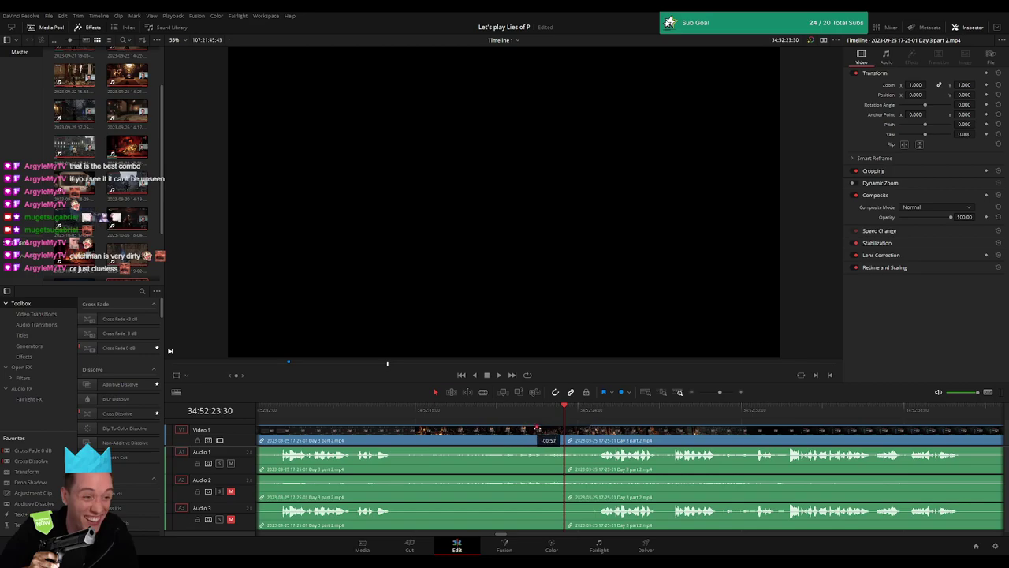
pyautogui.moveTo(564, 449)
pyautogui.mouseDown()
pyautogui.moveTo(534, 448)
pyautogui.moveTo(593, 451)
pyautogui.mouseUp()
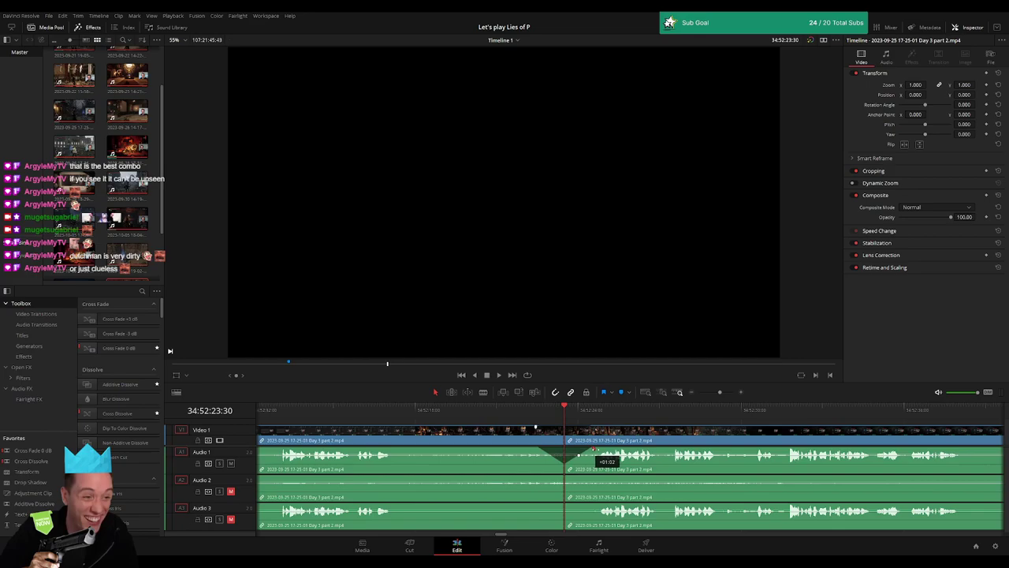
pyautogui.moveTo(562, 476)
pyautogui.mouseDown()
pyautogui.moveTo(536, 478)
pyautogui.moveTo(590, 477)
pyautogui.moveTo(539, 505)
pyautogui.moveTo(589, 503)
pyautogui.mouseUp()
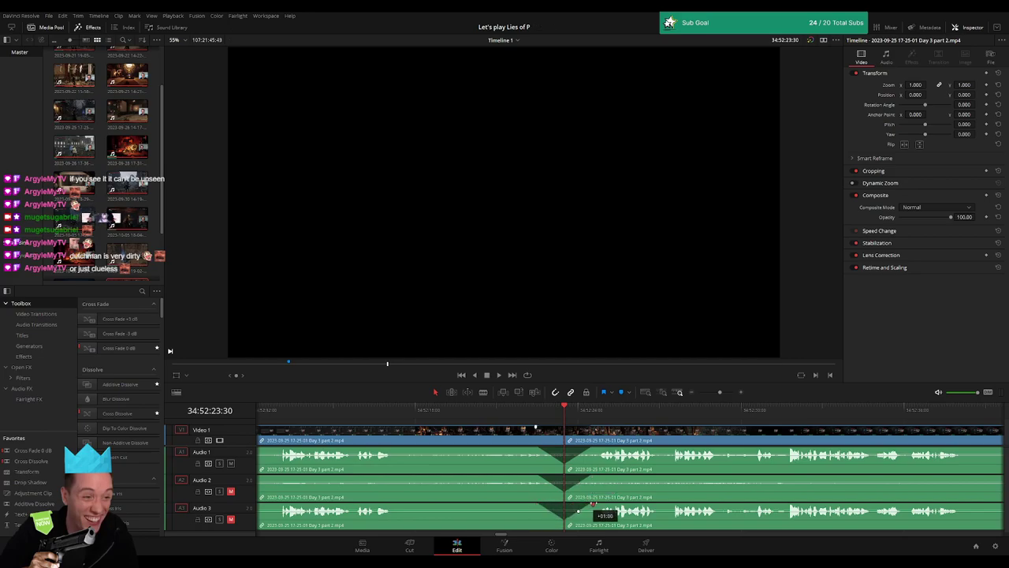
pyautogui.moveTo(719, 392); pyautogui.dragTo(698, 392)
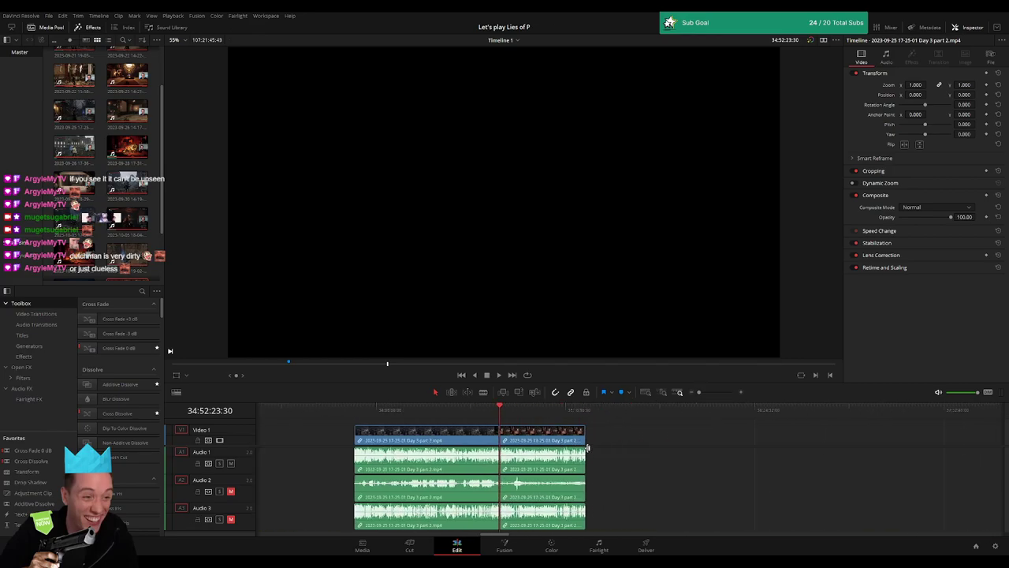
# Move the second Day 3 part 2 clip group so it starts at 36:00:00:00
pyautogui.hscroll(5, 473, 442)
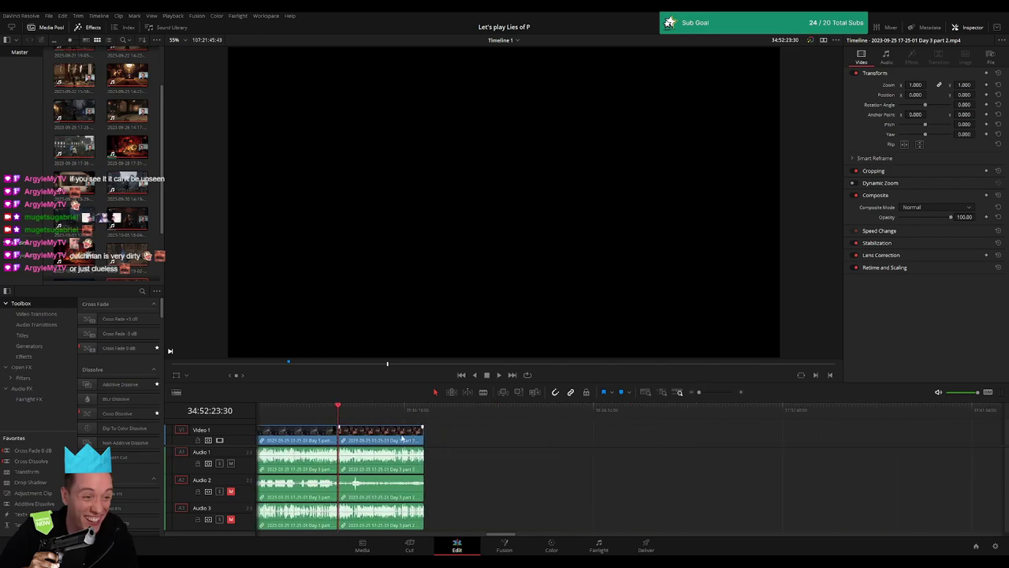
pyautogui.moveTo(383, 442); pyautogui.dragTo(599, 444)
pyautogui.click(450, 435)
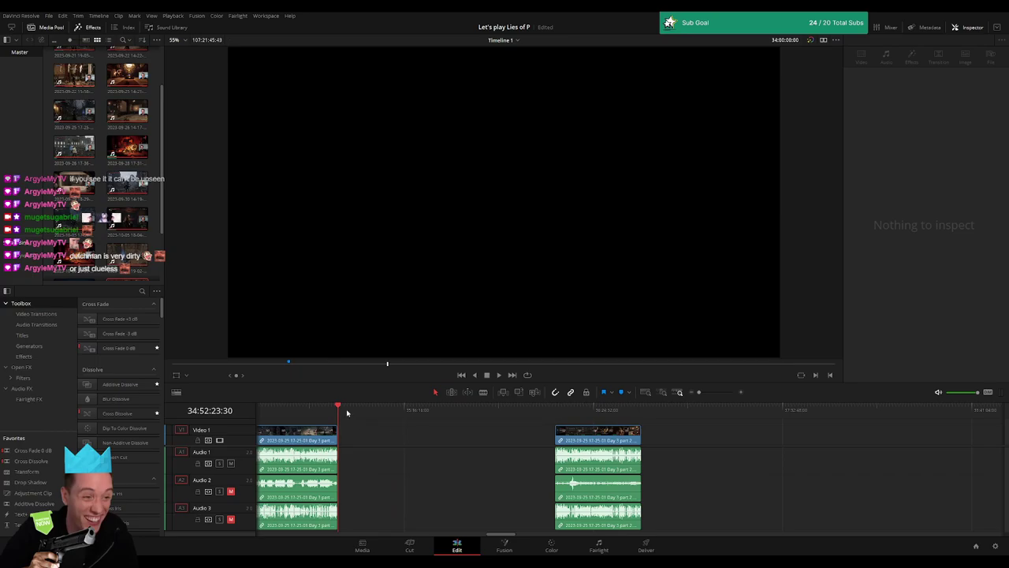
pyautogui.moveTo(342, 410); pyautogui.dragTo(526, 424)
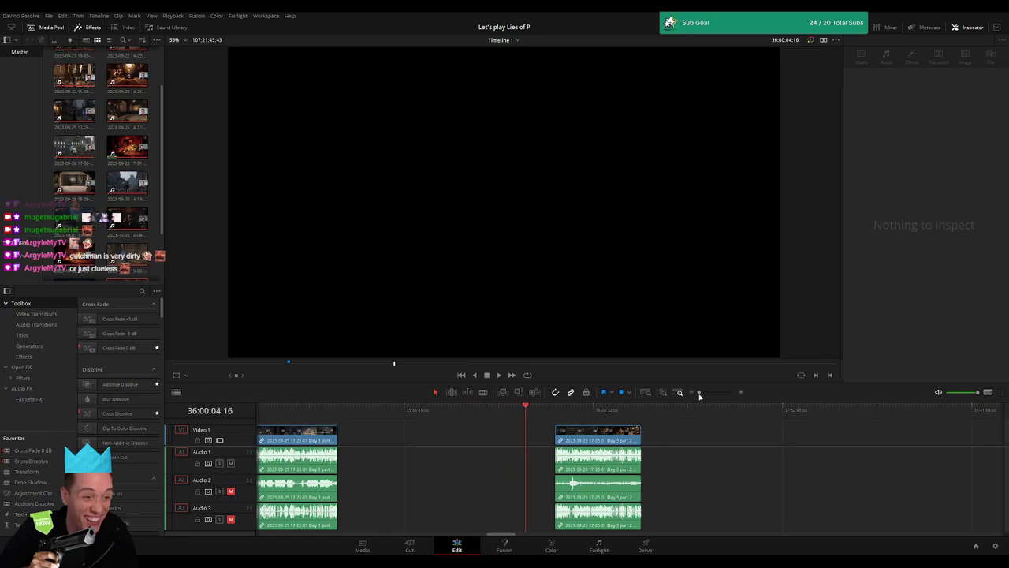
pyautogui.moveTo(699, 392); pyautogui.dragTo(701, 392)
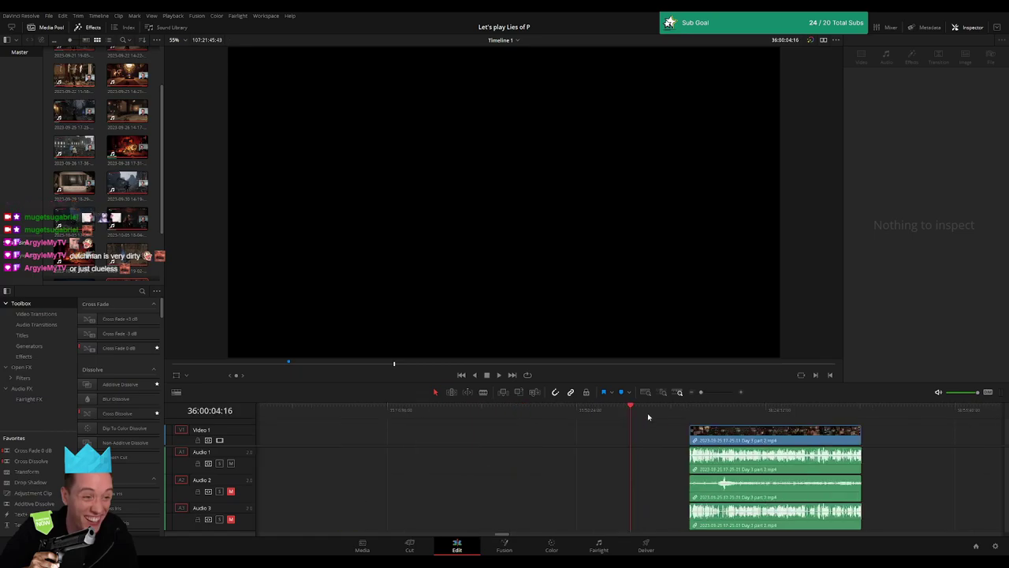
pyautogui.click(629, 410)
pyautogui.moveTo(629, 411); pyautogui.dragTo(631, 411)
pyautogui.moveTo(723, 438); pyautogui.dragTo(664, 438)
pyautogui.press('space')
pyautogui.click(563, 443)
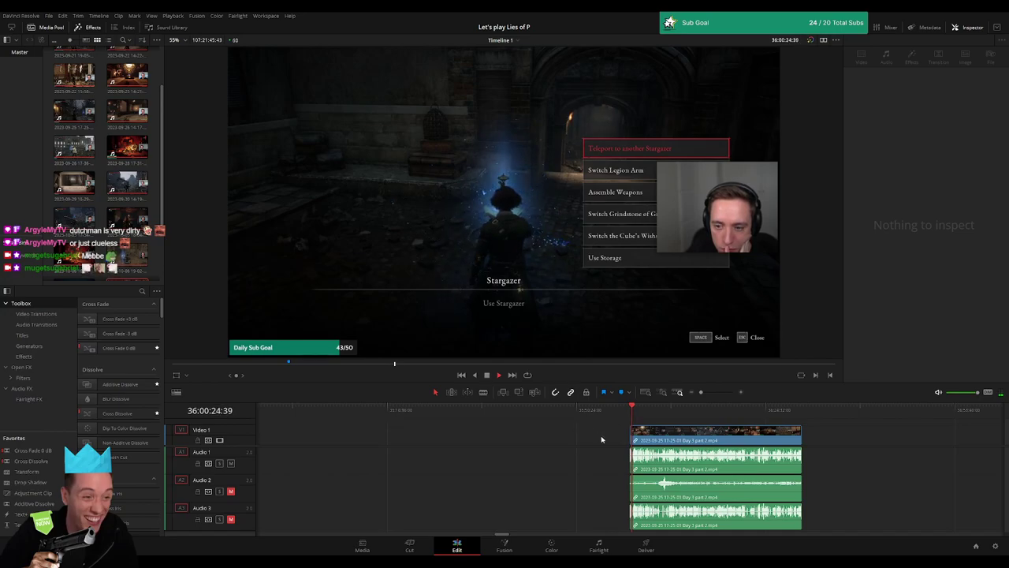
# Drag the Day 4 clip left so it follows directly after the Day 3 piece
pyautogui.hscroll(5, 332, 424)
pyautogui.moveTo(343, 418); pyautogui.dragTo(508, 420)
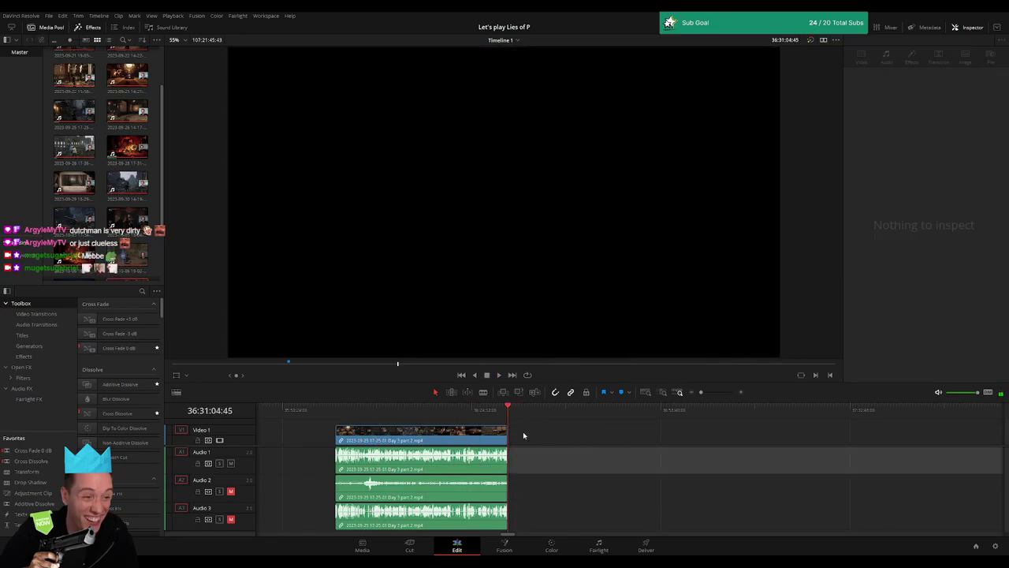
pyautogui.click(339, 432)
pyautogui.scroll(-3, 696, 444)
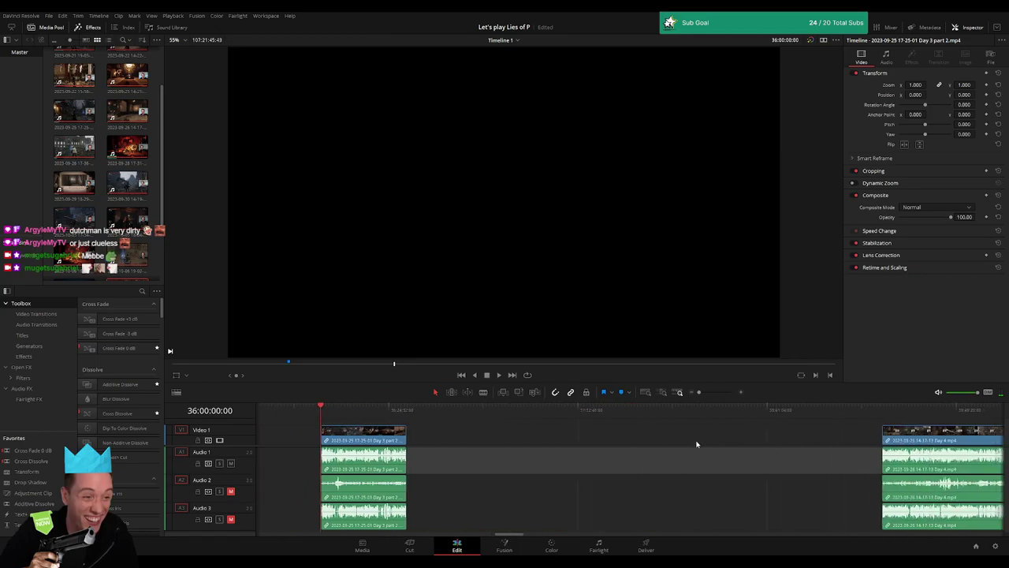
pyautogui.moveTo(928, 436); pyautogui.dragTo(426, 428)
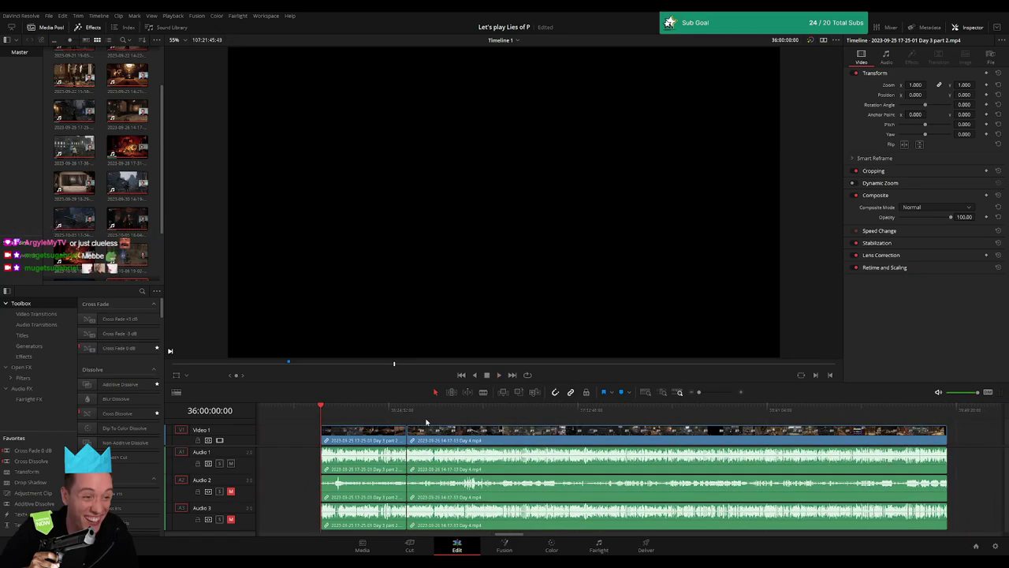
# Add a standard Cross Fade (Ctrl+T) at the Day 3 to Day 4 join
pyautogui.press('space')
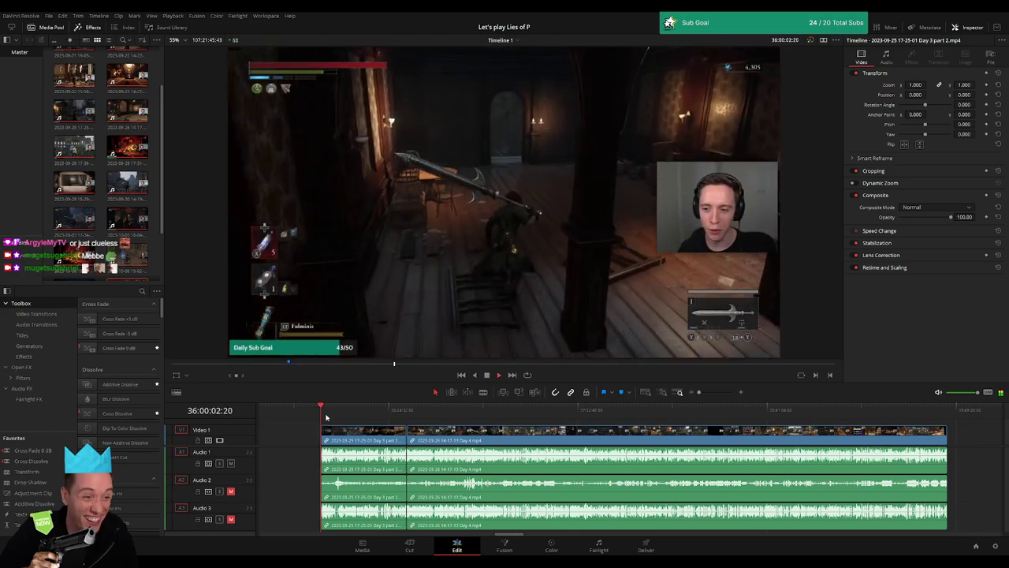
pyautogui.moveTo(326, 418); pyautogui.dragTo(407, 418)
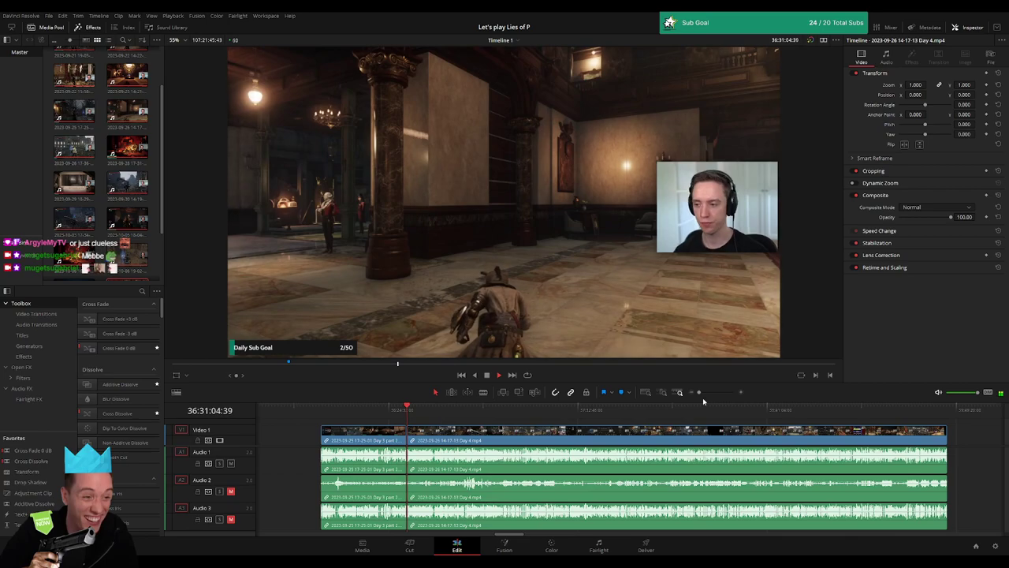
pyautogui.moveTo(700, 392); pyautogui.dragTo(724, 392)
pyautogui.click(368, 407)
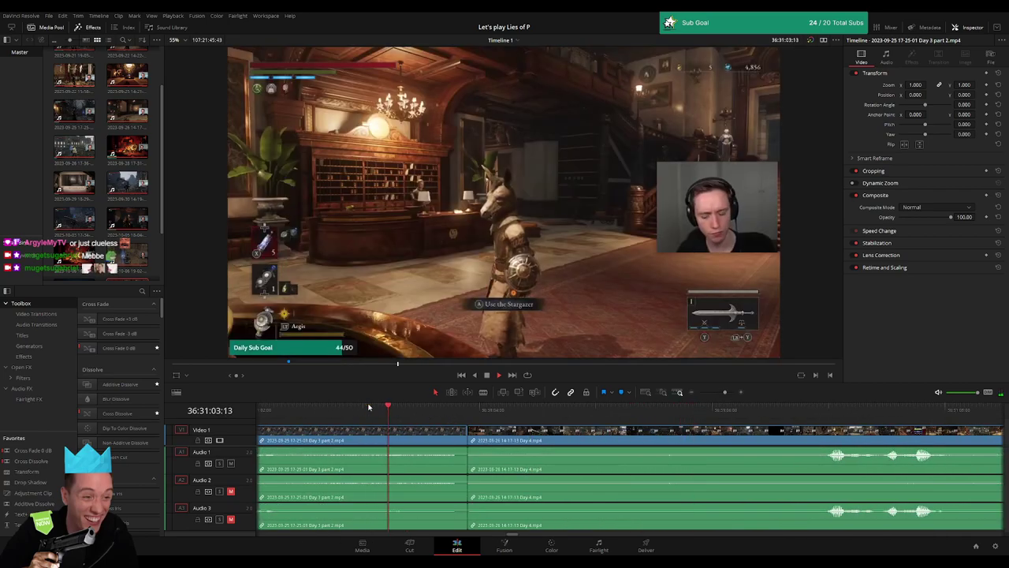
pyautogui.click(468, 436)
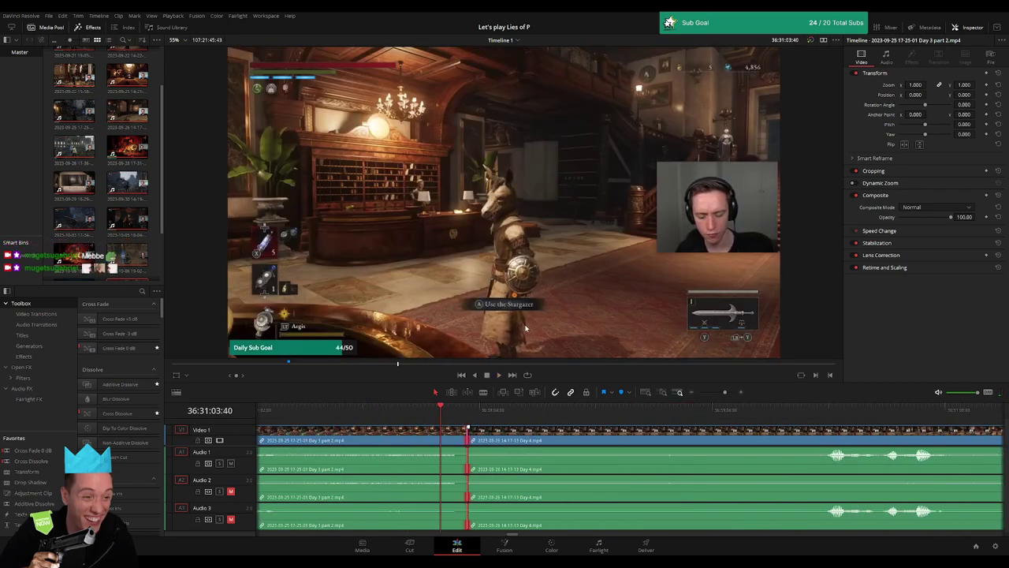
pyautogui.hotkey('ctrl', 't')
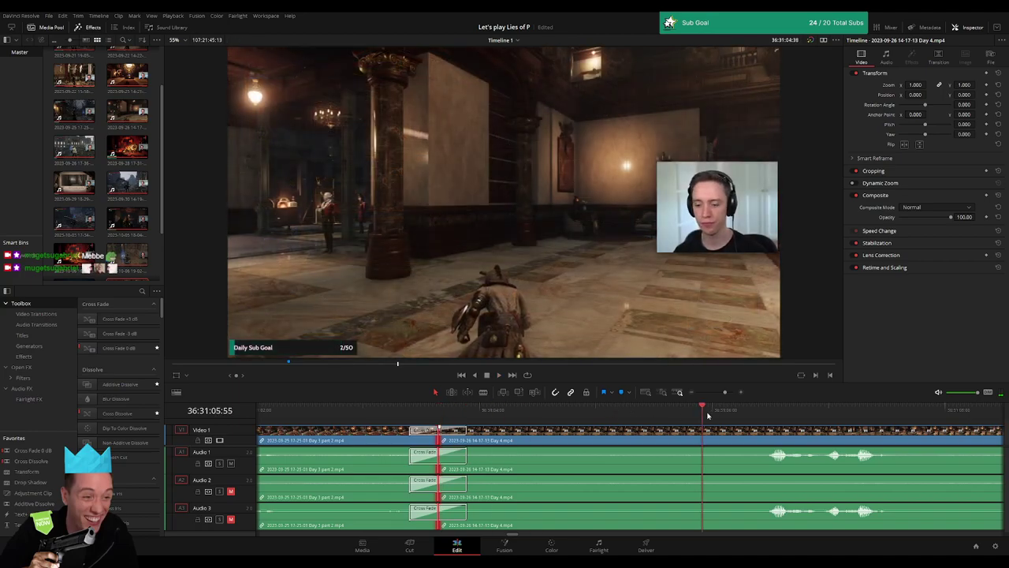
# Replay the footage across the join to review the new cross fade
pyautogui.moveTo(730, 392); pyautogui.dragTo(716, 392)
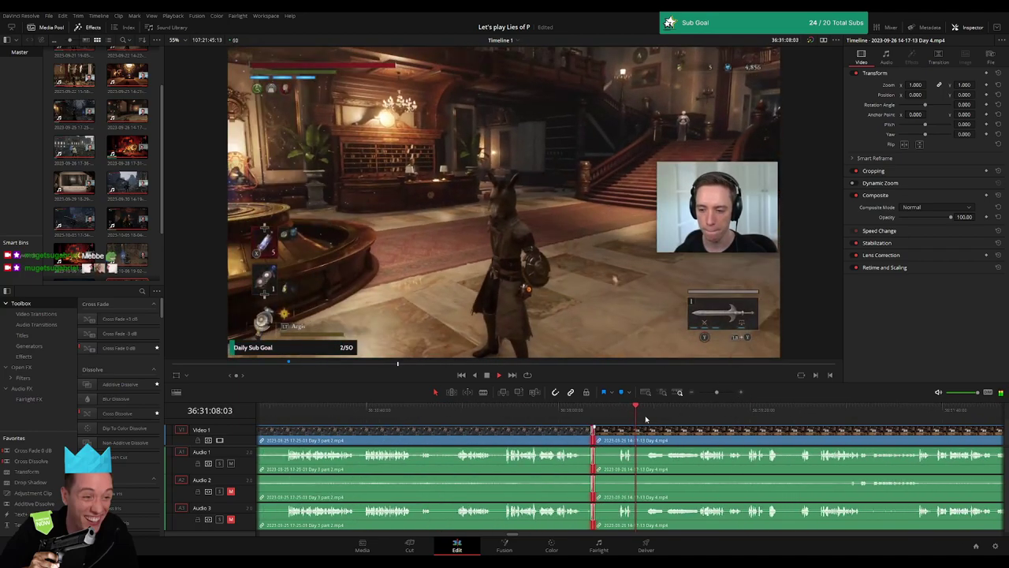
pyautogui.moveTo(645, 419); pyautogui.dragTo(684, 417)
pyautogui.click(590, 418)
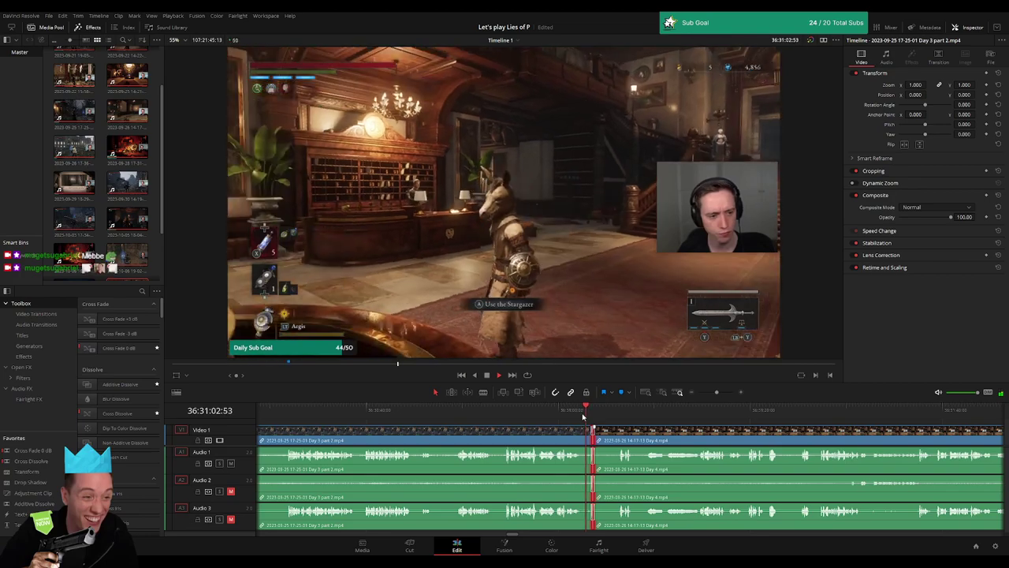
pyautogui.click(679, 416)
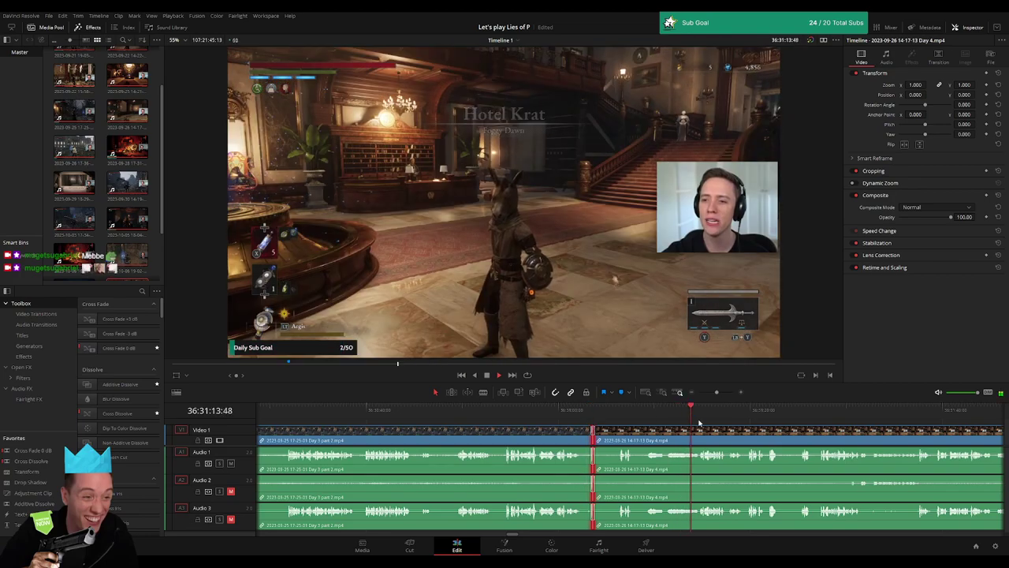
pyautogui.click(693, 393)
# Scrub and play through the Day 4 footage from the clip join to find the episode's end
pyautogui.click(694, 394)
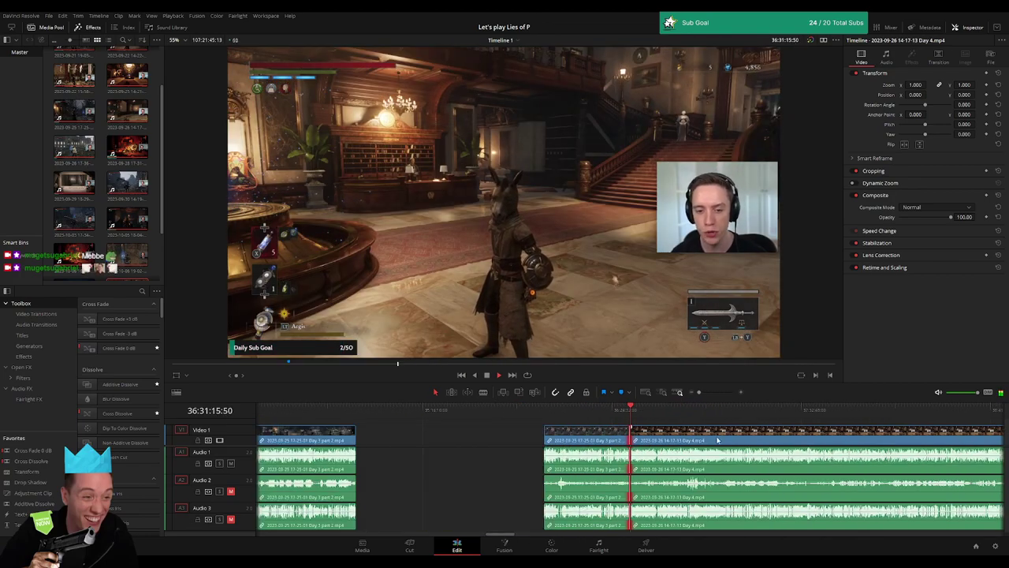
pyautogui.click(422, 414)
pyautogui.moveTo(336, 409); pyautogui.dragTo(480, 414)
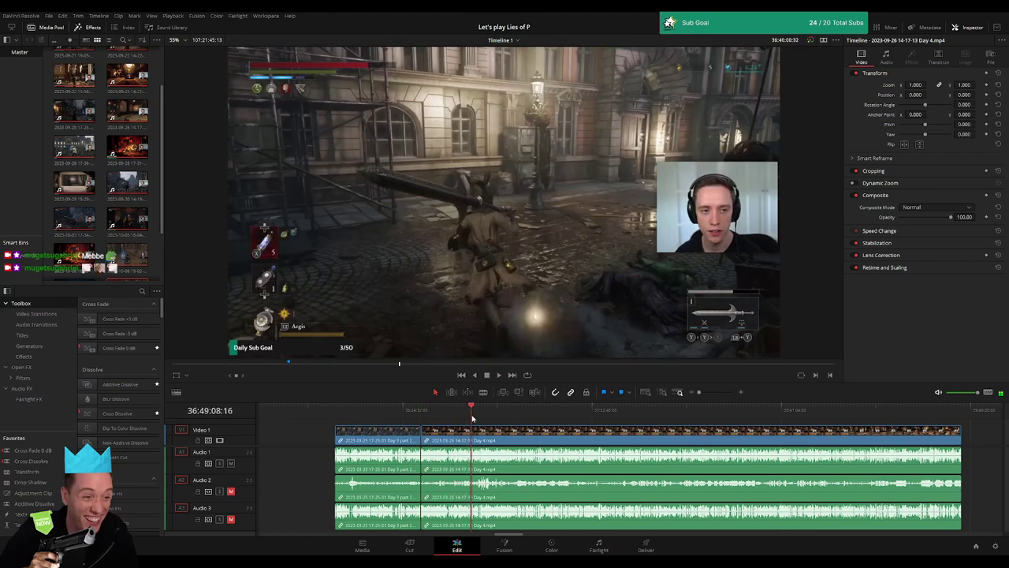
pyautogui.press('space')
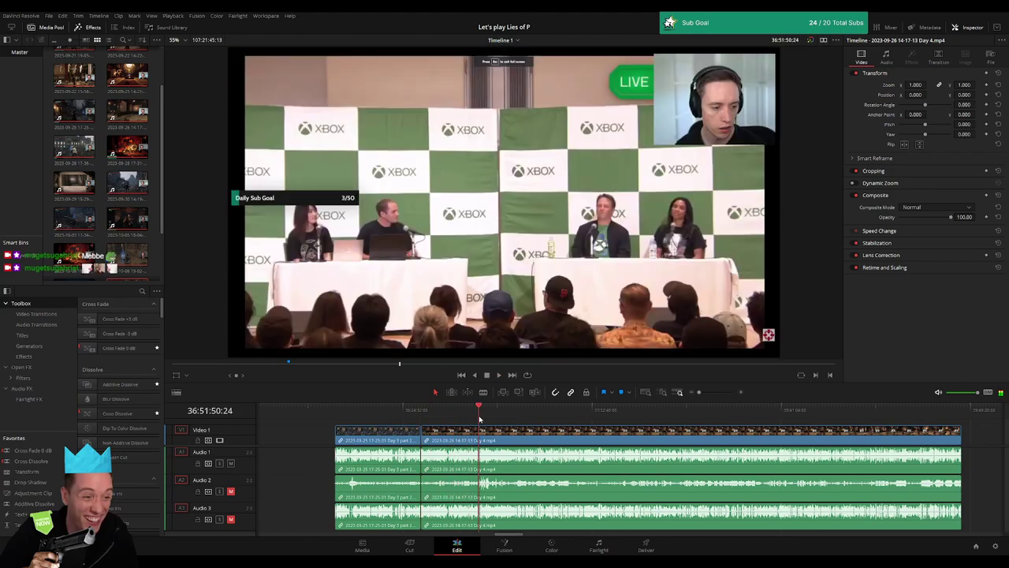
pyautogui.click(716, 392)
pyautogui.click(554, 412)
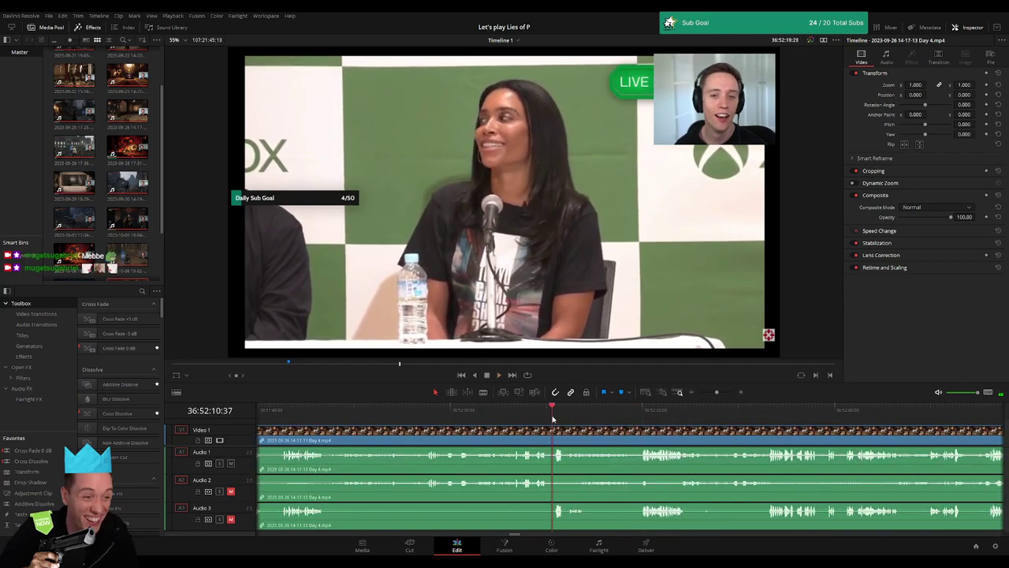
pyautogui.click(530, 415)
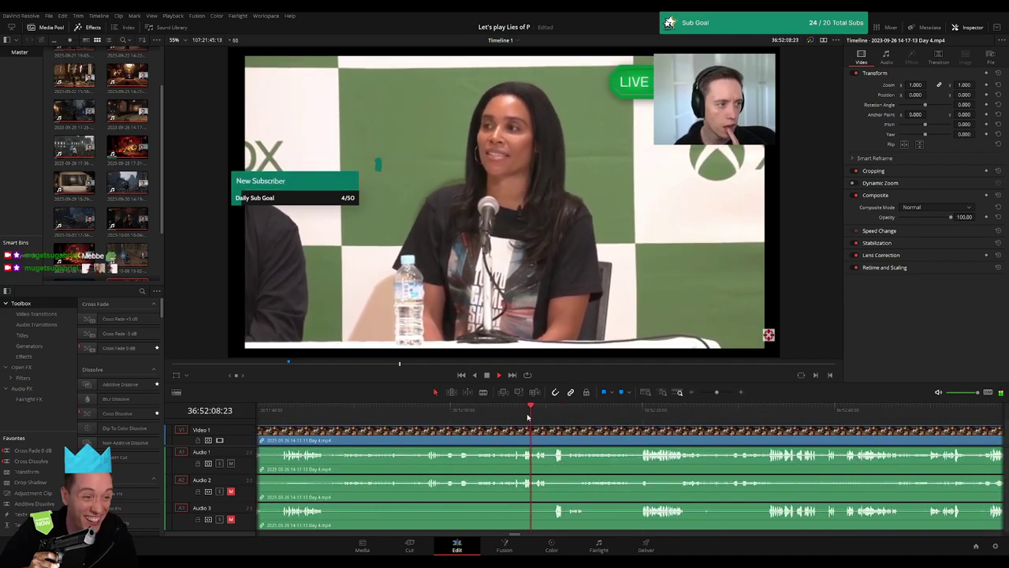
pyautogui.click(440, 418)
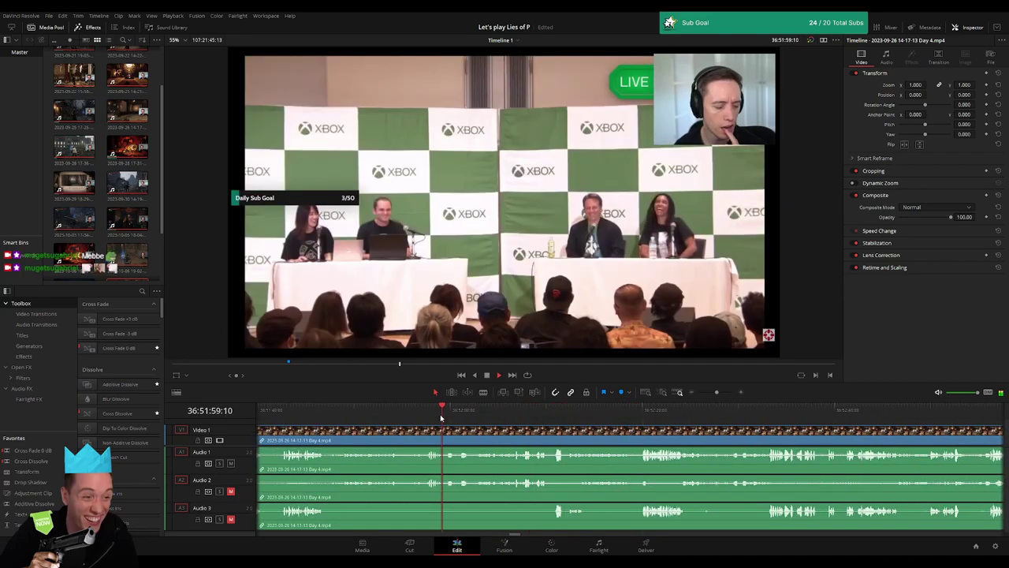
pyautogui.click(345, 416)
pyautogui.click(481, 415)
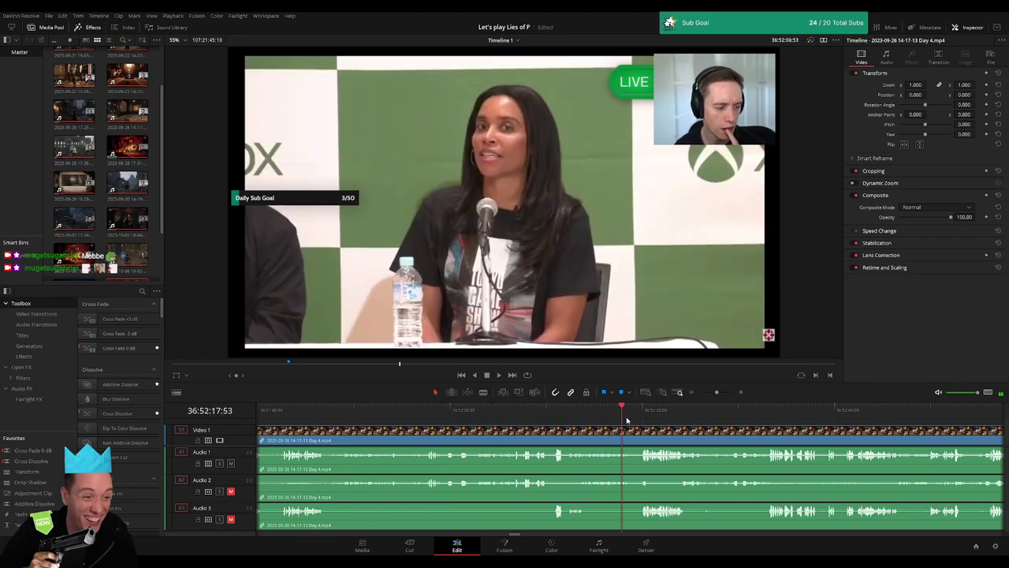
pyautogui.click(645, 414)
pyautogui.click(765, 414)
pyautogui.press('space')
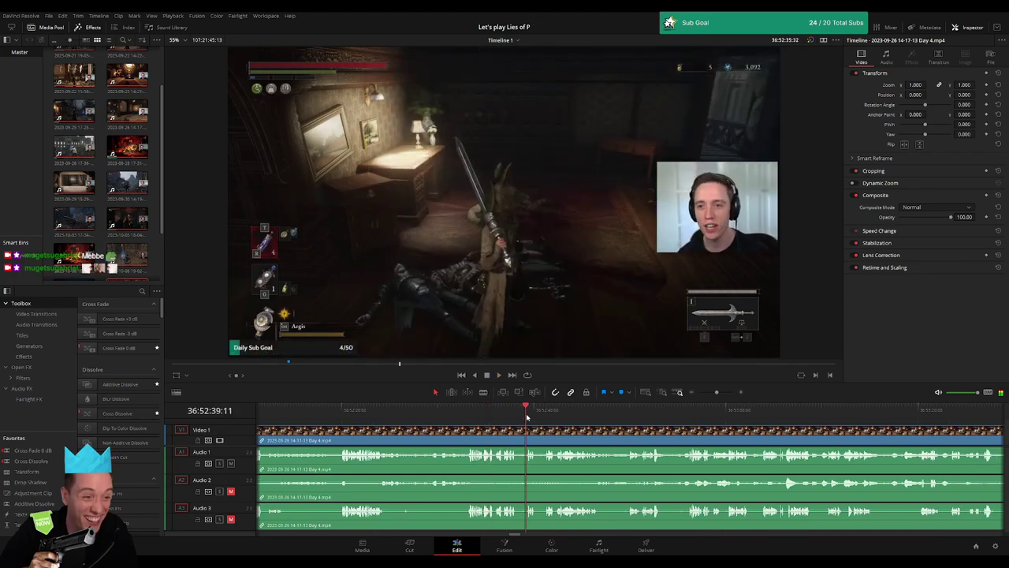
pyautogui.press('space')
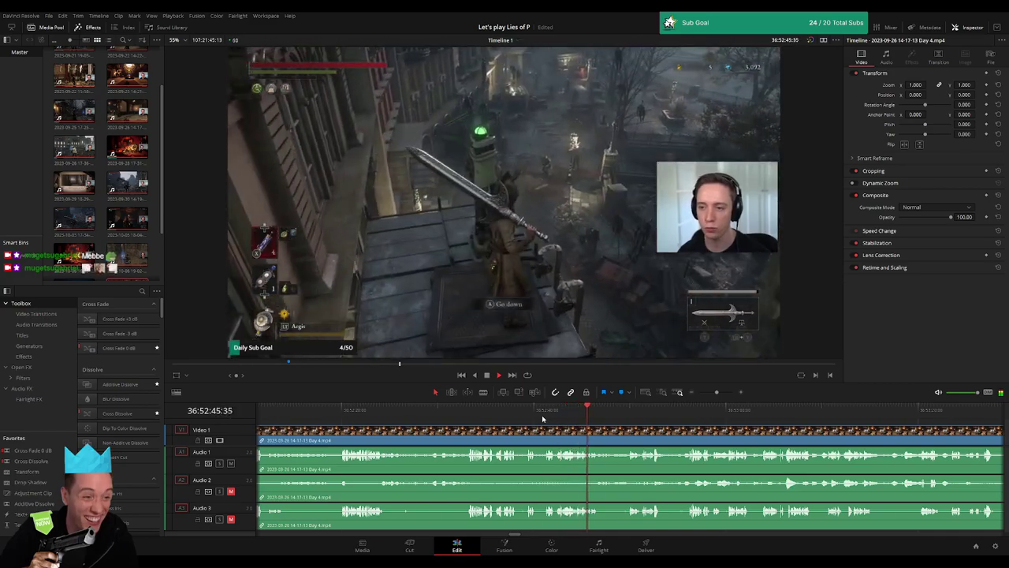
# Zoom in, park the playhead near 36:52:40:33, and blade all tracks there
pyautogui.click(623, 417)
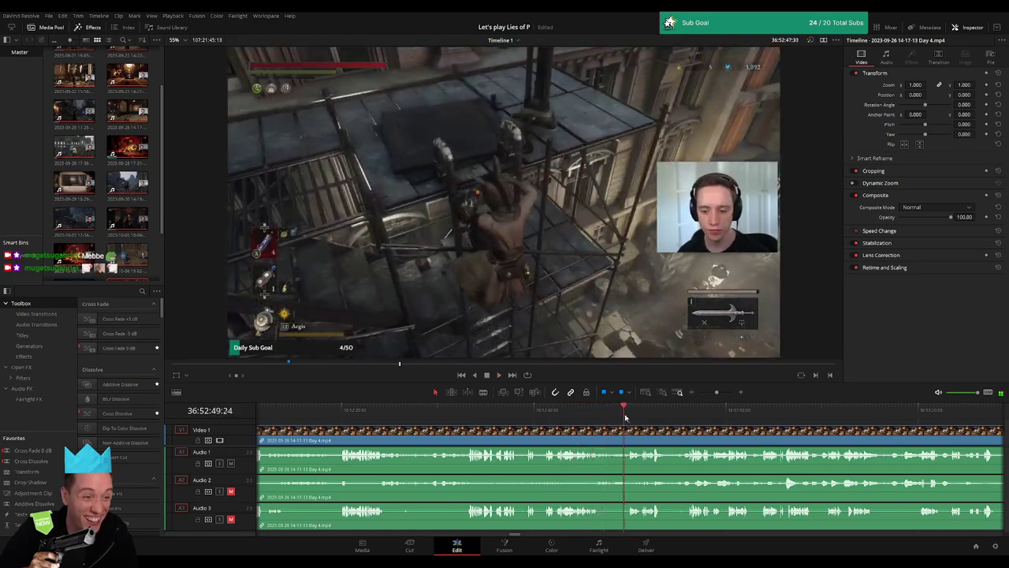
pyautogui.click(718, 393)
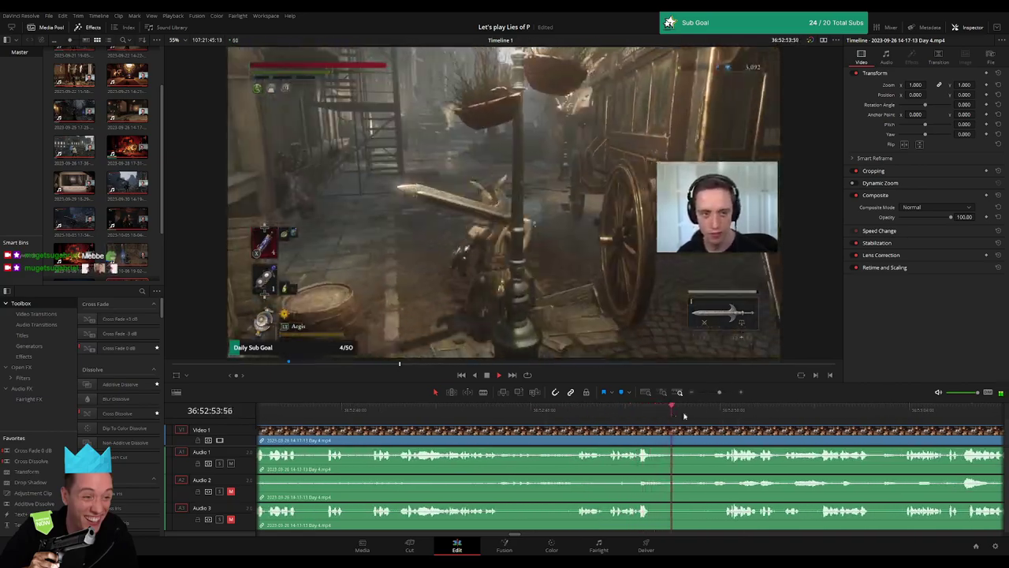
pyautogui.click(713, 411)
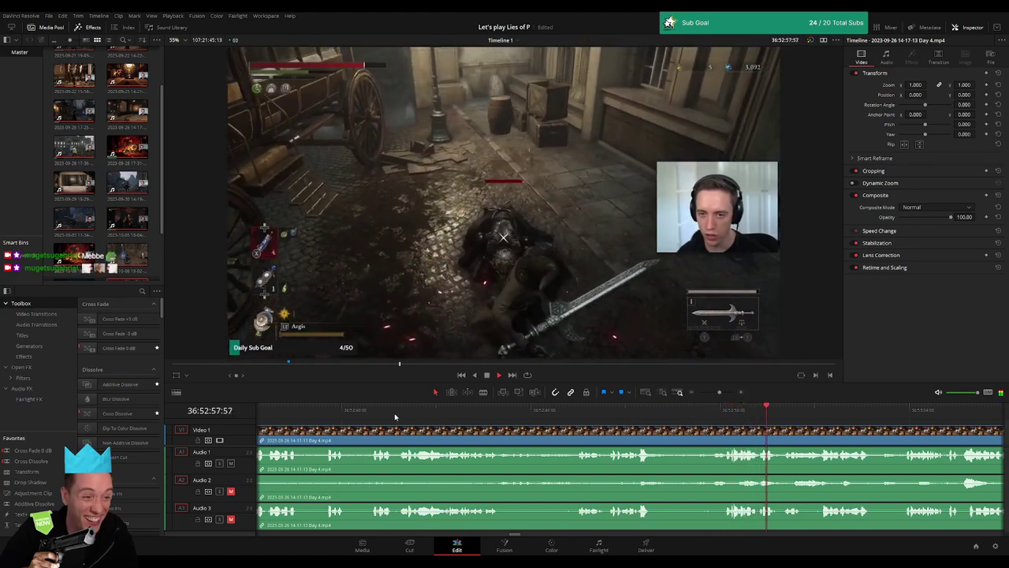
pyautogui.moveTo(398, 412); pyautogui.dragTo(371, 419)
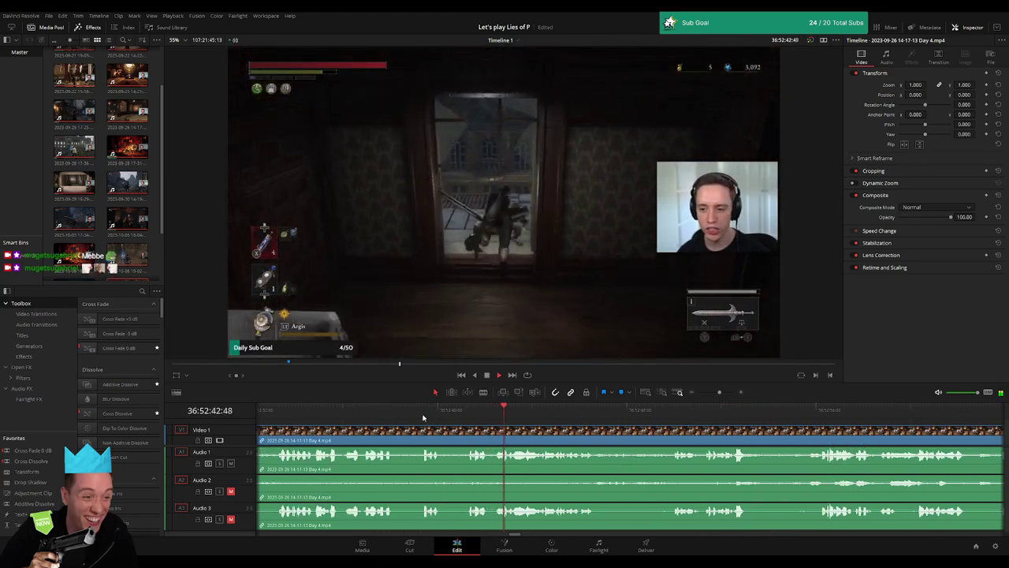
pyautogui.click(422, 417)
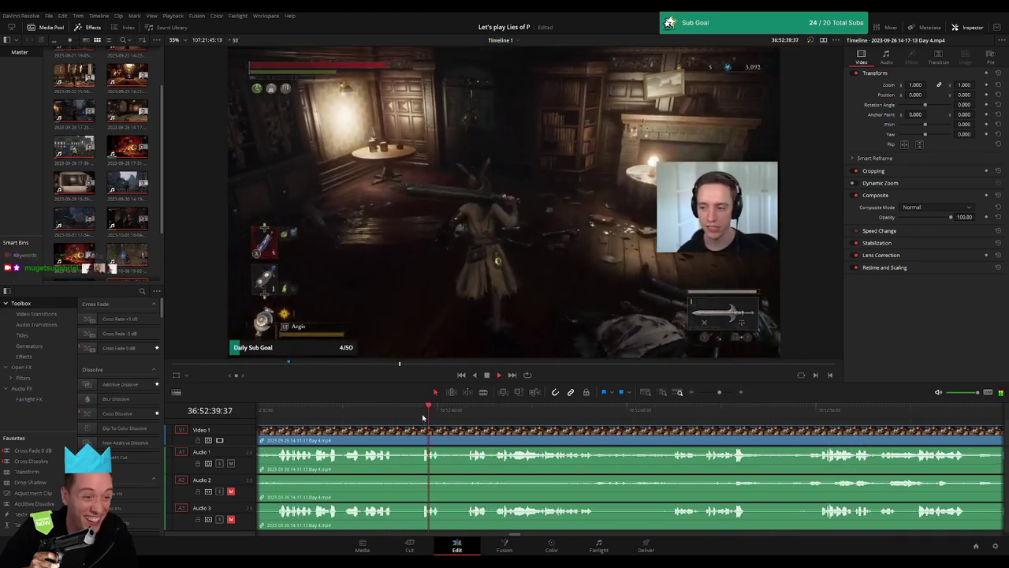
pyautogui.click(723, 393)
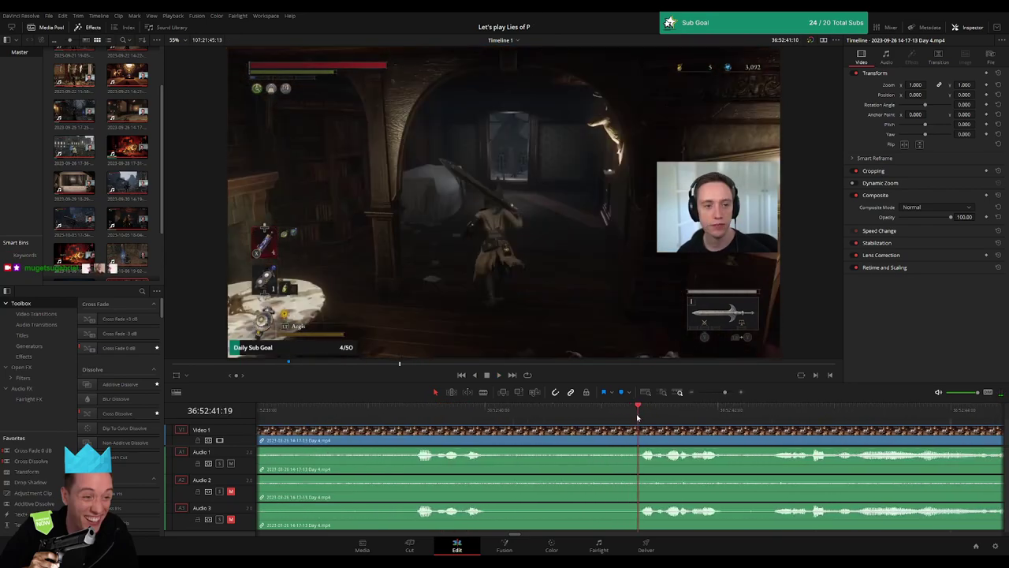
pyautogui.moveTo(638, 418); pyautogui.dragTo(549, 427)
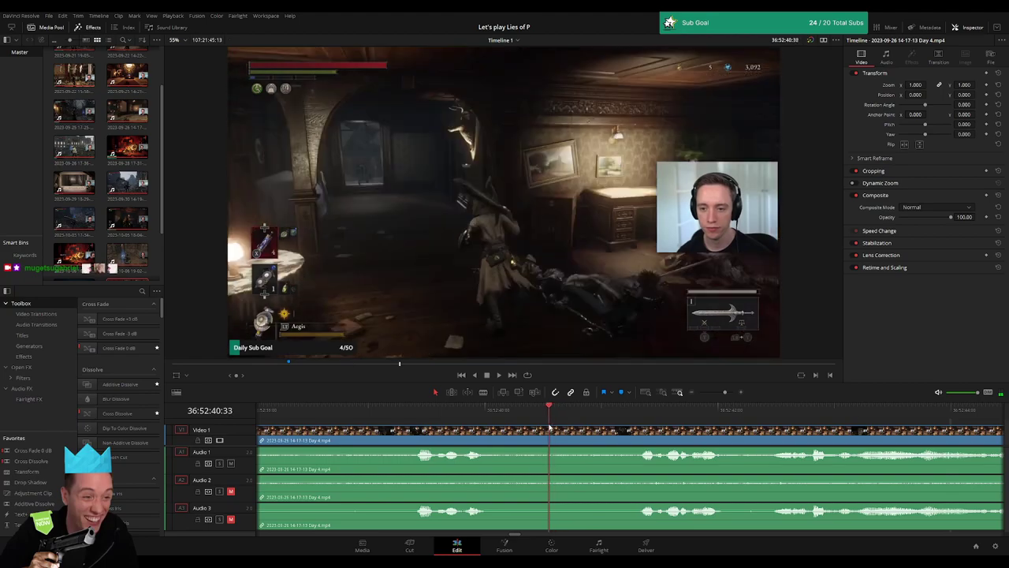
pyautogui.hotkey('ctrl', 'b')
# Adjust the new edit point and add fade-outs on Audio 1, 2 and 3 before the cut
pyautogui.moveTo(546, 429); pyautogui.dragTo(664, 431)
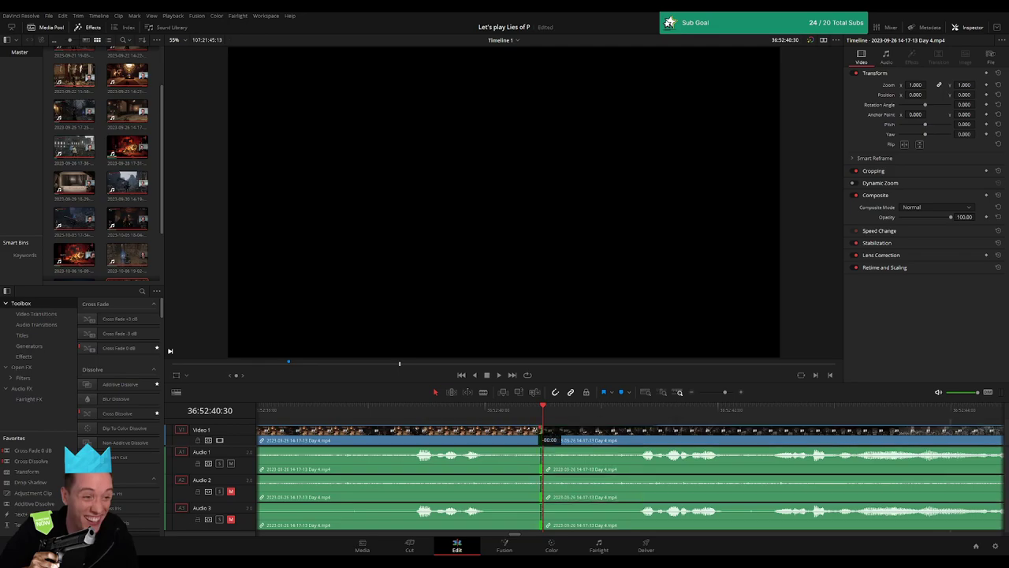
pyautogui.moveTo(544, 430); pyautogui.dragTo(456, 440)
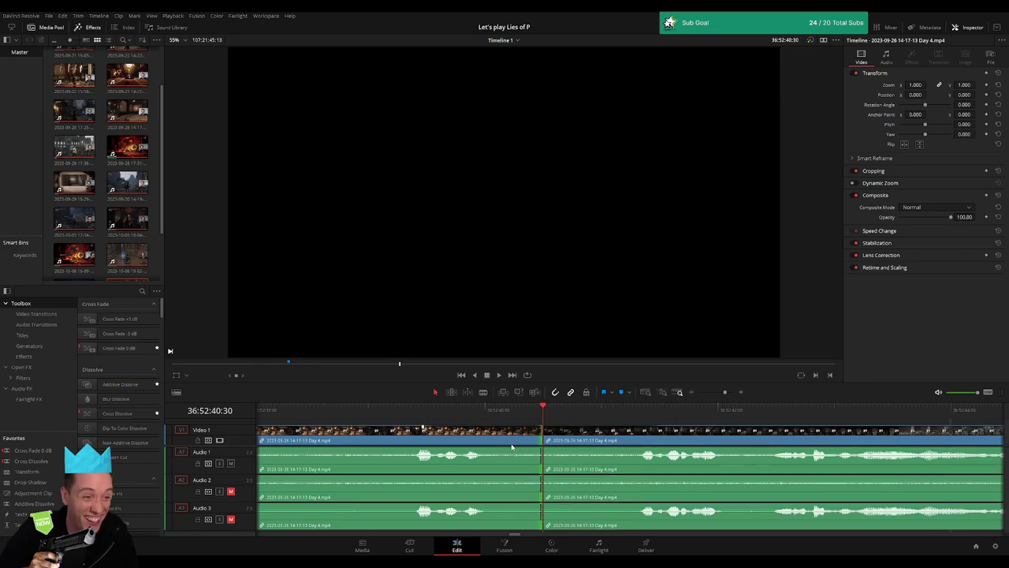
pyautogui.moveTo(541, 448); pyautogui.dragTo(436, 446)
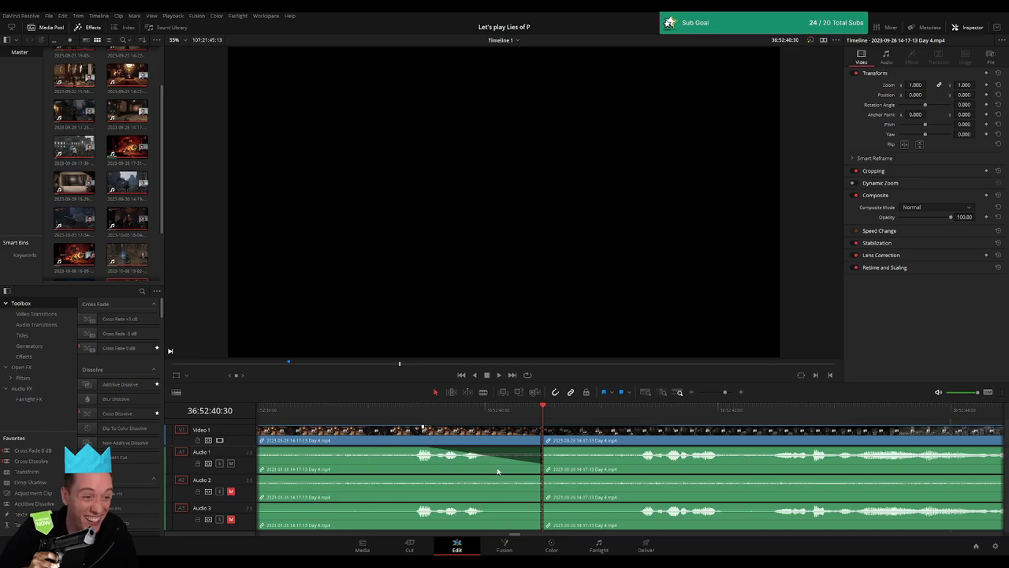
pyautogui.moveTo(539, 478); pyautogui.dragTo(440, 478)
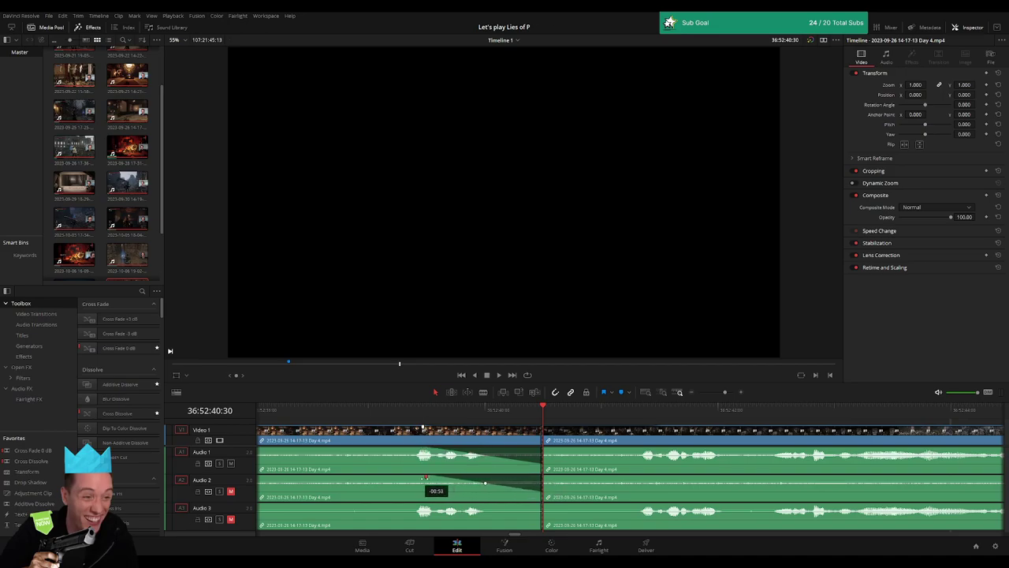
pyautogui.moveTo(537, 505); pyautogui.dragTo(425, 507)
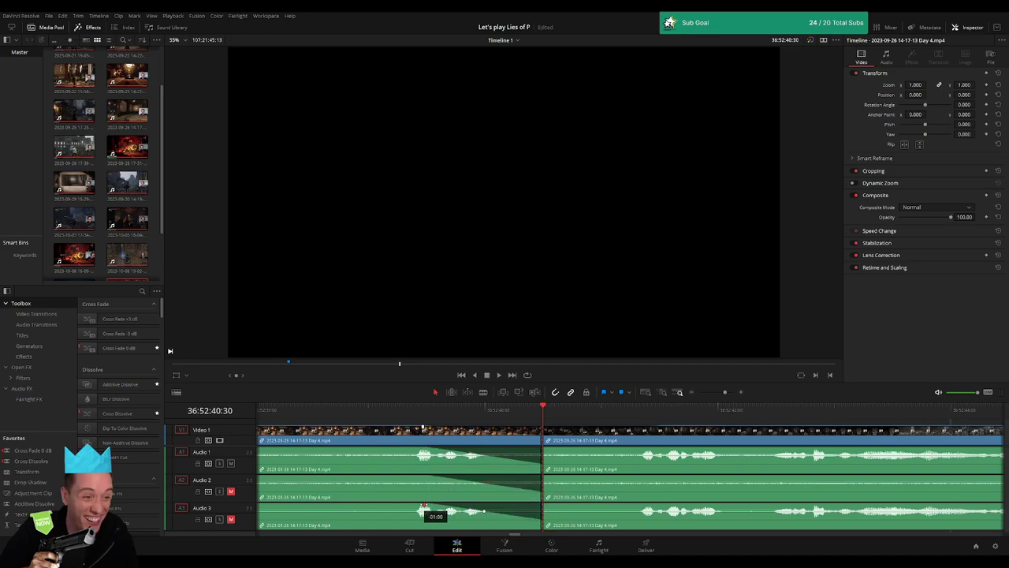
# Add fade-ins on Audio 1, 2 and 3 after the 36:52:40:30 cut
pyautogui.moveTo(544, 448); pyautogui.dragTo(630, 449)
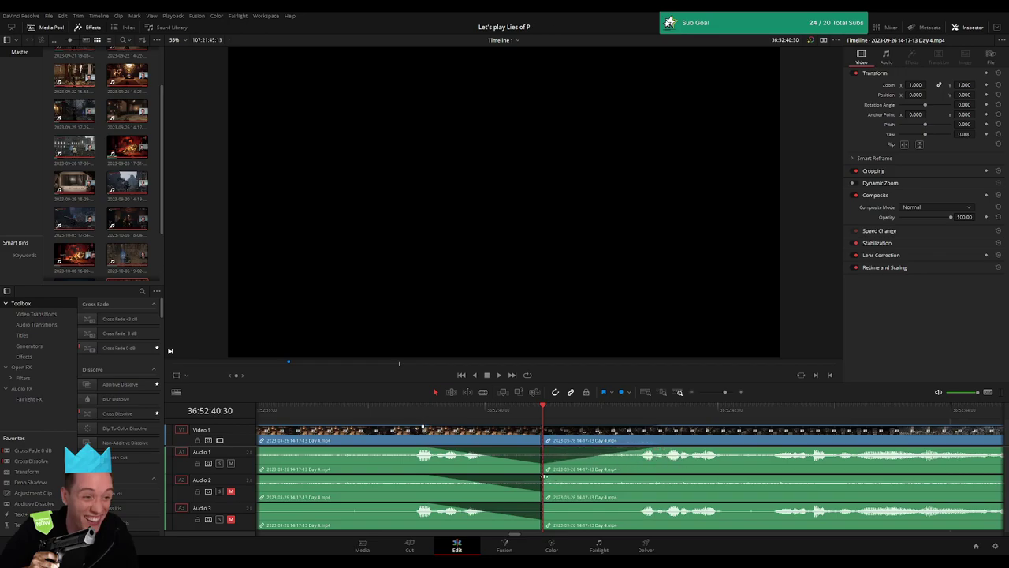
pyautogui.moveTo(544, 478); pyautogui.dragTo(643, 477)
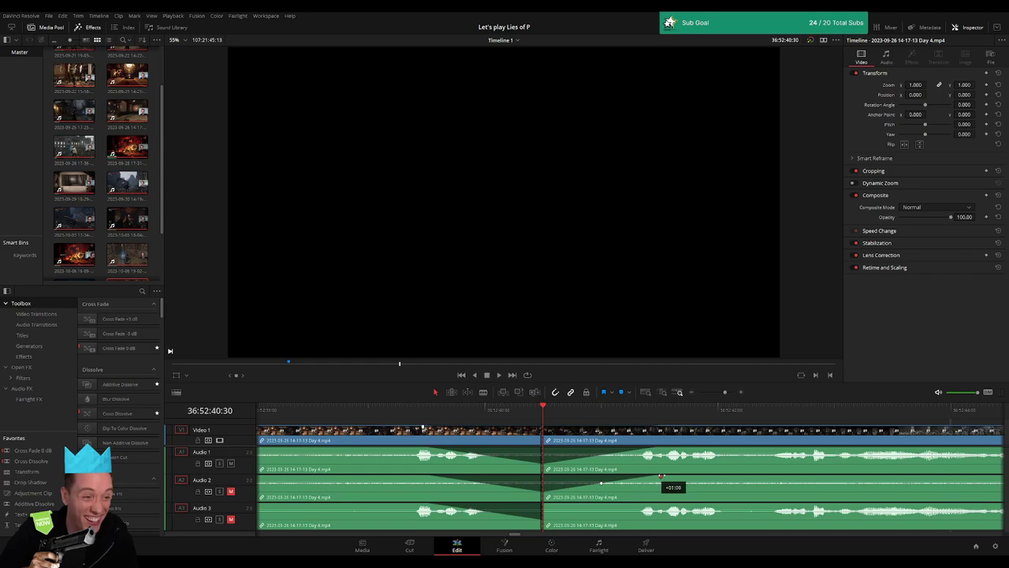
pyautogui.moveTo(544, 505); pyautogui.dragTo(649, 507)
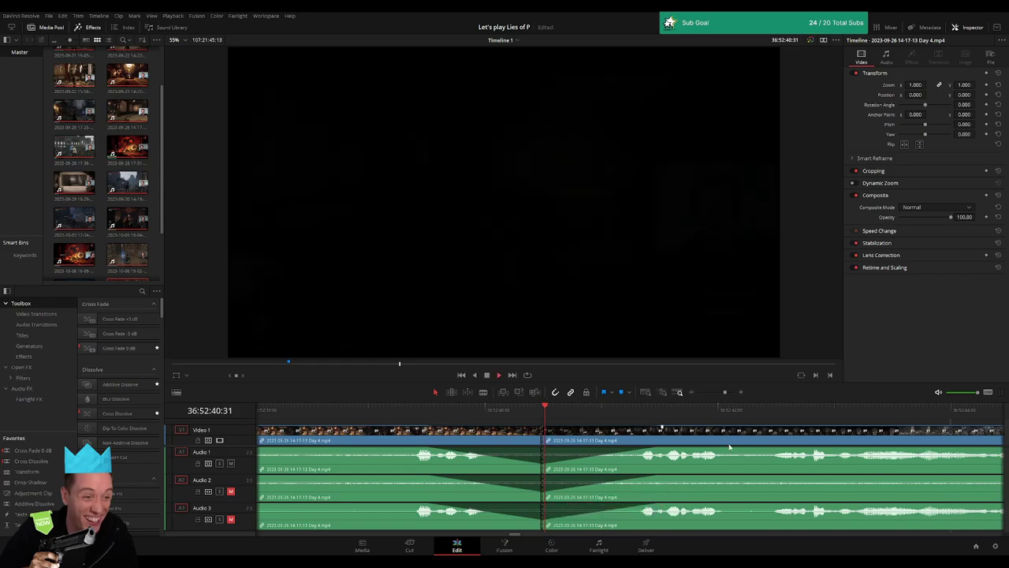
# Move the post-cut Day 4 clip to the right, leaving an empty gap before it
pyautogui.scroll(-4, 523, 436)
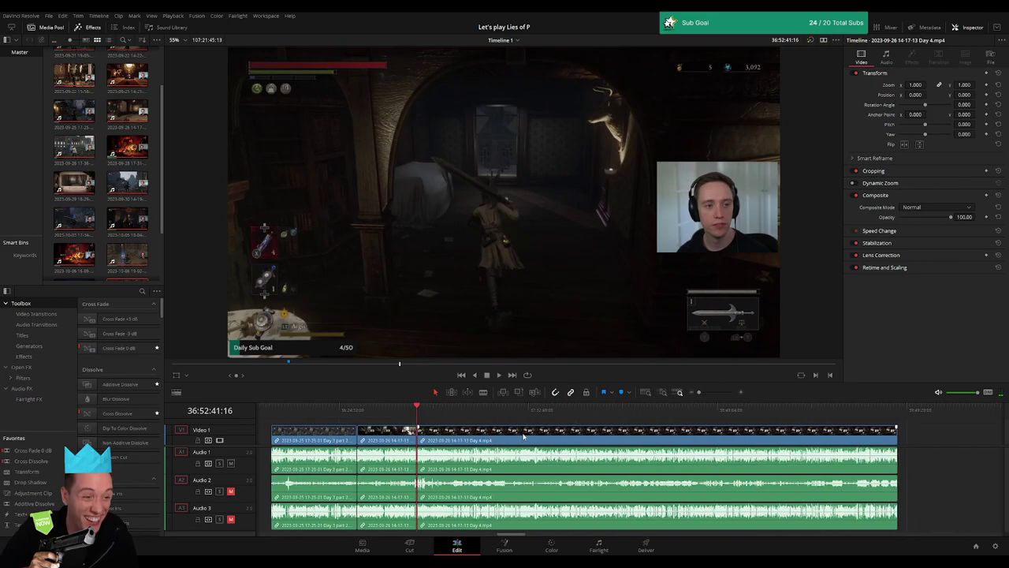
pyautogui.scroll(2, 496, 429)
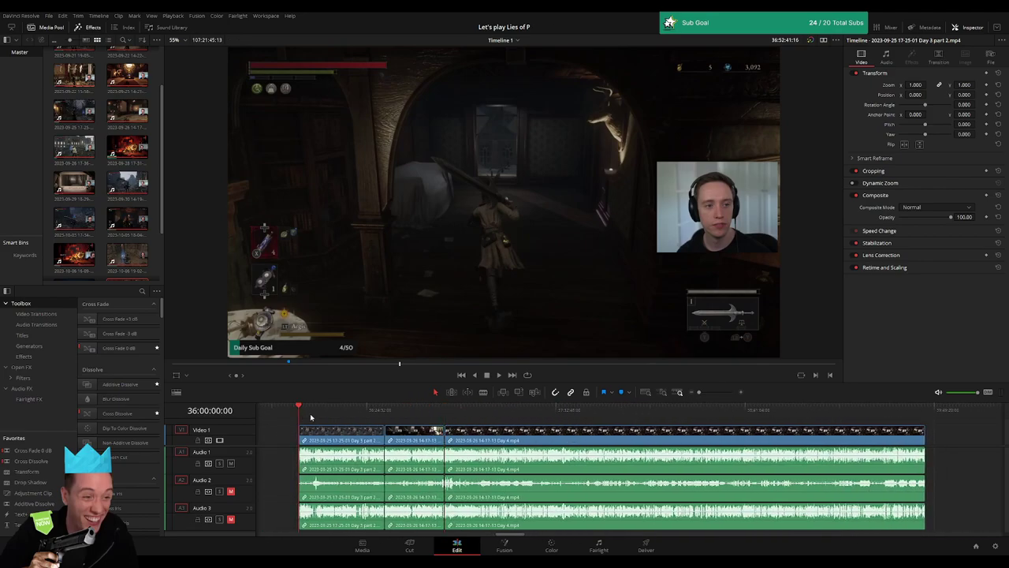
pyautogui.click(446, 415)
pyautogui.scroll(3, 446, 426)
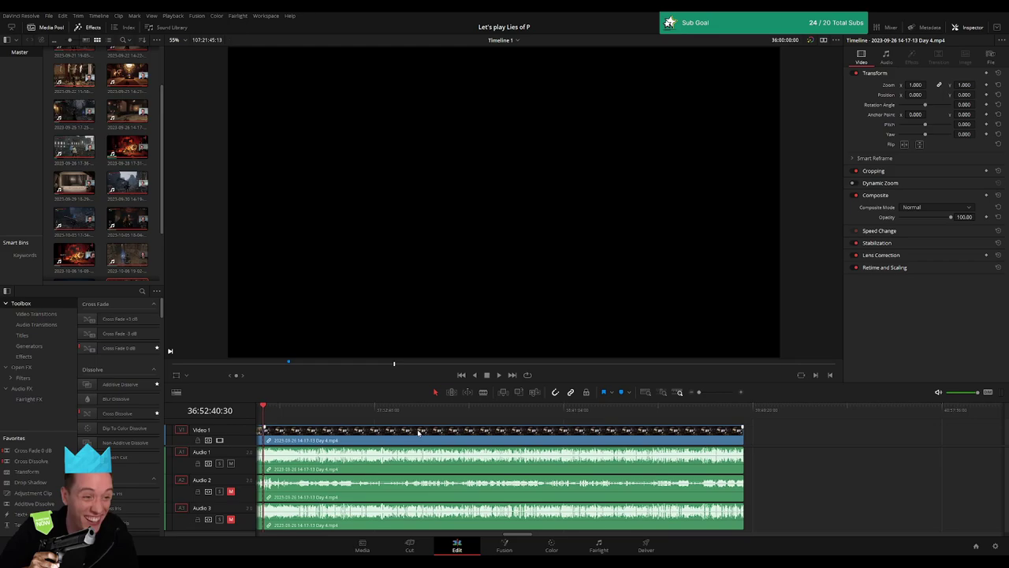
pyautogui.moveTo(458, 437); pyautogui.dragTo(696, 437)
pyautogui.click(387, 434)
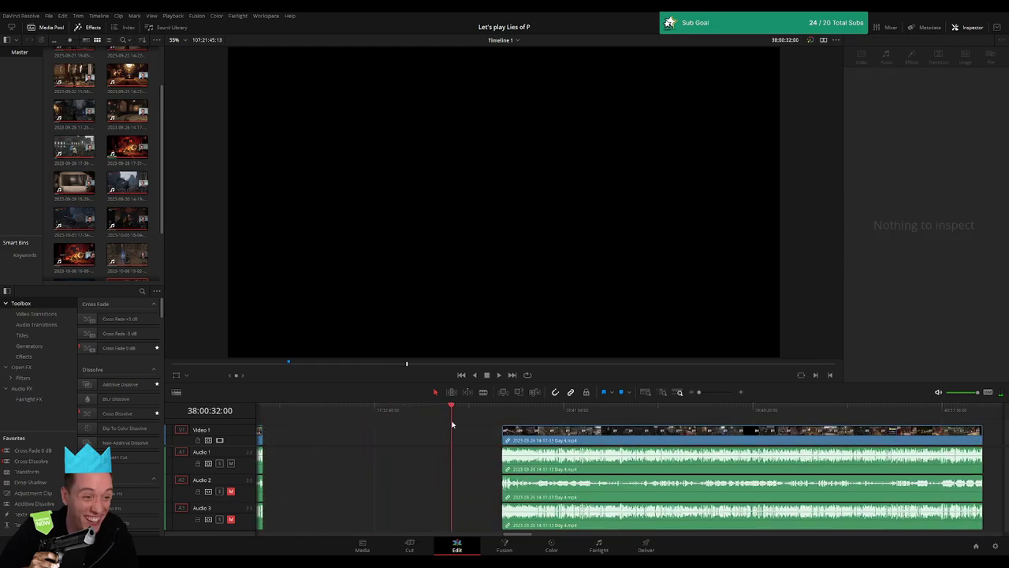
# Slide the clip back so it starts at 38:00:00:00 and play the new episode's start
pyautogui.moveTo(698, 392); pyautogui.dragTo(707, 392)
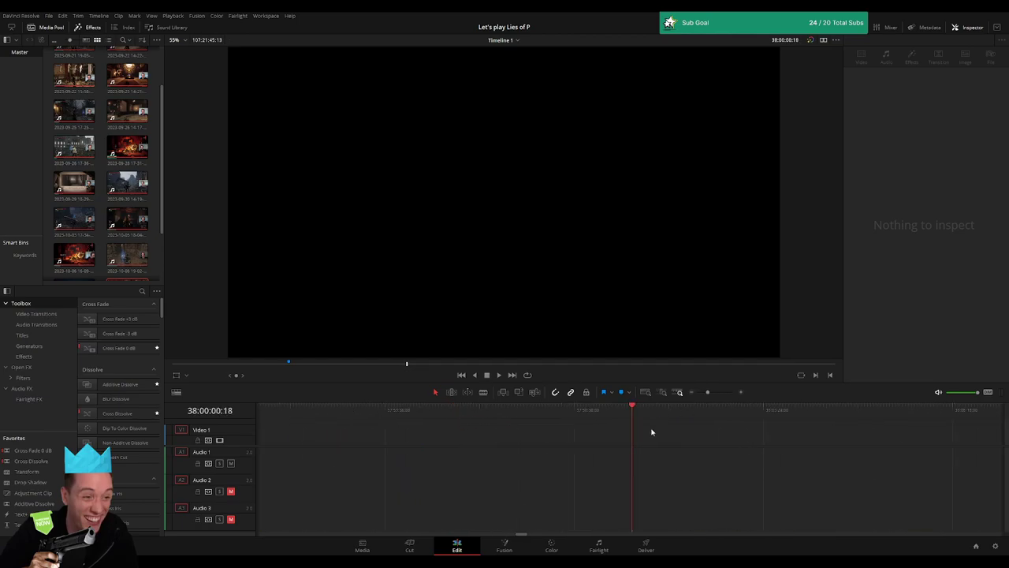
pyautogui.moveTo(707, 391); pyautogui.dragTo(699, 392)
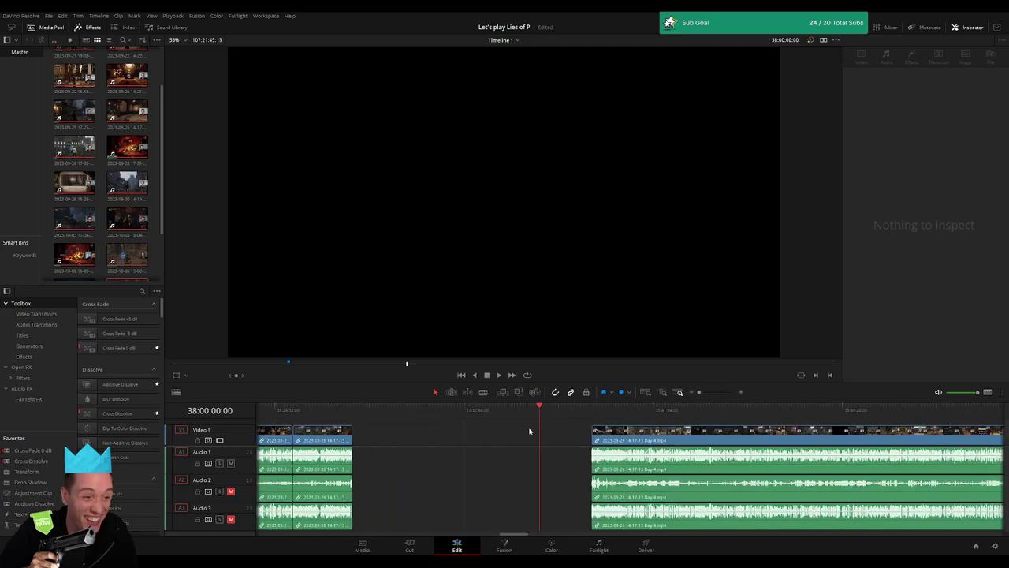
pyautogui.moveTo(509, 440); pyautogui.dragTo(455, 440)
pyautogui.press('space')
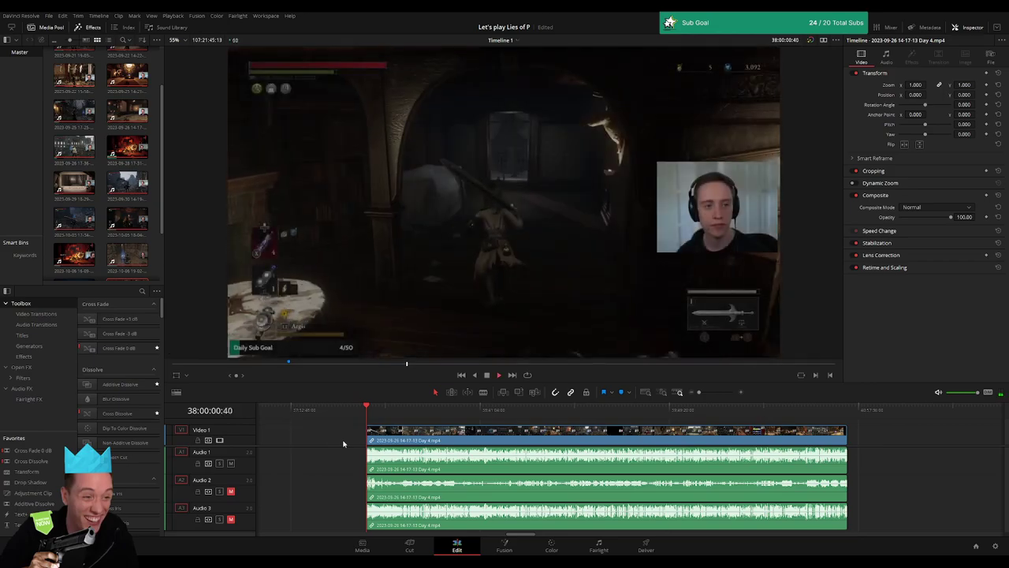
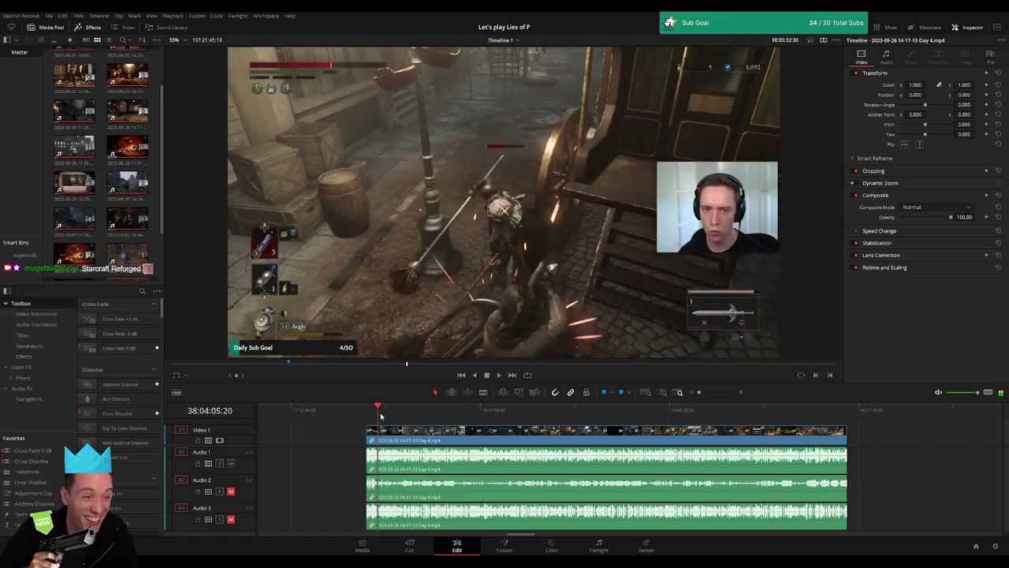
# Scrub the playhead to about 38:51:58 and zoom the timeline in tightly around it
pyautogui.click(436, 411)
pyautogui.moveTo(436, 411); pyautogui.dragTo(511, 413)
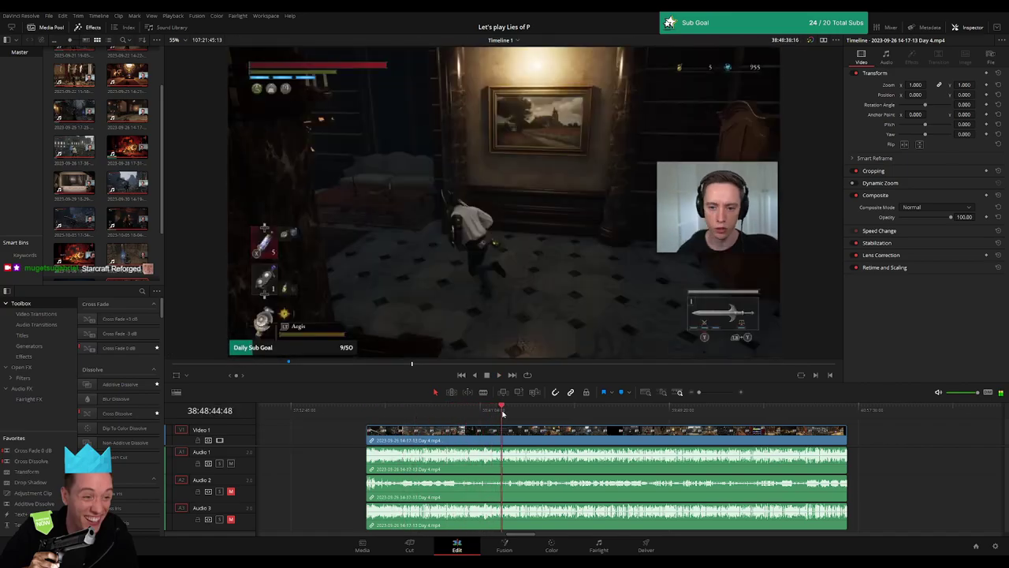
pyautogui.moveTo(699, 392); pyautogui.dragTo(718, 392)
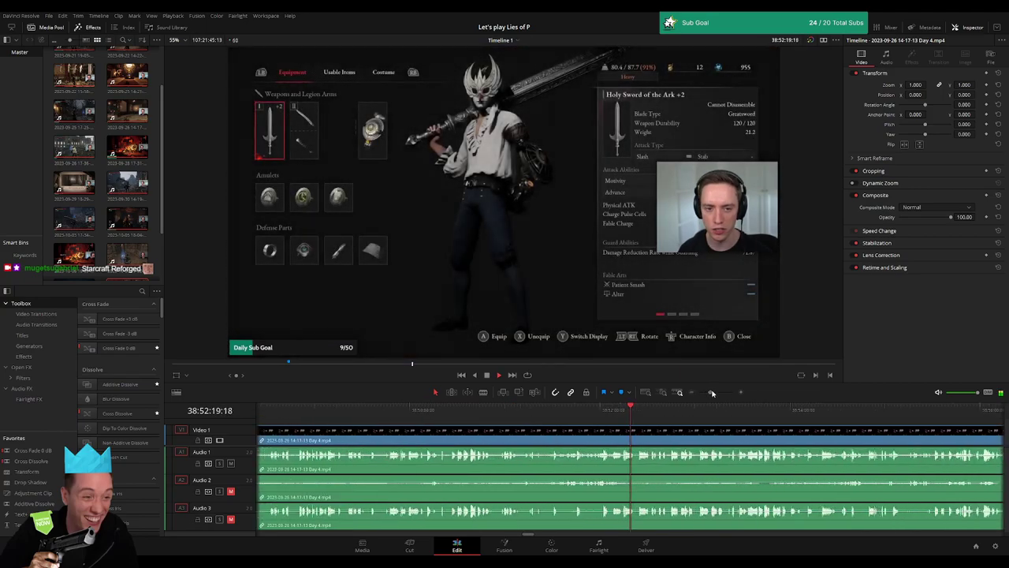
pyautogui.moveTo(465, 410)
pyautogui.mouseDown()
pyautogui.moveTo(390, 410)
pyautogui.moveTo(434, 413)
pyautogui.mouseUp()
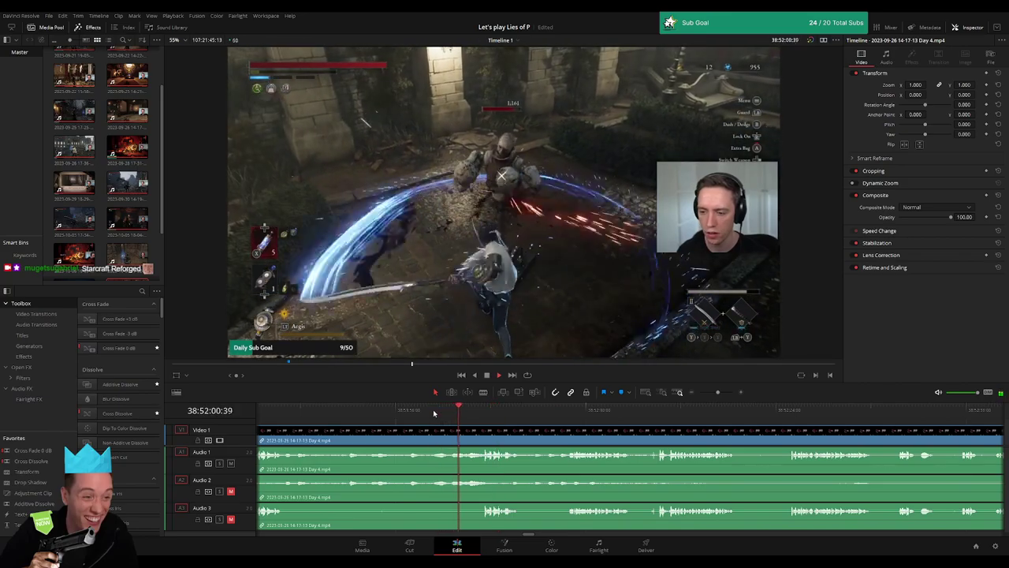
pyautogui.click(410, 410)
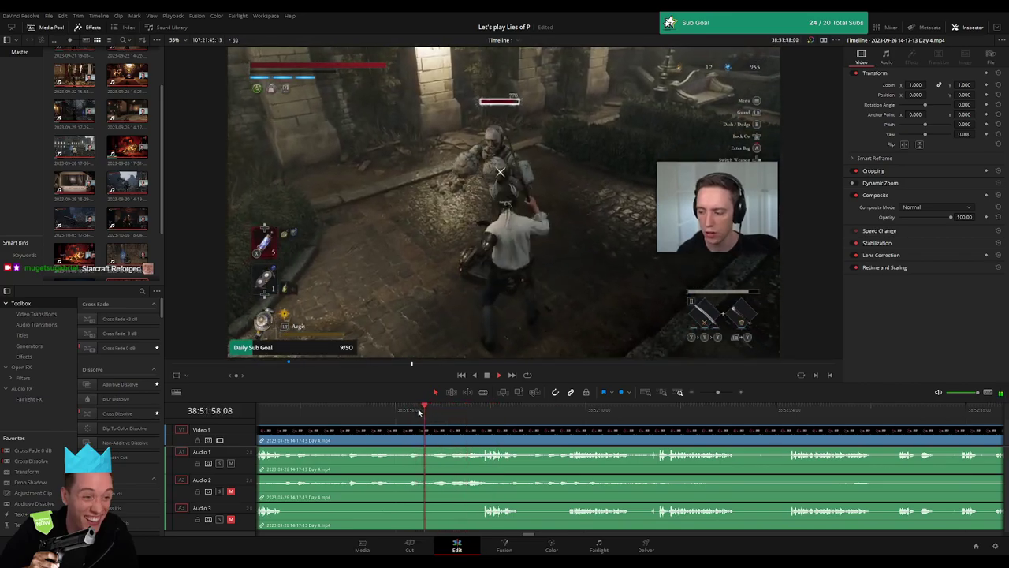
pyautogui.moveTo(717, 392); pyautogui.dragTo(725, 393)
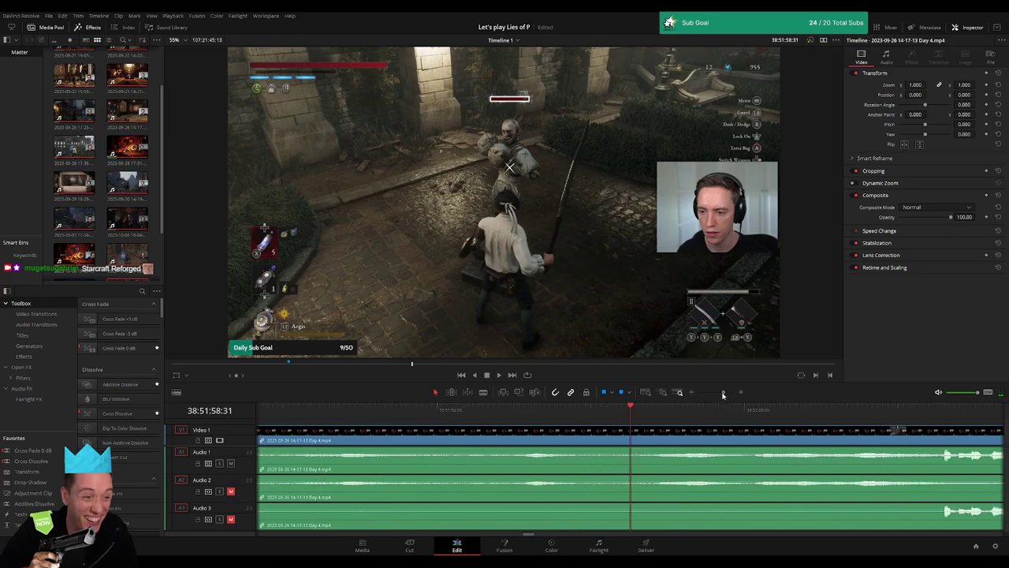
# Split the clip at the playhead with Ctrl+\, then zoom out and play from about 38:52:06
pyautogui.hotkey('ctrl', '\\')
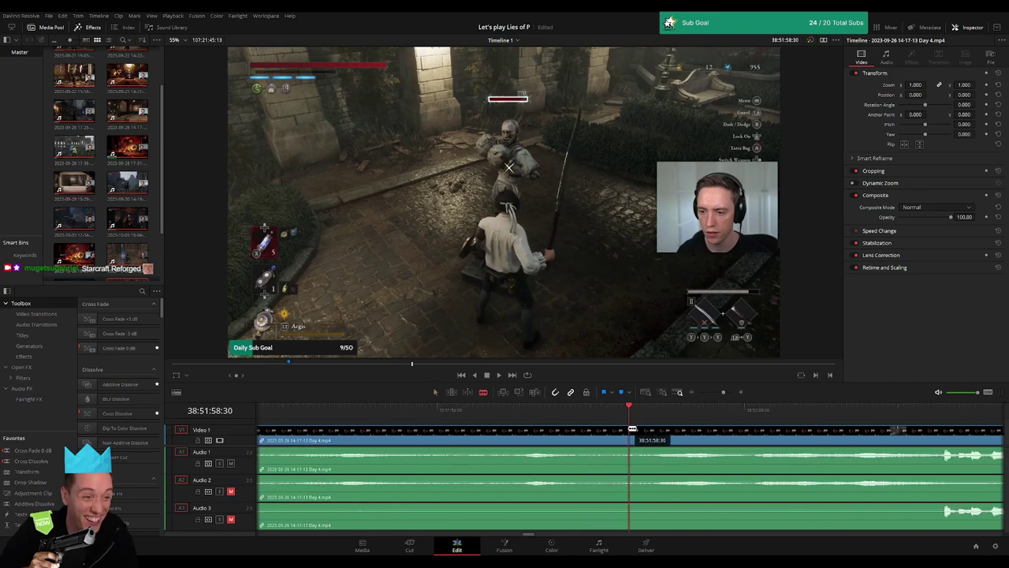
pyautogui.moveTo(632, 427); pyautogui.dragTo(885, 419)
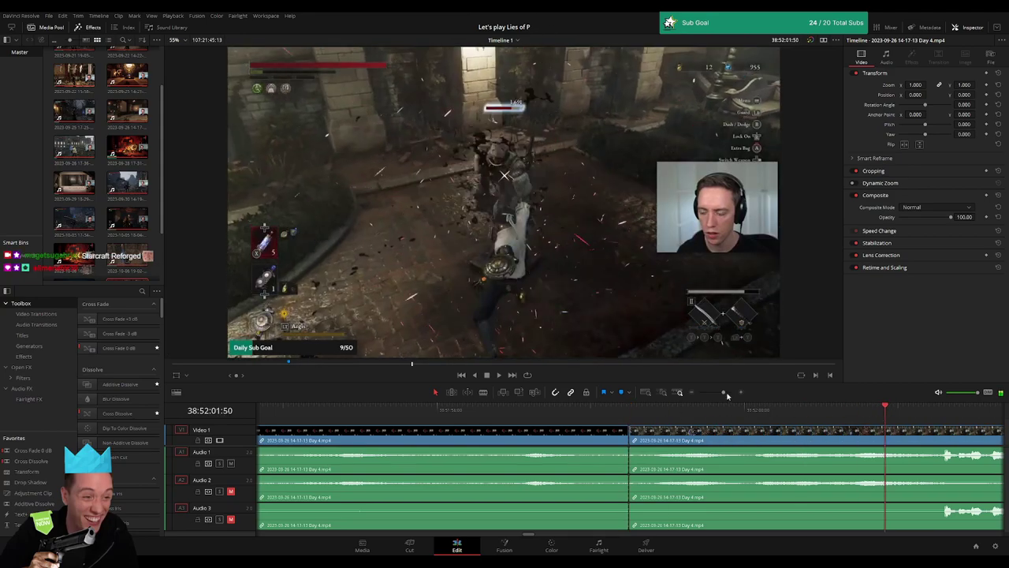
pyautogui.moveTo(728, 394); pyautogui.dragTo(716, 393)
pyautogui.click(651, 416)
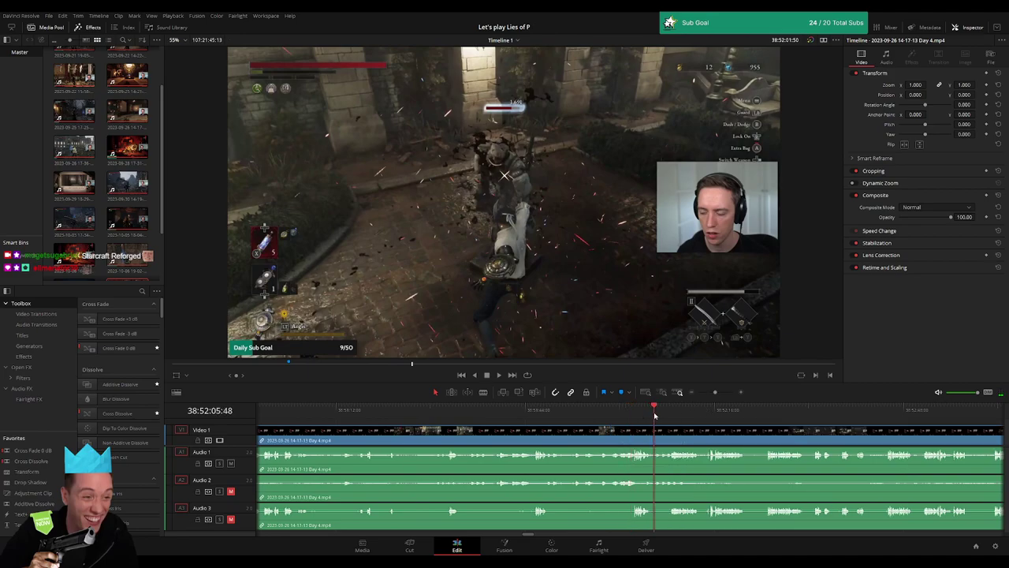
pyautogui.press('space')
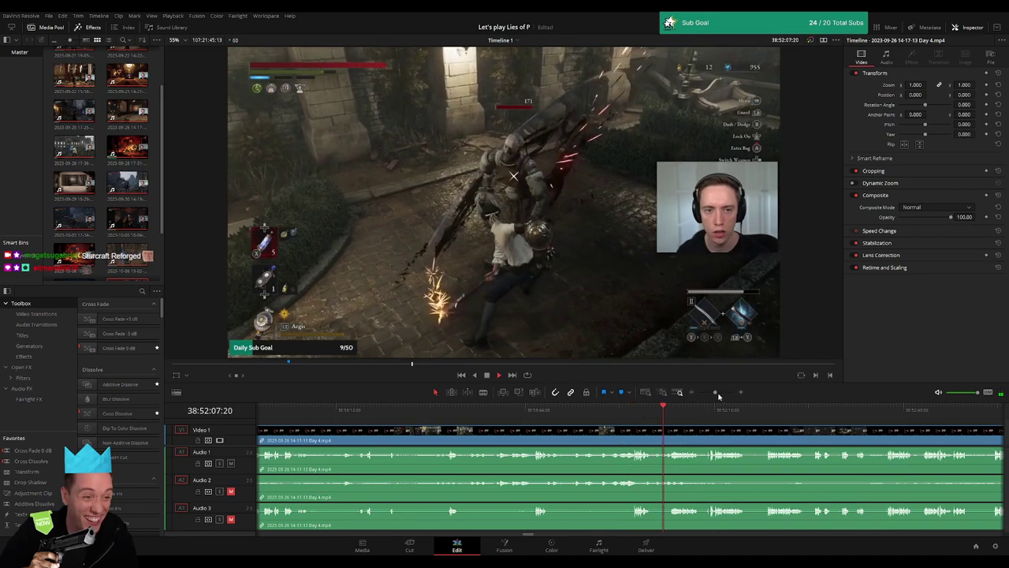
# Park the playhead exactly on 38:52:06
pyautogui.scroll(2, 659, 419)
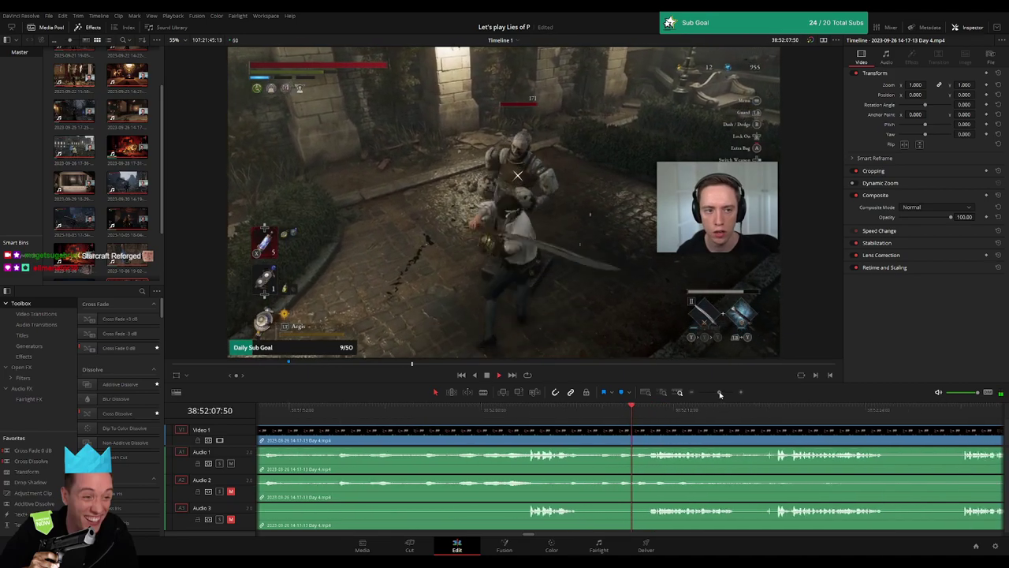
pyautogui.click(591, 418)
pyautogui.click(596, 416)
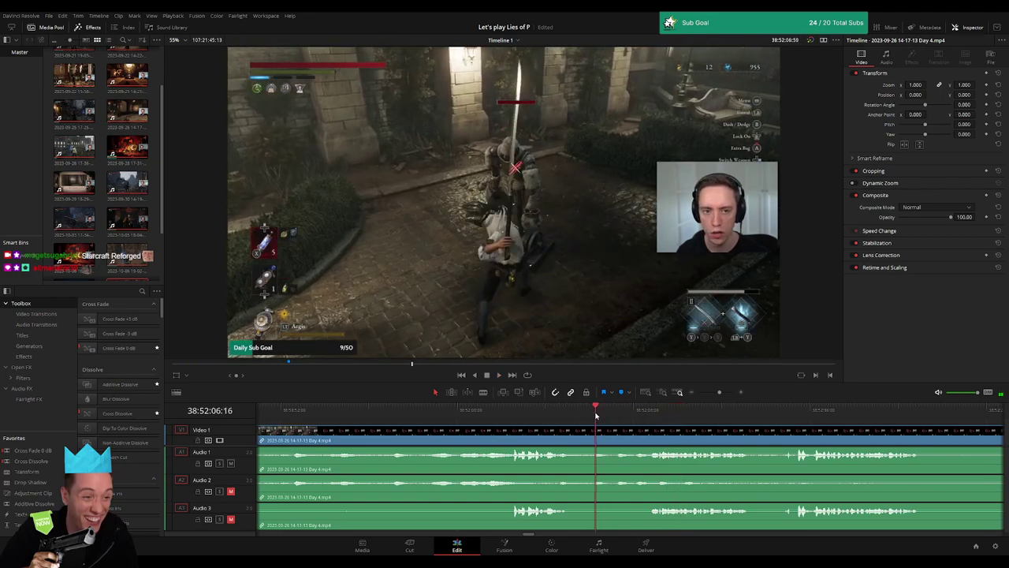
pyautogui.moveTo(595, 415); pyautogui.dragTo(592, 415)
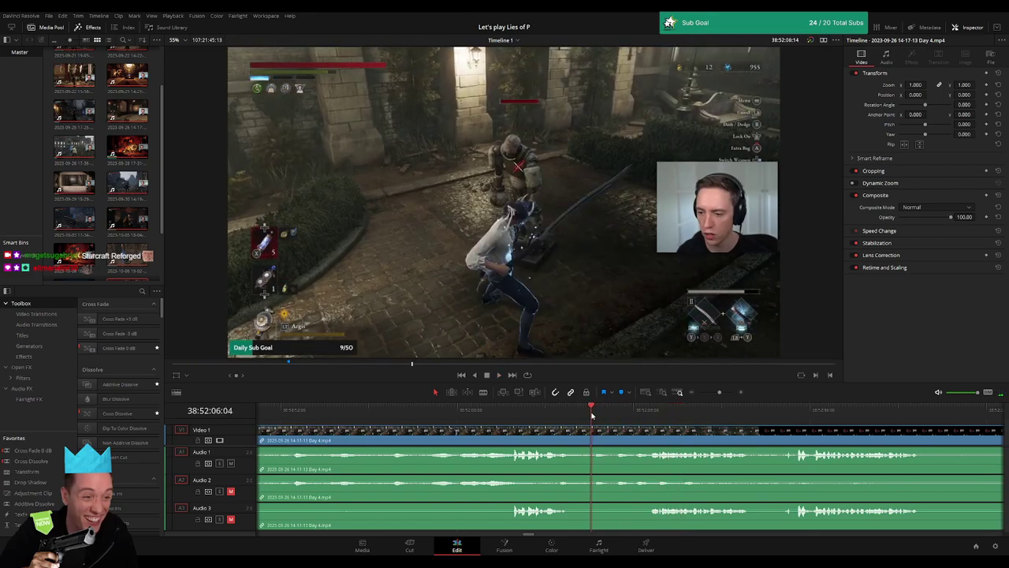
# Blade the clip at 38:52:06 and add short fades at the cut on the audio tracks
pyautogui.press('b')
pyautogui.click(593, 433)
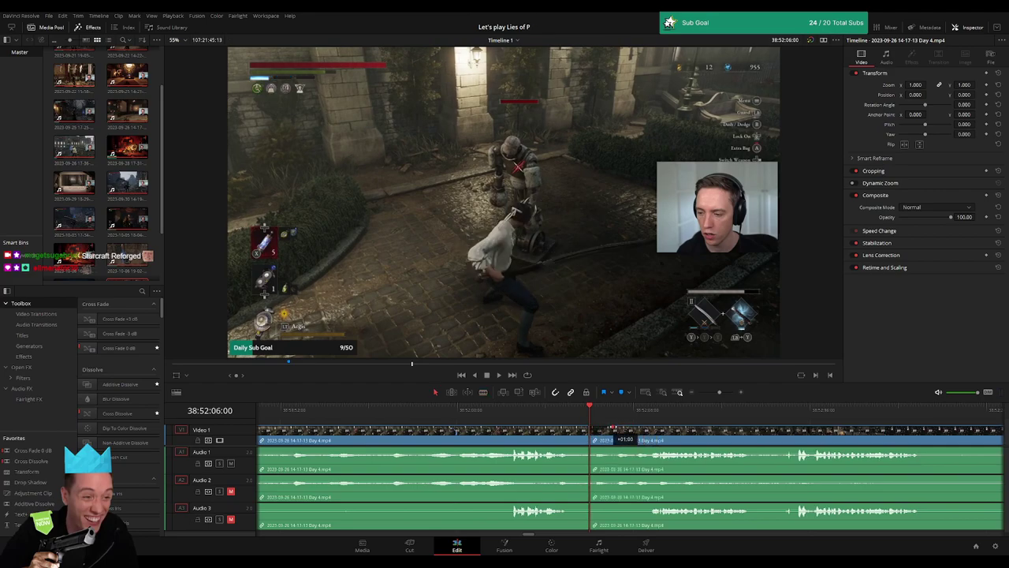
pyautogui.press('/')
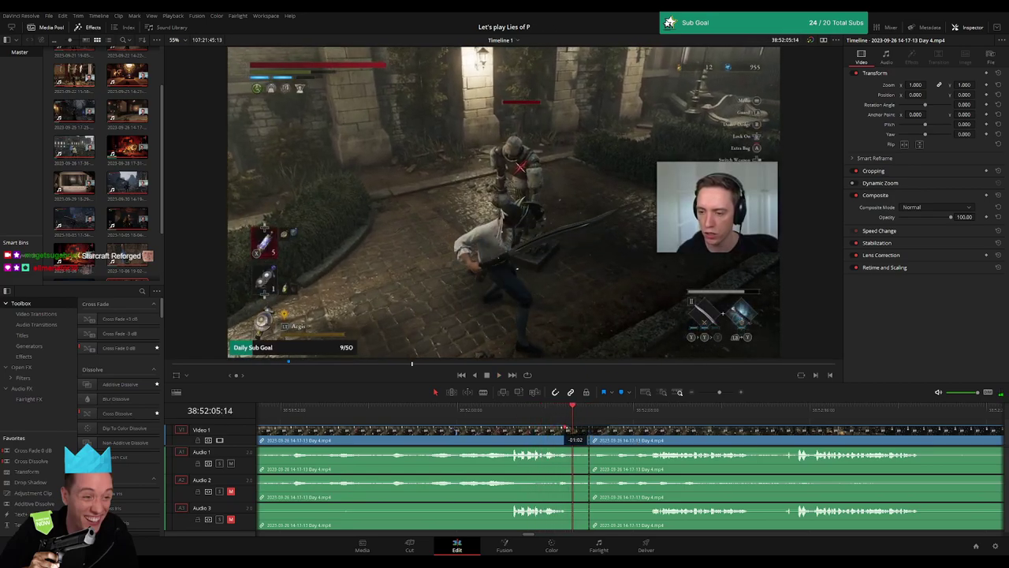
pyautogui.moveTo(566, 430); pyautogui.dragTo(572, 431)
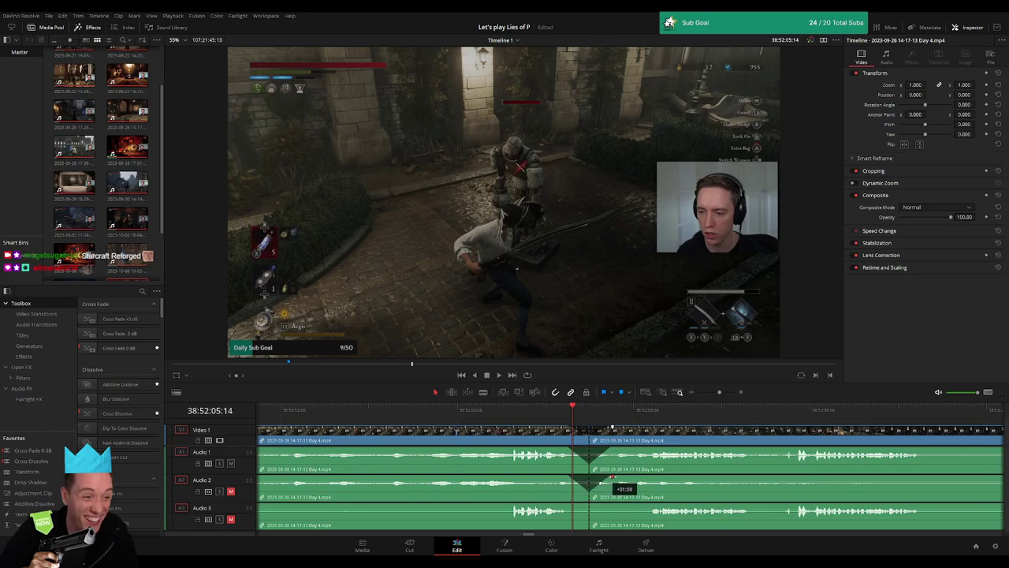
pyautogui.moveTo(587, 505)
pyautogui.mouseDown()
pyautogui.moveTo(565, 505)
pyautogui.moveTo(609, 506)
pyautogui.mouseUp()
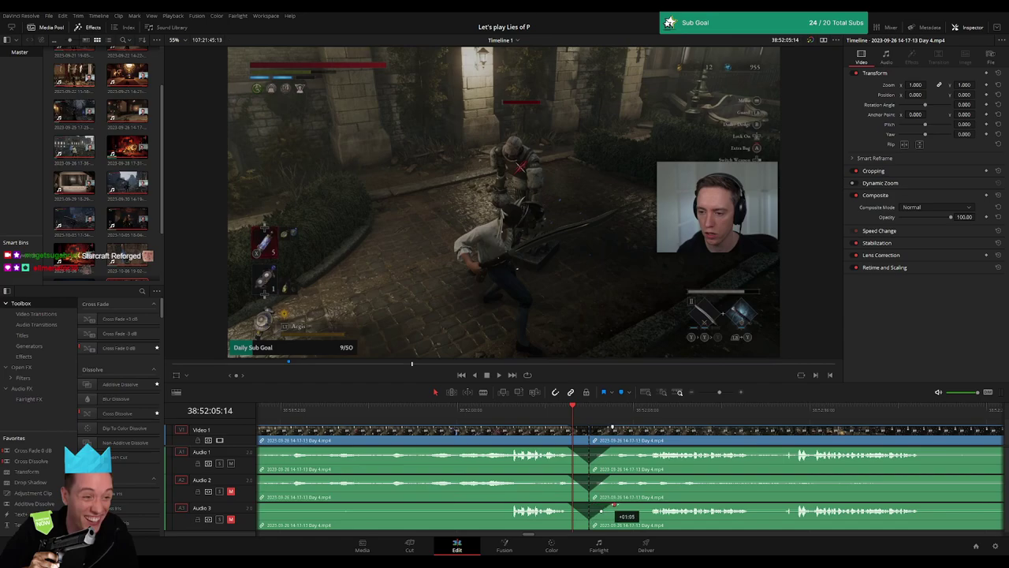
# Delete the unwanted section, leaving a gap, and drop a marker at the playhead
pyautogui.scroll(-3, 711, 402)
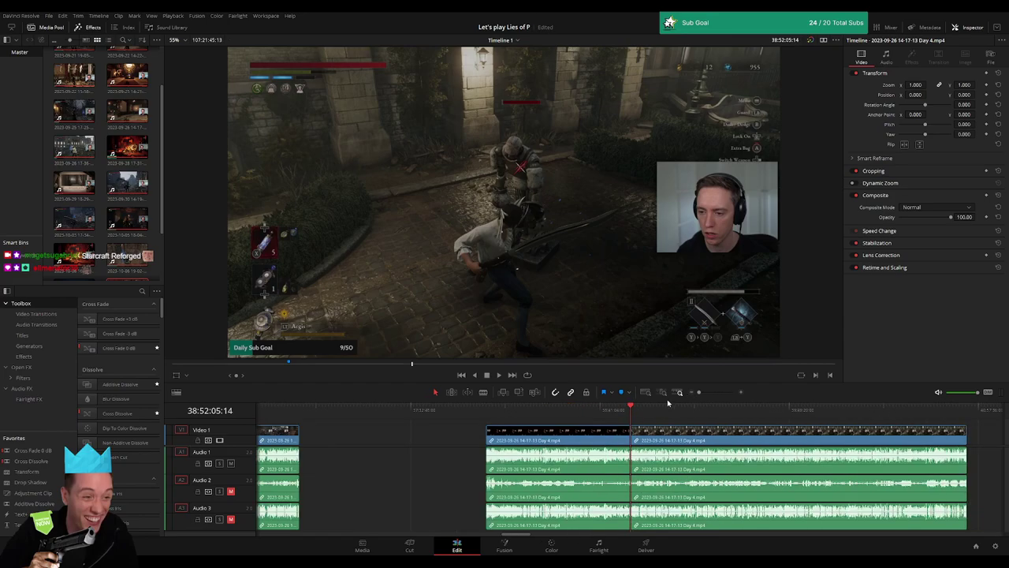
pyautogui.click(330, 411)
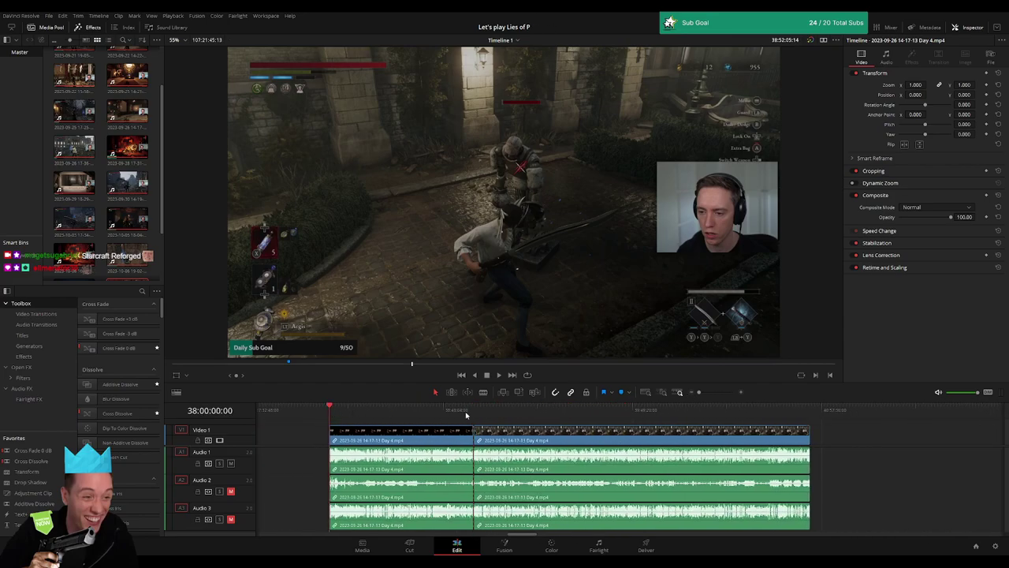
pyautogui.press('BackSpace')
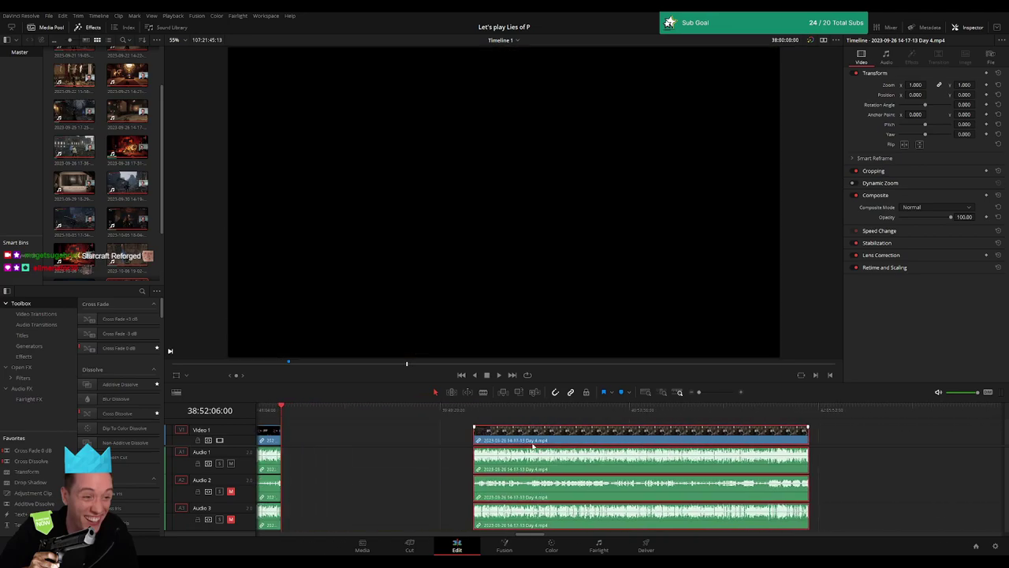
pyautogui.hscroll(-3, 520, 432)
pyautogui.press('m')
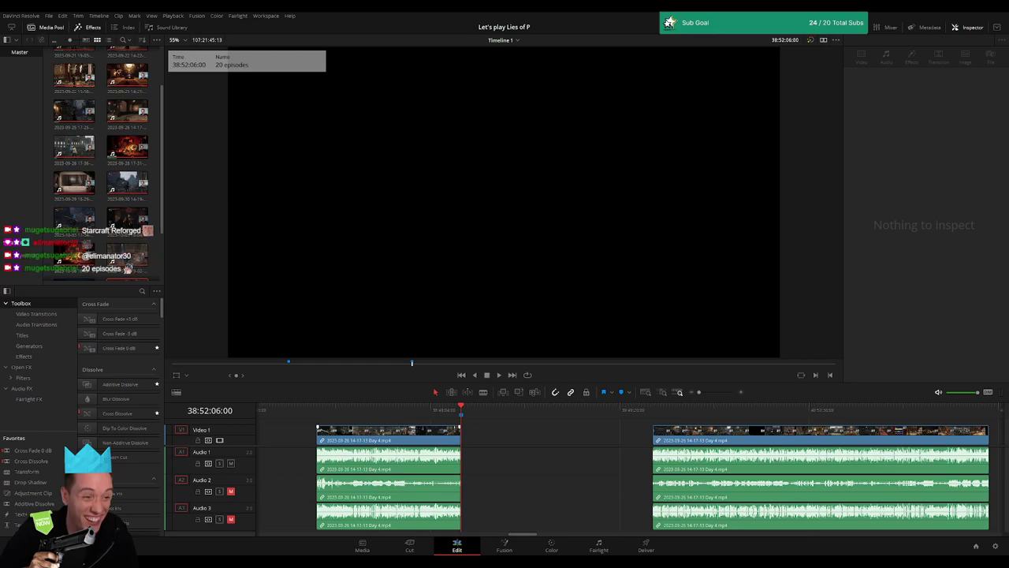
# Slide the later clip left to start at 40:00:00:00, closing the gap, and play it
pyautogui.hscroll(3, 535, 446)
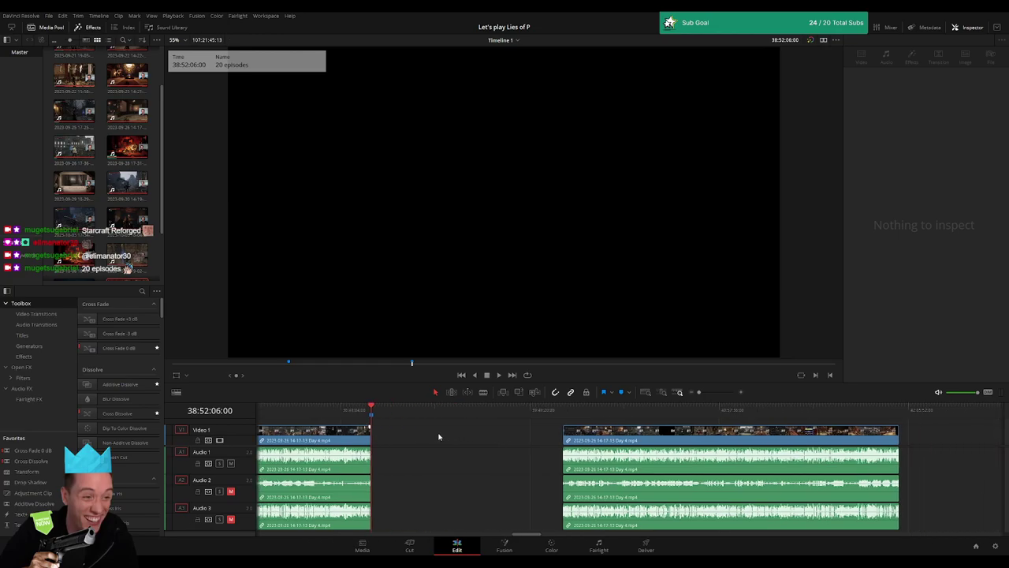
pyautogui.moveTo(373, 410); pyautogui.dragTo(563, 416)
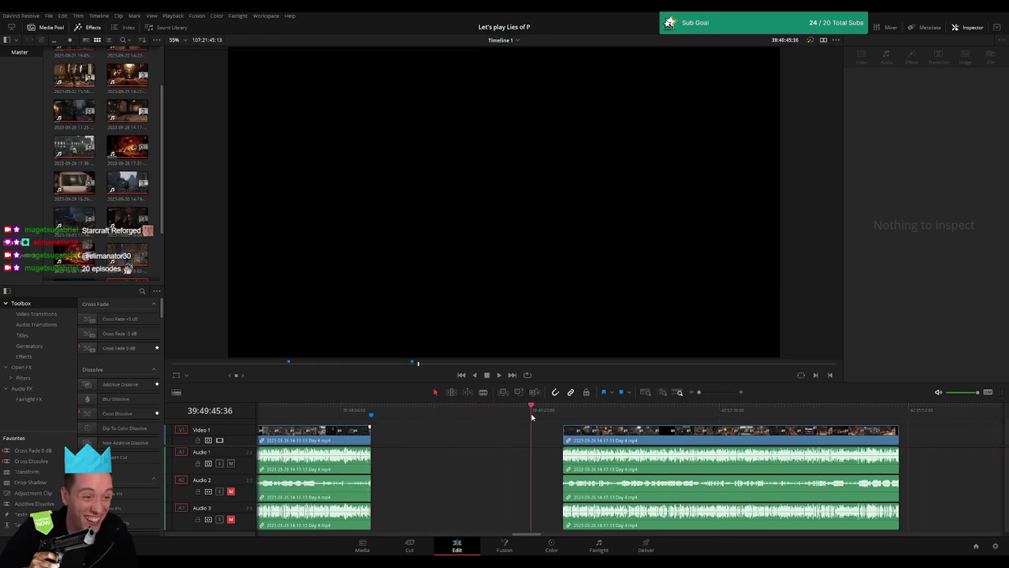
pyautogui.moveTo(698, 391); pyautogui.dragTo(710, 392)
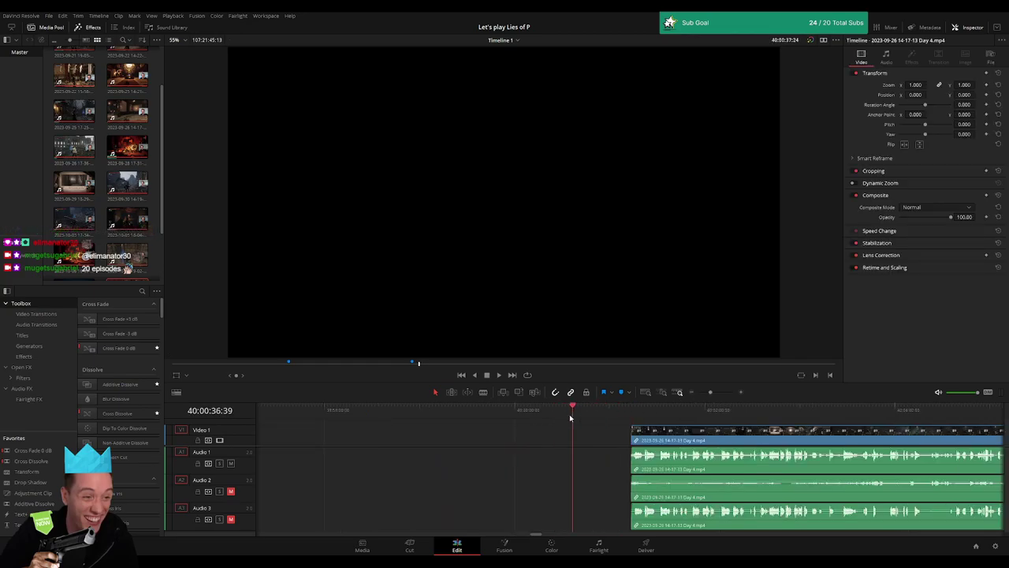
pyautogui.click(517, 425)
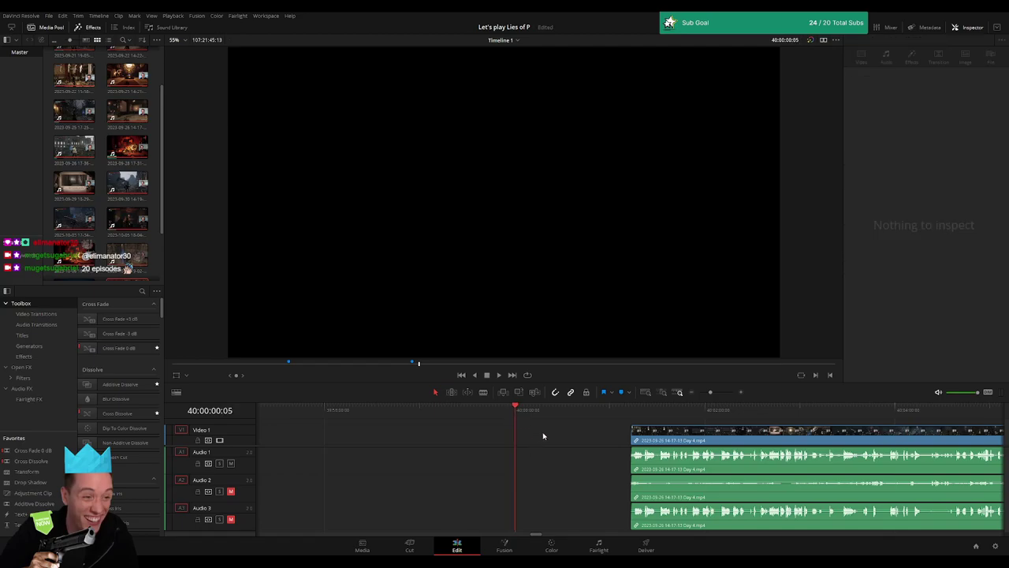
pyautogui.moveTo(693, 444); pyautogui.dragTo(579, 443)
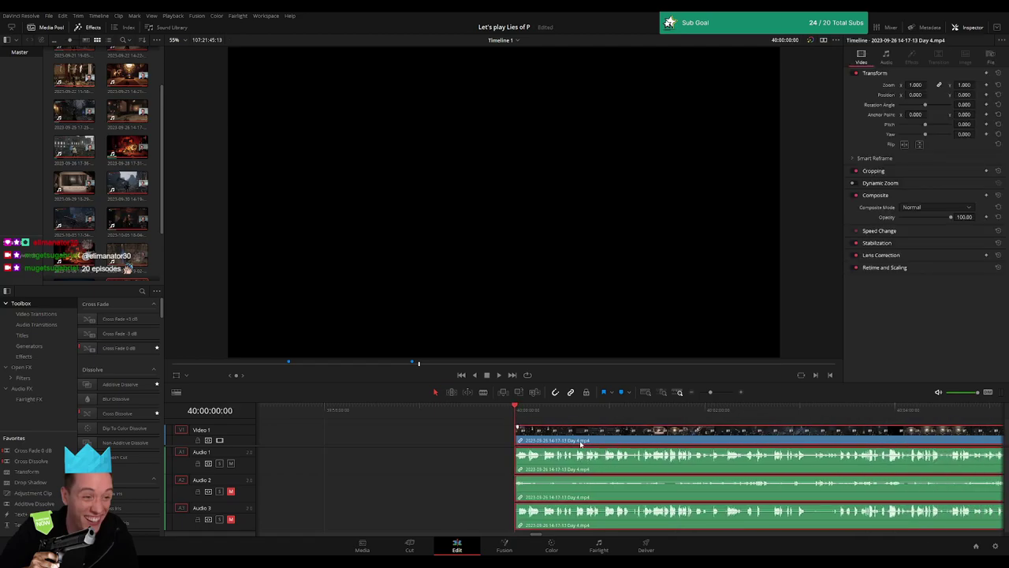
pyautogui.press('space')
# Zoom in and scrub ahead through the equipment and weapon-handle menu footage
pyautogui.click(478, 444)
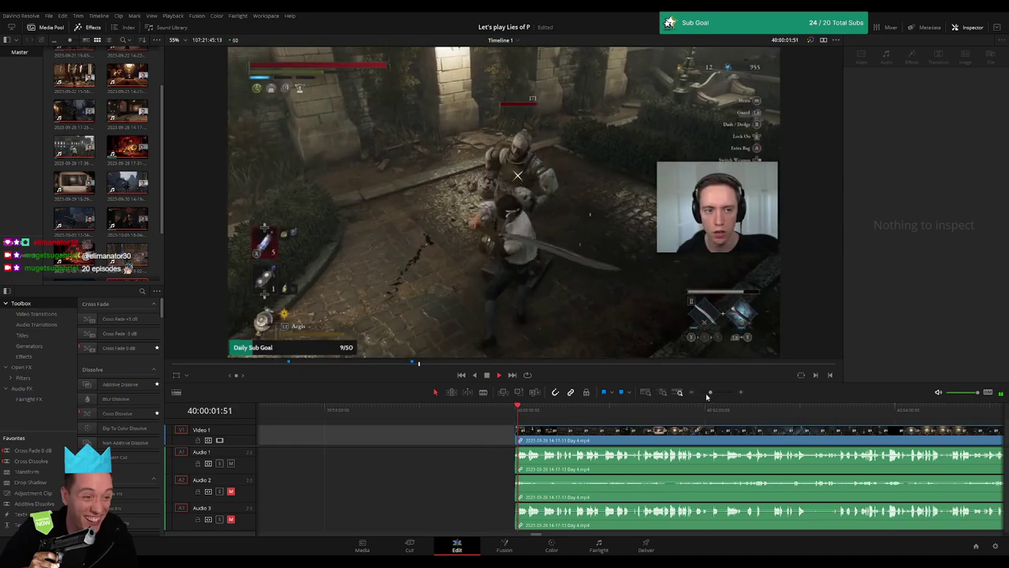
pyautogui.moveTo(709, 392); pyautogui.dragTo(699, 392)
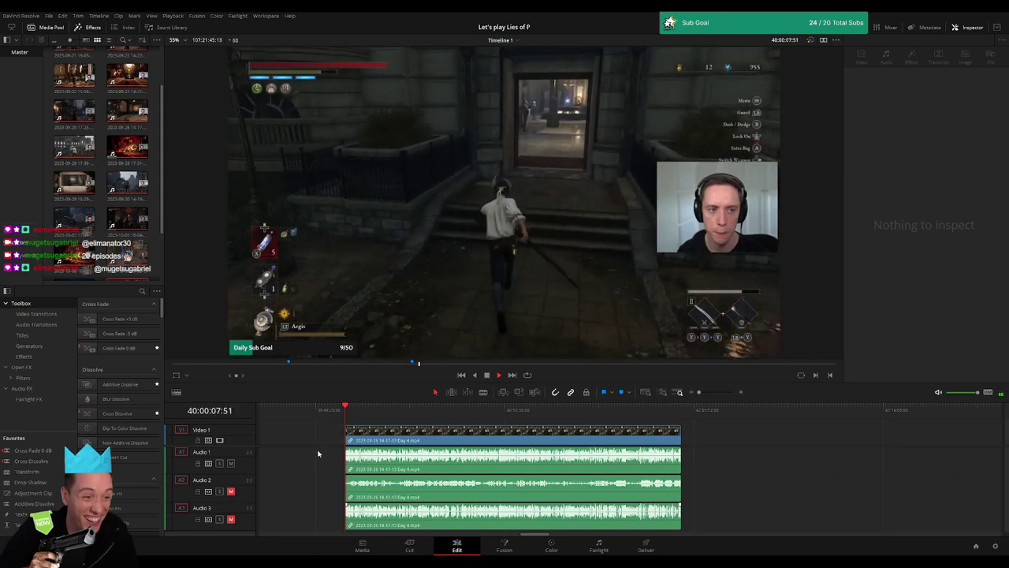
pyautogui.moveTo(699, 392); pyautogui.dragTo(718, 391)
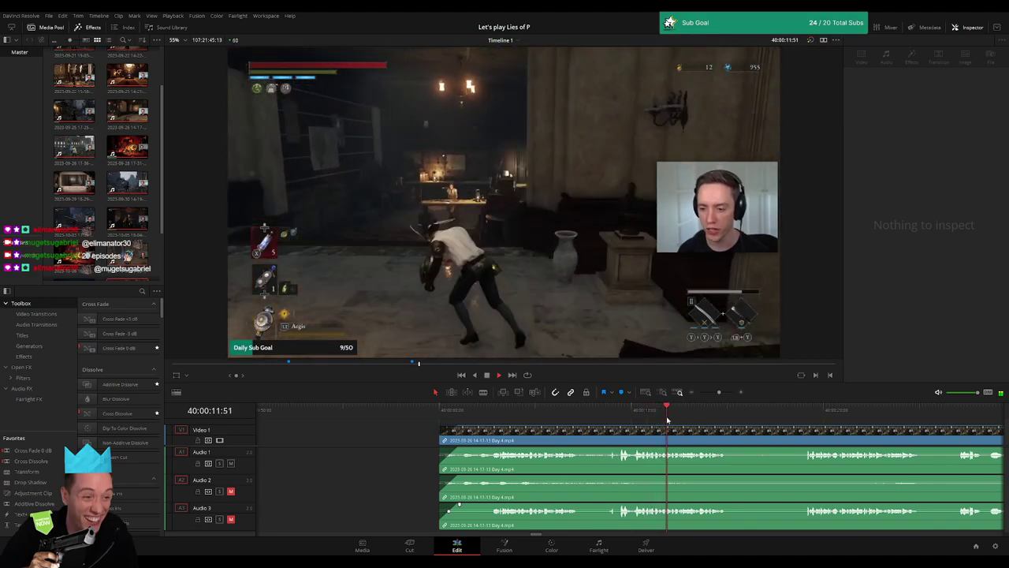
pyautogui.click(812, 411)
pyautogui.hscroll(5, 750, 441)
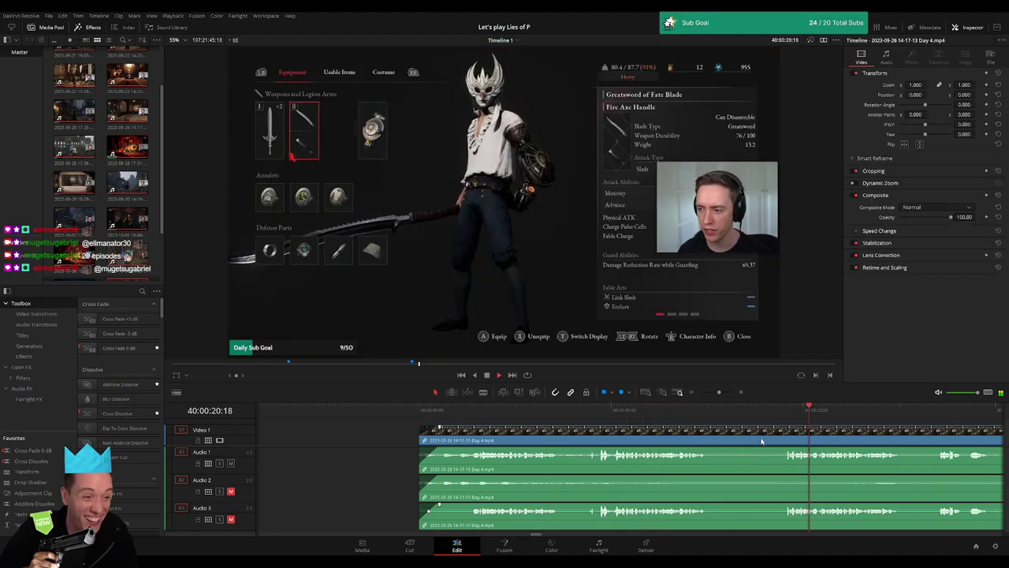
pyautogui.click(660, 411)
pyautogui.click(747, 411)
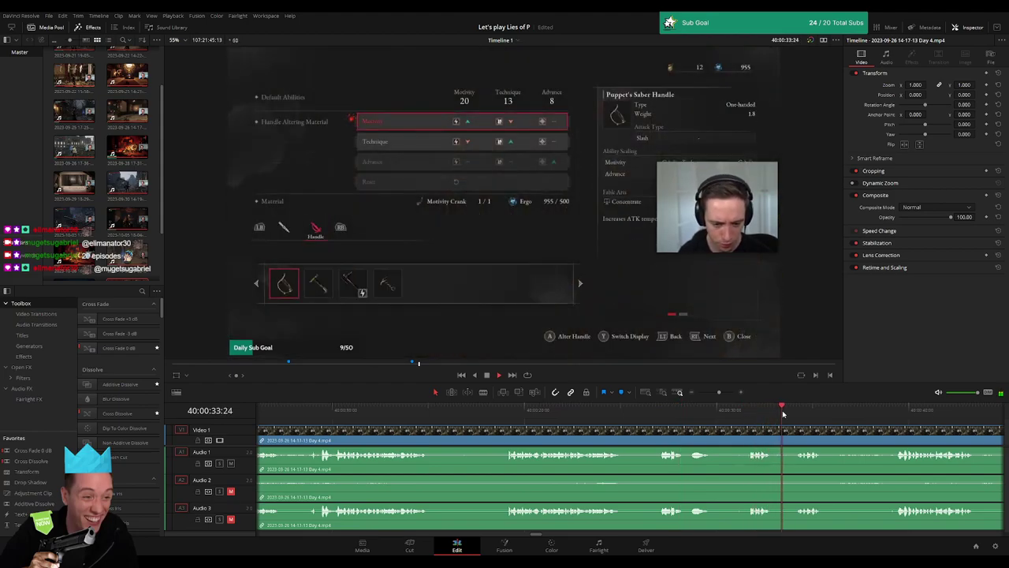
pyautogui.moveTo(721, 395); pyautogui.dragTo(717, 395)
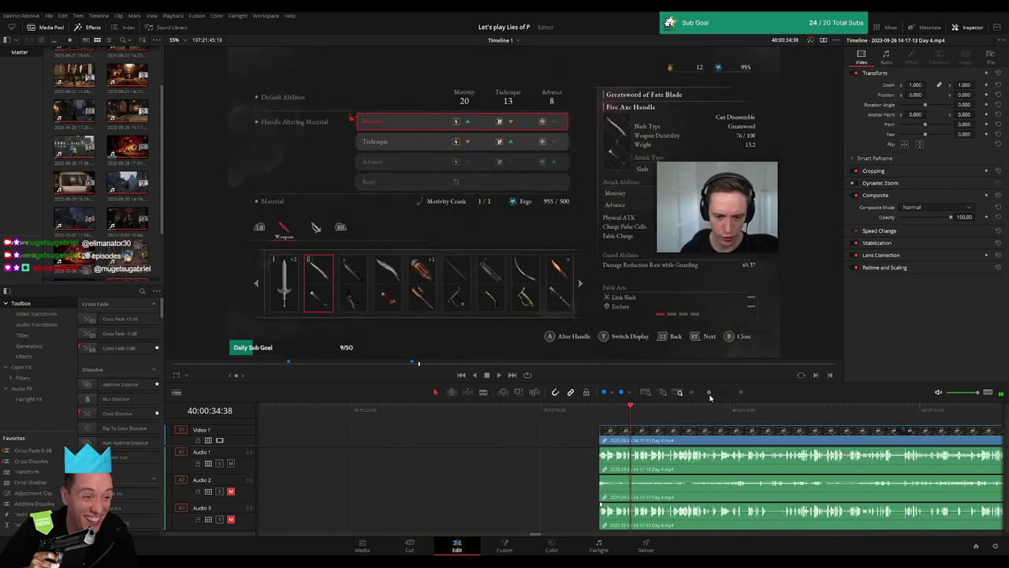
# Park the playhead at 40:00:18:58 and delete the menu footage up to it
pyautogui.click(669, 412)
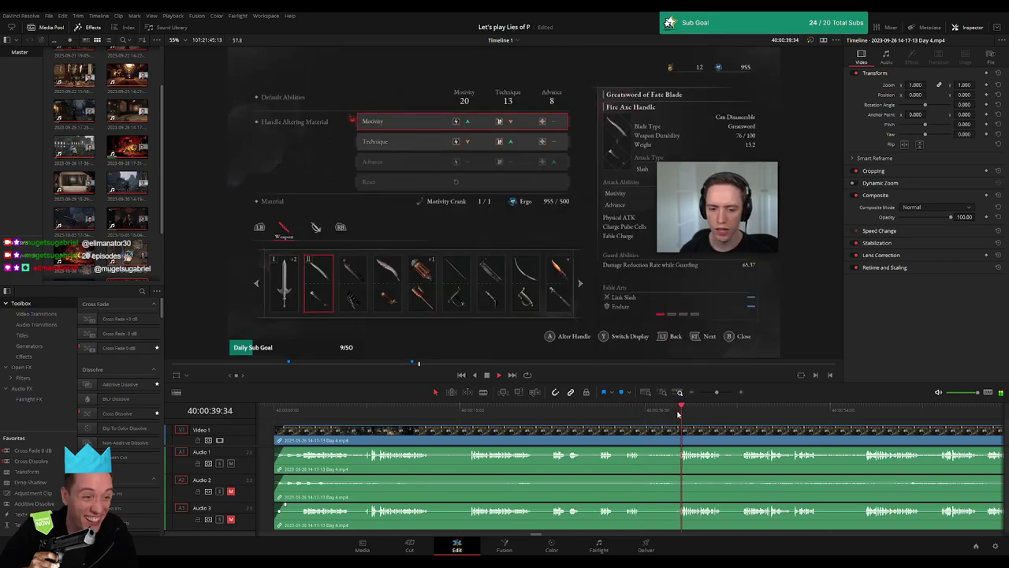
pyautogui.click(549, 412)
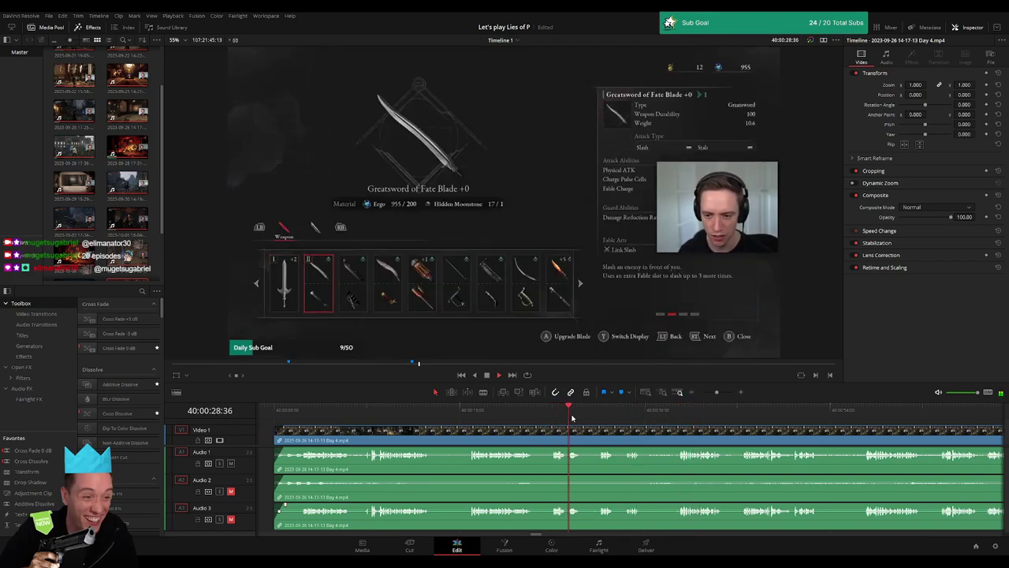
pyautogui.click(468, 418)
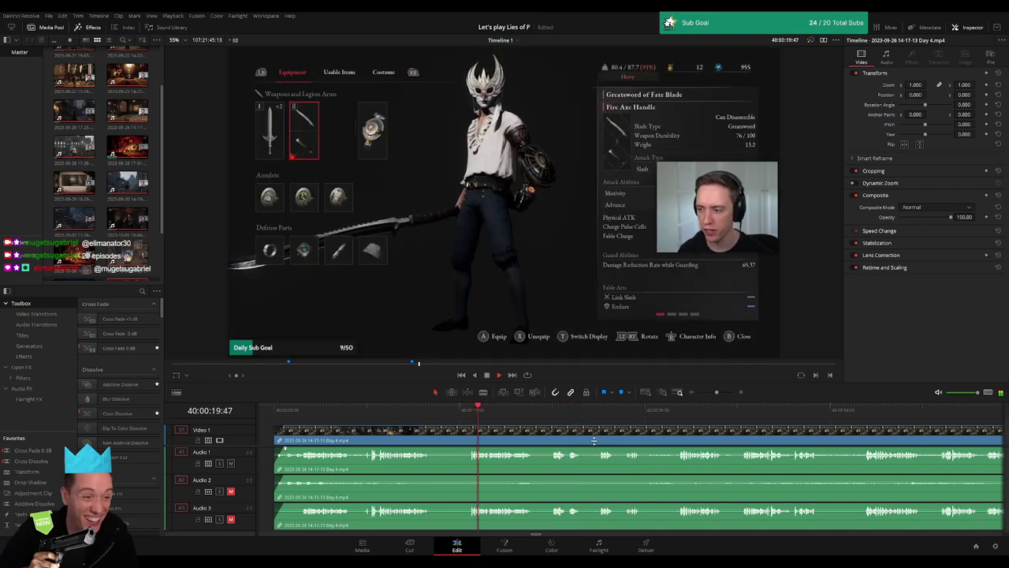
pyautogui.hscroll(-3, 528, 418)
pyautogui.click(586, 411)
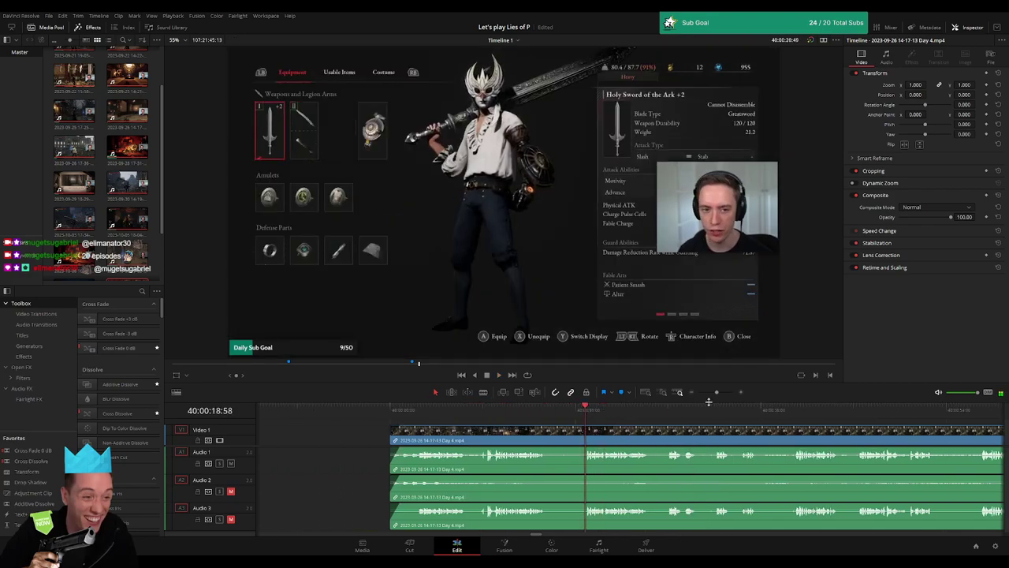
pyautogui.press('Delete')
pyautogui.hscroll(-1, 686, 422)
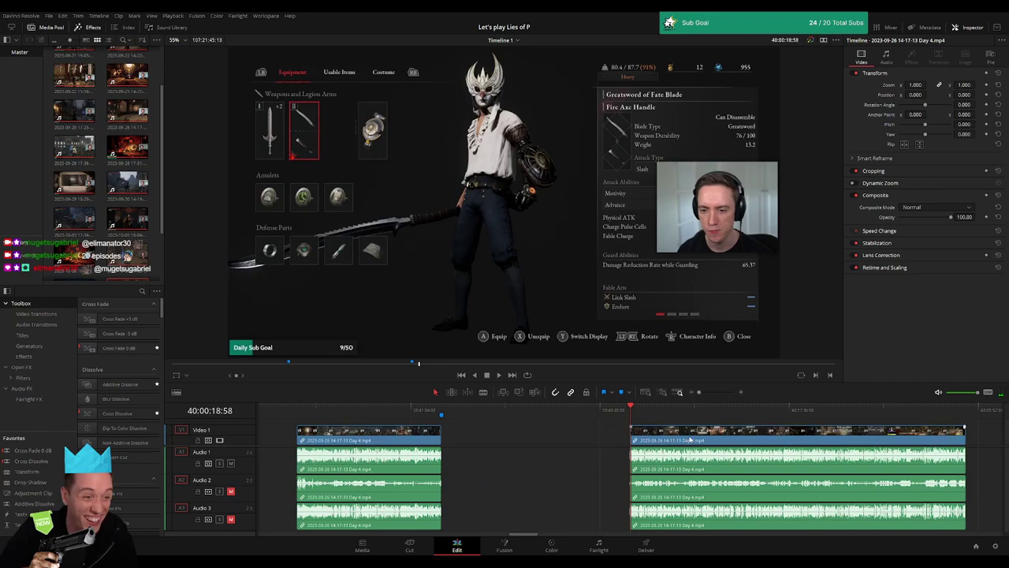
# Slide the later clip left against the earlier one and play back the join
pyautogui.moveTo(690, 440); pyautogui.dragTo(501, 440)
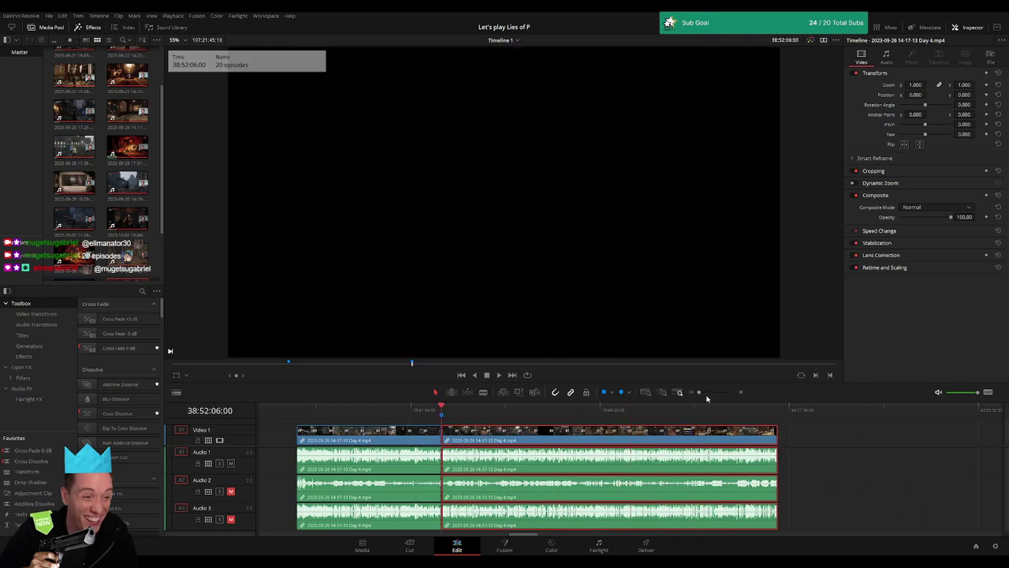
pyautogui.moveTo(700, 393); pyautogui.dragTo(717, 393)
pyautogui.press('space')
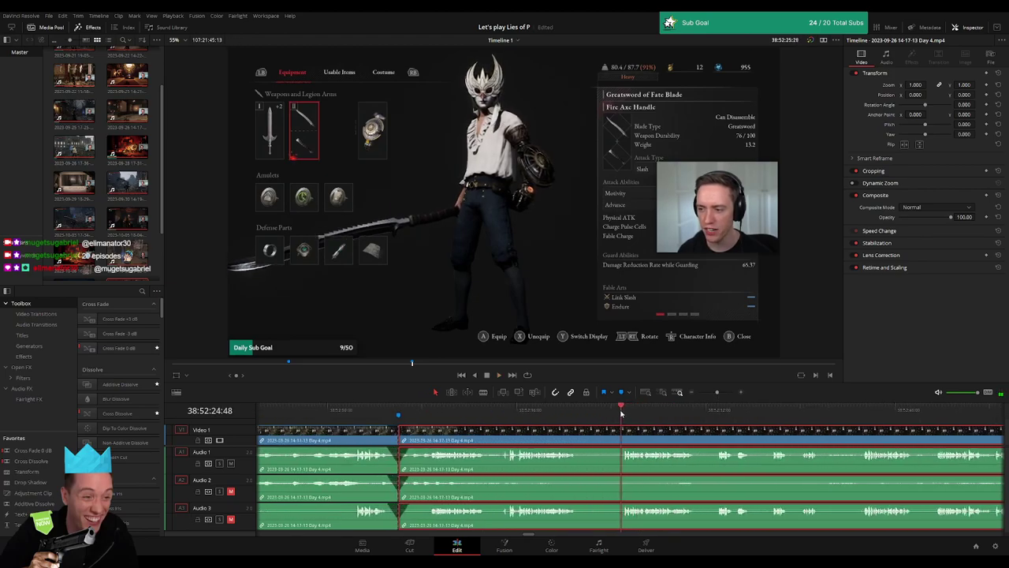
pyautogui.moveTo(624, 412); pyautogui.dragTo(613, 413)
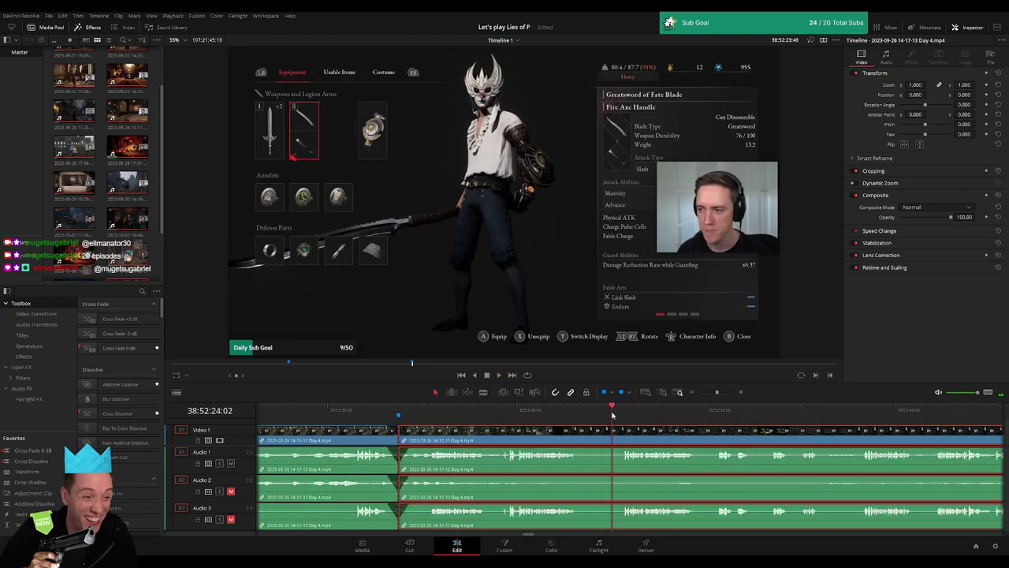
# Ripple delete the menu clip between the two cuts so the rest closes up
pyautogui.click(403, 435)
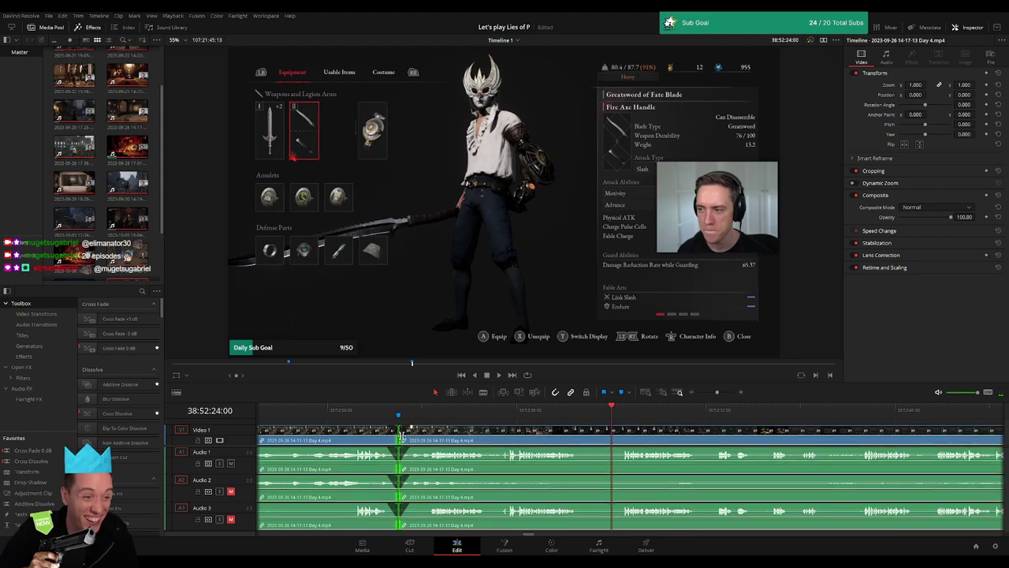
pyautogui.press('BackSpace')
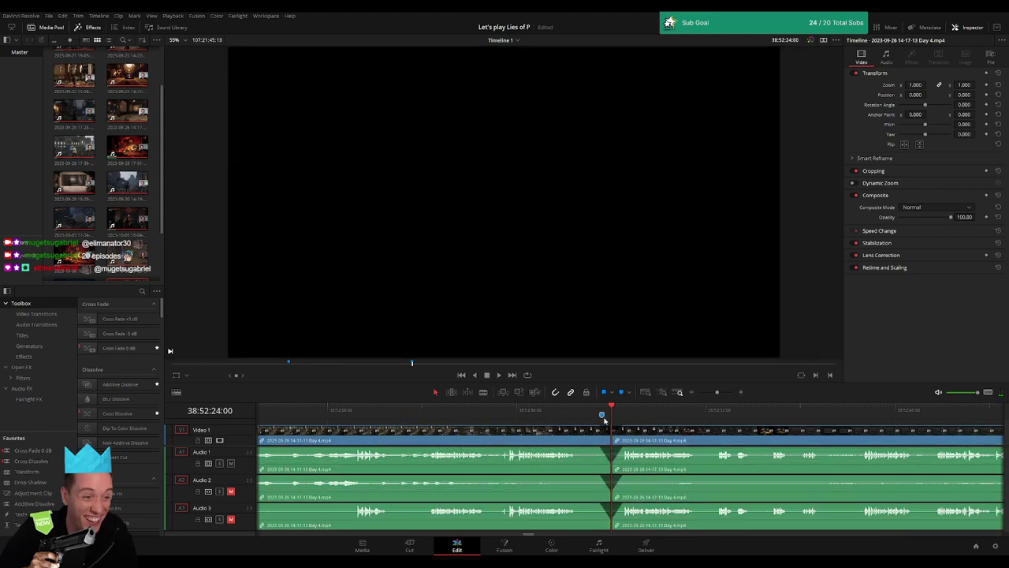
pyautogui.moveTo(717, 392); pyautogui.dragTo(699, 392)
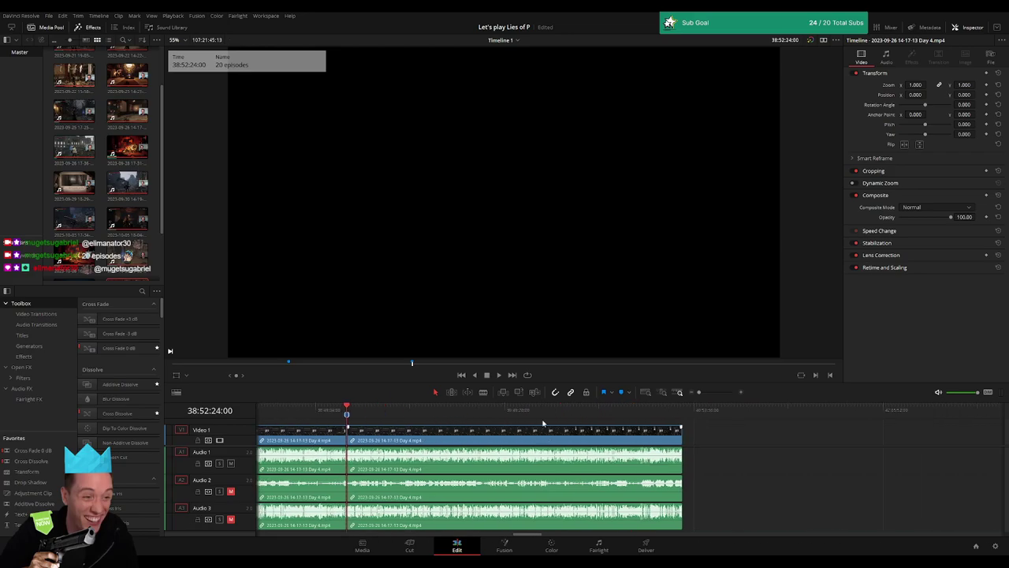
# Undo the last edit and zoom in on the start of the timeline
pyautogui.hotkey('ctrl', 'z')
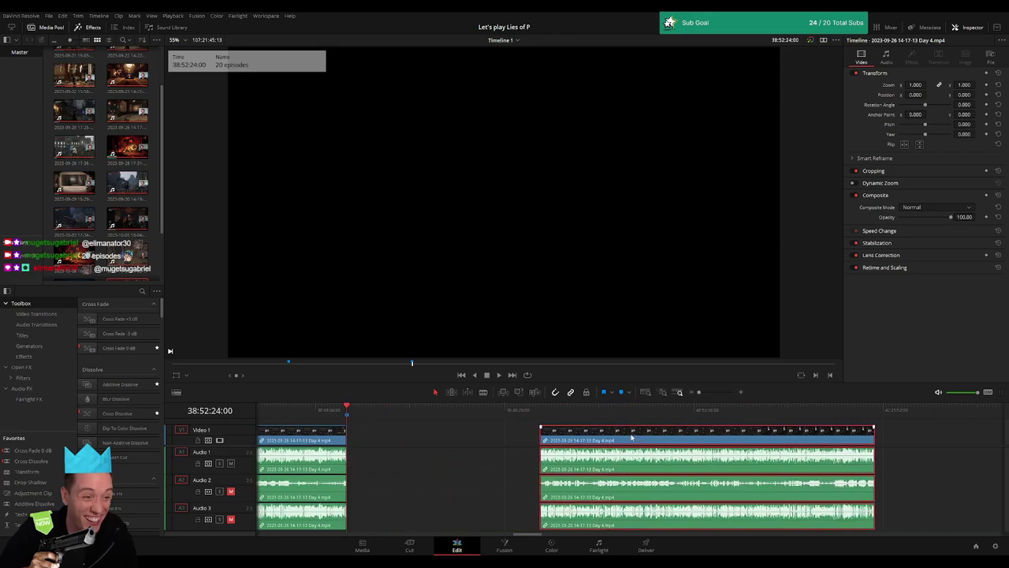
pyautogui.moveTo(425, 414); pyautogui.dragTo(523, 413)
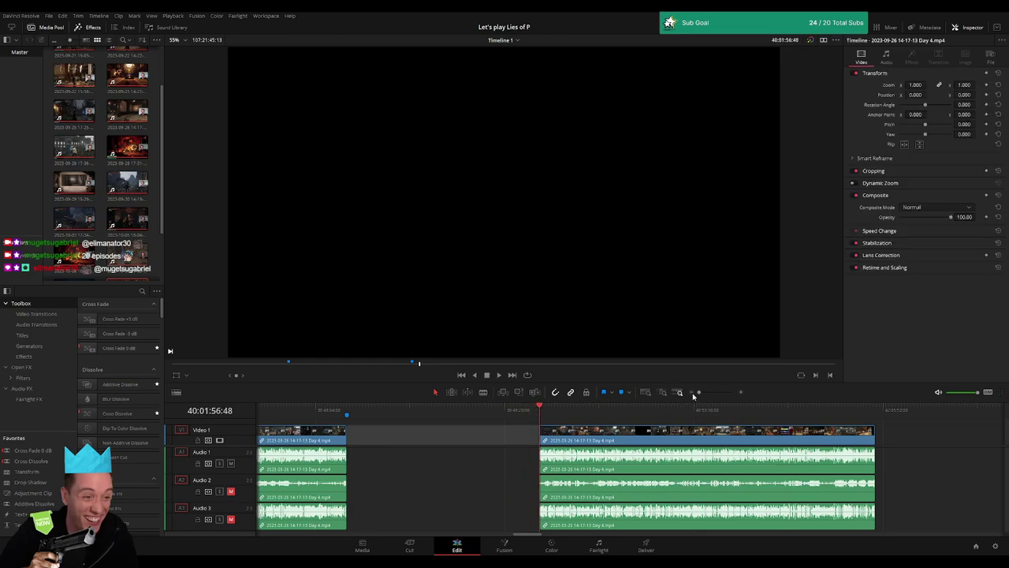
pyautogui.moveTo(699, 392); pyautogui.dragTo(710, 392)
pyautogui.moveTo(592, 411); pyautogui.dragTo(548, 414)
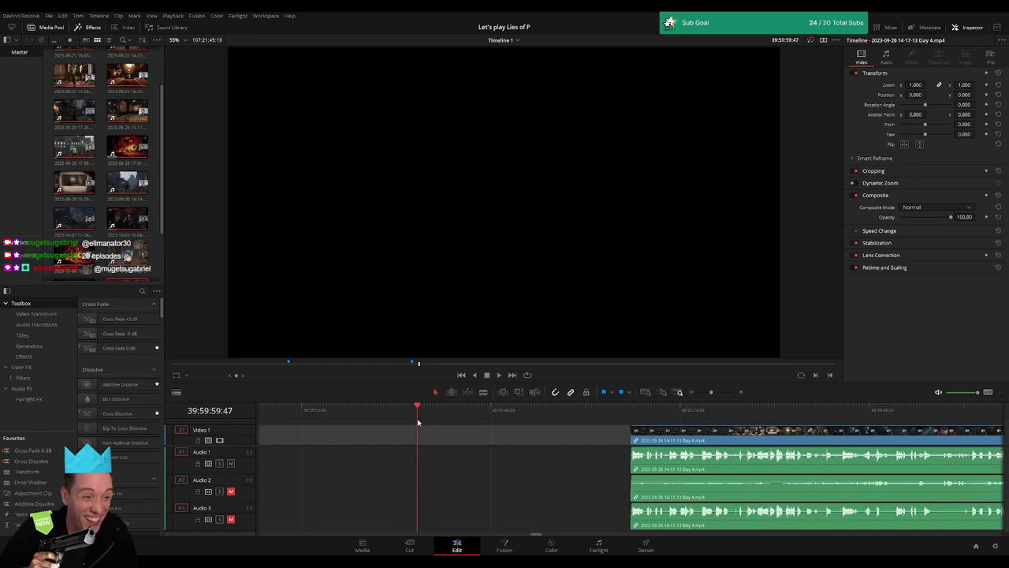
pyautogui.click(453, 433)
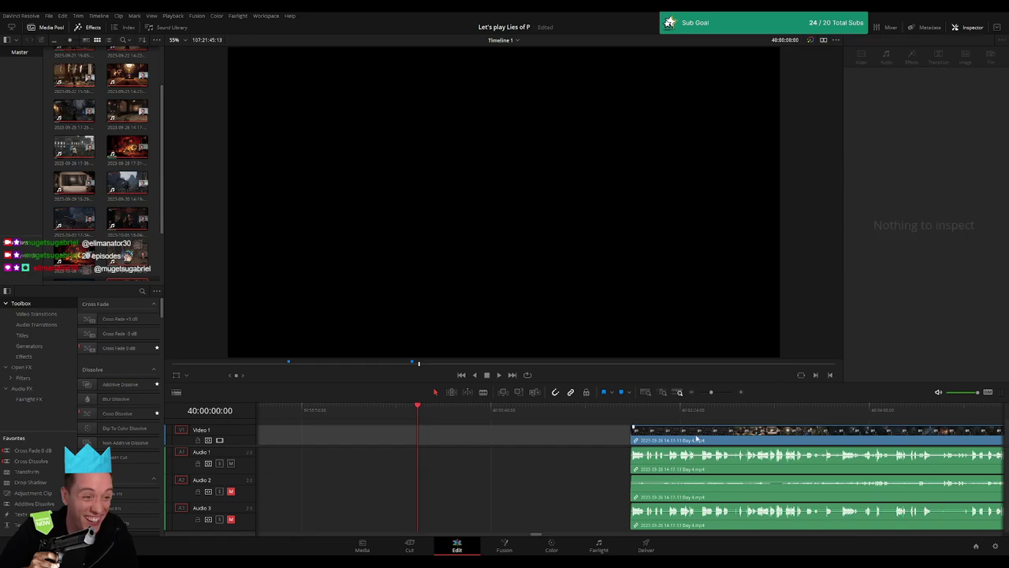
# Slide the clip left to start at 40:00:00:00 and play it back
pyautogui.moveTo(697, 439); pyautogui.dragTo(484, 438)
pyautogui.press('space')
pyautogui.click(455, 425)
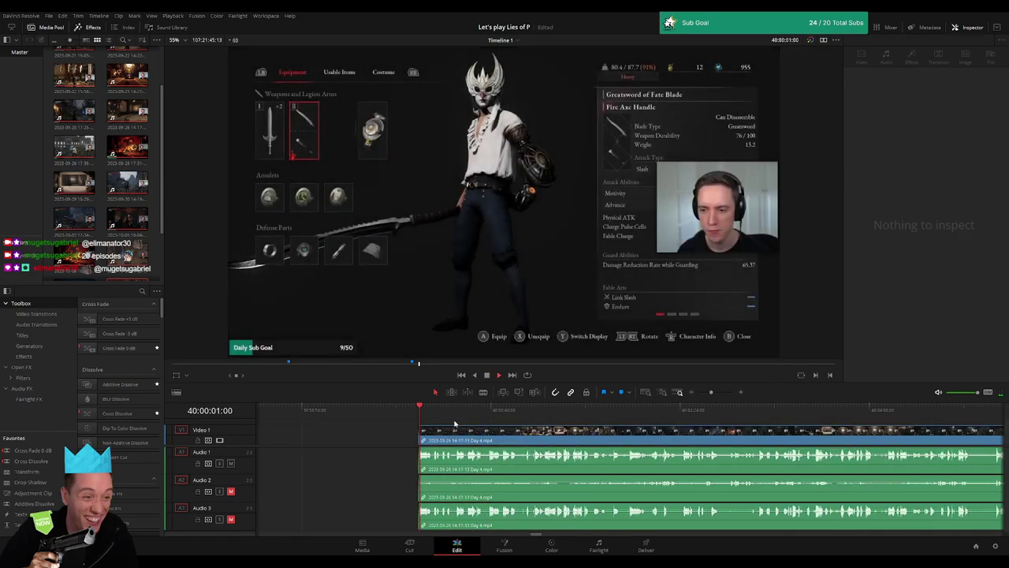
pyautogui.scroll(-1, 465, 426)
pyautogui.scroll(-1, 472, 427)
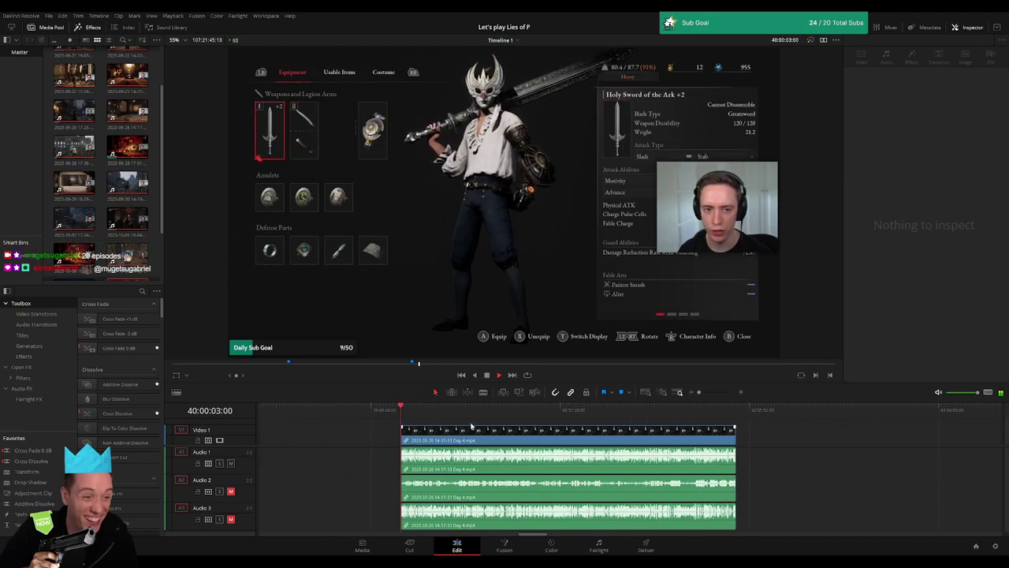
pyautogui.hscroll(-3, 481, 430)
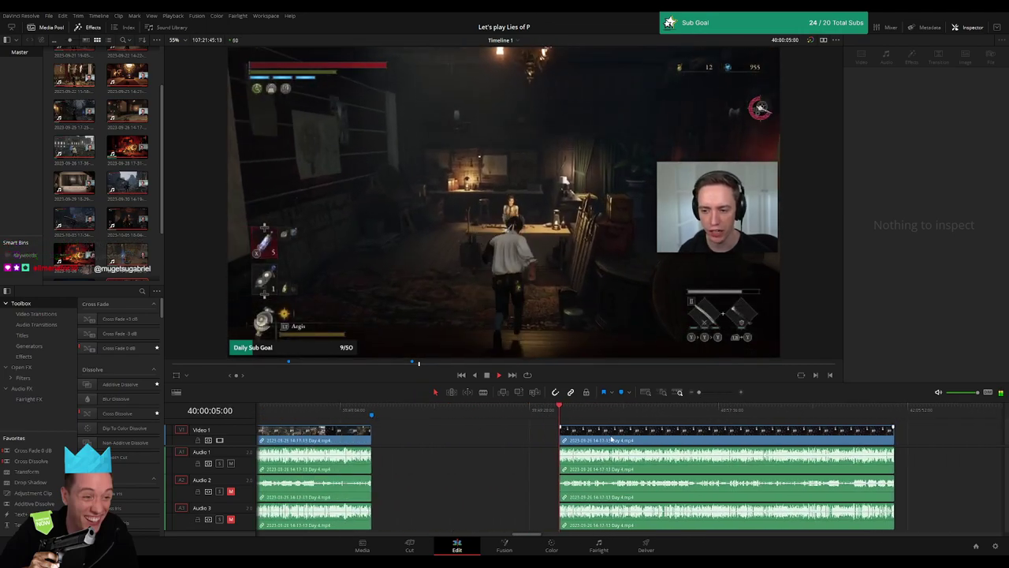
pyautogui.hscroll(2, 612, 440)
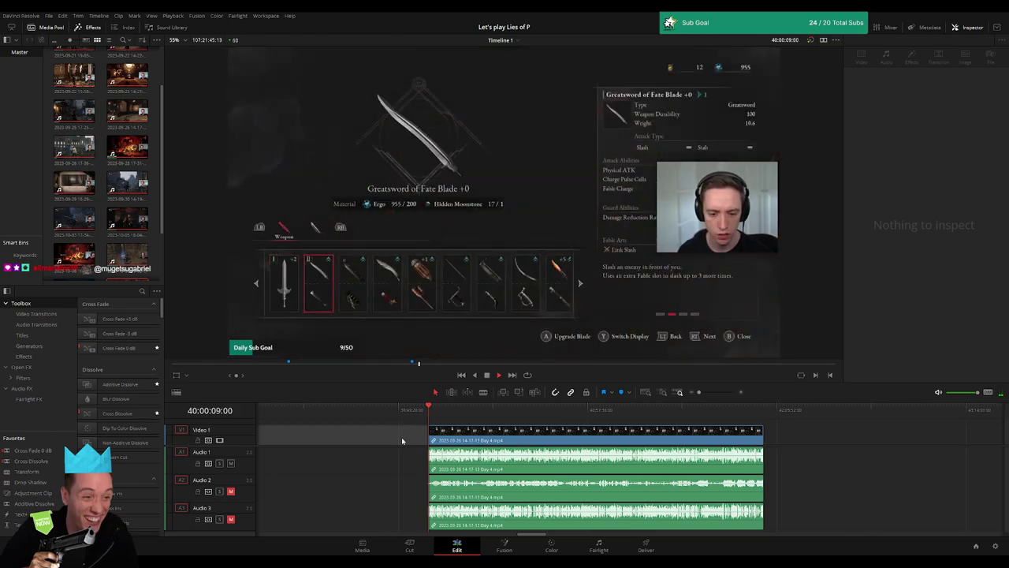
pyautogui.hscroll(2, 402, 435)
# Scrub forward to around 40:51:12:00 and the staircase scene, zooming in
pyautogui.click(372, 412)
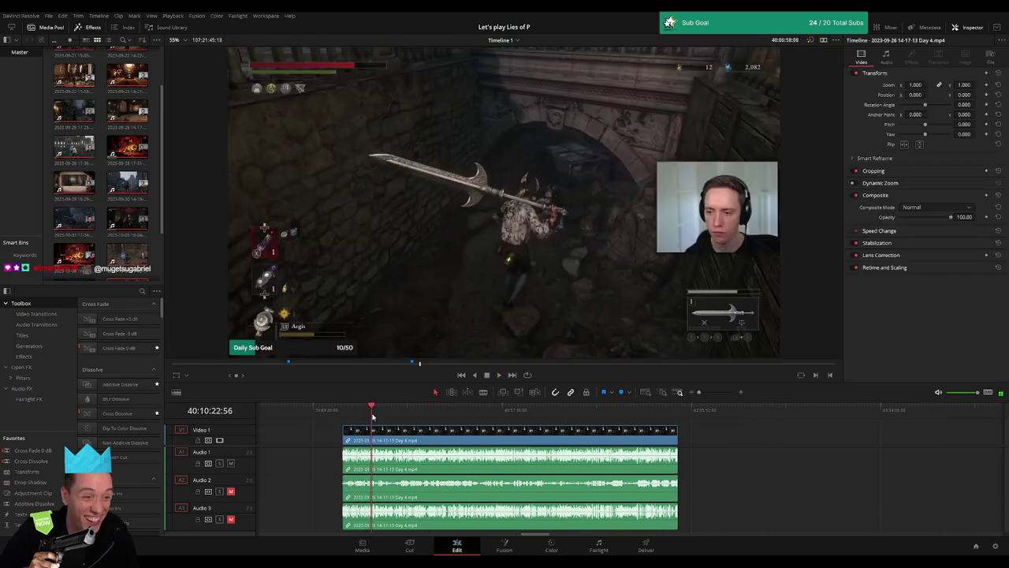
pyautogui.moveTo(373, 417); pyautogui.dragTo(498, 418)
pyautogui.press('space')
pyautogui.moveTo(698, 392); pyautogui.dragTo(718, 391)
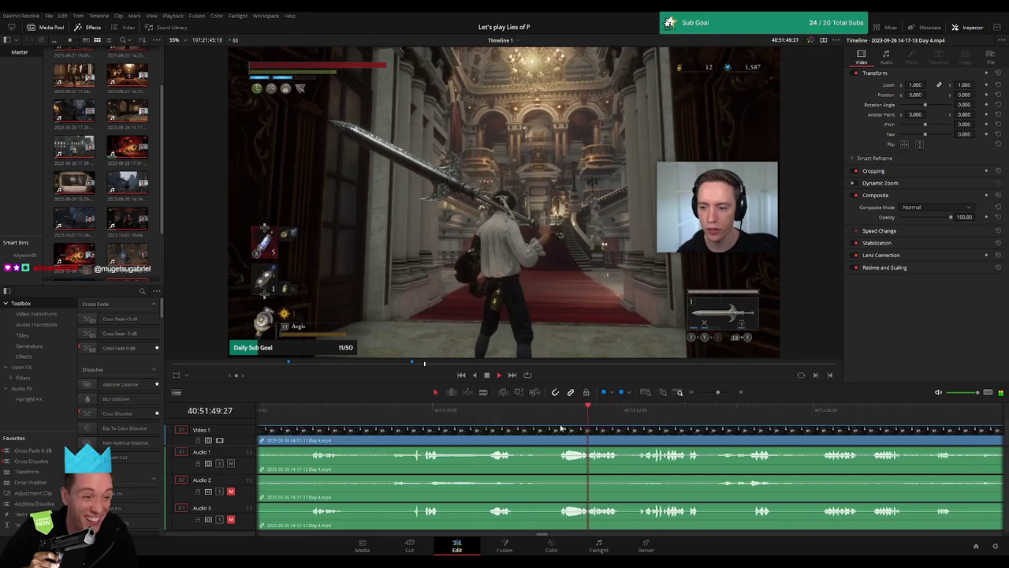
pyautogui.moveTo(561, 428); pyautogui.dragTo(742, 441)
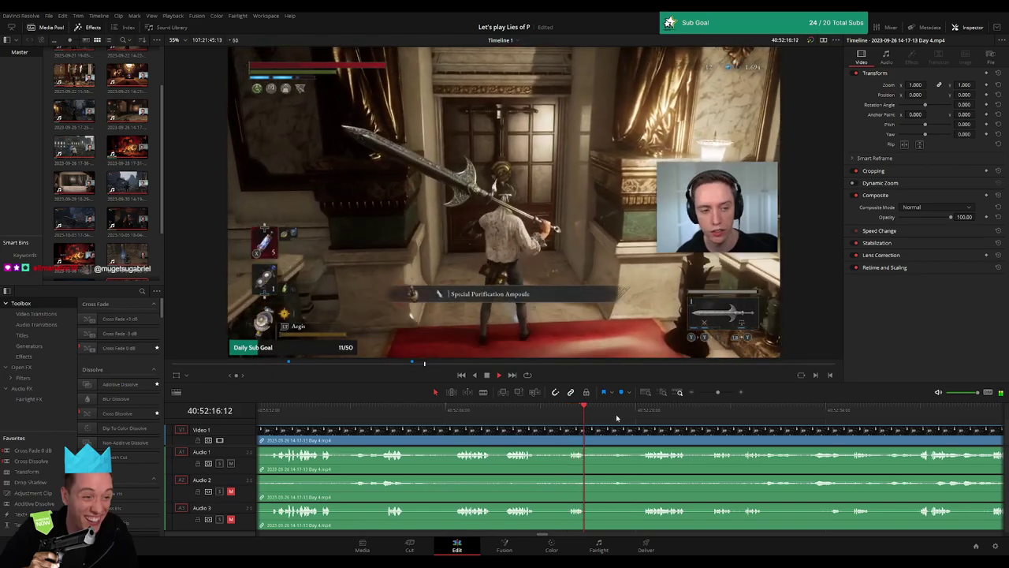
# Park the playhead at 40:52:20:00 and split all tracks there with Ctrl+B
pyautogui.click(639, 411)
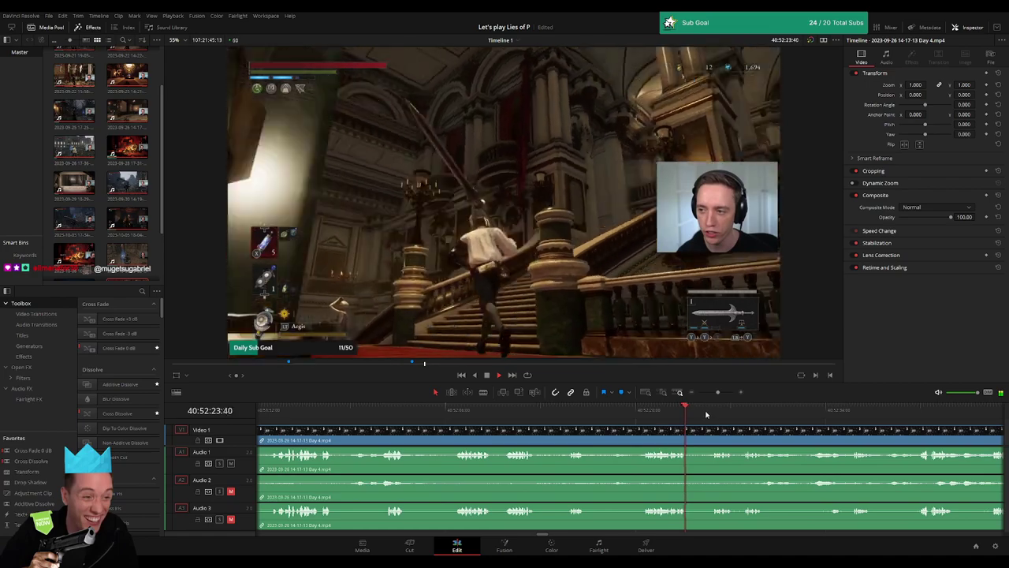
pyautogui.click(712, 410)
pyautogui.click(743, 410)
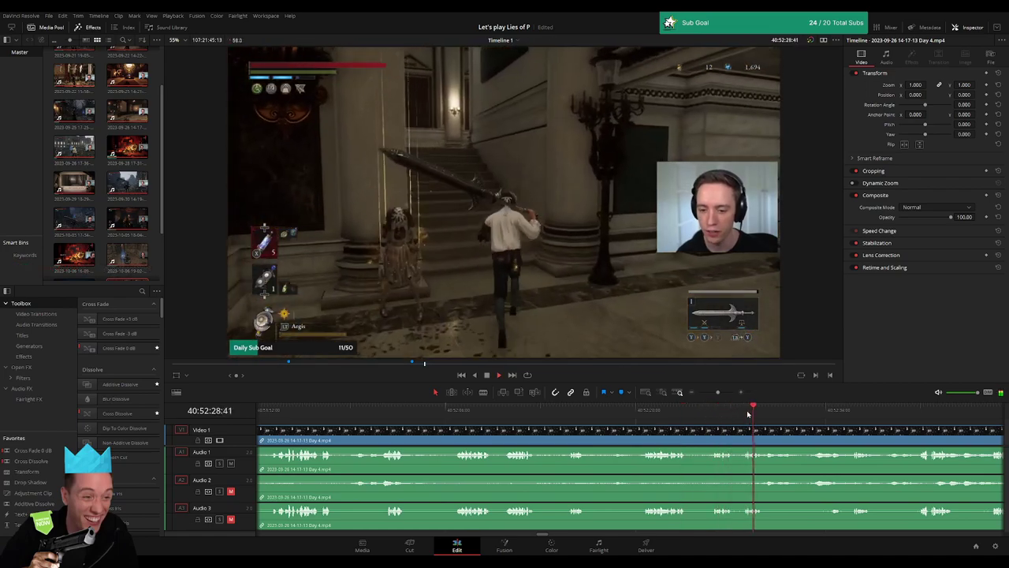
pyautogui.moveTo(718, 392); pyautogui.dragTo(726, 393)
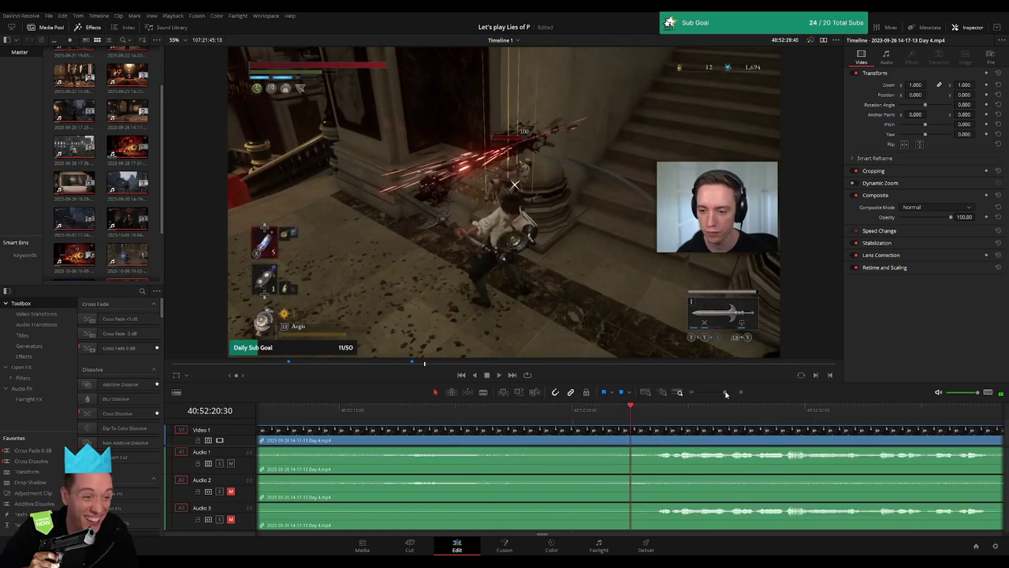
pyautogui.click(660, 411)
pyautogui.moveTo(660, 416); pyautogui.dragTo(567, 426)
pyautogui.hotkey('ctrl', 'b')
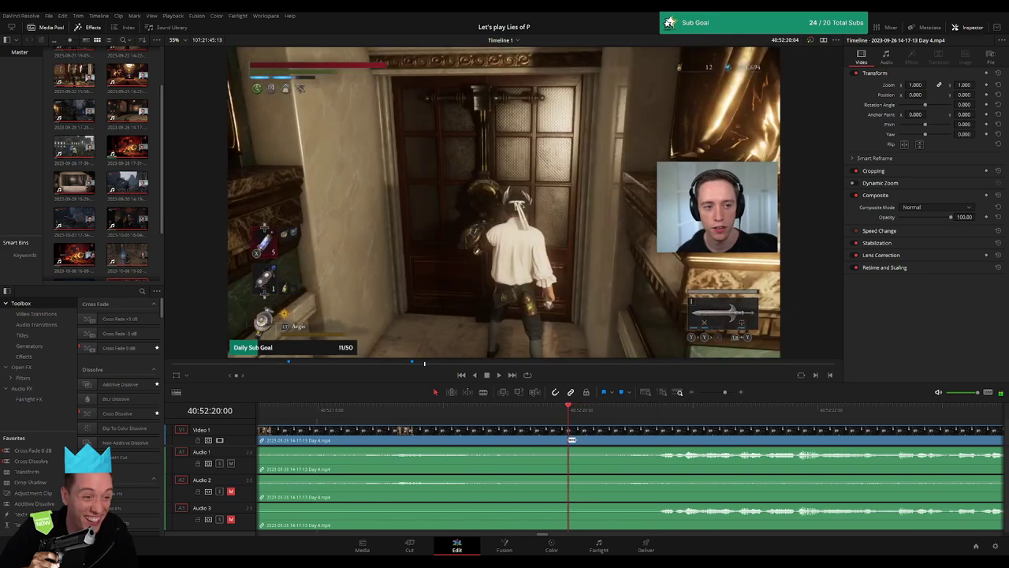
# Close the gap at the cut and trim the edit point slightly earlier
pyautogui.moveTo(647, 440); pyautogui.dragTo(702, 439)
pyautogui.moveTo(725, 392); pyautogui.dragTo(723, 393)
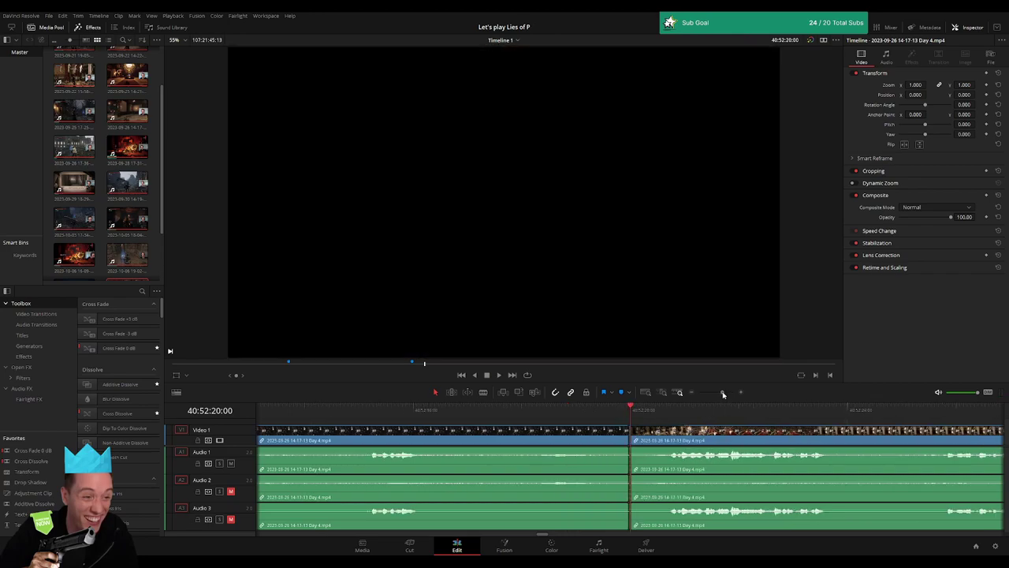
pyautogui.click(628, 427)
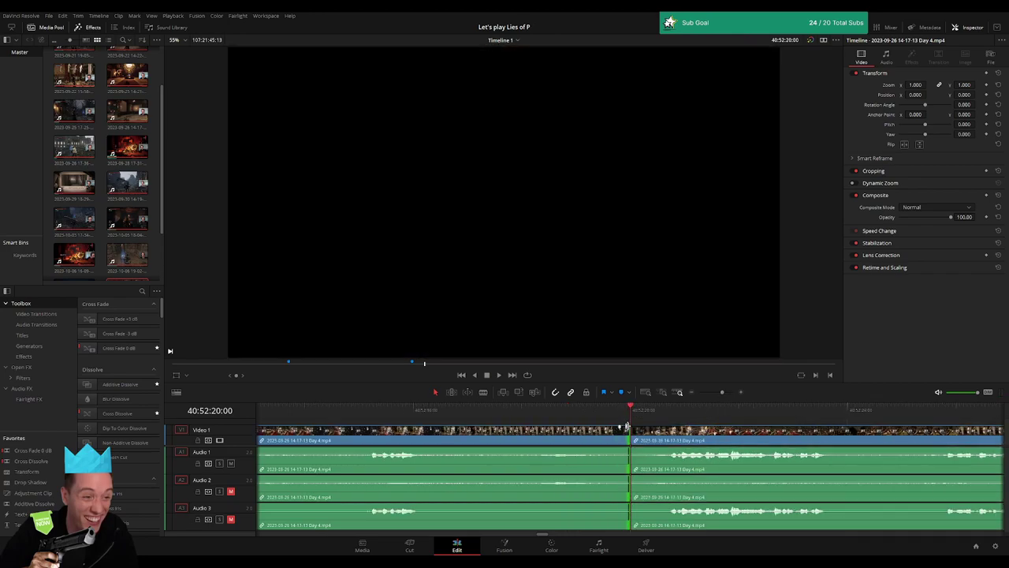
pyautogui.moveTo(620, 426); pyautogui.dragTo(567, 428)
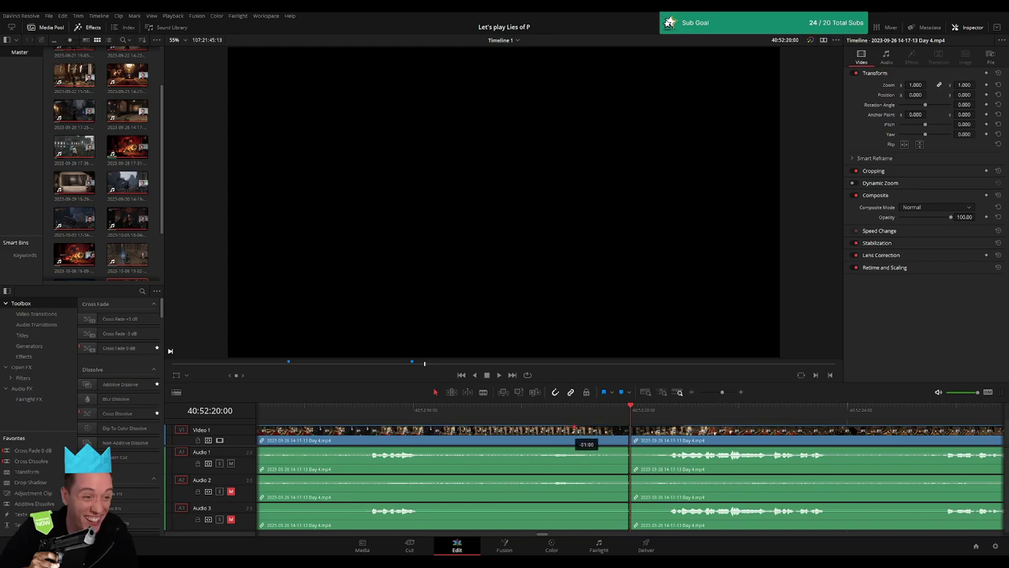
# Add fade-outs and fade-ins across the edit on Audio 1, 2 and 3
pyautogui.moveTo(627, 450); pyautogui.dragTo(570, 450)
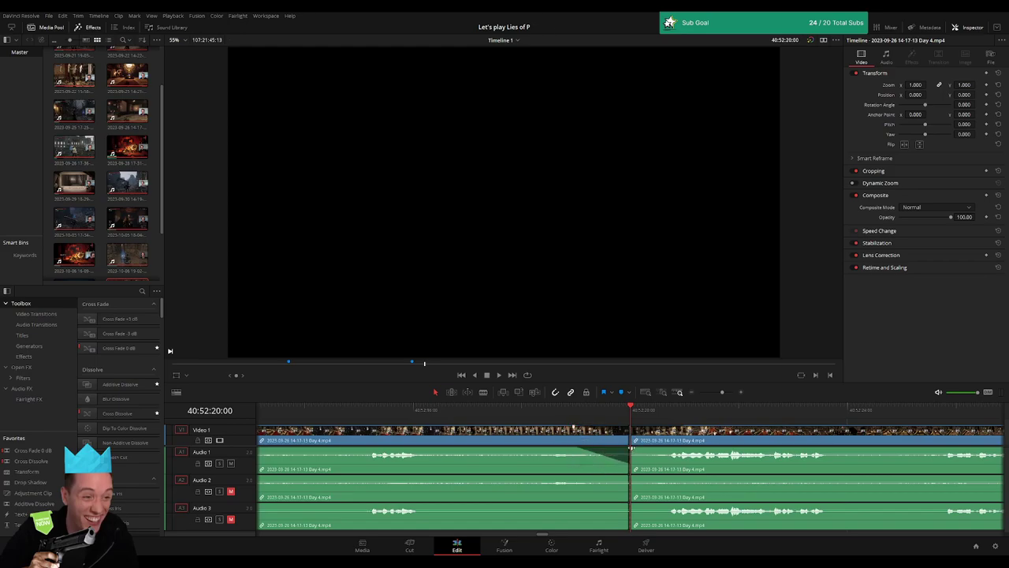
pyautogui.moveTo(631, 448); pyautogui.dragTo(677, 450)
pyautogui.moveTo(627, 477)
pyautogui.mouseDown()
pyautogui.moveTo(585, 477)
pyautogui.moveTo(684, 478)
pyautogui.mouseUp()
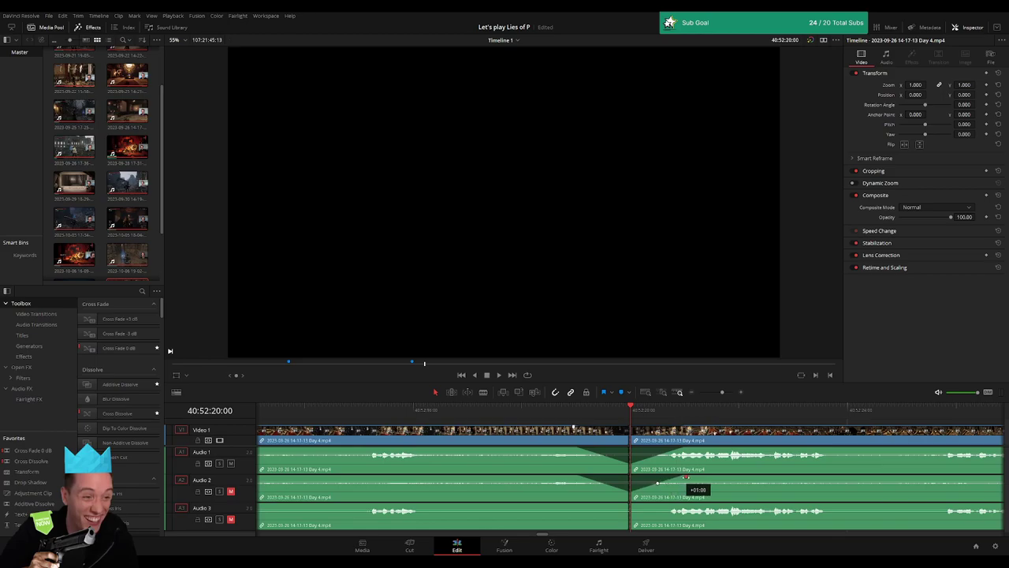
pyautogui.moveTo(628, 504); pyautogui.dragTo(578, 507)
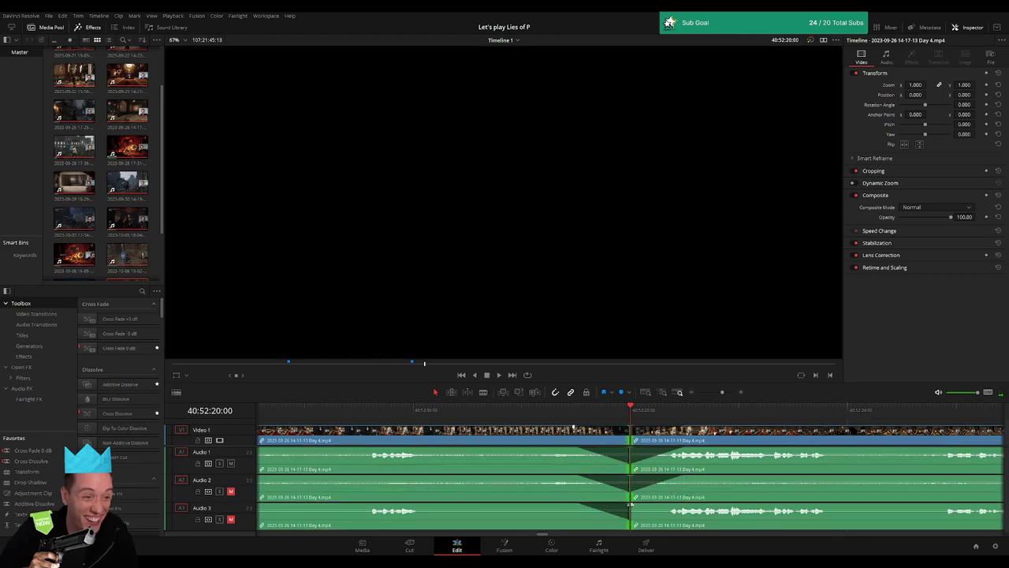
pyautogui.moveTo(631, 505); pyautogui.dragTo(682, 508)
# Move the right clip later on the timeline and clear the selection
pyautogui.scroll(-3, 760, 440)
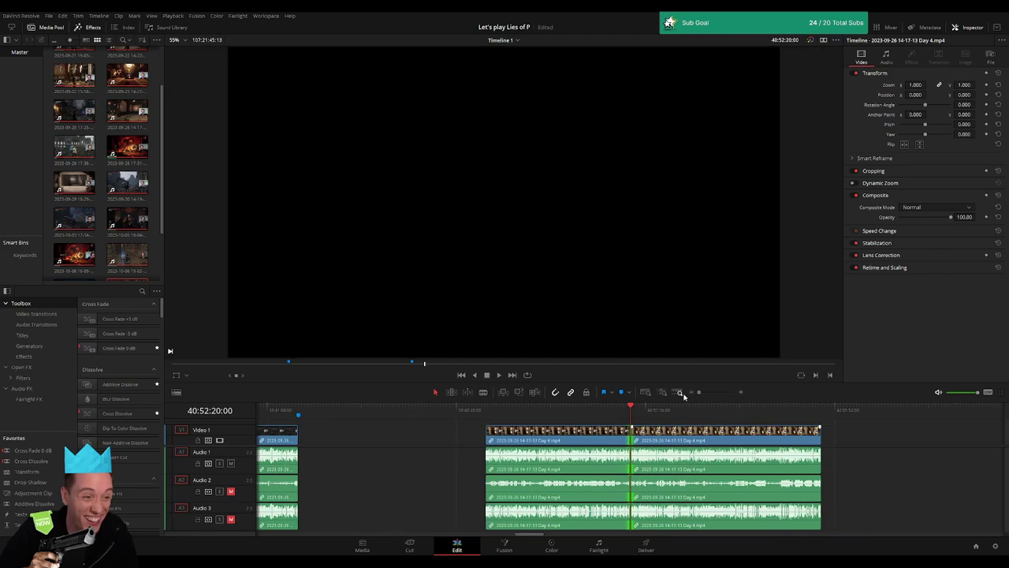
pyautogui.scroll(-3, 760, 440)
pyautogui.click(760, 440)
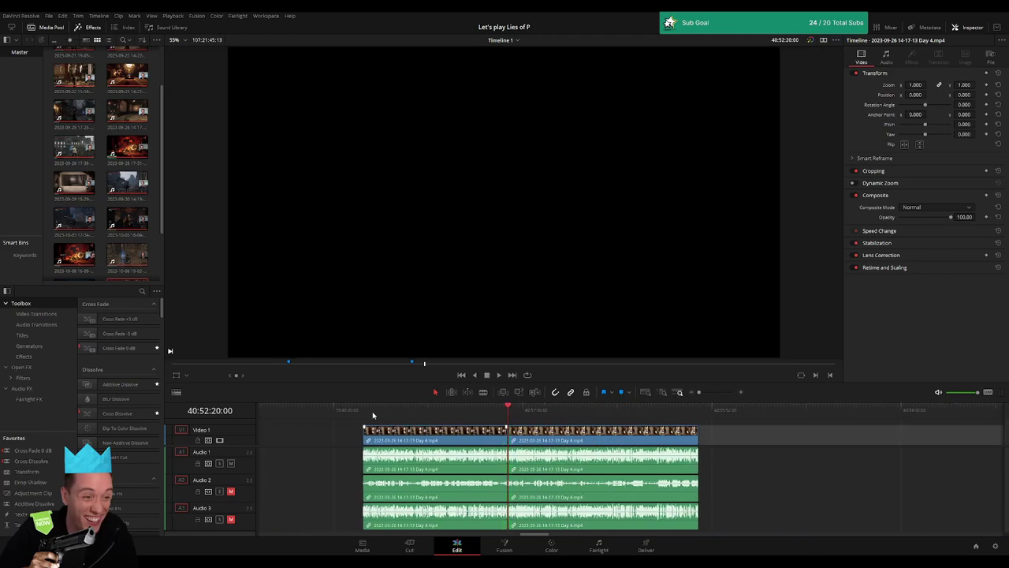
pyautogui.hscroll(5, 629, 439)
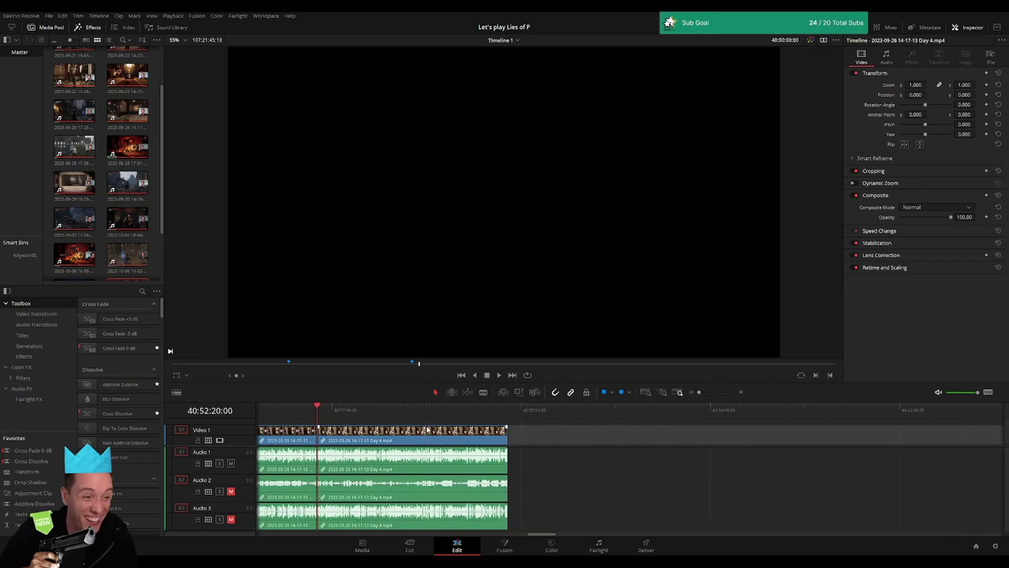
pyautogui.moveTo(397, 438); pyautogui.dragTo(627, 440)
pyautogui.click(427, 440)
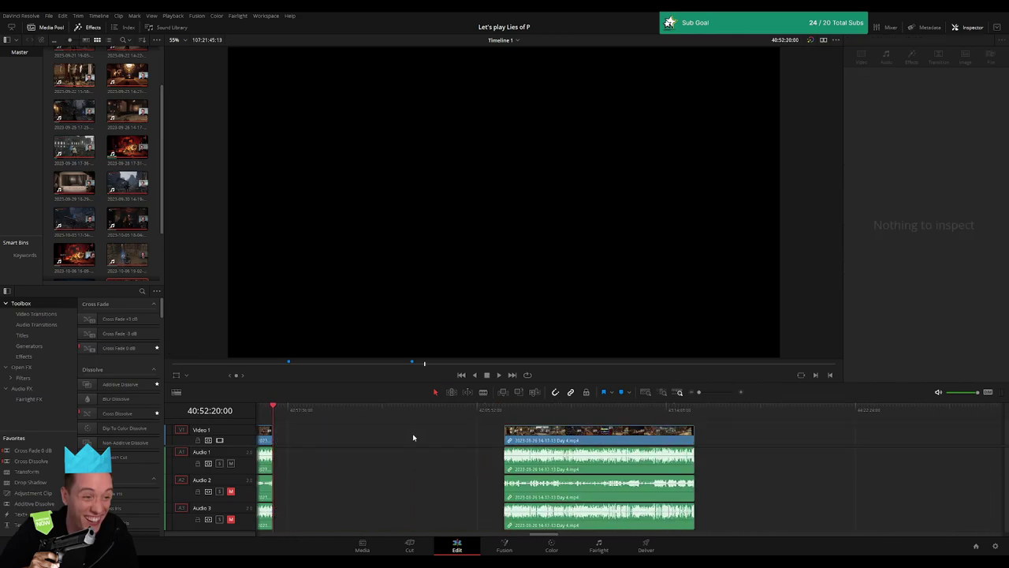
pyautogui.hscroll(-2, 509, 442)
# Snap the right clip's start to the moved playhead and play the footage
pyautogui.moveTo(387, 413); pyautogui.dragTo(569, 429)
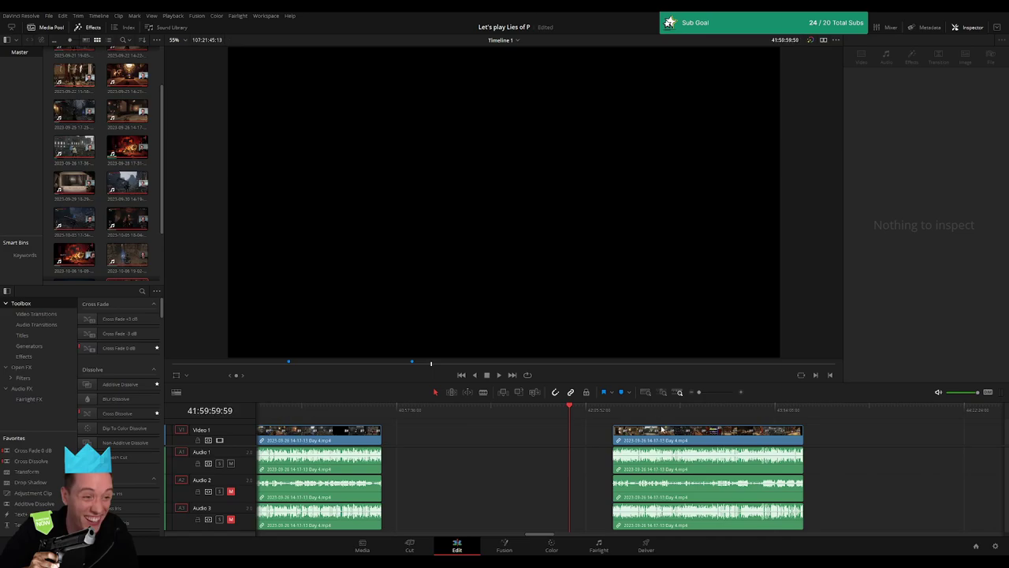
pyautogui.moveTo(681, 447); pyautogui.dragTo(637, 447)
pyautogui.click(812, 444)
pyautogui.press('space')
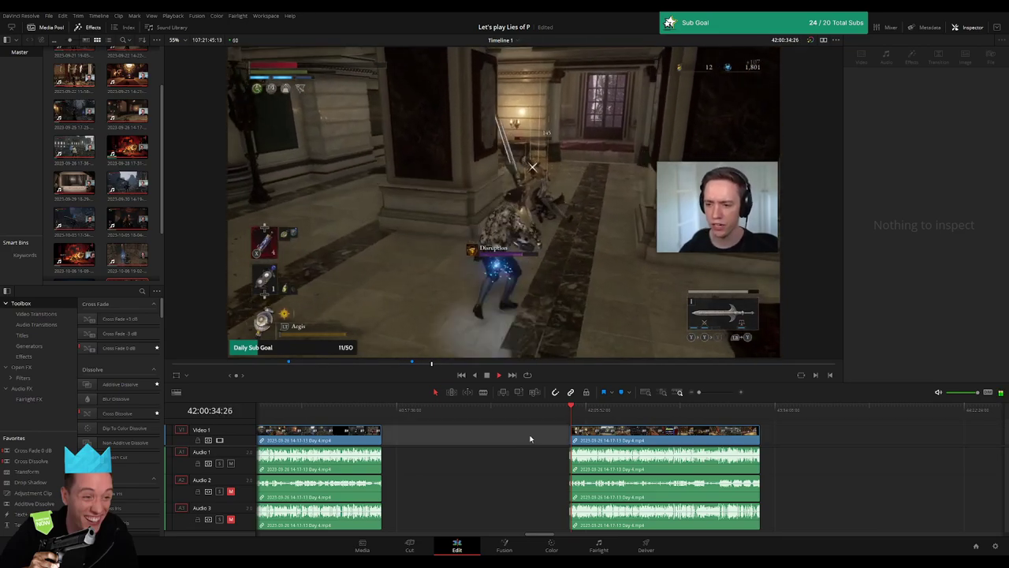
# Select the Day 4 clip and zoom the timeline in on it
pyautogui.hscroll(3, 327, 442)
pyautogui.hscroll(1, 327, 442)
pyautogui.click(370, 433)
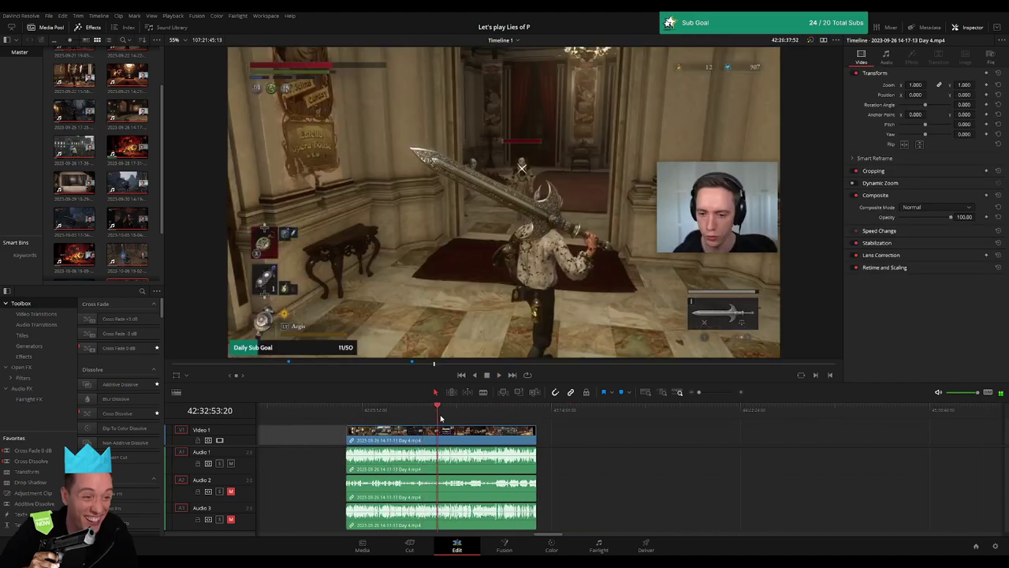
pyautogui.moveTo(439, 407); pyautogui.dragTo(487, 424)
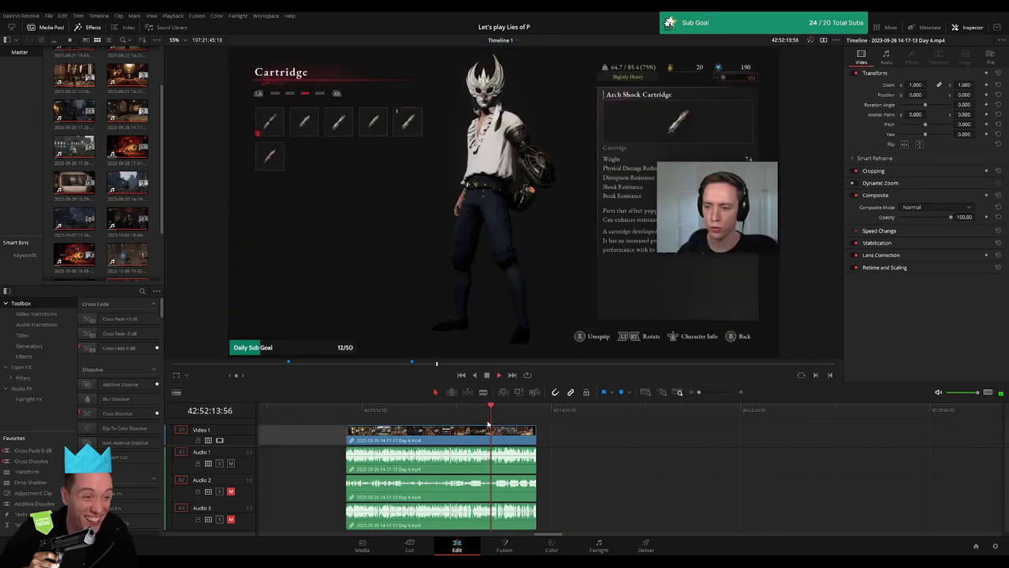
pyautogui.click(716, 392)
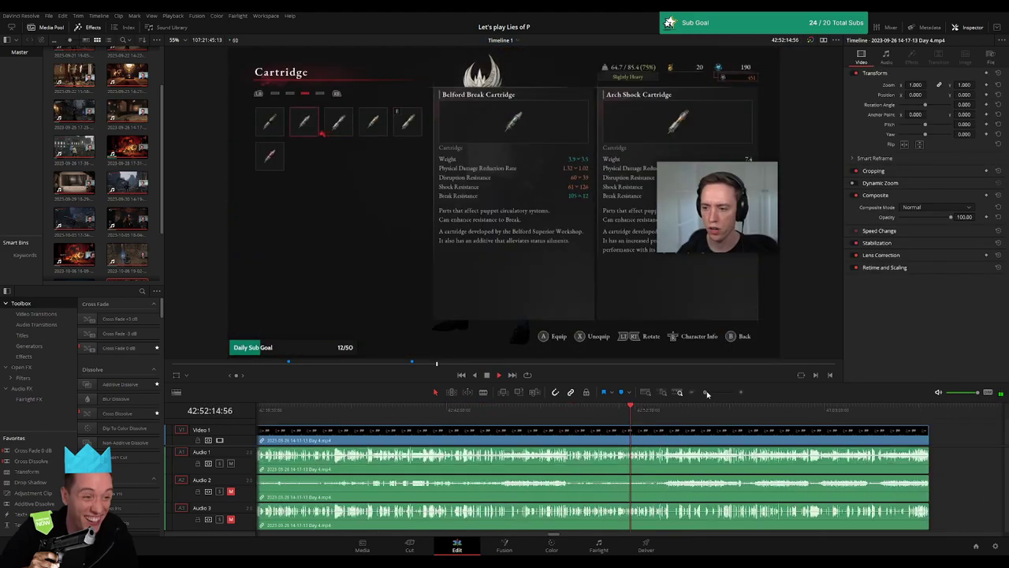
# Park the playhead at 42:52:08:00 and split all tracks there with Ctrl+B
pyautogui.click(569, 411)
pyautogui.click(513, 421)
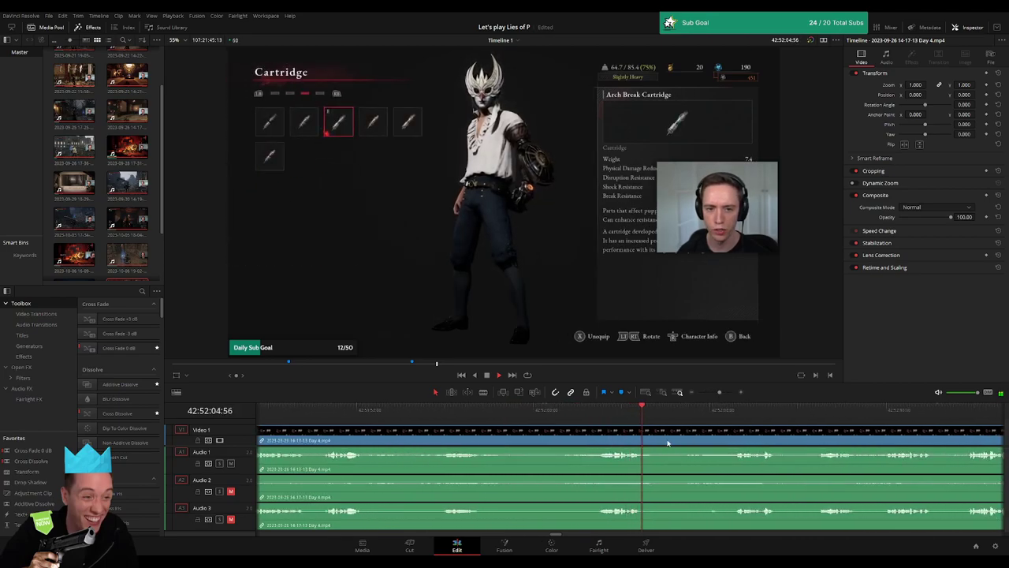
pyautogui.click(557, 416)
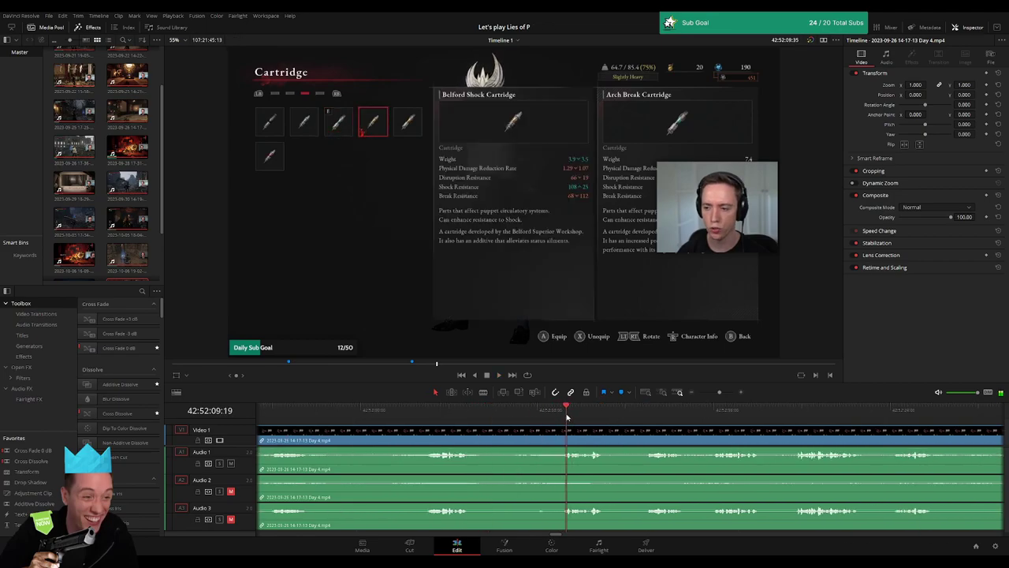
pyautogui.moveTo(564, 416); pyautogui.dragTo(538, 439)
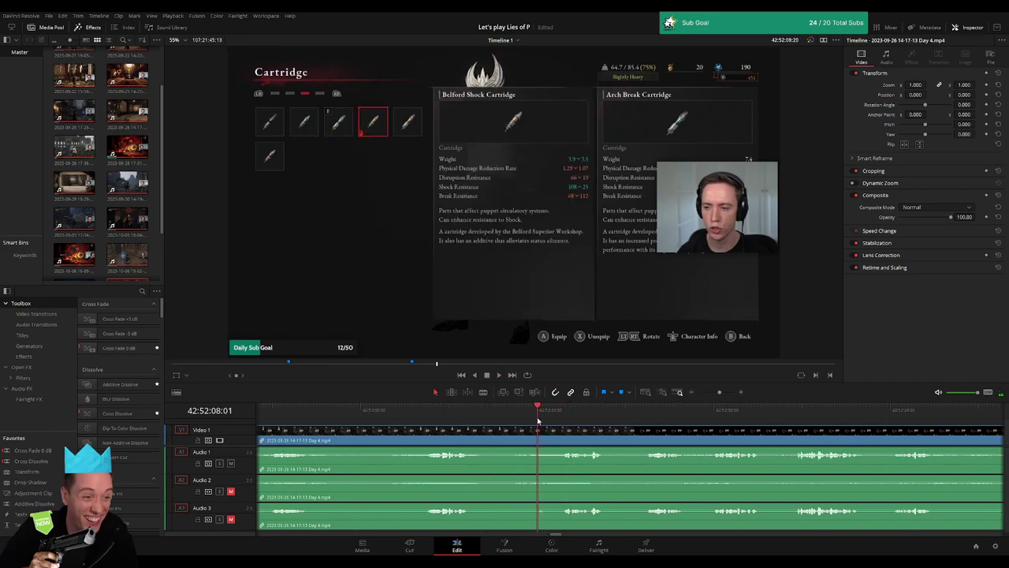
pyautogui.hotkey('ctrl', 'b')
pyautogui.moveTo(539, 438); pyautogui.dragTo(561, 438)
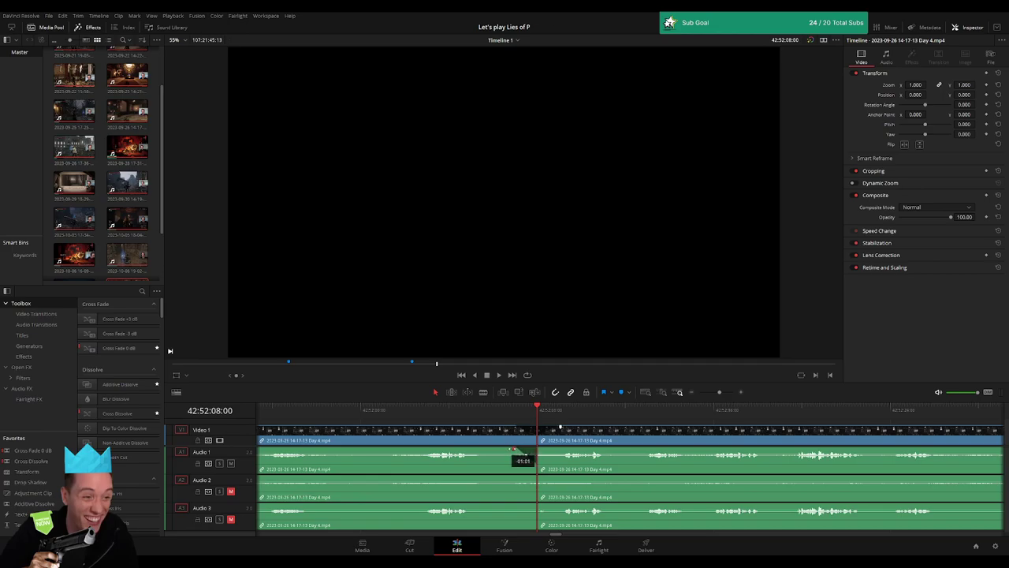
# Add audio fades on Audio 1 and Audio 3 at the 42:52:08 cut
pyautogui.moveTo(537, 448); pyautogui.dragTo(558, 451)
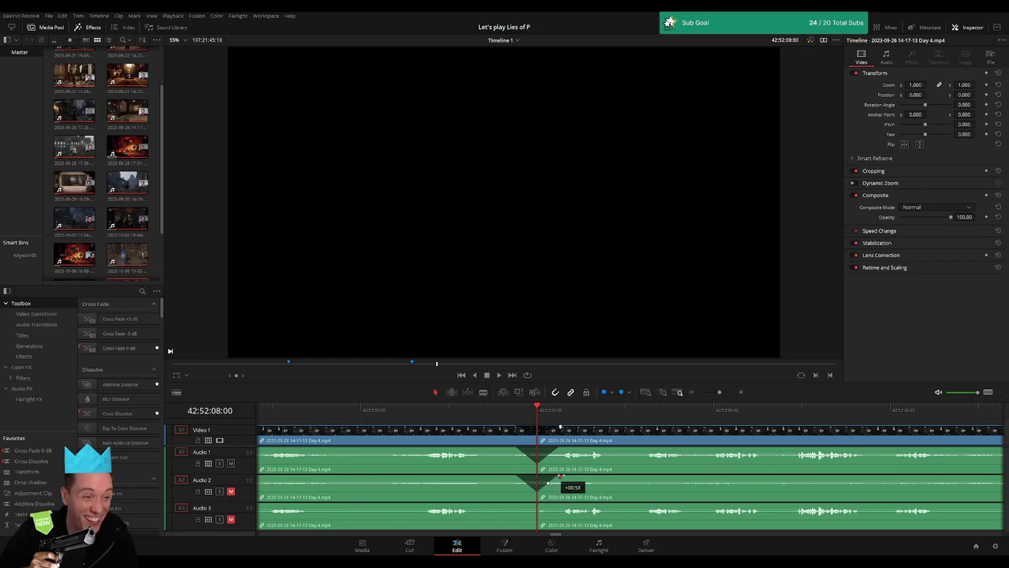
pyautogui.moveTo(533, 503); pyautogui.dragTo(522, 504)
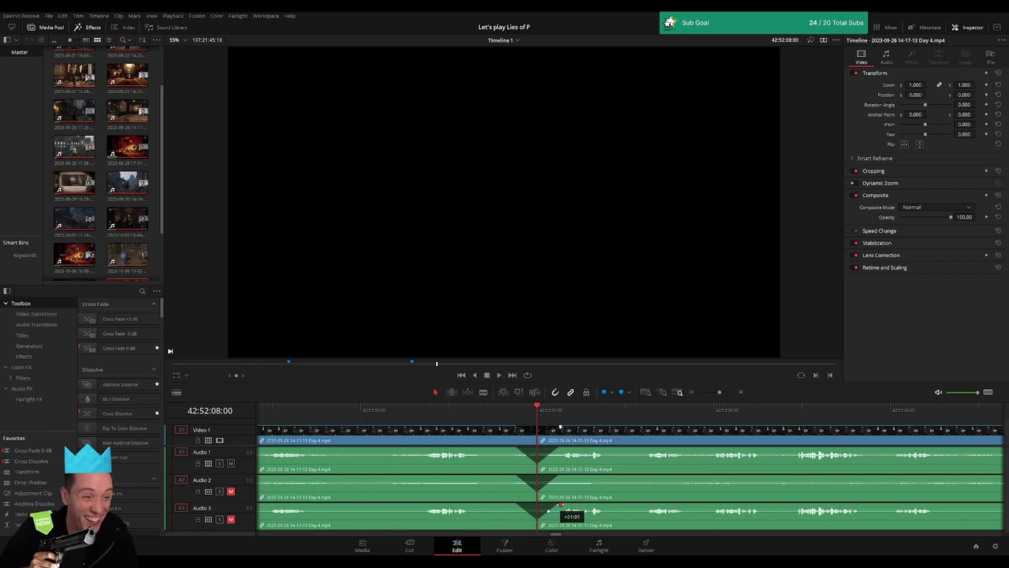
# Fit the whole edit in view and move the short clip piece to the far end
pyautogui.moveTo(717, 394); pyautogui.dragTo(699, 394)
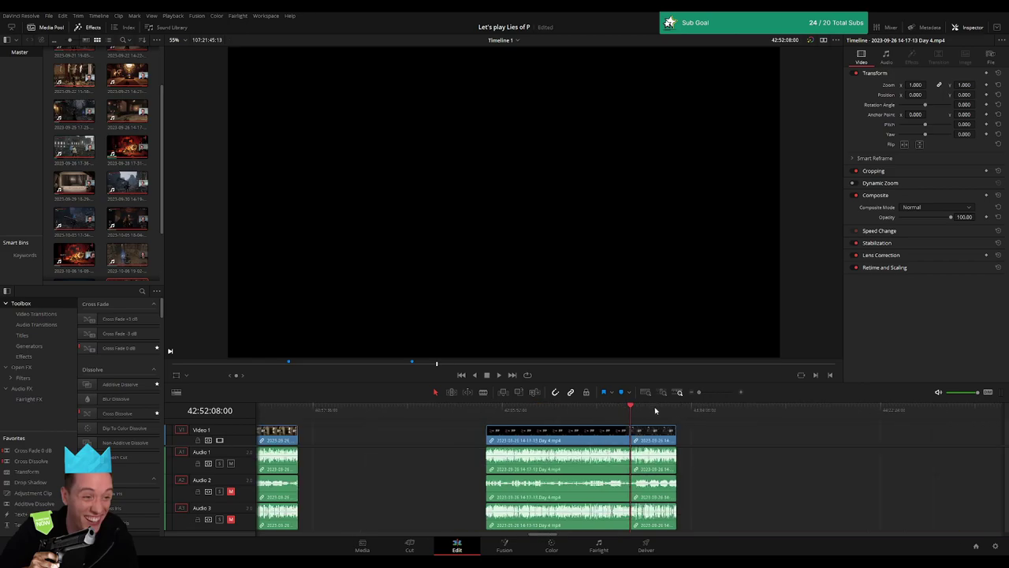
pyautogui.click(572, 436)
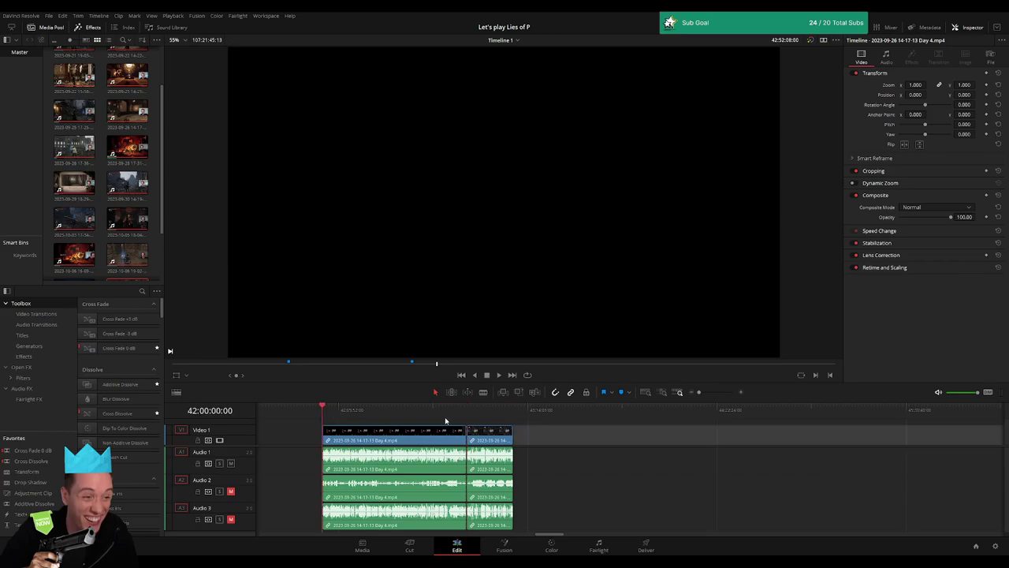
pyautogui.hotkey('shift', 'z')
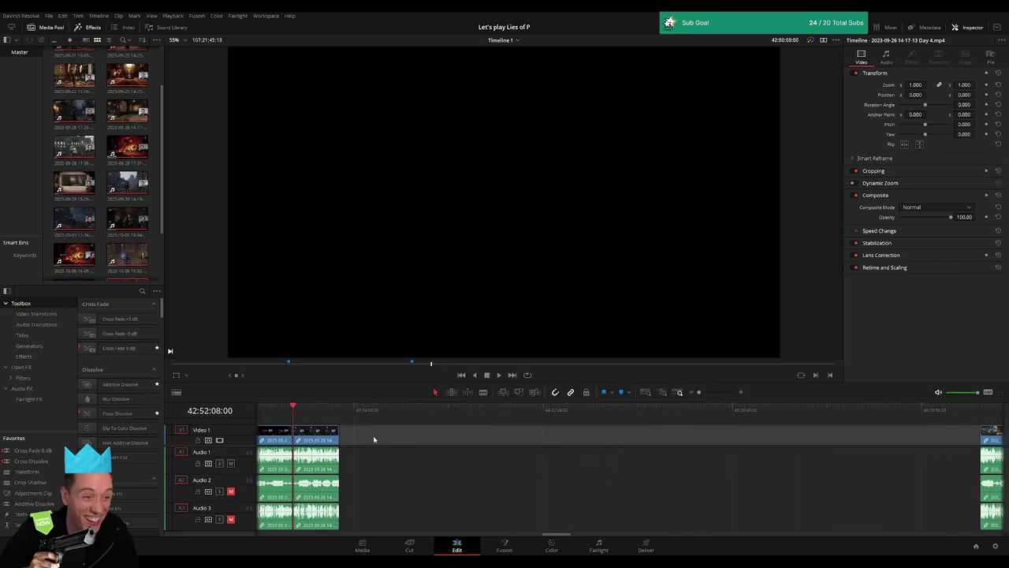
pyautogui.moveTo(317, 441); pyautogui.dragTo(957, 440)
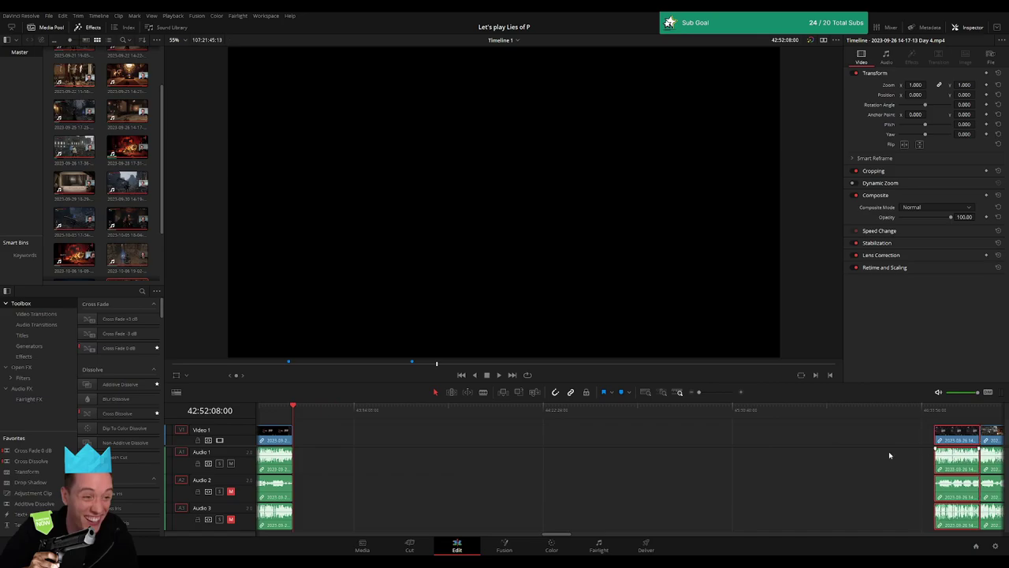
pyautogui.click(530, 443)
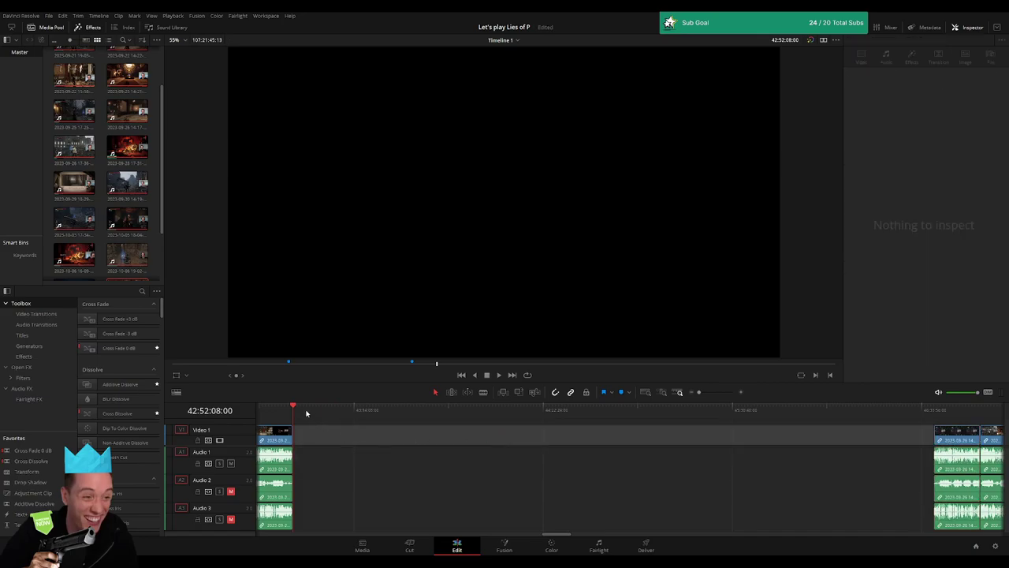
# Slide the Day 4 part 2 clips left to the playhead, closing the empty gap
pyautogui.moveTo(306, 413); pyautogui.dragTo(482, 423)
pyautogui.click(685, 395)
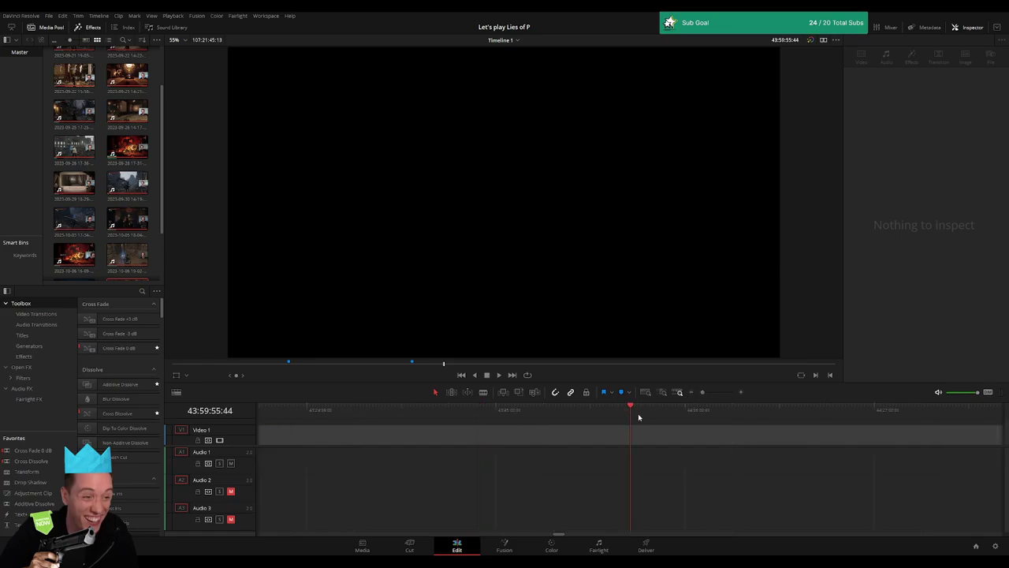
pyautogui.moveTo(635, 412); pyautogui.dragTo(633, 412)
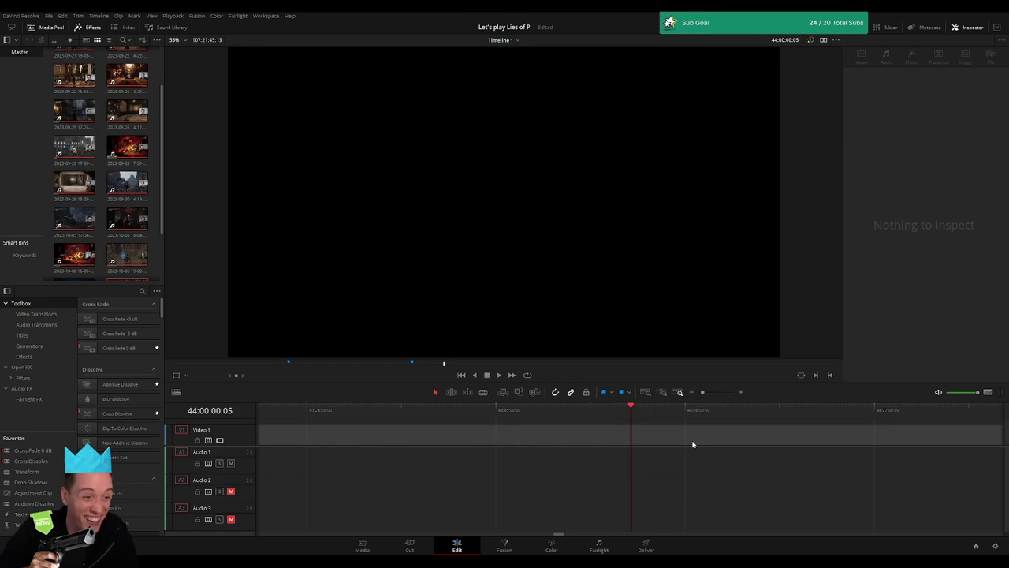
pyautogui.hotkey('ctrl', 'z')
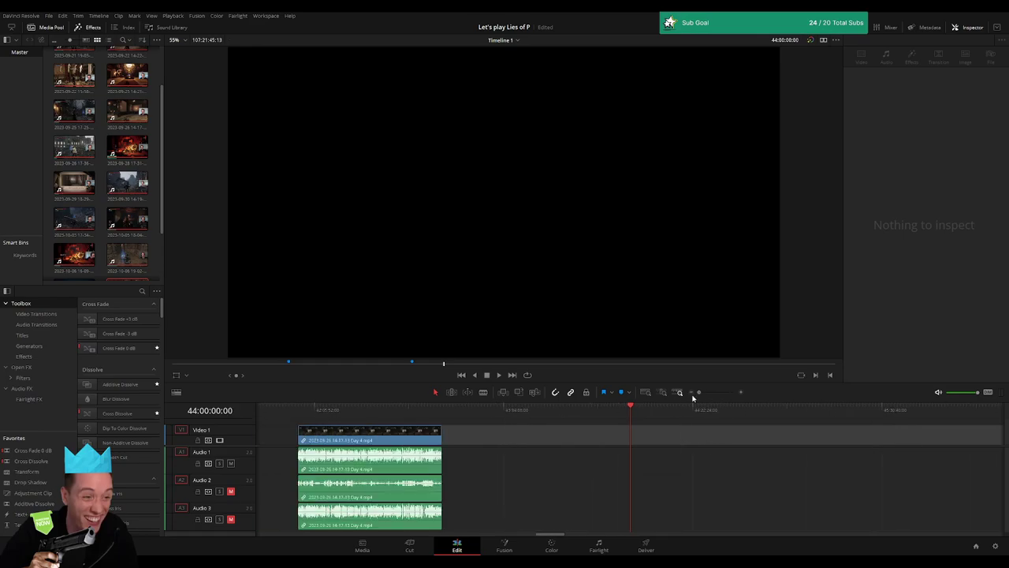
pyautogui.moveTo(899, 453); pyautogui.dragTo(445, 452)
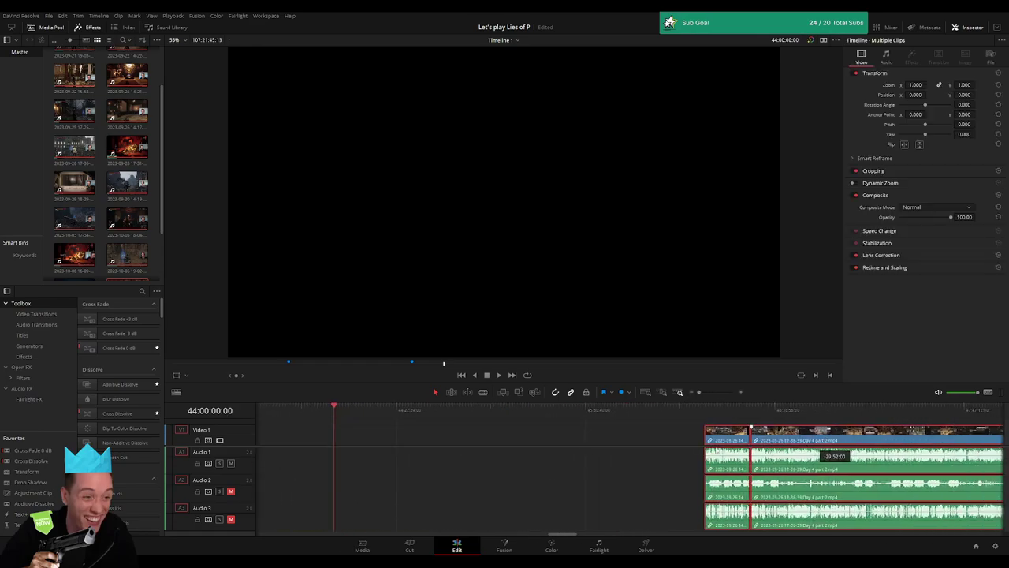
# Play and scrub through the joined Day 4 part 2 footage past the boss fight
pyautogui.press('space')
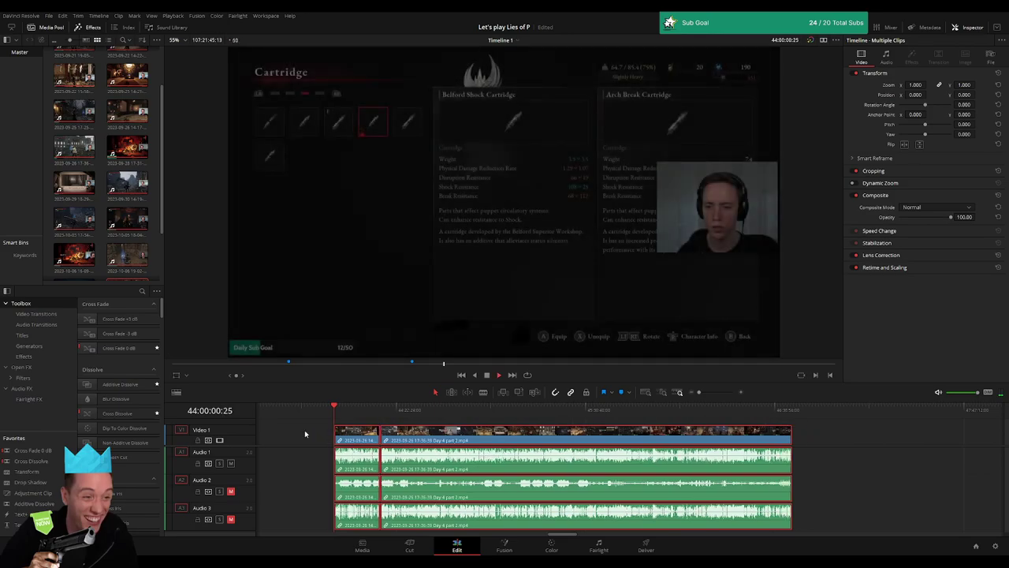
pyautogui.click(359, 410)
pyautogui.press('space')
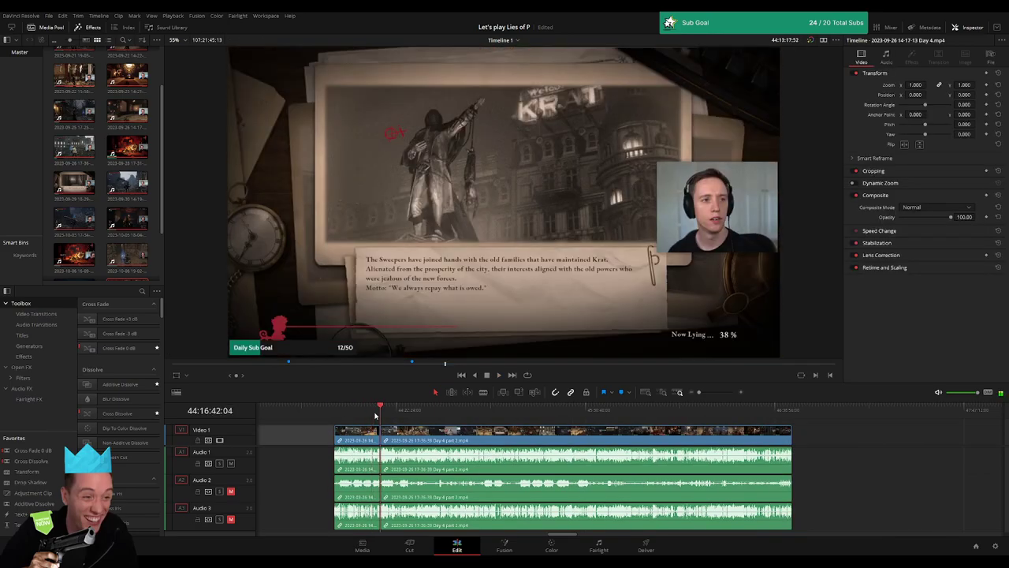
pyautogui.hscroll(-3, 506, 426)
pyautogui.click(508, 426)
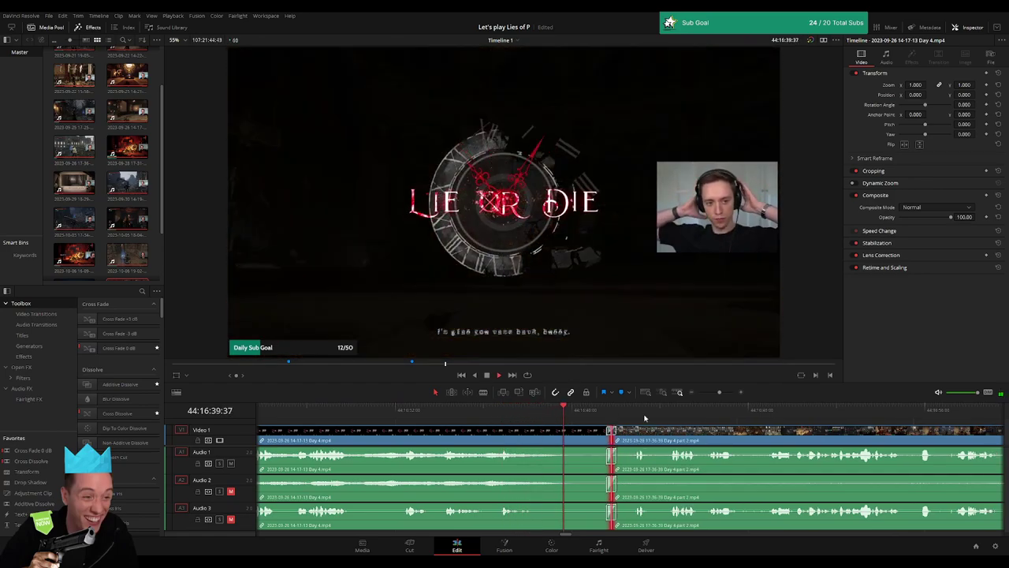
pyautogui.hscroll(3, 597, 433)
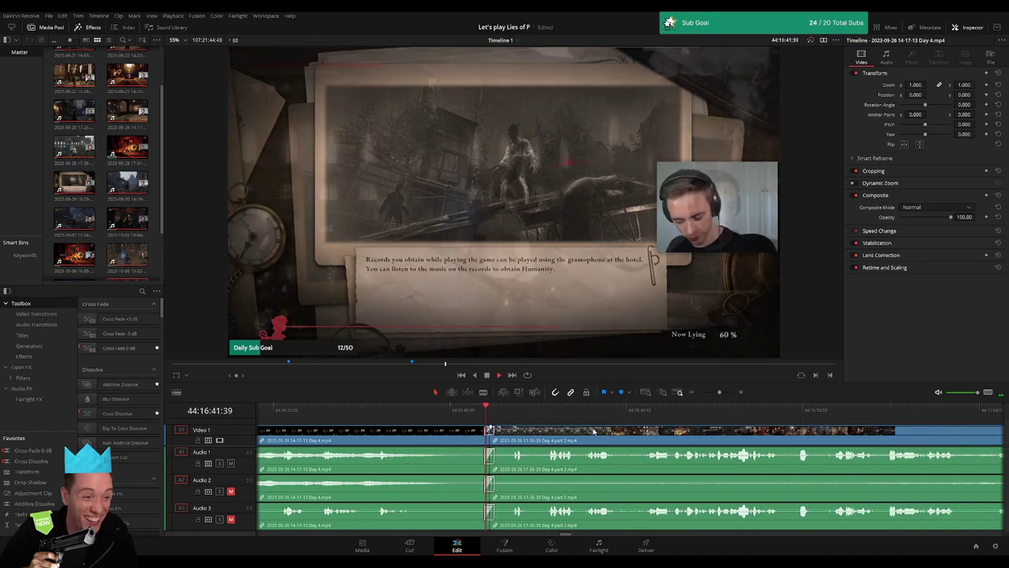
pyautogui.hotkey('shift', 'Left')
pyautogui.hotkey('shift', 'Left')
pyautogui.hotkey('shift', 'Left')
pyautogui.hotkey('shift', 'Right')
pyautogui.hotkey('shift', 'Right')
pyautogui.hotkey('shift', 'Right')
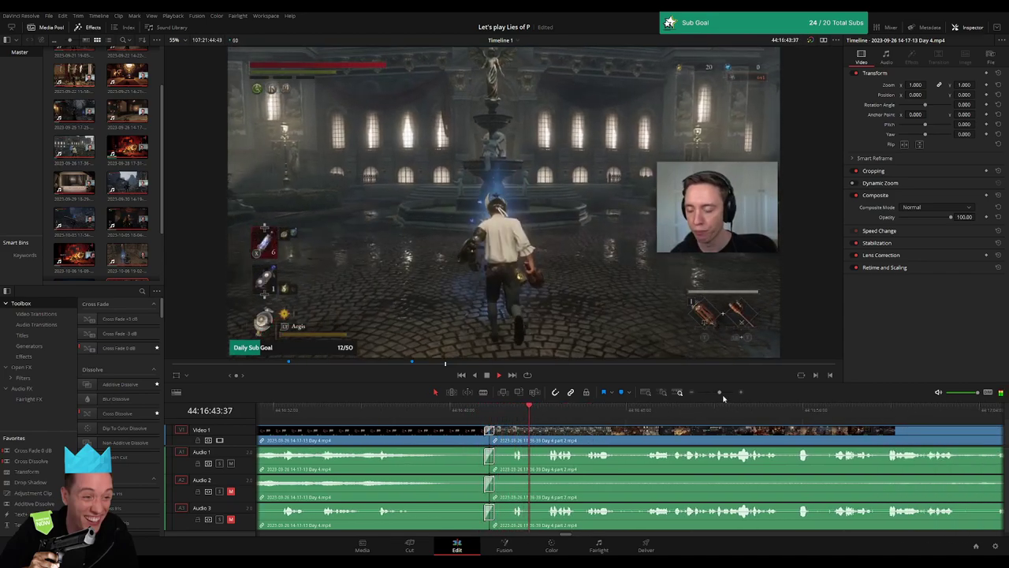
pyautogui.hscroll(4, 611, 437)
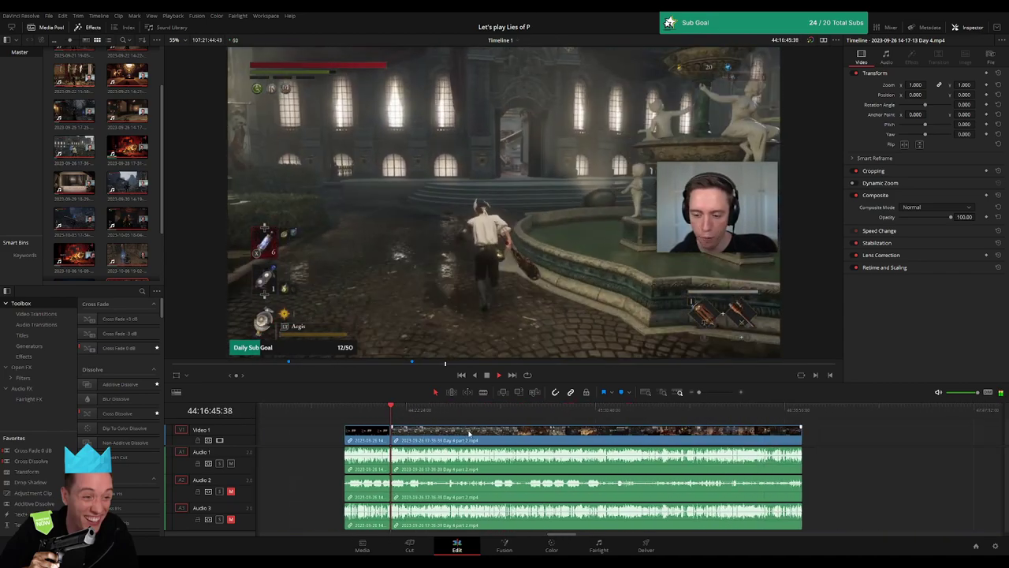
pyautogui.click(425, 411)
pyautogui.moveTo(425, 414); pyautogui.dragTo(489, 414)
# Locate the shop scene and split all tracks at 44:52:26:00
pyautogui.press('space')
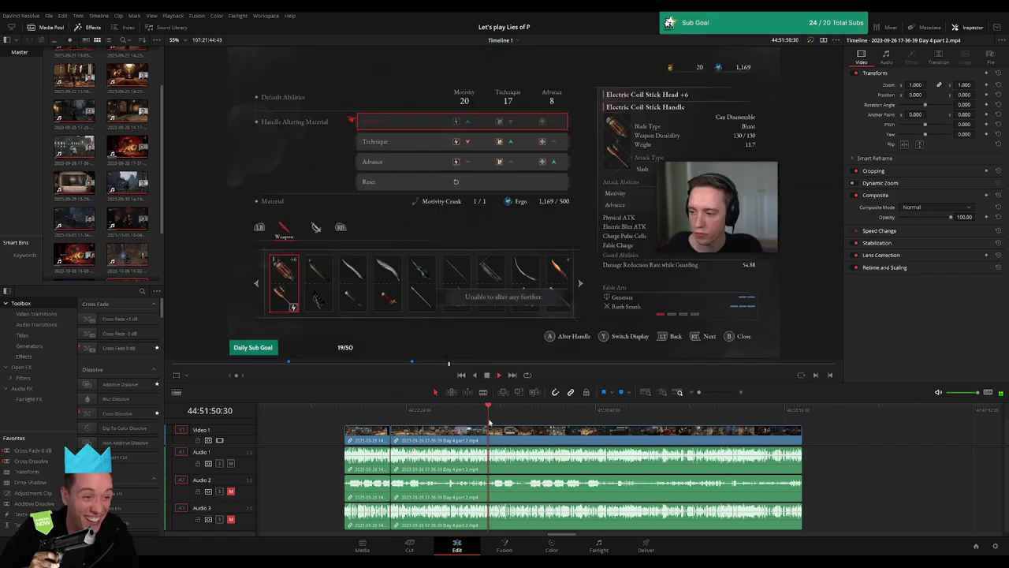
pyautogui.moveTo(698, 392); pyautogui.dragTo(715, 392)
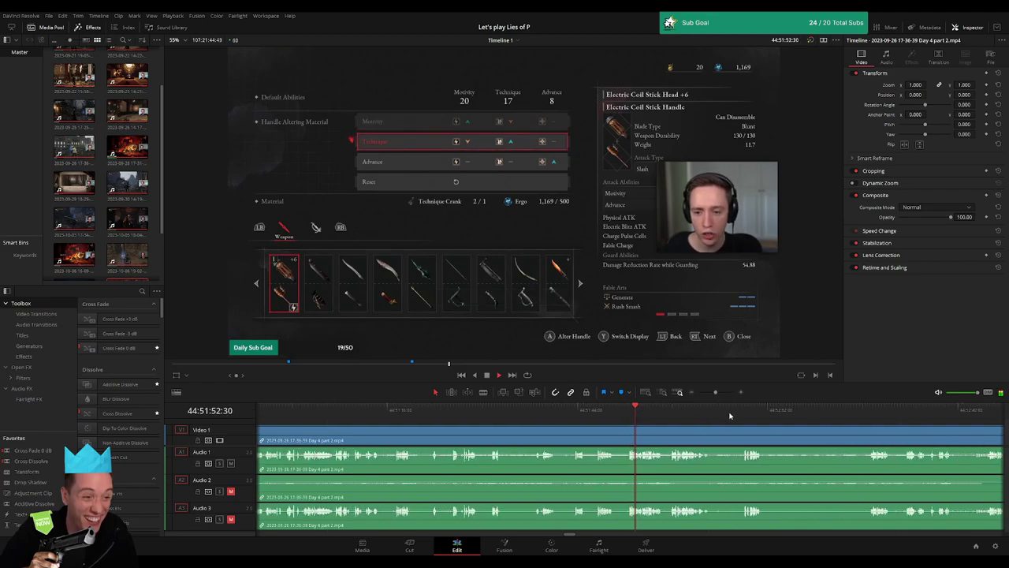
pyautogui.click(744, 415)
pyautogui.hscroll(3, 599, 418)
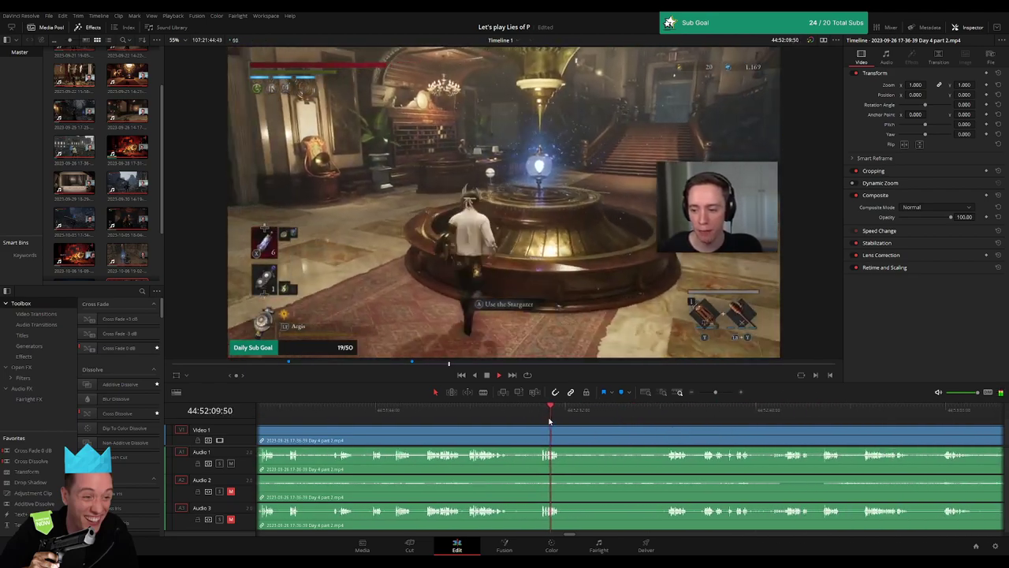
pyautogui.click(669, 412)
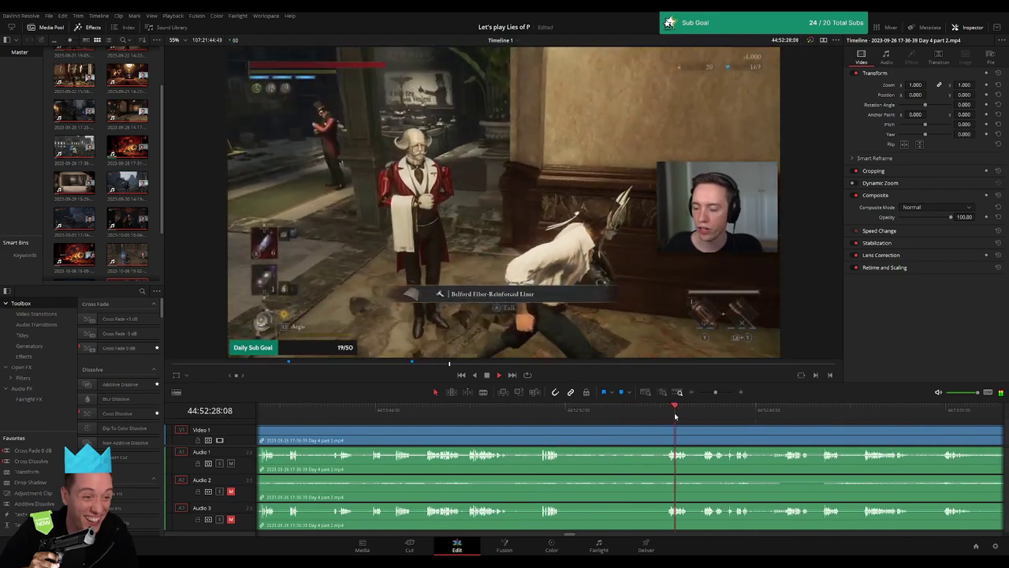
pyautogui.click(701, 412)
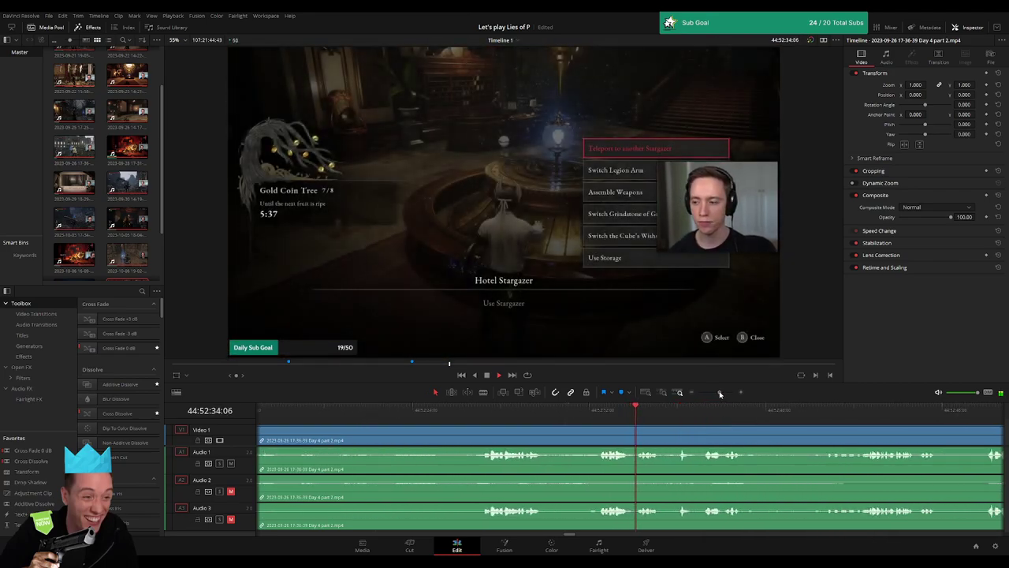
pyautogui.click(483, 411)
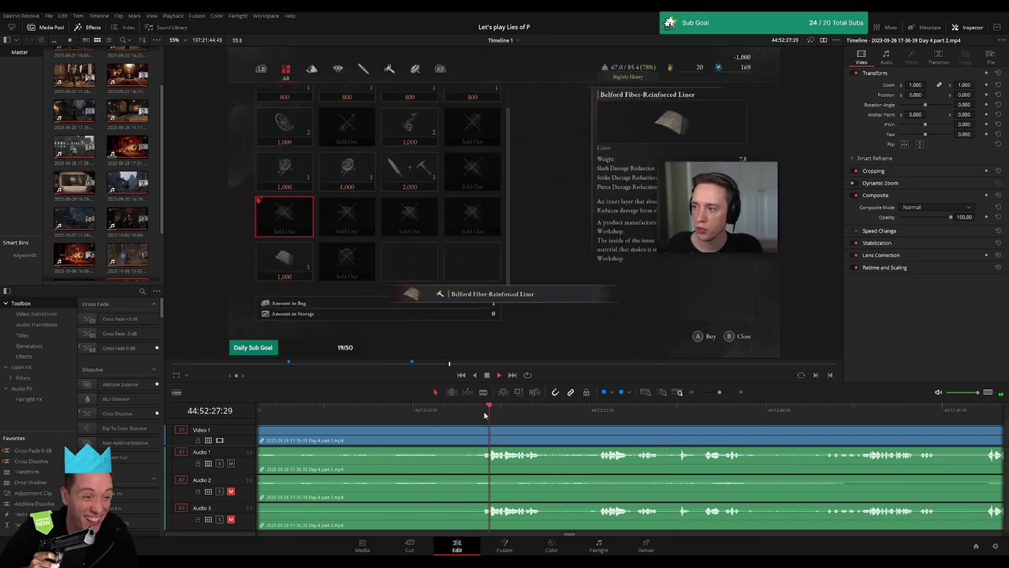
pyautogui.moveTo(483, 412); pyautogui.dragTo(462, 416)
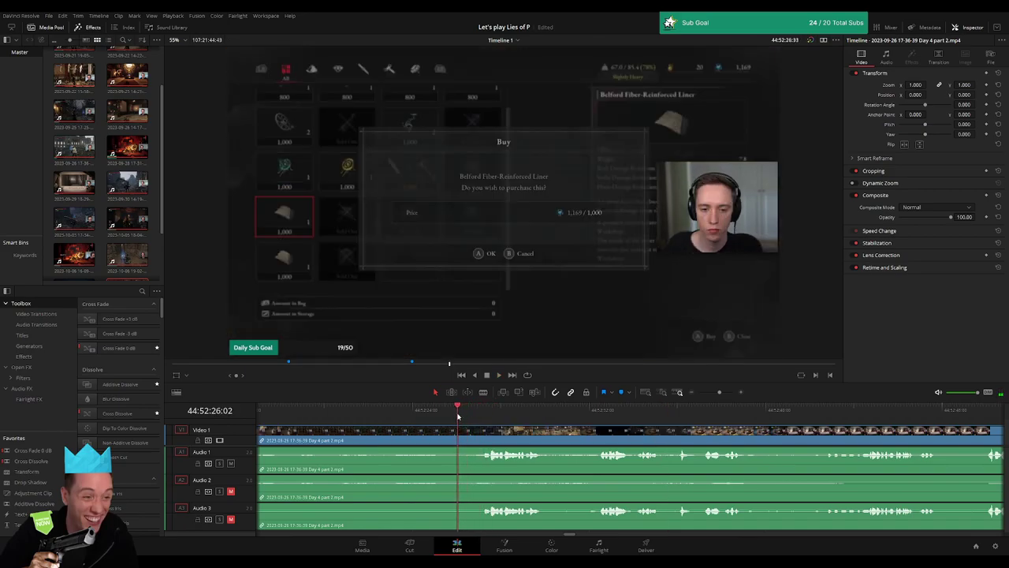
pyautogui.hotkey('ctrl', 'b')
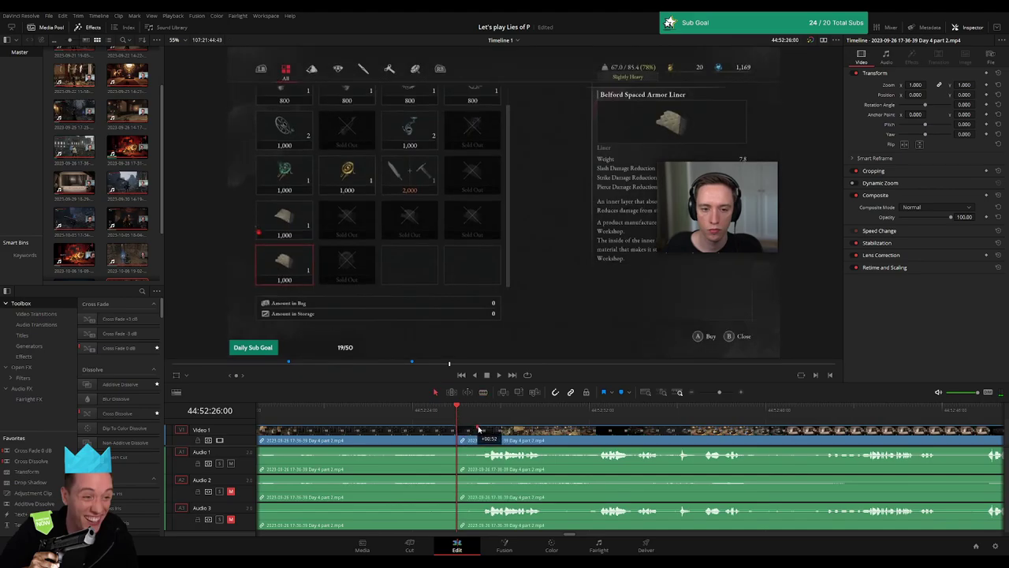
# Add fade-out and fade-in ramps on Audio 1, 2 and 3 at the 44:52:26 cut
pyautogui.moveTo(481, 430); pyautogui.dragTo(457, 426)
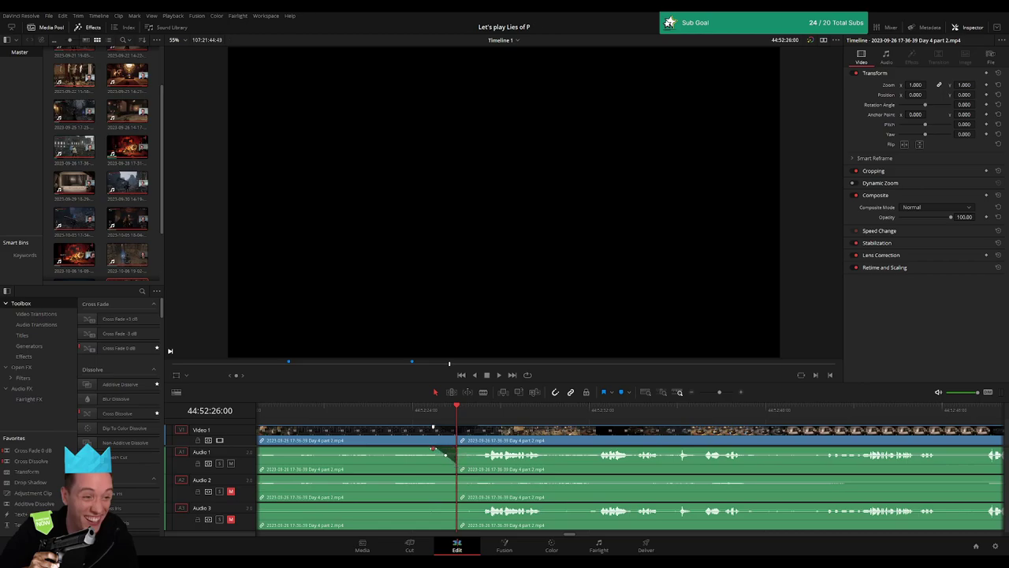
pyautogui.moveTo(456, 449); pyautogui.dragTo(480, 449)
pyautogui.moveTo(457, 477); pyautogui.dragTo(482, 478)
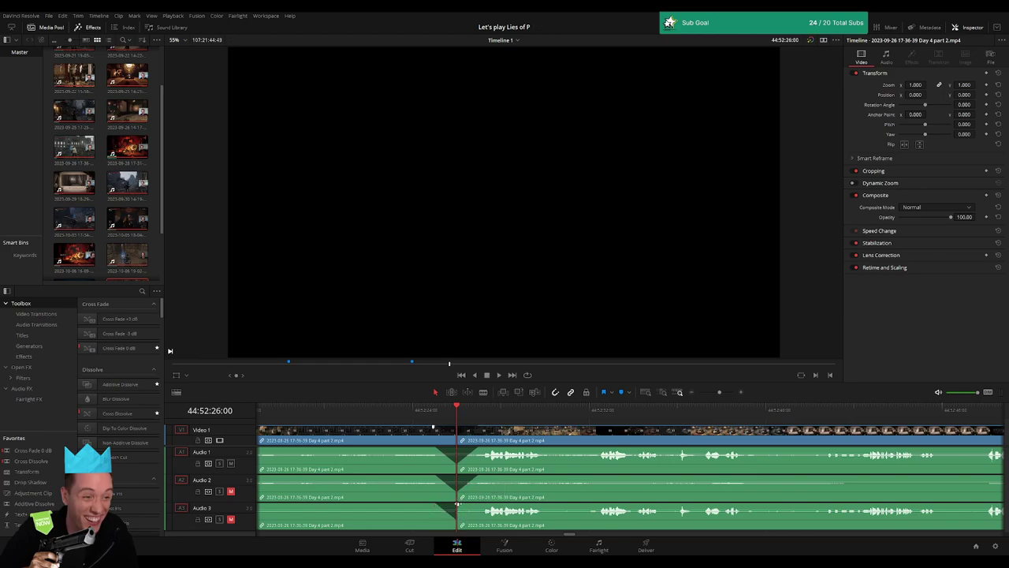
pyautogui.moveTo(457, 503); pyautogui.dragTo(473, 505)
pyautogui.moveTo(725, 393); pyautogui.dragTo(699, 392)
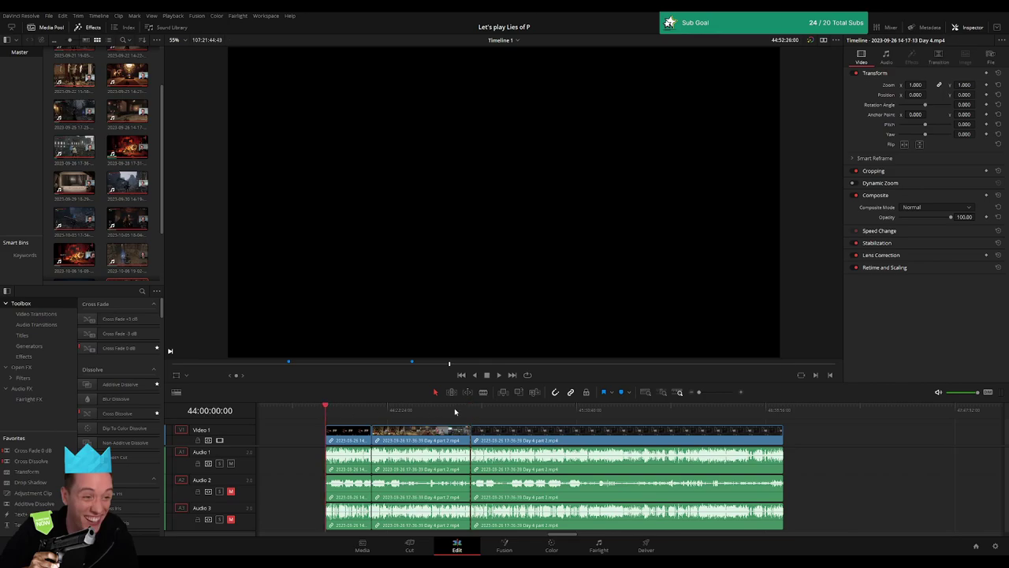
# Move the later Day 4 part 2 section further down the timeline
pyautogui.hscroll(3, 522, 433)
pyautogui.hscroll(2, 522, 433)
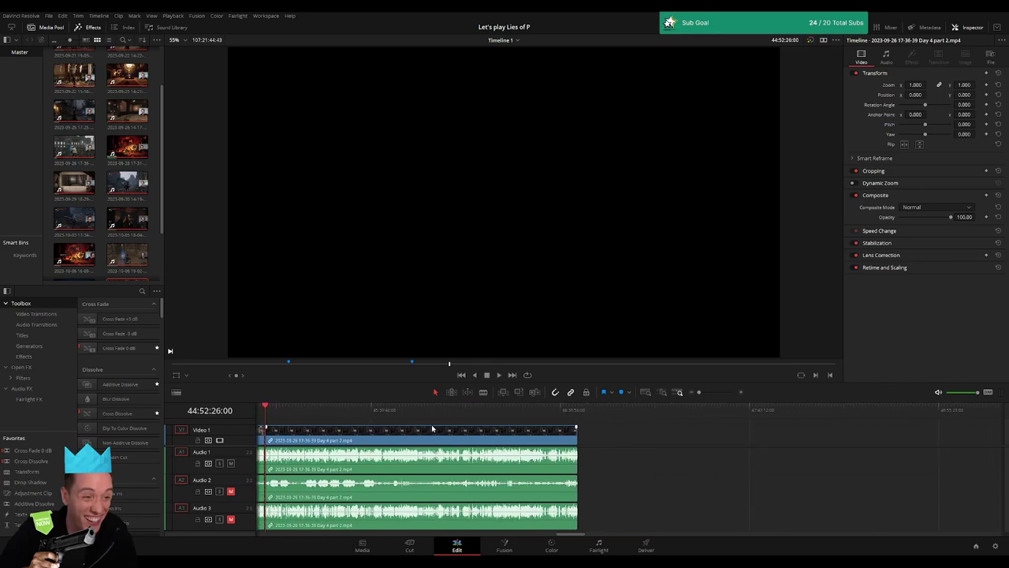
pyautogui.moveTo(443, 433); pyautogui.dragTo(714, 440)
pyautogui.click(390, 447)
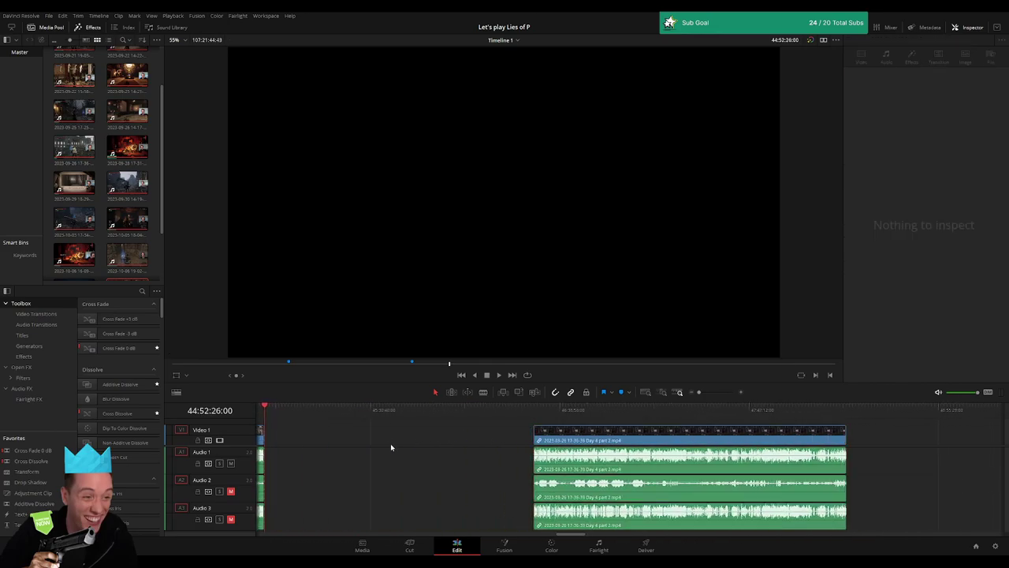
# Snap the section's start to the playhead at 46:00:00:00 and play it back
pyautogui.moveTo(354, 420); pyautogui.dragTo(452, 420)
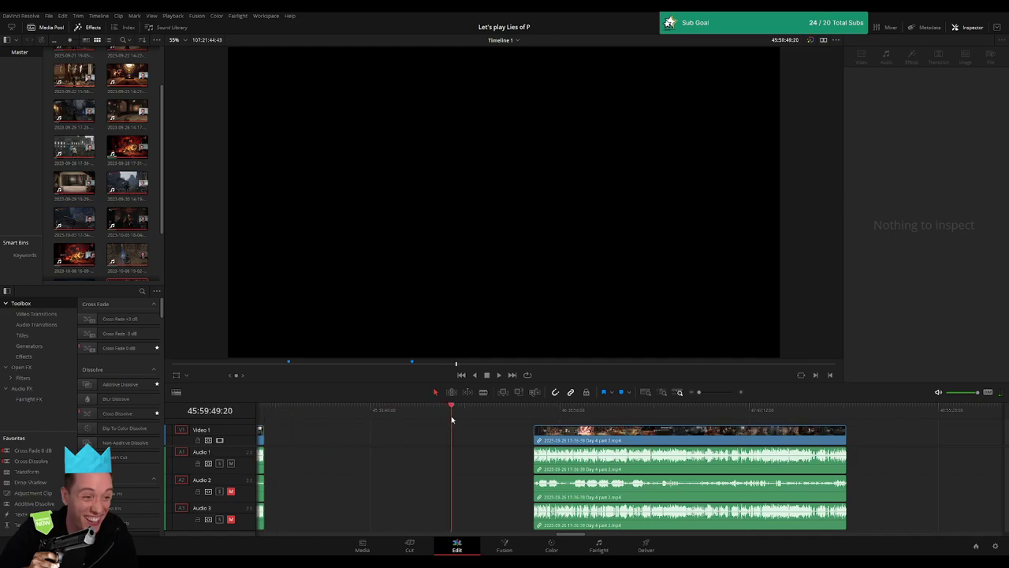
pyautogui.click(710, 392)
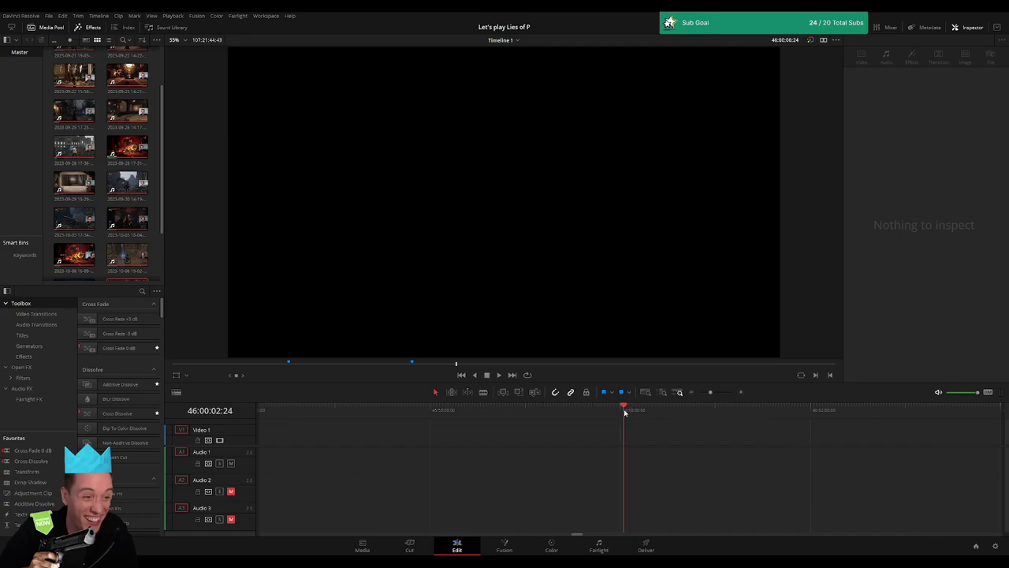
pyautogui.moveTo(622, 413); pyautogui.dragTo(620, 412)
pyautogui.moveTo(715, 392); pyautogui.dragTo(699, 392)
pyautogui.scroll(-3, 410, 425)
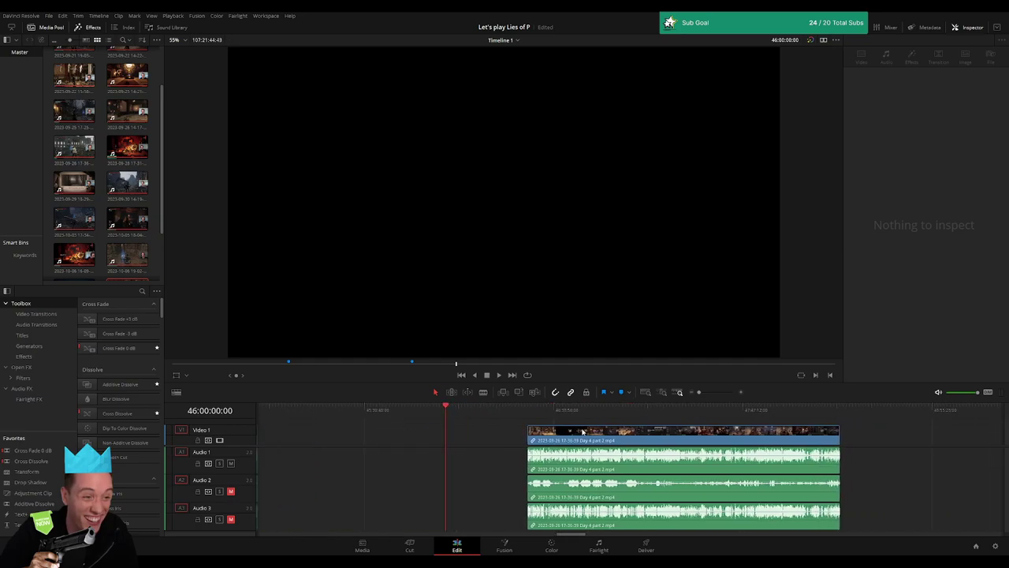
pyautogui.moveTo(582, 432); pyautogui.dragTo(501, 432)
pyautogui.press('space')
# Review the weapon and equipment screen footage, then blade all tracks at 46:52:08:00
pyautogui.click(388, 452)
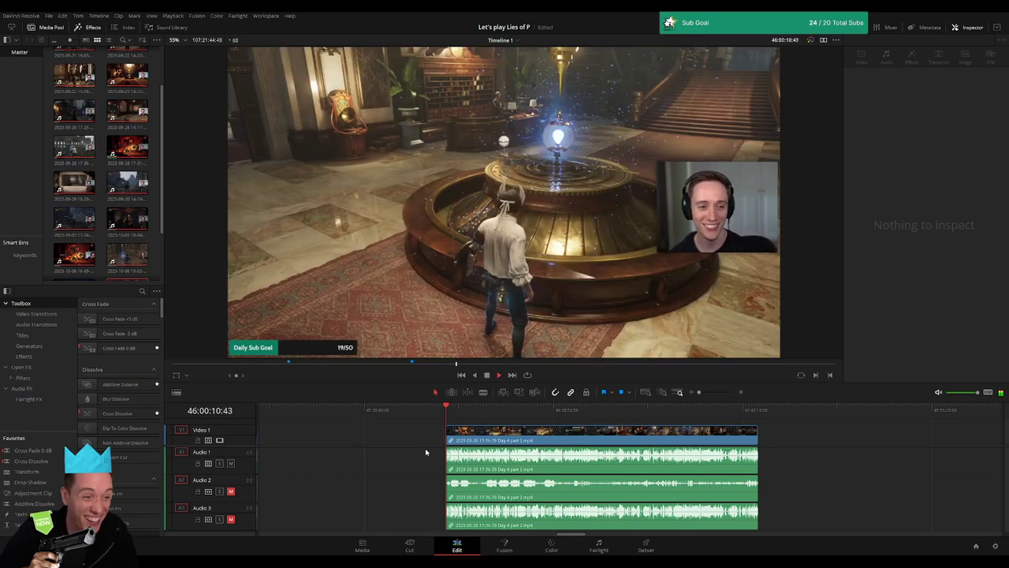
pyautogui.hscroll(3, 537, 426)
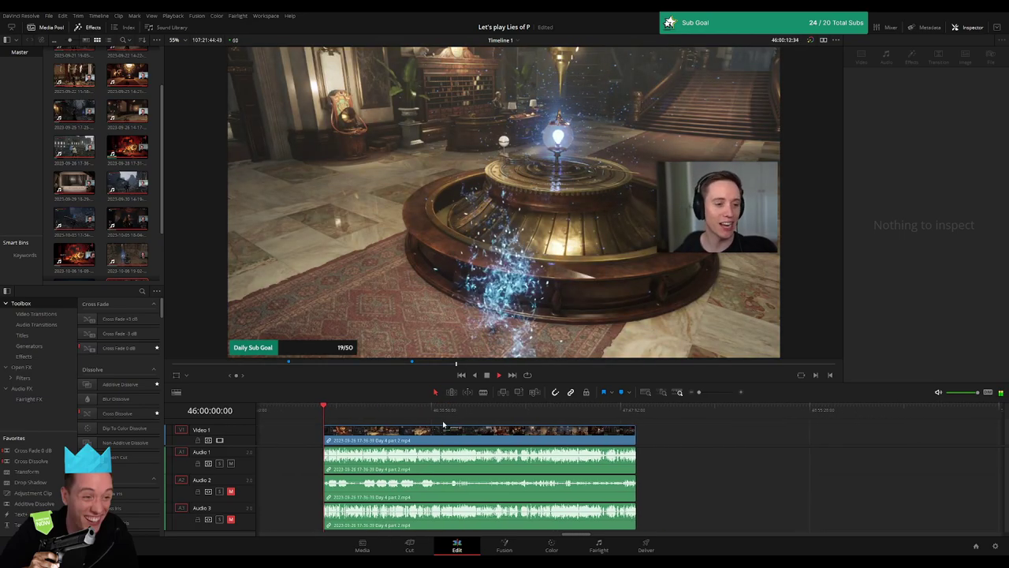
pyautogui.hscroll(1, 319, 418)
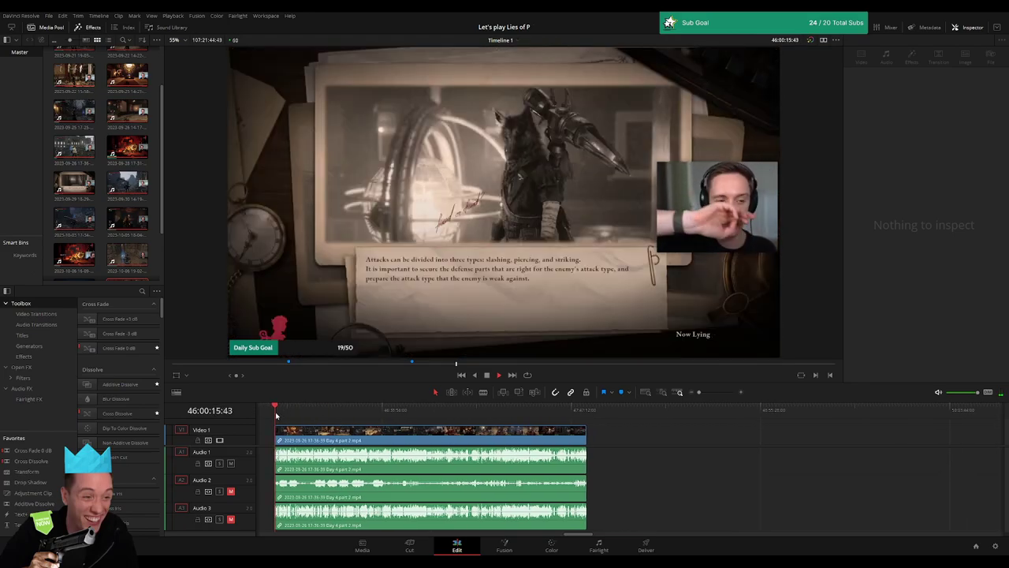
pyautogui.moveTo(281, 416); pyautogui.dragTo(423, 420)
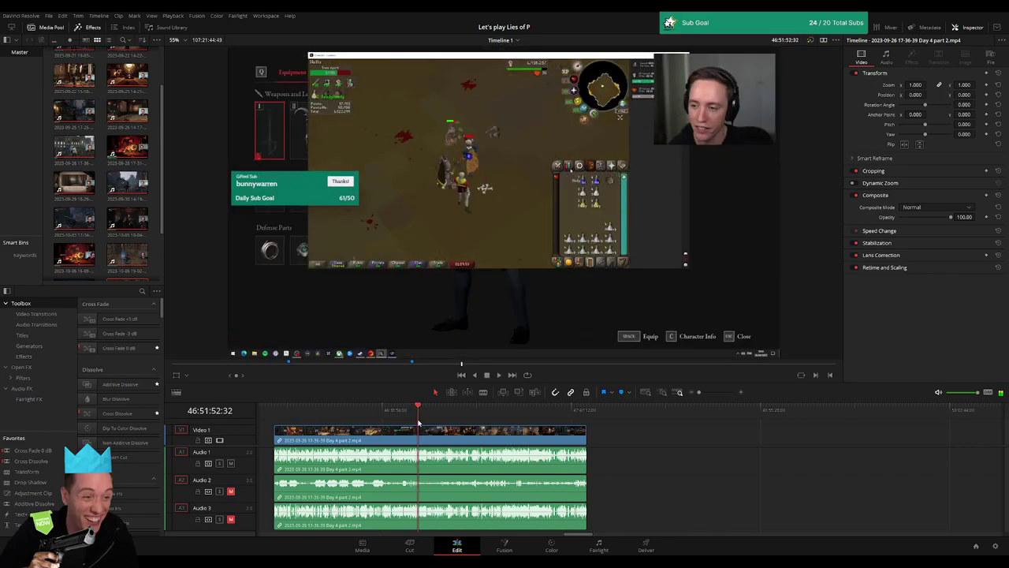
pyautogui.click(717, 392)
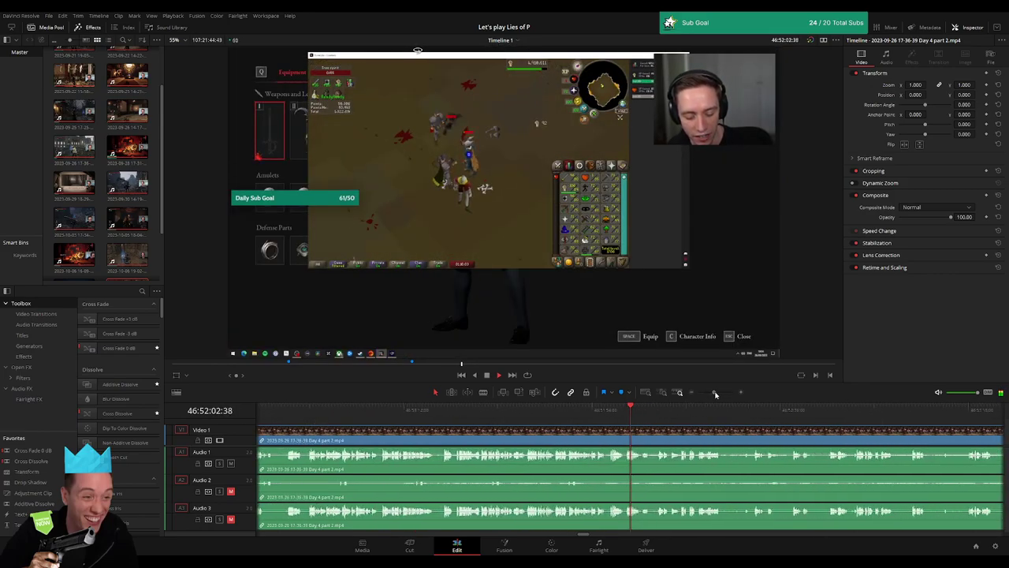
pyautogui.click(657, 414)
pyautogui.press('space')
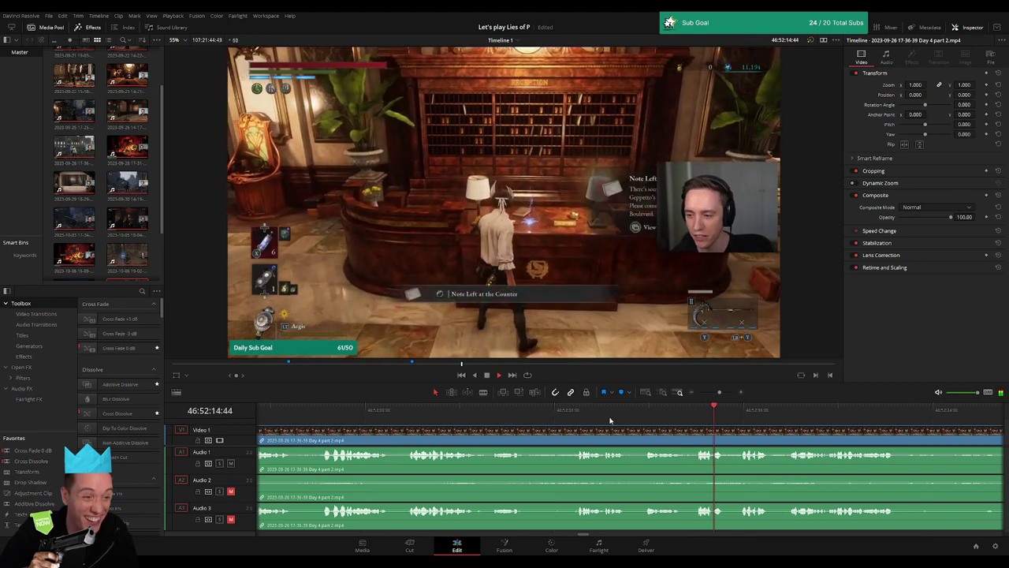
pyautogui.click(578, 413)
pyautogui.moveTo(578, 414); pyautogui.dragTo(555, 415)
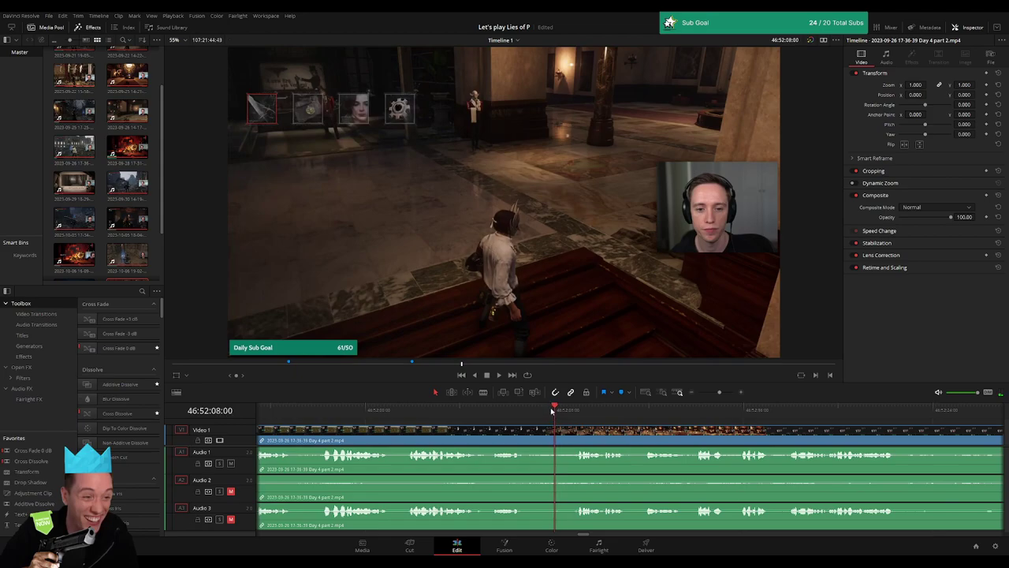
pyautogui.hotkey('ctrl', 'b')
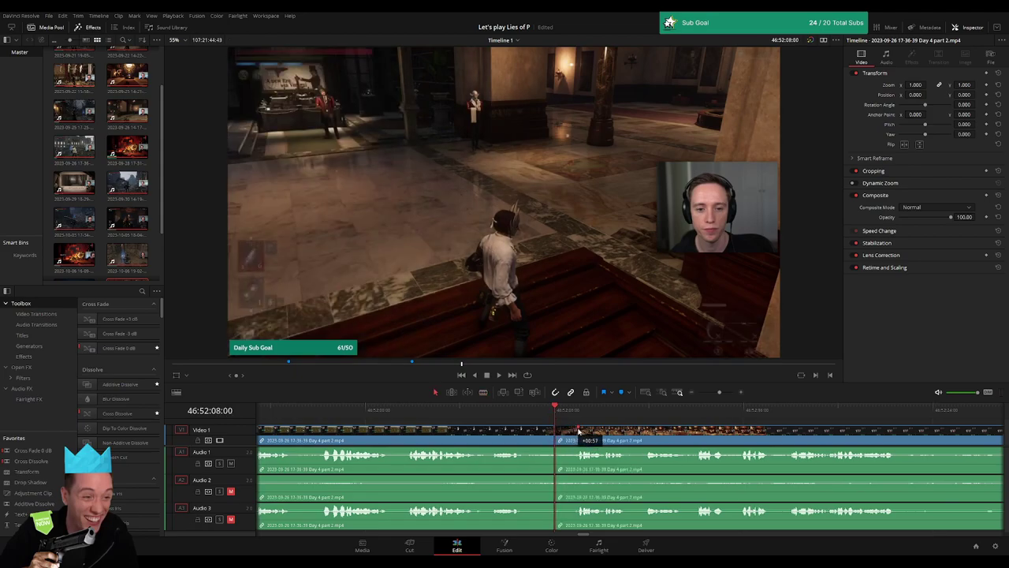
# Fade the video in after the 46:52:08 cut and fade Audio 1–3 out and in around it
pyautogui.moveTo(580, 430); pyautogui.dragTo(558, 430)
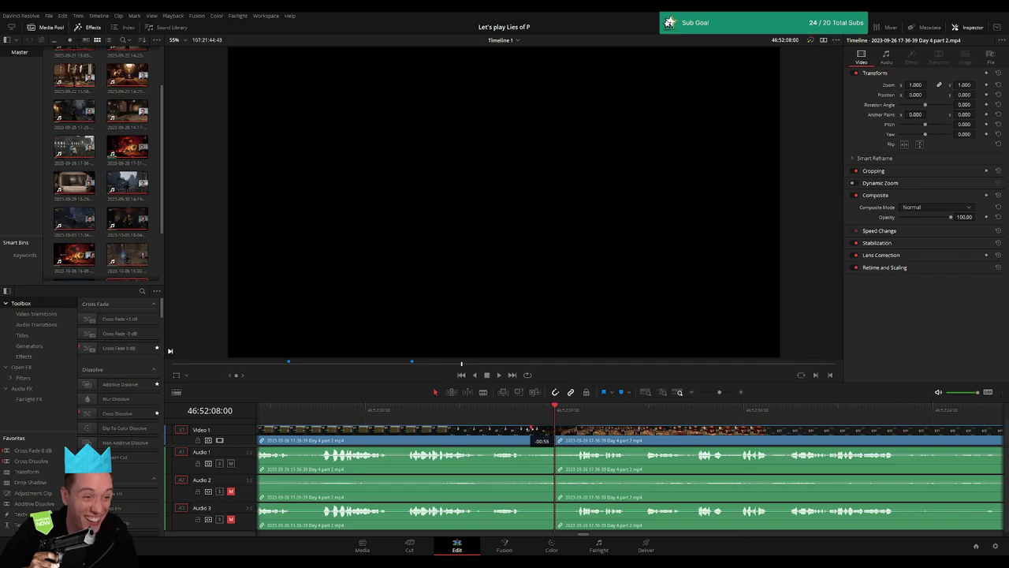
pyautogui.moveTo(552, 446); pyautogui.dragTo(530, 452)
pyautogui.moveTo(559, 448); pyautogui.dragTo(579, 450)
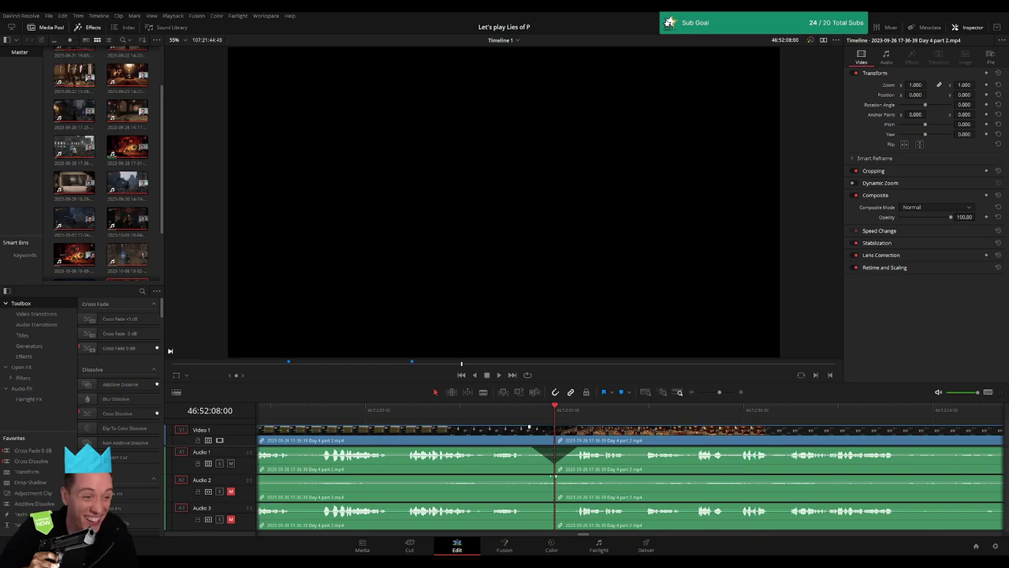
pyautogui.moveTo(554, 476)
pyautogui.mouseDown()
pyautogui.moveTo(534, 478)
pyautogui.moveTo(582, 477)
pyautogui.moveTo(529, 505)
pyautogui.mouseUp()
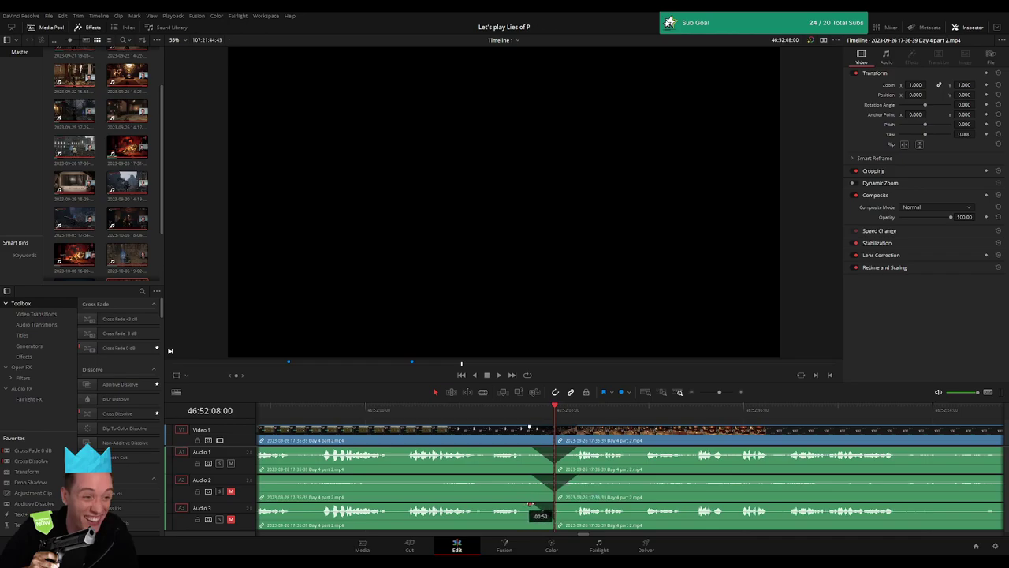
pyautogui.moveTo(560, 505); pyautogui.dragTo(576, 506)
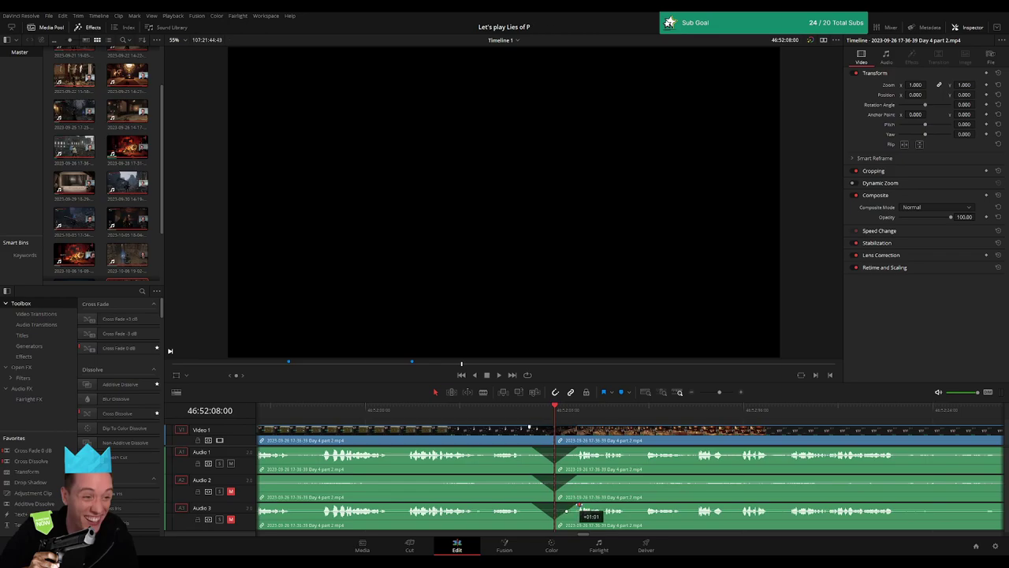
pyautogui.moveTo(717, 393); pyautogui.dragTo(699, 393)
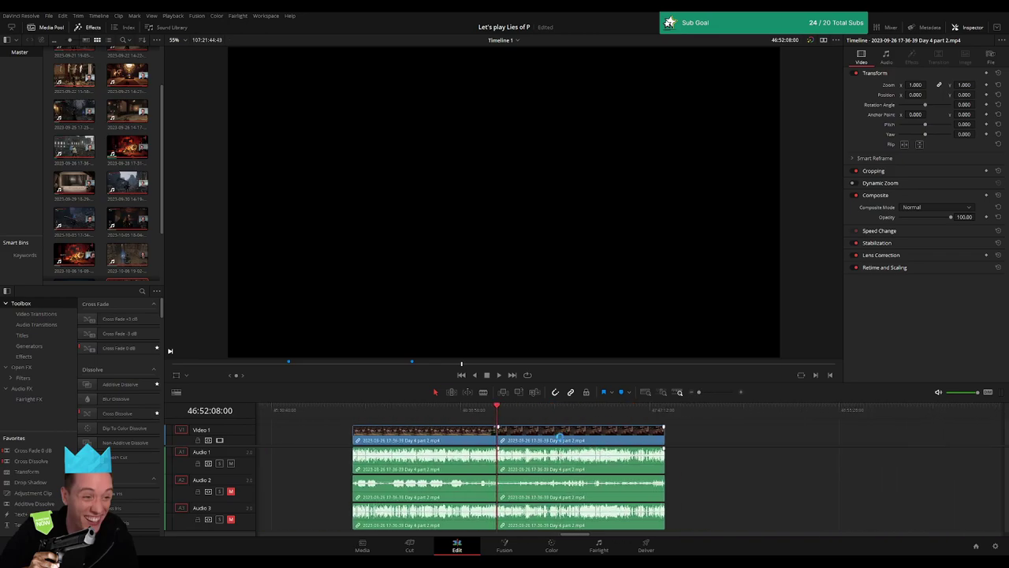
# Move the footage after the cut further along the timeline
pyautogui.hscroll(5, 403, 431)
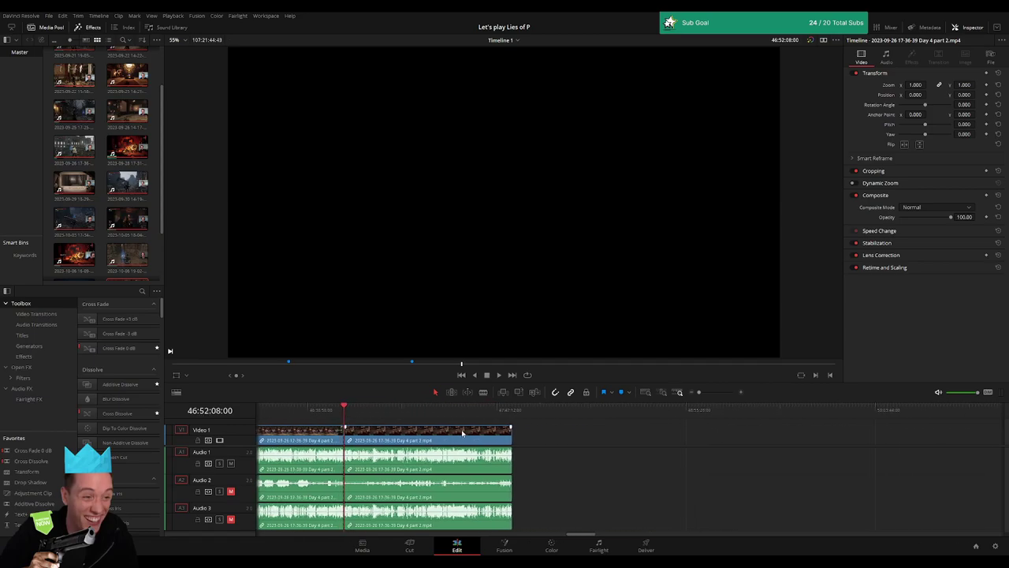
pyautogui.hscroll(2, 403, 431)
pyautogui.moveTo(403, 431); pyautogui.dragTo(654, 430)
pyautogui.click(339, 428)
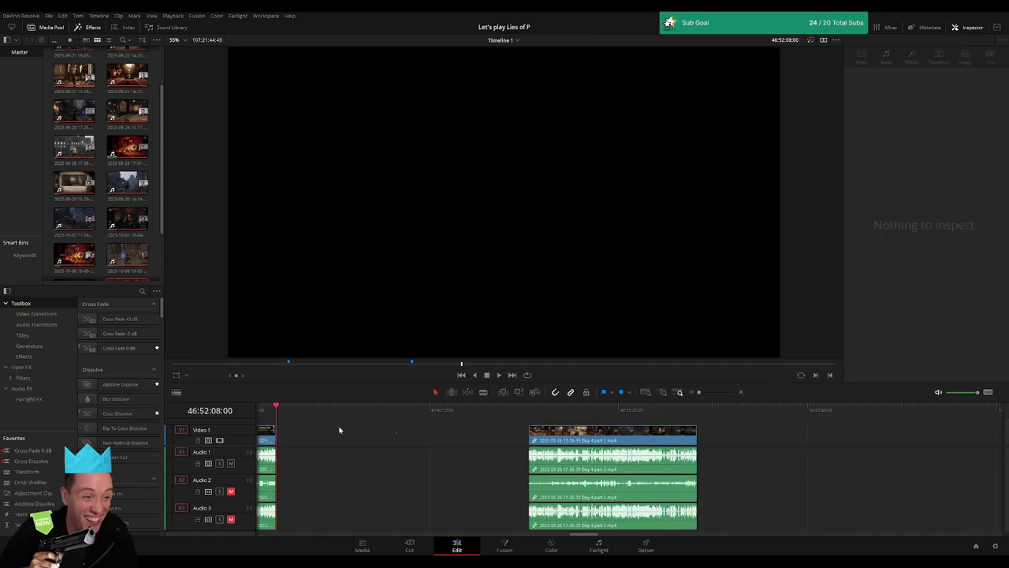
# Snap the clip's start to the playhead at 48:00:00:00 and play it back
pyautogui.click(287, 412)
pyautogui.moveTo(288, 415); pyautogui.dragTo(466, 427)
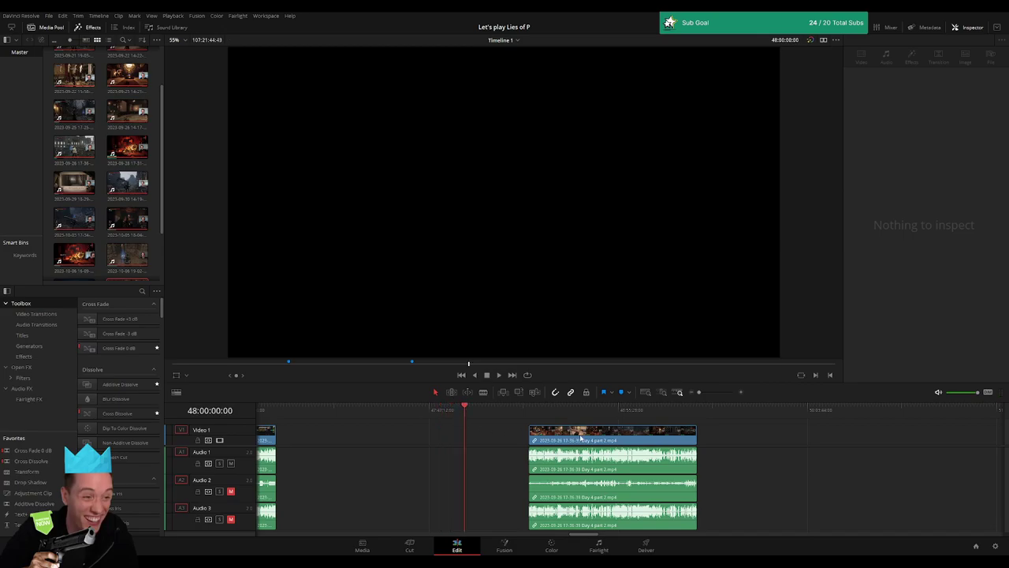
pyautogui.moveTo(581, 436); pyautogui.dragTo(517, 436)
pyautogui.press('space')
pyautogui.click(694, 443)
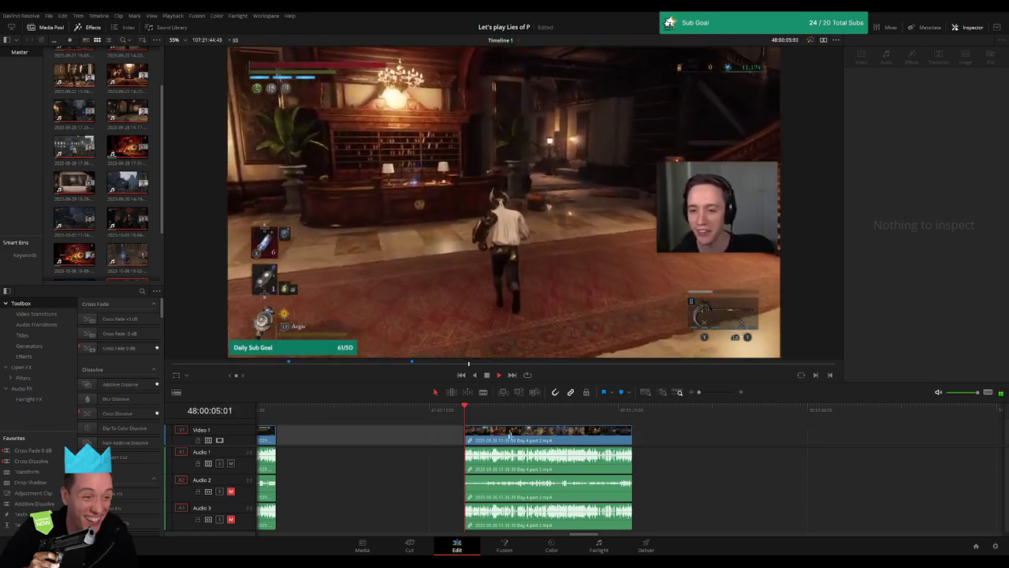
pyautogui.hscroll(3, 575, 439)
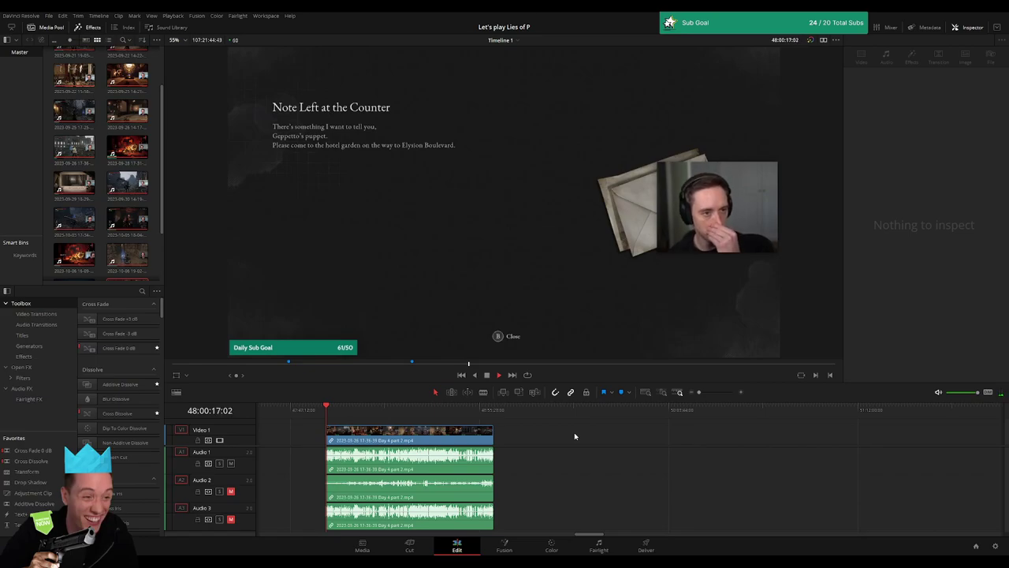
# Review the footage and park the playhead at 48:52:05:00
pyautogui.moveTo(332, 412); pyautogui.dragTo(468, 420)
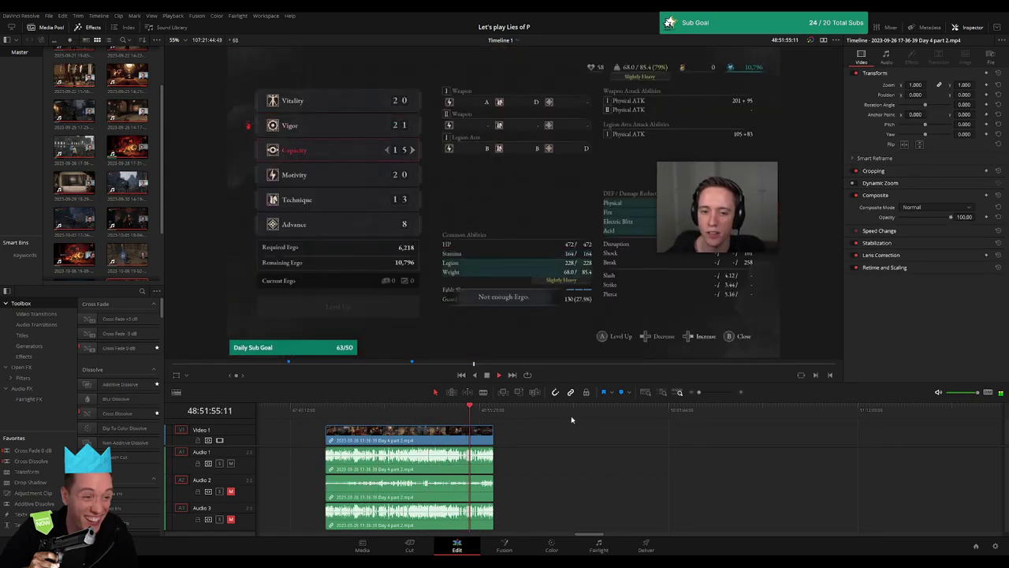
pyautogui.moveTo(699, 392); pyautogui.dragTo(720, 392)
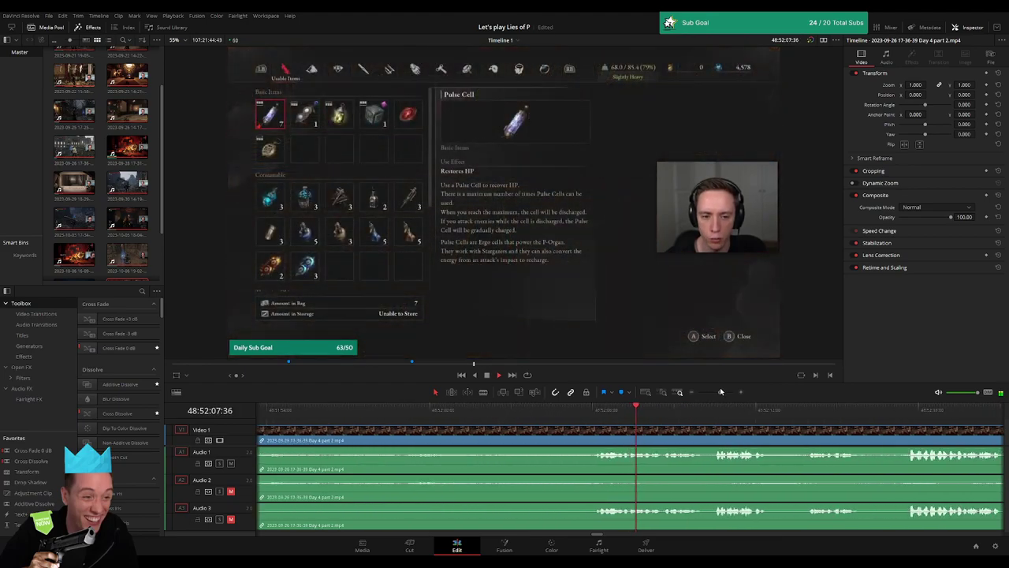
pyautogui.click(660, 410)
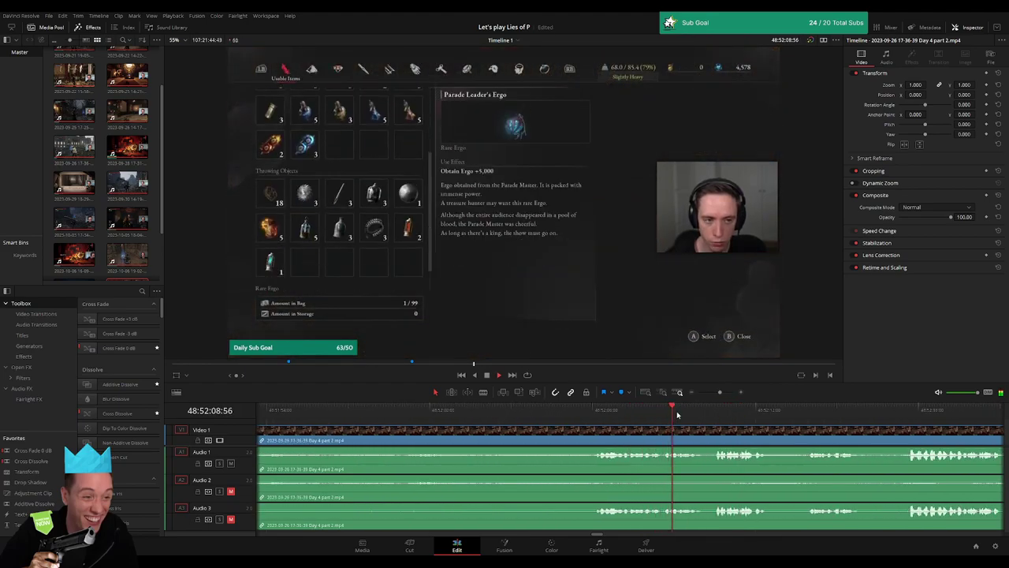
pyautogui.click(763, 411)
pyautogui.hotkey('shift', 'Left')
pyautogui.hotkey('shift', 'Left')
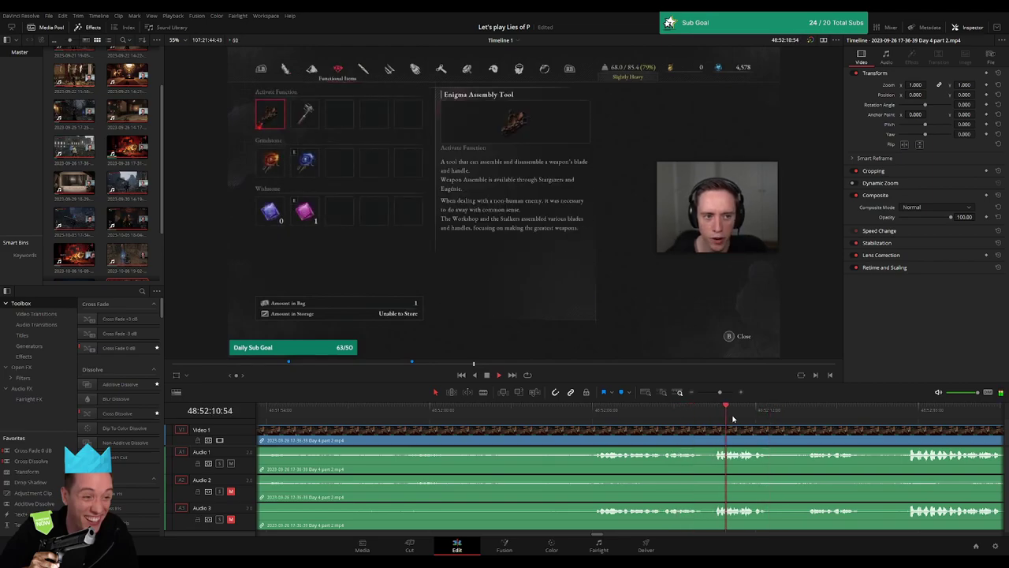
pyautogui.click(808, 411)
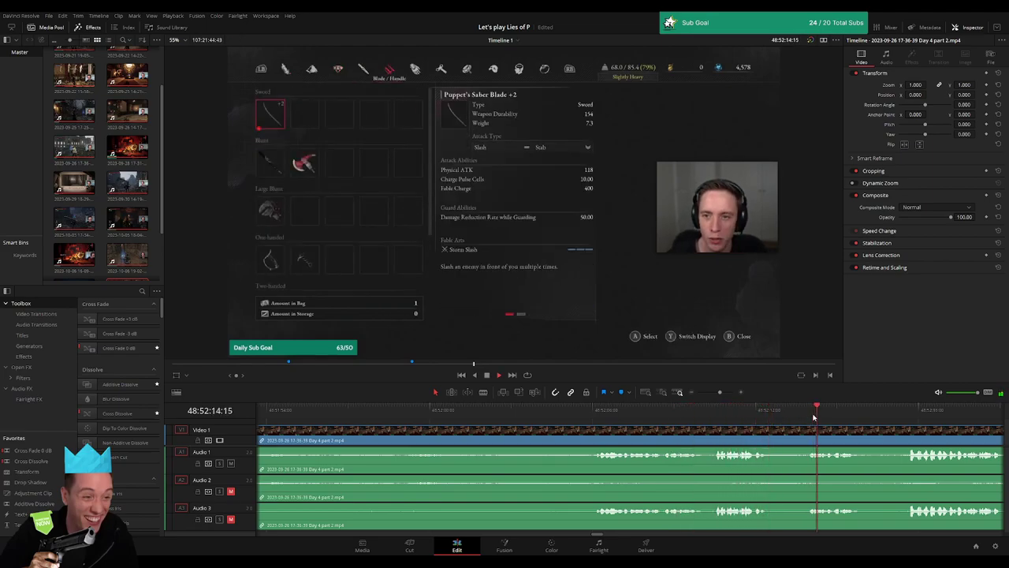
pyautogui.click(910, 413)
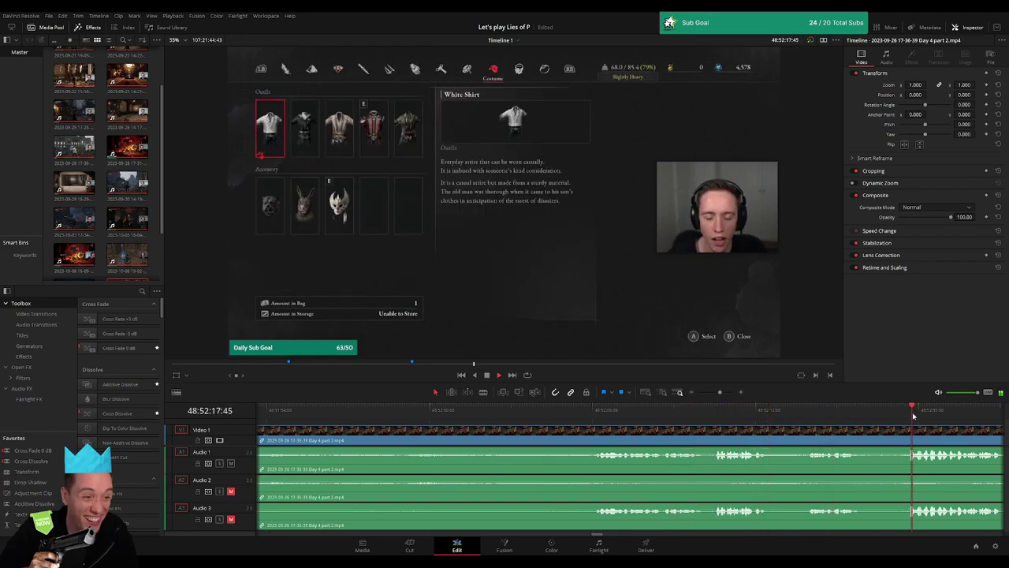
pyautogui.click(596, 411)
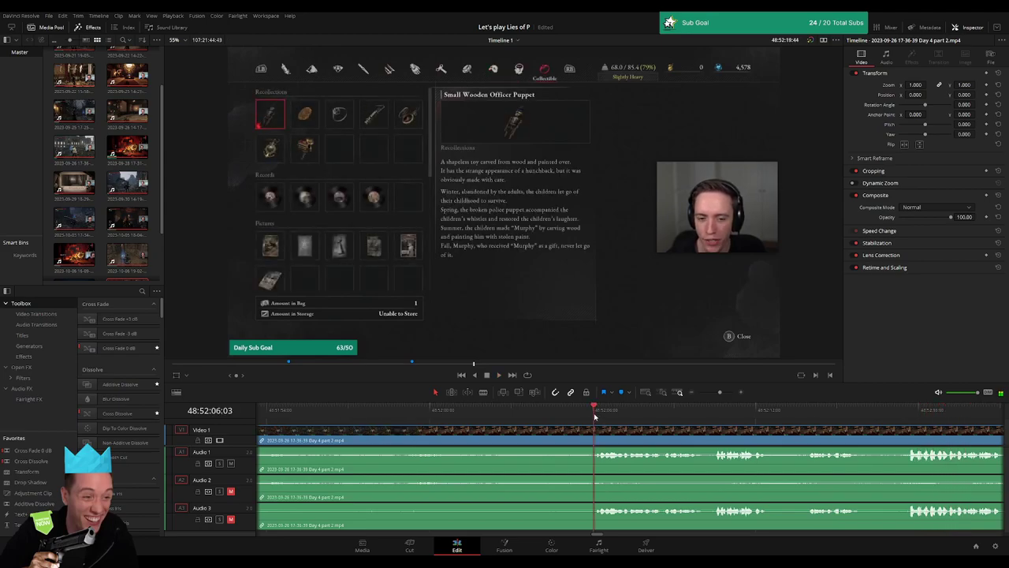
pyautogui.moveTo(594, 416); pyautogui.dragTo(565, 420)
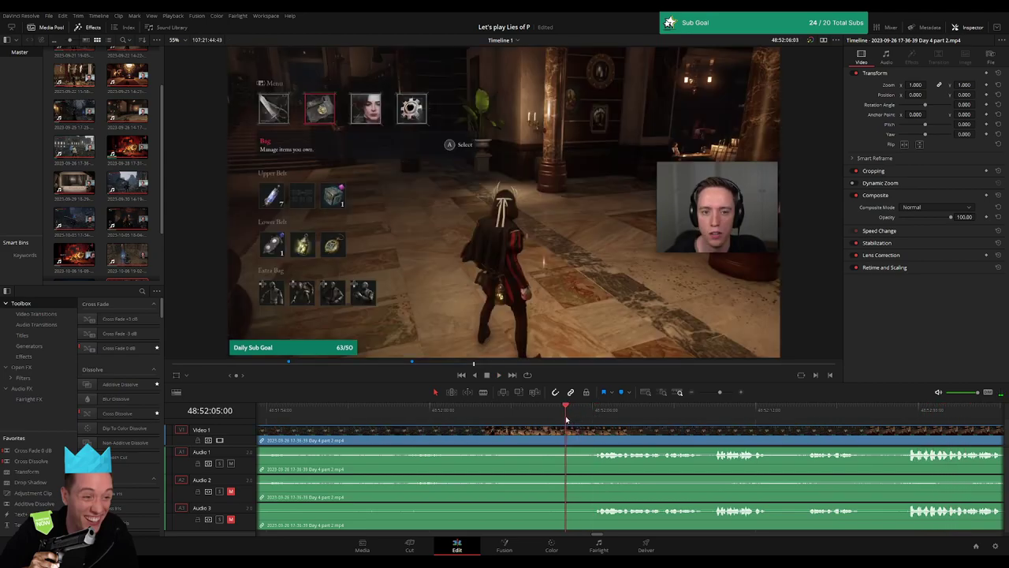
# Split all tracks at 48:52:05:00, fading the video in and Audio 3 out at the cut
pyautogui.hotkey('ctrl', 'b')
pyautogui.moveTo(569, 435)
pyautogui.mouseDown()
pyautogui.moveTo(592, 429)
pyautogui.moveTo(536, 429)
pyautogui.moveTo(550, 455)
pyautogui.moveTo(588, 450)
pyautogui.moveTo(535, 478)
pyautogui.moveTo(593, 478)
pyautogui.mouseUp()
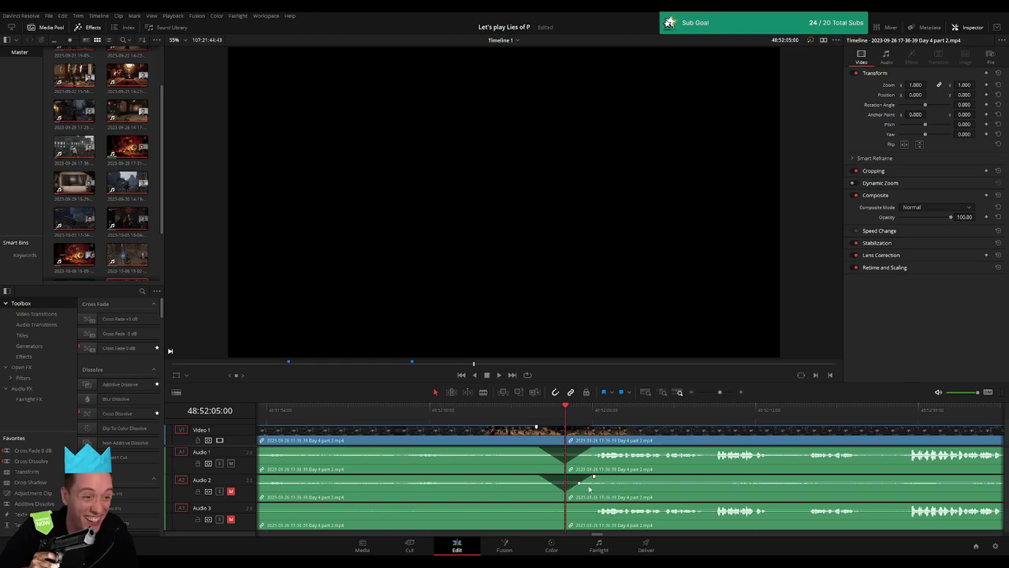
pyautogui.moveTo(563, 509)
pyautogui.mouseDown()
pyautogui.moveTo(540, 506)
pyautogui.moveTo(595, 509)
pyautogui.mouseUp()
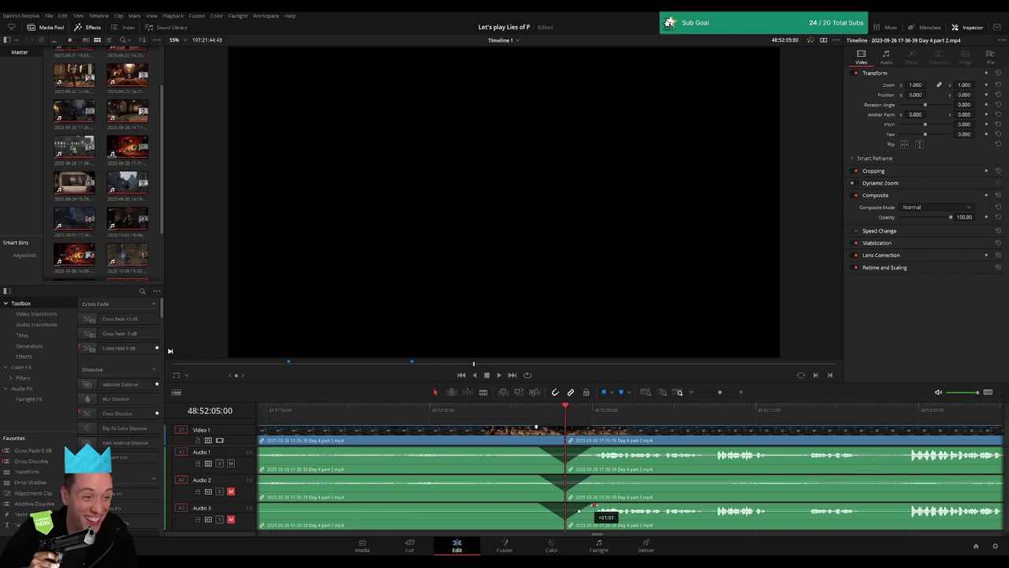
# Move the short Day 4 part 2 piece after the cut far along the timeline
pyautogui.moveTo(720, 392); pyautogui.dragTo(698, 392)
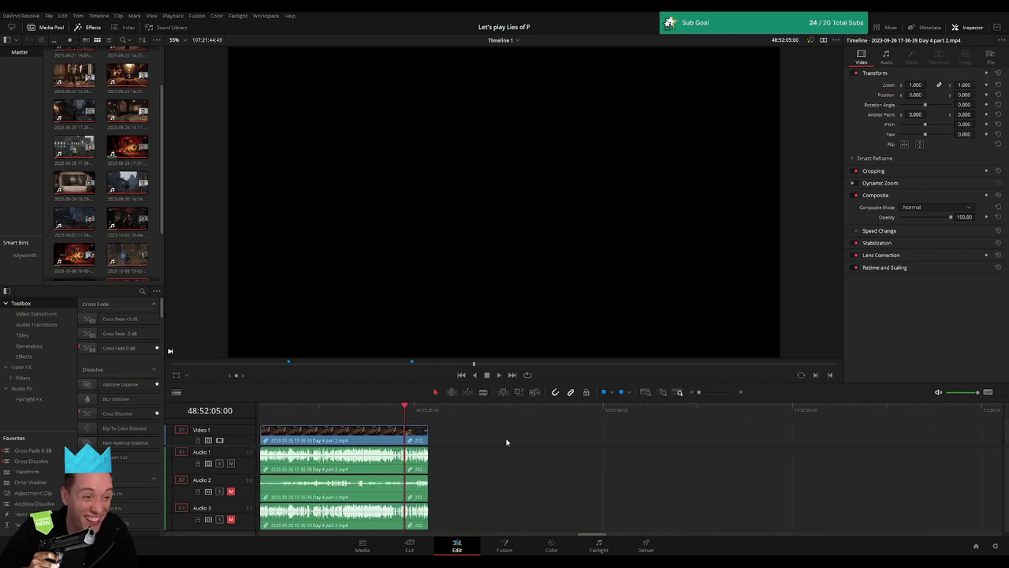
pyautogui.hscroll(-2, 442, 465)
pyautogui.click(317, 409)
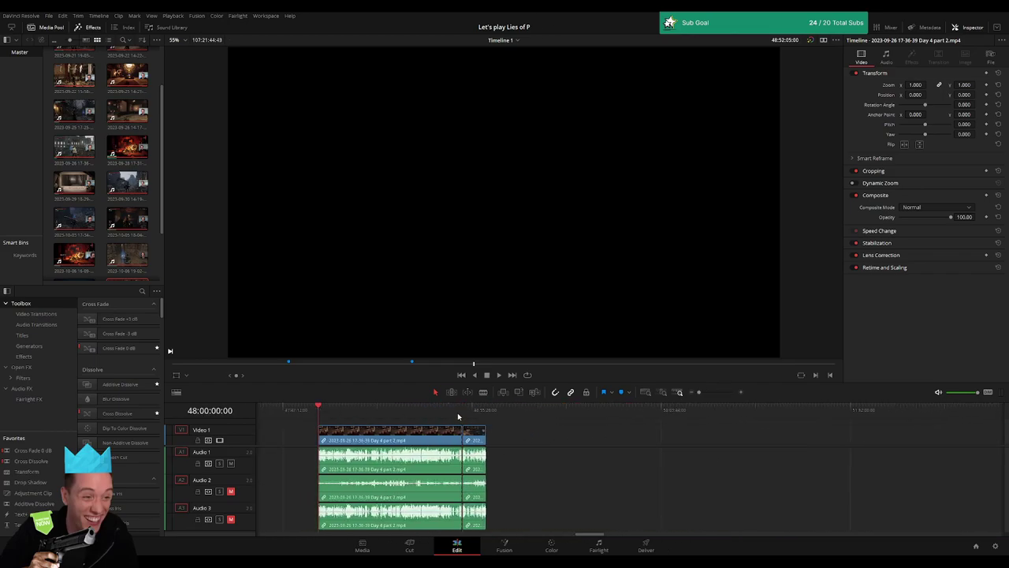
pyautogui.click(461, 409)
pyautogui.hscroll(5, 437, 430)
pyautogui.moveTo(322, 446); pyautogui.dragTo(608, 446)
pyautogui.click(474, 436)
# Make the short piece start exactly at 50:00:00:00
pyautogui.moveTo(446, 410); pyautogui.dragTo(500, 426)
pyautogui.scroll(3, 691, 400)
pyautogui.moveTo(631, 411); pyautogui.dragTo(618, 414)
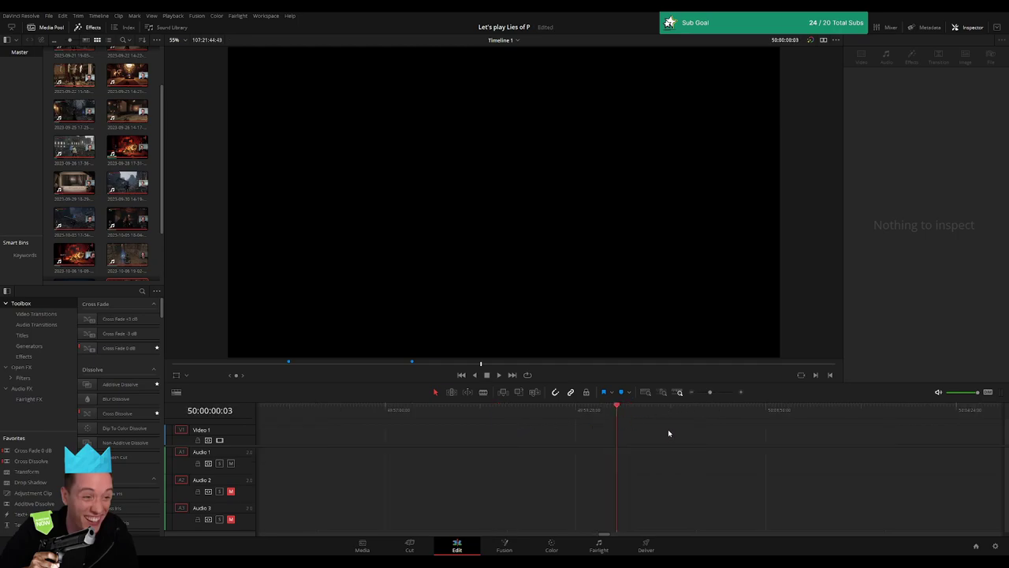
pyautogui.scroll(-3, 692, 398)
pyautogui.moveTo(744, 440); pyautogui.dragTo(649, 440)
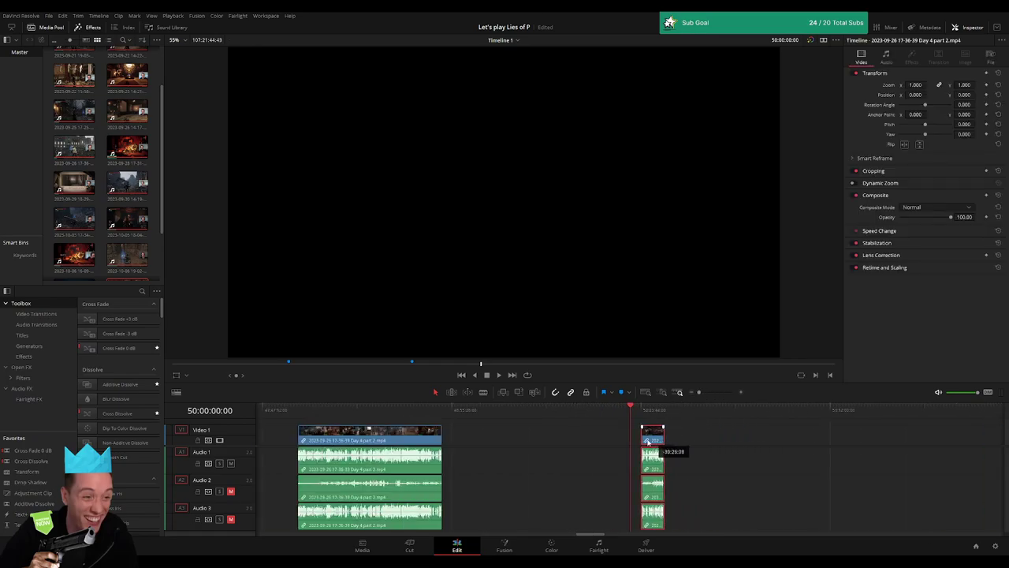
# Slide the Day 5 clip left against the short piece and play the joined footage
pyautogui.hscroll(5, 750, 442)
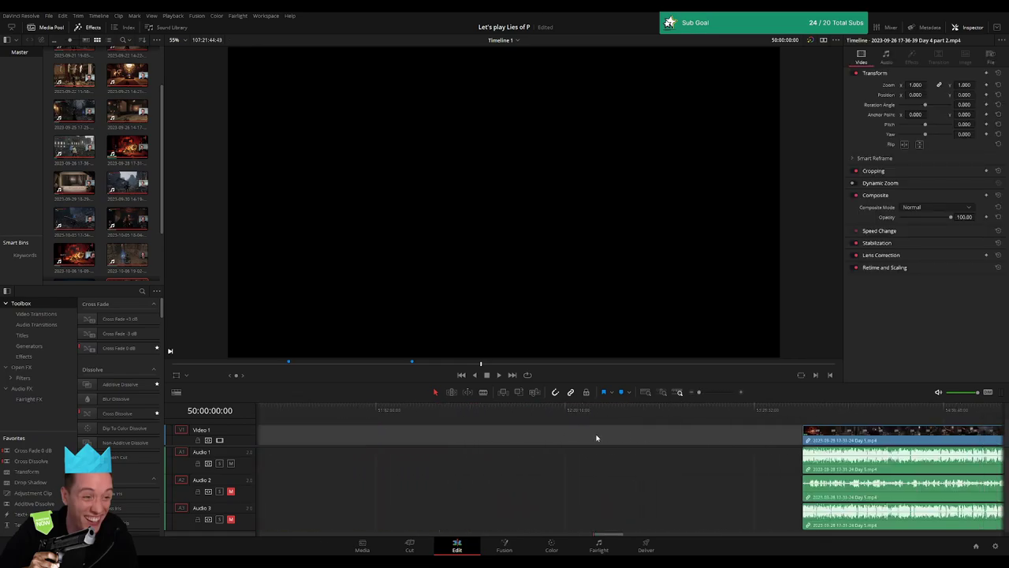
pyautogui.hscroll(-3, 753, 433)
pyautogui.hscroll(1, 789, 435)
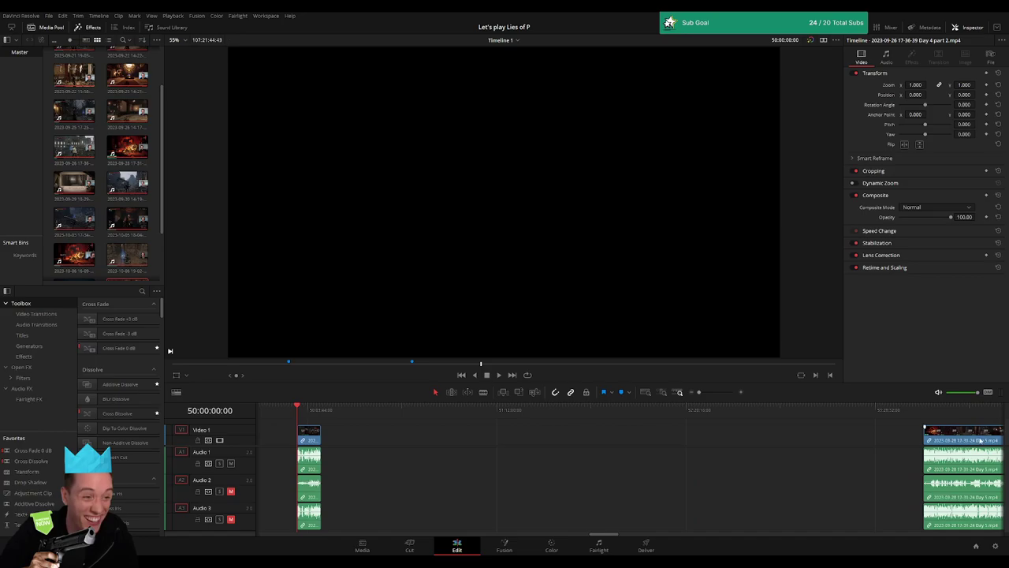
pyautogui.moveTo(980, 441); pyautogui.dragTo(387, 423)
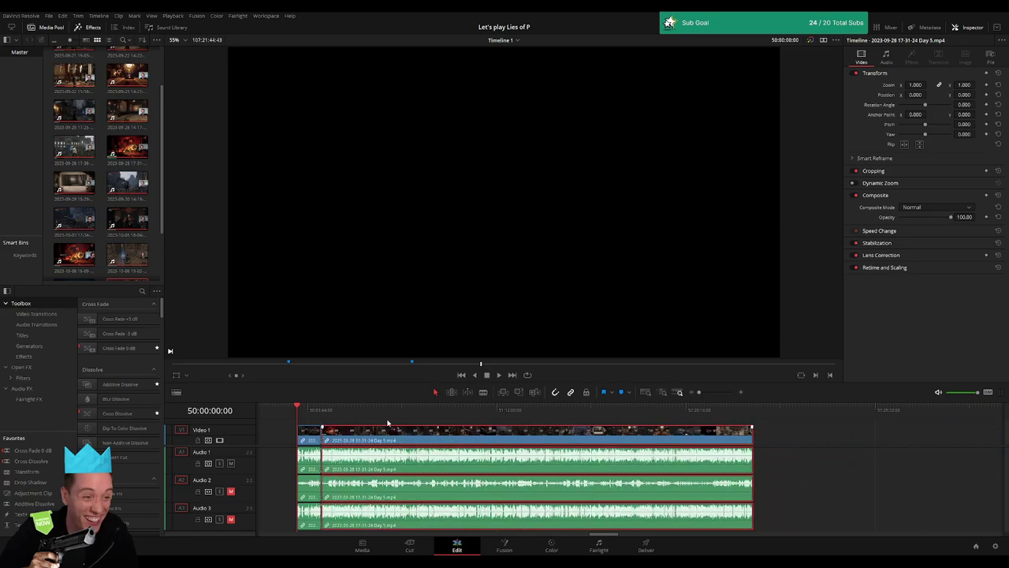
pyautogui.press('space')
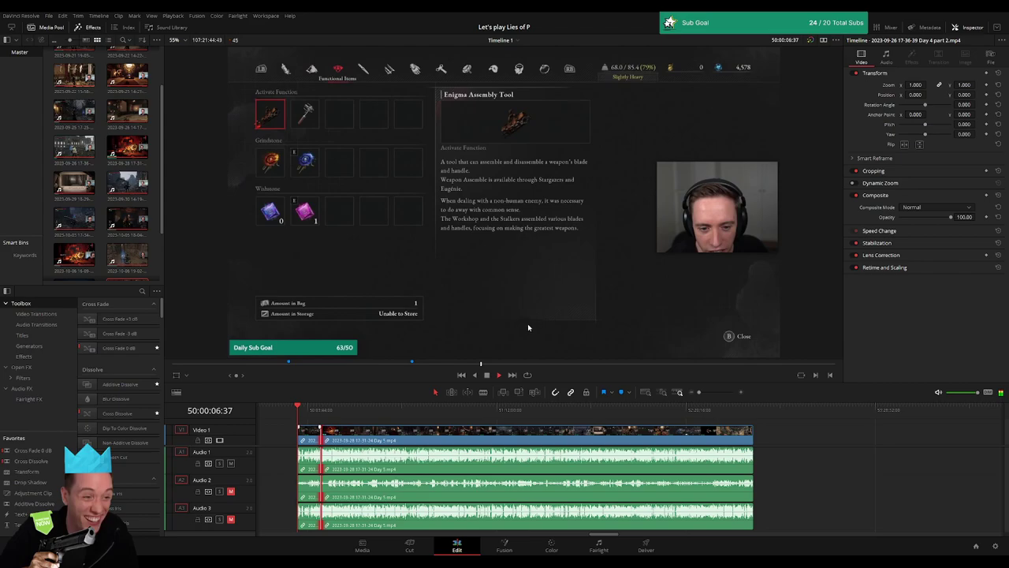
pyautogui.click(712, 392)
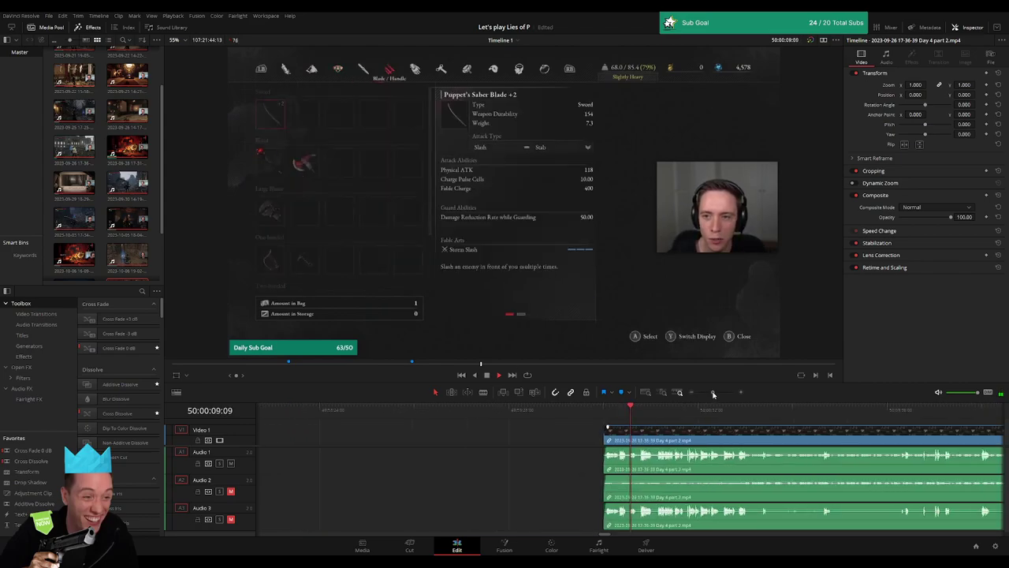
pyautogui.hscroll(5, 710, 426)
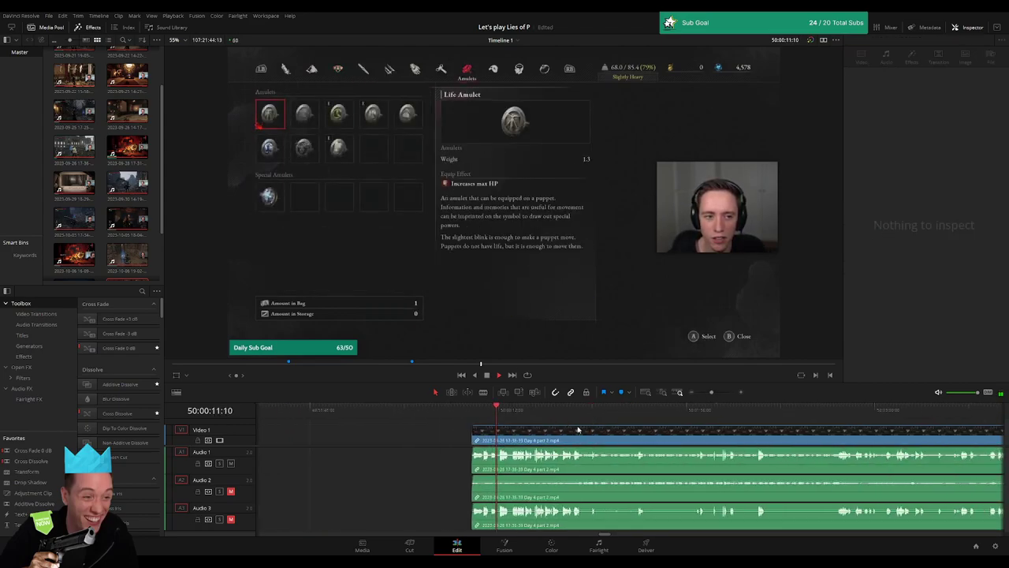
pyautogui.click(589, 417)
pyautogui.moveTo(614, 423)
pyautogui.mouseDown()
pyautogui.moveTo(706, 416)
pyautogui.moveTo(599, 417)
pyautogui.mouseUp()
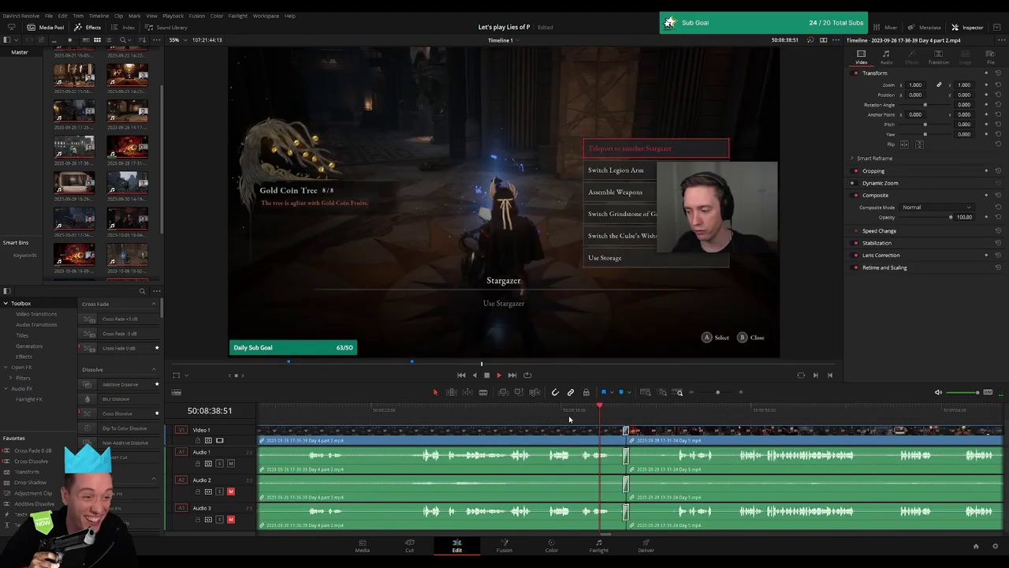
pyautogui.click(563, 419)
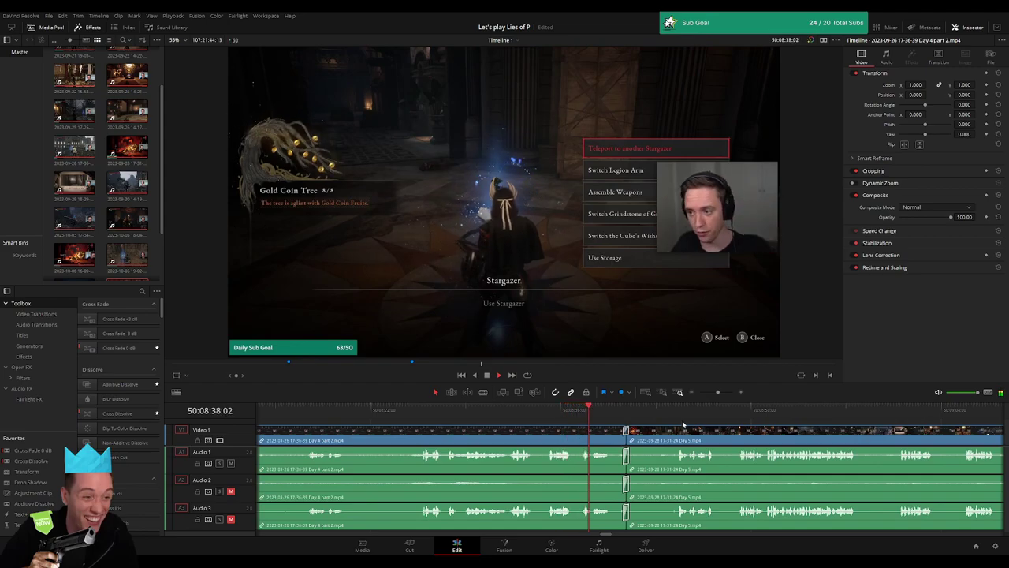
pyautogui.click(620, 421)
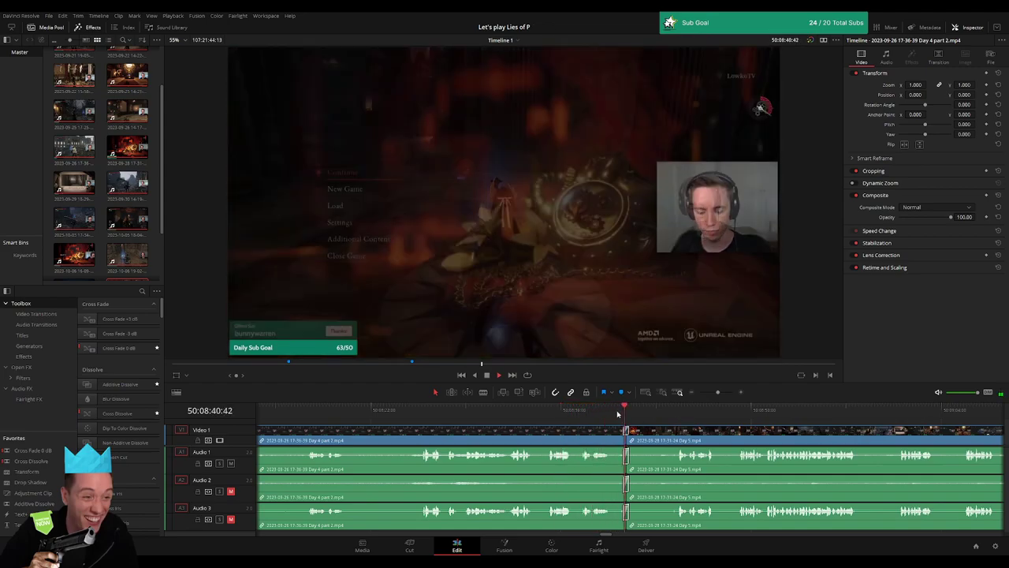
pyautogui.click(607, 419)
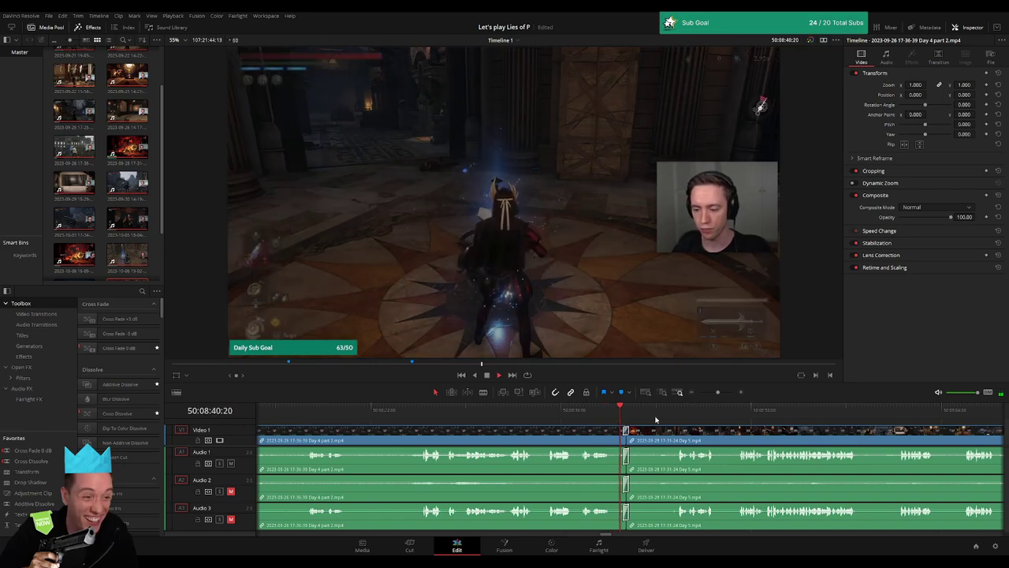
pyautogui.click(675, 413)
pyautogui.click(771, 411)
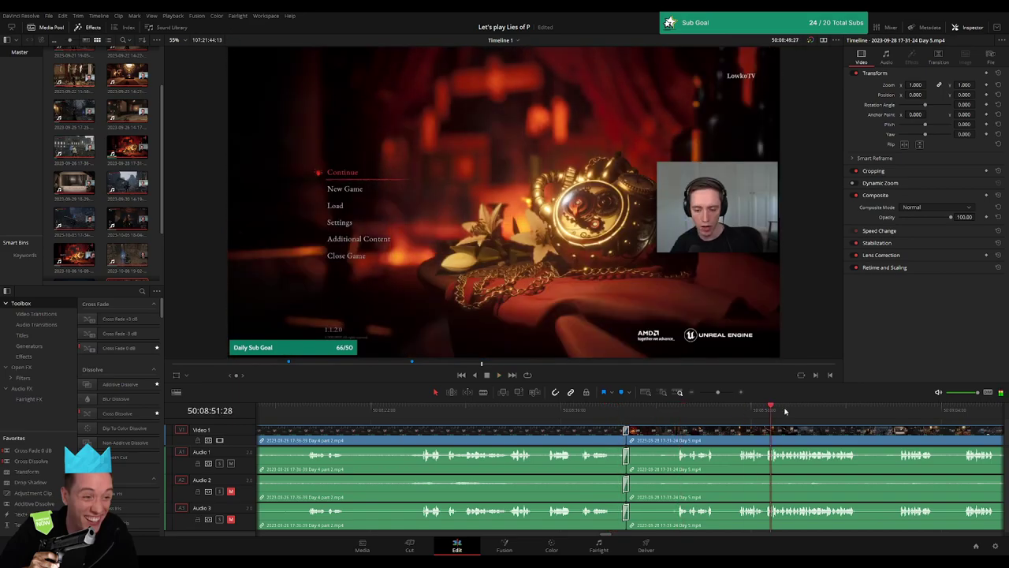
pyautogui.moveTo(718, 392); pyautogui.dragTo(707, 391)
pyautogui.click(720, 411)
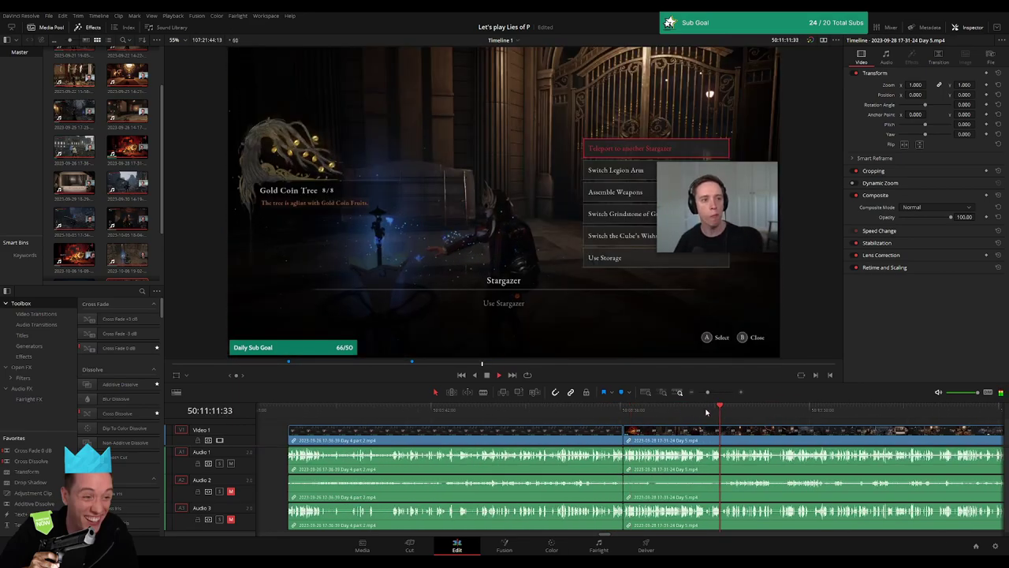
pyautogui.click(706, 411)
pyautogui.click(796, 411)
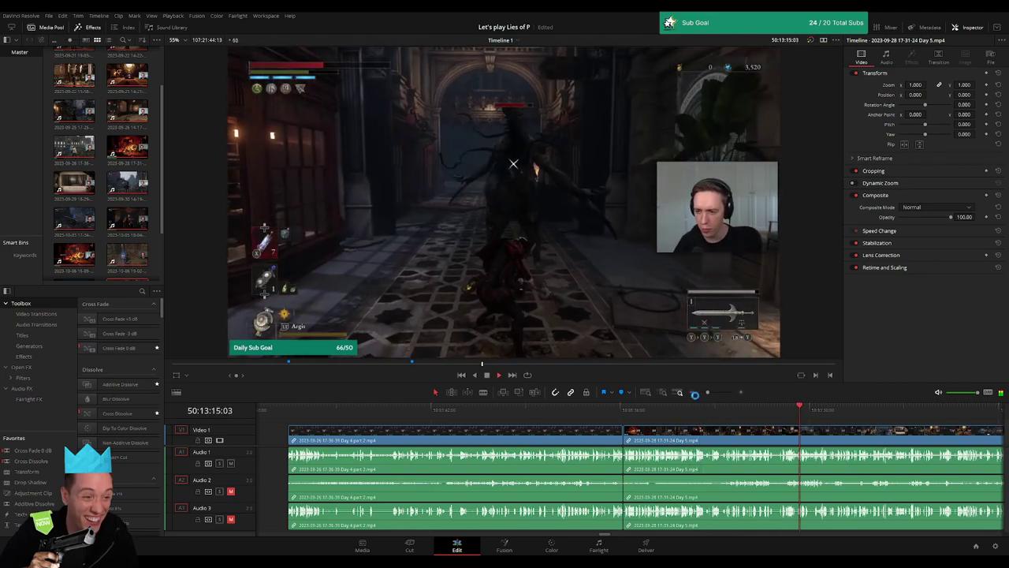
pyautogui.moveTo(695, 394); pyautogui.dragTo(685, 392)
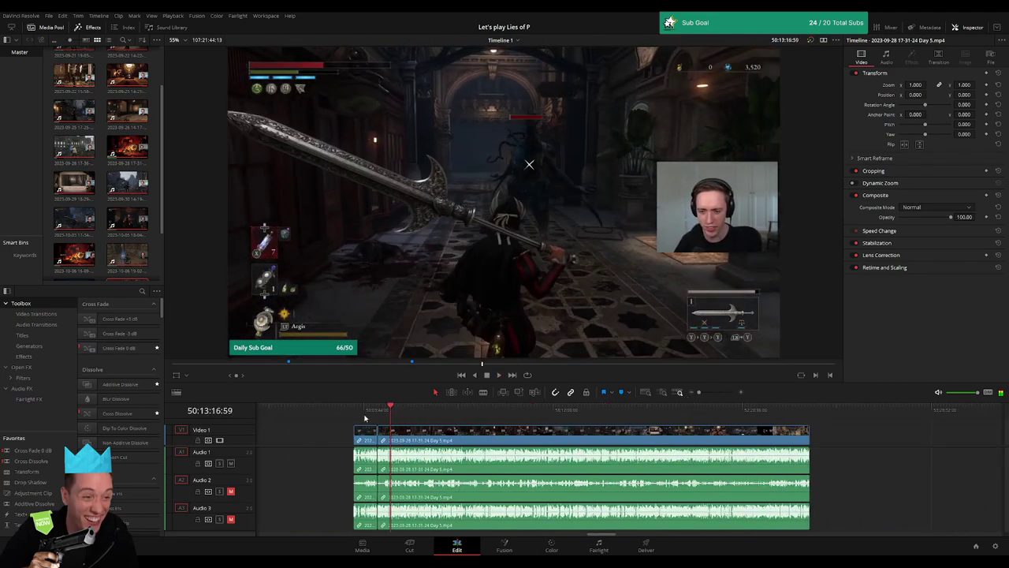
pyautogui.press('Home')
pyautogui.moveTo(379, 411); pyautogui.dragTo(498, 411)
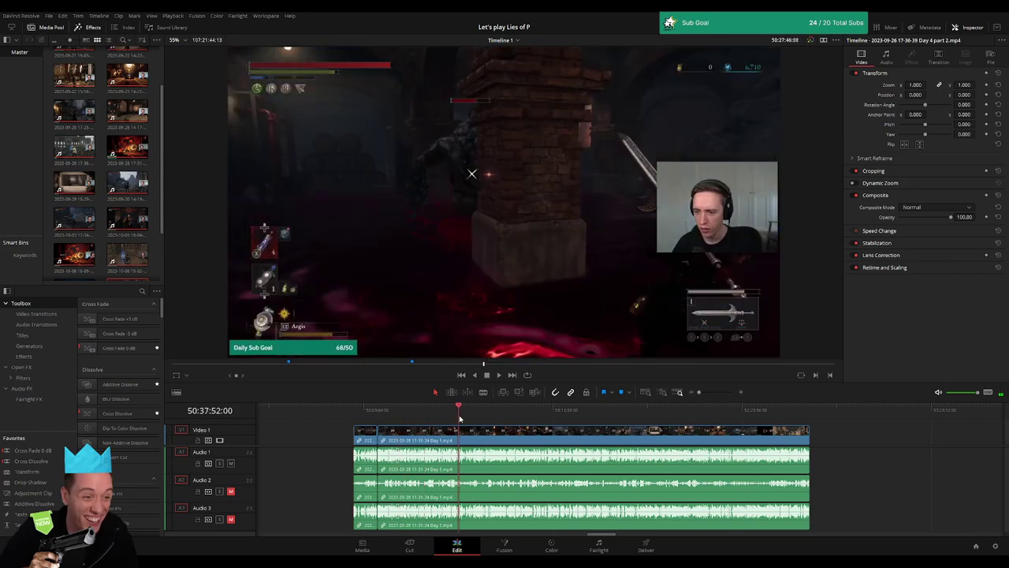
pyautogui.press('space')
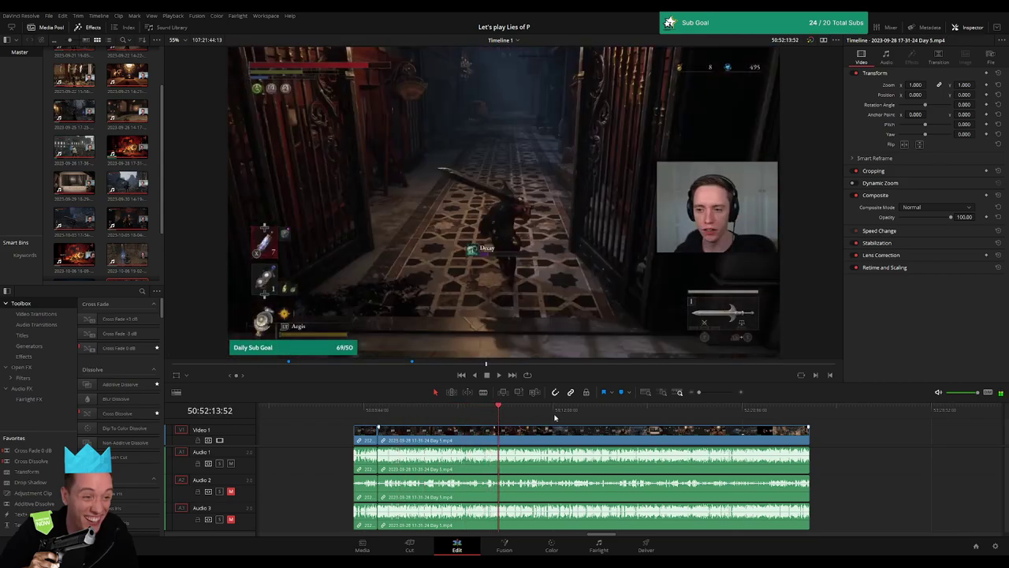
pyautogui.moveTo(700, 392); pyautogui.dragTo(720, 392)
pyautogui.click(541, 413)
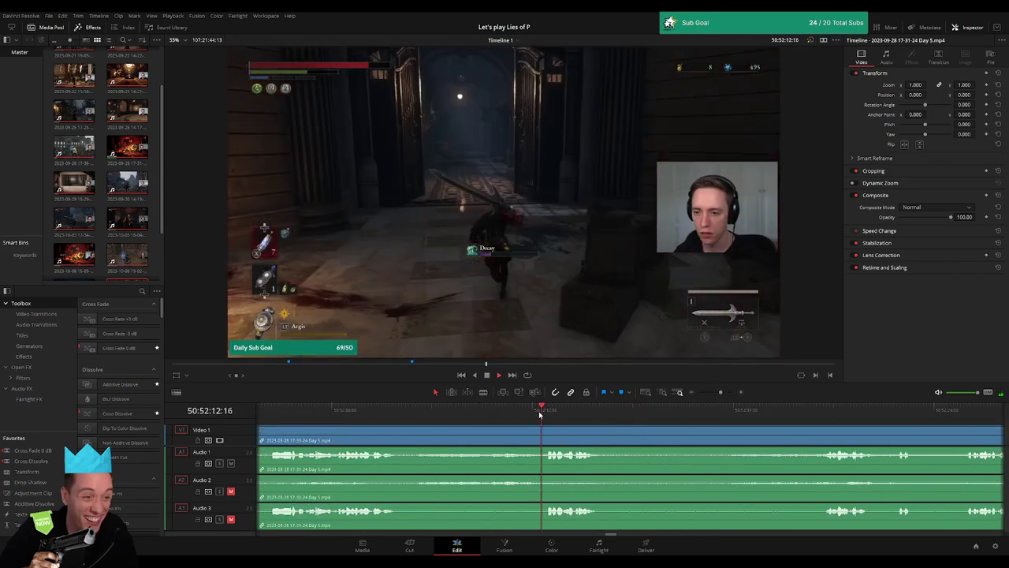
pyautogui.click(812, 421)
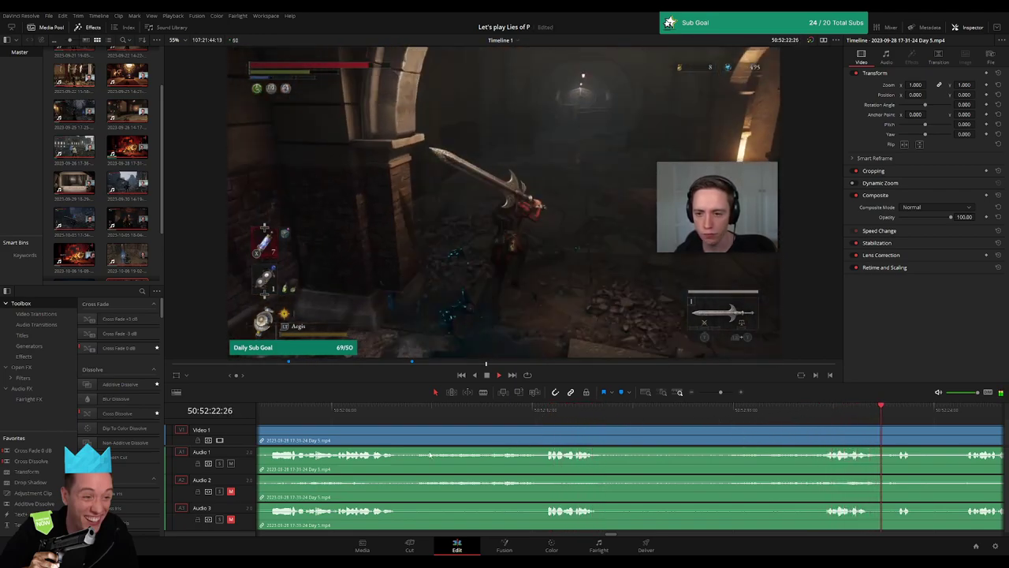
pyautogui.click(559, 436)
pyautogui.click(547, 411)
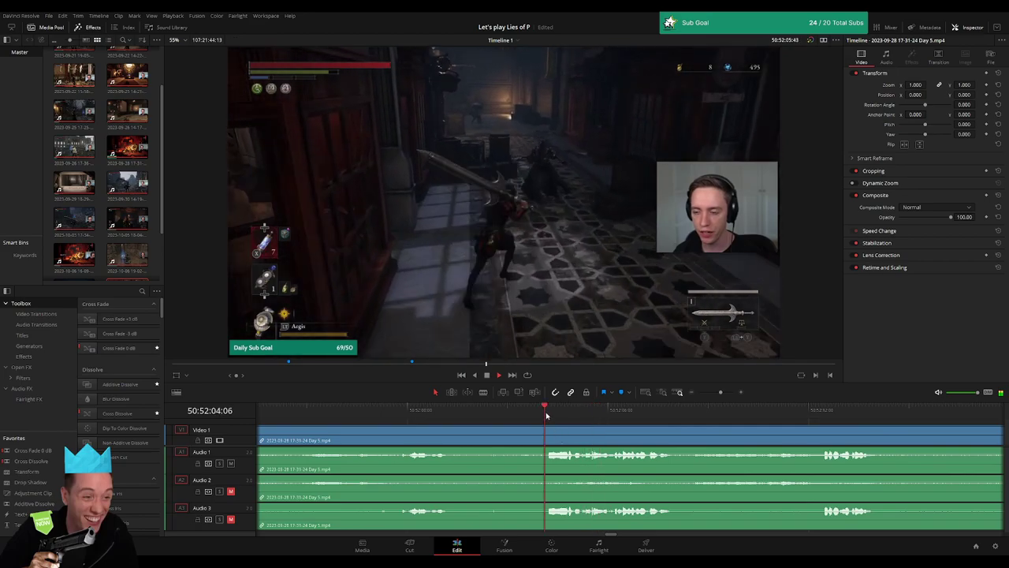
pyautogui.click(548, 416)
pyautogui.moveTo(548, 416)
pyautogui.mouseDown()
pyautogui.moveTo(509, 415)
pyautogui.moveTo(542, 431)
pyautogui.moveTo(497, 430)
pyautogui.moveTo(471, 451)
pyautogui.moveTo(539, 450)
pyautogui.moveTo(475, 478)
pyautogui.moveTo(546, 478)
pyautogui.mouseUp()
# Blade all tracks at 50:52:03:00, fade out the audio before the cut, and push the later clip right
pyautogui.hotkey('ctrl', 'b')
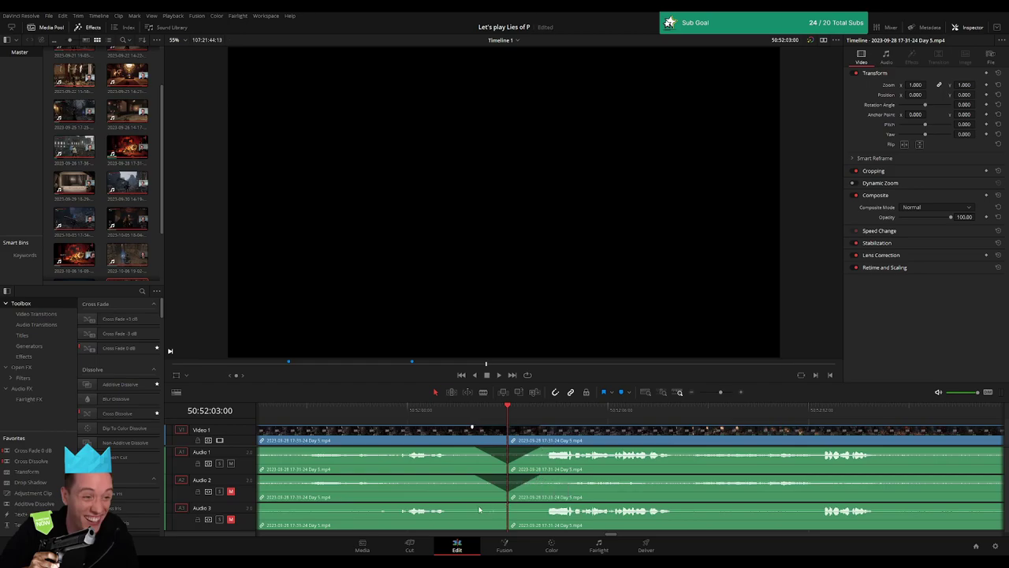
pyautogui.moveTo(505, 505)
pyautogui.mouseDown()
pyautogui.moveTo(474, 506)
pyautogui.moveTo(536, 506)
pyautogui.mouseUp()
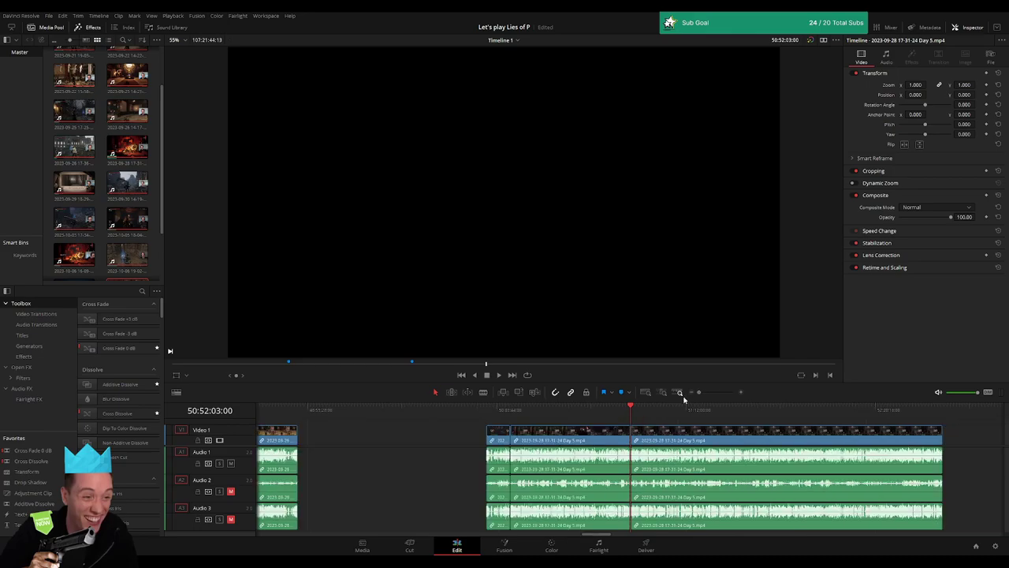
pyautogui.moveTo(720, 396); pyautogui.dragTo(699, 393)
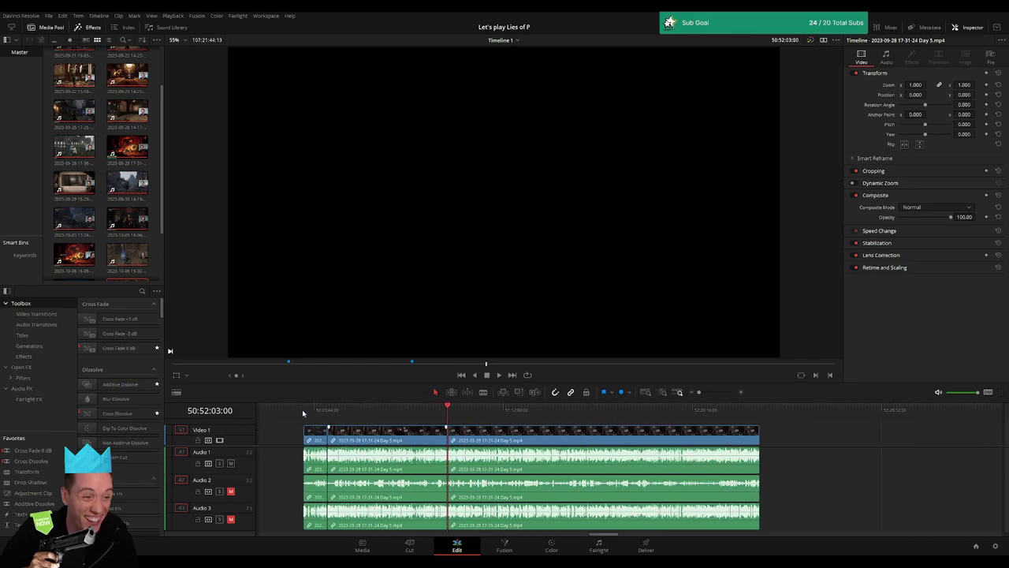
pyautogui.hscroll(5, 442, 440)
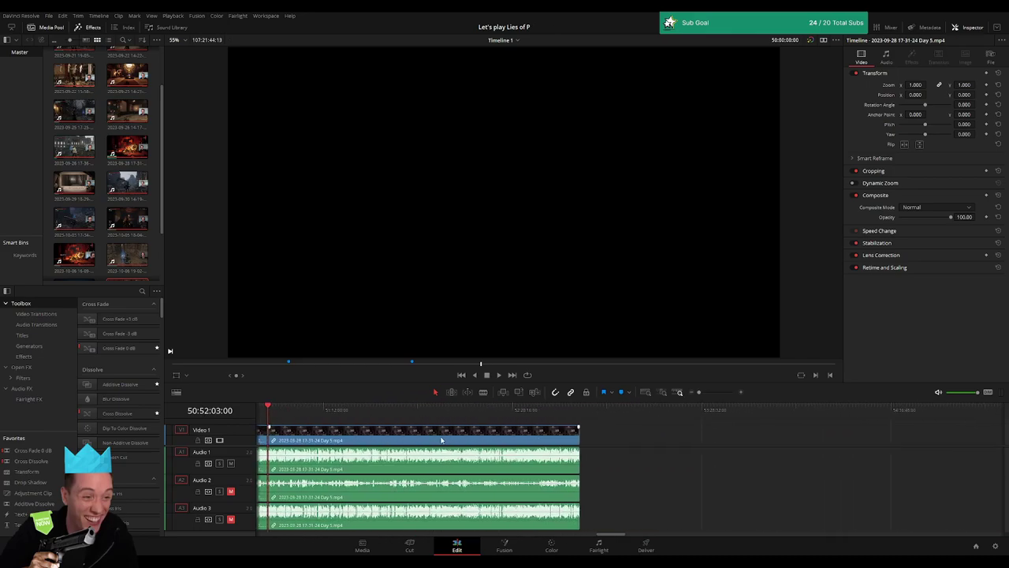
pyautogui.moveTo(441, 440); pyautogui.dragTo(708, 440)
pyautogui.click(389, 436)
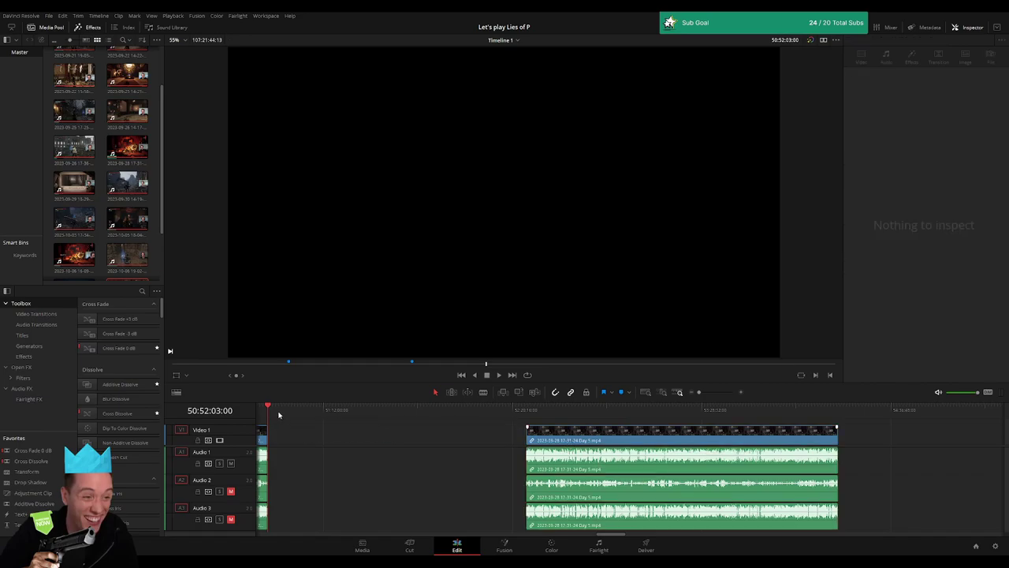
# Park the playhead at 52:00:00:00
pyautogui.moveTo(279, 415); pyautogui.dragTo(458, 430)
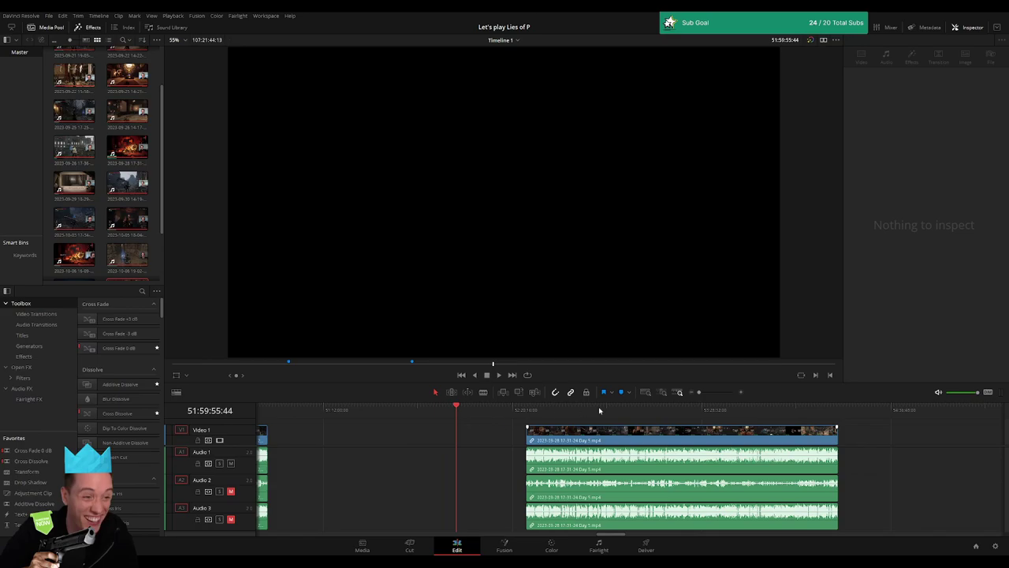
pyautogui.moveTo(699, 392); pyautogui.dragTo(709, 392)
pyautogui.moveTo(631, 413); pyautogui.dragTo(634, 413)
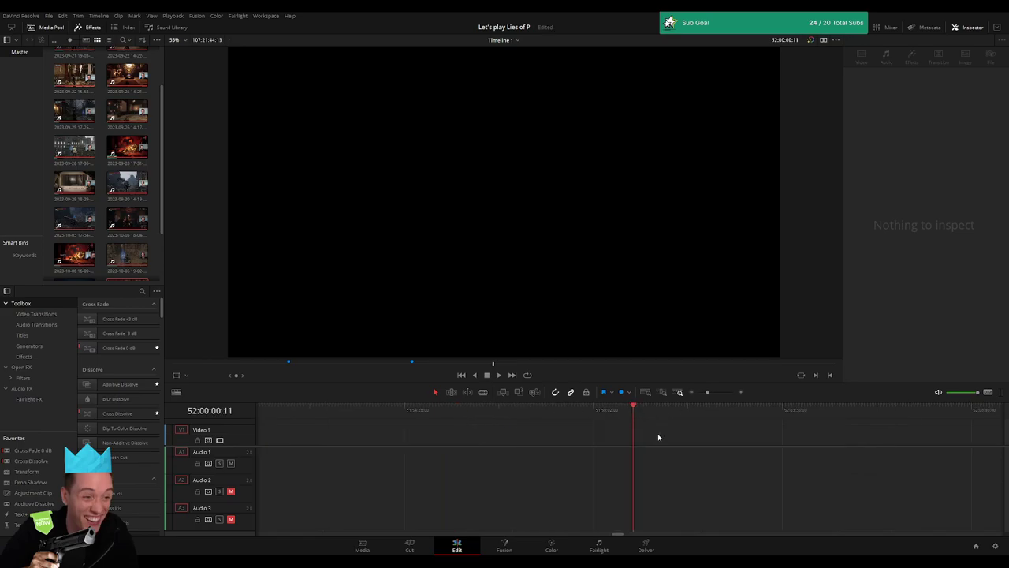
# Line the later clip's start up with the playhead
pyautogui.hscroll(5, 683, 442)
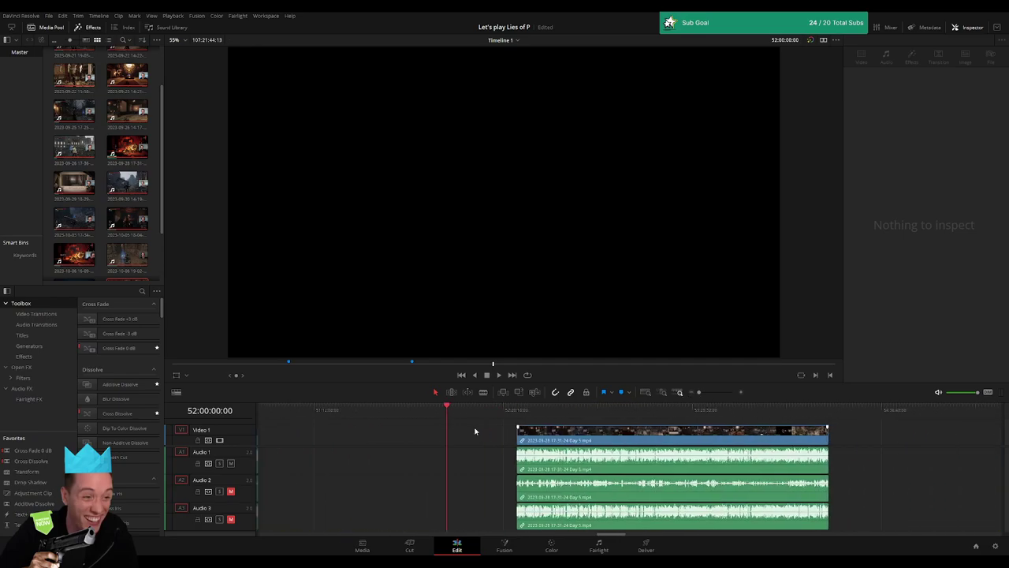
pyautogui.moveTo(780, 442); pyautogui.dragTo(715, 441)
pyautogui.click(780, 442)
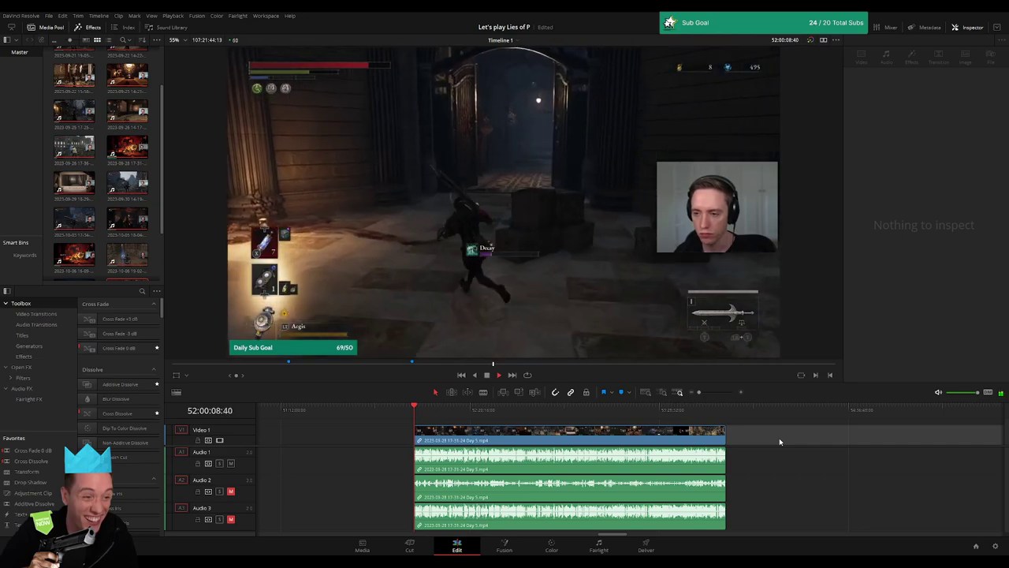
# Scrub and play through the Day 5 footage to find the next cut point
pyautogui.hscroll(3, 635, 446)
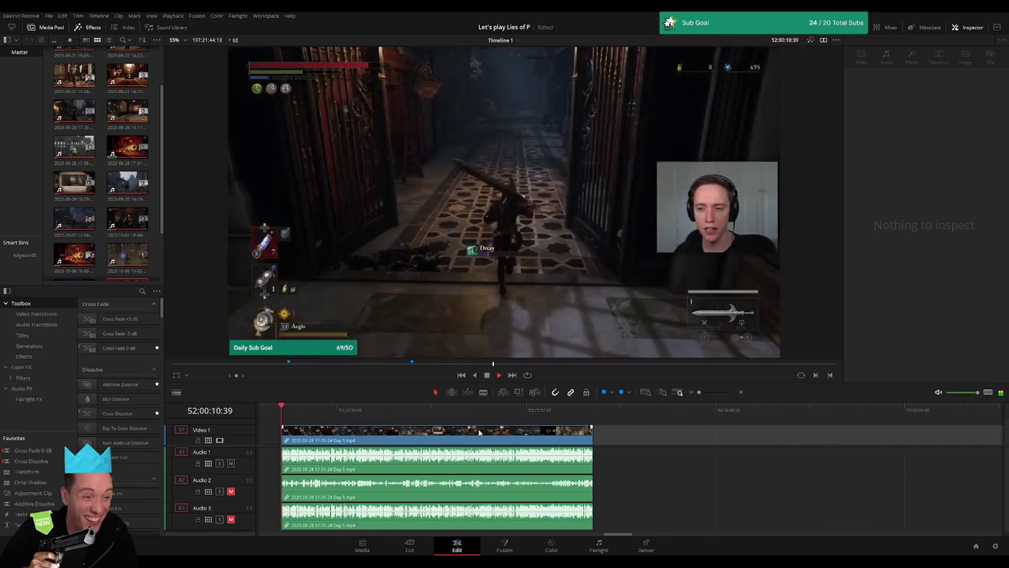
pyautogui.hscroll(-1, 464, 431)
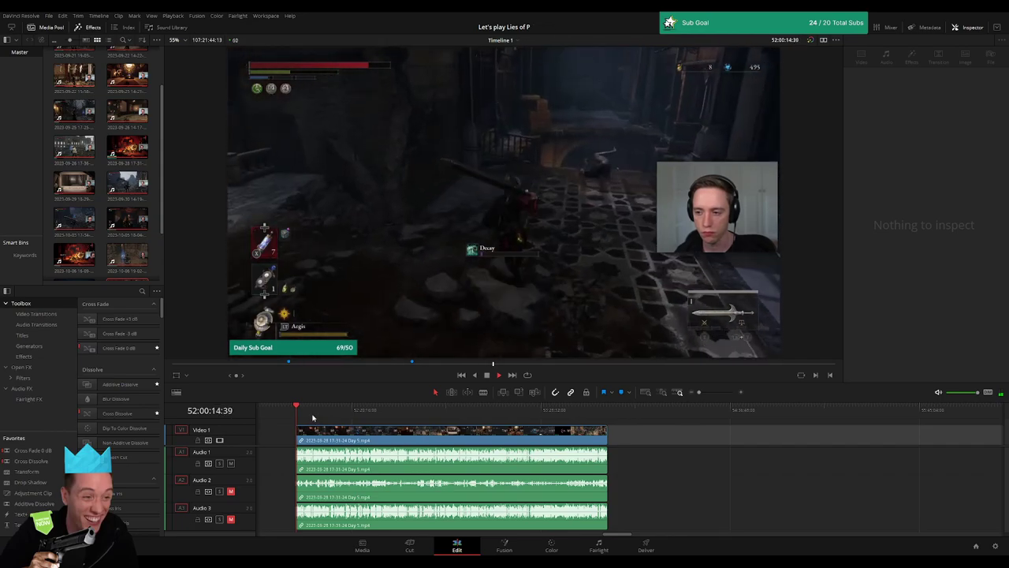
pyautogui.moveTo(301, 413); pyautogui.dragTo(440, 410)
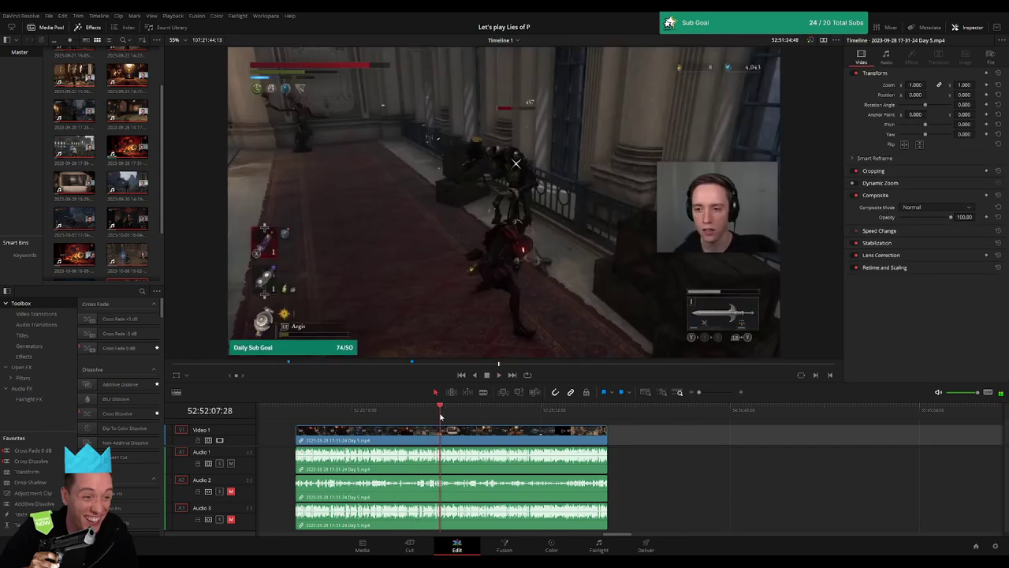
pyautogui.scroll(3, 708, 406)
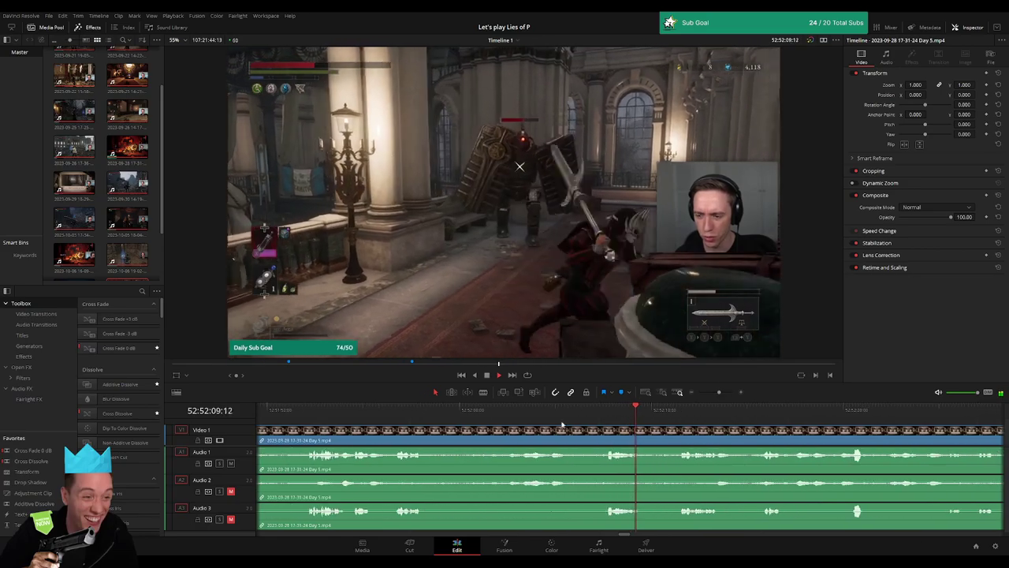
pyautogui.press('space')
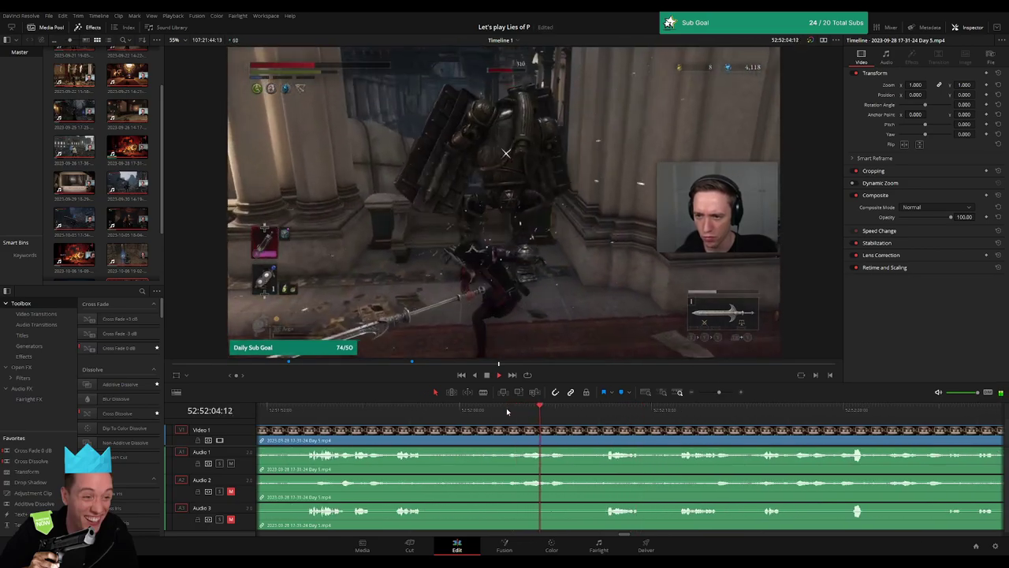
pyautogui.click(502, 409)
pyautogui.press('space')
# Park the playhead at 52:52:01:30 and blade all tracks there with Ctrl+B
pyautogui.scroll(2, 465, 423)
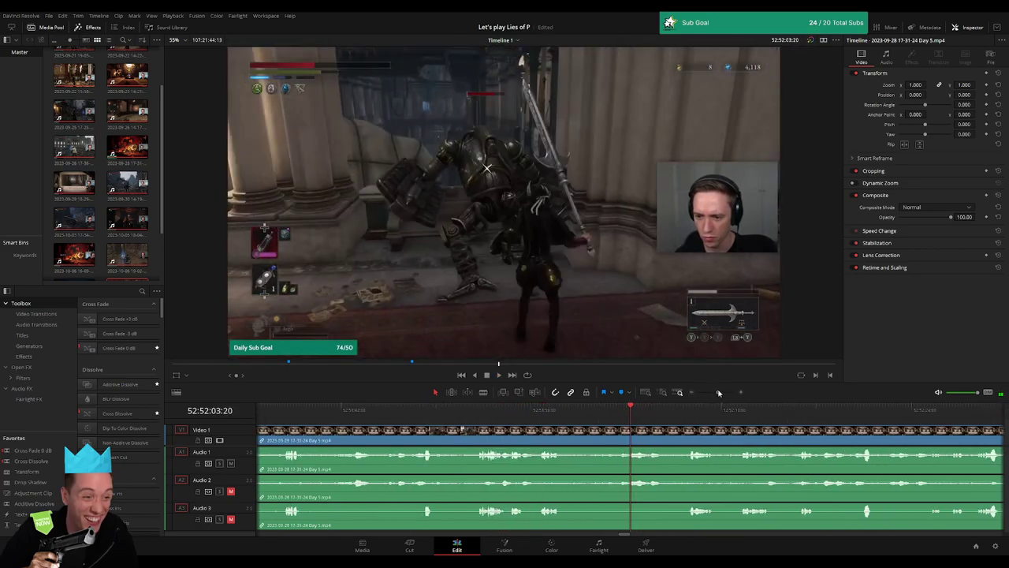
pyautogui.click(456, 418)
pyautogui.press('space')
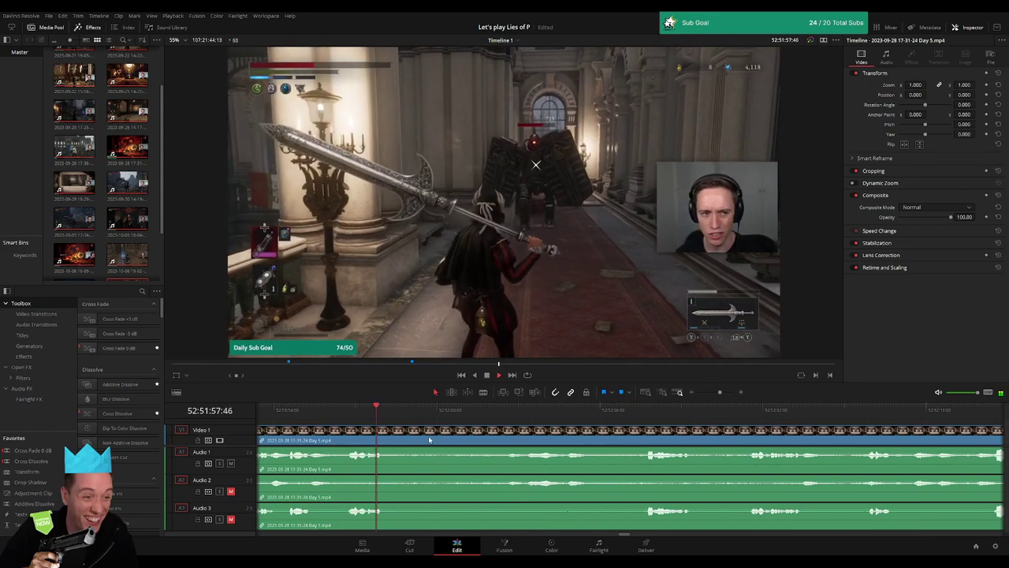
pyautogui.click(508, 416)
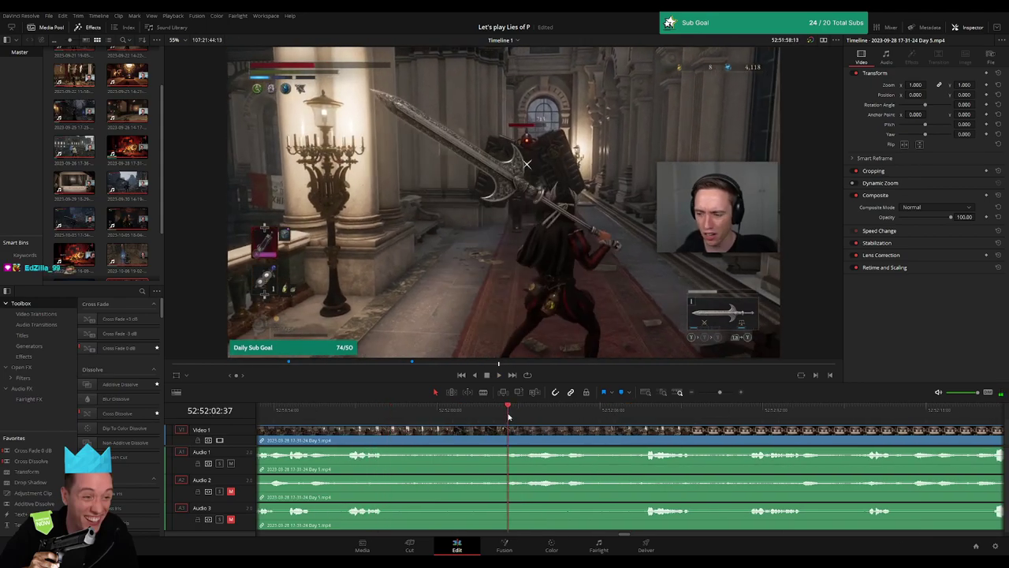
pyautogui.click(478, 423)
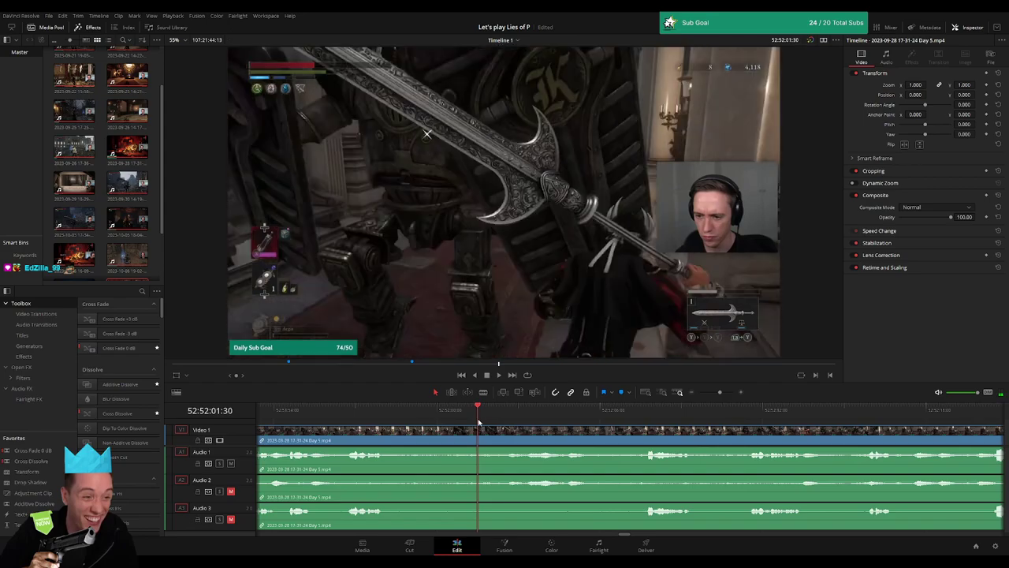
pyautogui.hotkey('ctrl', 'b')
# Add audio fades at the 52:52:01:30 cut on the audio tracks
pyautogui.moveTo(476, 429)
pyautogui.mouseDown()
pyautogui.moveTo(453, 429)
pyautogui.moveTo(478, 429)
pyautogui.moveTo(478, 446)
pyautogui.mouseUp()
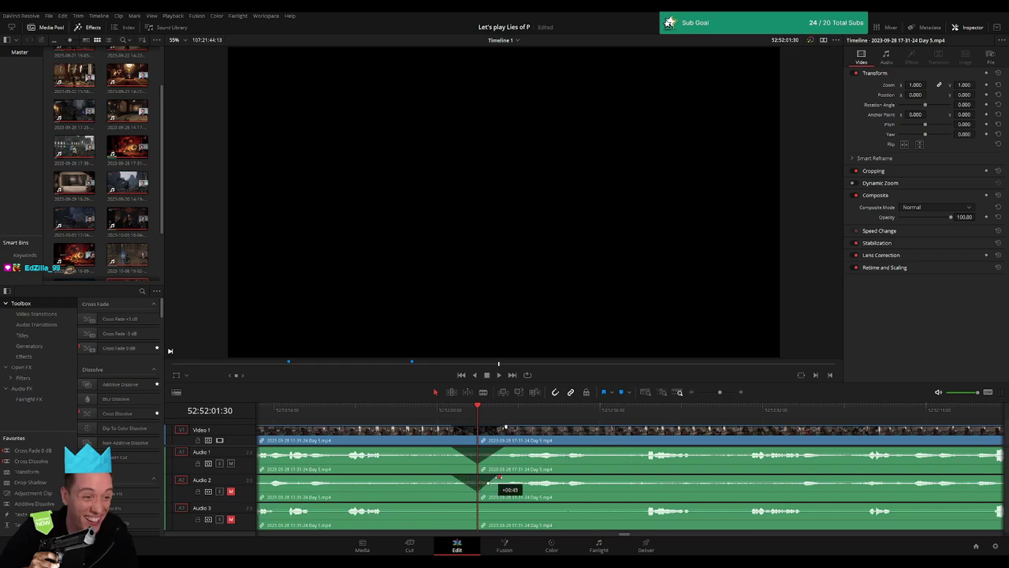
pyautogui.click(473, 503)
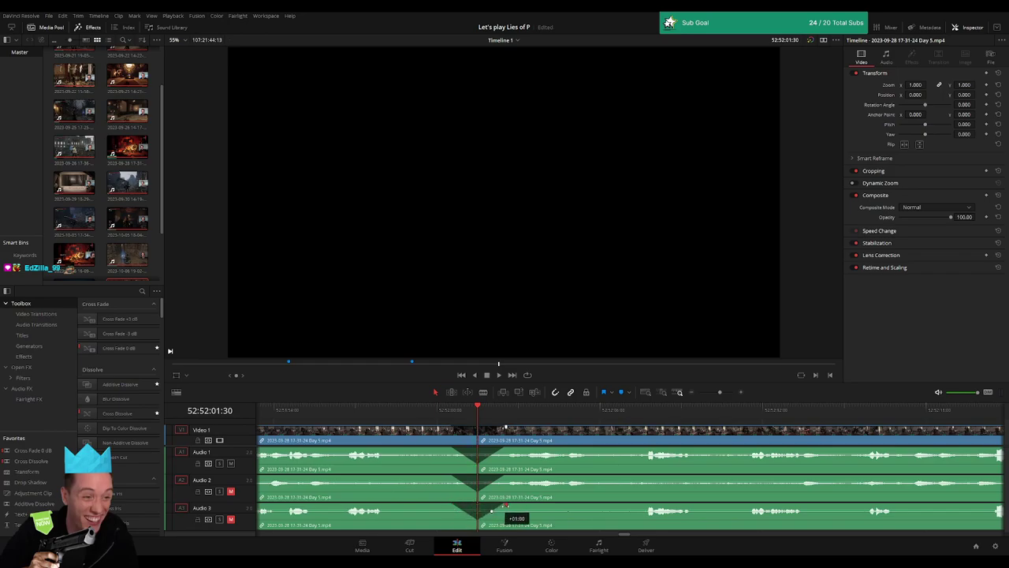
pyautogui.click(676, 397)
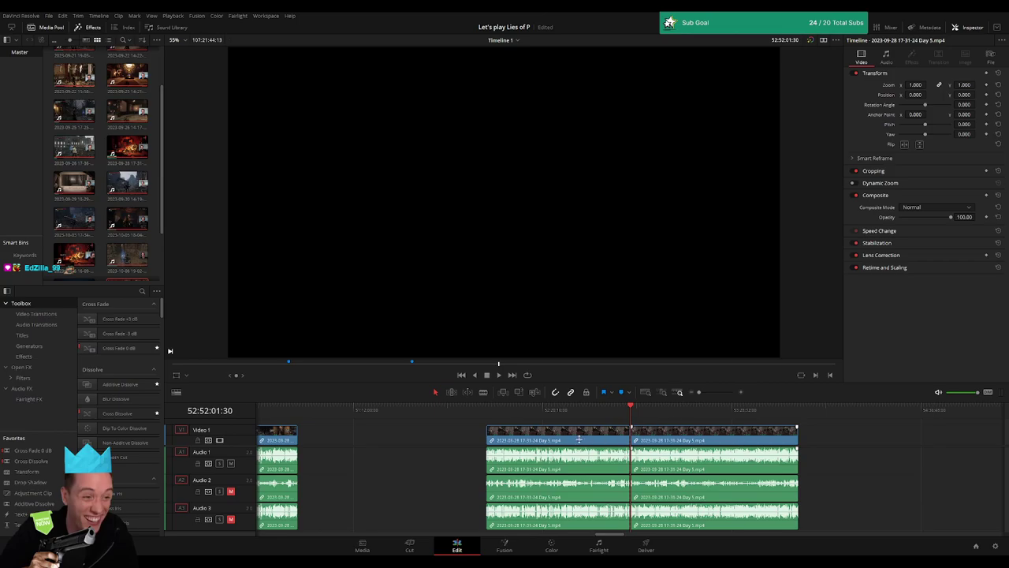
pyautogui.hscroll(3, 580, 439)
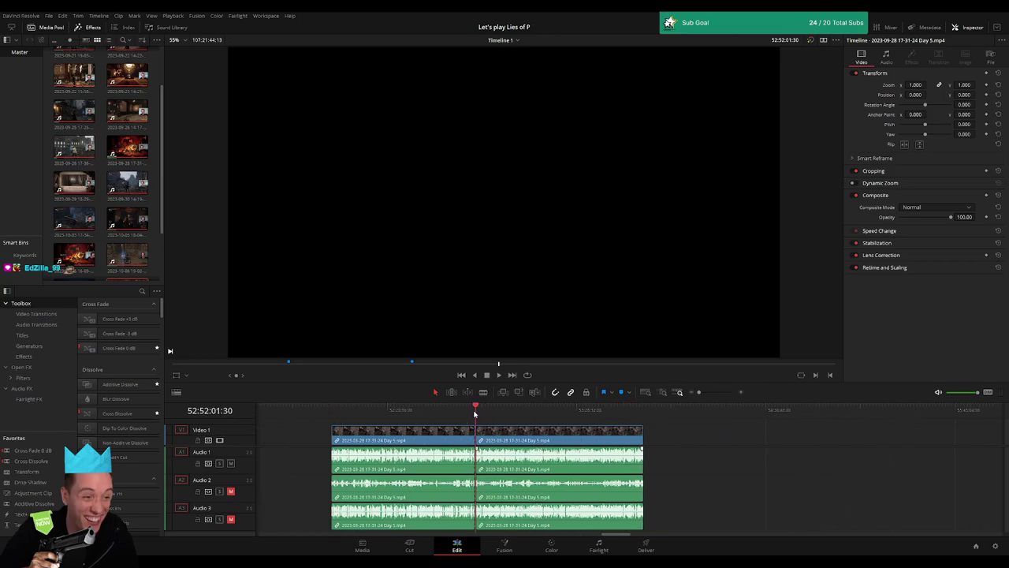
pyautogui.hscroll(4, 475, 412)
# Move the following clip along so it starts at 54:00:00:00, leaving a gap
pyautogui.moveTo(363, 446); pyautogui.dragTo(647, 445)
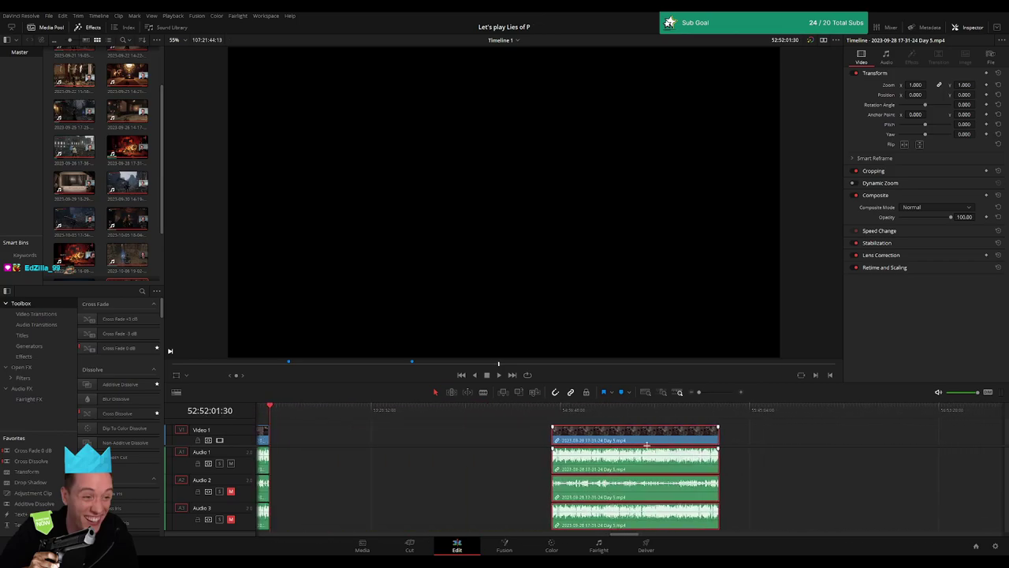
pyautogui.click(415, 444)
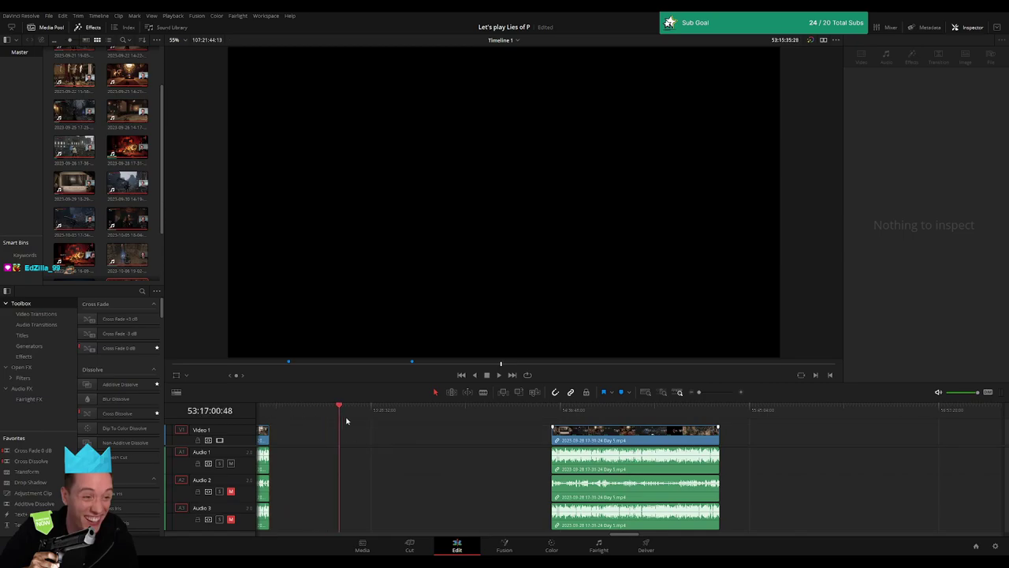
pyautogui.moveTo(346, 420); pyautogui.dragTo(445, 429)
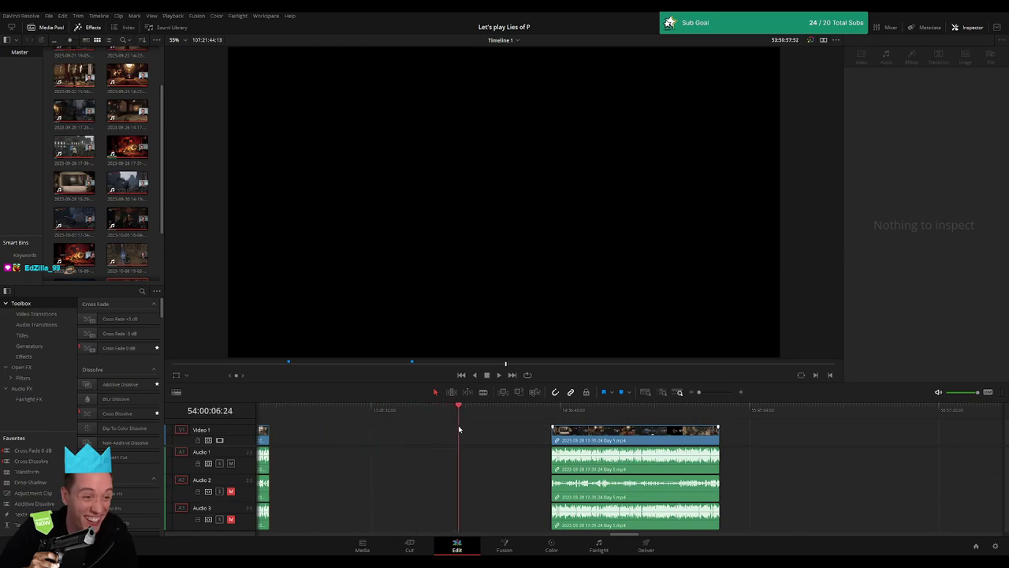
pyautogui.moveTo(699, 392); pyautogui.dragTo(705, 394)
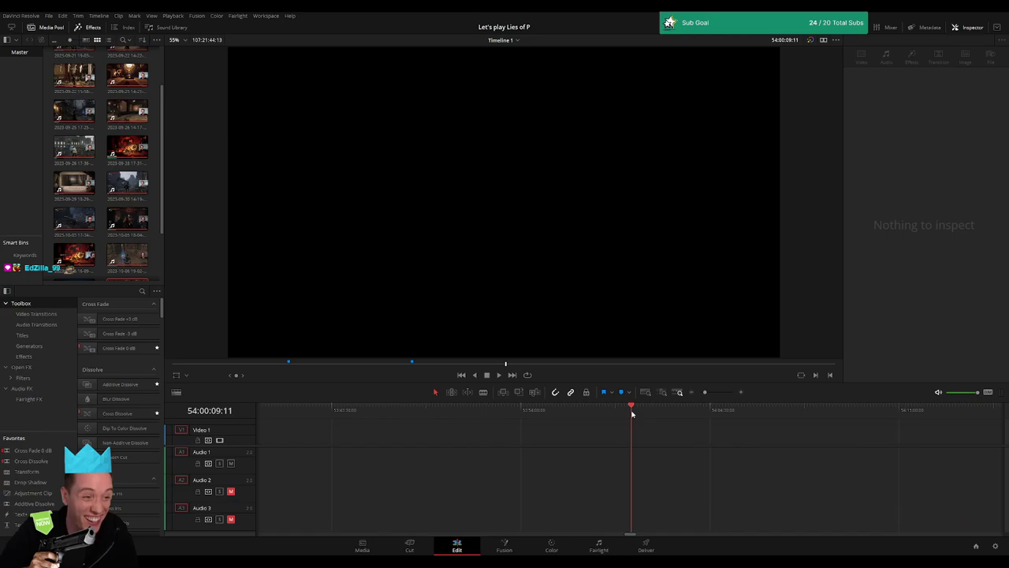
pyautogui.moveTo(707, 401); pyautogui.dragTo(699, 395)
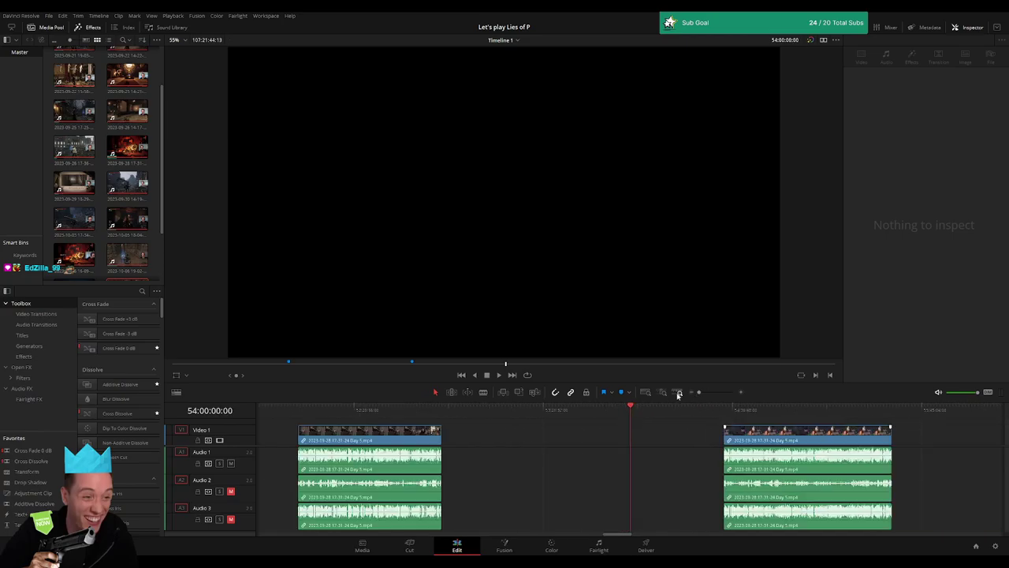
pyautogui.moveTo(724, 443); pyautogui.dragTo(637, 443)
# Select the gap between the clips and delete it so the footage joins
pyautogui.press('space')
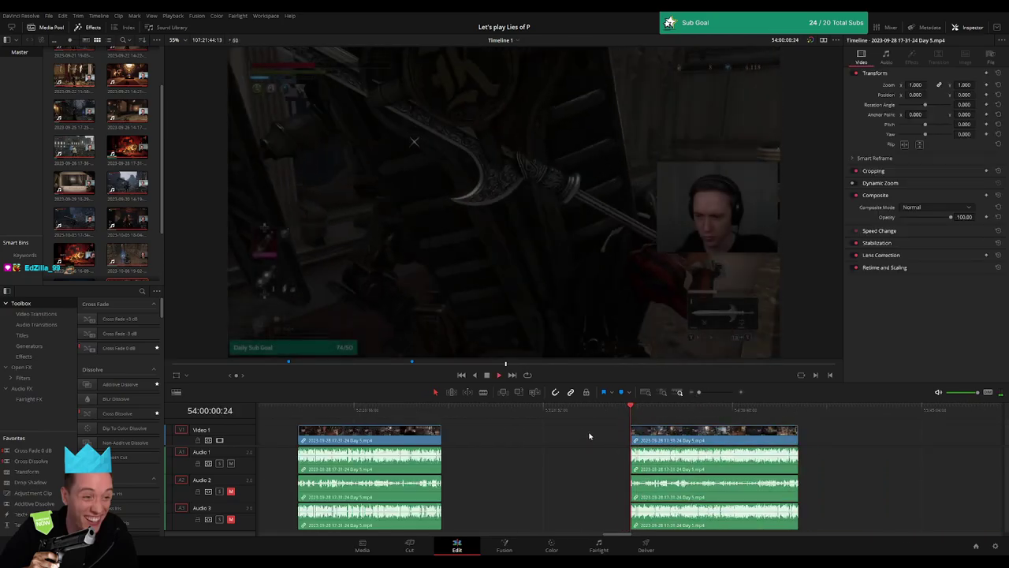
pyautogui.click(552, 435)
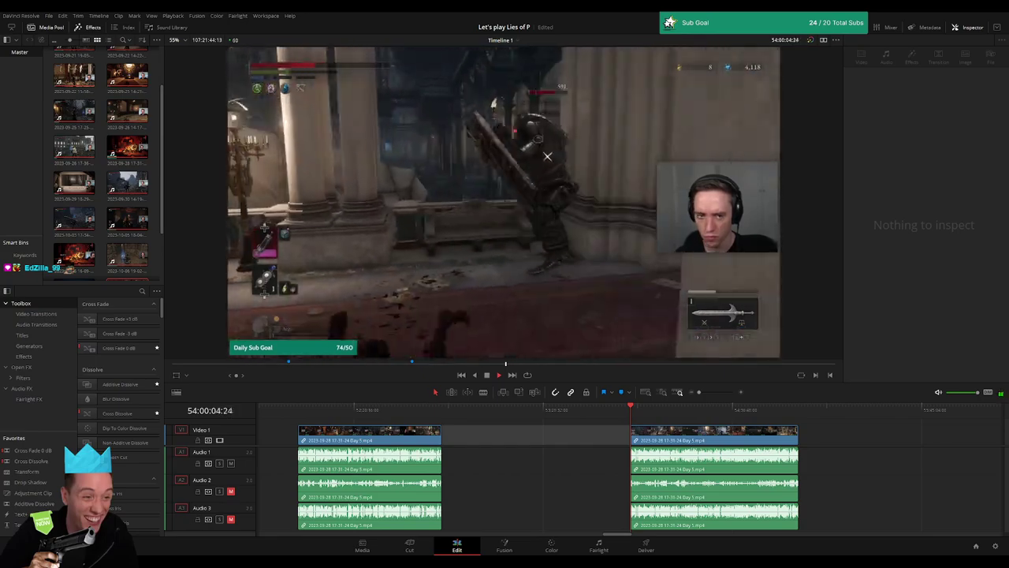
pyautogui.click(596, 437)
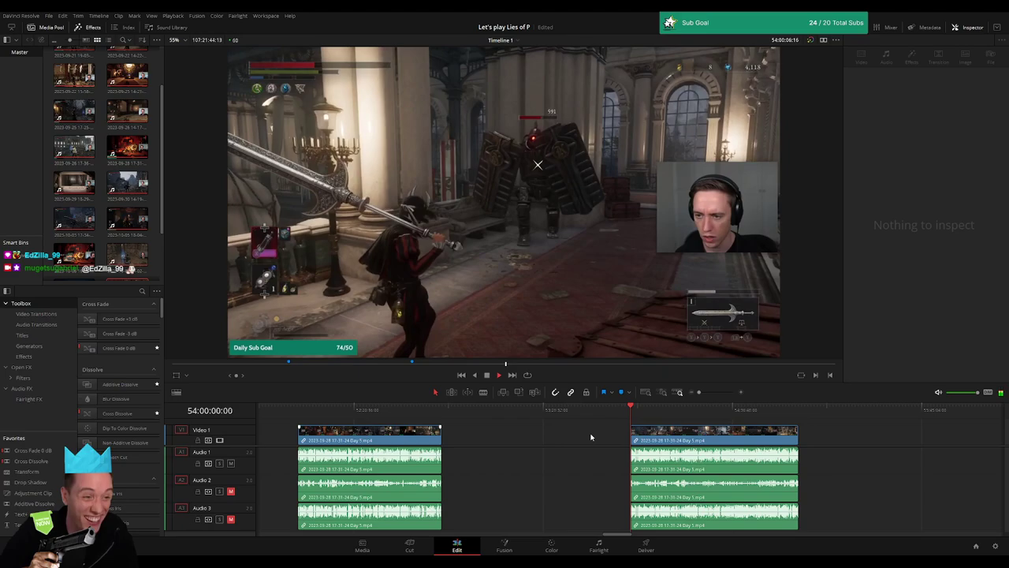
pyautogui.click(541, 442)
pyautogui.press('Delete')
# Zoom in and jump through the footage past 54:52:08 to look for the next cut
pyautogui.hscroll(3, 441, 424)
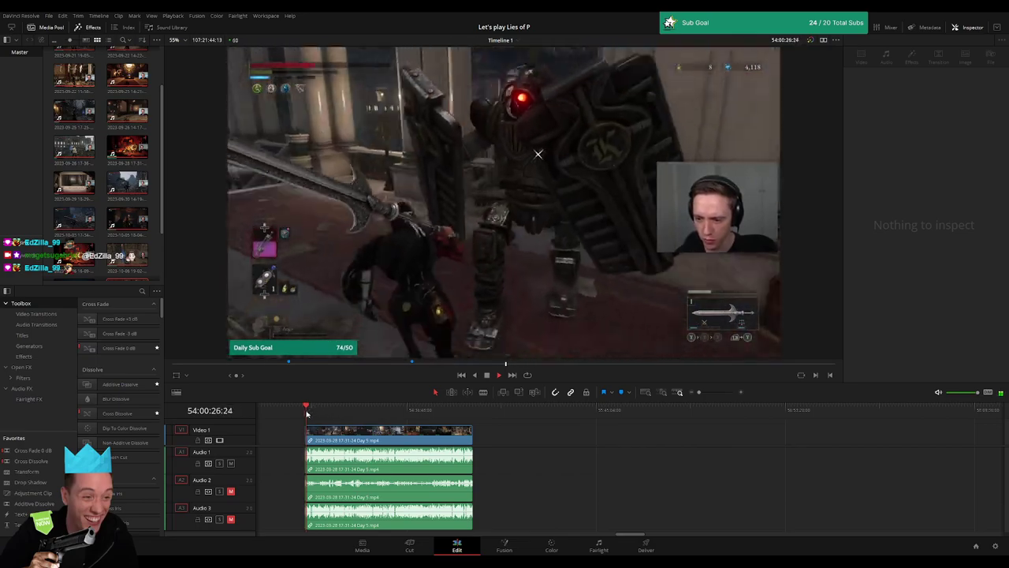
pyautogui.moveTo(307, 414); pyautogui.dragTo(447, 414)
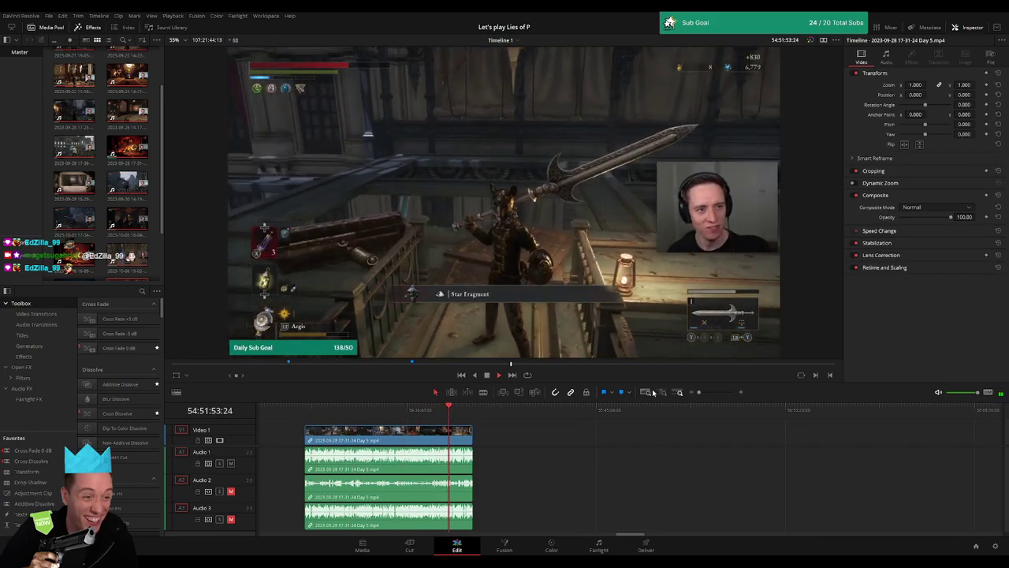
pyautogui.click(661, 392)
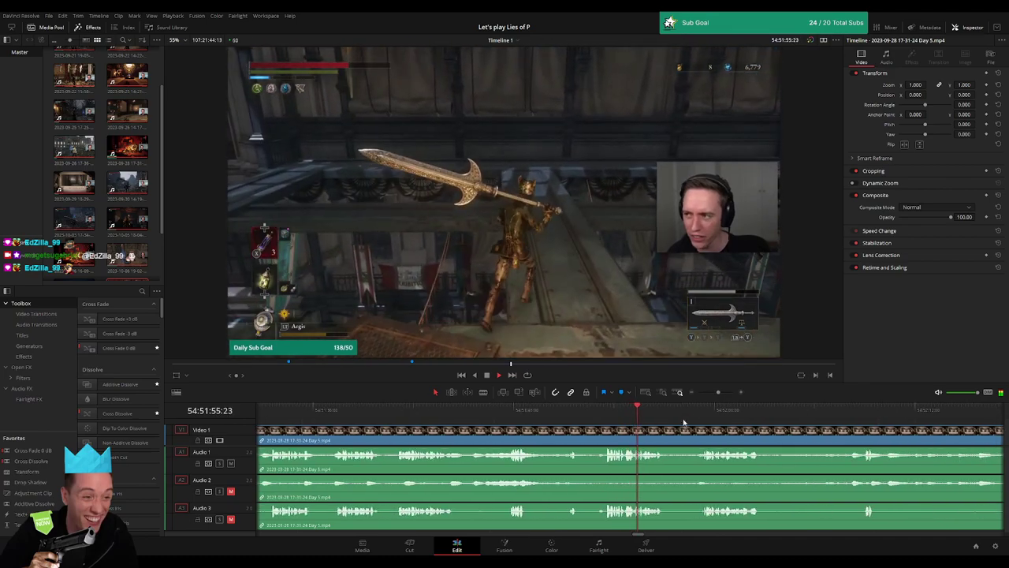
pyautogui.click(694, 422)
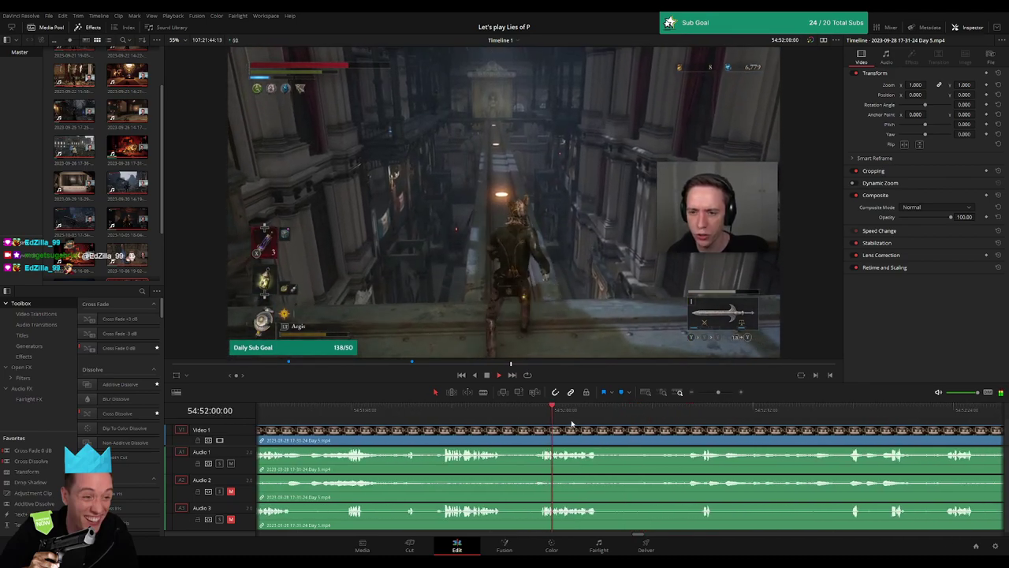
pyautogui.hscroll(3, 562, 414)
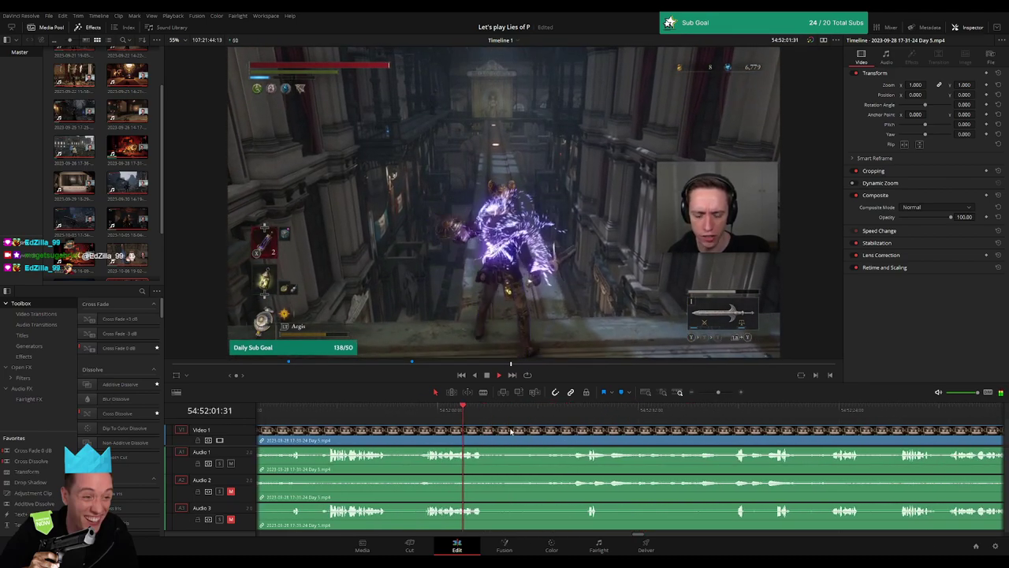
pyautogui.click(565, 410)
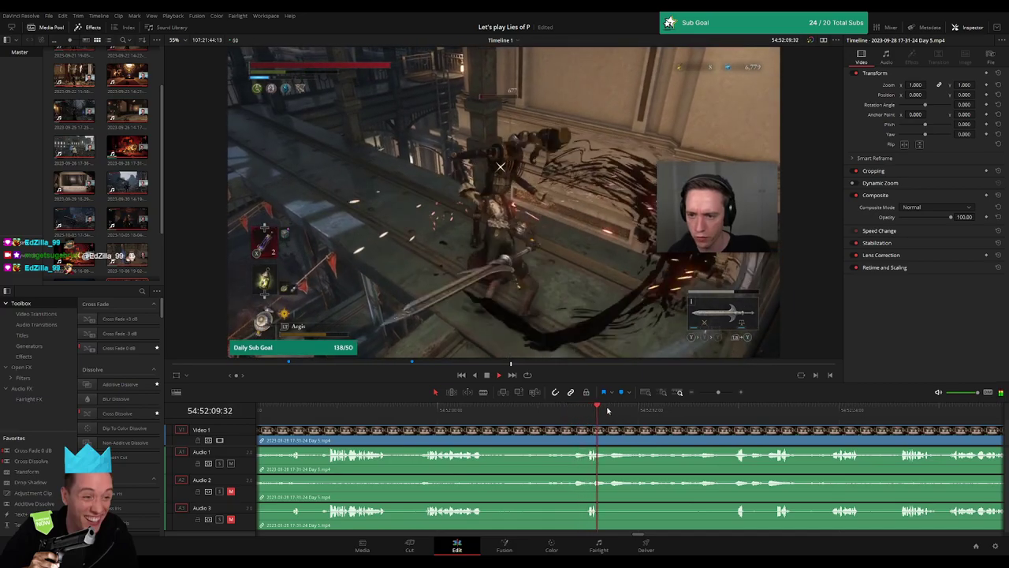
pyautogui.click(699, 410)
pyautogui.click(727, 410)
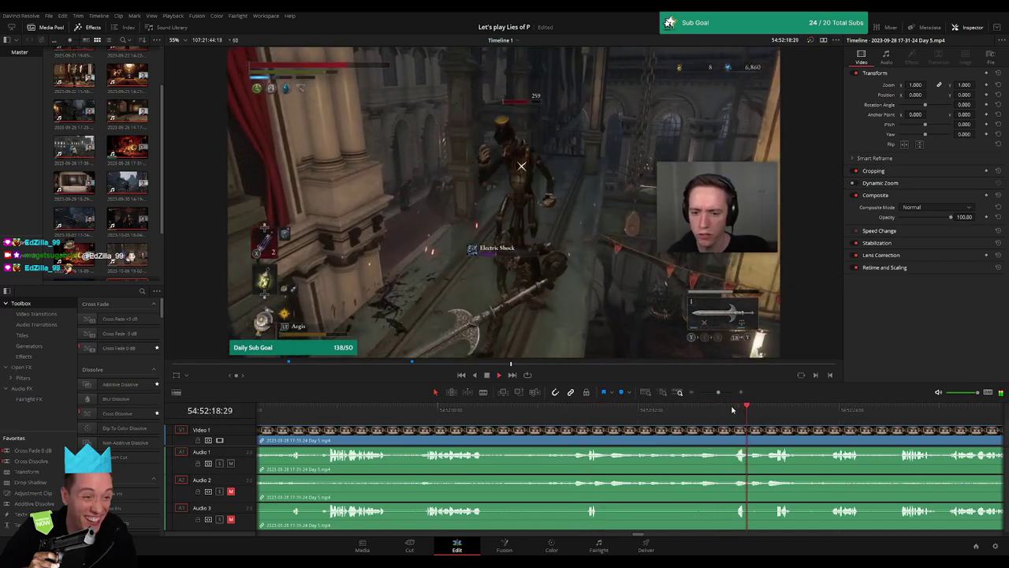
pyautogui.click(567, 410)
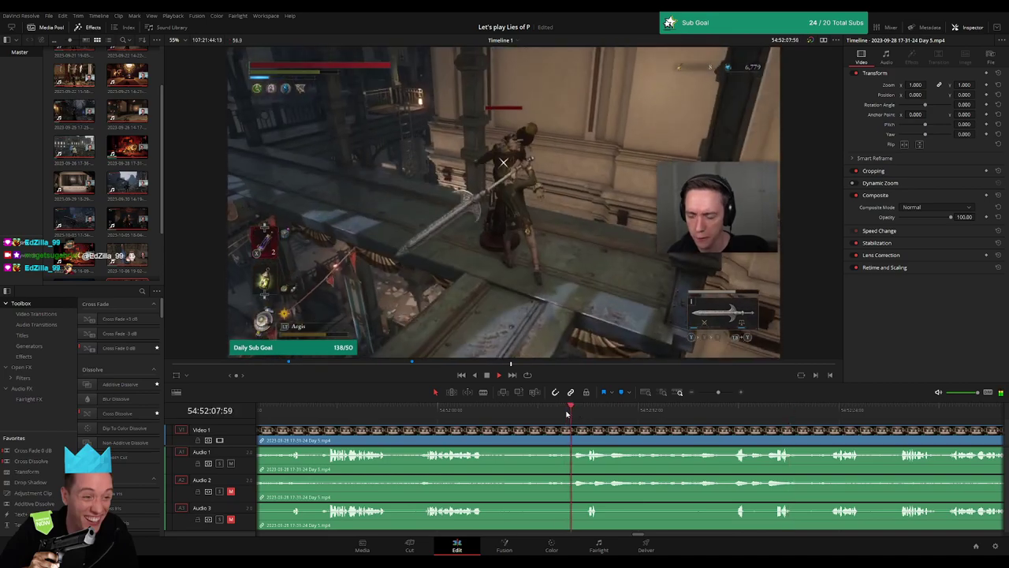
pyautogui.scroll(3, 739, 412)
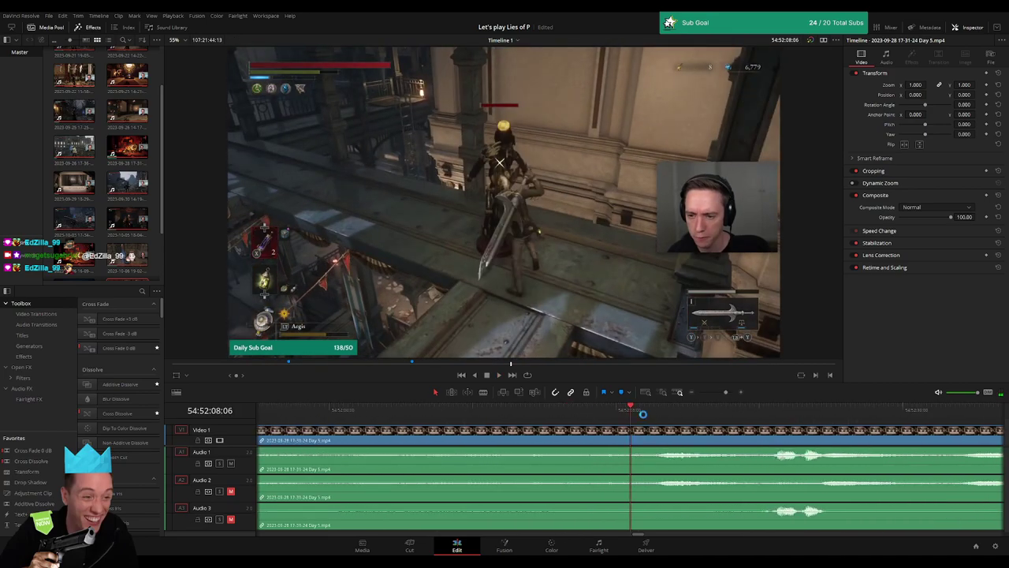
# Split the clip at 54:52:07:30 and trim the footage at the new cut
pyautogui.moveTo(642, 413)
pyautogui.mouseDown()
pyautogui.moveTo(545, 441)
pyautogui.moveTo(691, 432)
pyautogui.mouseUp()
pyautogui.hotkey('ctrl', 'b')
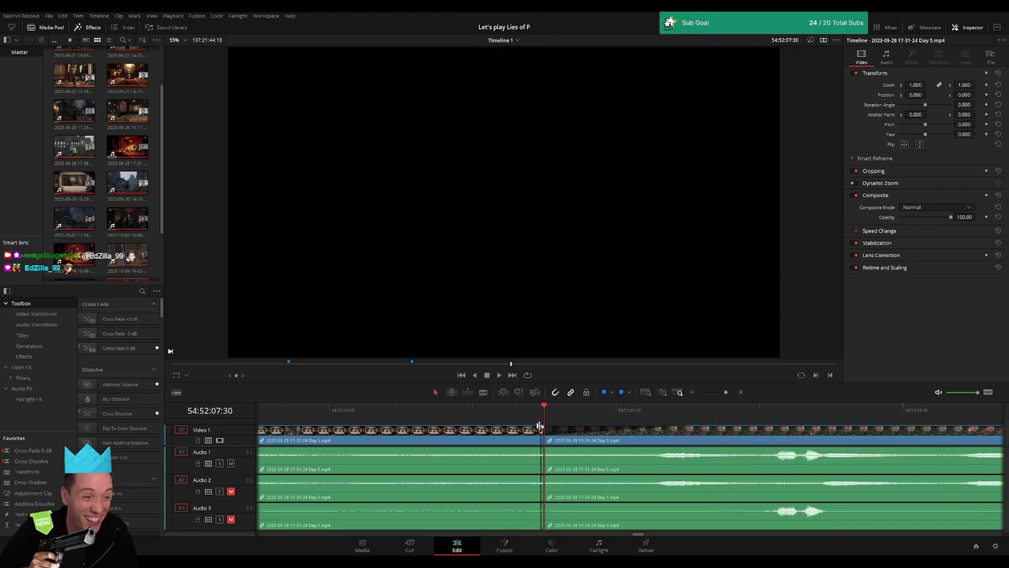
pyautogui.moveTo(541, 432); pyautogui.dragTo(395, 432)
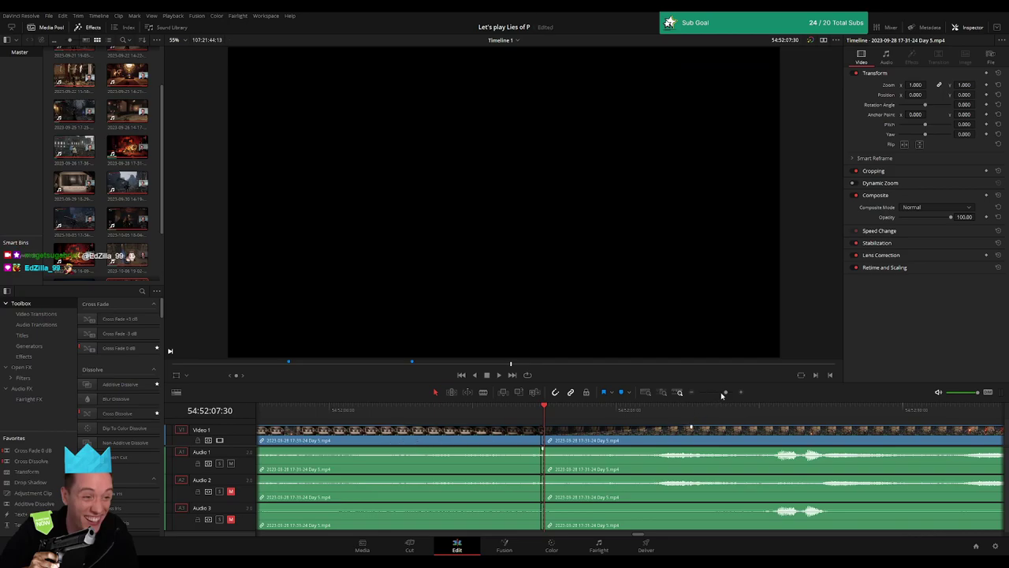
# Fade out Audio 1, Audio 2 and Audio 3 before the 54:52:07:30 cut
pyautogui.moveTo(721, 395); pyautogui.dragTo(713, 401)
pyautogui.moveTo(628, 449)
pyautogui.mouseDown()
pyautogui.moveTo(574, 449)
pyautogui.moveTo(671, 450)
pyautogui.mouseUp()
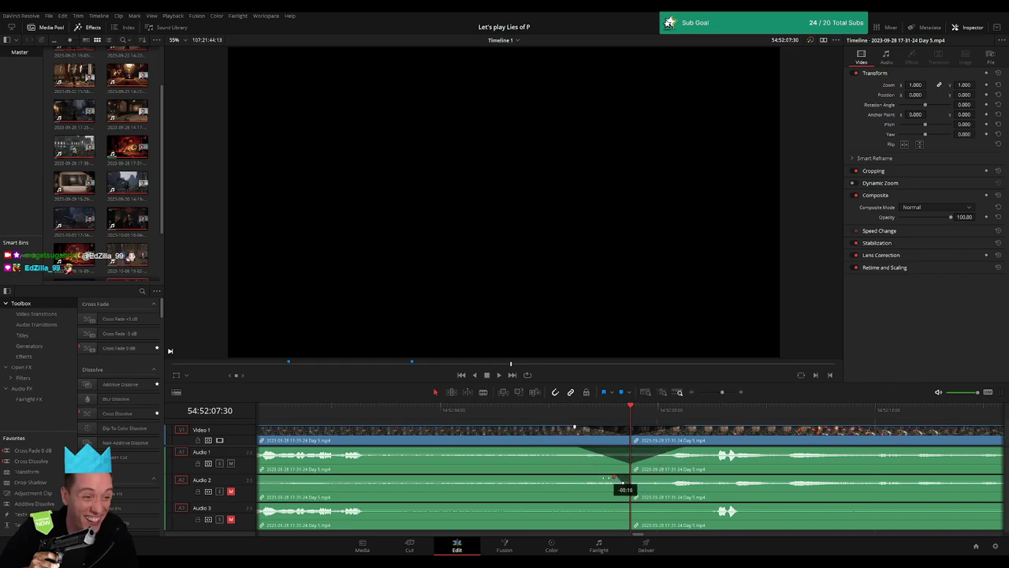
pyautogui.moveTo(614, 478)
pyautogui.mouseDown()
pyautogui.moveTo(583, 477)
pyautogui.moveTo(669, 477)
pyautogui.mouseUp()
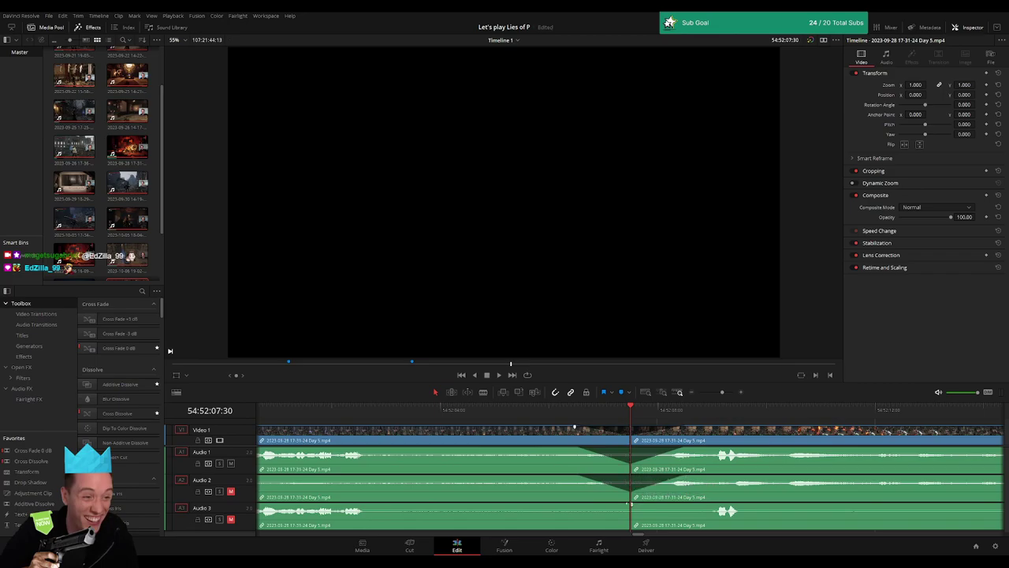
pyautogui.moveTo(630, 505)
pyautogui.mouseDown()
pyautogui.moveTo(588, 505)
pyautogui.moveTo(673, 506)
pyautogui.mouseUp()
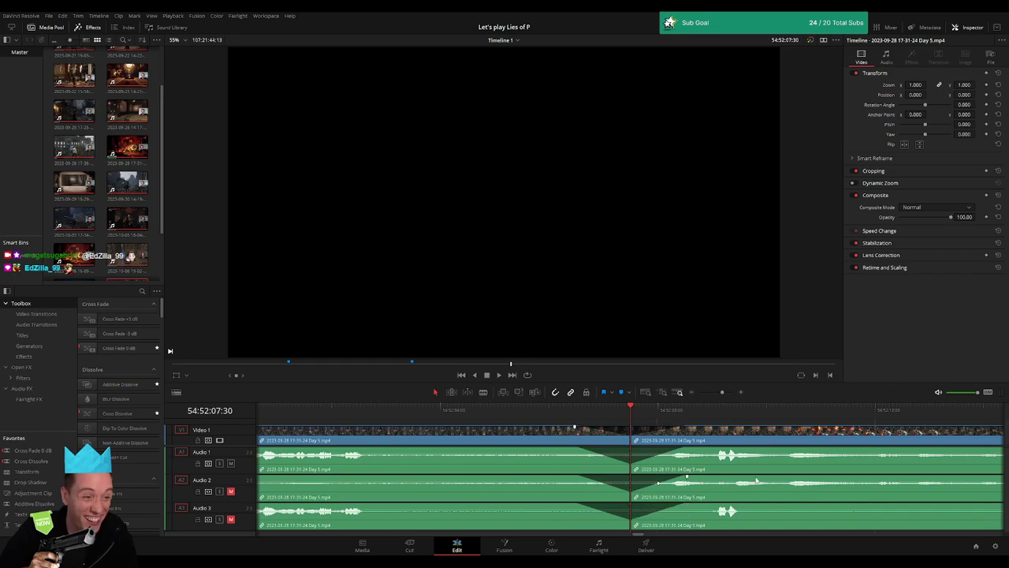
# Push the trailing clip group further right, leaving a gap, and move the playhead along
pyautogui.scroll(-3, 676, 392)
pyautogui.scroll(-3, 600, 434)
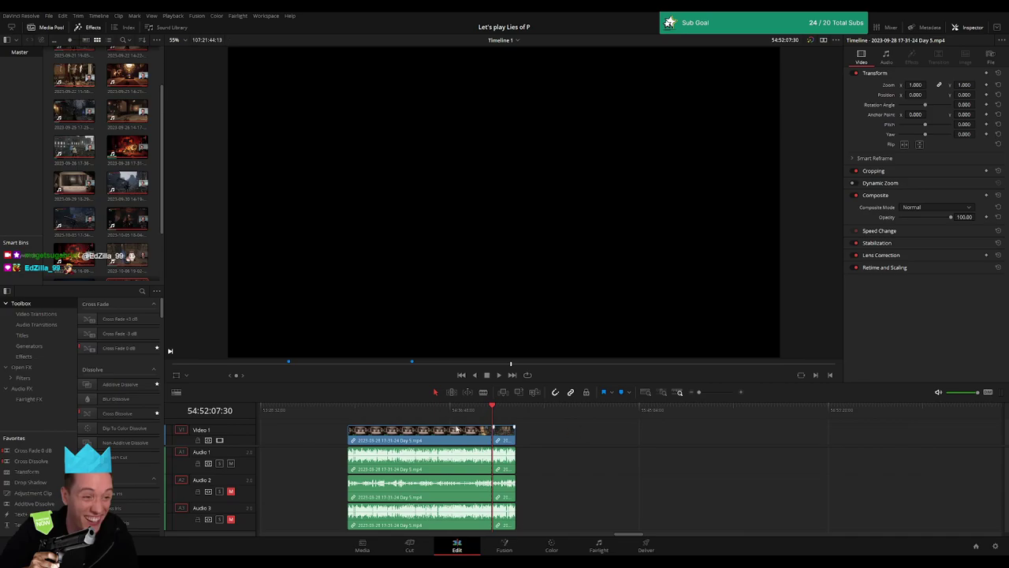
pyautogui.scroll(-2, 448, 435)
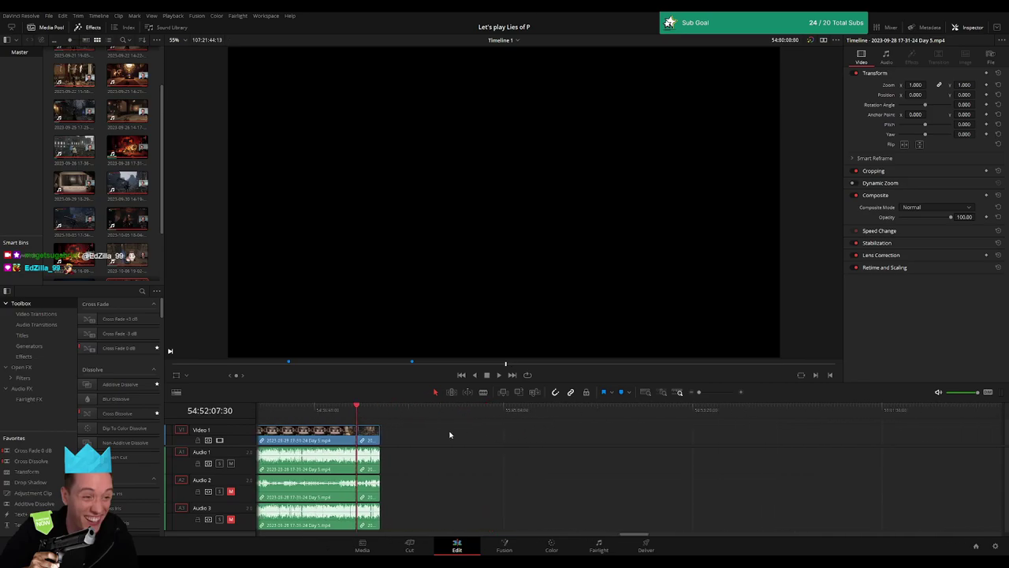
pyautogui.scroll(-3, 376, 430)
pyautogui.moveTo(283, 436); pyautogui.dragTo(704, 436)
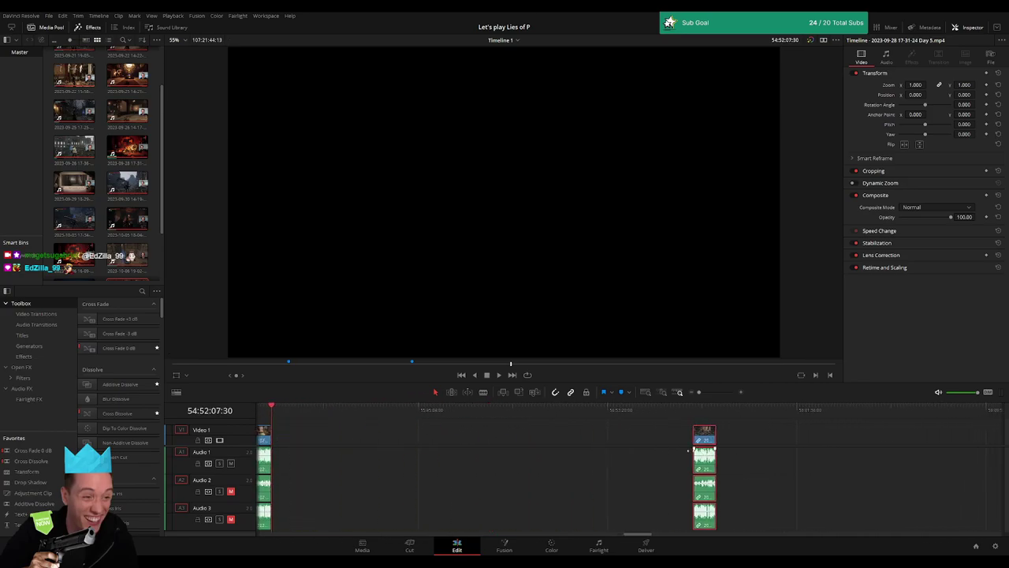
pyautogui.click(510, 442)
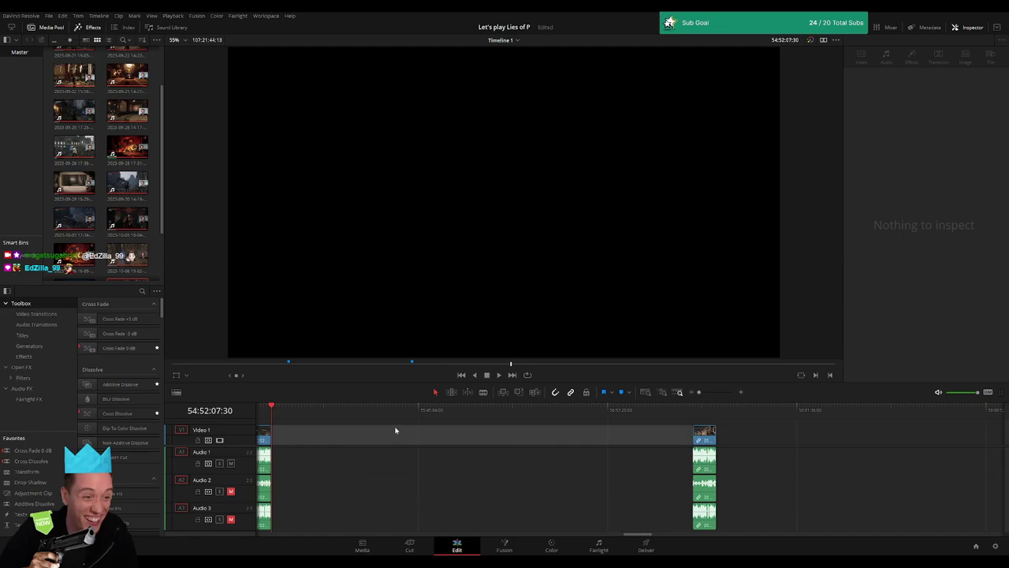
pyautogui.moveTo(271, 415); pyautogui.dragTo(315, 413)
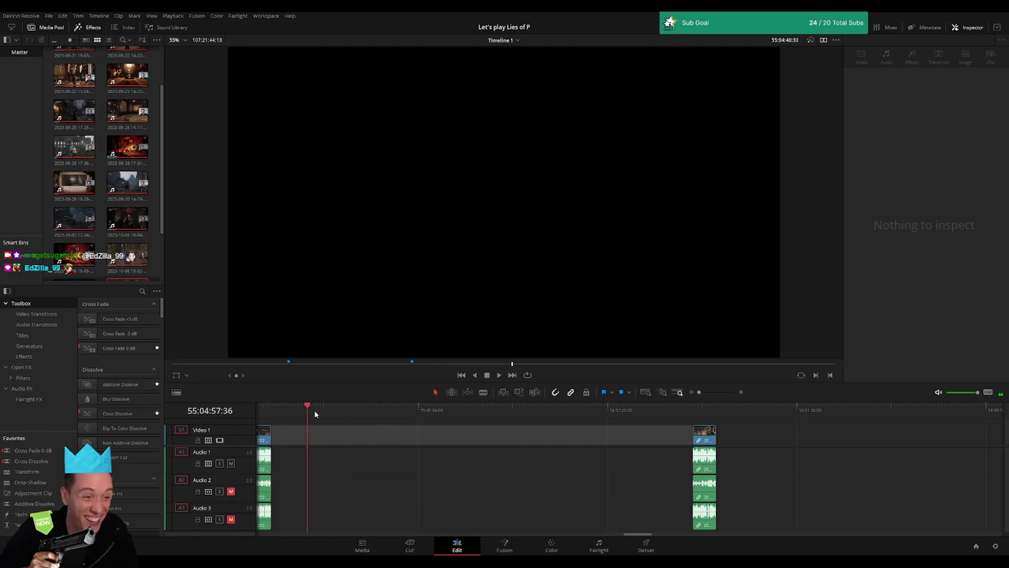
pyautogui.moveTo(389, 416); pyautogui.dragTo(427, 419)
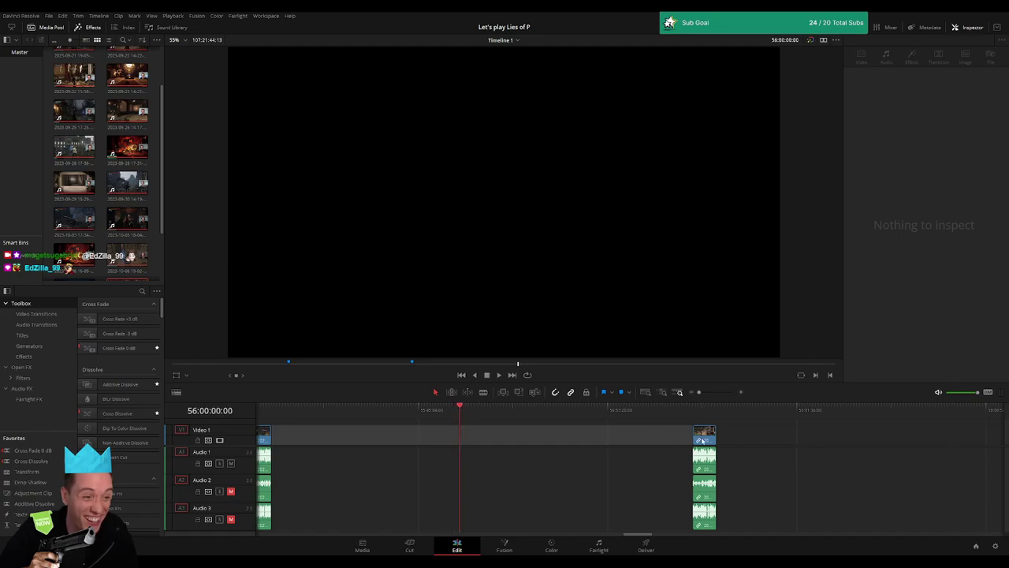
# Pull the right-hand clips left so the Day 6 footage lines up at 56:00:00:00
pyautogui.moveTo(703, 440); pyautogui.dragTo(480, 434)
pyautogui.hscroll(10, 709, 440)
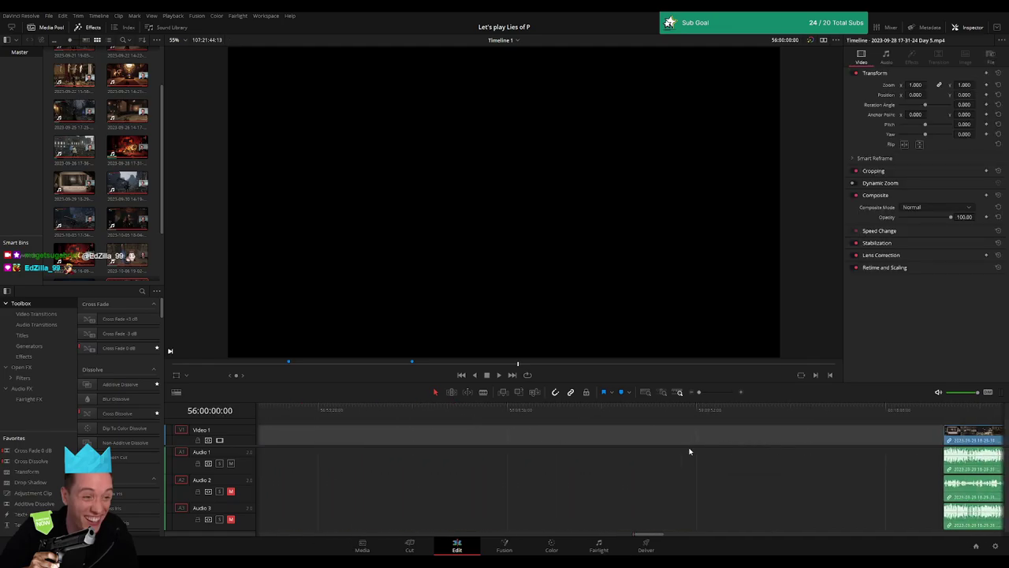
pyautogui.hscroll(3, 694, 439)
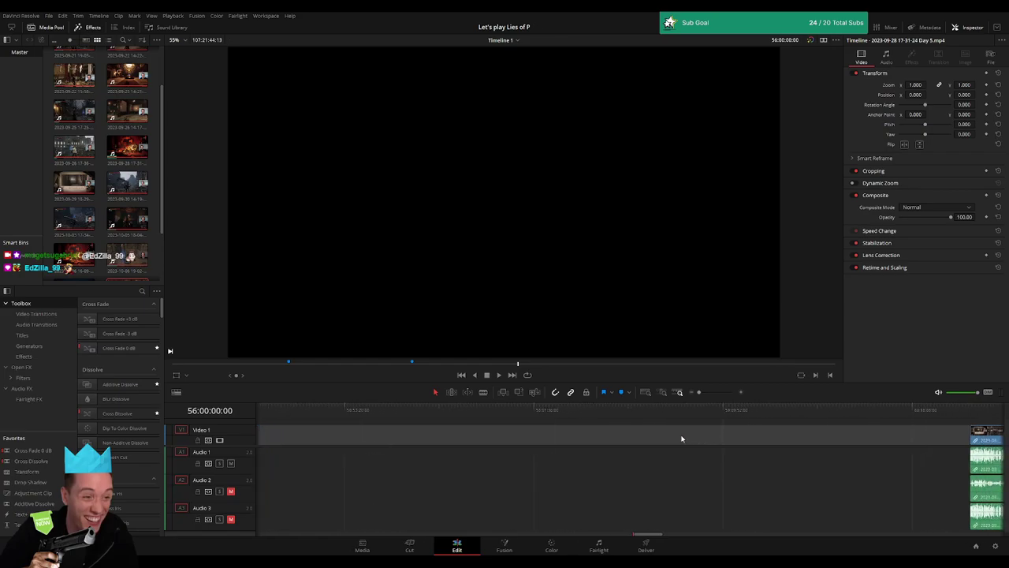
pyautogui.moveTo(999, 441); pyautogui.dragTo(540, 444)
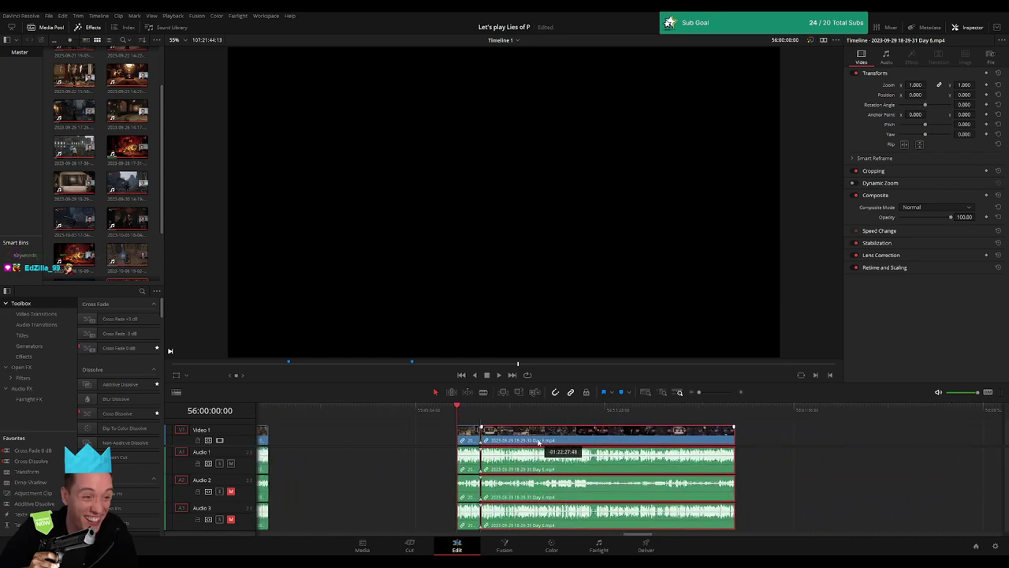
# Play and zoom in on the join between the Day 5 and Day 6 footage
pyautogui.press('space')
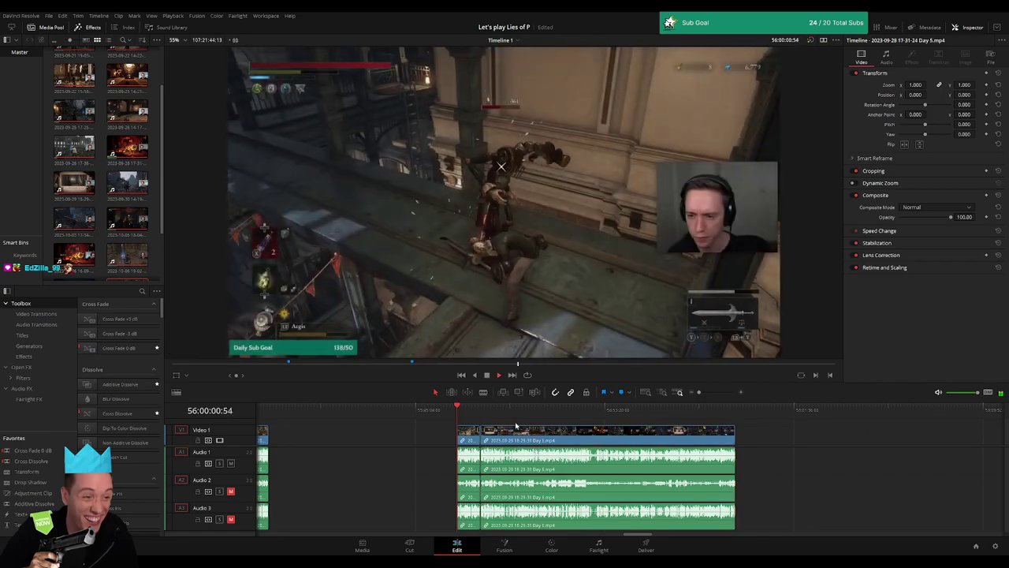
pyautogui.press('l')
pyautogui.press('l')
pyautogui.press('l')
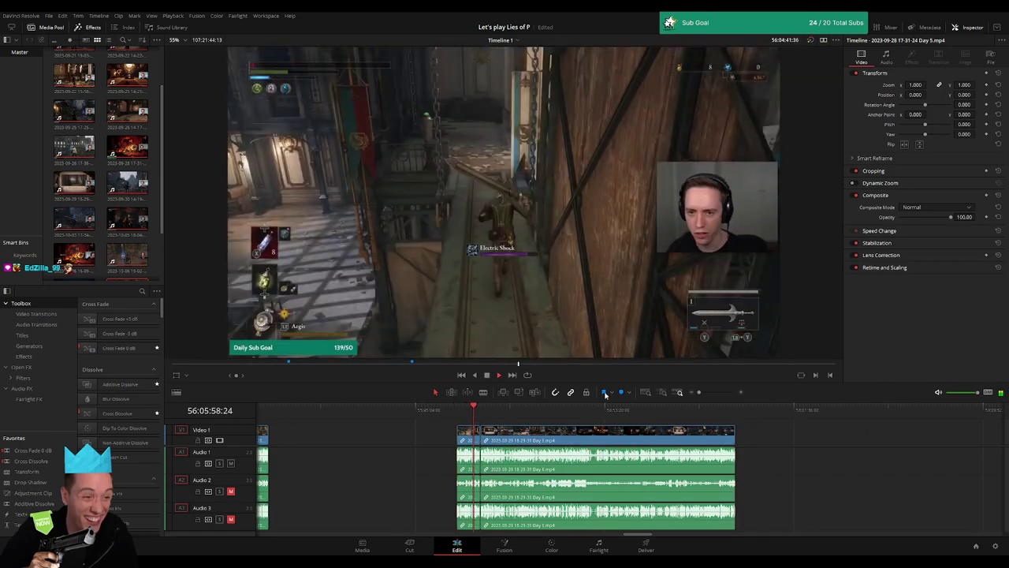
pyautogui.moveTo(699, 392); pyautogui.dragTo(709, 392)
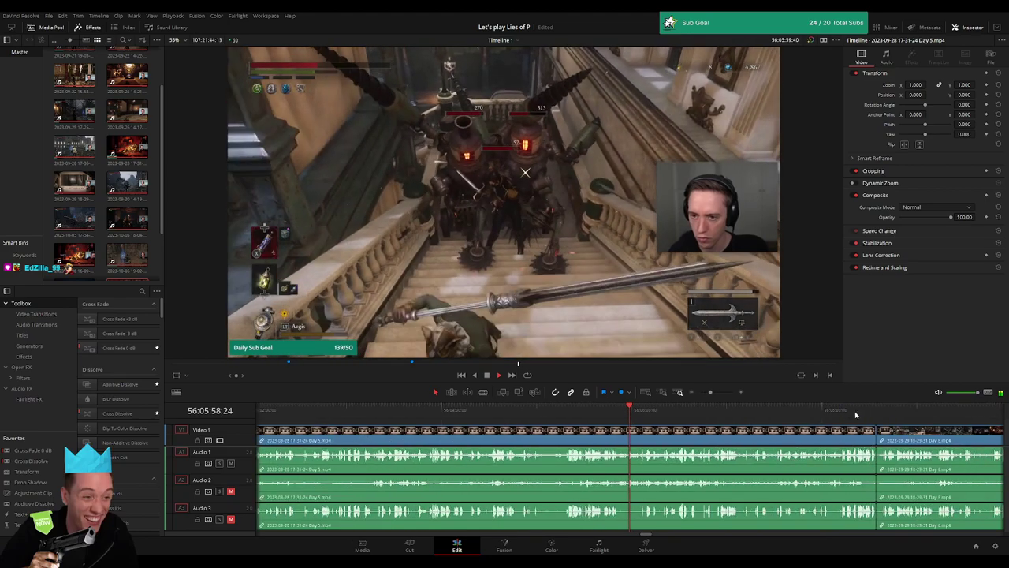
pyautogui.click(874, 427)
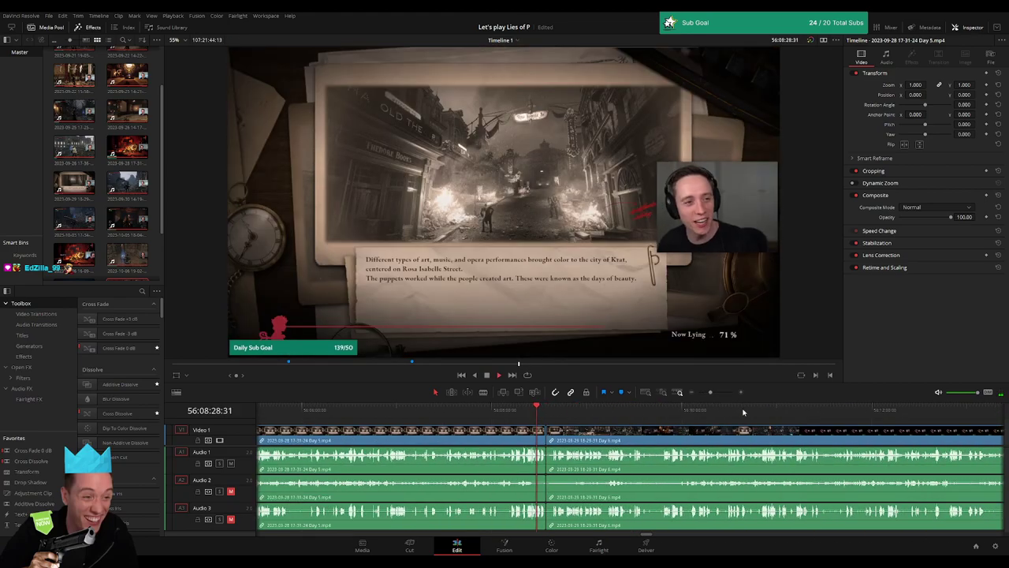
pyautogui.moveTo(710, 391); pyautogui.dragTo(722, 392)
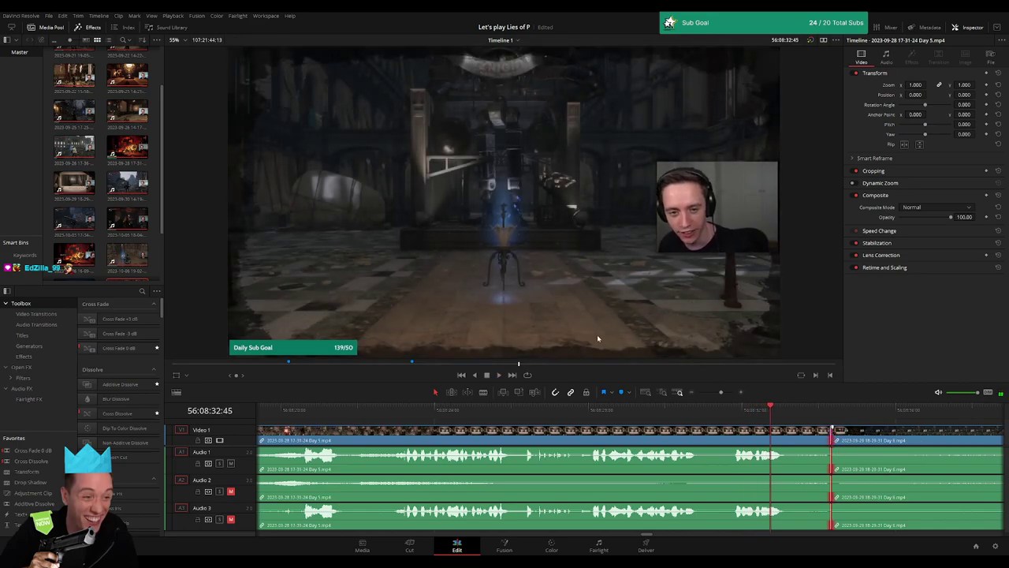
# Add the default transition at the join with Ctrl+T and replay across it
pyautogui.hotkey('ctrl', 't')
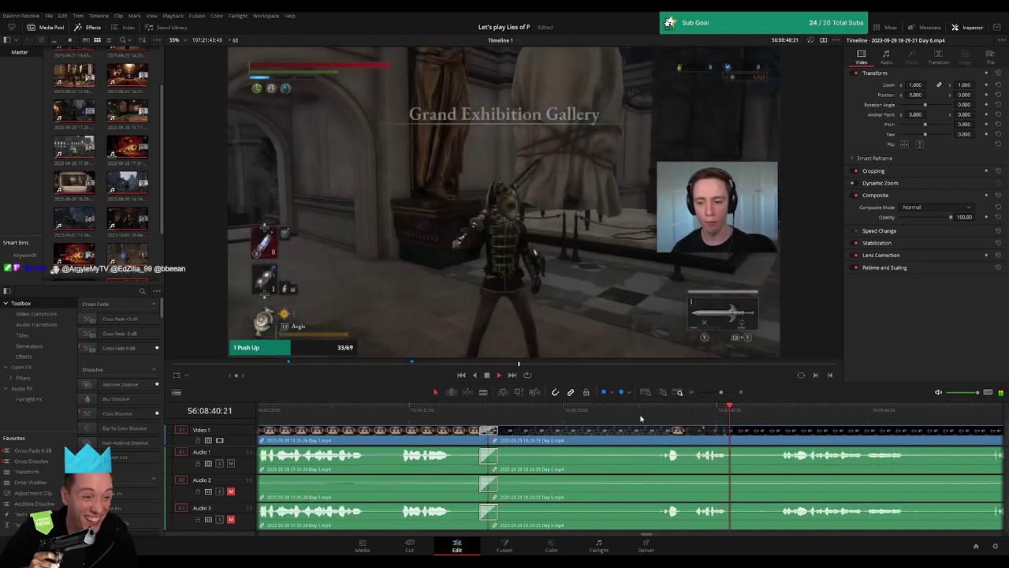
pyautogui.moveTo(721, 392)
pyautogui.mouseDown()
pyautogui.moveTo(699, 392)
pyautogui.moveTo(718, 393)
pyautogui.mouseUp()
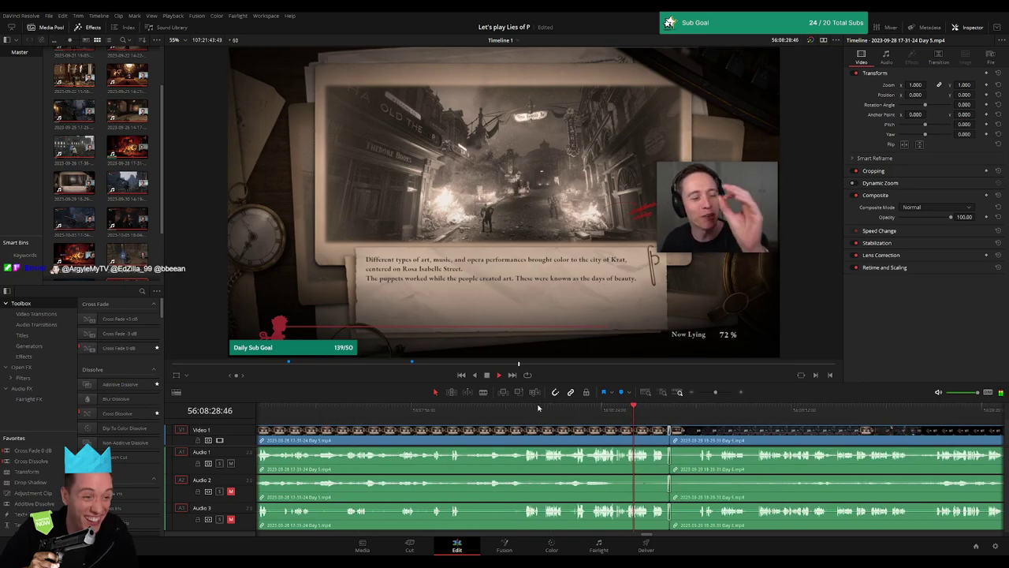
pyautogui.click(512, 406)
pyautogui.click(725, 408)
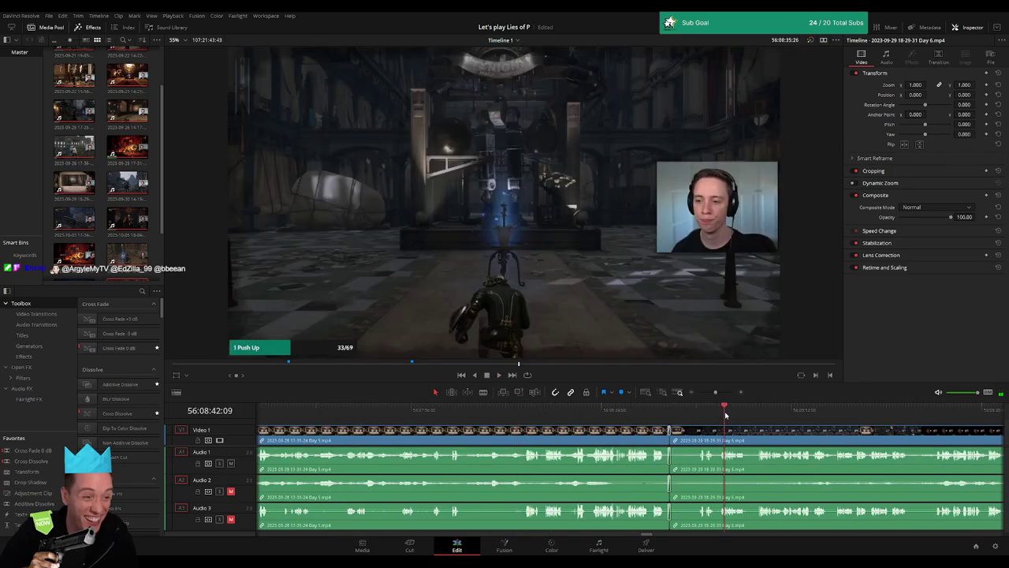
pyautogui.moveTo(716, 393); pyautogui.dragTo(691, 393)
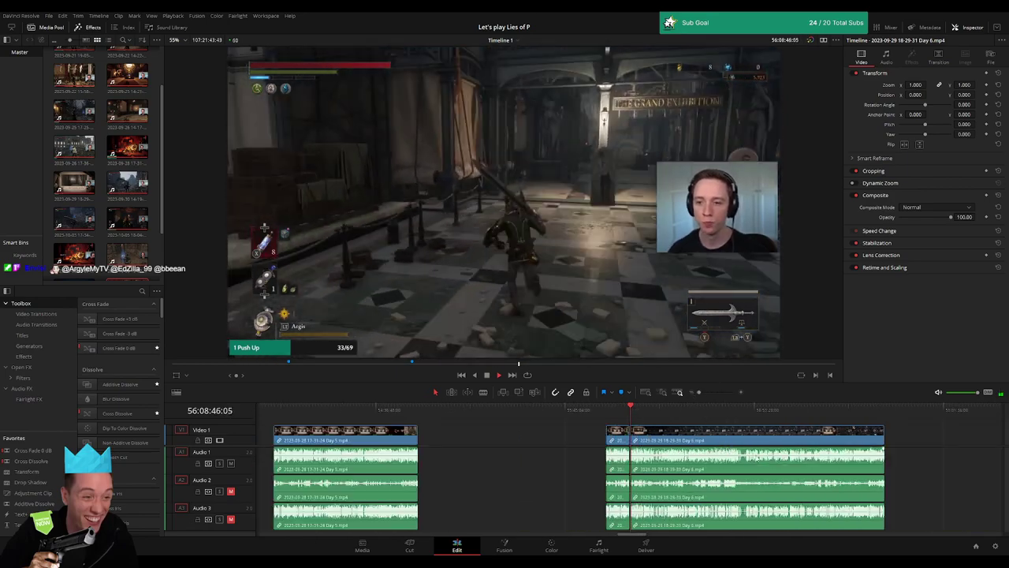
# Scrub ahead through the Day 6 footage and play from the hallway section
pyautogui.moveTo(436, 414); pyautogui.dragTo(632, 411)
pyautogui.moveTo(691, 392); pyautogui.dragTo(711, 393)
pyautogui.press('space')
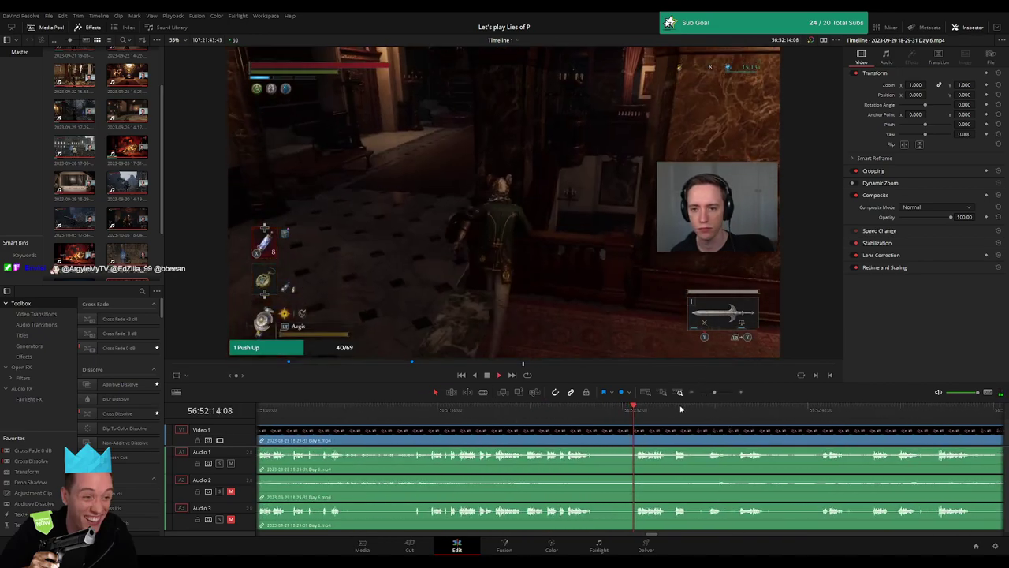
pyautogui.moveTo(714, 392); pyautogui.dragTo(716, 392)
# Rewatch the section and park the playhead at 56:52:14:00
pyautogui.moveTo(367, 415); pyautogui.dragTo(571, 411)
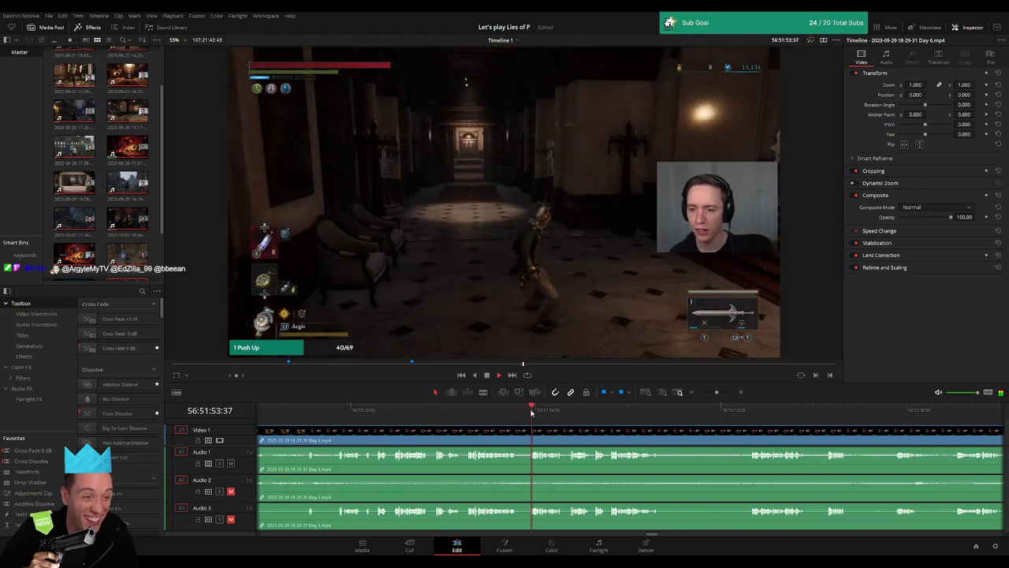
pyautogui.press('space')
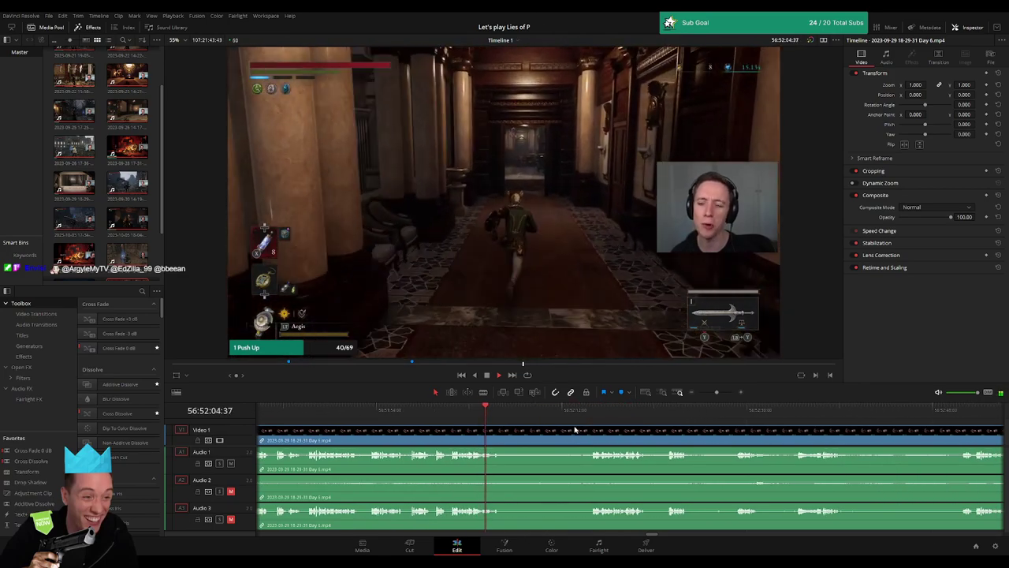
pyautogui.click(597, 421)
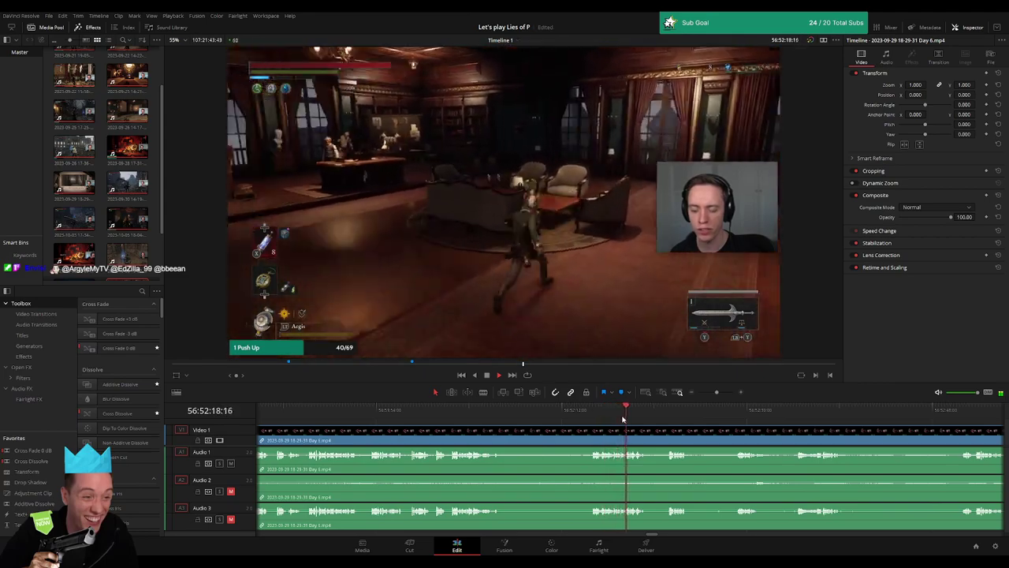
pyautogui.click(593, 416)
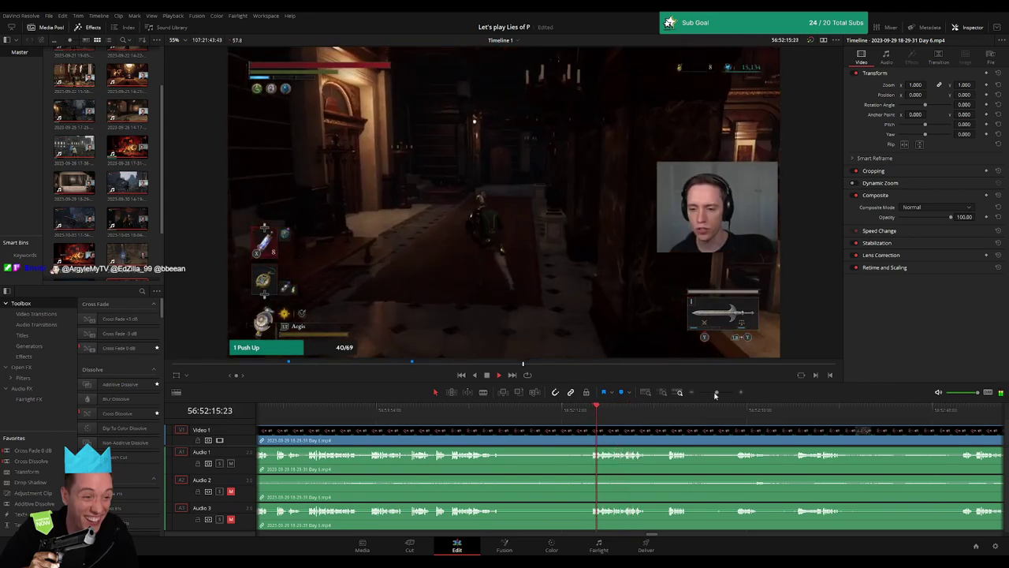
pyautogui.click(593, 411)
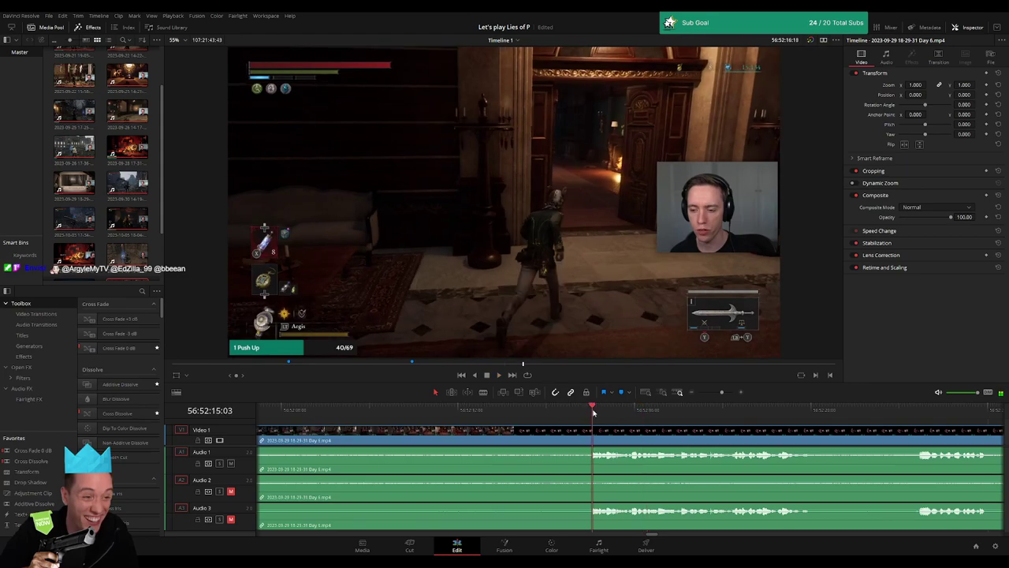
pyautogui.moveTo(593, 411); pyautogui.dragTo(547, 420)
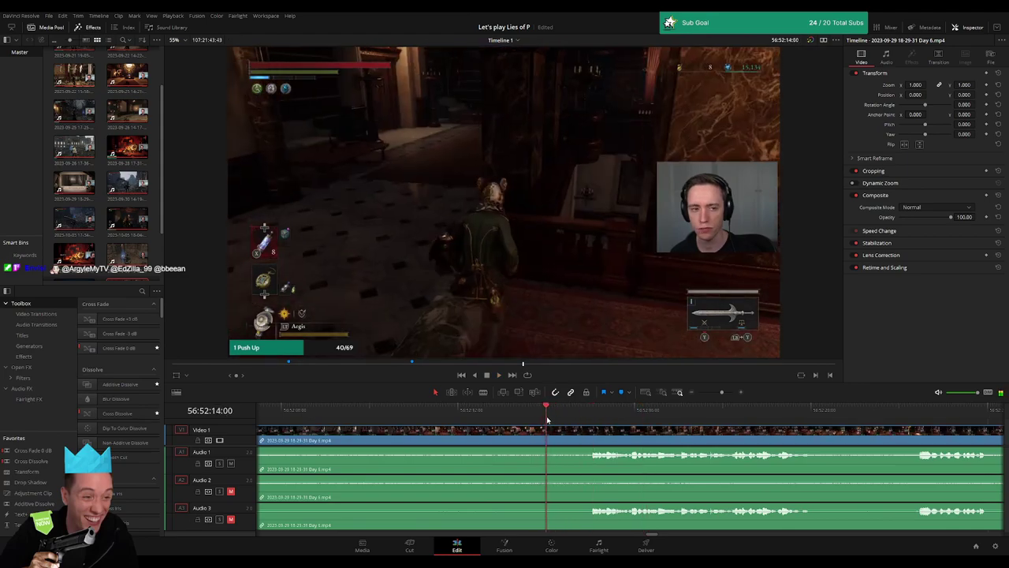
# Split the Day 6 clip at 56:52:14:00 and lengthen the audio fade ramps at the cut
pyautogui.click(552, 436)
pyautogui.press('a')
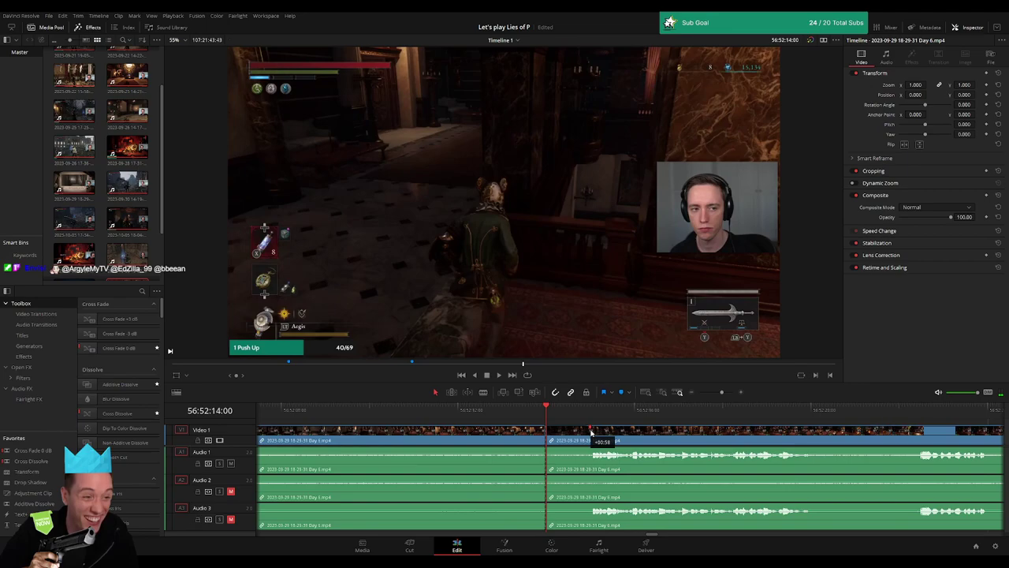
pyautogui.moveTo(593, 433); pyautogui.dragTo(542, 427)
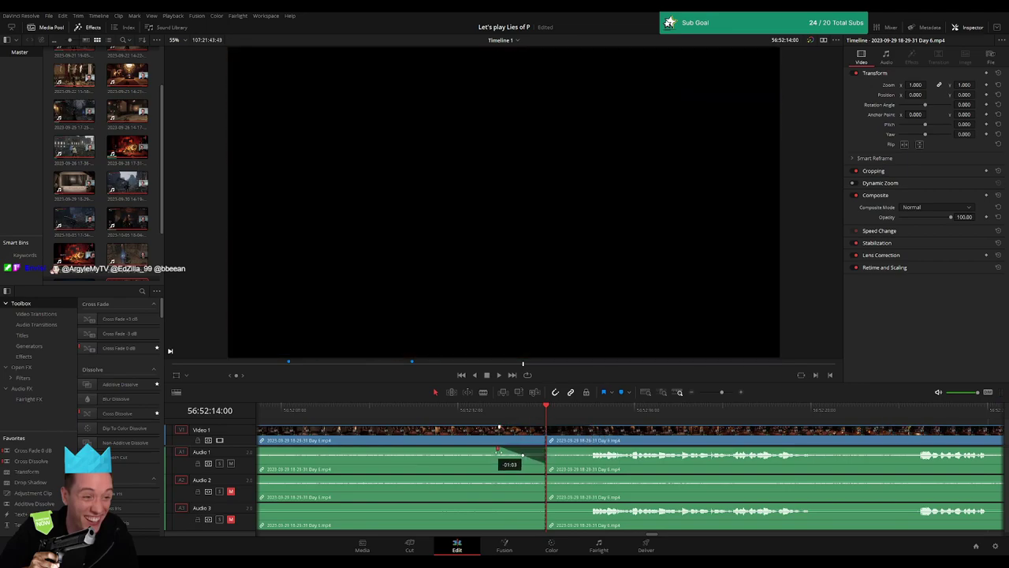
pyautogui.moveTo(566, 449); pyautogui.dragTo(594, 448)
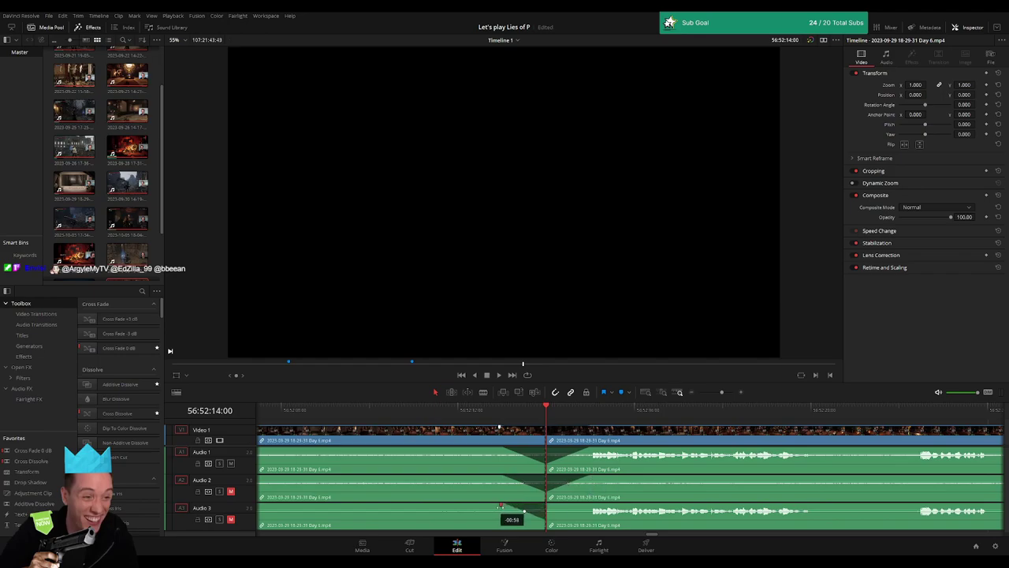
pyautogui.moveTo(564, 505); pyautogui.dragTo(593, 505)
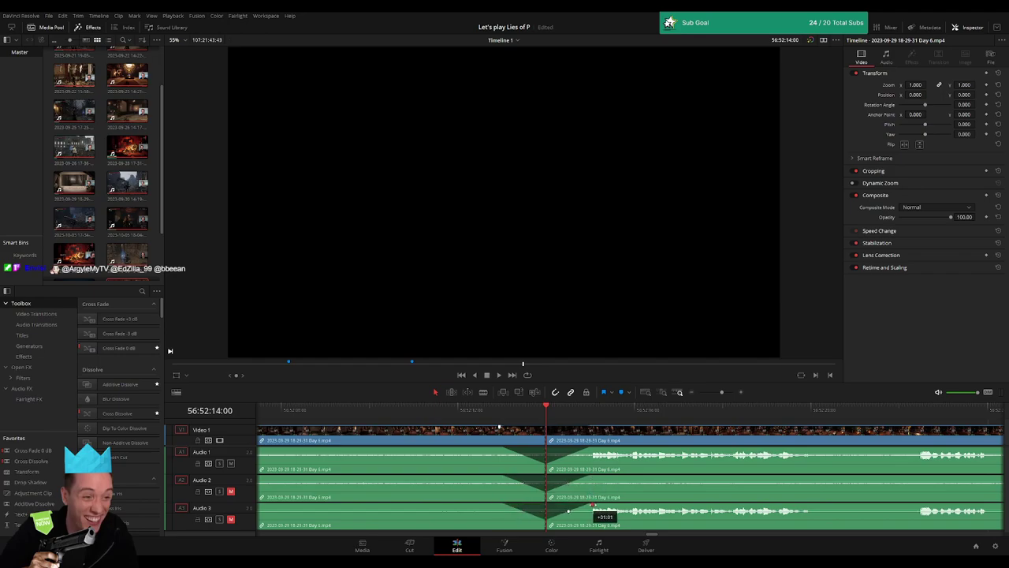
pyautogui.moveTo(722, 392); pyautogui.dragTo(698, 392)
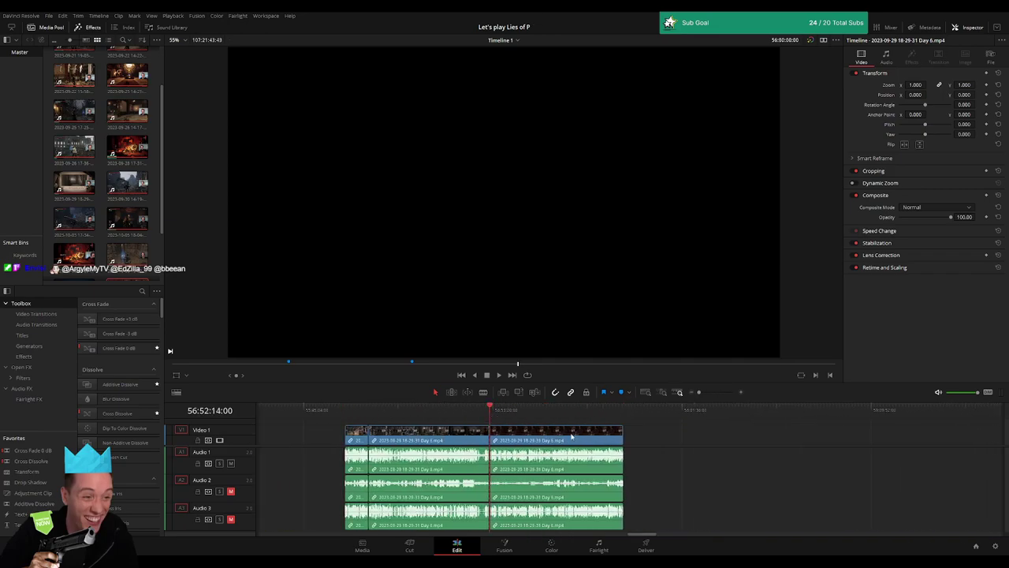
# Move the later Day 6 piece left so it starts at the 58:00:00:00 playhead
pyautogui.scroll(-3, 572, 436)
pyautogui.moveTo(395, 436); pyautogui.dragTo(643, 437)
pyautogui.click(429, 440)
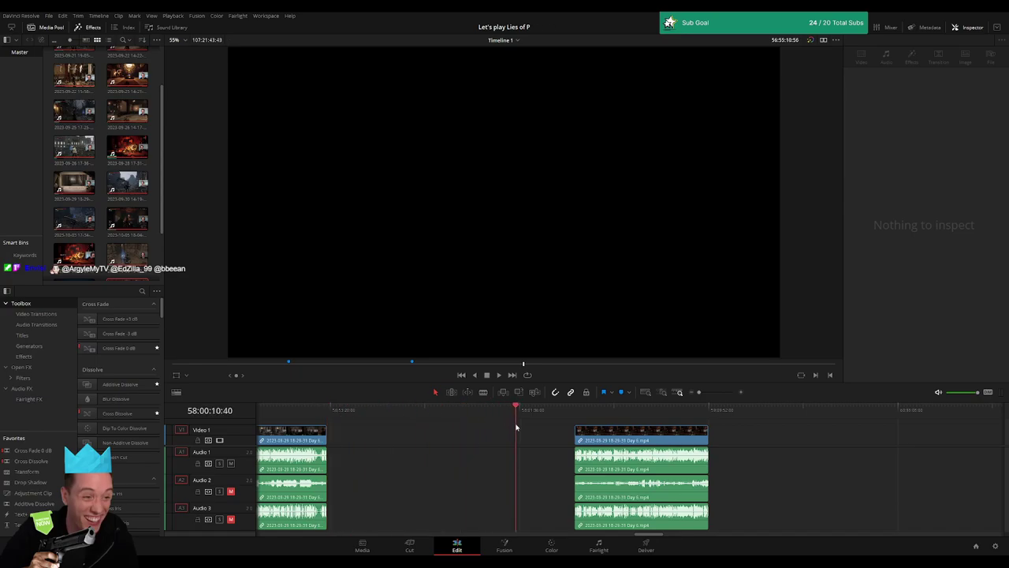
pyautogui.moveTo(516, 427); pyautogui.dragTo(515, 428)
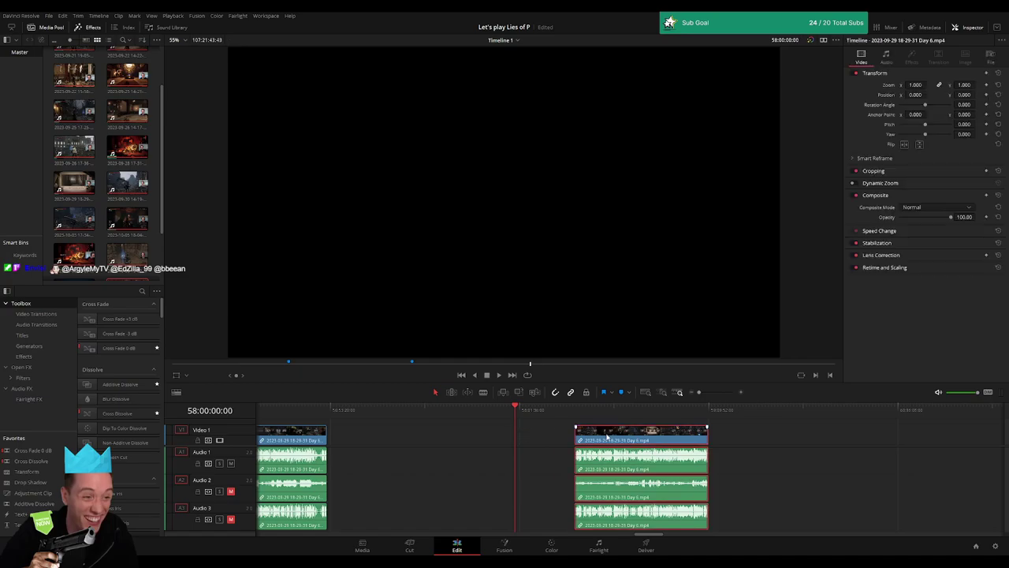
pyautogui.moveTo(588, 434); pyautogui.dragTo(528, 435)
# Play back the new join, then undo so the Day 7 clip follows directly behind
pyautogui.press('space')
pyautogui.click(702, 439)
pyautogui.scroll(-3, 710, 440)
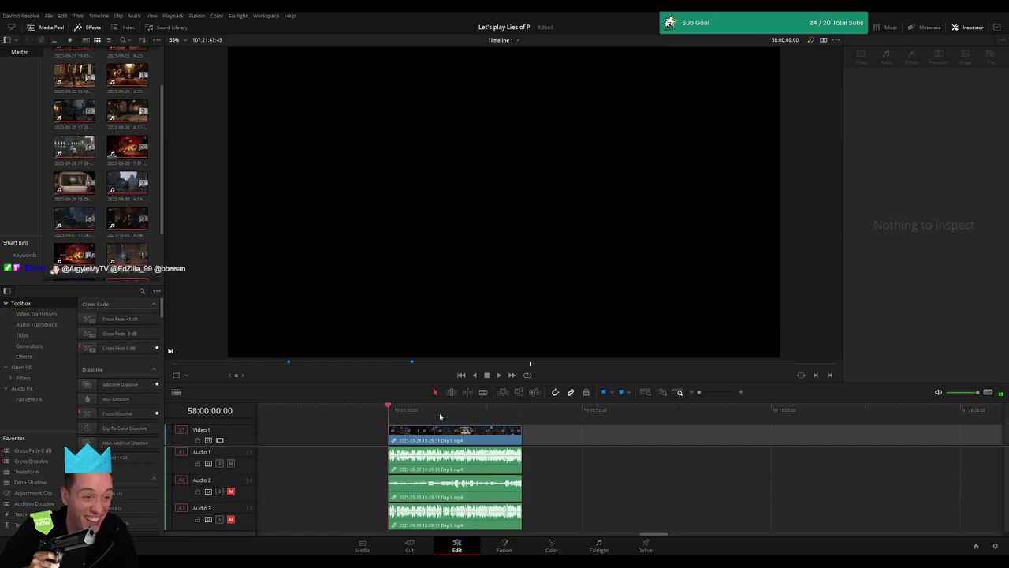
pyautogui.click(457, 434)
pyautogui.hscroll(10, 552, 437)
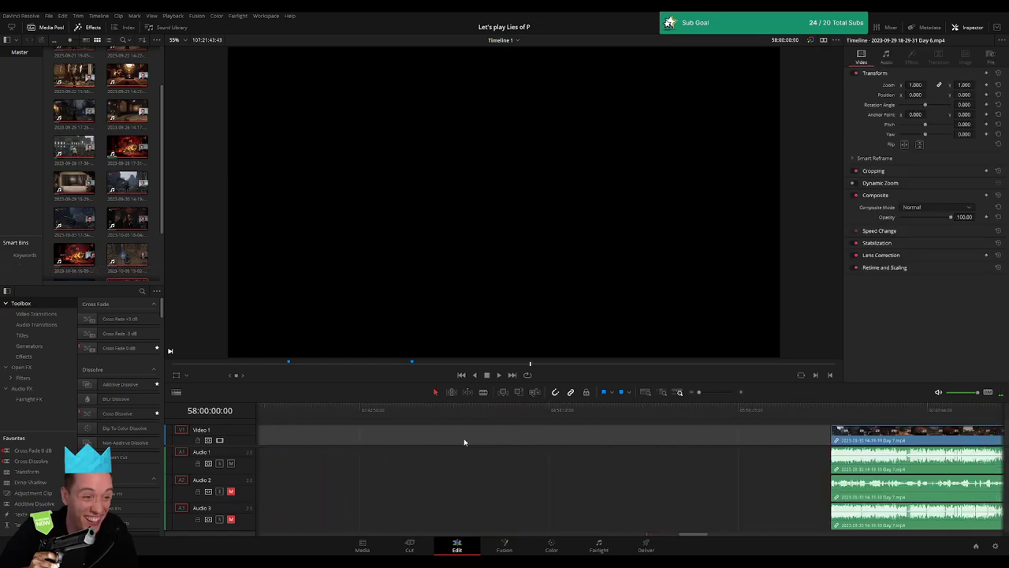
pyautogui.scroll(-5, 789, 445)
pyautogui.scroll(5, 597, 441)
pyautogui.hotkey('ctrl', 'z')
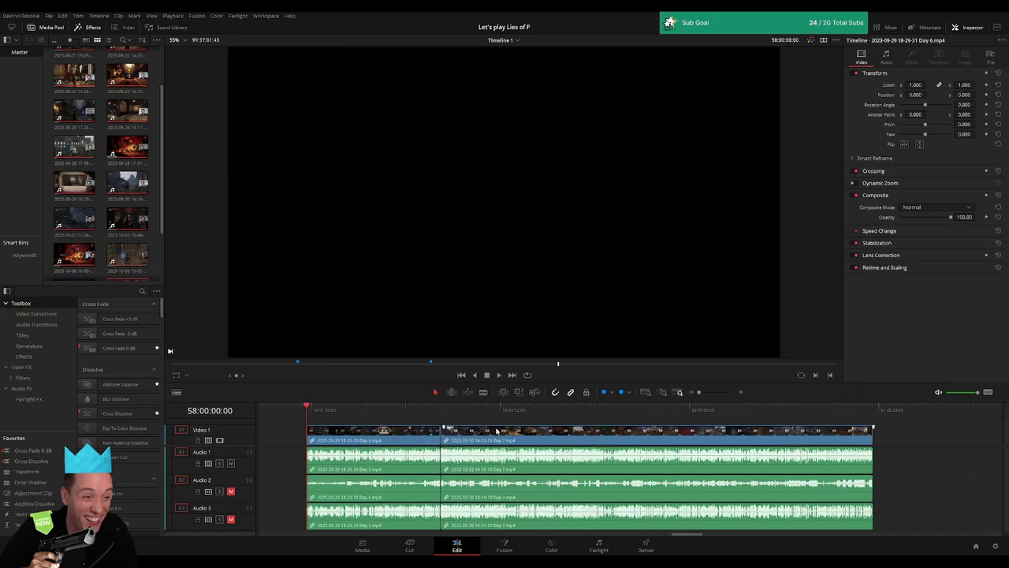
# Scrub and play through the Day 7 footage around the clip join to review it
pyautogui.click(332, 411)
pyautogui.moveTo(332, 413); pyautogui.dragTo(440, 414)
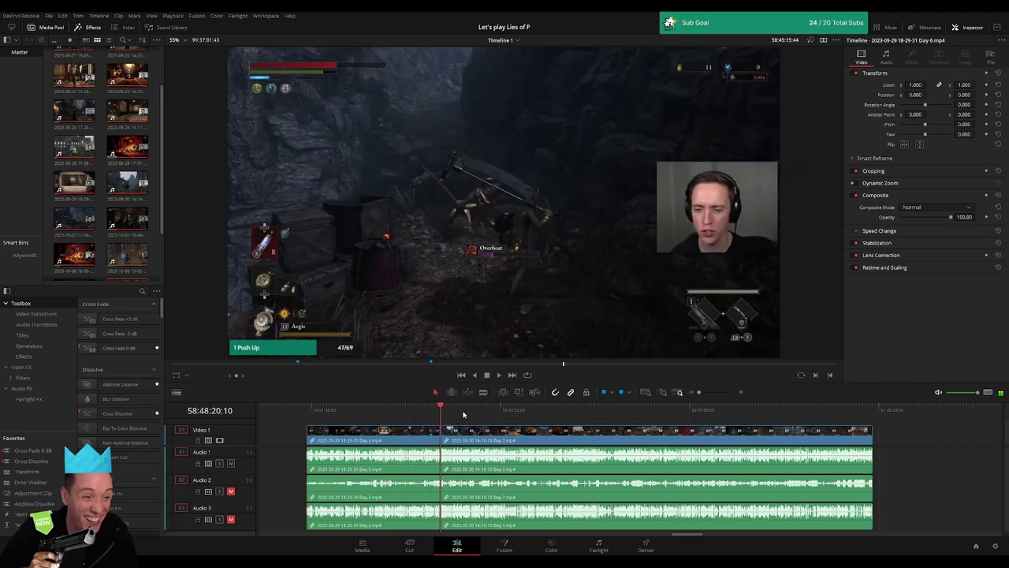
pyautogui.press('space')
pyautogui.moveTo(702, 392); pyautogui.dragTo(717, 392)
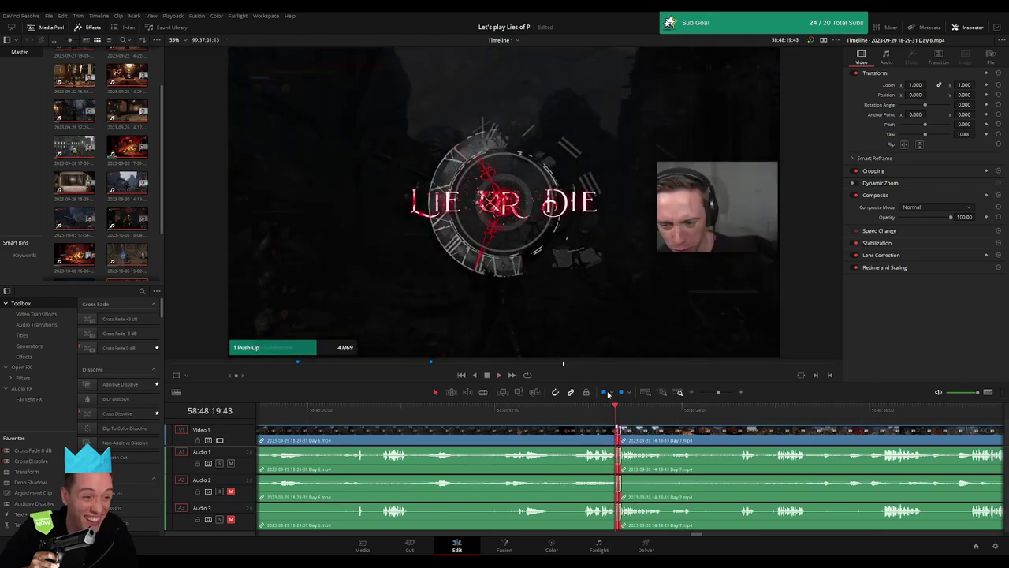
pyautogui.click(571, 410)
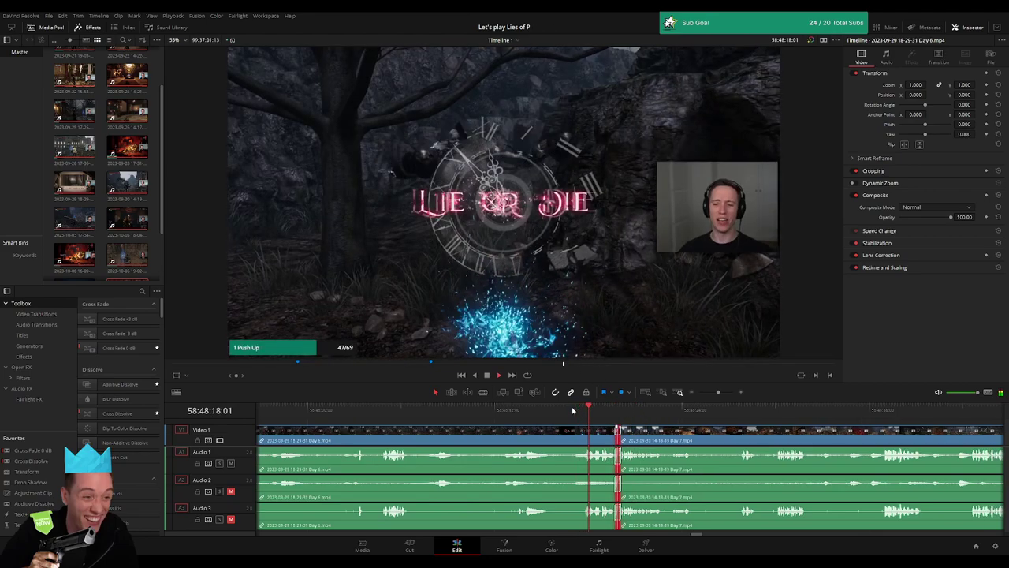
pyautogui.click(487, 410)
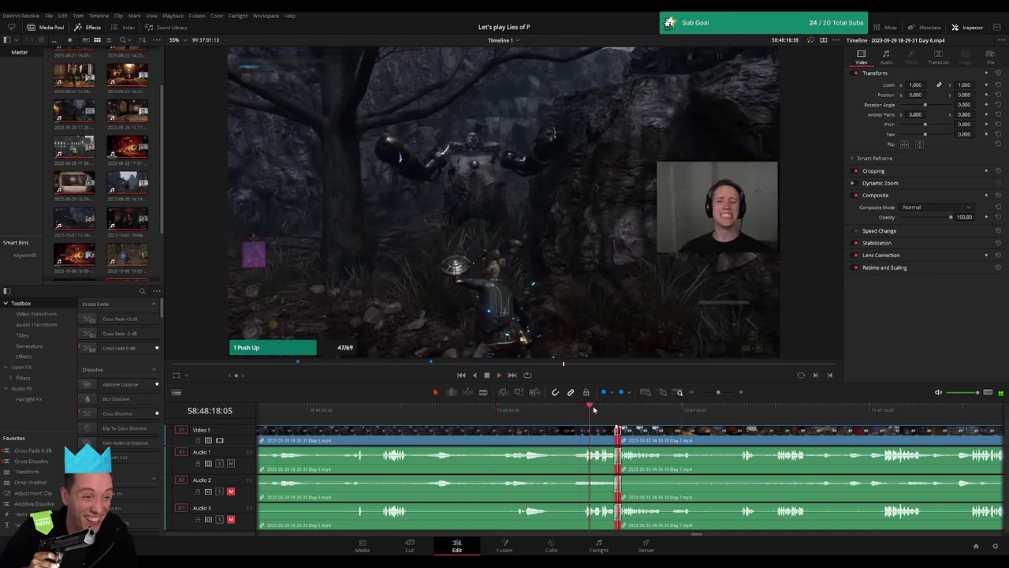
pyautogui.click(672, 408)
pyautogui.hscroll(5, 670, 408)
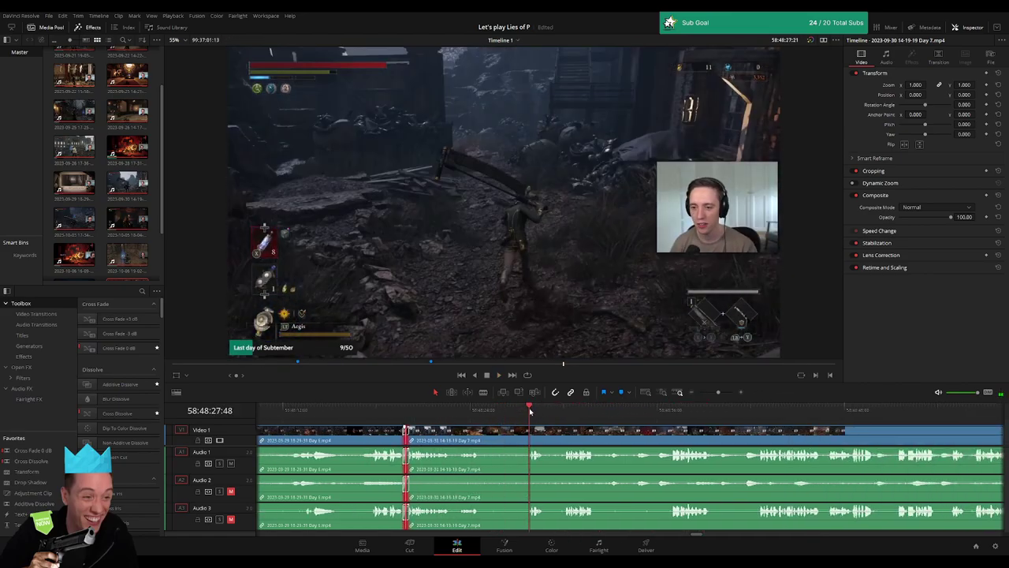
# Zoom the timeline in and park the playhead precisely at 58:52:01:34
pyautogui.click(680, 392)
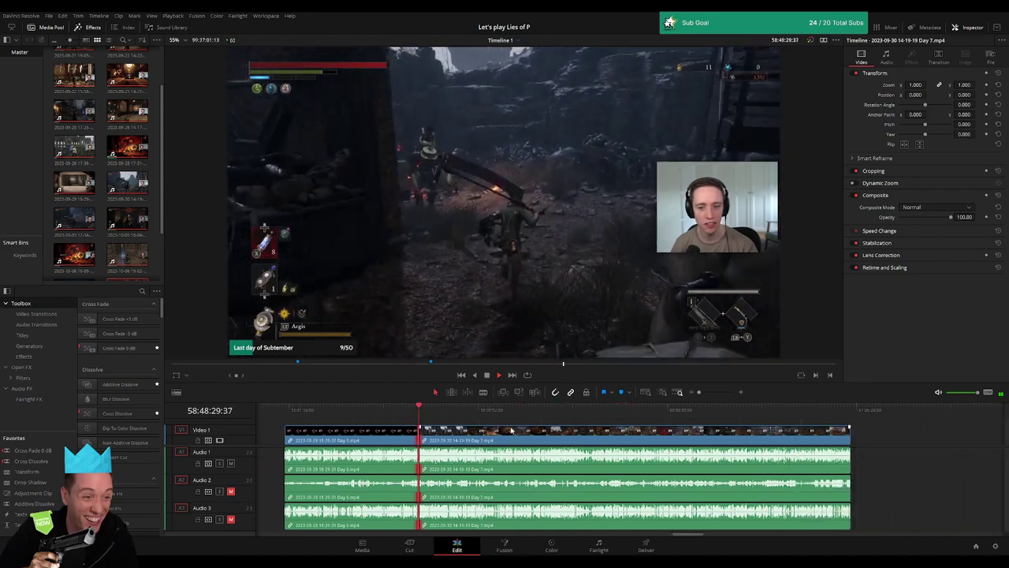
pyautogui.click(663, 409)
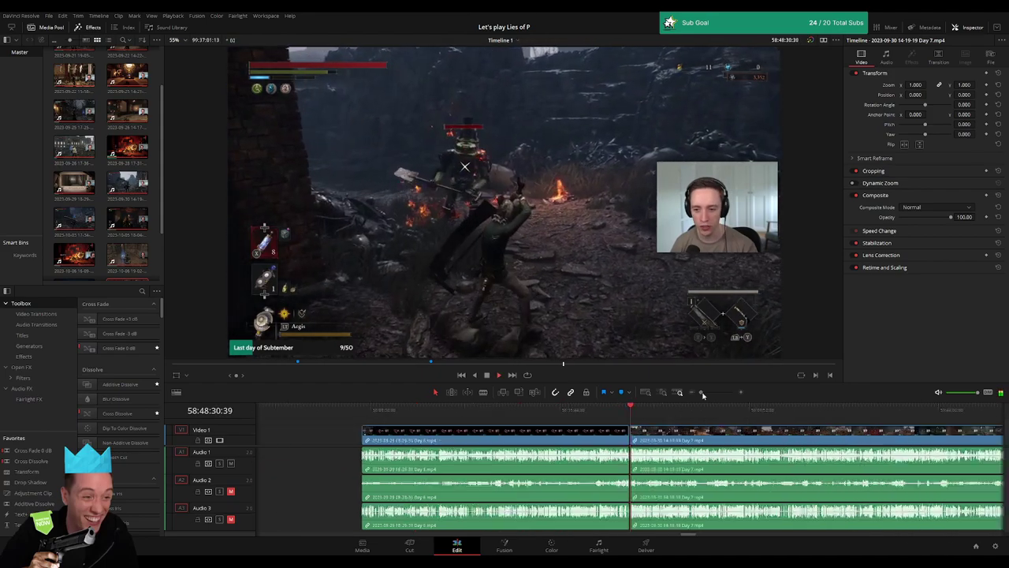
pyautogui.click(708, 392)
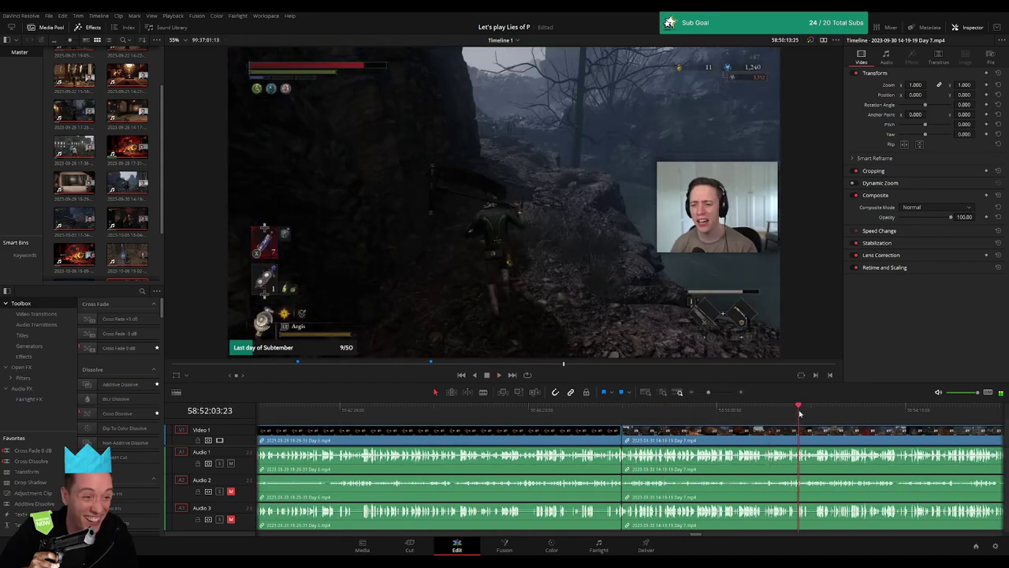
pyautogui.moveTo(708, 392); pyautogui.dragTo(716, 395)
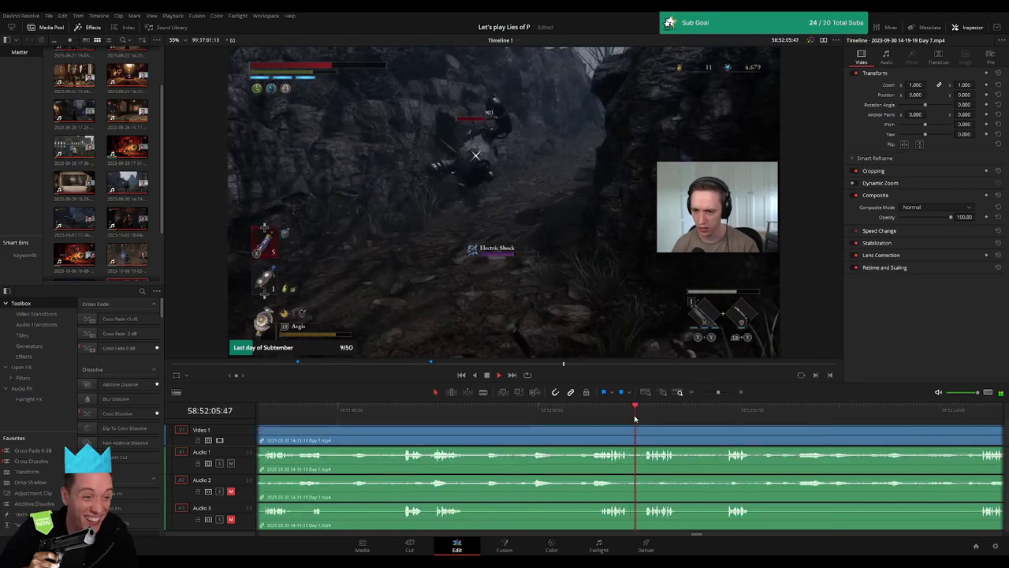
pyautogui.click(527, 408)
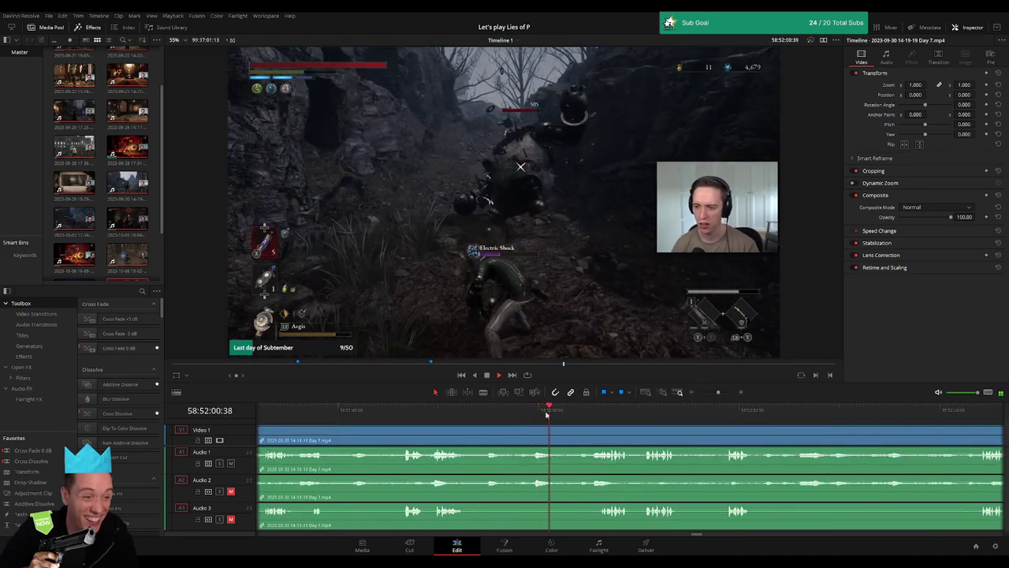
pyautogui.moveTo(718, 392); pyautogui.dragTo(720, 392)
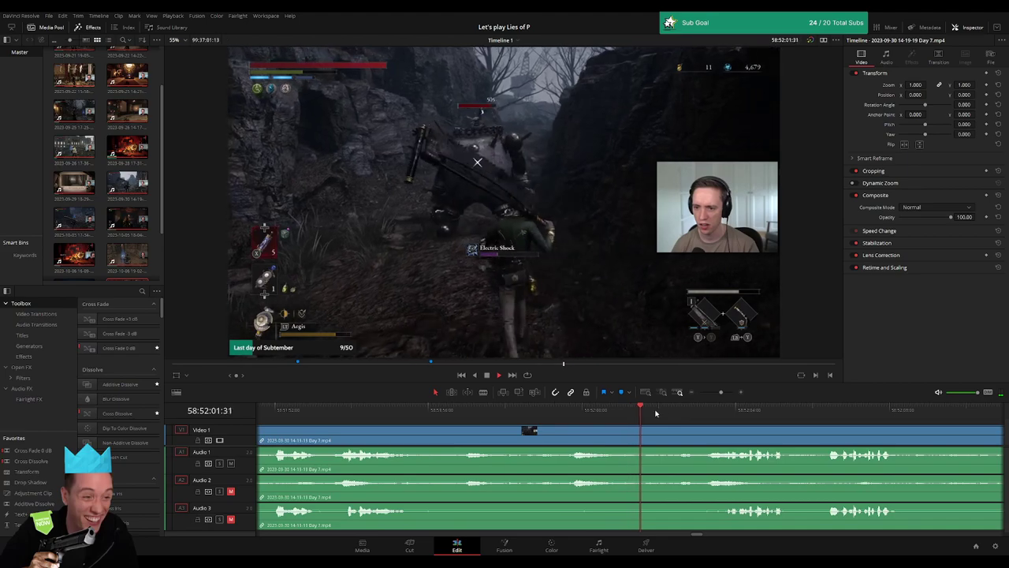
pyautogui.click(647, 412)
pyautogui.moveTo(650, 414)
pyautogui.mouseDown()
pyautogui.moveTo(640, 414)
pyautogui.moveTo(675, 429)
pyautogui.moveTo(637, 428)
pyautogui.moveTo(603, 449)
pyautogui.moveTo(672, 448)
pyautogui.mouseUp()
# Blade all tracks at the 58:52:01:30 playhead and lengthen the Audio 3 fade-in after the cut
pyautogui.hotkey('ctrl', 'b')
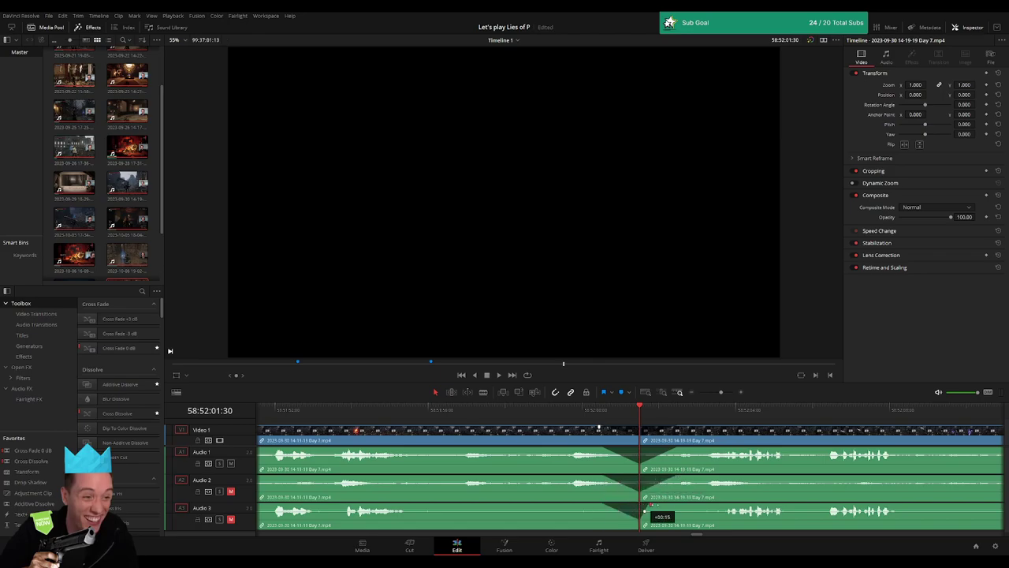
pyautogui.moveTo(652, 505); pyautogui.dragTo(676, 506)
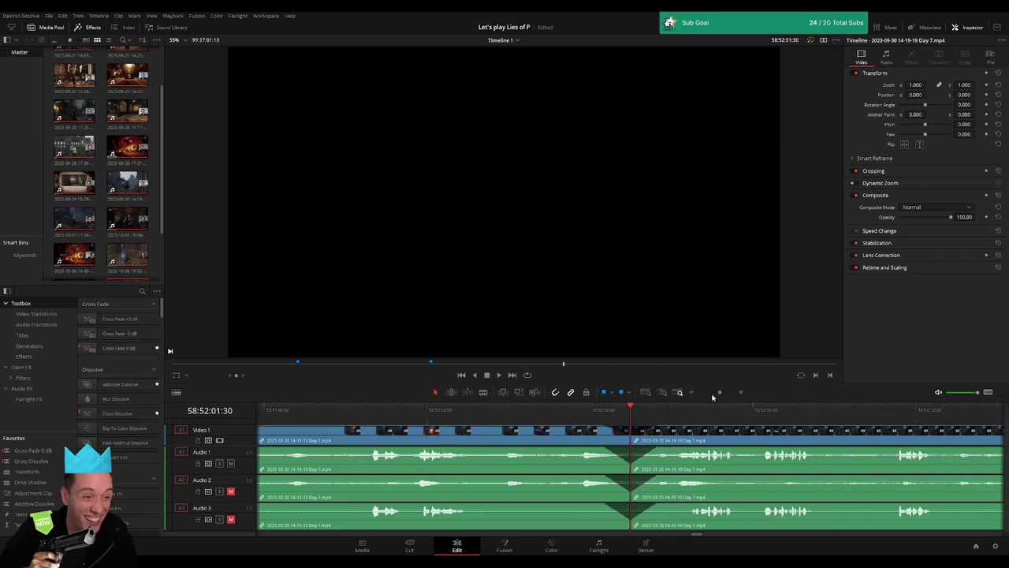
# Drag the Day 7 footage after the cut much later along the timeline
pyautogui.scroll(-5, 724, 458)
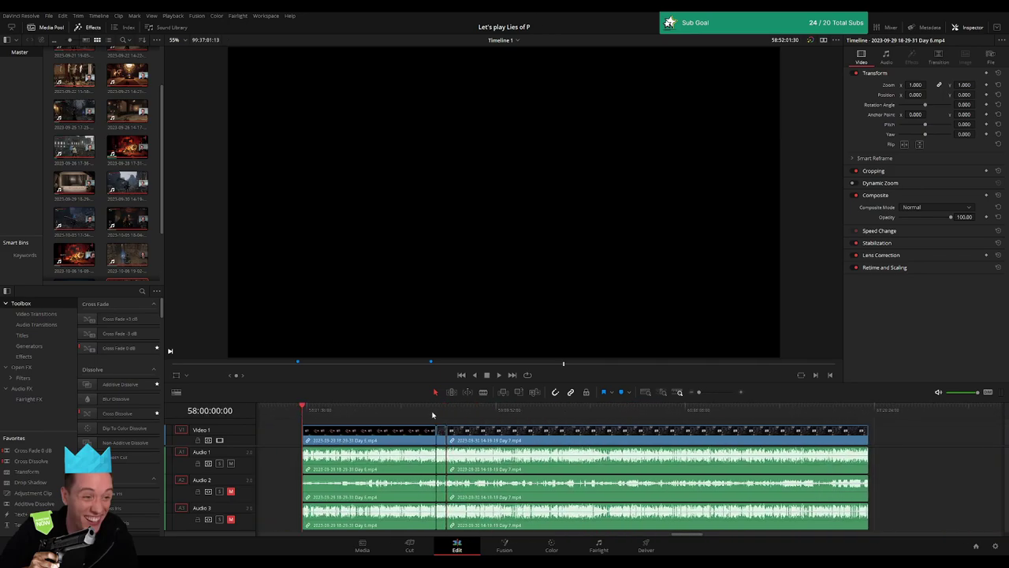
pyautogui.click(446, 415)
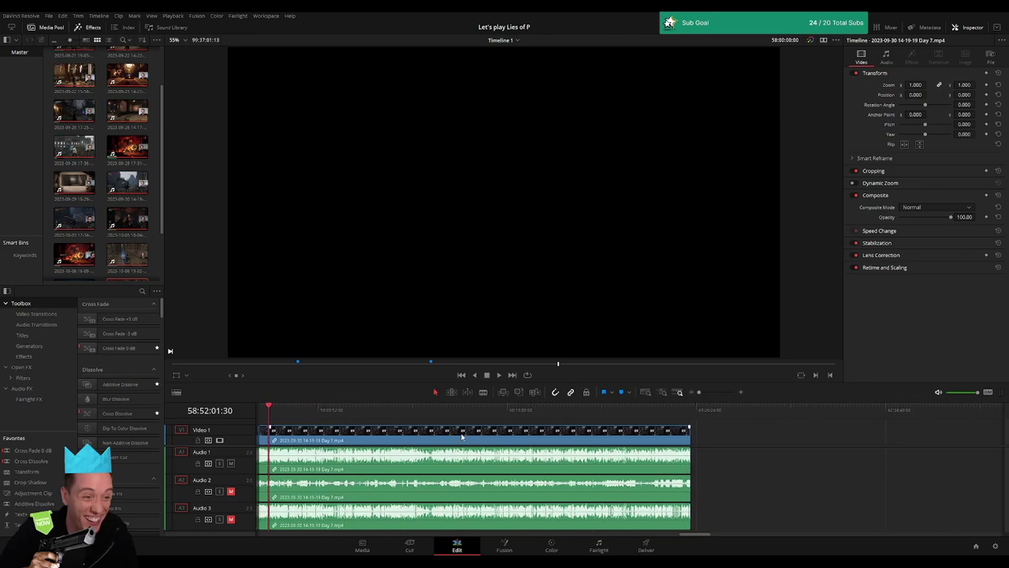
pyautogui.moveTo(552, 442); pyautogui.dragTo(697, 442)
pyautogui.click(531, 433)
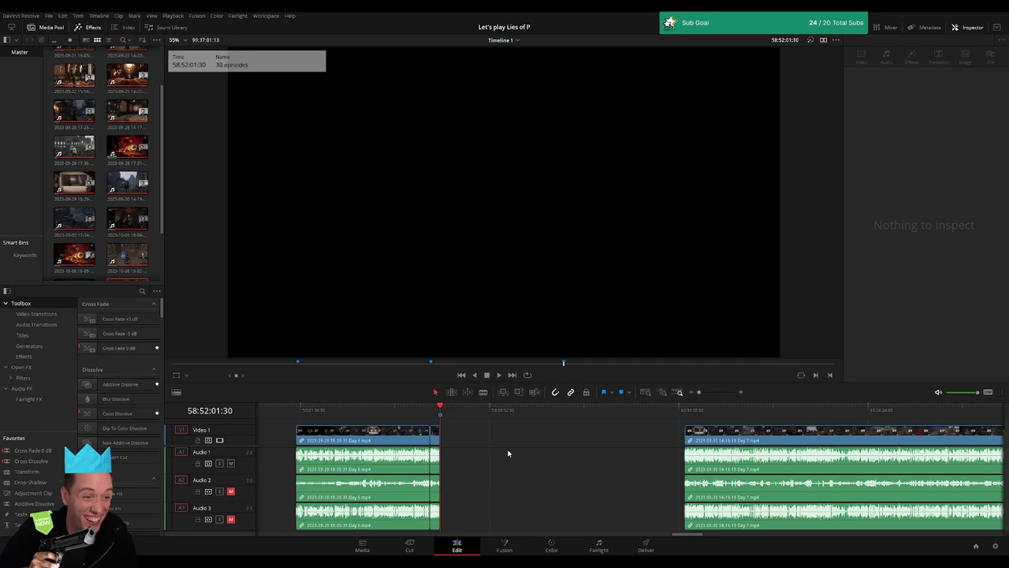
# Set the playhead to exactly 60:00:00:00 and snap the moved clip's start to it
pyautogui.scroll(-2, 444, 451)
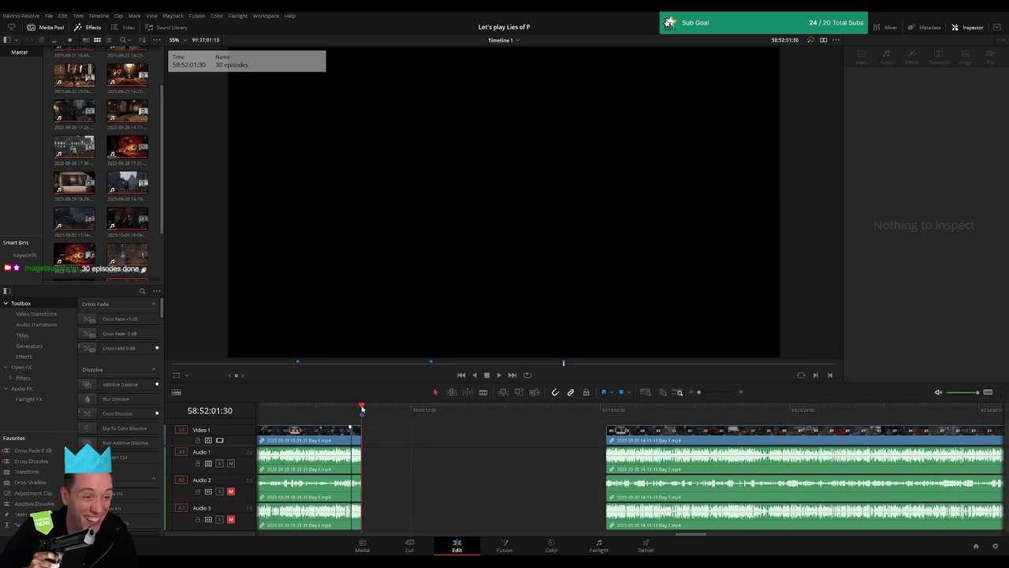
pyautogui.moveTo(362, 409); pyautogui.dragTo(482, 415)
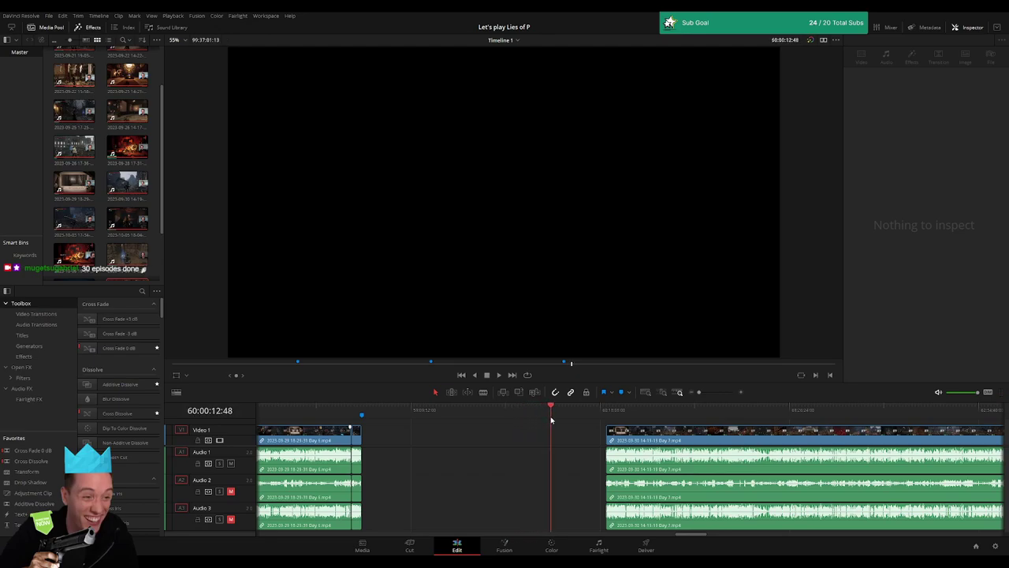
pyautogui.click(681, 393)
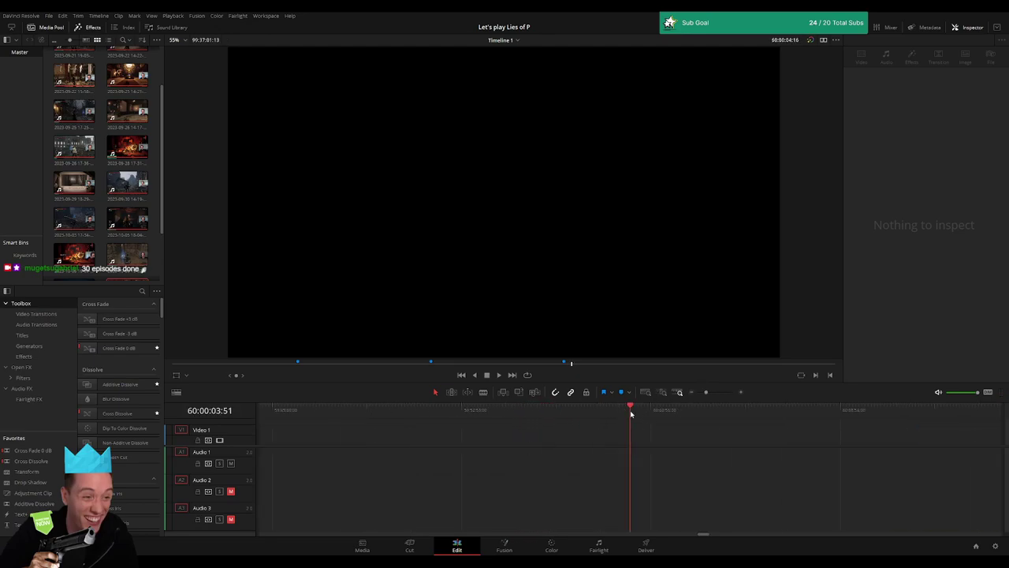
pyautogui.click(629, 410)
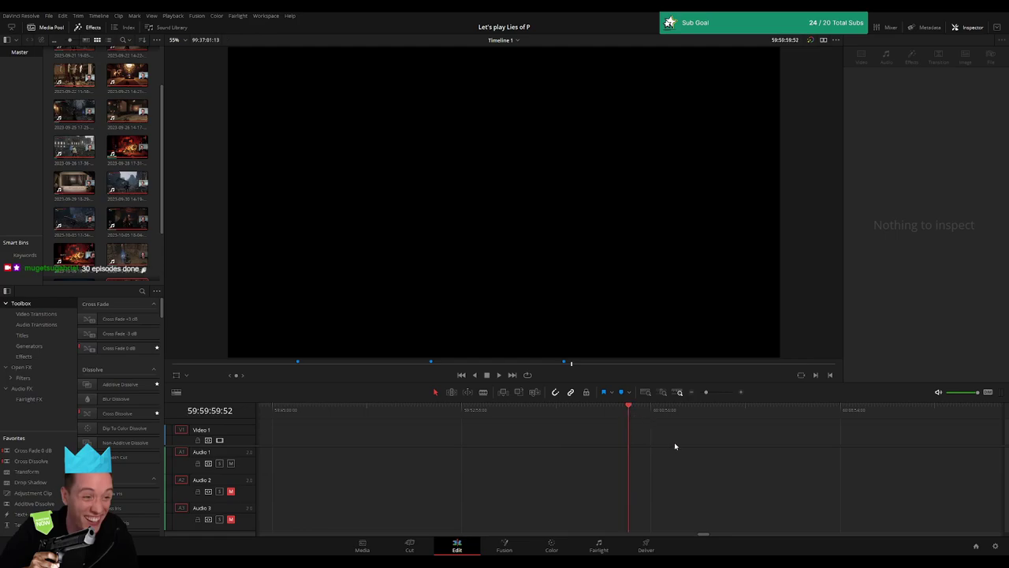
pyautogui.press('Right')
pyautogui.press('Right')
pyautogui.moveTo(703, 395); pyautogui.dragTo(696, 395)
pyautogui.moveTo(527, 440); pyautogui.dragTo(484, 426)
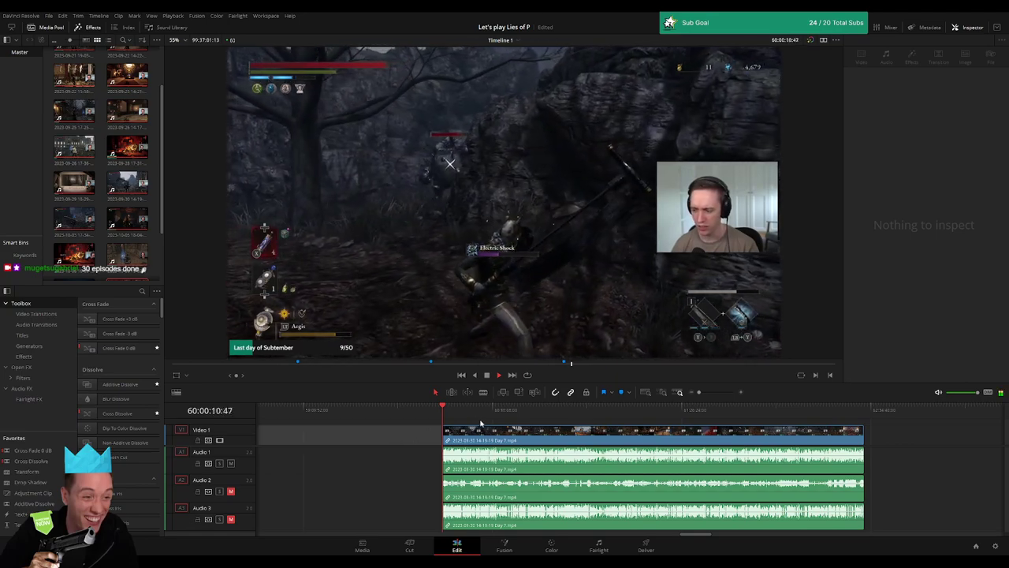
# Scrub back and forth through the Day 7 footage to locate the next cut
pyautogui.hscroll(2, 466, 427)
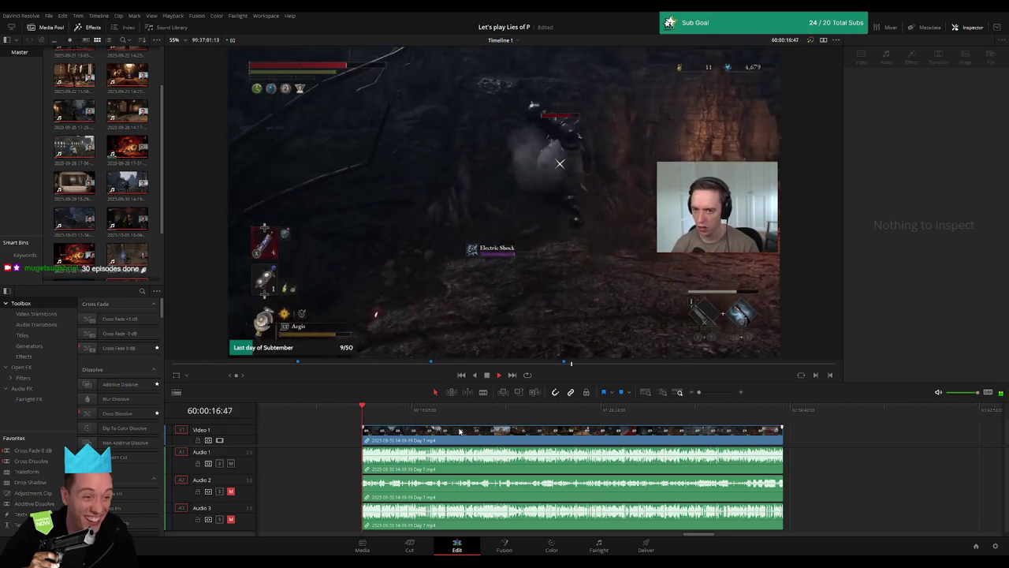
pyautogui.hscroll(2, 457, 431)
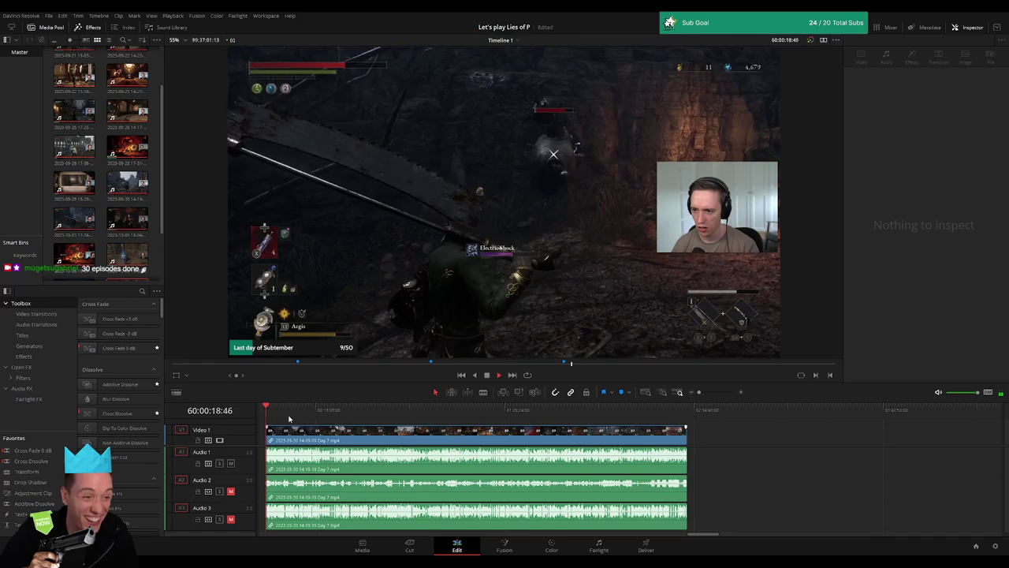
pyautogui.click(331, 440)
pyautogui.moveTo(330, 416); pyautogui.dragTo(407, 424)
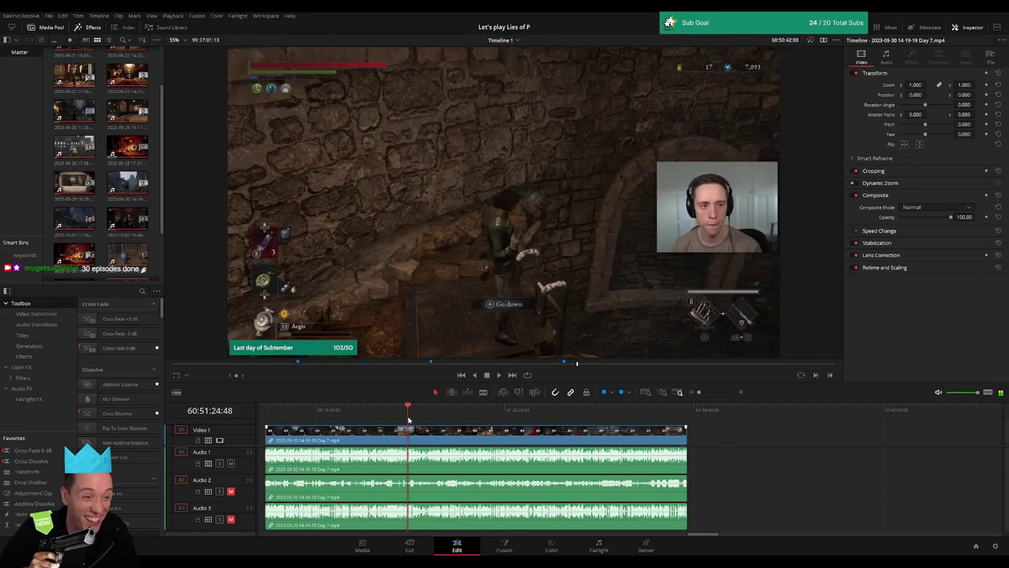
pyautogui.scroll(5, 658, 413)
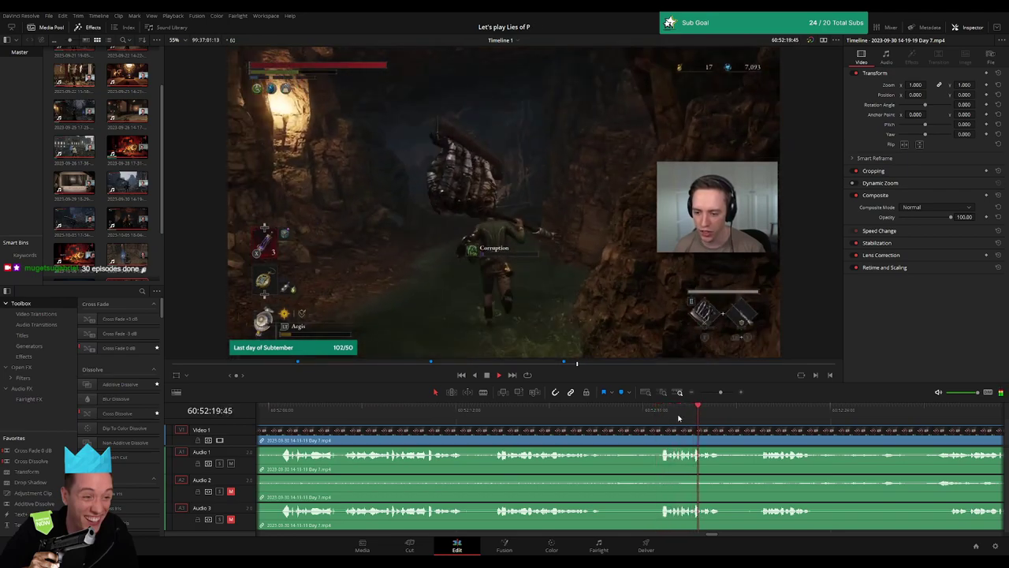
pyautogui.click(500, 410)
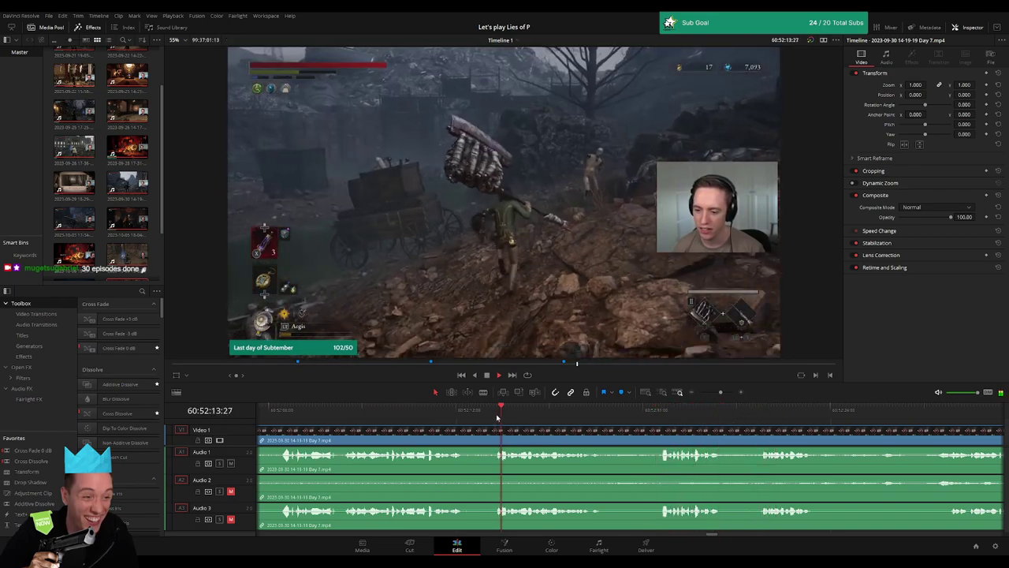
pyautogui.click(397, 416)
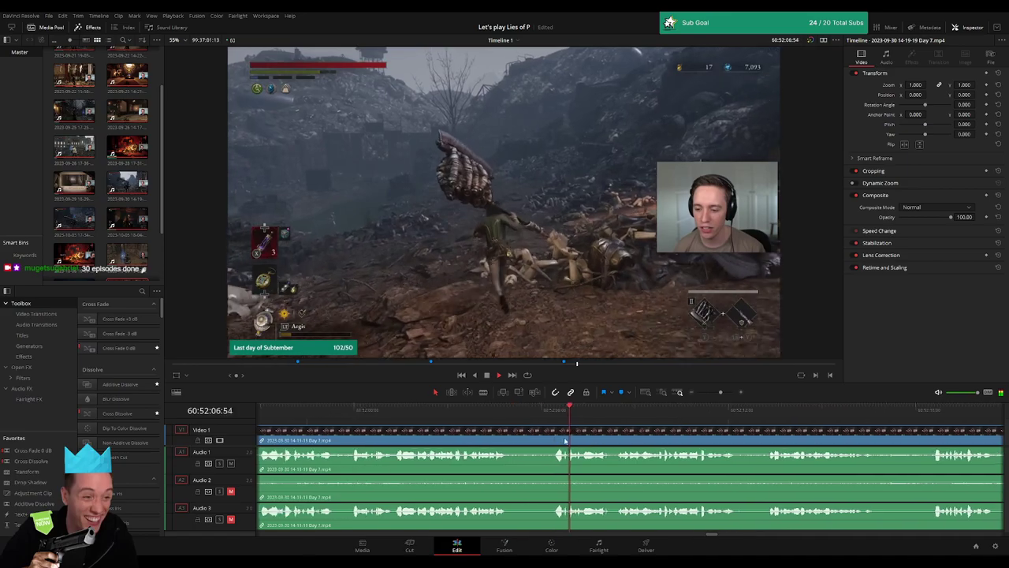
pyautogui.click(398, 416)
# Narrow down the moment, zoom in, and park the playhead at 60:52:17:30
pyautogui.click(472, 416)
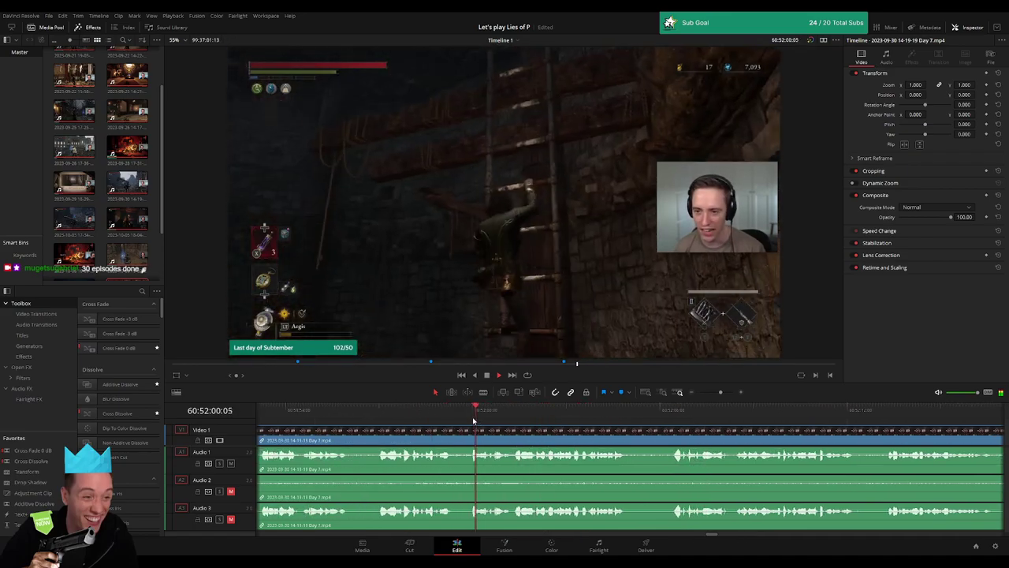
pyautogui.click(677, 416)
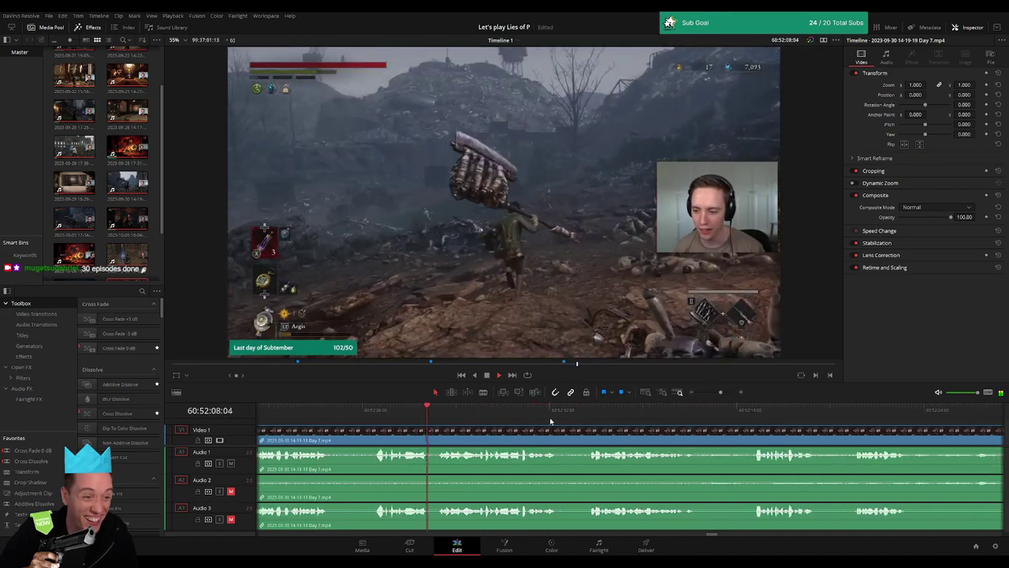
pyautogui.click(608, 417)
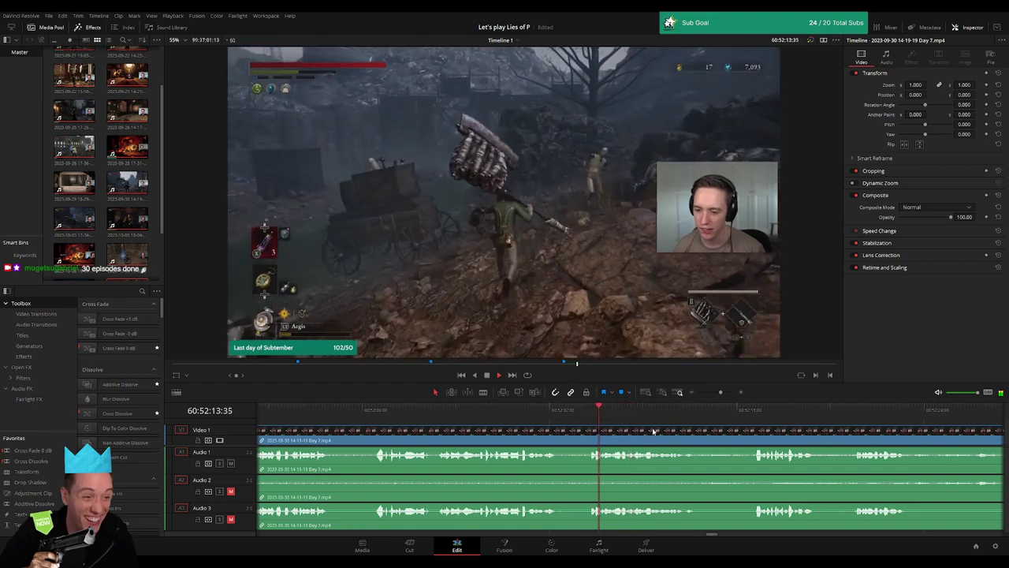
pyautogui.click(608, 418)
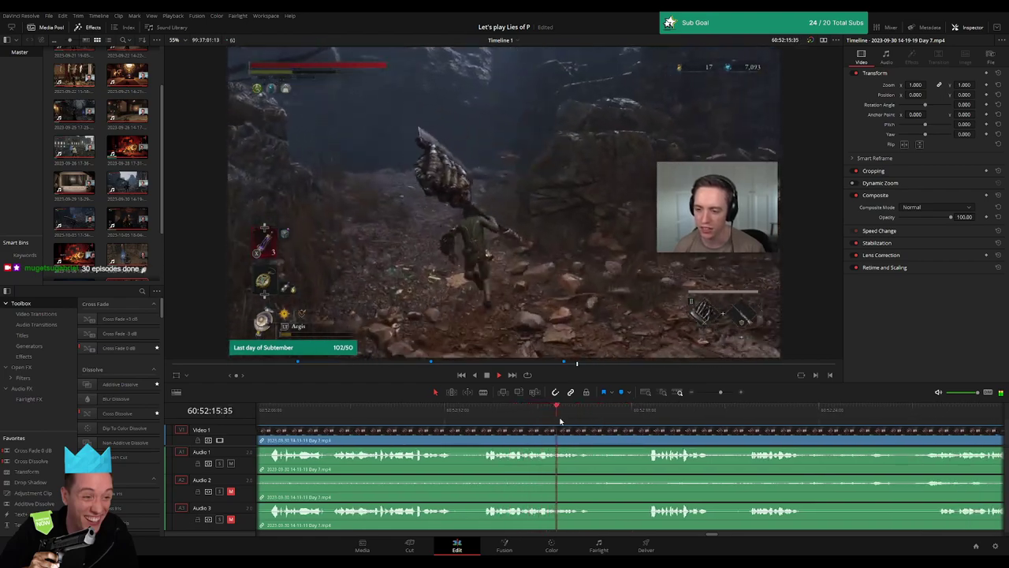
pyautogui.click(634, 412)
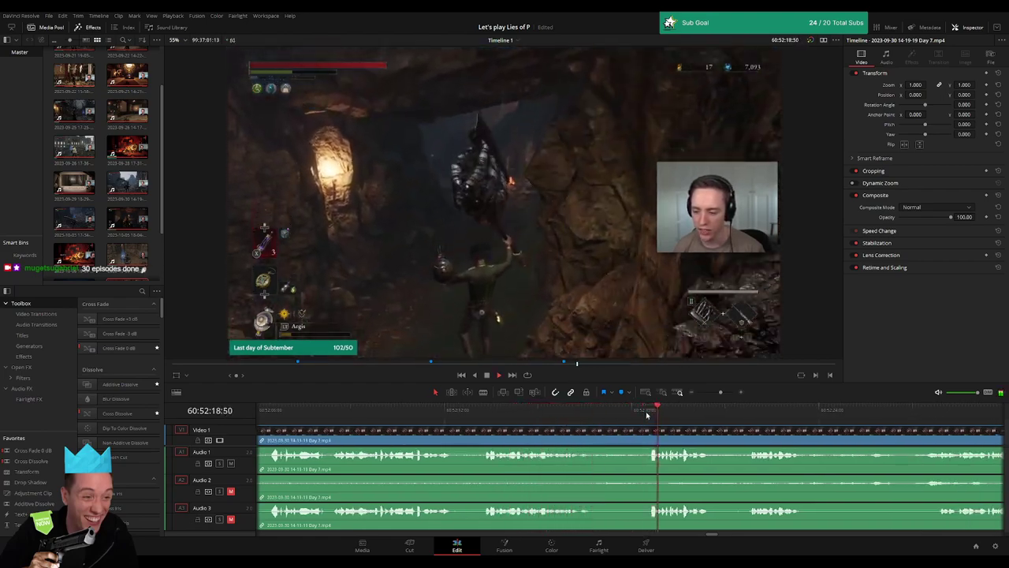
pyautogui.click(485, 420)
pyautogui.click(410, 420)
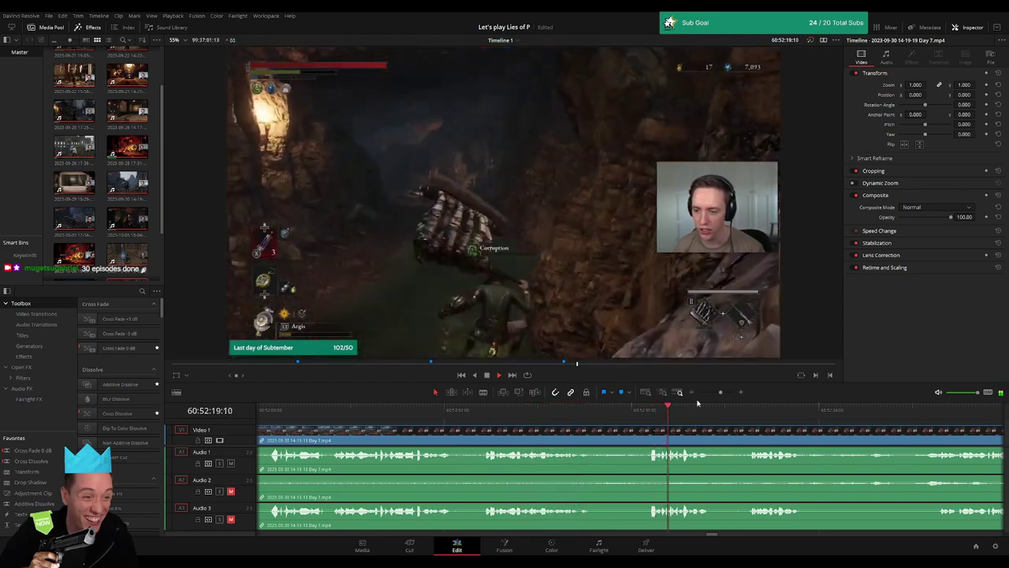
pyautogui.moveTo(721, 393); pyautogui.dragTo(725, 391)
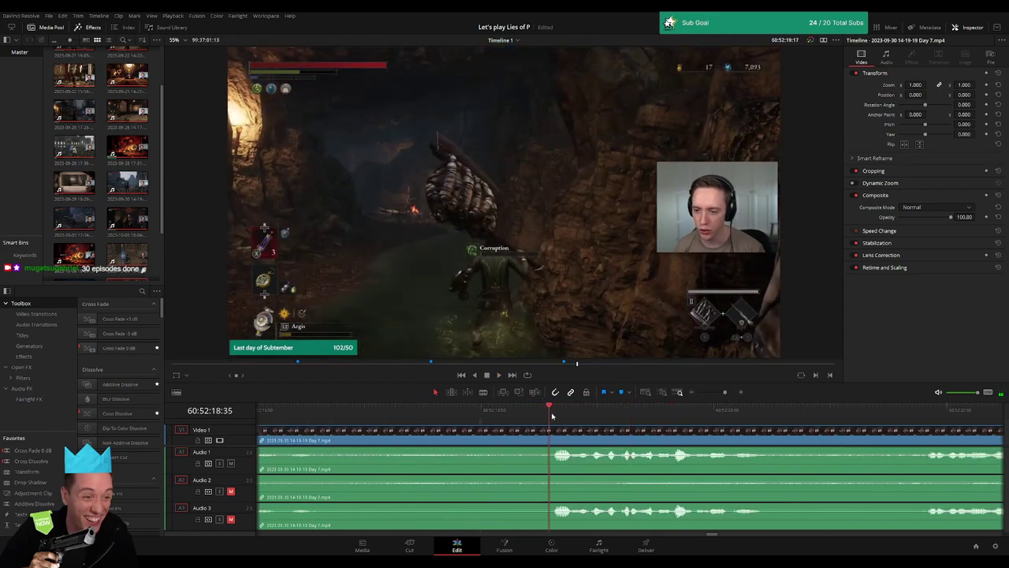
pyautogui.moveTo(553, 416); pyautogui.dragTo(522, 419)
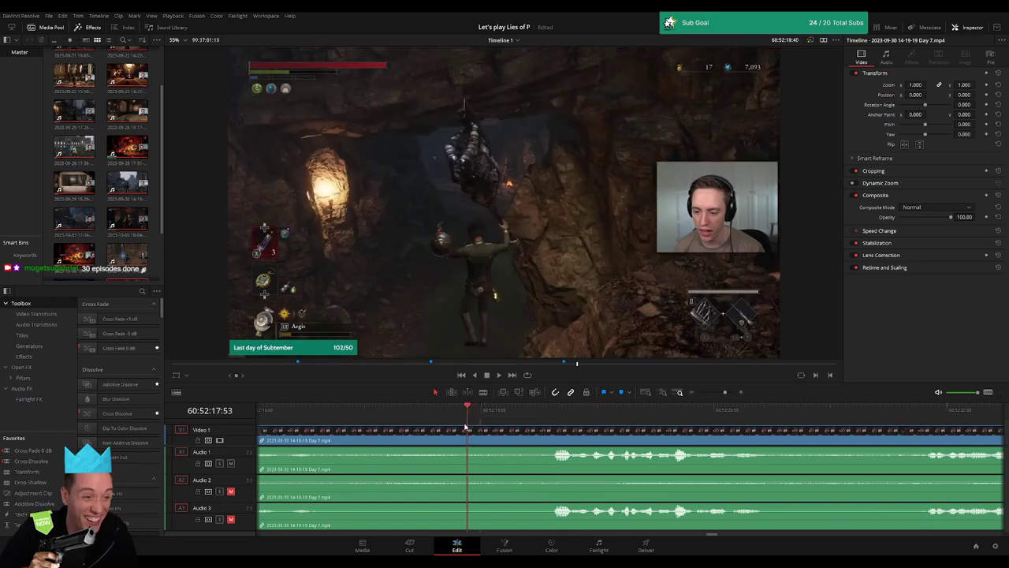
pyautogui.moveTo(441, 431)
pyautogui.mouseDown()
pyautogui.moveTo(424, 430)
pyautogui.moveTo(511, 431)
pyautogui.mouseUp()
# Split all tracks at 60:52:17:30 and adjust the clip edge at the new cut
pyautogui.hotkey('ctrl', 'b')
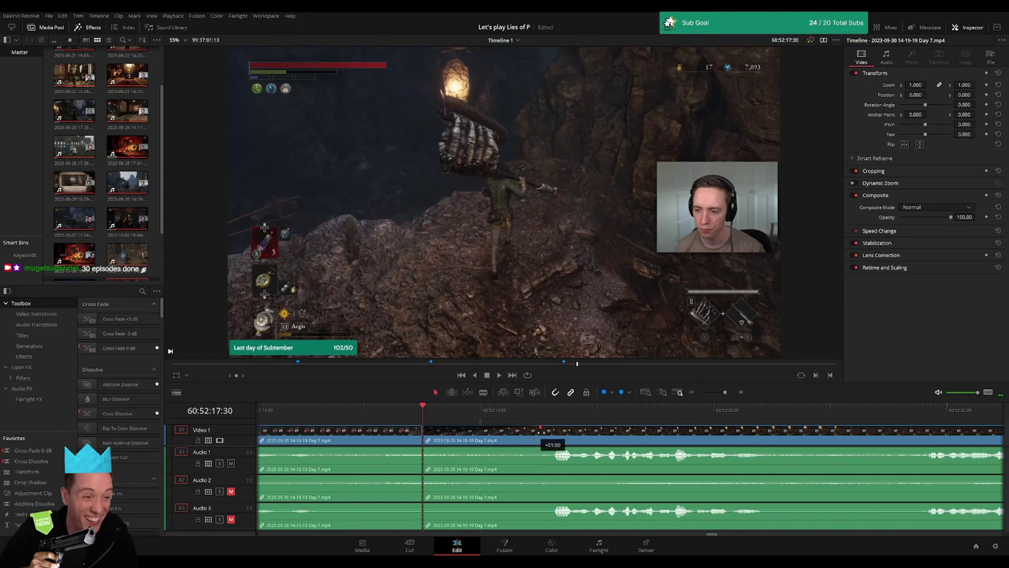
pyautogui.moveTo(533, 432); pyautogui.dragTo(323, 430)
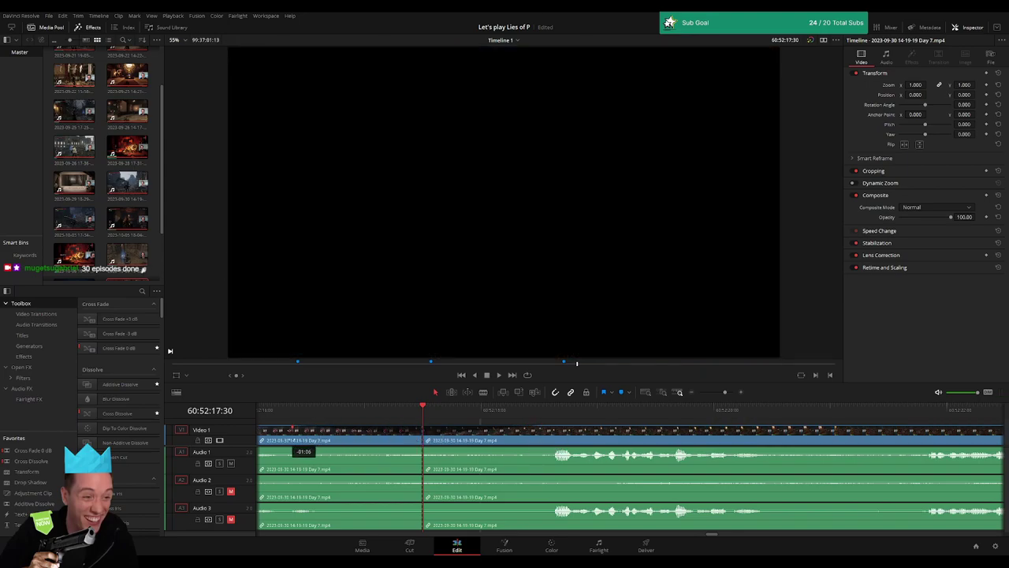
pyautogui.scroll(-3, 455, 436)
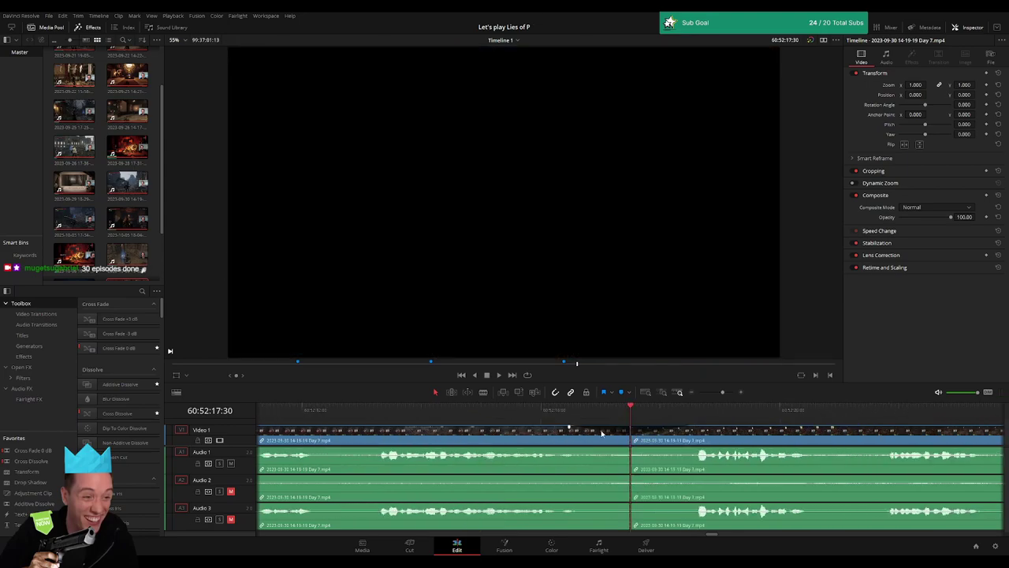
pyautogui.scroll(2, 429, 444)
# Fade Audio 1 out and in, fade out Audio 2 and 3 at the cut, then play it back
pyautogui.moveTo(427, 449); pyautogui.dragTo(379, 451)
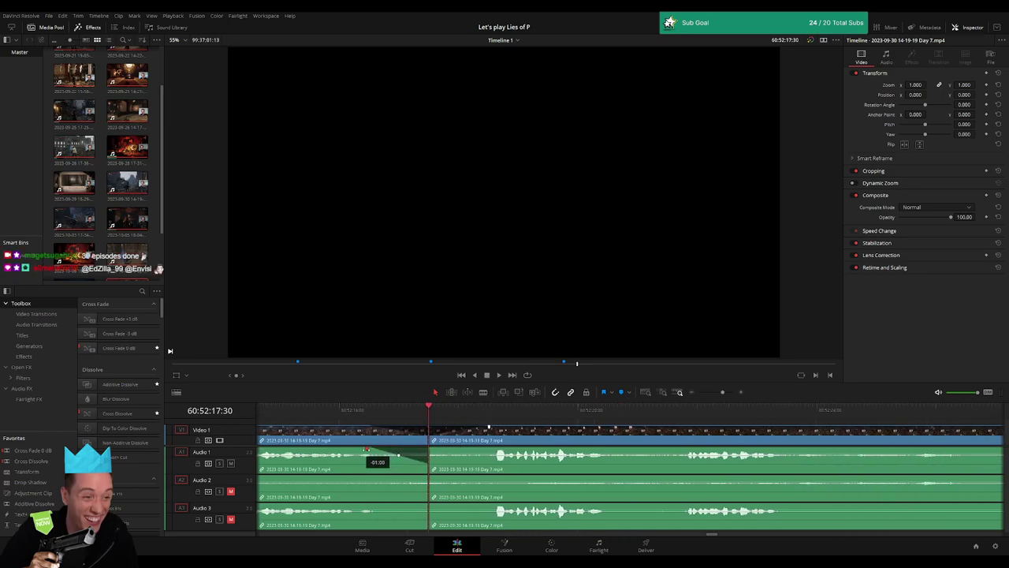
pyautogui.moveTo(432, 447); pyautogui.dragTo(473, 451)
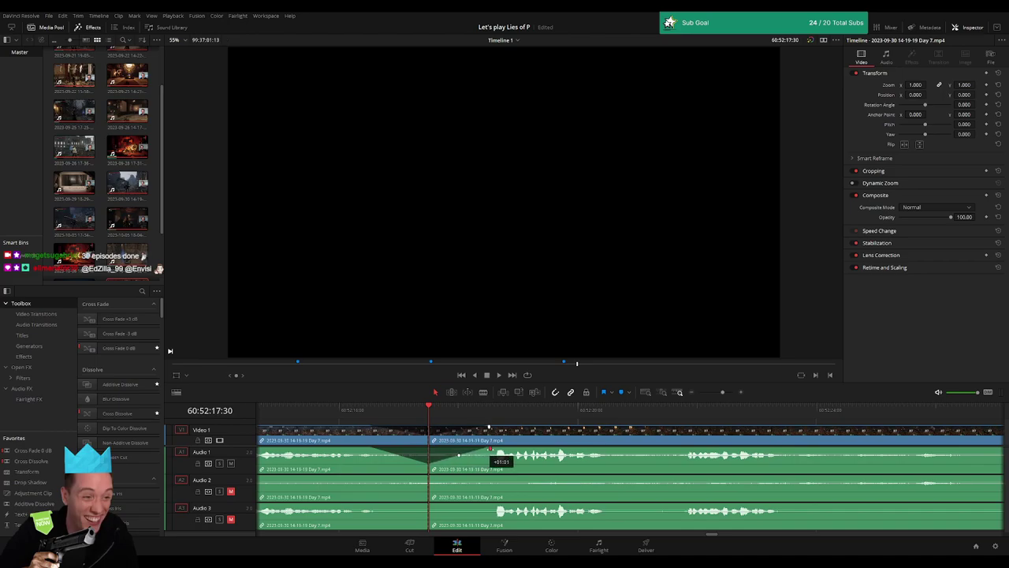
pyautogui.moveTo(425, 477)
pyautogui.mouseDown()
pyautogui.moveTo(385, 477)
pyautogui.moveTo(485, 478)
pyautogui.mouseUp()
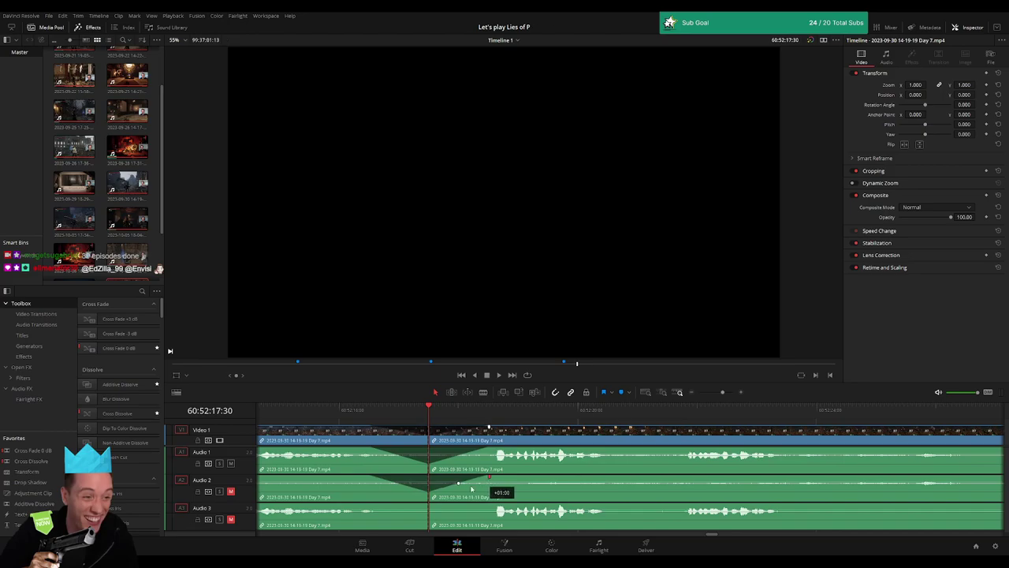
pyautogui.moveTo(426, 506)
pyautogui.mouseDown()
pyautogui.moveTo(403, 511)
pyautogui.moveTo(476, 504)
pyautogui.mouseUp()
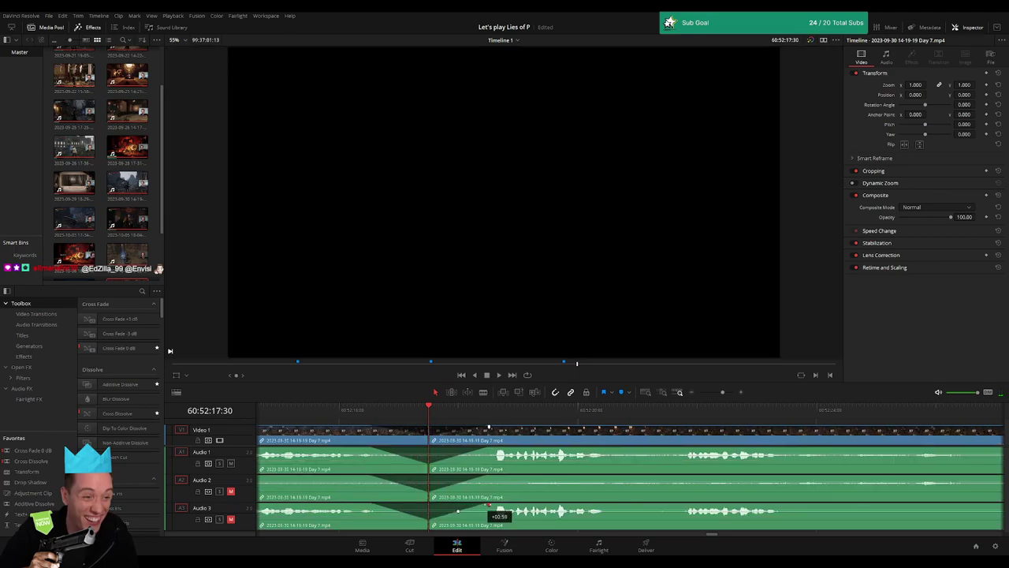
pyautogui.press('space')
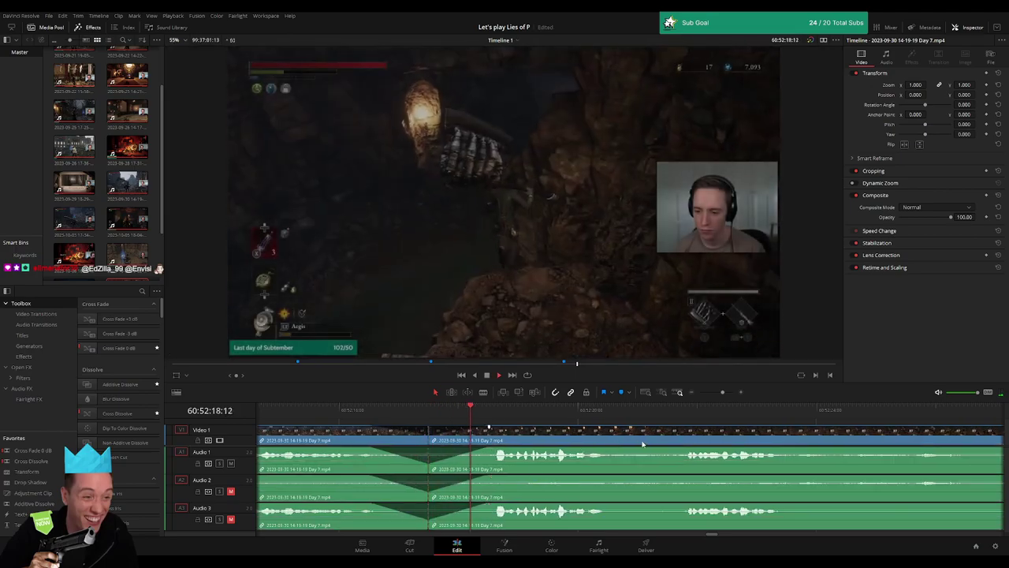
# Snap the later Day 7 clip's start to the playhead at 62:00:00:00 and play it back
pyautogui.hotkey('ctrl', '-')
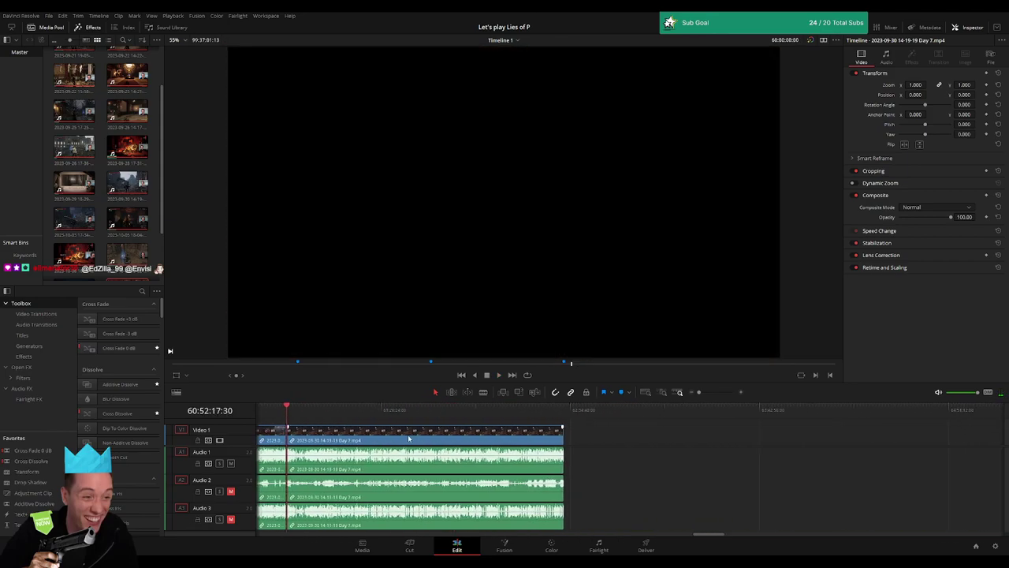
pyautogui.moveTo(454, 418); pyautogui.dragTo(390, 432)
pyautogui.click(389, 432)
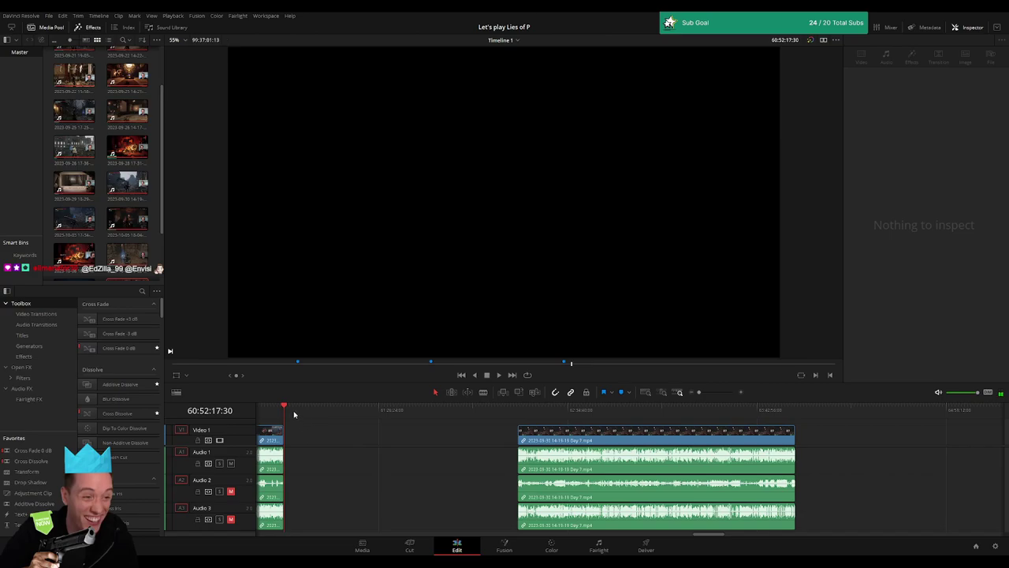
pyautogui.moveTo(311, 414); pyautogui.dragTo(472, 428)
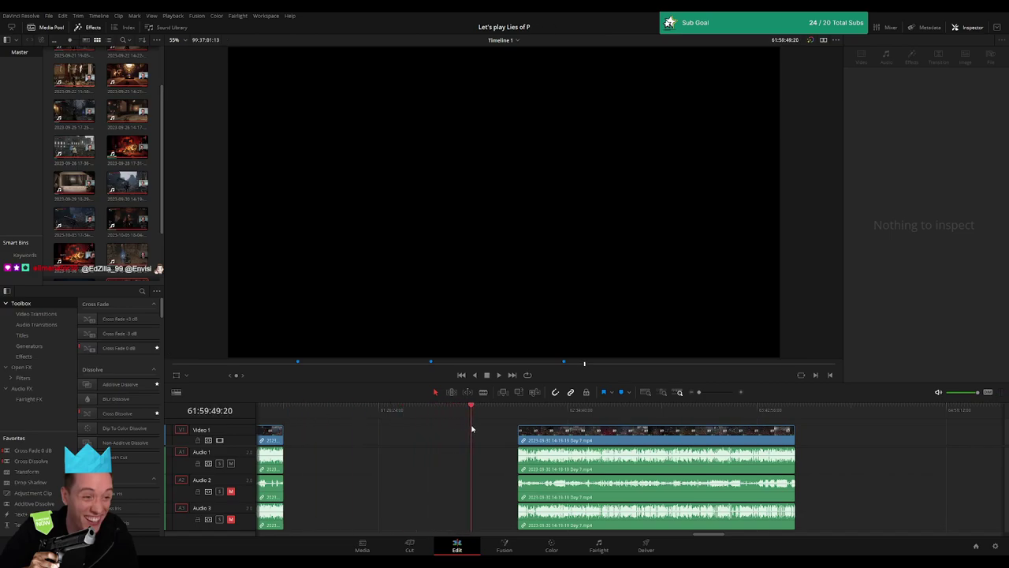
pyautogui.click(707, 393)
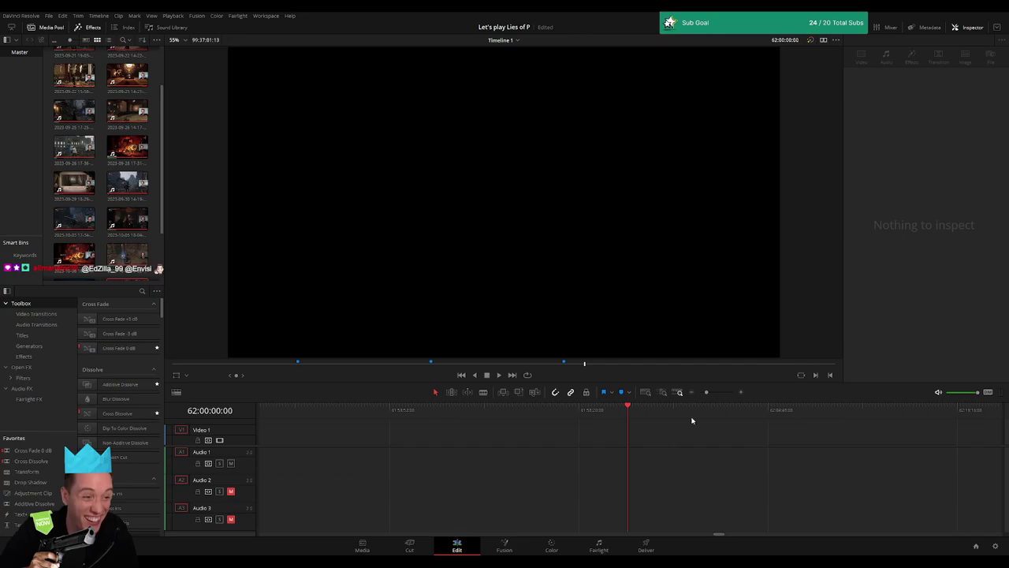
pyautogui.moveTo(706, 393); pyautogui.dragTo(699, 393)
pyautogui.moveTo(731, 430); pyautogui.dragTo(686, 426)
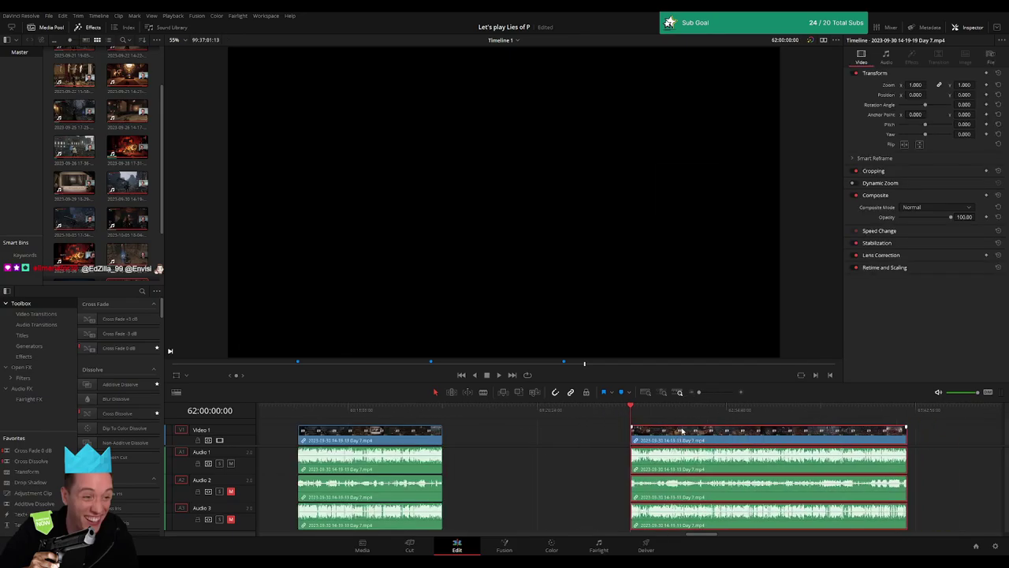
pyautogui.press('space')
pyautogui.click(702, 444)
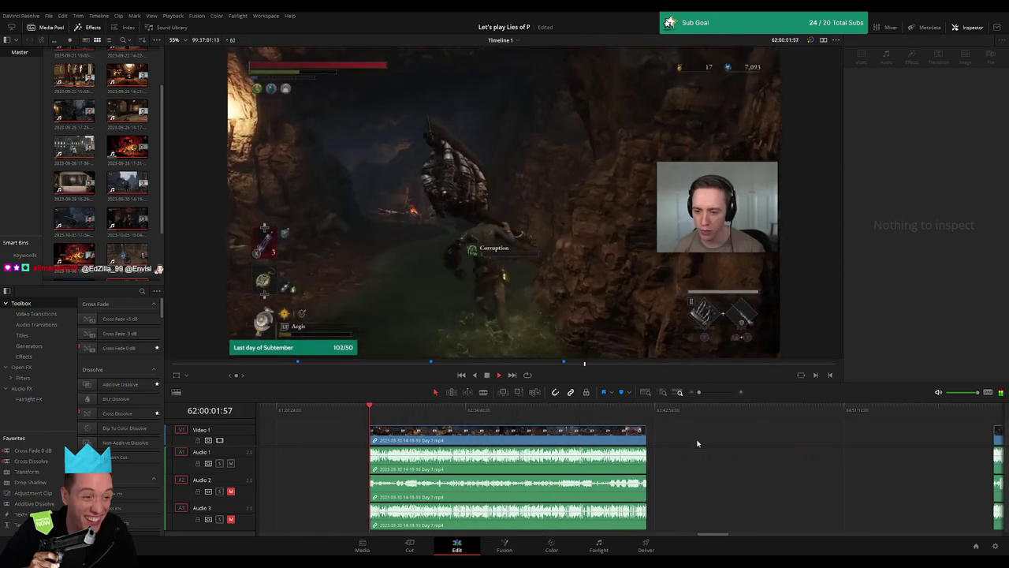
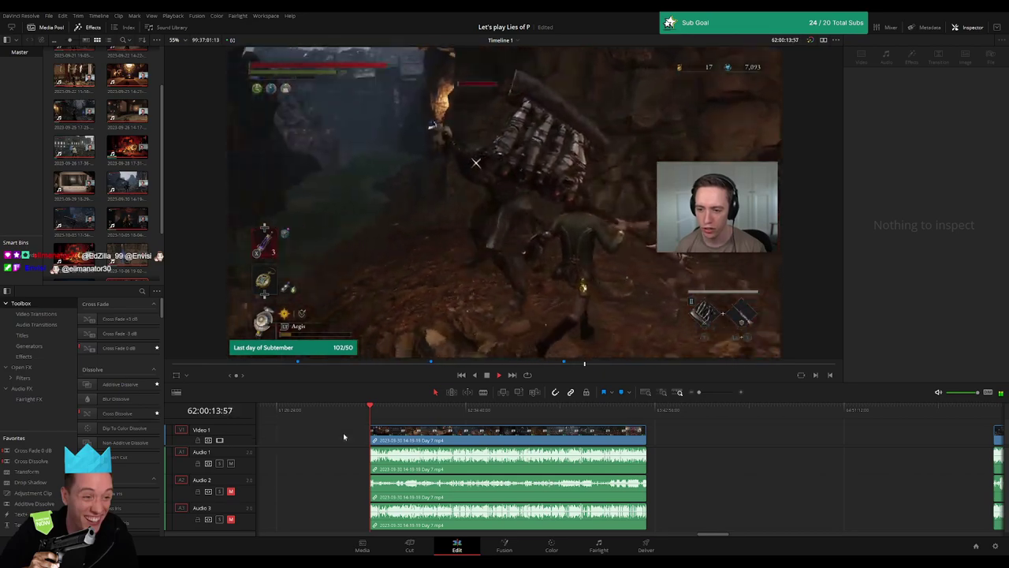
# Scrub, play and zoom through the Day 7 footage, then park the playhead on the cut point
pyautogui.moveTo(378, 421); pyautogui.dragTo(511, 414)
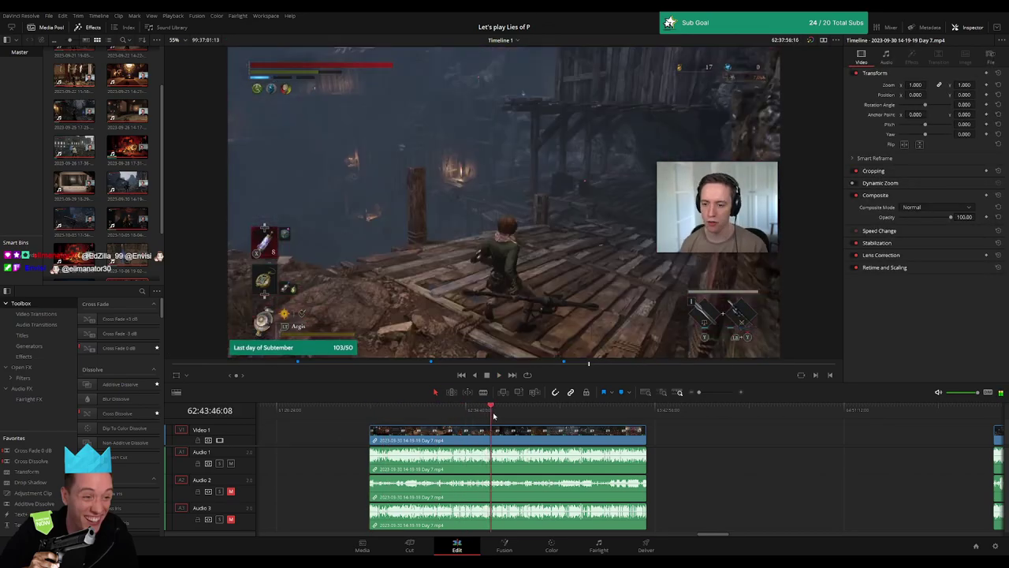
pyautogui.press('space')
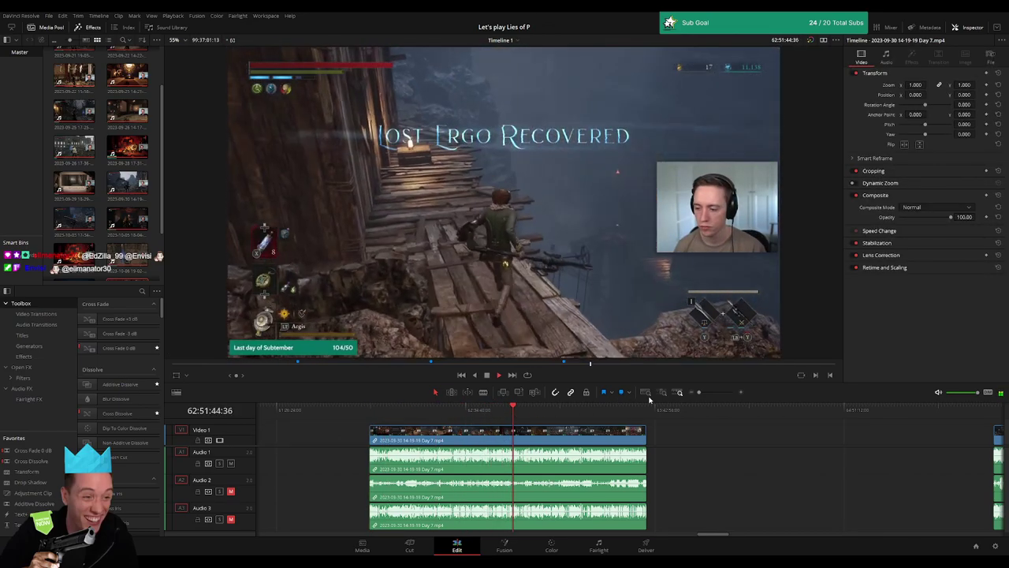
pyautogui.moveTo(699, 392); pyautogui.dragTo(717, 394)
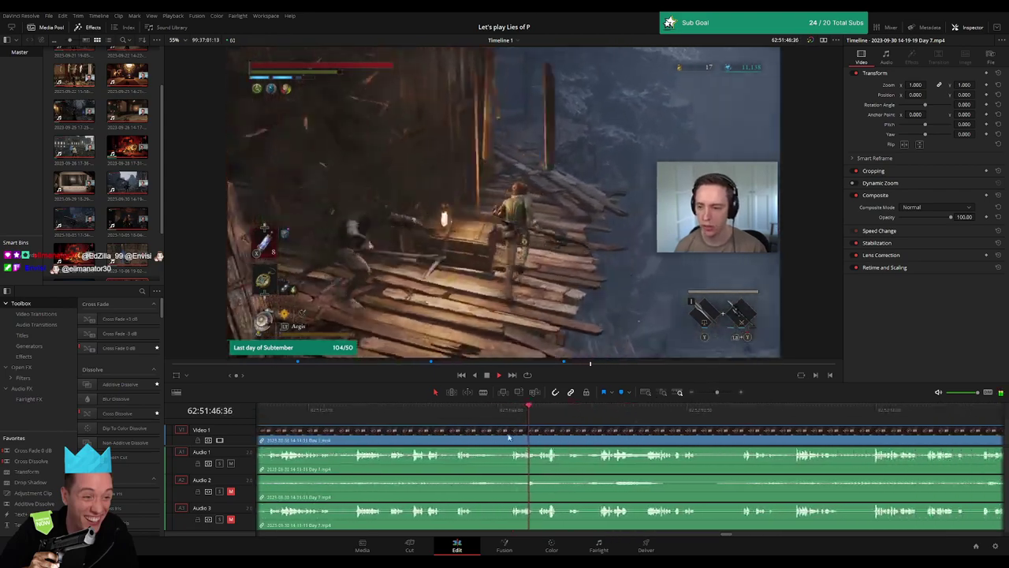
pyautogui.click(676, 430)
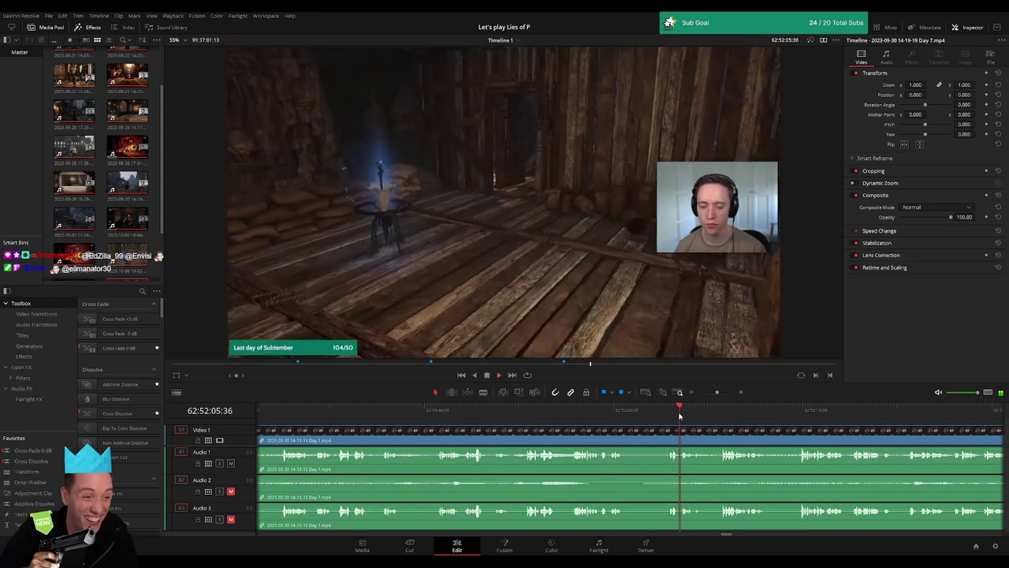
pyautogui.moveTo(513, 414); pyautogui.dragTo(471, 418)
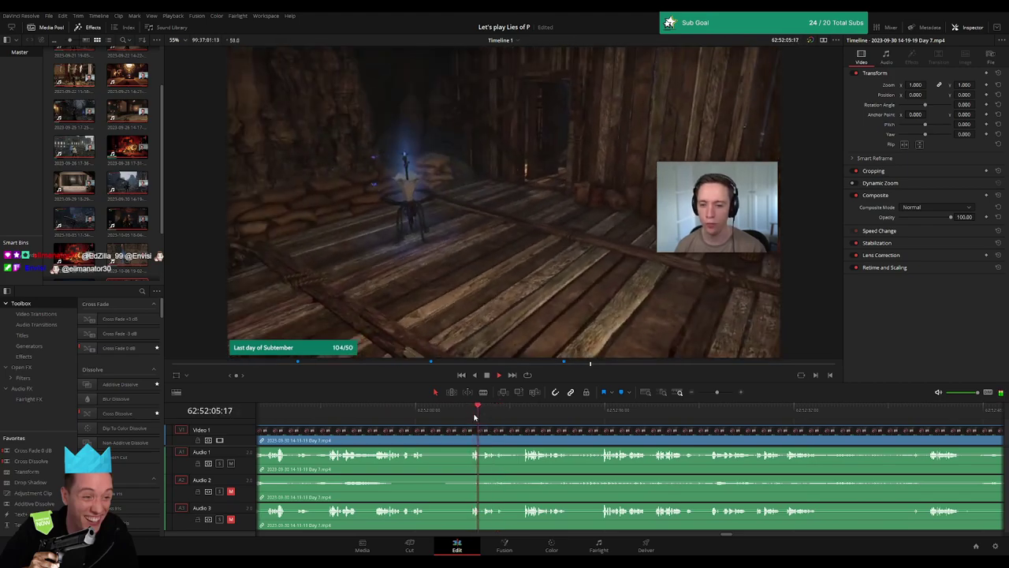
pyautogui.click(411, 416)
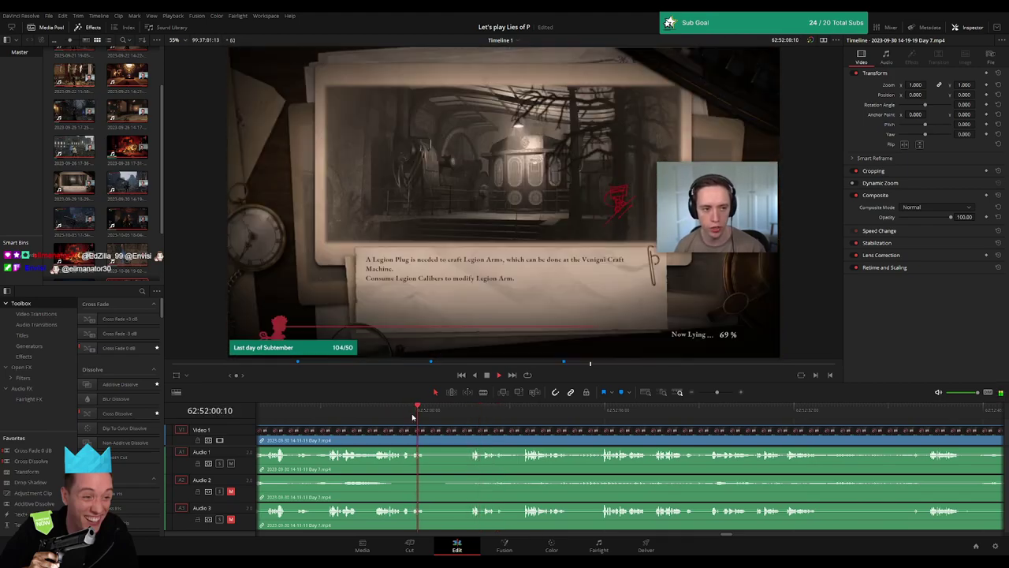
pyautogui.click(630, 414)
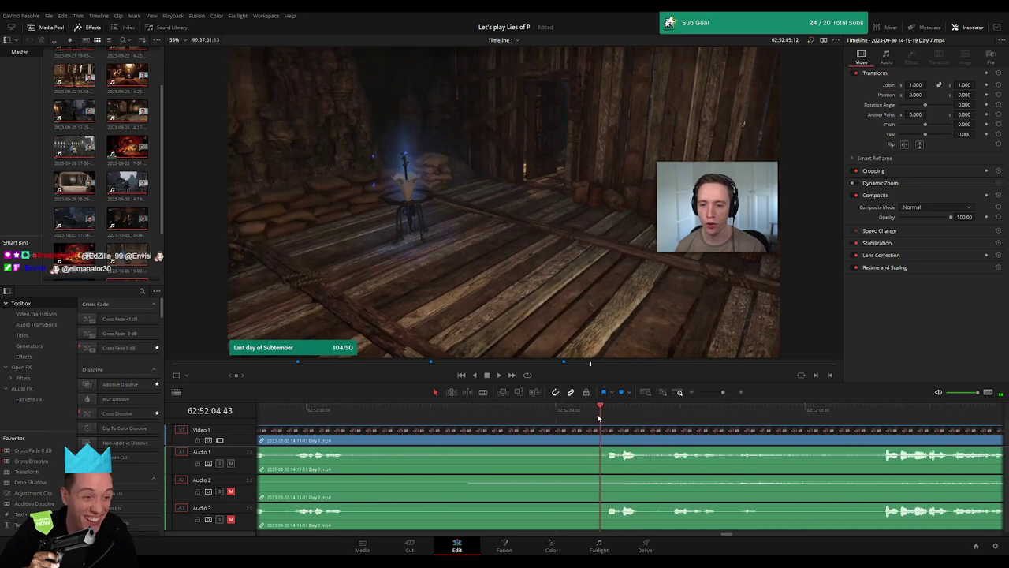
pyautogui.click(564, 422)
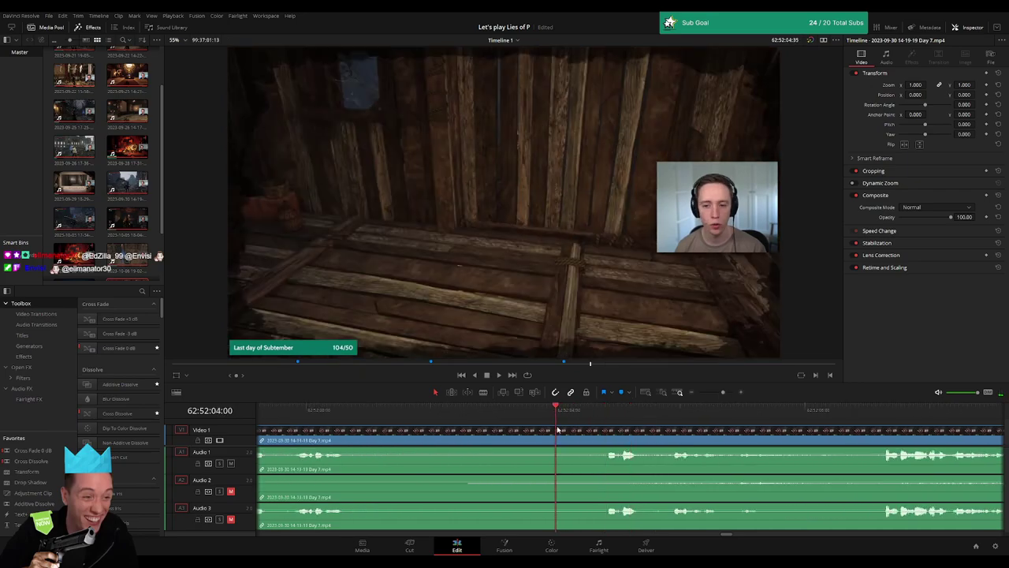
# Blade all tracks at the playhead and trim the head of the clip after the cut
pyautogui.press('b')
pyautogui.click(560, 433)
pyautogui.moveTo(580, 427); pyautogui.dragTo(554, 430)
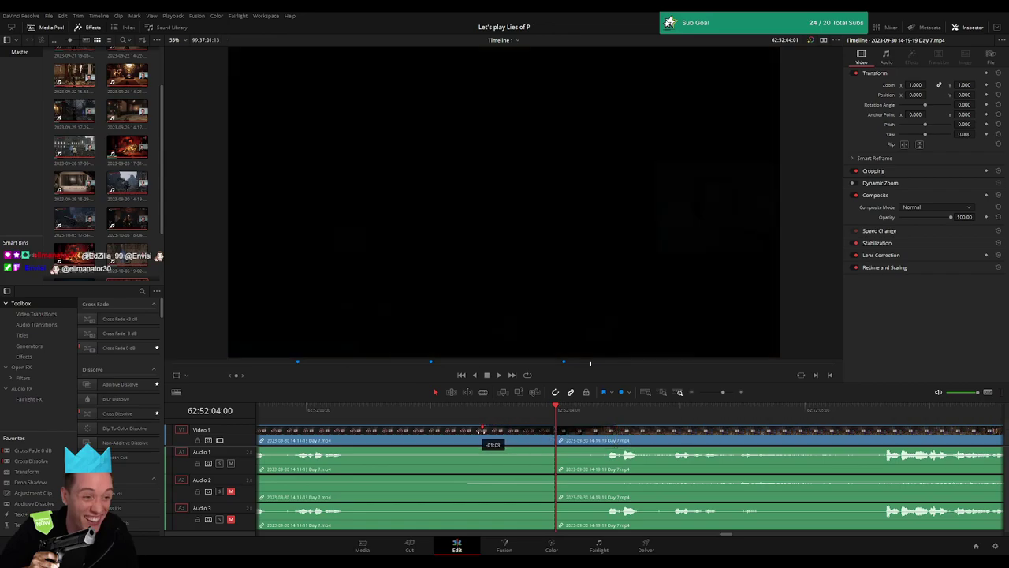
# Give Audio 1–3 fade-outs before the cut and fade-ins after it
pyautogui.moveTo(554, 448)
pyautogui.mouseDown()
pyautogui.moveTo(496, 450)
pyautogui.moveTo(605, 451)
pyautogui.mouseUp()
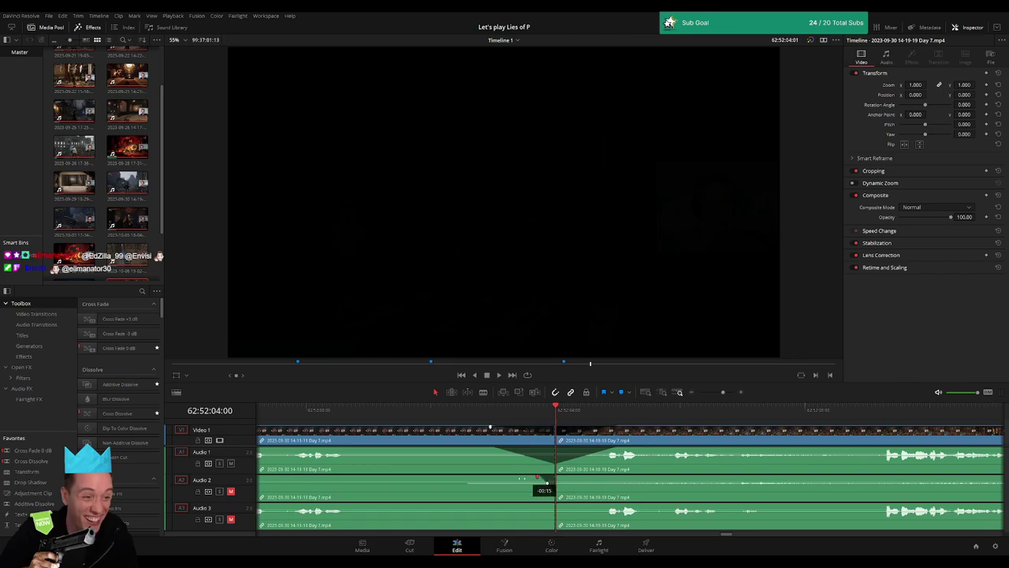
pyautogui.moveTo(538, 477); pyautogui.dragTo(491, 478)
pyautogui.moveTo(557, 477); pyautogui.dragTo(601, 478)
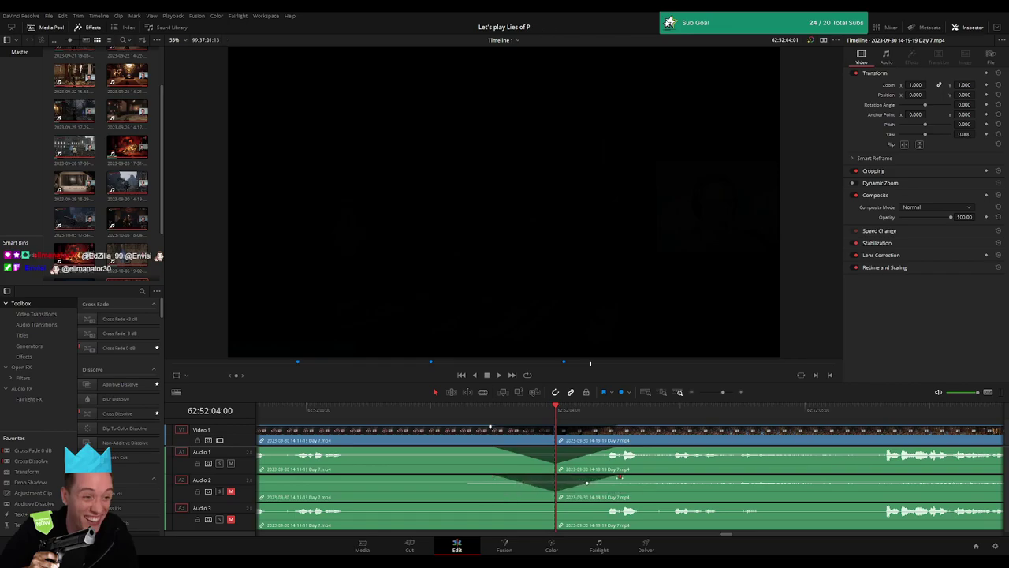
pyautogui.moveTo(518, 504); pyautogui.dragTo(489, 505)
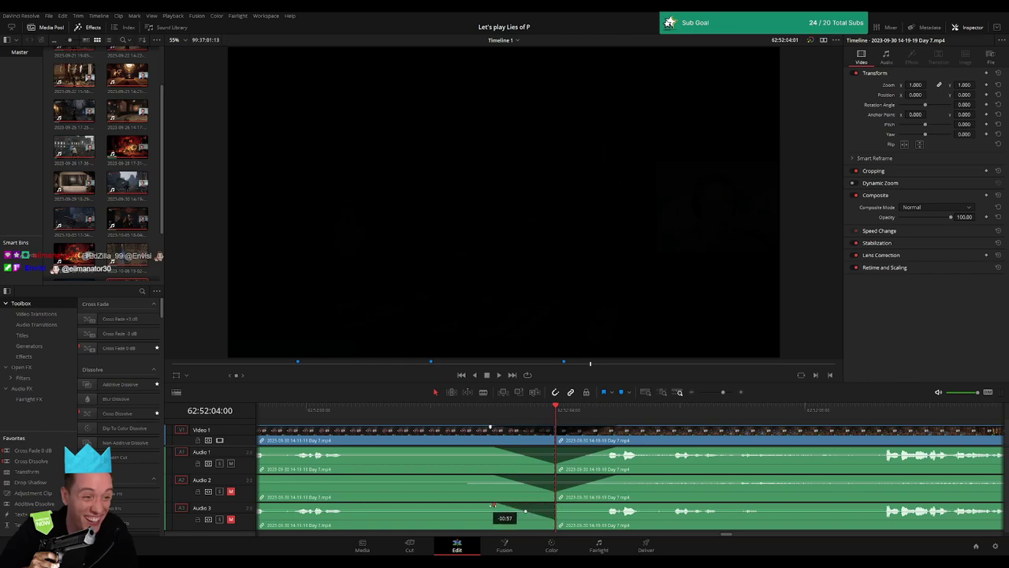
pyautogui.moveTo(575, 505); pyautogui.dragTo(606, 504)
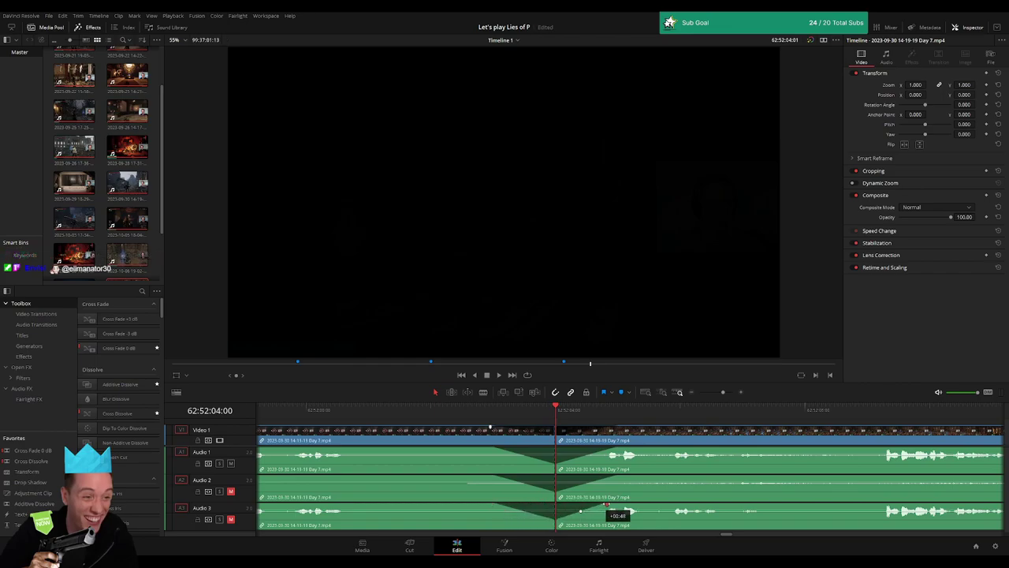
# Zoom the timeline out and slide the middle clip left to close the gap before it
pyautogui.scroll(-3, 521, 438)
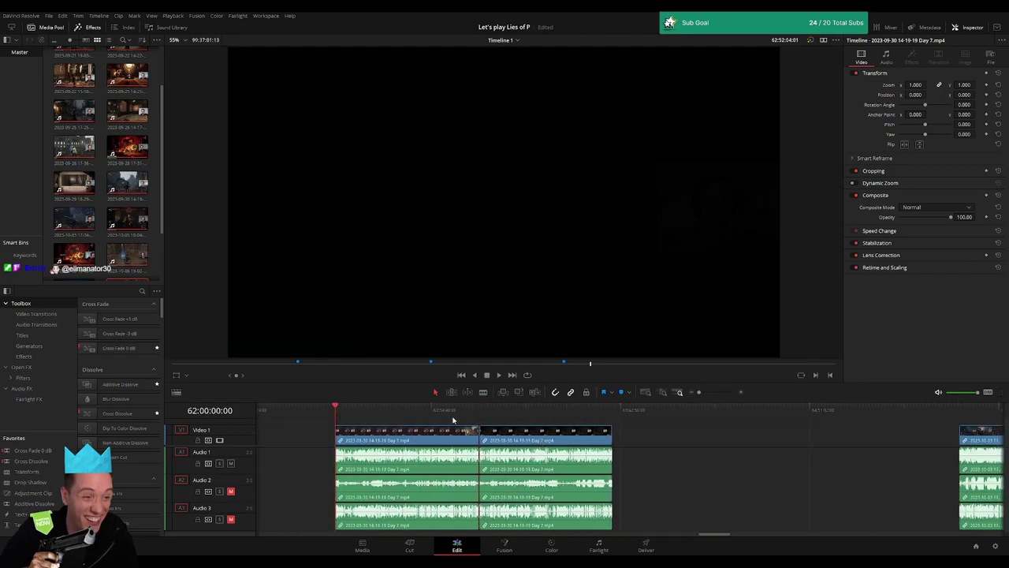
pyautogui.scroll(-2, 480, 416)
pyautogui.scroll(-1, 480, 415)
pyautogui.moveTo(379, 436); pyautogui.dragTo(443, 436)
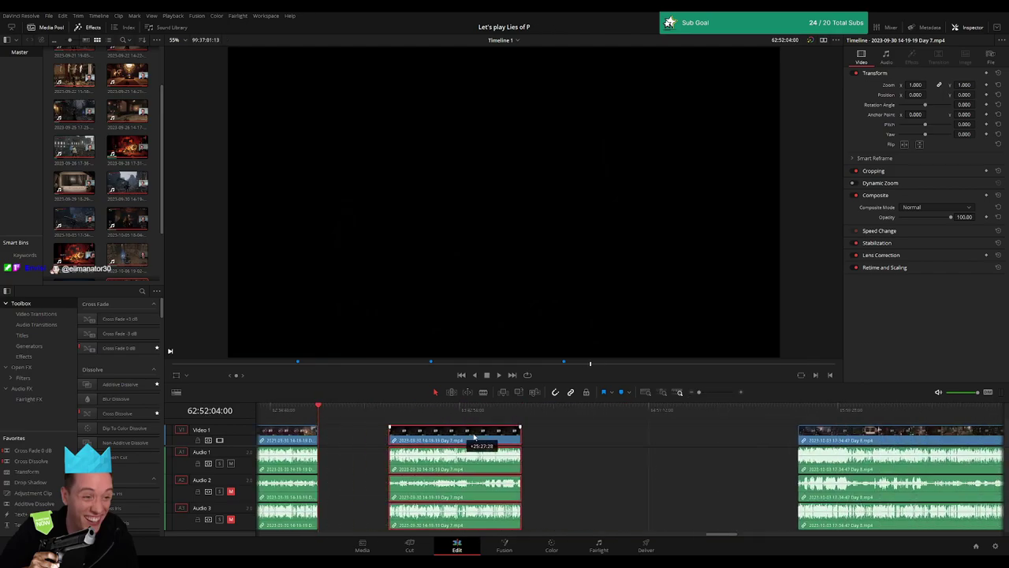
pyautogui.click(443, 436)
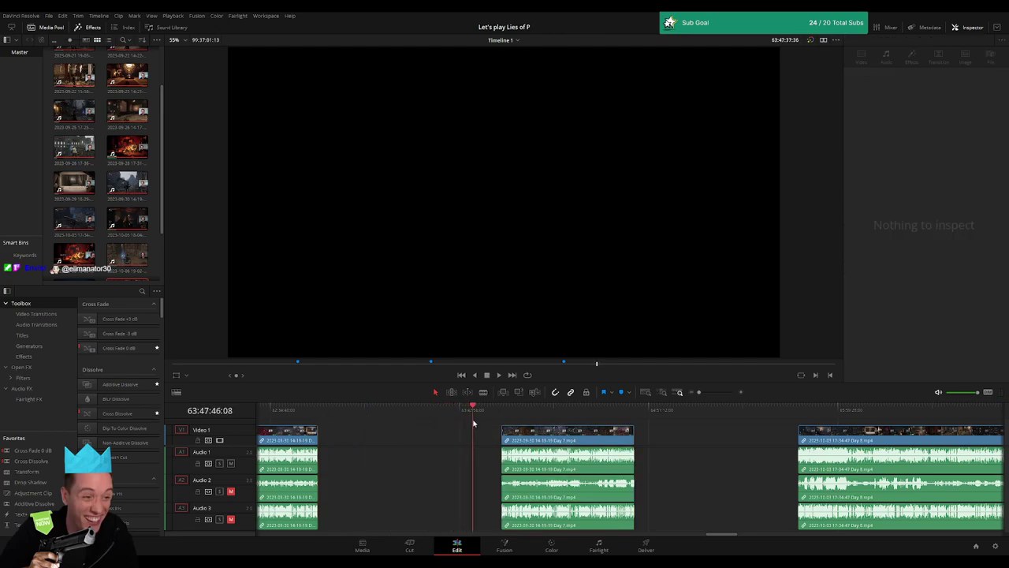
pyautogui.moveTo(504, 432); pyautogui.dragTo(522, 432)
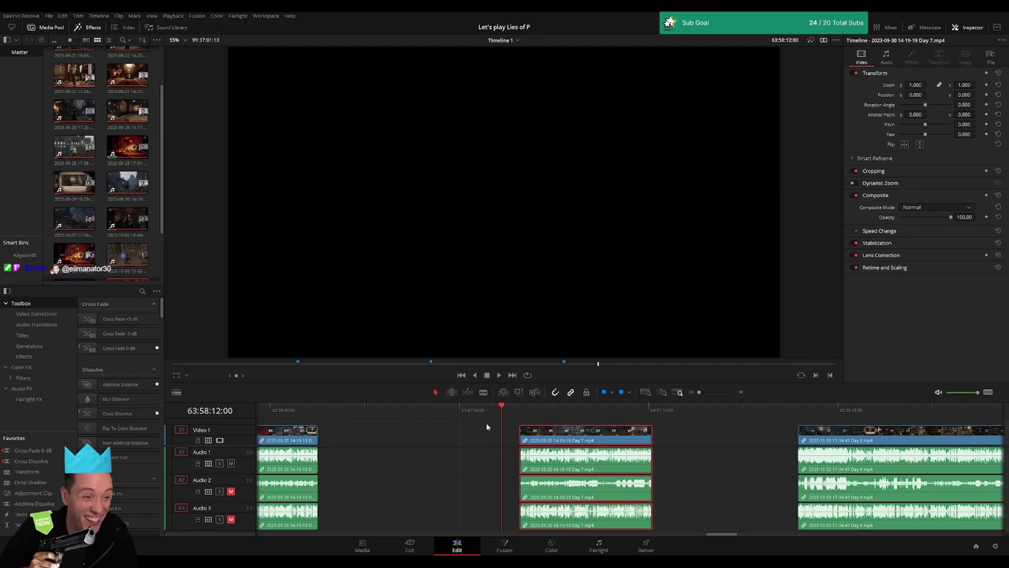
pyautogui.click(499, 434)
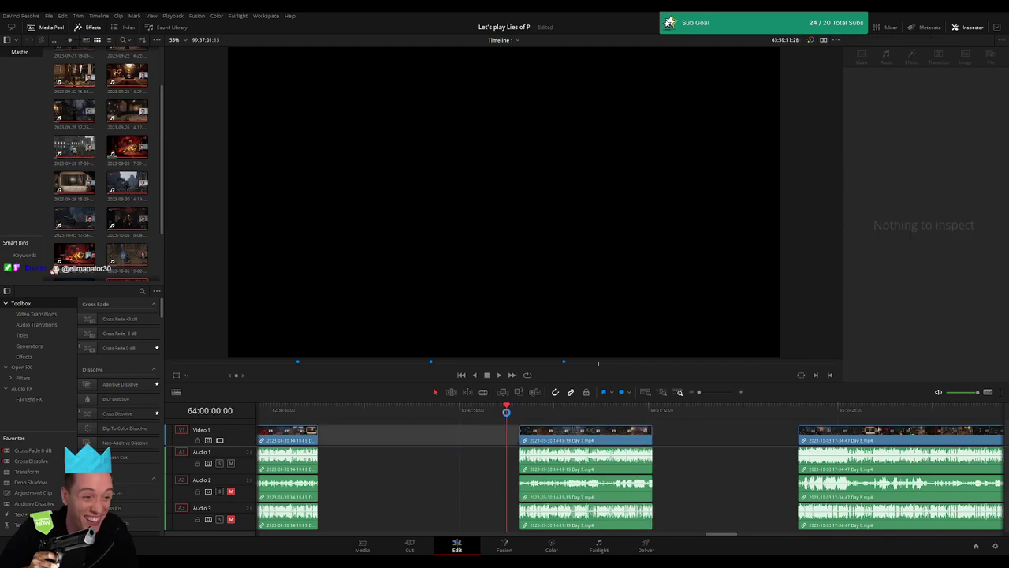
pyautogui.moveTo(562, 443); pyautogui.dragTo(555, 442)
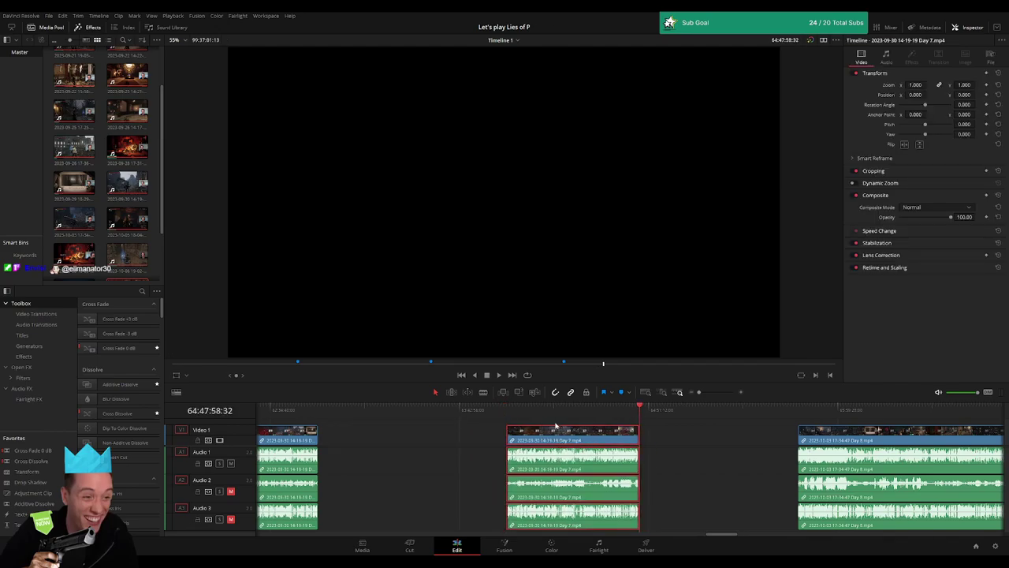
# Move the Day 8 clip flush against the Day 7 clip and play the join
pyautogui.click(658, 433)
pyautogui.hscroll(3, 554, 435)
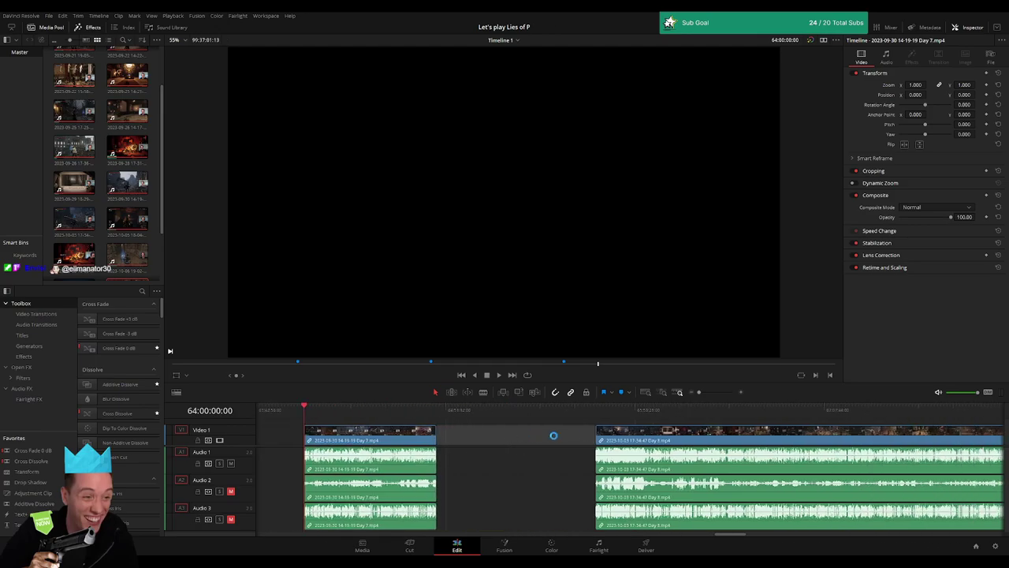
pyautogui.moveTo(640, 439); pyautogui.dragTo(481, 435)
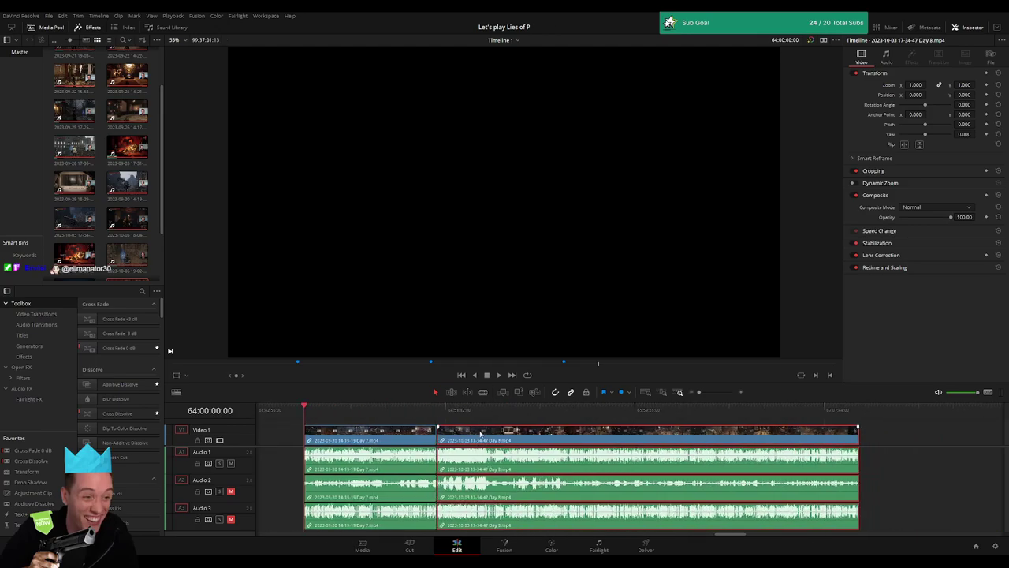
pyautogui.press('space')
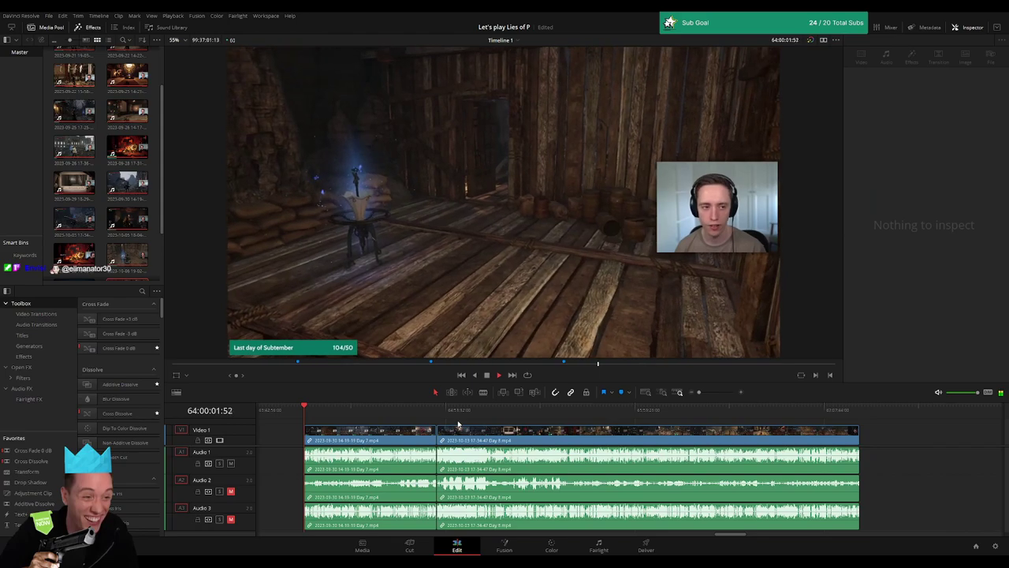
pyautogui.moveTo(323, 424); pyautogui.dragTo(305, 417)
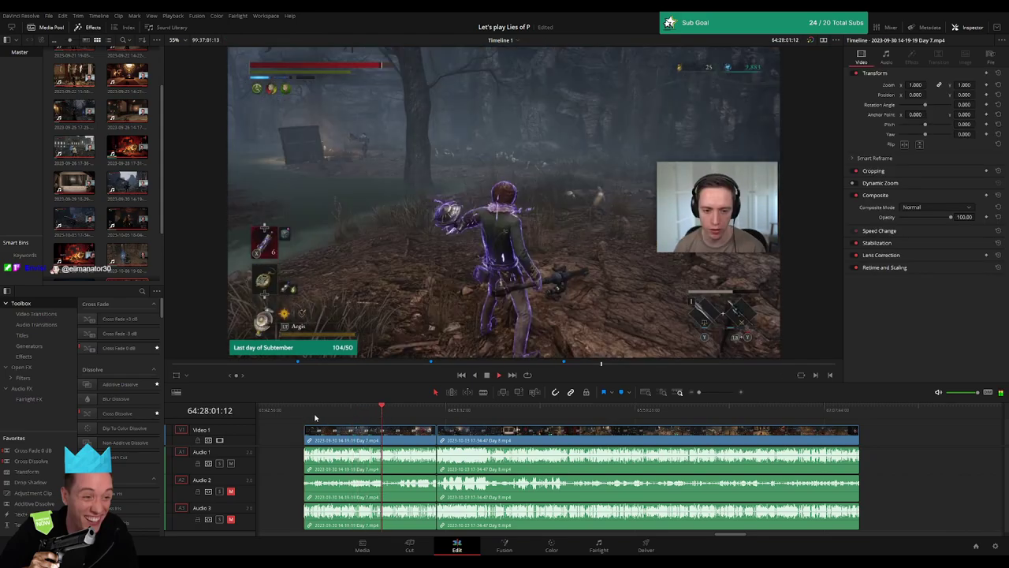
pyautogui.press('Home')
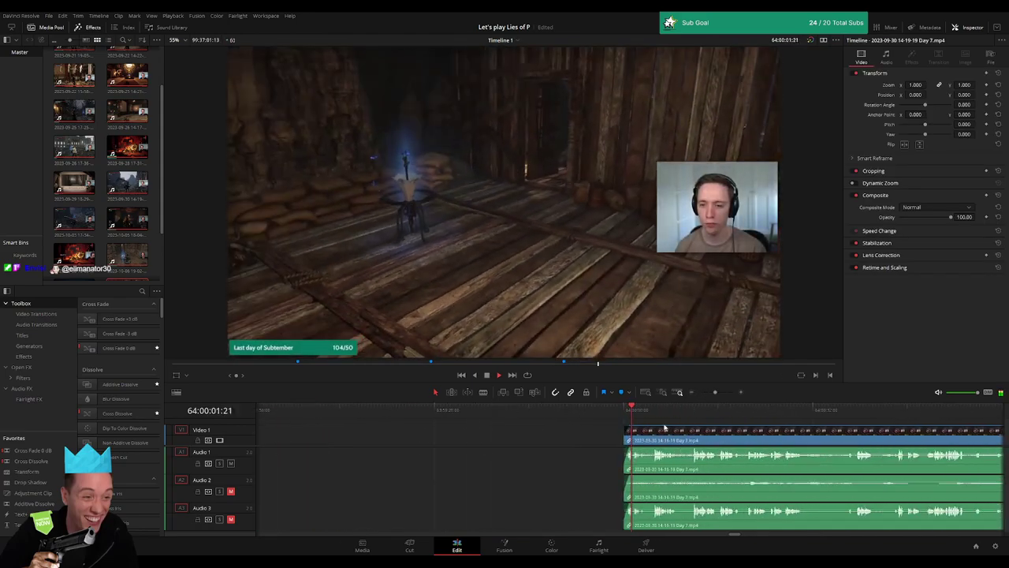
pyautogui.hscroll(5, 502, 428)
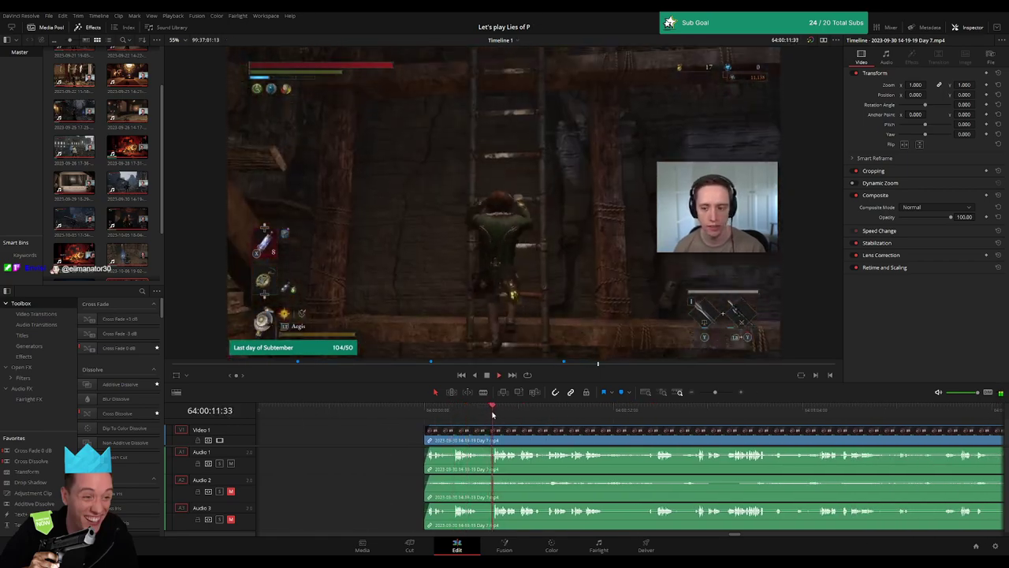
pyautogui.hscroll(1, 540, 442)
pyautogui.hscroll(3, 505, 438)
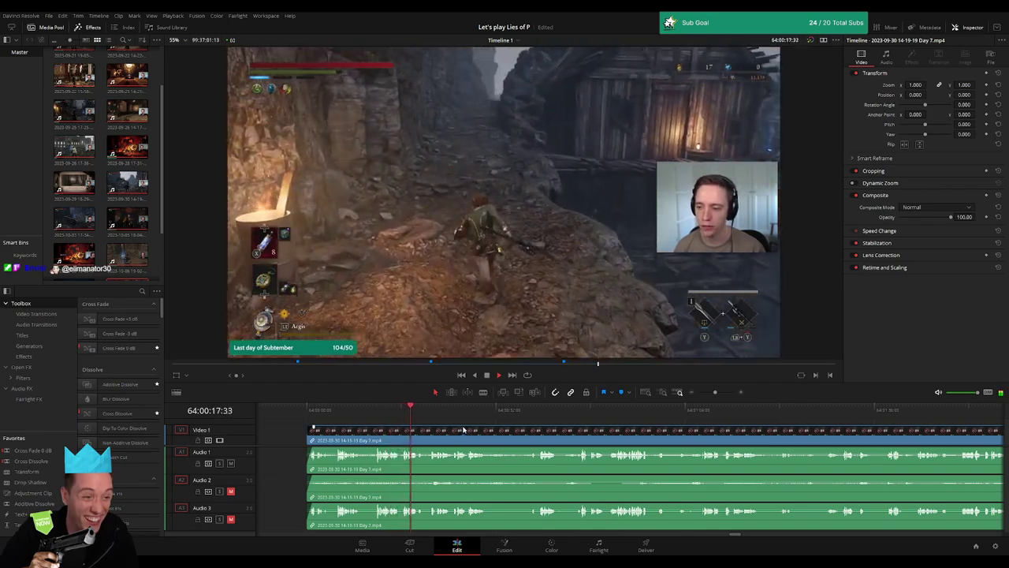
pyautogui.moveTo(421, 414); pyautogui.dragTo(431, 414)
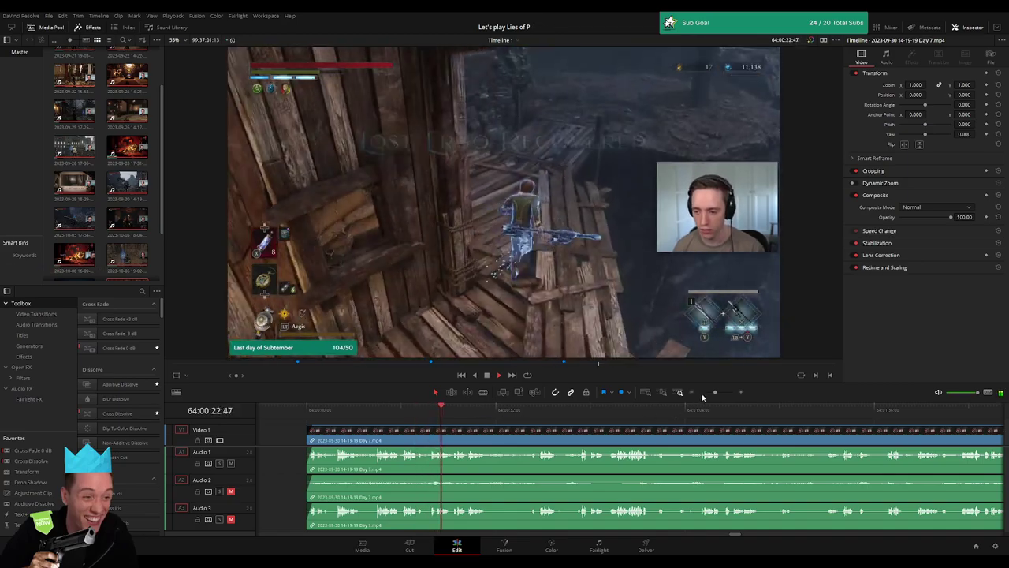
pyautogui.moveTo(715, 392); pyautogui.dragTo(699, 392)
pyautogui.moveTo(433, 410); pyautogui.dragTo(607, 420)
# Review the footage on both sides of the join between the Day 7 and Day 8 clips
pyautogui.moveTo(699, 392); pyautogui.dragTo(718, 392)
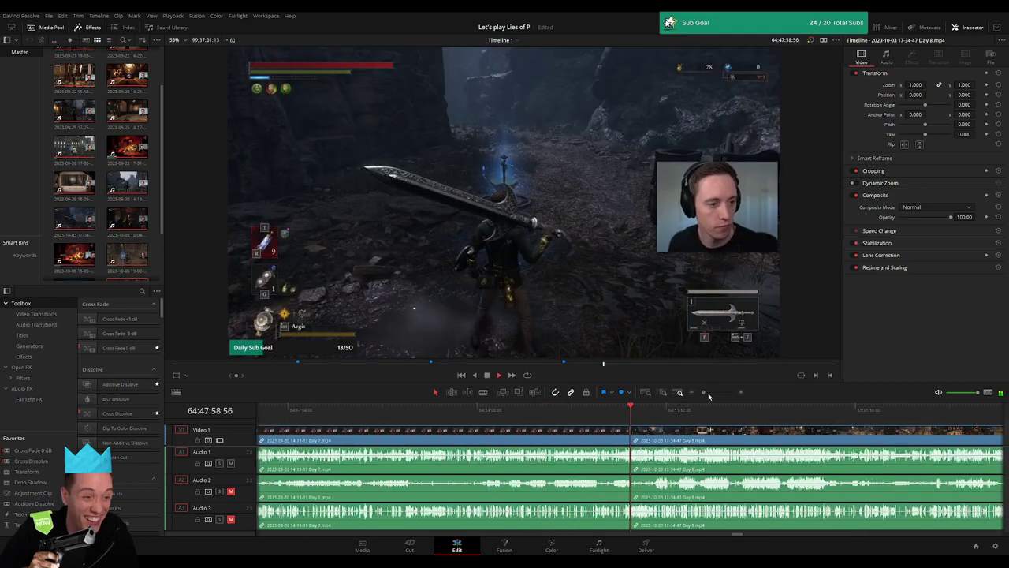
pyautogui.moveTo(643, 426); pyautogui.dragTo(529, 421)
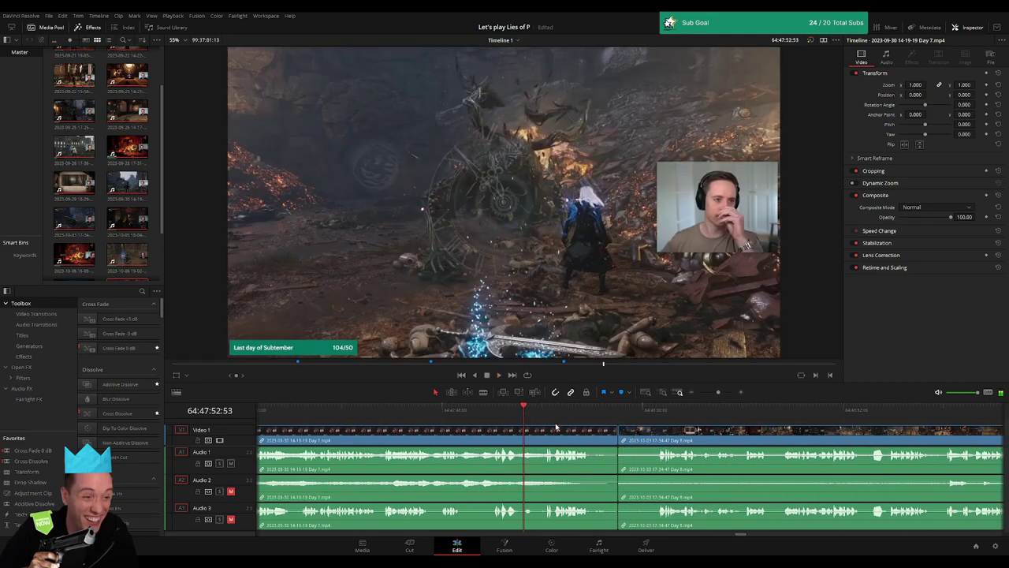
pyautogui.click(380, 410)
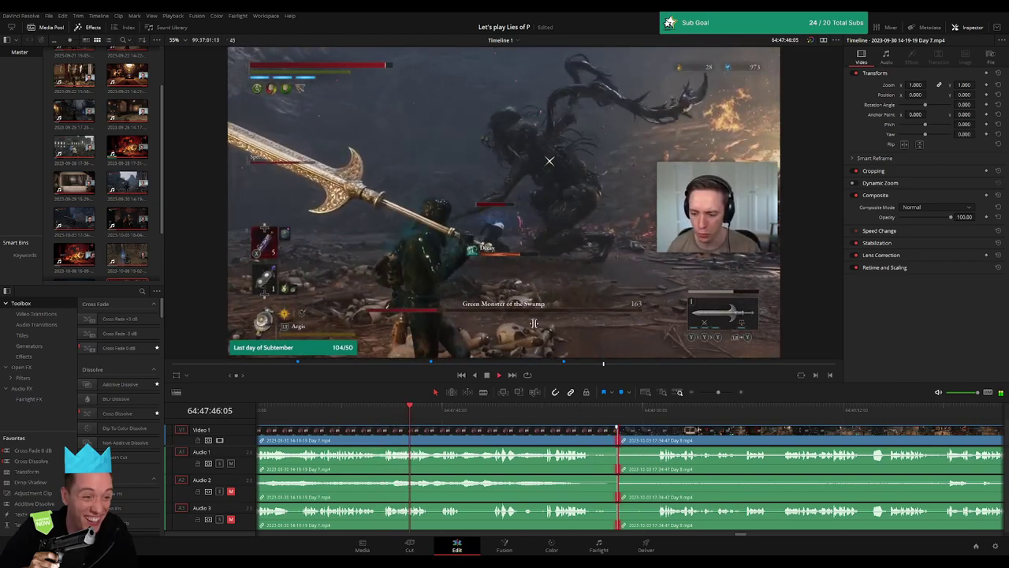
pyautogui.click(613, 411)
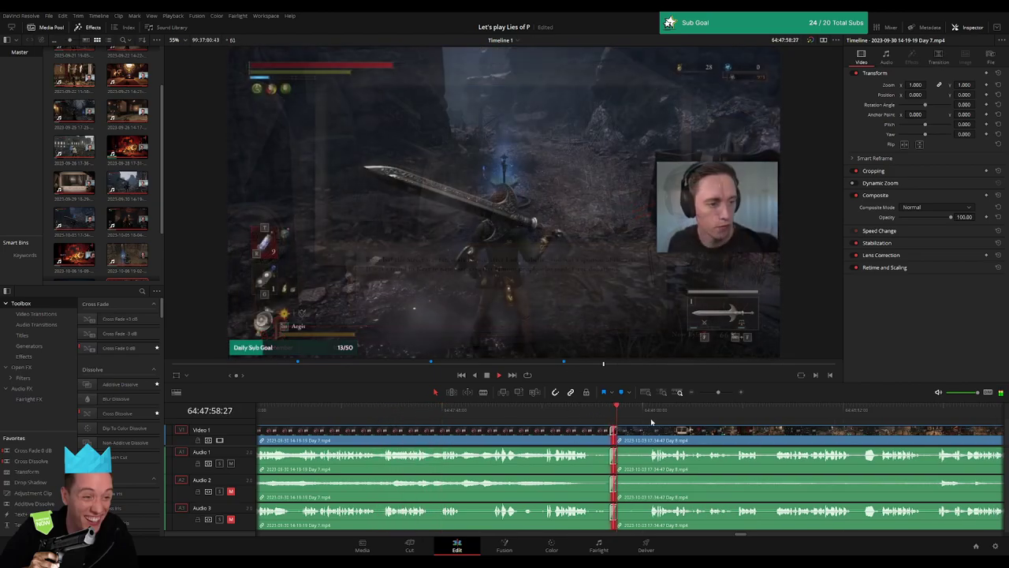
pyautogui.click(847, 410)
pyautogui.click(670, 410)
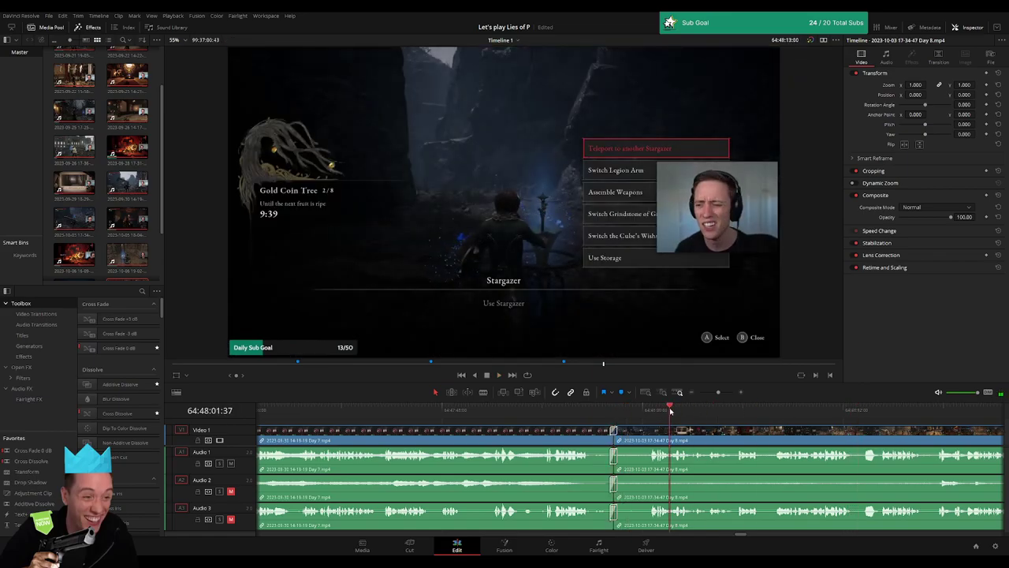
pyautogui.click(405, 411)
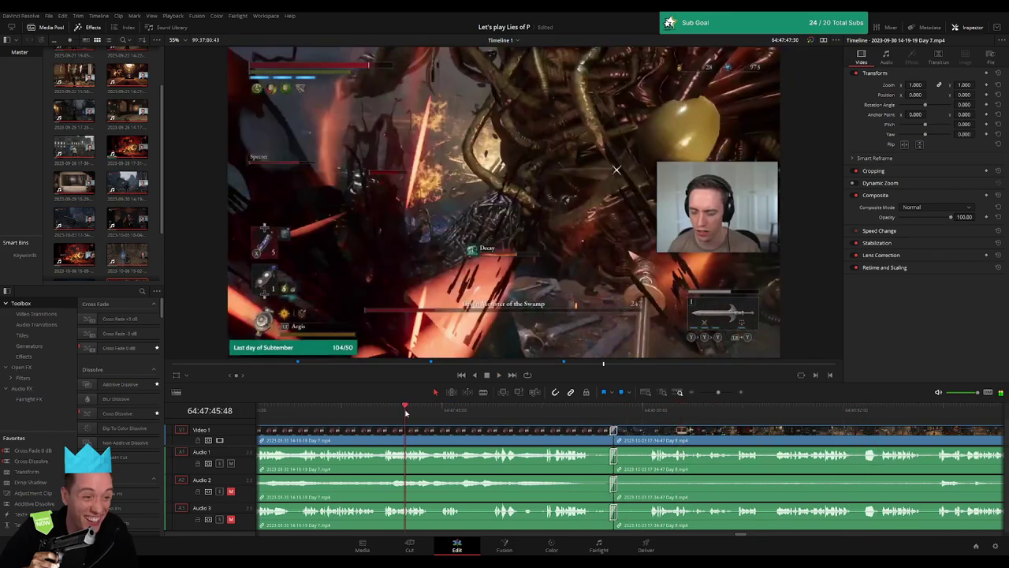
pyautogui.click(730, 410)
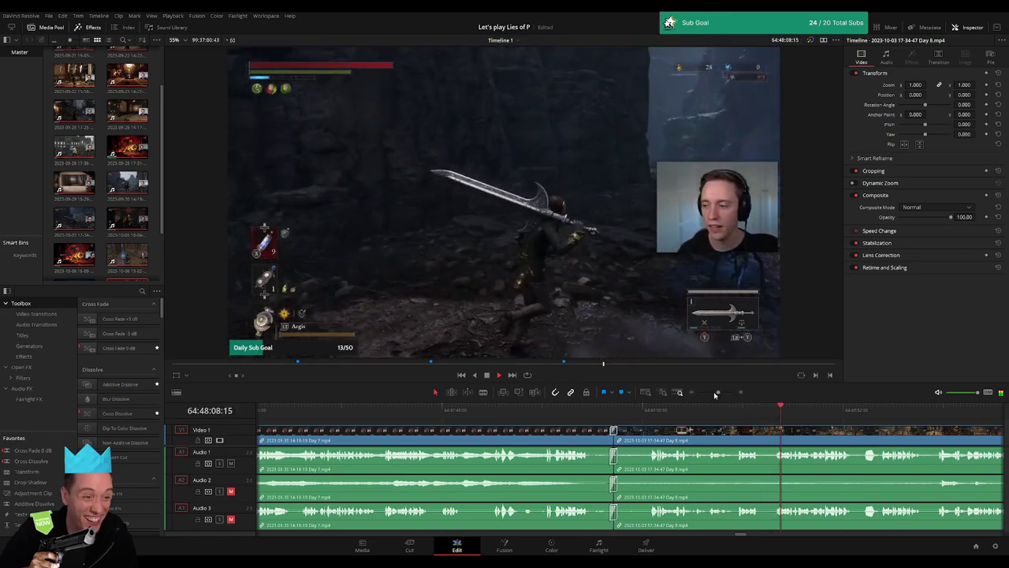
# Zoom and scrub into the Day 8 clip to park the playhead at the next cut point
pyautogui.moveTo(715, 395); pyautogui.dragTo(708, 394)
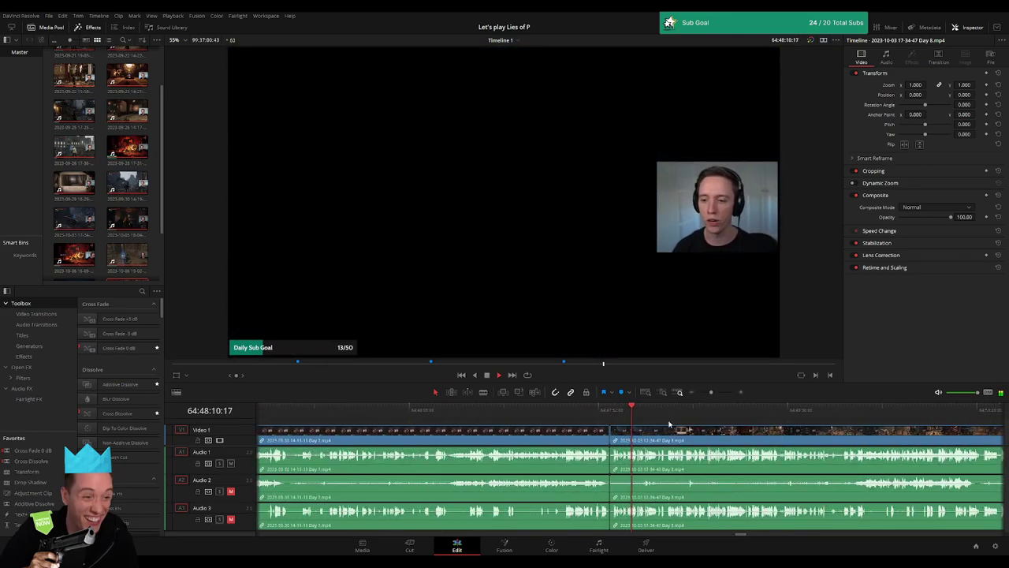
pyautogui.click(571, 411)
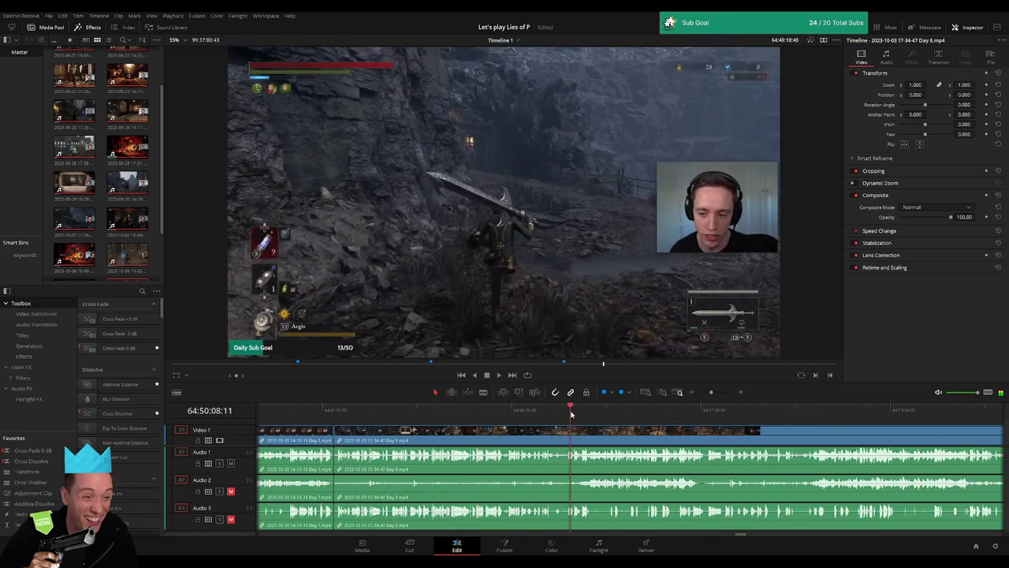
pyautogui.click(676, 411)
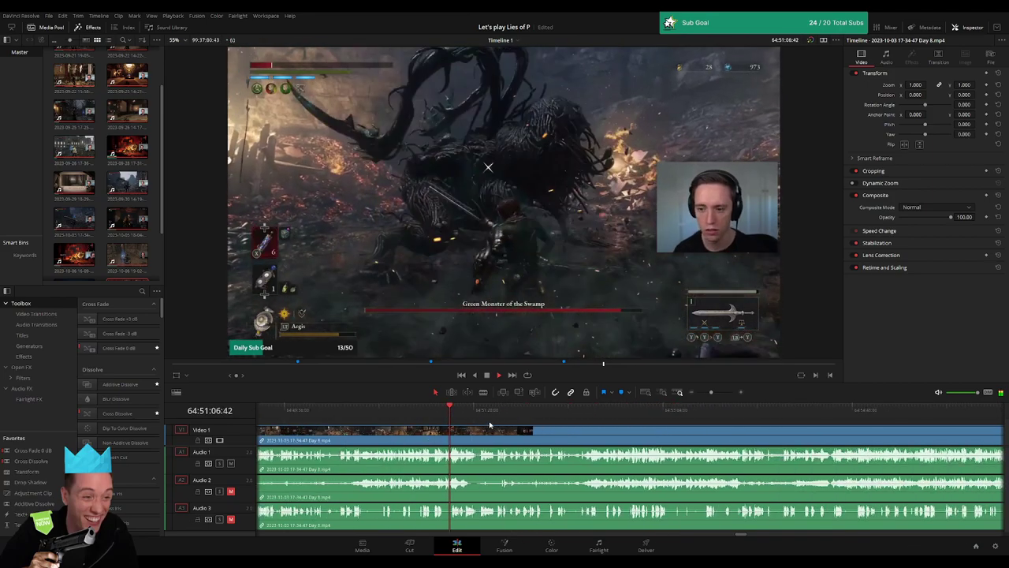
pyautogui.click(479, 411)
pyautogui.moveTo(478, 411); pyautogui.dragTo(558, 411)
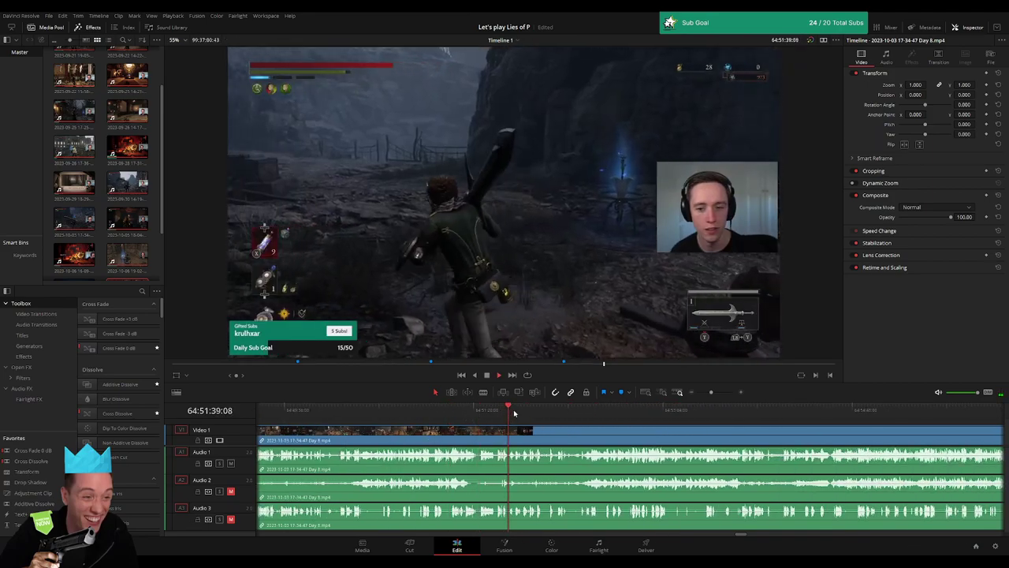
pyautogui.moveTo(711, 392); pyautogui.dragTo(720, 391)
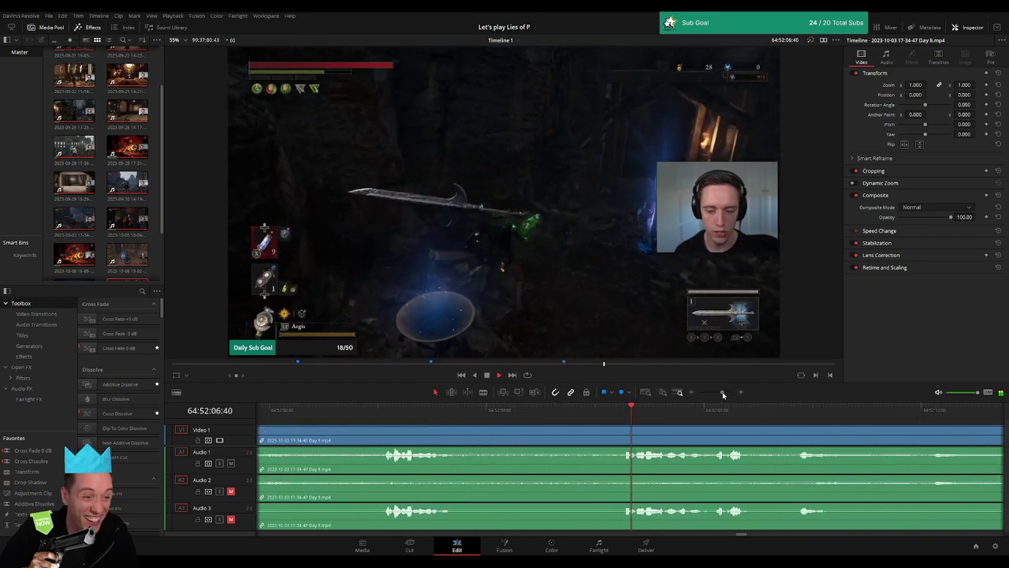
pyautogui.click(506, 413)
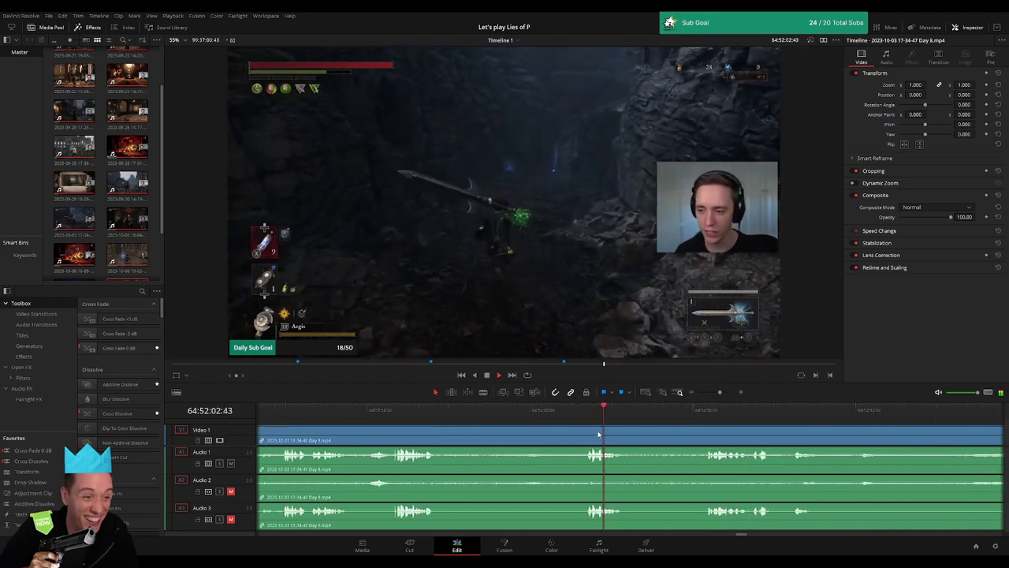
pyautogui.click(436, 416)
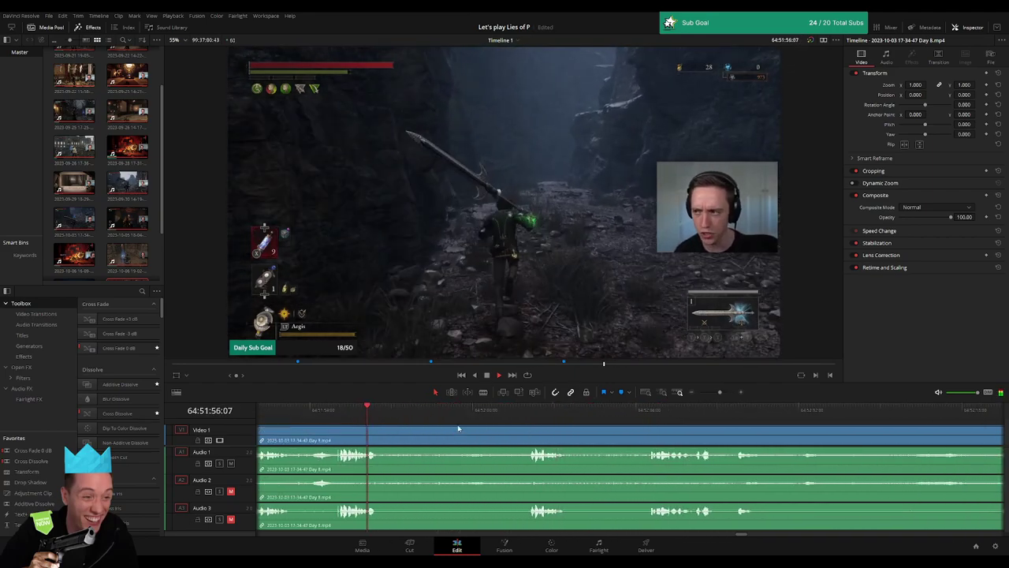
pyautogui.click(529, 412)
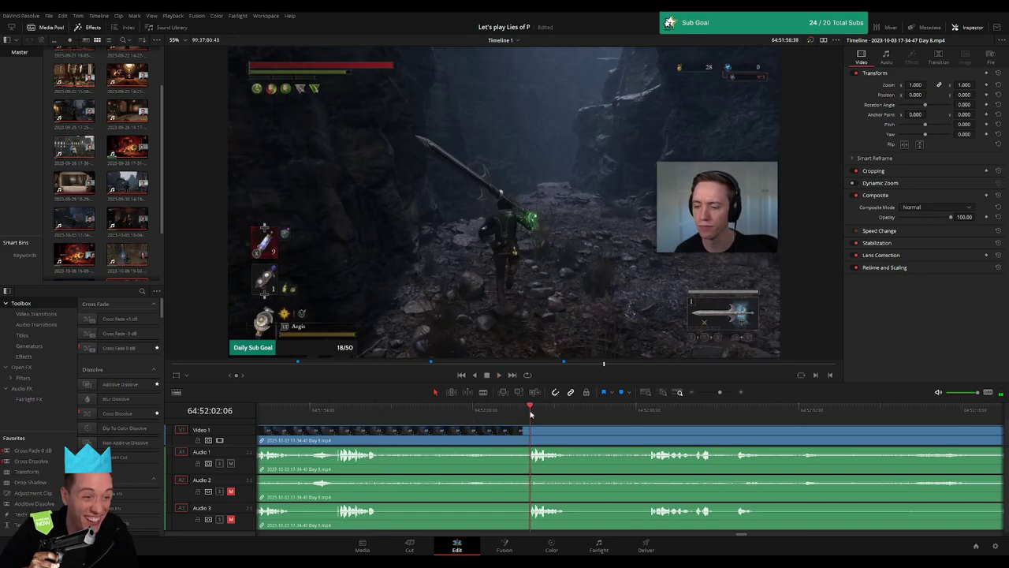
# Split the Day 8 clip at 64:52:01, trim footage at the cut, and add the audio fades there
pyautogui.moveTo(530, 414); pyautogui.dragTo(499, 419)
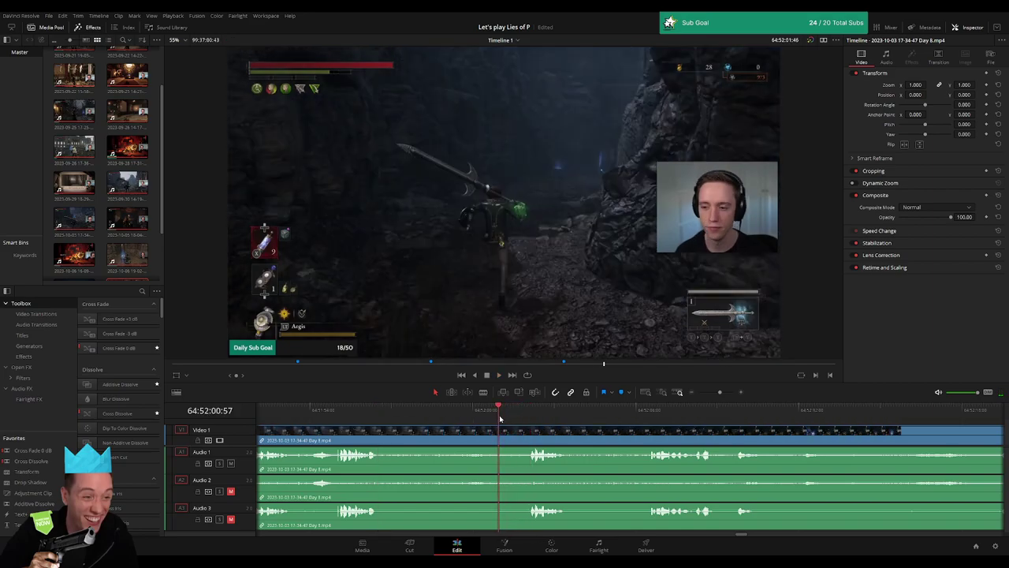
pyautogui.hotkey('ctrl', 'b')
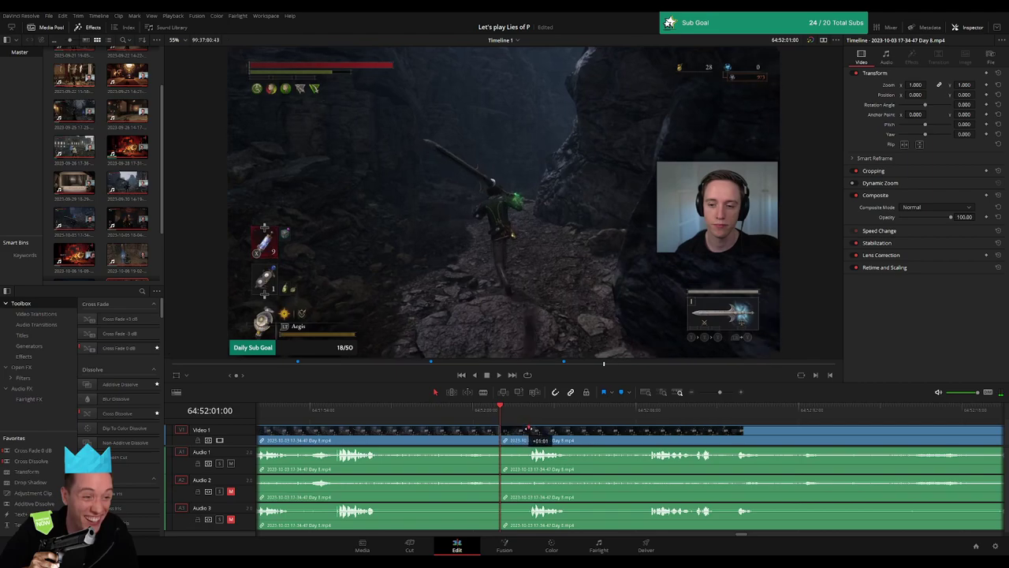
pyautogui.moveTo(529, 430)
pyautogui.mouseDown()
pyautogui.moveTo(473, 431)
pyautogui.moveTo(470, 450)
pyautogui.mouseUp()
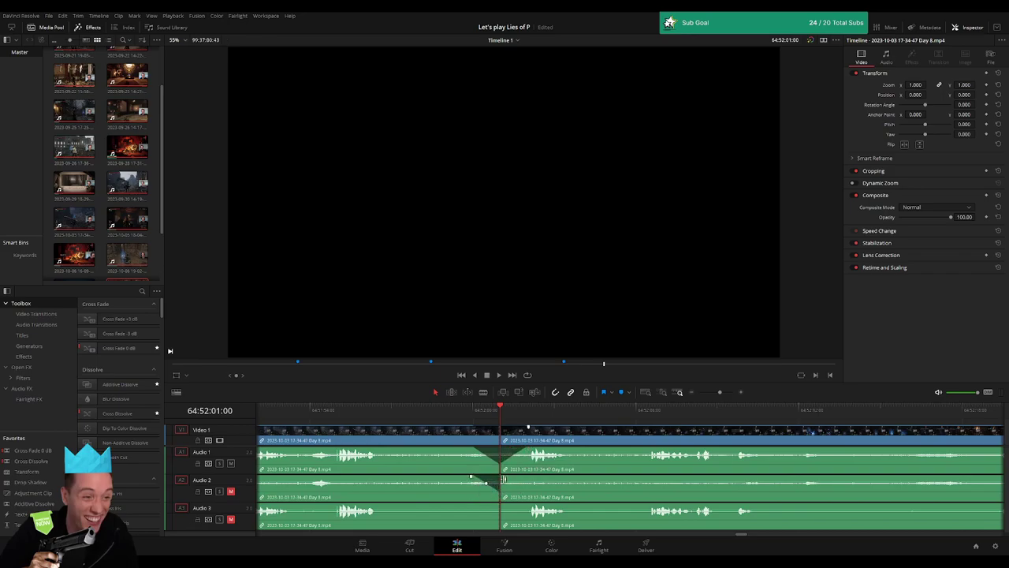
pyautogui.moveTo(503, 479)
pyautogui.mouseDown()
pyautogui.moveTo(519, 478)
pyautogui.moveTo(473, 506)
pyautogui.mouseUp()
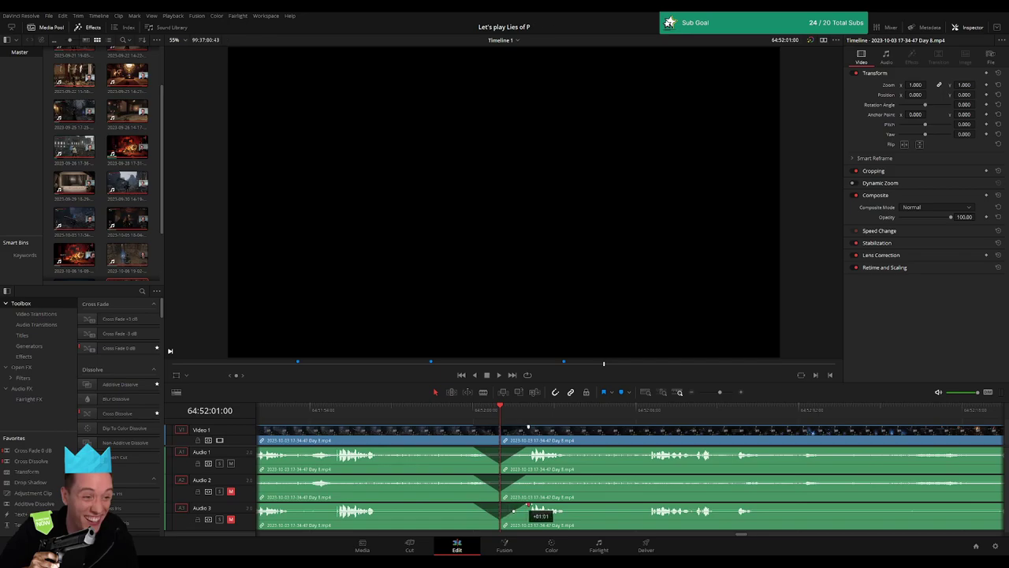
pyautogui.moveTo(720, 392); pyautogui.dragTo(698, 392)
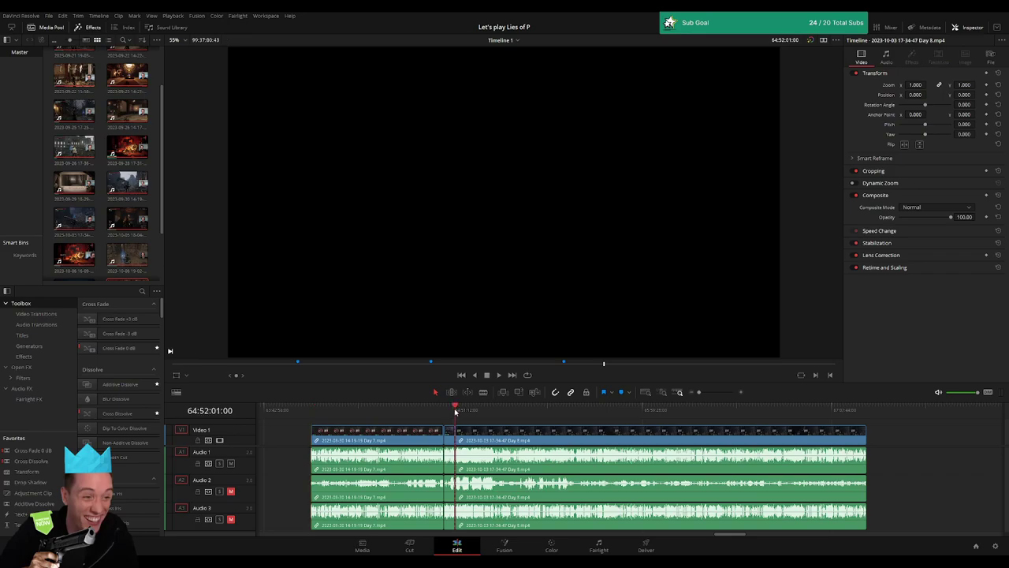
# Slide the Day 8 clip later so it starts at the playhead at 66:00:00:00
pyautogui.hscroll(5, 507, 446)
pyautogui.moveTo(507, 445); pyautogui.dragTo(637, 446)
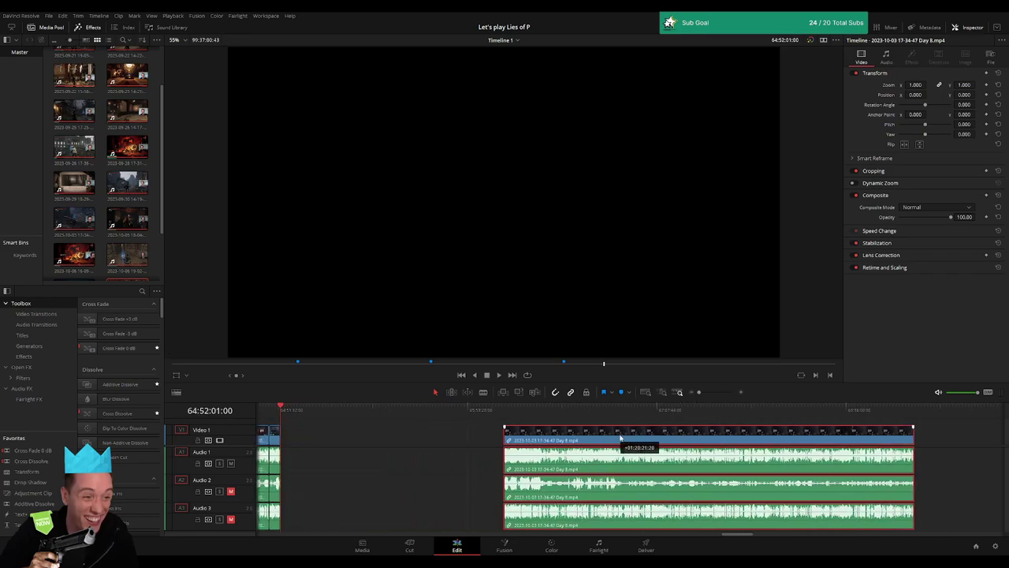
pyautogui.click(377, 433)
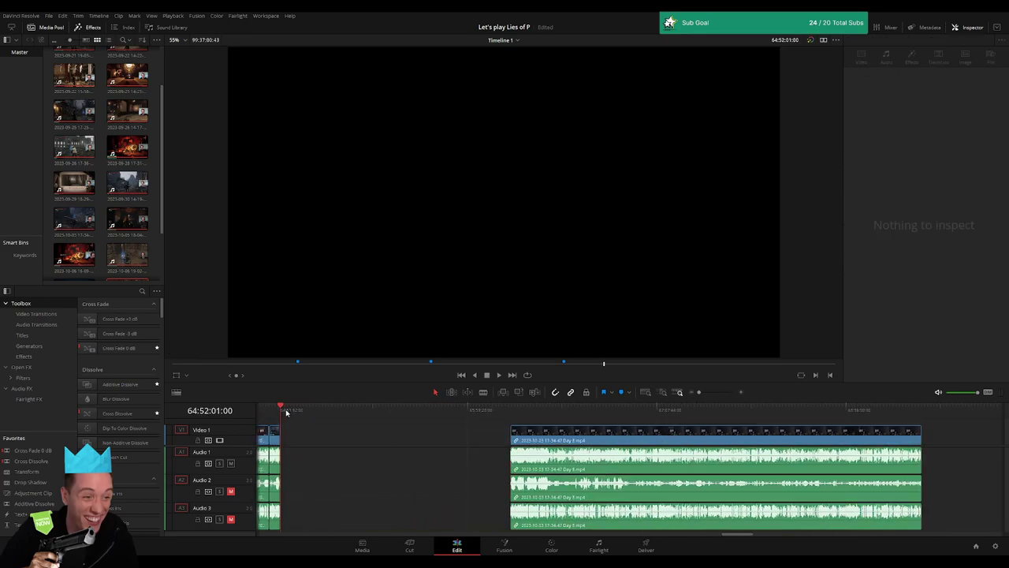
pyautogui.moveTo(330, 413); pyautogui.dragTo(390, 422)
pyautogui.moveTo(470, 427); pyautogui.dragTo(468, 427)
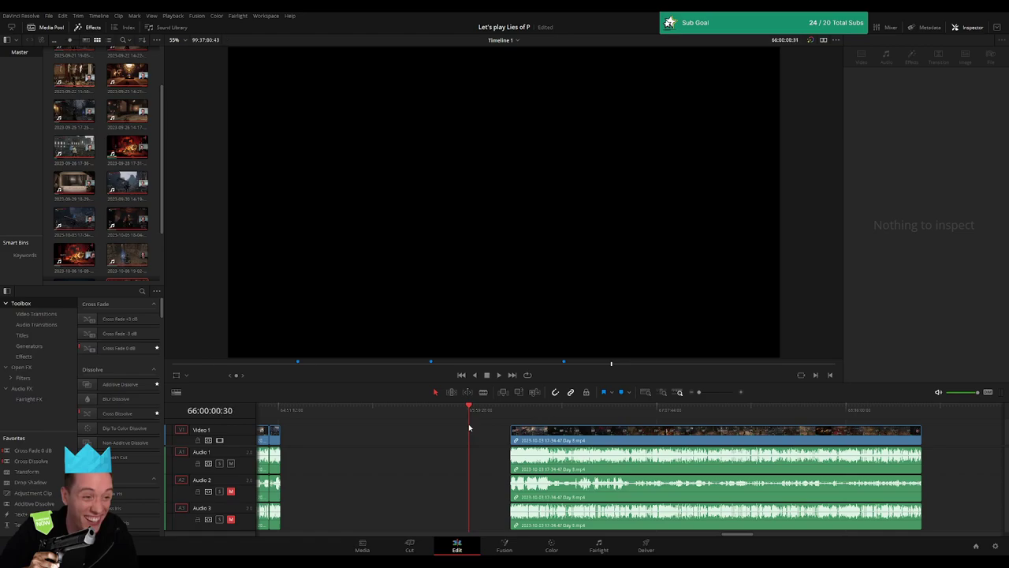
pyautogui.moveTo(532, 431); pyautogui.dragTo(489, 432)
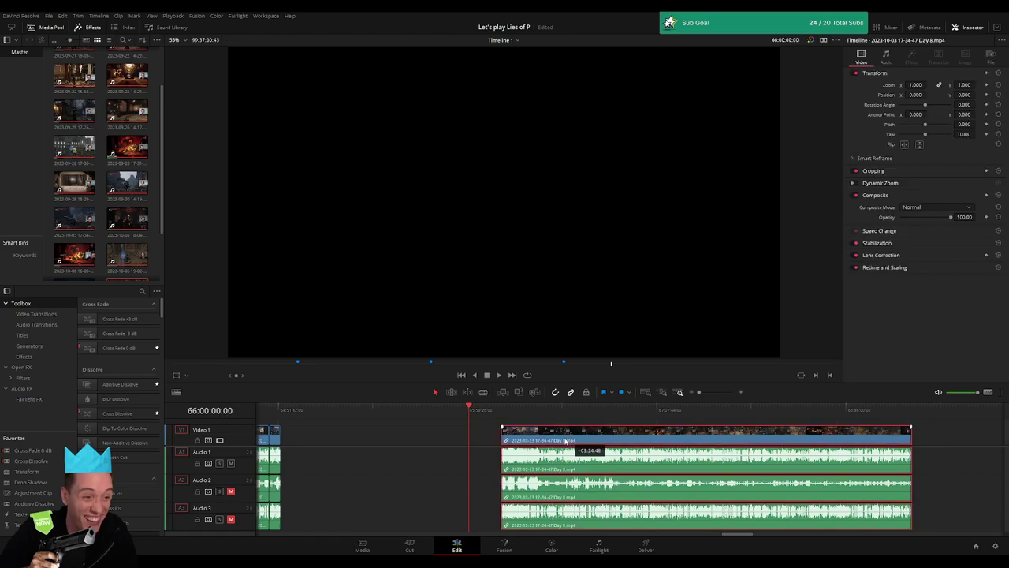
# Play the repositioned Day 8 clip, then zoom and scrub through its opening footage
pyautogui.press('space')
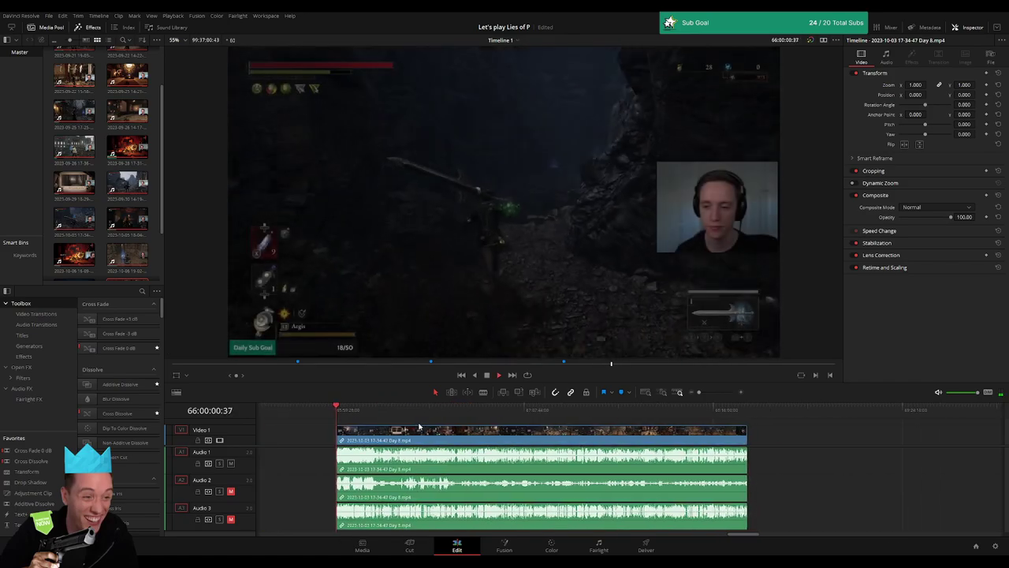
pyautogui.moveTo(699, 392); pyautogui.dragTo(713, 392)
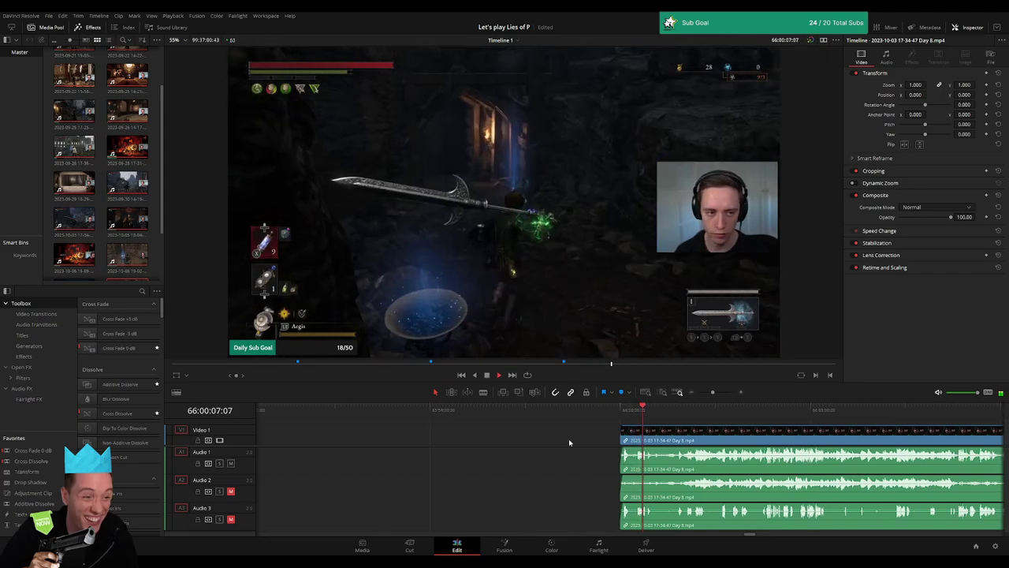
pyautogui.click(519, 412)
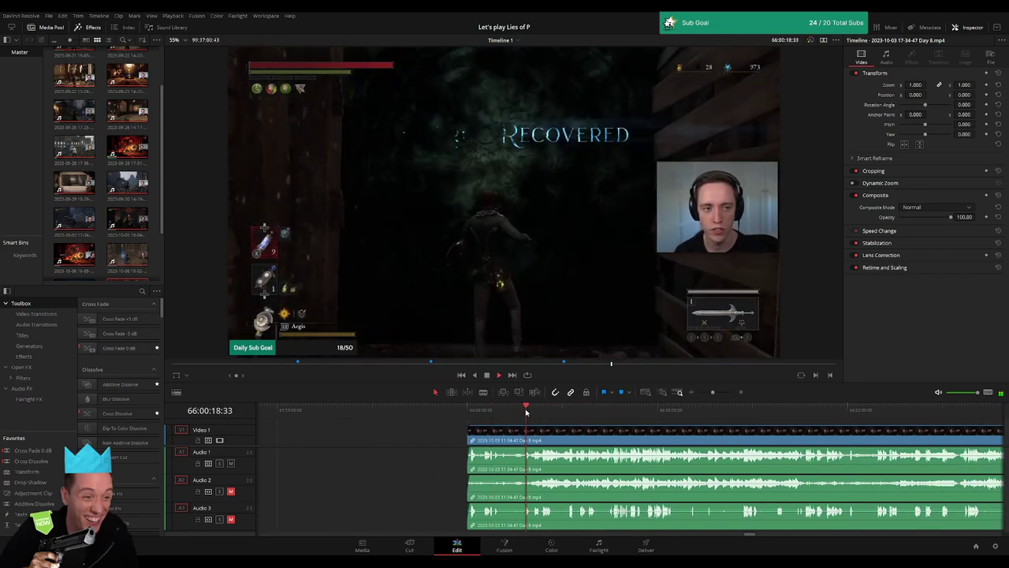
pyautogui.click(548, 414)
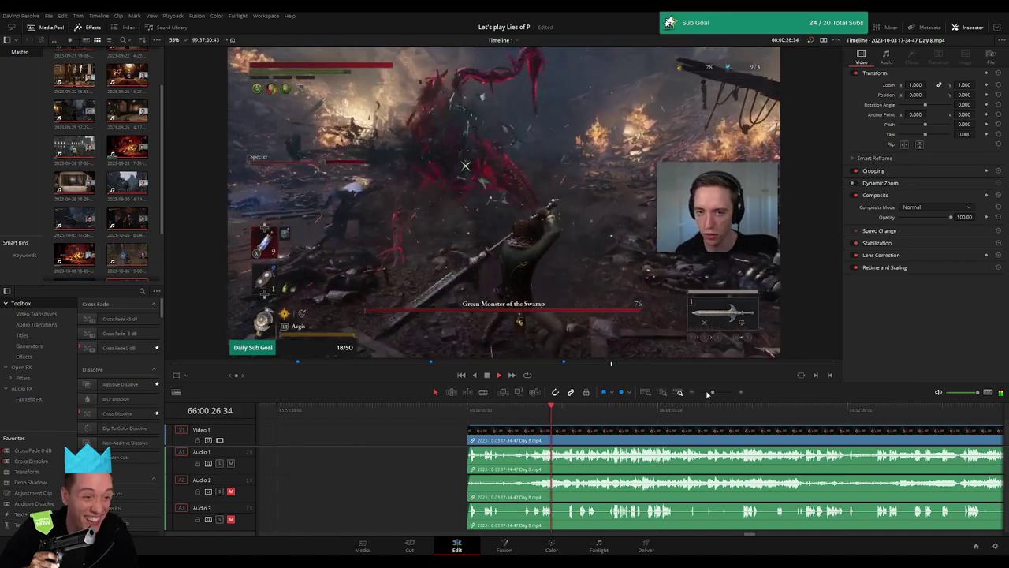
pyautogui.scroll(-3, 384, 424)
pyautogui.moveTo(384, 411); pyautogui.dragTo(487, 412)
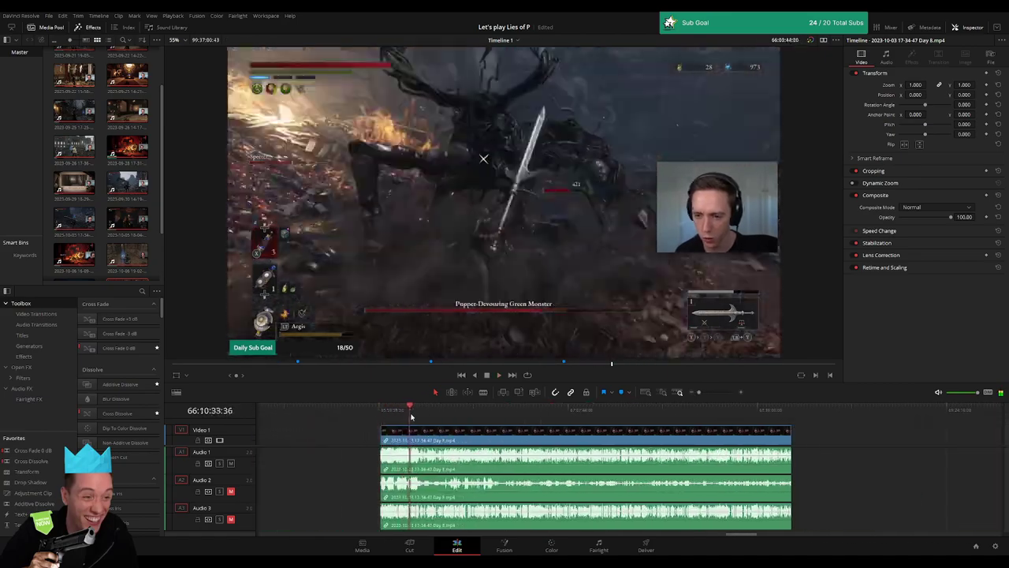
pyautogui.moveTo(378, 413); pyautogui.dragTo(525, 411)
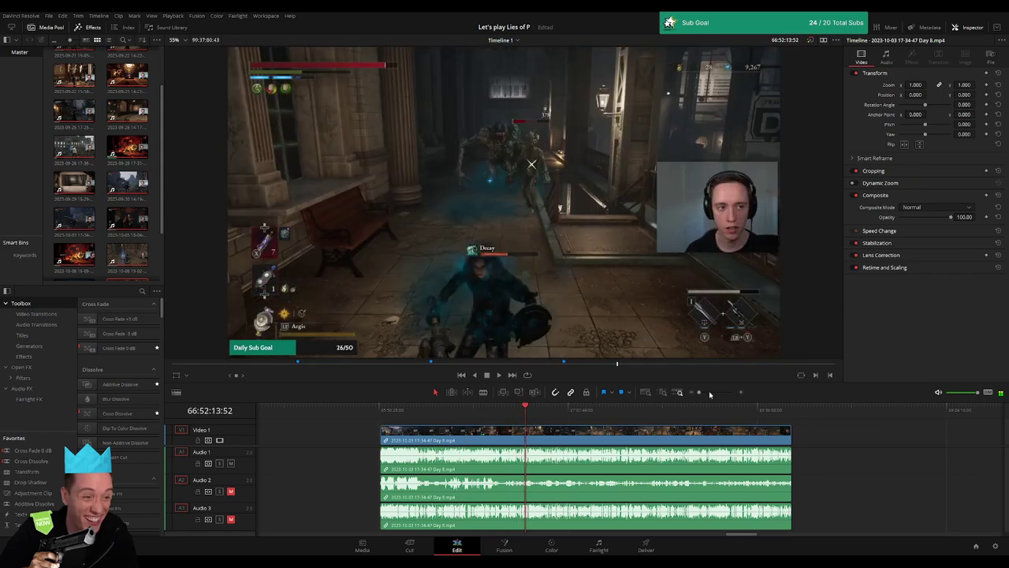
pyautogui.moveTo(710, 395); pyautogui.dragTo(718, 392)
pyautogui.press('space')
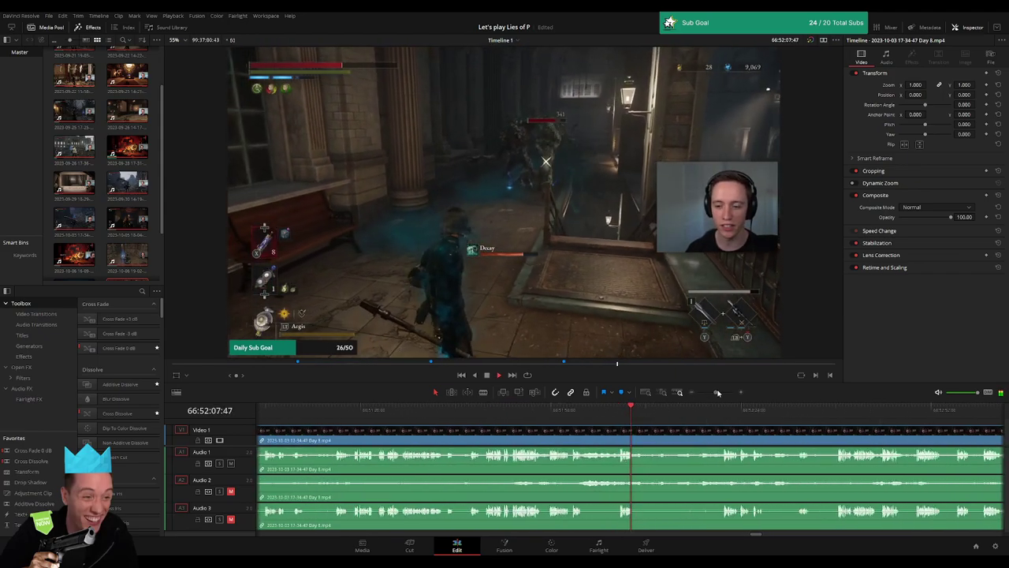
# Find the 66:52:37 moment and blade every track there
pyautogui.click(477, 412)
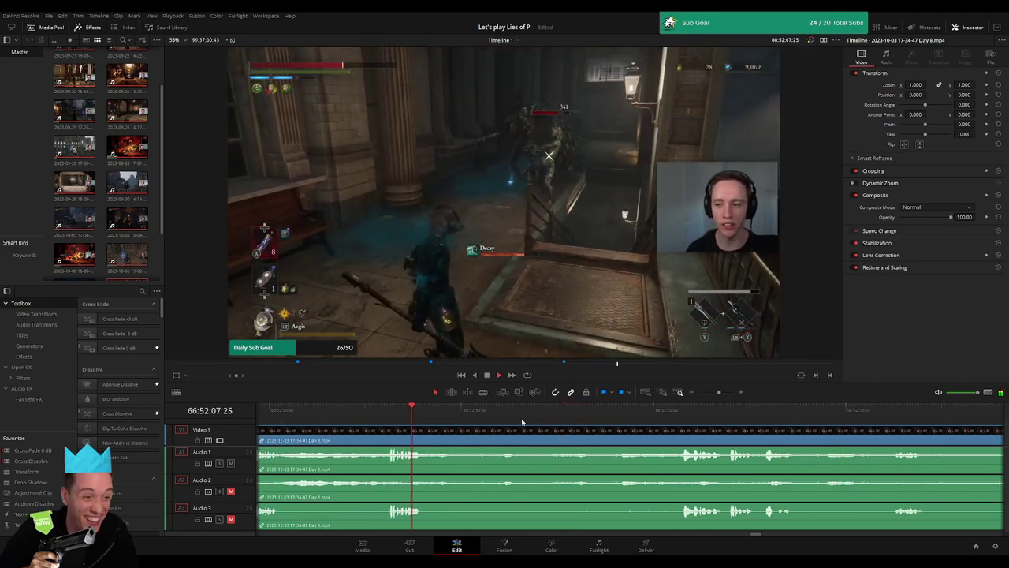
pyautogui.click(653, 410)
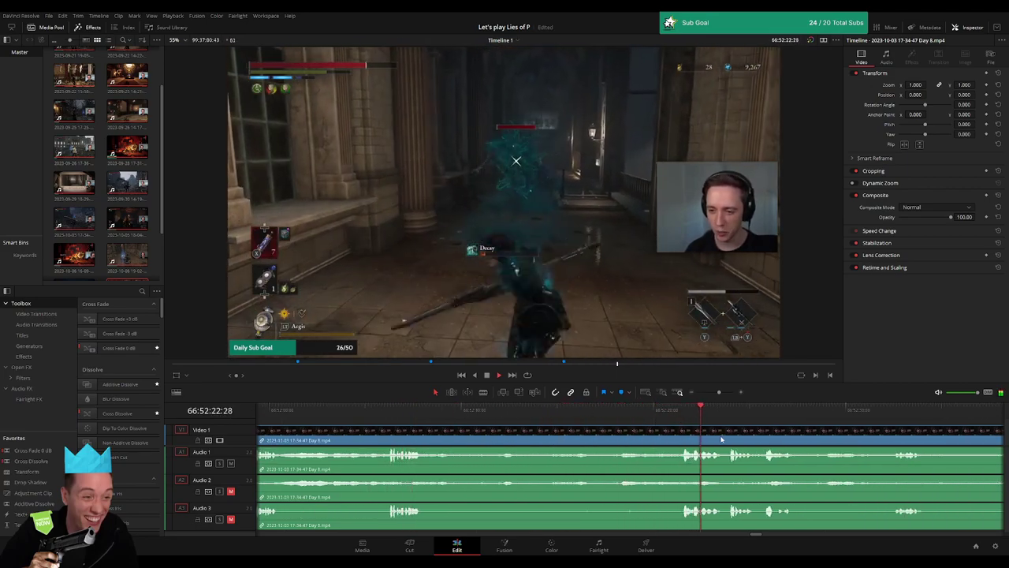
pyautogui.click(563, 412)
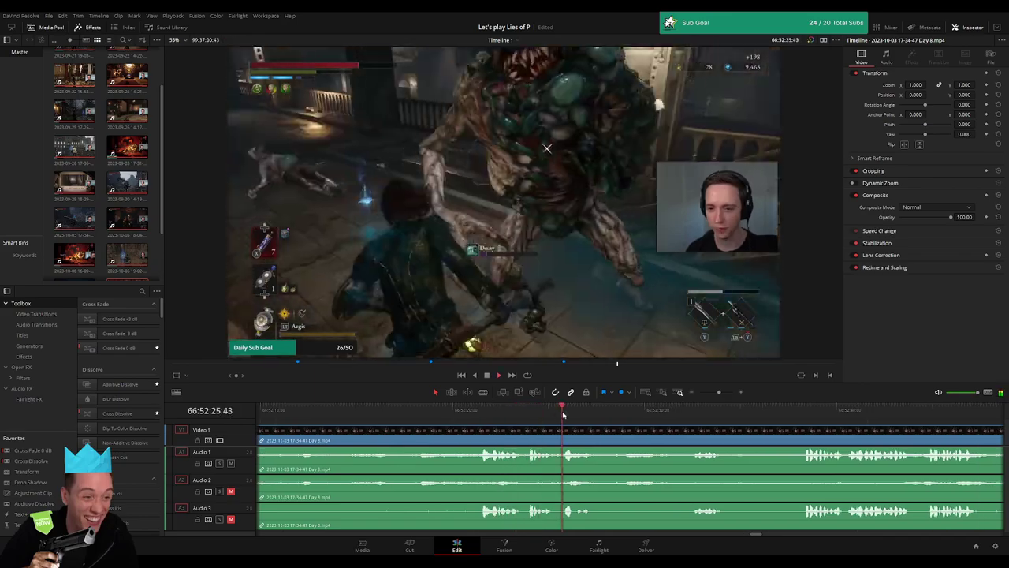
pyautogui.click(692, 411)
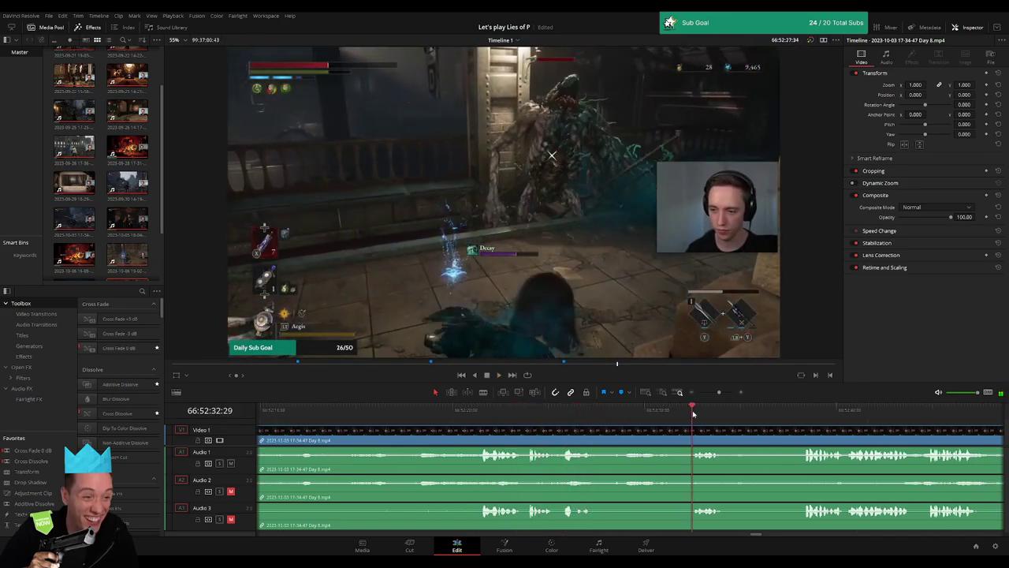
pyautogui.click(586, 411)
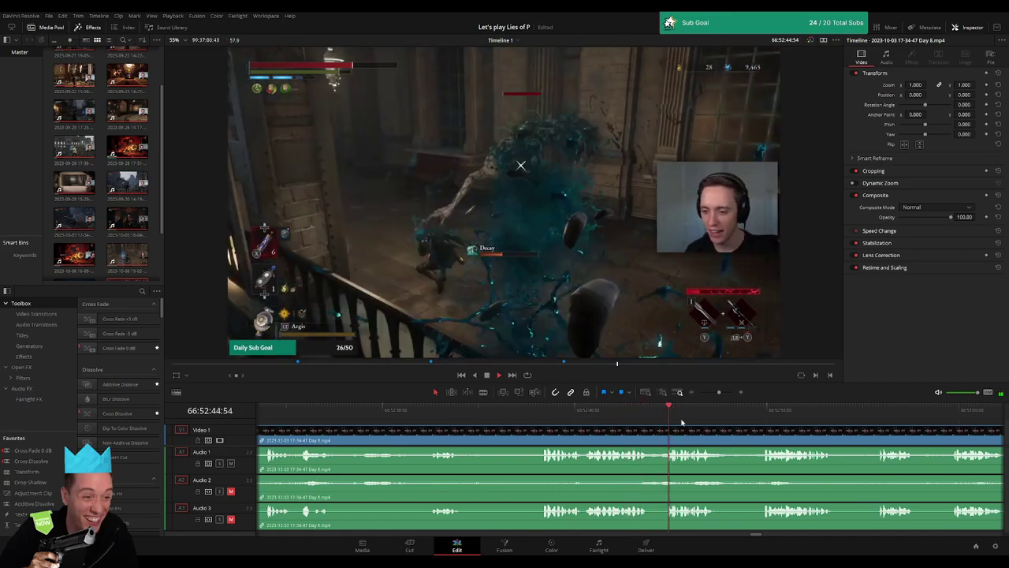
pyautogui.click(758, 410)
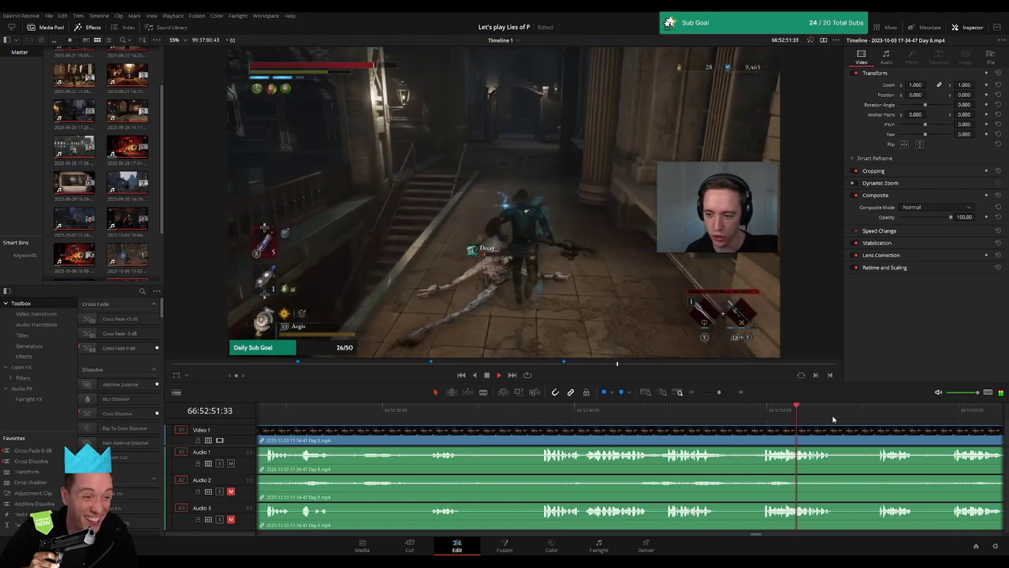
pyautogui.click(875, 410)
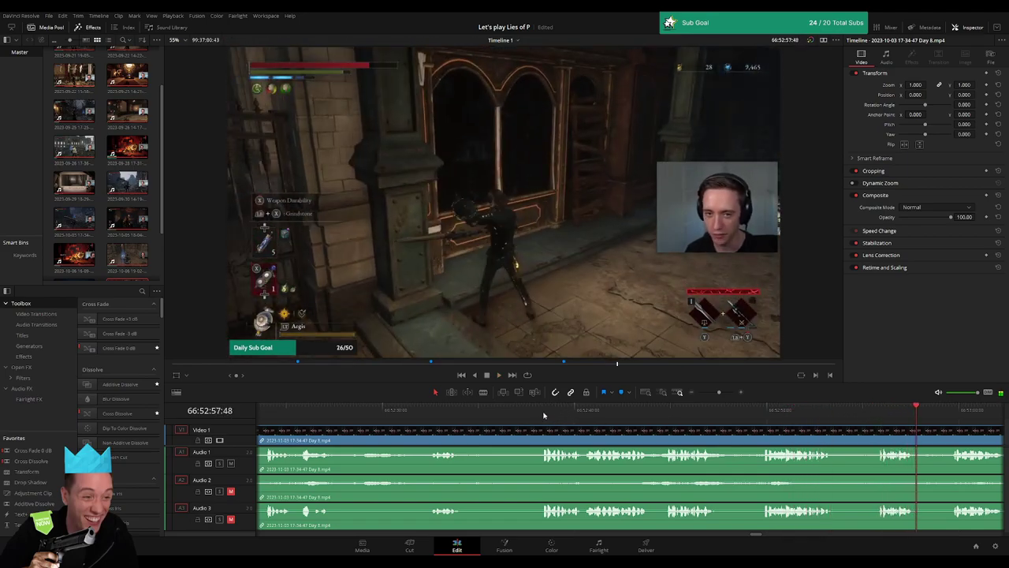
pyautogui.moveTo(542, 413); pyautogui.dragTo(518, 416)
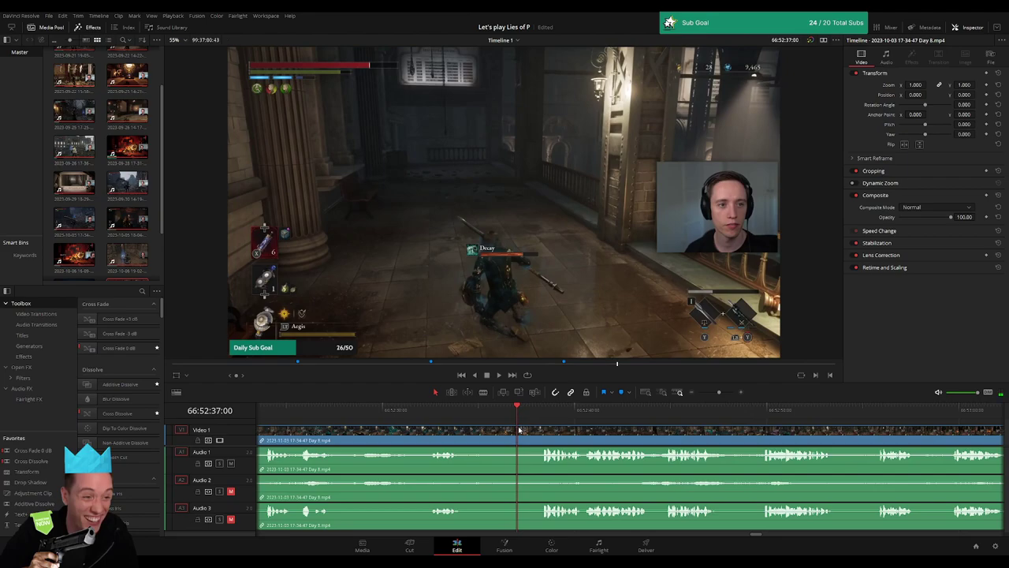
pyautogui.press('b')
pyautogui.click(521, 432)
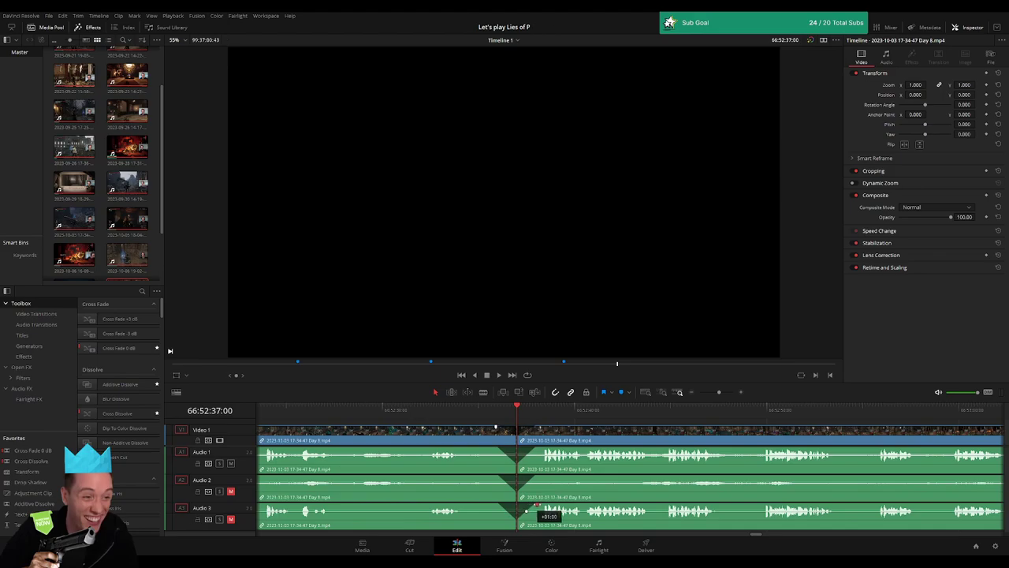
# Undo the cut and its audio fades with three Ctrl+Z presses
pyautogui.hotkey('ctrl', 'z')
pyautogui.hotkey('ctrl', 'z')
pyautogui.hotkey('ctrl', 'z')
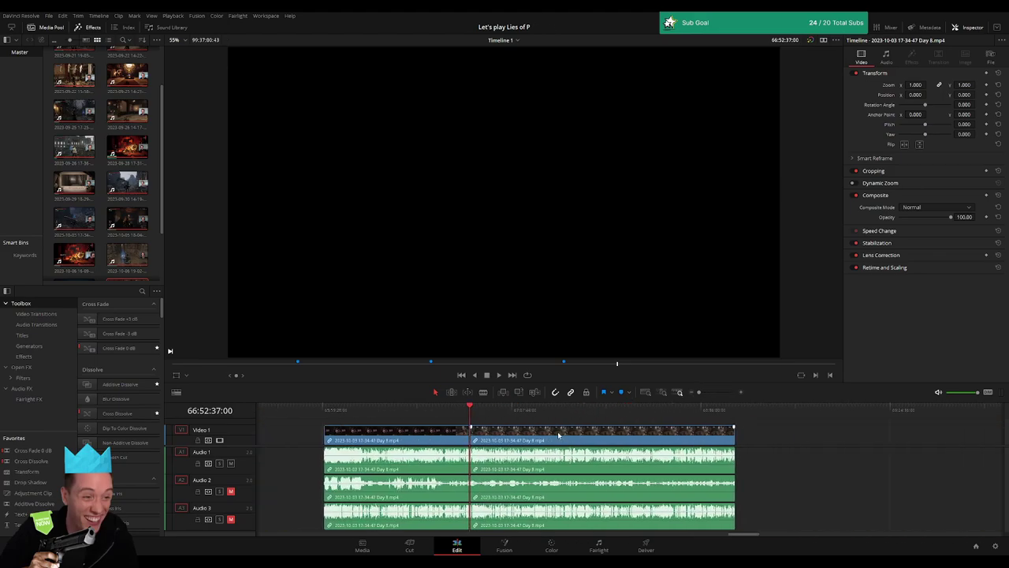
pyautogui.hotkey('ctrl', 'z')
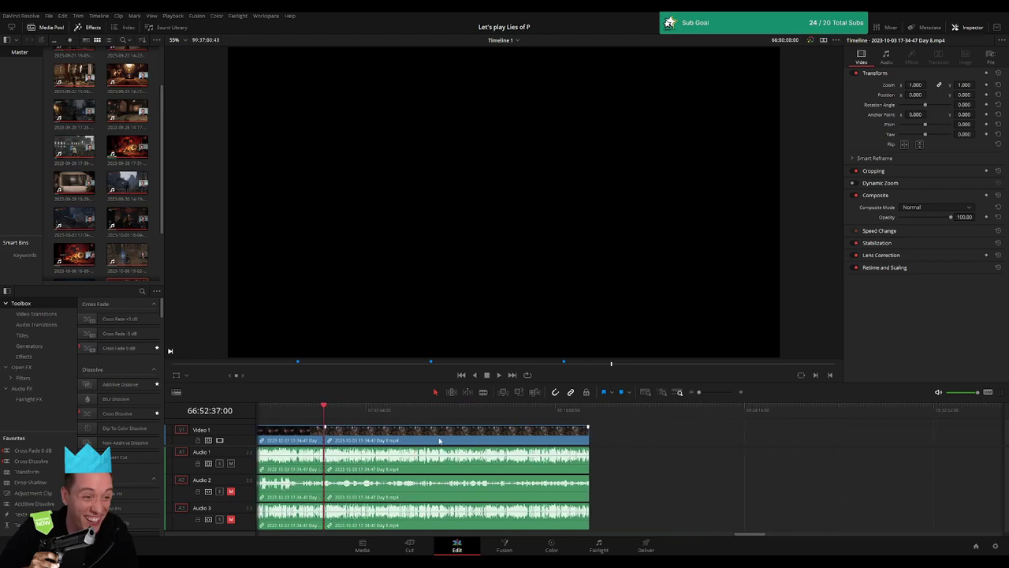
pyautogui.hotkey('ctrl', 'z')
pyautogui.hotkey('ctrl', 'z')
pyautogui.hotkey('ctrl', 'z')
# Zoom the timeline in, select the footage's video clip and play it from the start
pyautogui.click(418, 439)
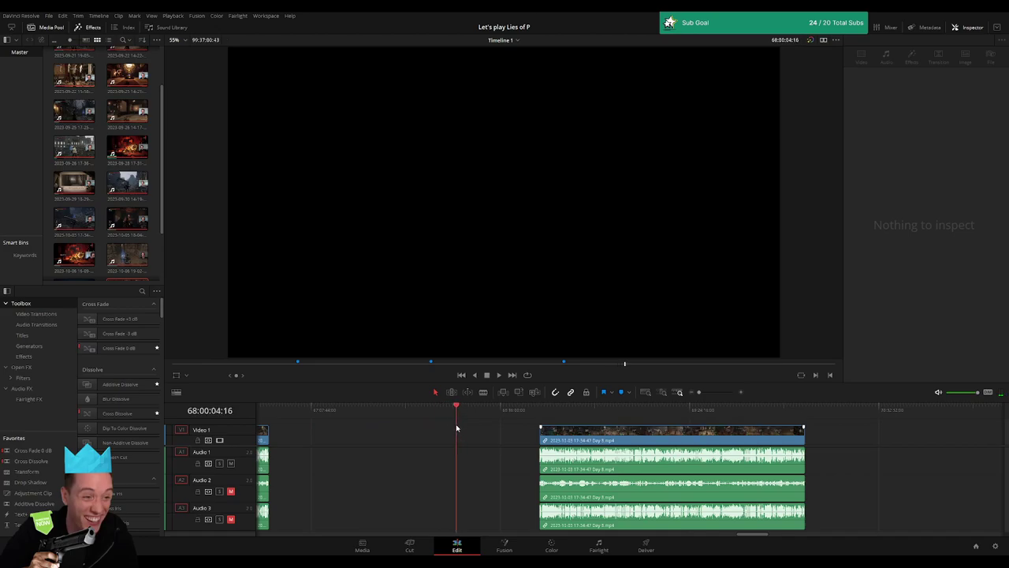
pyautogui.click(710, 392)
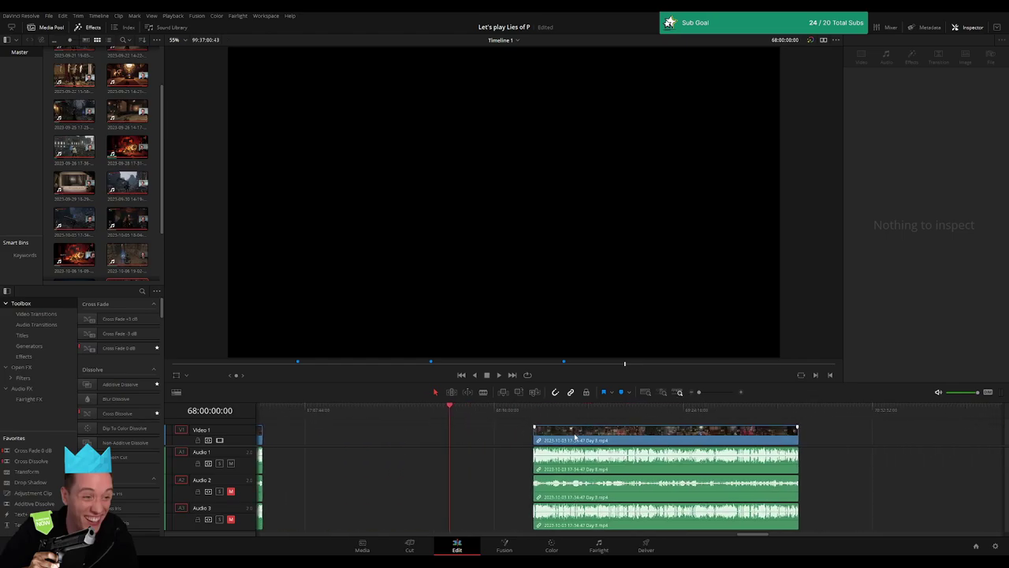
pyautogui.click(502, 431)
pyautogui.press('space')
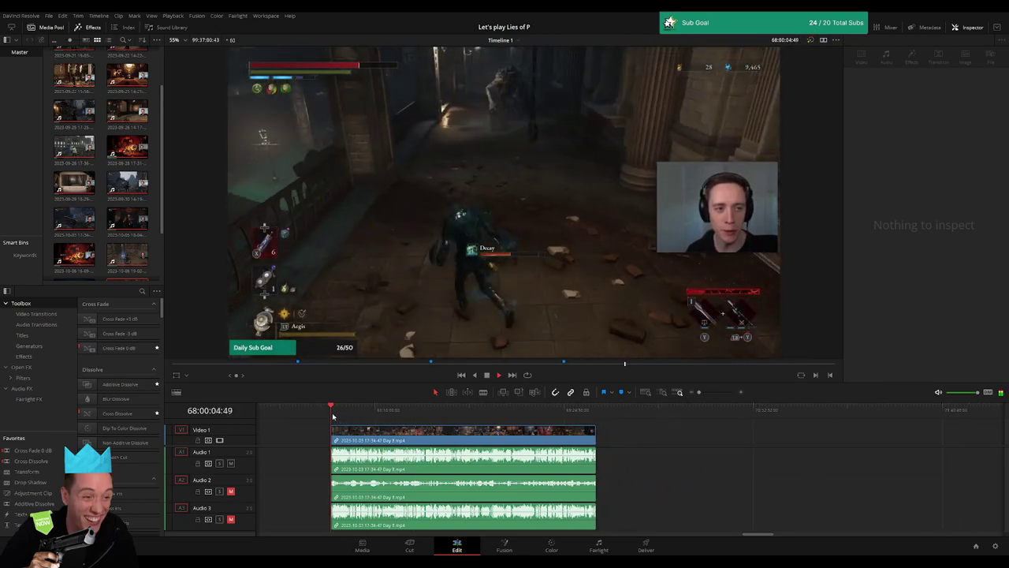
# Zoom and scrub through the footage to park the playhead at 68:52:05:30
pyautogui.moveTo(339, 410); pyautogui.dragTo(478, 421)
pyautogui.press('space')
pyautogui.scroll(5, 671, 407)
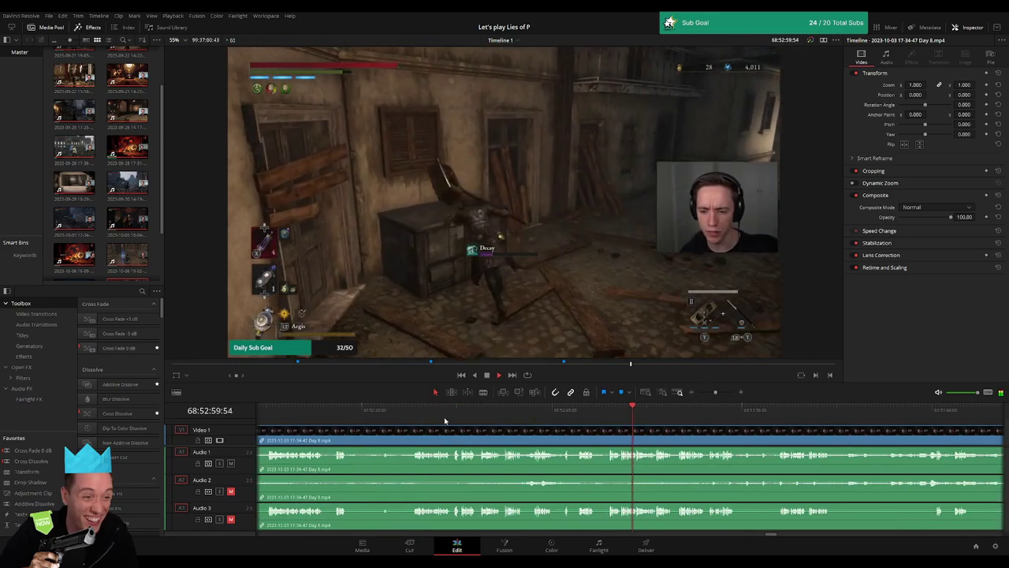
pyautogui.click(418, 408)
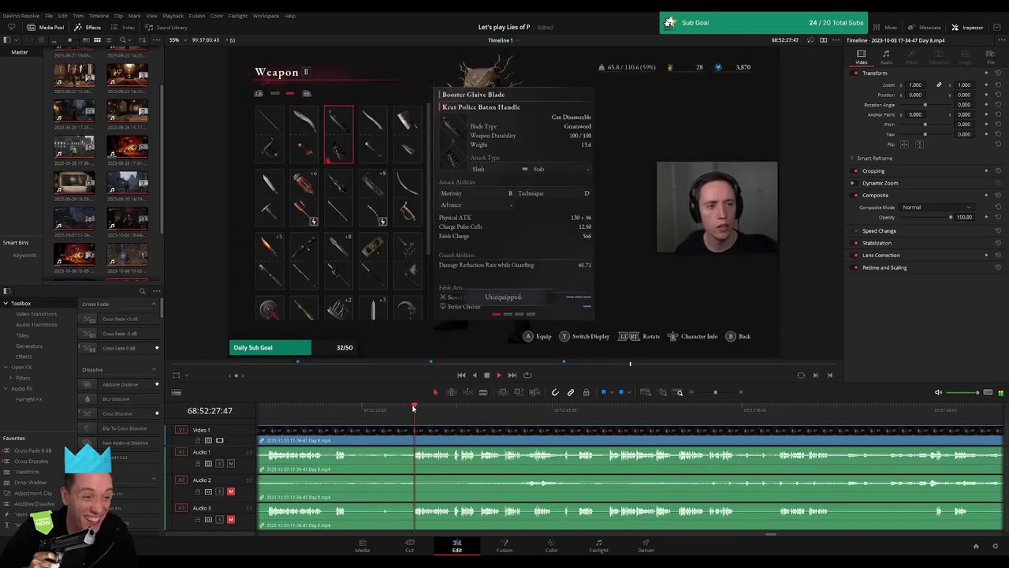
pyautogui.moveTo(715, 392); pyautogui.dragTo(720, 393)
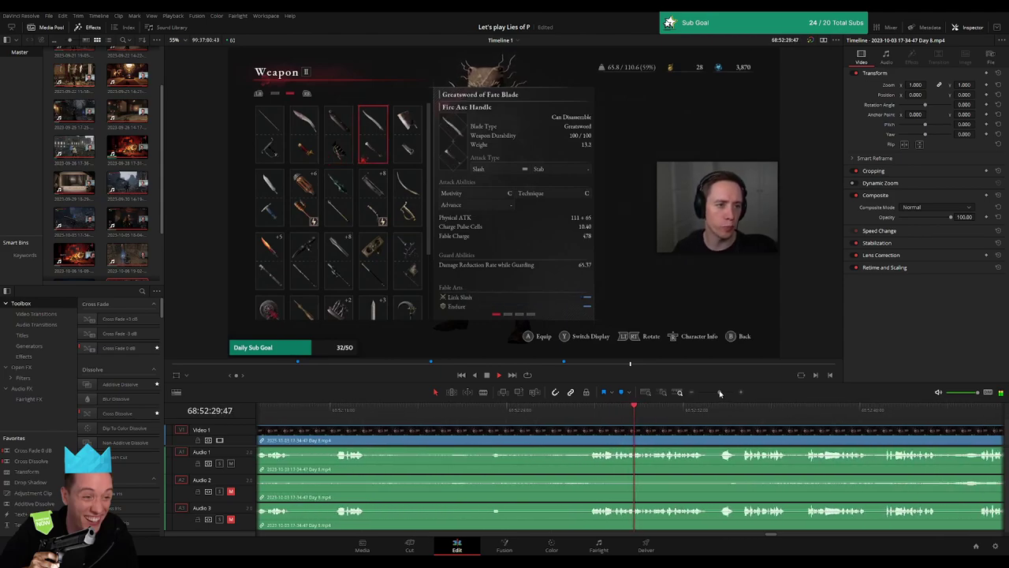
pyautogui.click(341, 415)
pyautogui.press('space')
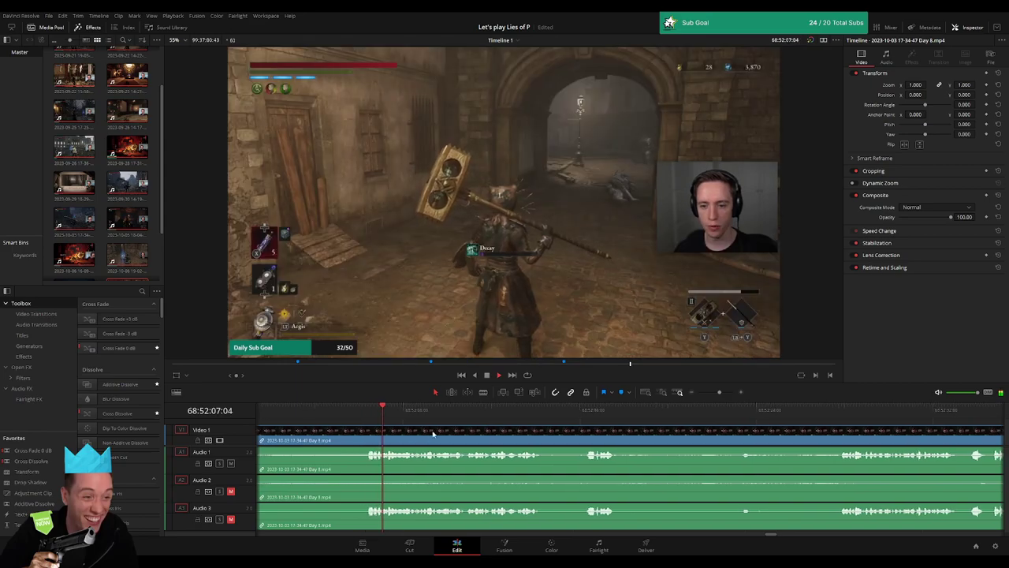
pyautogui.hscroll(-3, 360, 416)
pyautogui.click(368, 415)
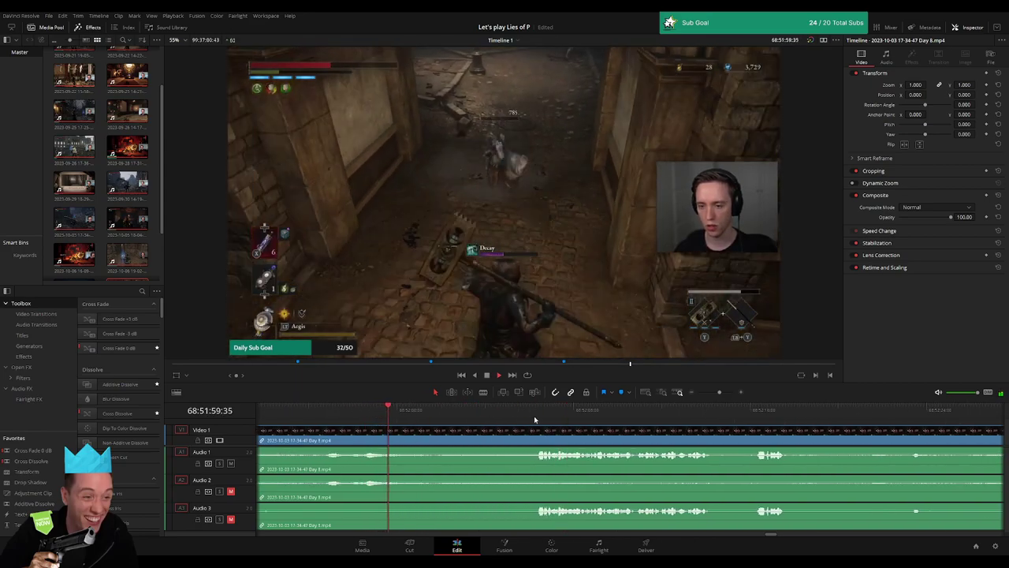
pyautogui.click(535, 416)
pyautogui.click(518, 416)
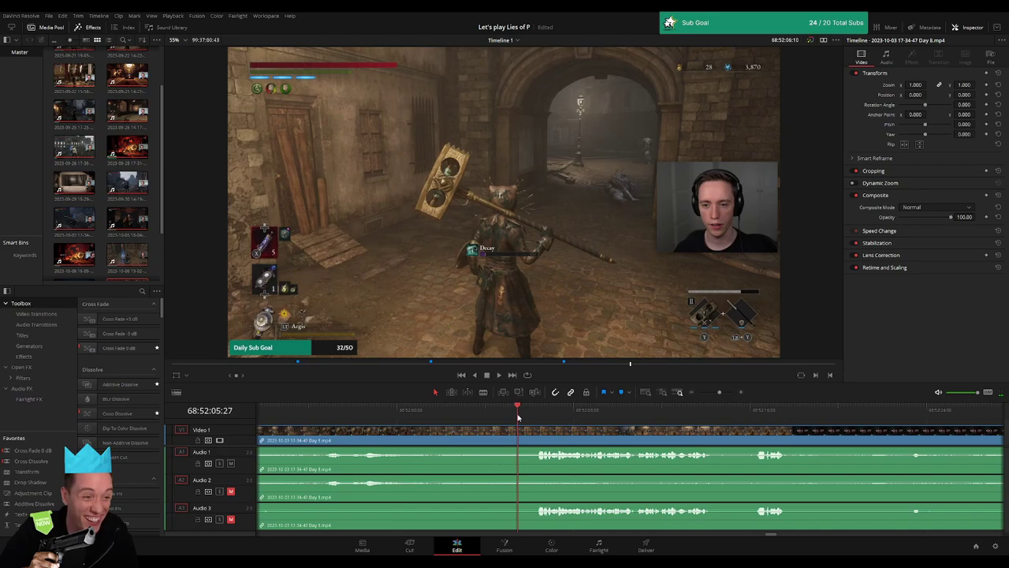
# Blade every track at 68:52:05:30 and adjust the audio fade at the new cut
pyautogui.press('b')
pyautogui.click(520, 430)
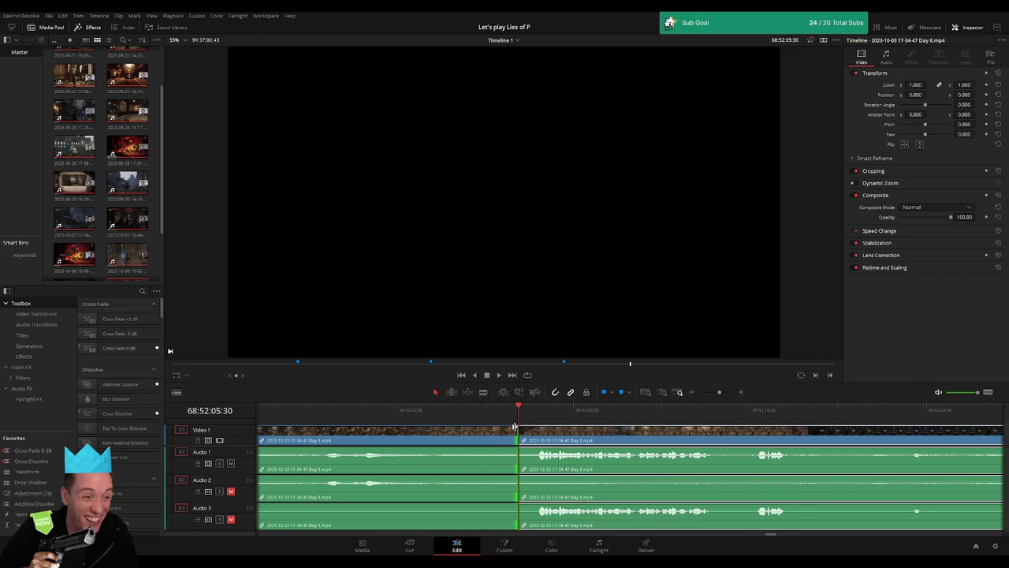
pyautogui.moveTo(542, 429); pyautogui.dragTo(505, 430)
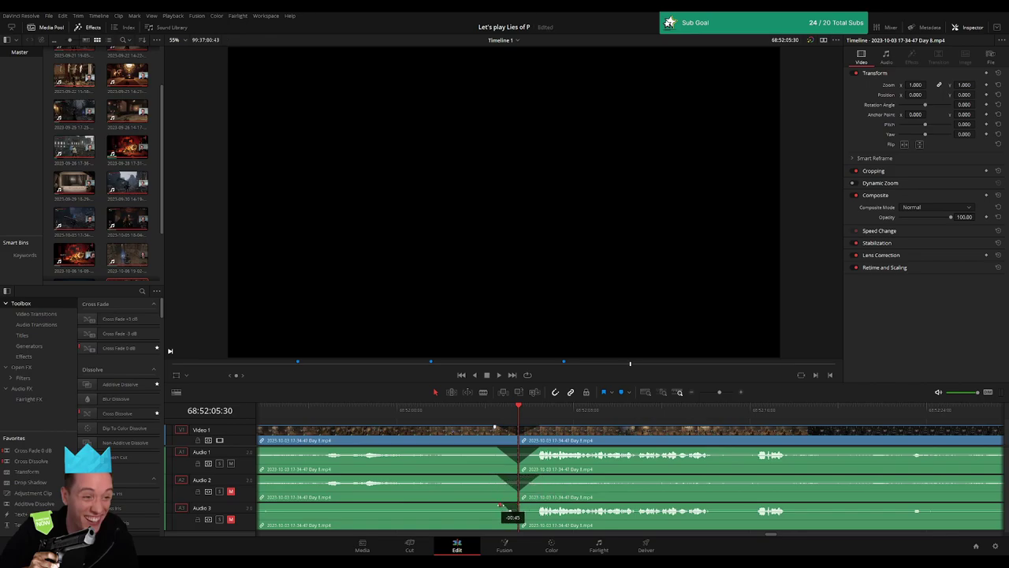
# Set the Audio 3 fade length at the 68:52:05 cut and play across it to check
pyautogui.click(518, 503)
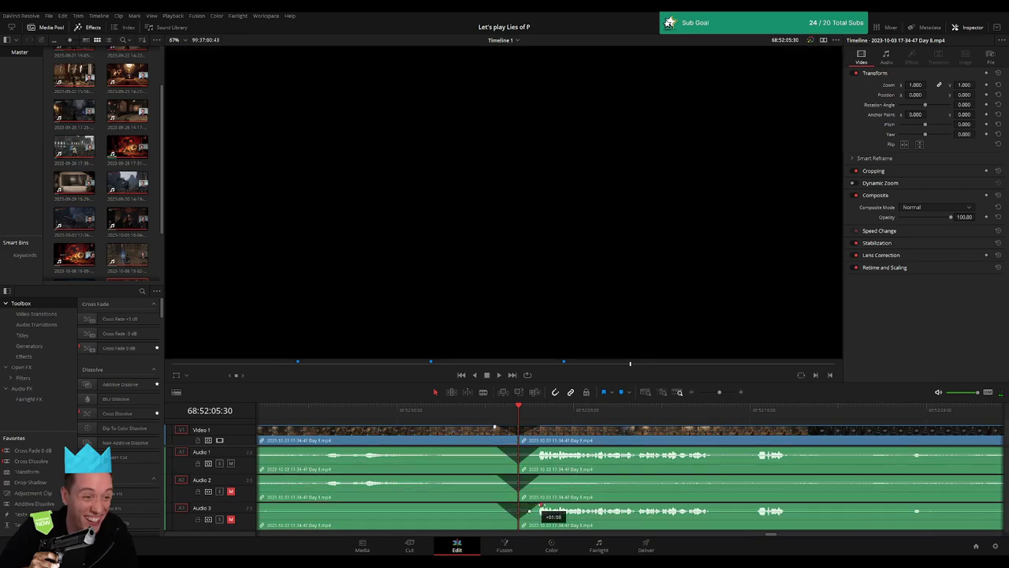
pyautogui.moveTo(543, 509); pyautogui.dragTo(544, 508)
pyautogui.press('space')
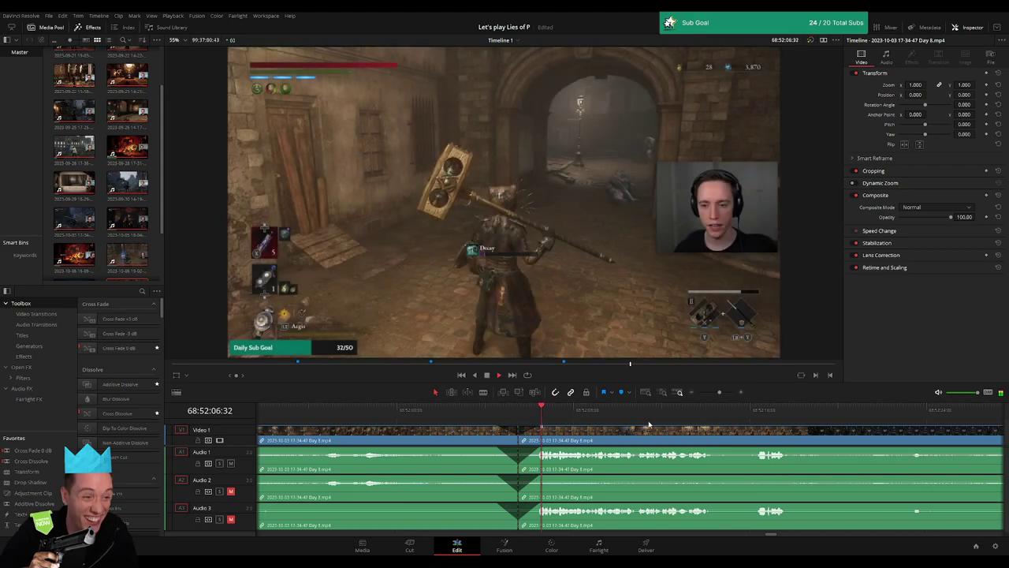
pyautogui.hscroll(3, 576, 426)
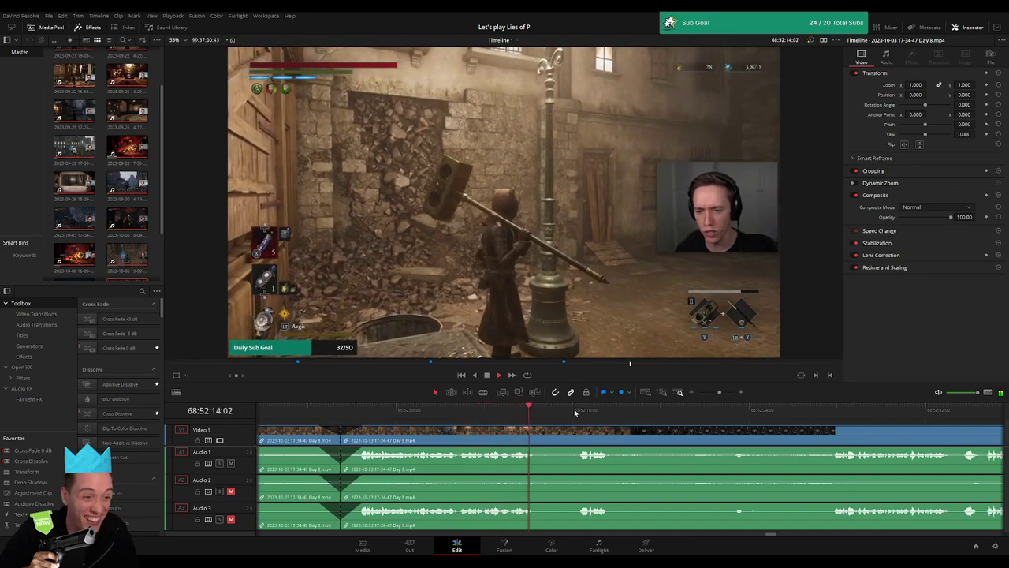
# Preview later footage, return to the timeline start, and shift the post-cut section right
pyautogui.click(585, 410)
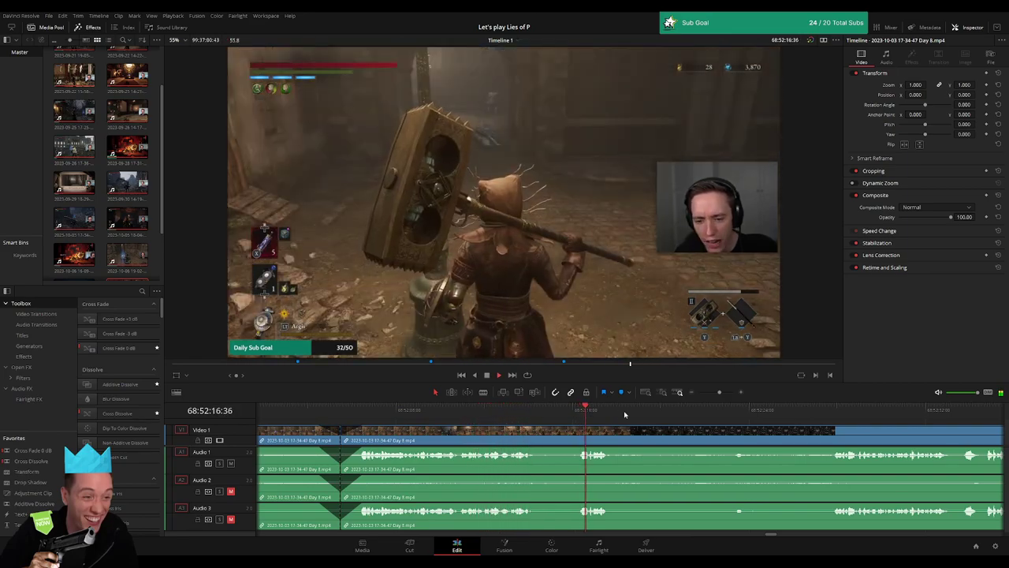
pyautogui.click(739, 410)
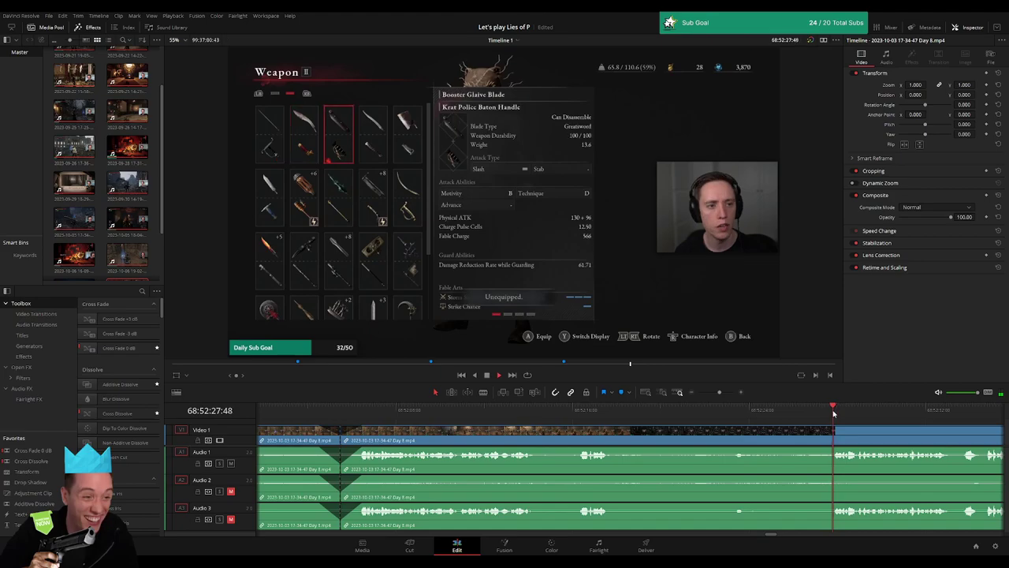
pyautogui.scroll(-5, 761, 414)
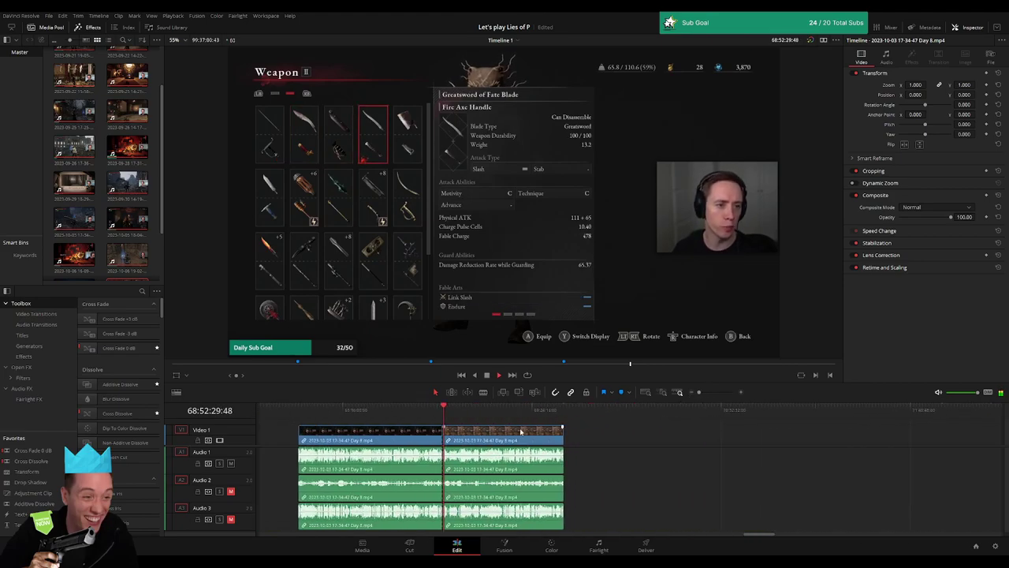
pyautogui.press('Home')
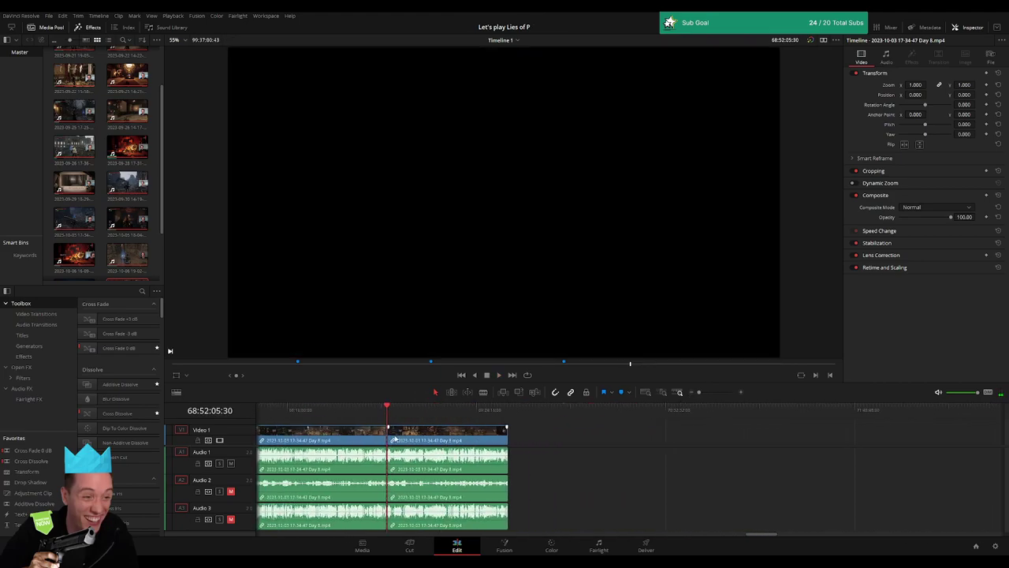
pyautogui.hscroll(3, 445, 410)
pyautogui.moveTo(371, 439); pyautogui.dragTo(583, 438)
pyautogui.click(399, 439)
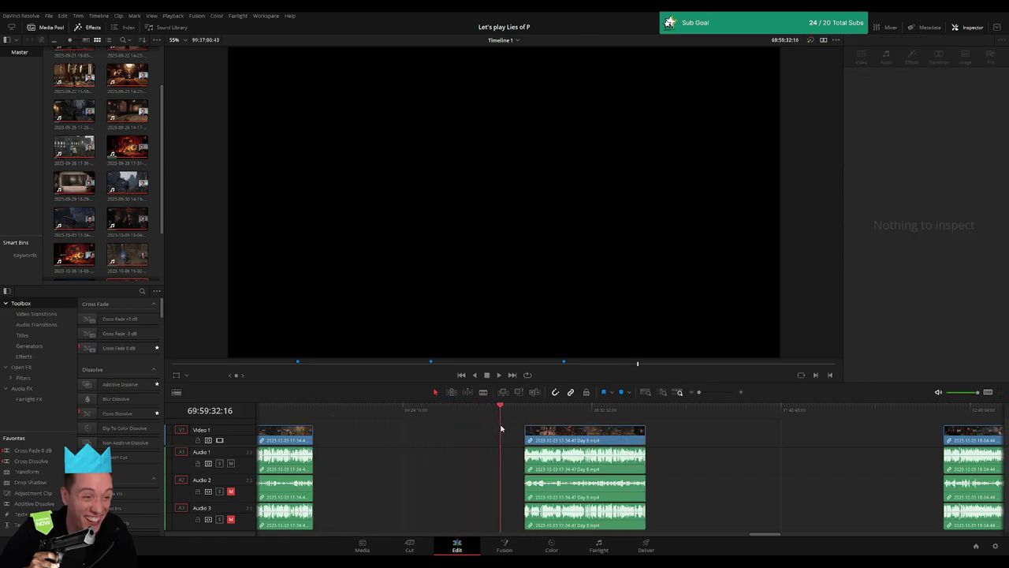
# Slide the Day 9 clip left until it butts against the Day 8 clip's end near 70:43
pyautogui.click(709, 393)
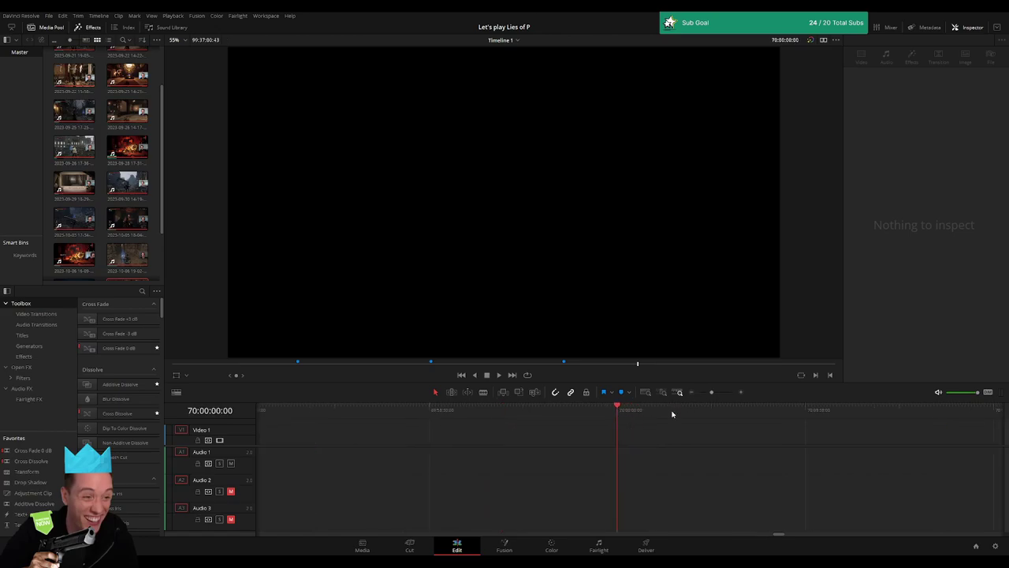
pyautogui.moveTo(712, 393); pyautogui.dragTo(699, 393)
pyautogui.click(473, 434)
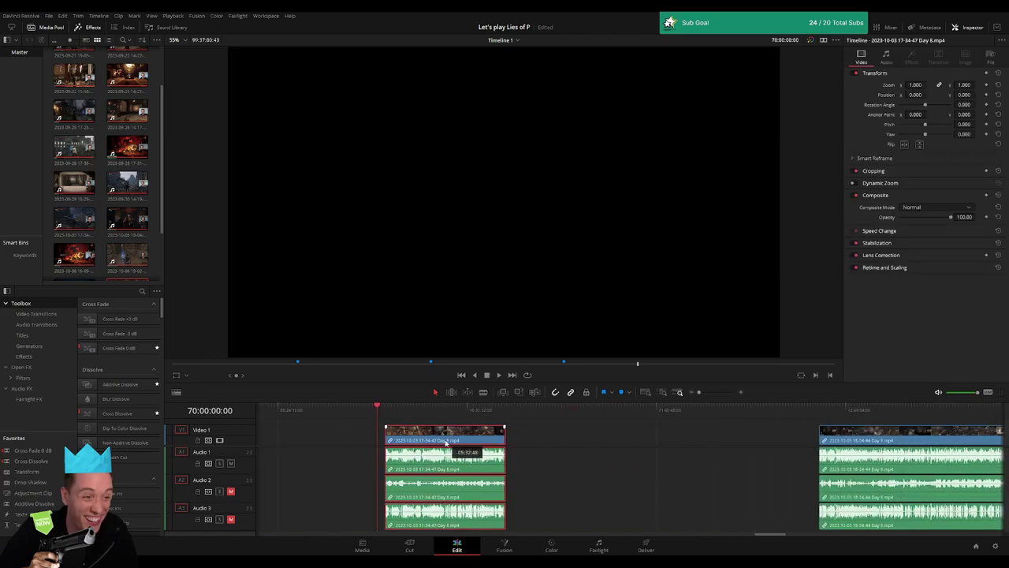
pyautogui.press('space')
pyautogui.click(558, 441)
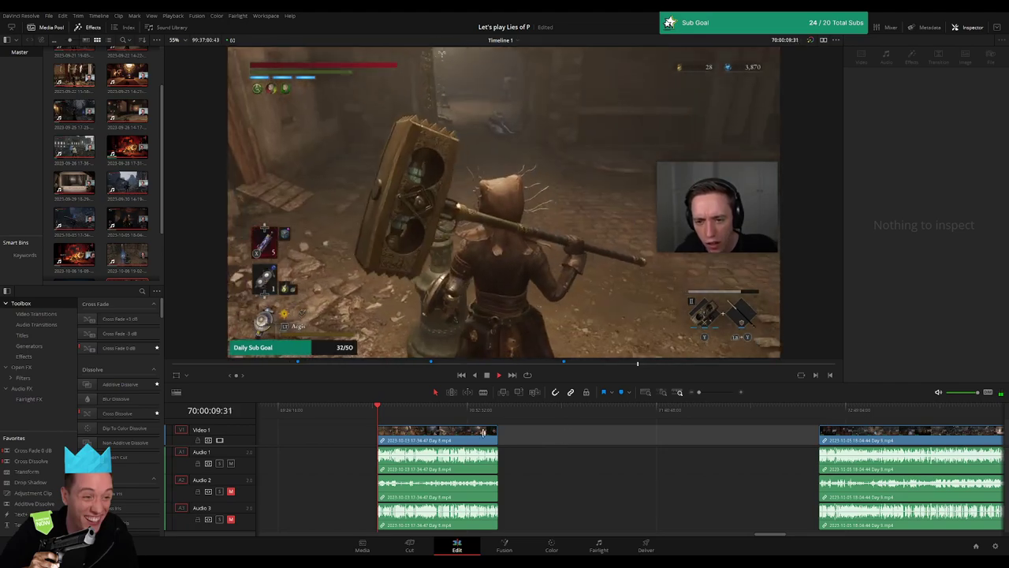
pyautogui.click(386, 410)
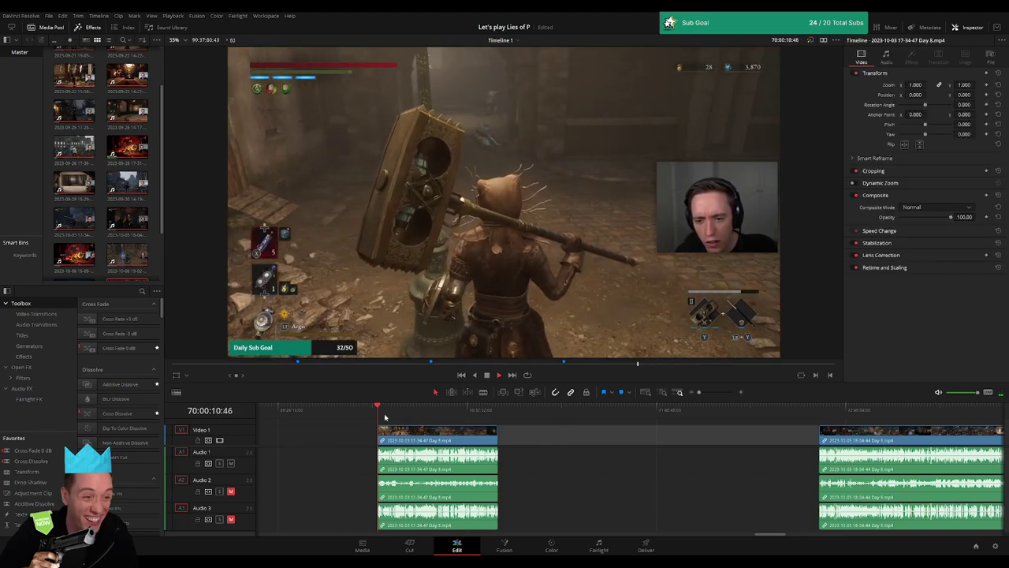
pyautogui.moveTo(392, 415); pyautogui.dragTo(498, 410)
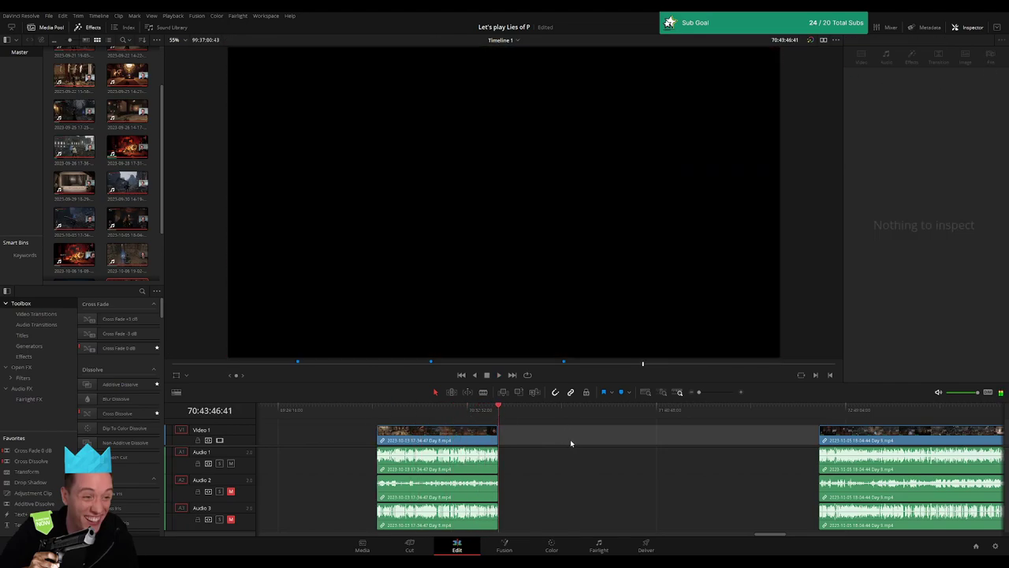
pyautogui.moveTo(889, 441); pyautogui.dragTo(566, 440)
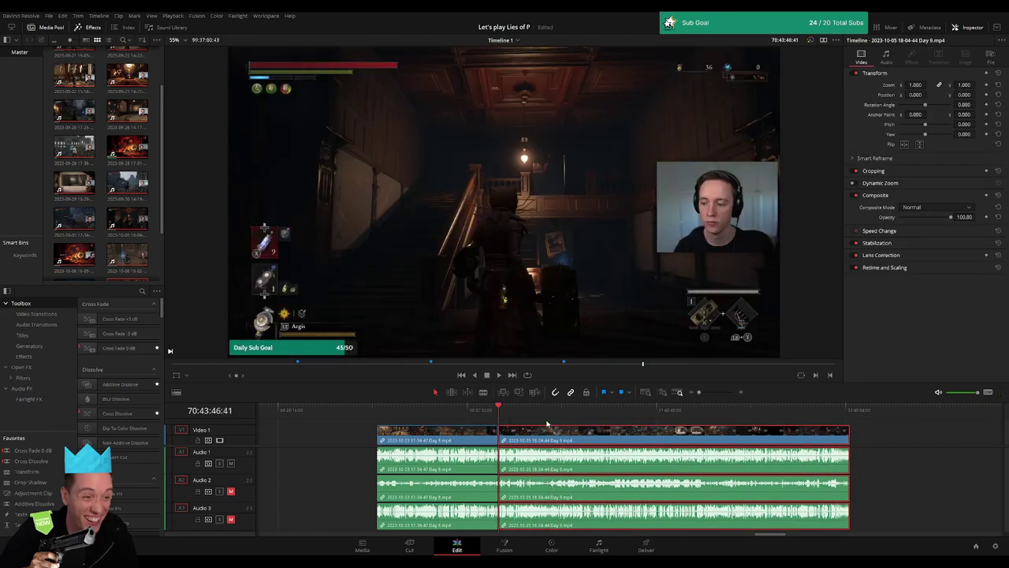
pyautogui.scroll(3, 546, 424)
pyautogui.click(416, 412)
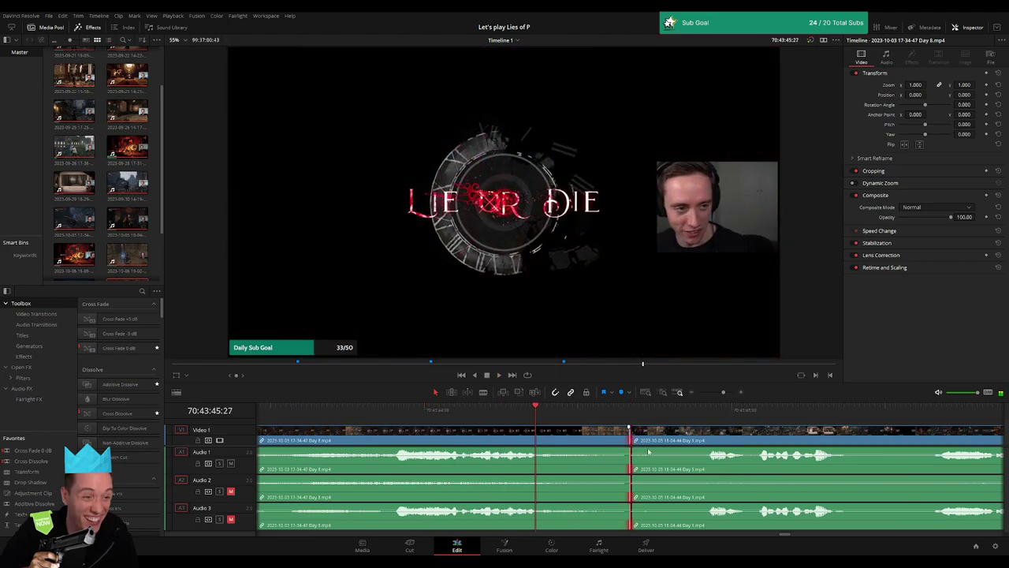
# Add a cross dissolve and cross fade at the join, then zoom the timeline out
pyautogui.hotkey('ctrl', 't')
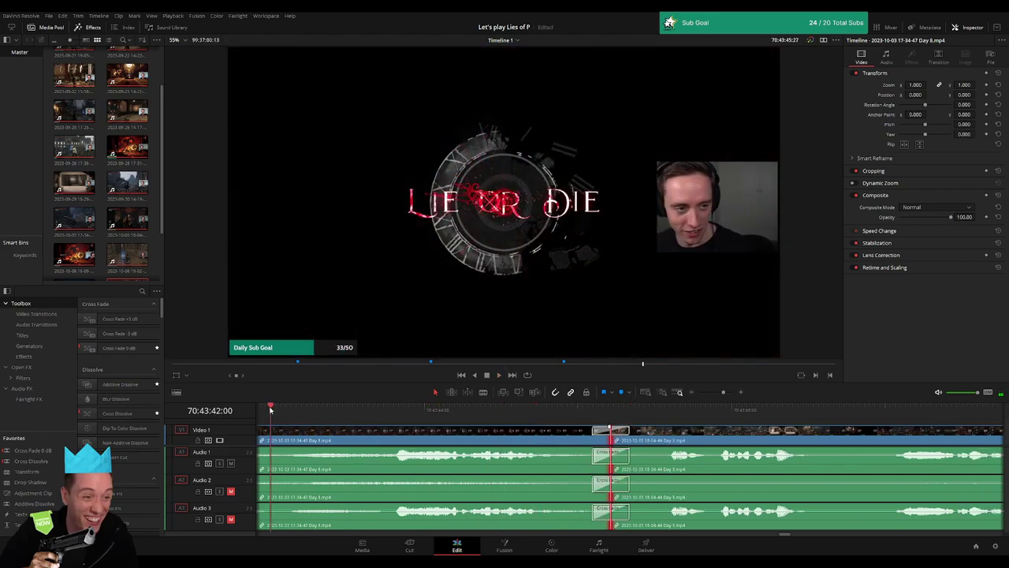
pyautogui.moveTo(270, 409); pyautogui.dragTo(307, 411)
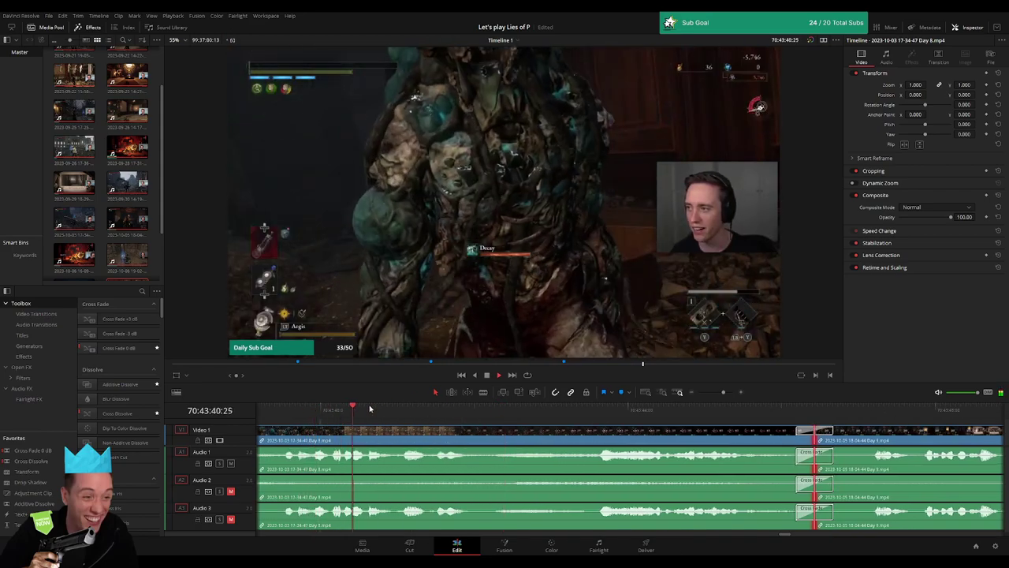
pyautogui.click(918, 409)
pyautogui.moveTo(723, 392); pyautogui.dragTo(708, 393)
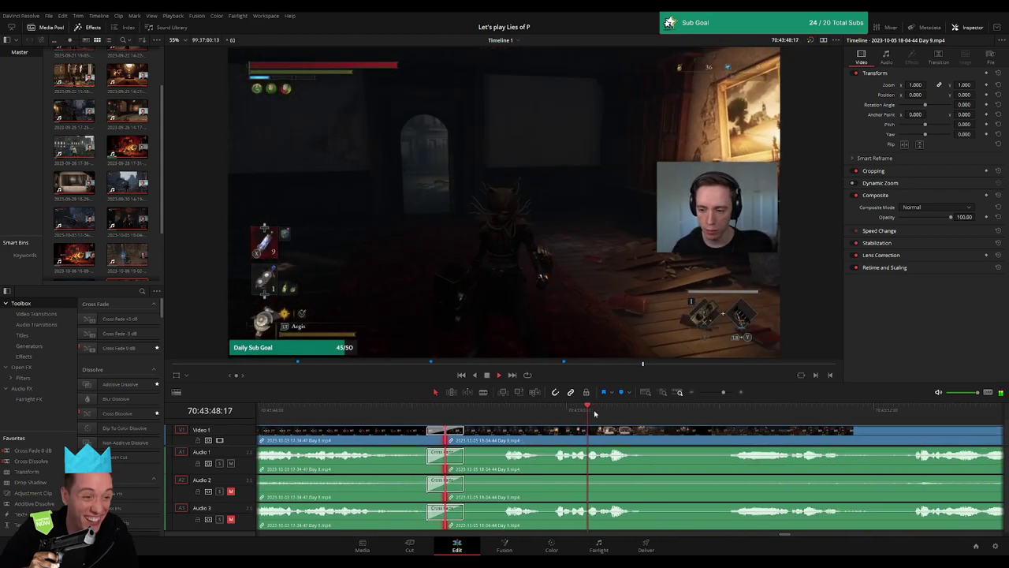
pyautogui.click(683, 395)
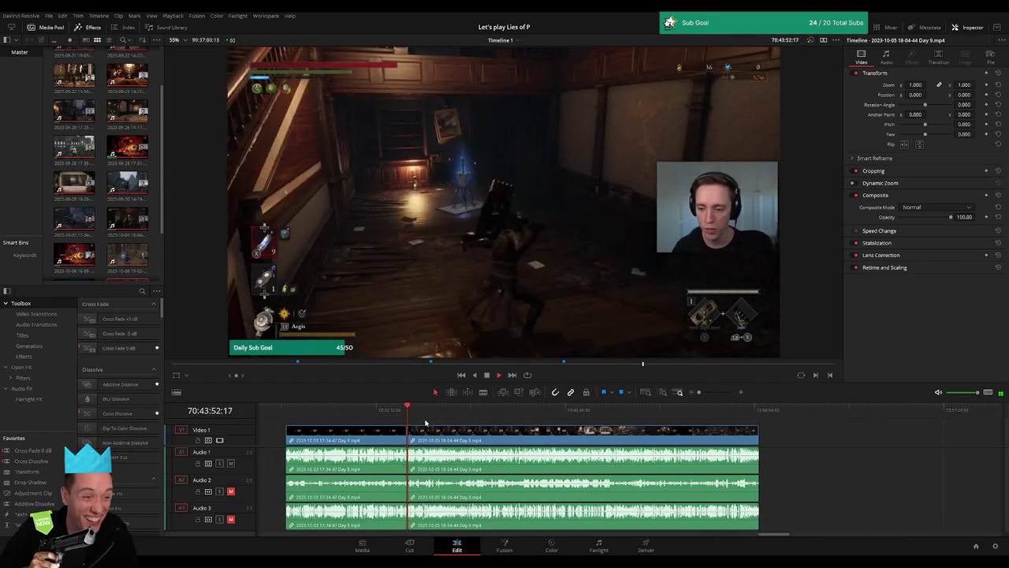
# Park the playhead at 70:52:15:00 in the Day 9 footage
pyautogui.click(402, 411)
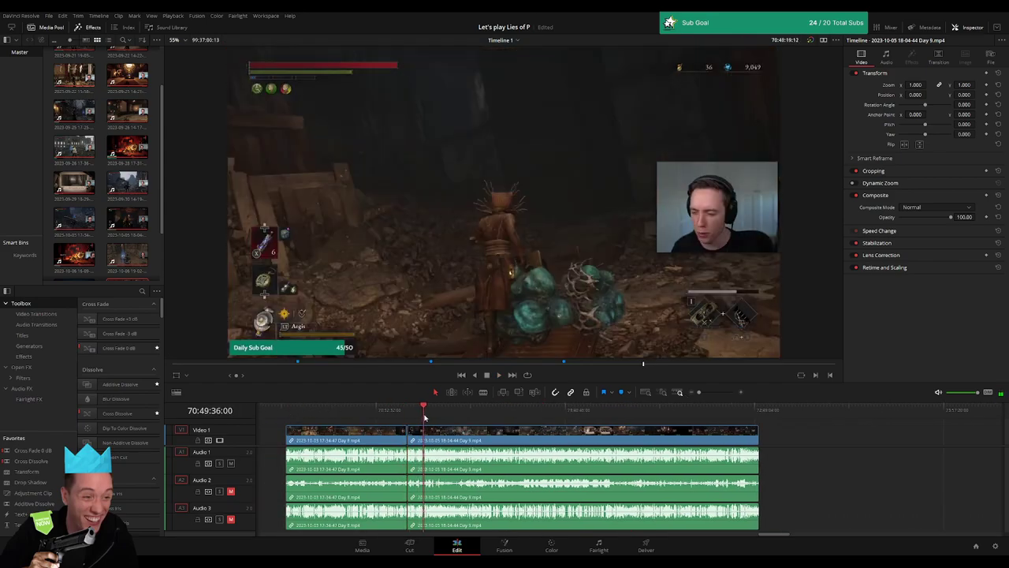
pyautogui.moveTo(408, 416); pyautogui.dragTo(430, 410)
pyautogui.press('space')
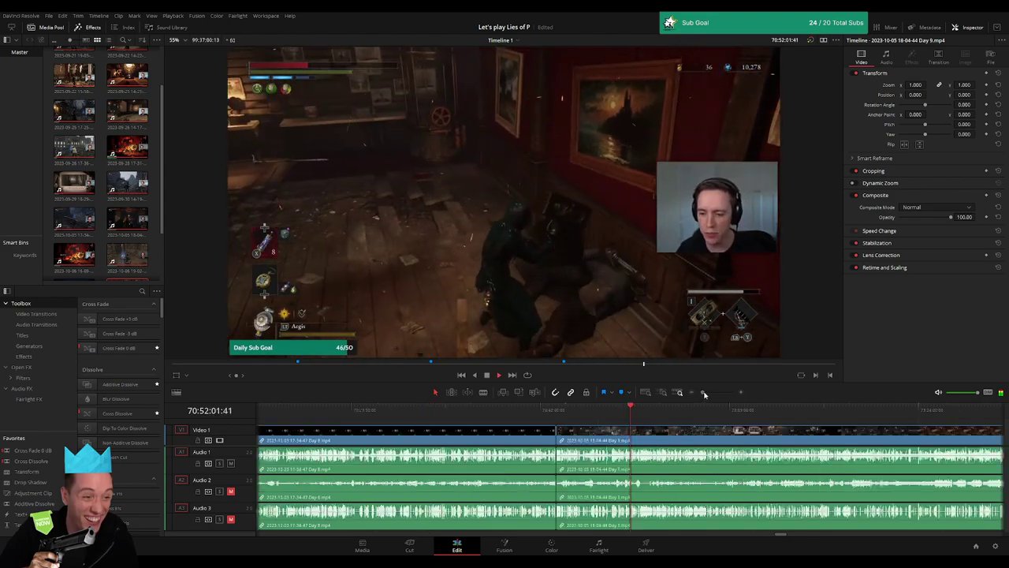
pyautogui.moveTo(699, 391); pyautogui.dragTo(720, 392)
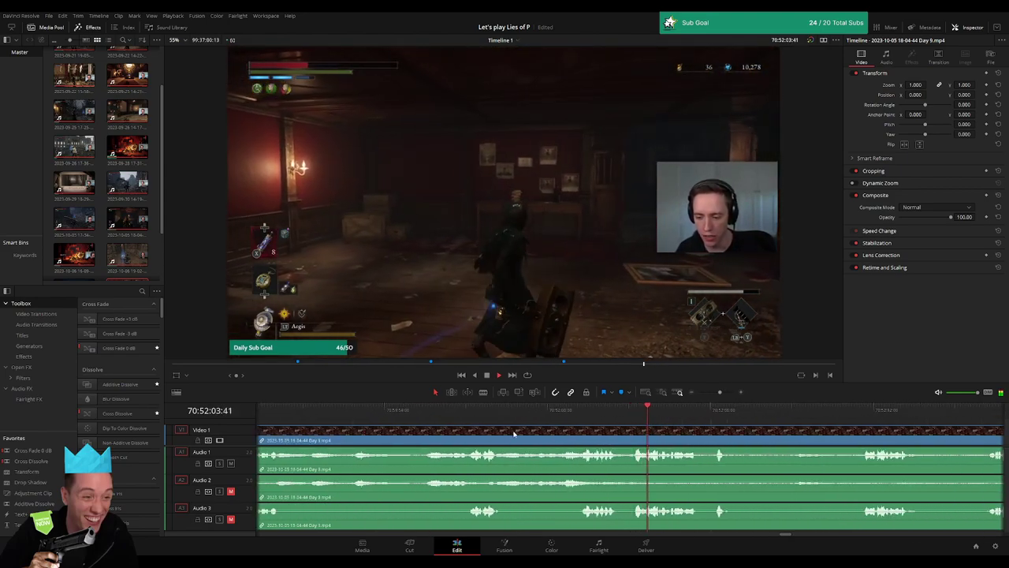
pyautogui.click(433, 411)
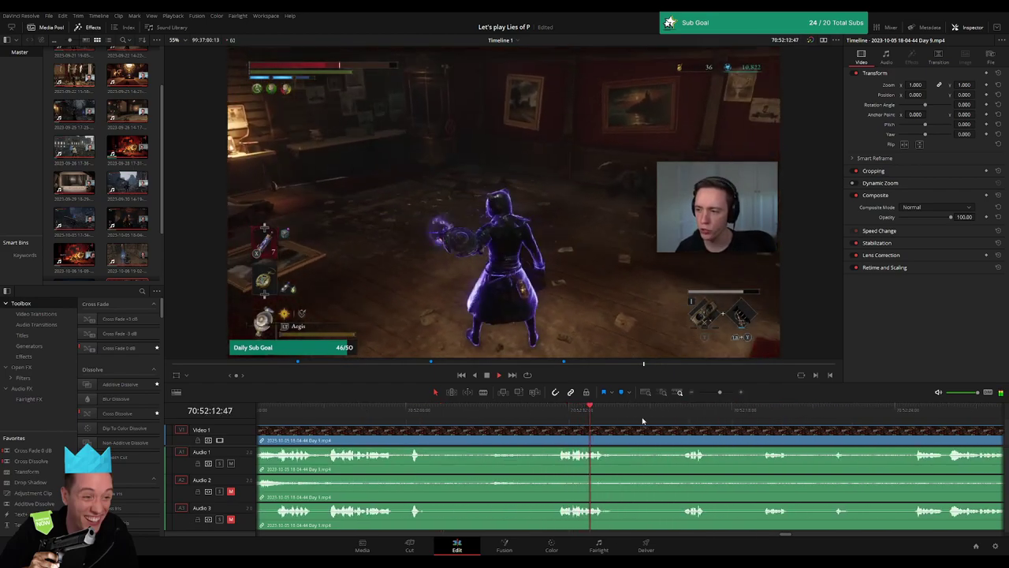
pyautogui.click(528, 421)
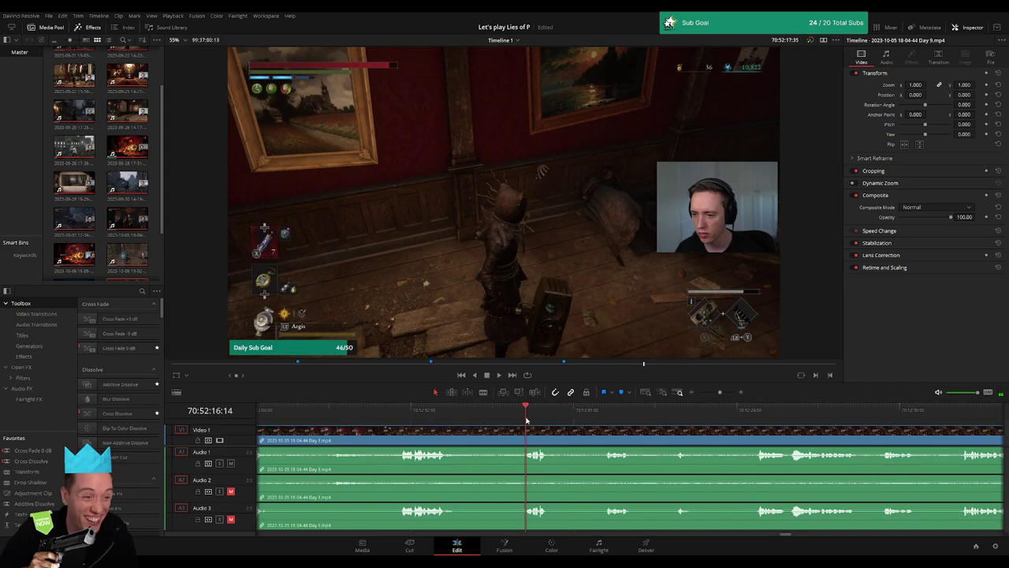
pyautogui.moveTo(526, 420); pyautogui.dragTo(493, 422)
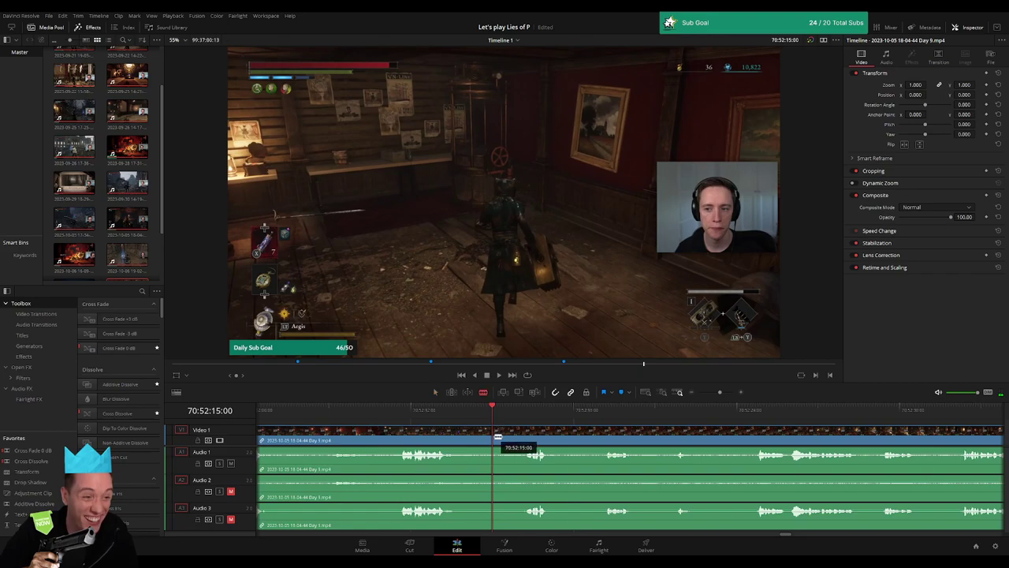
# Blade all tracks at 70:52:15 and add a one-second audio fade at the cut
pyautogui.click(499, 437)
pyautogui.press('a')
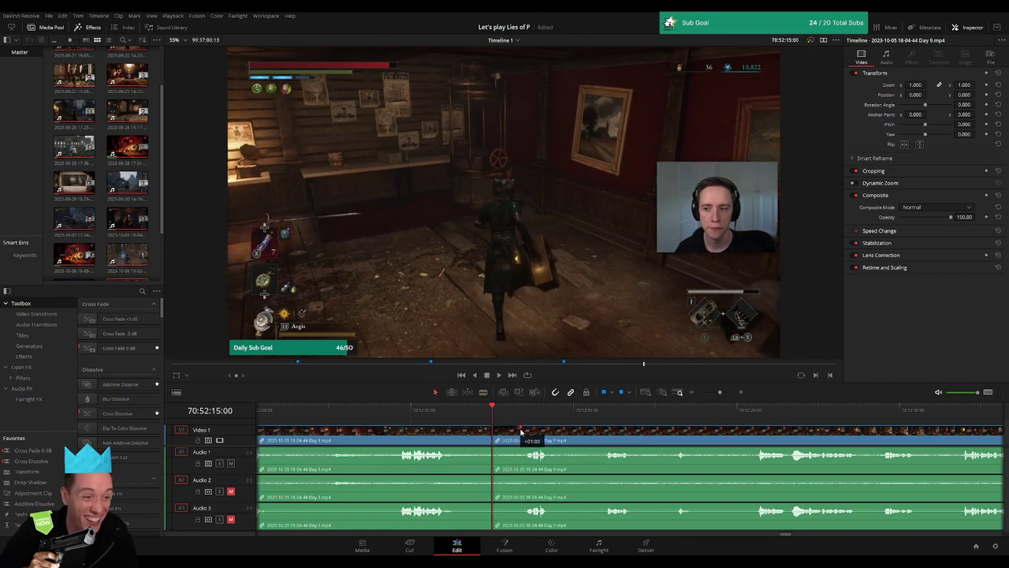
pyautogui.moveTo(520, 430); pyautogui.dragTo(521, 426)
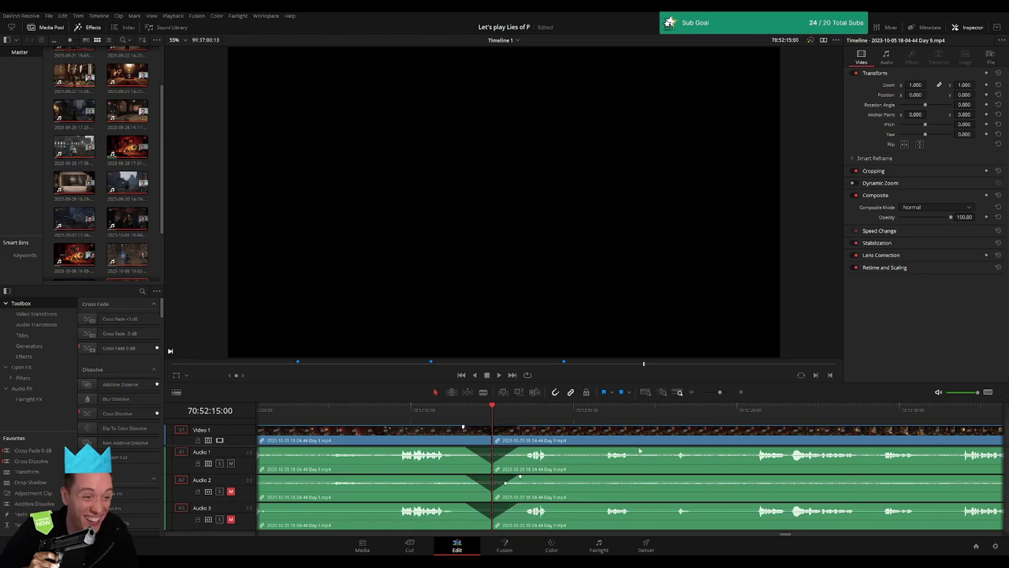
# Move the later clip left to start at the playhead, 72:00:00:00, and play it back
pyautogui.scroll(-3, 658, 415)
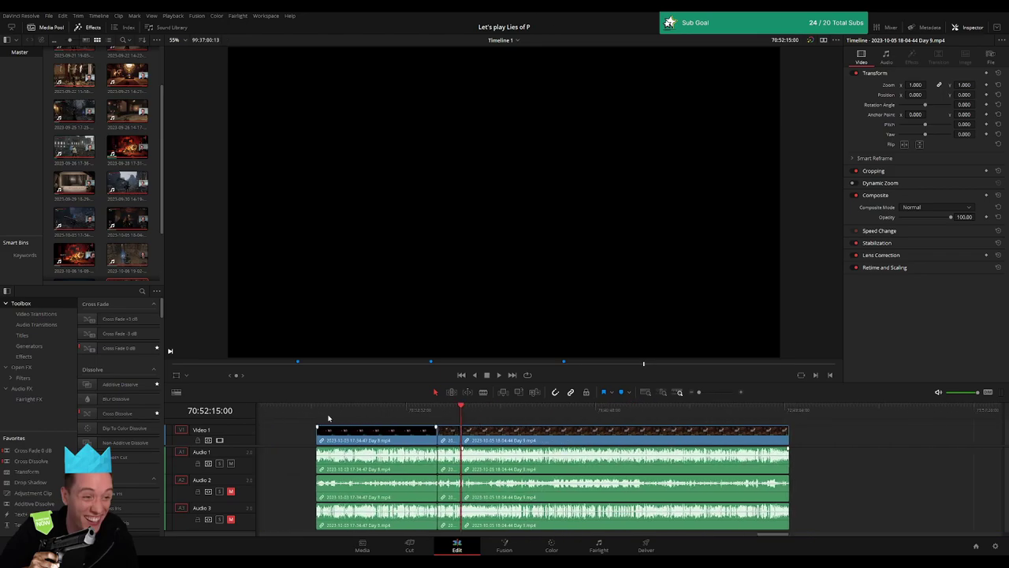
pyautogui.click(462, 411)
pyautogui.hscroll(3, 462, 442)
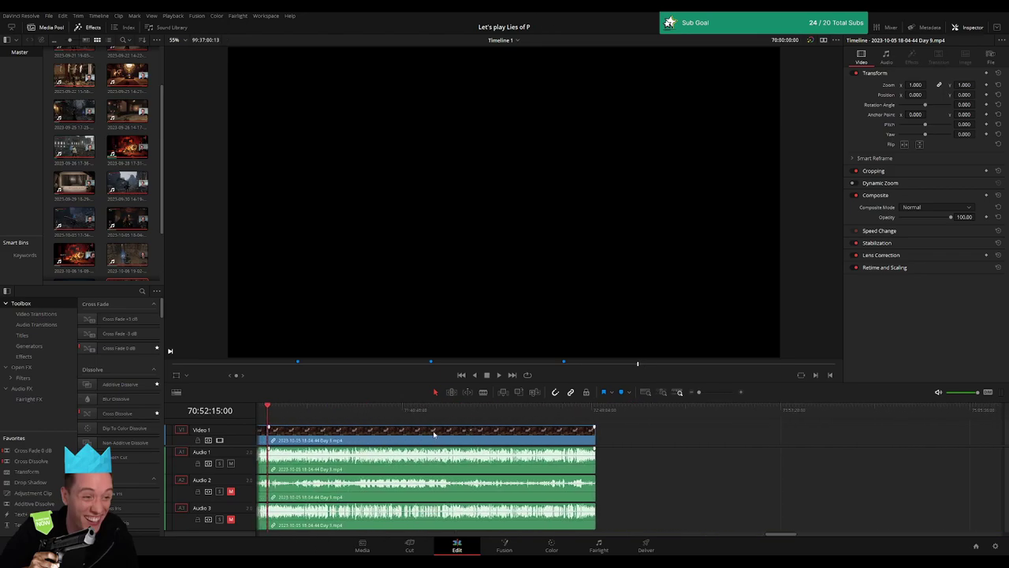
pyautogui.click(466, 446)
pyautogui.click(408, 437)
pyautogui.hscroll(-2, 473, 437)
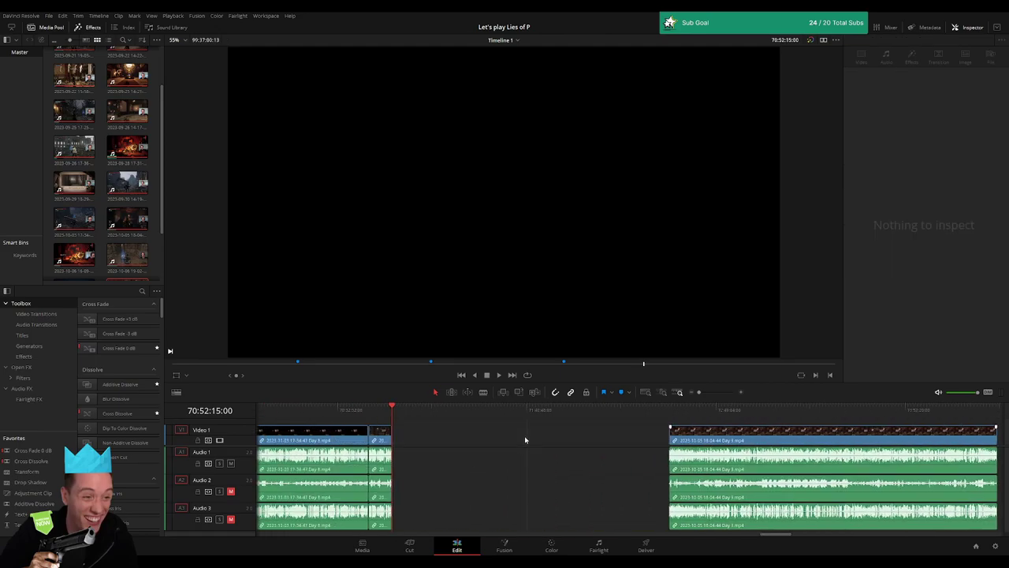
pyautogui.moveTo(399, 415); pyautogui.dragTo(522, 423)
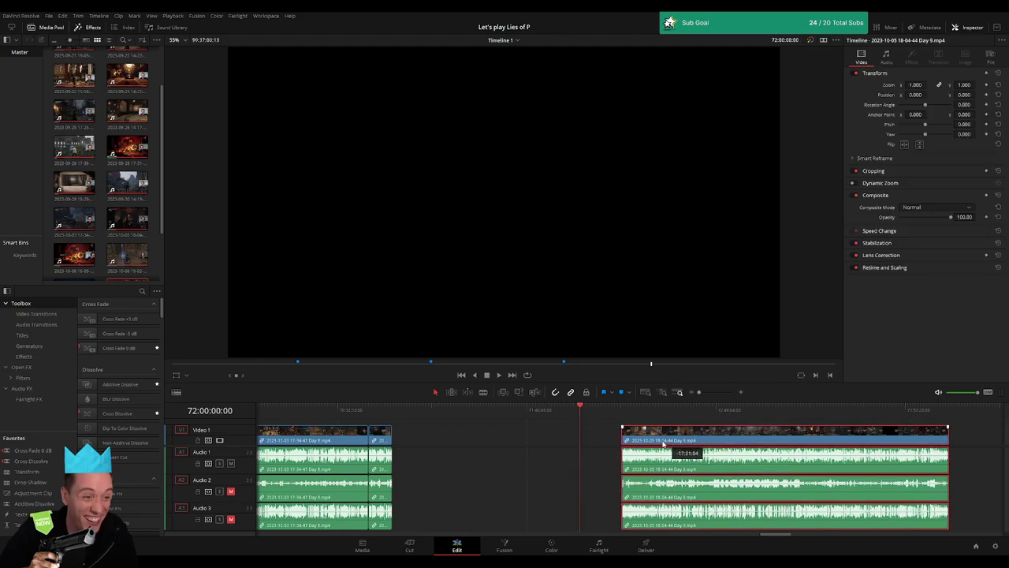
pyautogui.moveTo(672, 436); pyautogui.dragTo(583, 436)
pyautogui.press('space')
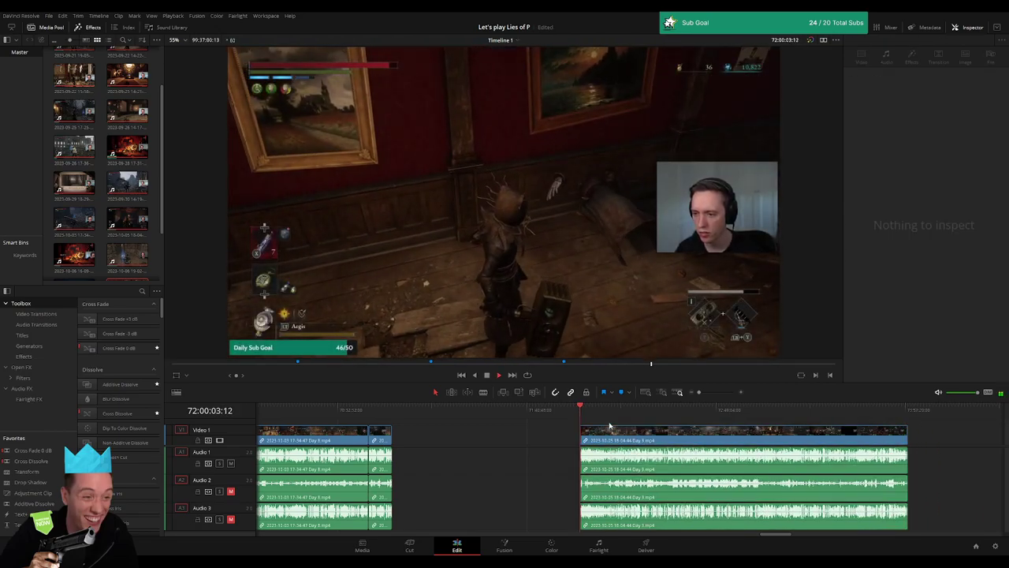
# Scrub and zoom to park the playhead at 72:52:18:00 in the Corrupted Parade Master fight
pyautogui.hscroll(3, 552, 430)
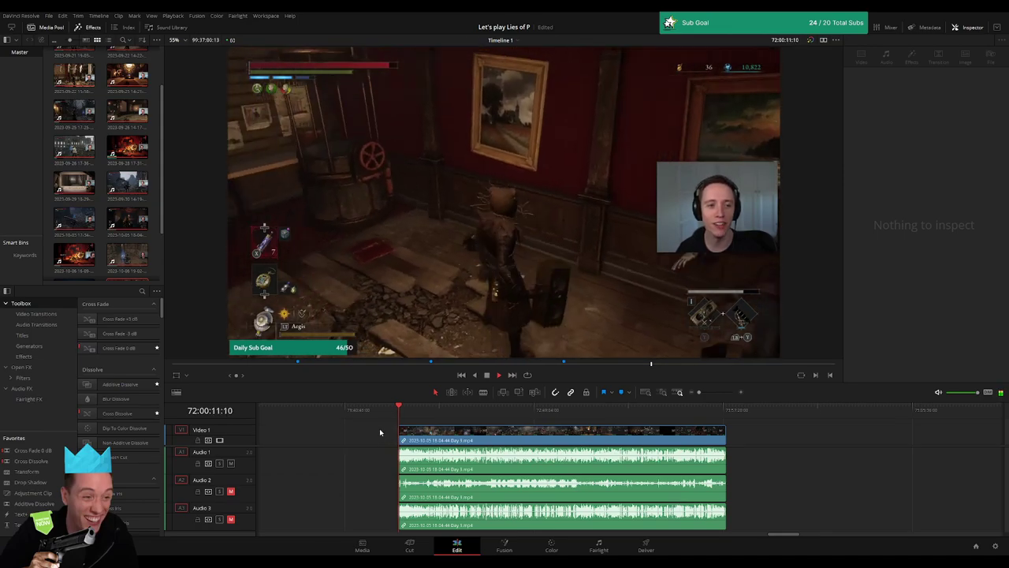
pyautogui.hscroll(3, 497, 434)
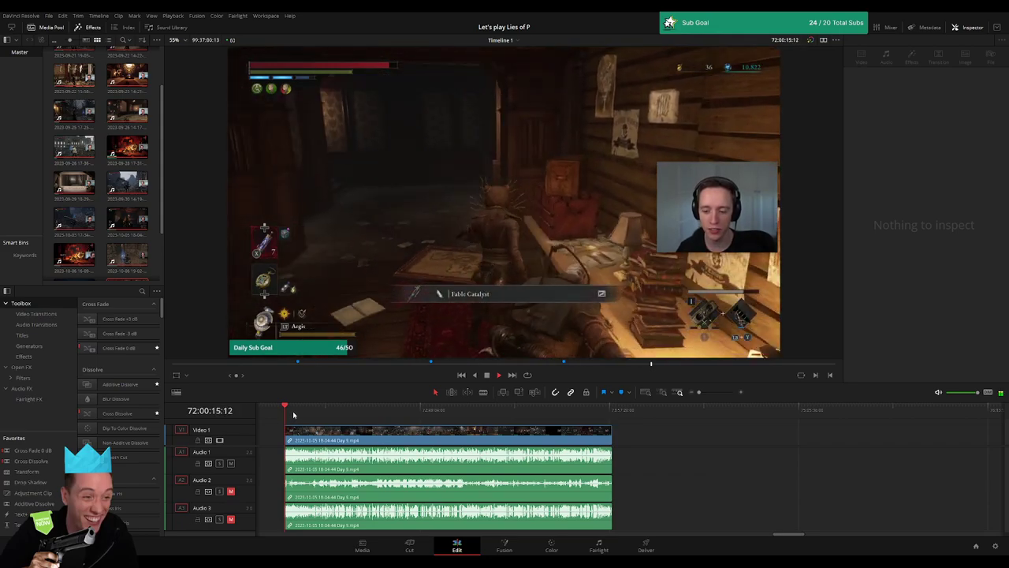
pyautogui.moveTo(292, 414); pyautogui.dragTo(429, 415)
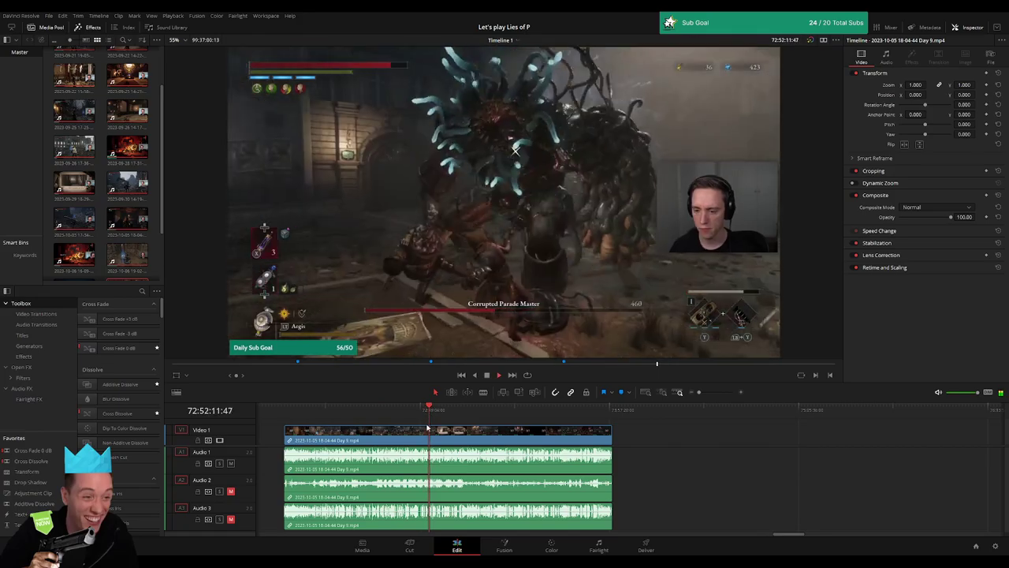
pyautogui.moveTo(698, 392)
pyautogui.mouseDown()
pyautogui.moveTo(722, 394)
pyautogui.moveTo(714, 391)
pyautogui.mouseUp()
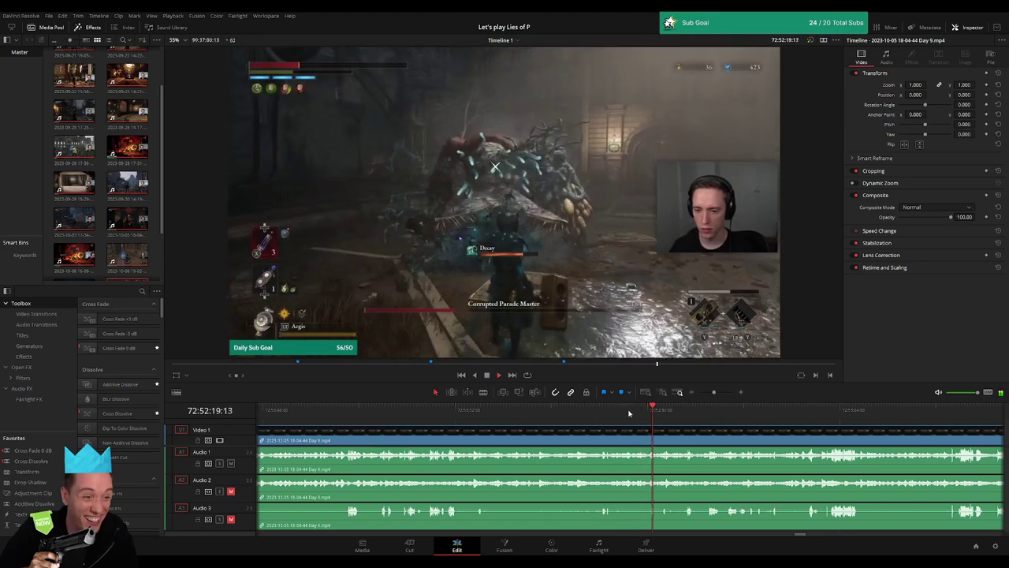
pyautogui.moveTo(714, 392); pyautogui.dragTo(720, 392)
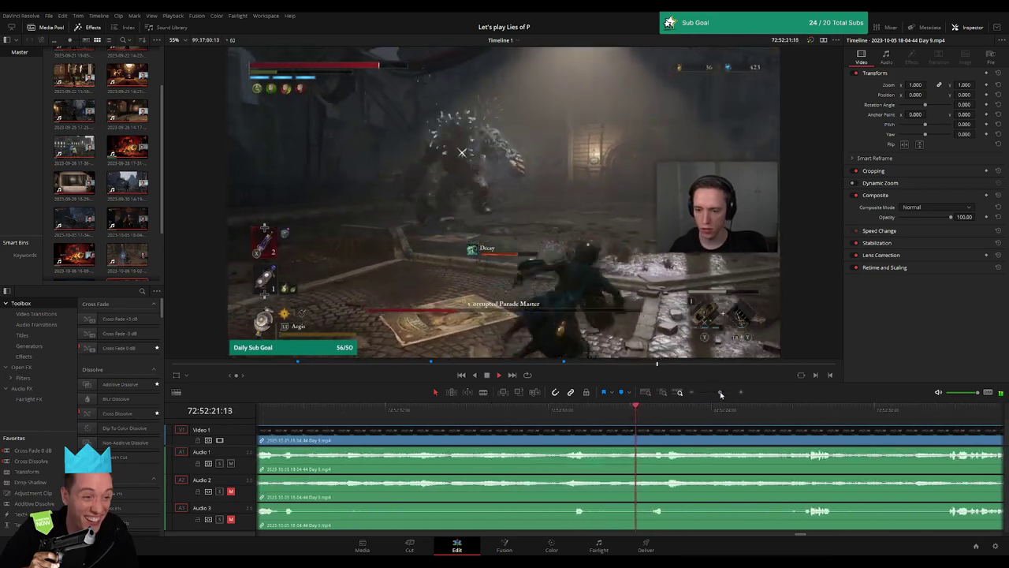
pyautogui.click(569, 412)
pyautogui.click(568, 416)
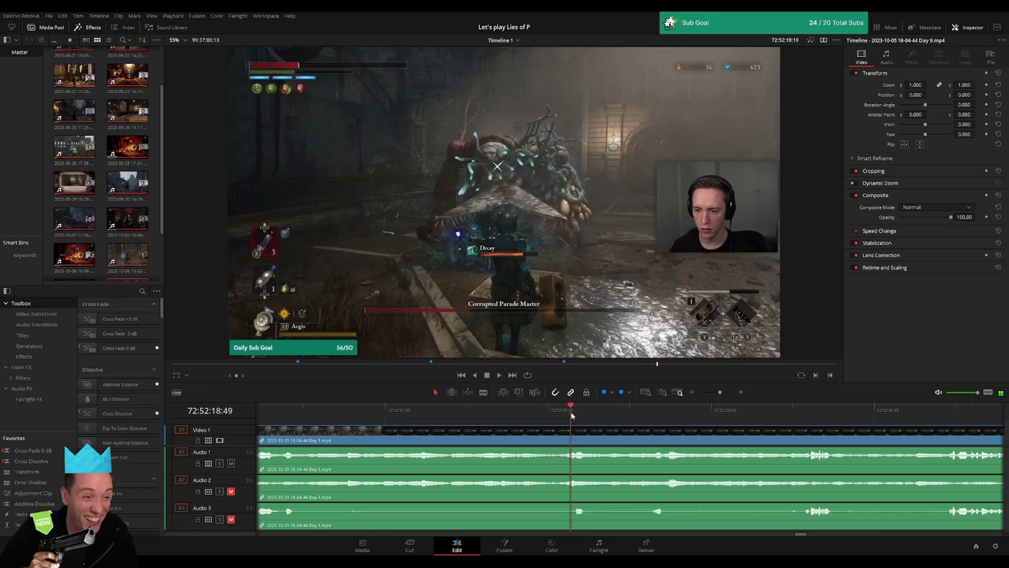
pyautogui.click(554, 416)
pyautogui.click(549, 418)
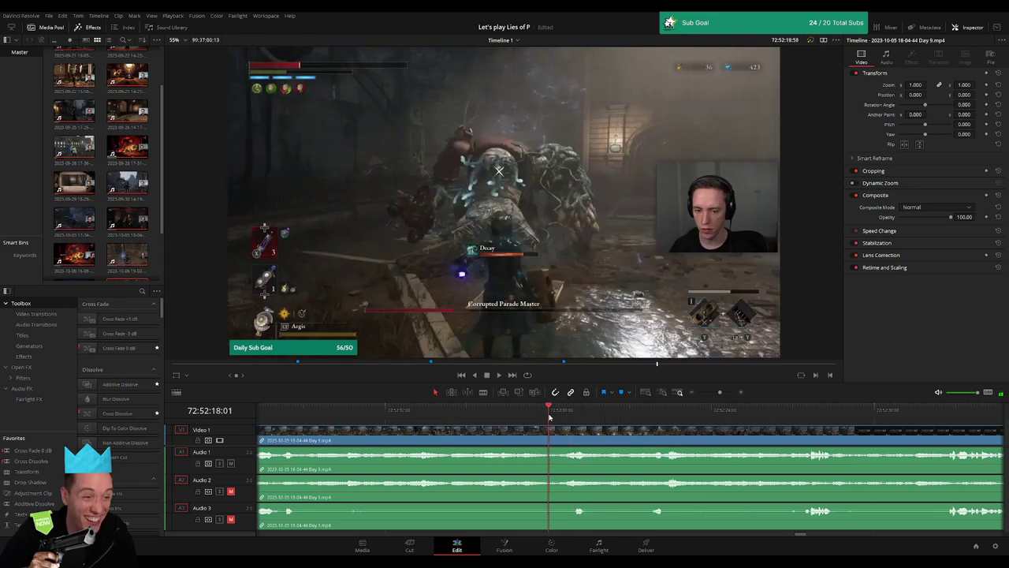
# Cut all tracks at 72:52:18:00 and add one-second audio fades on Audio 1–3
pyautogui.click(551, 436)
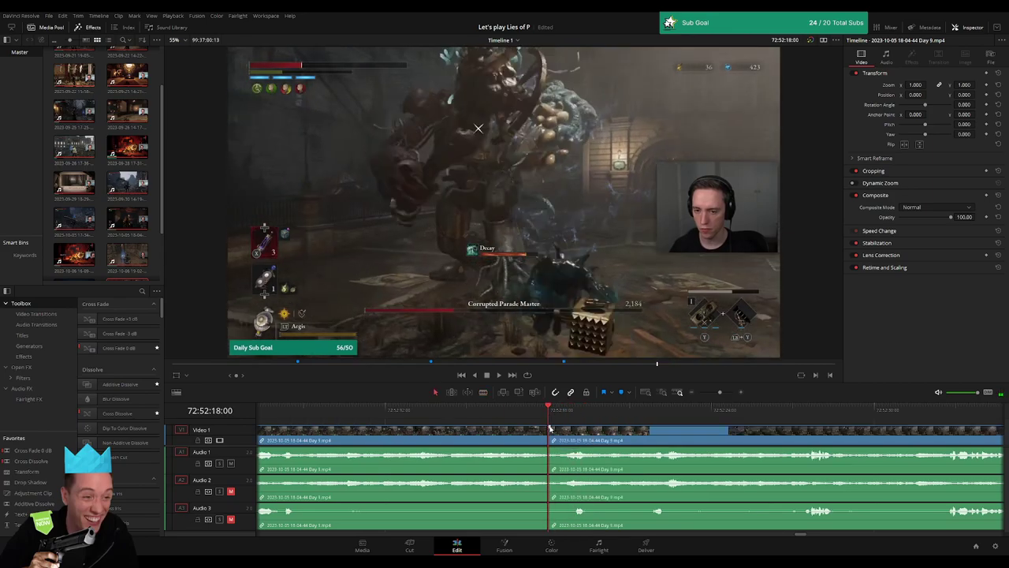
pyautogui.press('a')
pyautogui.moveTo(552, 436)
pyautogui.mouseDown()
pyautogui.moveTo(574, 428)
pyautogui.moveTo(545, 426)
pyautogui.mouseUp()
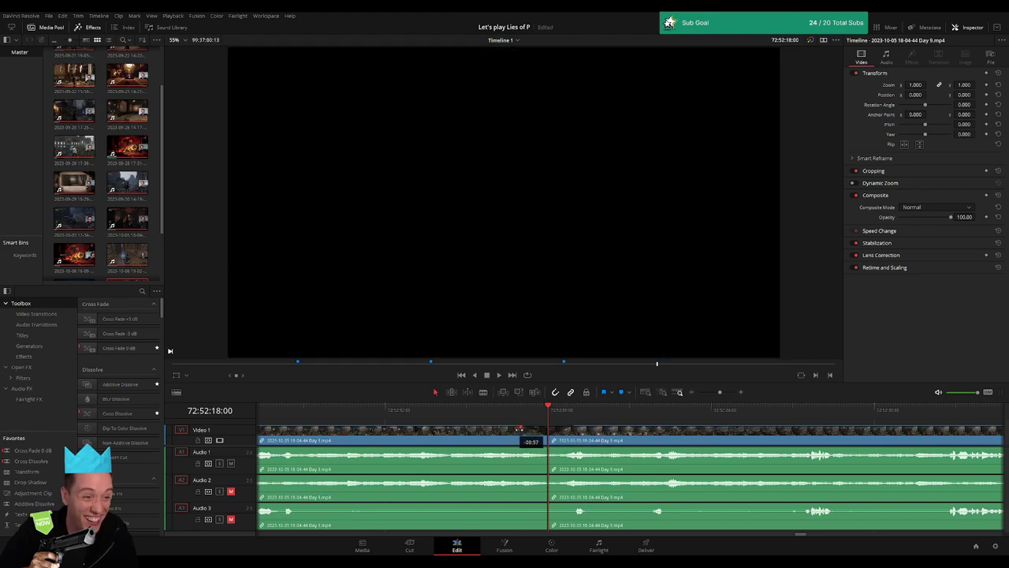
pyautogui.moveTo(543, 448); pyautogui.dragTo(519, 450)
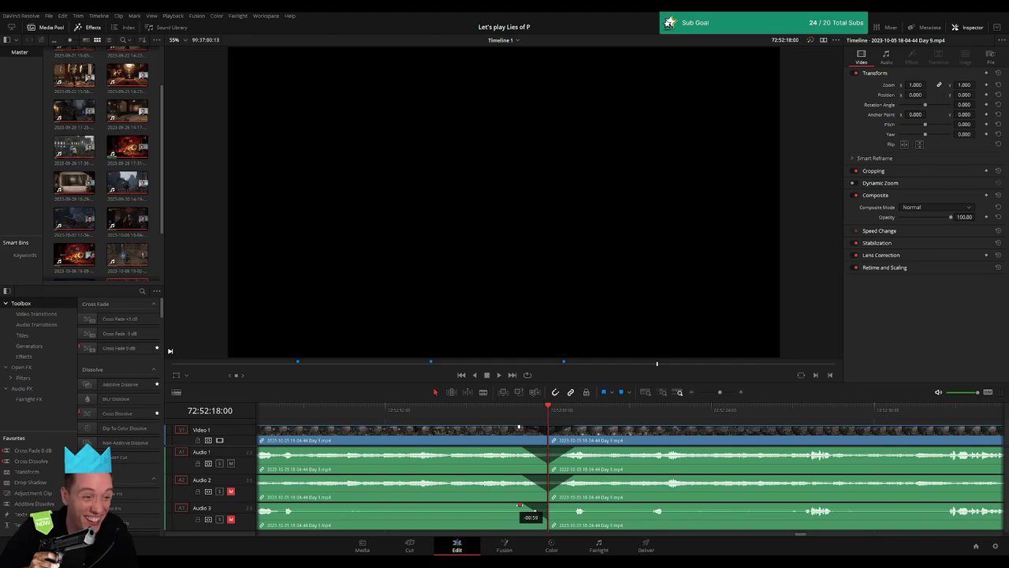
pyautogui.moveTo(554, 504); pyautogui.dragTo(577, 505)
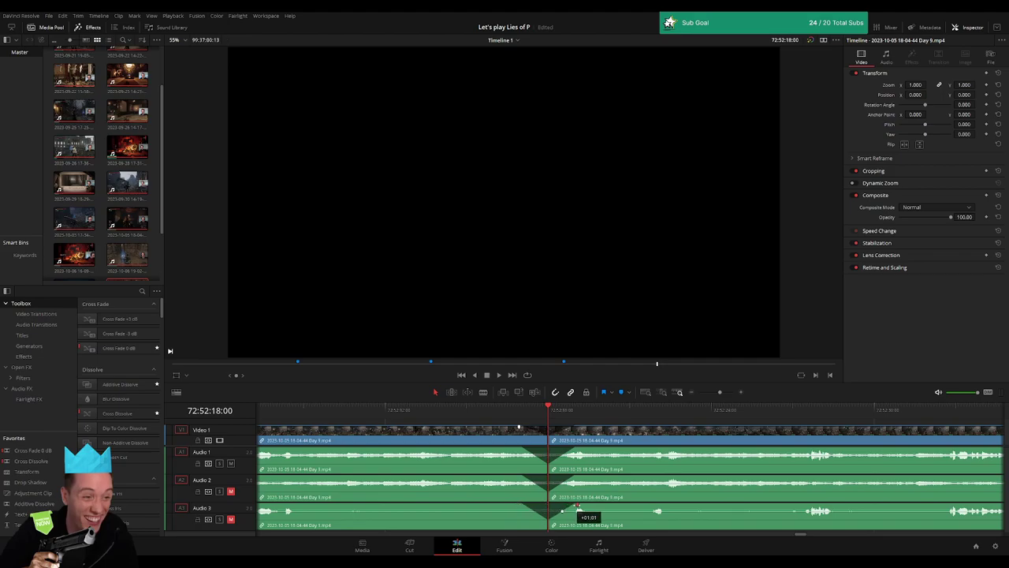
# Delete the unwanted clip at the 72:52:18 cut, leaving a gap
pyautogui.moveTo(719, 392); pyautogui.dragTo(699, 392)
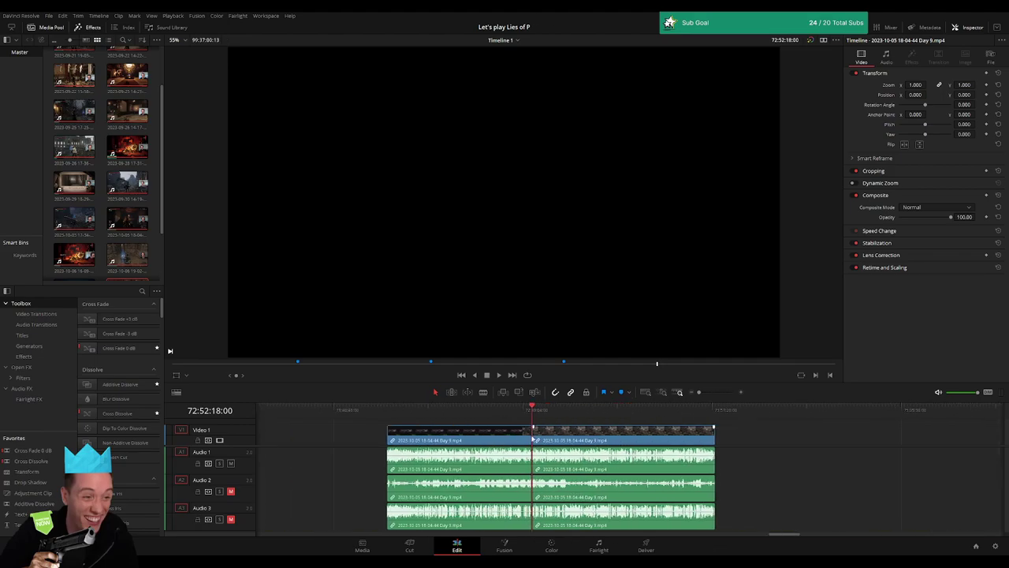
pyautogui.click(498, 410)
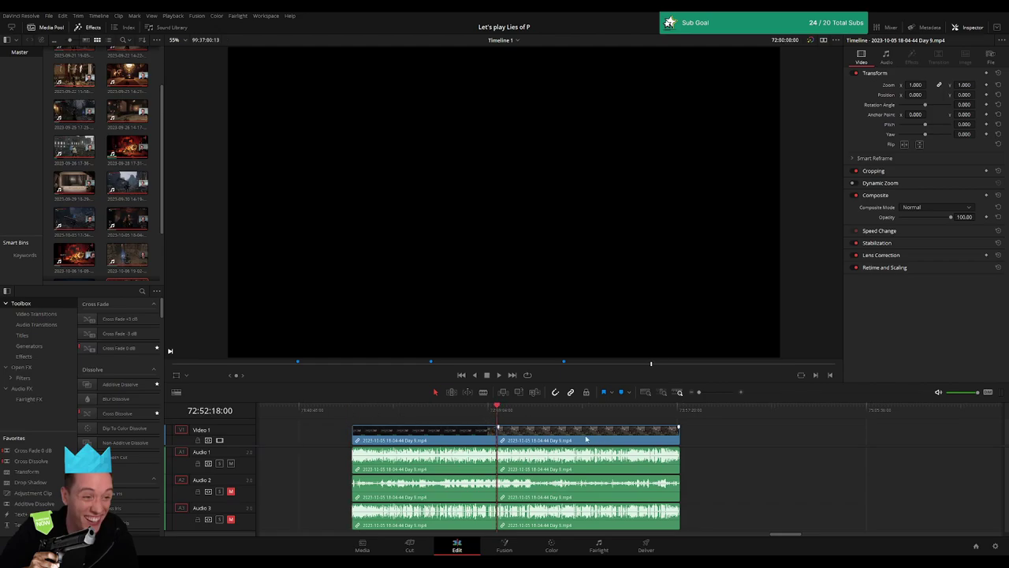
pyautogui.press('Up')
pyautogui.click(429, 442)
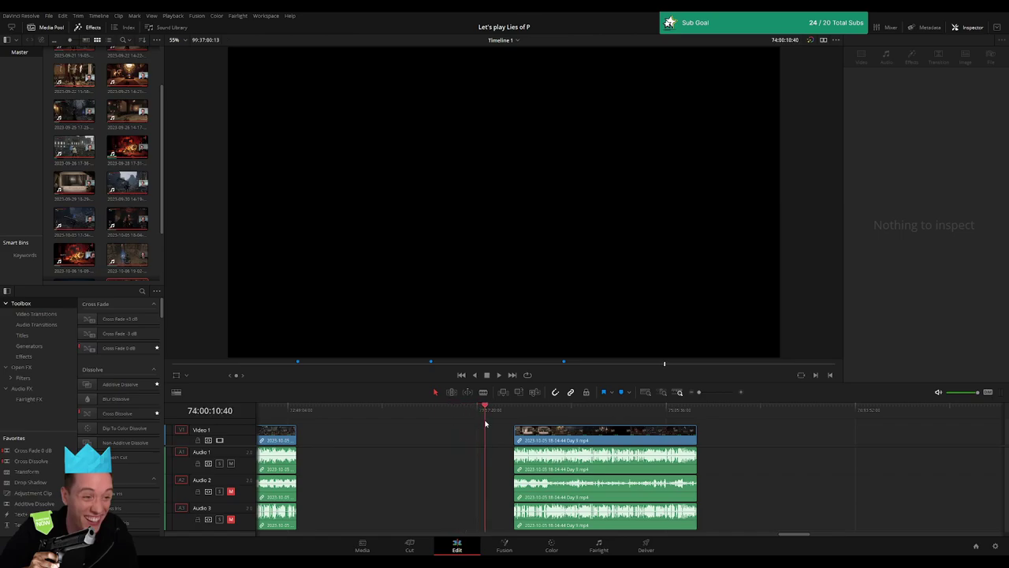
pyautogui.scroll(2, 688, 401)
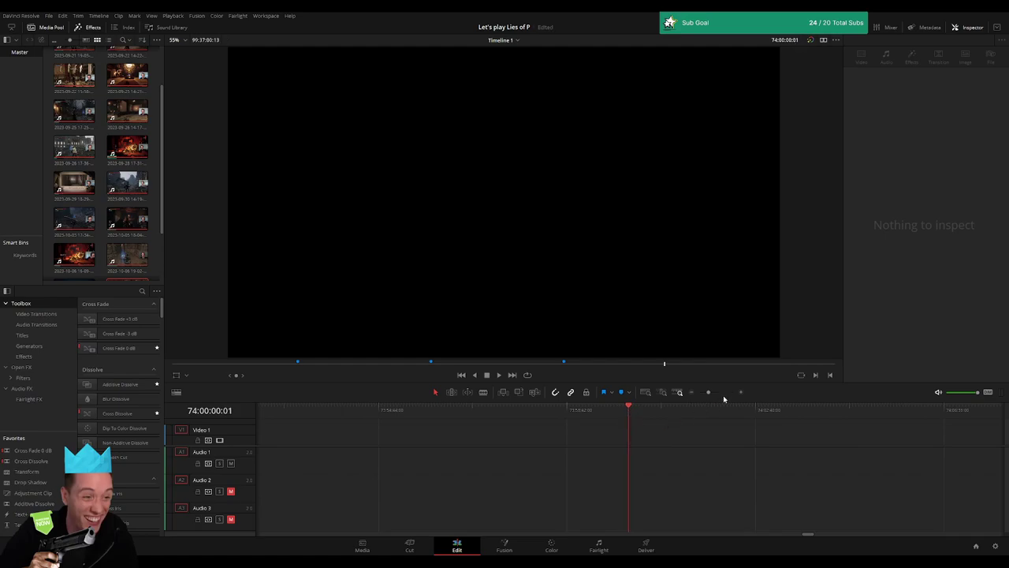
# Slide the later Day 9 clip to start at 74:00:00:00, then select it and jump there
pyautogui.scroll(-2, 724, 398)
pyautogui.moveTo(484, 436); pyautogui.dragTo(462, 436)
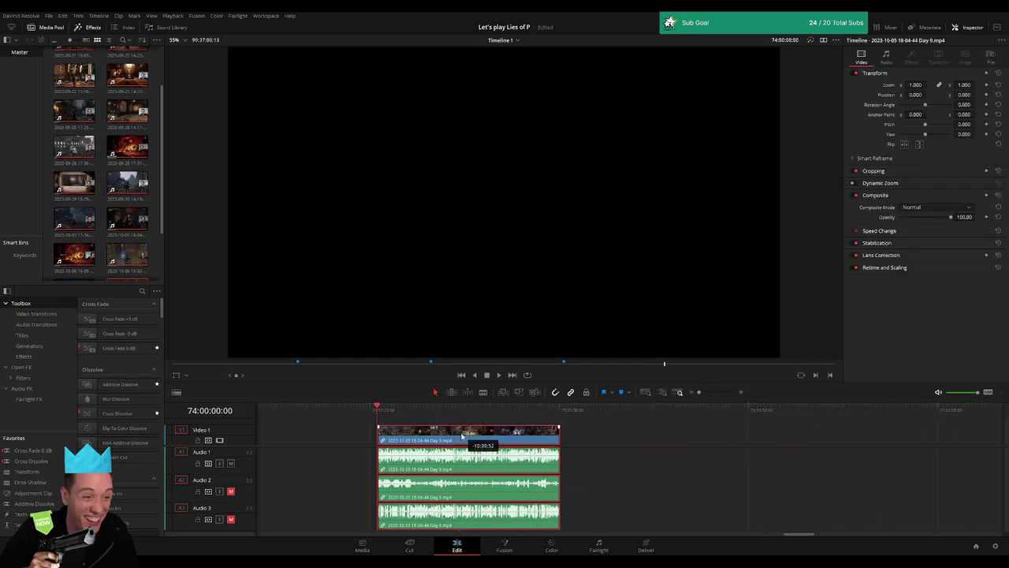
pyautogui.press('space')
pyautogui.click(623, 440)
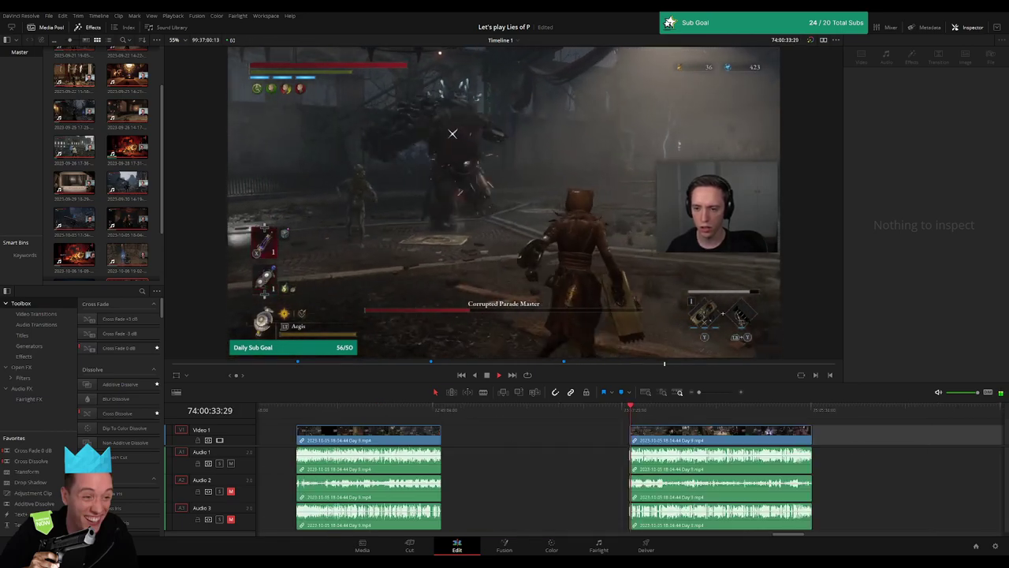
pyautogui.click(476, 440)
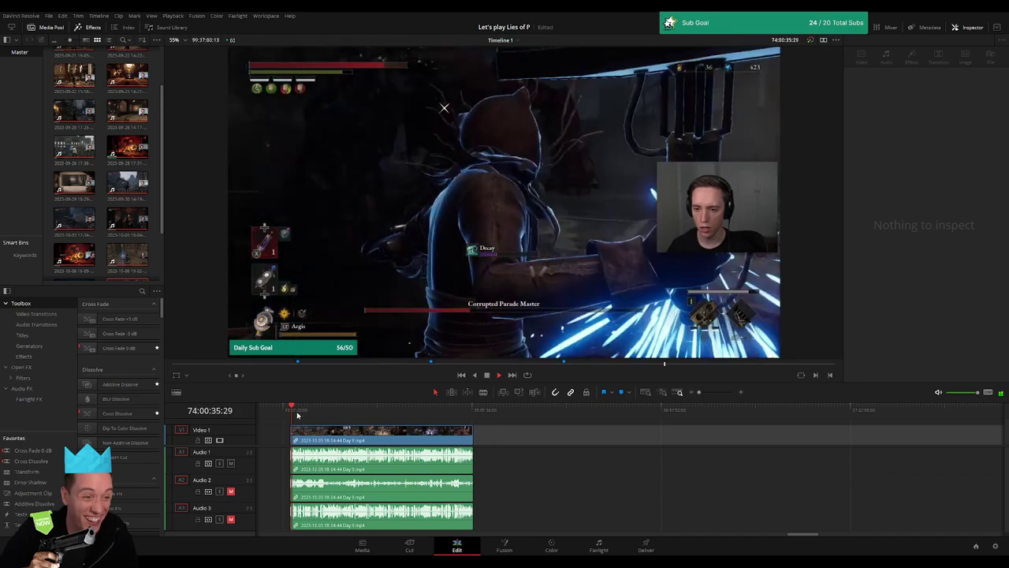
pyautogui.click(356, 414)
# Scrub and play the later Day 9 footage to find where the weapon menu opens
pyautogui.moveTo(356, 414); pyautogui.dragTo(436, 418)
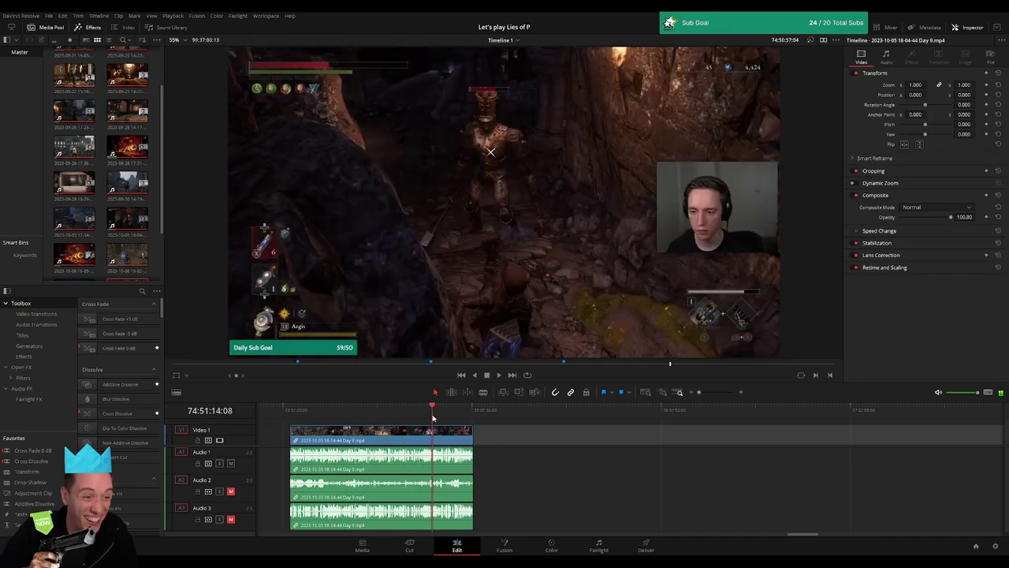
pyautogui.press('space')
pyautogui.moveTo(698, 392); pyautogui.dragTo(717, 392)
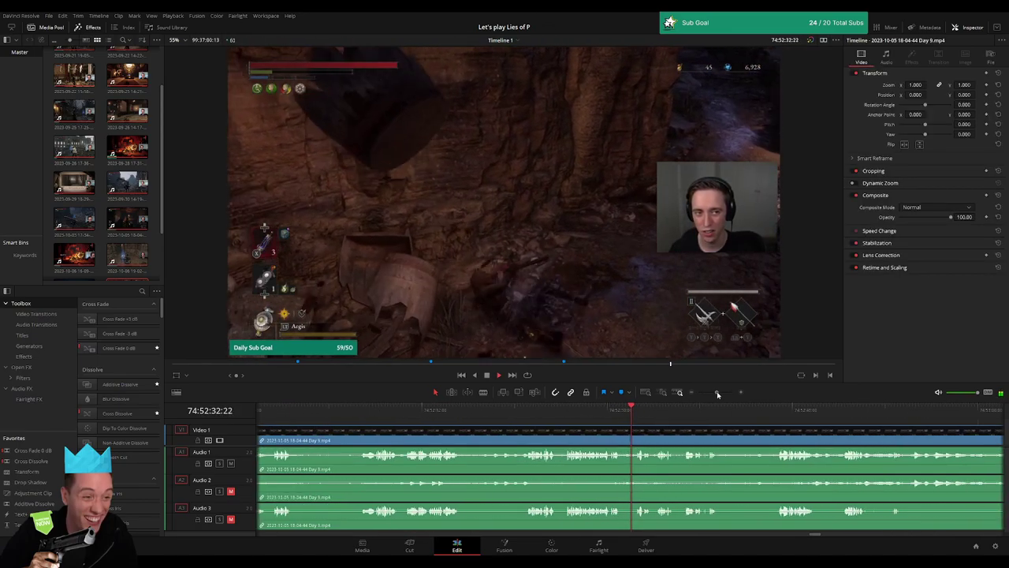
pyautogui.click(476, 411)
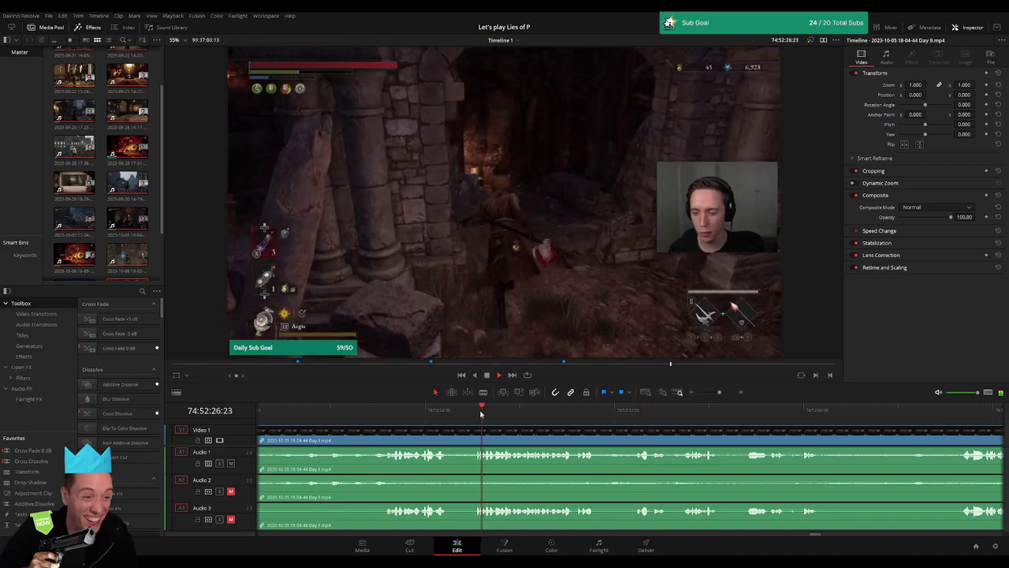
pyautogui.click(389, 413)
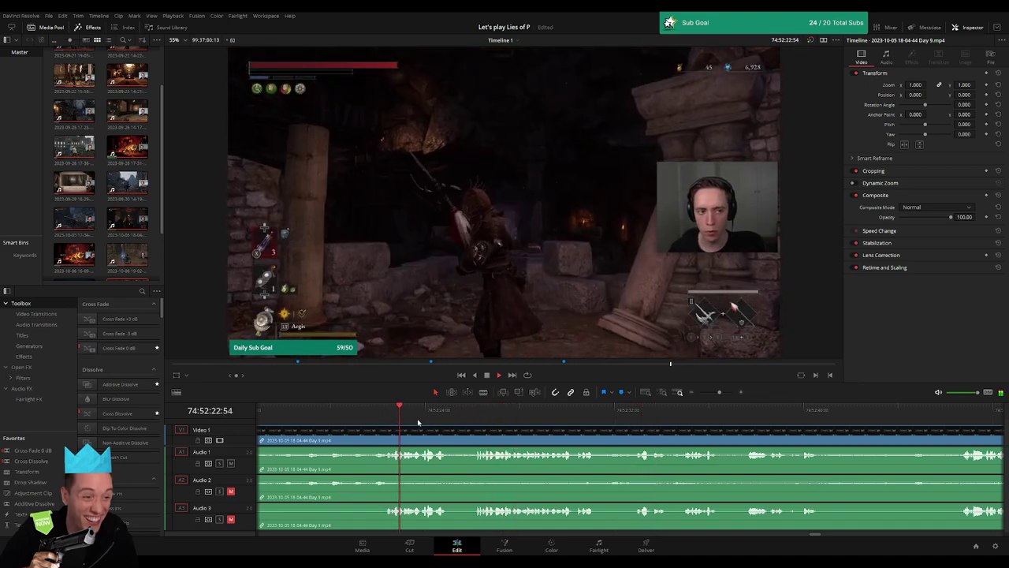
pyautogui.hscroll(-3, 388, 440)
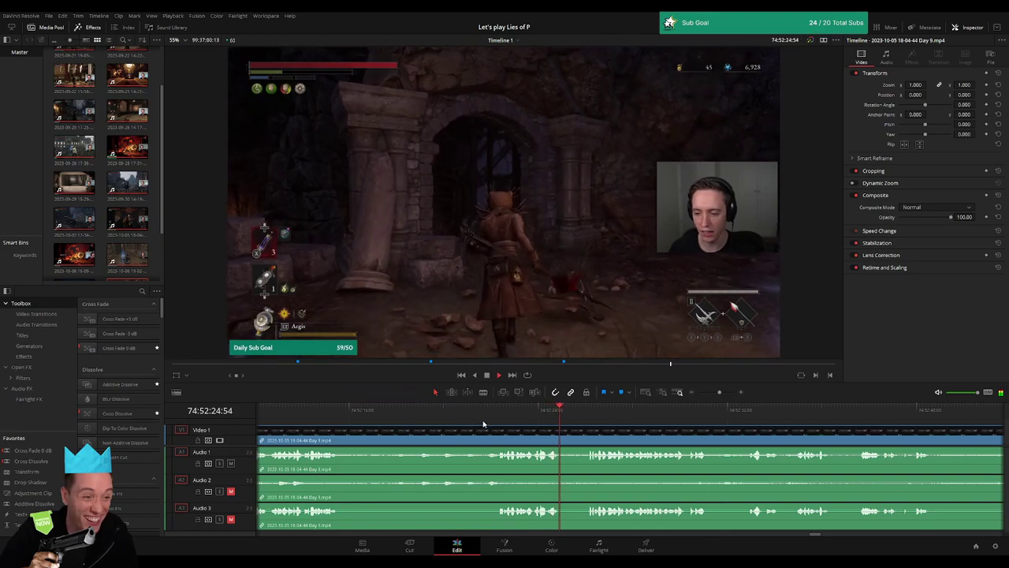
pyautogui.click(454, 412)
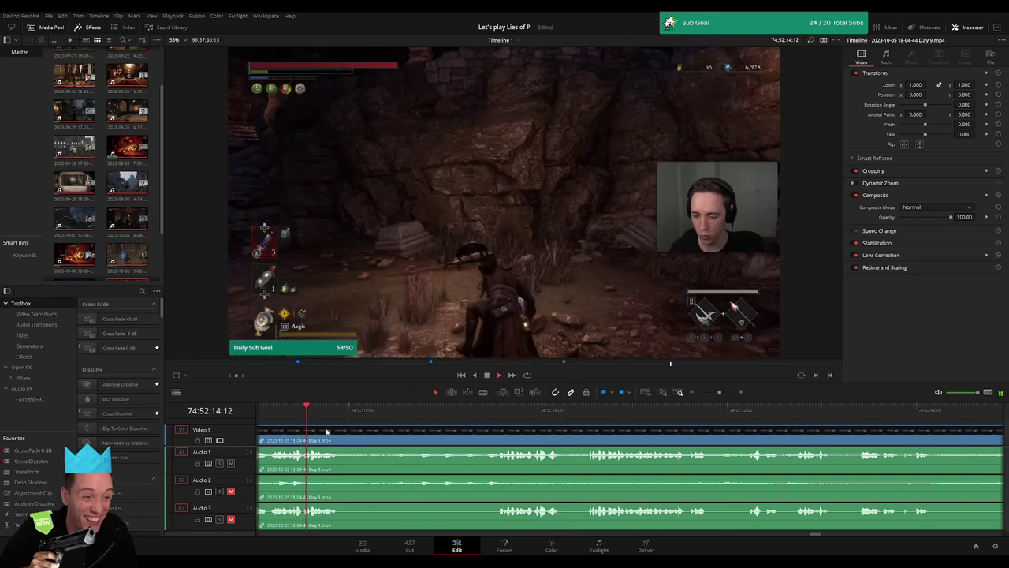
pyautogui.click(416, 412)
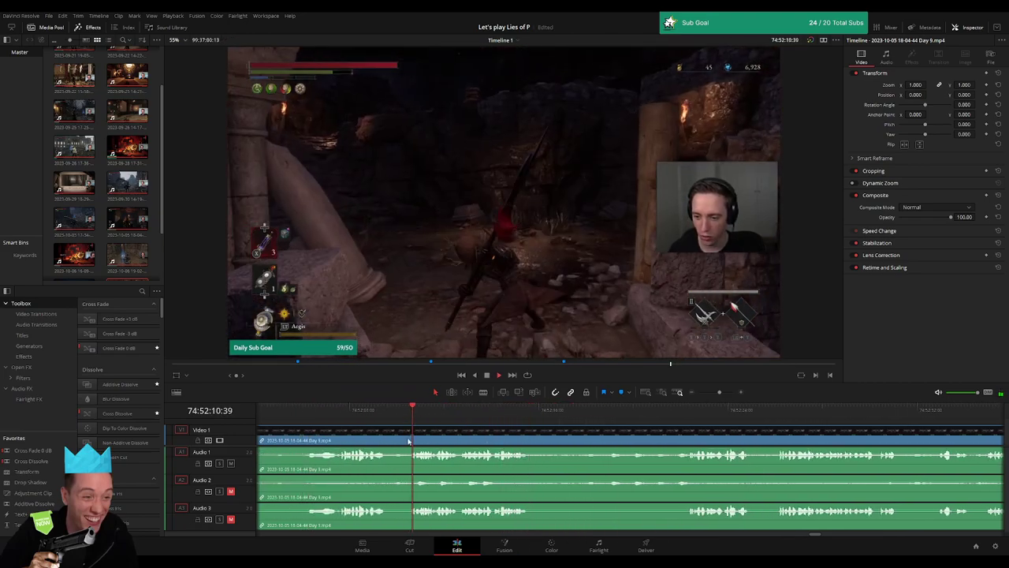
pyautogui.click(444, 430)
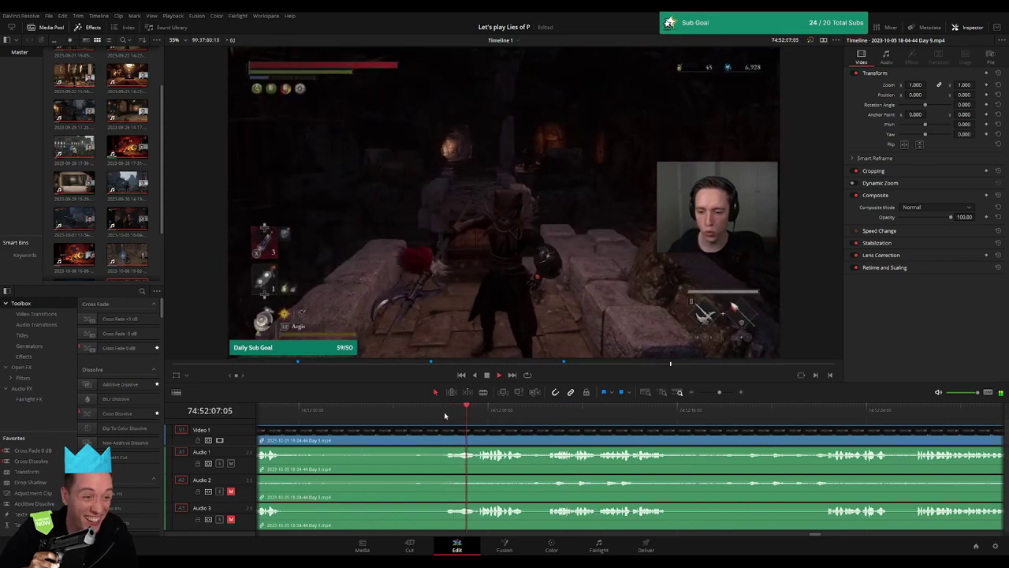
pyautogui.click(445, 415)
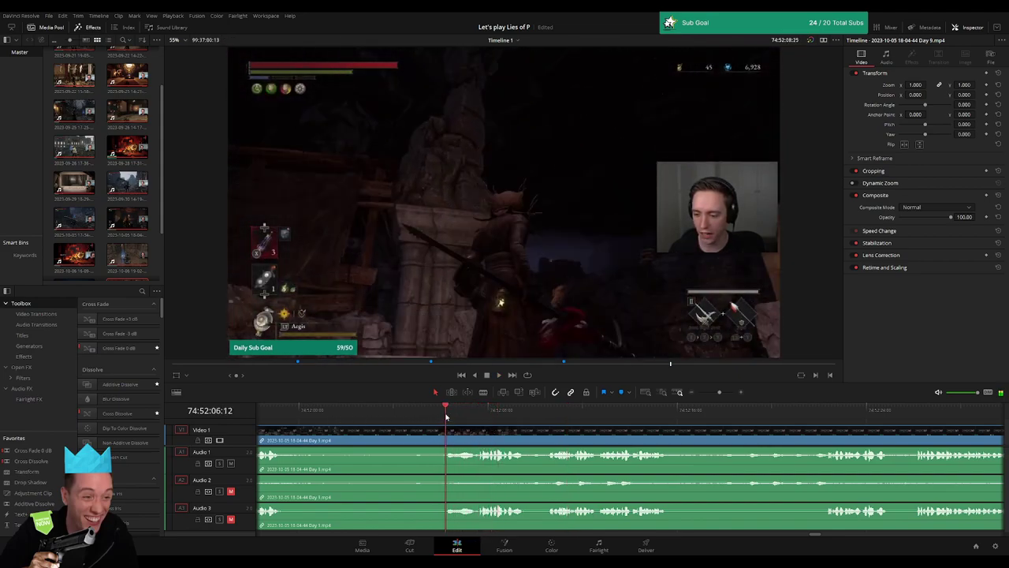
pyautogui.moveTo(445, 417); pyautogui.dragTo(418, 416)
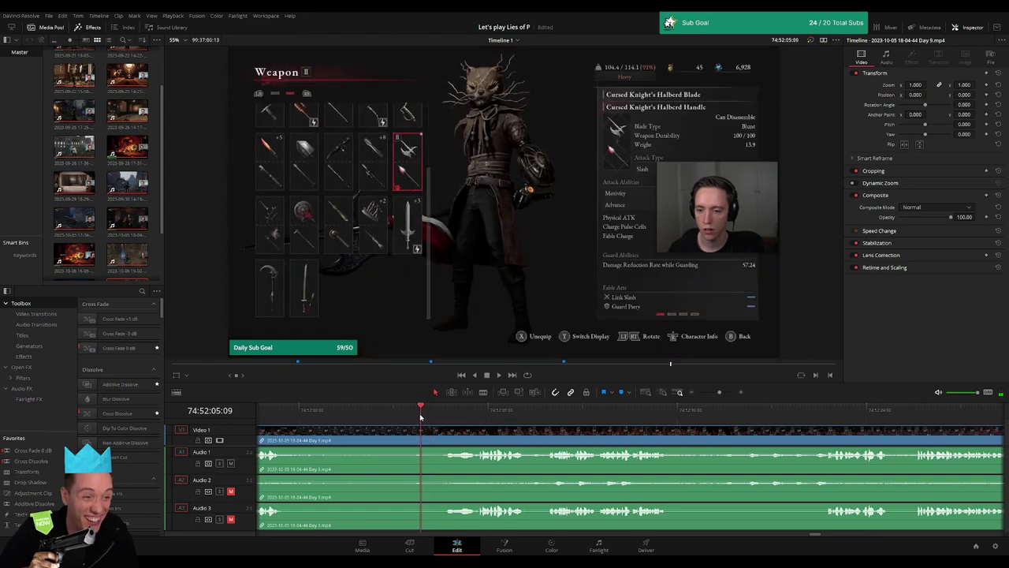
# Blade all tracks at 74:52:05 and fade Audio 1 and 2 into the cut
pyautogui.click(420, 432)
pyautogui.press('a')
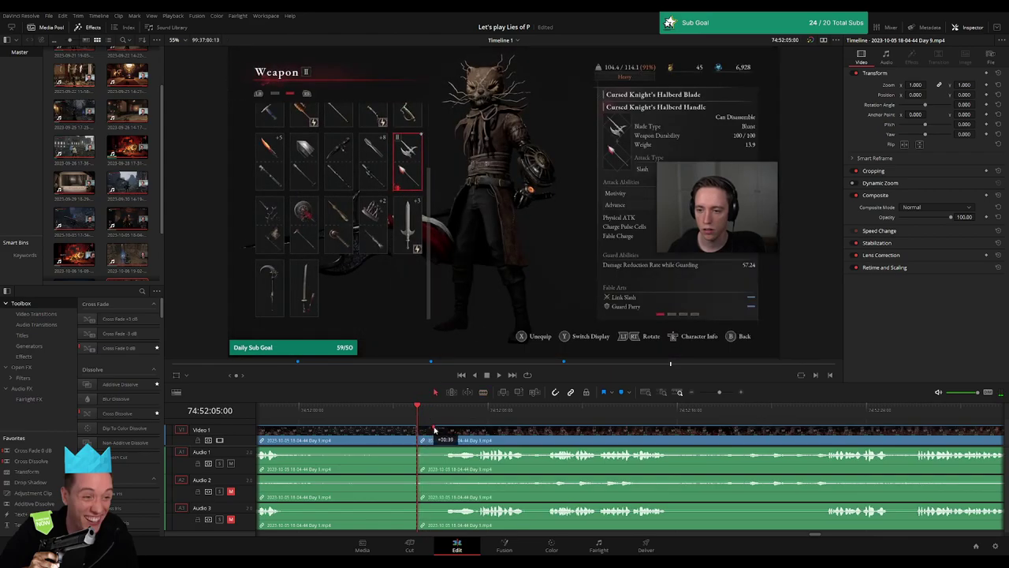
pyautogui.moveTo(442, 430); pyautogui.dragTo(391, 426)
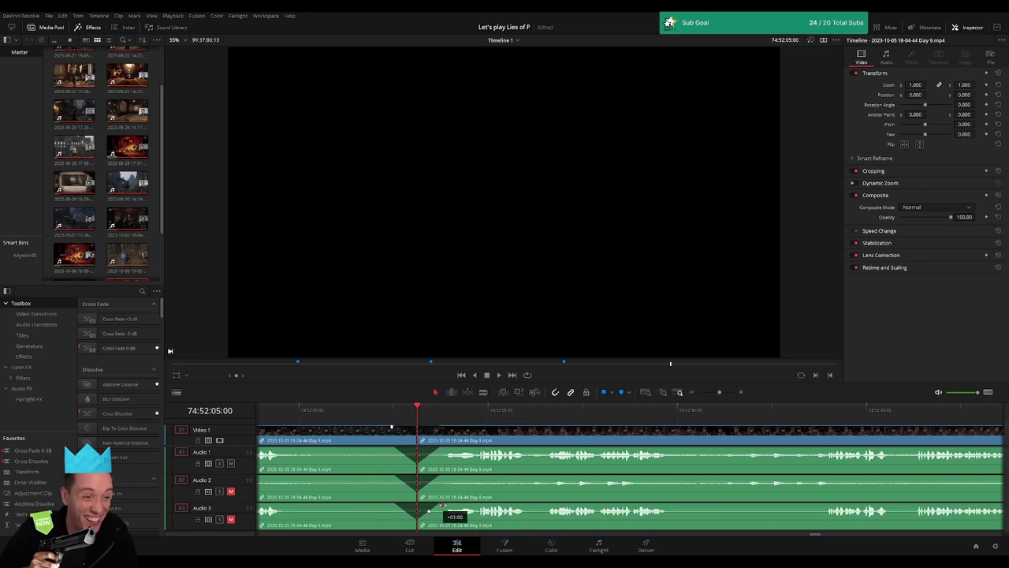
# Drag the Day 10 clip left to follow the Day 9 clip directly, around 76:00:00
pyautogui.scroll(-2, 701, 424)
pyautogui.scroll(-3, 540, 444)
pyautogui.scroll(-1, 374, 428)
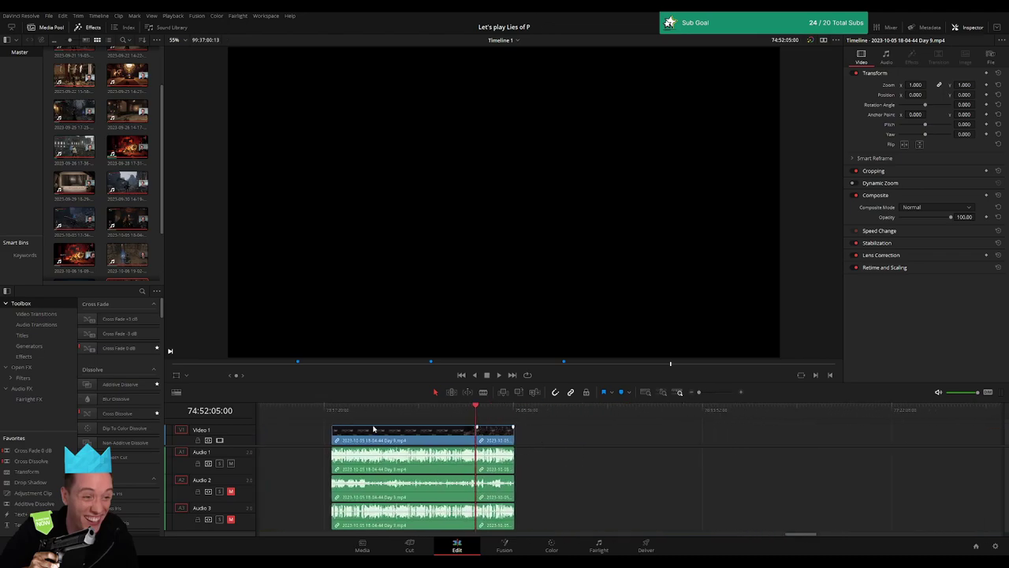
pyautogui.click(476, 410)
pyautogui.hscroll(3, 475, 417)
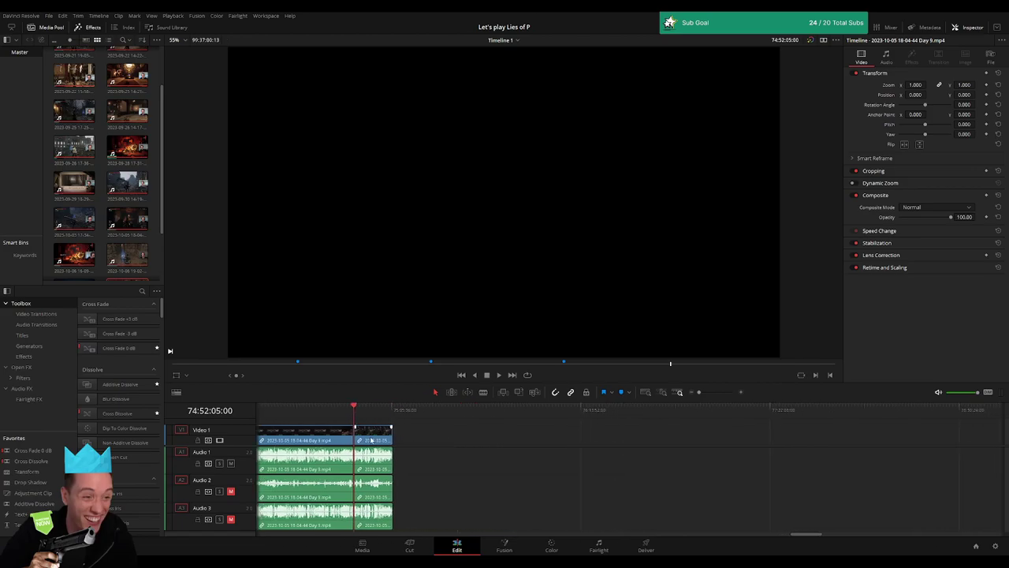
pyautogui.moveTo(372, 441); pyautogui.dragTo(638, 442)
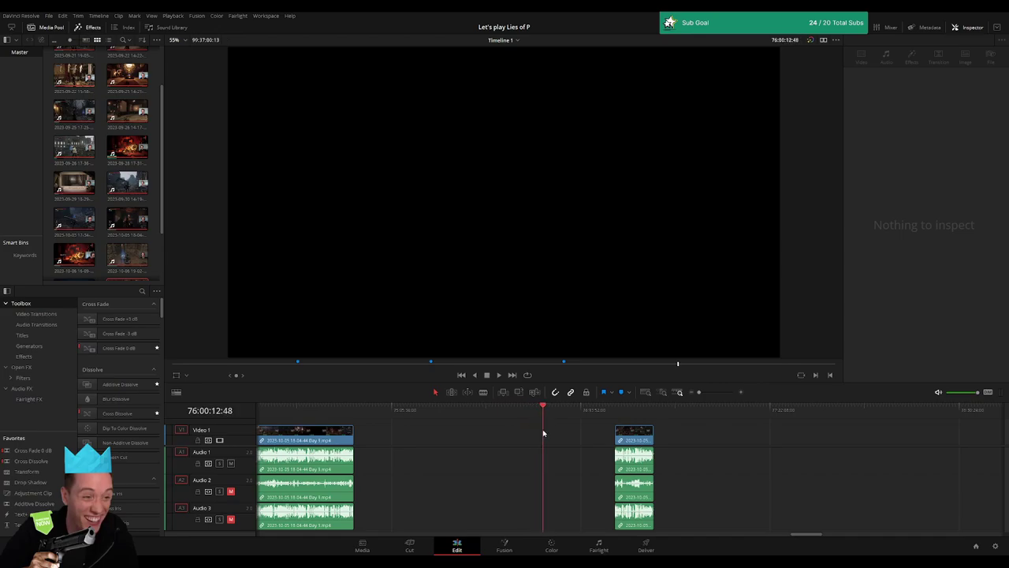
pyautogui.click(710, 394)
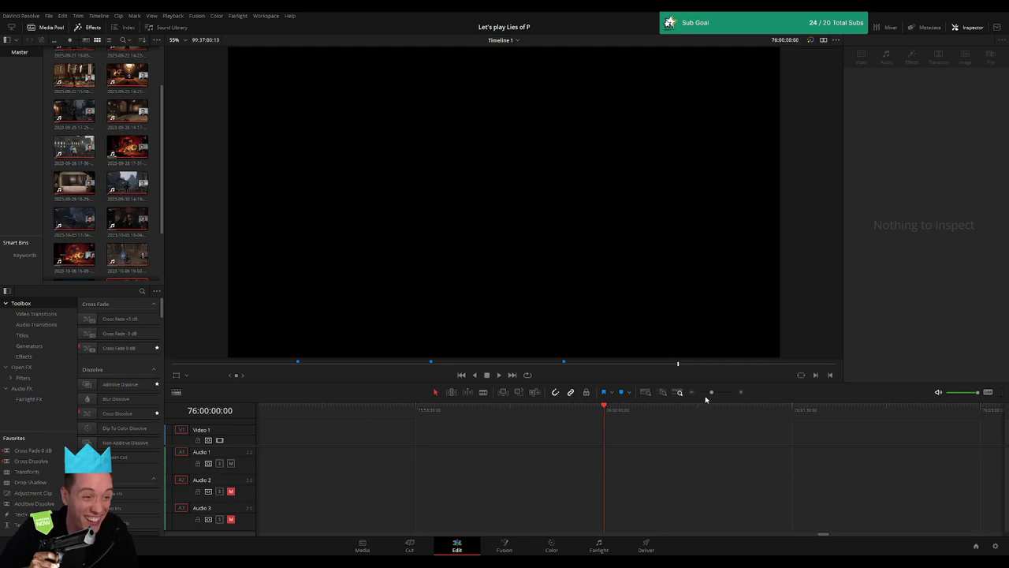
pyautogui.moveTo(711, 392); pyautogui.dragTo(699, 391)
pyautogui.moveTo(526, 440); pyautogui.dragTo(455, 439)
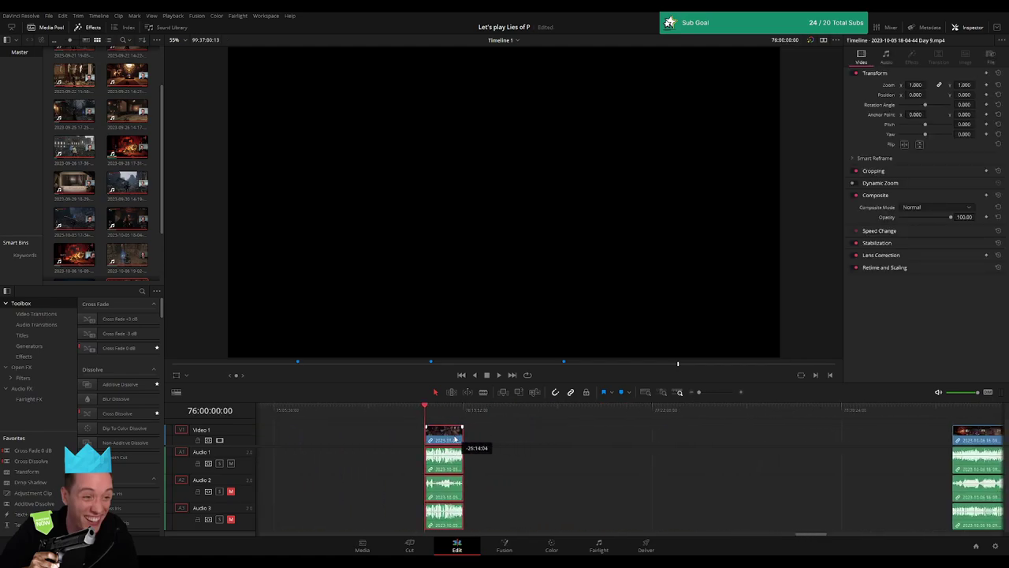
pyautogui.moveTo(987, 439); pyautogui.dragTo(499, 439)
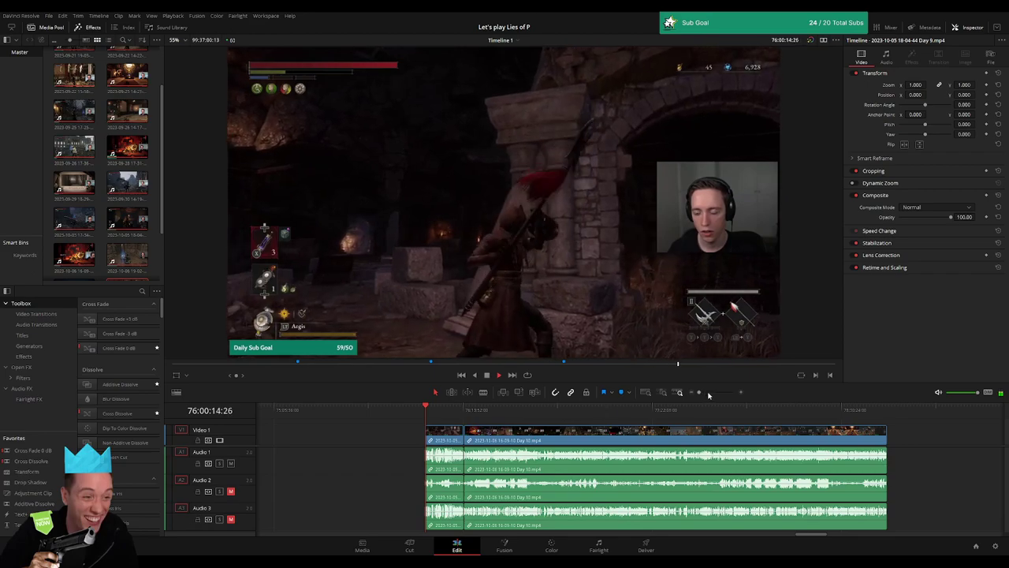
# Trim the Day 10 clip's start edge to the 'Press any button.' title screen
pyautogui.moveTo(697, 392)
pyautogui.mouseDown()
pyautogui.moveTo(711, 394)
pyautogui.moveTo(699, 392)
pyautogui.mouseUp()
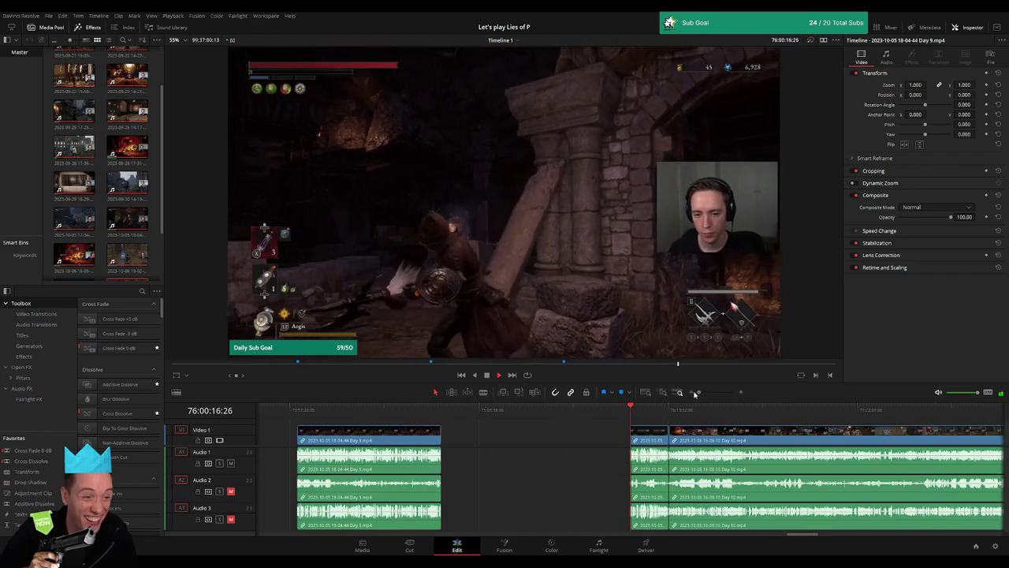
pyautogui.hscroll(3, 548, 441)
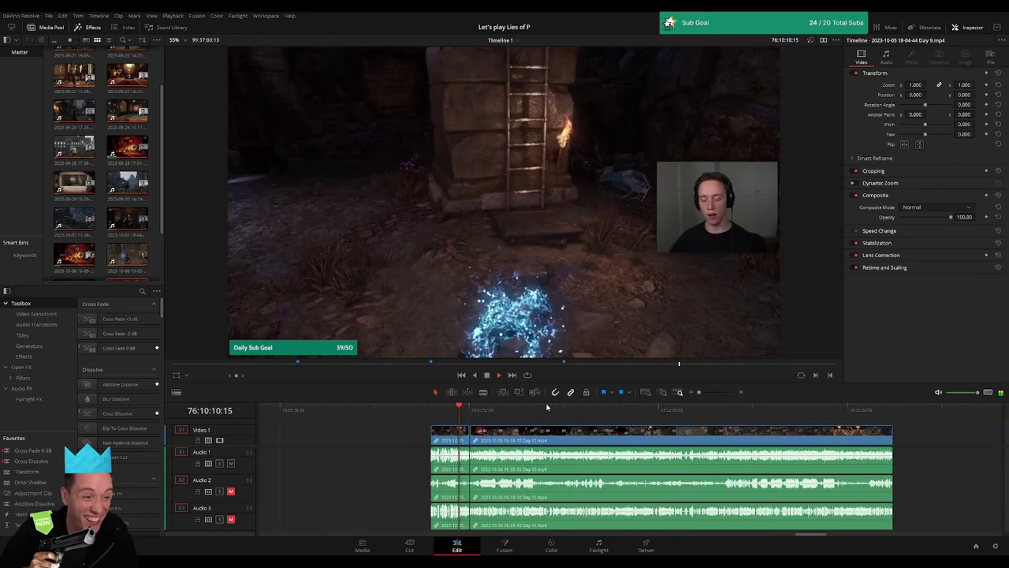
pyautogui.moveTo(701, 396); pyautogui.dragTo(713, 396)
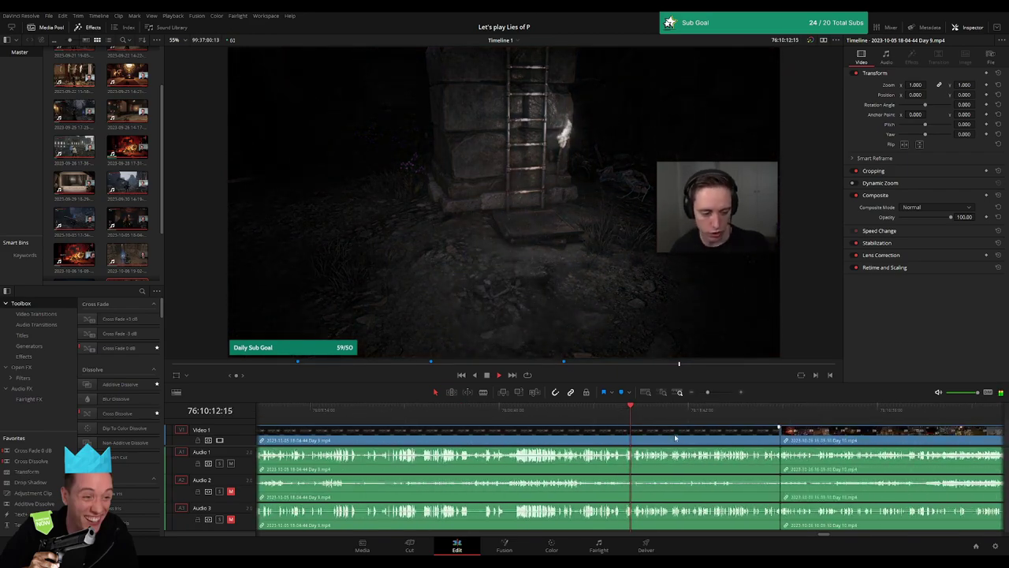
pyautogui.click(520, 410)
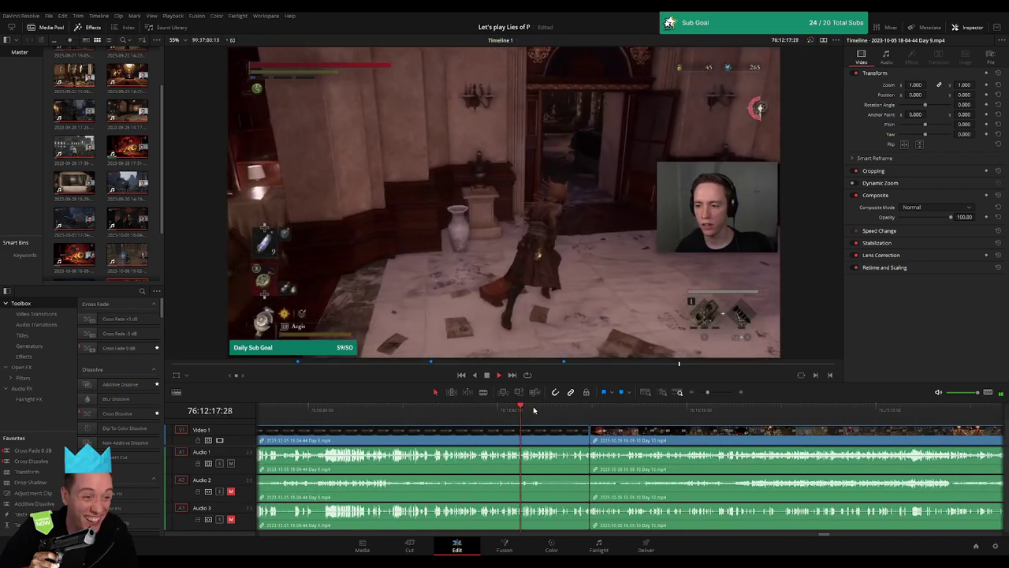
pyautogui.moveTo(522, 410); pyautogui.dragTo(640, 410)
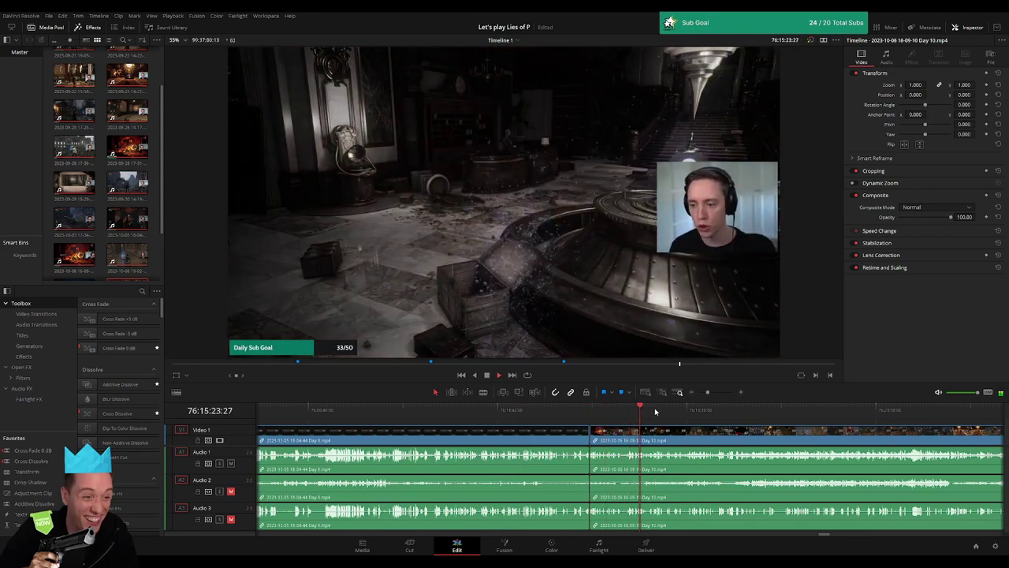
pyautogui.click(597, 411)
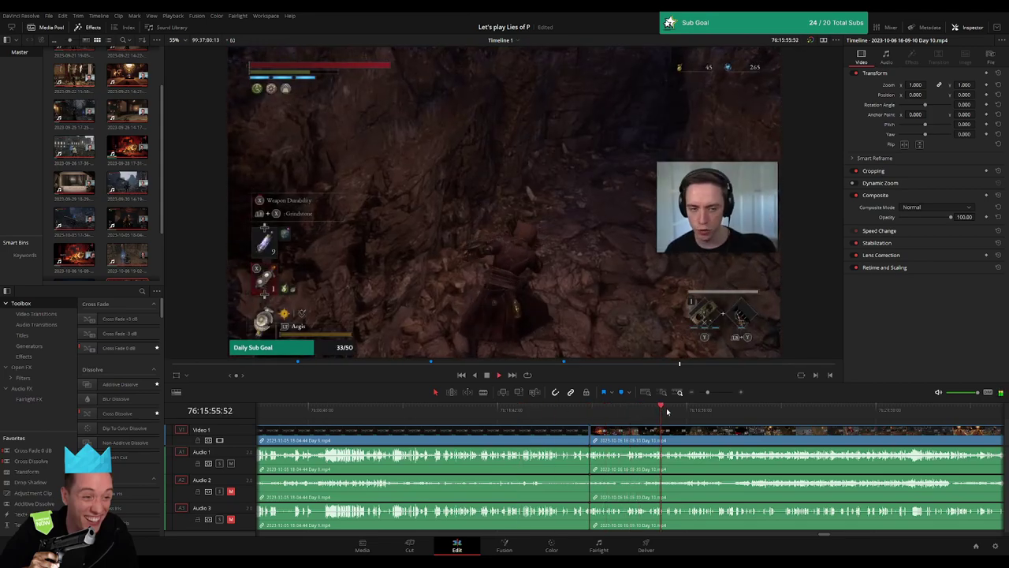
pyautogui.click(593, 411)
pyautogui.hotkey('ctrl', '=')
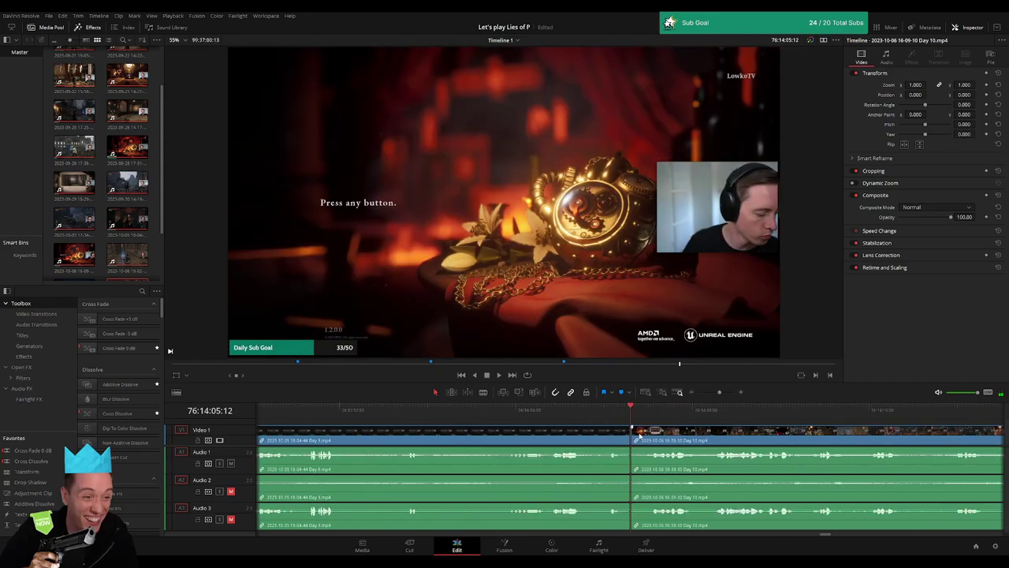
pyautogui.moveTo(630, 432); pyautogui.dragTo(620, 432)
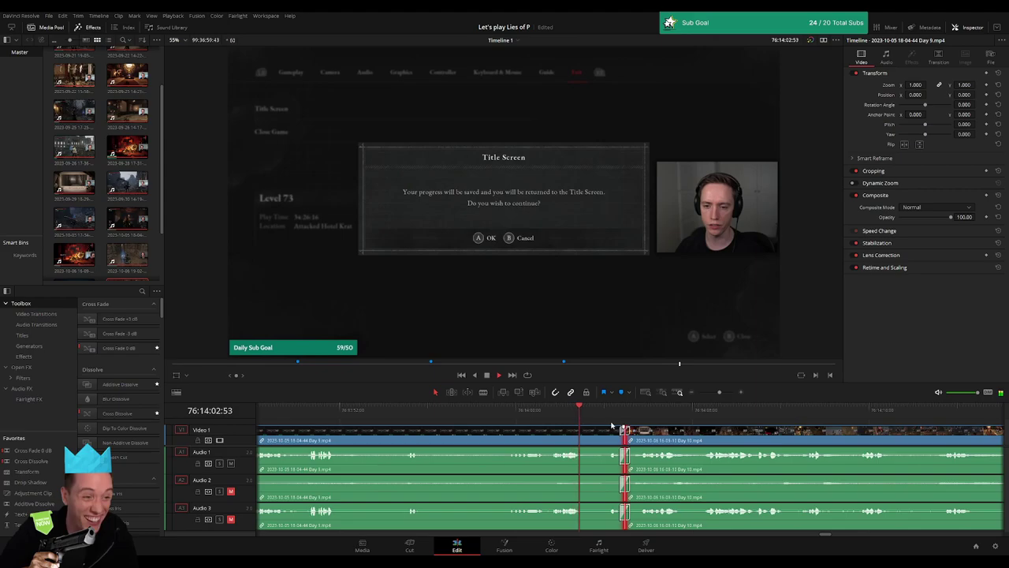
pyautogui.hotkey('ctrl', '-')
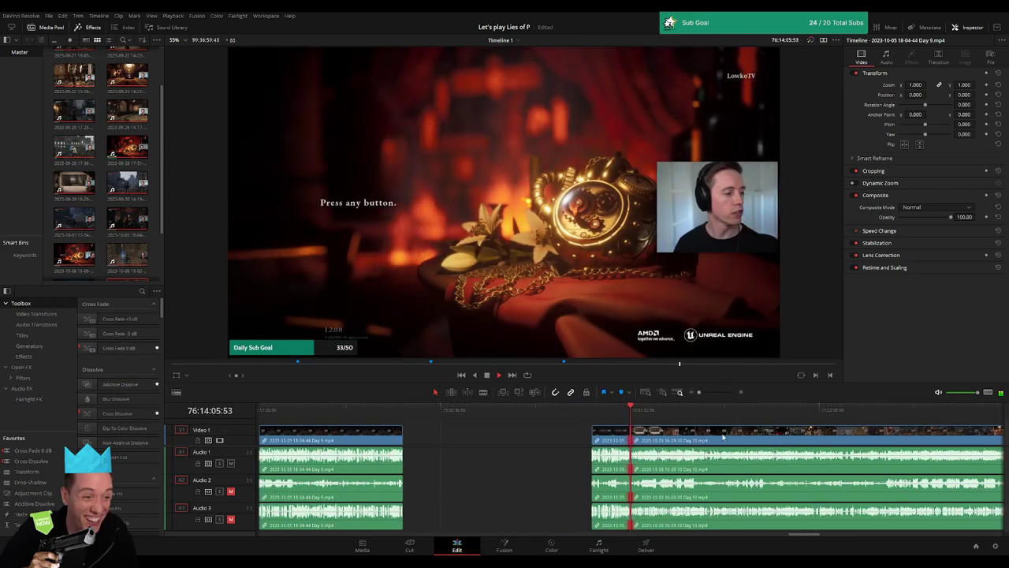
pyautogui.hscroll(3, 723, 436)
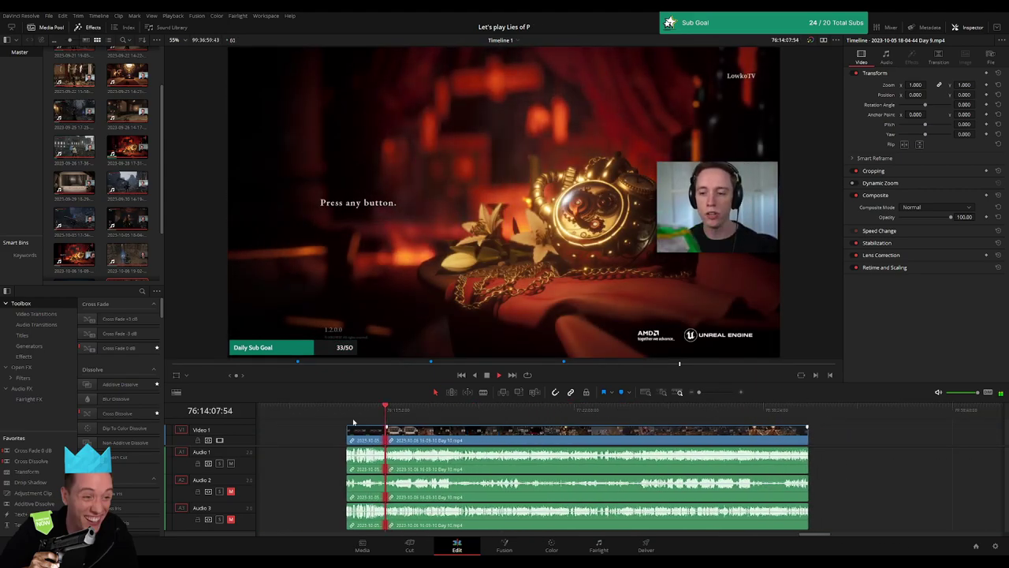
# Scrub the Day 10 footage to the cut point at about 76:52:02
pyautogui.moveTo(346, 415); pyautogui.dragTo(494, 416)
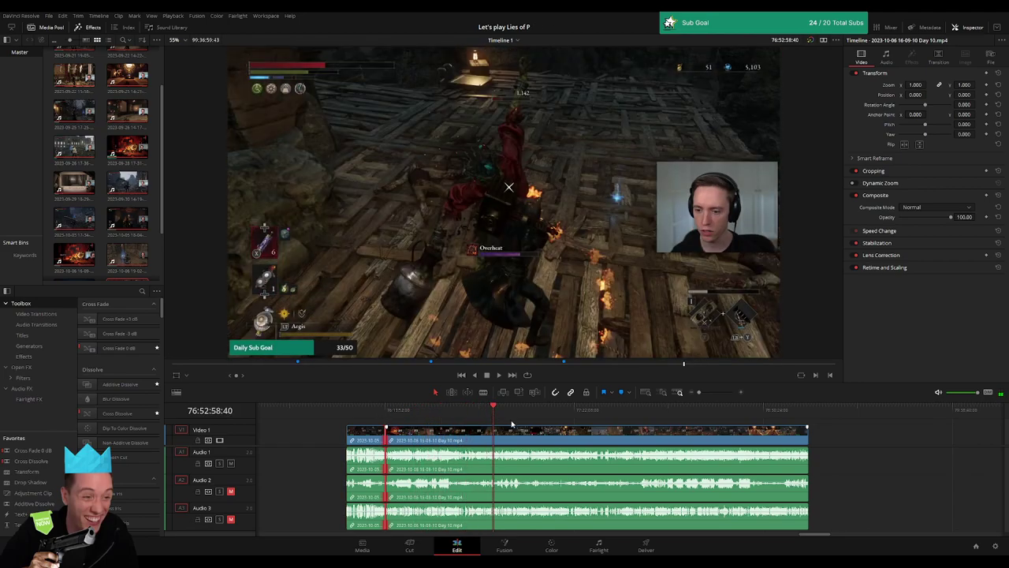
pyautogui.press('space')
pyautogui.click(486, 411)
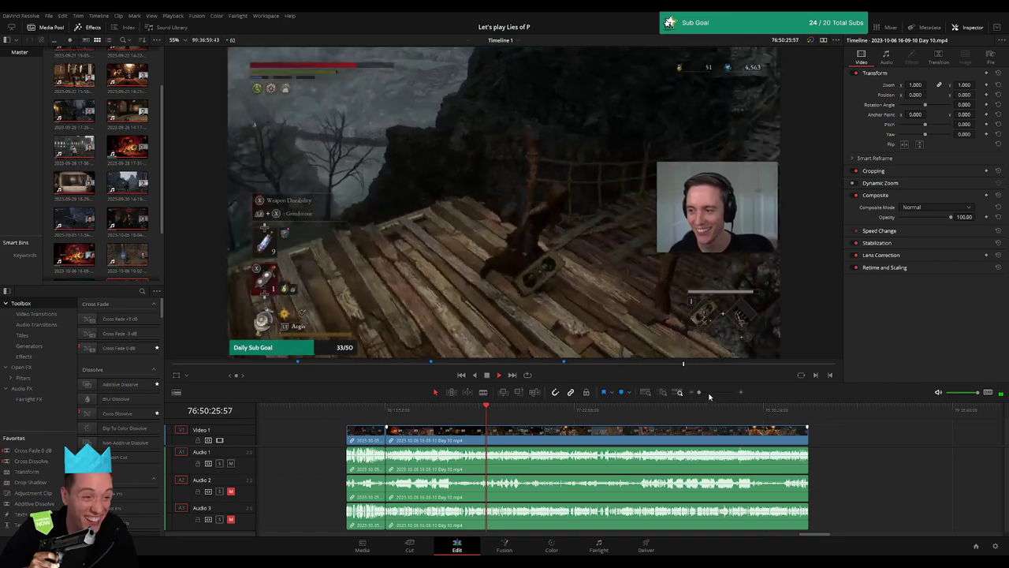
pyautogui.click(709, 393)
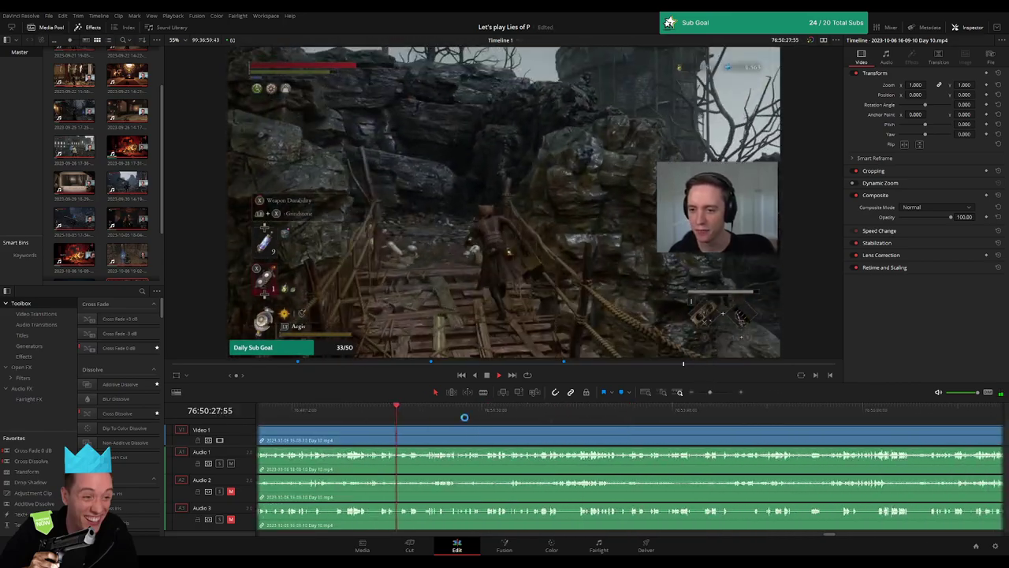
pyautogui.moveTo(541, 410); pyautogui.dragTo(527, 411)
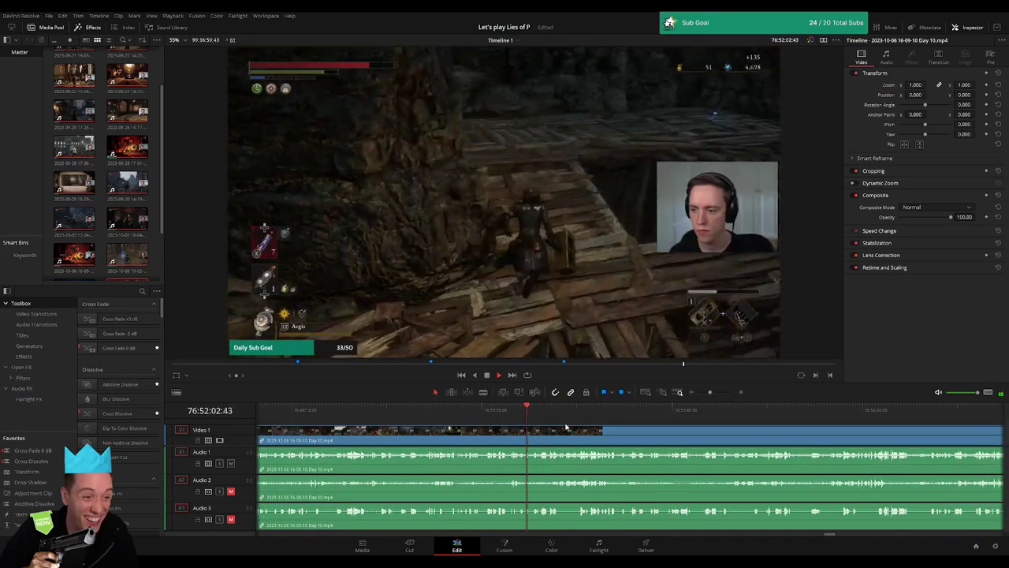
pyautogui.scroll(3, 509, 416)
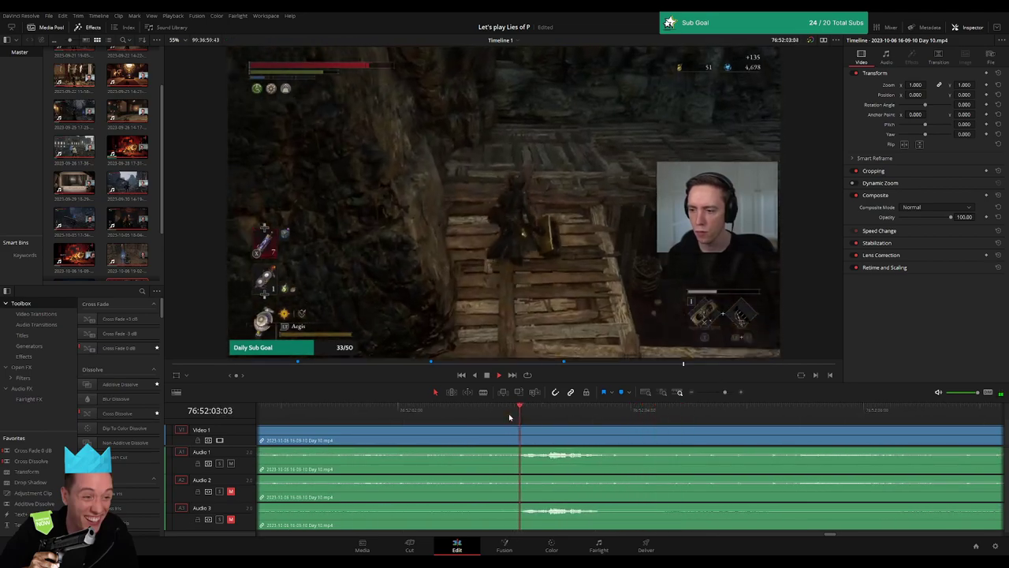
pyautogui.click(720, 393)
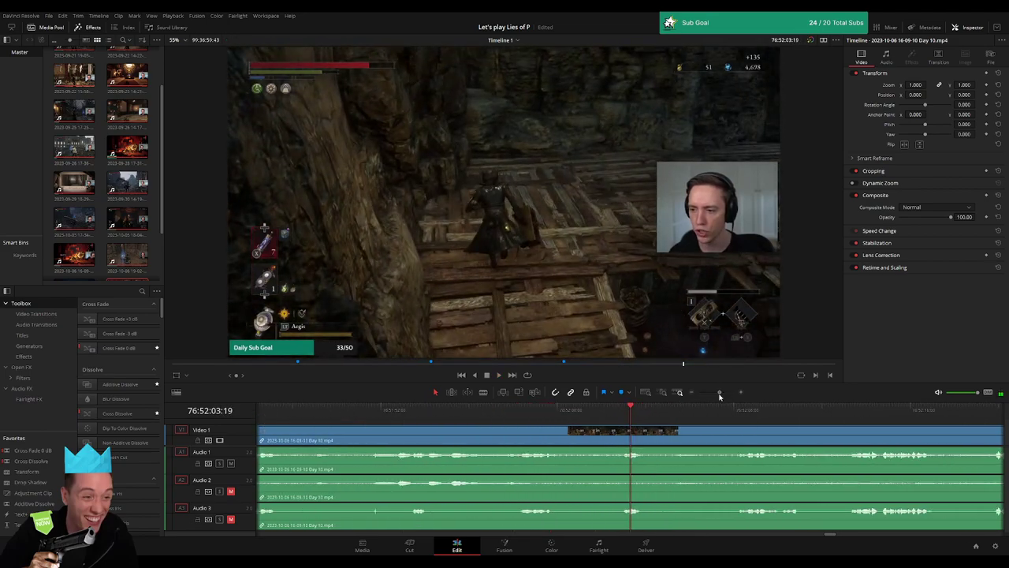
pyautogui.click(509, 422)
pyautogui.hscroll(2, 489, 420)
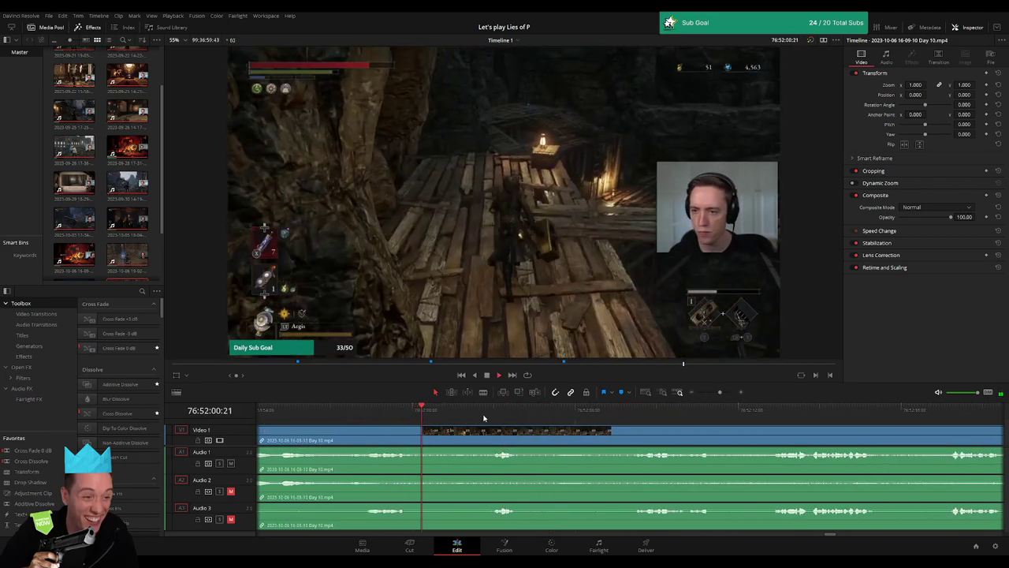
pyautogui.click(493, 411)
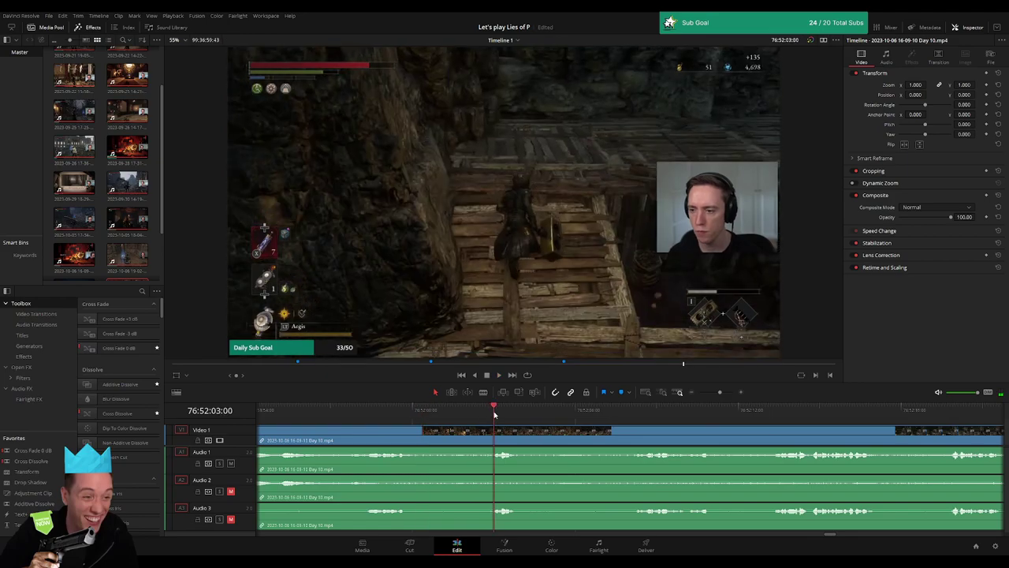
pyautogui.moveTo(494, 414)
pyautogui.mouseDown()
pyautogui.moveTo(467, 416)
pyautogui.moveTo(485, 431)
pyautogui.moveTo(442, 430)
pyautogui.mouseUp()
# Split all tracks with Ctrl+B and fade Audio 1 and Audio 3 across the cut
pyautogui.hotkey('ctrl', 'b')
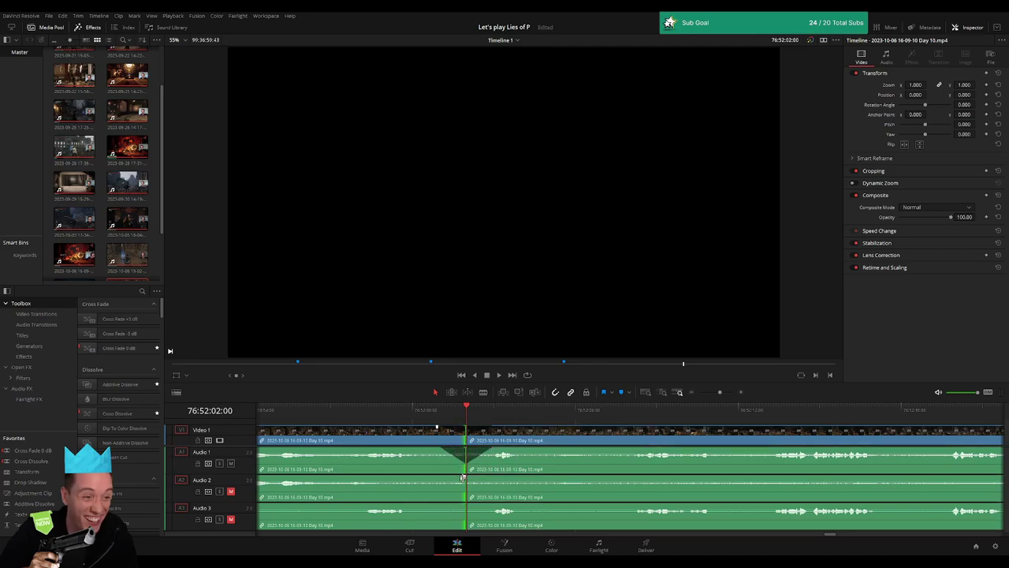
pyautogui.moveTo(462, 478)
pyautogui.mouseDown()
pyautogui.moveTo(447, 477)
pyautogui.moveTo(474, 478)
pyautogui.mouseUp()
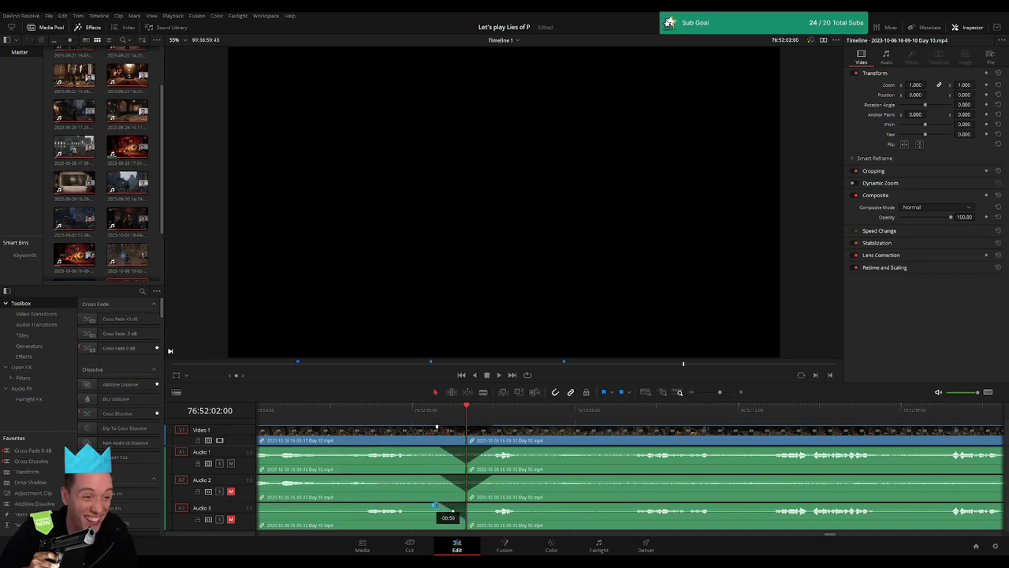
pyautogui.moveTo(467, 504); pyautogui.dragTo(489, 505)
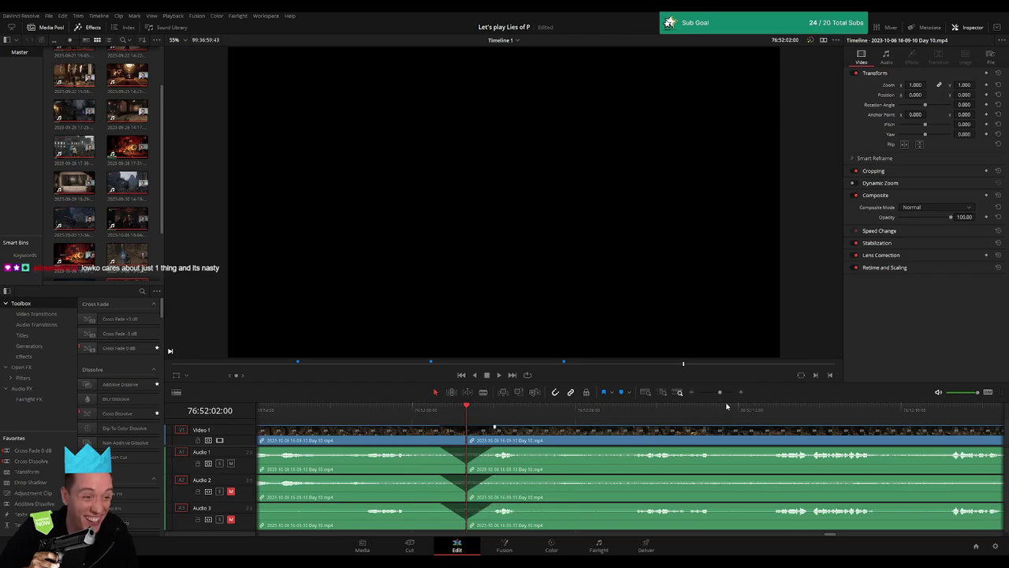
# Play back the edit, skipping ahead through the footage, then zoom out to see all clips
pyautogui.press('space')
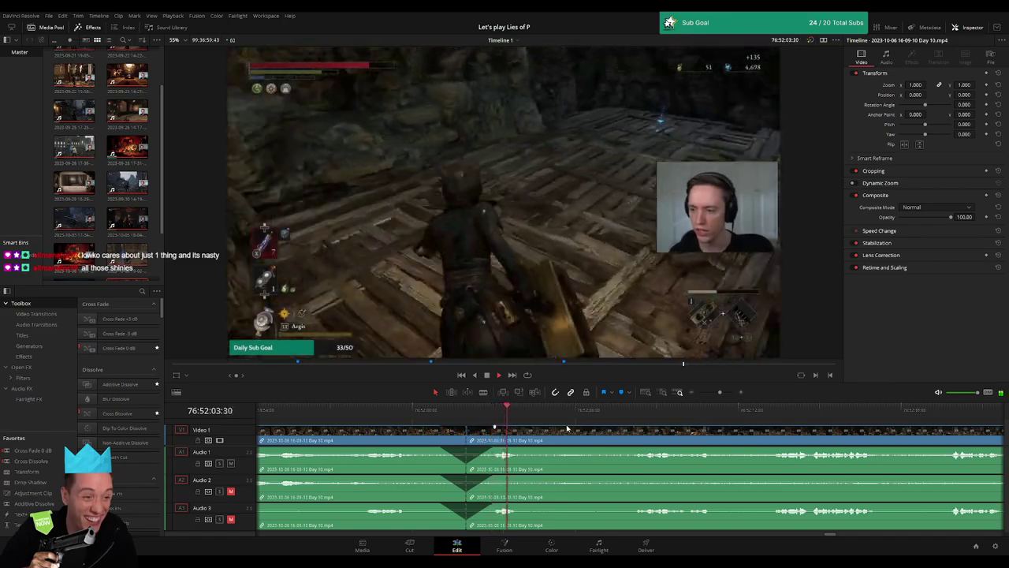
pyautogui.click(633, 409)
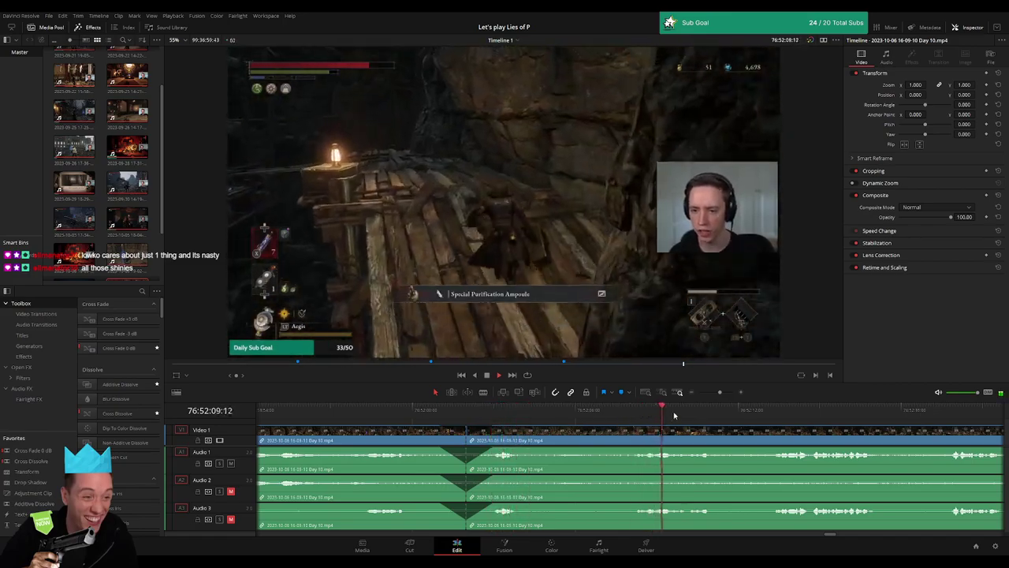
pyautogui.click(774, 412)
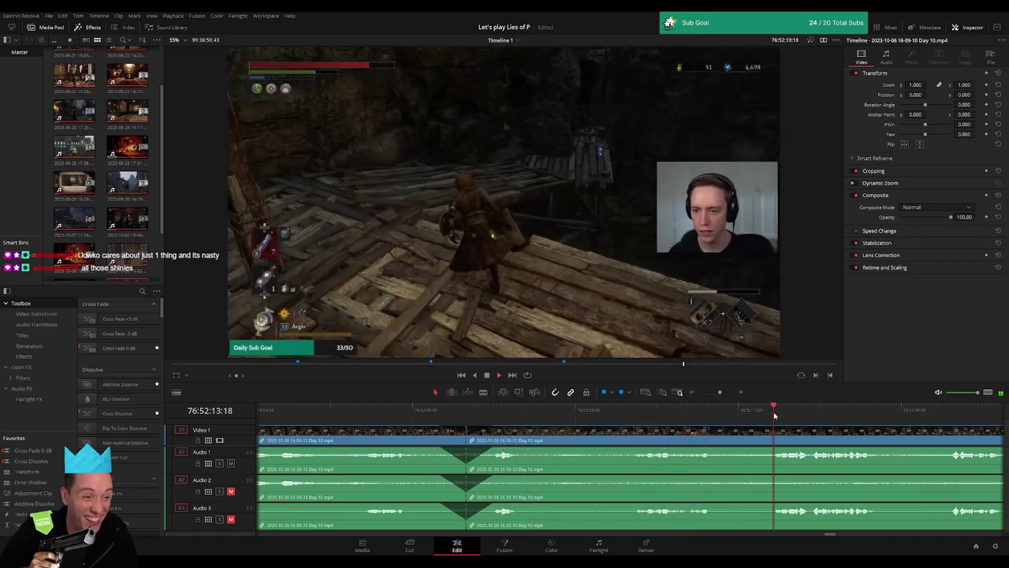
pyautogui.hscroll(5, 581, 441)
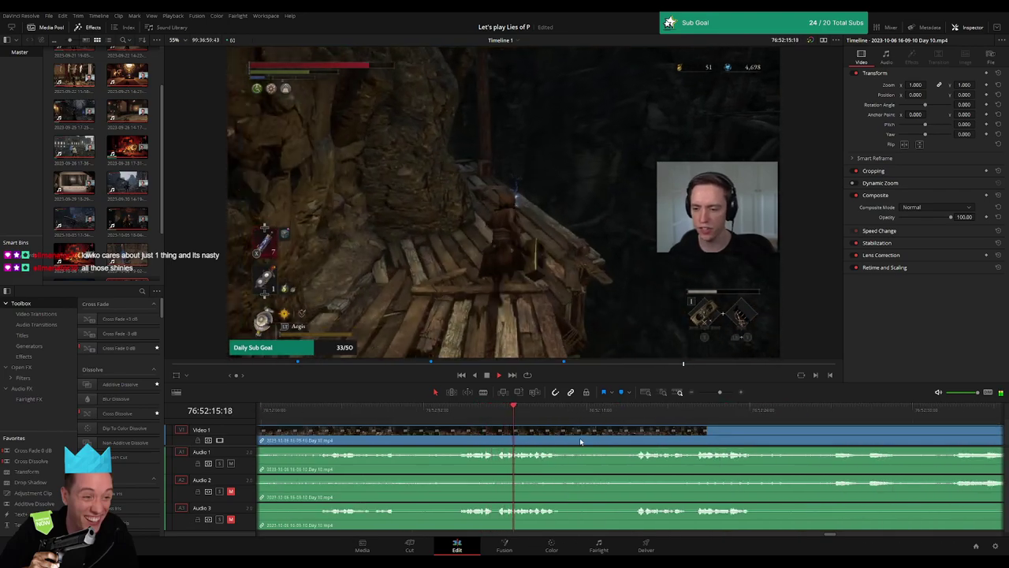
pyautogui.click(633, 415)
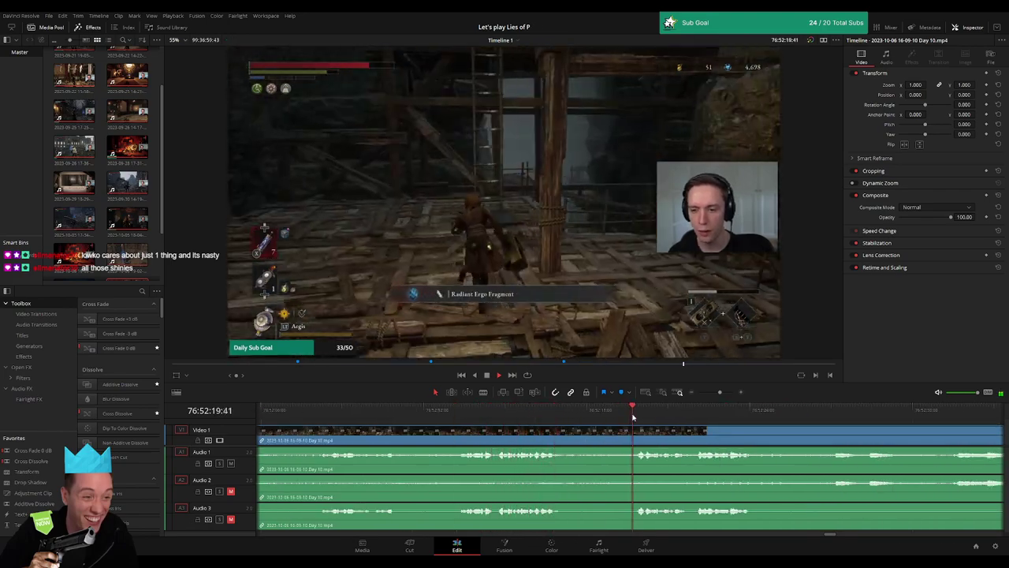
pyautogui.hscroll(3, 503, 432)
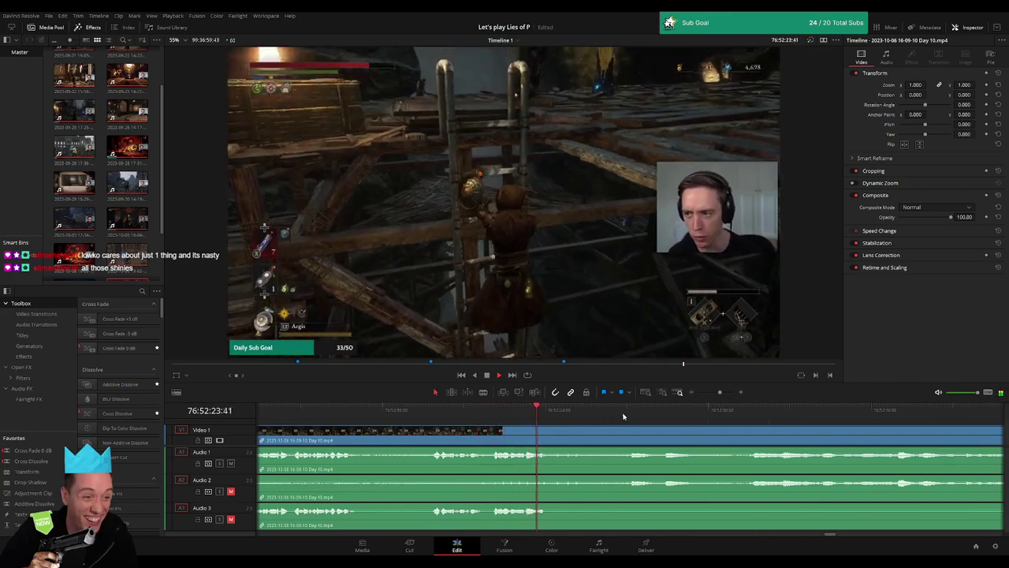
pyautogui.click(640, 412)
pyautogui.click(754, 412)
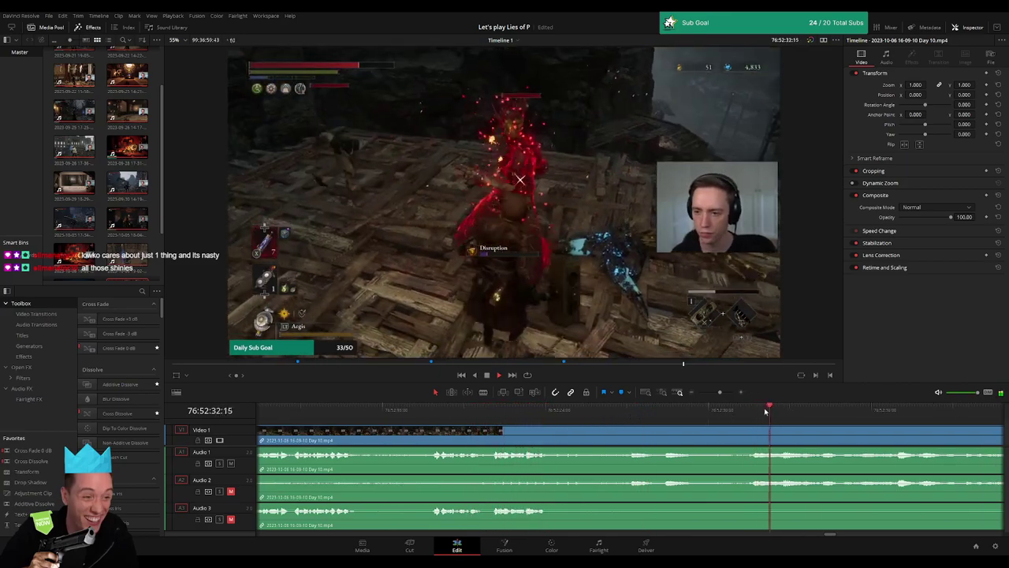
pyautogui.moveTo(719, 392); pyautogui.dragTo(698, 392)
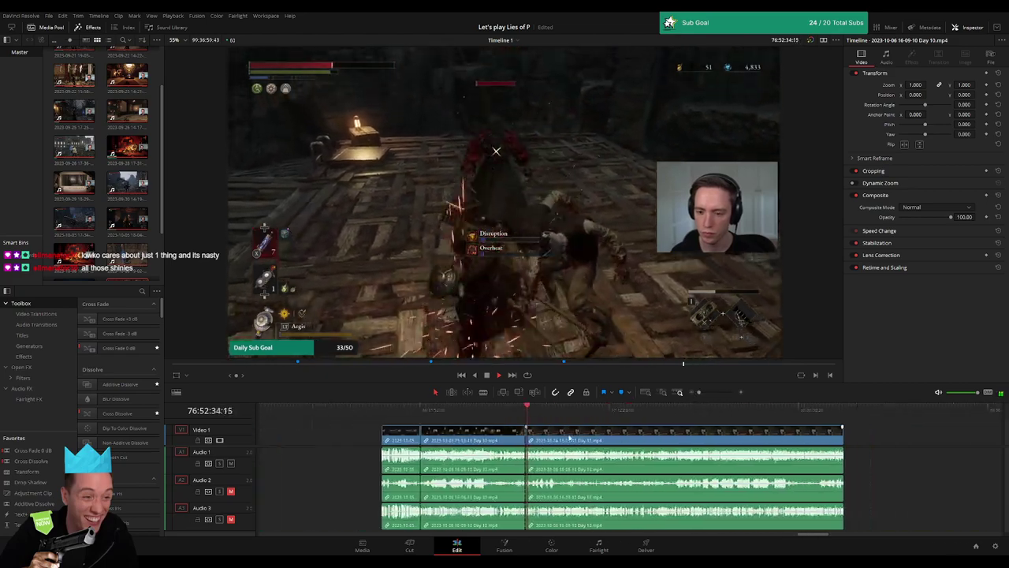
# Snap the long Day 10 clip's start to the playhead at 78:00:00:00 and play it to check
pyautogui.click(310, 411)
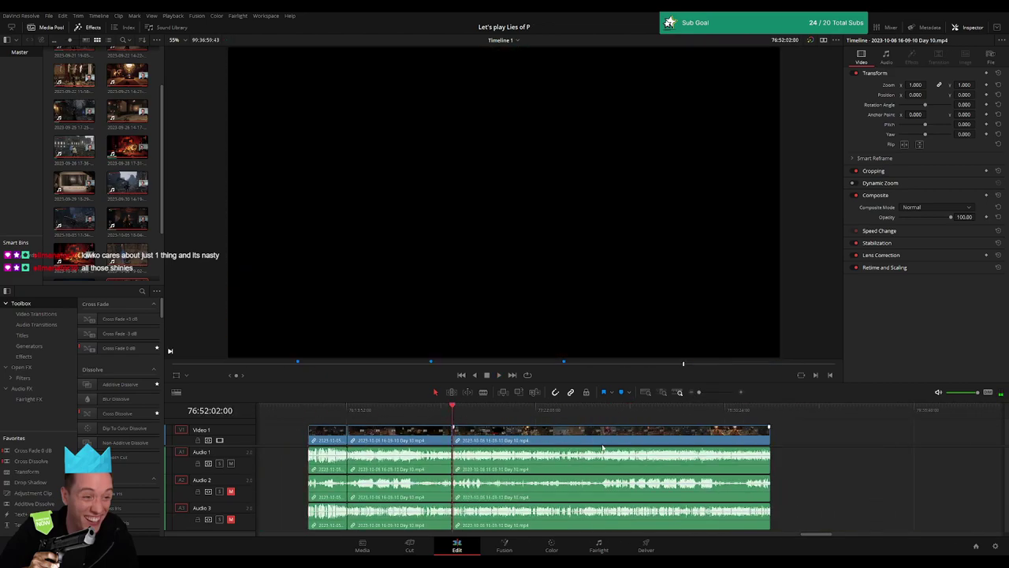
pyautogui.moveTo(522, 439); pyautogui.dragTo(566, 439)
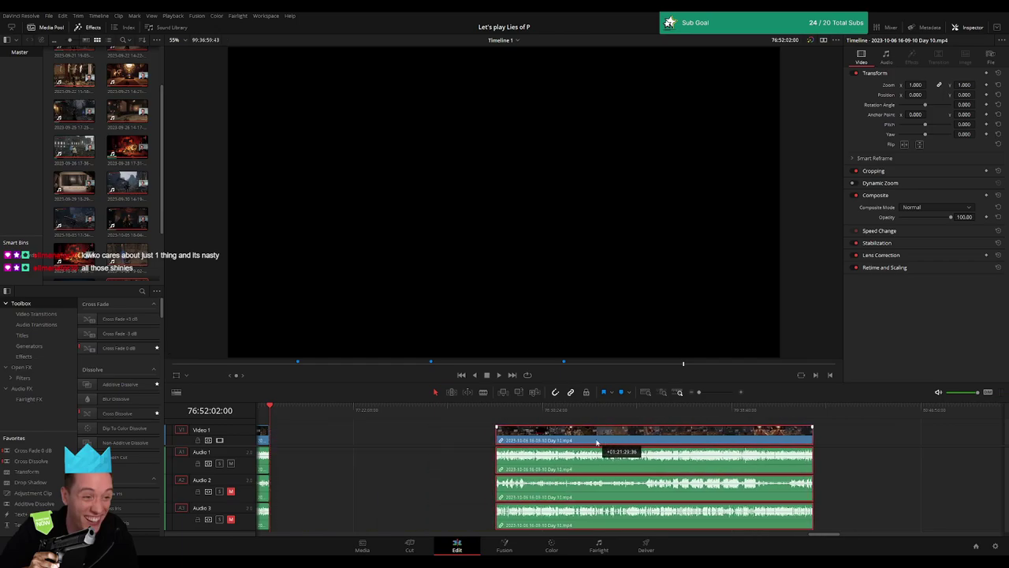
pyautogui.click(398, 433)
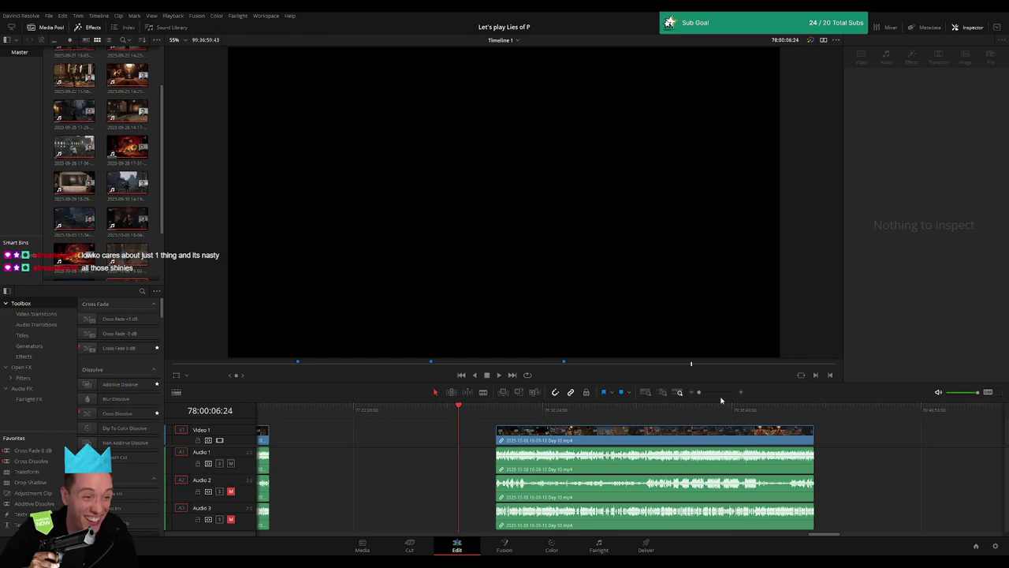
pyautogui.moveTo(699, 392); pyautogui.dragTo(704, 393)
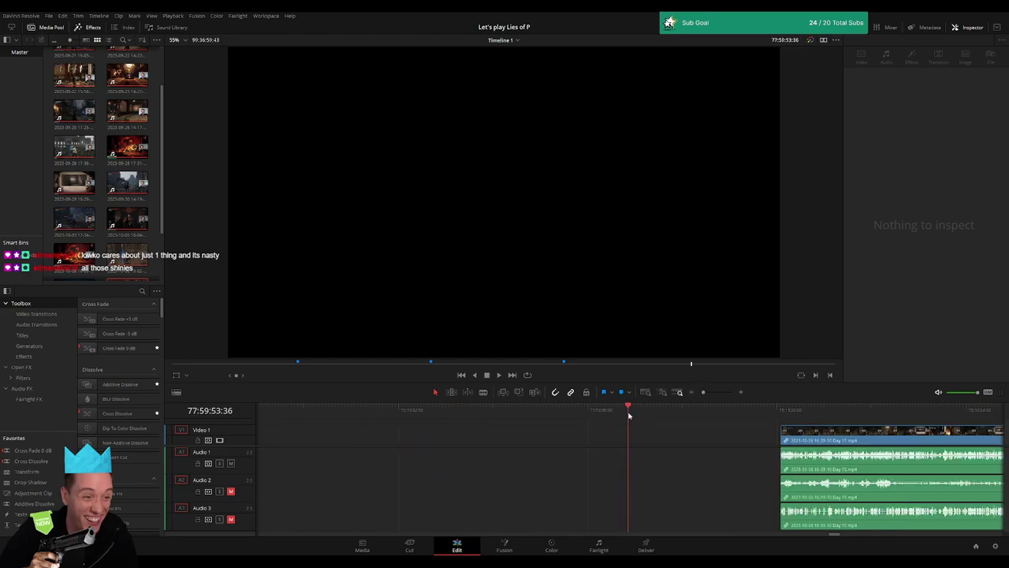
pyautogui.moveTo(831, 440); pyautogui.dragTo(681, 442)
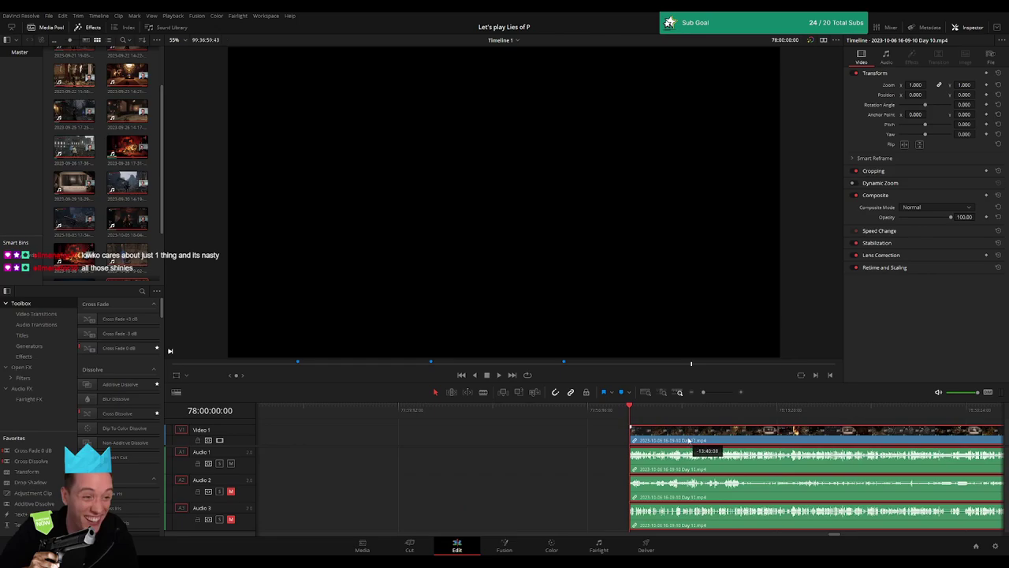
pyautogui.press('space')
pyautogui.hscroll(3, 667, 401)
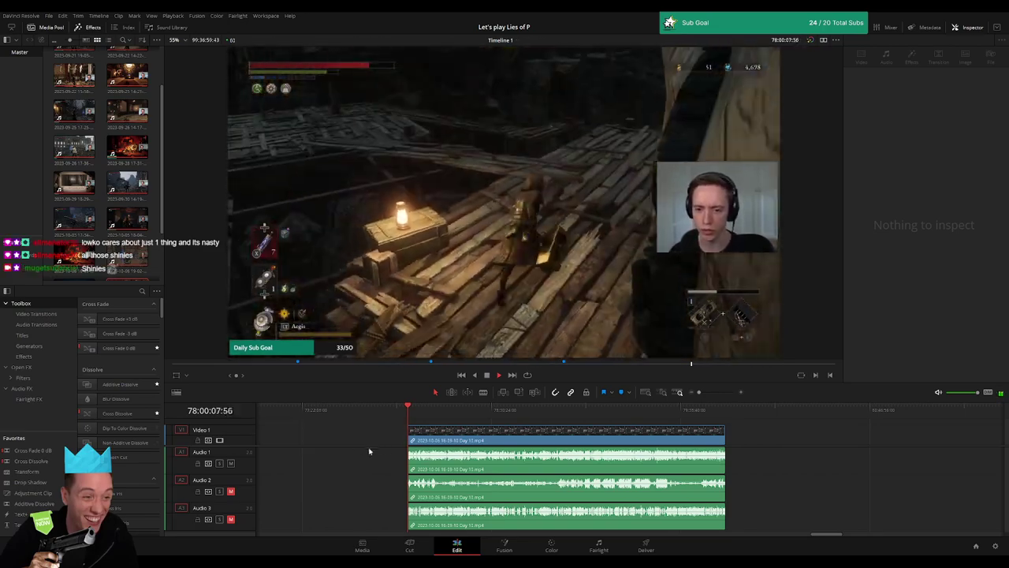
# Park the playhead at 78:52:04:00, where the amulet menu shows Arm of God Amulet
pyautogui.hscroll(1, 371, 450)
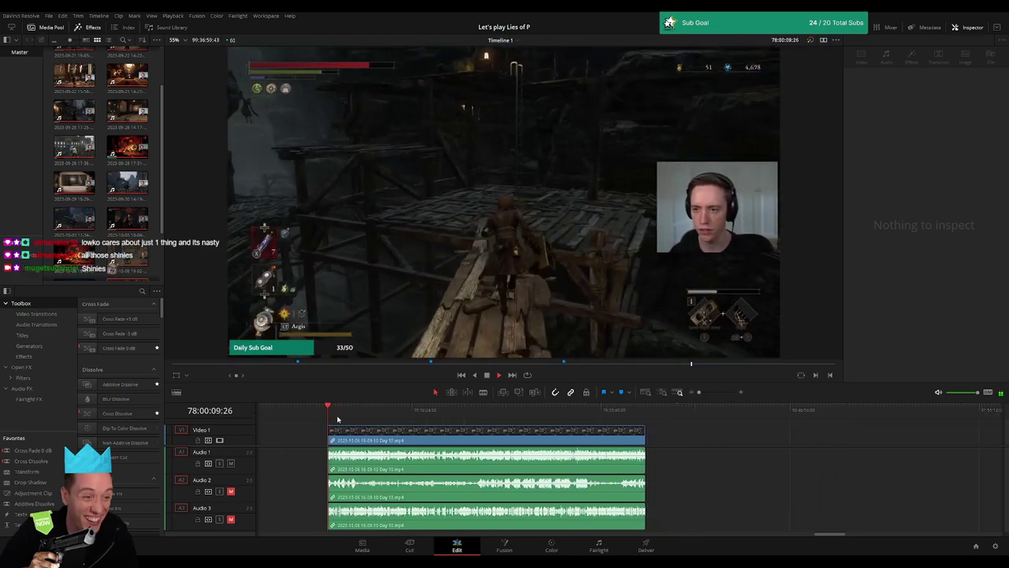
pyautogui.moveTo(342, 409); pyautogui.dragTo(471, 418)
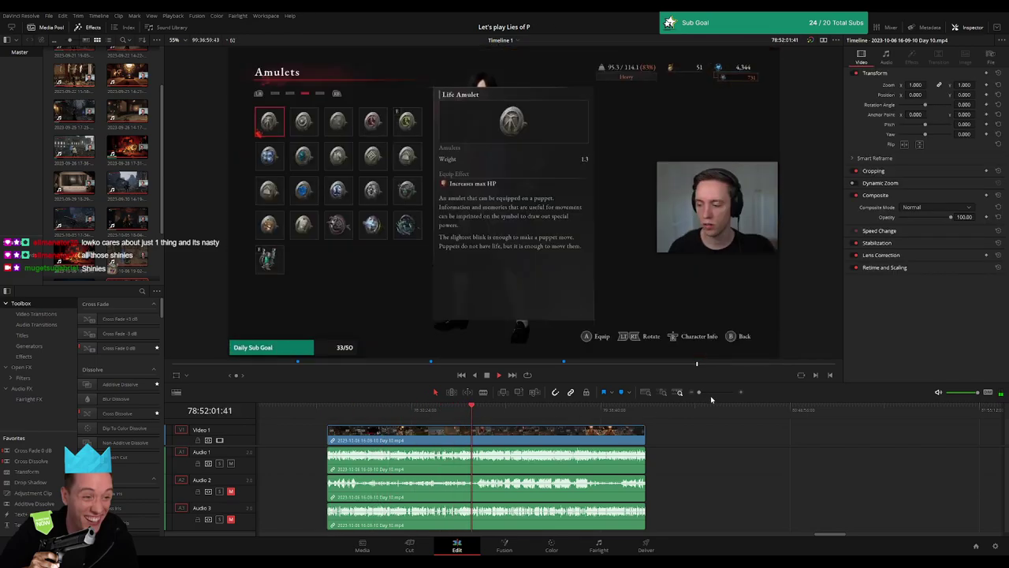
pyautogui.click(714, 393)
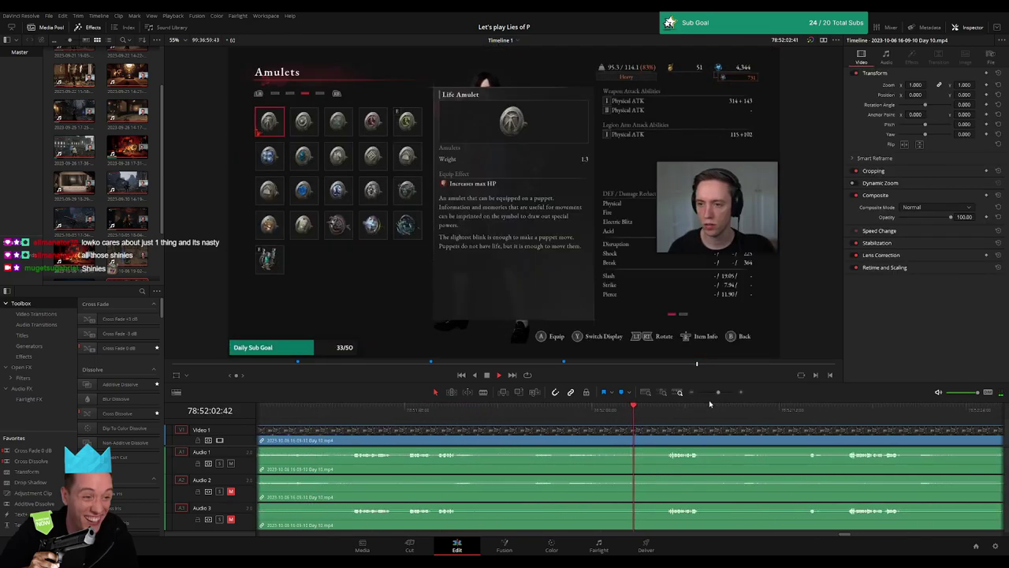
pyautogui.scroll(3, 639, 436)
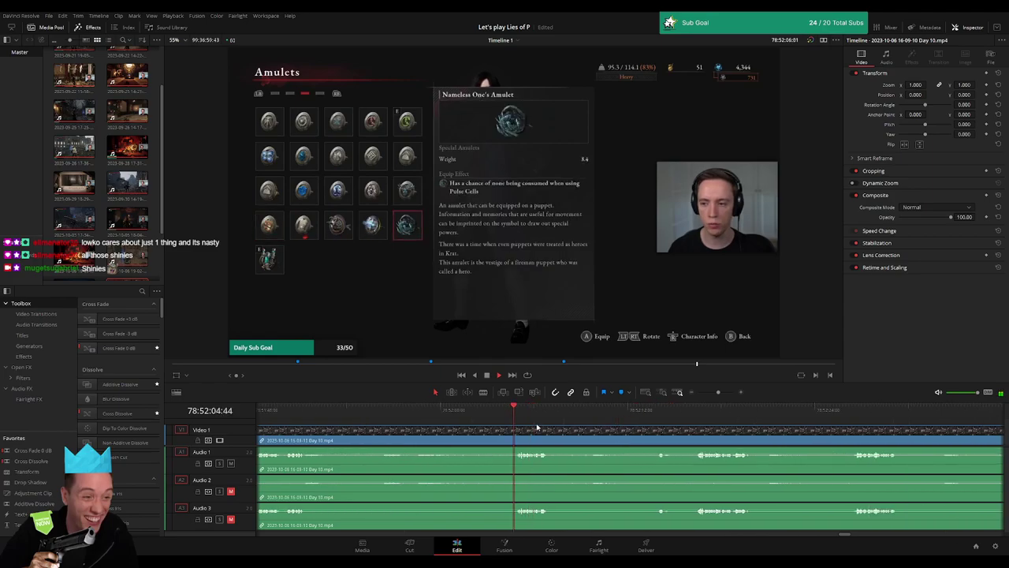
pyautogui.scroll(-3, 598, 416)
pyautogui.scroll(-3, 512, 426)
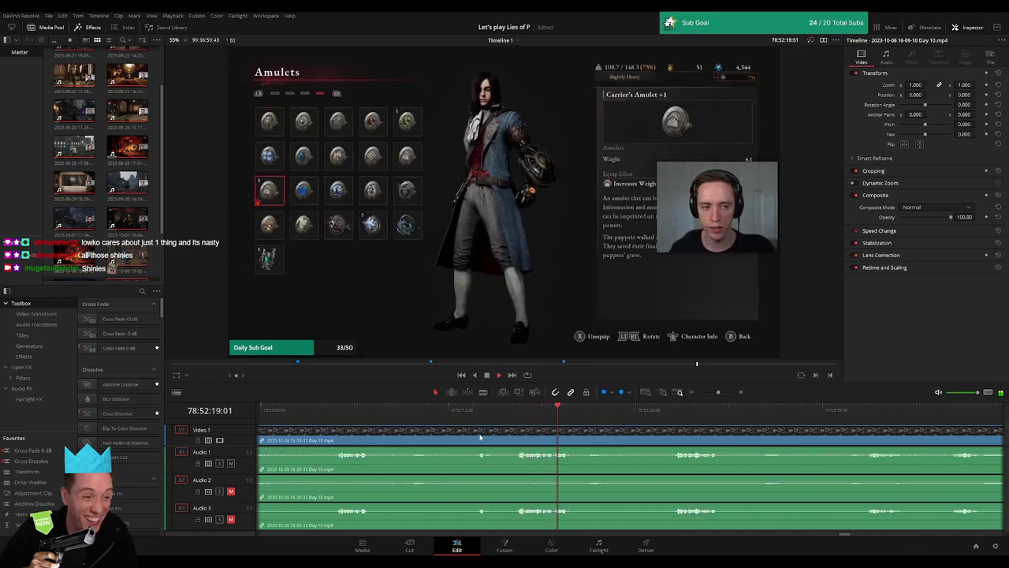
pyautogui.scroll(-3, 667, 412)
pyautogui.scroll(-3, 552, 418)
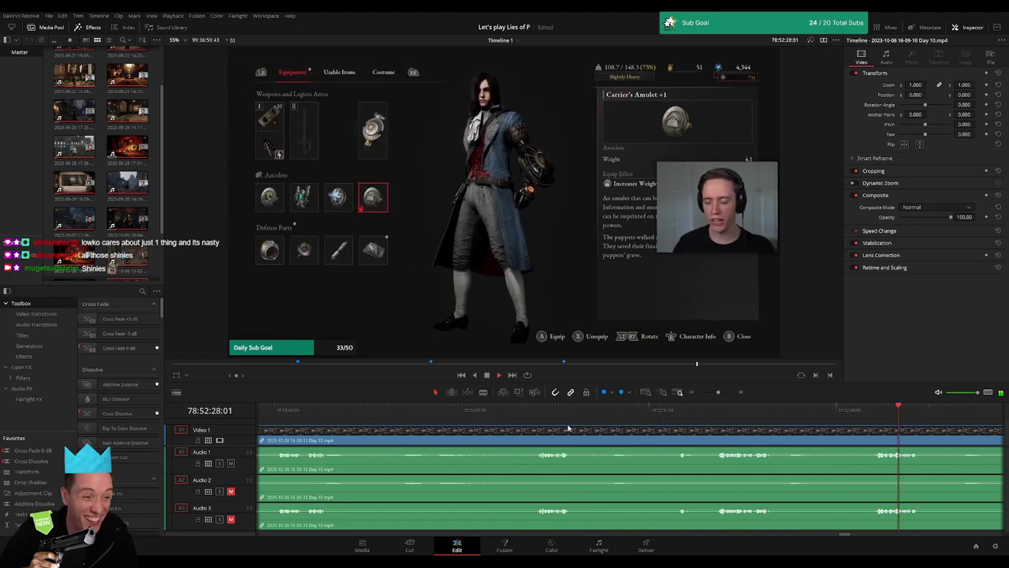
pyautogui.click(538, 411)
pyautogui.moveTo(538, 413); pyautogui.dragTo(526, 418)
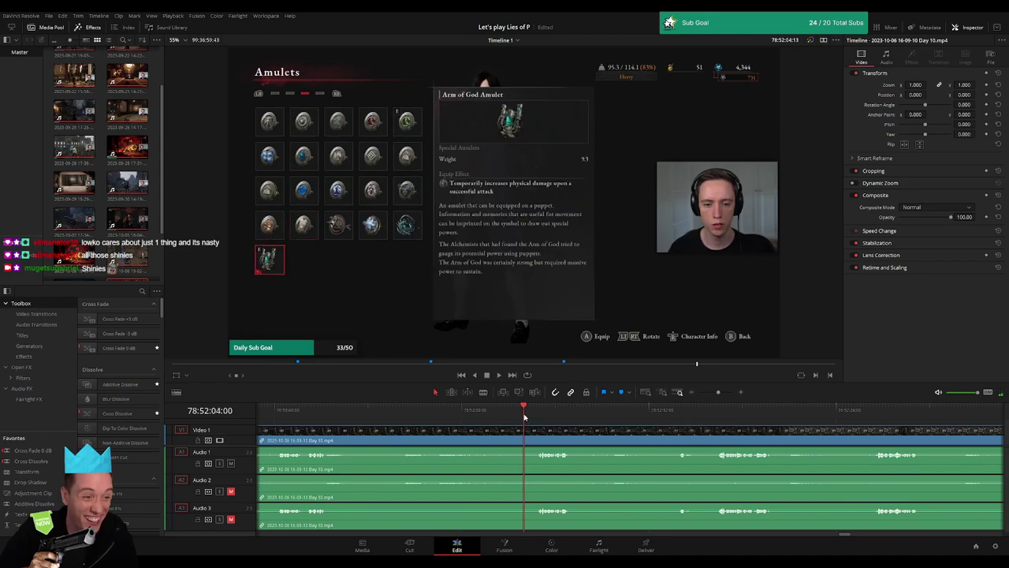
# Split all tracks at 78:52:04:00 and add audio fades across the new cut
pyautogui.hotkey('ctrl', 'b')
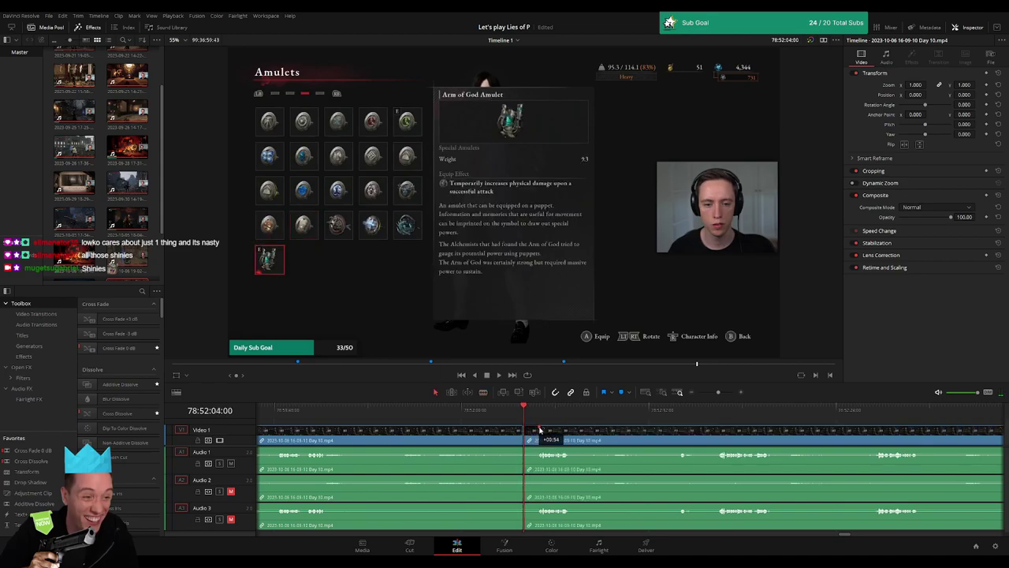
pyautogui.moveTo(541, 430); pyautogui.dragTo(520, 427)
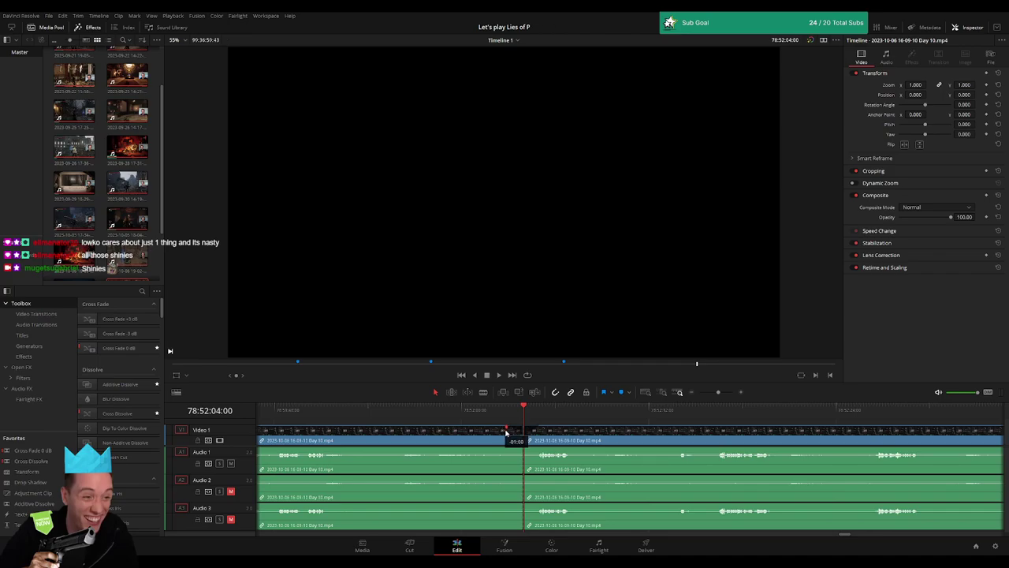
pyautogui.moveTo(519, 449); pyautogui.dragTo(518, 448)
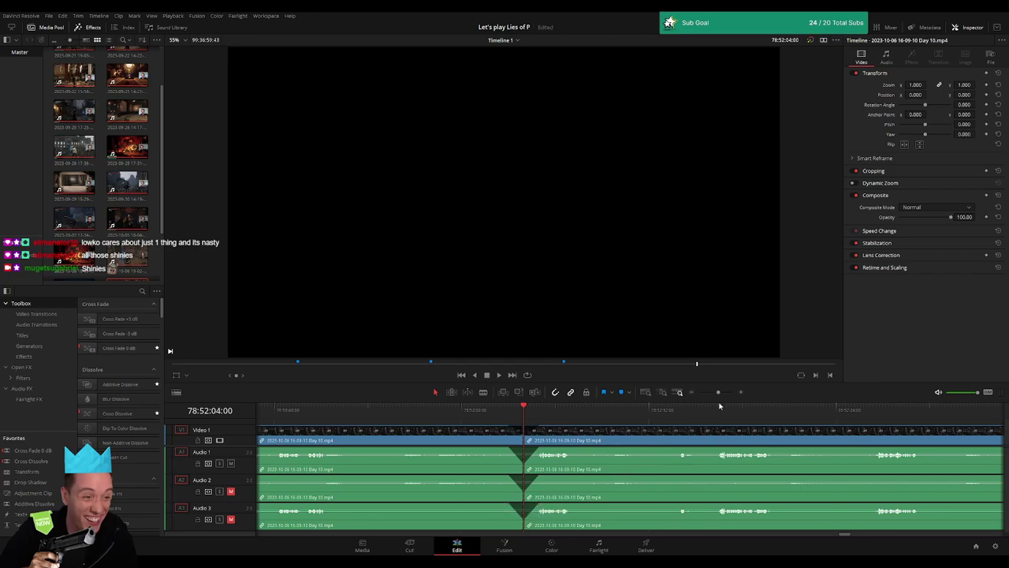
pyautogui.scroll(-2, 631, 426)
# Add a marker at the end of the first clip at 78:52:04:00
pyautogui.scroll(-2, 564, 442)
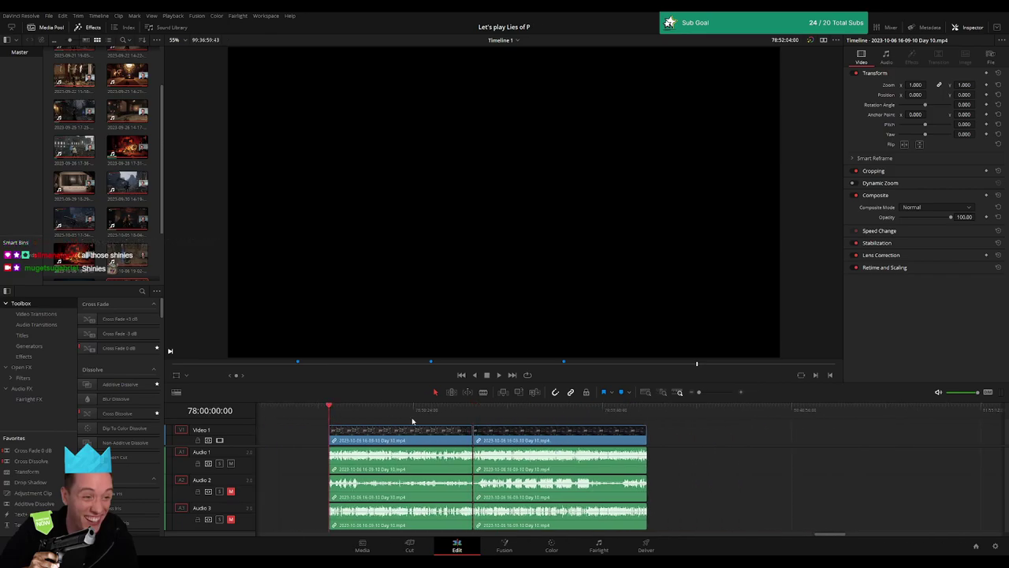
pyautogui.hscroll(5, 442, 430)
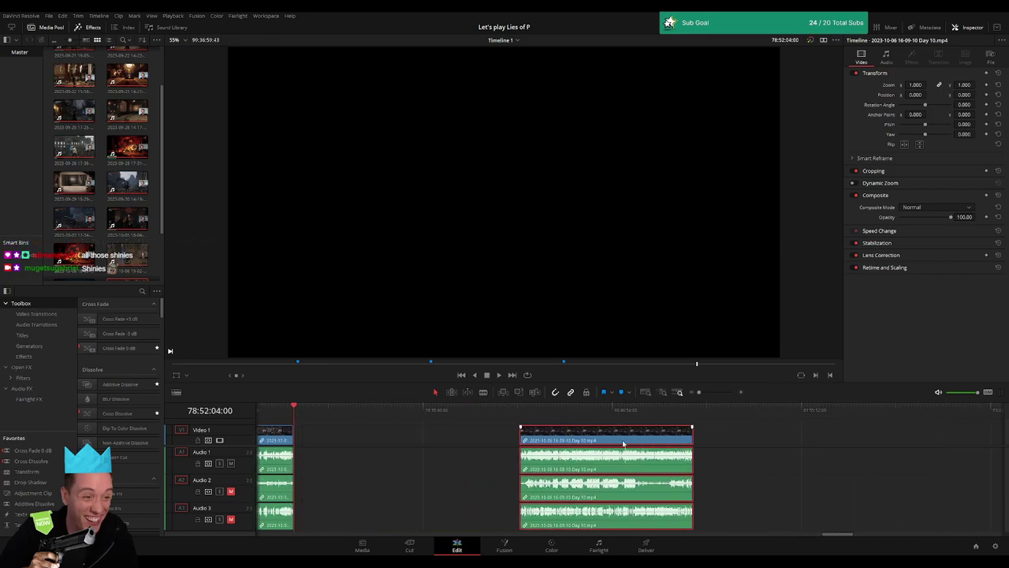
pyautogui.click(404, 441)
pyautogui.hscroll(-5, 541, 436)
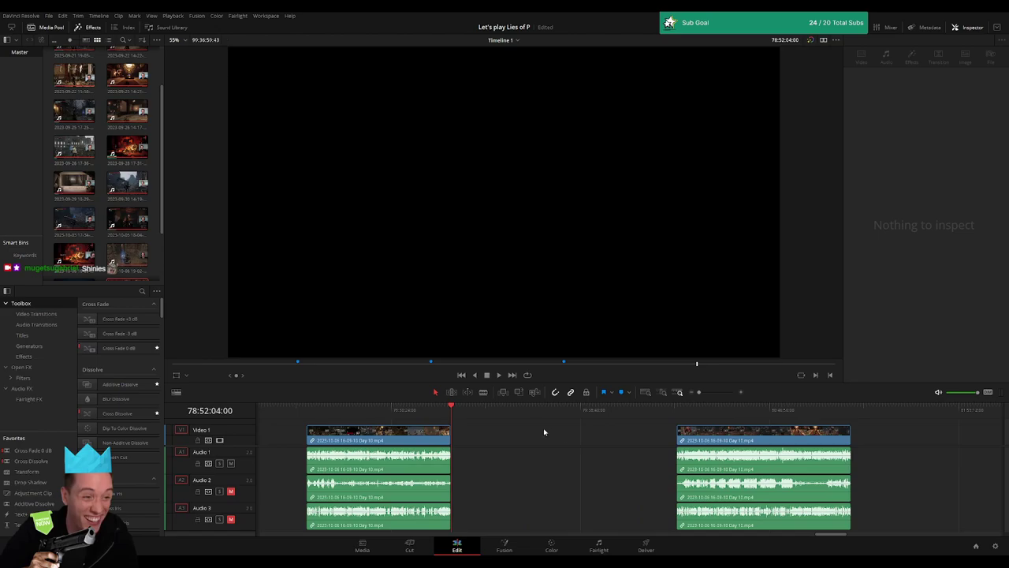
pyautogui.press('m')
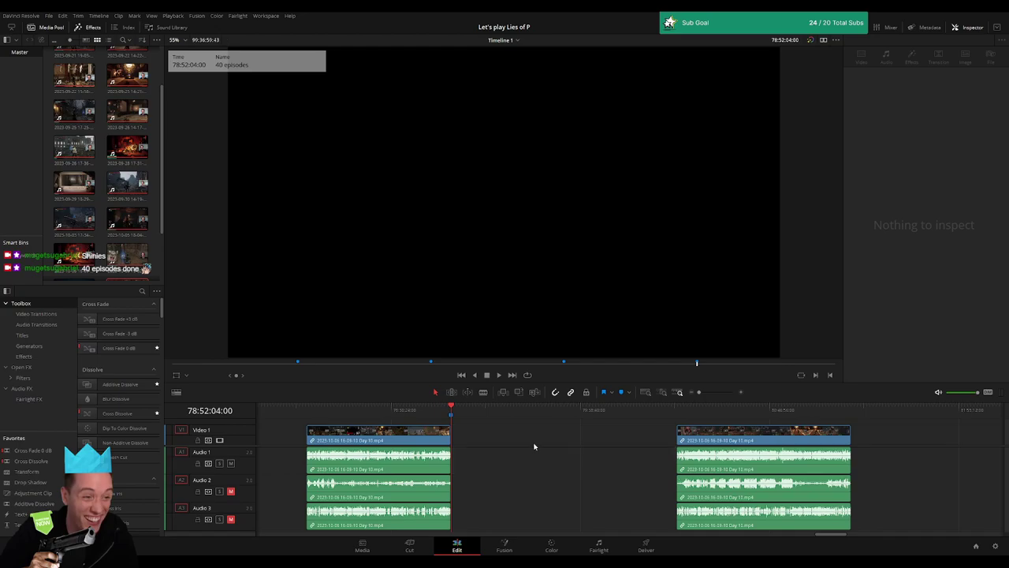
# Move the playhead into the gap and select the next clip at the playhead
pyautogui.hscroll(3, 549, 444)
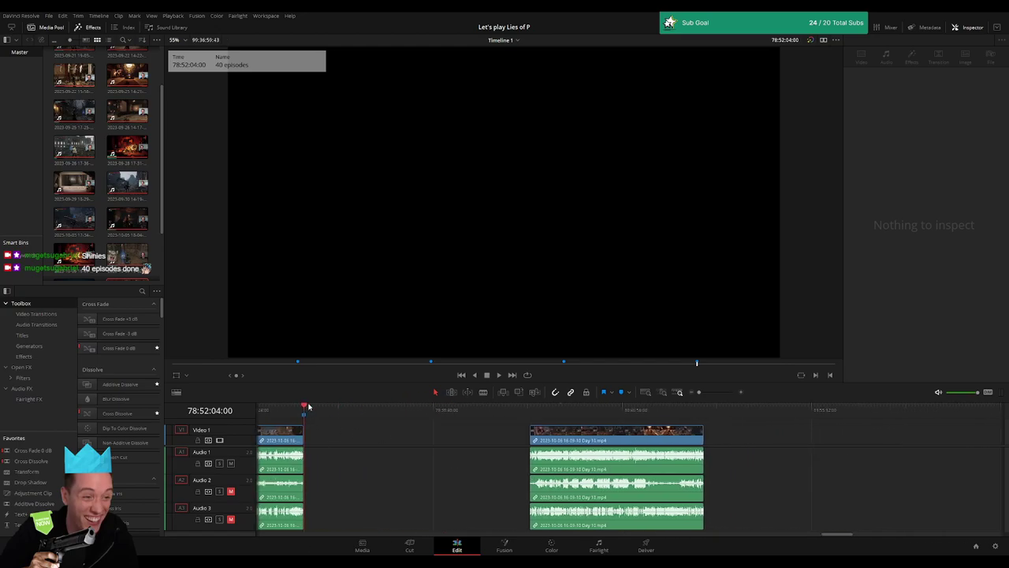
pyautogui.moveTo(308, 406); pyautogui.dragTo(490, 427)
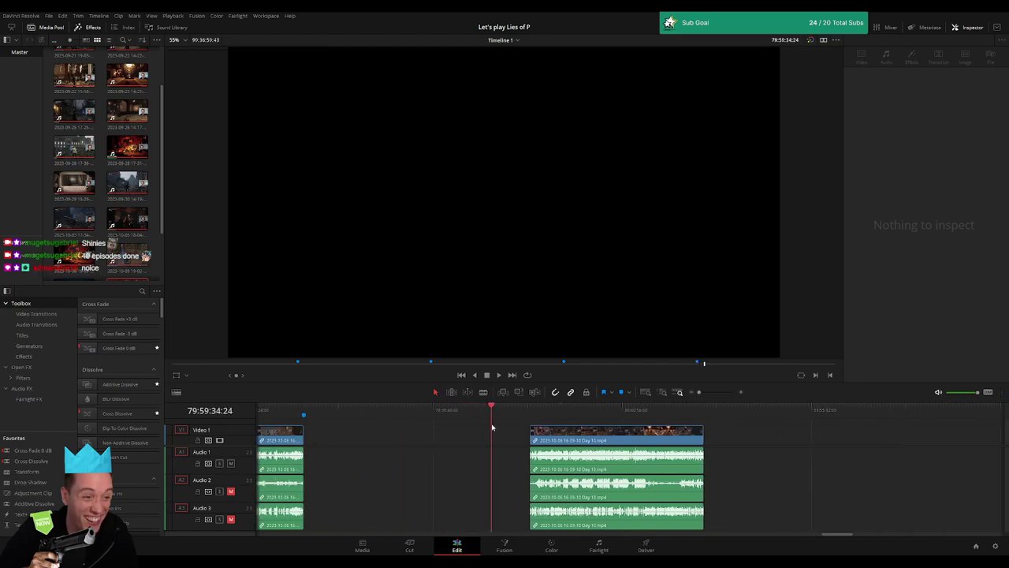
pyautogui.scroll(3, 607, 418)
pyautogui.scroll(2, 627, 417)
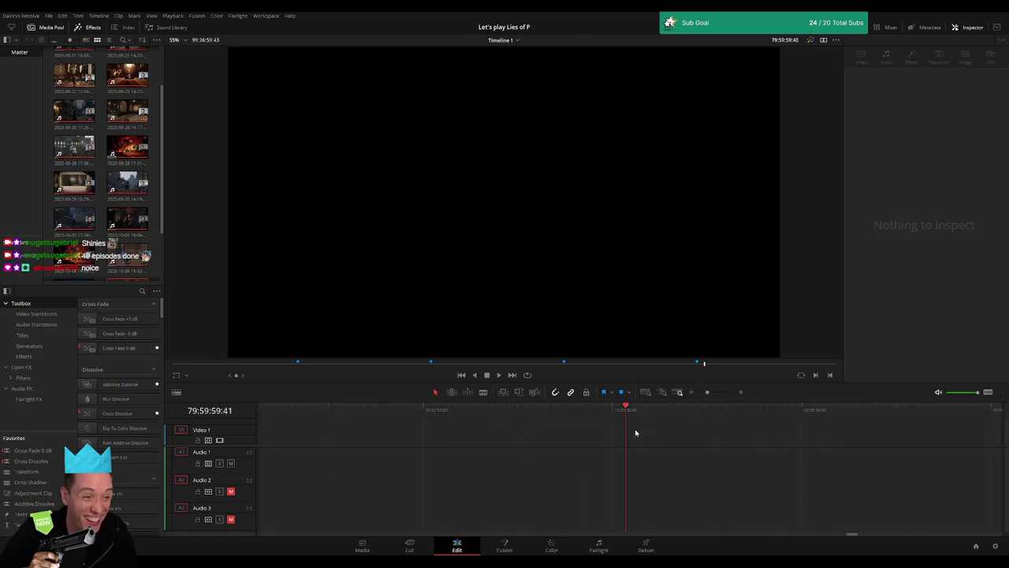
pyautogui.moveTo(708, 393); pyautogui.dragTo(699, 393)
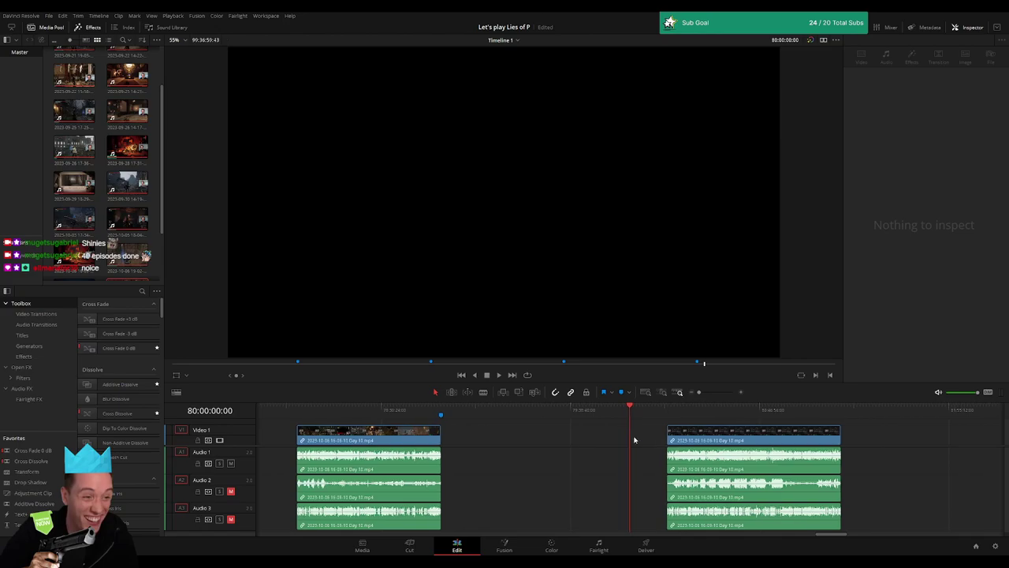
pyautogui.click(473, 432)
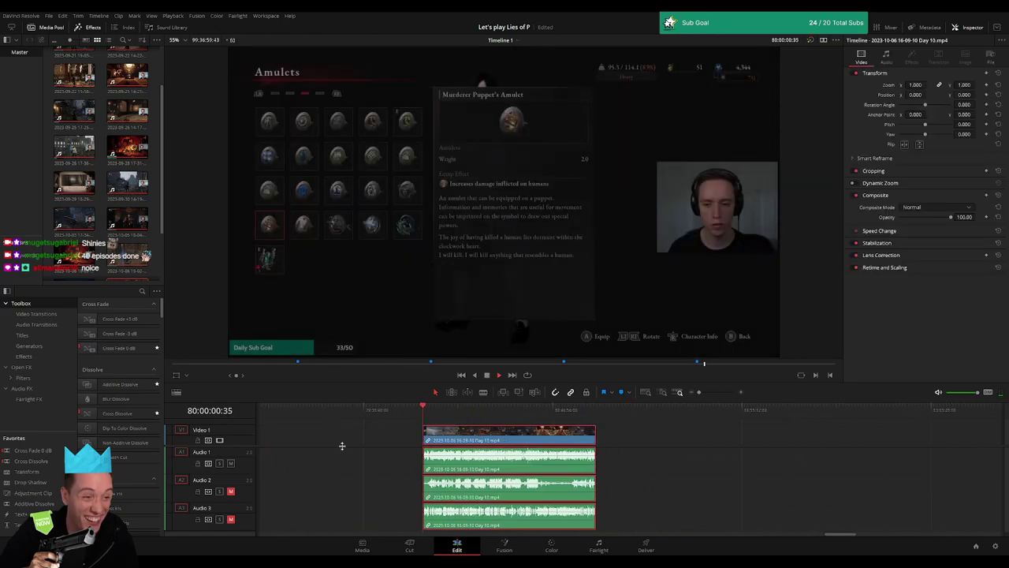
pyautogui.click(339, 435)
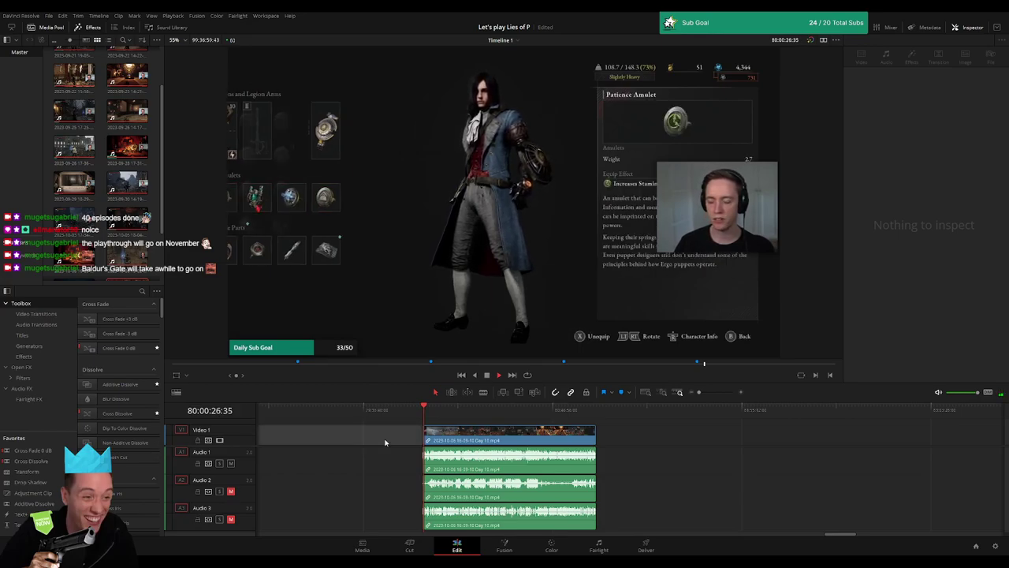
pyautogui.hscroll(3, 296, 445)
pyautogui.moveTo(337, 411); pyautogui.dragTo(477, 424)
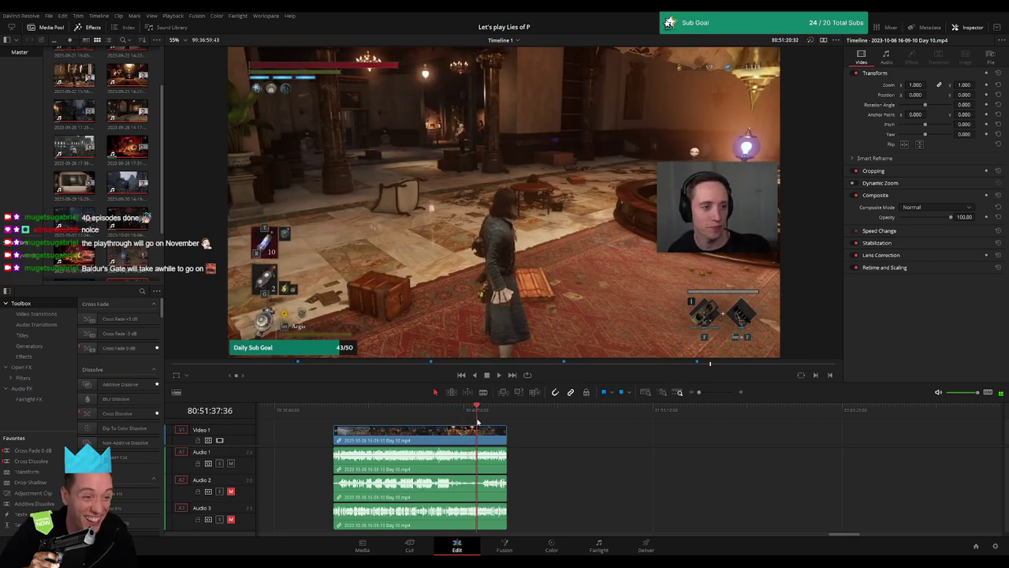
# Zoom in and park the playhead at 80:52:14:00 after checking the footage
pyautogui.moveTo(699, 392); pyautogui.dragTo(716, 394)
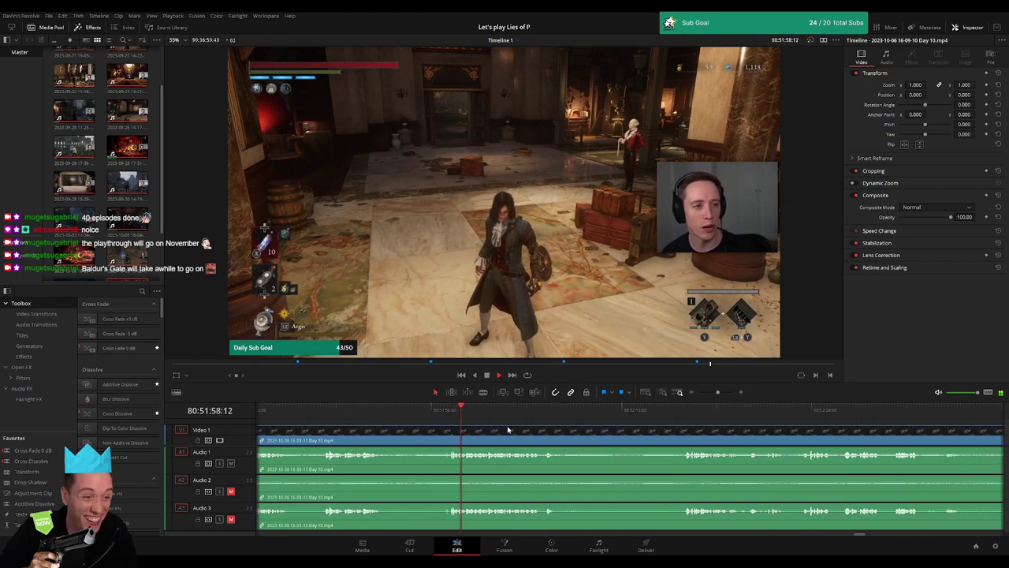
pyautogui.click(537, 416)
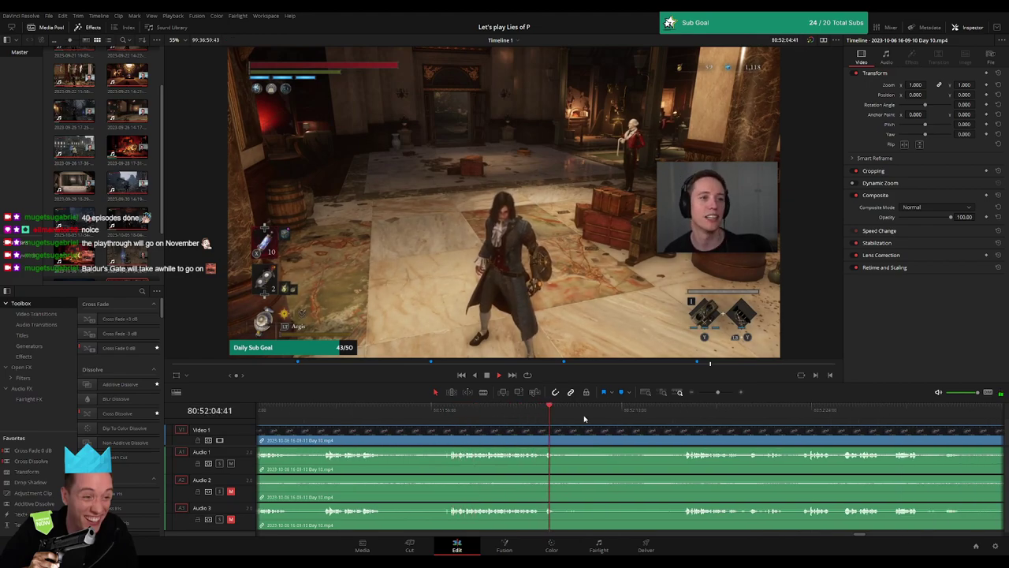
pyautogui.click(677, 418)
pyautogui.press('space')
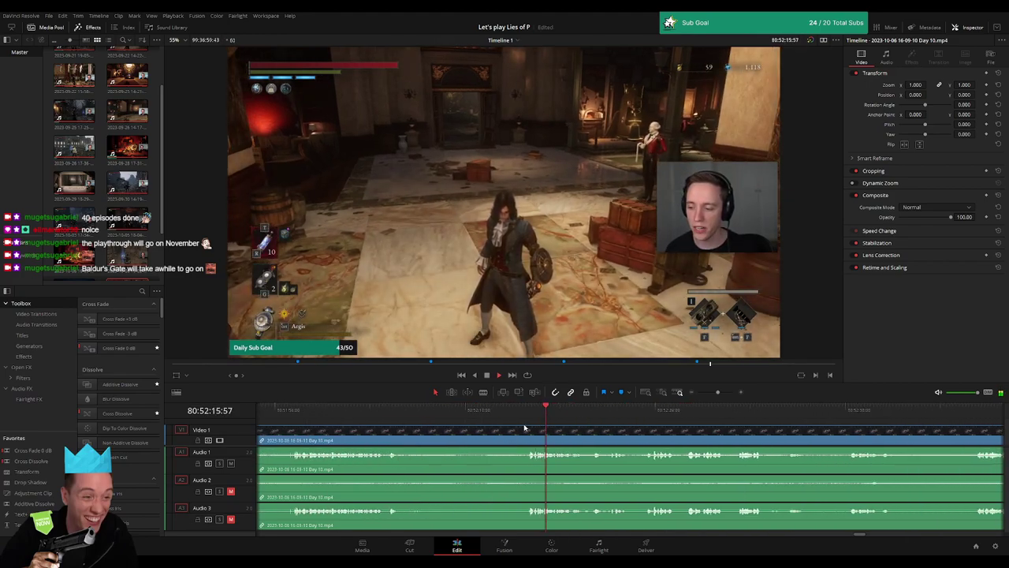
pyautogui.click(529, 416)
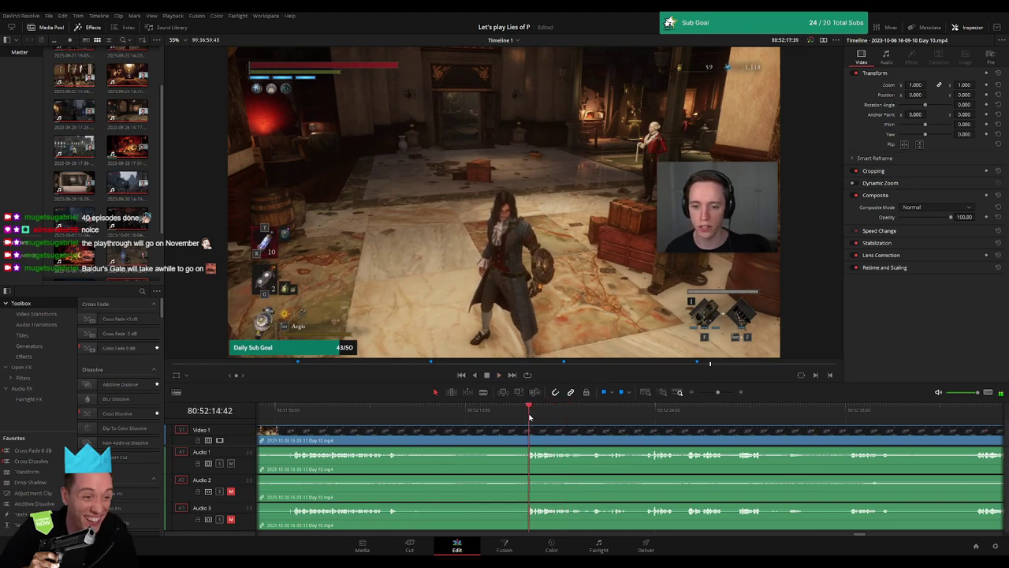
pyautogui.moveTo(529, 416); pyautogui.dragTo(519, 419)
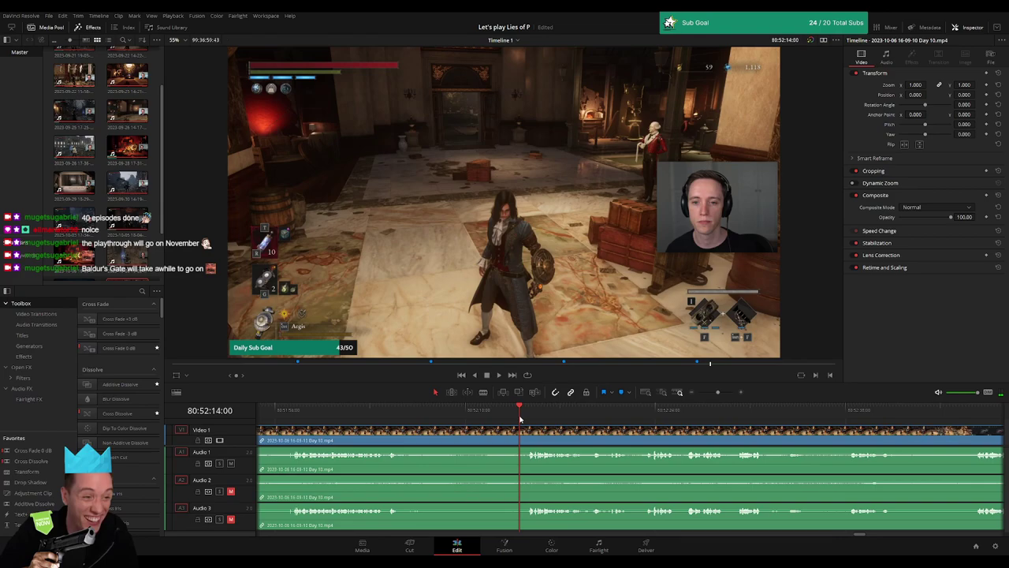
# Split every track at 80:52:14:00 and add fades on Audio 2 and Audio 3 at the cut
pyautogui.hotkey('ctrl', 'b')
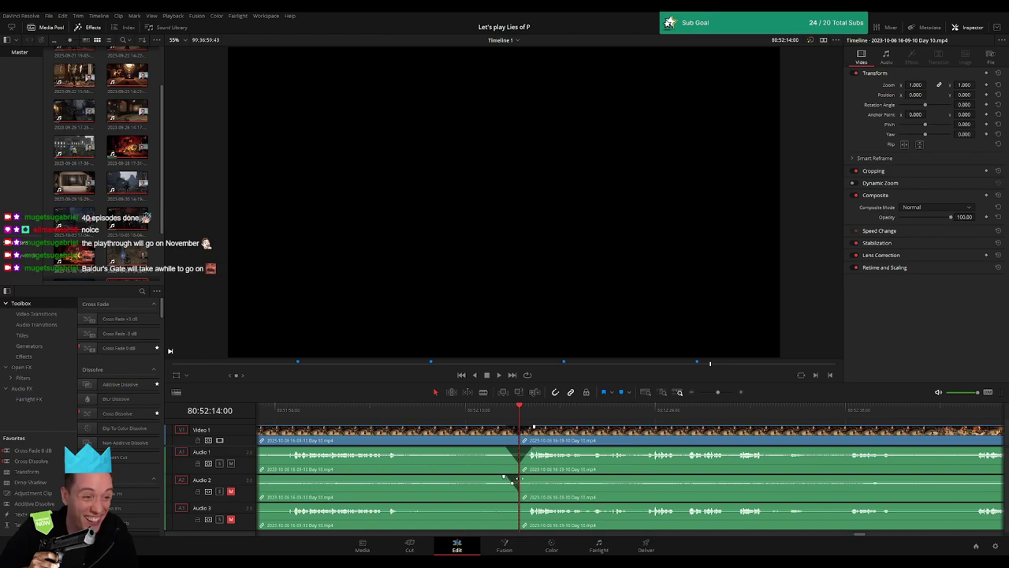
pyautogui.moveTo(518, 478); pyautogui.dragTo(530, 478)
pyautogui.moveTo(517, 504); pyautogui.dragTo(505, 506)
pyautogui.moveTo(717, 394); pyautogui.dragTo(699, 392)
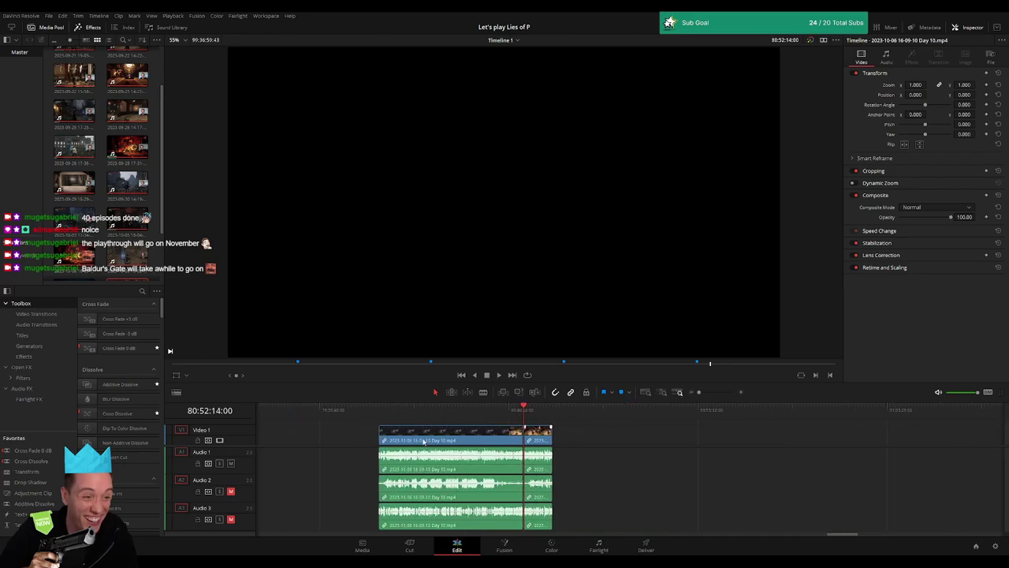
pyautogui.hscroll(-2, 667, 436)
# Place the short piece after the 80:52:14 cut so it starts at 82:00:00:00
pyautogui.click(414, 411)
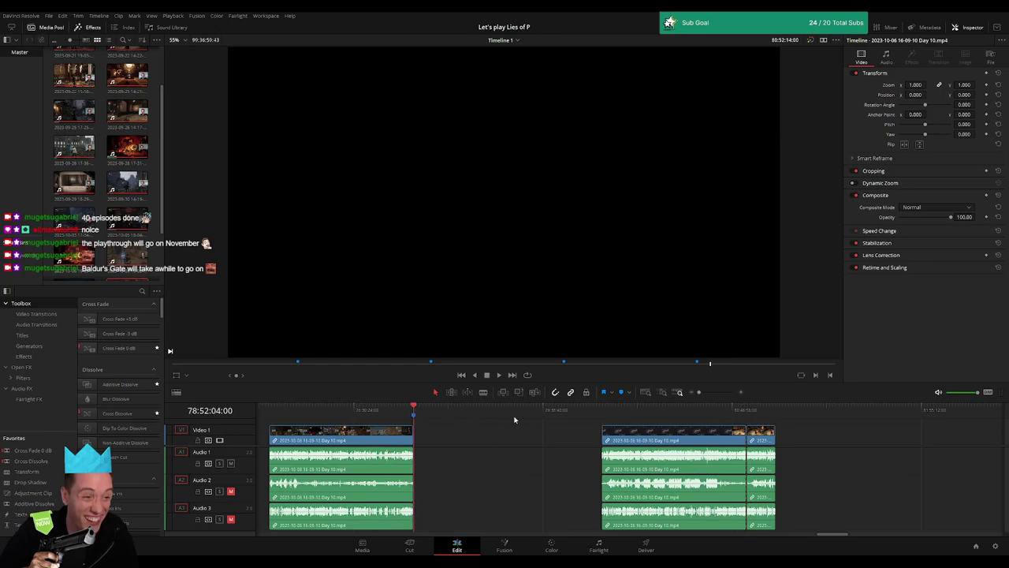
pyautogui.click(604, 414)
pyautogui.hscroll(3, 524, 416)
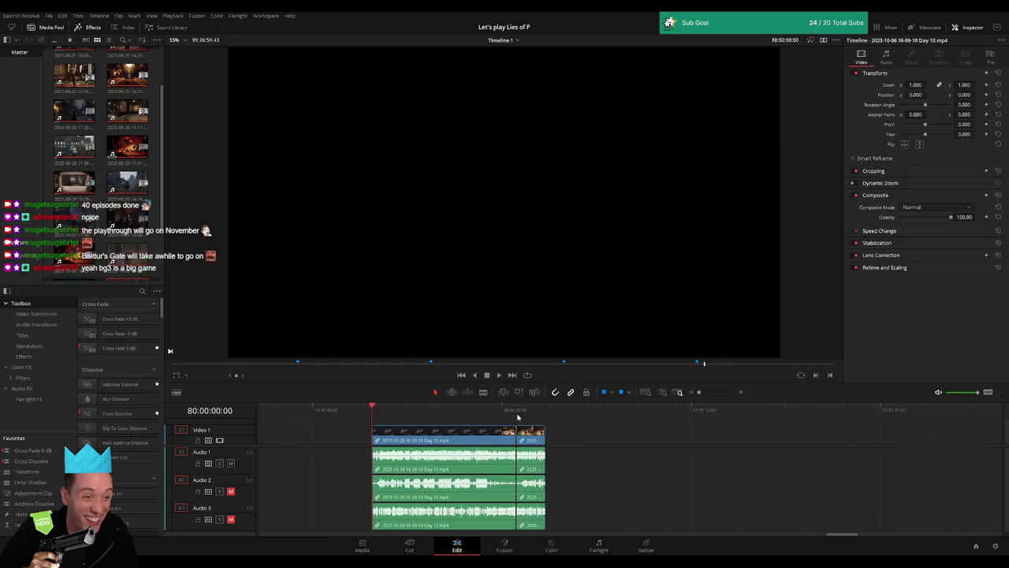
pyautogui.click(518, 412)
pyautogui.hscroll(2, 407, 440)
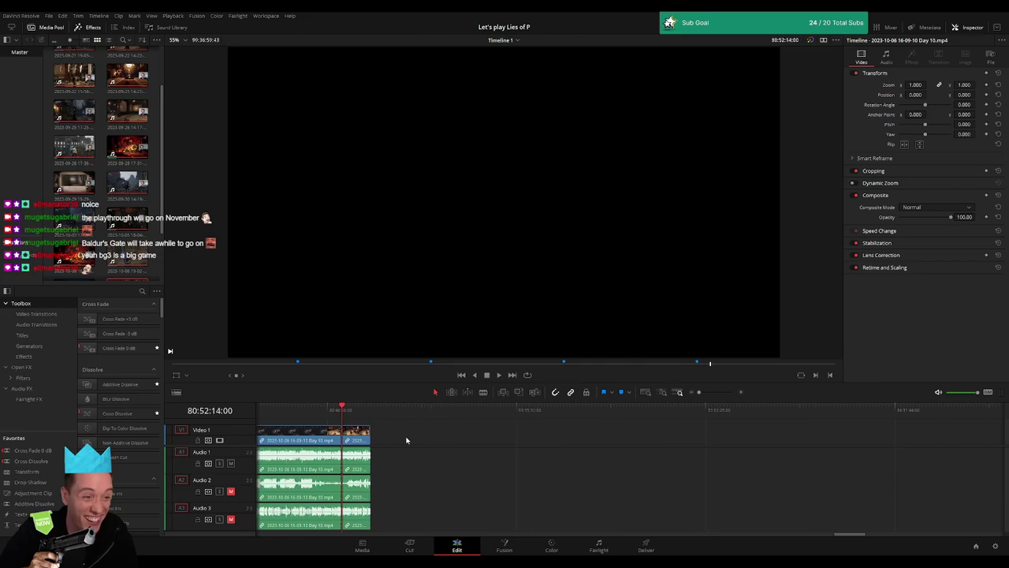
pyautogui.moveTo(356, 440); pyautogui.dragTo(617, 446)
pyautogui.click(436, 437)
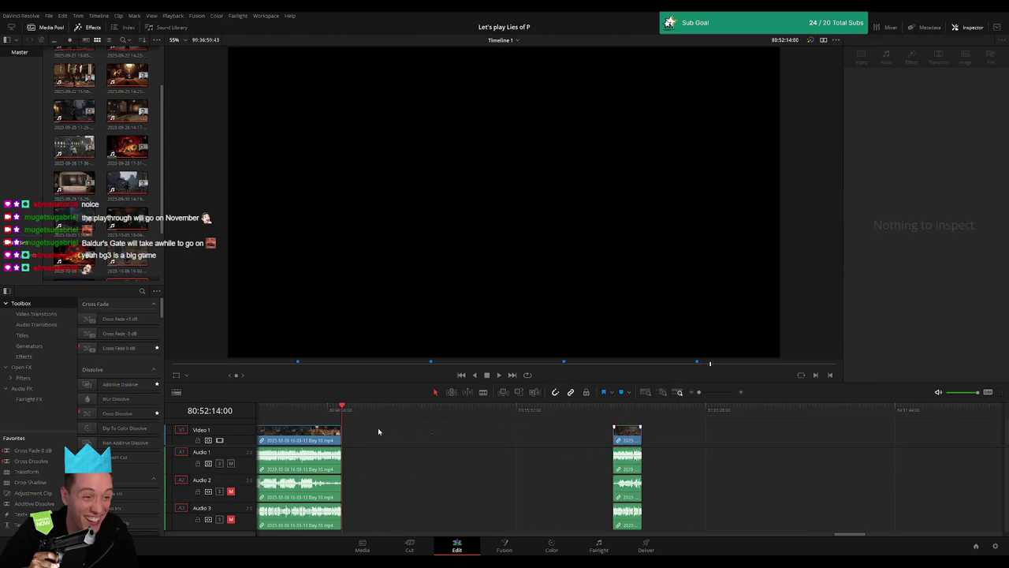
pyautogui.moveTo(349, 411); pyautogui.dragTo(529, 426)
pyautogui.scroll(3, 659, 421)
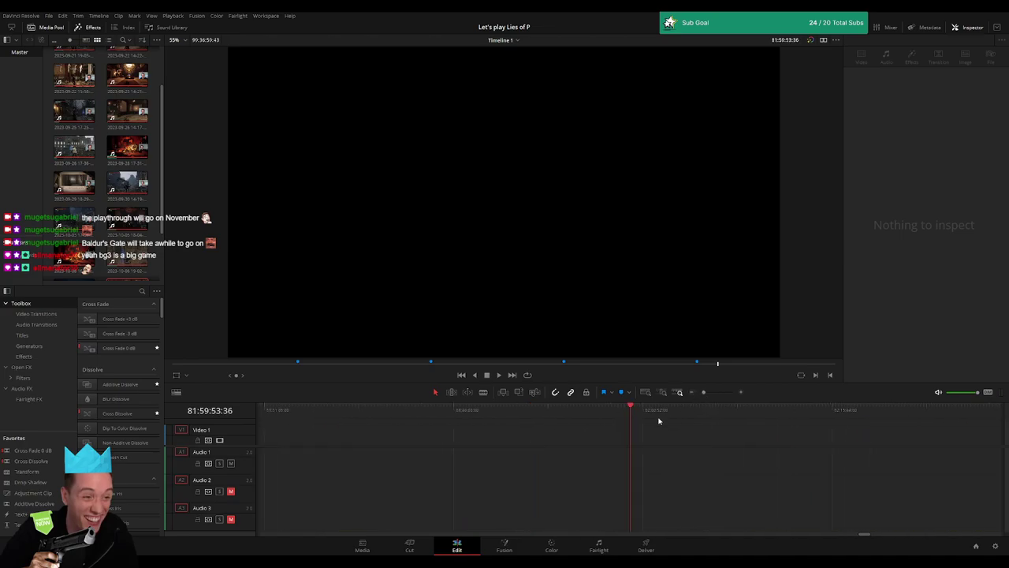
pyautogui.moveTo(633, 416); pyautogui.dragTo(632, 416)
pyautogui.scroll(-3, 703, 396)
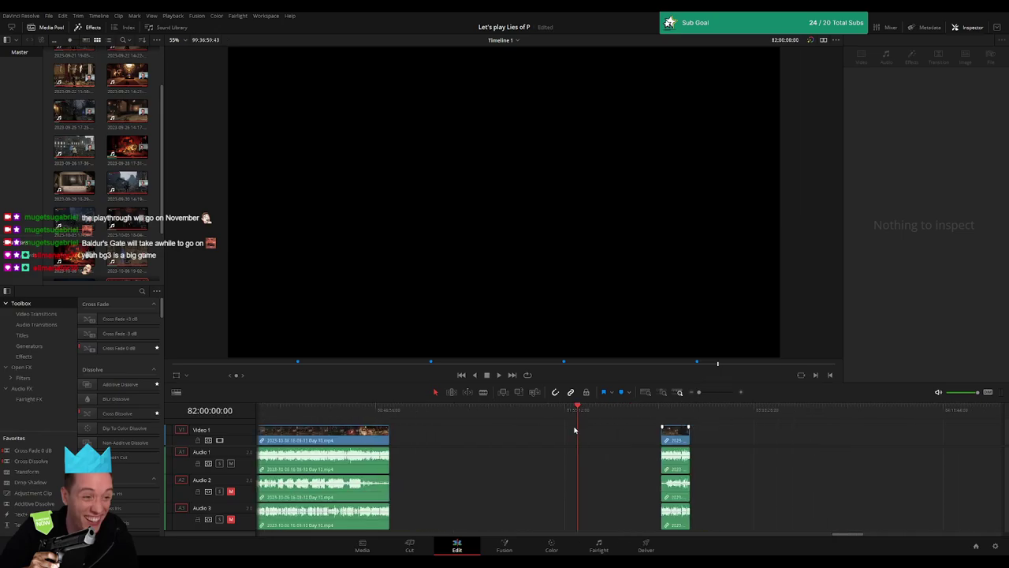
pyautogui.moveTo(545, 438); pyautogui.dragTo(462, 442)
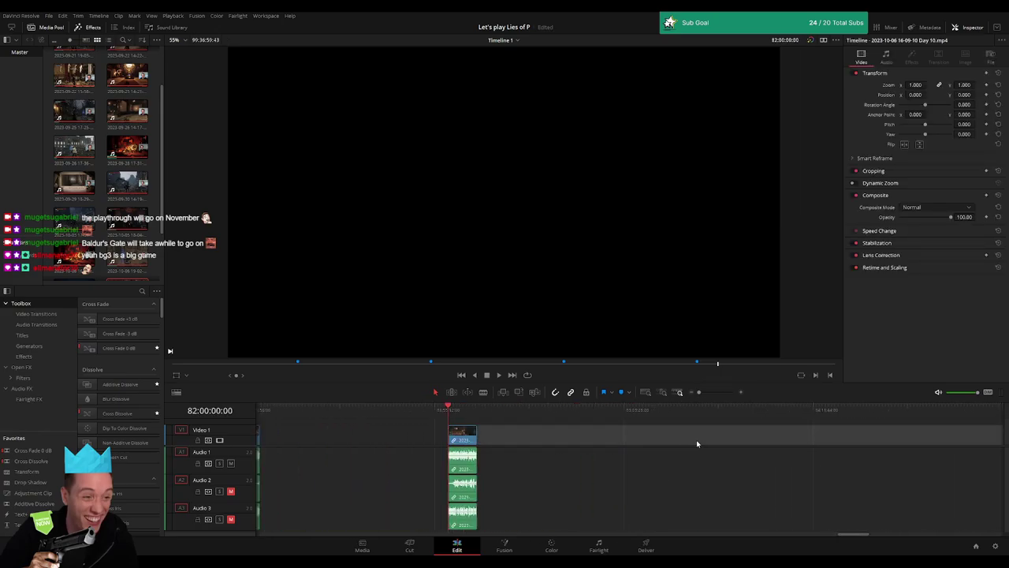
# Slide the part 2 clip left against the short piece and play back the join
pyautogui.scroll(5, 487, 437)
pyautogui.hscroll(-3, 711, 431)
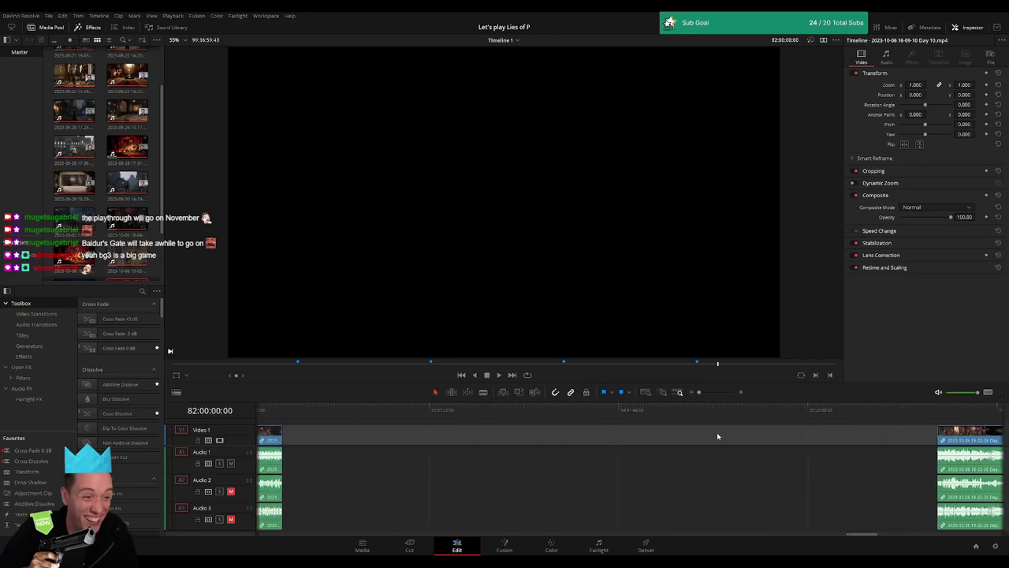
pyautogui.moveTo(975, 436); pyautogui.dragTo(329, 440)
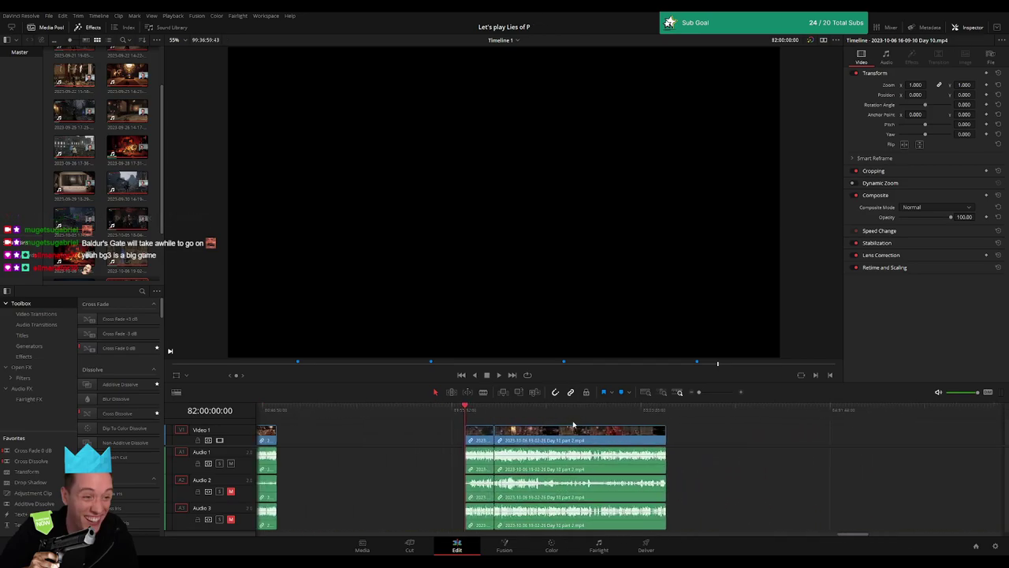
pyautogui.press('space')
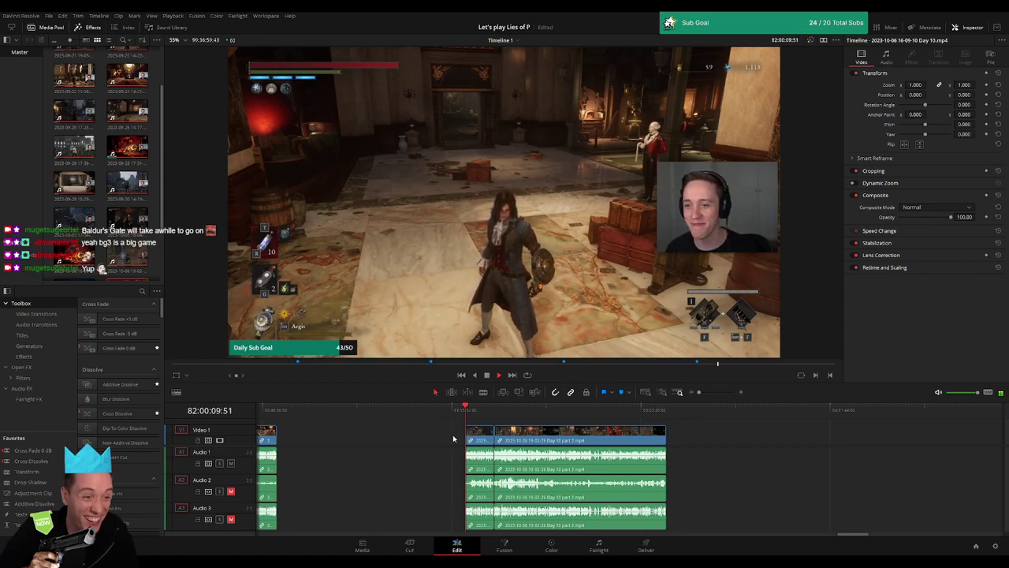
# Review the join at 82:00:00:00 by playing through the cut
pyautogui.click(704, 394)
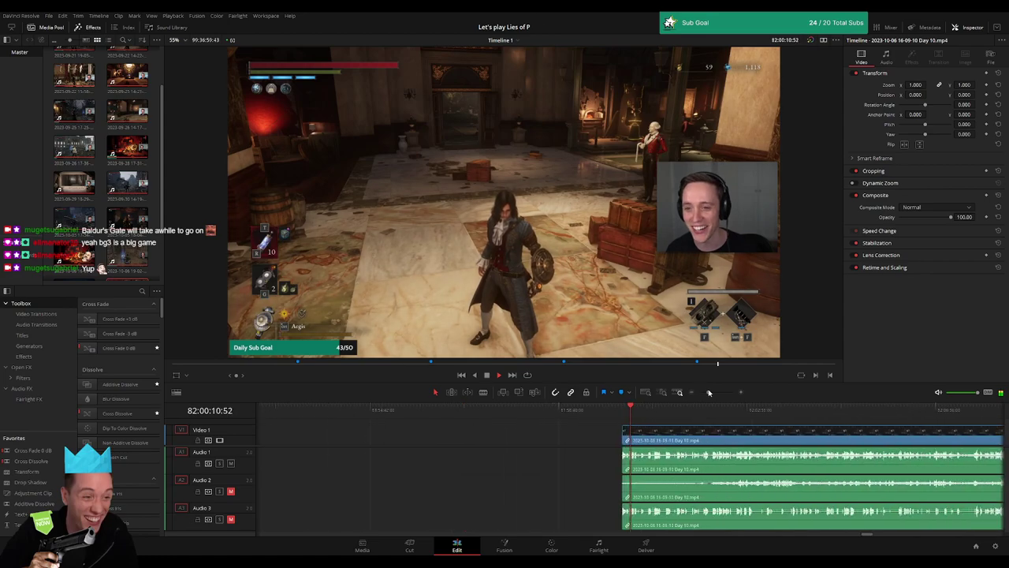
pyautogui.click(547, 433)
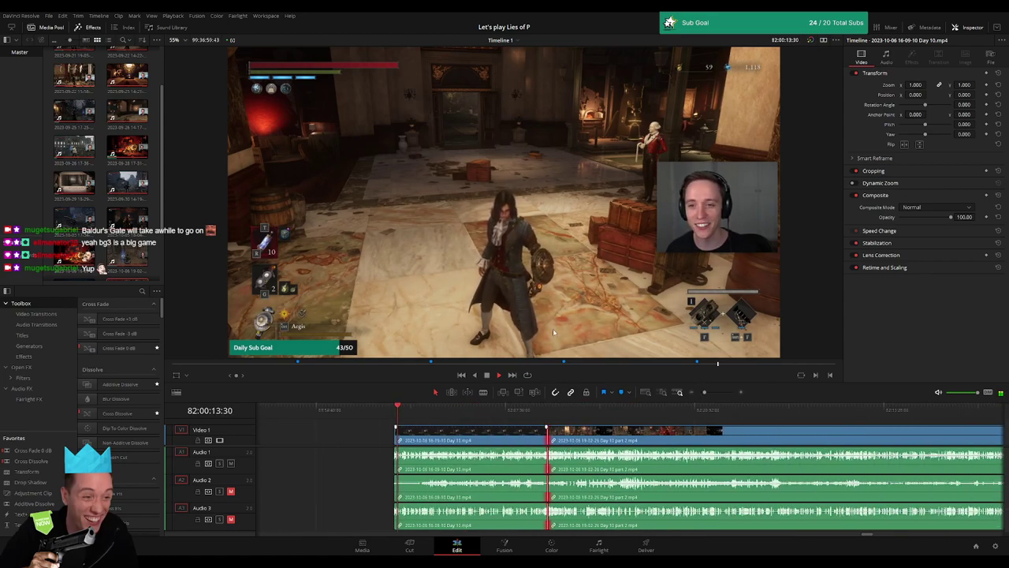
pyautogui.click(527, 418)
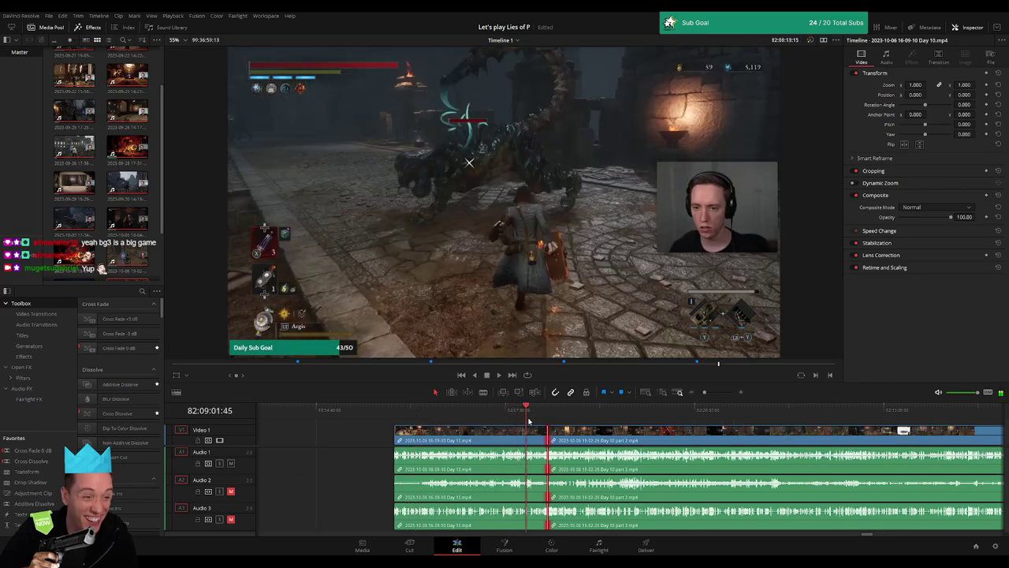
pyautogui.click(713, 394)
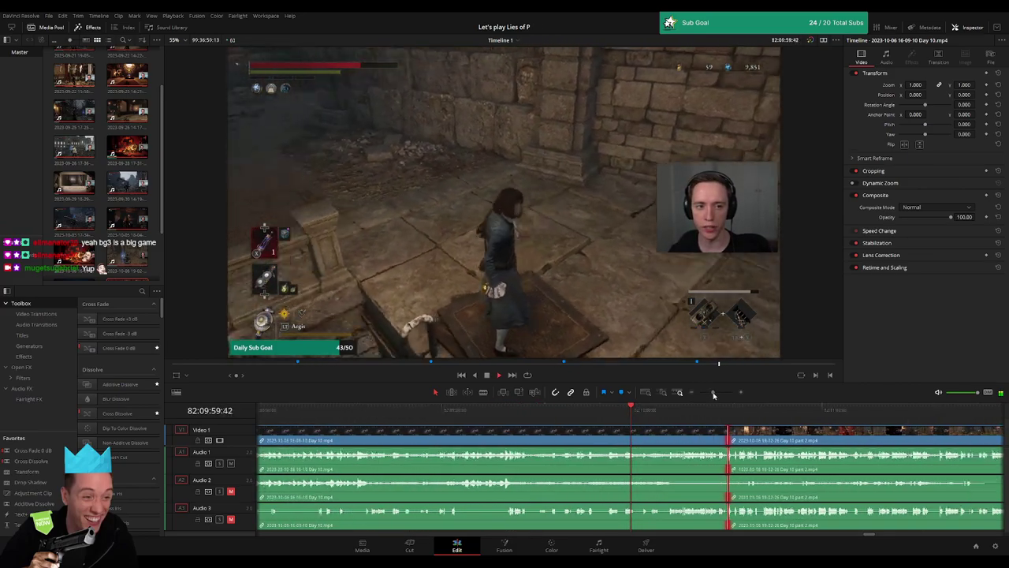
pyautogui.click(715, 410)
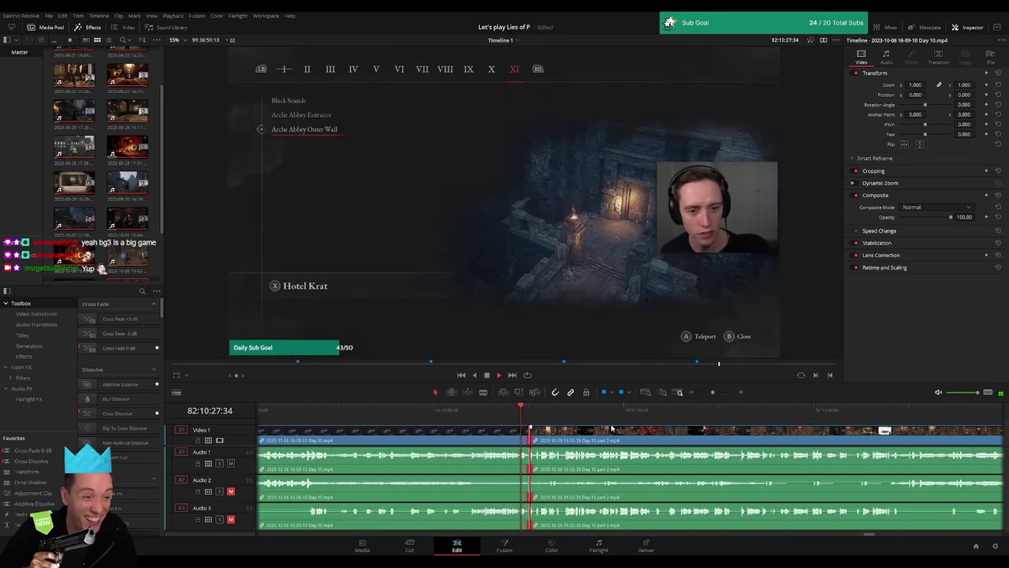
pyautogui.click(718, 393)
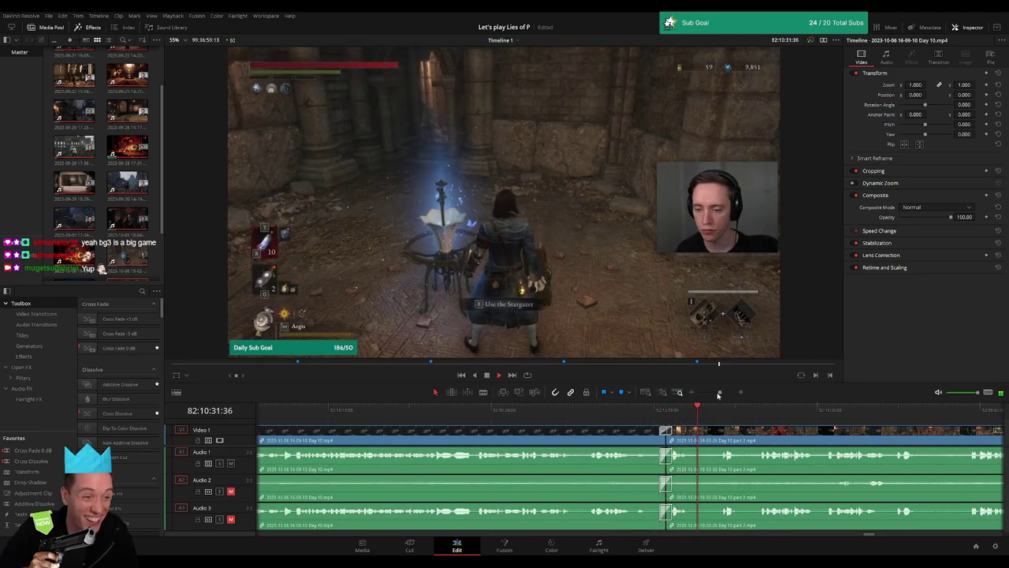
pyautogui.moveTo(718, 392); pyautogui.dragTo(699, 393)
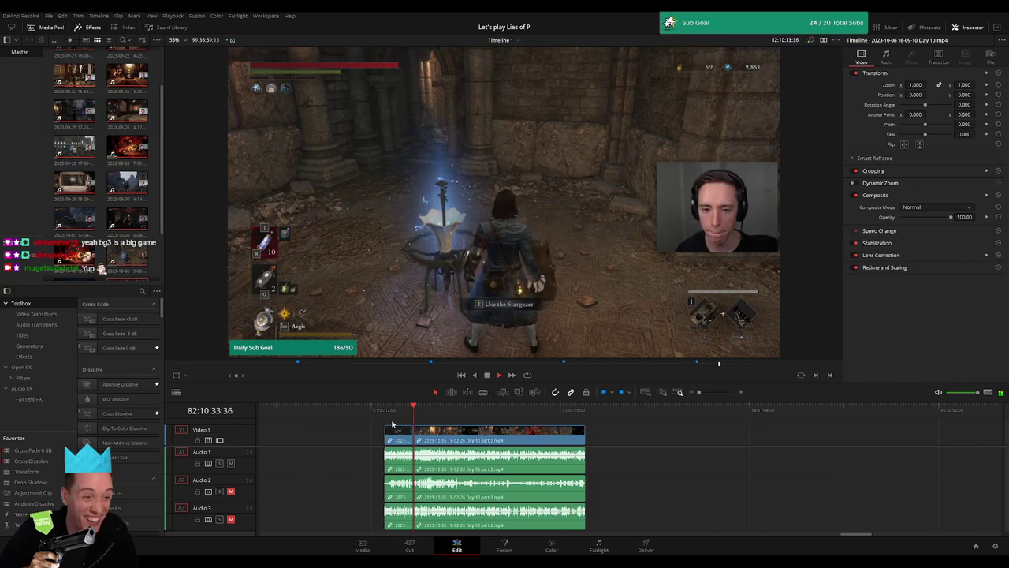
# Scrub the part 2 footage to find the glowing-door scene
pyautogui.moveTo(386, 410); pyautogui.dragTo(529, 414)
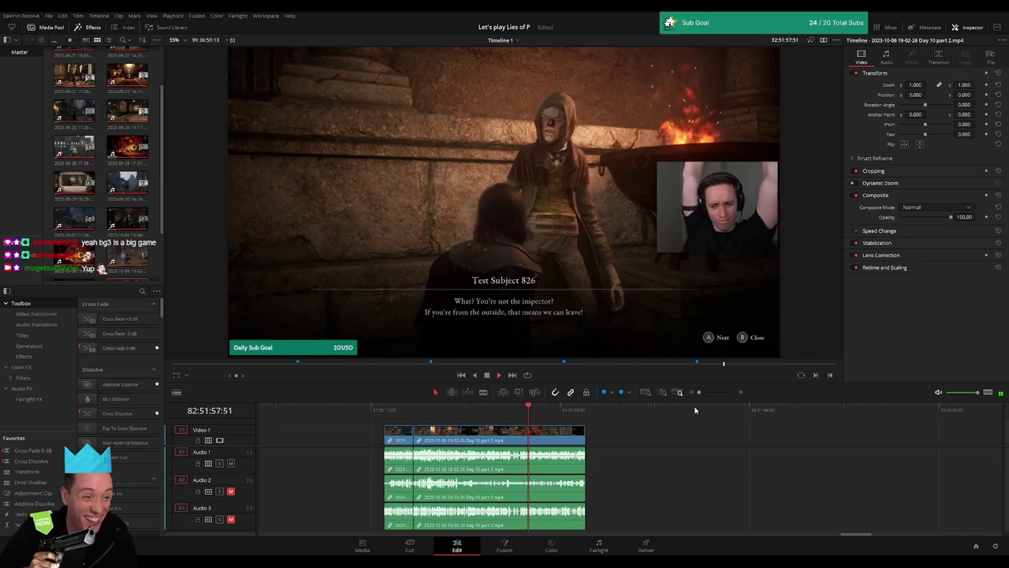
pyautogui.moveTo(692, 392); pyautogui.dragTo(713, 396)
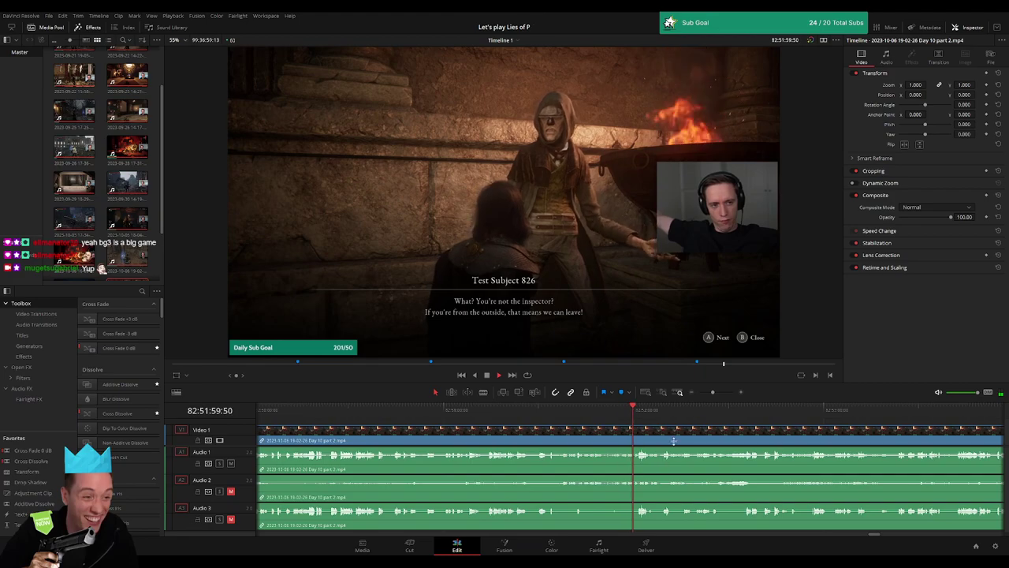
pyautogui.click(418, 417)
pyautogui.moveTo(418, 416); pyautogui.dragTo(446, 412)
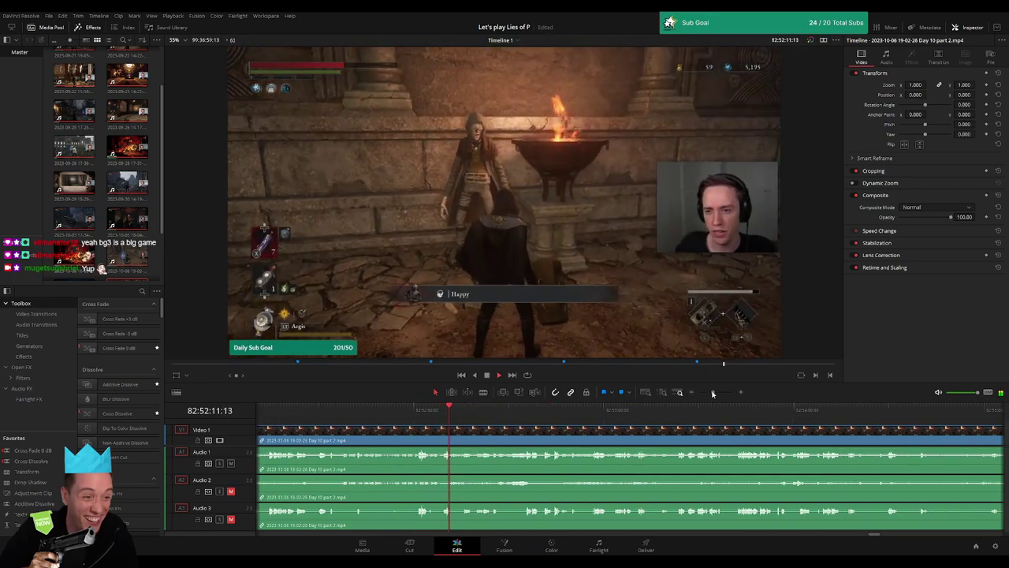
pyautogui.click(635, 411)
pyautogui.moveTo(694, 411); pyautogui.dragTo(501, 411)
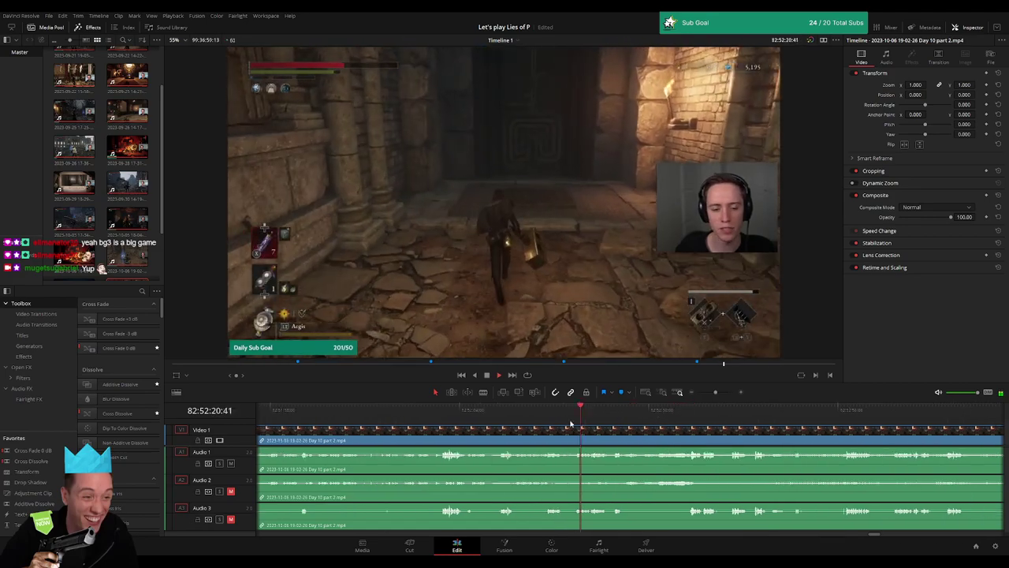
pyautogui.click(527, 414)
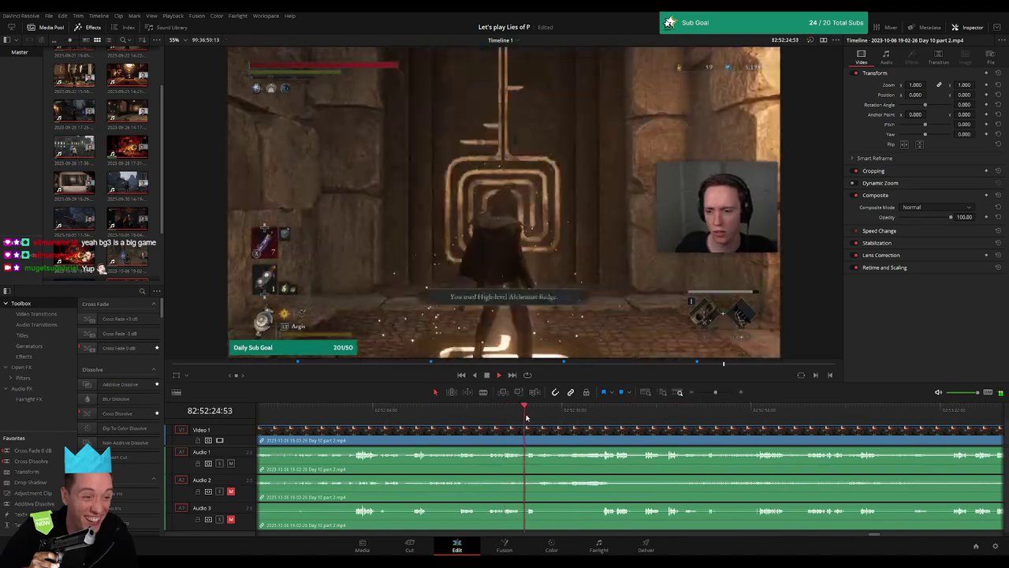
pyautogui.moveTo(527, 414); pyautogui.dragTo(598, 414)
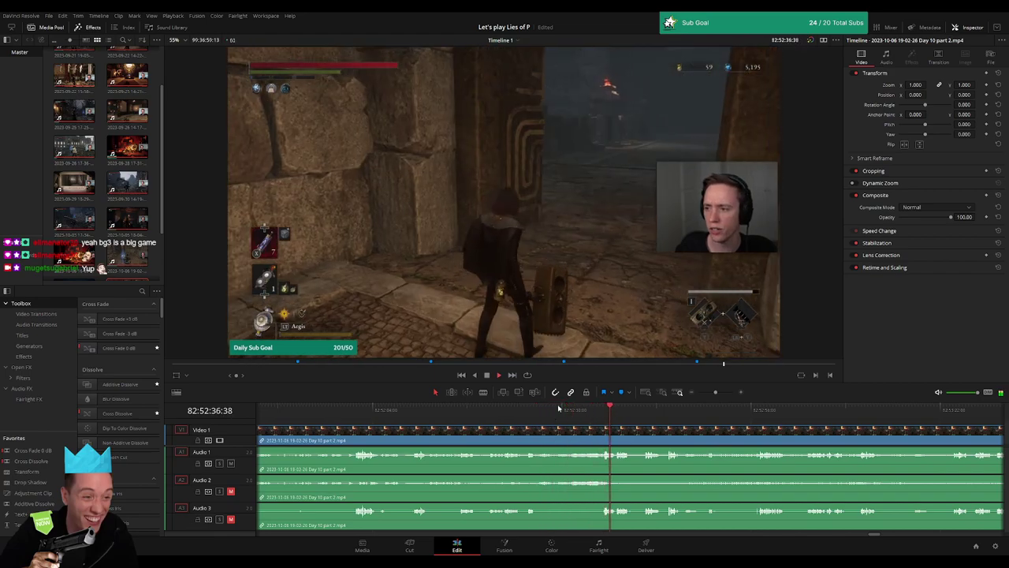
pyautogui.moveTo(597, 413); pyautogui.dragTo(529, 413)
# Split all tracks at 82:52:24:30, where the High-level Alchemist Badge is used
pyautogui.scroll(2, 624, 406)
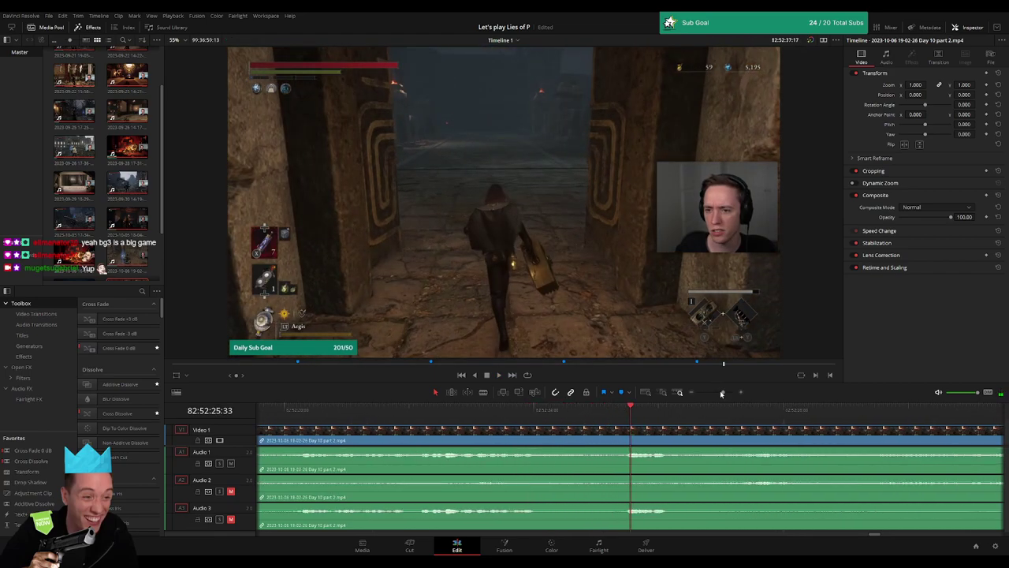
pyautogui.click(628, 410)
pyautogui.moveTo(628, 408); pyautogui.dragTo(521, 432)
pyautogui.hotkey('ctrl', 'b')
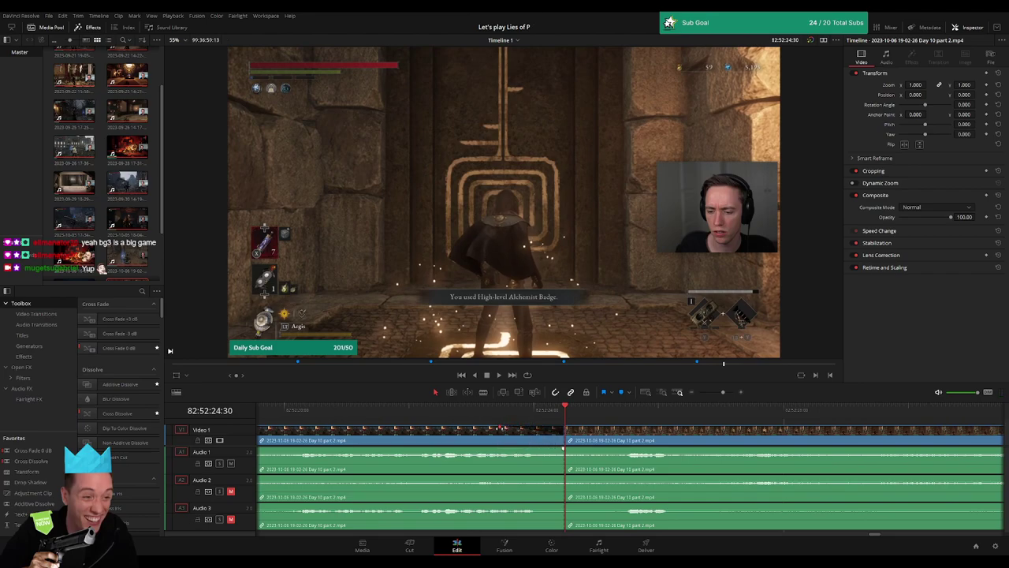
# Fade out Audio 1, 2 and 3 before the 82:52:24:30 cut
pyautogui.moveTo(564, 448); pyautogui.dragTo(500, 451)
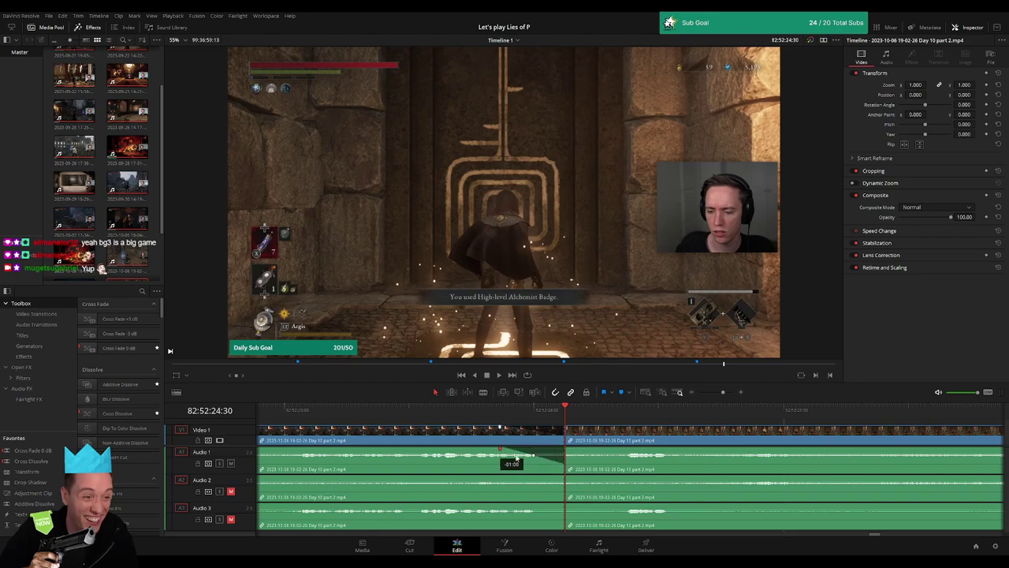
pyautogui.moveTo(563, 476); pyautogui.dragTo(499, 477)
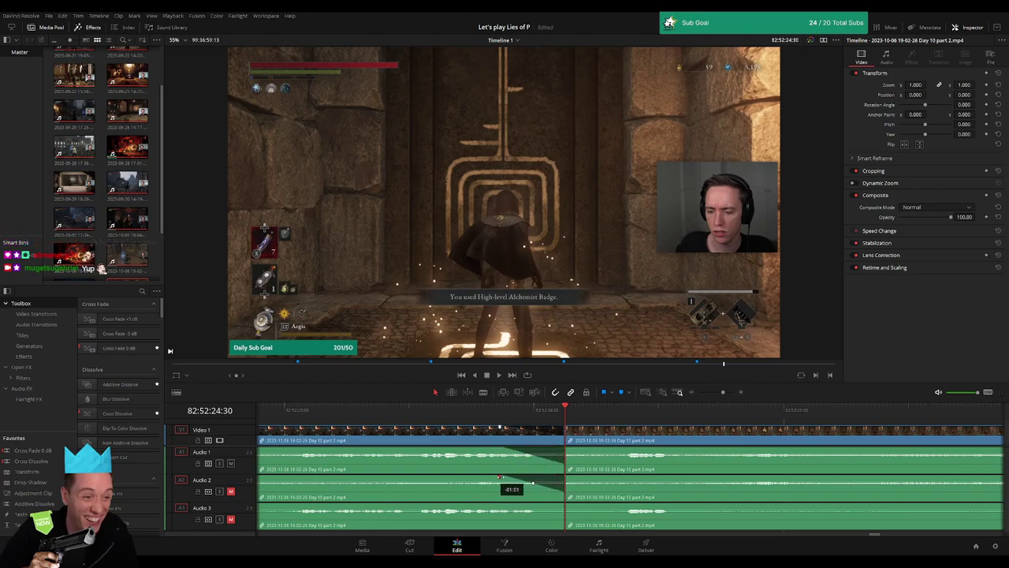
pyautogui.moveTo(561, 500); pyautogui.dragTo(506, 506)
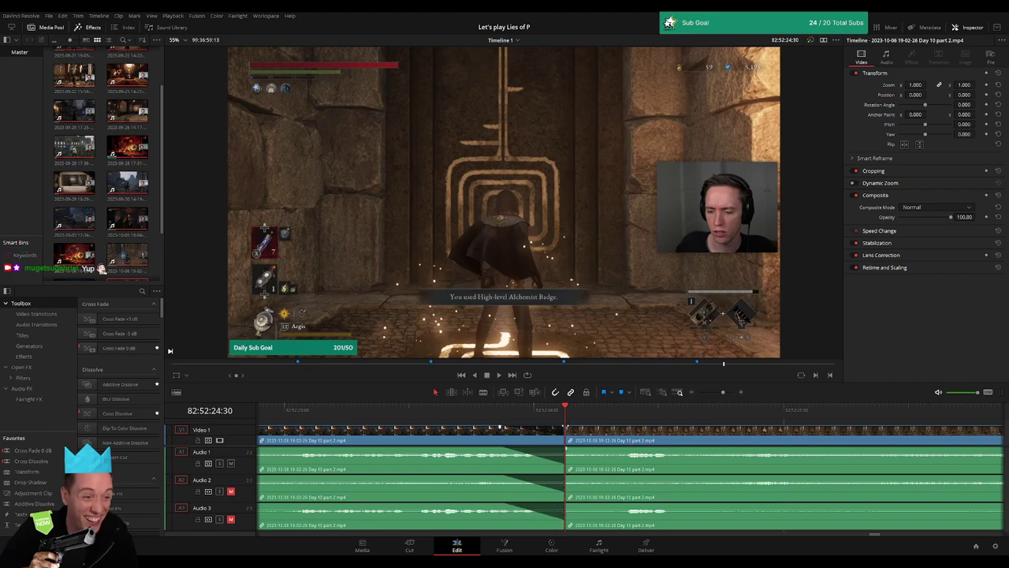
# Fade Video 1 and Audio 1–3 back in after the cut, about one second each
pyautogui.moveTo(566, 430); pyautogui.dragTo(628, 428)
pyautogui.moveTo(567, 455); pyautogui.dragTo(622, 449)
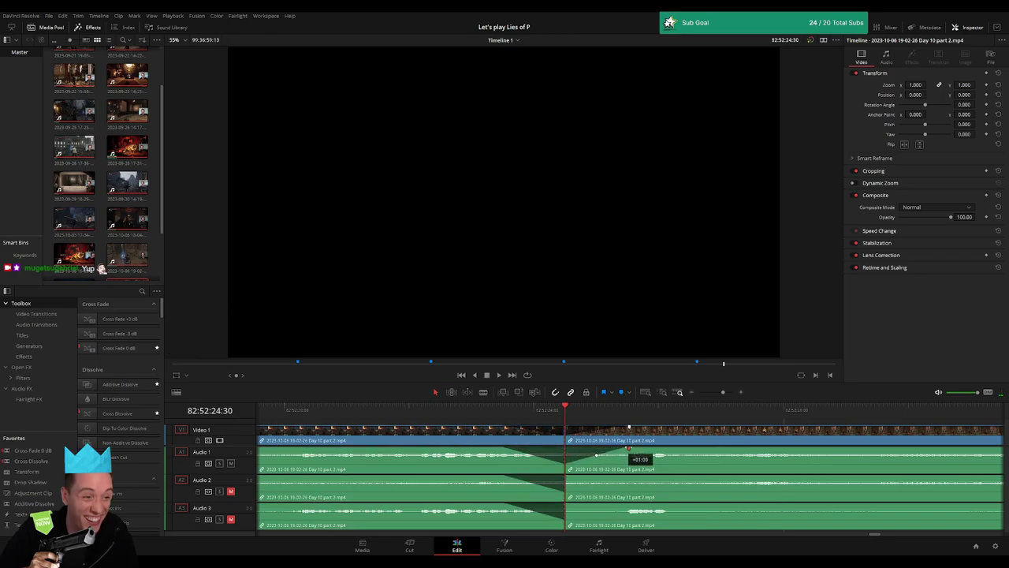
pyautogui.moveTo(566, 476); pyautogui.dragTo(620, 476)
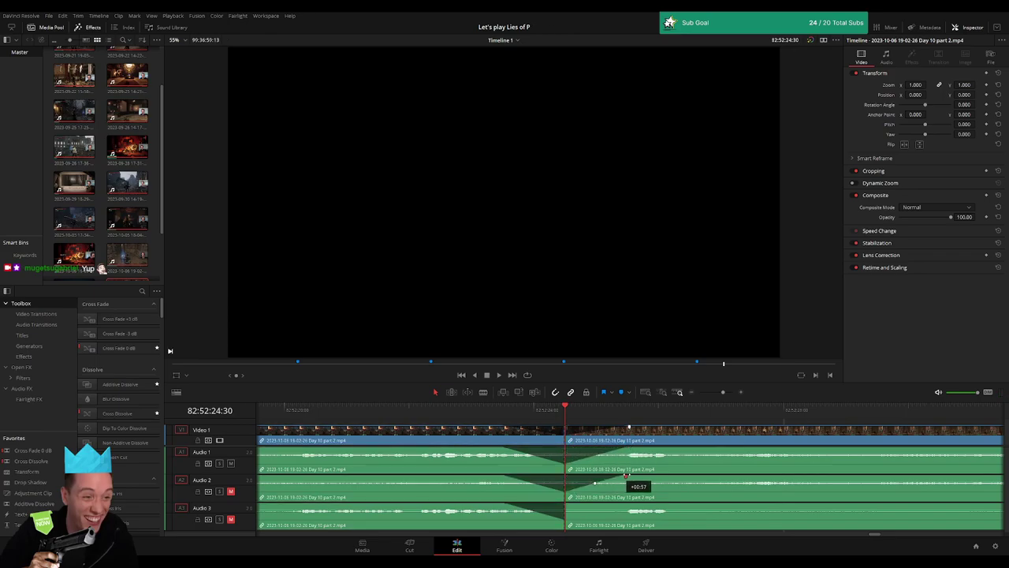
pyautogui.moveTo(569, 502); pyautogui.dragTo(625, 504)
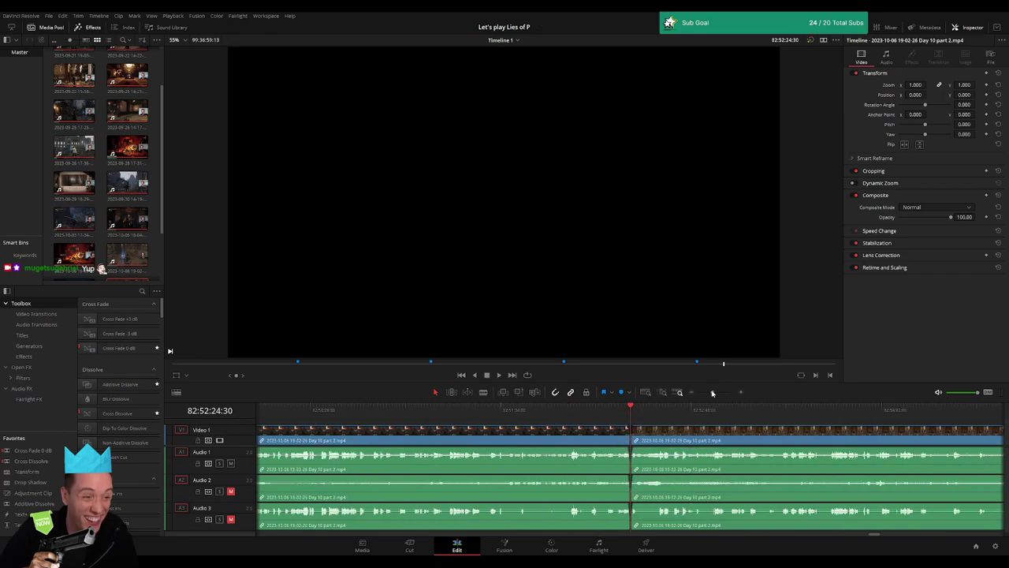
pyautogui.scroll(-3, 739, 443)
# Move the piece after the 82:52:24 cut further along the timeline
pyautogui.scroll(-2, 611, 432)
pyautogui.press('Home')
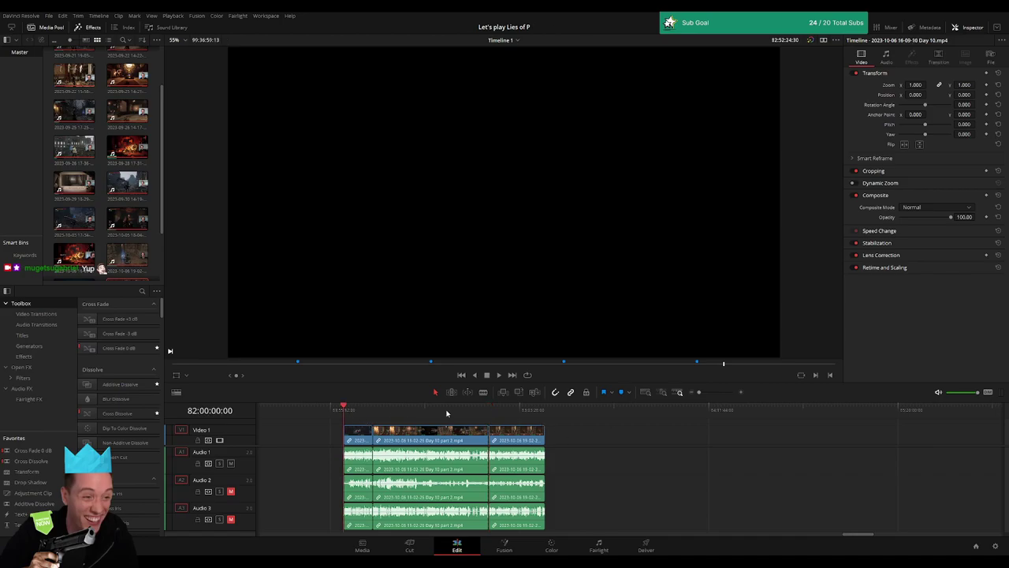
pyautogui.click(495, 411)
pyautogui.hscroll(3, 495, 411)
pyautogui.moveTo(395, 437); pyautogui.dragTo(641, 437)
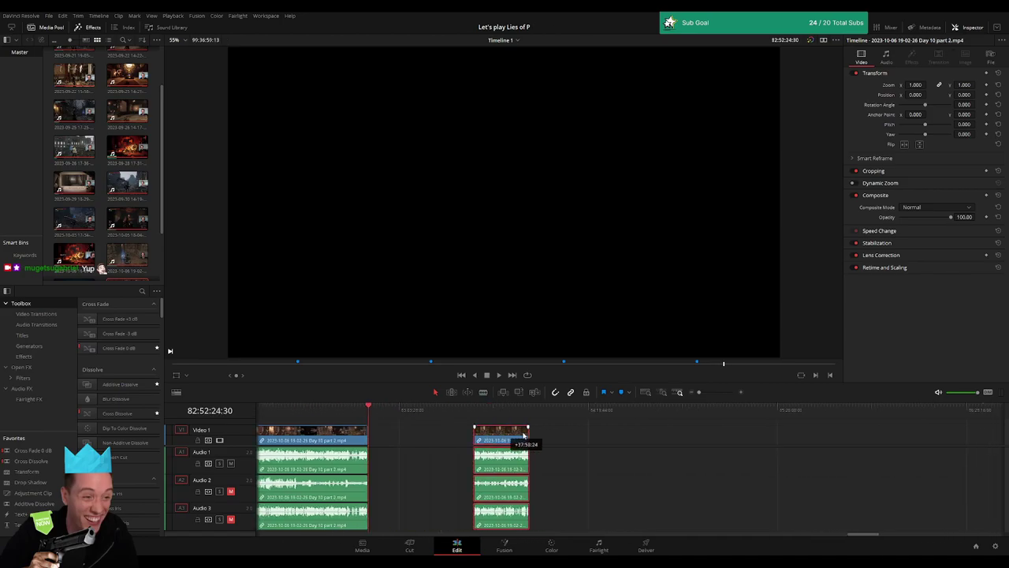
pyautogui.click(454, 437)
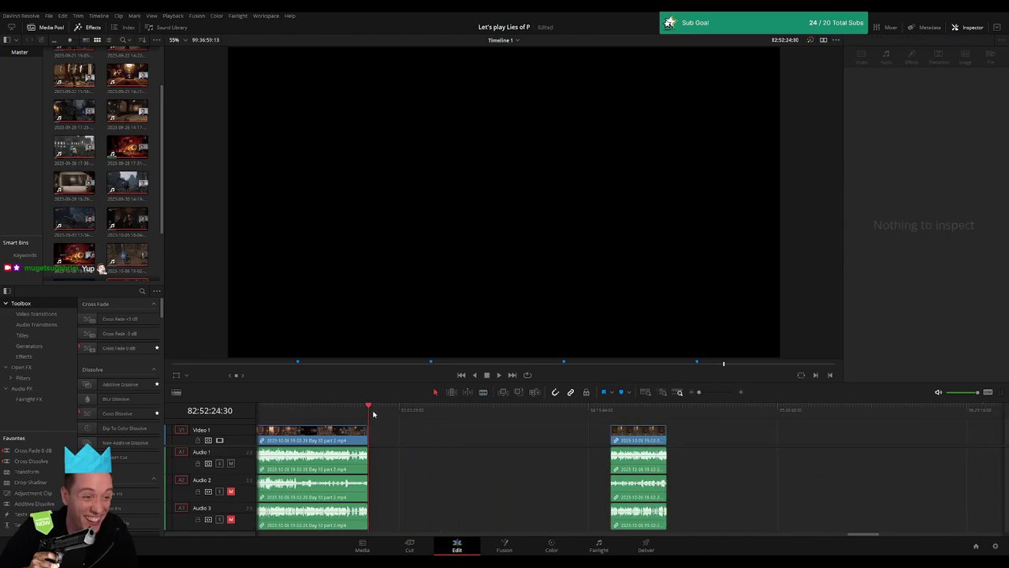
# Snap that piece's start to the playhead at 84:00:00:00
pyautogui.moveTo(373, 414); pyautogui.dragTo(555, 430)
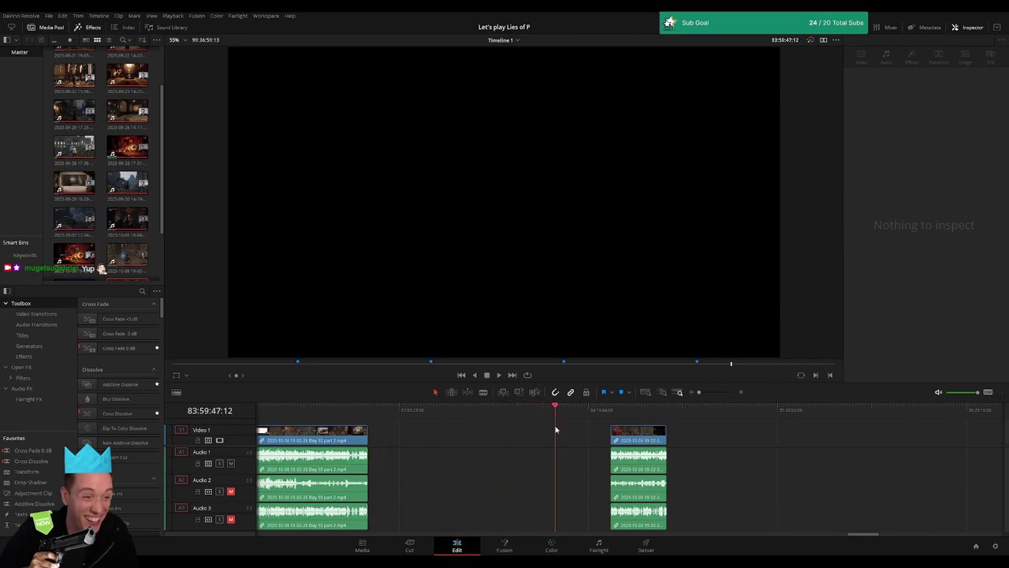
pyautogui.scroll(3, 674, 411)
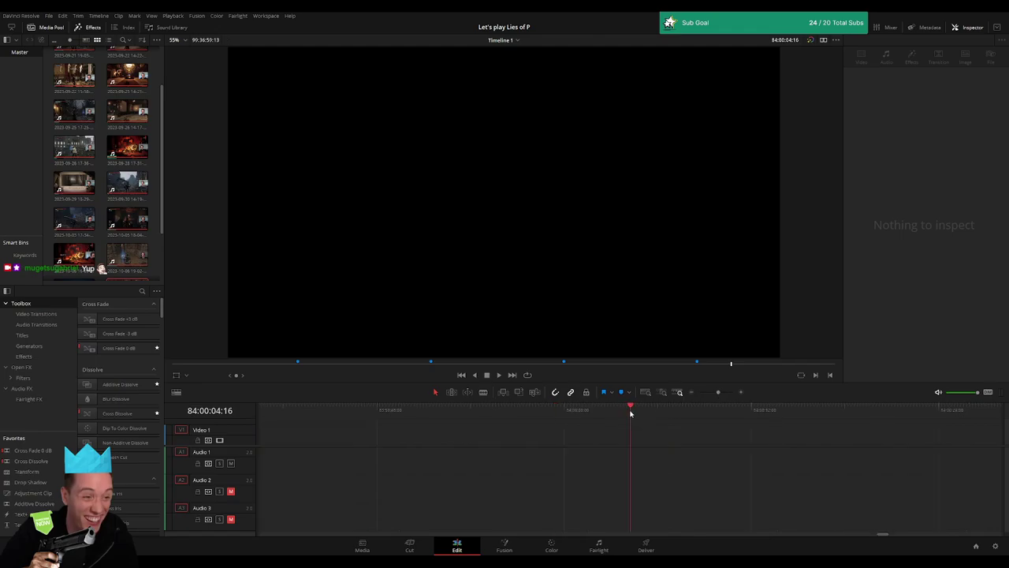
pyautogui.moveTo(631, 413); pyautogui.dragTo(566, 427)
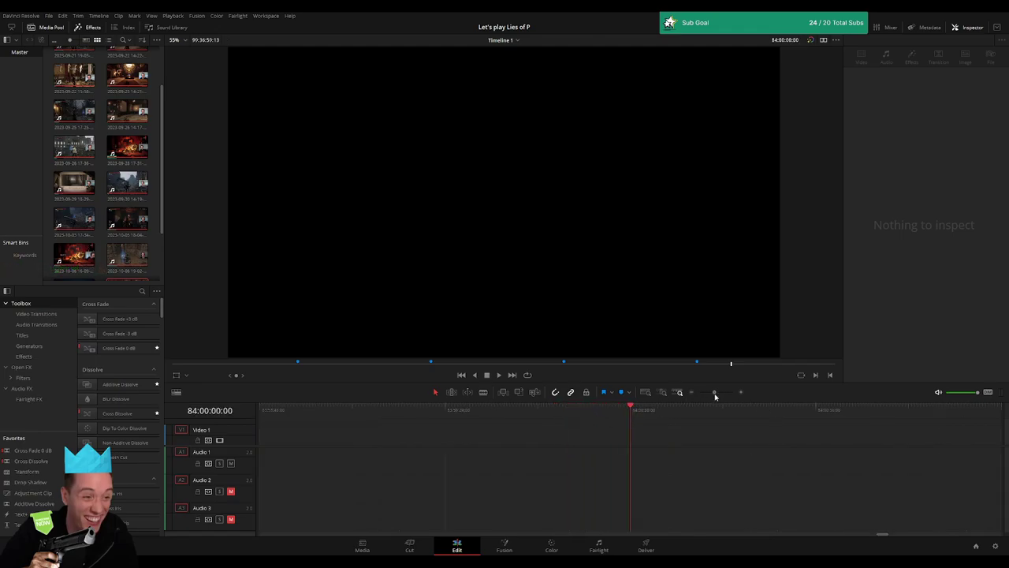
pyautogui.moveTo(718, 392); pyautogui.dragTo(698, 392)
pyautogui.hscroll(3, 655, 433)
pyautogui.moveTo(525, 441); pyautogui.dragTo(473, 440)
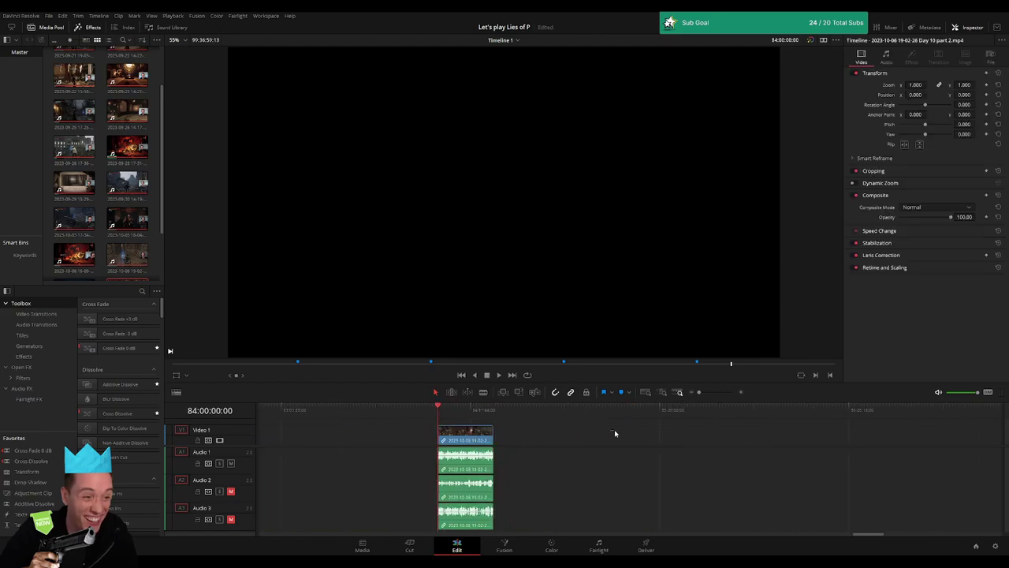
# Butt the Day 11 clip directly against it and play back the join
pyautogui.hscroll(5, 518, 433)
pyautogui.hscroll(-5, 605, 446)
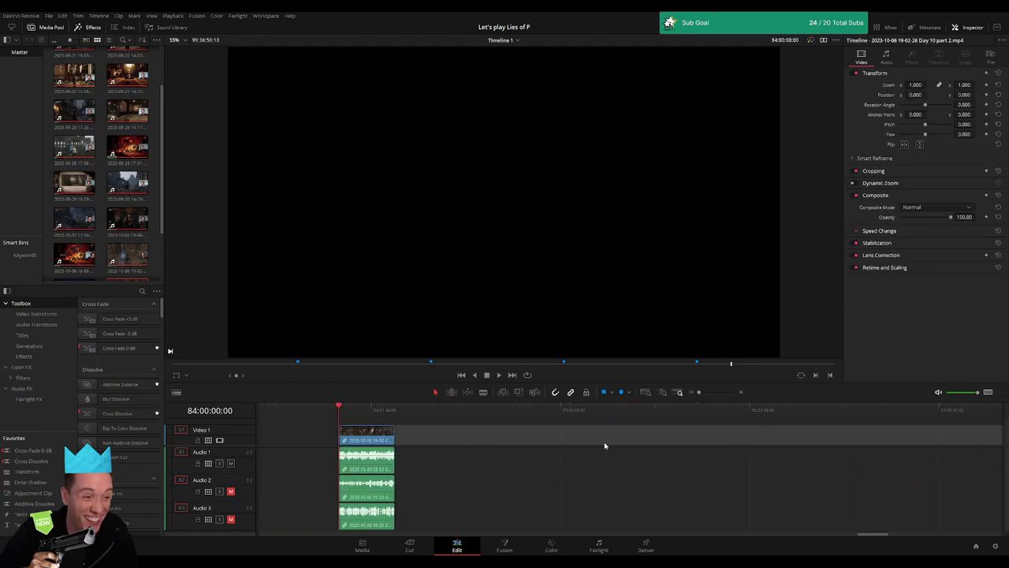
pyautogui.moveTo(627, 444); pyautogui.dragTo(547, 424)
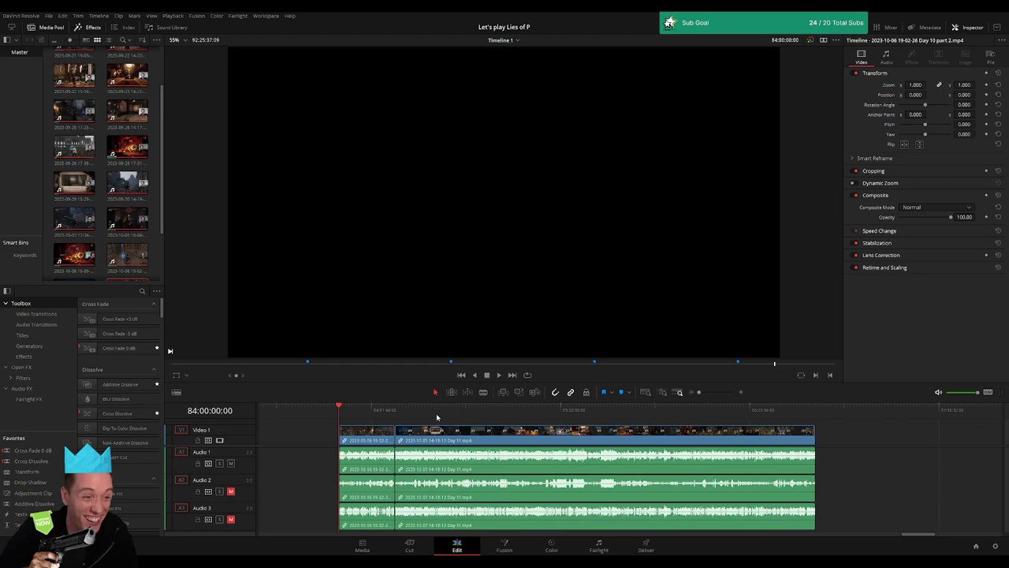
pyautogui.press('space')
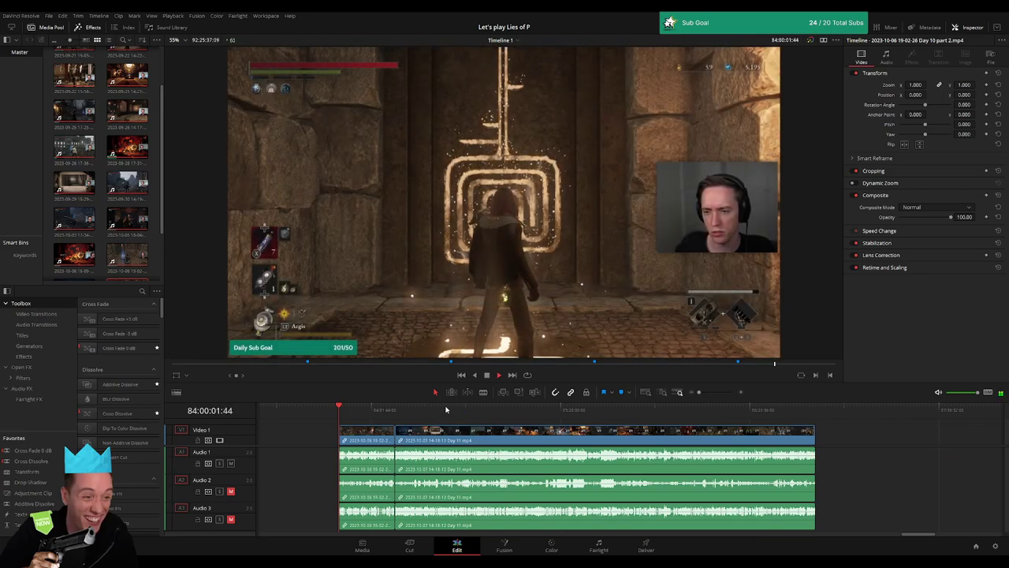
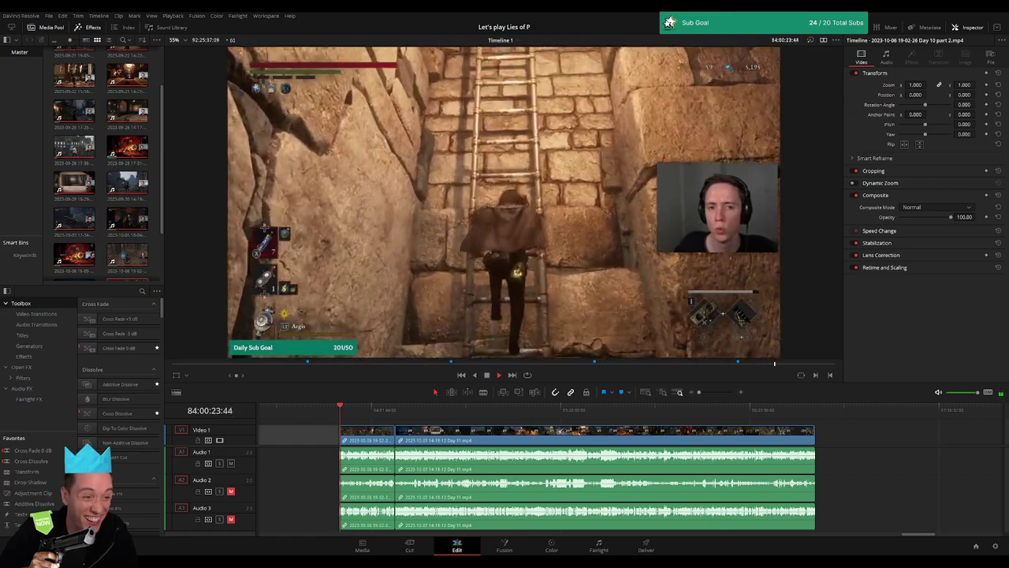
# Scrub and play through the footage toward the Day 10/Day 11 join near 84:20
pyautogui.moveTo(354, 412); pyautogui.dragTo(376, 418)
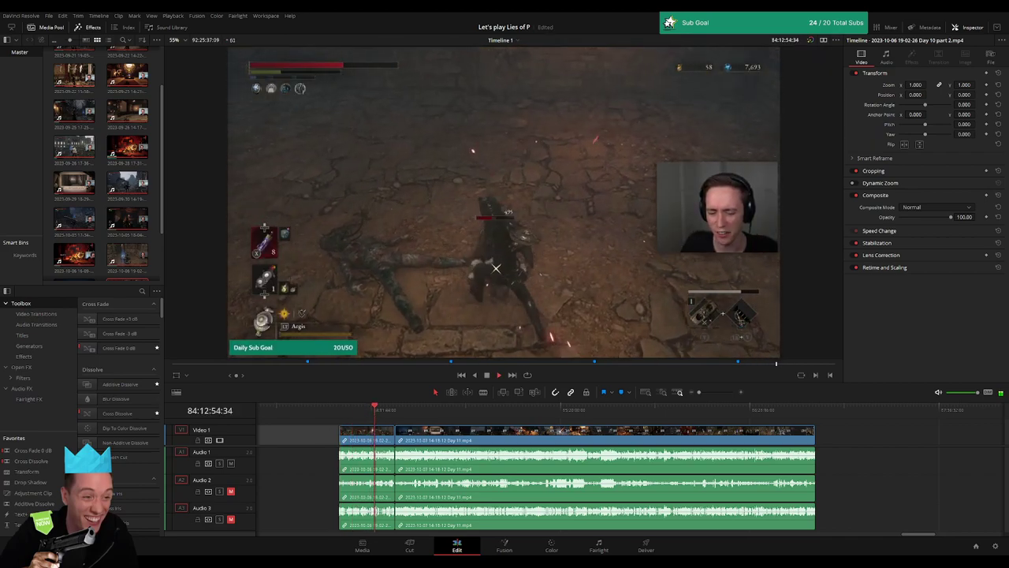
pyautogui.moveTo(375, 410); pyautogui.dragTo(395, 410)
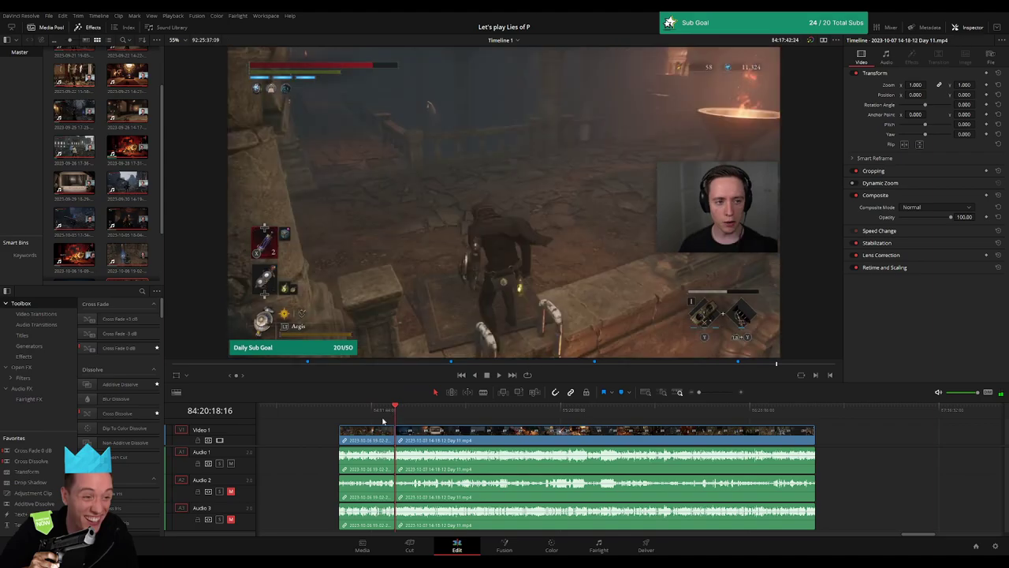
pyautogui.moveTo(699, 393); pyautogui.dragTo(712, 393)
pyautogui.click(487, 410)
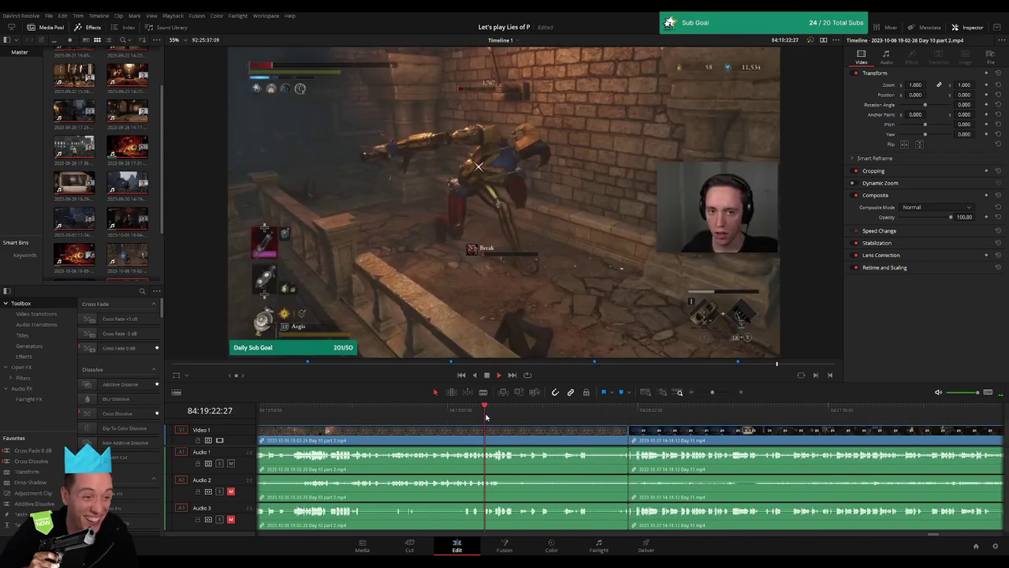
pyautogui.moveTo(487, 412); pyautogui.dragTo(604, 411)
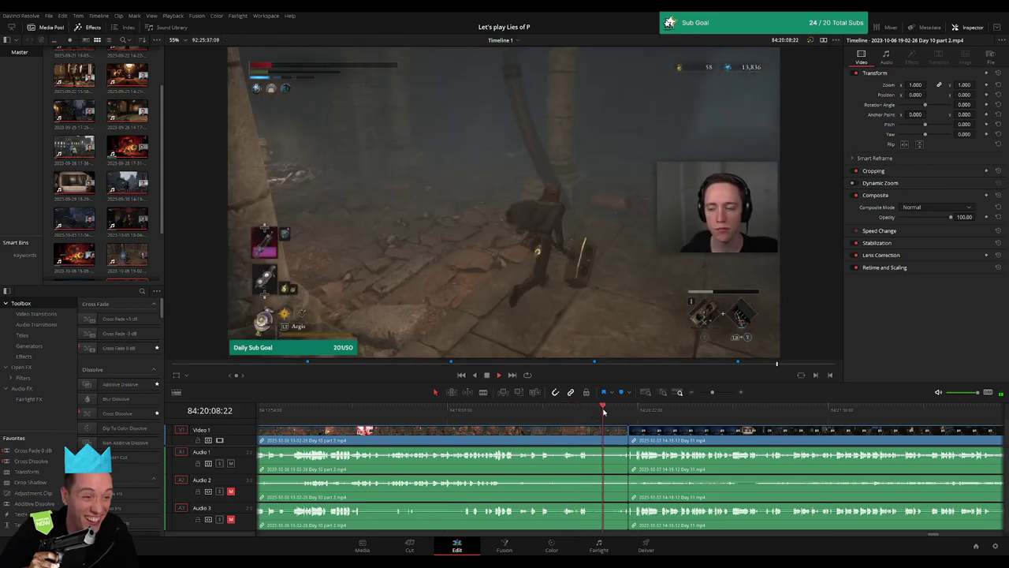
pyautogui.press('space')
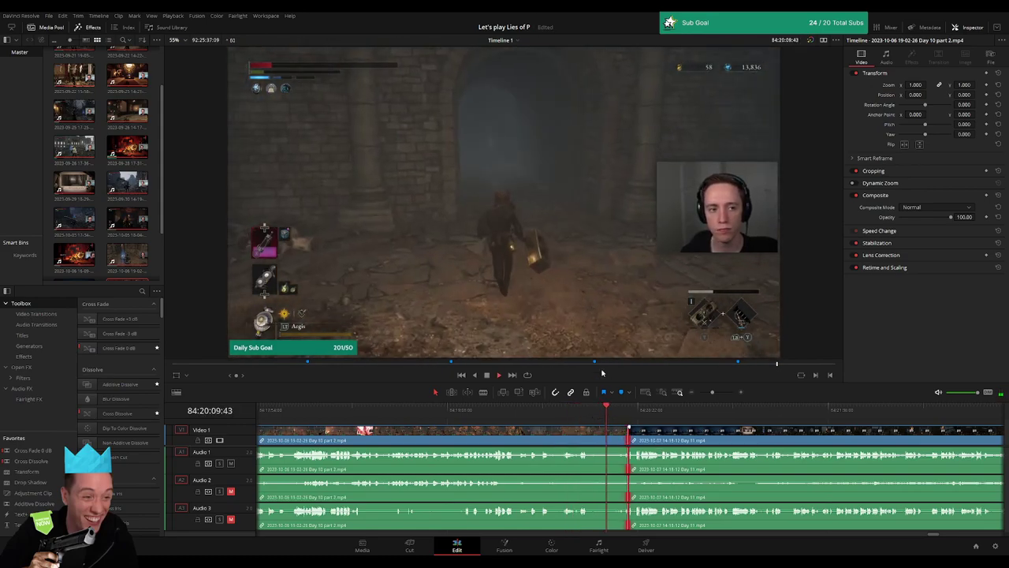
pyautogui.press('l')
pyautogui.press('l')
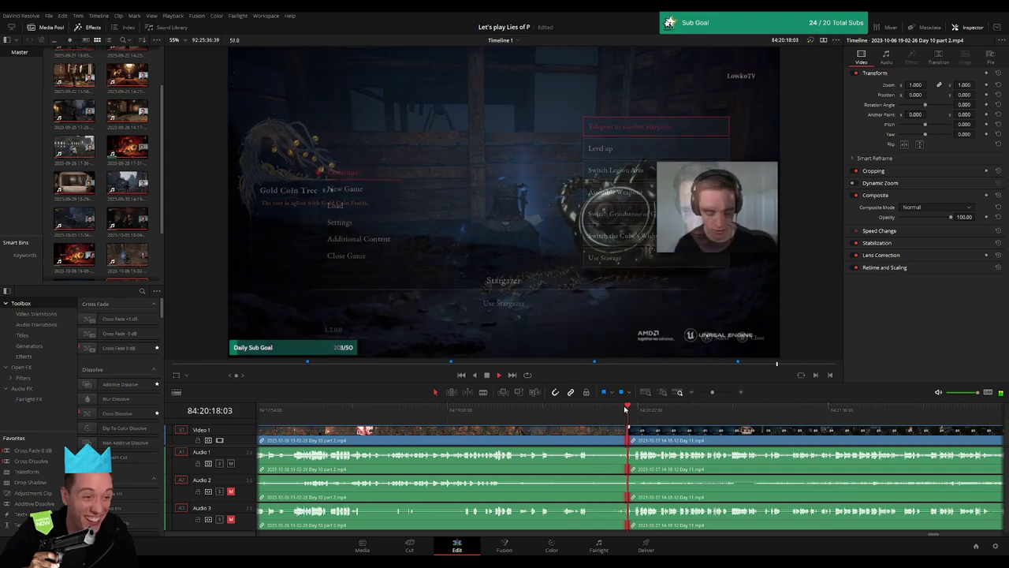
pyautogui.moveTo(688, 397); pyautogui.dragTo(719, 393)
pyautogui.press('space')
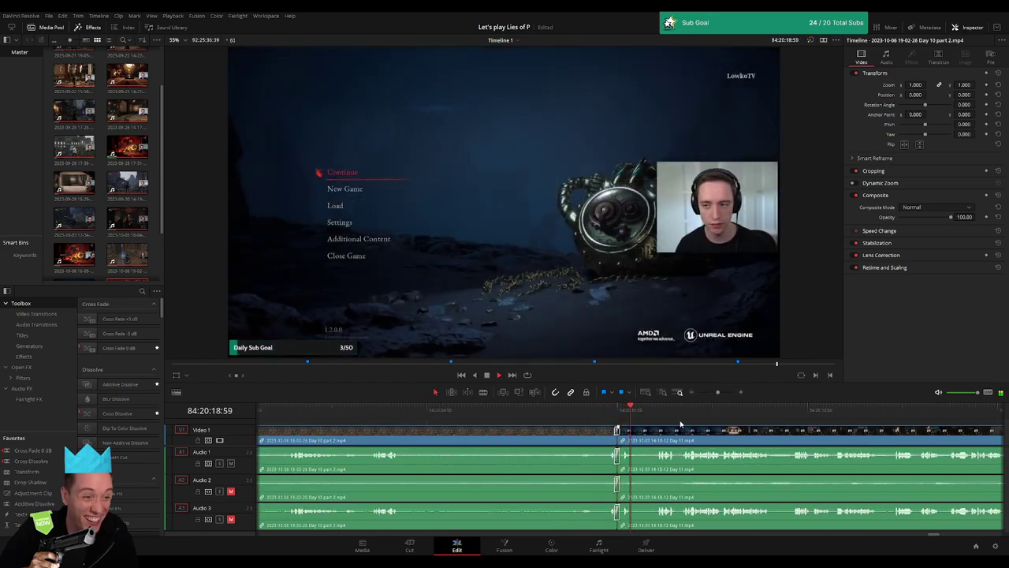
pyautogui.moveTo(718, 393); pyautogui.dragTo(708, 393)
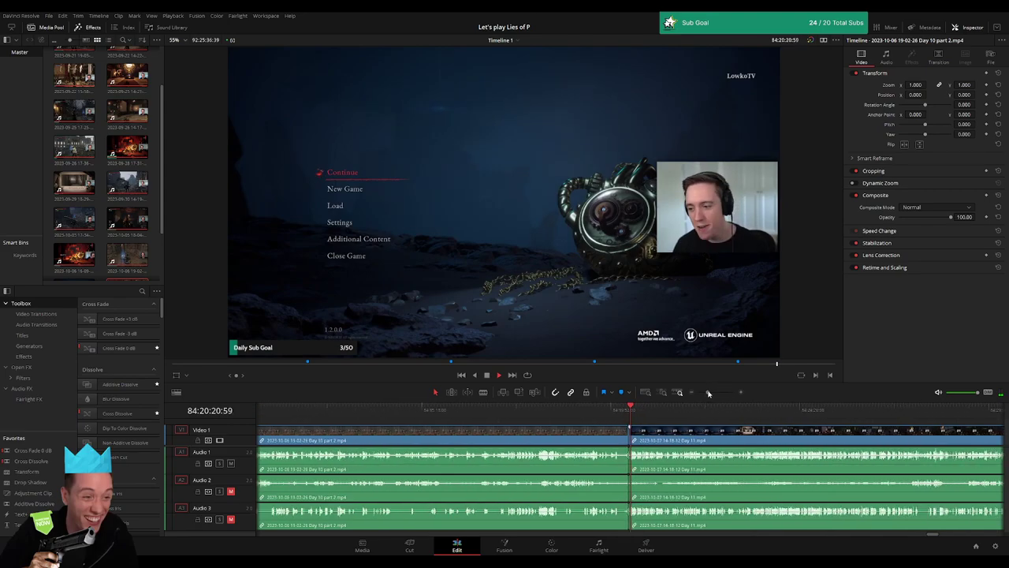
pyautogui.hscroll(5, 719, 444)
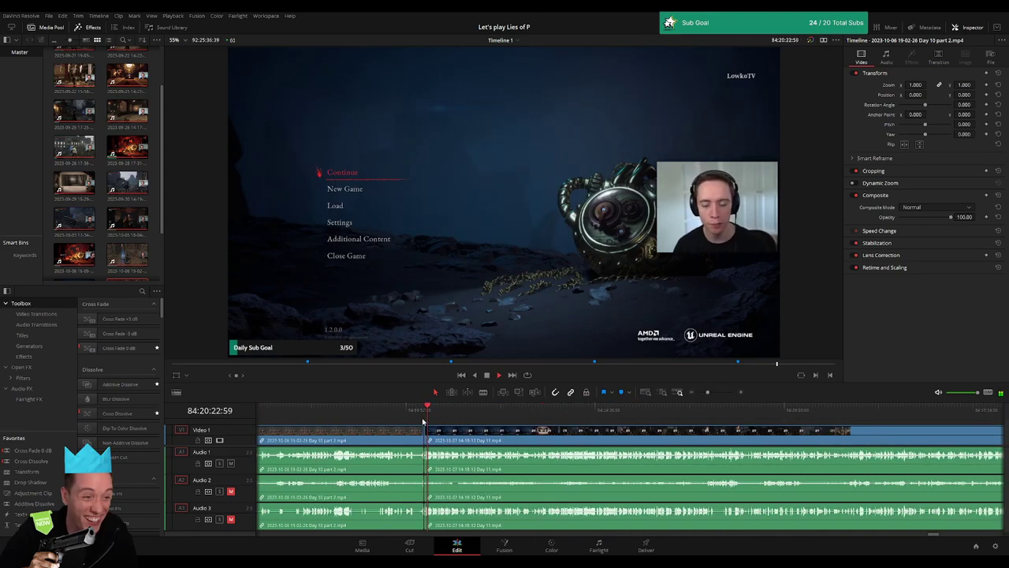
pyautogui.moveTo(409, 411); pyautogui.dragTo(501, 411)
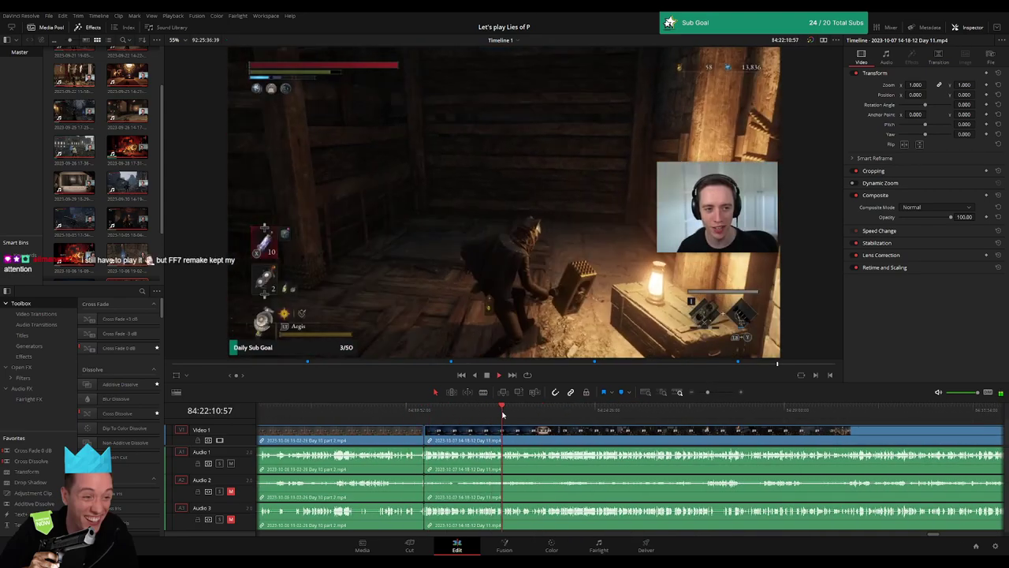
pyautogui.scroll(-3, 483, 429)
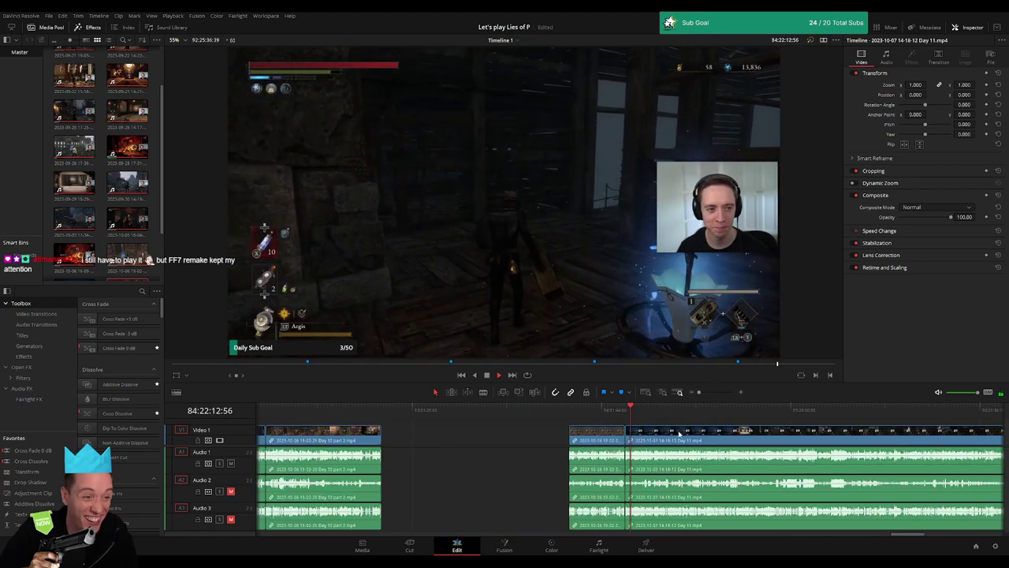
# Pin the playhead at 84:52:05:00 and blade every video and audio track there with Ctrl+B
pyautogui.moveTo(434, 410); pyautogui.dragTo(373, 411)
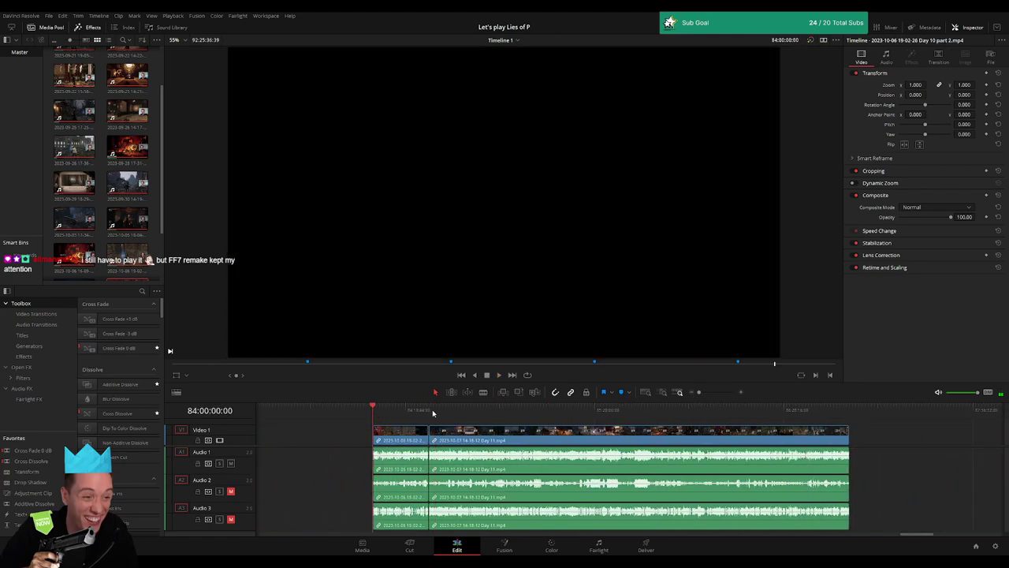
pyautogui.click(470, 411)
pyautogui.moveTo(470, 411); pyautogui.dragTo(518, 411)
pyautogui.press('space')
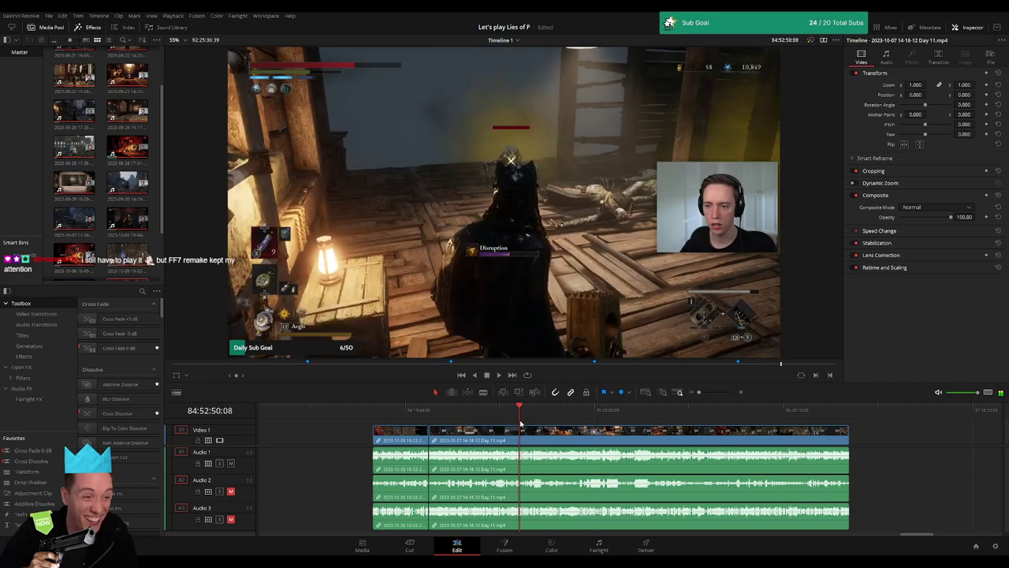
pyautogui.scroll(3, 667, 398)
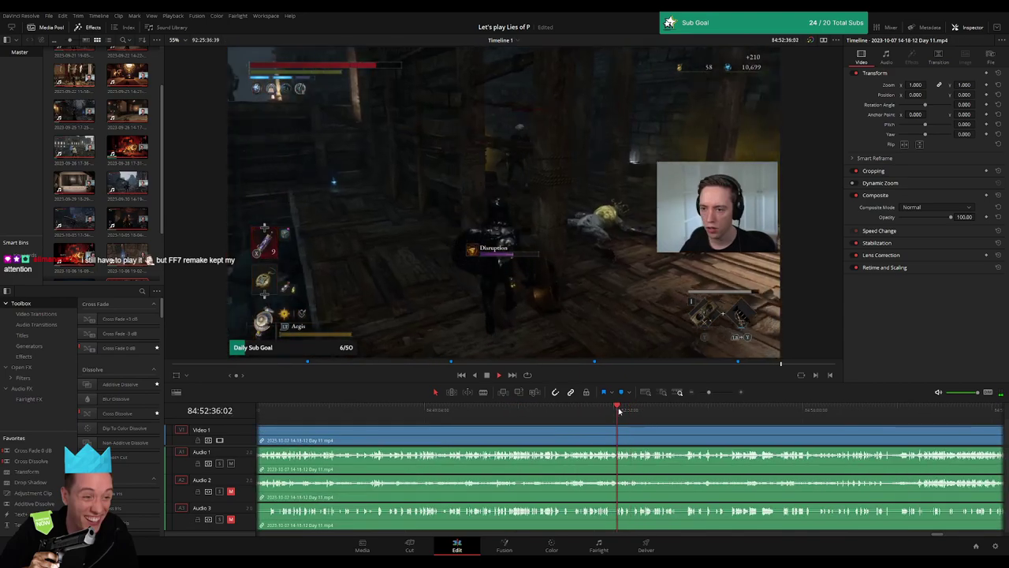
pyautogui.moveTo(710, 394); pyautogui.dragTo(717, 393)
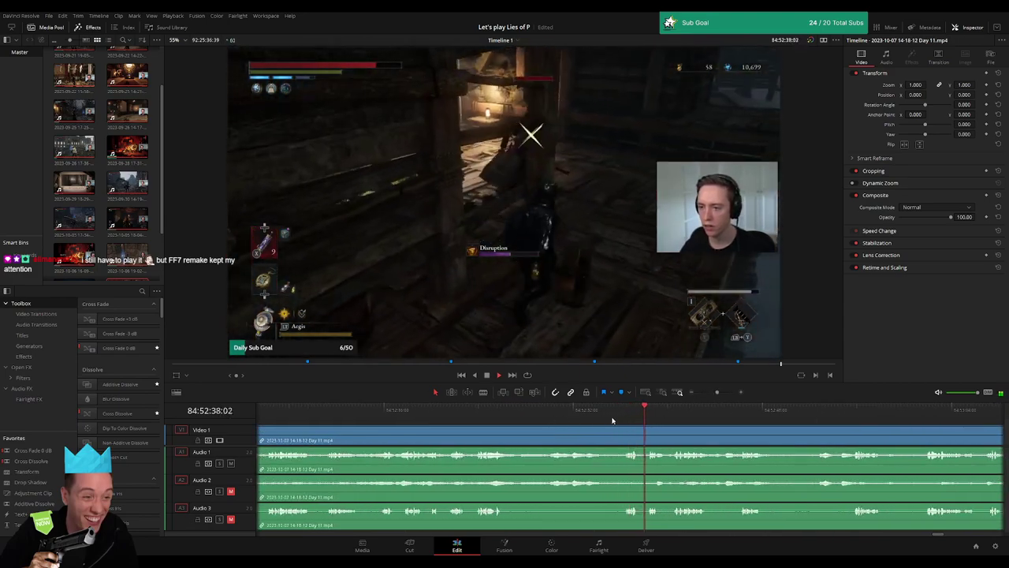
pyautogui.click(570, 413)
pyautogui.click(396, 409)
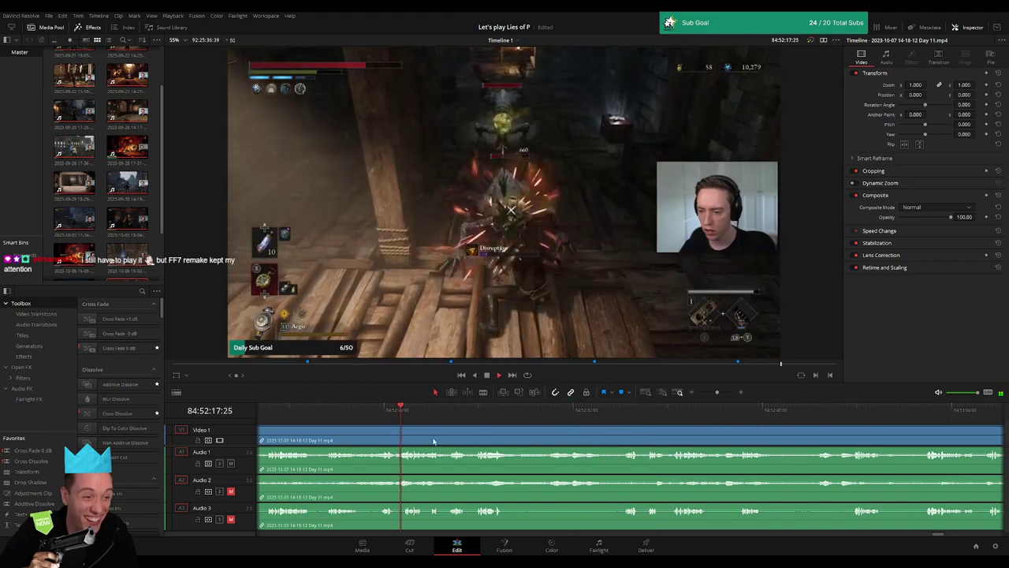
pyautogui.click(465, 410)
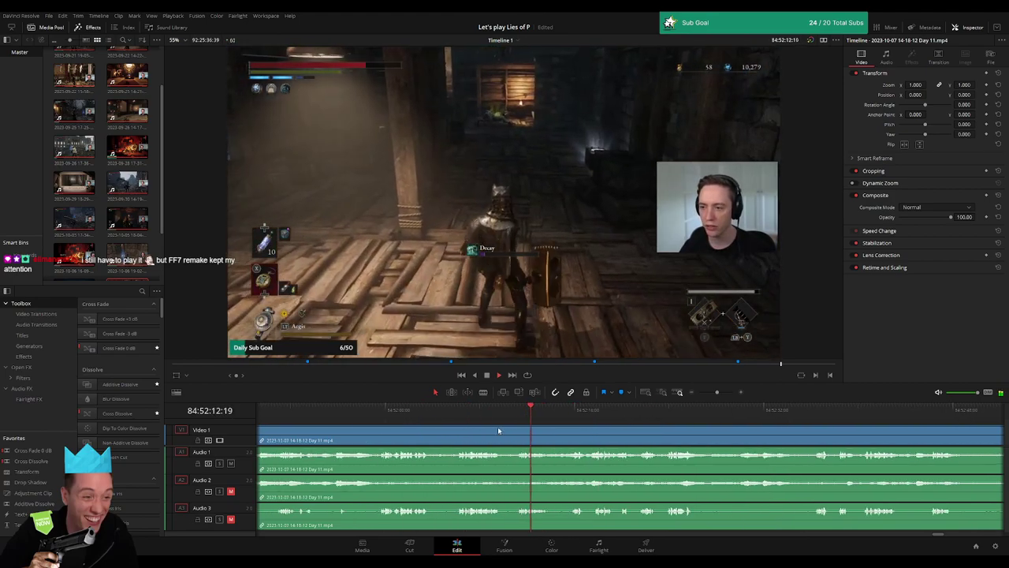
pyautogui.click(458, 414)
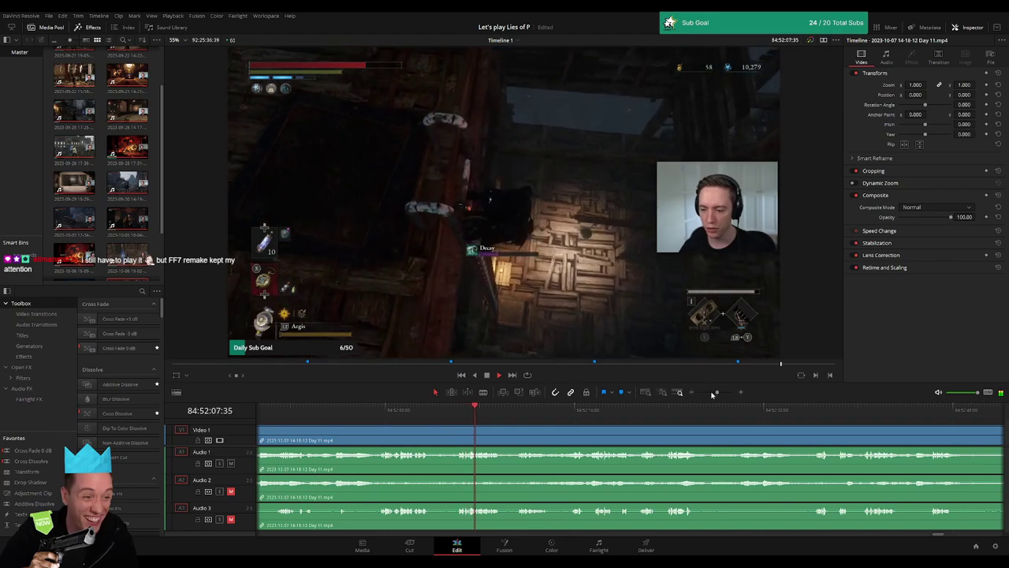
pyautogui.moveTo(717, 392); pyautogui.dragTo(721, 394)
pyautogui.click(539, 414)
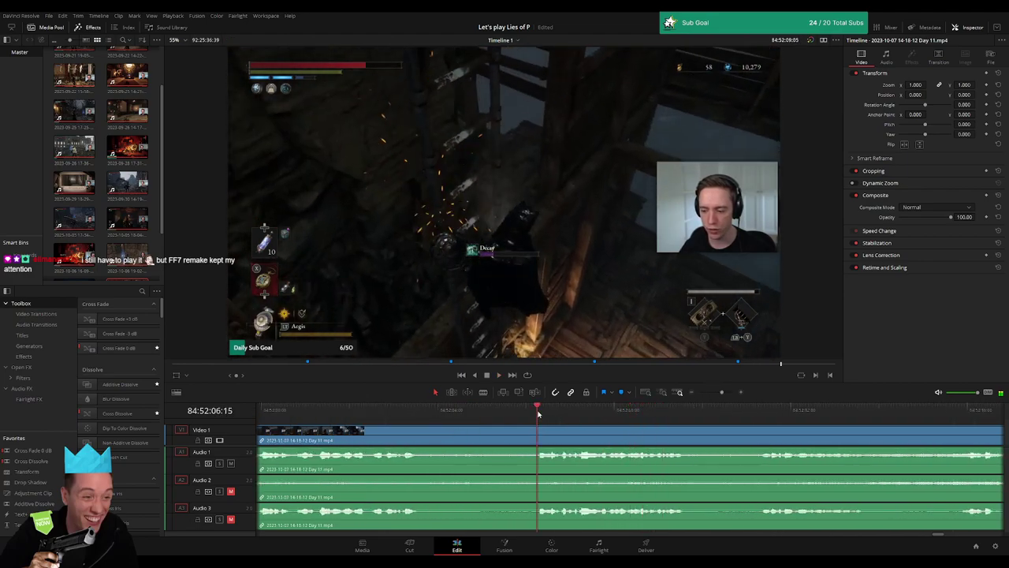
pyautogui.moveTo(539, 413)
pyautogui.mouseDown()
pyautogui.moveTo(482, 422)
pyautogui.moveTo(530, 431)
pyautogui.moveTo(485, 434)
pyautogui.mouseUp()
pyautogui.hotkey('ctrl', 'b')
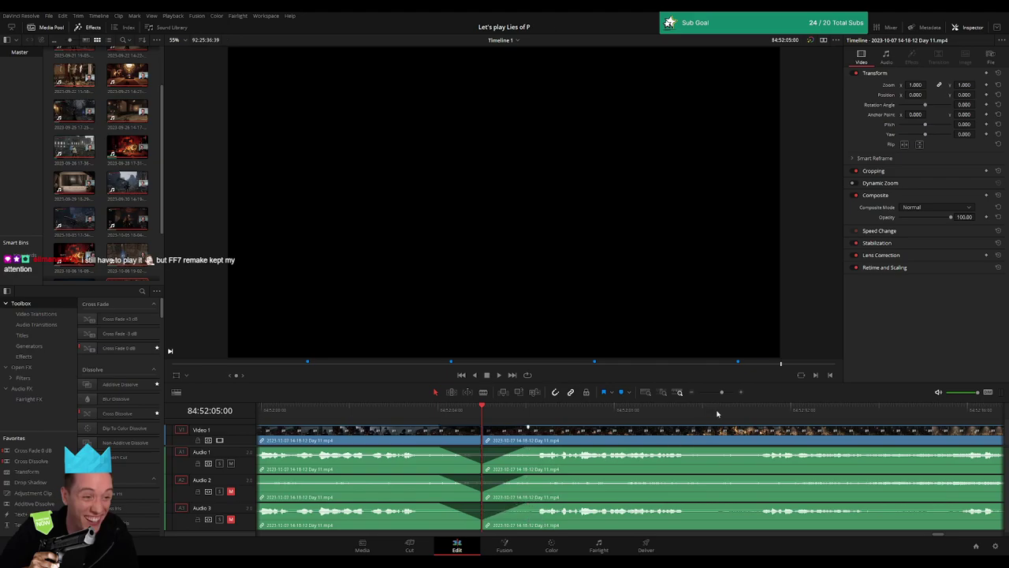
# Drag the footage after the cut well to the right, opening a gap
pyautogui.scroll(-4, 717, 413)
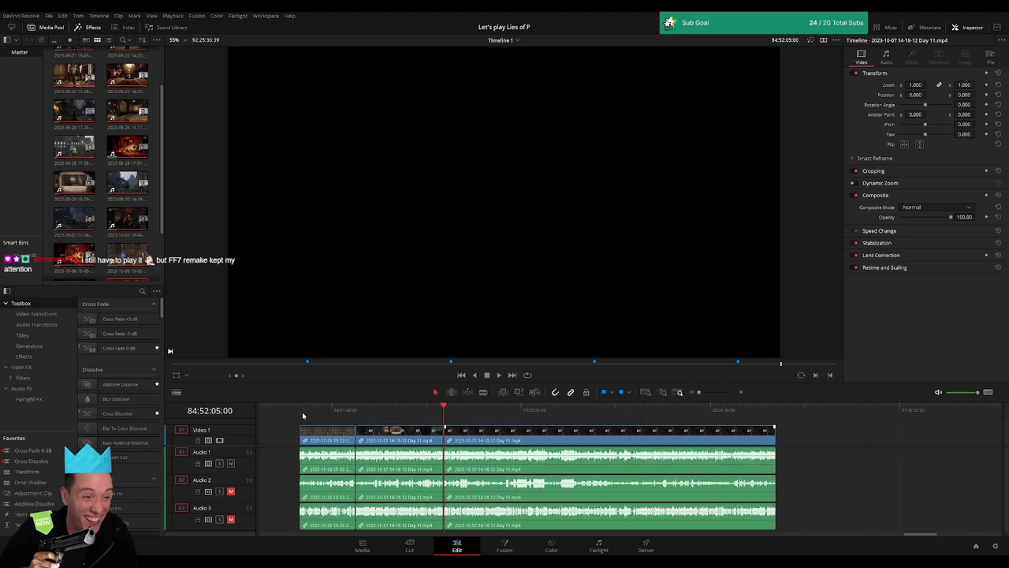
pyautogui.scroll(-3, 429, 426)
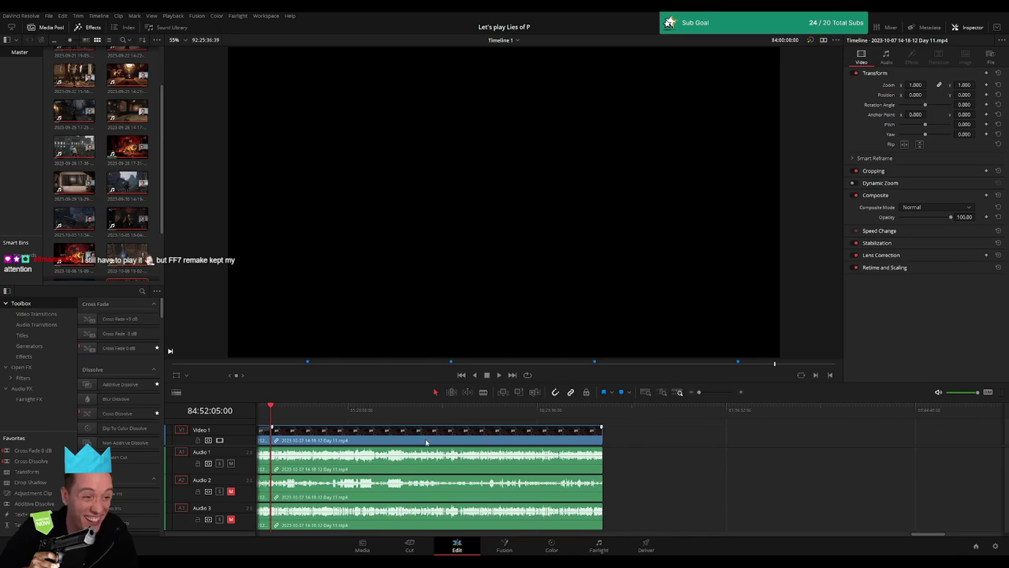
pyautogui.moveTo(426, 442); pyautogui.dragTo(662, 442)
pyautogui.click(396, 437)
# Park the playhead at 86:00:00:00 and snap the moved clip's start to it
pyautogui.hscroll(-3, 457, 439)
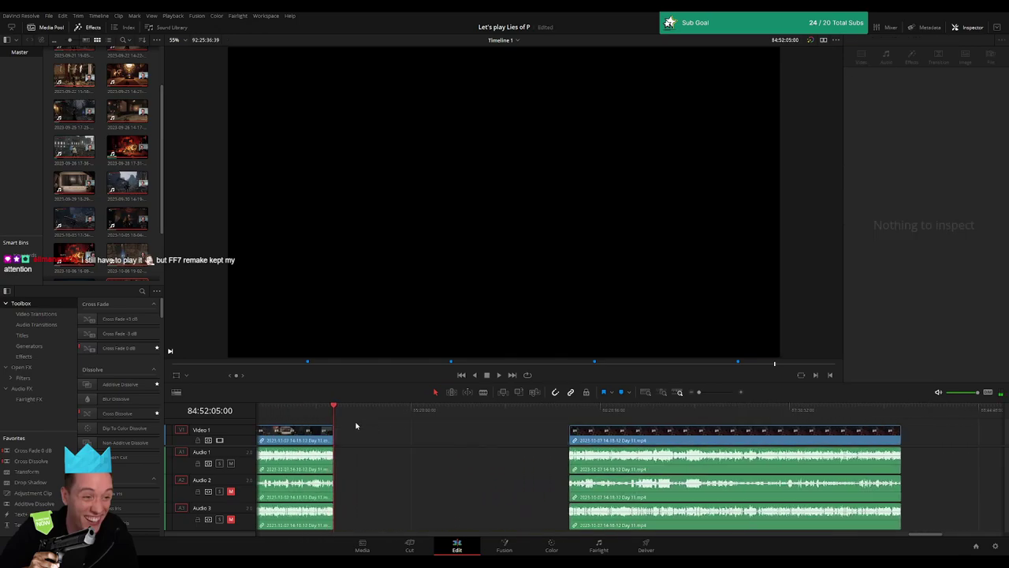
pyautogui.moveTo(336, 412); pyautogui.dragTo(417, 423)
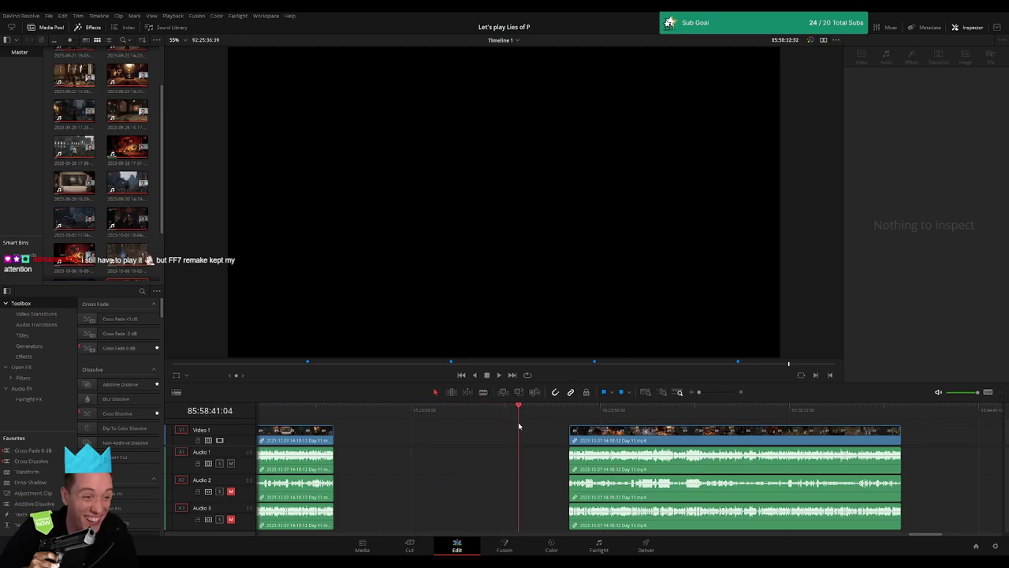
pyautogui.click(709, 394)
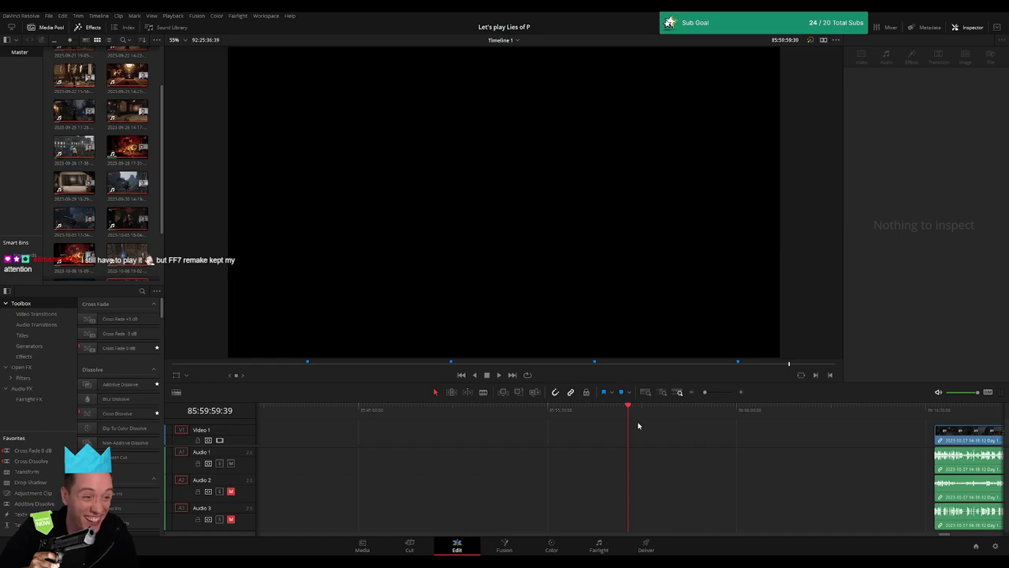
pyautogui.click(698, 393)
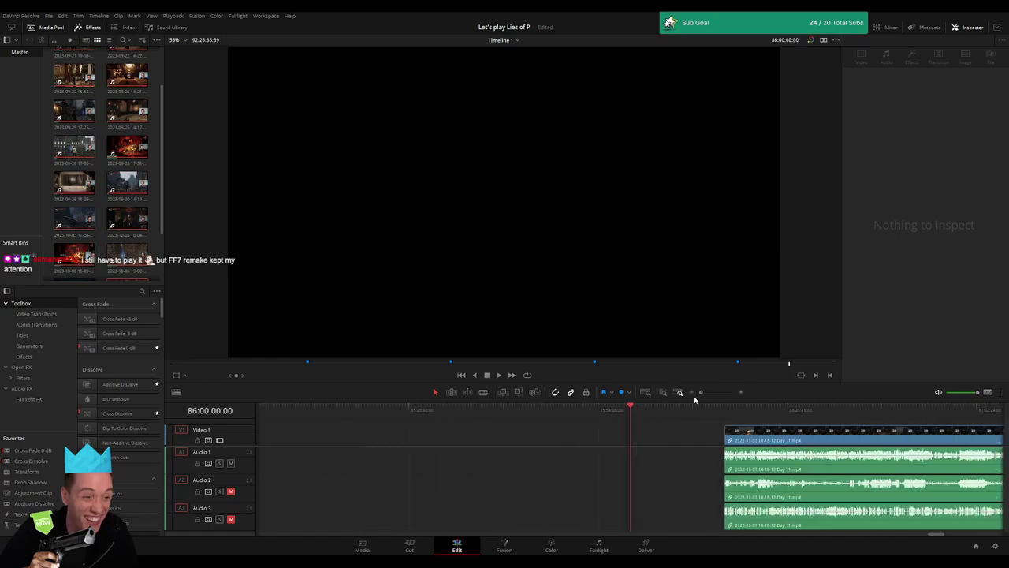
pyautogui.hscroll(10, 497, 435)
pyautogui.click(464, 444)
pyautogui.moveTo(464, 444); pyautogui.dragTo(455, 444)
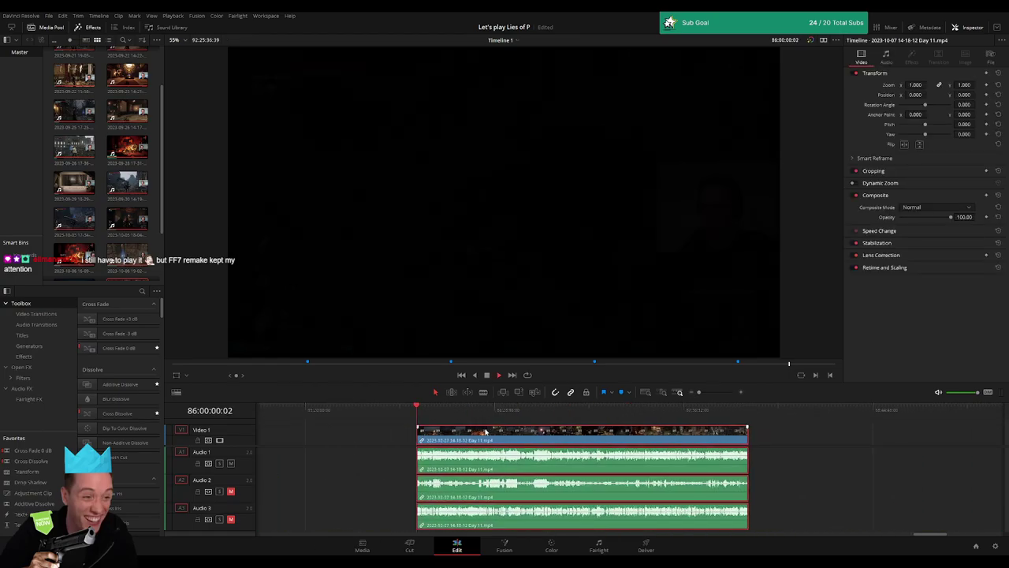
pyautogui.press('space')
pyautogui.click(809, 437)
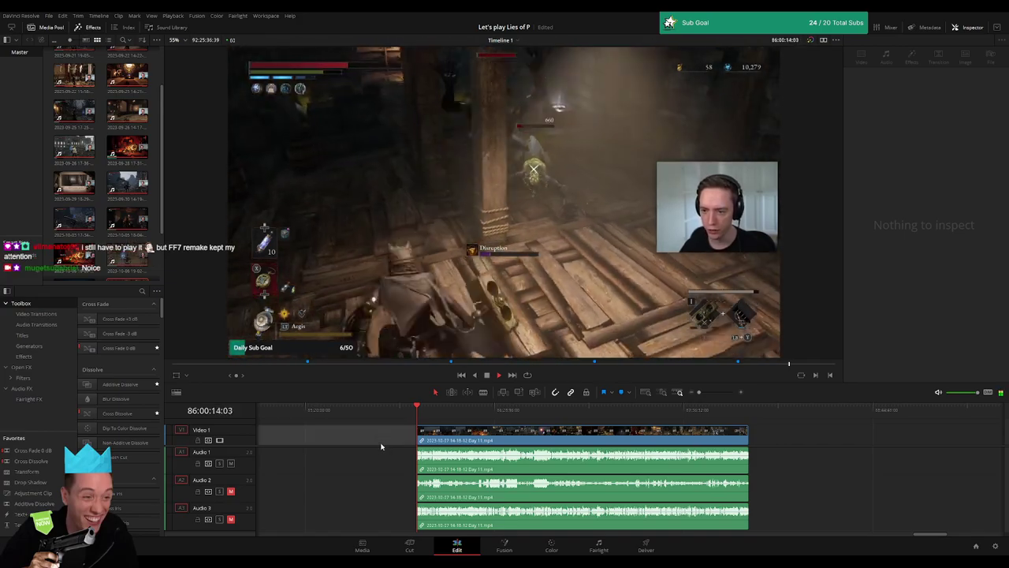
# Zoom in and scrub and play through the repositioned Day 11 footage
pyautogui.hscroll(2, 334, 428)
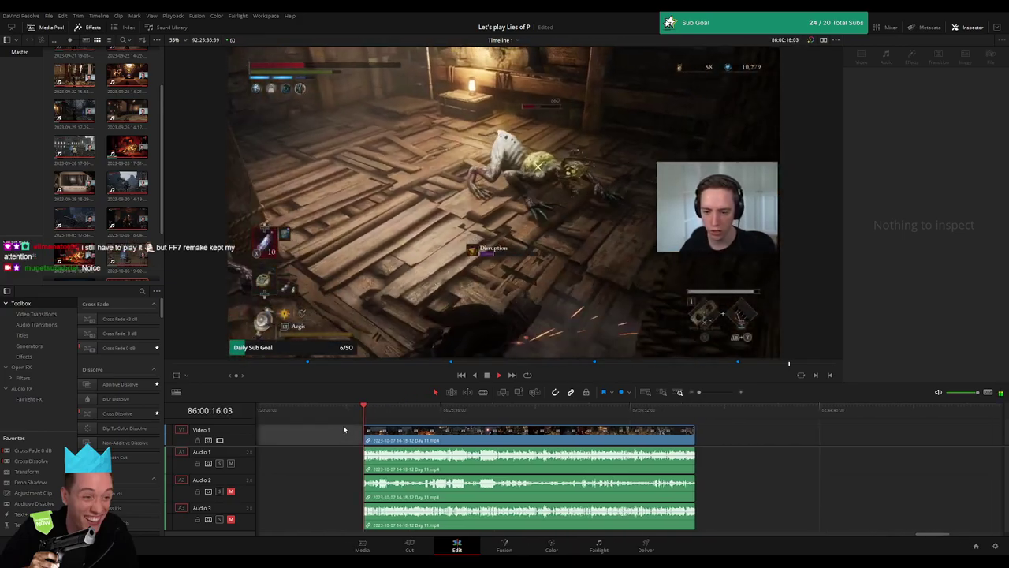
pyautogui.hscroll(2, 339, 426)
pyautogui.moveTo(308, 411); pyautogui.dragTo(452, 421)
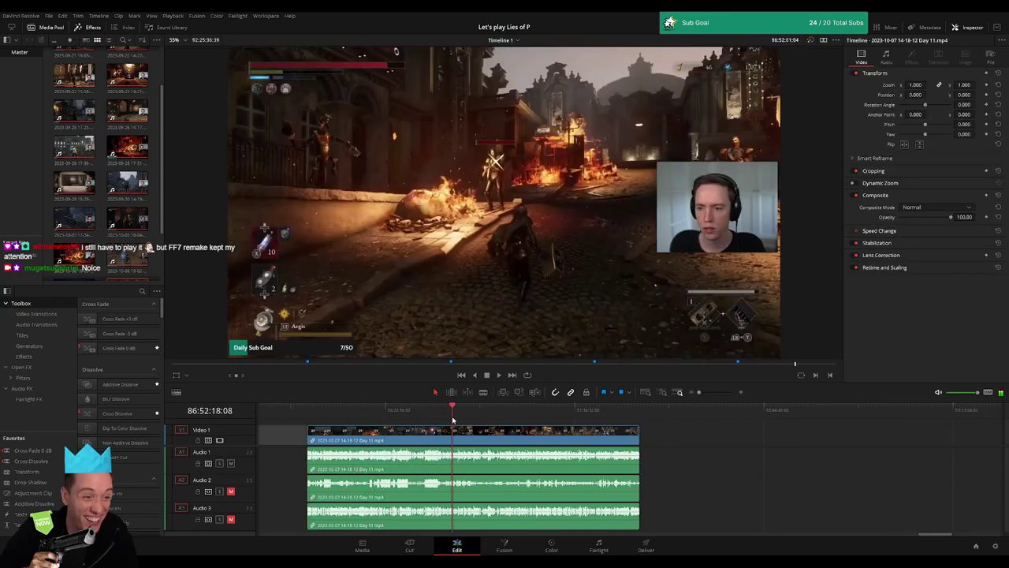
pyautogui.press('space')
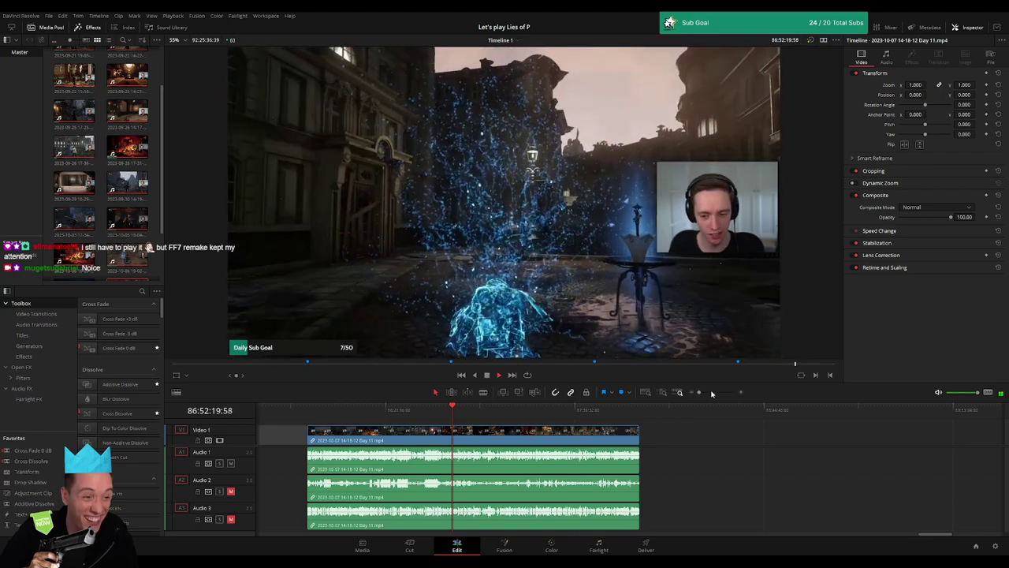
pyautogui.moveTo(712, 393); pyautogui.dragTo(719, 392)
pyautogui.click(359, 411)
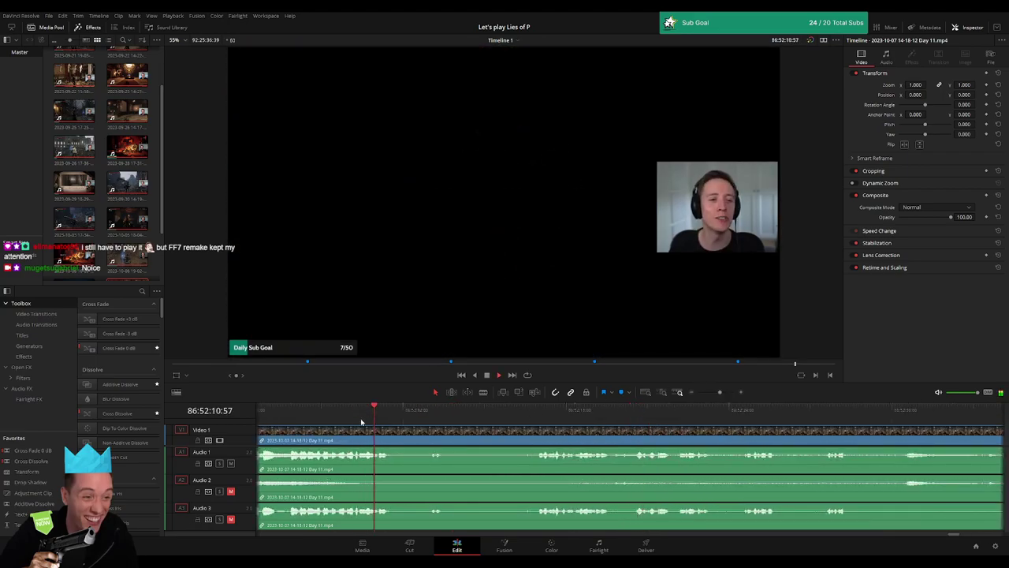
pyautogui.click(395, 413)
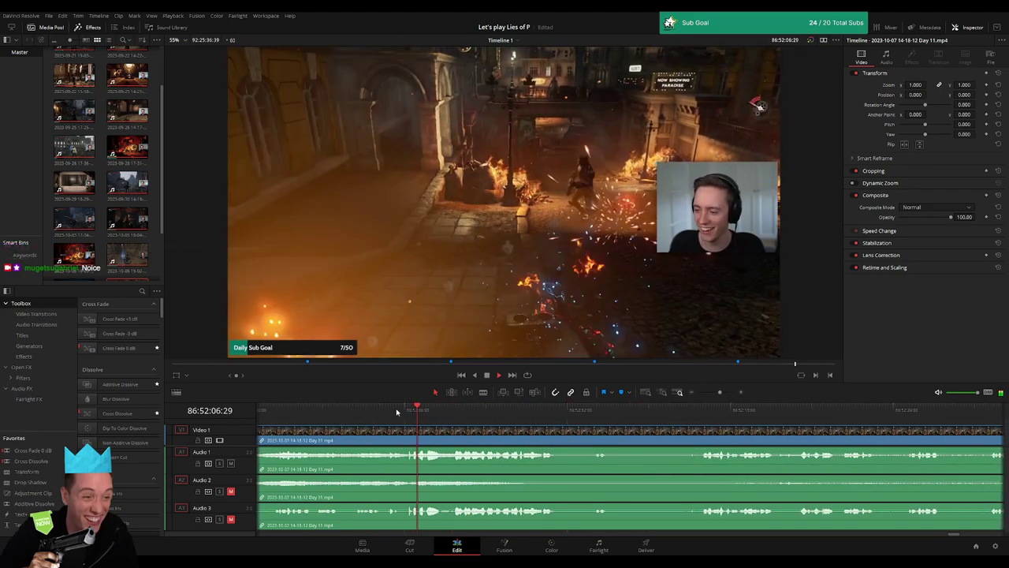
pyautogui.click(425, 411)
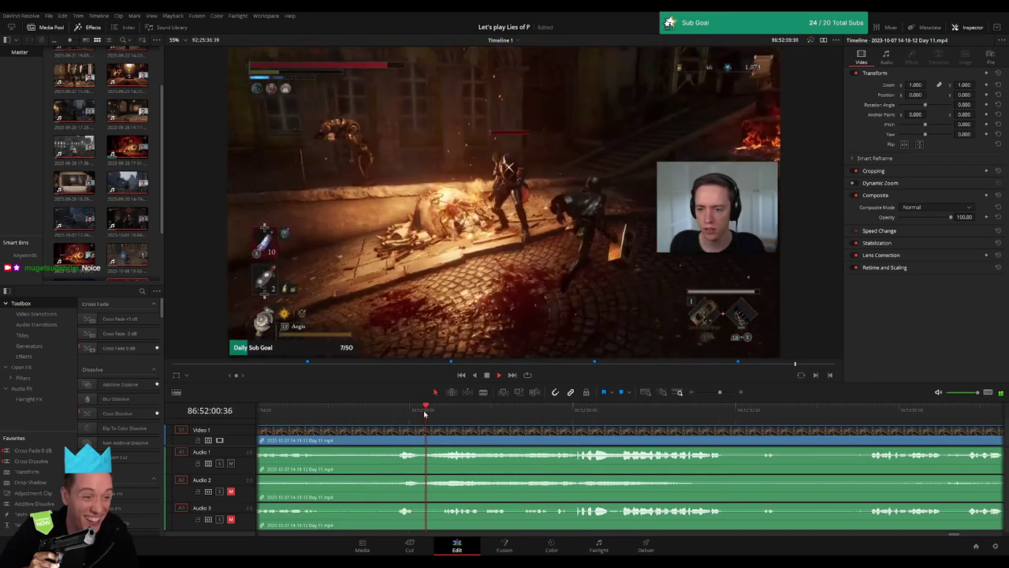
pyautogui.click(536, 412)
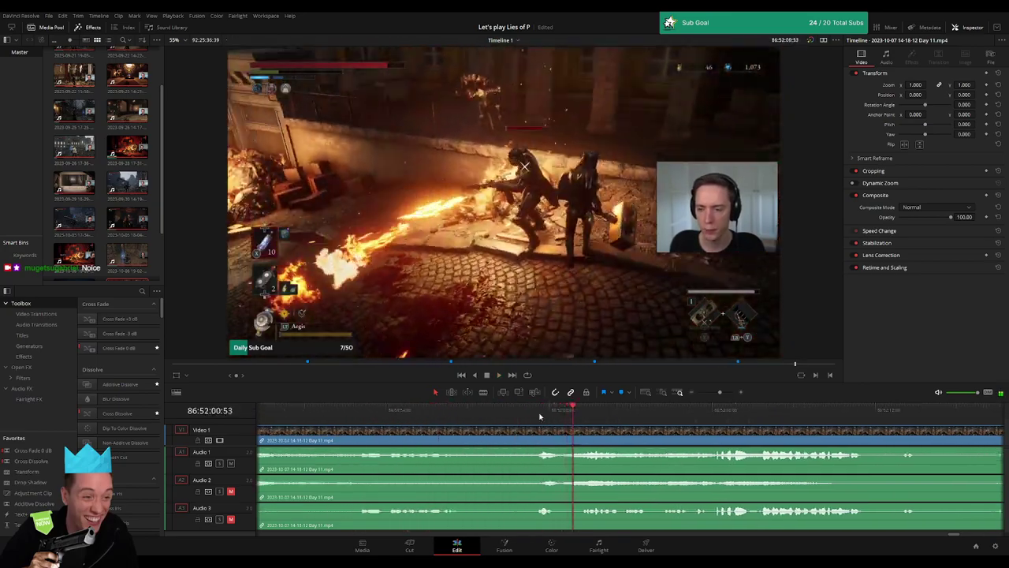
pyautogui.moveTo(539, 415); pyautogui.dragTo(668, 418)
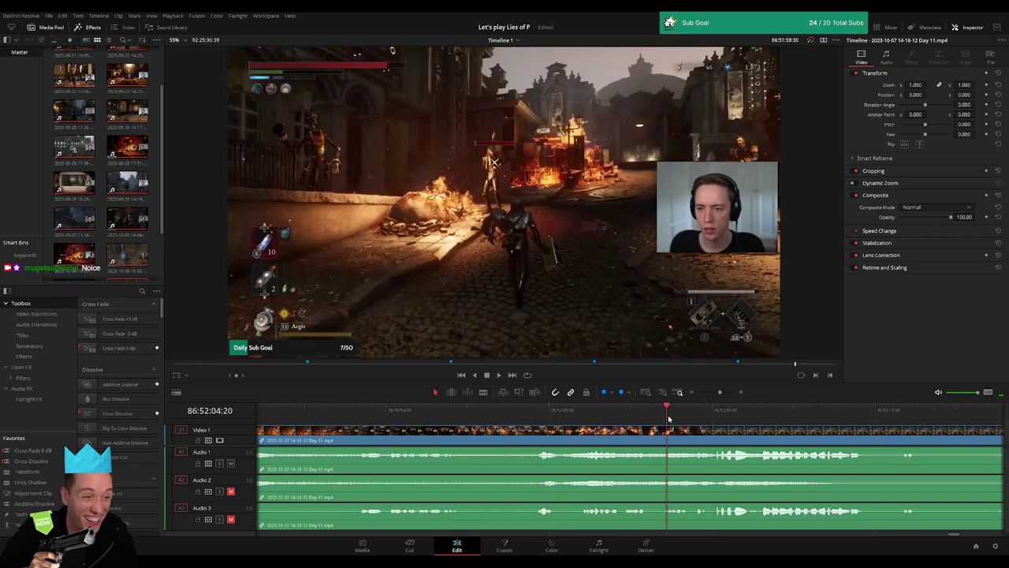
pyautogui.press('l')
pyautogui.press('l')
pyautogui.press('l')
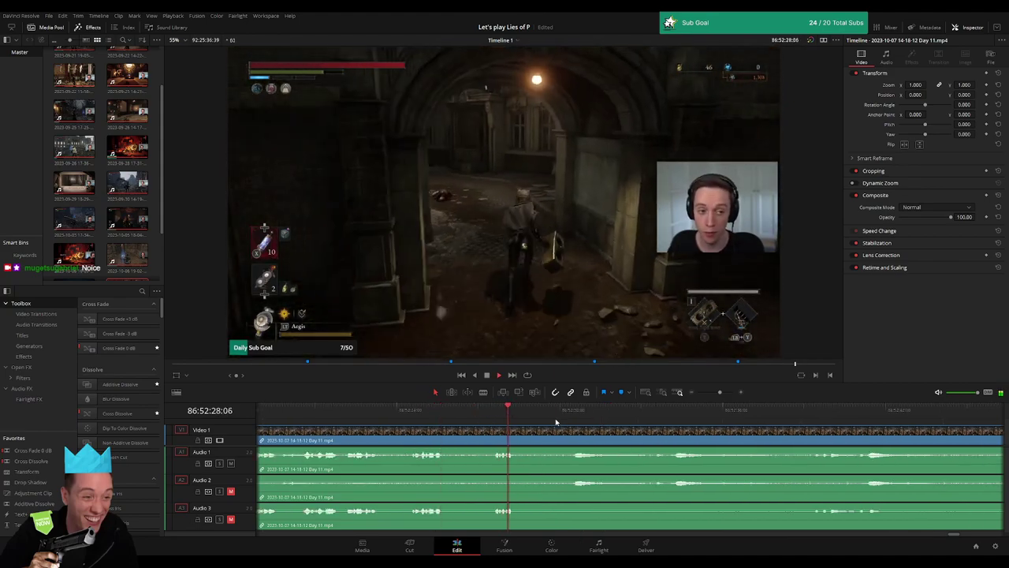
# Land the playhead on 86:52:46:00 and blade all tracks at that frame
pyautogui.moveTo(687, 412); pyautogui.dragTo(863, 415)
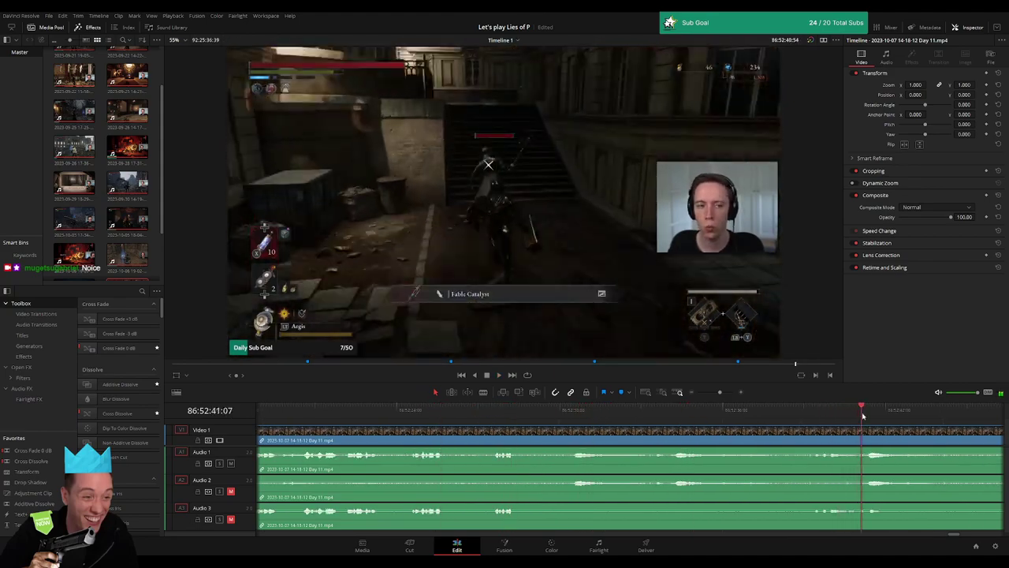
pyautogui.click(633, 416)
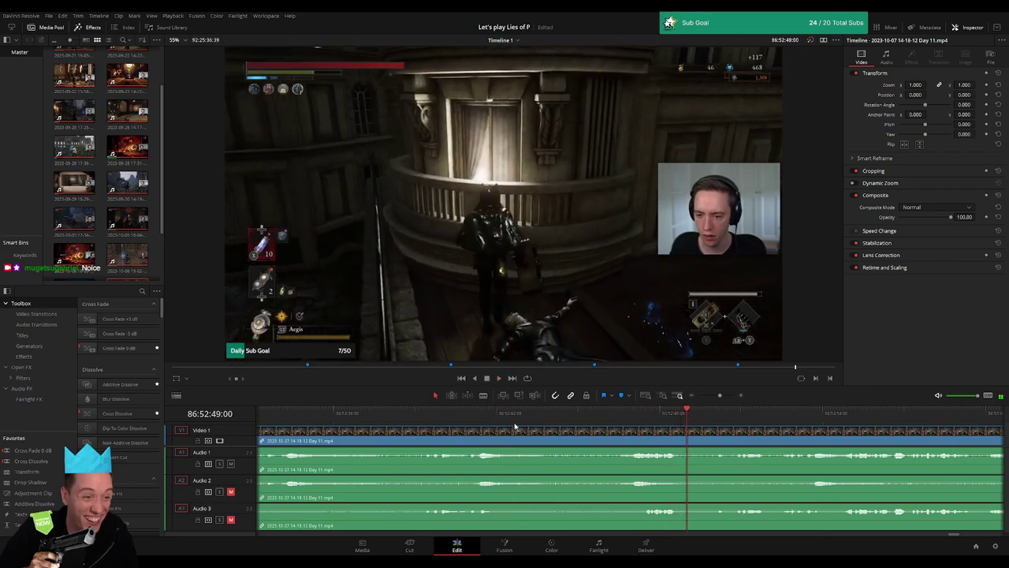
pyautogui.click(552, 418)
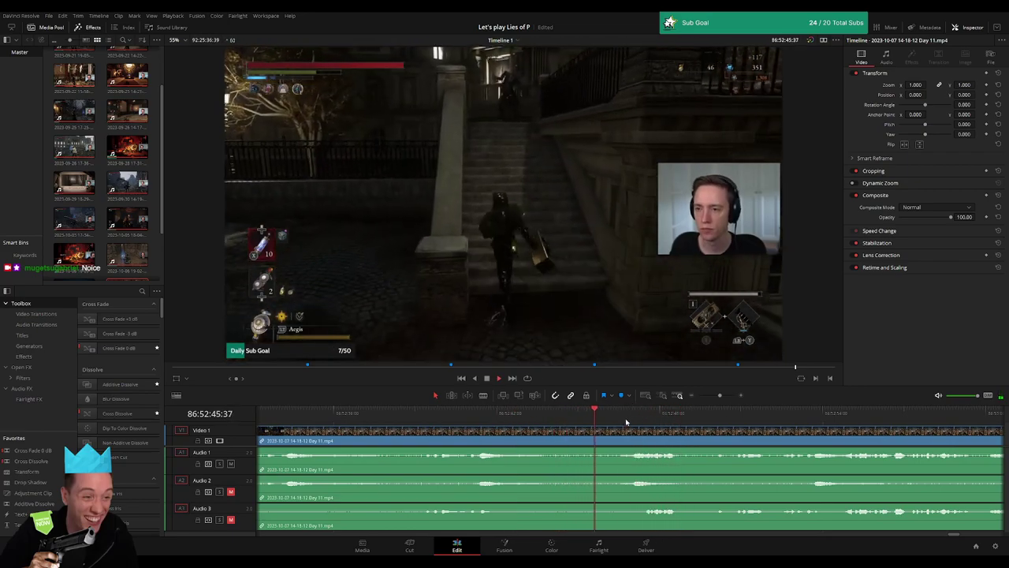
pyautogui.click(625, 424)
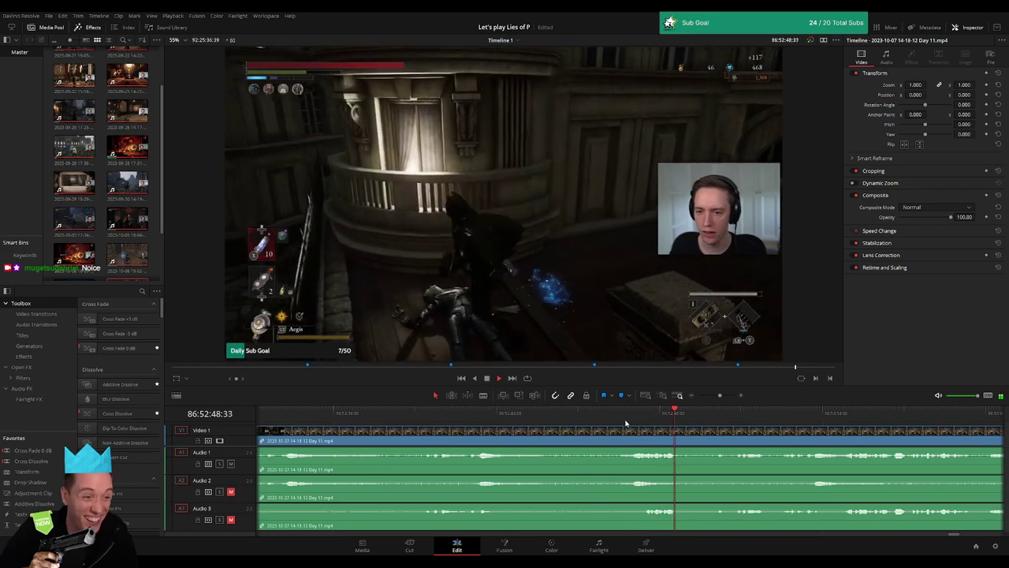
pyautogui.hotkey('shift', 'Right')
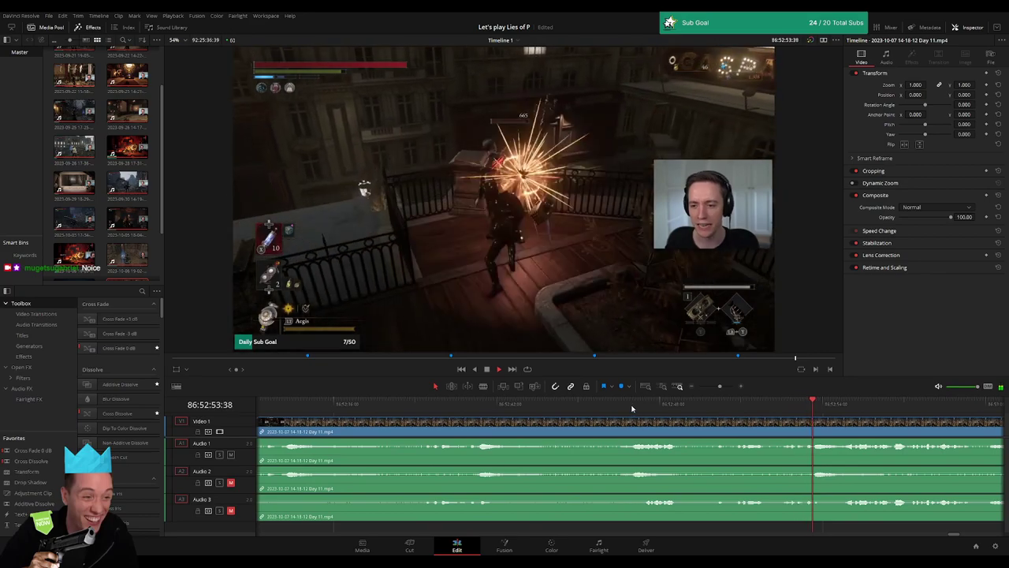
pyautogui.click(632, 408)
pyautogui.moveTo(631, 408); pyautogui.dragTo(606, 411)
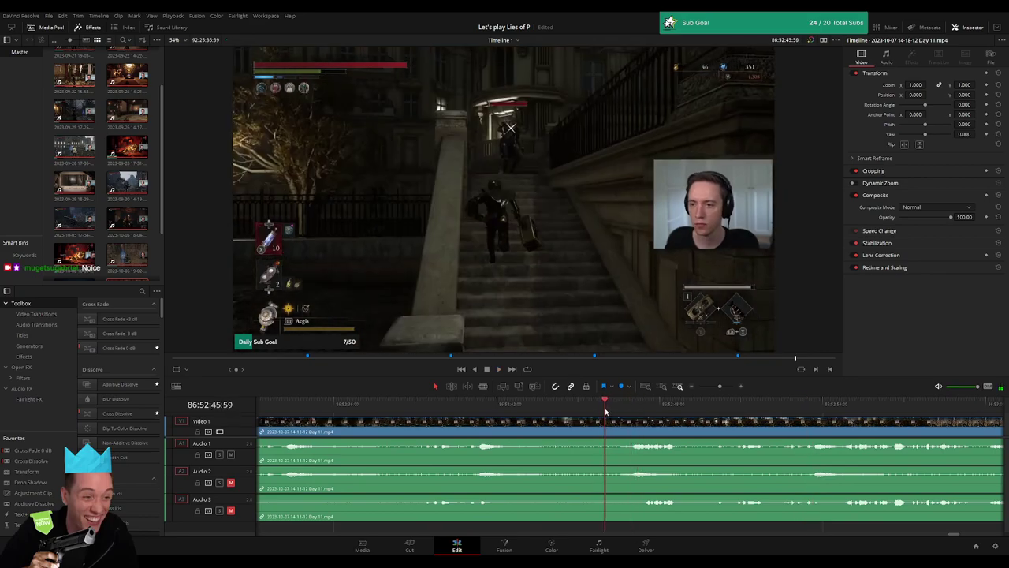
pyautogui.press('Right')
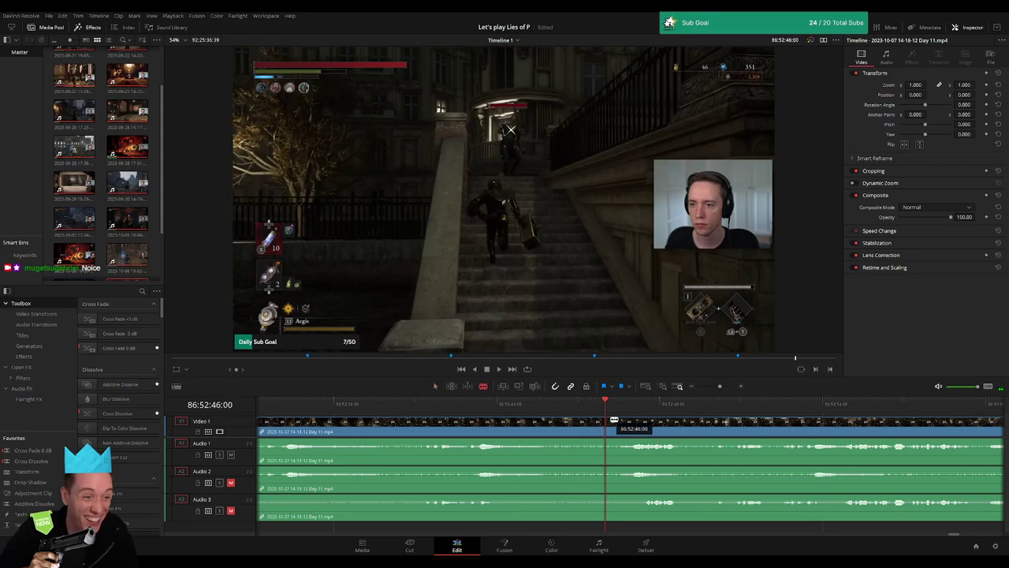
pyautogui.click(614, 421)
# Return to the Selection tool, try moving the post-cut footage, then undo it
pyautogui.press('a')
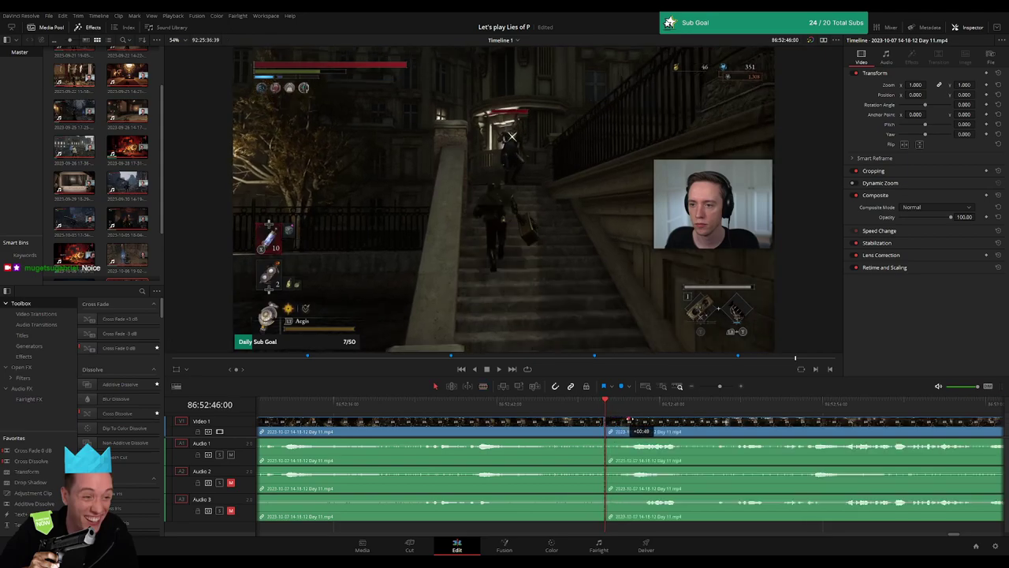
pyautogui.moveTo(633, 421); pyautogui.dragTo(601, 420)
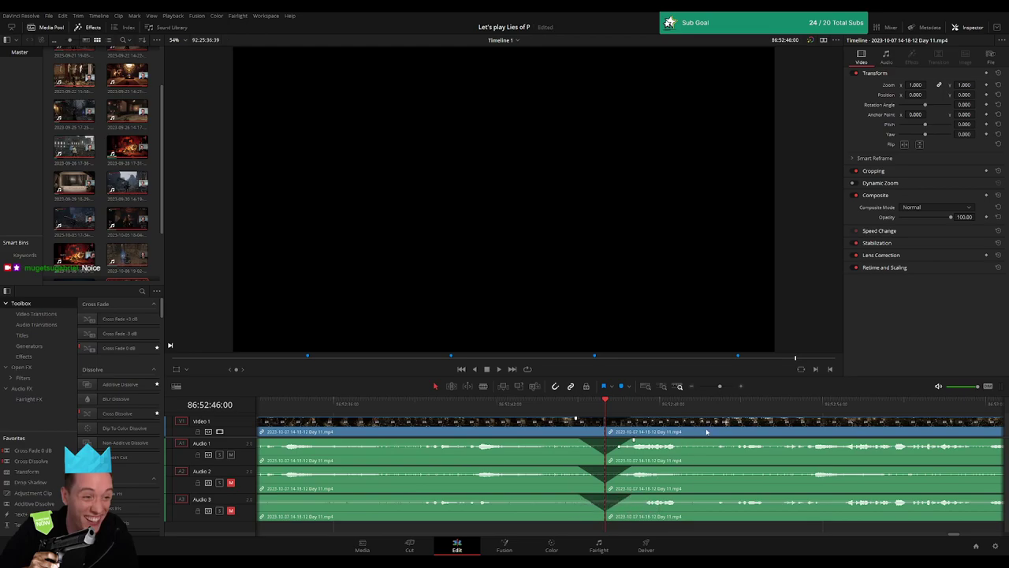
pyautogui.scroll(-3, 498, 428)
pyautogui.scroll(-3, 499, 428)
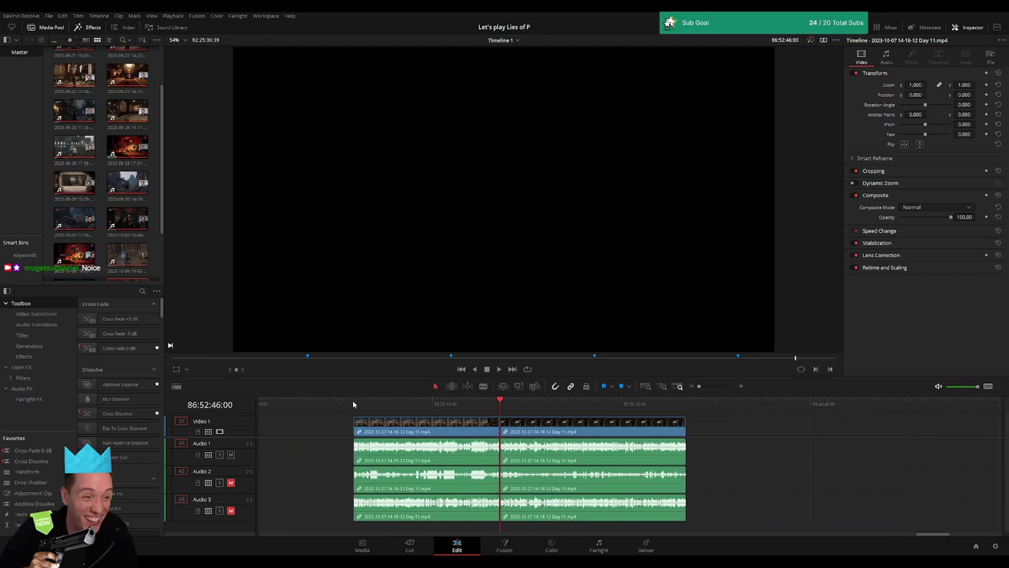
pyautogui.hotkey('ctrl', 'z')
pyautogui.hotkey('ctrl', 'z')
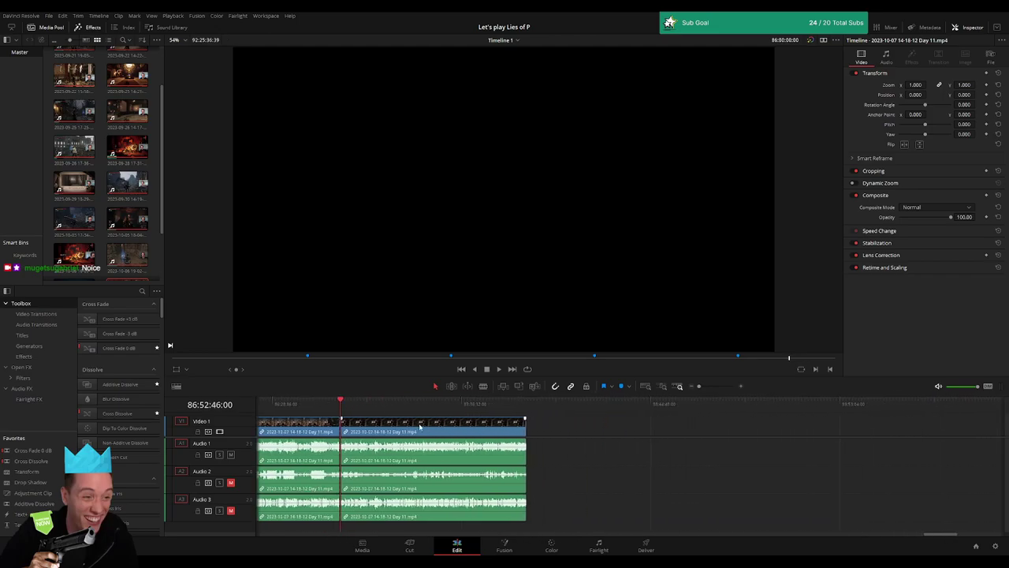
pyautogui.hotkey('ctrl', 'z')
# Slide the later Day 11 clip so it starts at the 88:00:00:00 playhead
pyautogui.click(445, 426)
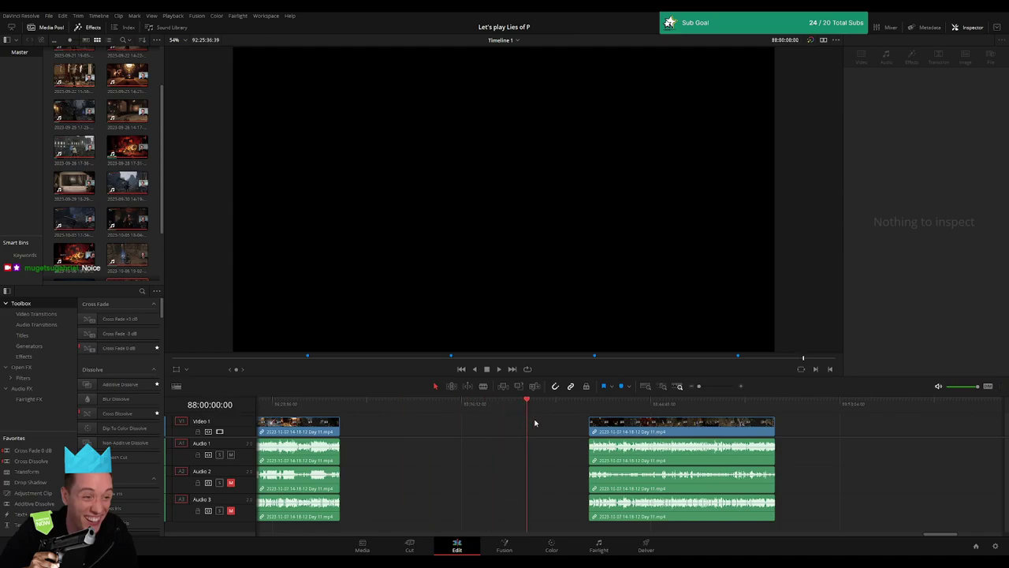
pyautogui.moveTo(627, 430); pyautogui.dragTo(564, 430)
pyautogui.press('space')
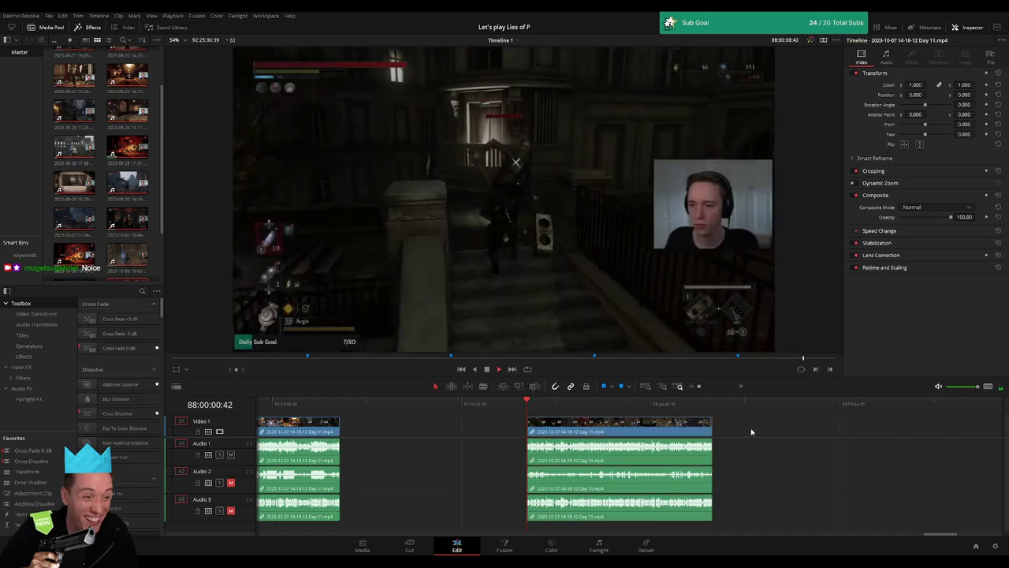
pyautogui.click(751, 433)
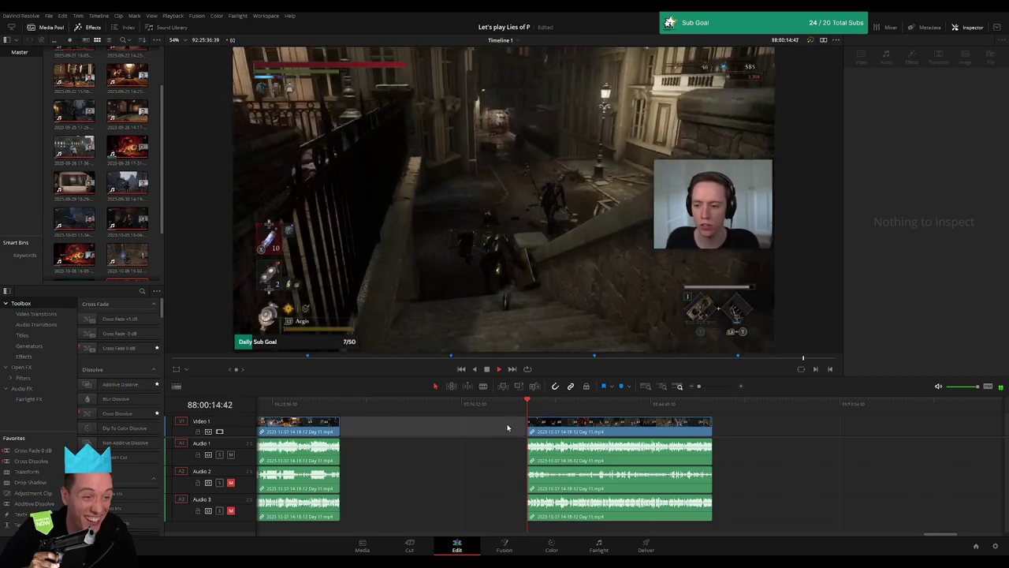
# Review the later clip, then drag it left until it butts against the first piece
pyautogui.scroll(3, 709, 395)
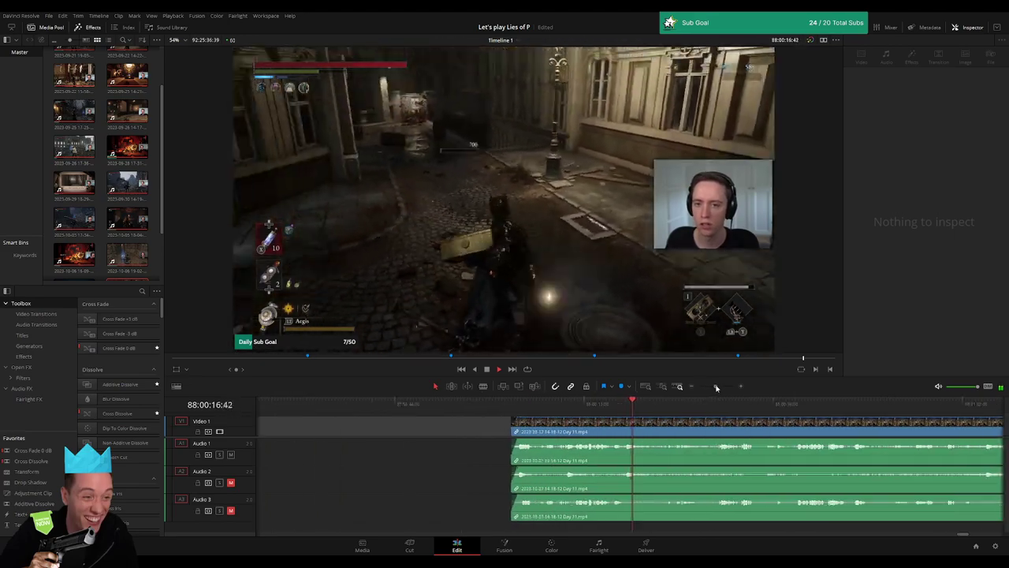
pyautogui.click(669, 403)
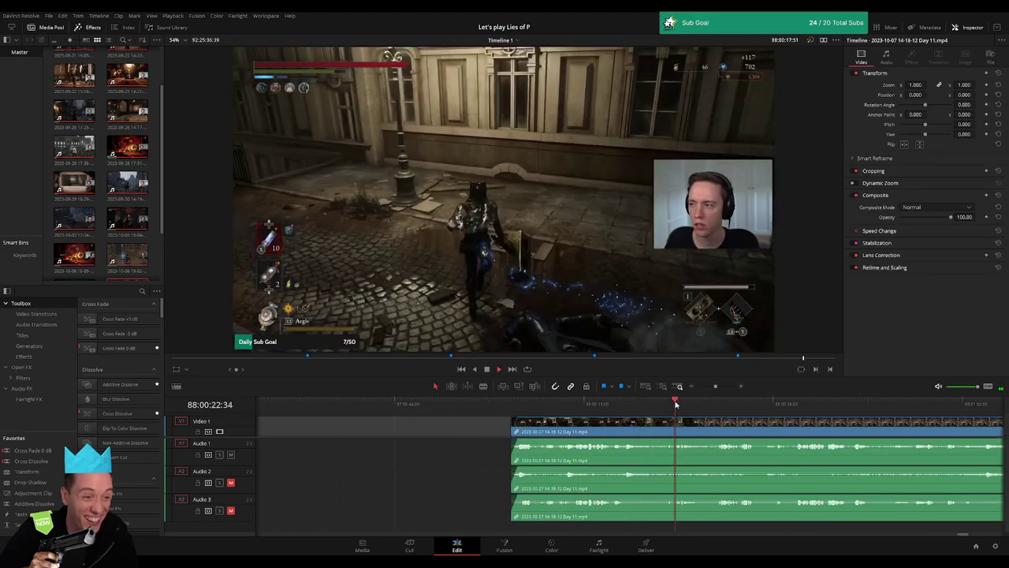
pyautogui.moveTo(676, 404); pyautogui.dragTo(720, 413)
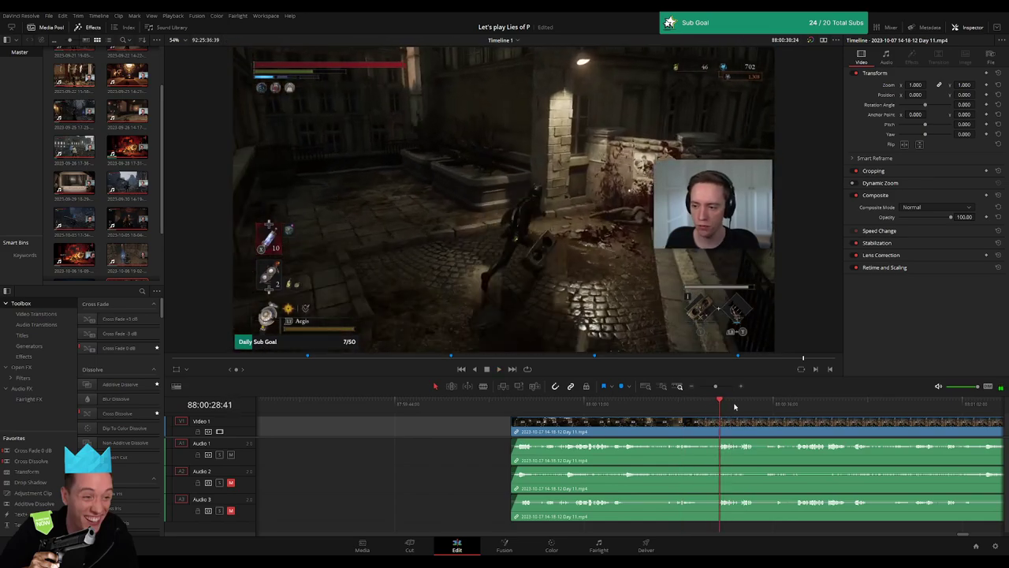
pyautogui.scroll(-3, 734, 406)
pyautogui.moveTo(694, 434)
pyautogui.mouseDown()
pyautogui.moveTo(502, 434)
pyautogui.moveTo(514, 442)
pyautogui.mouseUp()
pyautogui.hotkey('ctrl', 'z')
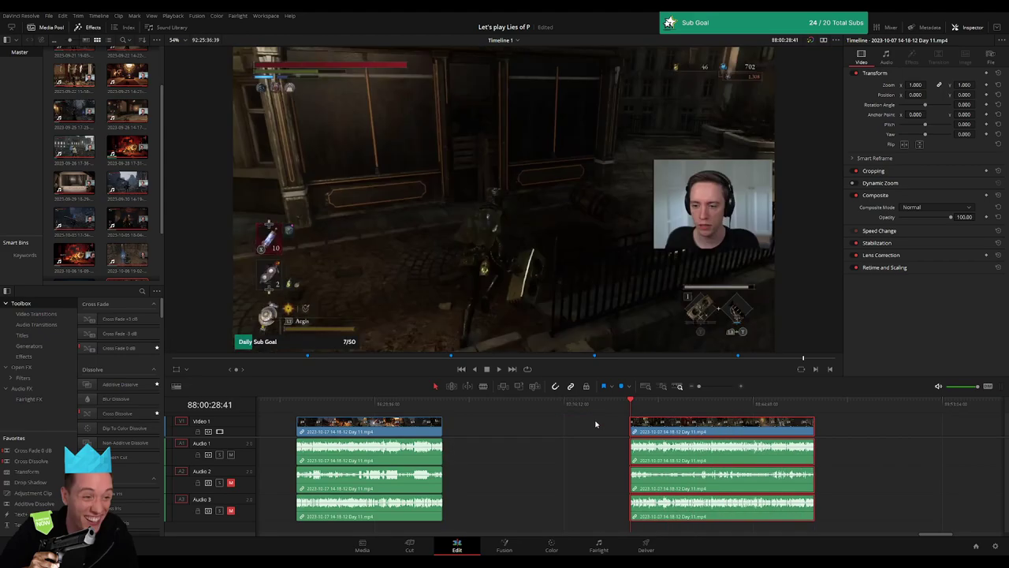
pyautogui.click(583, 433)
pyautogui.moveTo(657, 426); pyautogui.dragTo(473, 420)
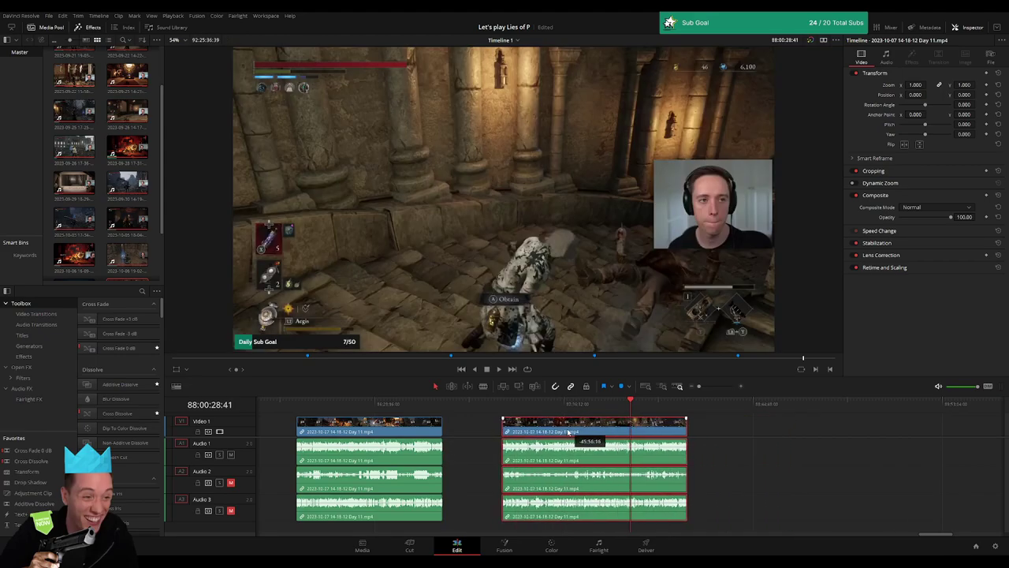
pyautogui.click(720, 385)
# Rejoin the two clips and play across the join, undoing a stray join move
pyautogui.moveTo(658, 433); pyautogui.dragTo(592, 432)
pyautogui.click(647, 411)
pyautogui.press('space')
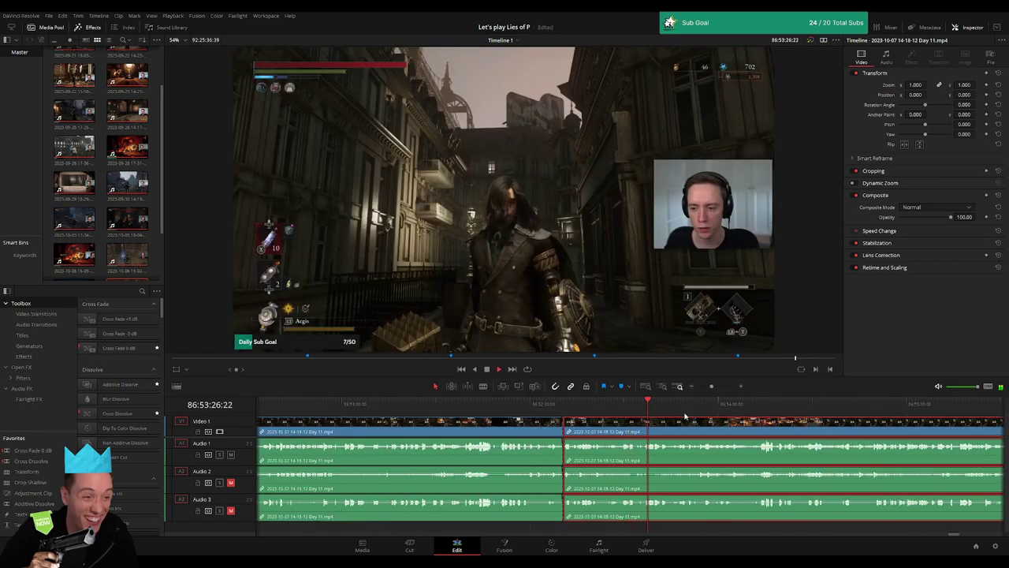
pyautogui.moveTo(477, 412)
pyautogui.mouseDown()
pyautogui.moveTo(608, 408)
pyautogui.moveTo(588, 410)
pyautogui.mouseUp()
pyautogui.moveTo(714, 386); pyautogui.dragTo(716, 391)
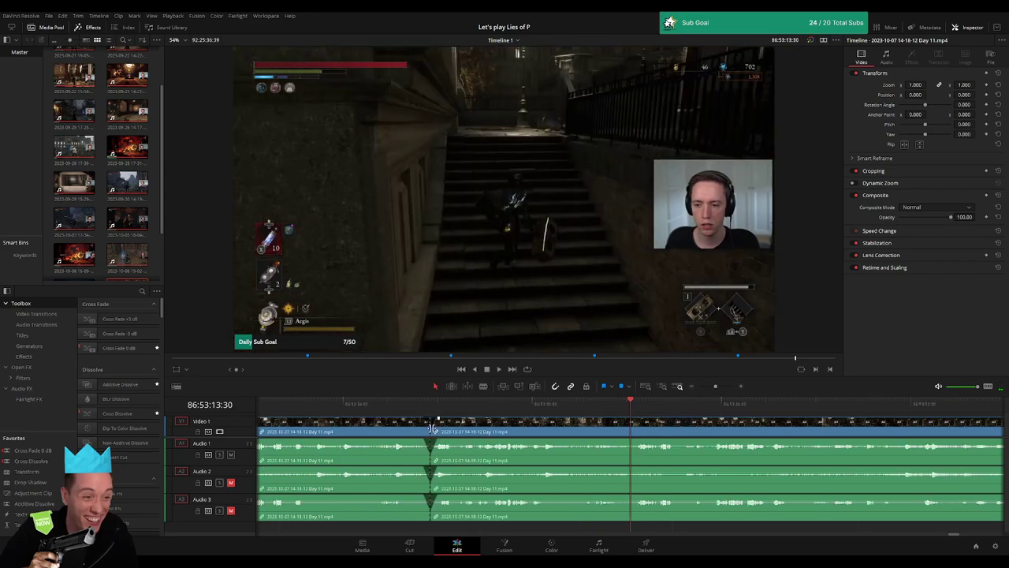
pyautogui.moveTo(432, 428); pyautogui.dragTo(632, 429)
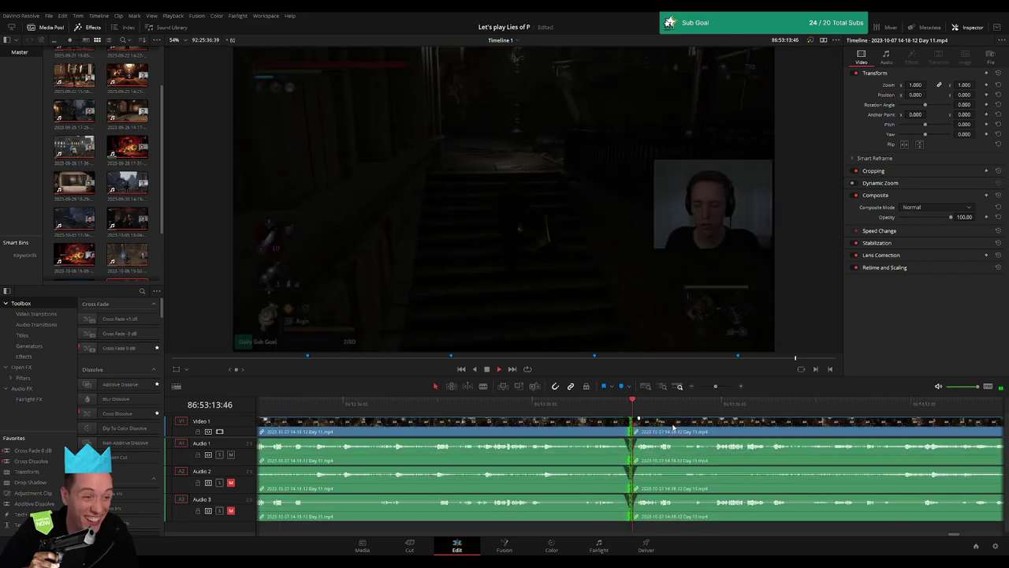
pyautogui.press('space')
pyautogui.hotkey('ctrl', 'z')
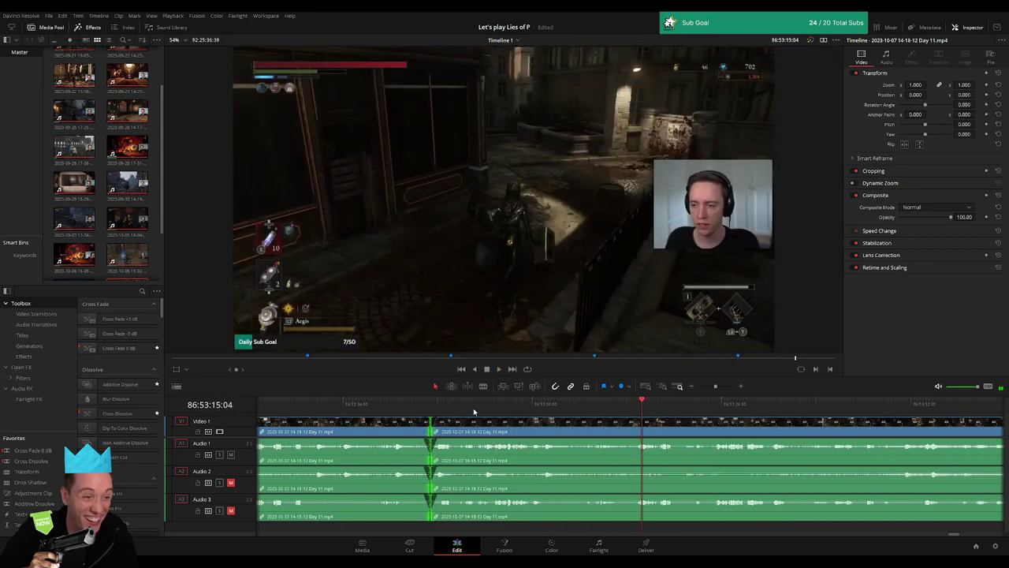
# Review the footage around 86:52:30, then zoom out to see both clips
pyautogui.hscroll(-3, 458, 410)
pyautogui.hscroll(-5, 426, 408)
pyautogui.press('space')
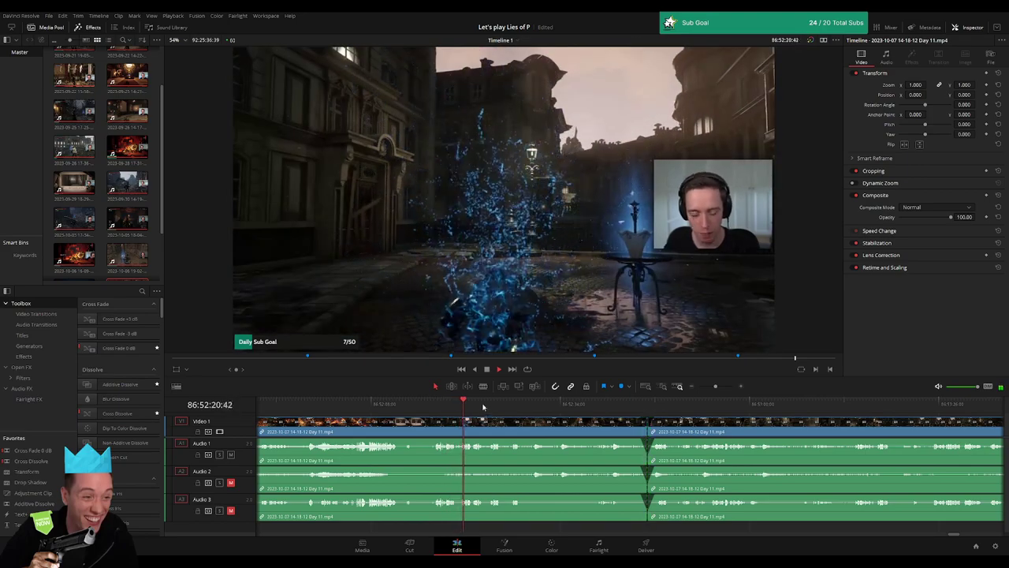
pyautogui.click(518, 405)
pyautogui.moveTo(519, 407); pyautogui.dragTo(536, 407)
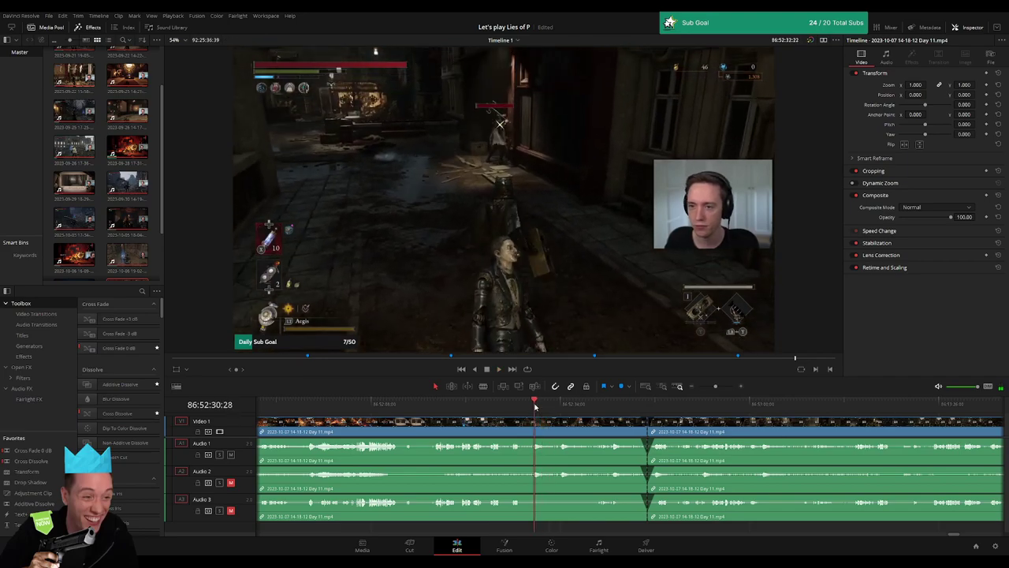
pyautogui.moveTo(603, 402)
pyautogui.mouseDown()
pyautogui.moveTo(634, 409)
pyautogui.moveTo(594, 409)
pyautogui.mouseUp()
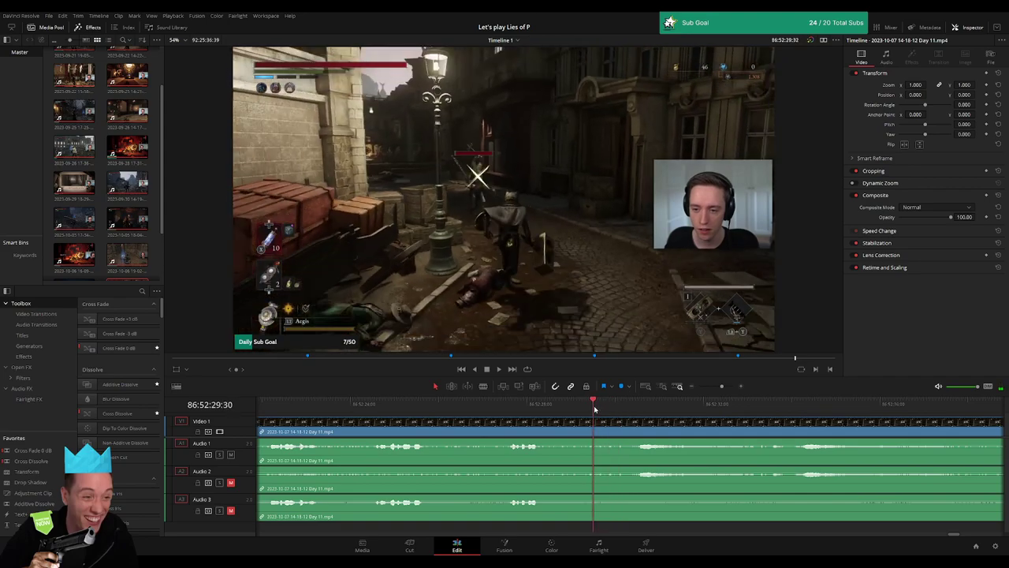
pyautogui.moveTo(722, 385); pyautogui.dragTo(714, 387)
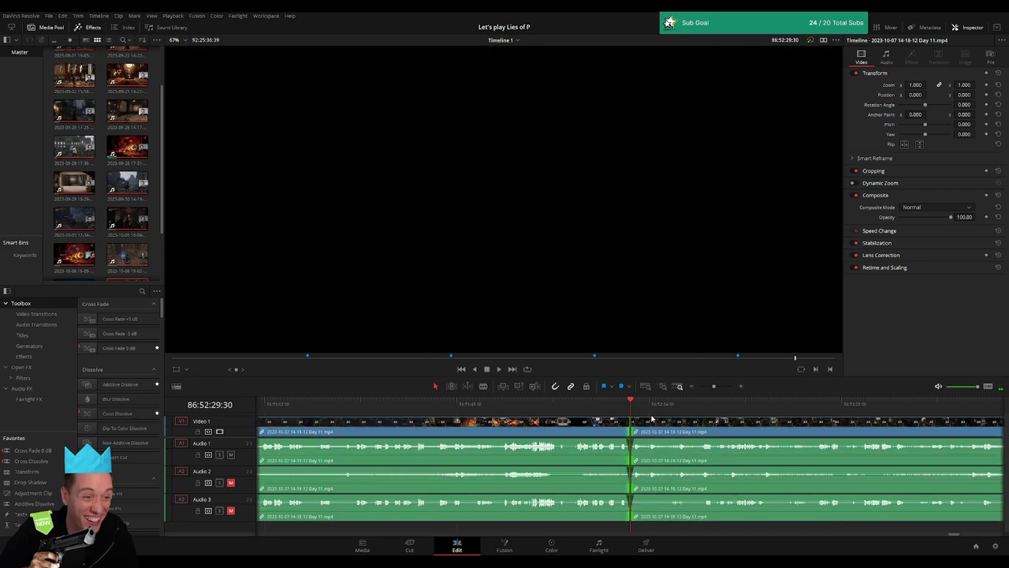
pyautogui.moveTo(714, 386); pyautogui.dragTo(699, 387)
# Move the second clip right and snap its start to the playhead at 88:00:00:00
pyautogui.moveTo(541, 425); pyautogui.dragTo(772, 426)
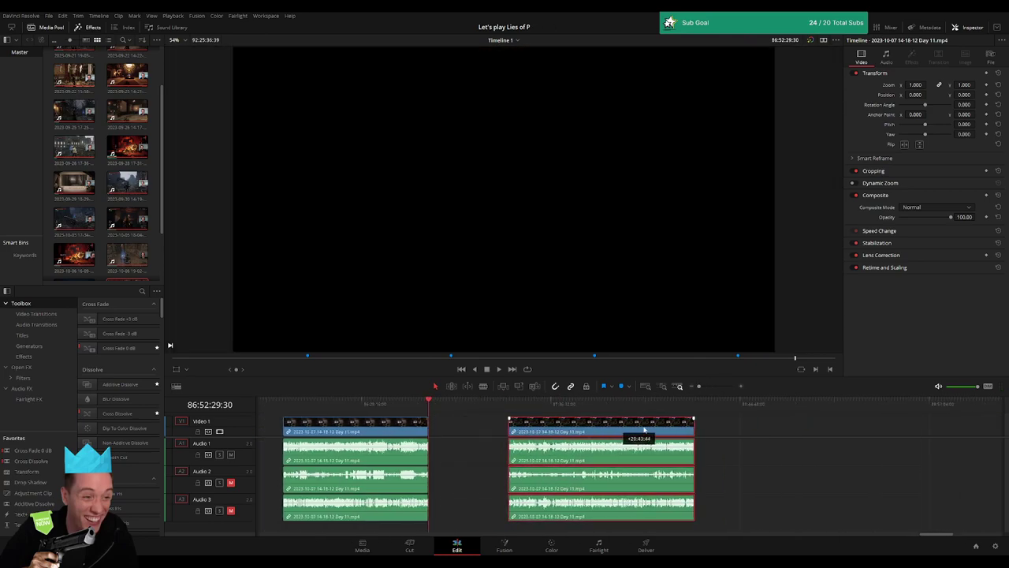
pyautogui.click(465, 427)
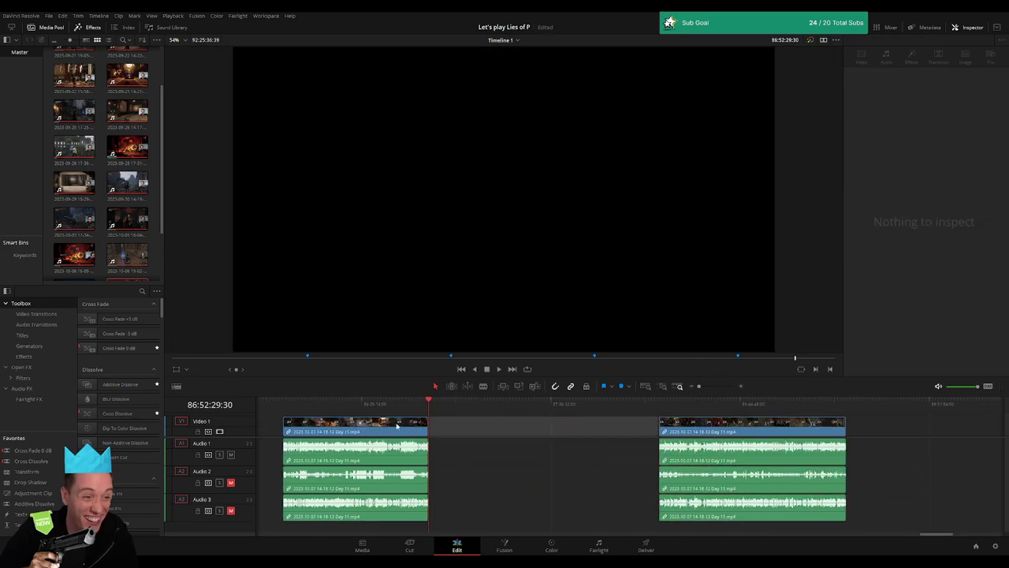
pyautogui.click(288, 406)
pyautogui.moveTo(439, 406); pyautogui.dragTo(509, 410)
pyautogui.moveTo(694, 426); pyautogui.dragTo(650, 426)
pyautogui.press('space')
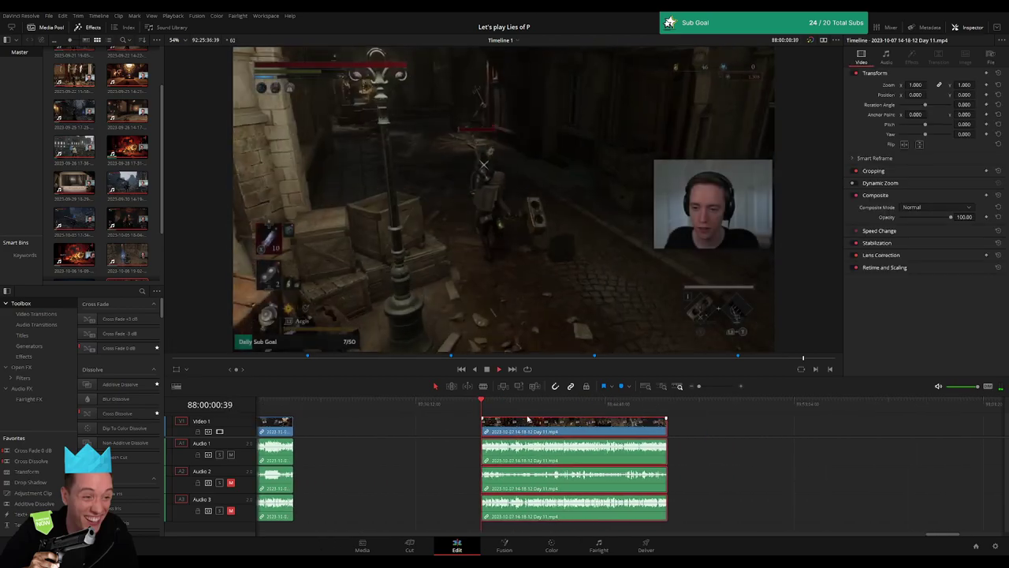
# Skim, zoom and replay the footage near 88:52 to find the range's end
pyautogui.click(525, 408)
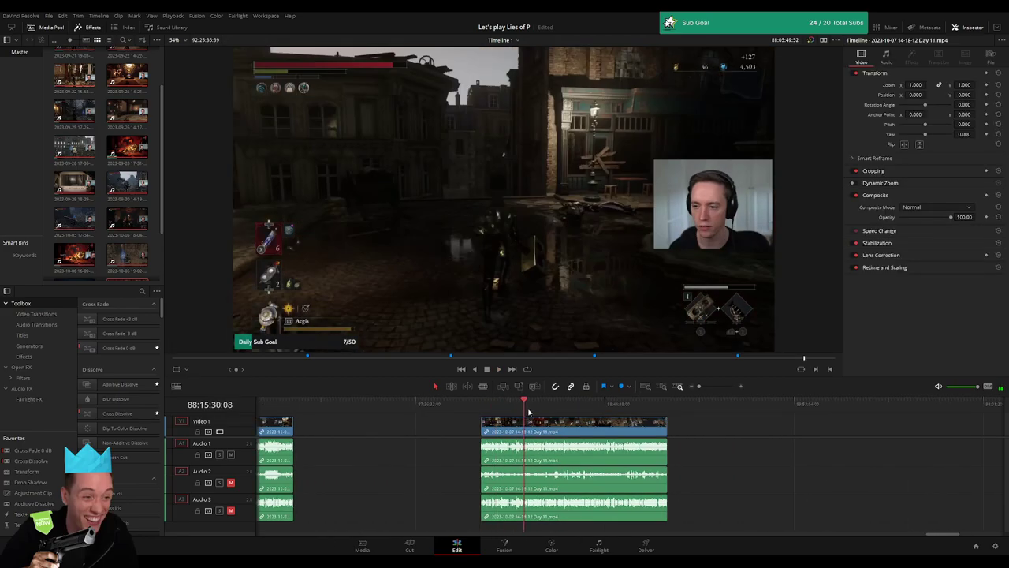
pyautogui.moveTo(529, 411); pyautogui.dragTo(624, 422)
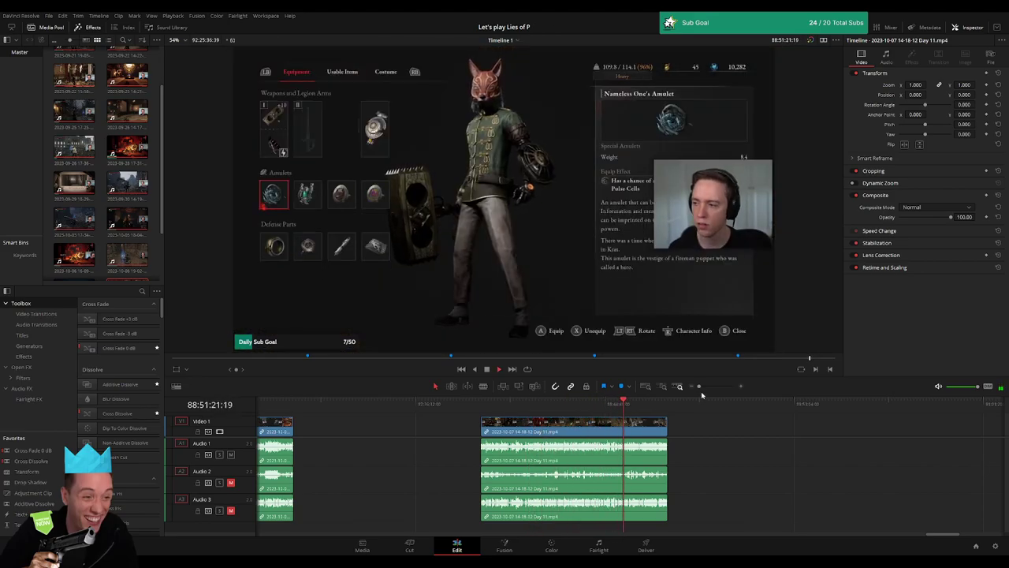
pyautogui.moveTo(699, 385)
pyautogui.mouseDown()
pyautogui.moveTo(714, 387)
pyautogui.moveTo(558, 416)
pyautogui.moveTo(465, 406)
pyautogui.mouseUp()
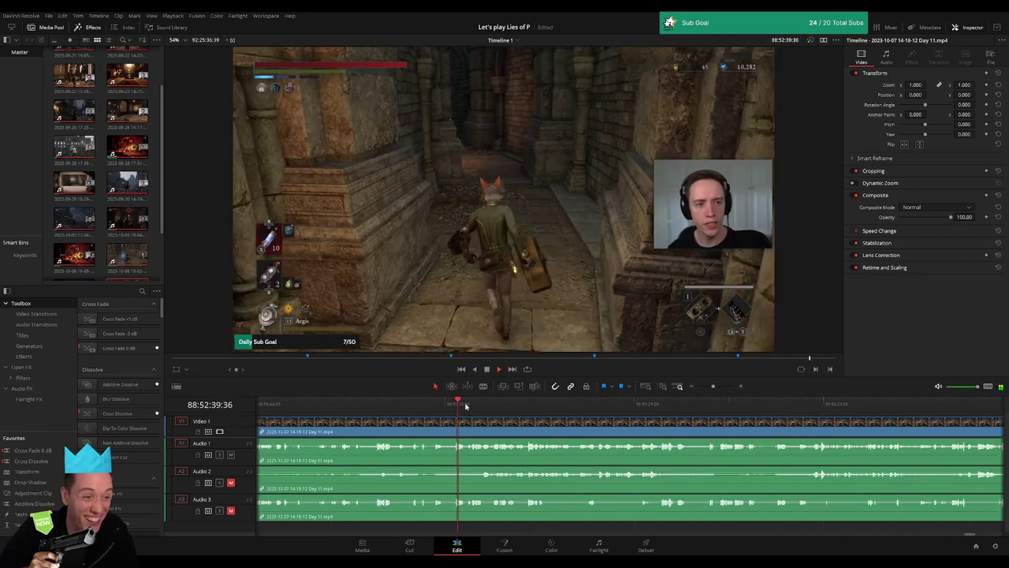
pyautogui.scroll(2, 388, 410)
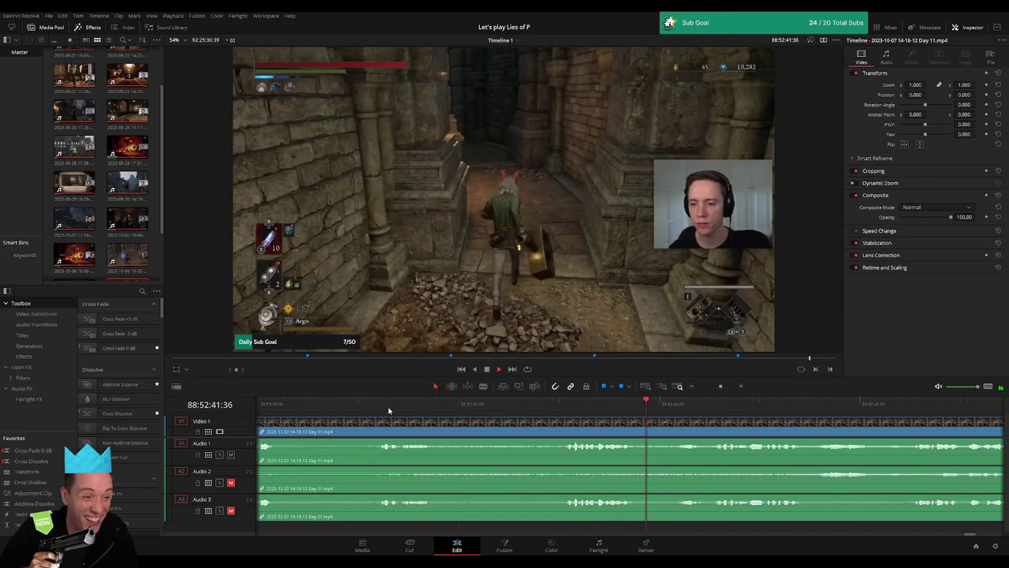
pyautogui.click(388, 410)
pyautogui.click(386, 409)
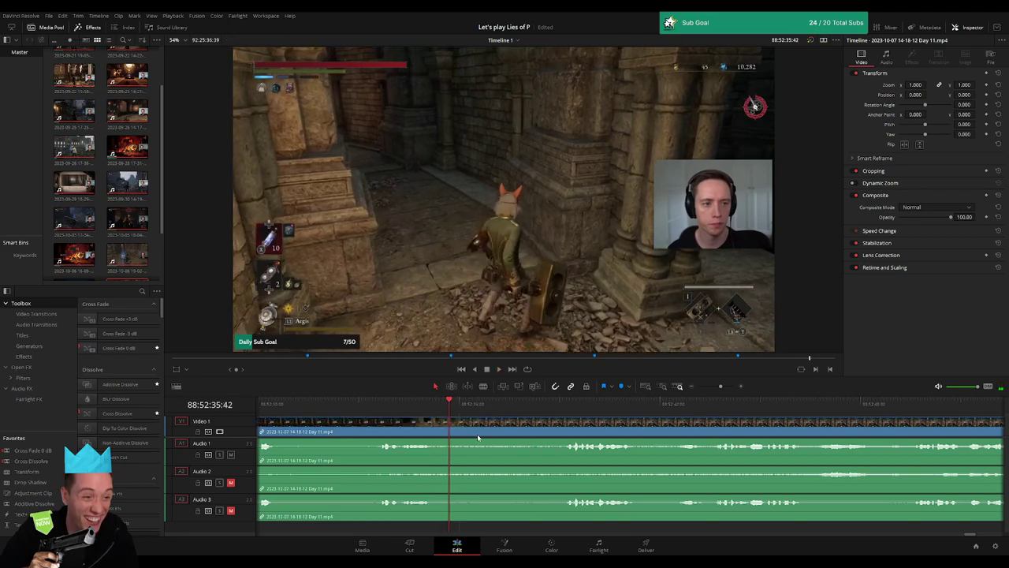
pyautogui.hscroll(-3, 420, 421)
pyautogui.press('space')
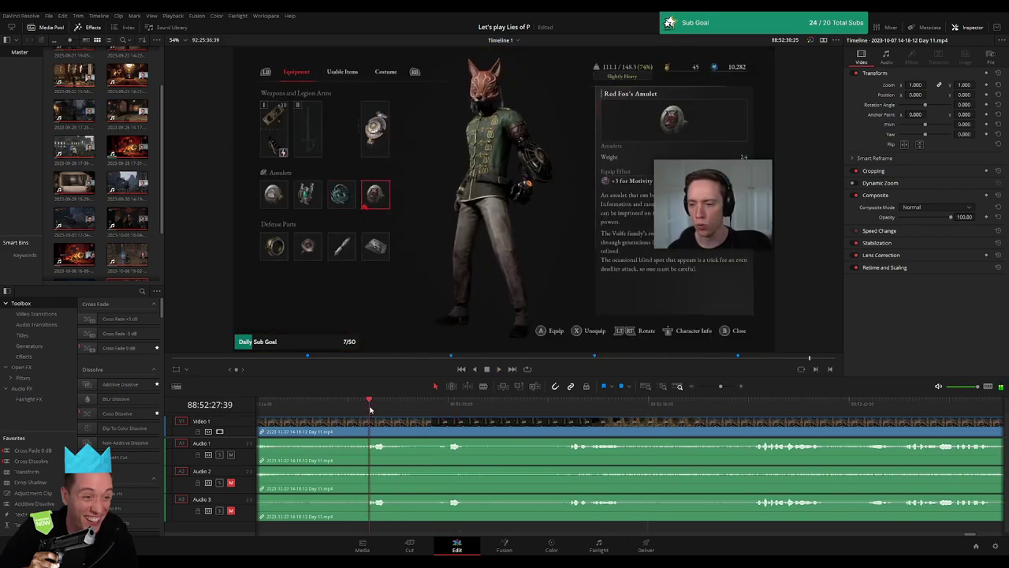
pyautogui.hscroll(-3, 511, 430)
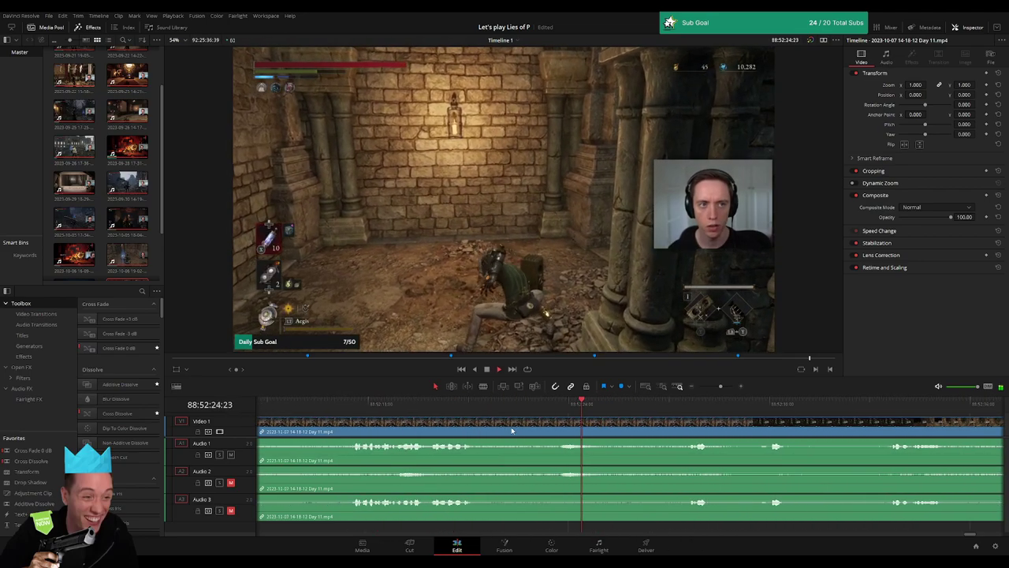
pyautogui.hscroll(-3, 364, 417)
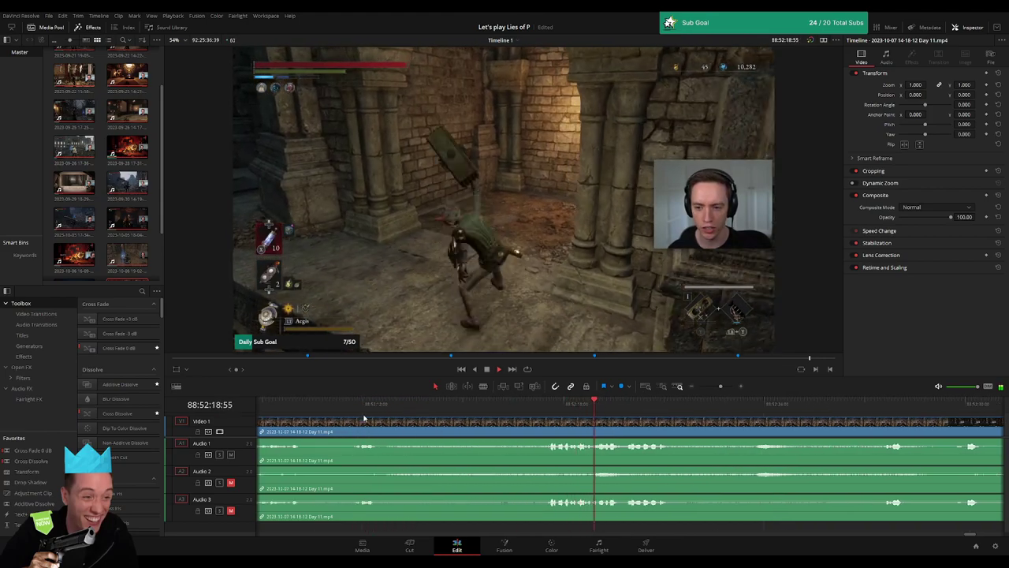
pyautogui.click(354, 406)
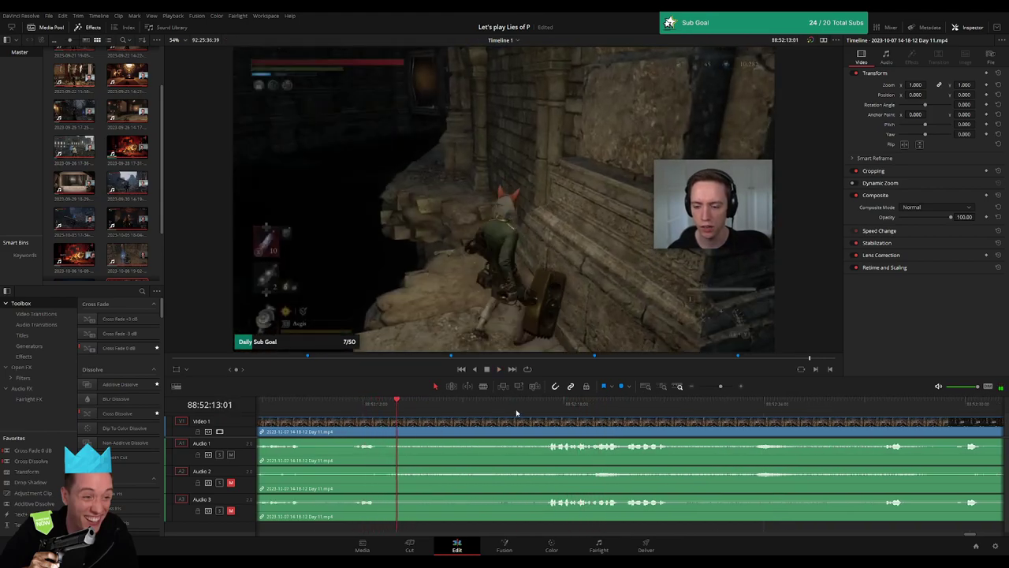
# Cut every track at 88:52:16:30 with the Blade tool, then return to Selection
pyautogui.click(550, 403)
pyautogui.moveTo(541, 408); pyautogui.dragTo(514, 411)
pyautogui.click(519, 425)
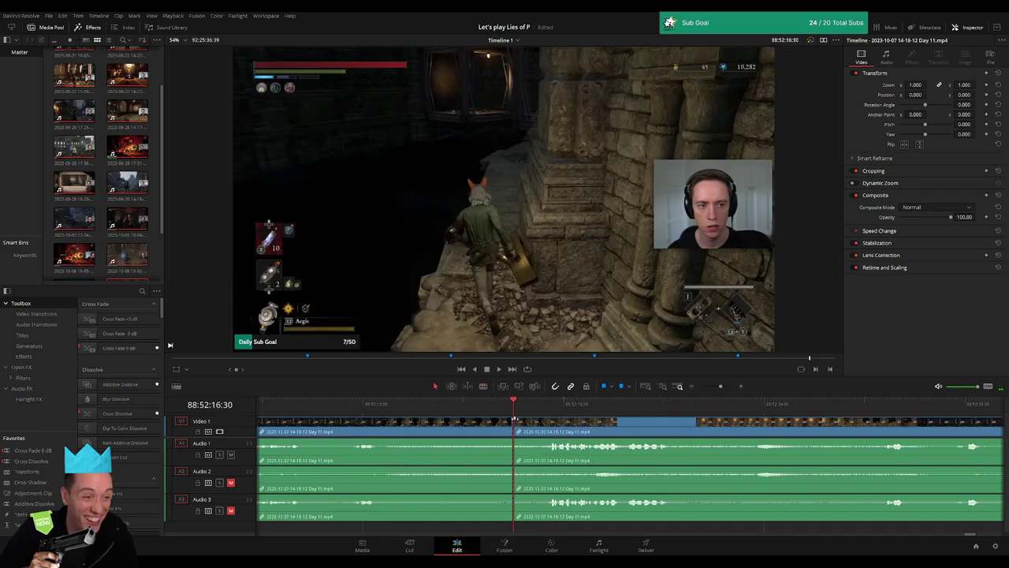
pyautogui.press('a')
pyautogui.moveTo(549, 420); pyautogui.dragTo(513, 422)
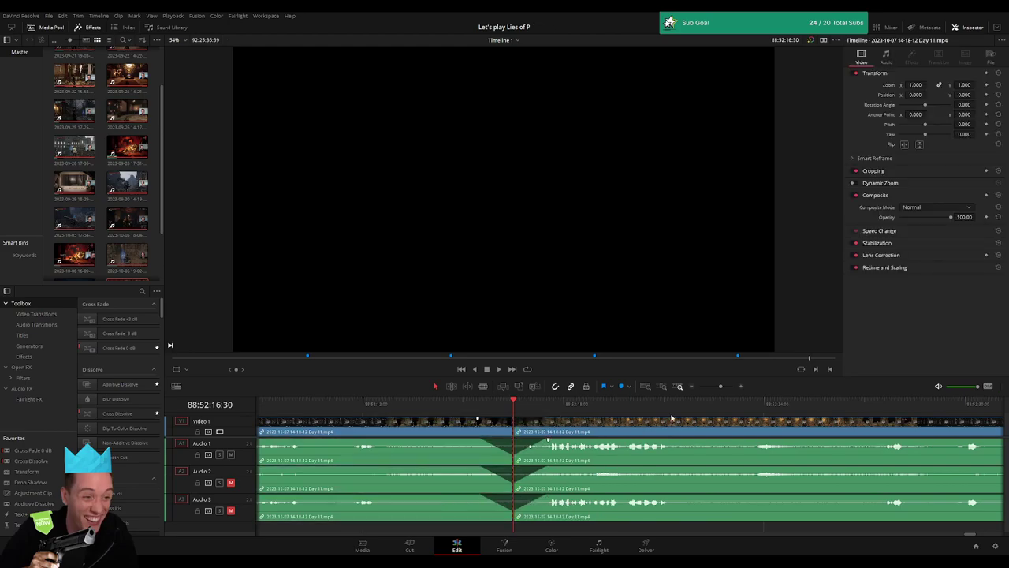
# Move the remaining Day 11 footage and part 2 clip to start at 90:00:00:00
pyautogui.moveTo(720, 385); pyautogui.dragTo(699, 386)
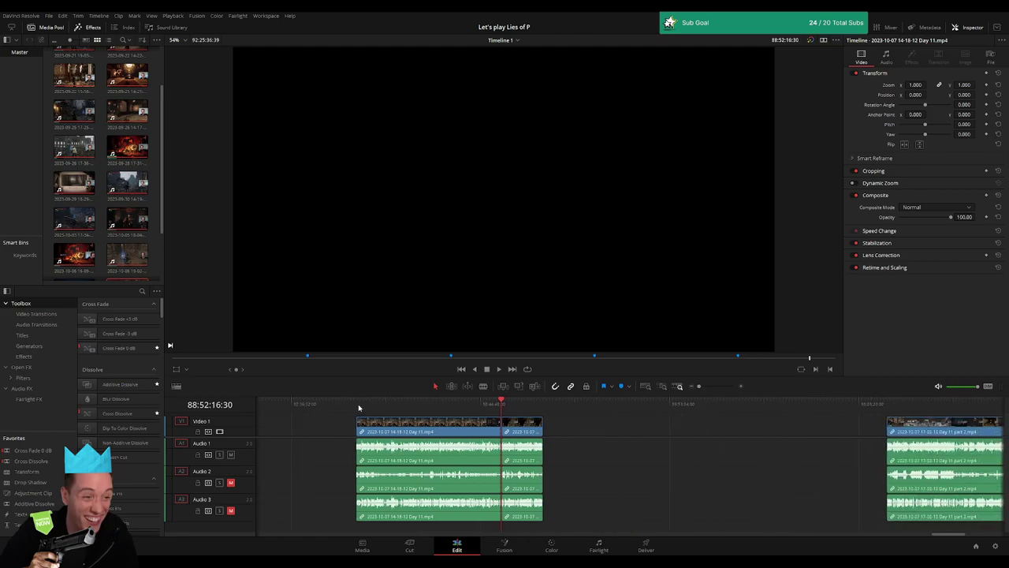
pyautogui.hscroll(3, 612, 426)
pyautogui.moveTo(358, 429); pyautogui.dragTo(700, 430)
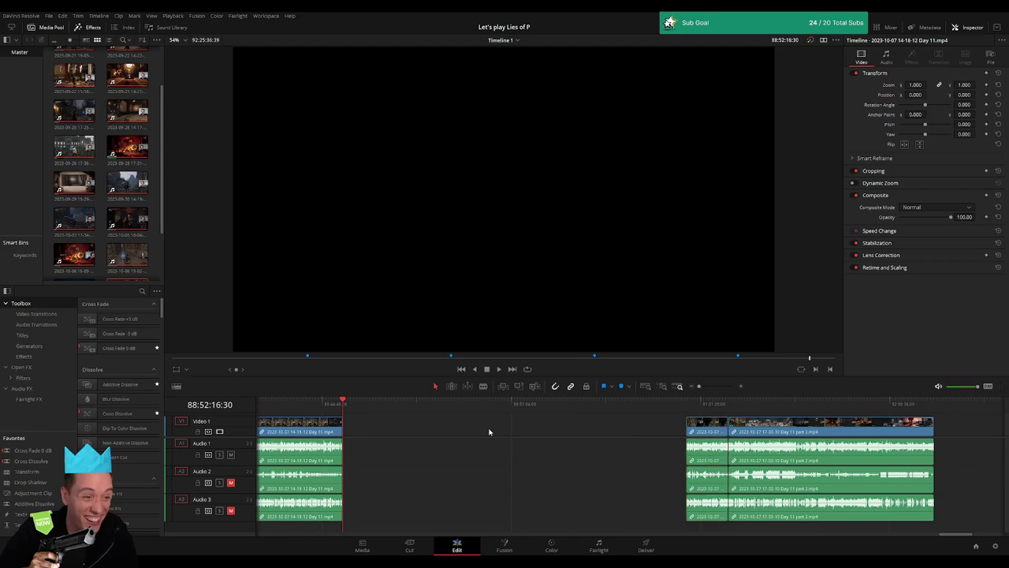
pyautogui.click(489, 431)
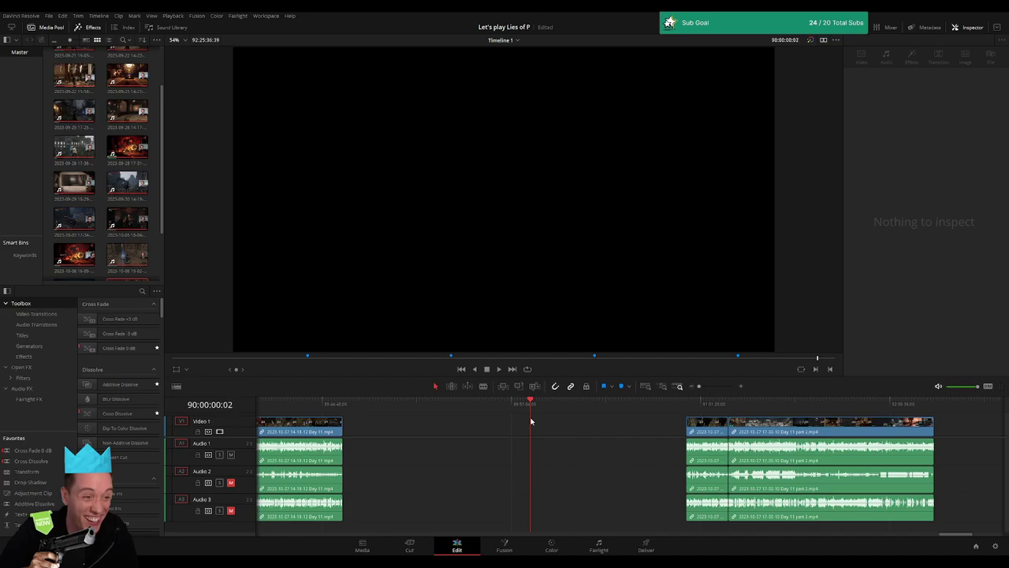
pyautogui.scroll(-3, 584, 432)
pyautogui.moveTo(672, 432); pyautogui.dragTo(518, 433)
pyautogui.press('space')
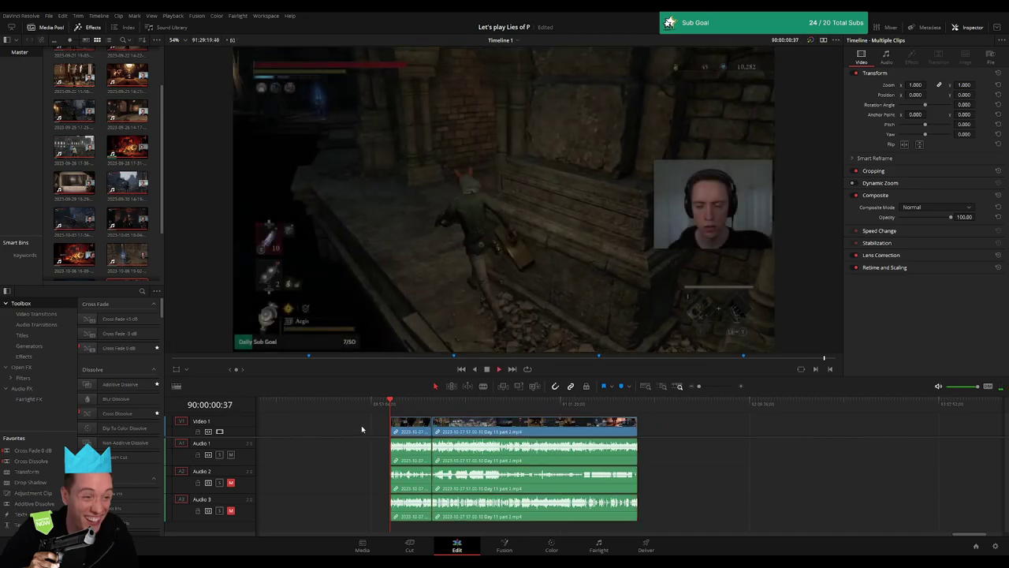
pyautogui.click(361, 425)
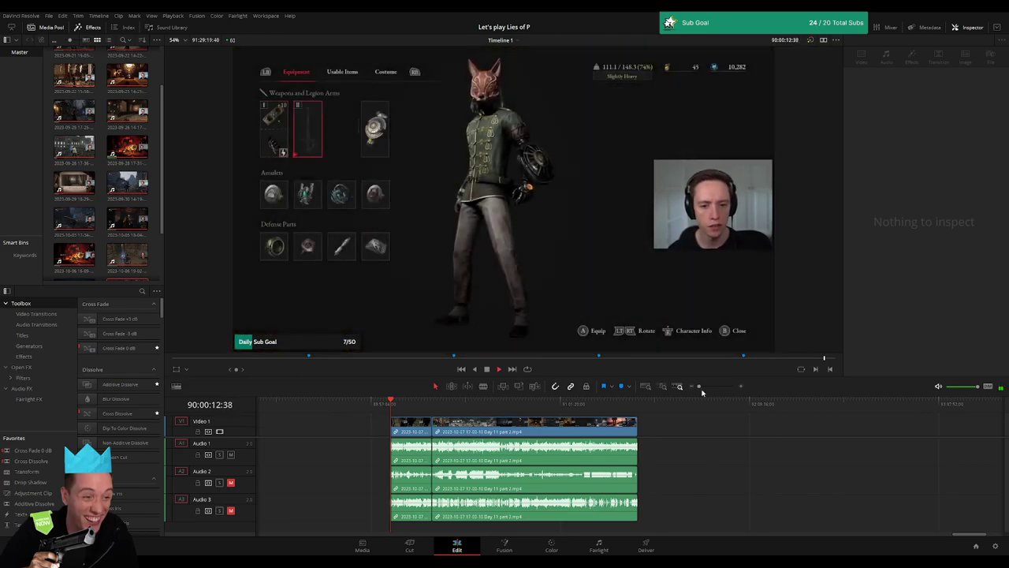
# Add a Ctrl+T transition at the join into Day 11 part 2 and preview it
pyautogui.click(702, 390)
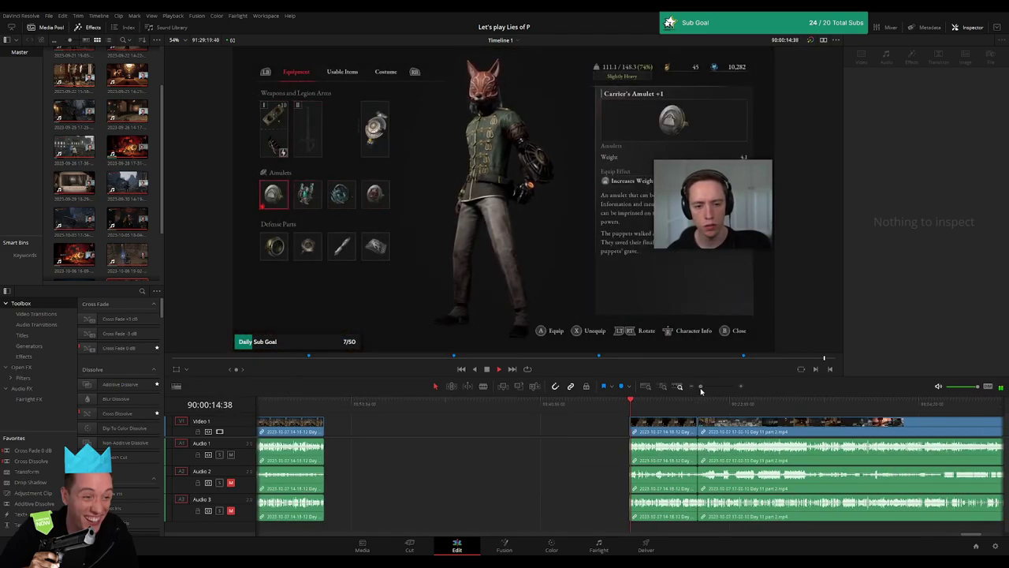
pyautogui.click(497, 404)
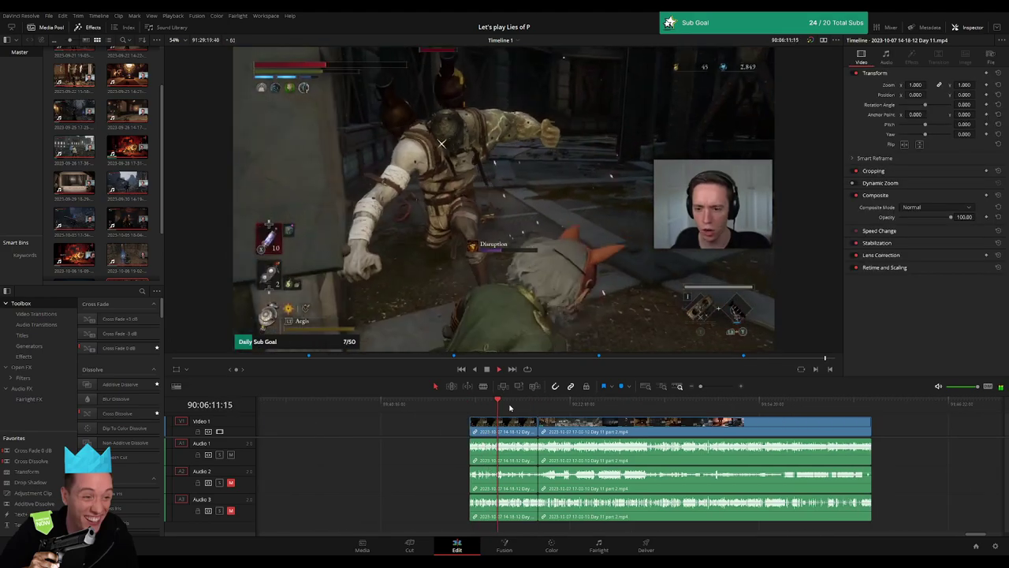
pyautogui.moveTo(701, 386)
pyautogui.mouseDown()
pyautogui.moveTo(710, 402)
pyautogui.moveTo(584, 431)
pyautogui.mouseUp()
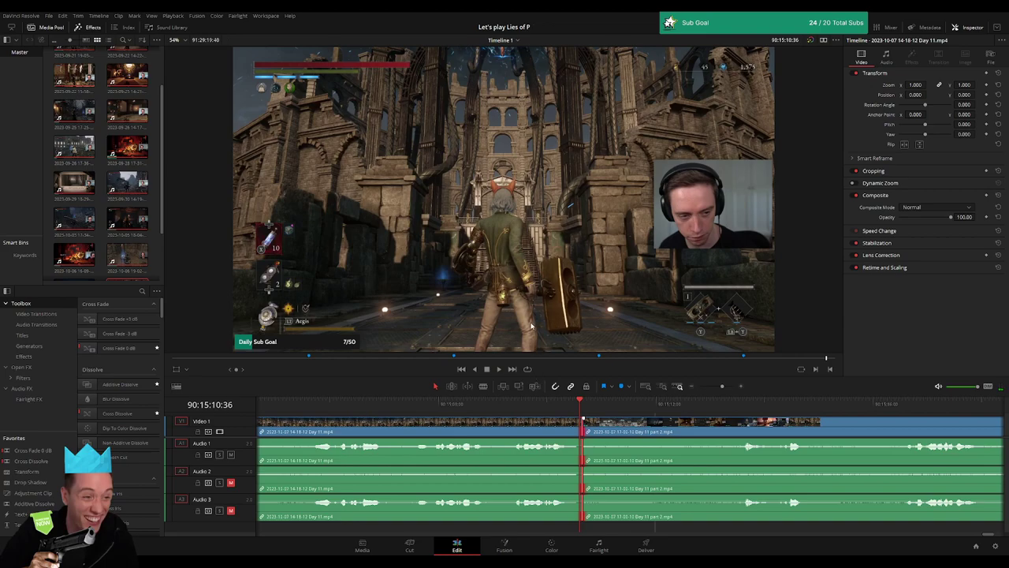
pyautogui.hotkey('ctrl', 't')
pyautogui.click(494, 401)
pyautogui.press('space')
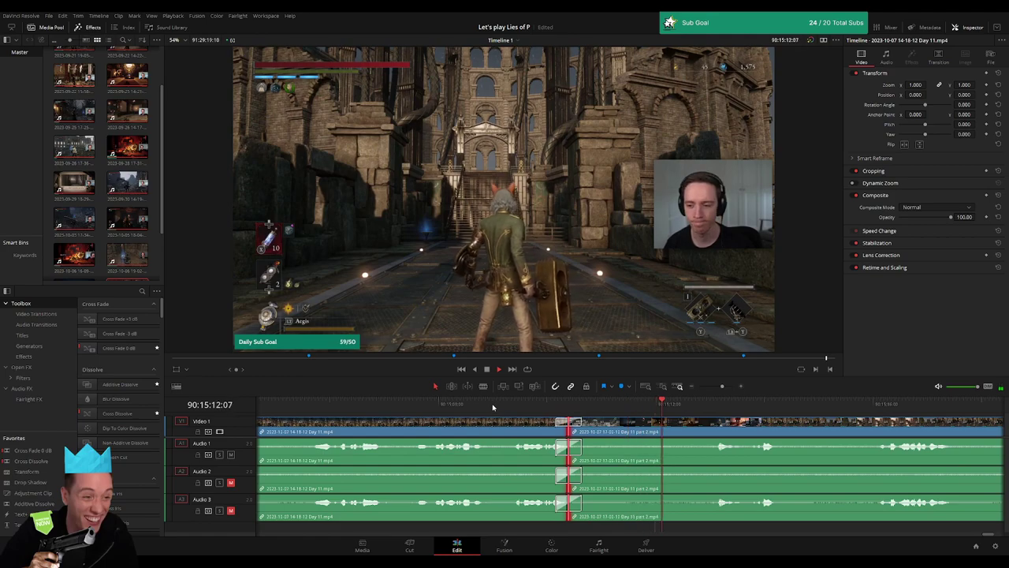
pyautogui.click(427, 403)
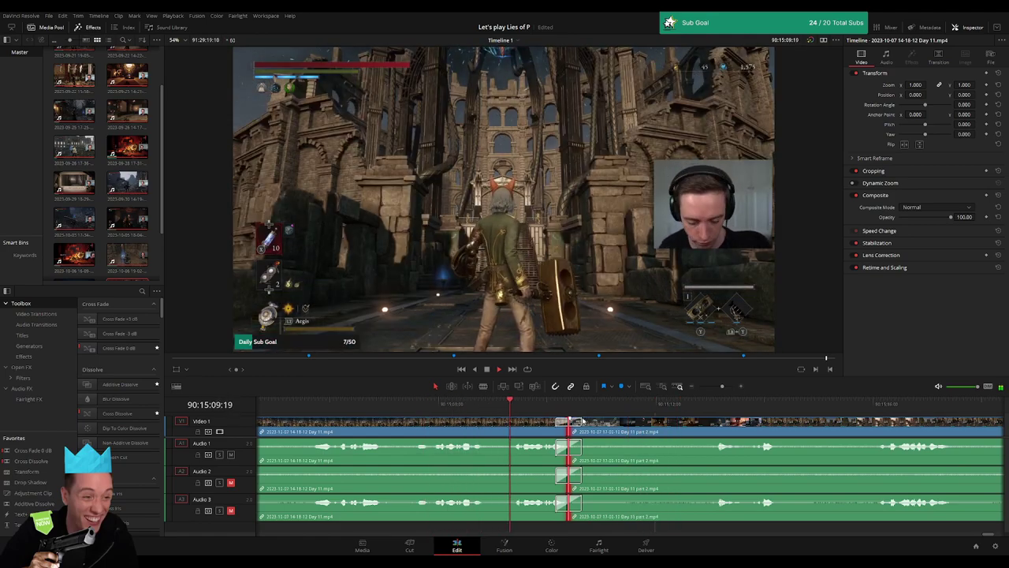
# Skim forward through the new range that begins at 90:00:00:00
pyautogui.scroll(-3, 684, 439)
pyautogui.hscroll(5, 682, 437)
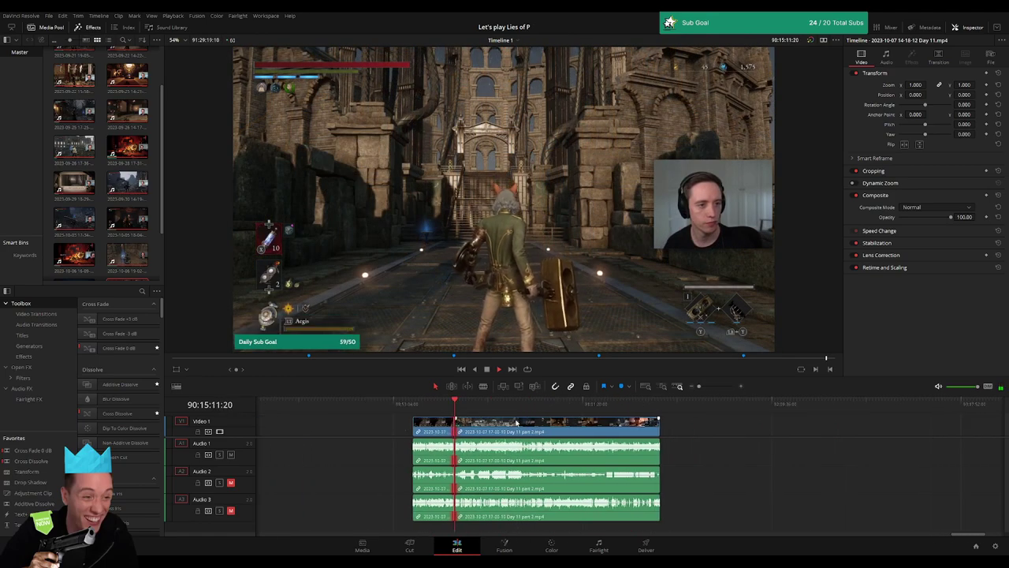
pyautogui.click(365, 429)
pyautogui.moveTo(412, 406); pyautogui.dragTo(557, 409)
# Scrub the playhead to exactly 90:52:08:00 at the Stargazer menu, zooming in for precision
pyautogui.press('space')
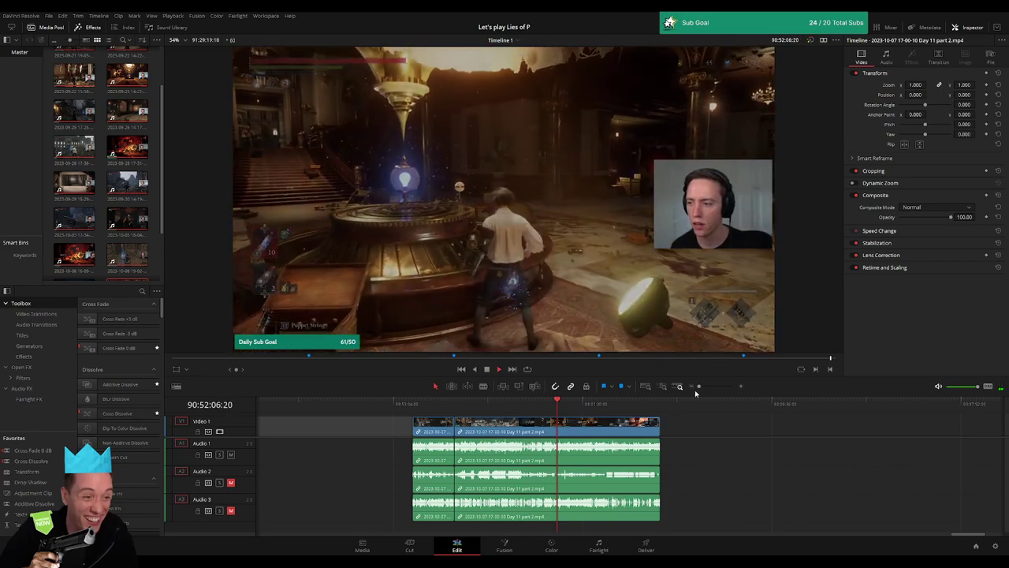
pyautogui.moveTo(699, 387); pyautogui.dragTo(712, 387)
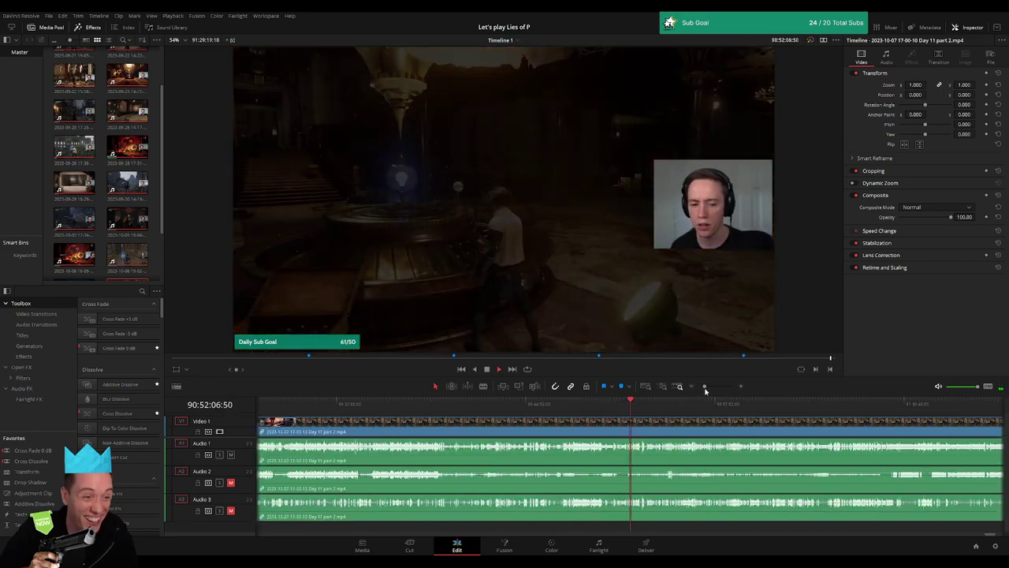
pyautogui.click(646, 404)
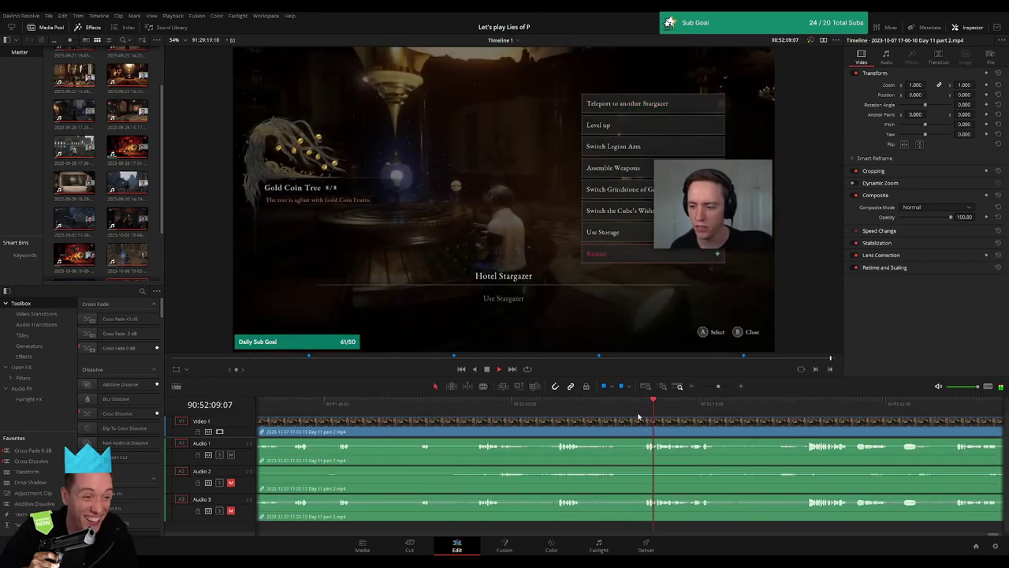
pyautogui.click(559, 408)
pyautogui.click(476, 410)
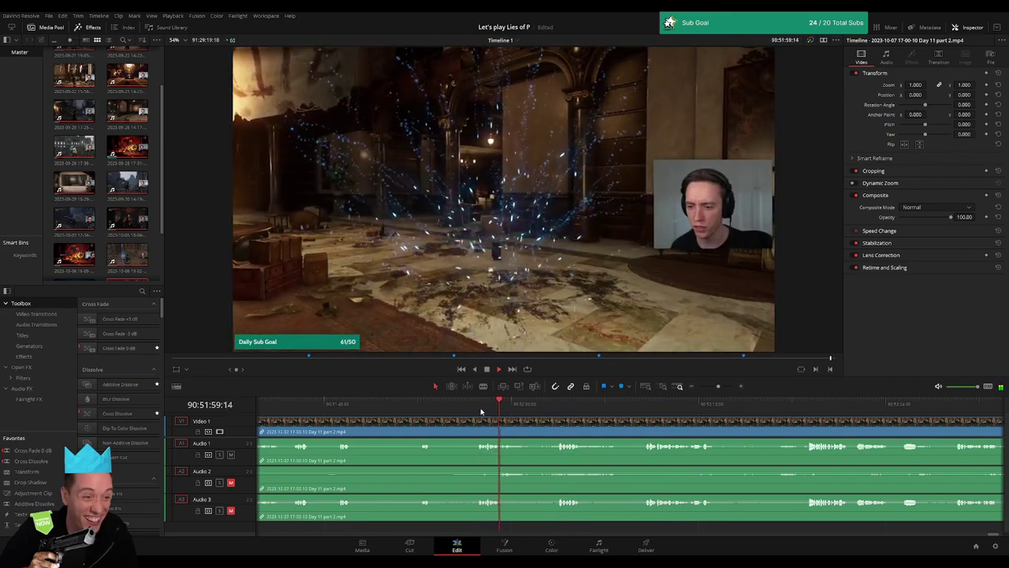
pyautogui.click(551, 414)
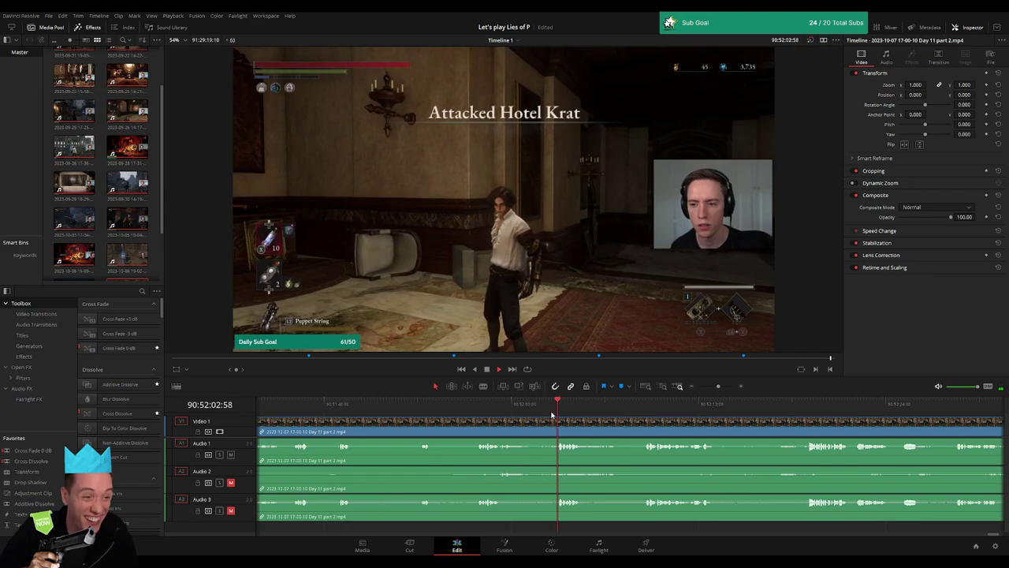
pyautogui.moveTo(552, 414); pyautogui.dragTo(645, 411)
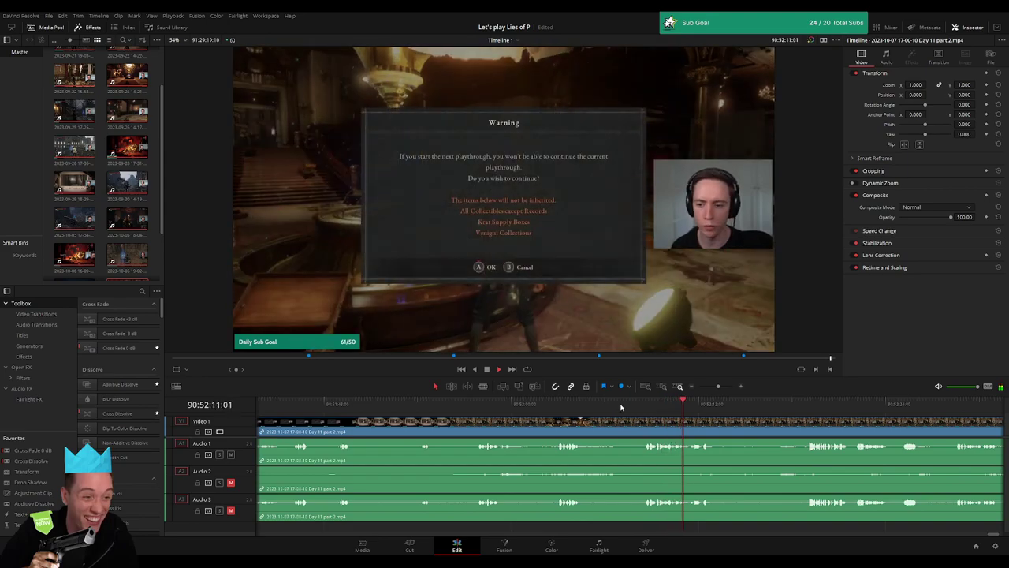
pyautogui.click(647, 410)
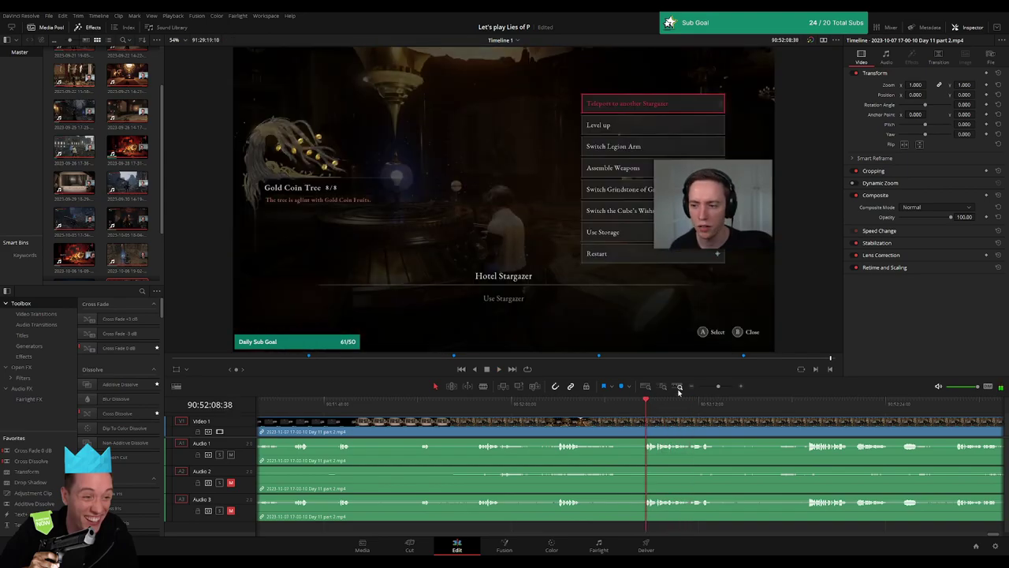
pyautogui.moveTo(717, 386); pyautogui.dragTo(725, 385)
pyautogui.click(637, 404)
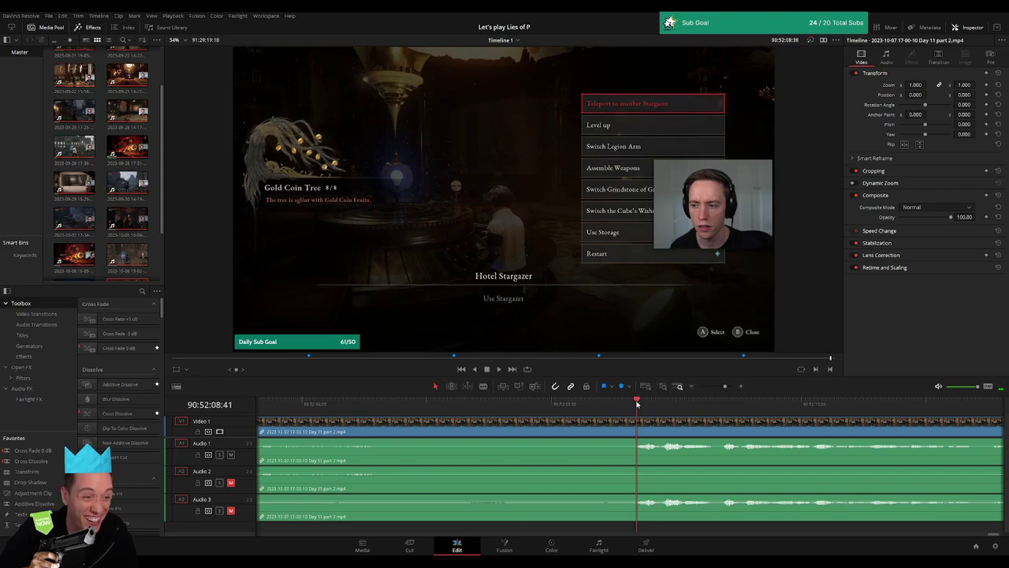
pyautogui.moveTo(637, 403); pyautogui.dragTo(552, 404)
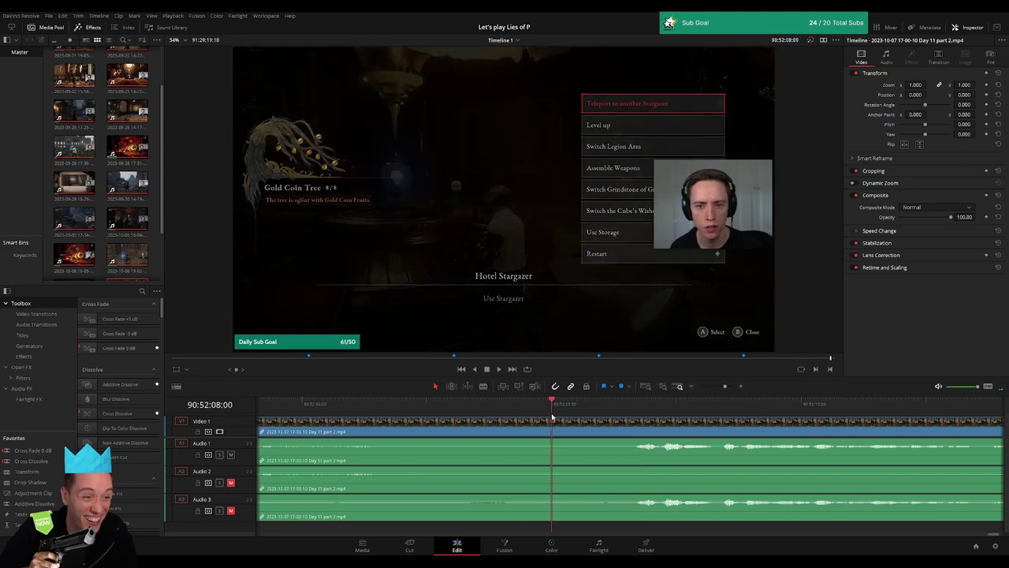
# Blade the Day 11 part 2 clip at 90:52:08:00 across all tracks
pyautogui.press('b')
pyautogui.click(556, 425)
pyautogui.press('a')
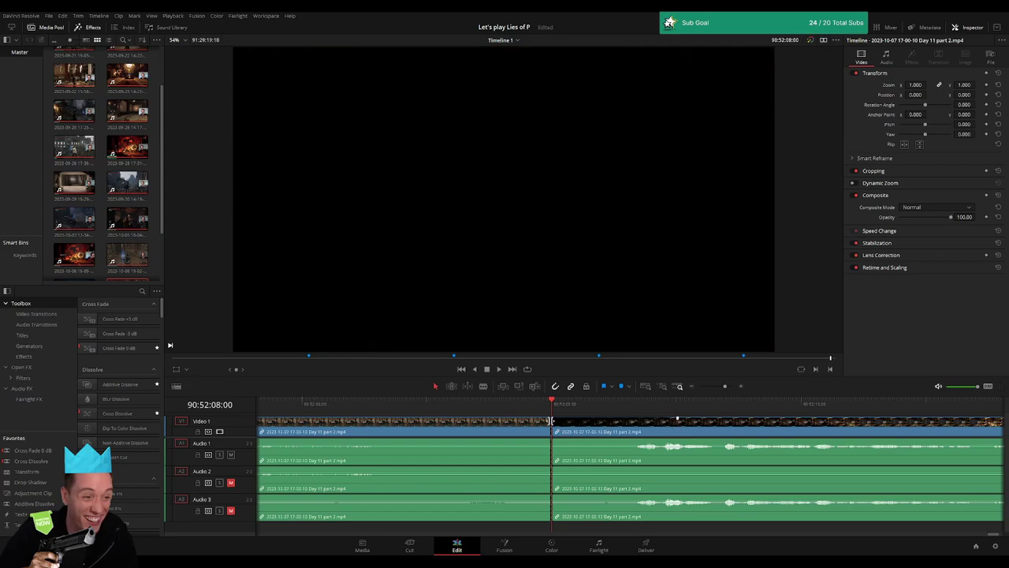
pyautogui.moveTo(552, 422); pyautogui.dragTo(423, 426)
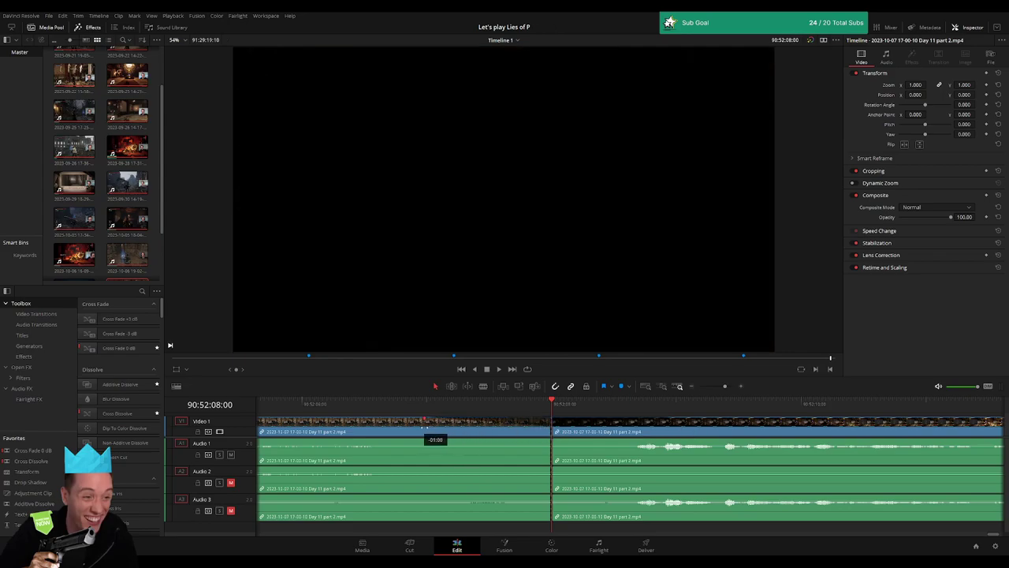
# Add a fade-out before and a fade-in after the cut on Audio 1, 2 and 3
pyautogui.moveTo(551, 441); pyautogui.dragTo(422, 442)
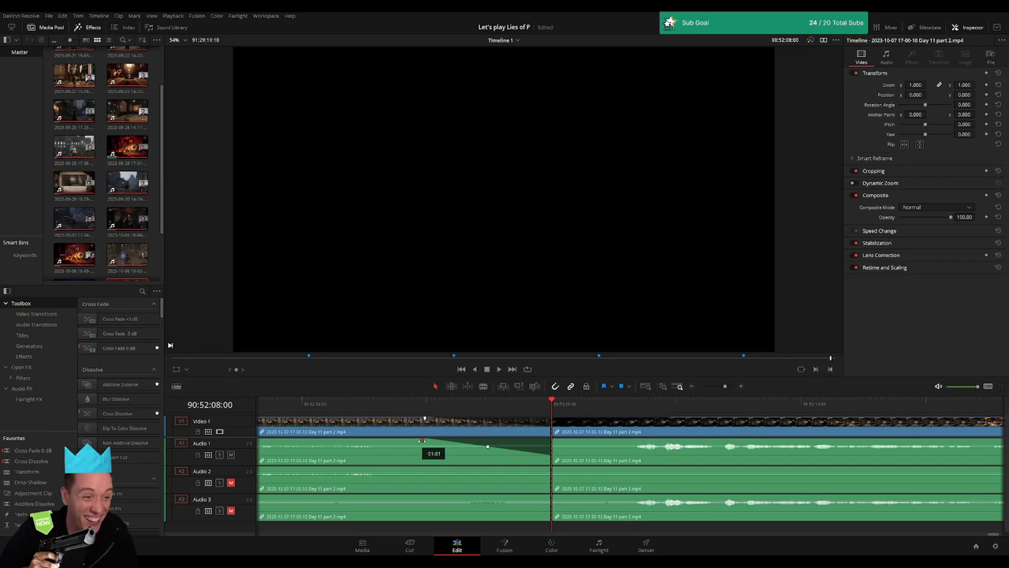
pyautogui.moveTo(555, 441); pyautogui.dragTo(676, 444)
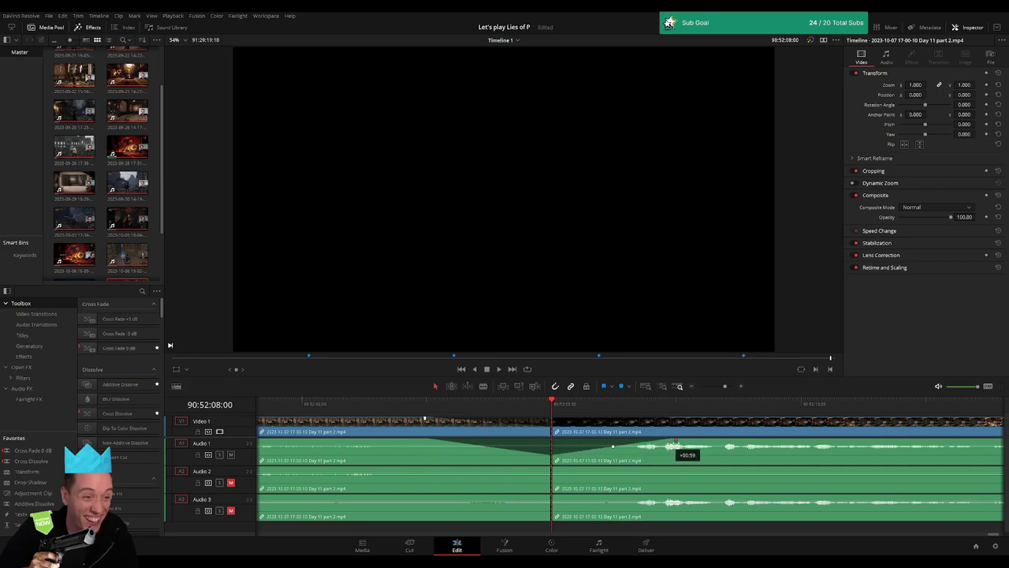
pyautogui.moveTo(552, 467); pyautogui.dragTo(423, 473)
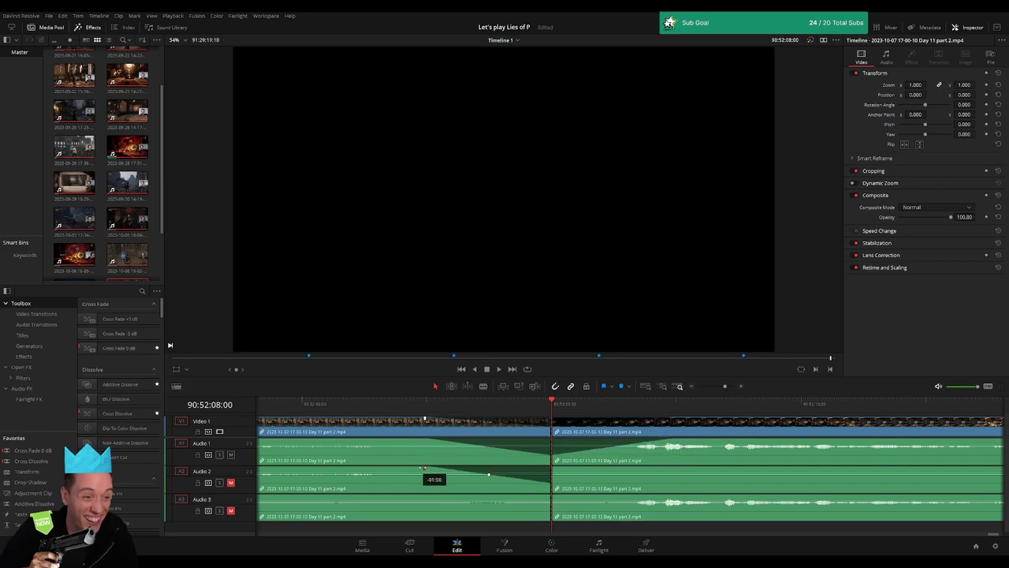
pyautogui.moveTo(555, 467); pyautogui.dragTo(677, 472)
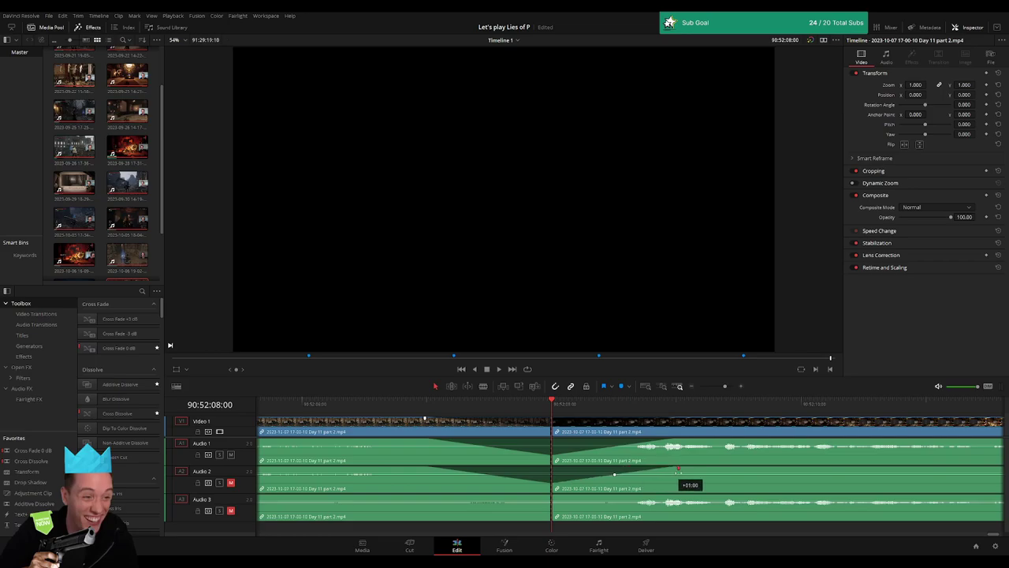
pyautogui.moveTo(551, 496); pyautogui.dragTo(425, 496)
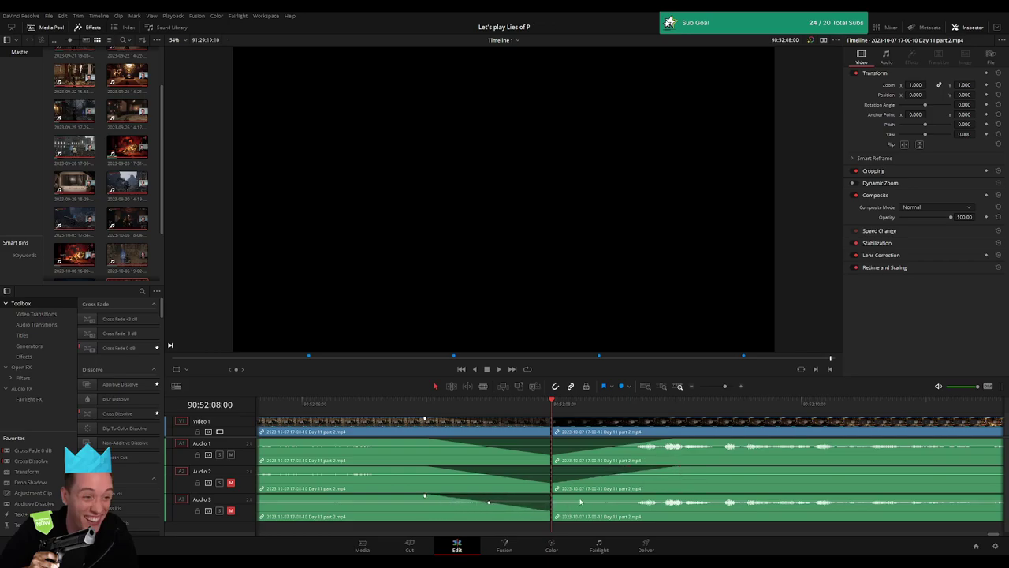
pyautogui.moveTo(552, 497); pyautogui.dragTo(681, 498)
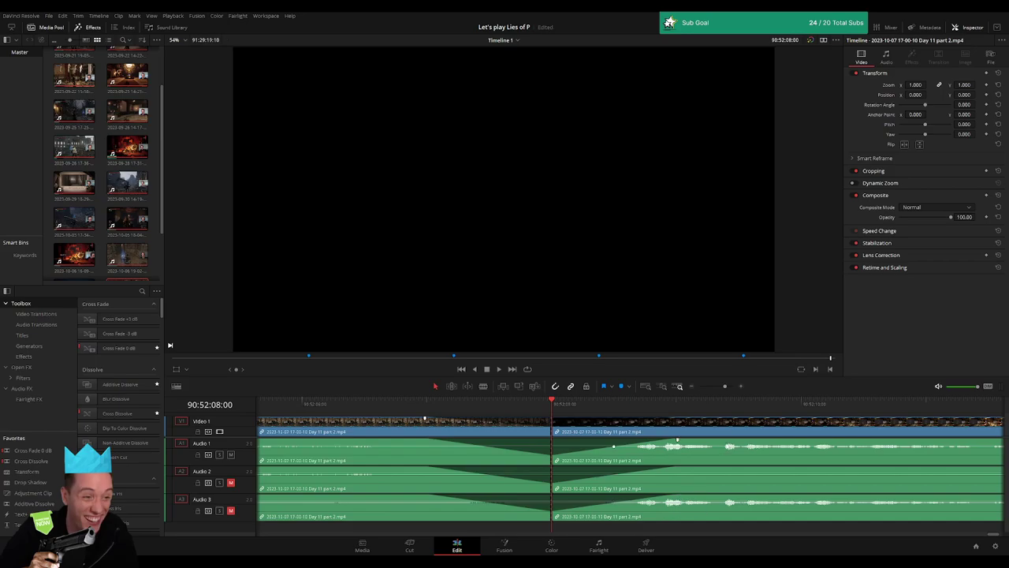
pyautogui.hotkey('ctrl', '-')
# Move the footage after the cut so its start snaps to 92:00:00:00
pyautogui.hscroll(3, 543, 430)
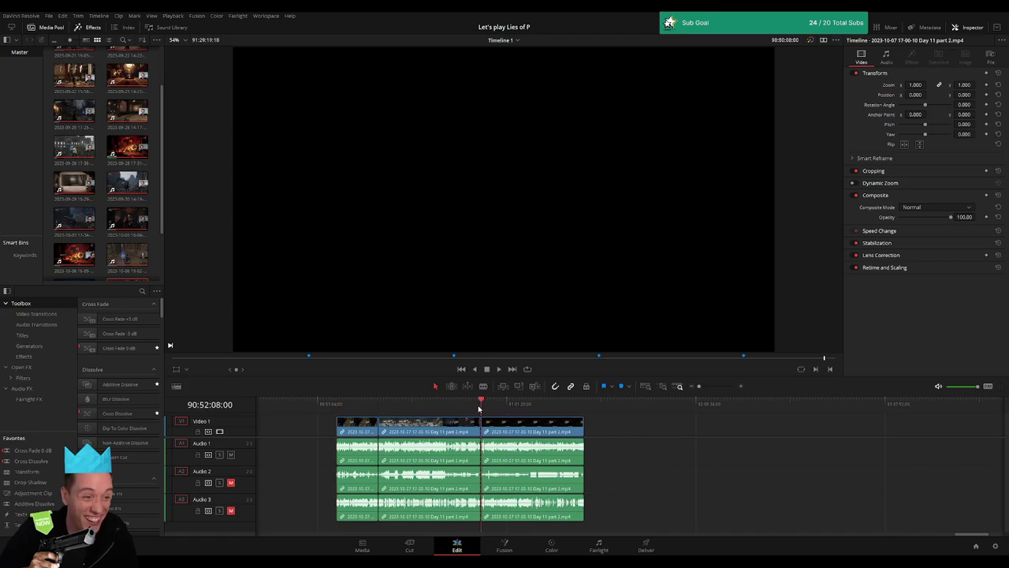
pyautogui.hscroll(4, 369, 424)
pyautogui.moveTo(369, 424); pyautogui.dragTo(652, 424)
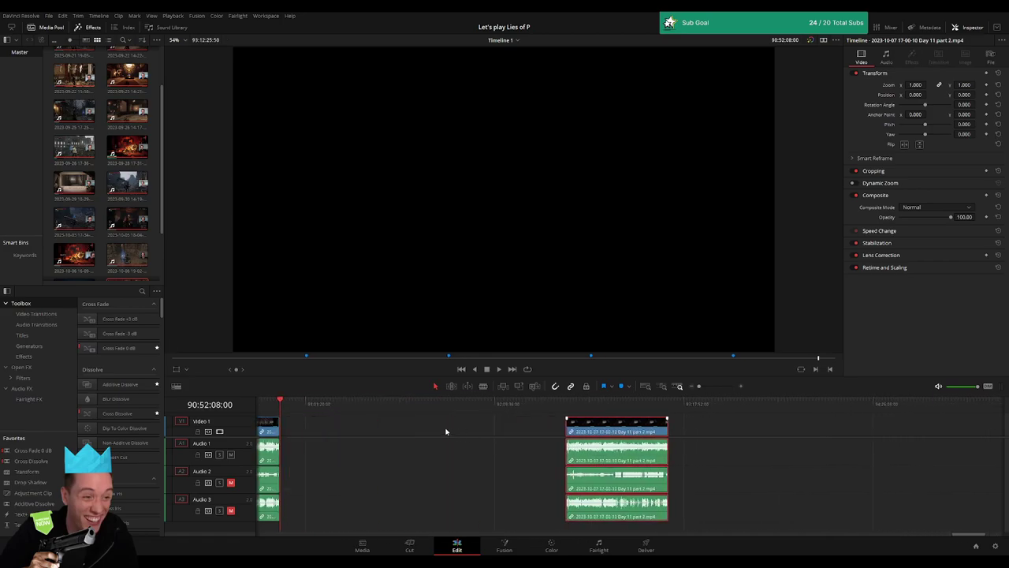
pyautogui.click(425, 428)
pyautogui.moveTo(288, 410); pyautogui.dragTo(468, 424)
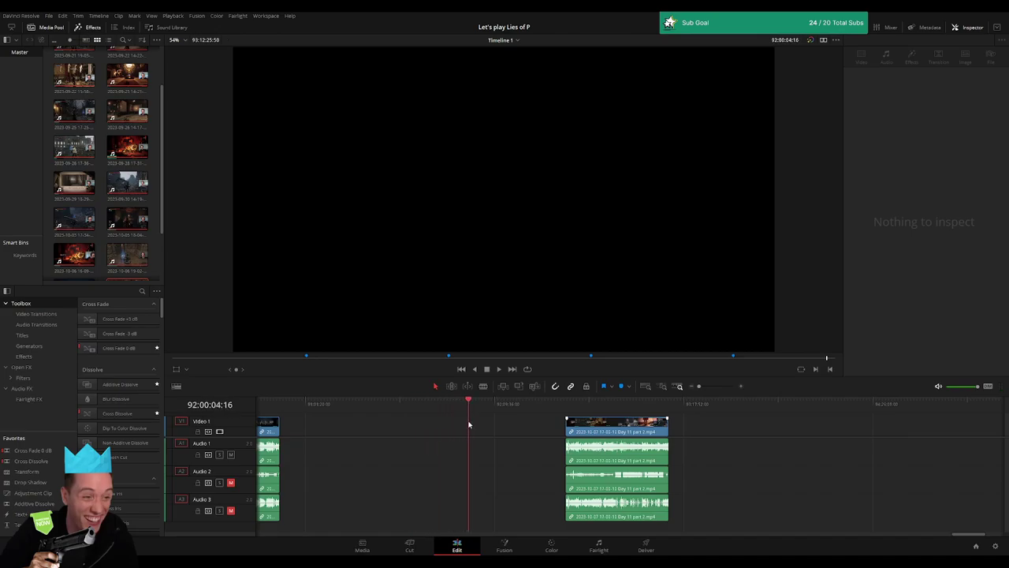
pyautogui.moveTo(703, 390); pyautogui.dragTo(707, 387)
pyautogui.click(628, 408)
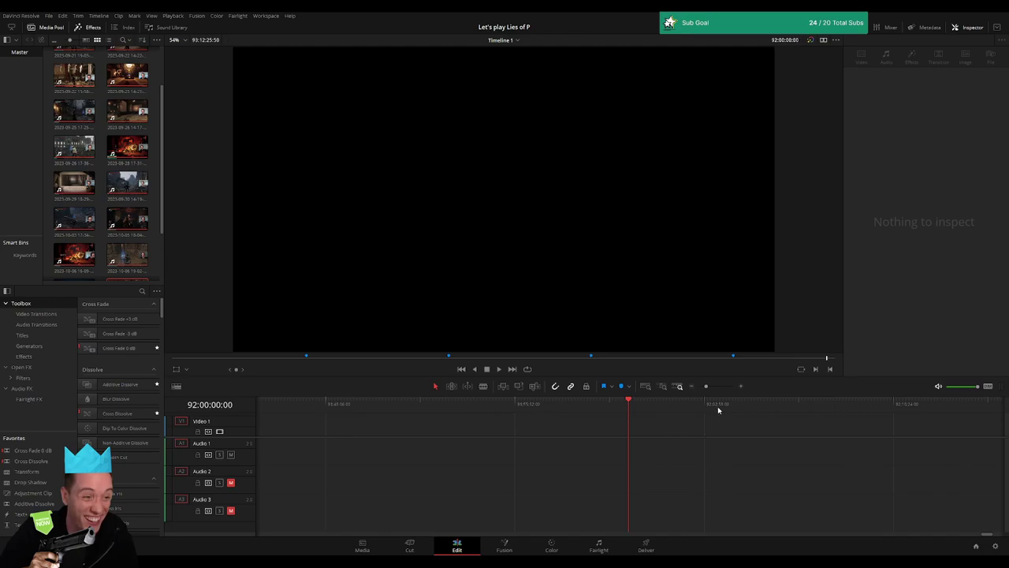
pyautogui.scroll(-3, 718, 409)
pyautogui.hscroll(5, 552, 442)
pyautogui.moveTo(533, 430); pyautogui.dragTo(433, 426)
# Play the timeline back from the clip's new start at 92:00:00:00 to check it
pyautogui.press('space')
pyautogui.click(551, 429)
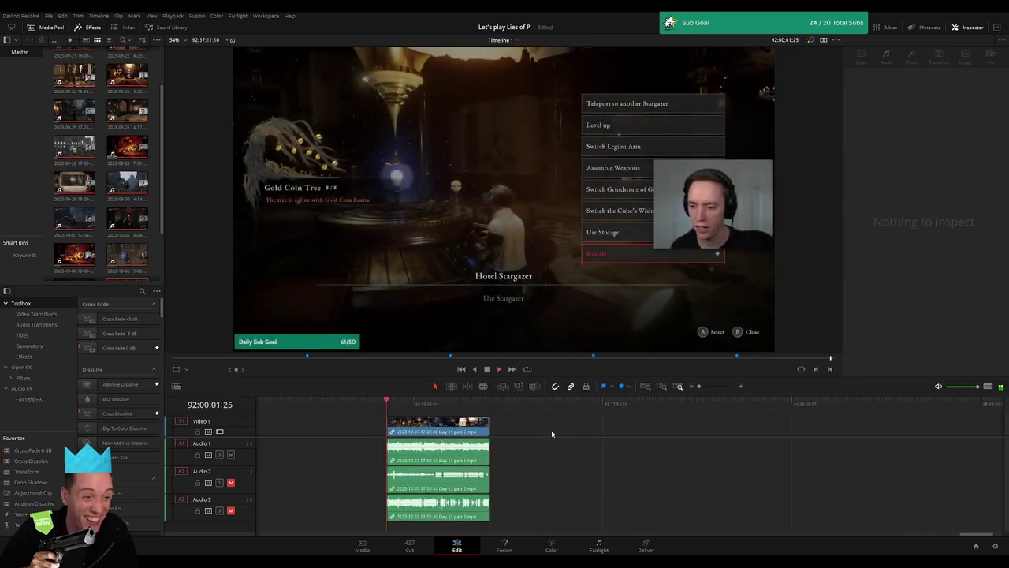
pyautogui.click(473, 426)
pyautogui.click(390, 407)
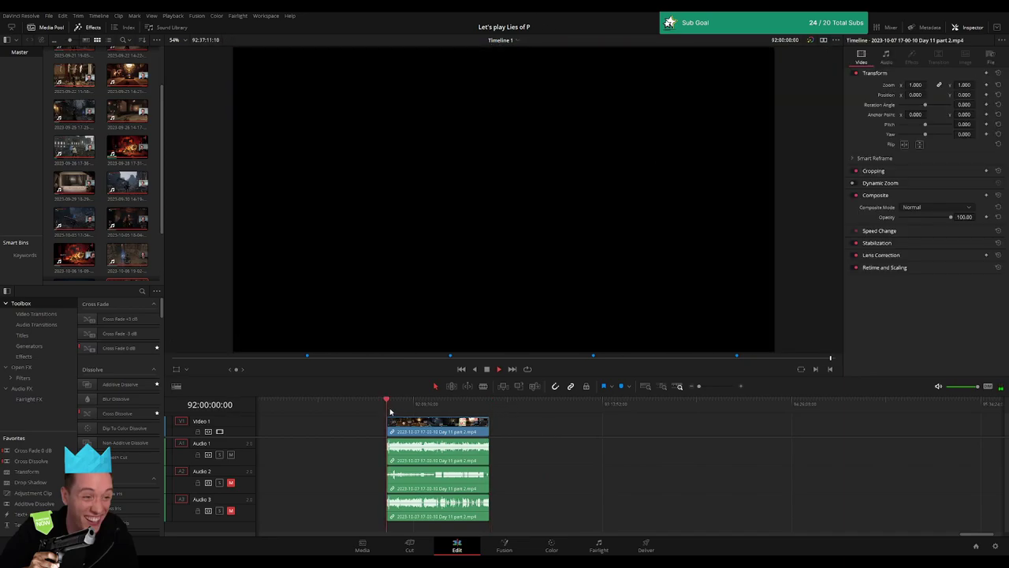
pyautogui.click(410, 409)
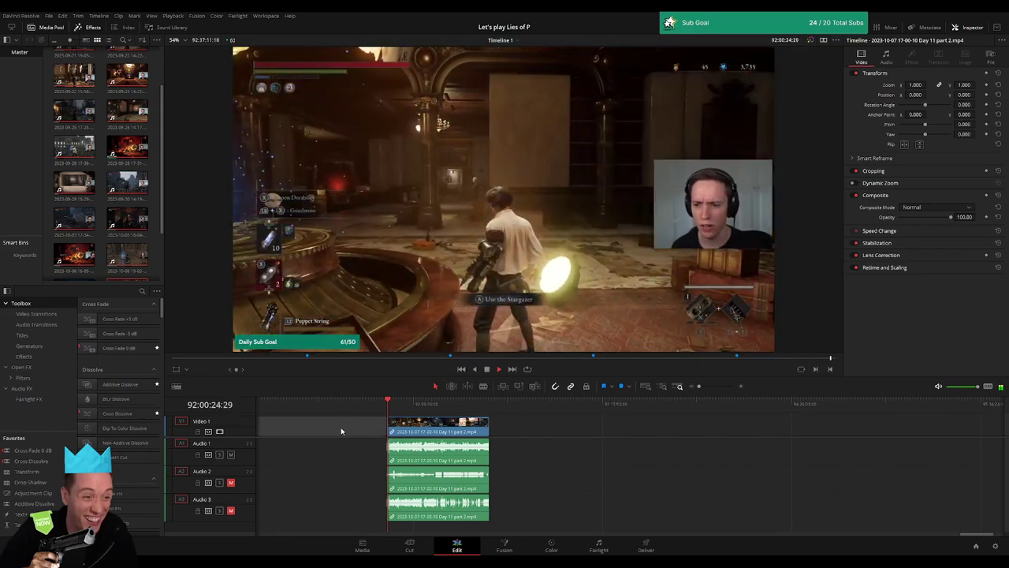
# Locate and preview the end of the moved clip near 92:37:11
pyautogui.hscroll(3, 301, 414)
pyautogui.moveTo(301, 414); pyautogui.dragTo(400, 408)
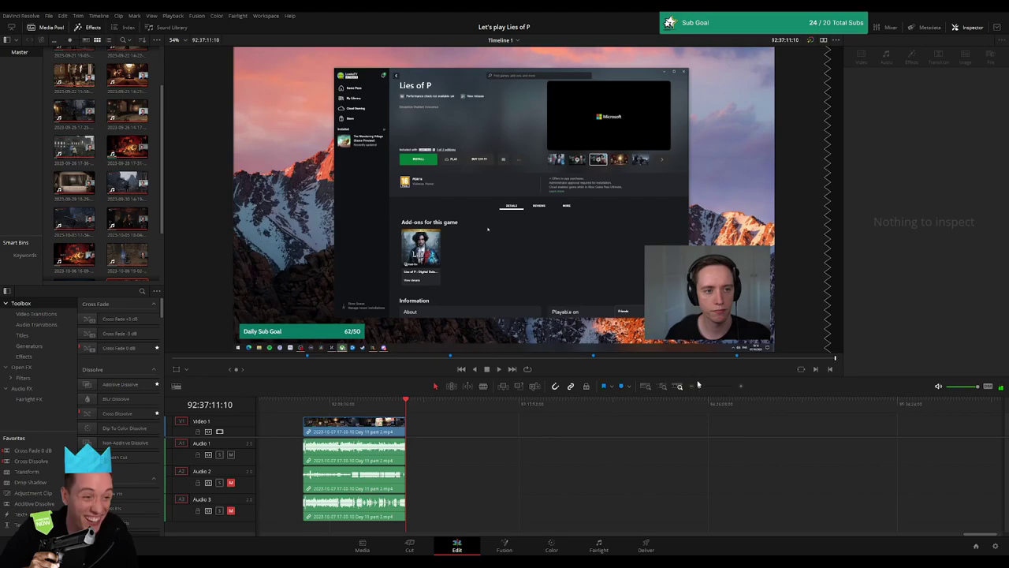
pyautogui.moveTo(698, 386); pyautogui.dragTo(718, 385)
pyautogui.press('space')
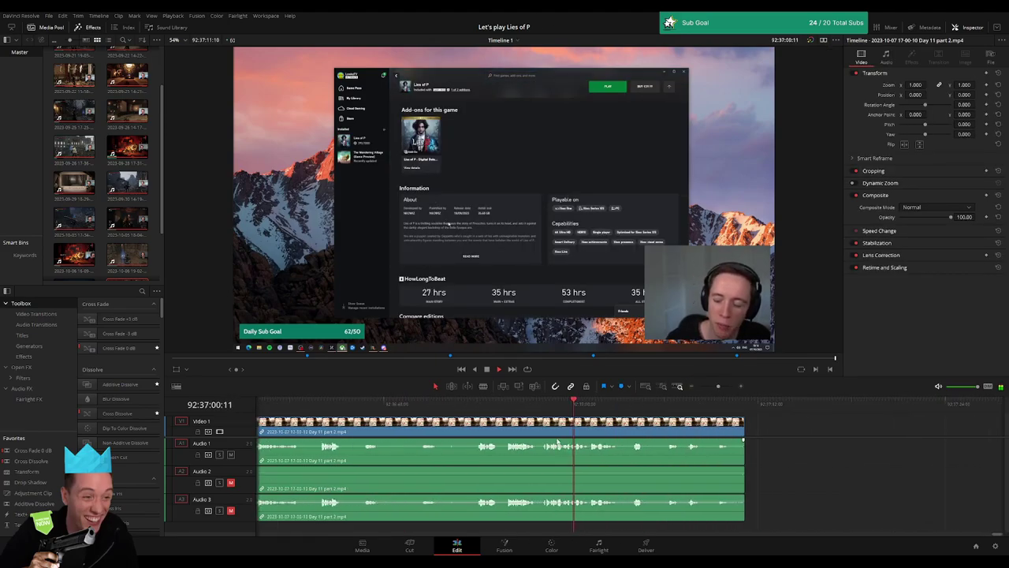
pyautogui.hotkey('ctrl', '-')
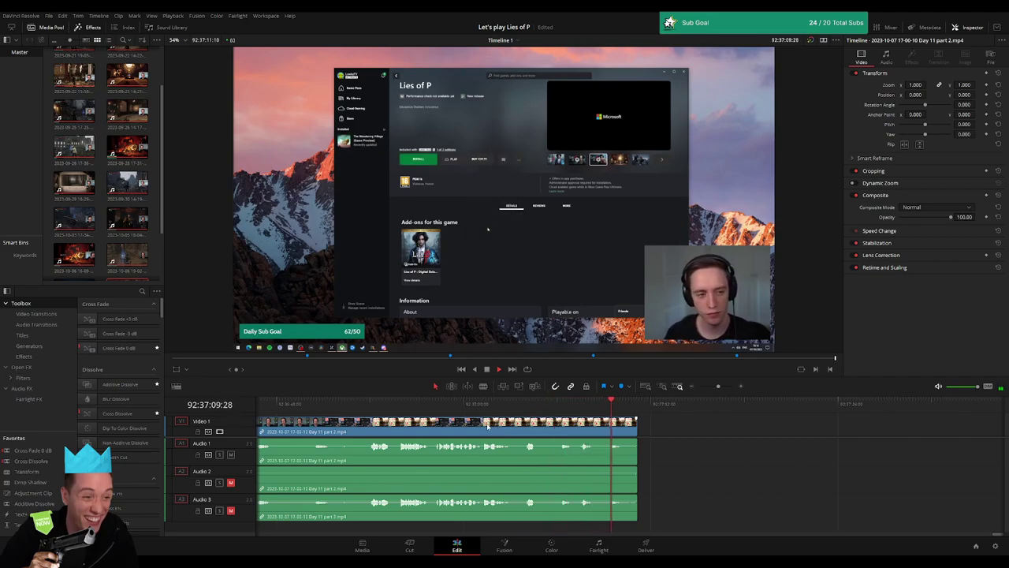
pyautogui.click(563, 404)
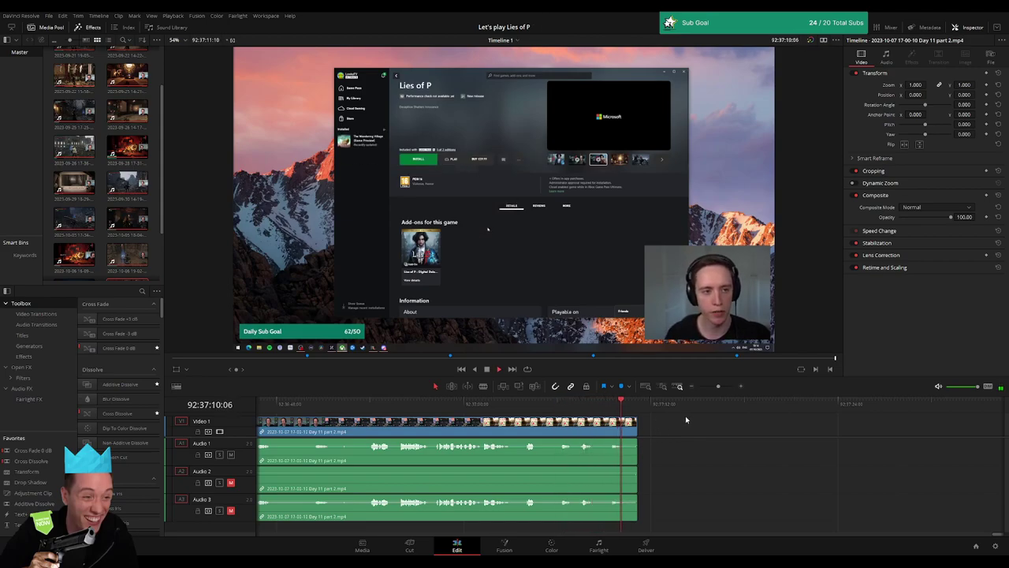
# Drag fade-outs onto the clip's end on Video 1 and Audio 1, 2 and 3
pyautogui.moveTo(719, 386); pyautogui.dragTo(725, 387)
pyautogui.moveTo(688, 423); pyautogui.dragTo(593, 426)
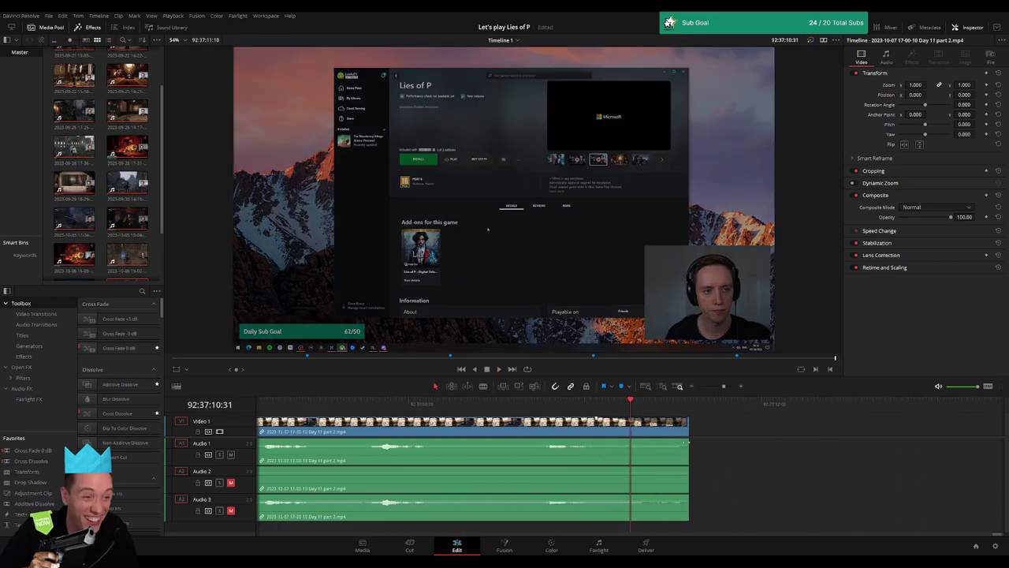
pyautogui.moveTo(687, 443); pyautogui.dragTo(631, 446)
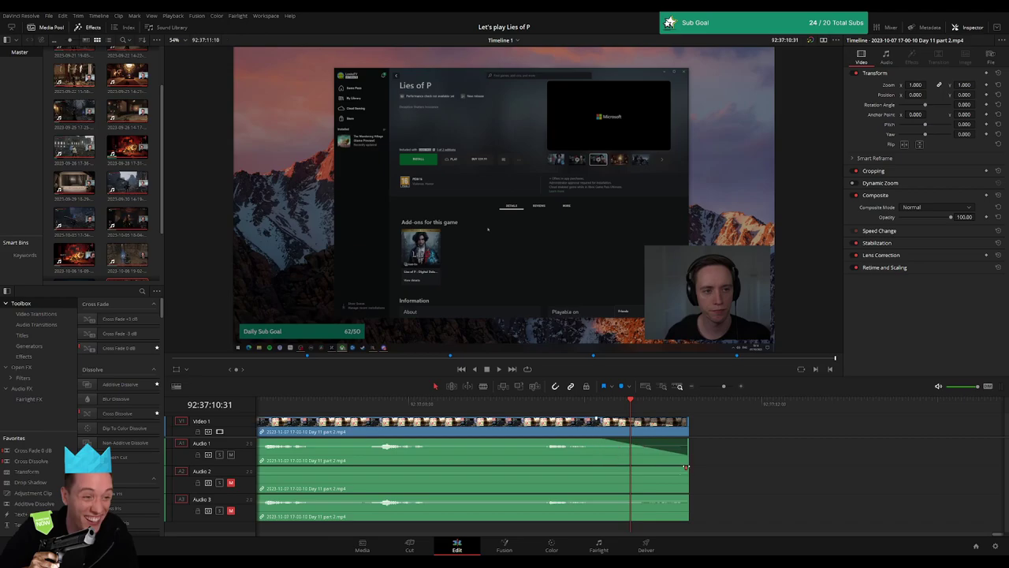
pyautogui.moveTo(686, 467); pyautogui.dragTo(630, 478)
pyautogui.moveTo(687, 497); pyautogui.dragTo(598, 499)
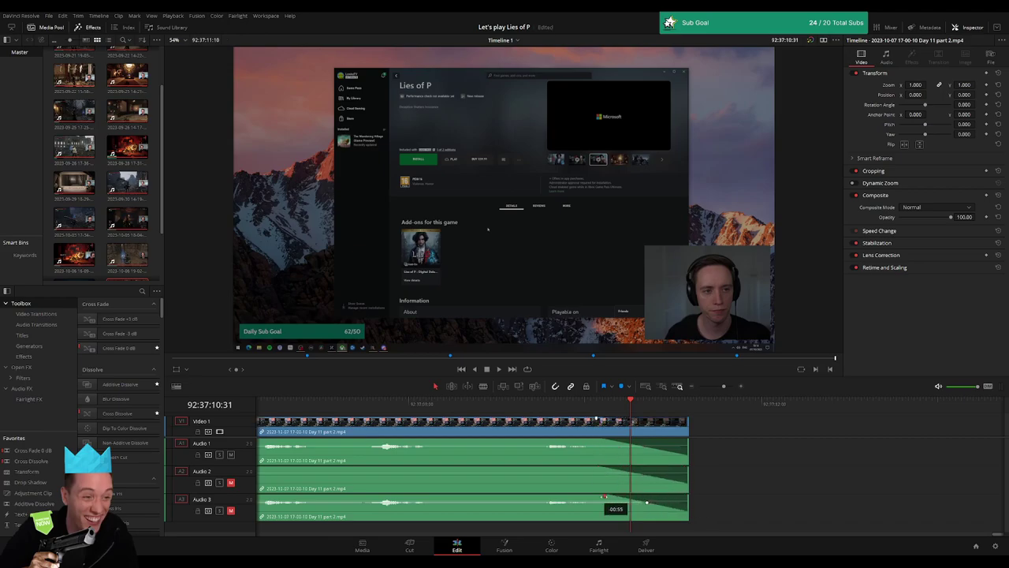
# Play back the ending to check the fades, stopping at 92:37:11:00
pyautogui.click(361, 412)
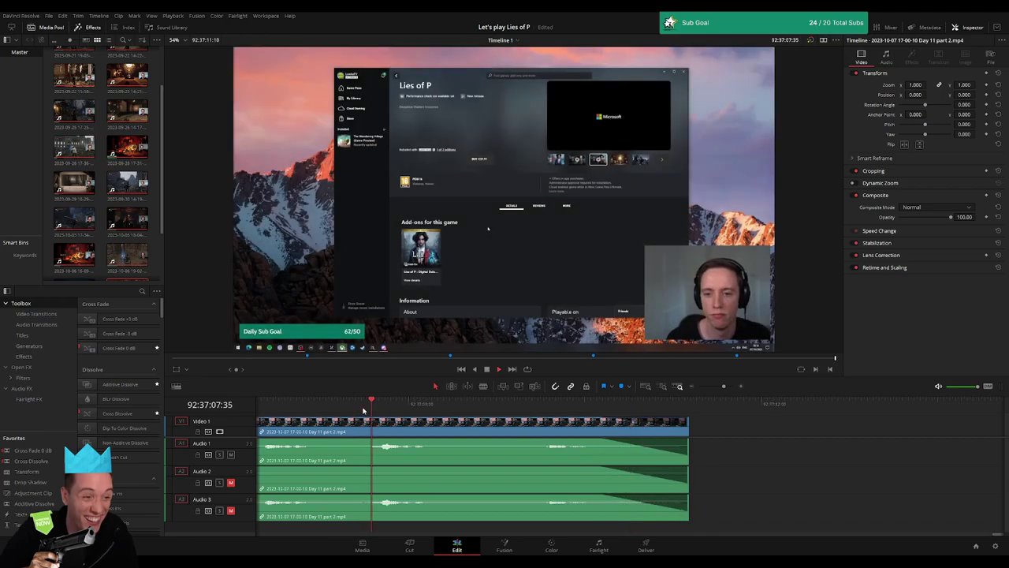
pyautogui.press('space')
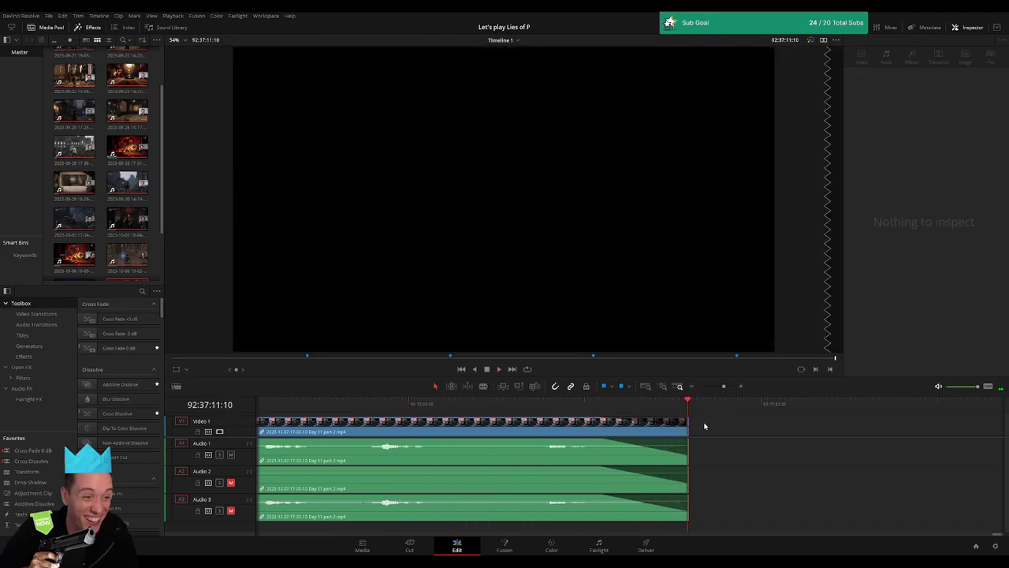
pyautogui.press('Left')
pyautogui.press('Left')
pyautogui.press('Left')
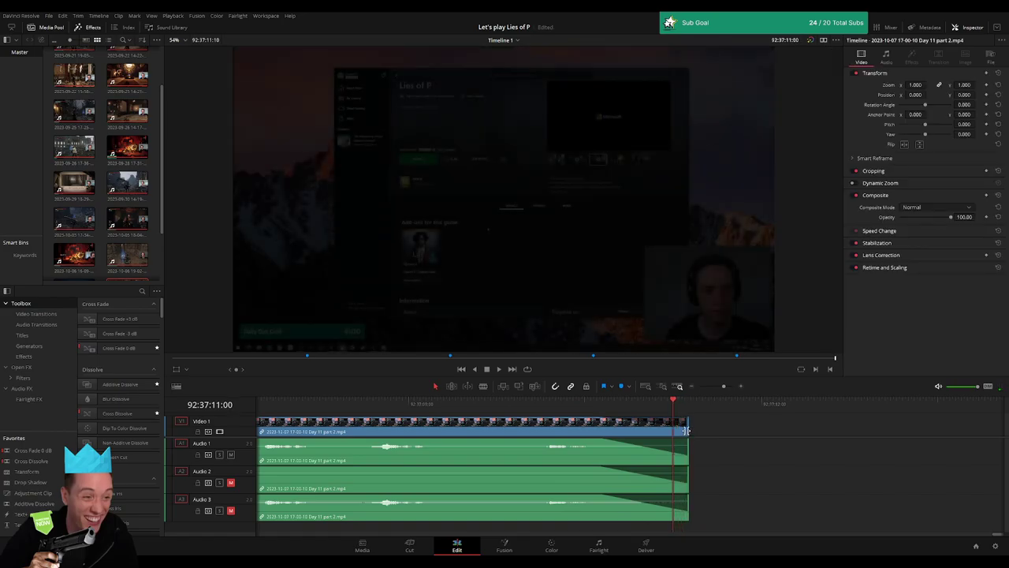
# Trim the clip's end on all tracks back to the playhead at 92:37:11:00
pyautogui.moveTo(686, 430); pyautogui.dragTo(674, 429)
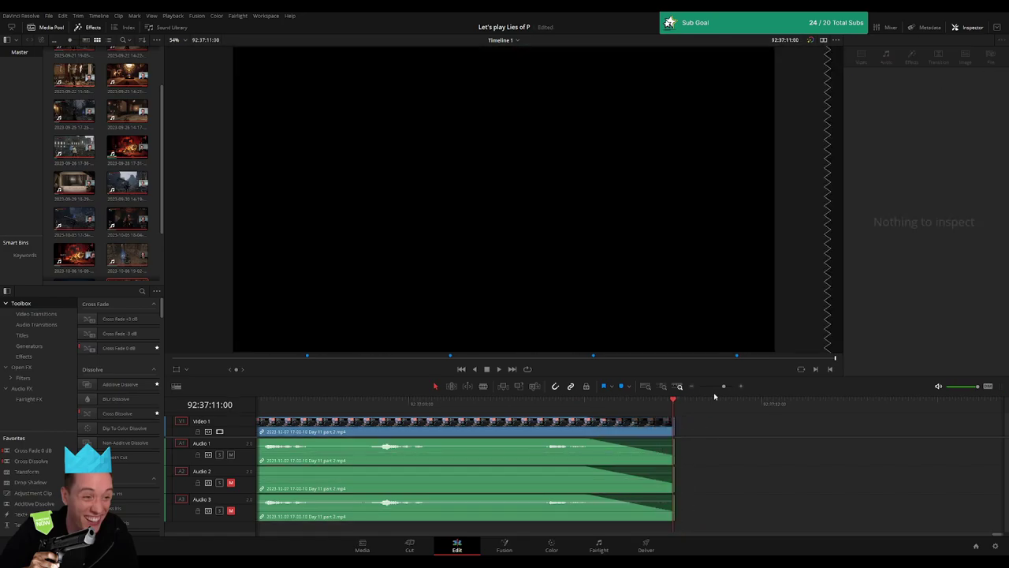
pyautogui.moveTo(724, 386); pyautogui.dragTo(699, 386)
pyautogui.hscroll(-3, 661, 436)
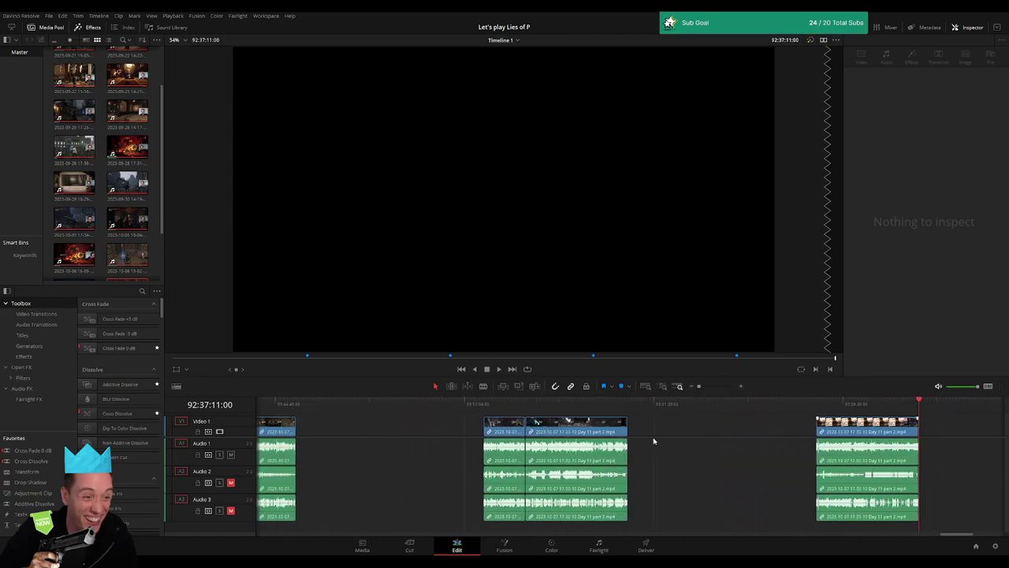
pyautogui.hscroll(5, 552, 436)
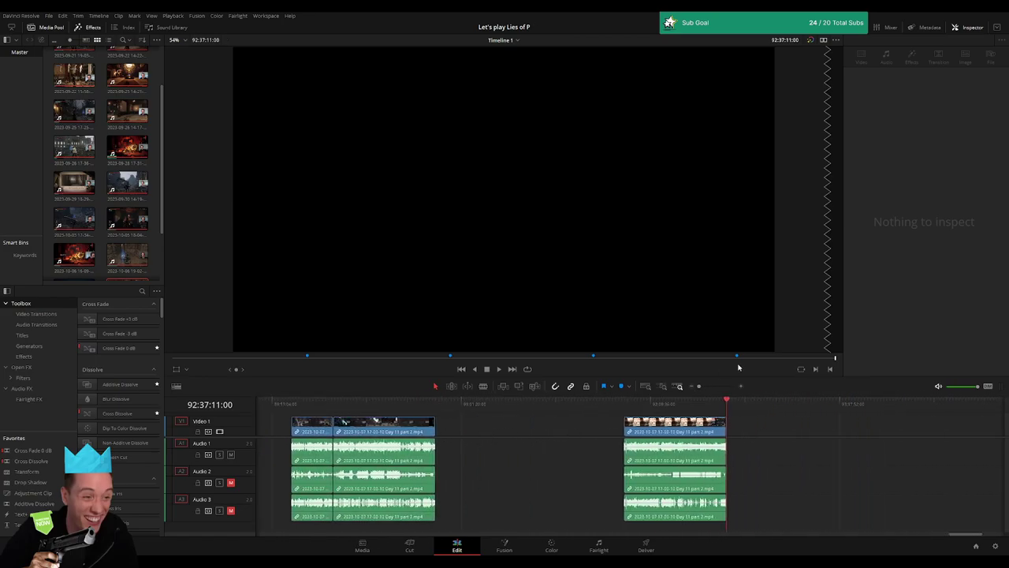
# Step the playhead from the 78:52:04:00 marker through 80:52:14:00 to 84:52:05:00
pyautogui.hotkey('shift', 'Up')
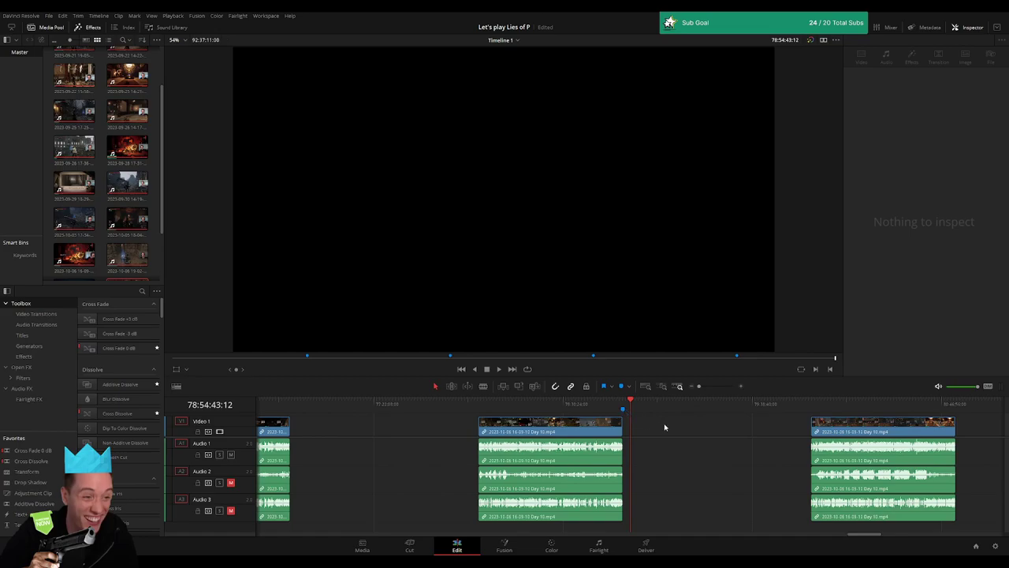
pyautogui.click(628, 411)
pyautogui.hscroll(5, 722, 445)
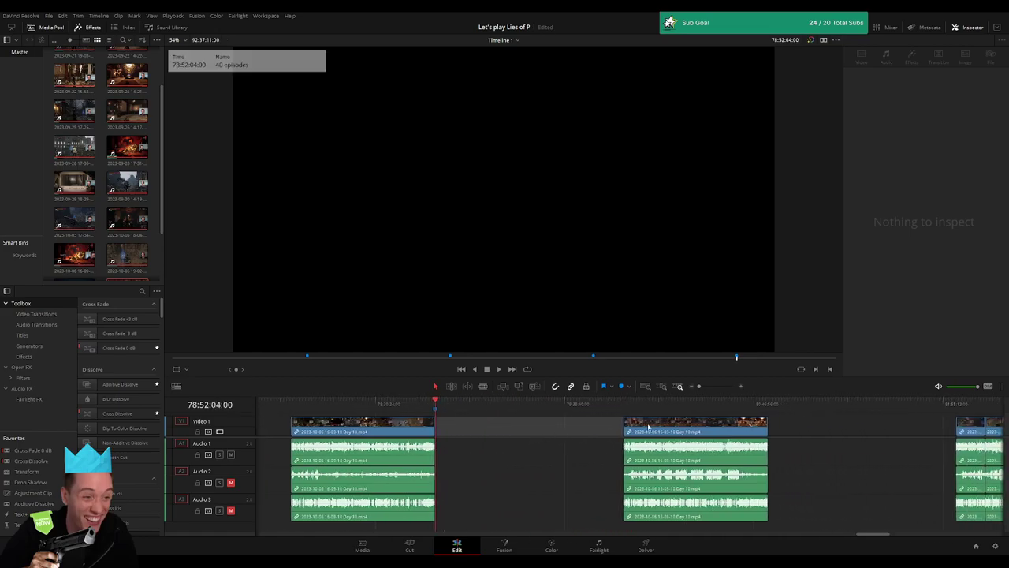
pyautogui.click(764, 408)
pyautogui.hscroll(8, 832, 426)
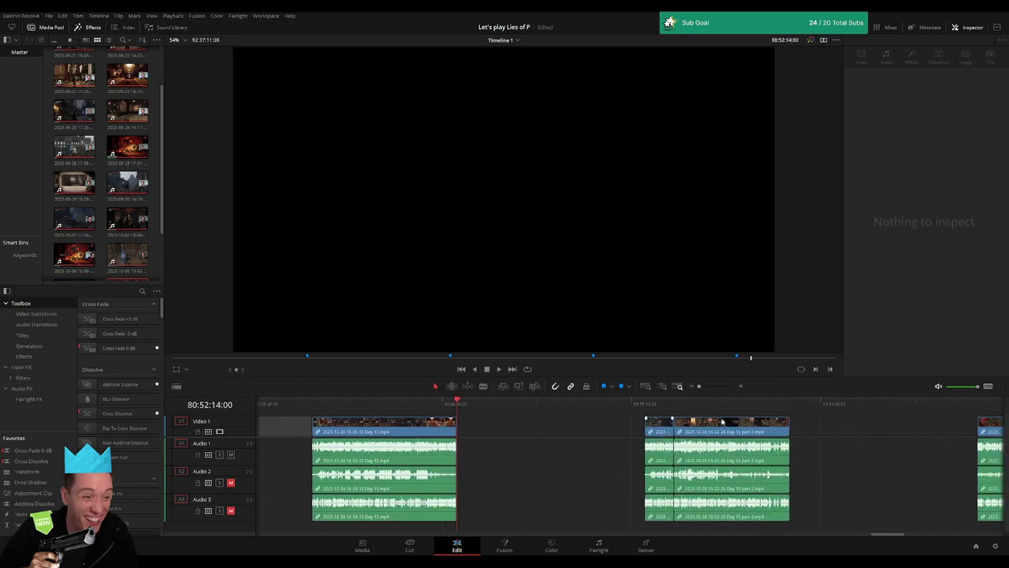
pyautogui.click(789, 408)
pyautogui.hscroll(5, 788, 414)
pyautogui.click(766, 409)
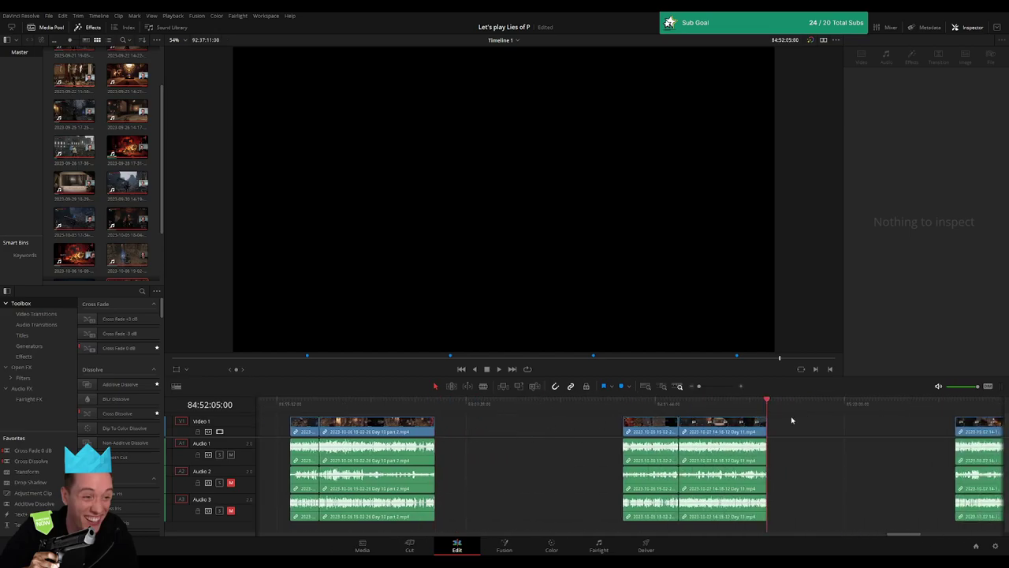
# Continue past 88:52:16:30 to the final marker at 92:37:11:00 and read its '47 episodes' note
pyautogui.hscroll(5, 788, 418)
pyautogui.click(767, 408)
pyautogui.hscroll(5, 843, 428)
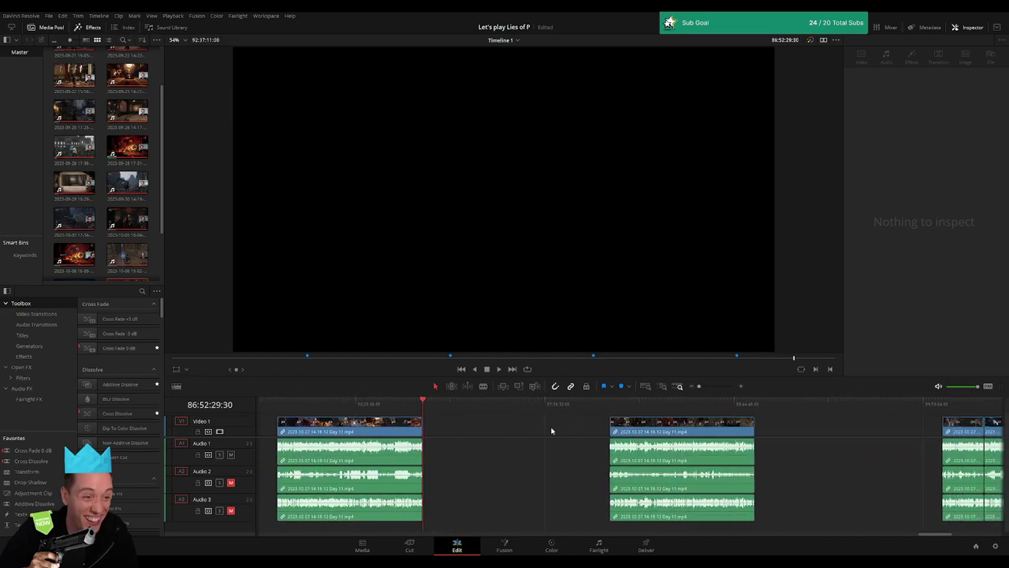
pyautogui.click(757, 406)
pyautogui.hscroll(5, 784, 433)
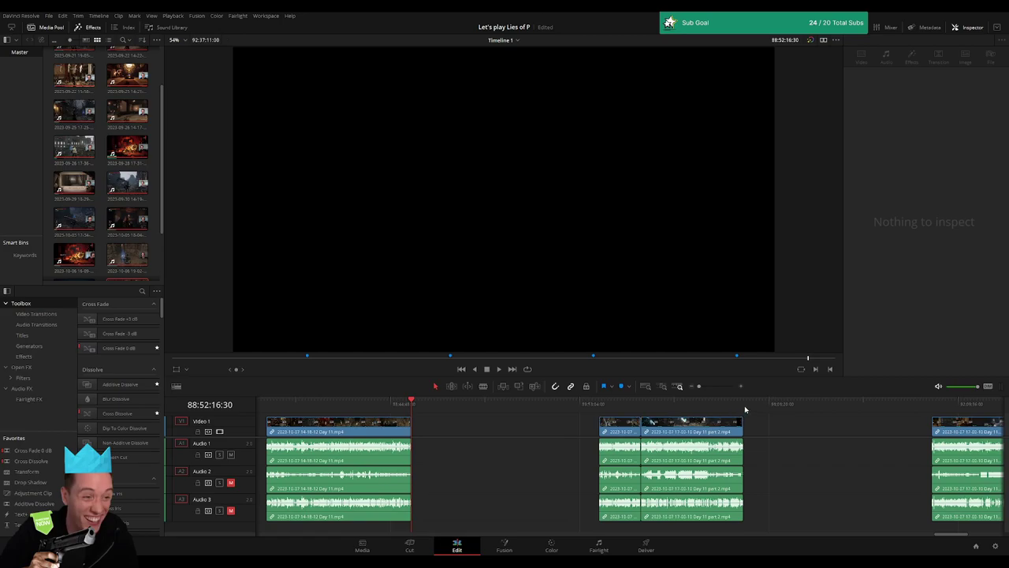
pyautogui.click(745, 408)
pyautogui.hscroll(5, 626, 433)
pyautogui.click(625, 408)
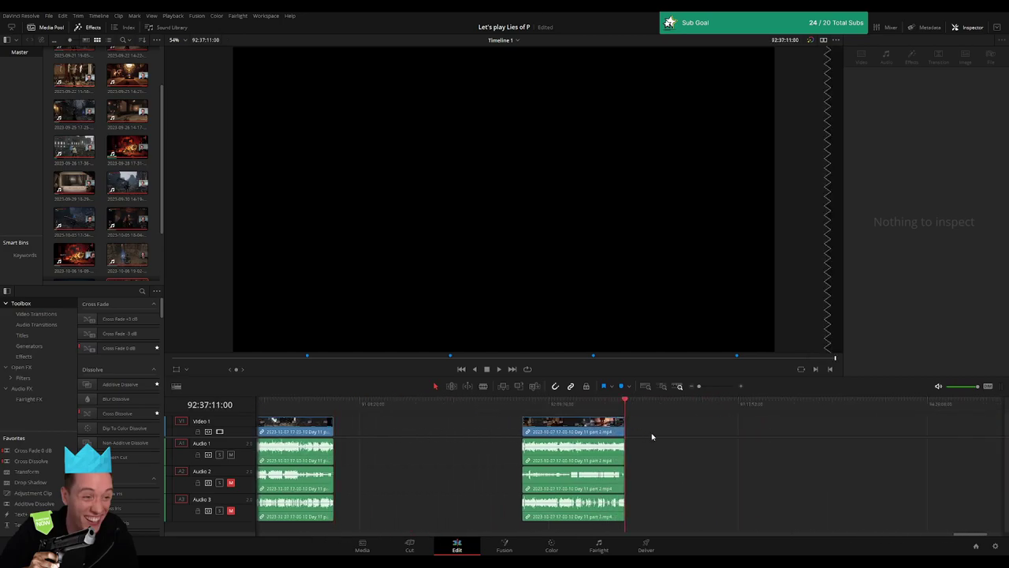
pyautogui.moveTo(628, 411)
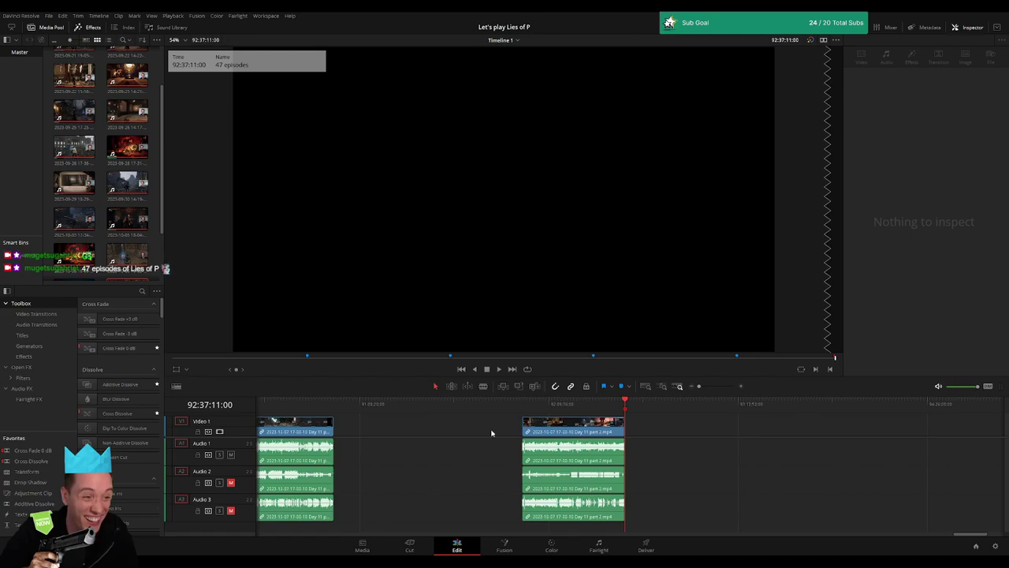
pyautogui.click(492, 434)
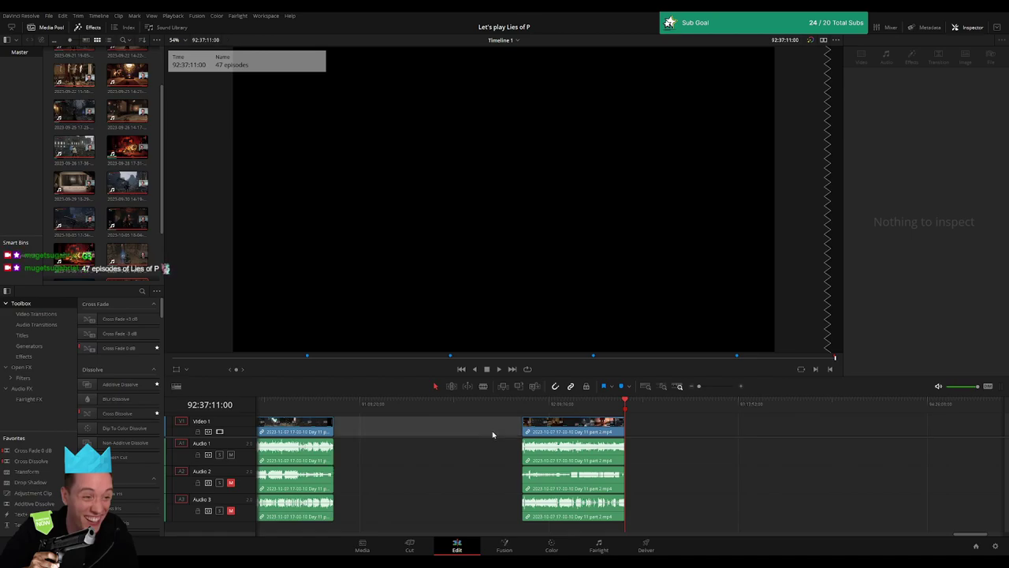
# Open the Deliver page and park the playhead at 00:00:00:00
pyautogui.click(651, 544)
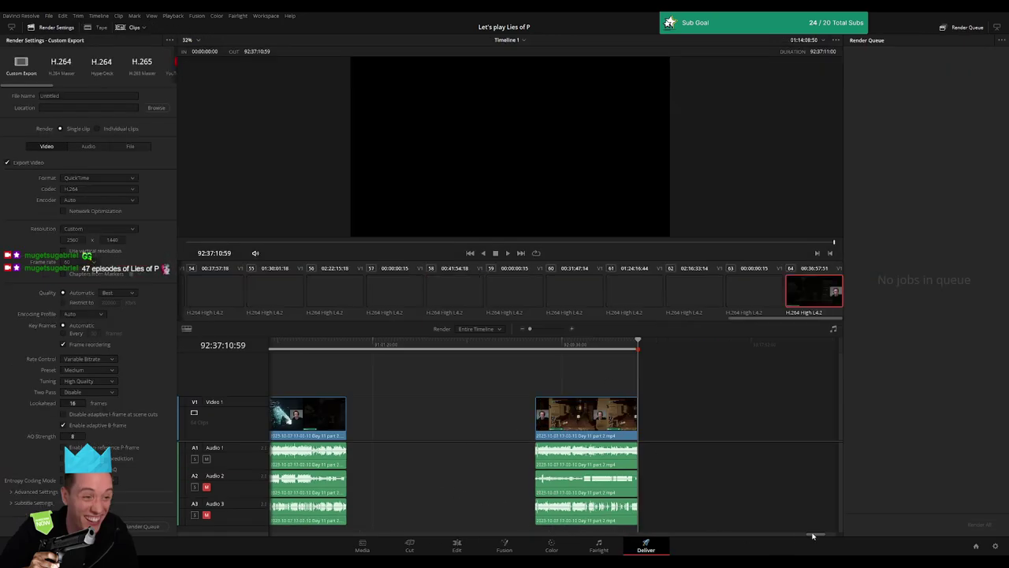
pyautogui.moveTo(813, 537); pyautogui.dragTo(275, 536)
pyautogui.moveTo(308, 376); pyautogui.dragTo(254, 443)
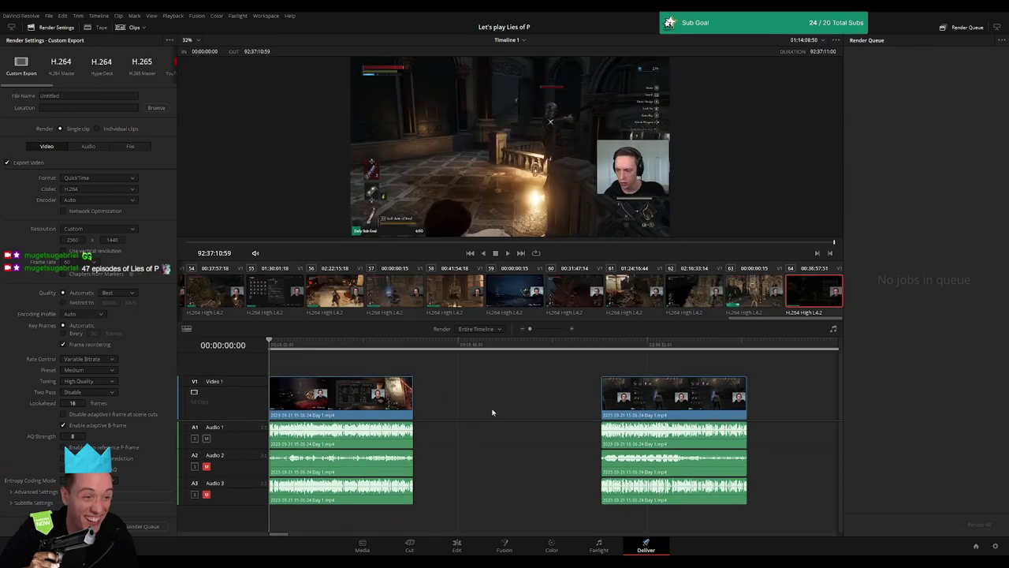
pyautogui.click(493, 411)
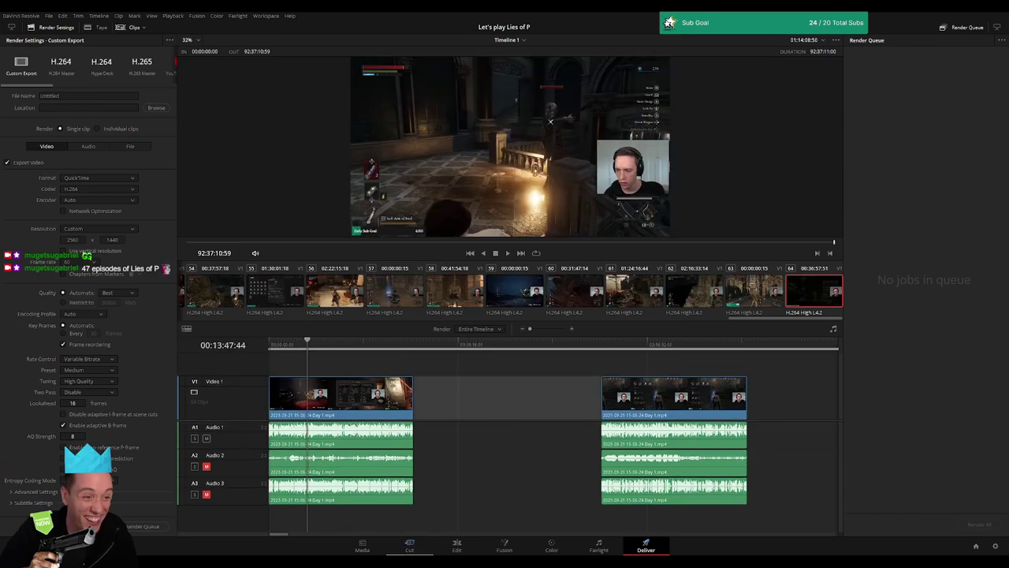
pyautogui.press('Home')
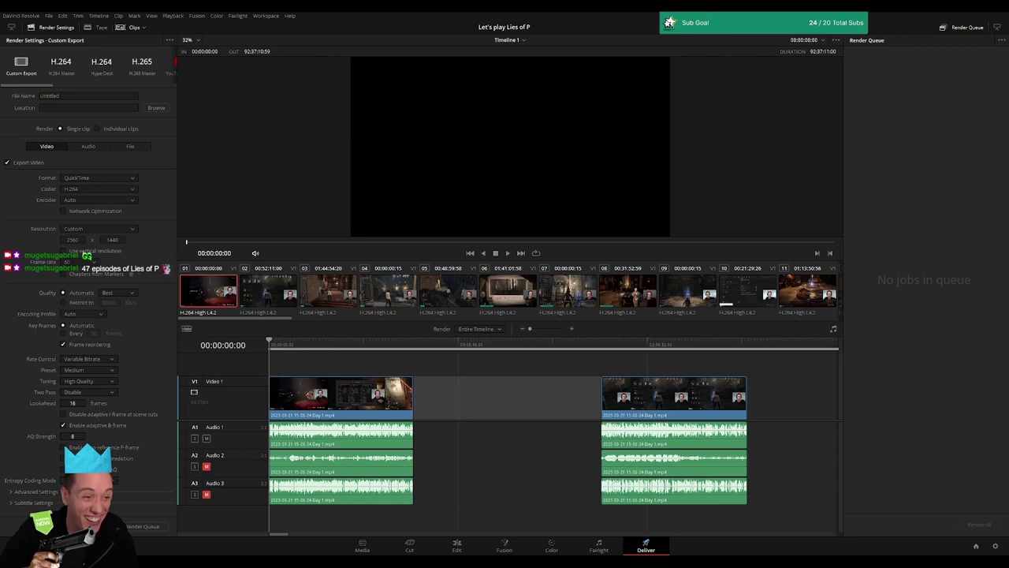
# Set render output to MP4, NVIDIA encoder, 15000 kb/s limit, and choose the Ep 1 file location
pyautogui.click(457, 406)
pyautogui.click(91, 178)
pyautogui.click(92, 200)
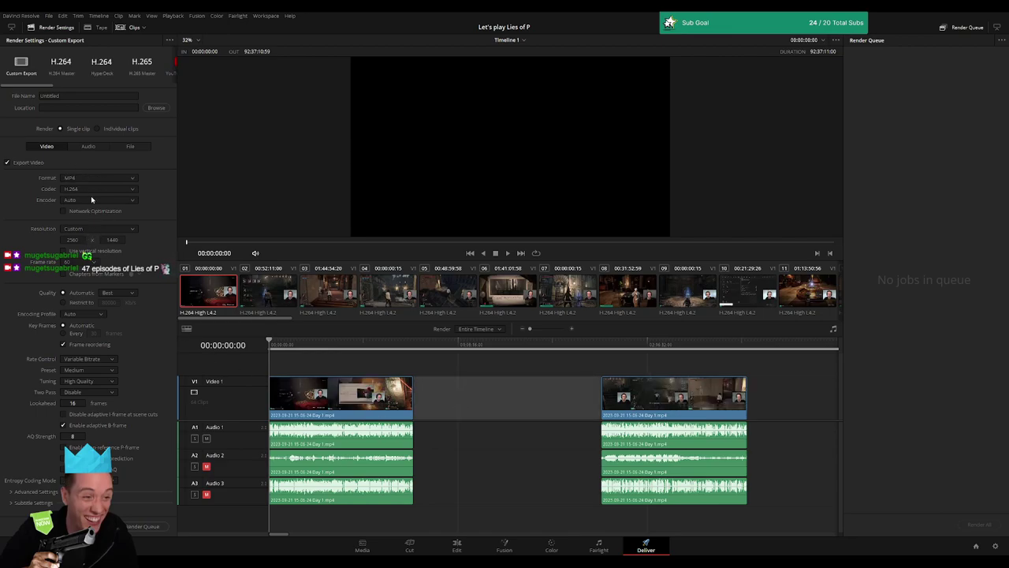
pyautogui.click(92, 222)
pyautogui.click(117, 303)
pyautogui.write('15000')
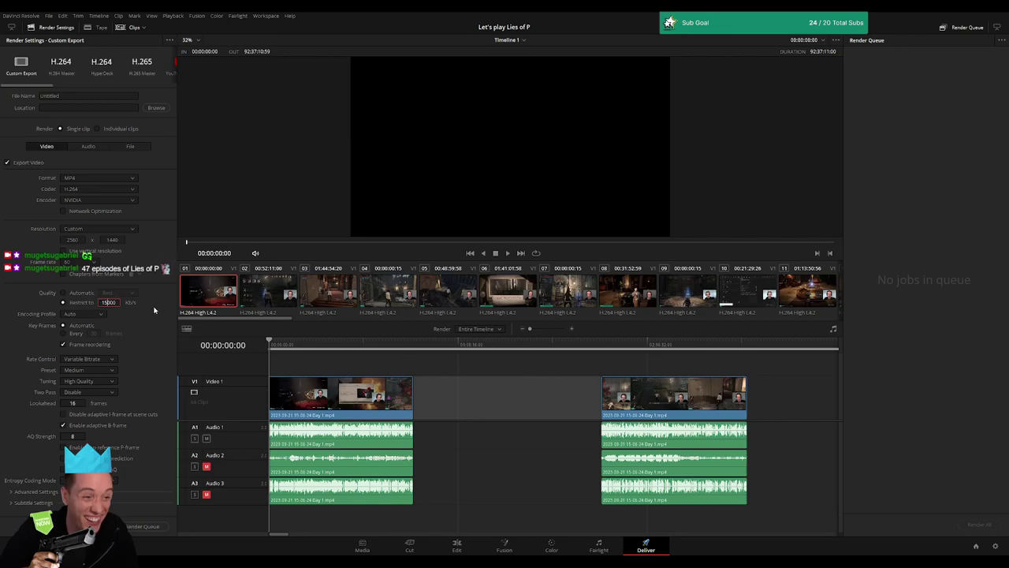
pyautogui.press('Return')
pyautogui.click(153, 108)
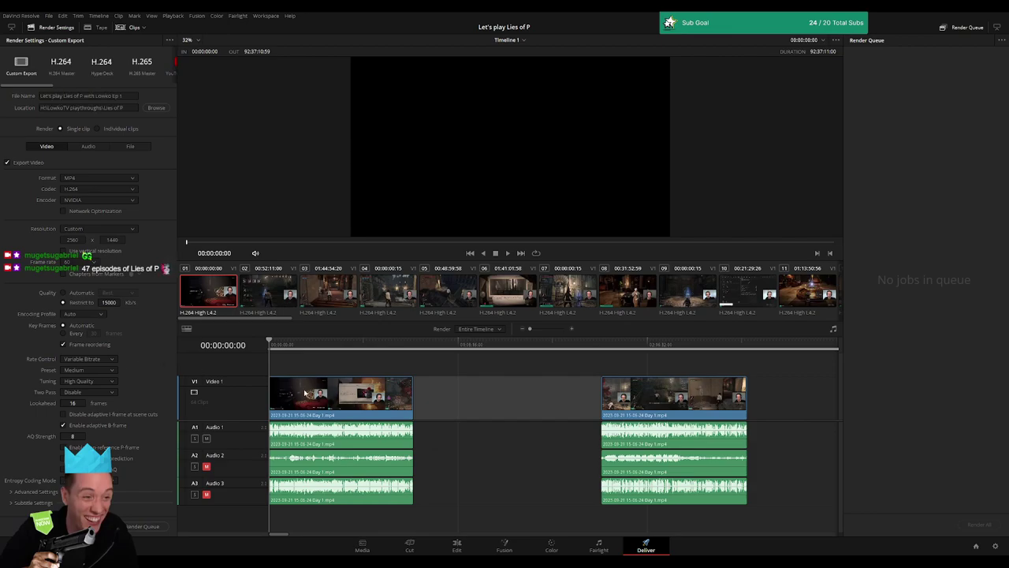
# Queue the Ep 1 render job from the timeline start to 00:52:11:00
pyautogui.click(284, 347)
pyautogui.moveTo(282, 347); pyautogui.dragTo(268, 347)
pyautogui.click(411, 350)
pyautogui.press('o')
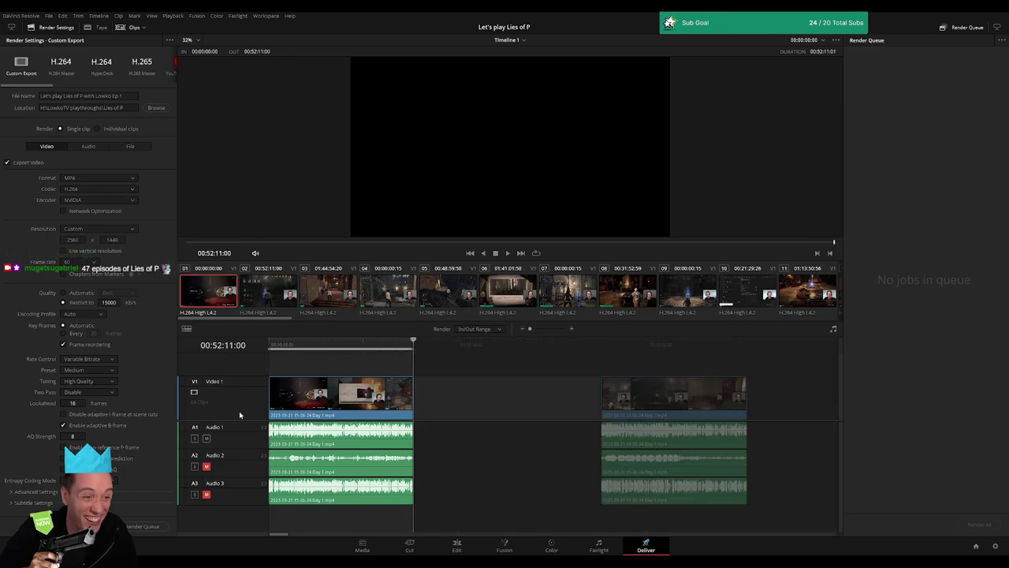
pyautogui.click(146, 526)
# Queue the Ep 2 render job covering 02:00:00:00 to 02:52:43:20
pyautogui.hscroll(4, 392, 386)
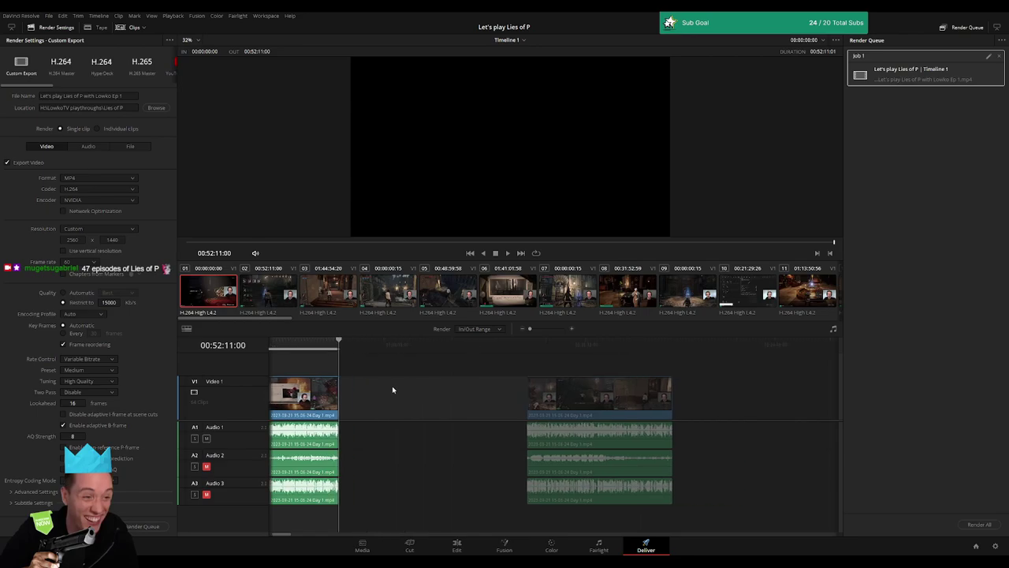
pyautogui.click(464, 356)
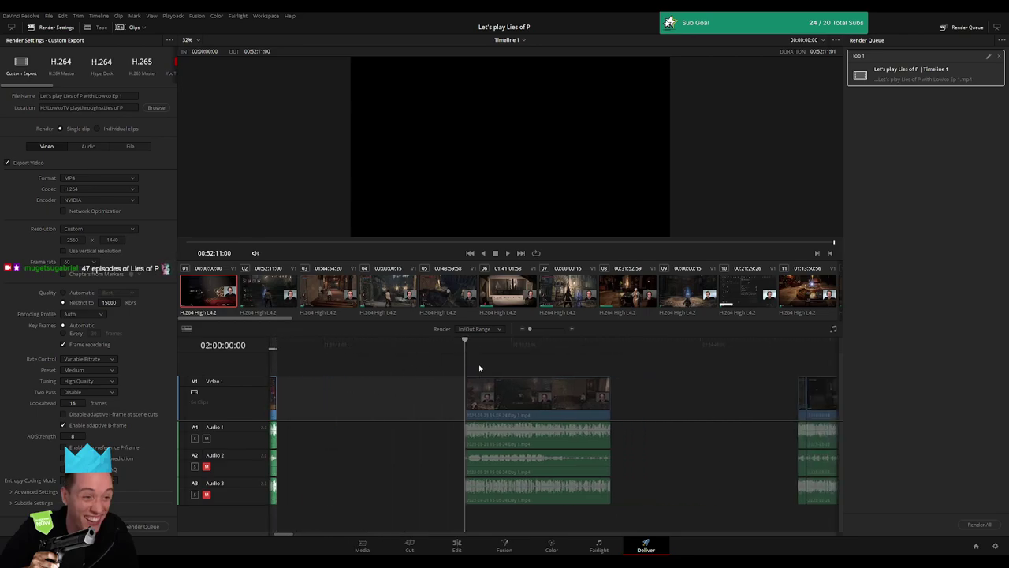
pyautogui.click(612, 347)
pyautogui.press('o')
pyautogui.click(131, 96)
pyautogui.write('2')
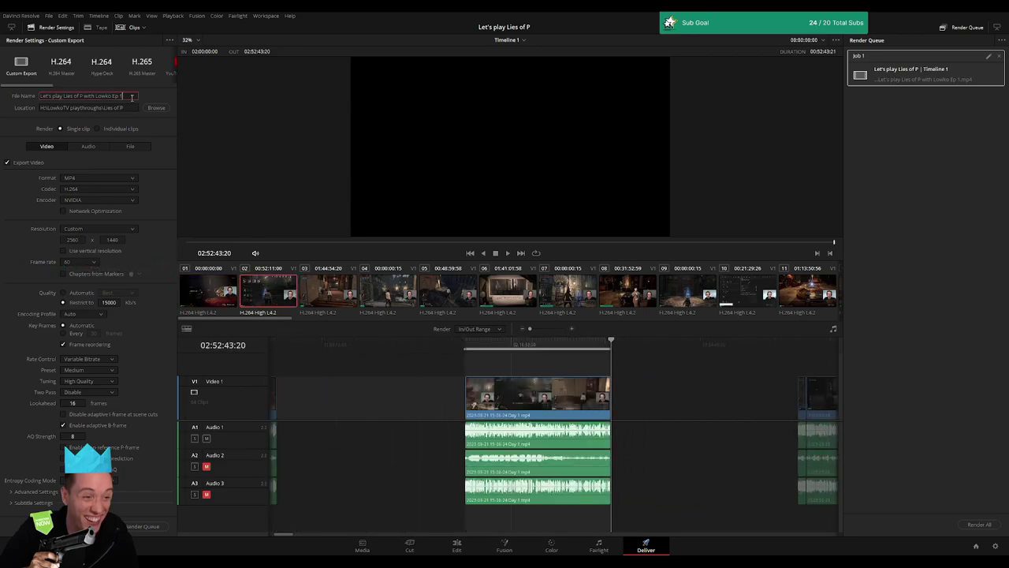
pyautogui.click(150, 526)
# Queue the Ep 3 render job covering 04:00:00:00 to 04:52:07:30
pyautogui.hscroll(5, 440, 446)
pyautogui.hscroll(5, 402, 396)
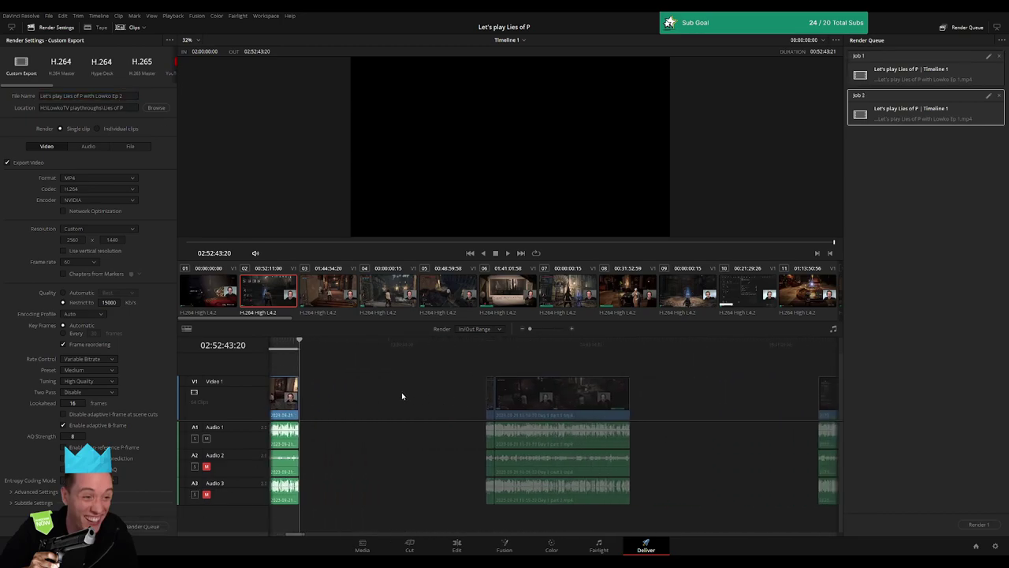
pyautogui.click(476, 351)
pyautogui.hscroll(3, 509, 351)
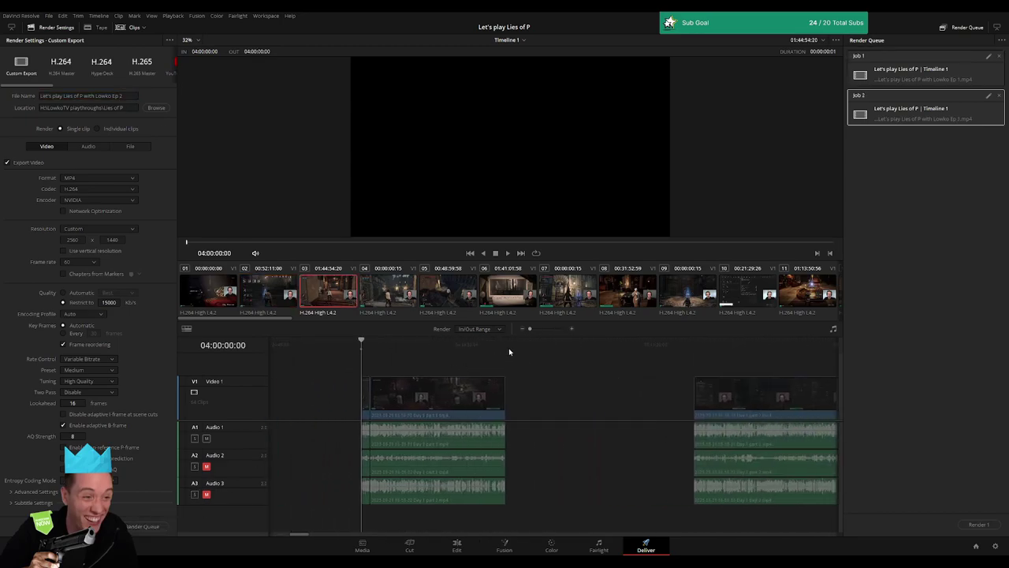
pyautogui.click(509, 348)
pyautogui.press('o')
pyautogui.click(132, 96)
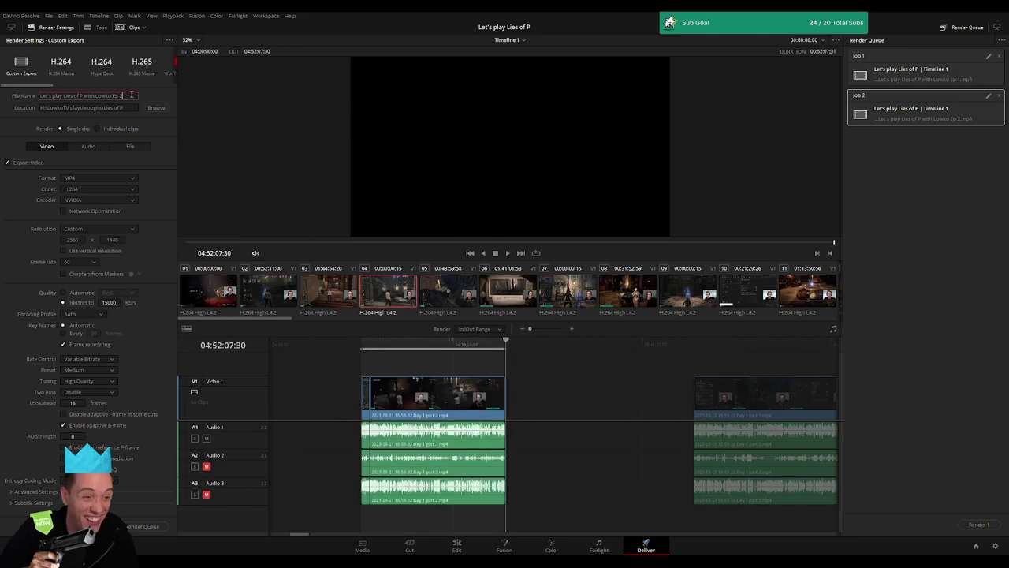
pyautogui.write('3')
pyautogui.click(150, 526)
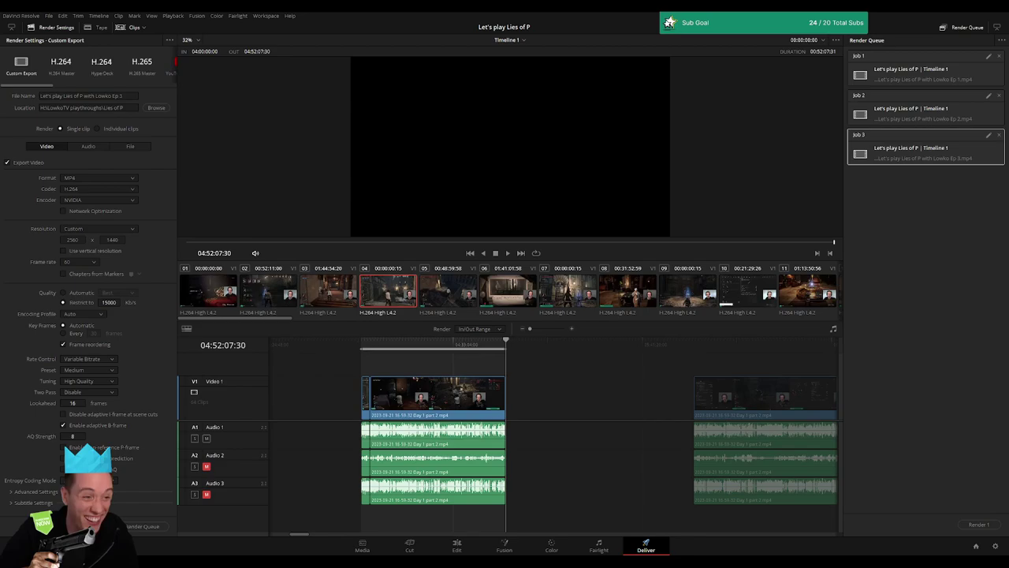
# Queue the Ep 4 render job covering 06:00:00:00 to 06:52:02:00
pyautogui.hscroll(5, 620, 396)
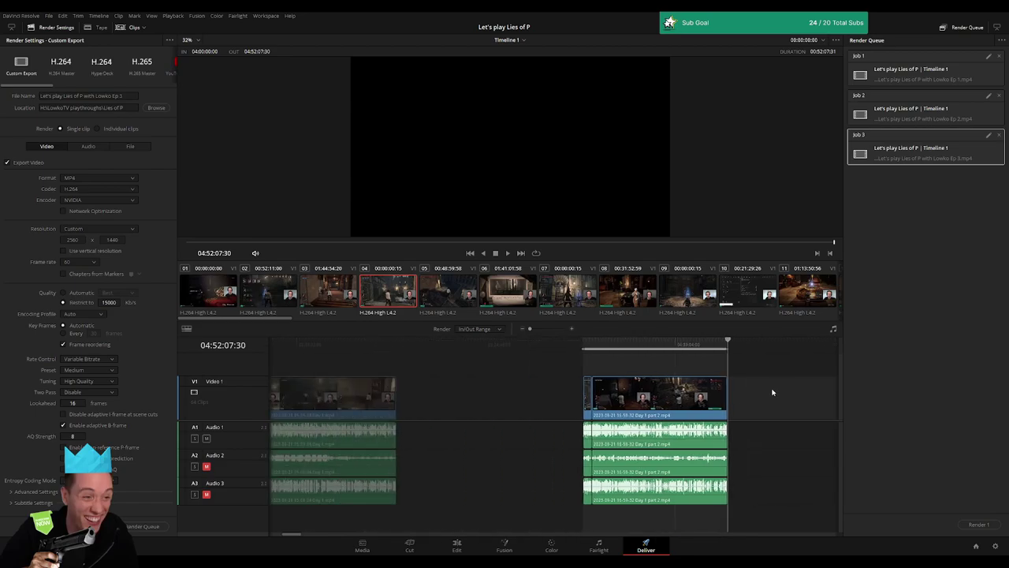
pyautogui.hscroll(5, 457, 394)
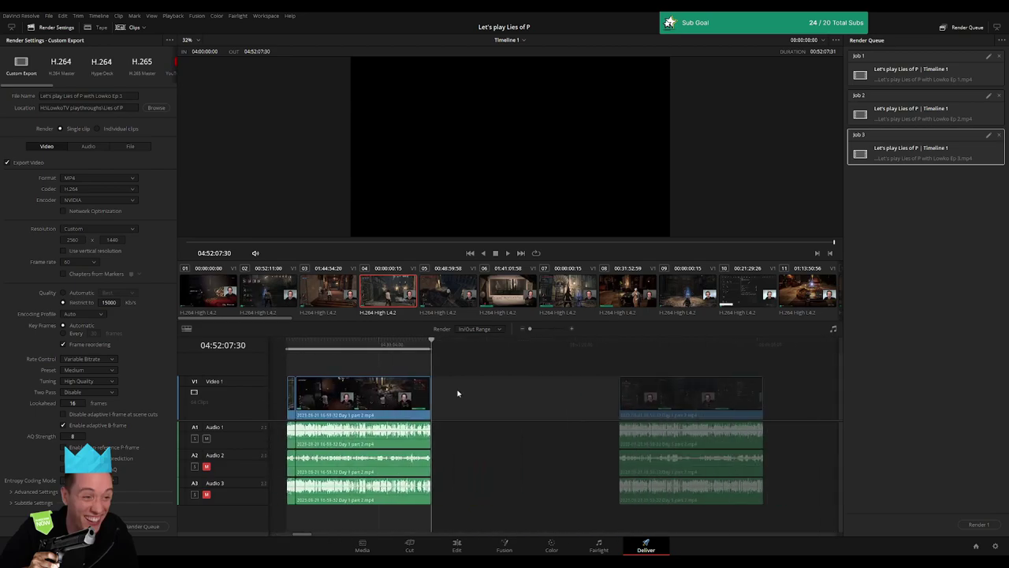
pyautogui.hscroll(3, 480, 394)
pyautogui.click(473, 352)
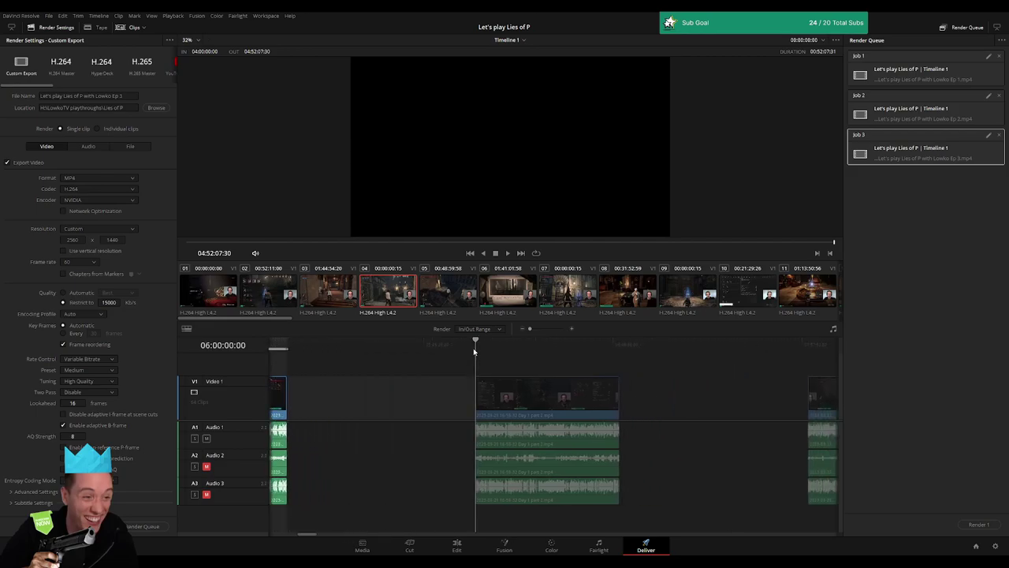
pyautogui.press('i')
pyautogui.click(618, 348)
pyautogui.press('o')
pyautogui.click(134, 95)
pyautogui.write('4')
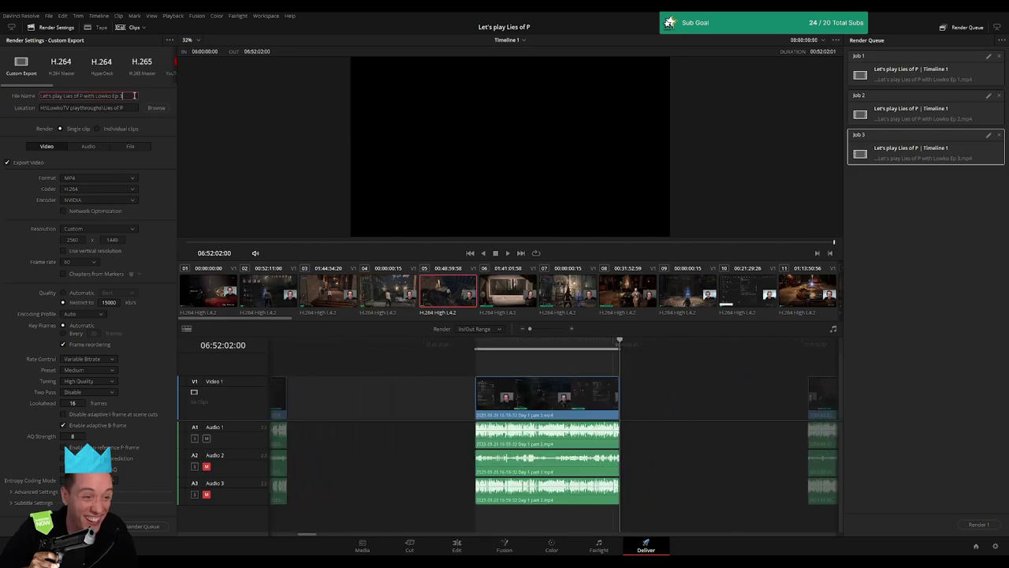
pyautogui.click(139, 527)
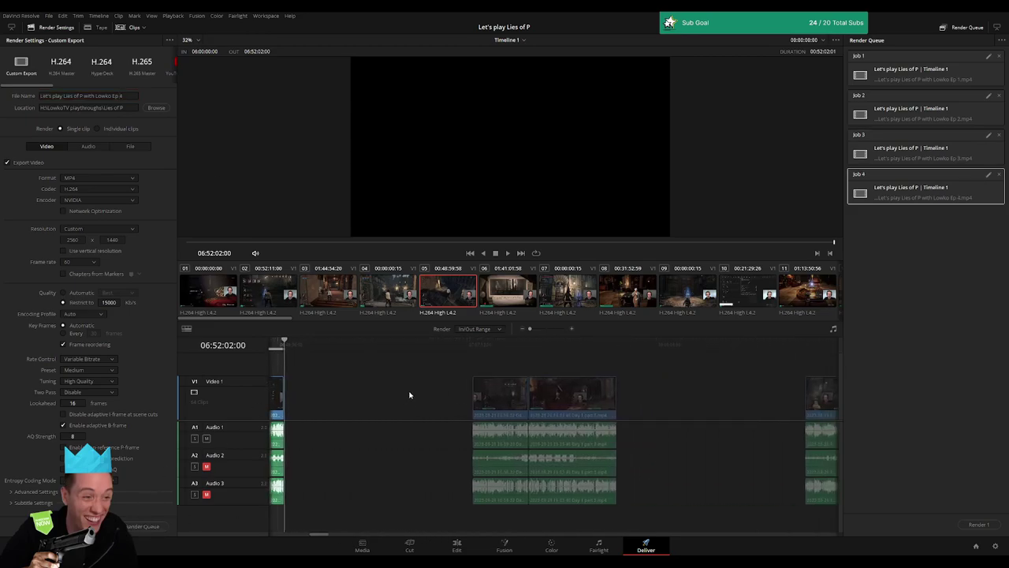
# Queue the Ep 5 render job covering 08:00:00:00 to 08:52:04:00
pyautogui.click(474, 345)
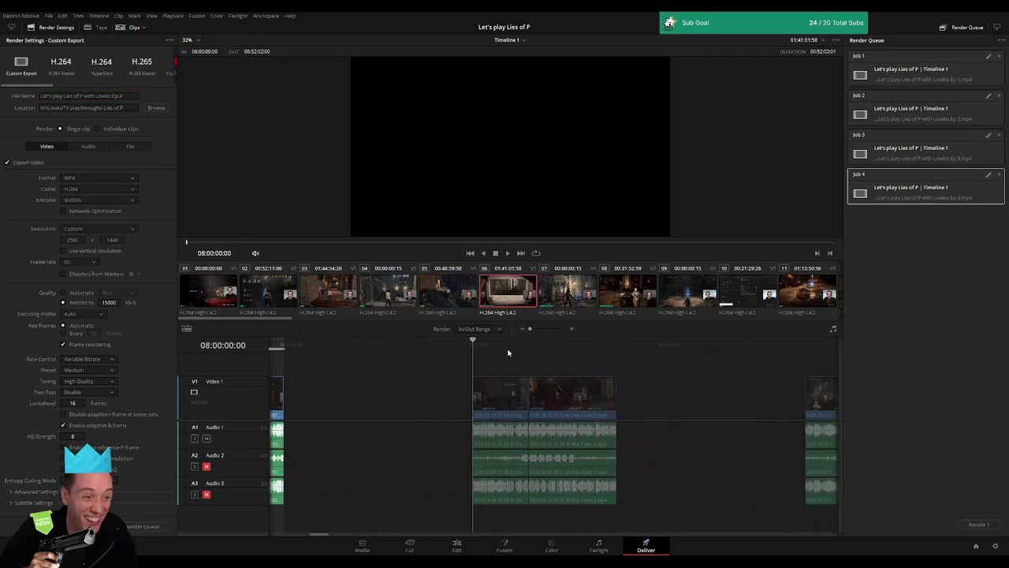
pyautogui.press('i')
pyautogui.click(617, 350)
pyautogui.press('o')
pyautogui.click(134, 97)
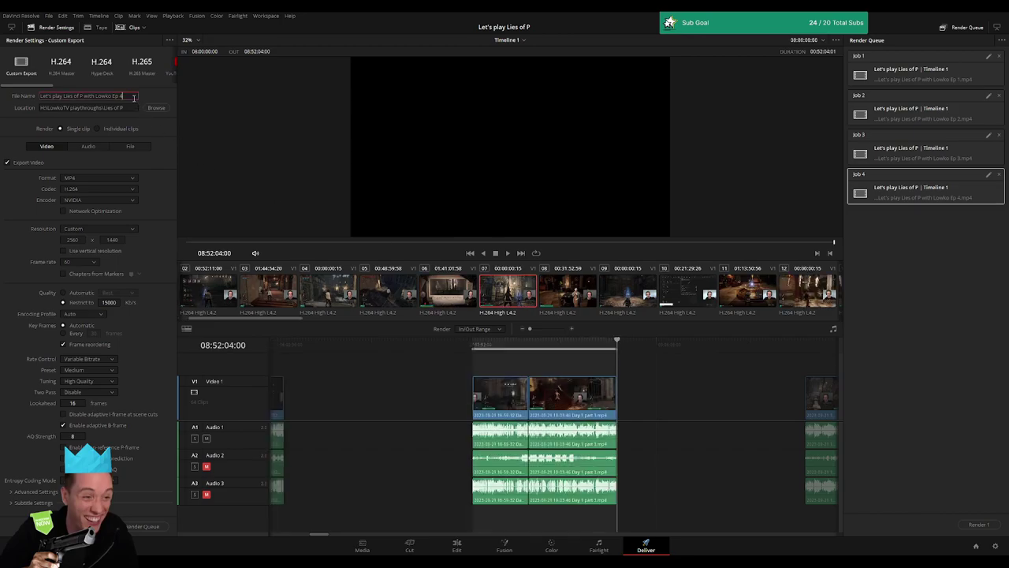
pyautogui.press('BackSpace')
pyautogui.write('5')
pyautogui.click(146, 526)
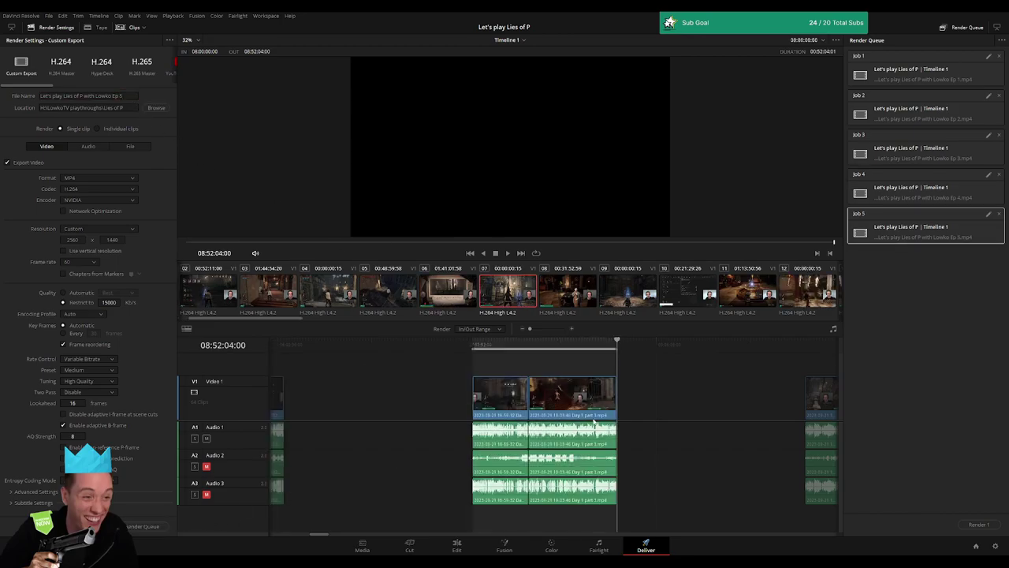
# Queue the Ep 6 render job as Job 6, covering 10:00:00:00 to 10:52:01:30
pyautogui.scroll(-3, 489, 392)
pyautogui.scroll(-2, 442, 392)
pyautogui.click(471, 347)
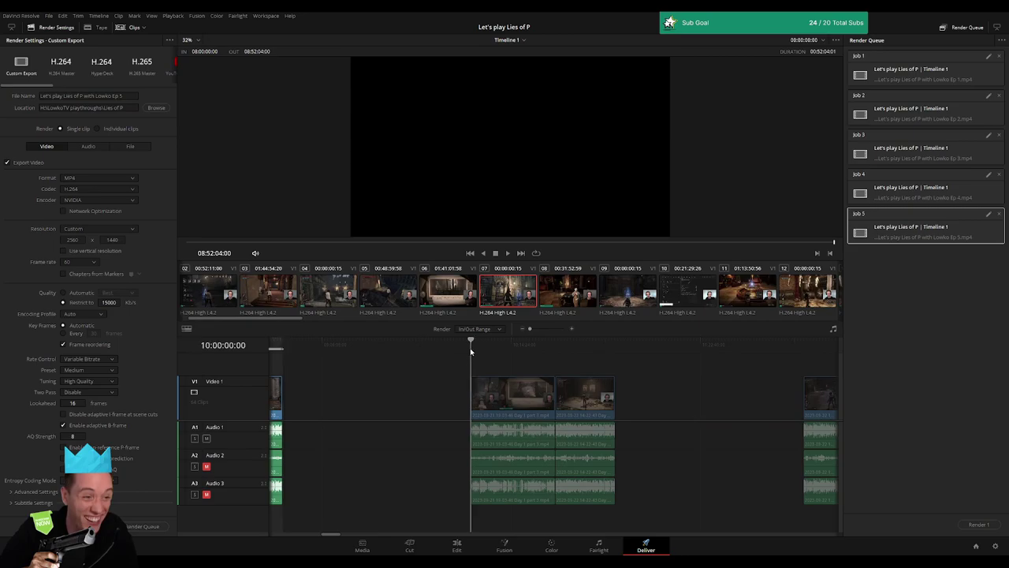
pyautogui.press('i')
pyautogui.press('Down')
pyautogui.press('Down')
pyautogui.press('o')
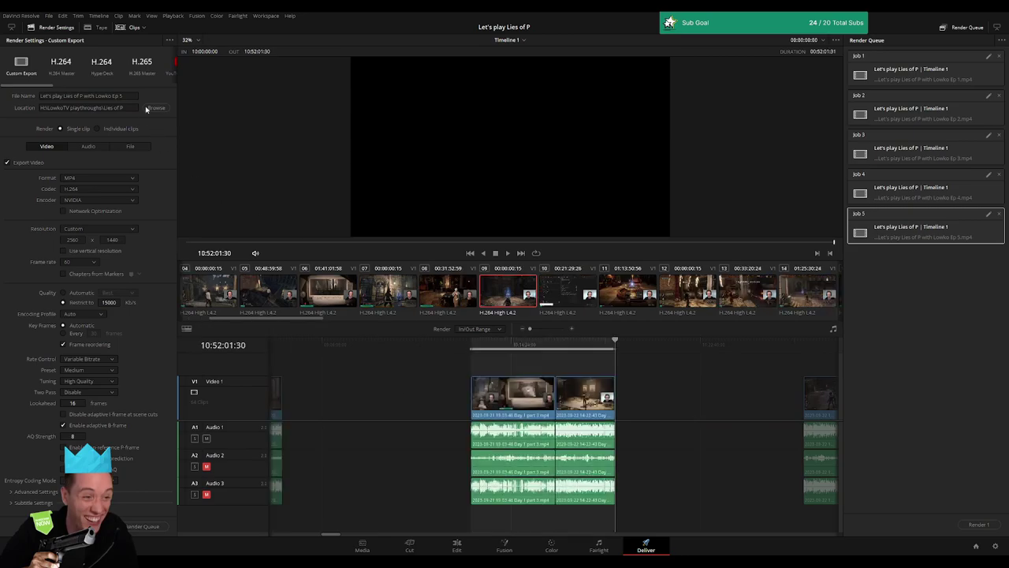
pyautogui.click(130, 95)
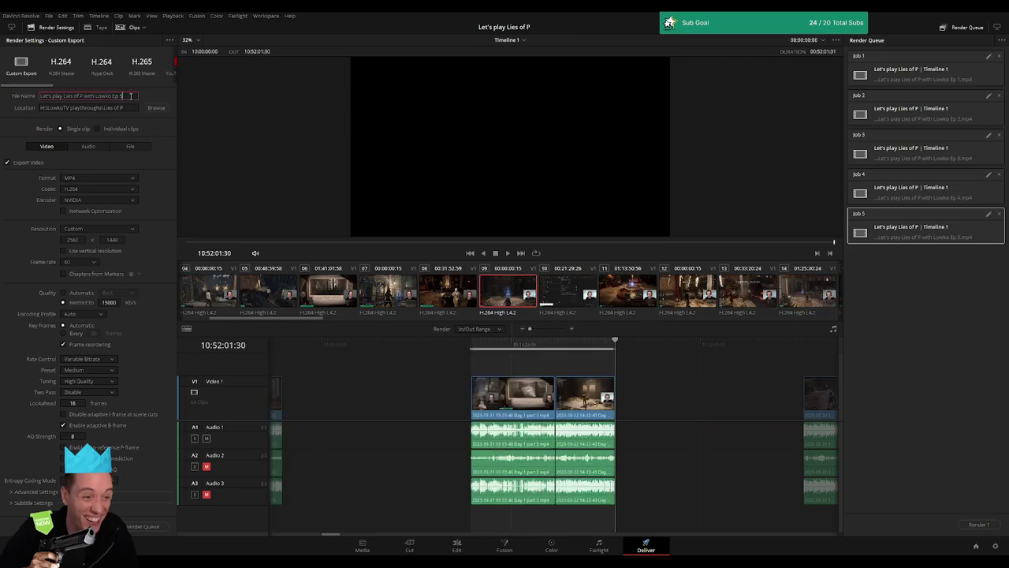
pyautogui.click(140, 526)
pyautogui.scroll(-3, 430, 385)
pyautogui.scroll(-1, 380, 385)
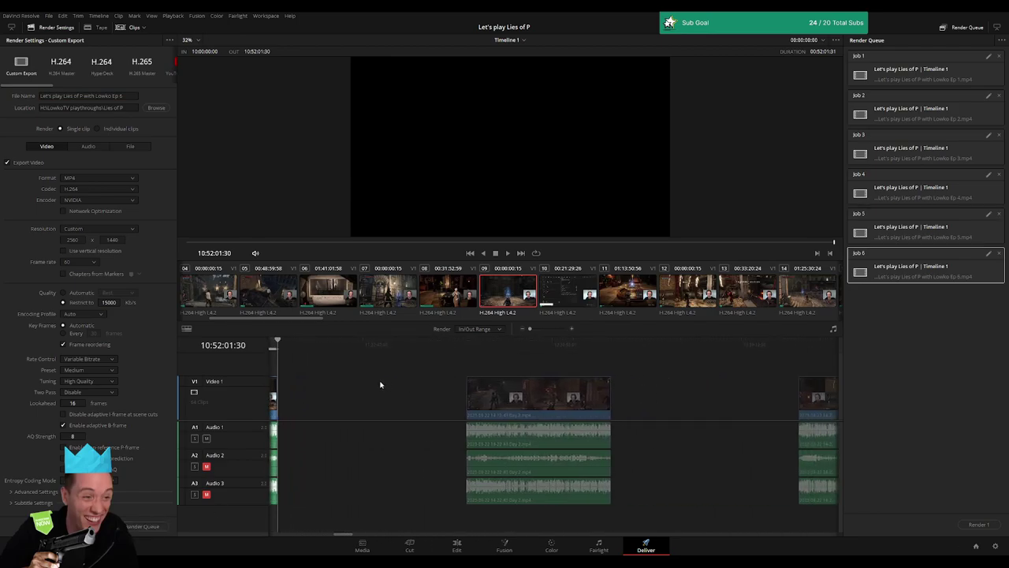
pyautogui.click(463, 347)
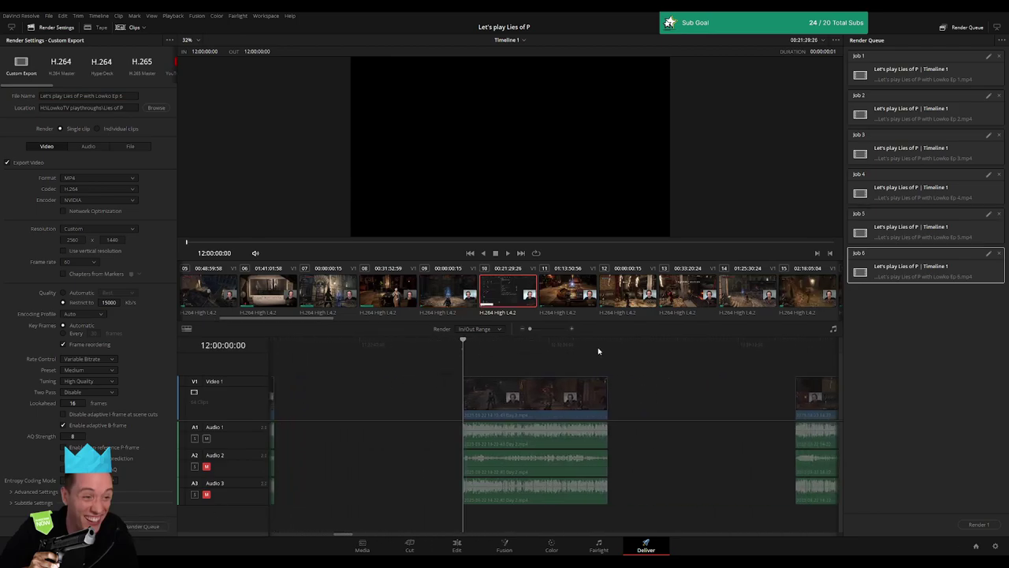
# Set the out point at 12:52:21:30 and queue the Ep 7 render job
pyautogui.press('Down')
pyautogui.press('o')
pyautogui.click(131, 97)
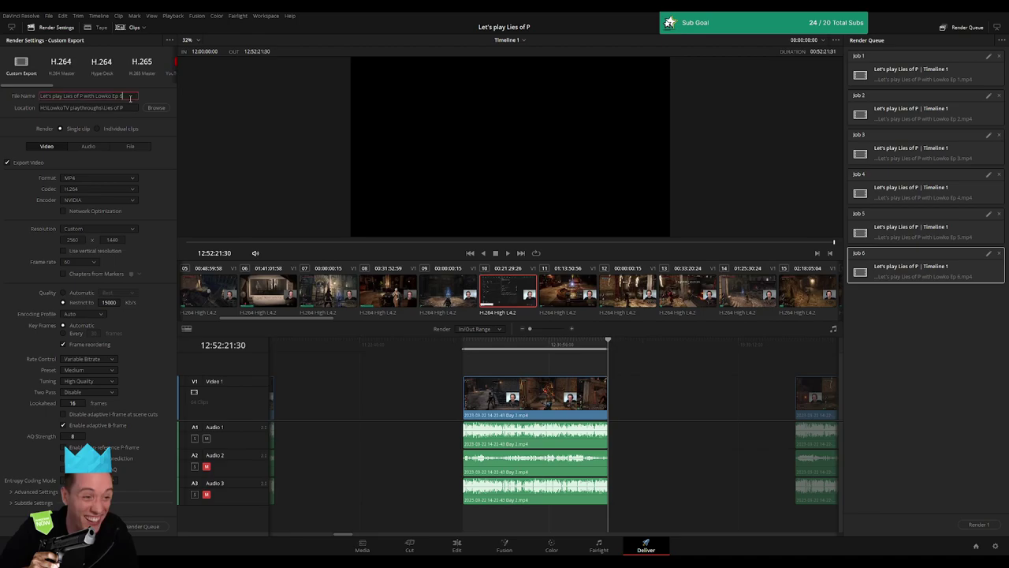
pyautogui.write('7')
pyautogui.click(146, 526)
# Queue the Ep 8 render job for the range 14:00:00:00 to 14:52:29:30
pyautogui.click(483, 346)
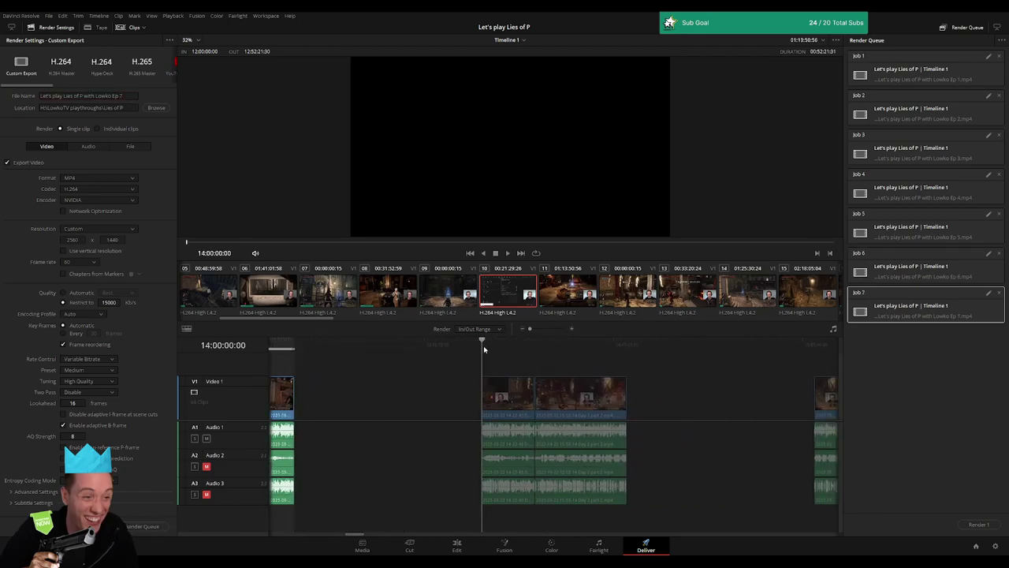
pyautogui.press('i')
pyautogui.click(628, 347)
pyautogui.press('o')
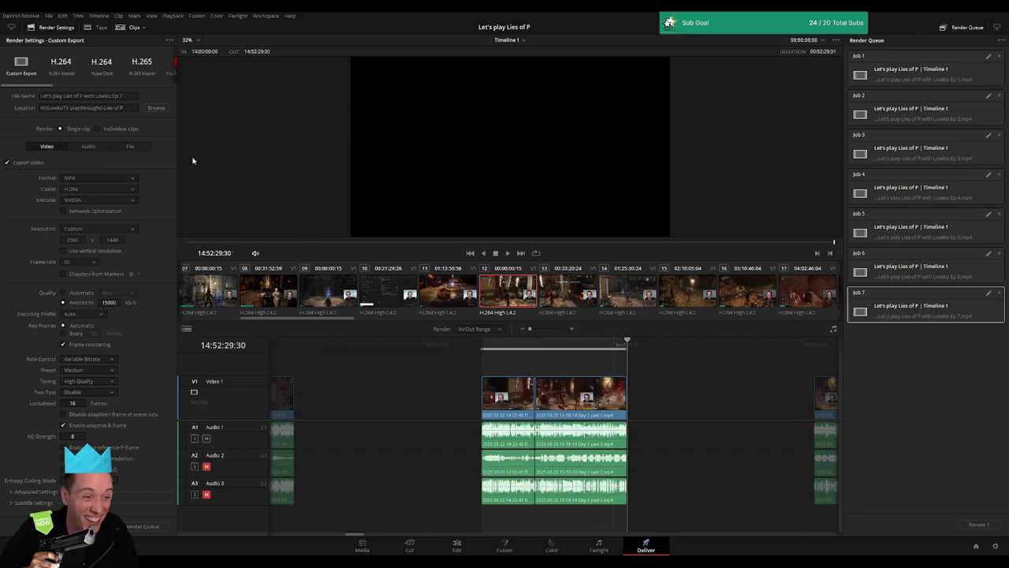
pyautogui.click(135, 95)
pyautogui.write('8')
pyautogui.click(142, 526)
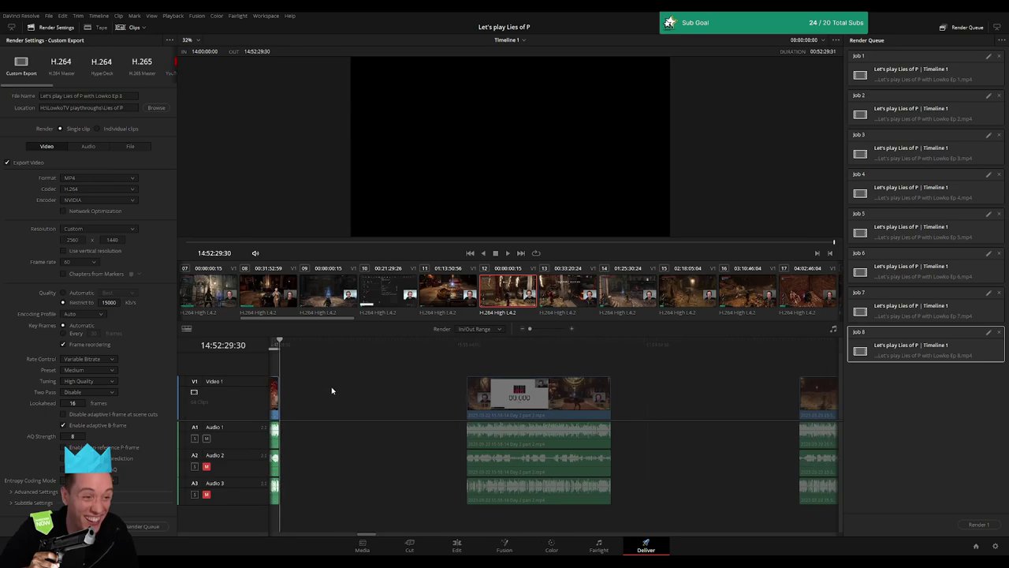
# Queue the Ep 9 render job for the range 16:00:00:00 to 16:52:10:00
pyautogui.click(474, 347)
pyautogui.press('i')
pyautogui.click(611, 345)
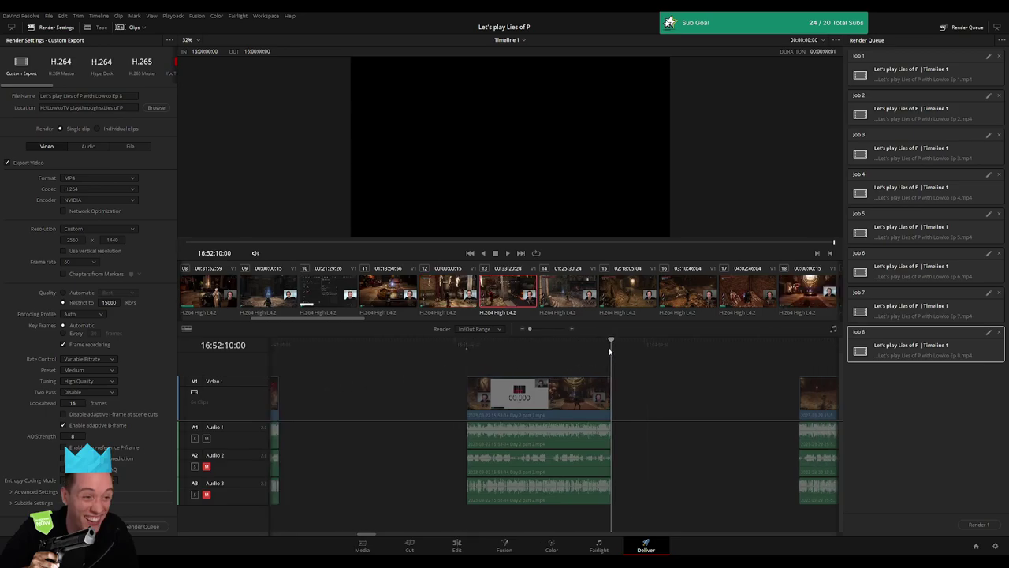
pyautogui.press('o')
pyautogui.click(129, 95)
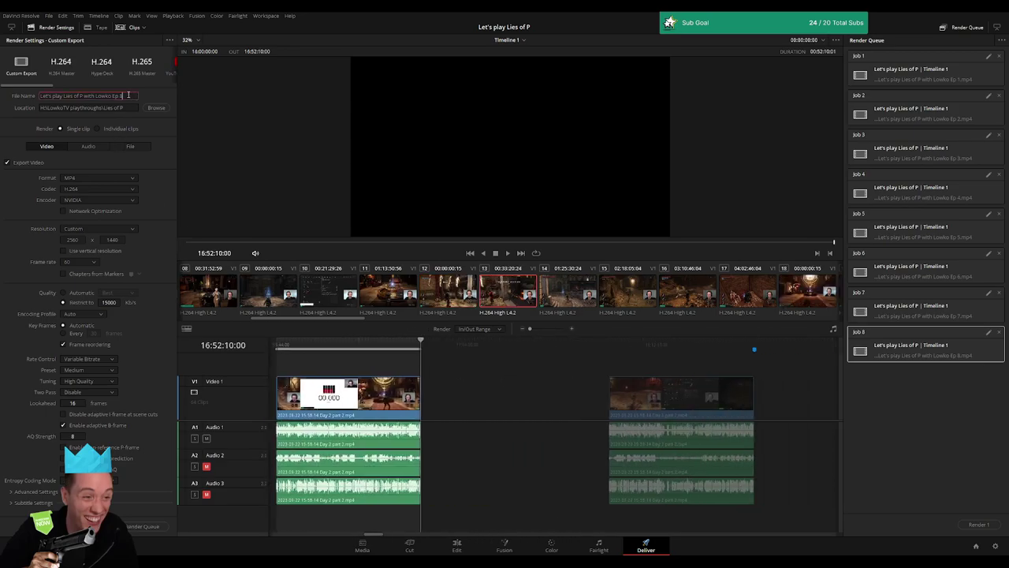
pyautogui.click(142, 526)
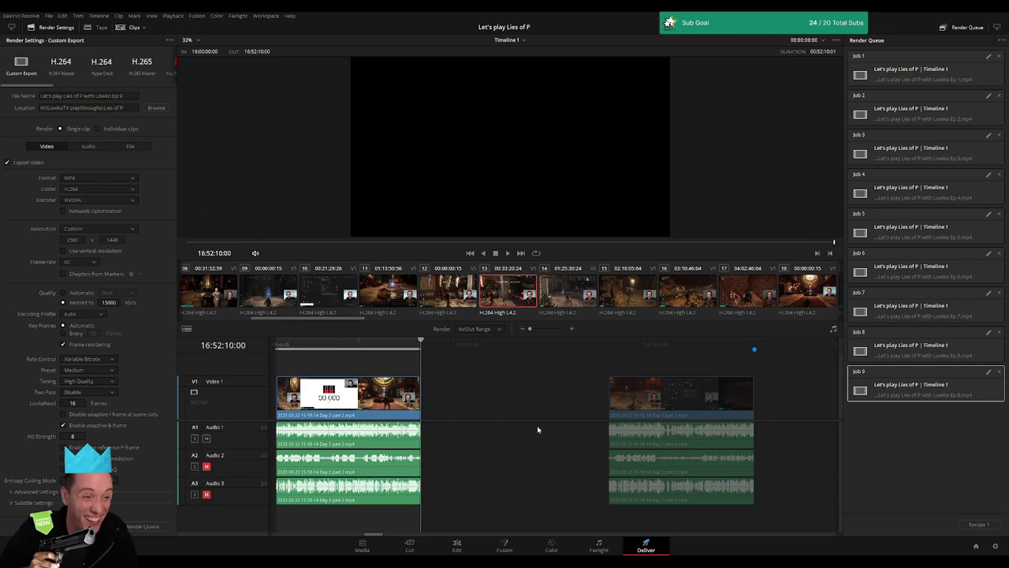
# Queue the Ep 10 render job for the range 18:00:00:00 to 18:52:34:40
pyautogui.hscroll(5, 496, 406)
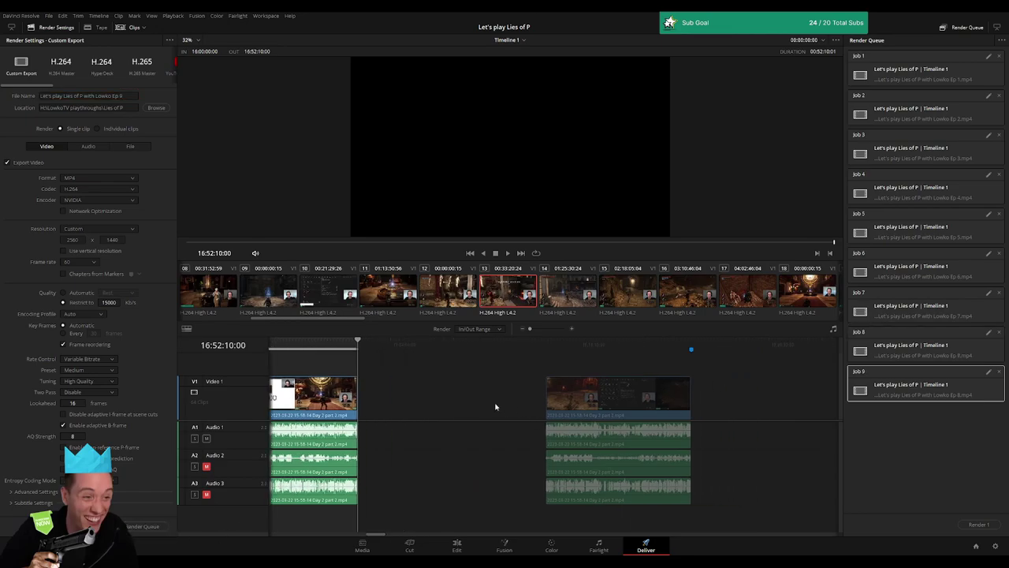
pyautogui.click(477, 347)
pyautogui.press('i')
pyautogui.hscroll(4, 536, 352)
pyautogui.click(509, 347)
pyautogui.press('o')
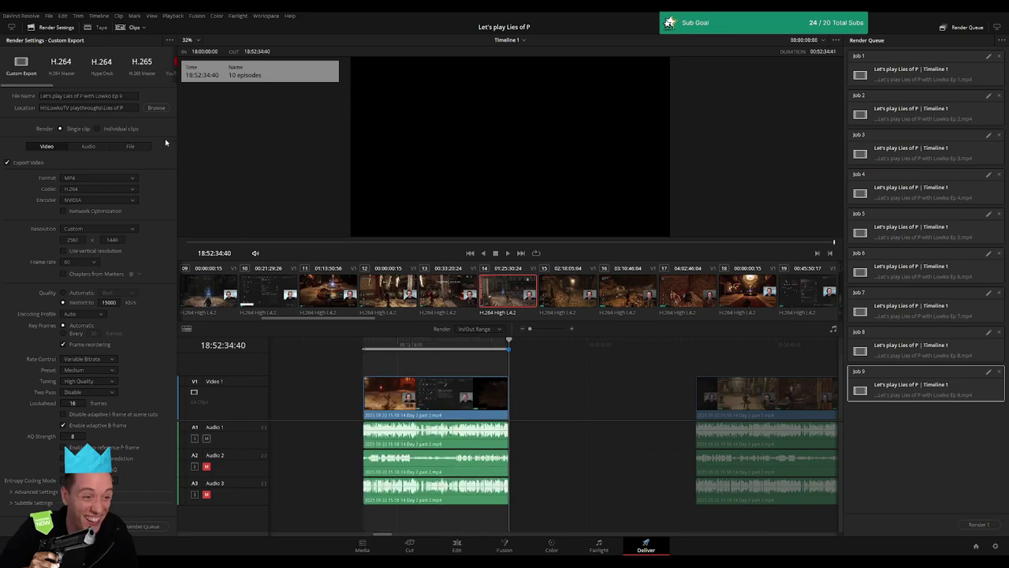
pyautogui.click(124, 95)
pyautogui.click(143, 526)
# Queue the Ep 11 render job for the range 20:00:00:00 to 20:52:41:00
pyautogui.hscroll(6, 419, 388)
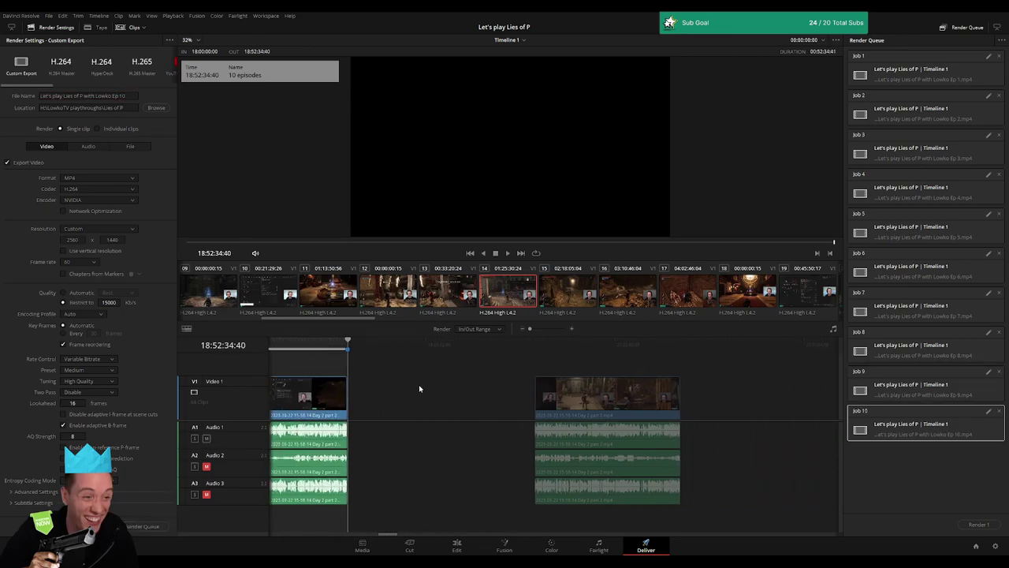
pyautogui.hscroll(3, 419, 388)
pyautogui.click(466, 347)
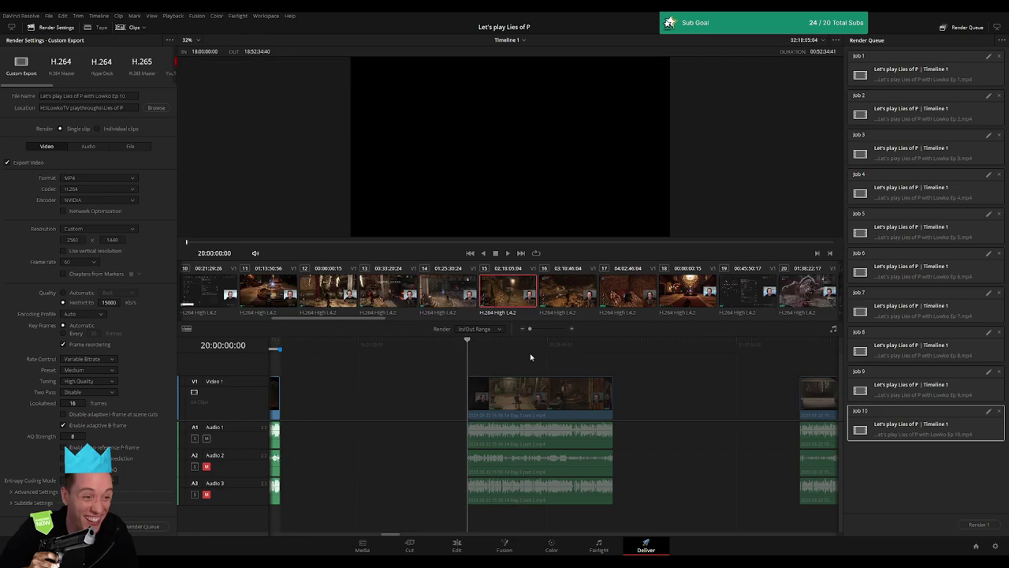
pyautogui.press('i')
pyautogui.click(612, 345)
pyautogui.press('o')
pyautogui.click(130, 96)
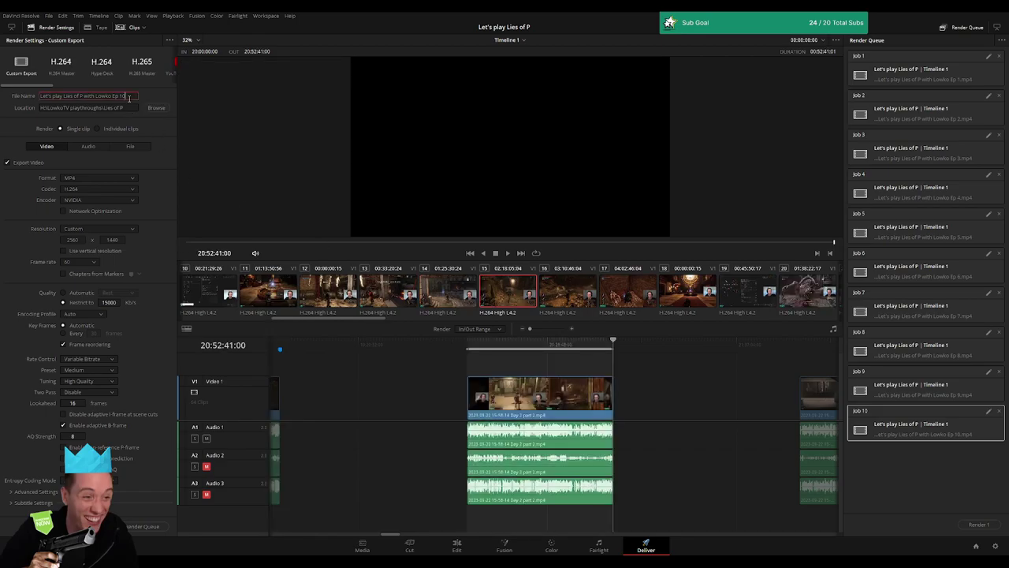
pyautogui.click(142, 527)
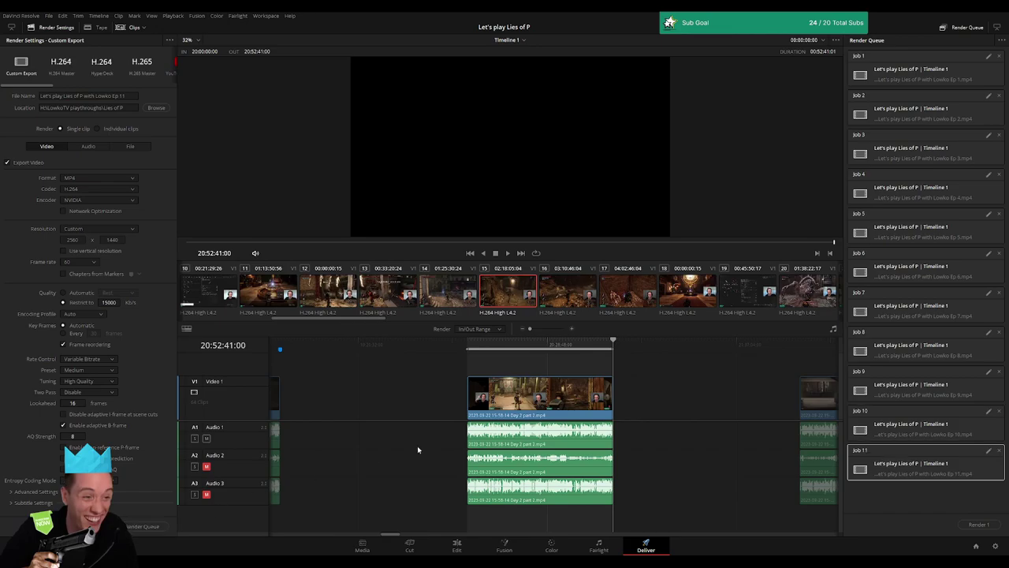
# Queue the Ep 12 render job for the range 22:00:00:00 to 22:52:00:00
pyautogui.hscroll(2, 417, 445)
pyautogui.hscroll(10, 372, 385)
pyautogui.hscroll(2, 391, 379)
pyautogui.click(478, 344)
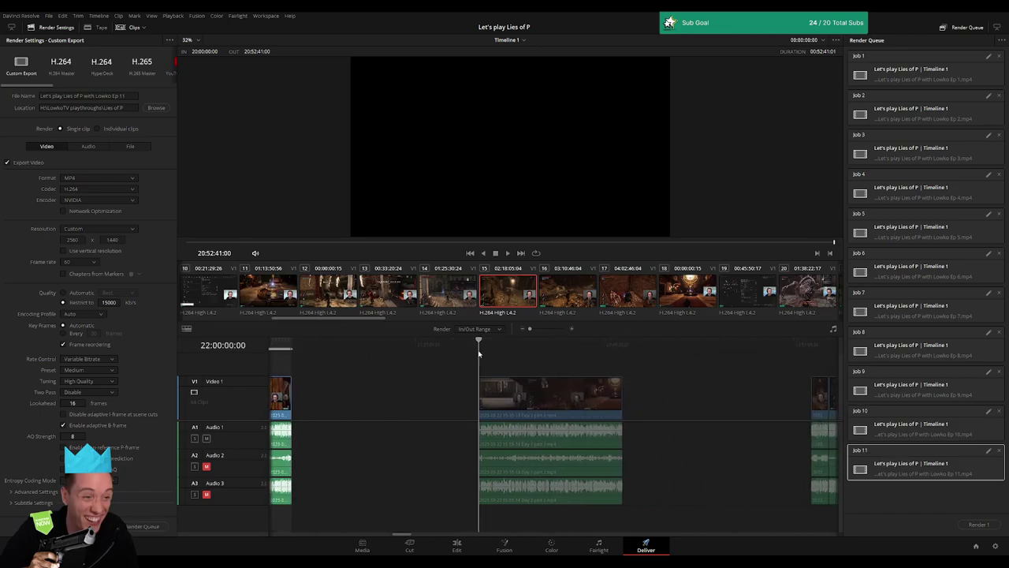
pyautogui.press('i')
pyautogui.click(623, 345)
pyautogui.press('o')
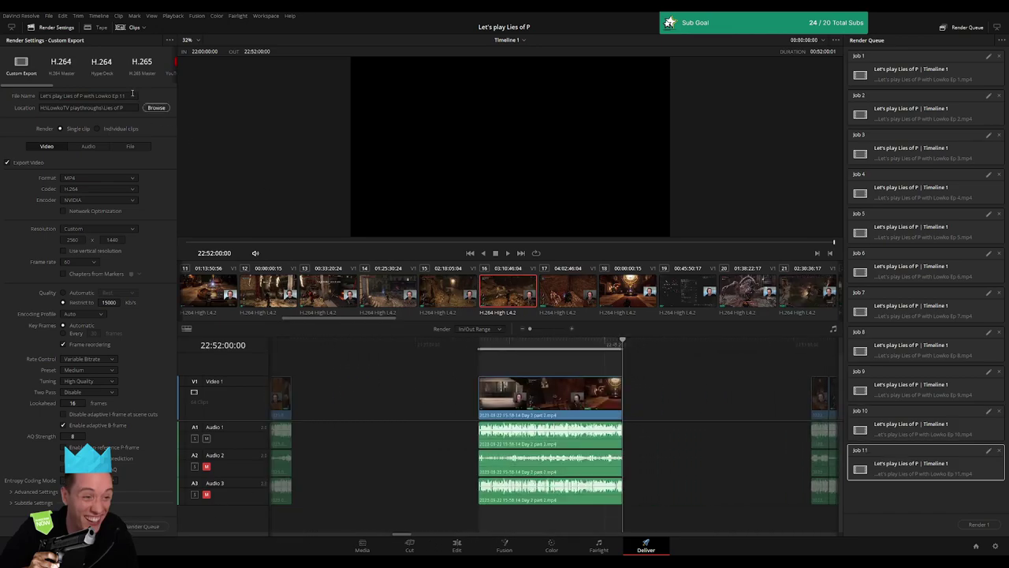
pyautogui.click(133, 95)
pyautogui.write('2')
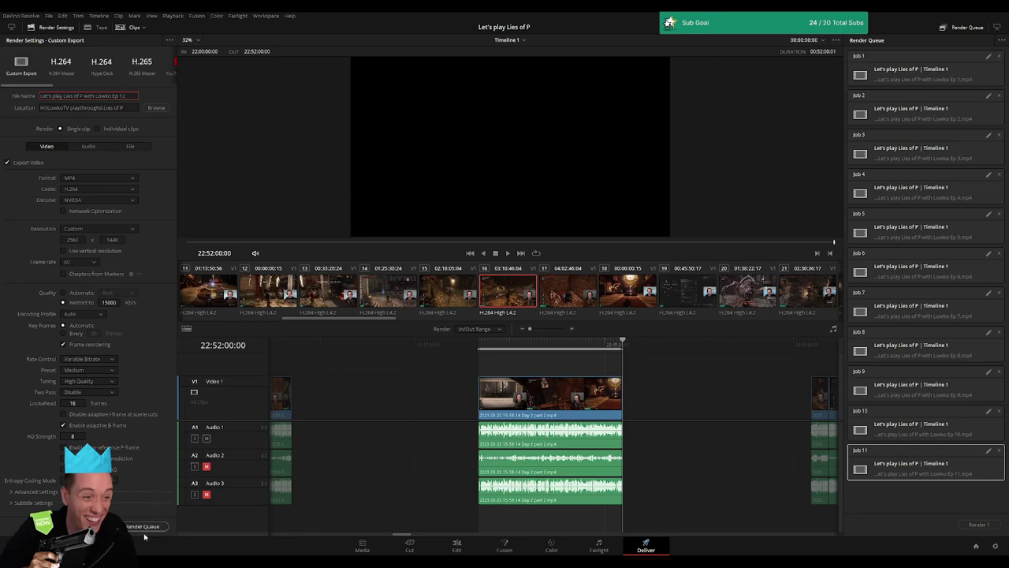
pyautogui.click(144, 526)
# Queue the Ep 13 render job for the range 24:00:00:00 to 24:52:14:00
pyautogui.hscroll(5, 378, 442)
pyautogui.hscroll(2, 430, 370)
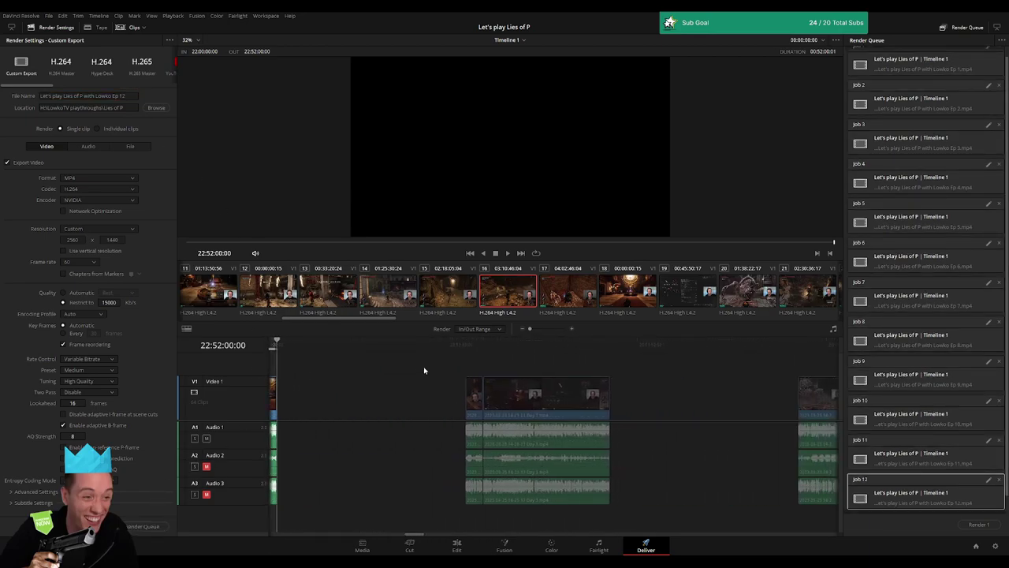
pyautogui.click(463, 345)
pyautogui.press('x')
pyautogui.click(608, 346)
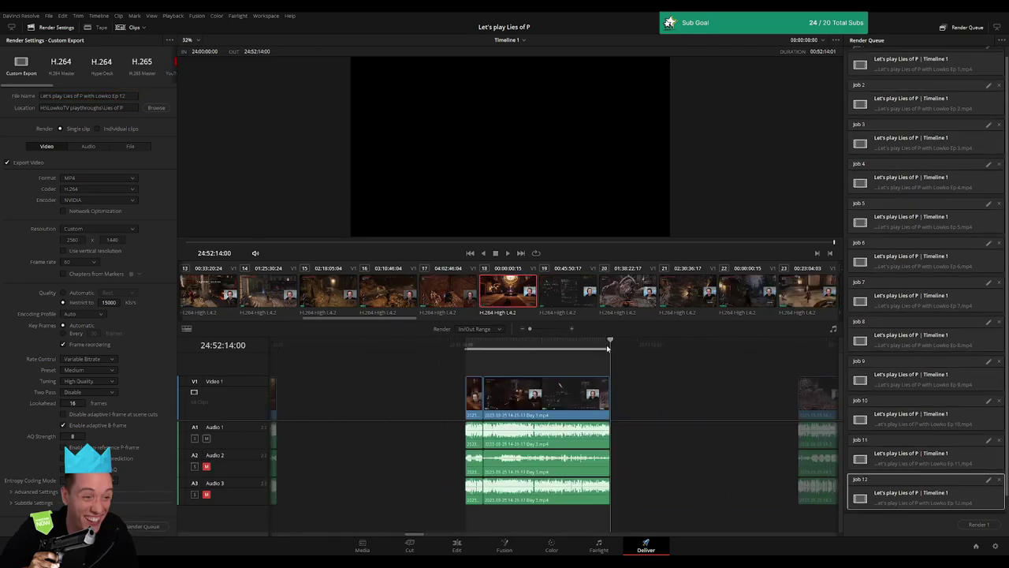
pyautogui.click(135, 96)
pyautogui.write('3')
pyautogui.click(142, 527)
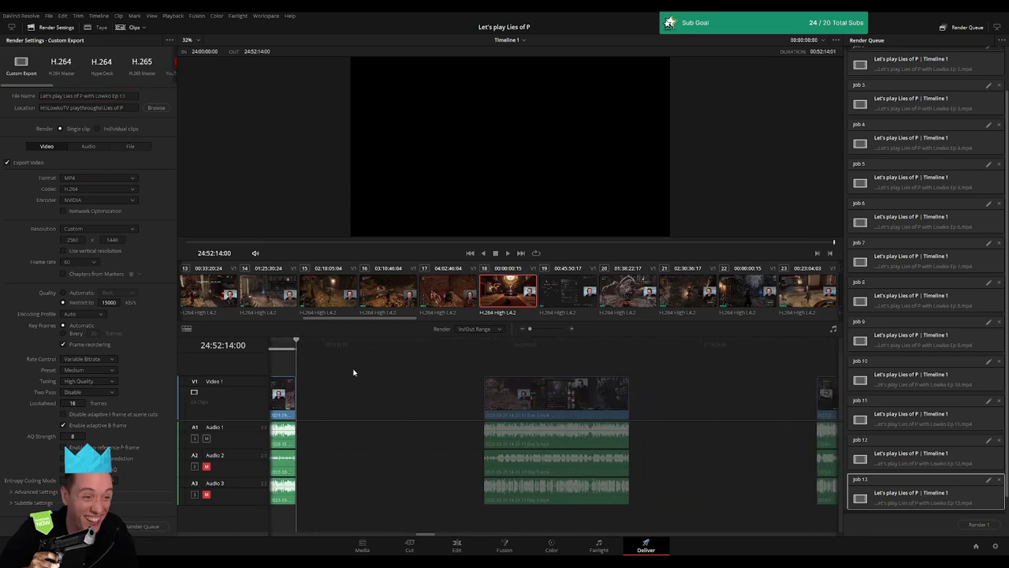
# Queue the Ep 14 render job for the range 26:00:00:00 to 26:52:32:00
pyautogui.click(464, 339)
pyautogui.press('i')
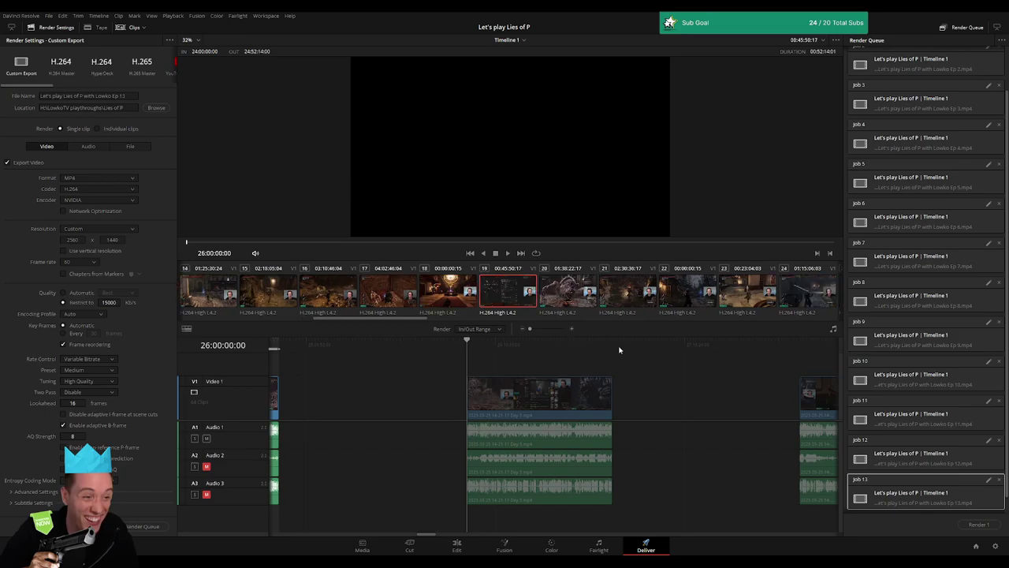
pyautogui.click(617, 348)
pyautogui.press('o')
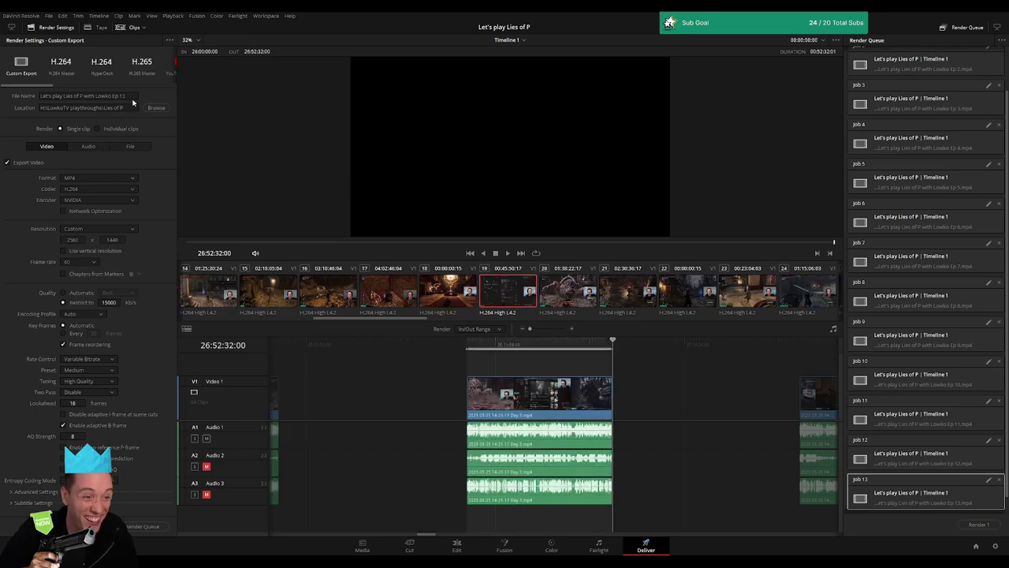
pyautogui.click(133, 98)
pyautogui.write('4')
pyautogui.click(142, 526)
# Queue the Ep 15 render job ending at 28:52:14:00
pyautogui.hscroll(3, 430, 384)
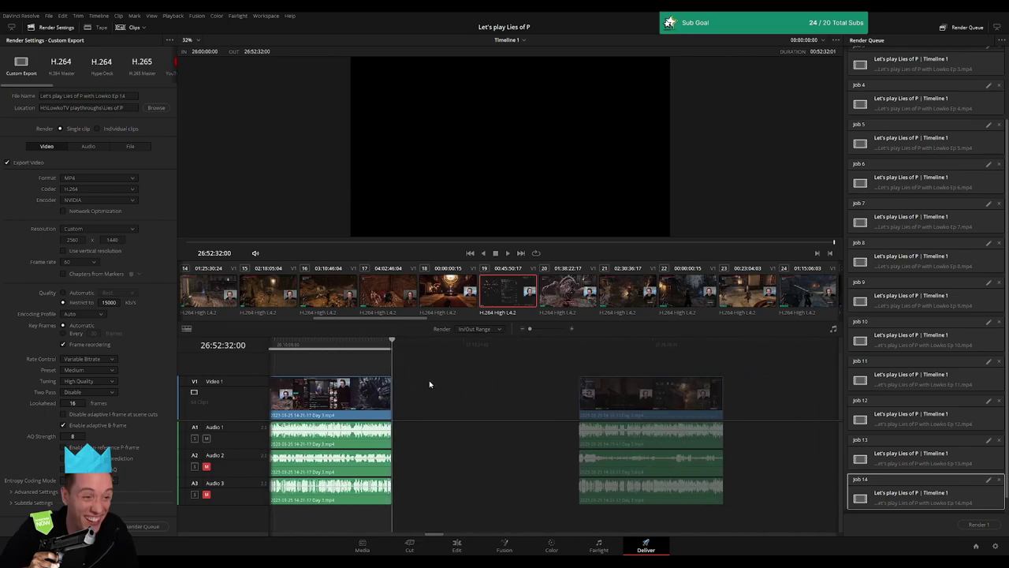
pyautogui.click(466, 351)
pyautogui.click(610, 349)
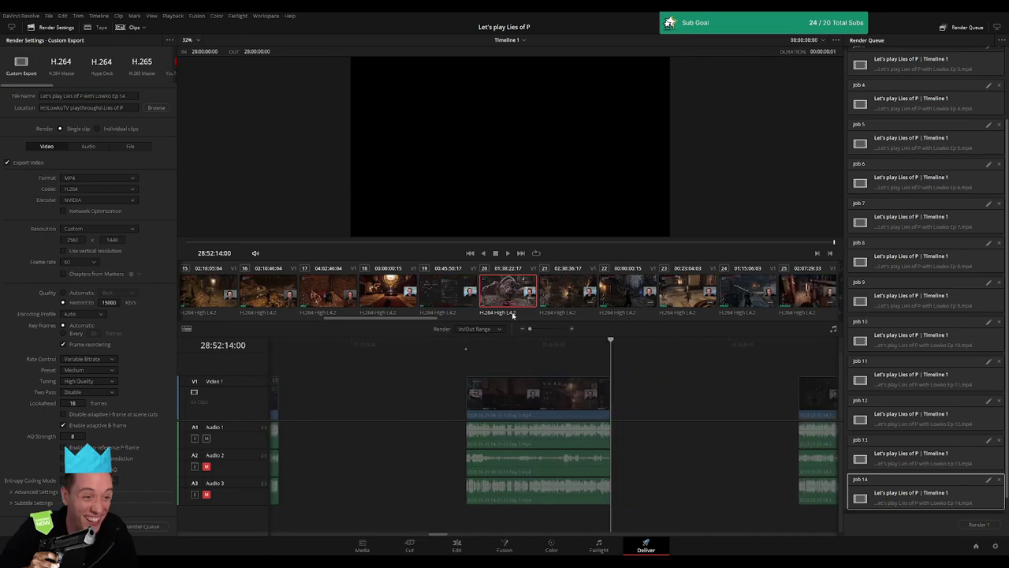
pyautogui.press('o')
pyautogui.click(133, 96)
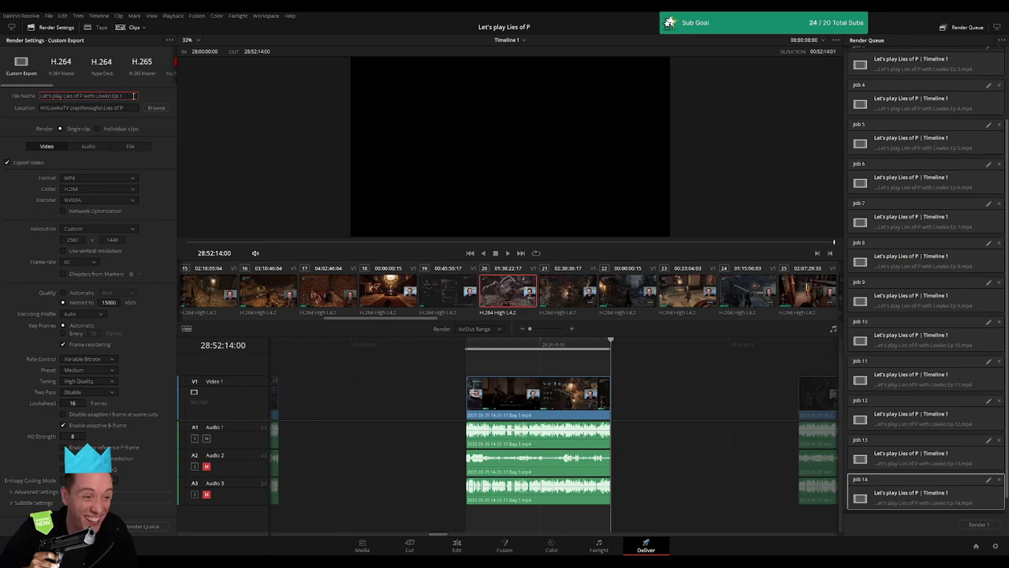
pyautogui.write('5')
pyautogui.click(142, 526)
# Queue the Ep 16 render job for the range 30:00:00:00 to 30:52:04:30
pyautogui.hscroll(3, 474, 379)
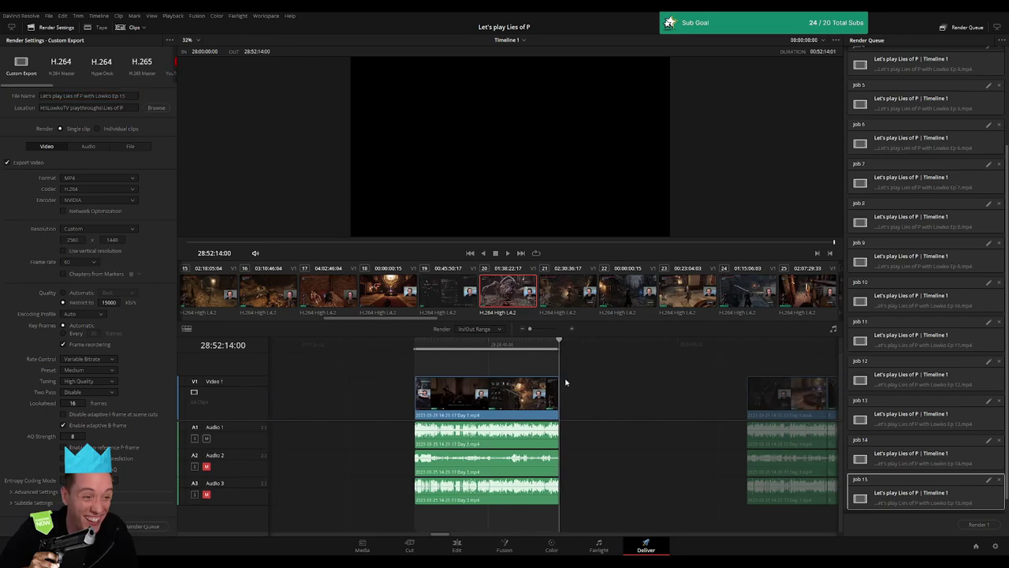
pyautogui.click(462, 349)
pyautogui.press('i')
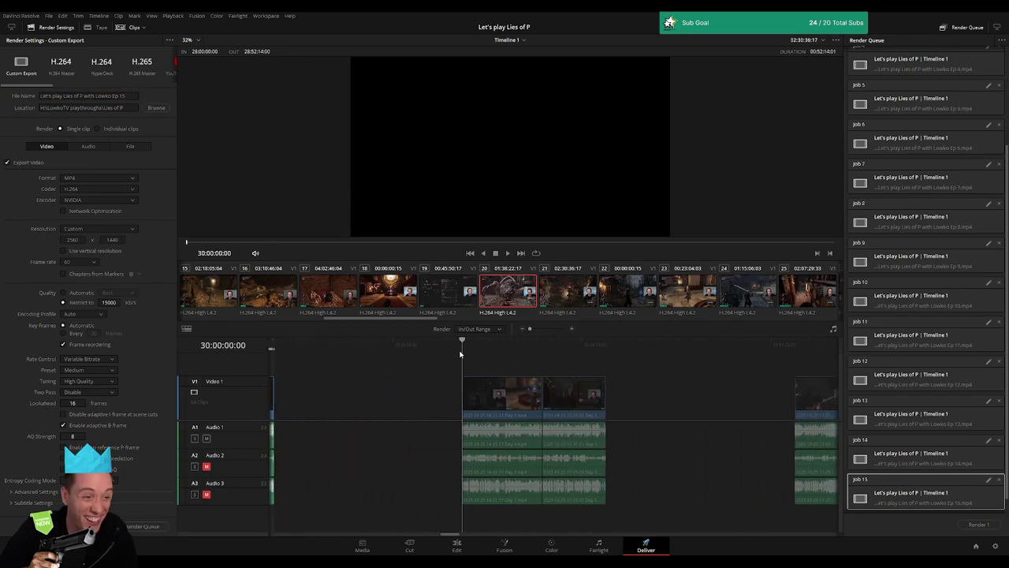
pyautogui.click(607, 349)
pyautogui.press('o')
pyautogui.click(131, 96)
pyautogui.write('6')
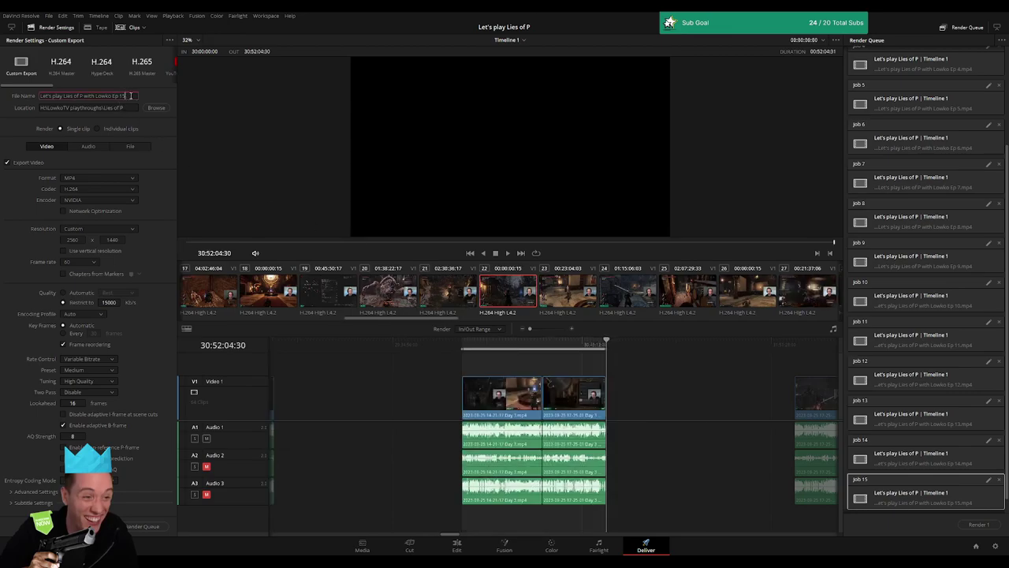
pyautogui.click(143, 526)
# Queue the Ep 17 render job ending at 32:52:02:00
pyautogui.hscroll(5, 417, 387)
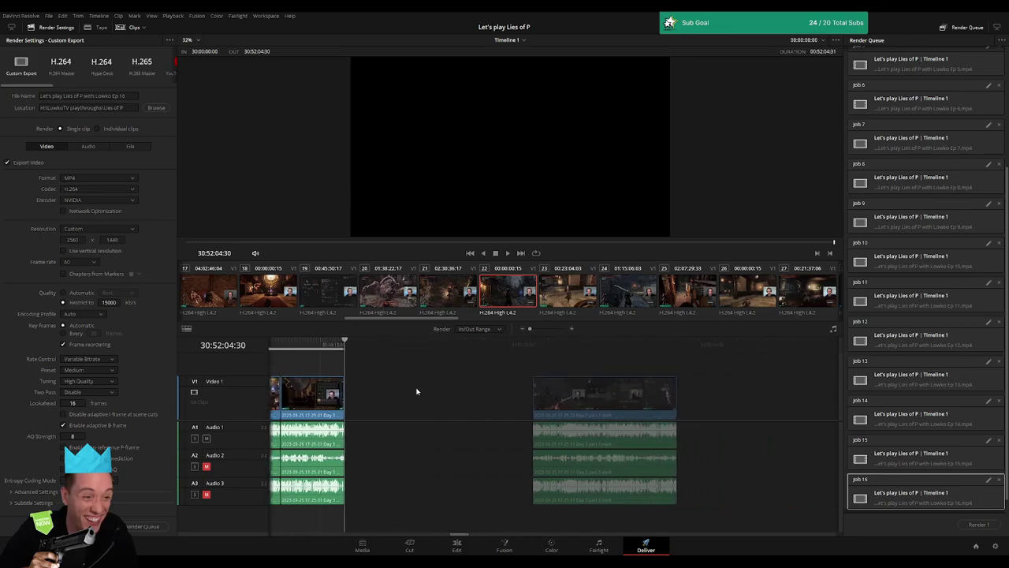
pyautogui.click(470, 354)
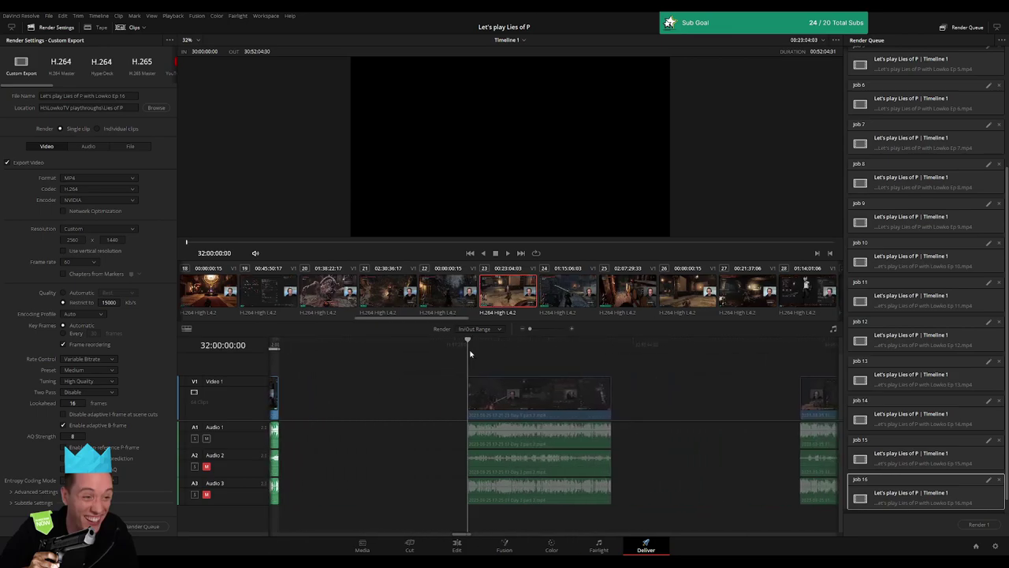
pyautogui.click(611, 351)
pyautogui.press('o')
pyautogui.click(136, 96)
pyautogui.write('7')
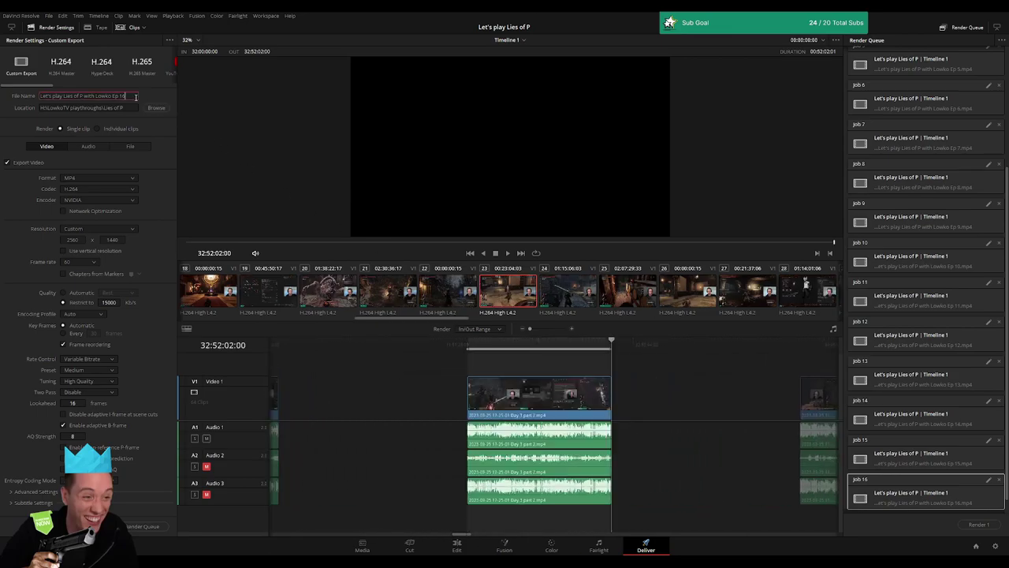
pyautogui.click(142, 526)
# Queue Job 18 as Ep 18, from 34:00:00:00 to the clip end
pyautogui.hscroll(6, 568, 387)
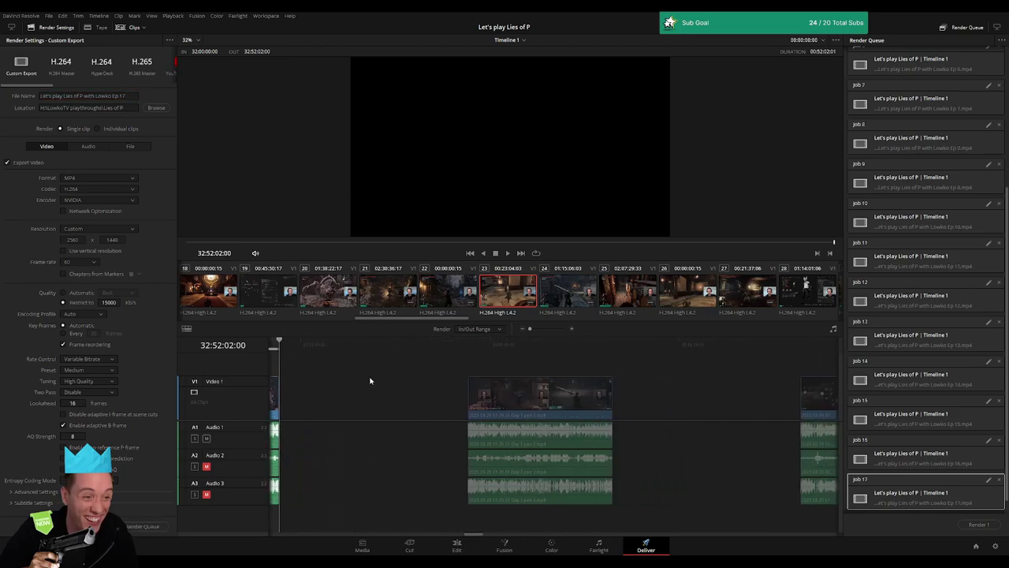
pyautogui.click(467, 351)
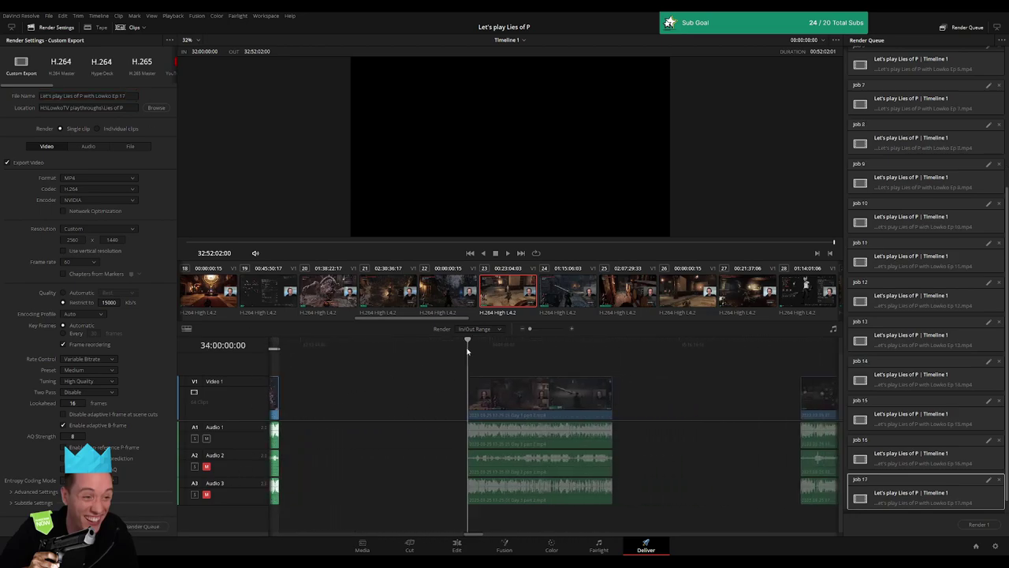
pyautogui.press('i')
pyautogui.click(612, 360)
pyautogui.press('o')
pyautogui.click(134, 96)
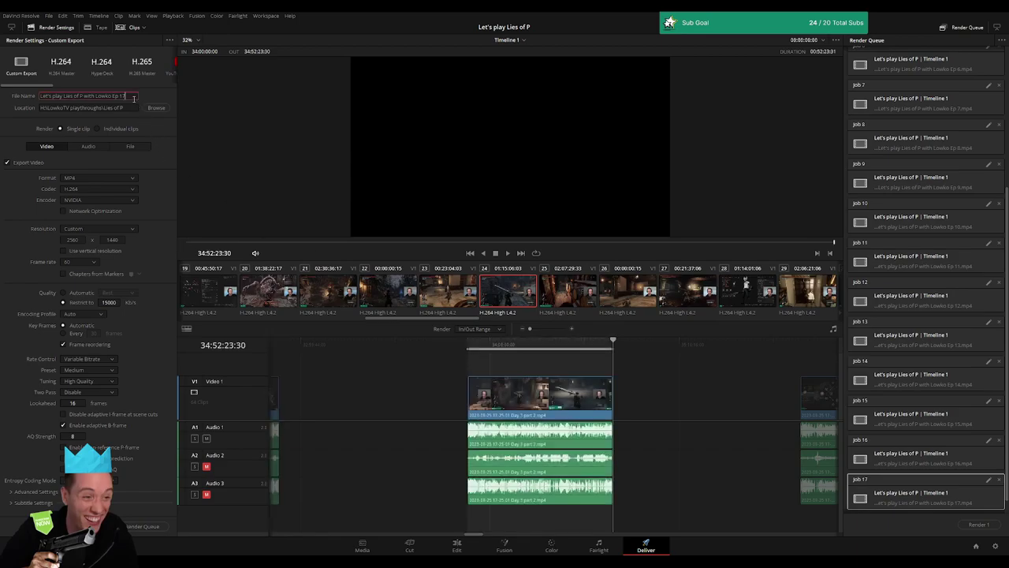
pyautogui.write('8')
pyautogui.click(142, 526)
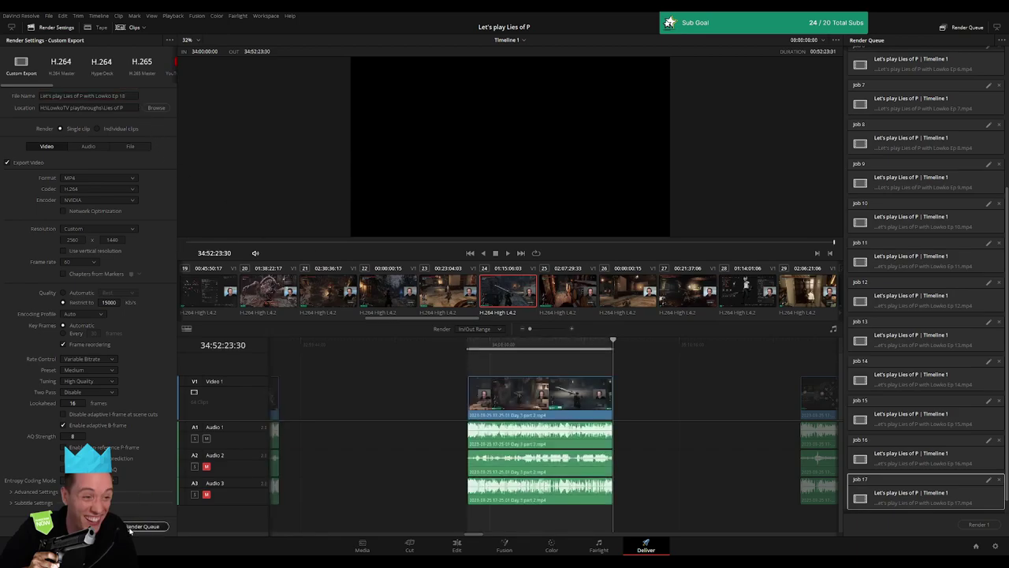
# Queue Job 19 as Ep 19, from 36:00:00:00 to 36:52:40:30
pyautogui.hscroll(5, 399, 373)
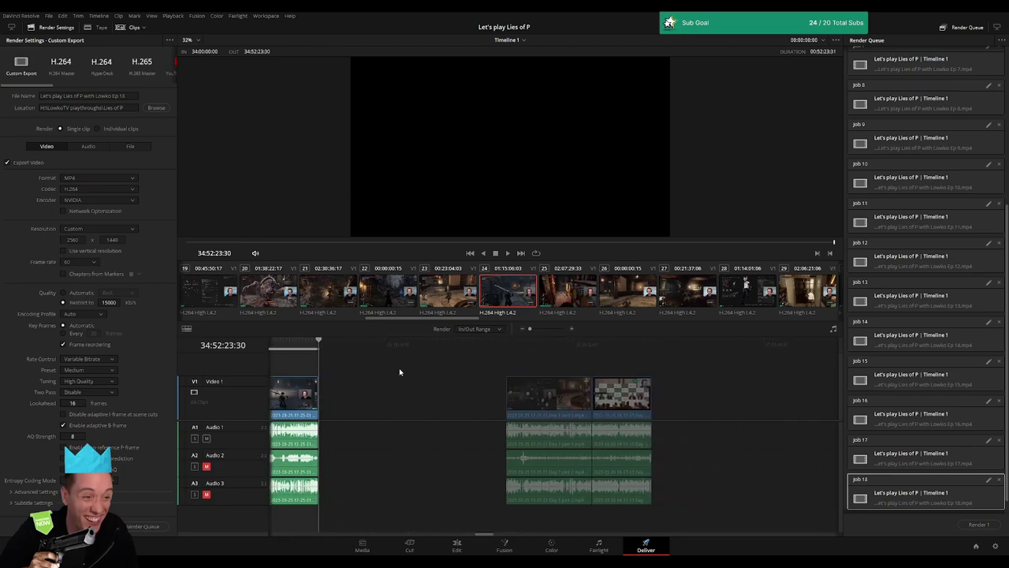
pyautogui.click(464, 352)
pyautogui.press('i')
pyautogui.click(610, 345)
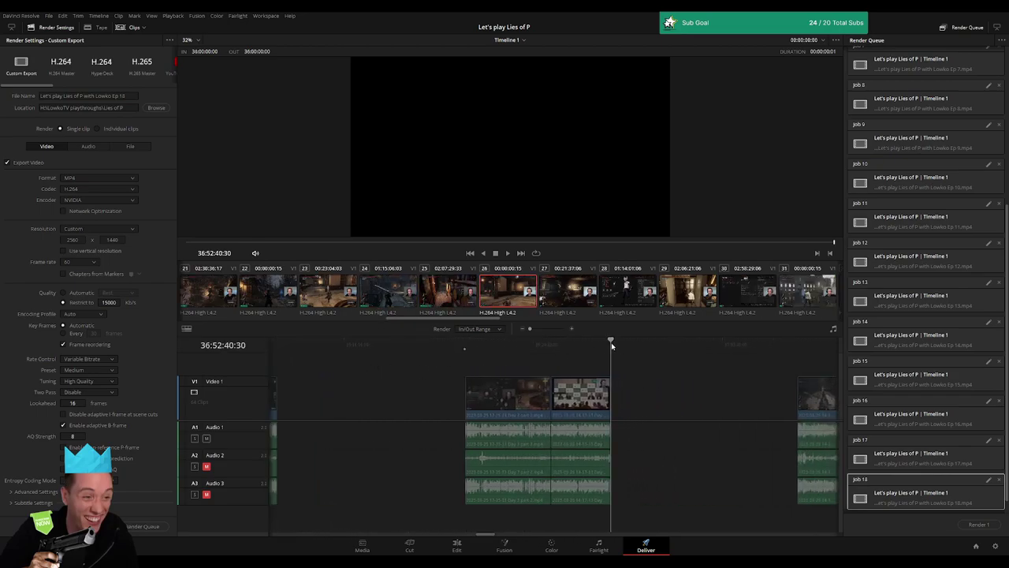
pyautogui.press('o')
pyautogui.click(138, 96)
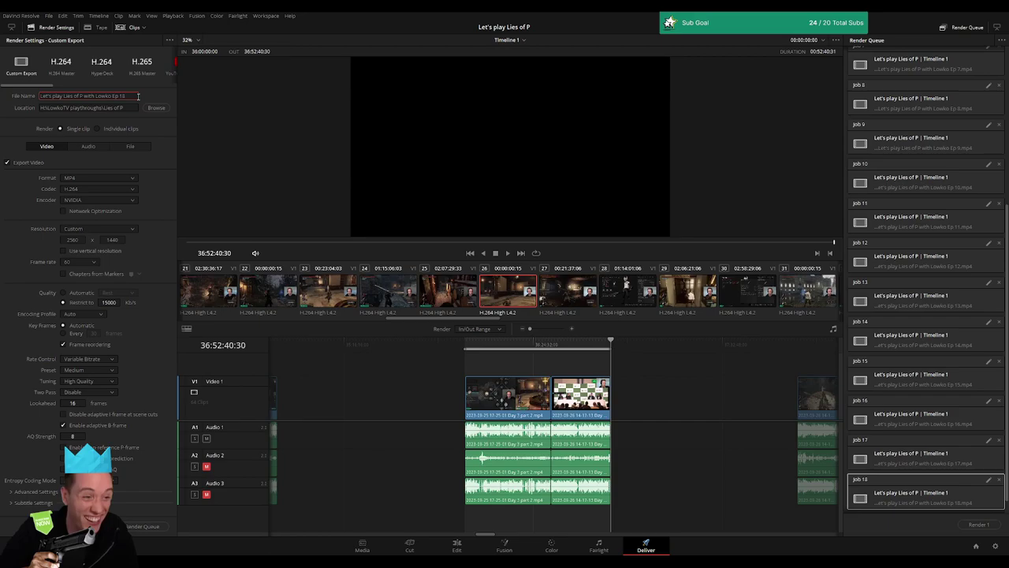
pyautogui.write('9')
pyautogui.click(142, 526)
pyautogui.hscroll(5, 505, 387)
# Mark the 38:00:00:00–38:52:24:00 range and queue it as Job 20 with Ep 20
pyautogui.click(474, 349)
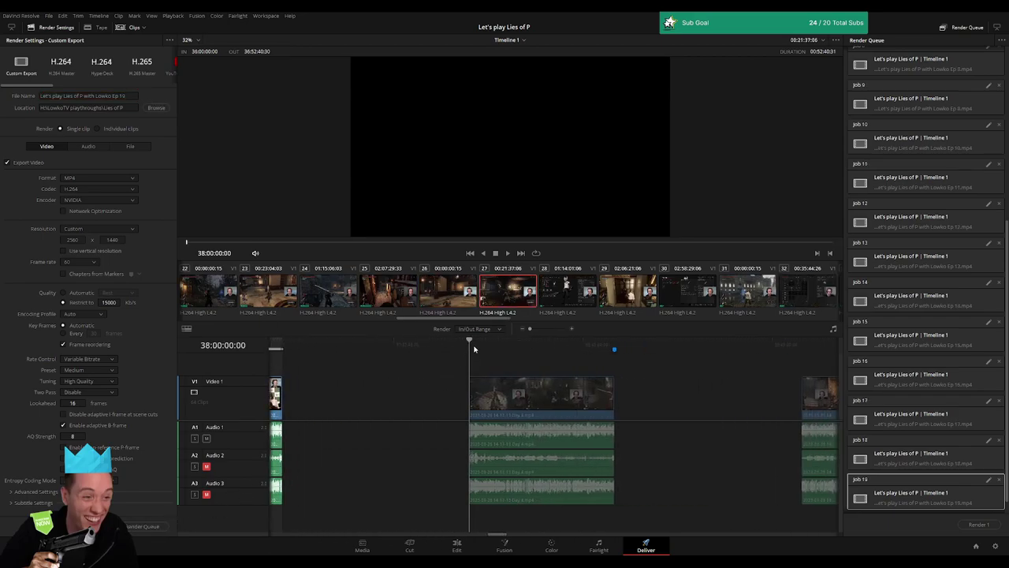
pyautogui.hscroll(3, 452, 363)
pyautogui.click(545, 346)
pyautogui.press('Up')
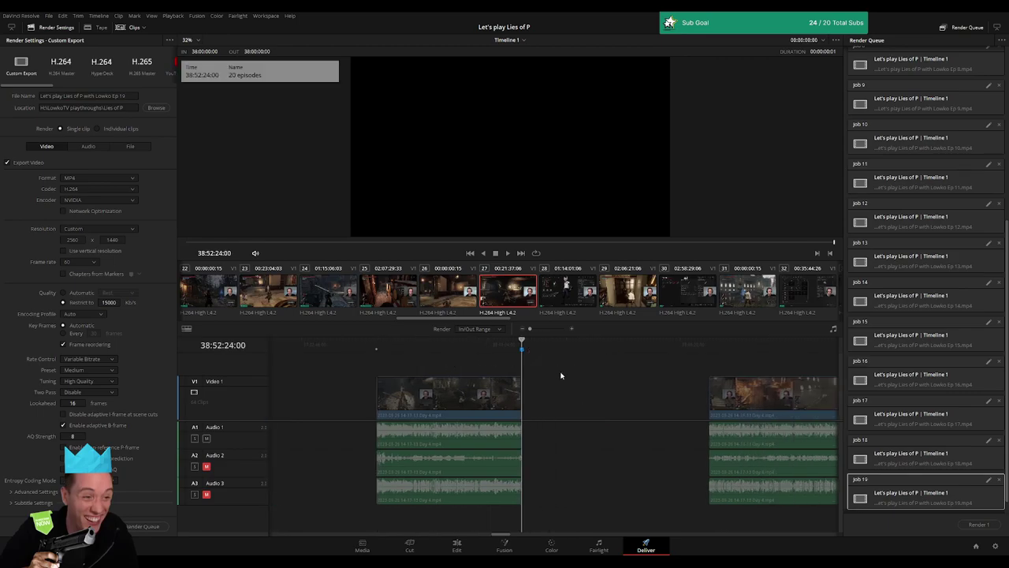
pyautogui.press('o')
pyautogui.click(132, 96)
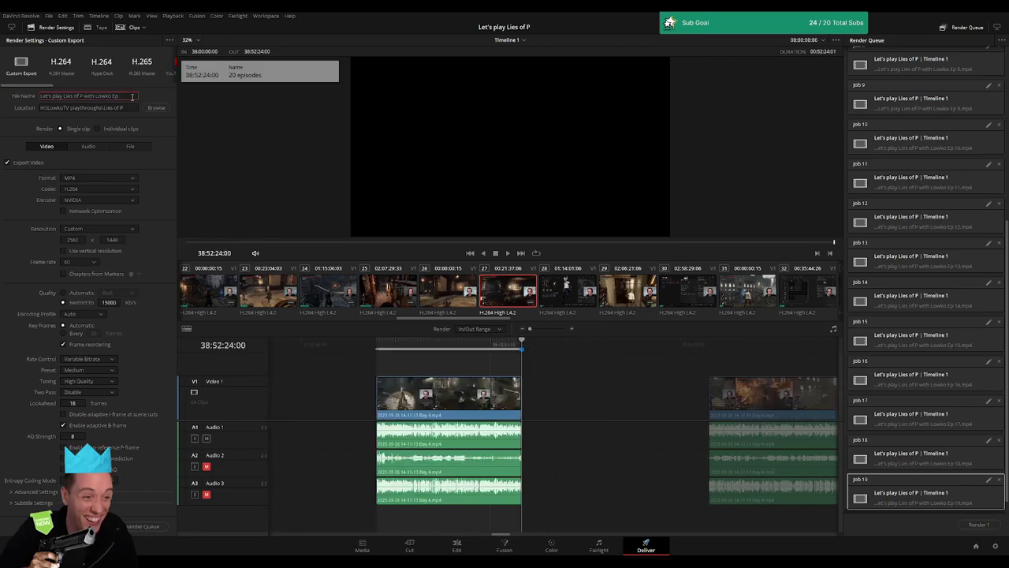
pyautogui.write('20')
pyautogui.click(142, 526)
# Mark the next range ending at 40:52:20:00 and queue it as Job 21 with Ep 21
pyautogui.hscroll(5, 428, 379)
pyautogui.hscroll(1, 401, 377)
pyautogui.click(472, 351)
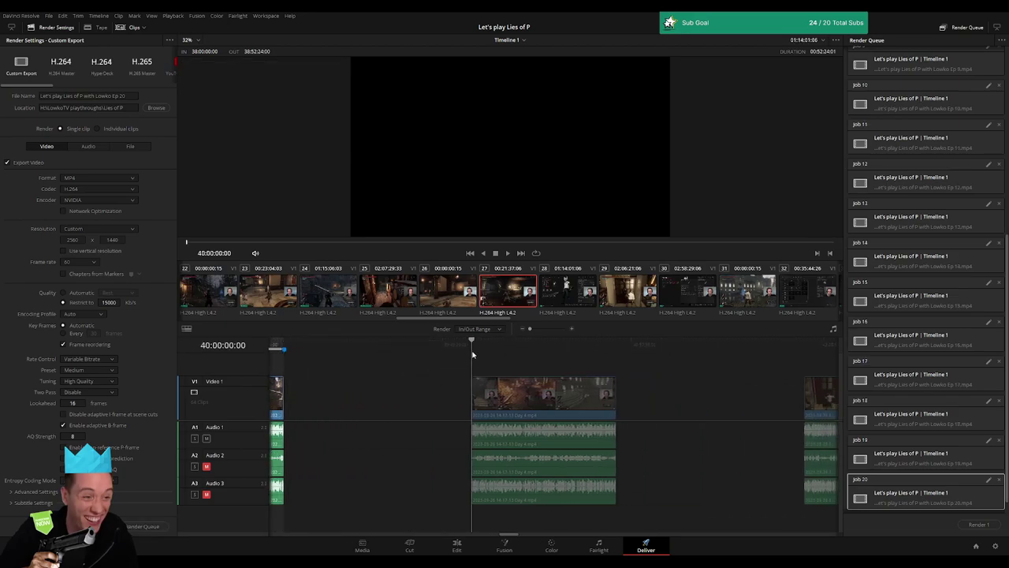
pyautogui.click(620, 344)
pyautogui.press('o')
pyautogui.click(131, 95)
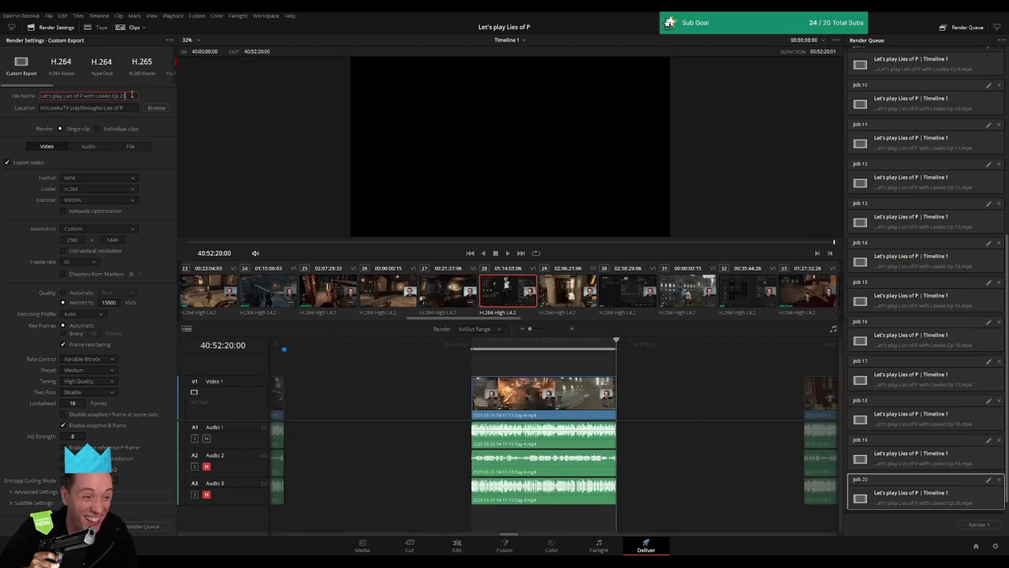
pyautogui.write('1')
pyautogui.click(146, 526)
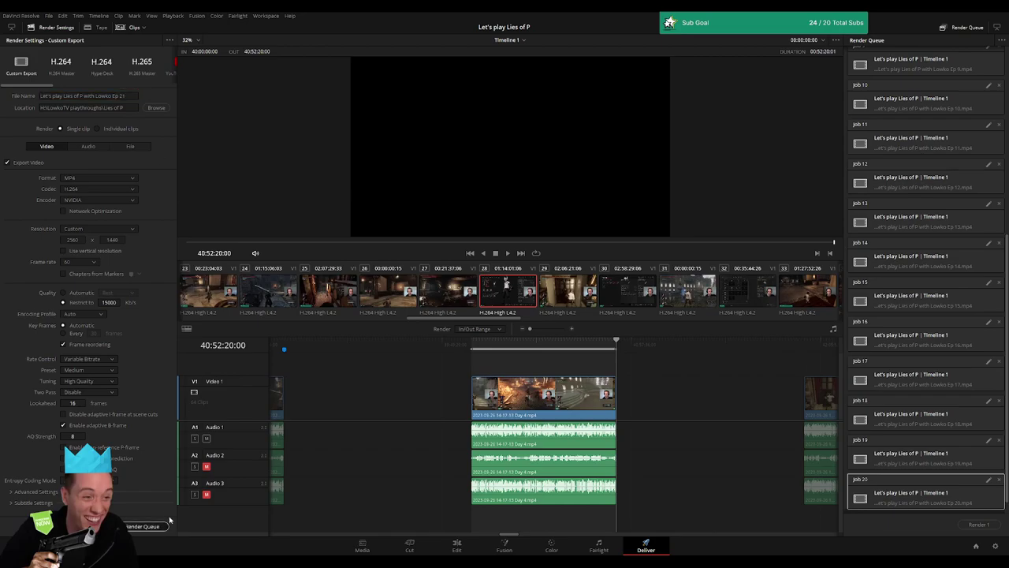
# Mark the 42:00:00:00–42:52:08:00 range and queue it as Job 22 with Ep 22
pyautogui.hscroll(6, 614, 378)
pyautogui.click(477, 348)
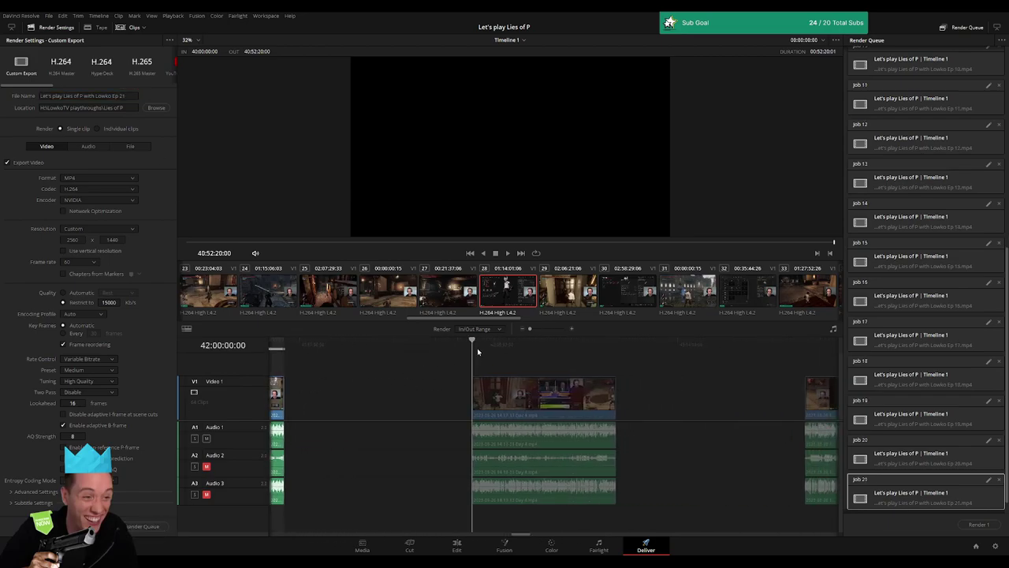
pyautogui.press('i')
pyautogui.press('Down')
pyautogui.press('o')
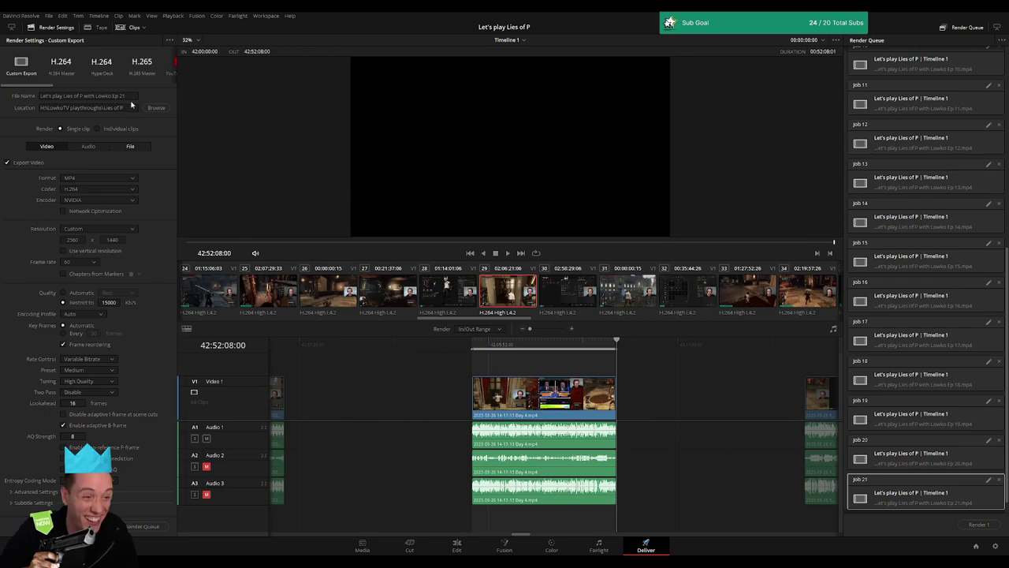
pyautogui.click(131, 95)
pyautogui.write('2')
pyautogui.click(150, 526)
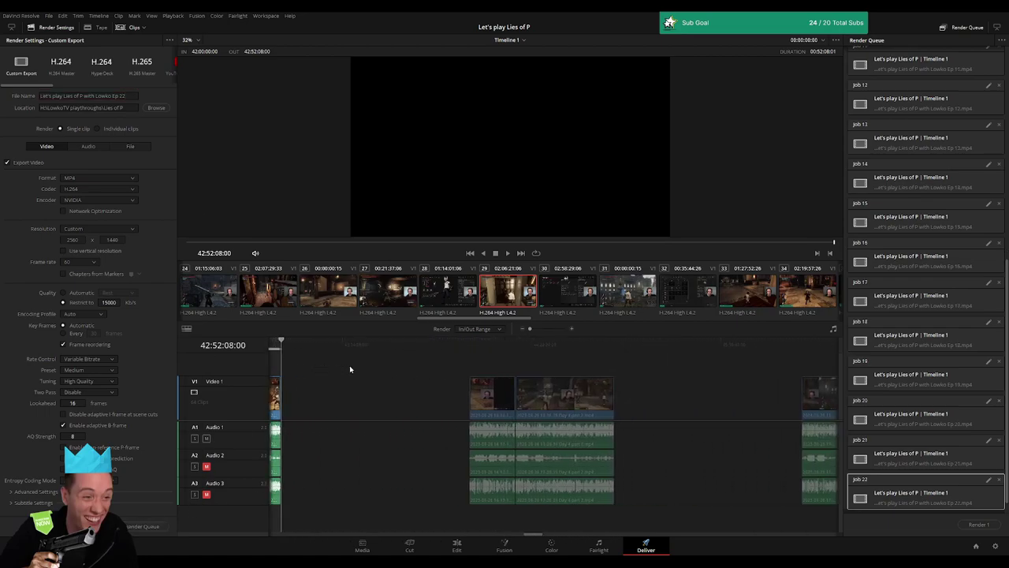
# Mark the range starting at 44:00:00:00 and queue it as Job 23 with Ep 23
pyautogui.click(469, 349)
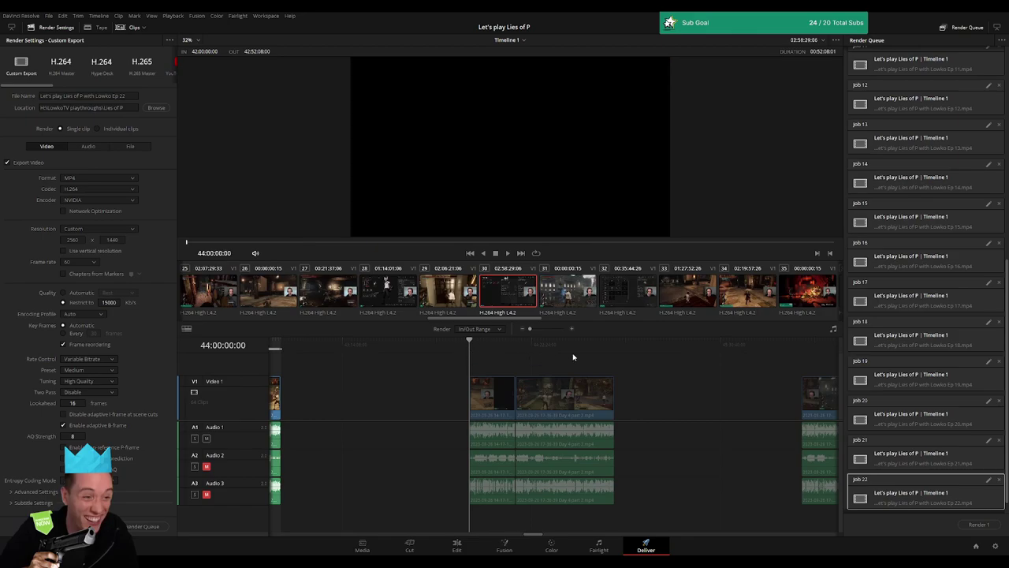
pyautogui.press('i')
pyautogui.click(612, 346)
pyautogui.press('o')
pyautogui.click(128, 98)
pyautogui.write('3')
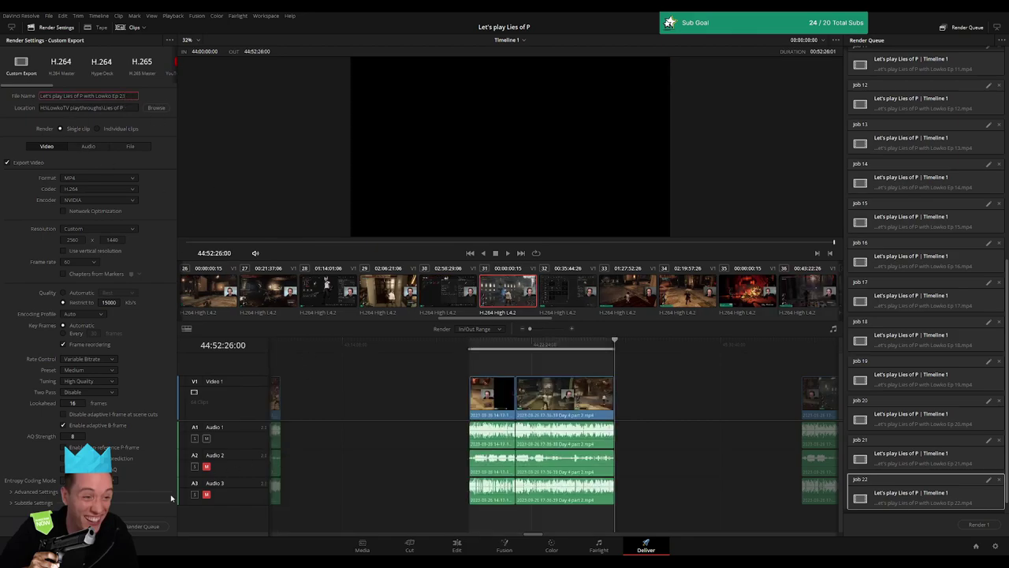
pyautogui.click(143, 526)
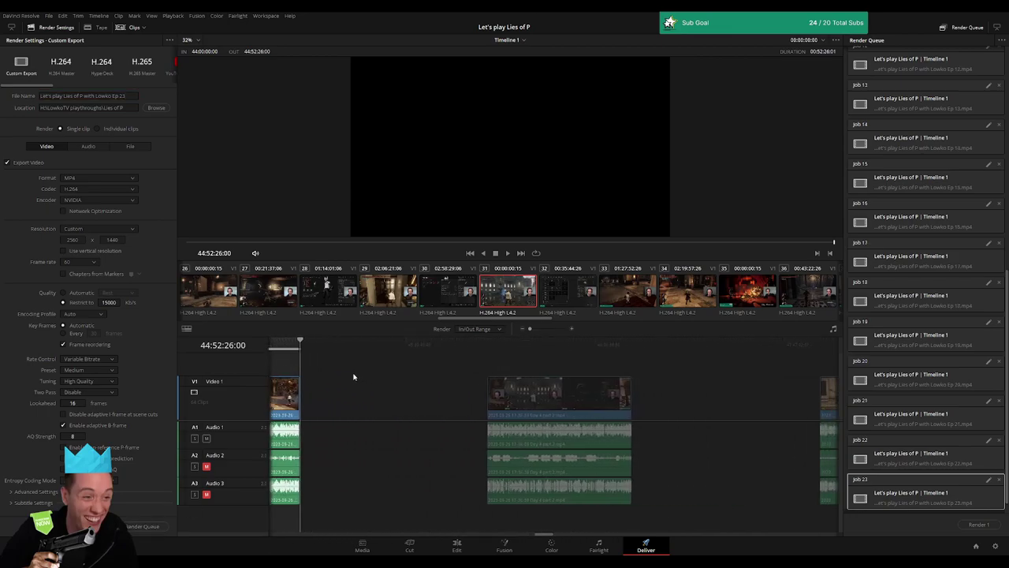
# Mark the 46:00:00:00–46:52:08:00 range, change the file name to Ep 24, and queue Job 24
pyautogui.click(473, 363)
pyautogui.press('i')
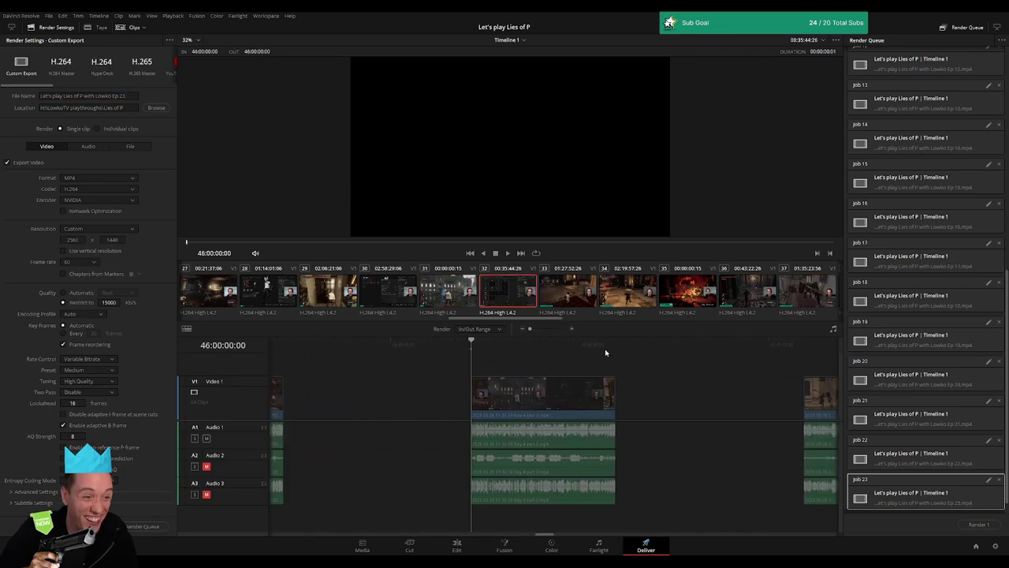
pyautogui.click(605, 349)
pyautogui.press('o')
pyautogui.click(131, 95)
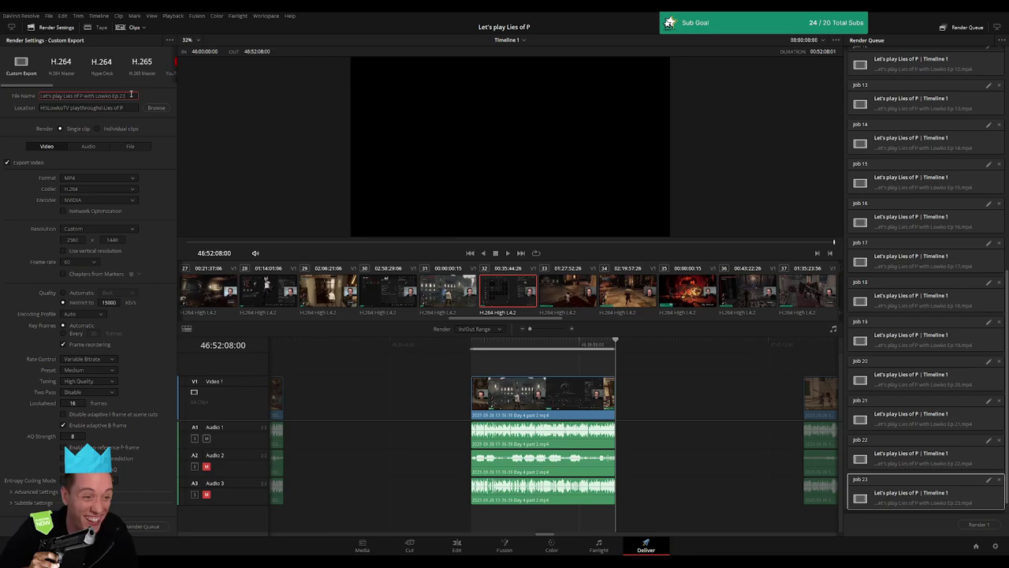
pyautogui.press('BackSpace')
pyautogui.write('4')
pyautogui.click(142, 526)
# Mark the 48:00:00:00–48:52:05:00 range and queue it as Job 25 with Ep 25
pyautogui.click(479, 345)
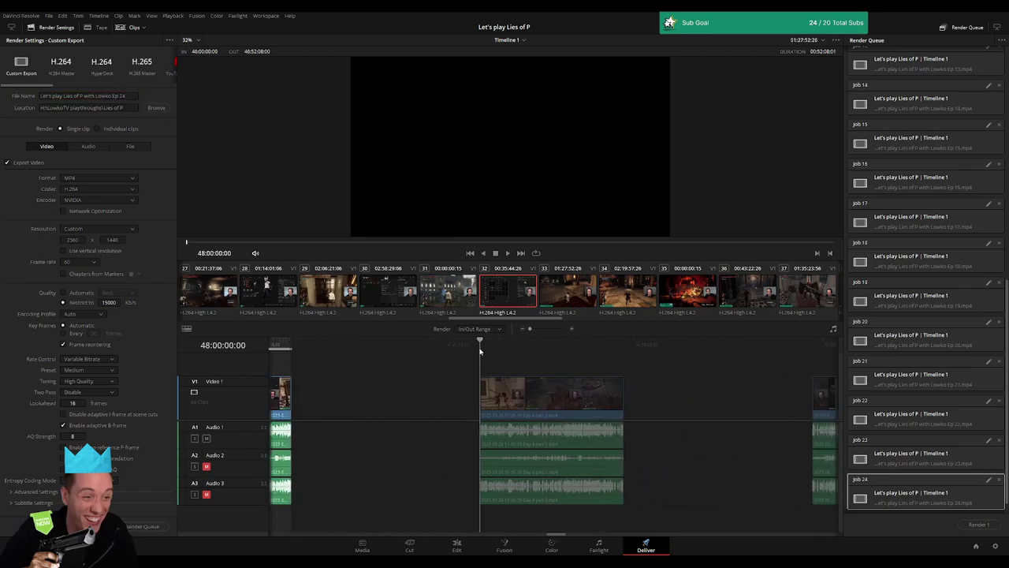
pyautogui.press('Down')
pyautogui.press('o')
pyautogui.click(126, 95)
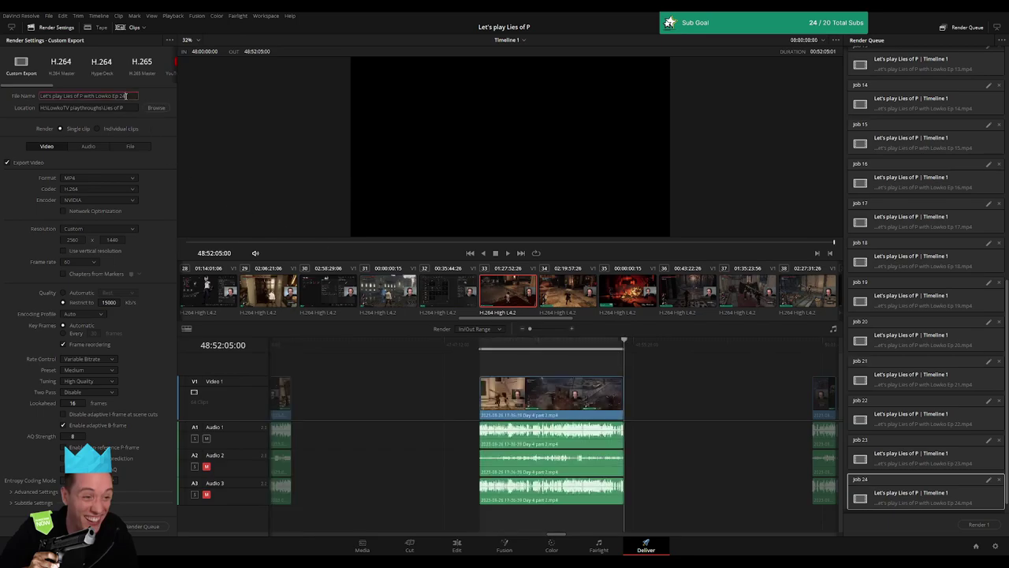
pyautogui.click(143, 526)
# Mark the 50:00:00:00–50:52:03:00 range and queue it as Job 26 with Ep 26
pyautogui.press('Down')
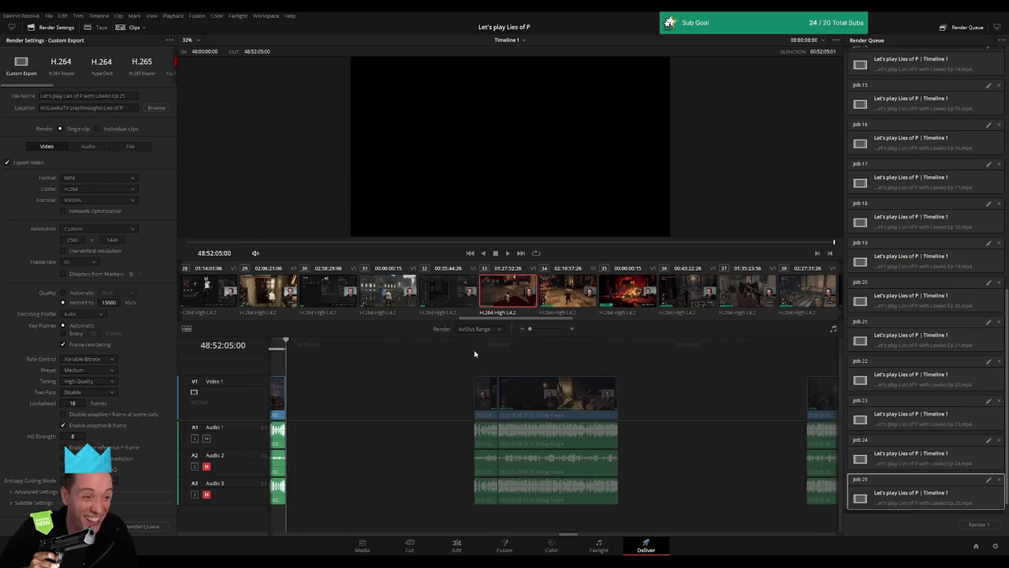
pyautogui.press('Down')
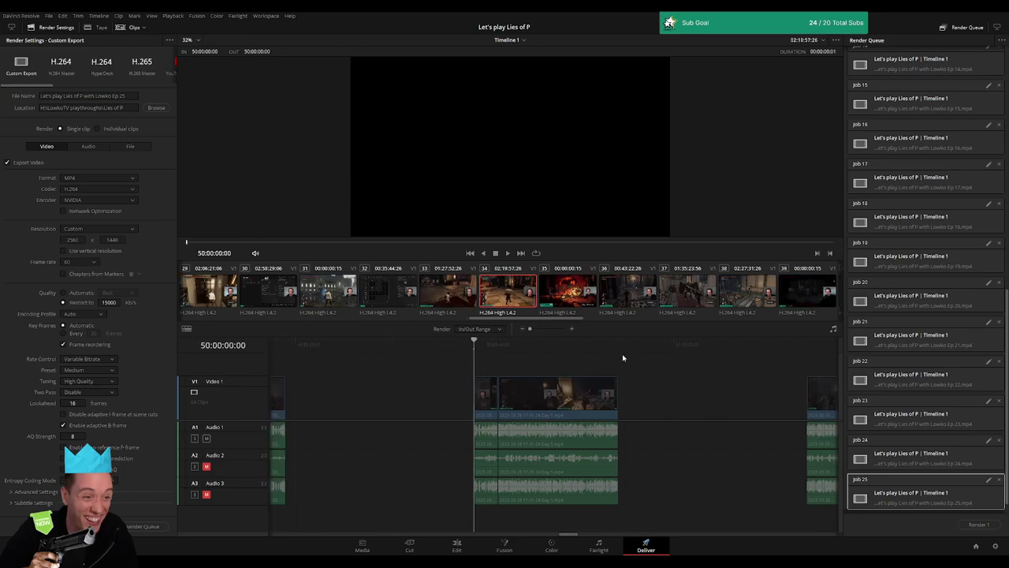
pyautogui.press('Down')
pyautogui.press('o')
pyautogui.click(136, 96)
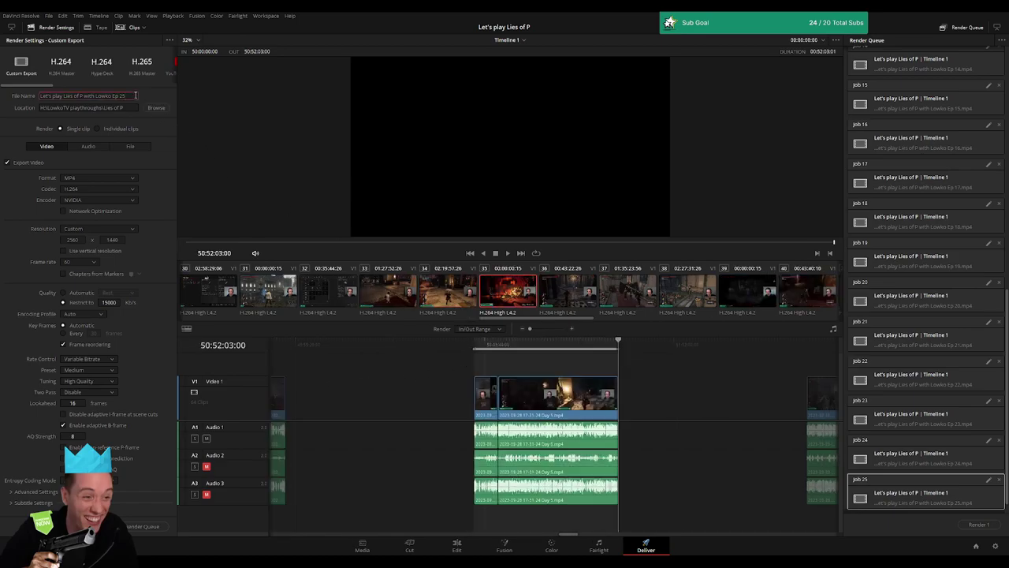
pyautogui.click(143, 526)
# Mark the next 52:00:00:00–52:52:01:30 range and begin editing the file name's episode number
pyautogui.press('Down')
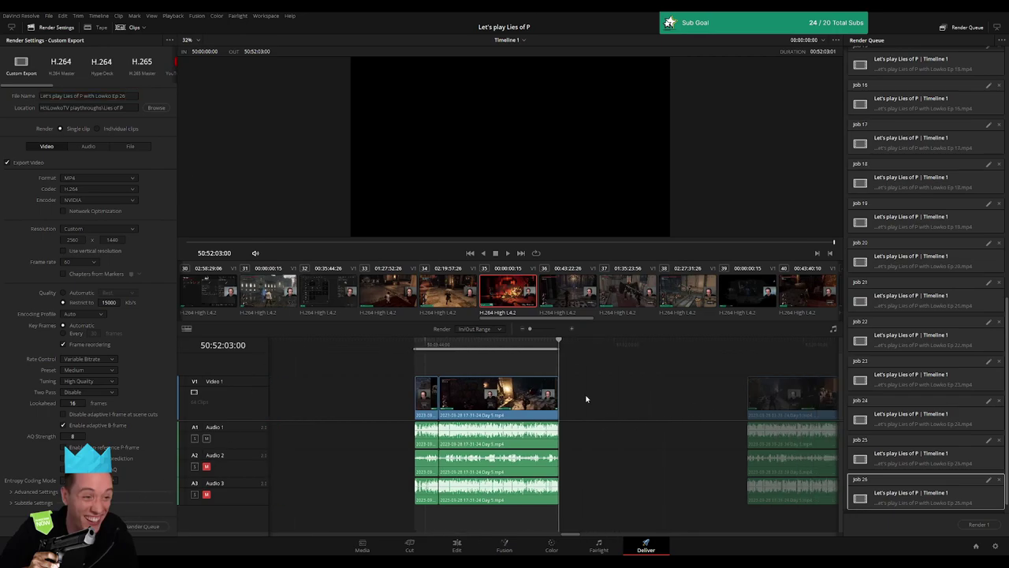
pyautogui.press('Down')
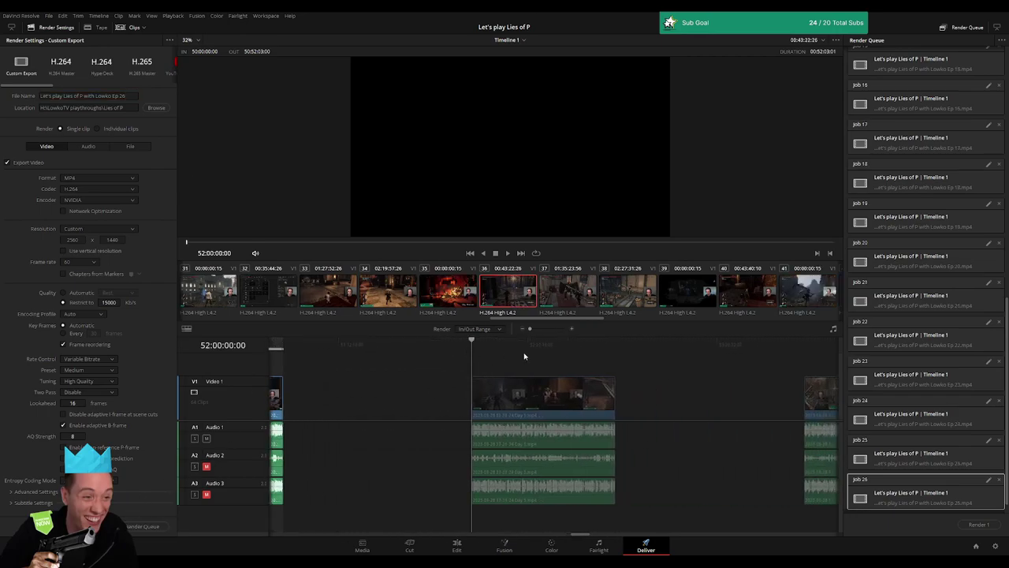
pyautogui.press('Down')
pyautogui.press('o')
pyautogui.click(127, 96)
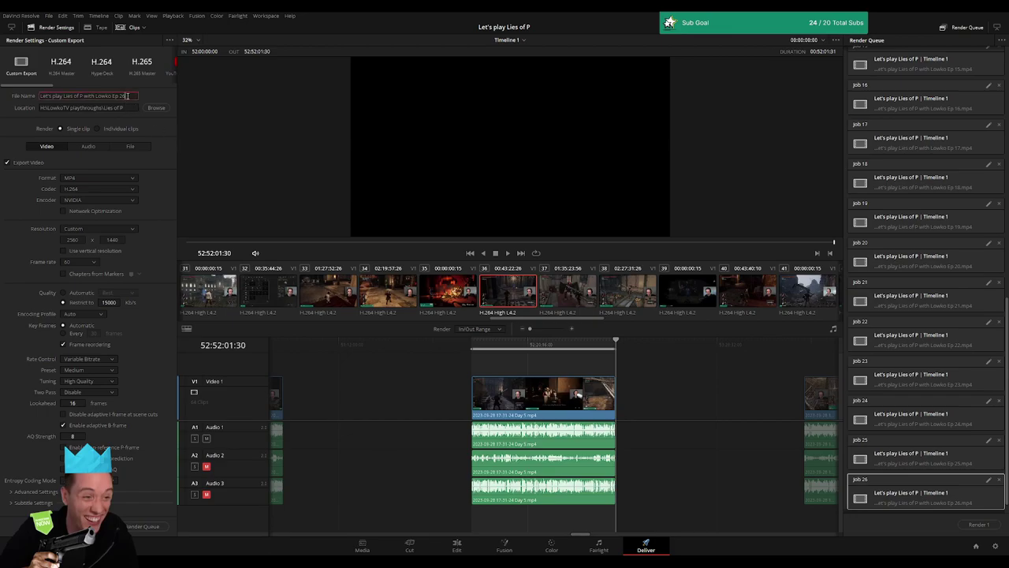
# Queue the Ep 27 render job, then mark the next clip's range and queue Ep 28
pyautogui.click(144, 526)
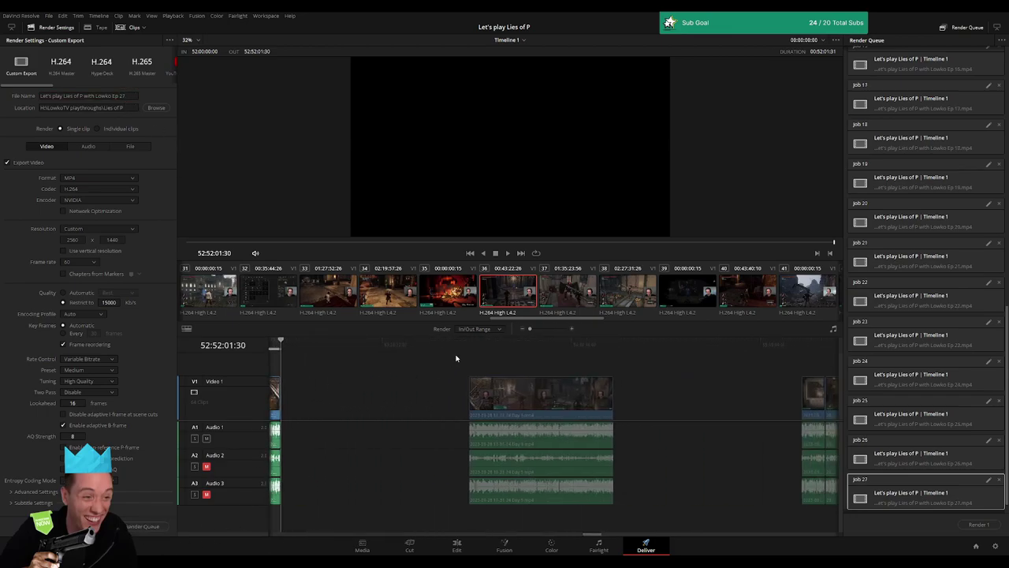
pyautogui.click(469, 343)
pyautogui.click(612, 347)
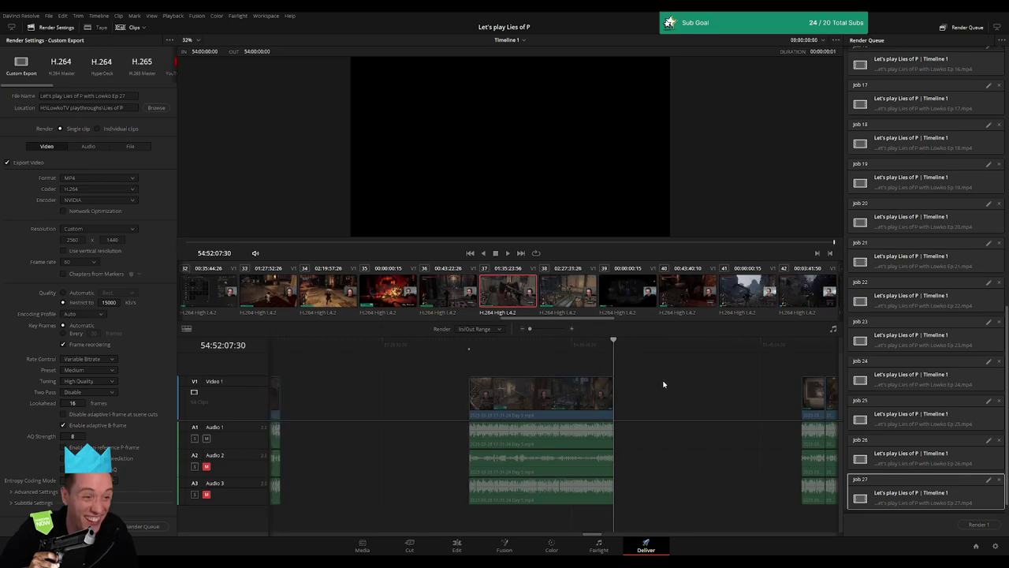
pyautogui.press('o')
pyautogui.click(135, 95)
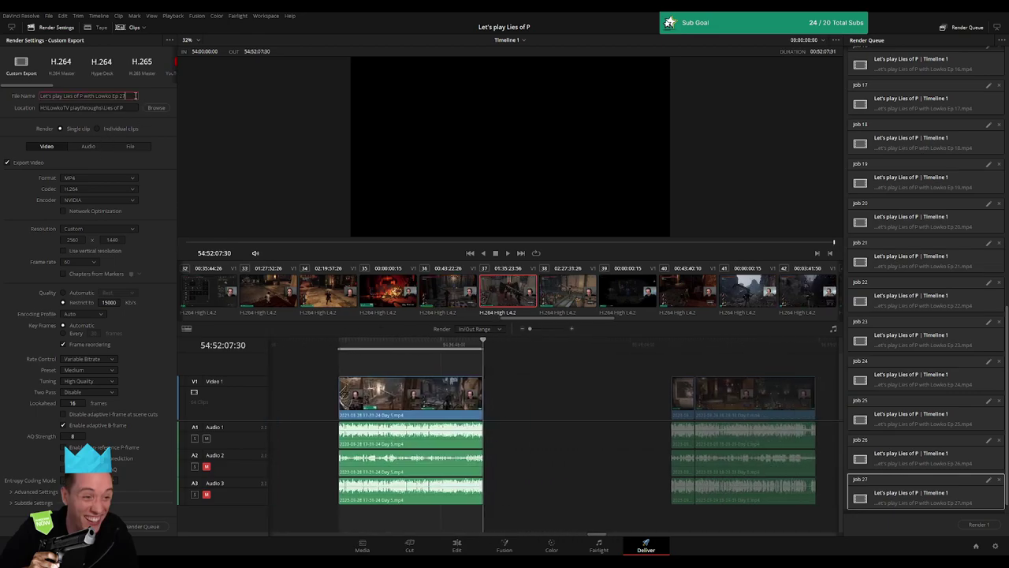
pyautogui.write('8')
pyautogui.click(146, 526)
# Mark the next clip's range, set the file name to Ep 29, and queue it
pyautogui.click(474, 343)
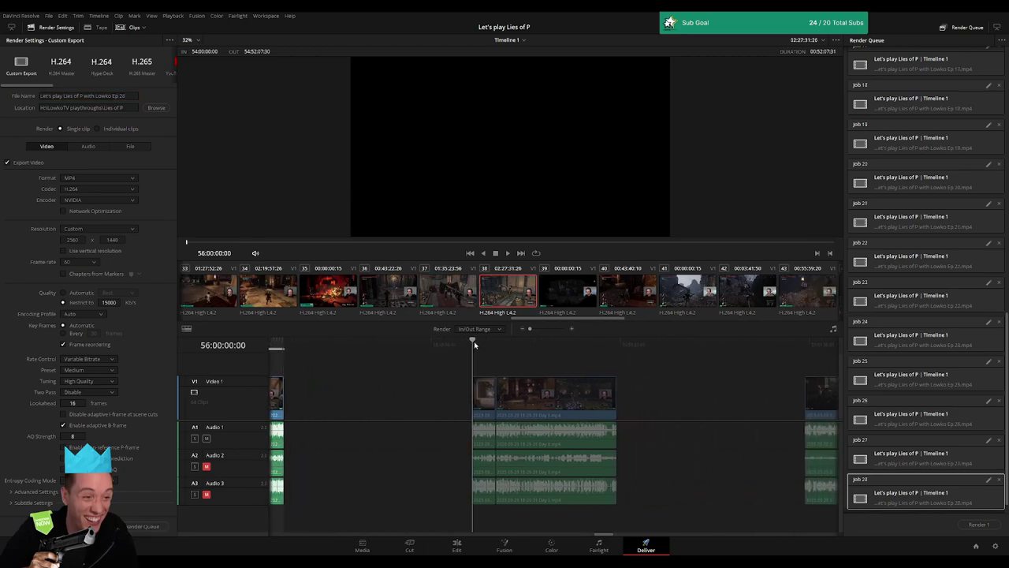
pyautogui.click(616, 344)
pyautogui.press('o')
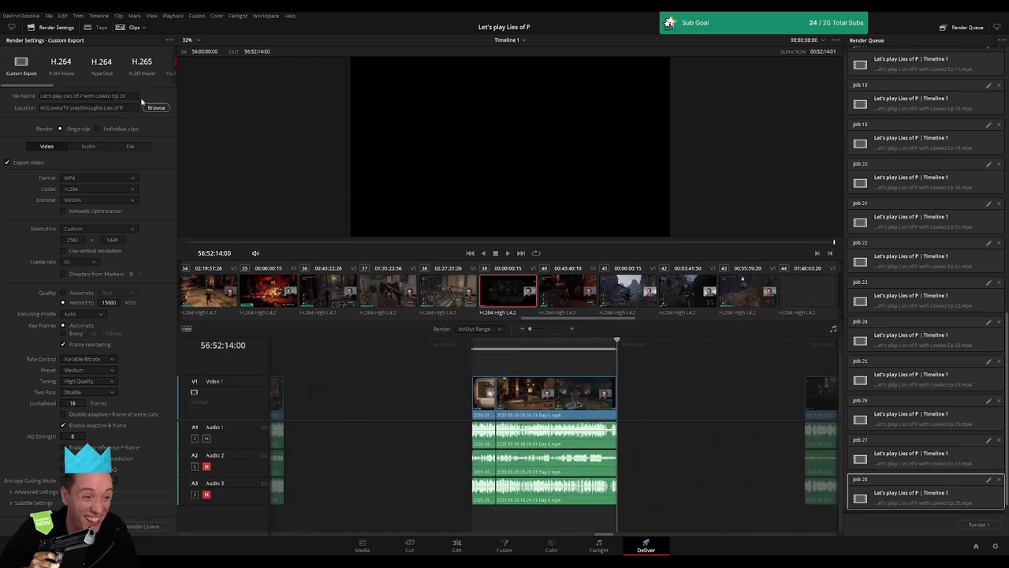
pyautogui.click(134, 96)
pyautogui.write('9')
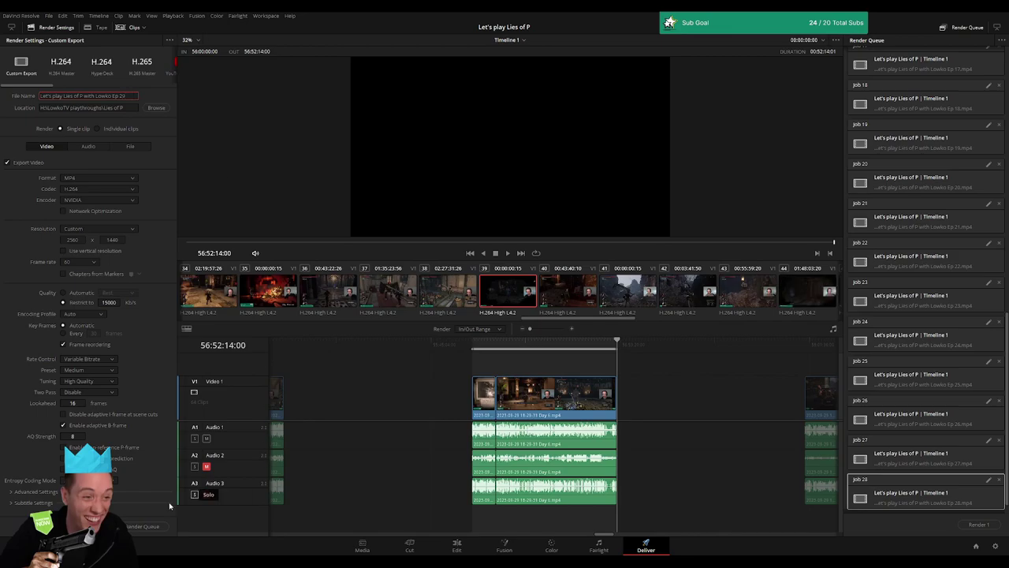
pyautogui.click(146, 526)
# Set In/Out around the next clip and queue it as Ep 30
pyautogui.hscroll(5, 698, 405)
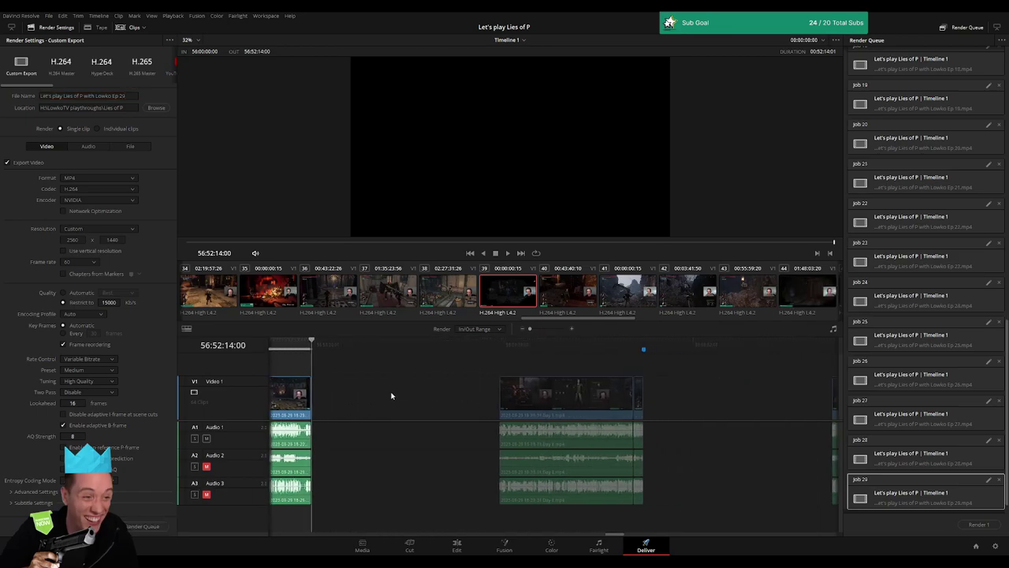
pyautogui.click(474, 347)
pyautogui.press('i')
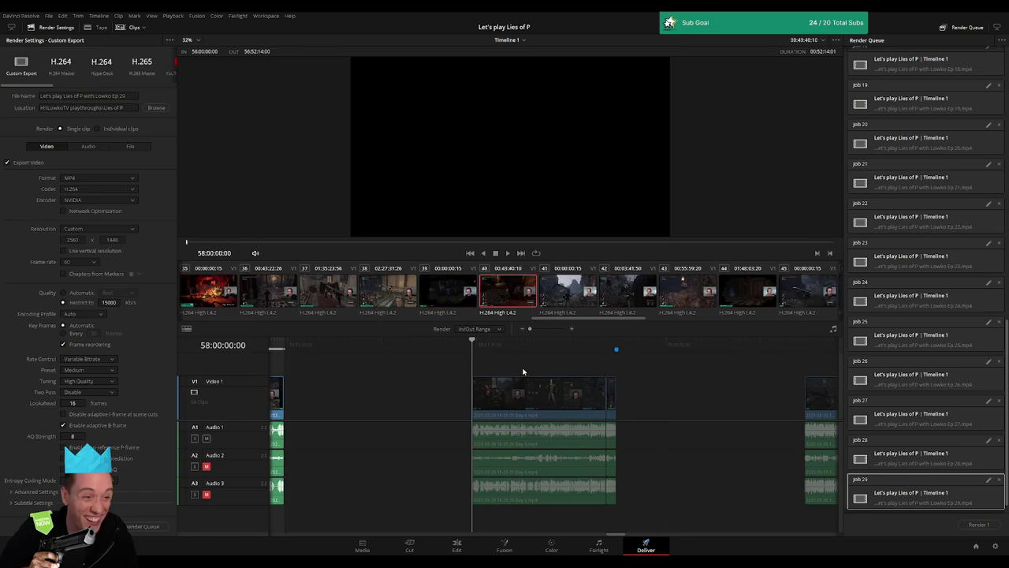
pyautogui.hscroll(2, 520, 370)
pyautogui.click(489, 345)
pyautogui.press('o')
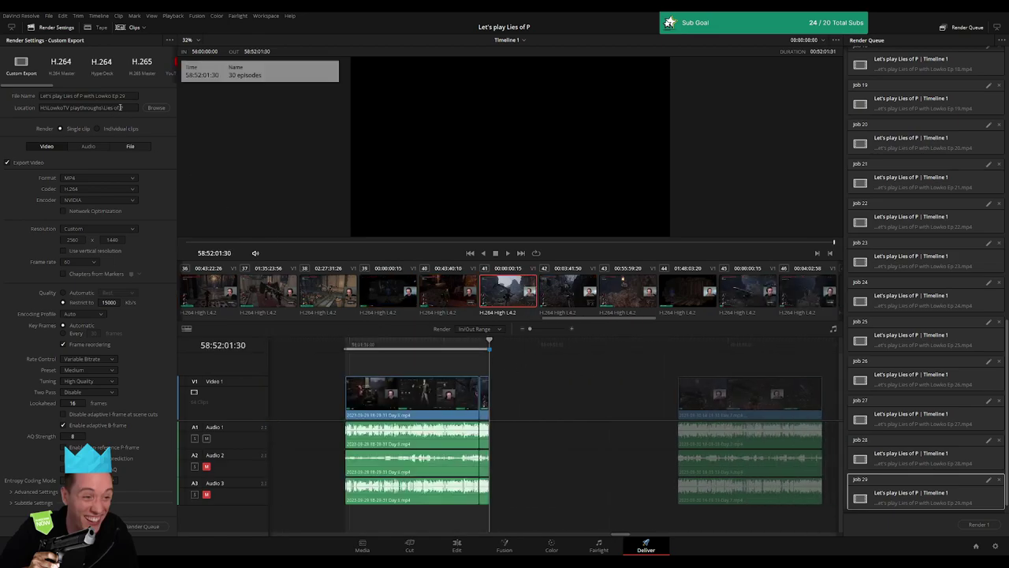
pyautogui.click(133, 96)
pyautogui.click(142, 526)
# Mark In/Out around the next clip and add it to the queue as Ep 31
pyautogui.hscroll(3, 465, 389)
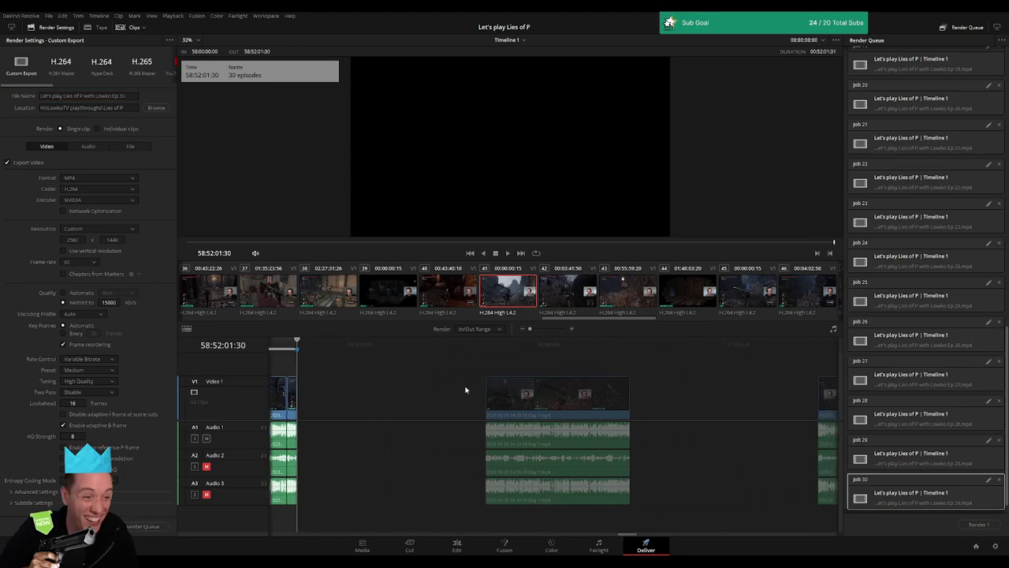
pyautogui.click(482, 344)
pyautogui.press('o')
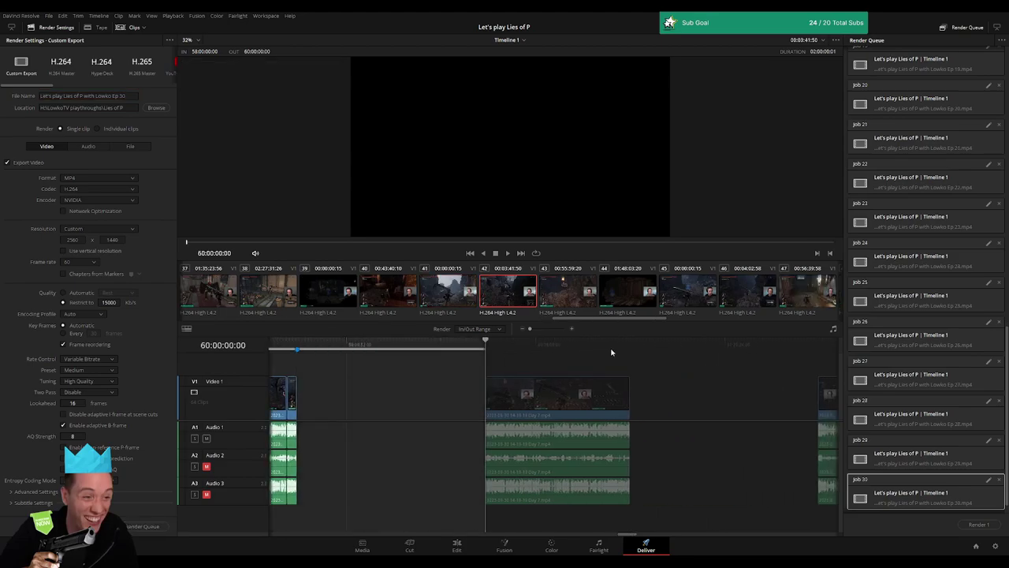
pyautogui.click(629, 352)
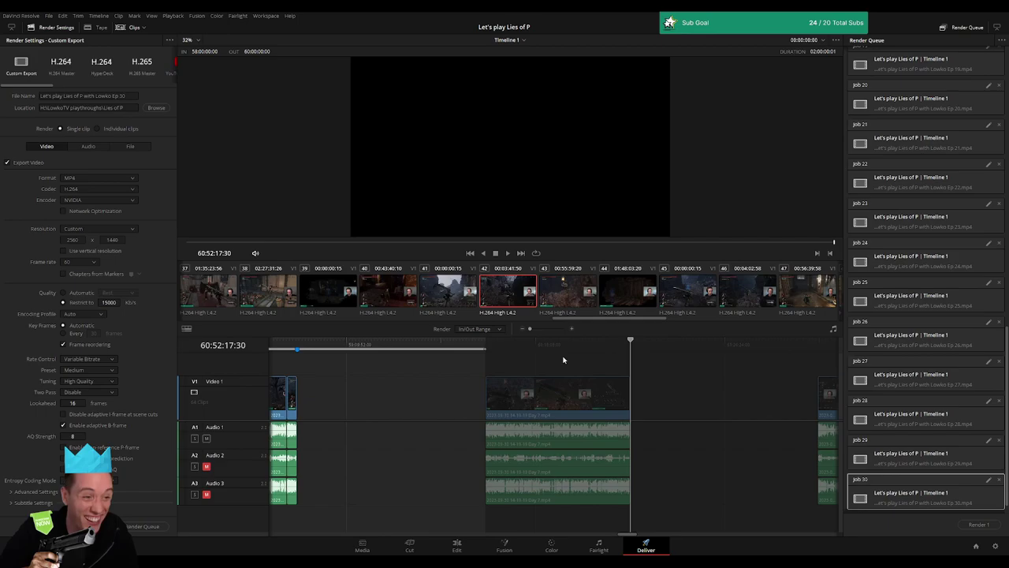
pyautogui.press('Up')
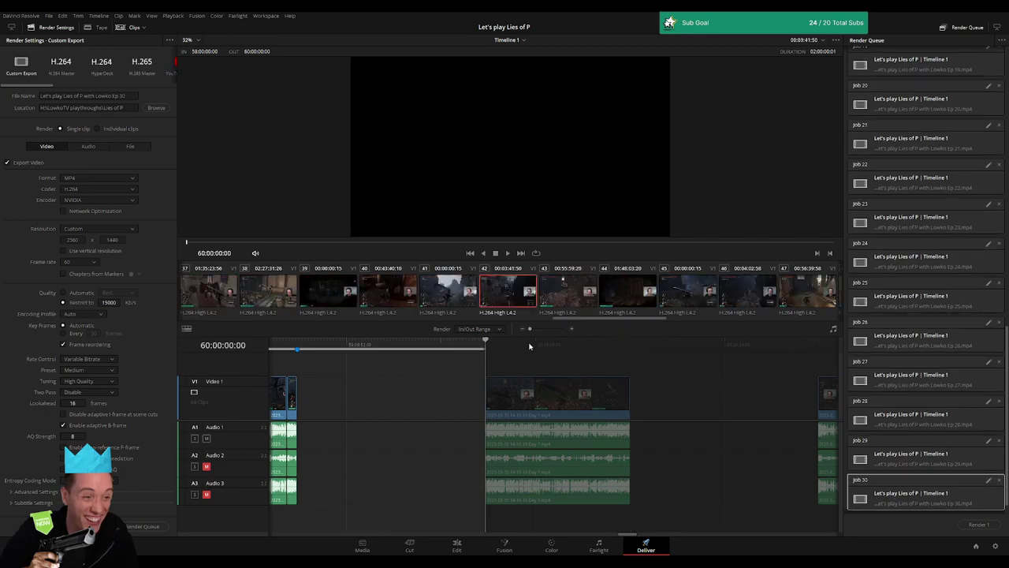
pyautogui.press('i')
pyautogui.click(628, 350)
pyautogui.press('o')
pyautogui.click(134, 95)
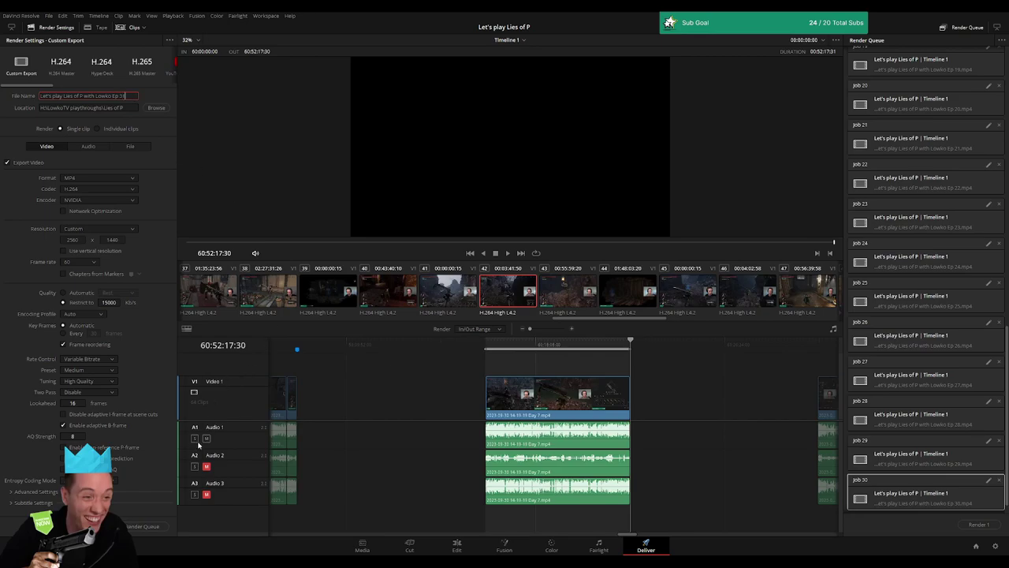
pyautogui.click(146, 526)
# Mark the next clip's In/Out range and queue it as Ep 32
pyautogui.hscroll(5, 678, 413)
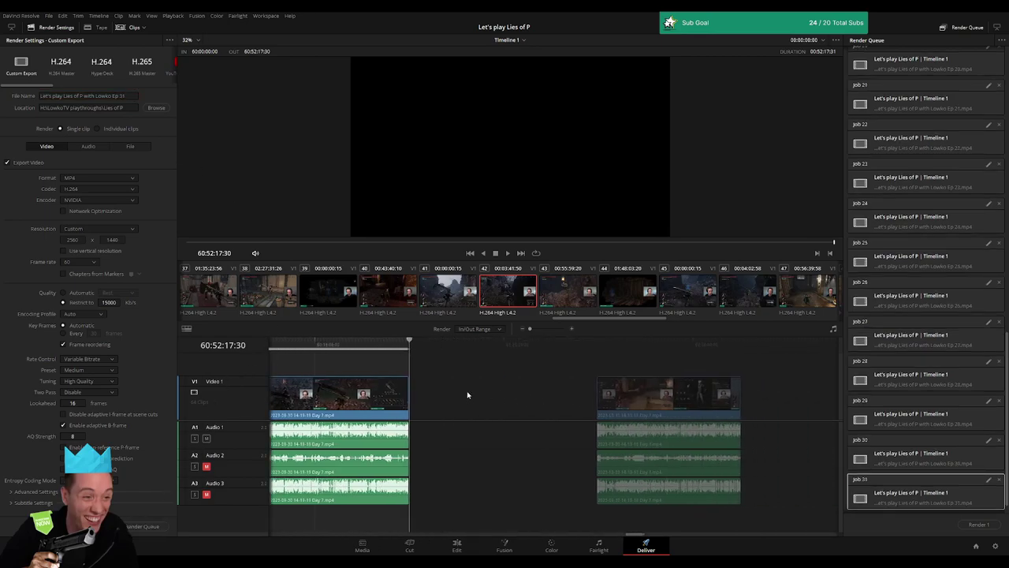
pyautogui.click(463, 345)
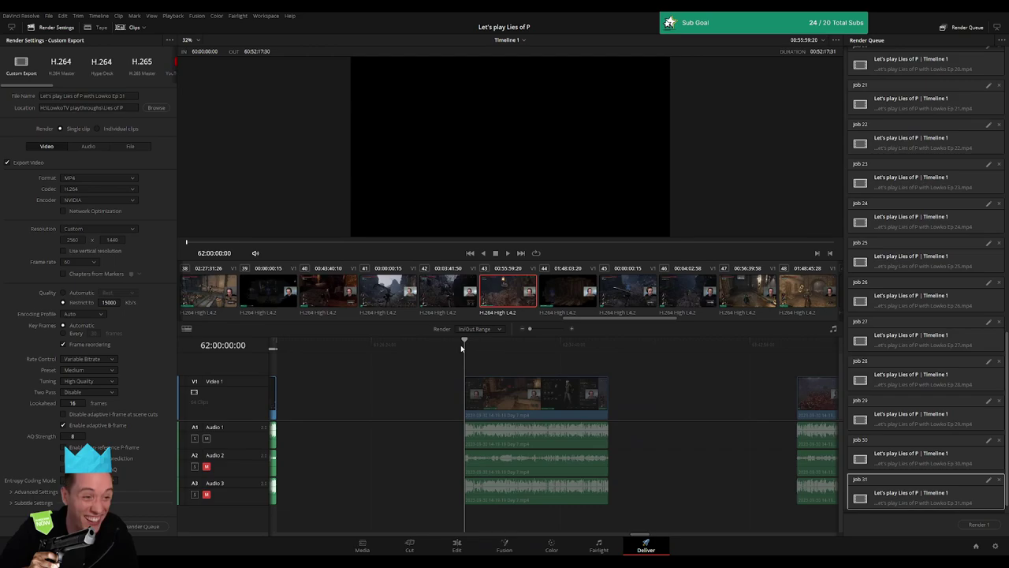
pyautogui.press('i')
pyautogui.click(609, 345)
pyautogui.press('o')
pyautogui.click(136, 96)
pyautogui.write('2')
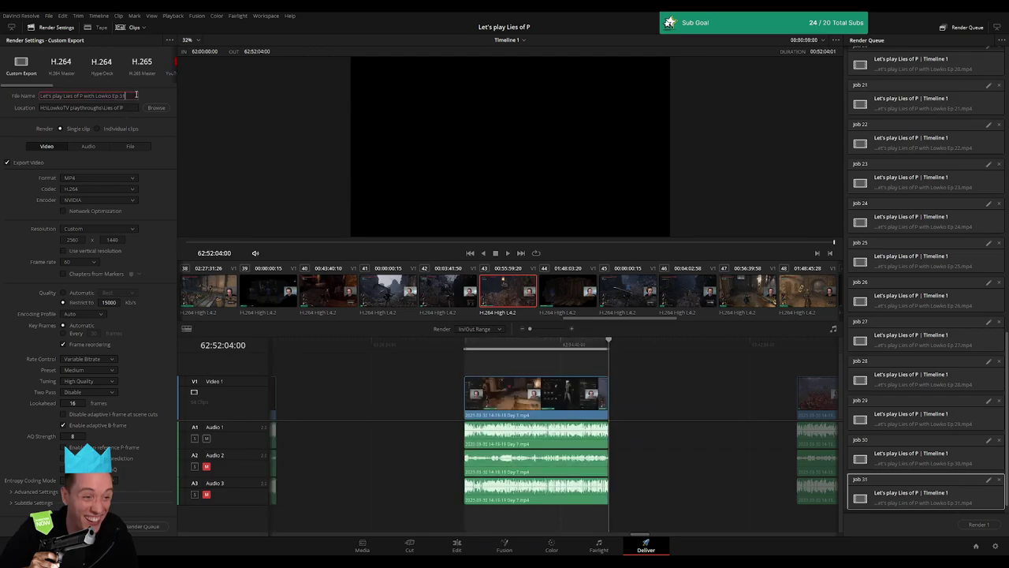
pyautogui.click(143, 526)
# Mark the next clip's In/Out range and queue it as Ep 33
pyautogui.hscroll(5, 662, 399)
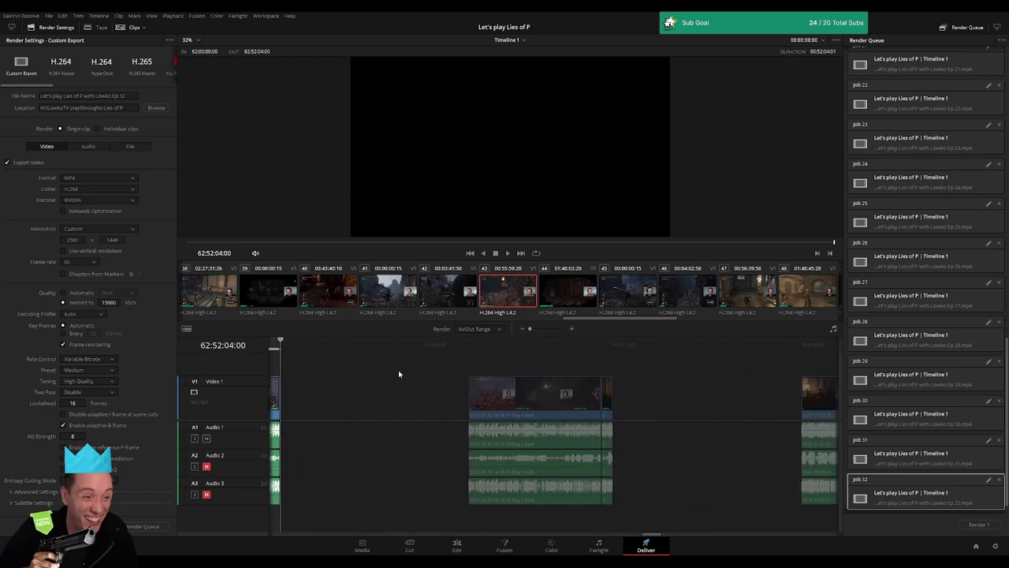
pyautogui.press('Down')
pyautogui.press('i')
pyautogui.click(613, 345)
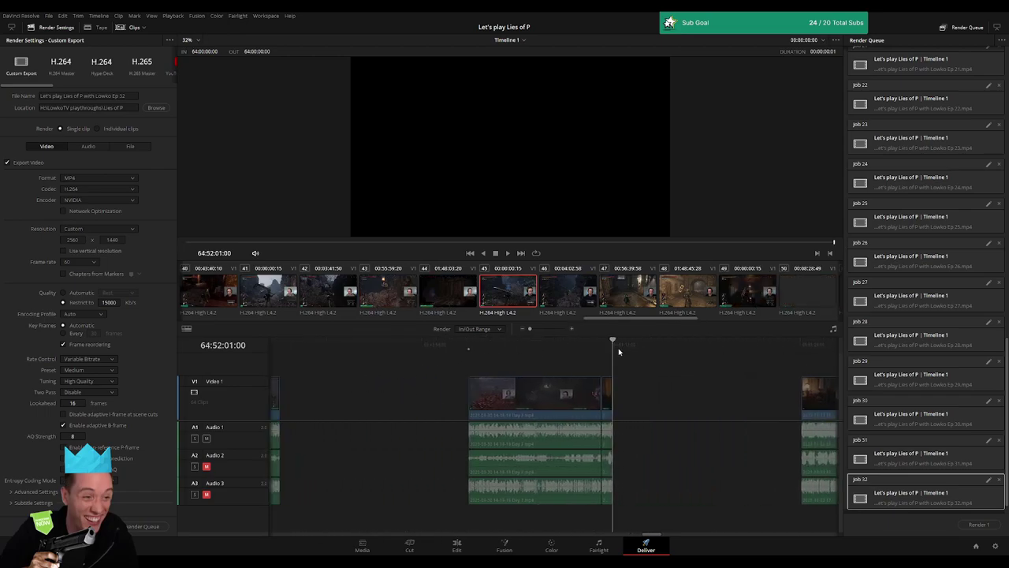
pyautogui.press('o')
pyautogui.click(134, 97)
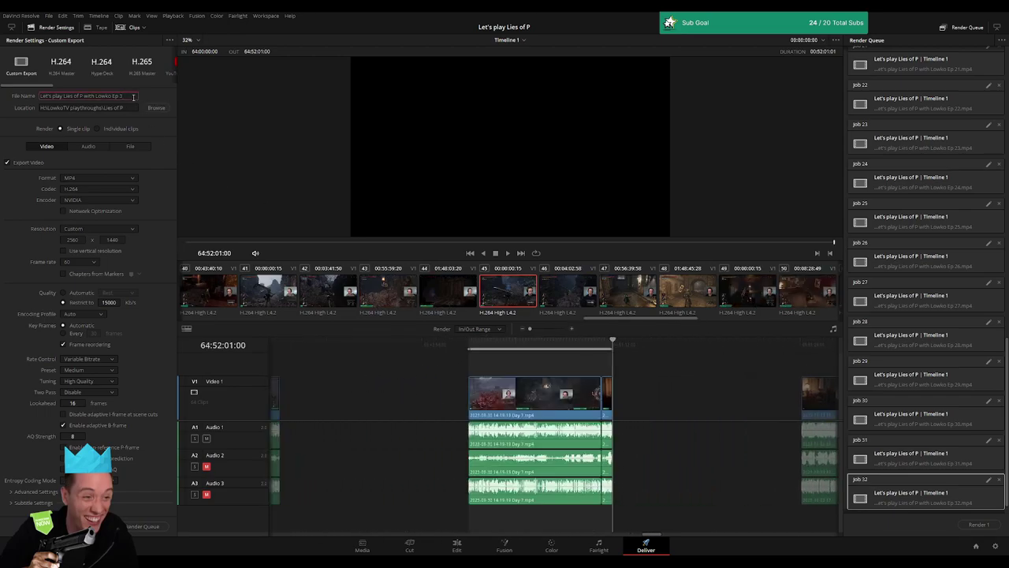
pyautogui.write('3')
pyautogui.click(146, 526)
# Mark the next clip's In/Out range and queue it as Ep 34
pyautogui.hscroll(5, 360, 374)
pyautogui.press('Down')
pyautogui.press('i')
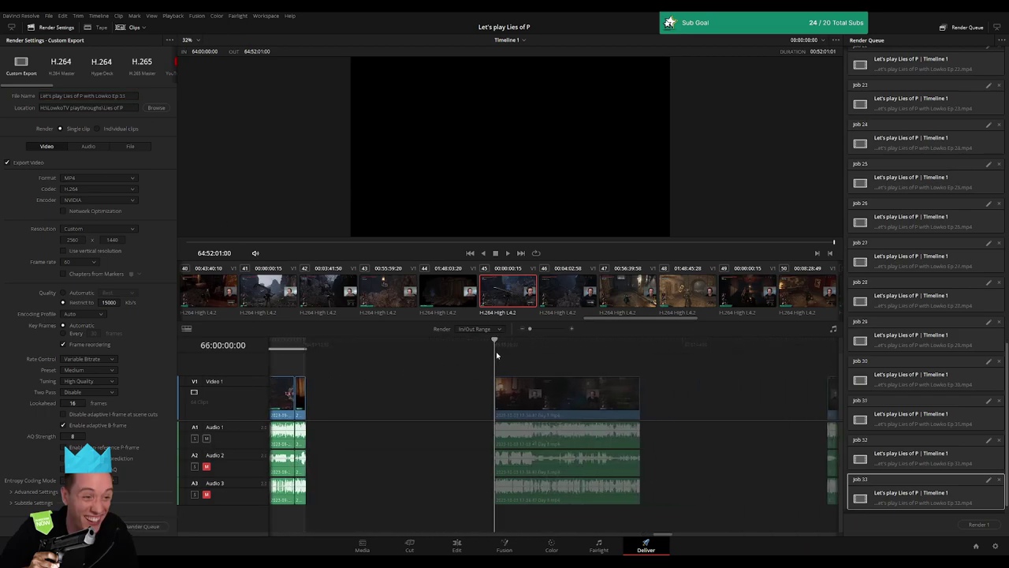
pyautogui.click(640, 345)
pyautogui.press('o')
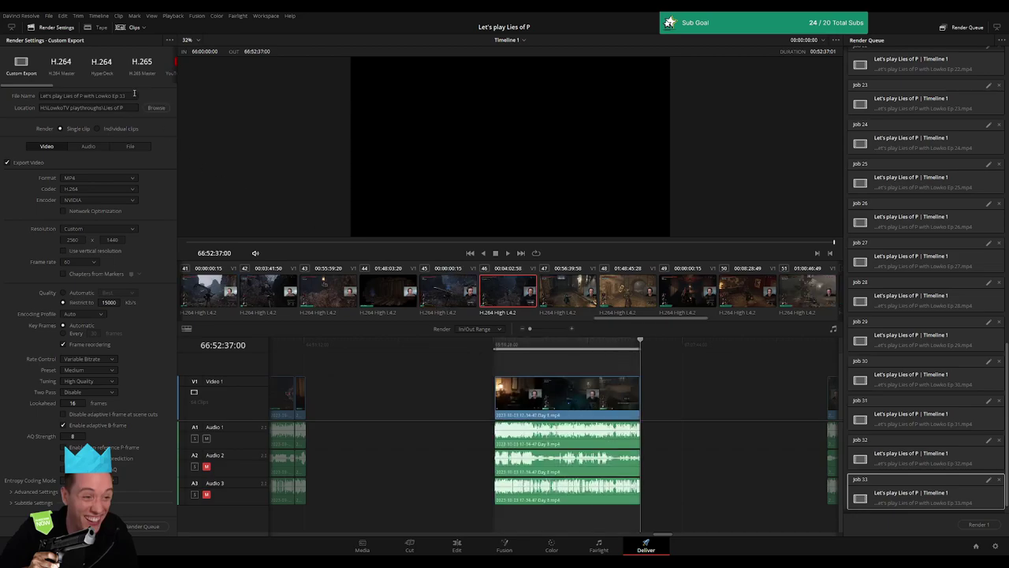
pyautogui.click(134, 94)
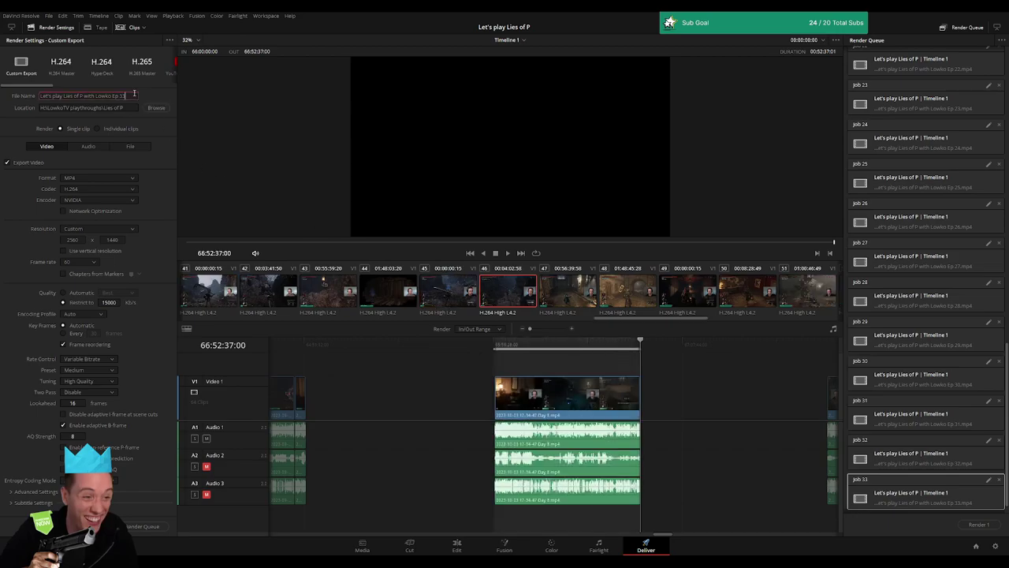
pyautogui.click(149, 526)
# Mark the next clip's range and queue it as Ep 35
pyautogui.hscroll(4, 457, 399)
pyautogui.hscroll(2, 344, 387)
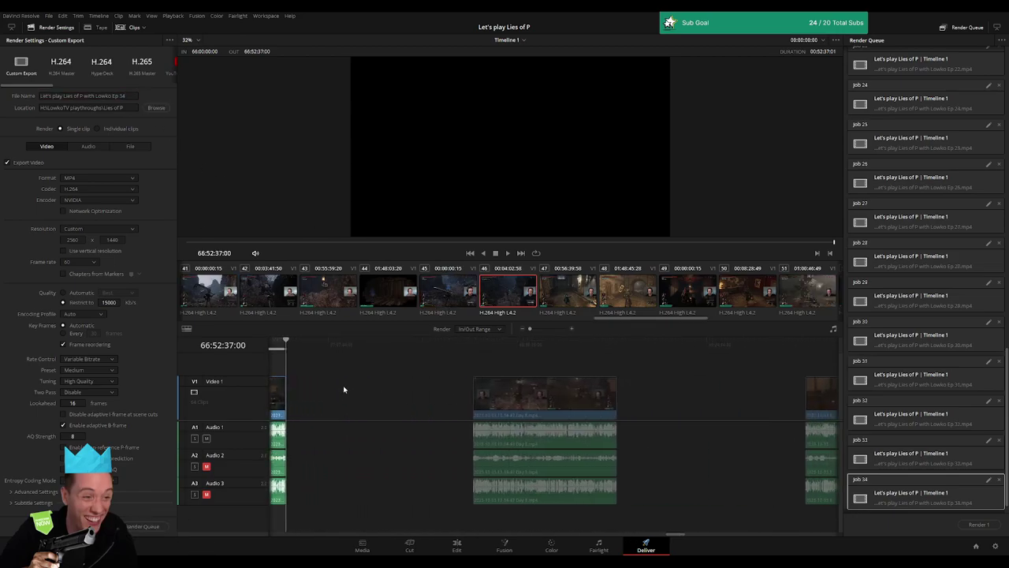
pyautogui.click(470, 355)
pyautogui.click(615, 355)
pyautogui.press('o')
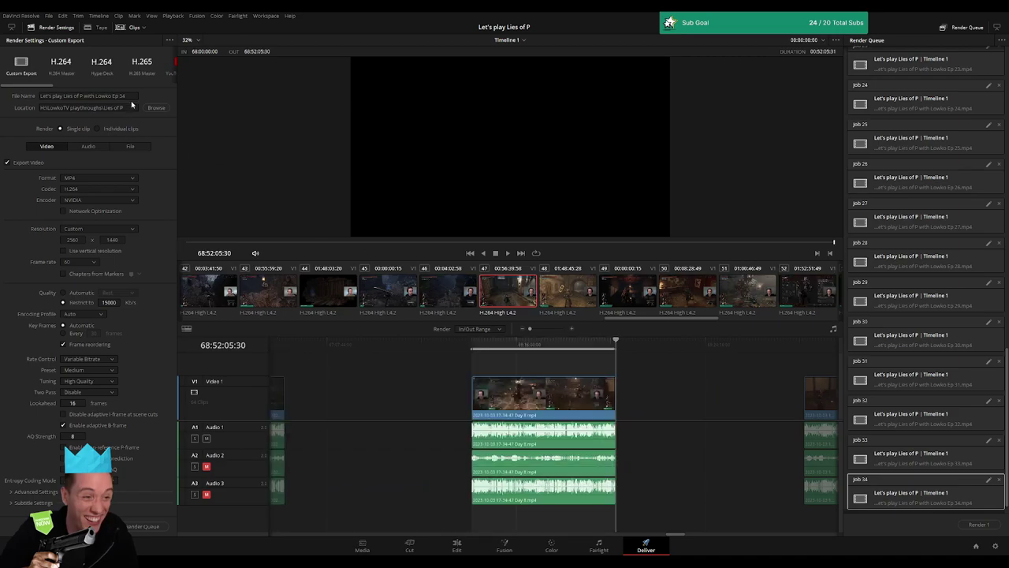
pyautogui.click(131, 96)
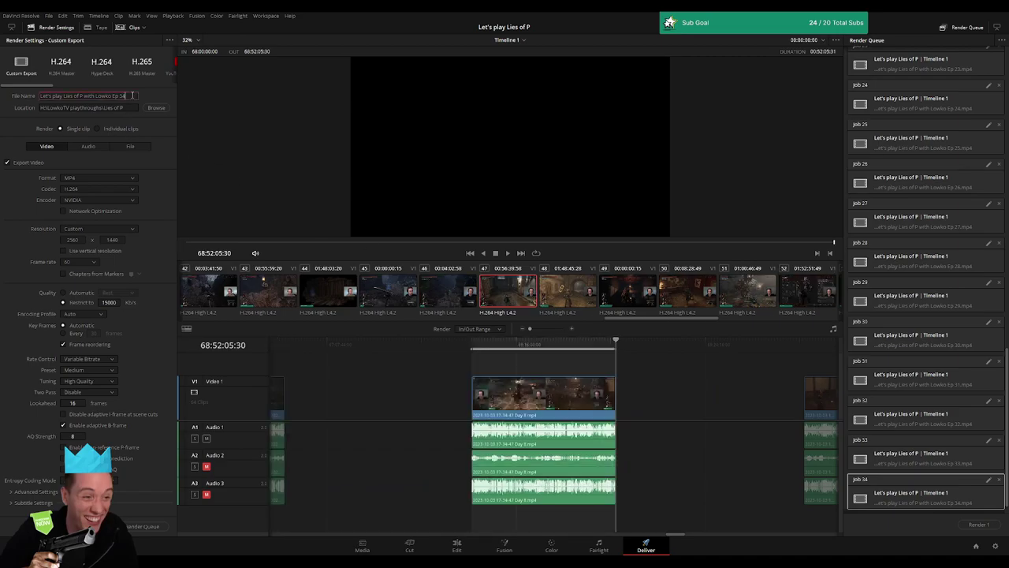
pyautogui.click(149, 526)
# Mark the next clip's range, change the file name to Ep 36, and queue it
pyautogui.hscroll(3, 362, 377)
pyautogui.hscroll(2, 362, 377)
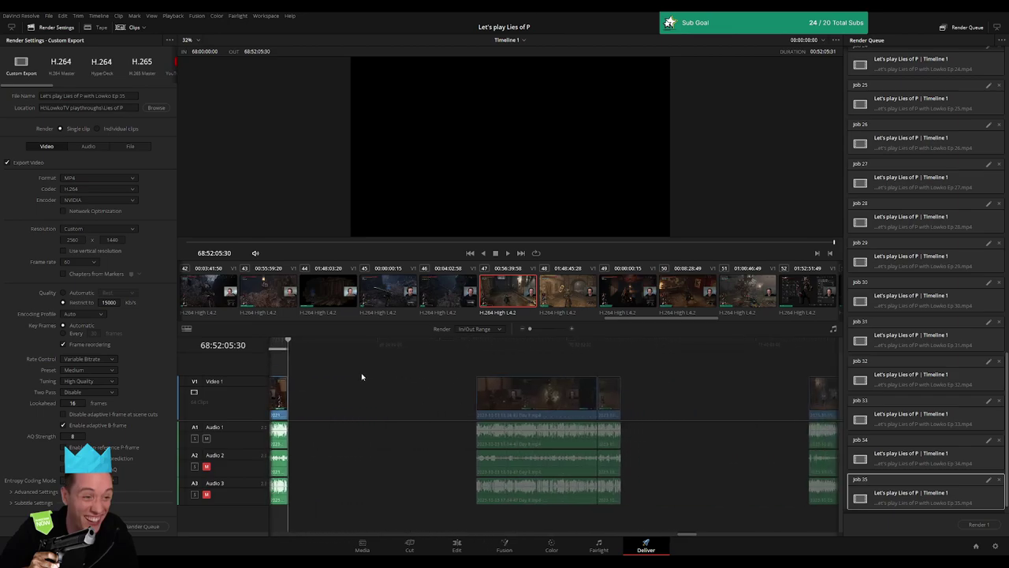
pyautogui.click(468, 355)
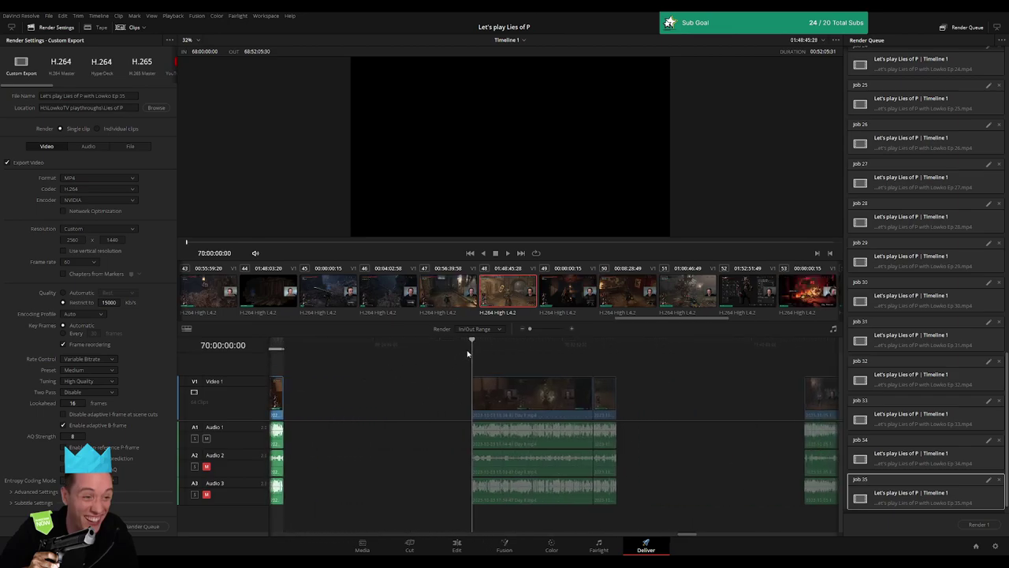
pyautogui.click(617, 348)
pyautogui.press('o')
pyautogui.click(131, 95)
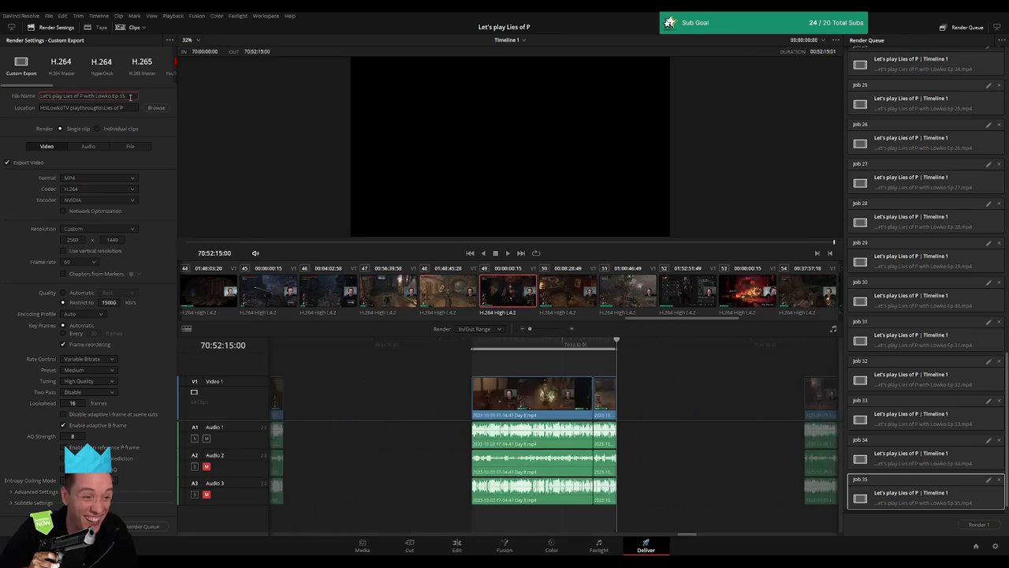
pyautogui.press('BackSpace')
pyautogui.write('6')
pyautogui.click(149, 526)
# Mark the next clip's In/Out range and queue it as Ep 37
pyautogui.hscroll(5, 399, 383)
pyautogui.click(486, 354)
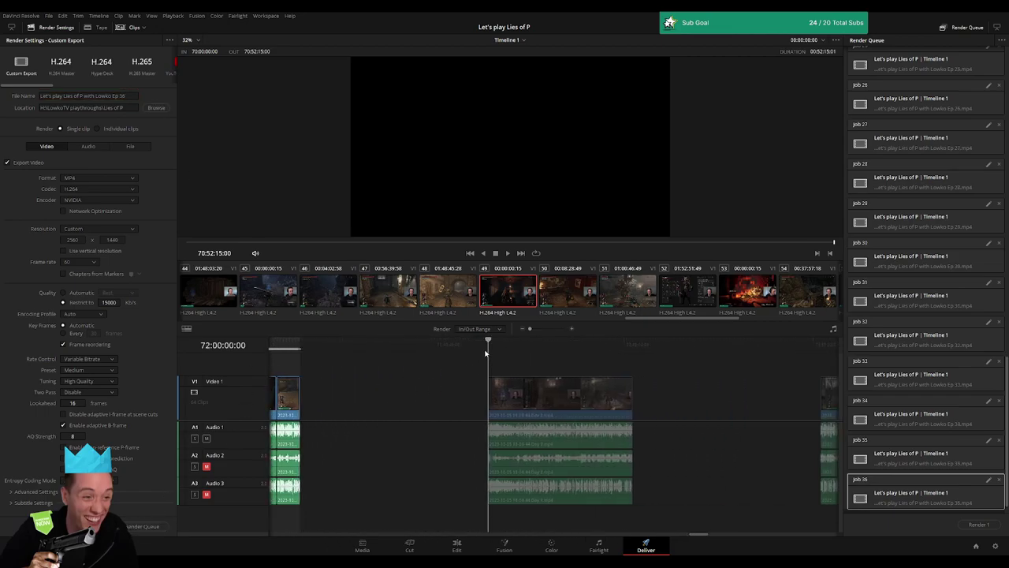
pyautogui.press('i')
pyautogui.click(633, 340)
pyautogui.press('o')
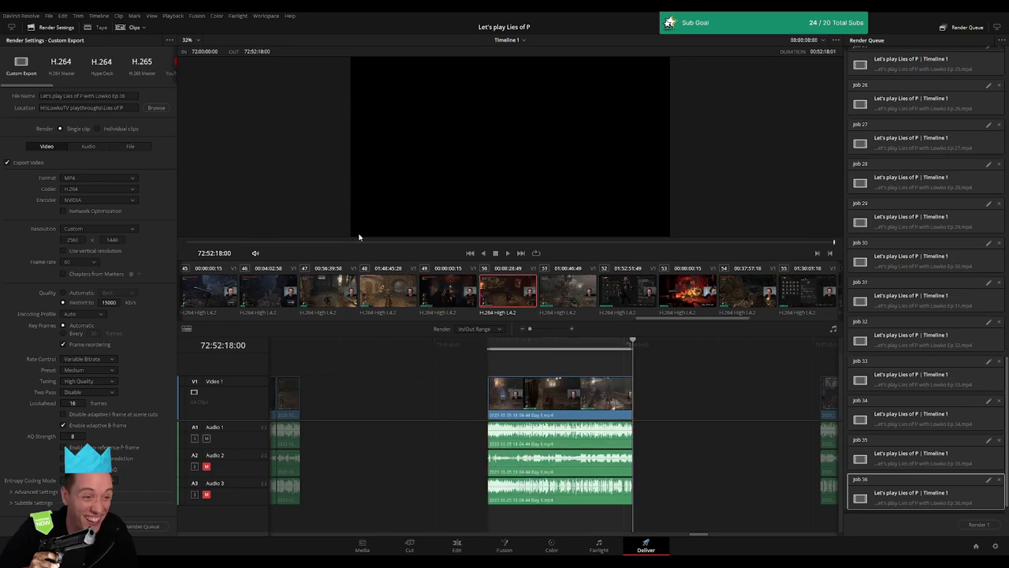
pyautogui.click(138, 95)
pyautogui.click(142, 526)
# Mark In/Out around the next clip and queue it as episode 38
pyautogui.moveTo(647, 403); pyautogui.dragTo(315, 381)
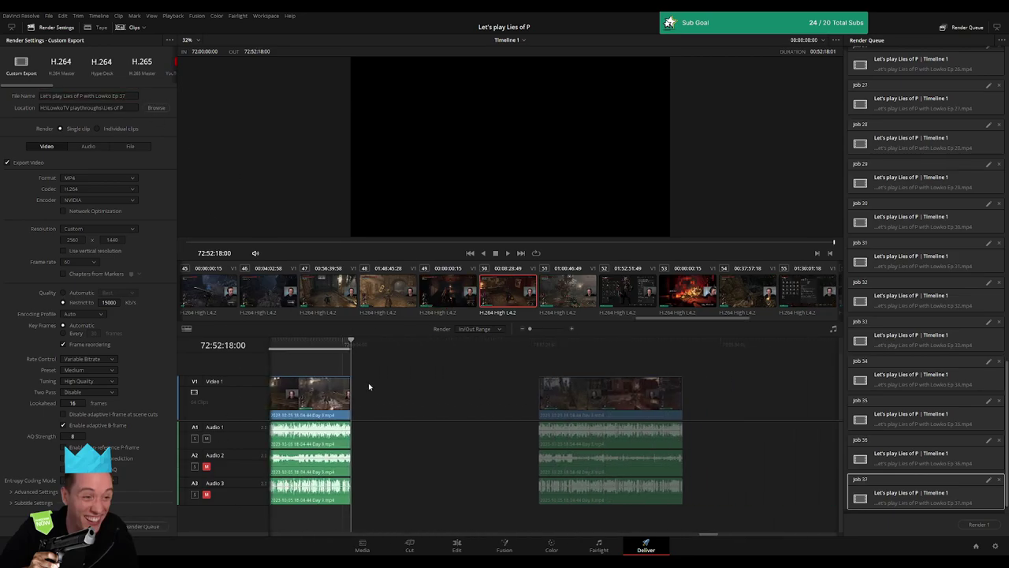
pyautogui.click(473, 341)
pyautogui.press('i')
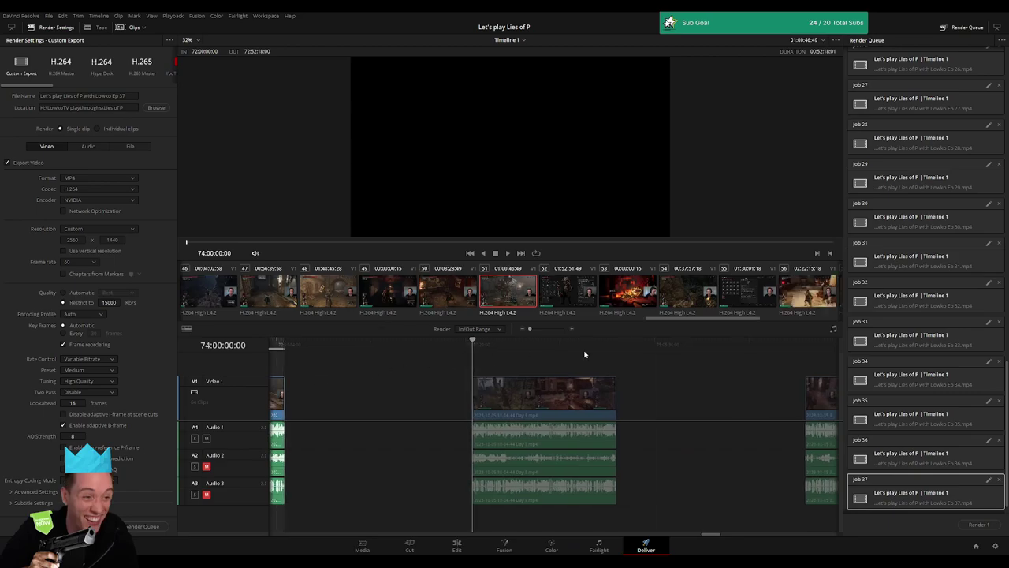
pyautogui.click(622, 352)
pyautogui.press('o')
pyautogui.click(130, 96)
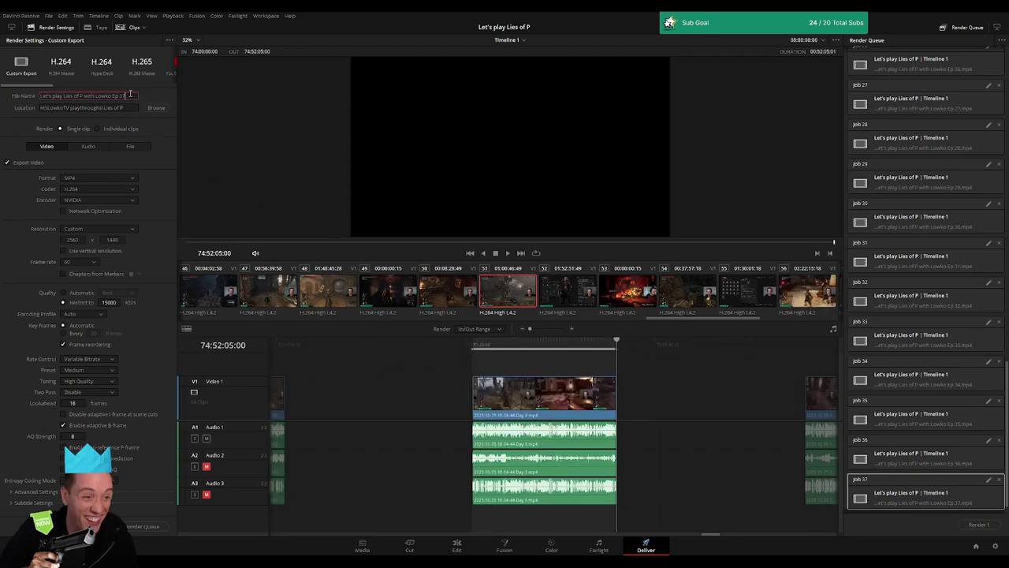
pyautogui.write('8')
pyautogui.click(143, 526)
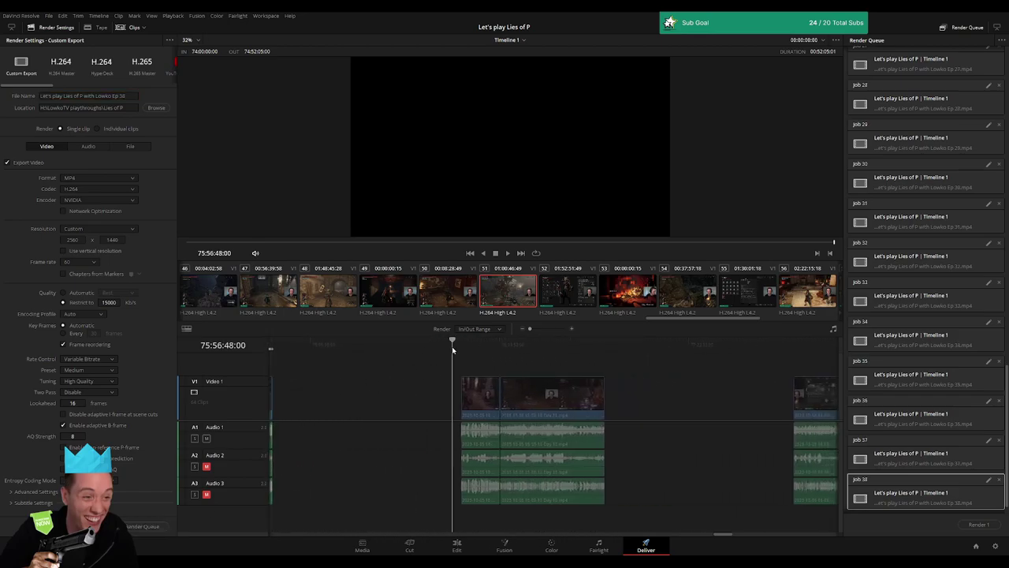
# Mark In/Out around the next clip and queue it as episode 39
pyautogui.moveTo(452, 341); pyautogui.dragTo(464, 347)
pyautogui.press('i')
pyautogui.click(604, 339)
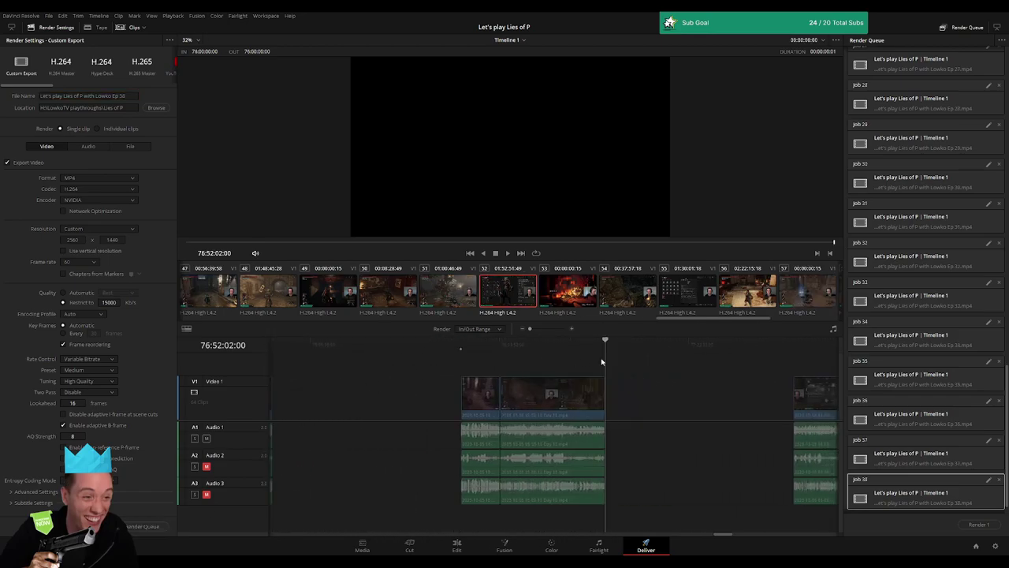
pyautogui.press('o')
pyautogui.click(127, 95)
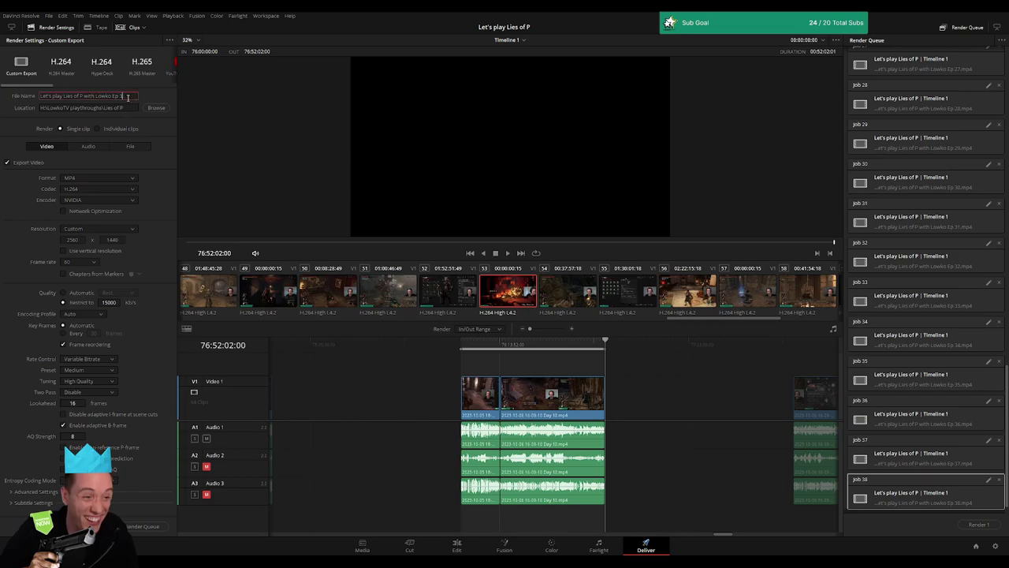
pyautogui.write('9')
pyautogui.click(154, 527)
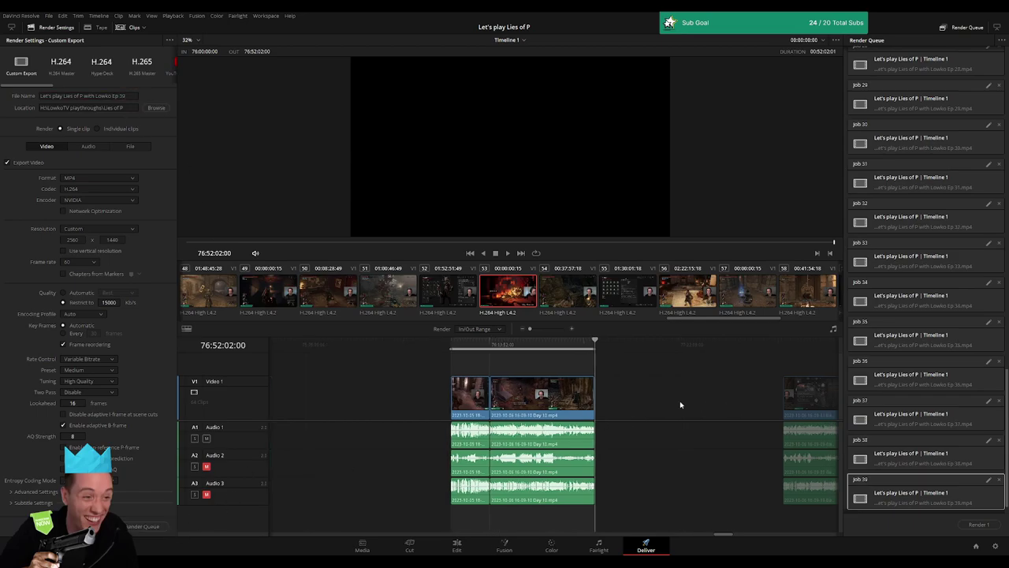
# Mark In/Out around the next clip and queue it as episode 40
pyautogui.click(466, 355)
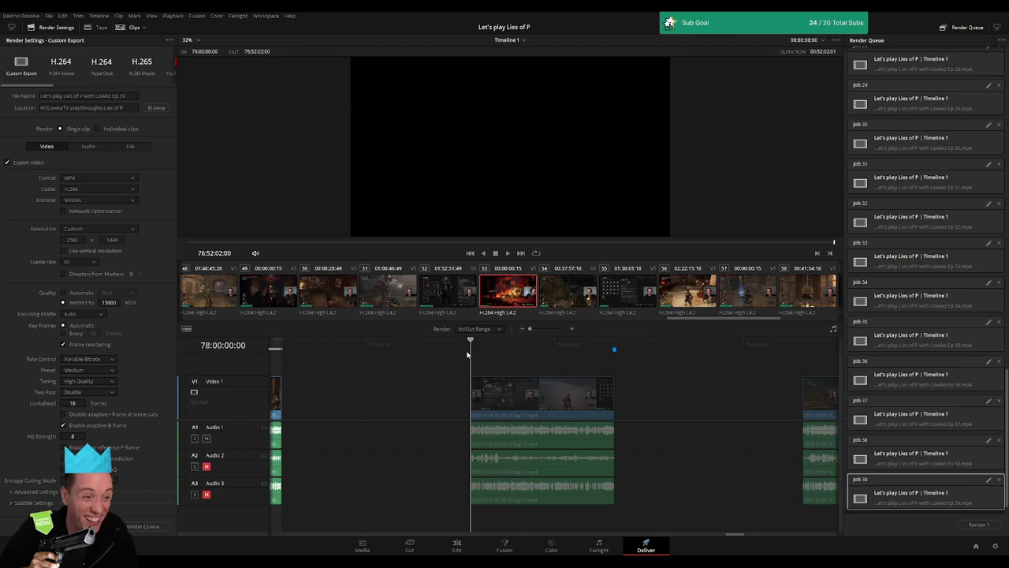
pyautogui.press('i')
pyautogui.moveTo(633, 347); pyautogui.dragTo(614, 347)
pyautogui.press('o')
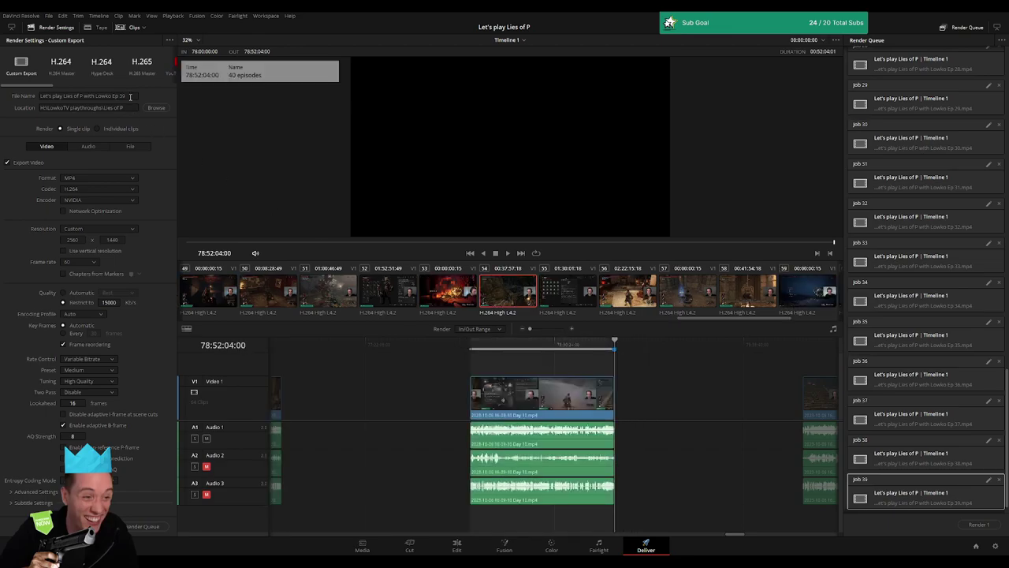
pyautogui.click(131, 95)
pyautogui.write('40')
pyautogui.click(159, 526)
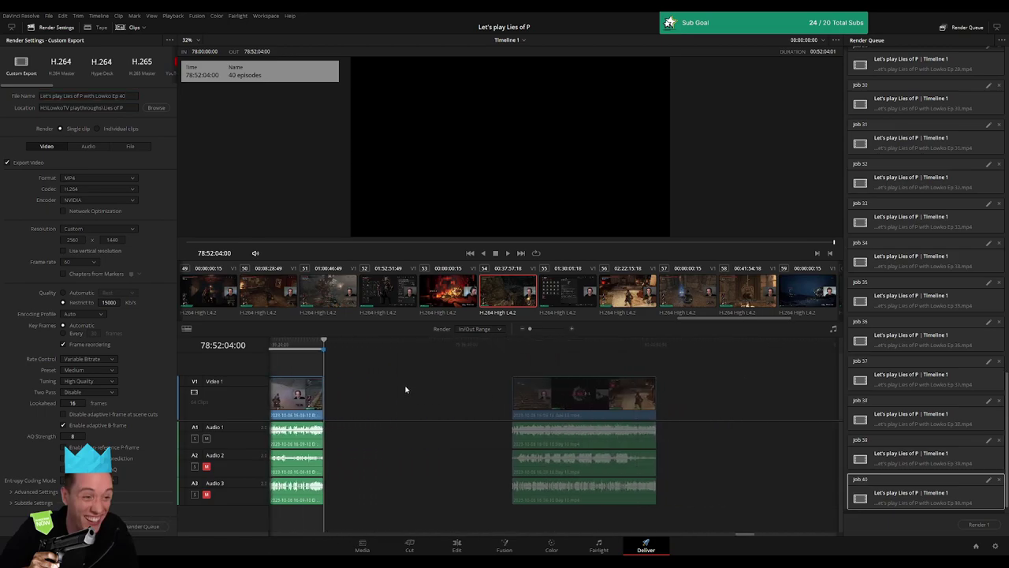
# Mark In/Out around the next clip and queue it as episode 41
pyautogui.click(470, 352)
pyautogui.press('i')
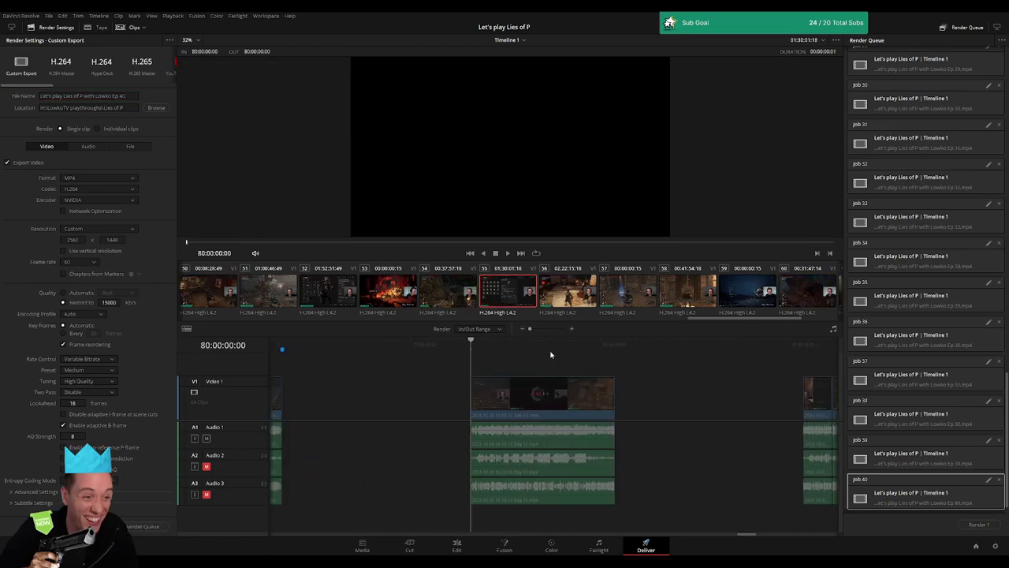
pyautogui.click(615, 347)
pyautogui.press('o')
pyautogui.click(132, 96)
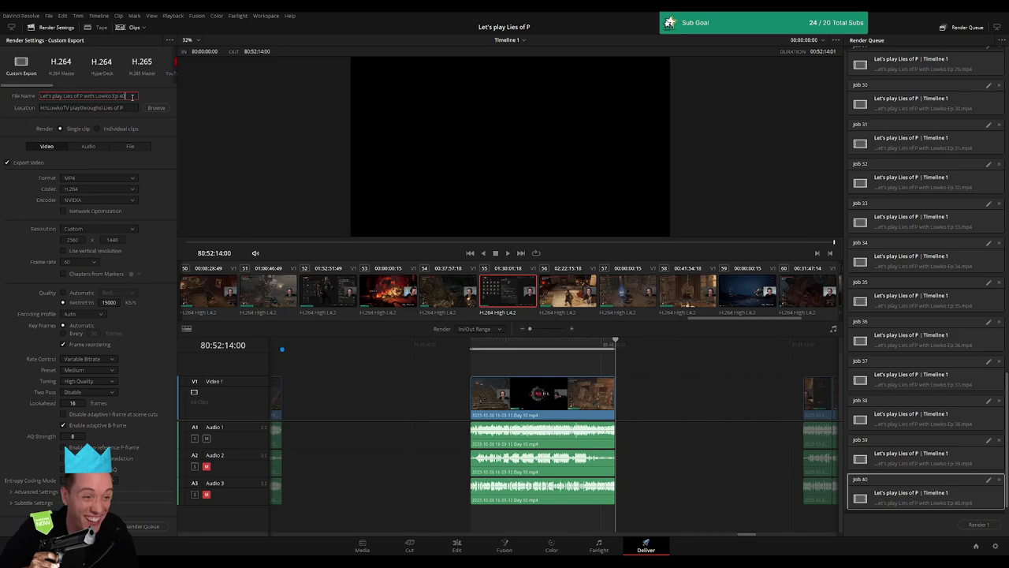
pyautogui.write('1')
pyautogui.click(154, 526)
# Mark In/Out around the next clip and queue it as episode 42
pyautogui.click(470, 352)
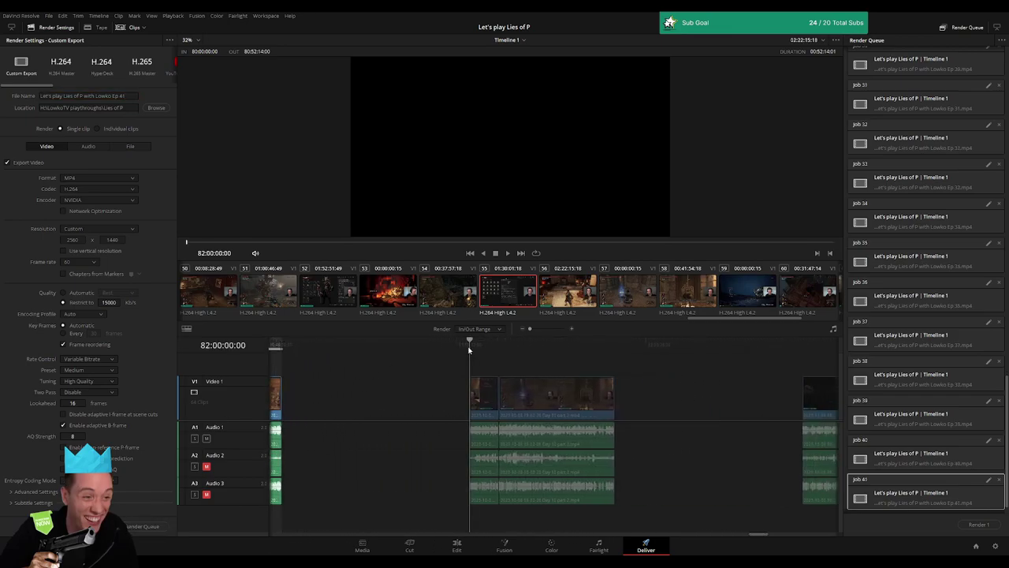
pyautogui.press('i')
pyautogui.click(615, 352)
pyautogui.press('o')
pyautogui.click(134, 96)
pyautogui.write('2')
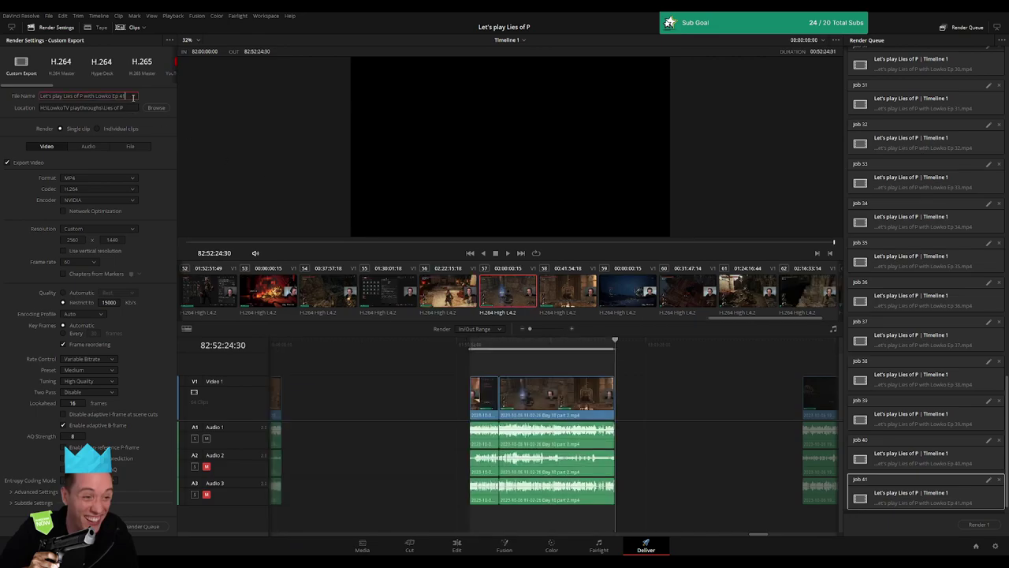
pyautogui.click(141, 526)
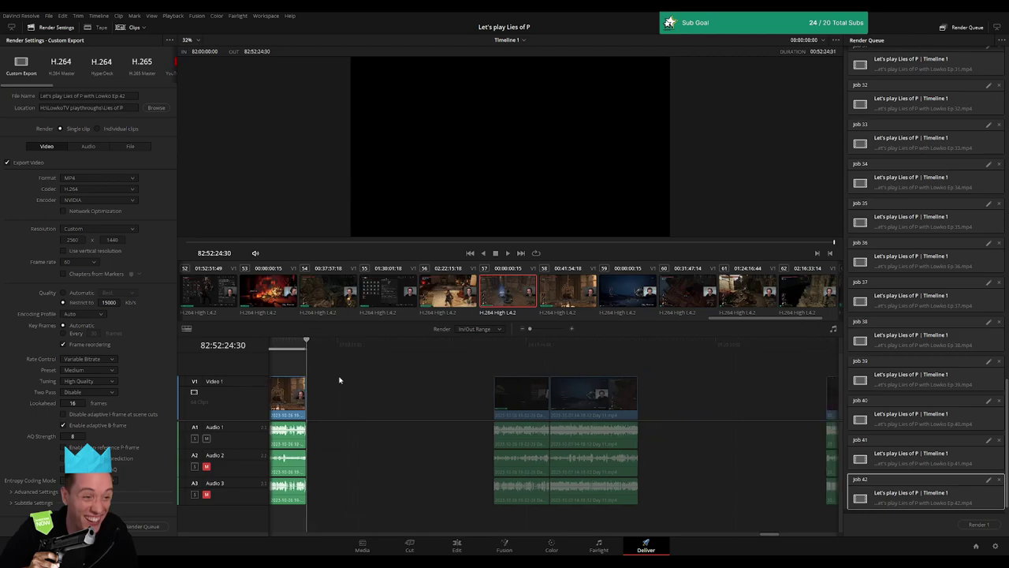
# Mark the next clip's range and queue it as episode 43
pyautogui.click(470, 340)
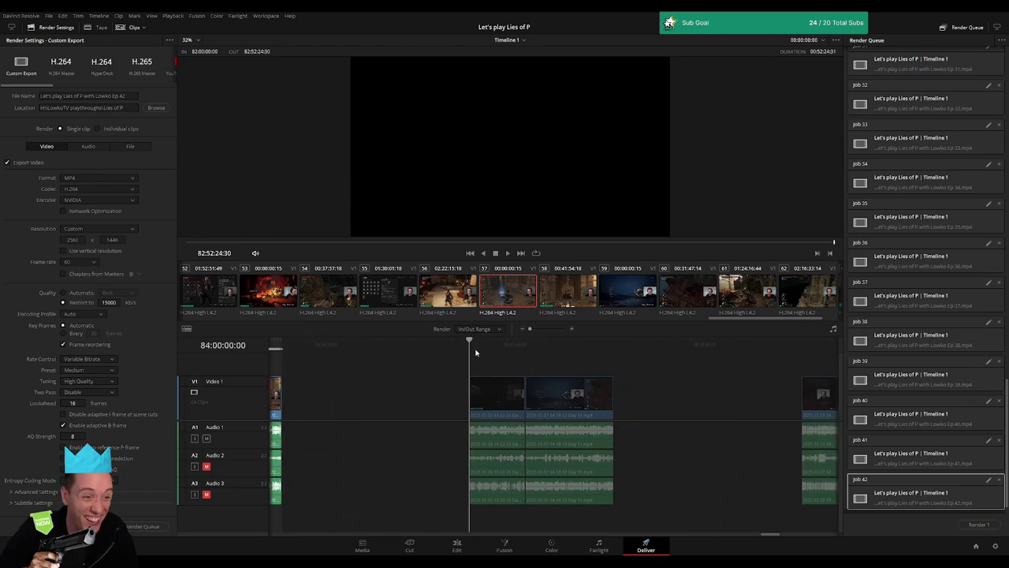
pyautogui.click(615, 346)
pyautogui.press('o')
pyautogui.click(131, 96)
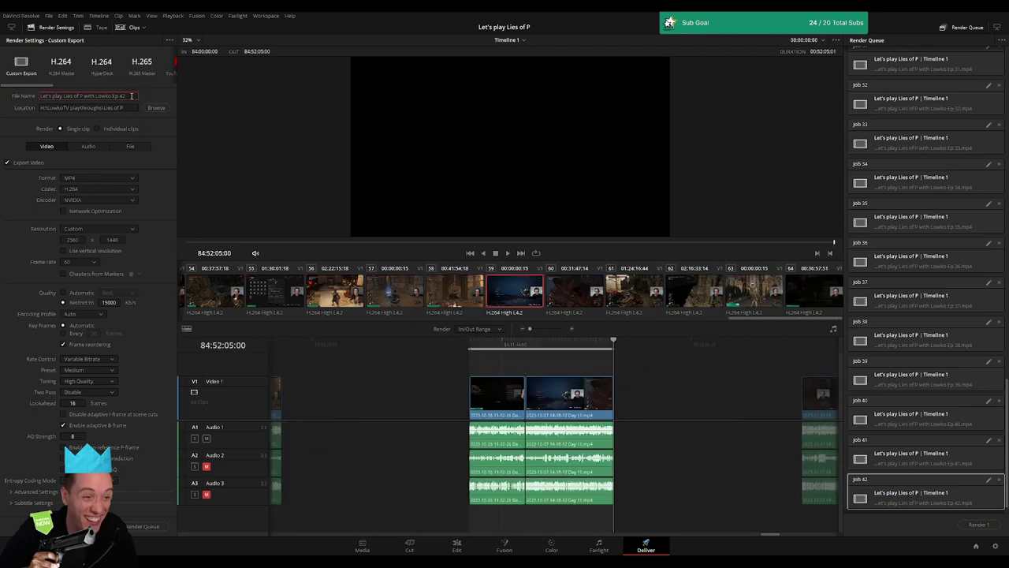
pyautogui.write('3')
pyautogui.click(142, 526)
# Mark the next clip's range and queue it as episode 44
pyautogui.hscroll(5, 417, 392)
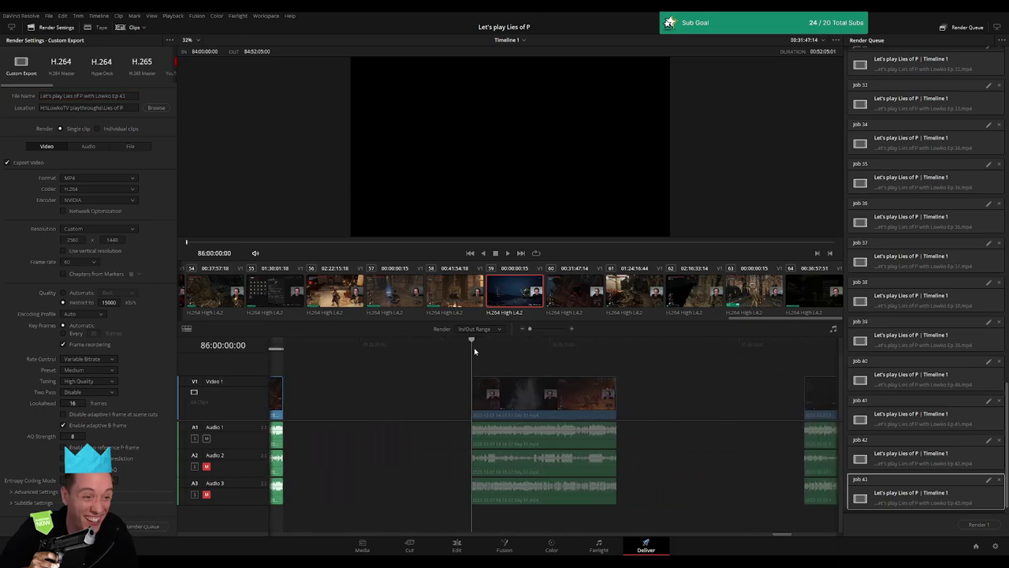
pyautogui.moveTo(471, 353); pyautogui.dragTo(617, 349)
pyautogui.press('o')
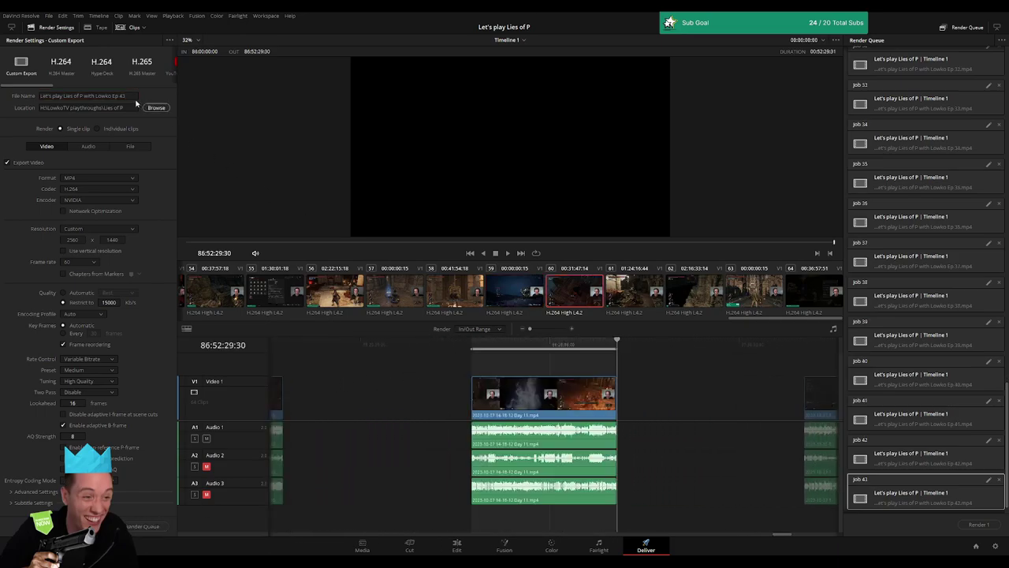
pyautogui.click(133, 96)
pyautogui.write('4')
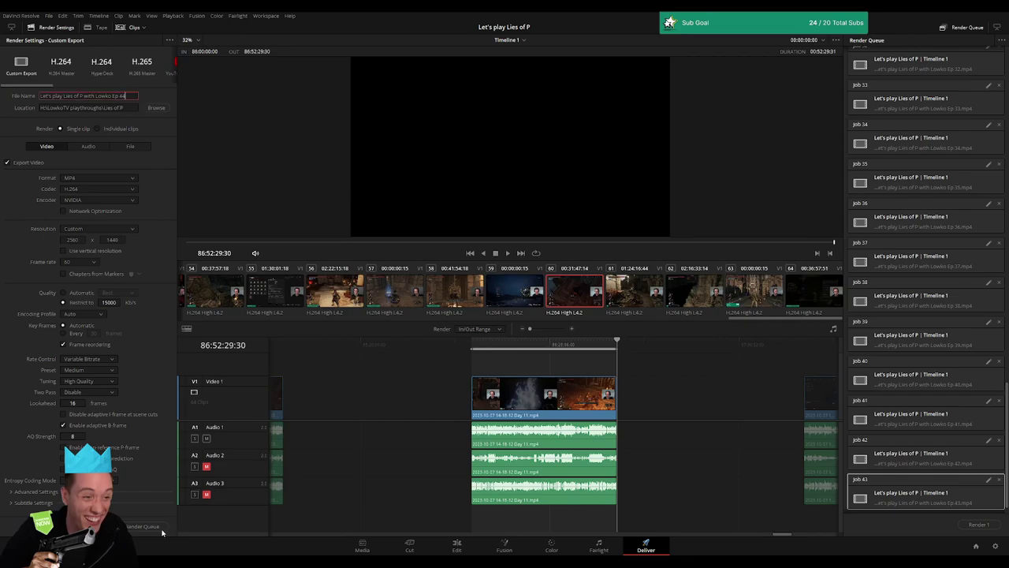
pyautogui.click(158, 529)
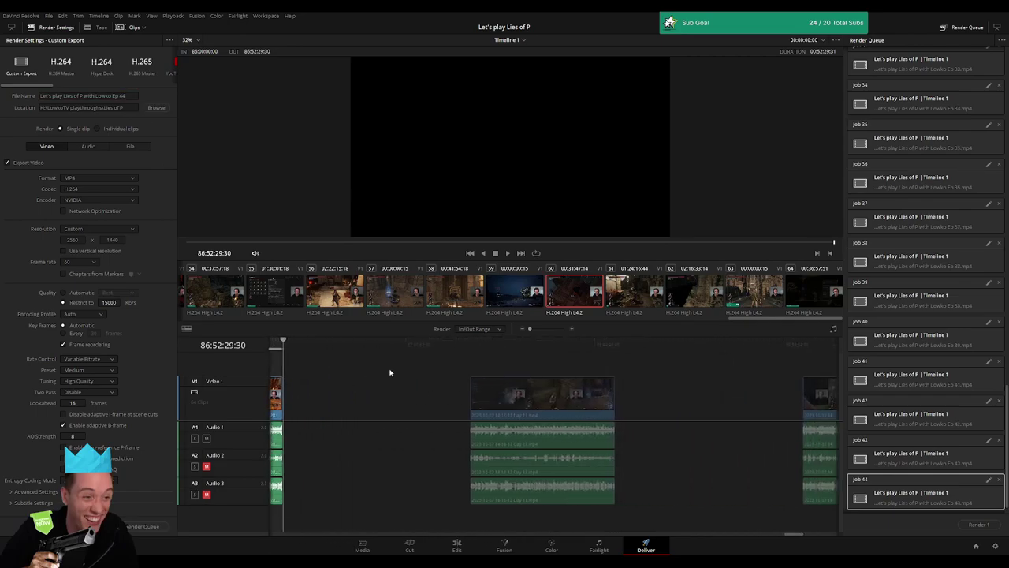
# Mark the next clip's range and queue it as episode 45
pyautogui.click(471, 345)
pyautogui.click(615, 344)
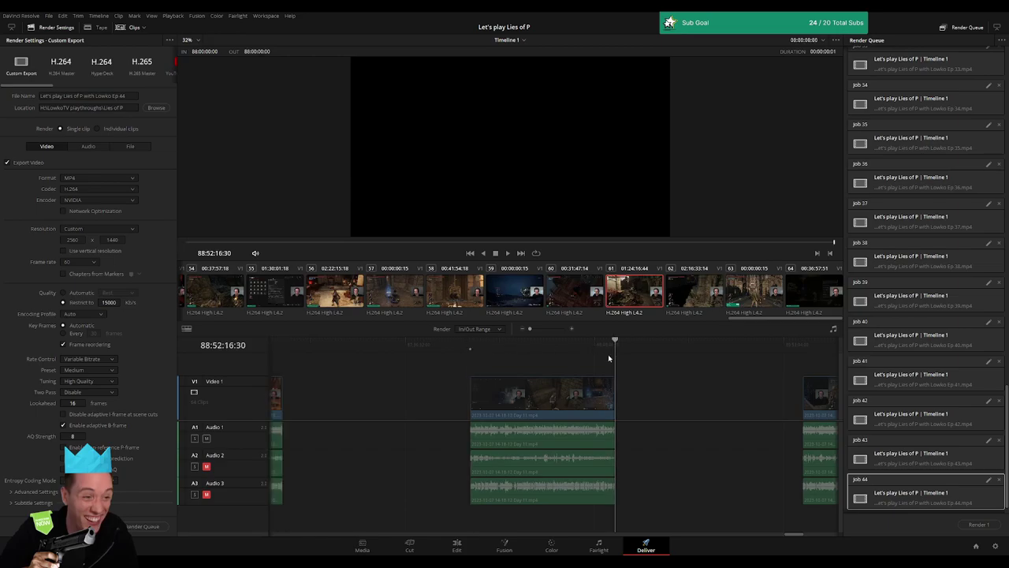
pyautogui.press('o')
pyautogui.click(134, 96)
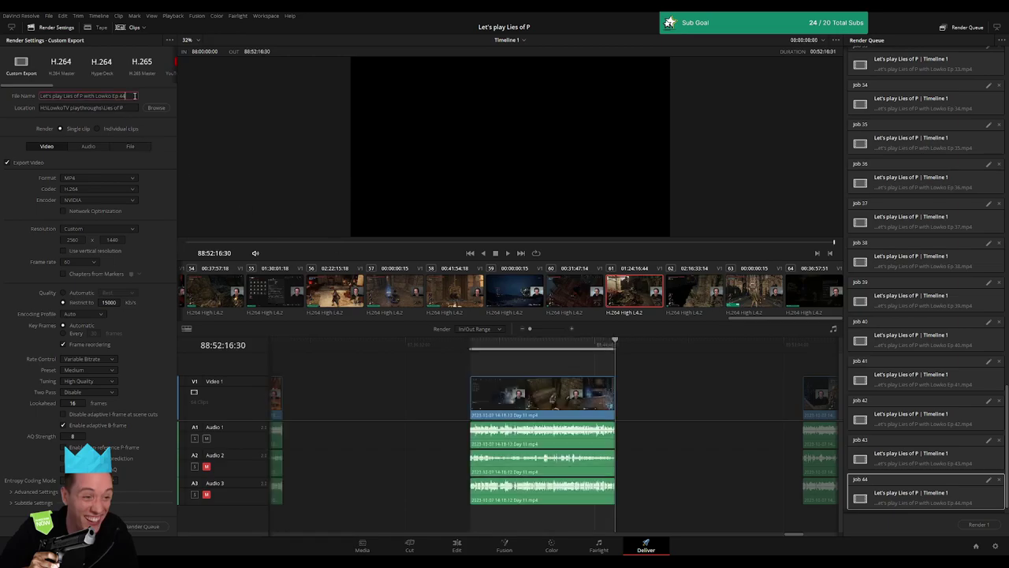
pyautogui.write('5')
pyautogui.click(155, 526)
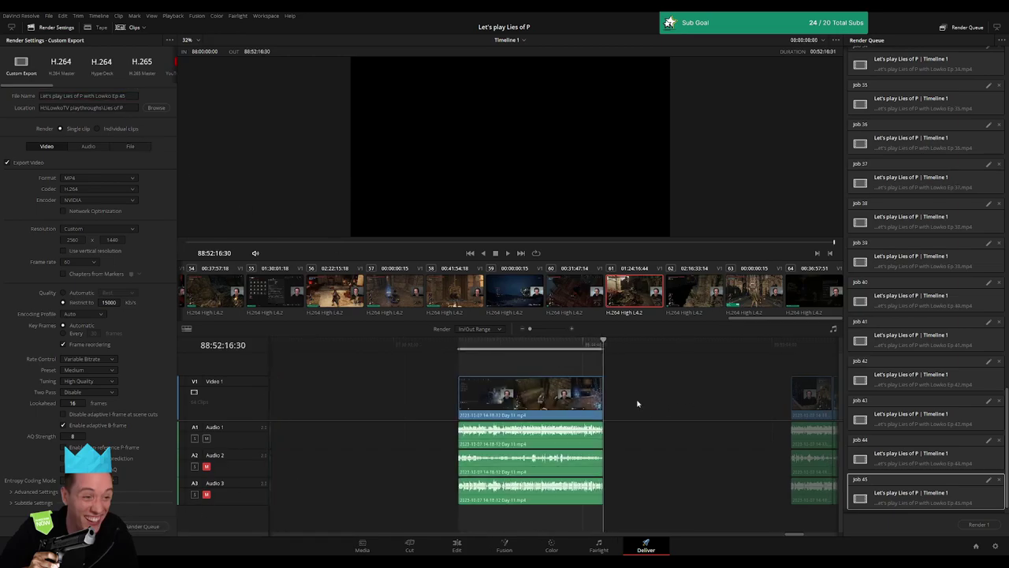
# Mark In/Out around the next clip and queue it as episode 46
pyautogui.click(477, 345)
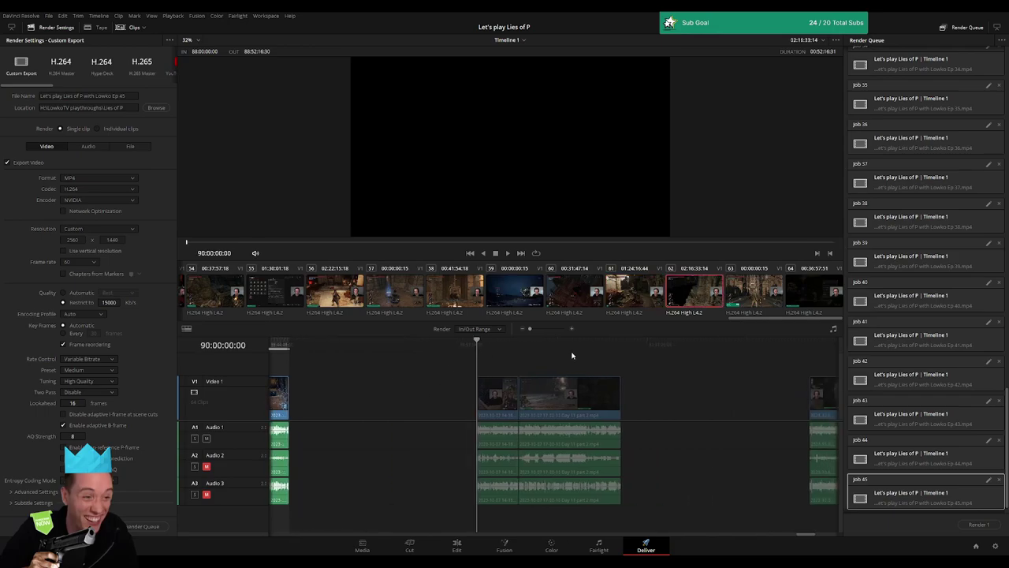
pyautogui.press('i')
pyautogui.click(622, 345)
pyautogui.press('o')
pyautogui.click(133, 96)
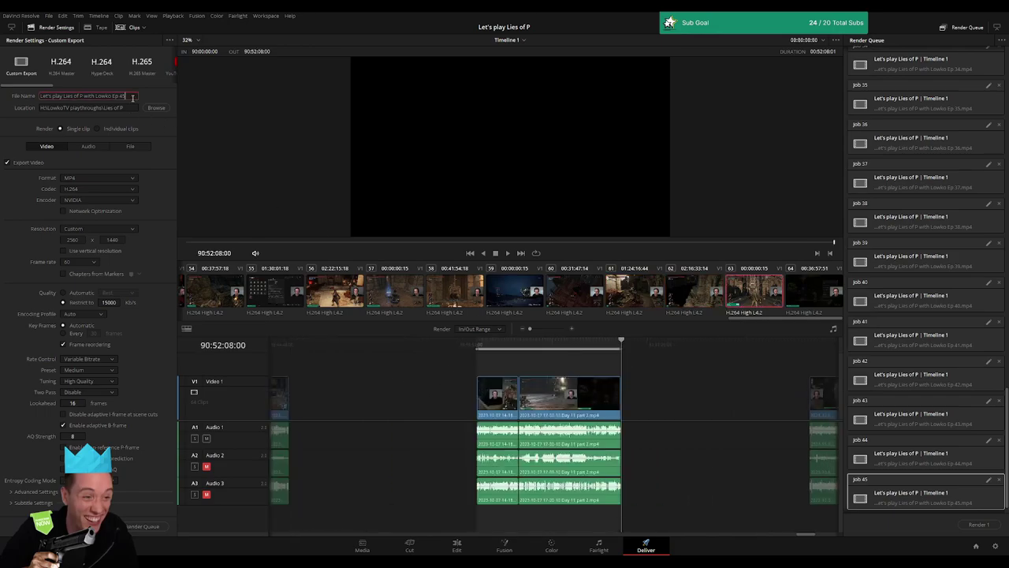
pyautogui.write('6')
pyautogui.click(149, 526)
# Mark the last clip's range, name it episode 47, queue it, and deselect the jobs
pyautogui.click(468, 353)
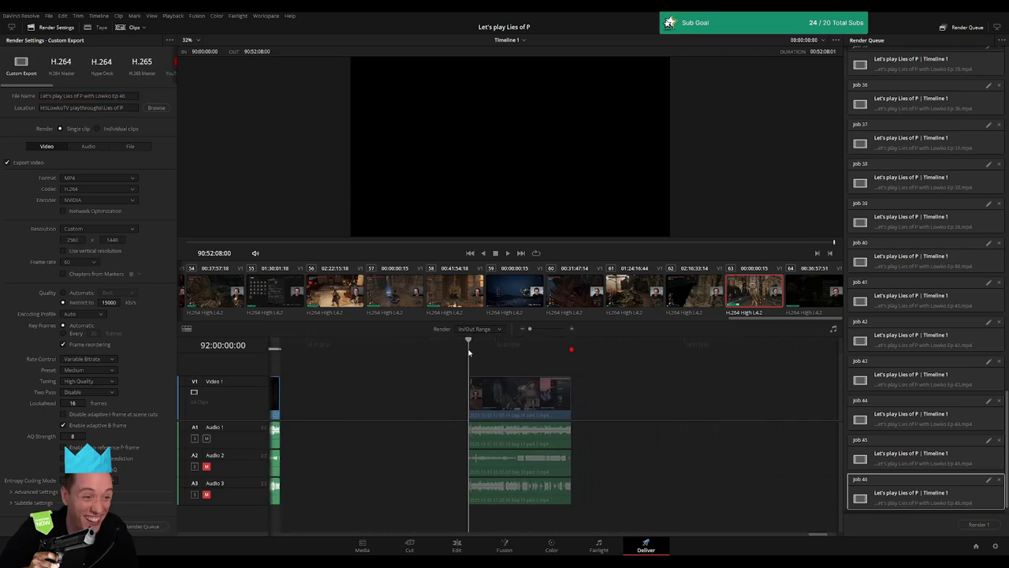
pyautogui.press('i')
pyautogui.moveTo(590, 347); pyautogui.dragTo(577, 348)
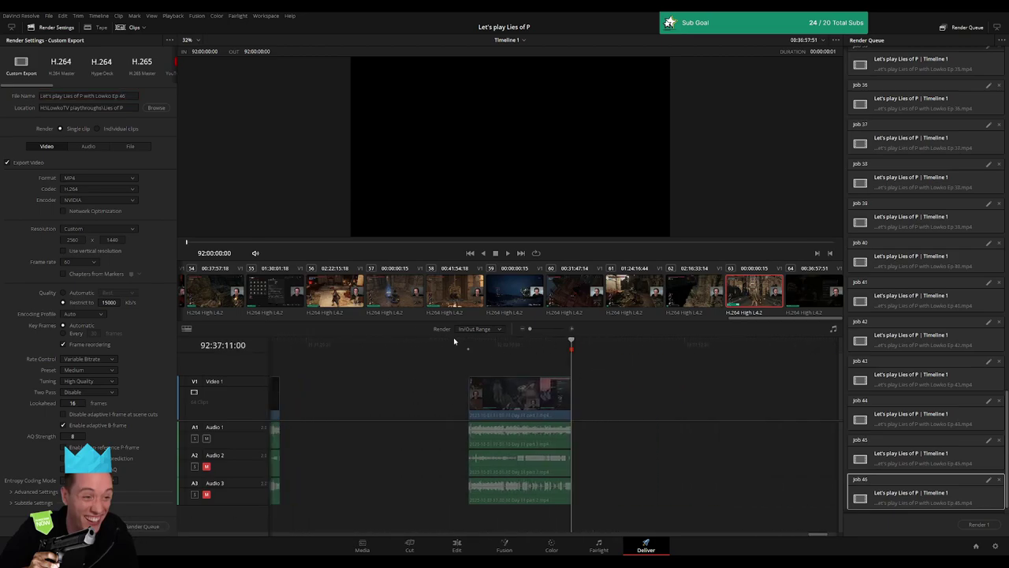
pyautogui.press('o')
pyautogui.click(133, 96)
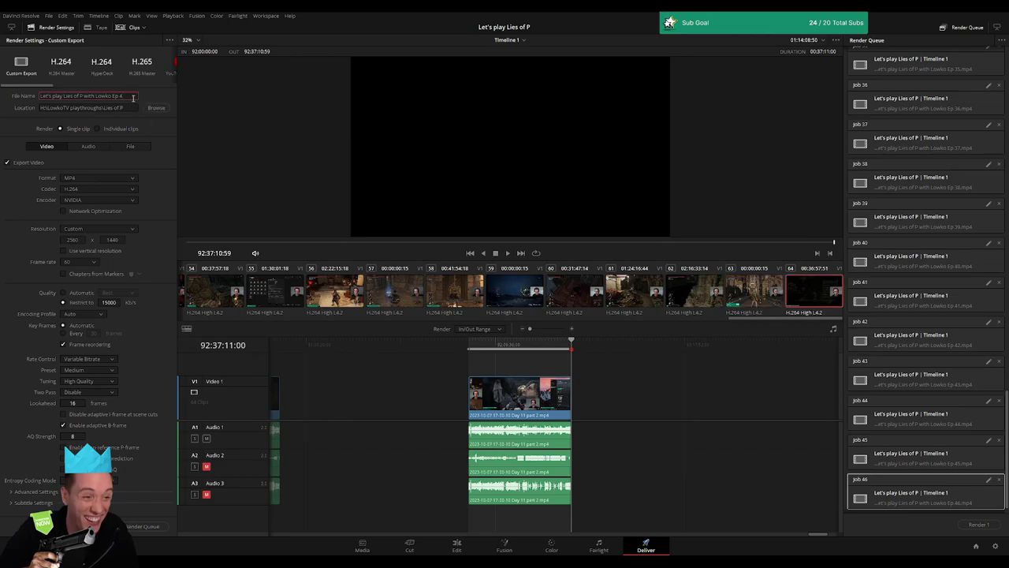
pyautogui.write('7')
pyautogui.click(149, 526)
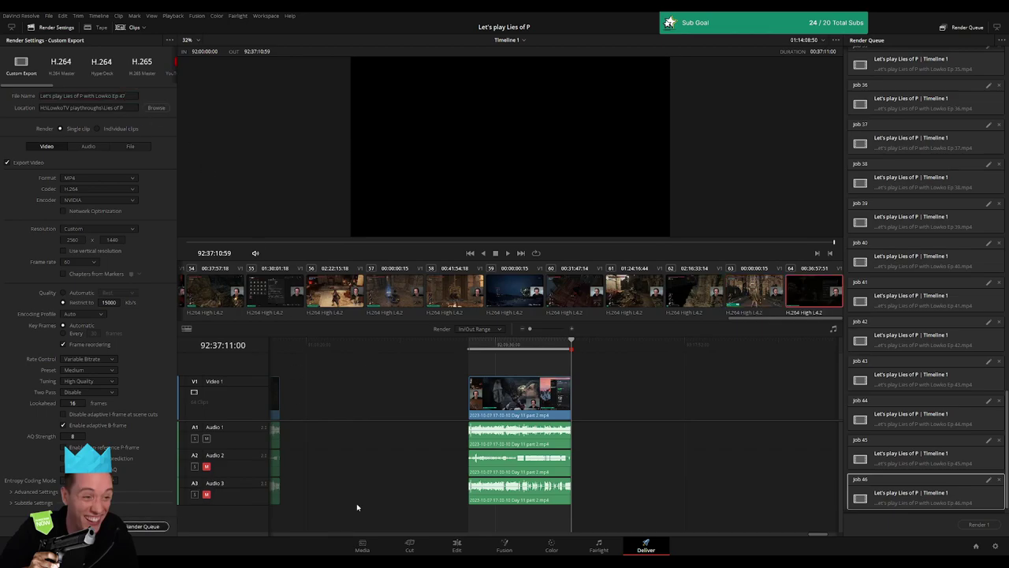
pyautogui.click(927, 511)
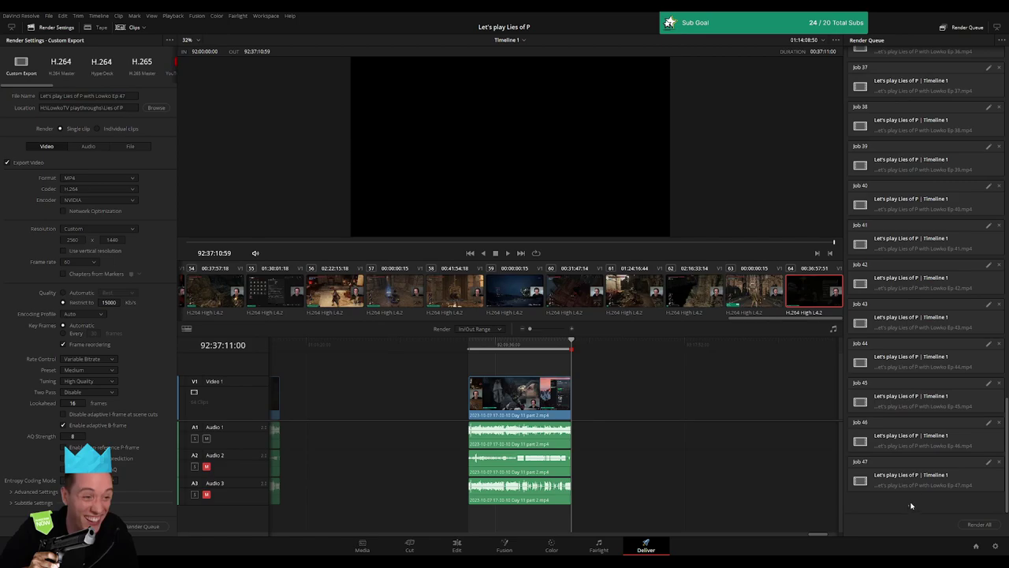
# Drag up through the Render Queue list until Job 1 shows at the top
pyautogui.moveTo(910, 505); pyautogui.dragTo(939, 44)
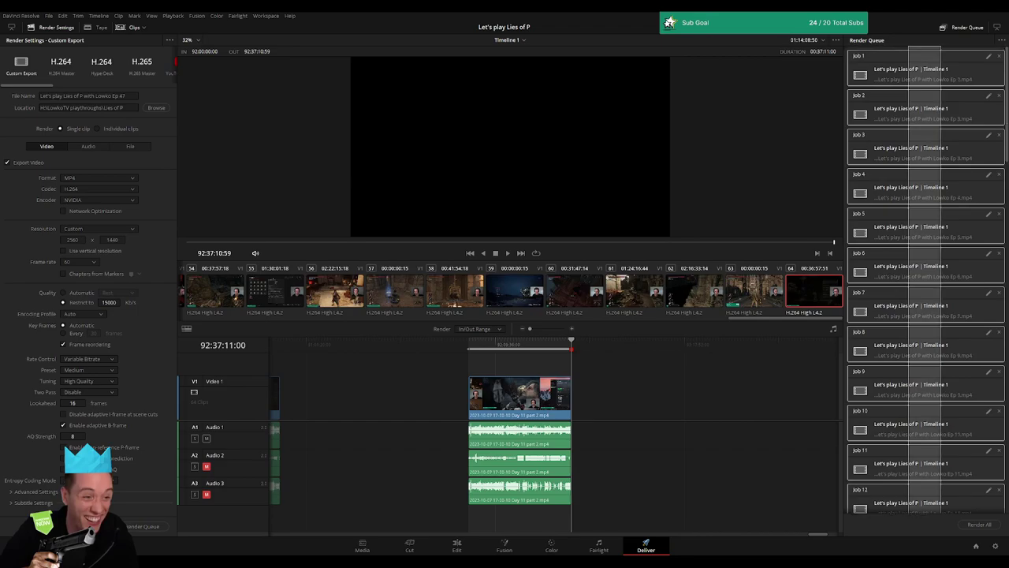